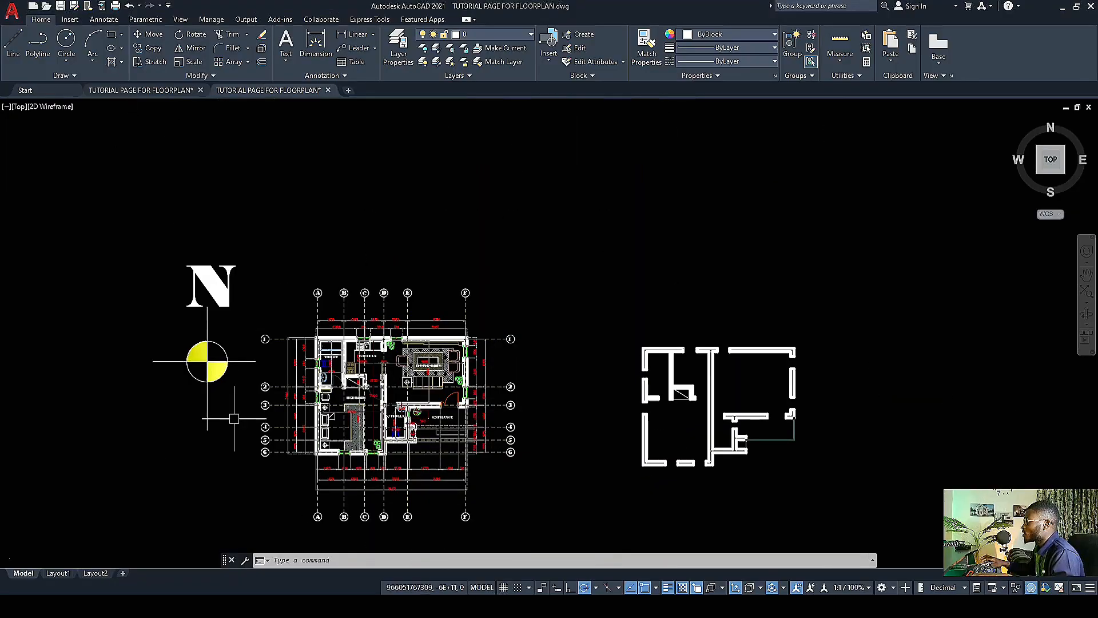
Step: Examine the completed floor plan, including its rooms, furniture, dimensions and grid lines
scroll(232, 415, "up", 4)
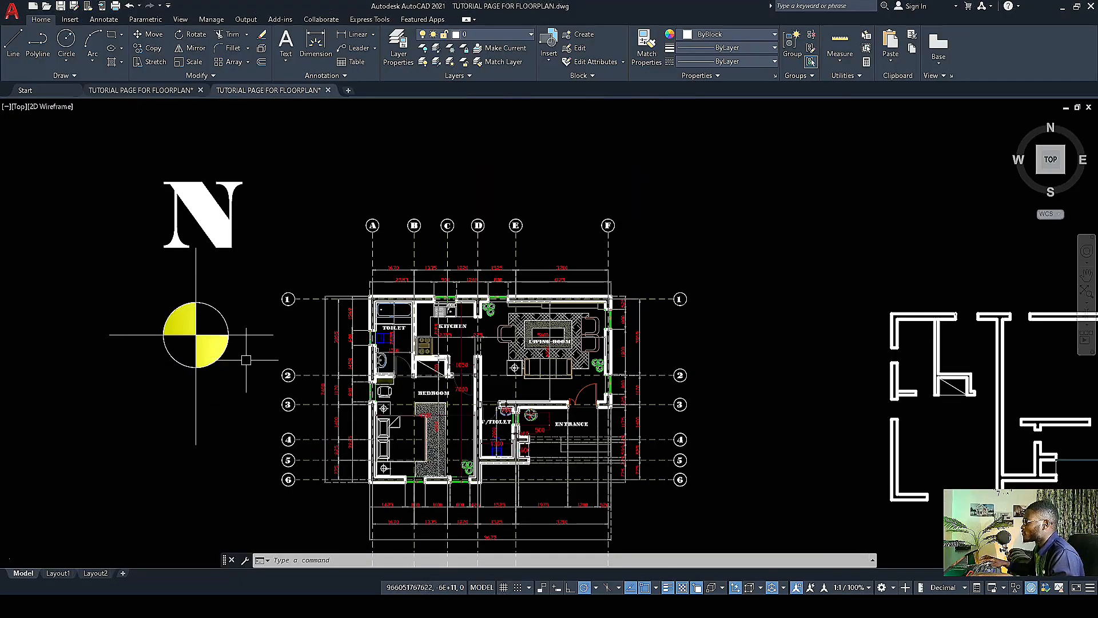
scroll(246, 360, "down", 2)
scroll(418, 332, "up", 4)
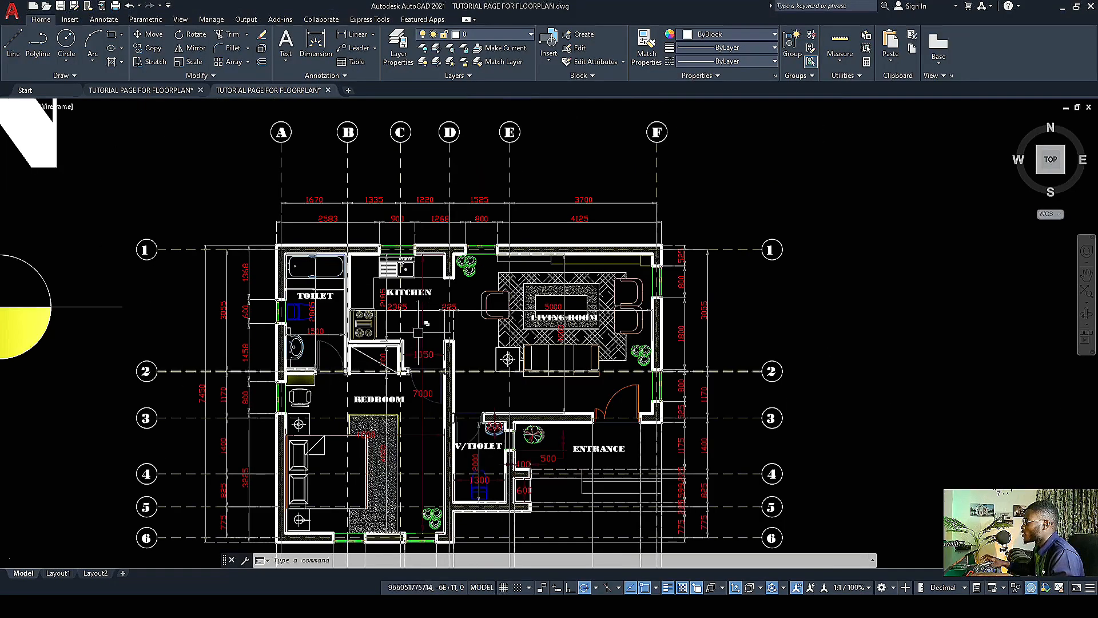
scroll(384, 307, "up", 2)
scroll(309, 337, "down", 6)
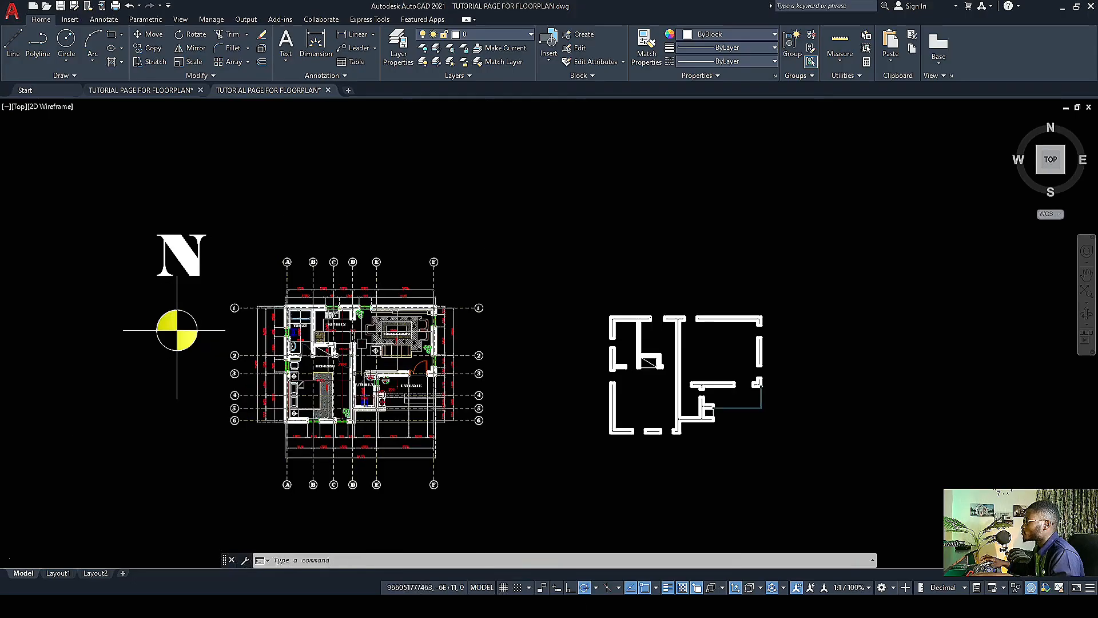
scroll(673, 372, "up", 6)
scroll(617, 374, "down", 6)
scroll(372, 332, "up", 6)
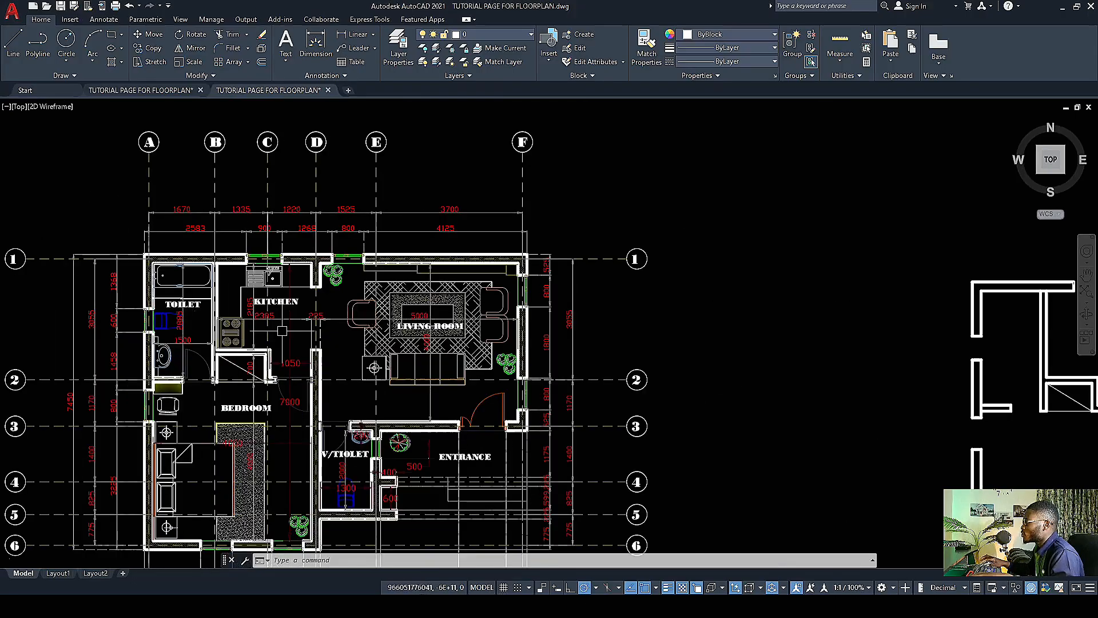
scroll(324, 325, "down", 5)
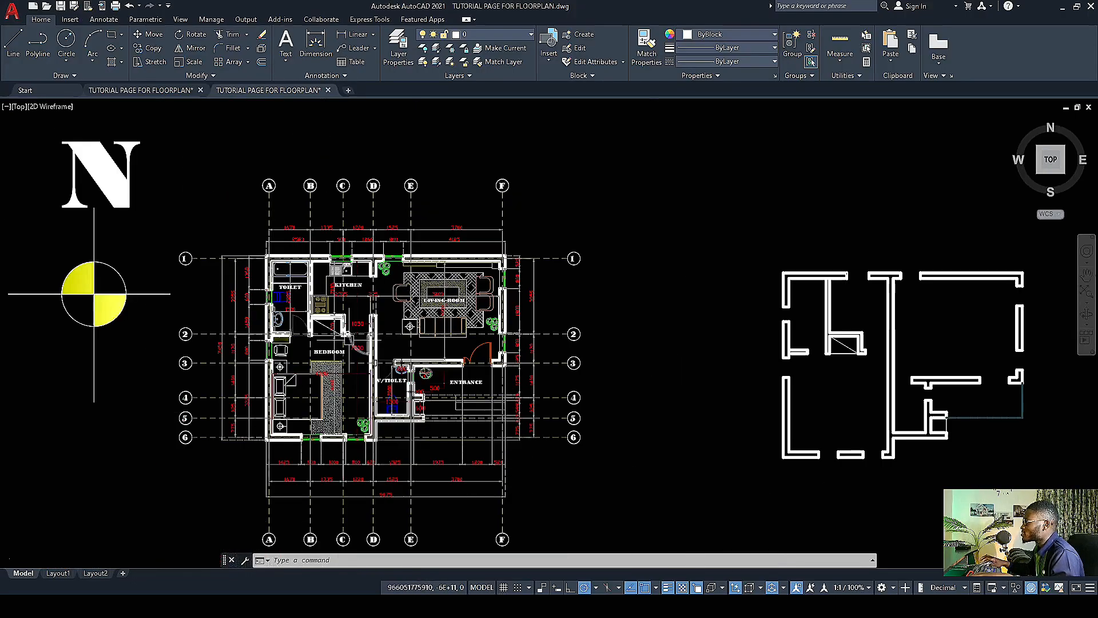
scroll(343, 332, "up", 5)
scroll(361, 343, "down", 3)
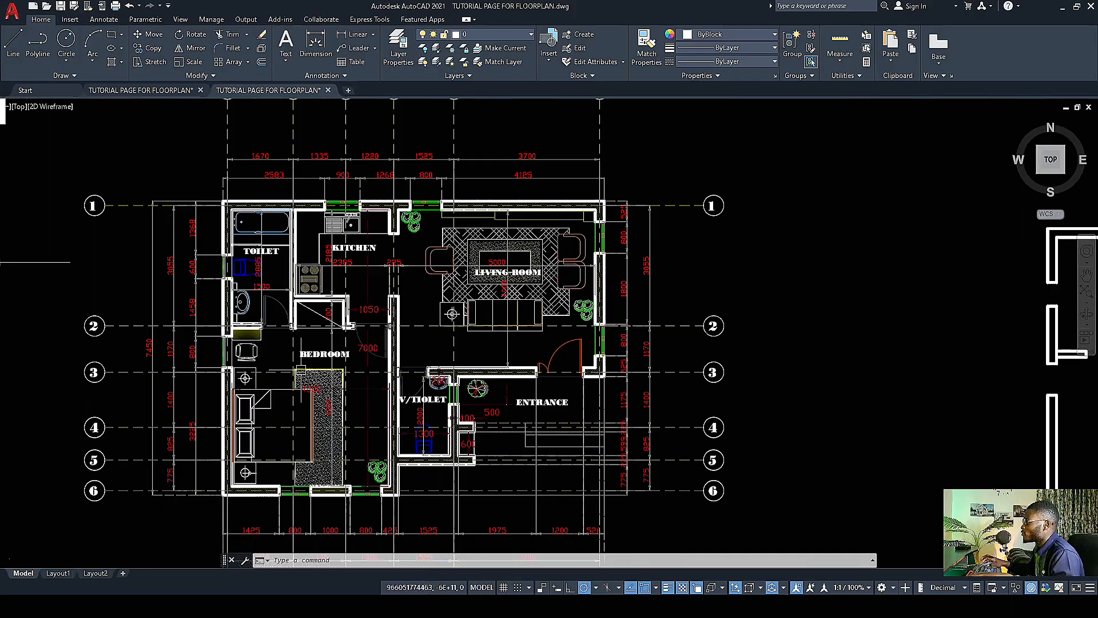
scroll(201, 337, "up", 2)
scroll(261, 318, "down", 2)
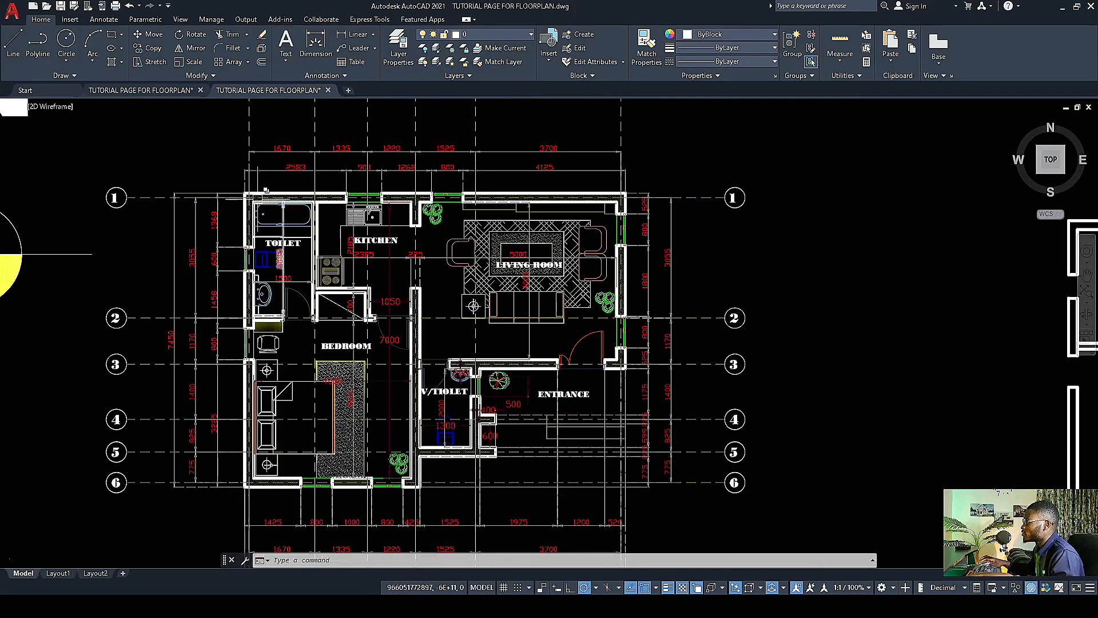
scroll(257, 200, "up", 6)
scroll(293, 204, "down", 2)
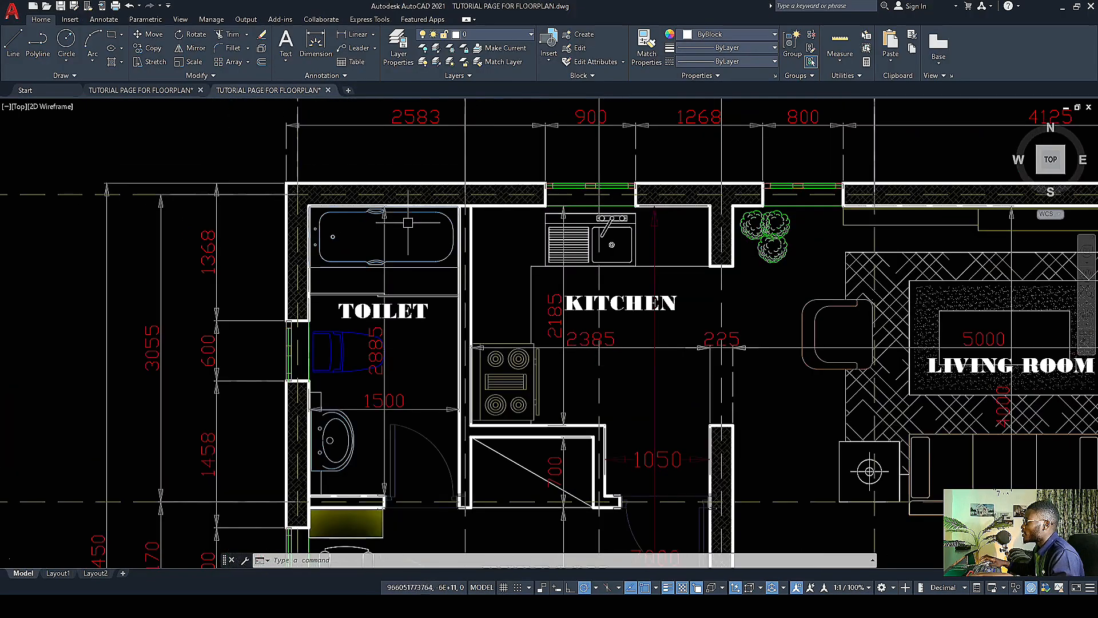
scroll(351, 224, "down", 4)
scroll(404, 299, "up", 4)
scroll(386, 322, "down", 4)
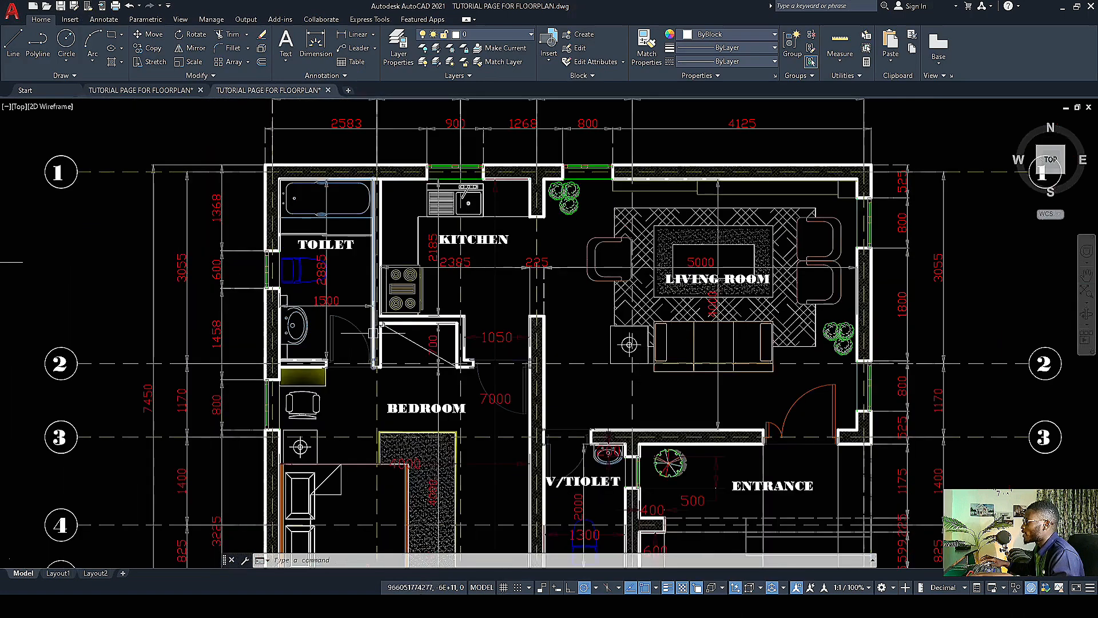
scroll(329, 361, "up", 7)
scroll(288, 370, "down", 8)
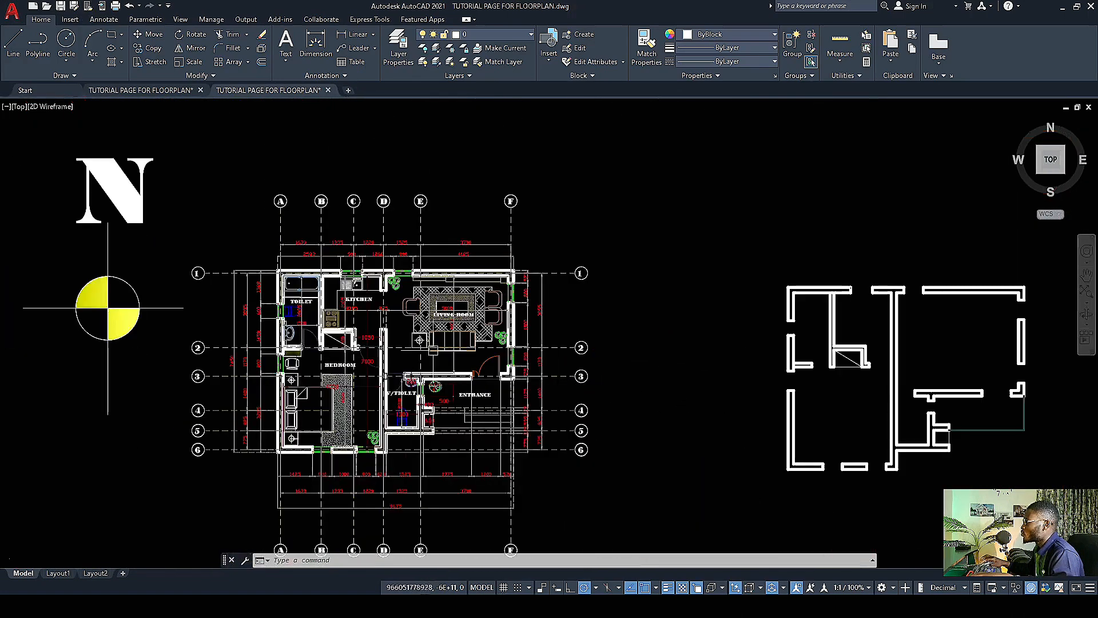
Step: Examine the walls-only copy of the floor plan, including its partitions and the door and window openings
middle_click_drag(729, 376, 407, 359)
scroll(569, 374, "up", 2)
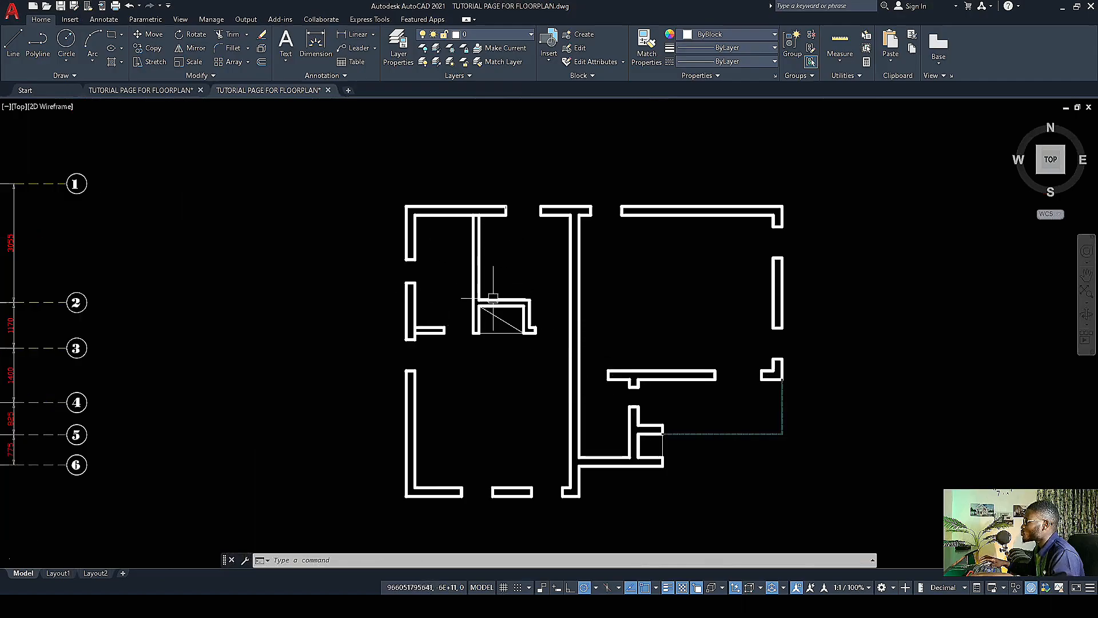
scroll(583, 331, "up", 4)
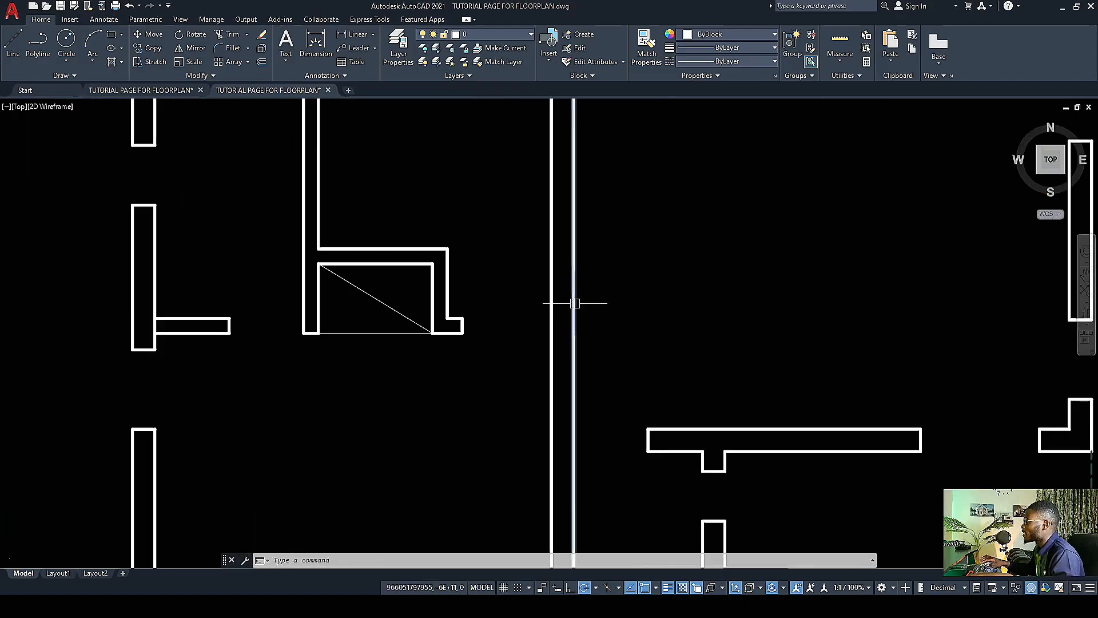
scroll(495, 299, "down", 4)
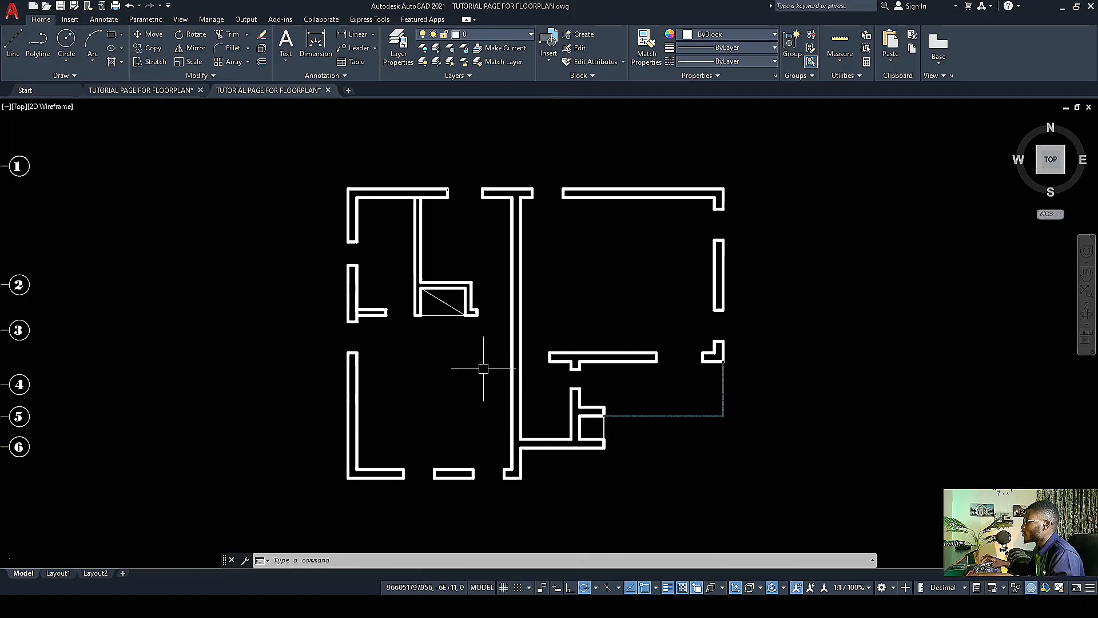
scroll(386, 217, "up", 2)
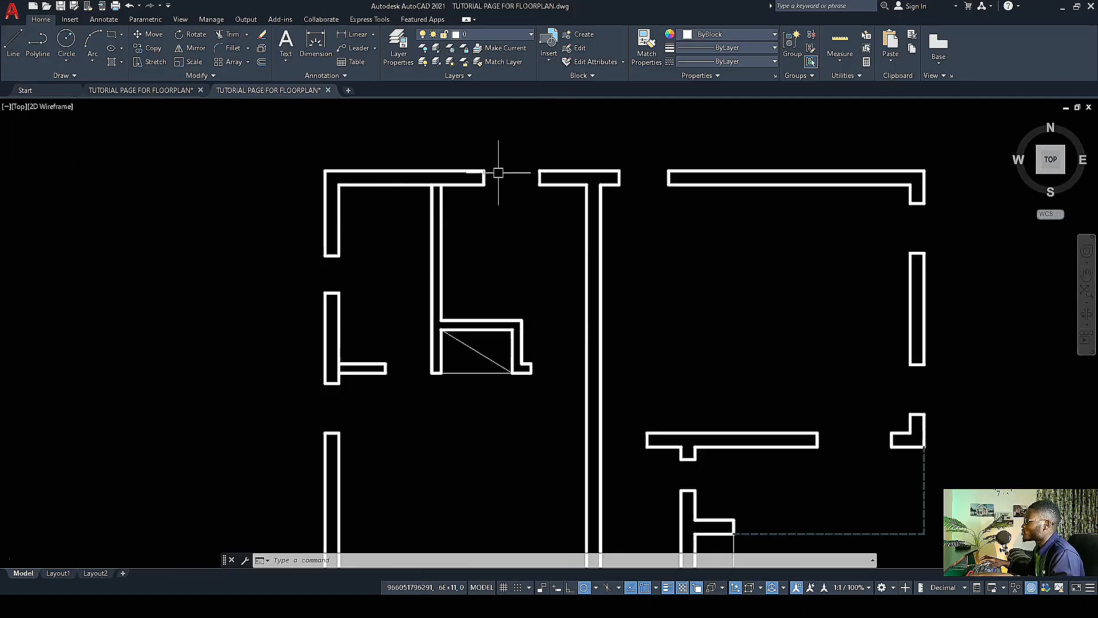
scroll(481, 173, "up", 4)
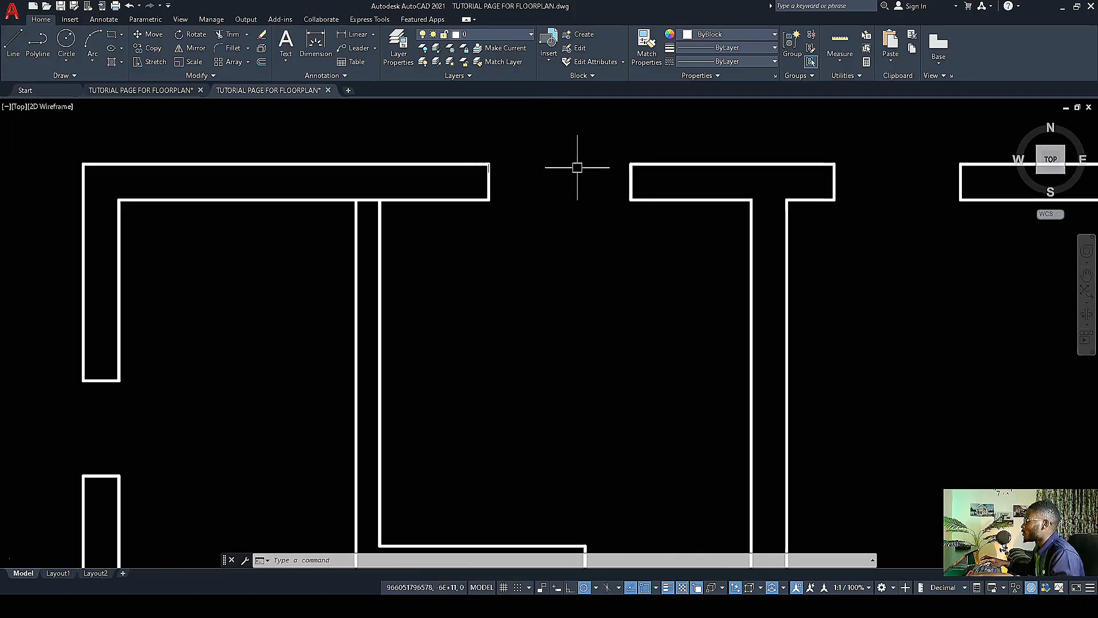
scroll(590, 175, "down", 4)
scroll(581, 253, "down", 4)
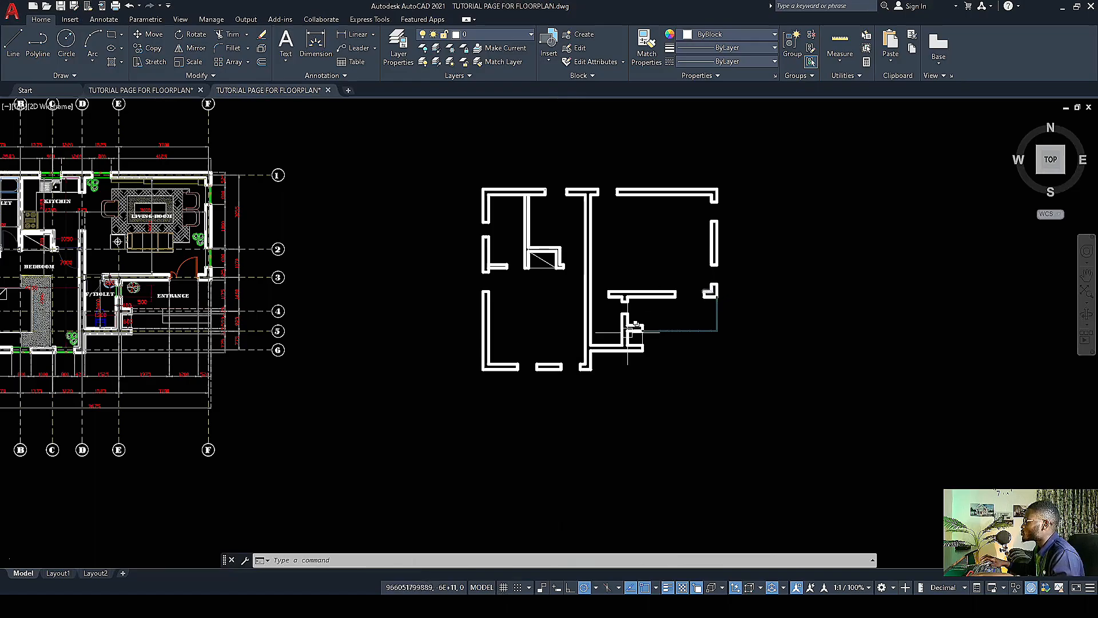
scroll(550, 343, "up", 2)
scroll(515, 338, "down", 2)
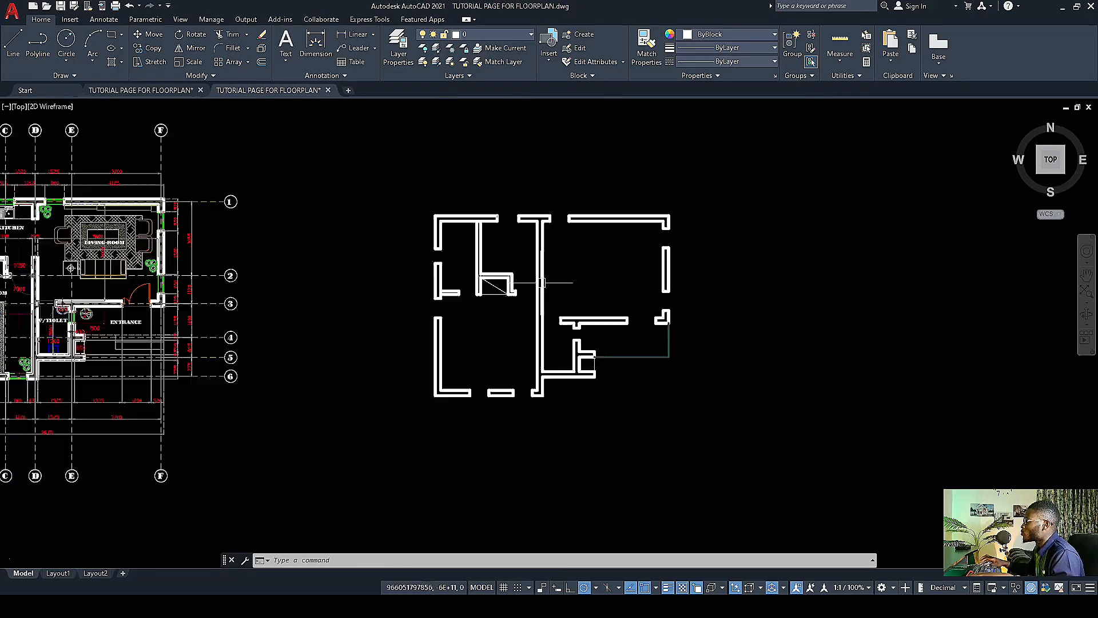
scroll(542, 282, "up", 2)
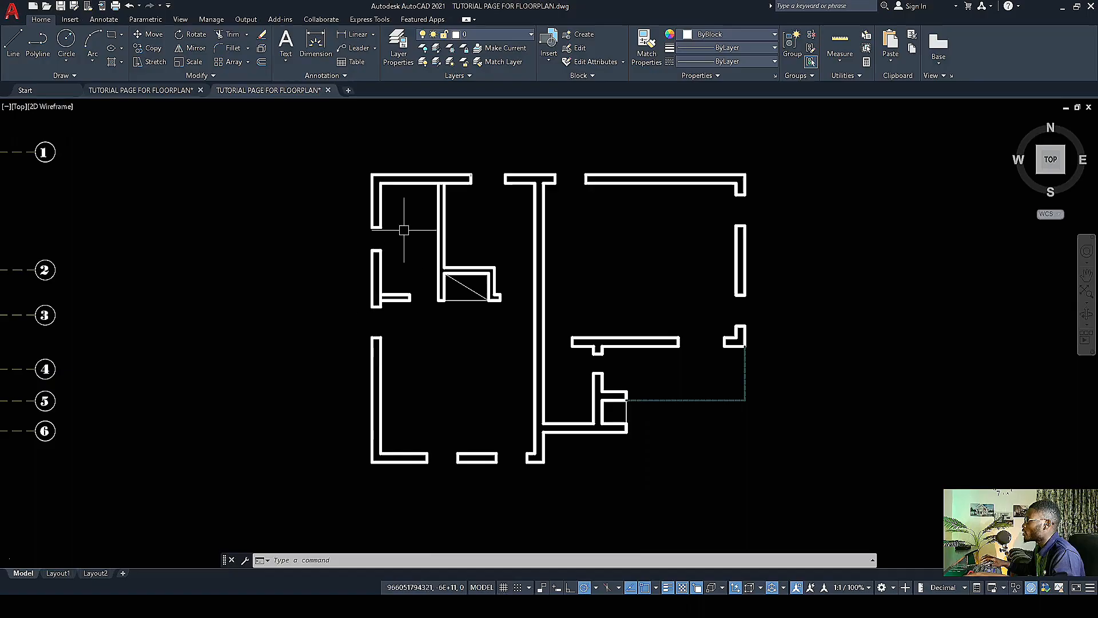
scroll(401, 280, "down", 2)
scroll(429, 237, "up", 4)
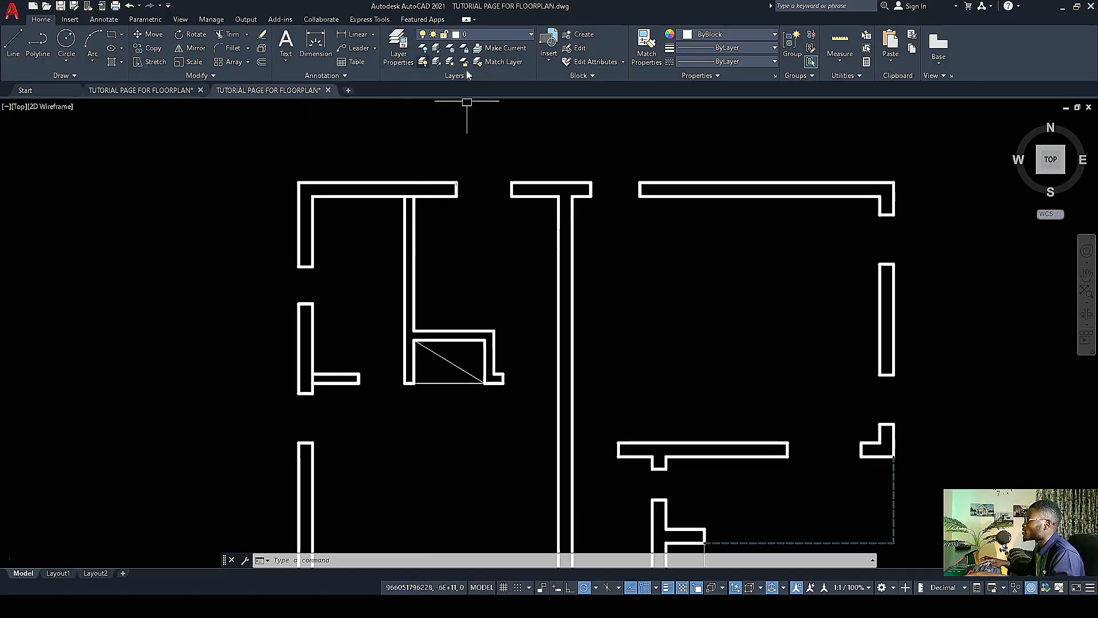
Step: Create a new layer named "walls new" in the layer manager
left_click(394, 47)
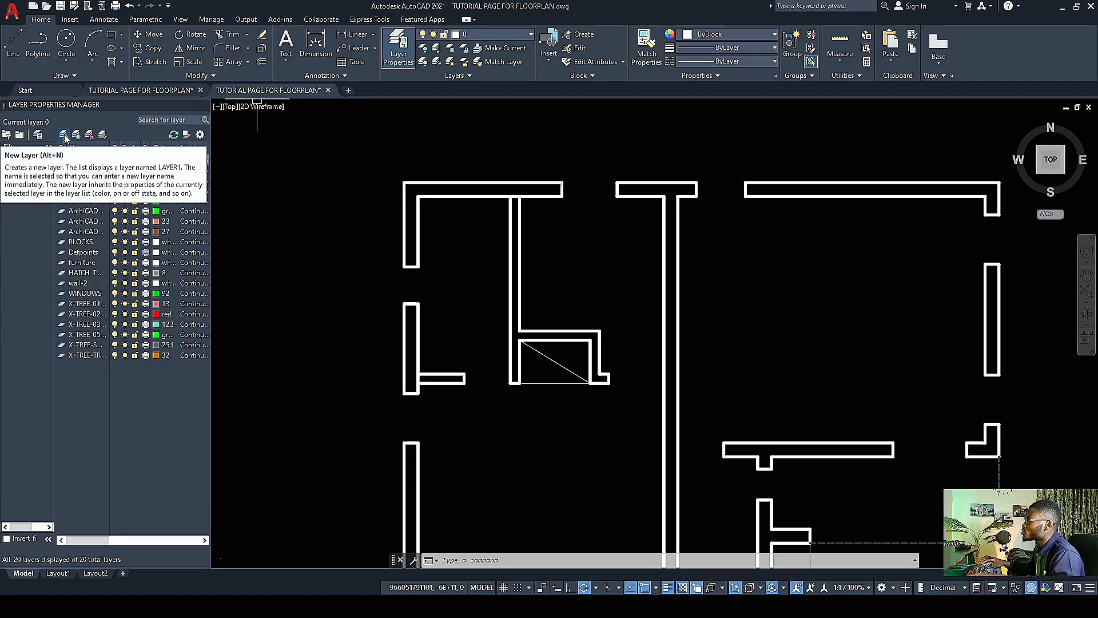
left_click(64, 136)
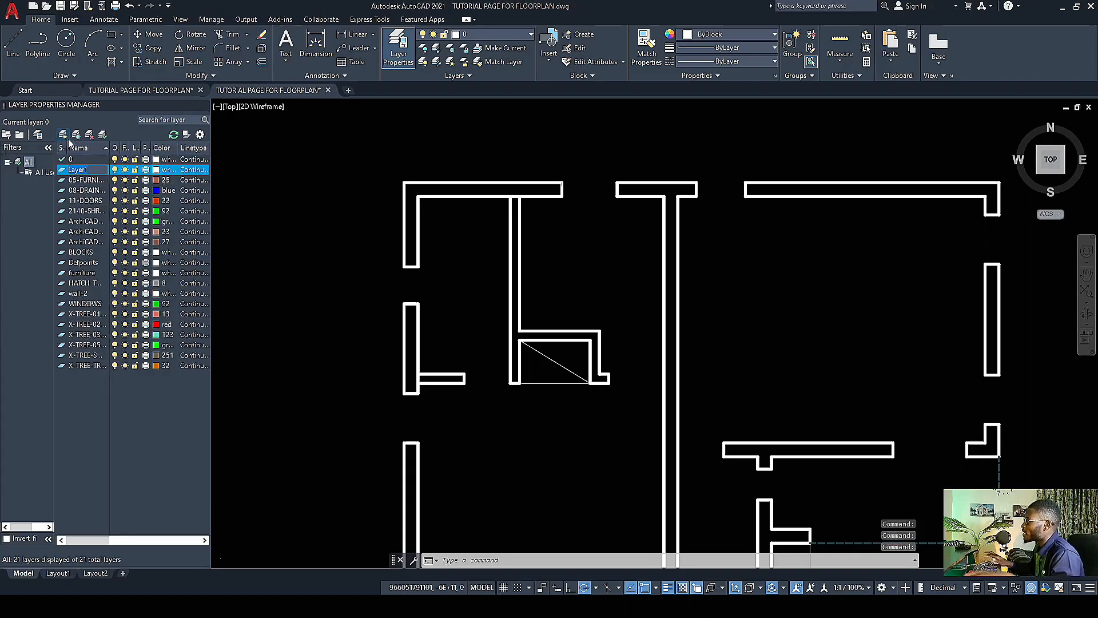
type("w")
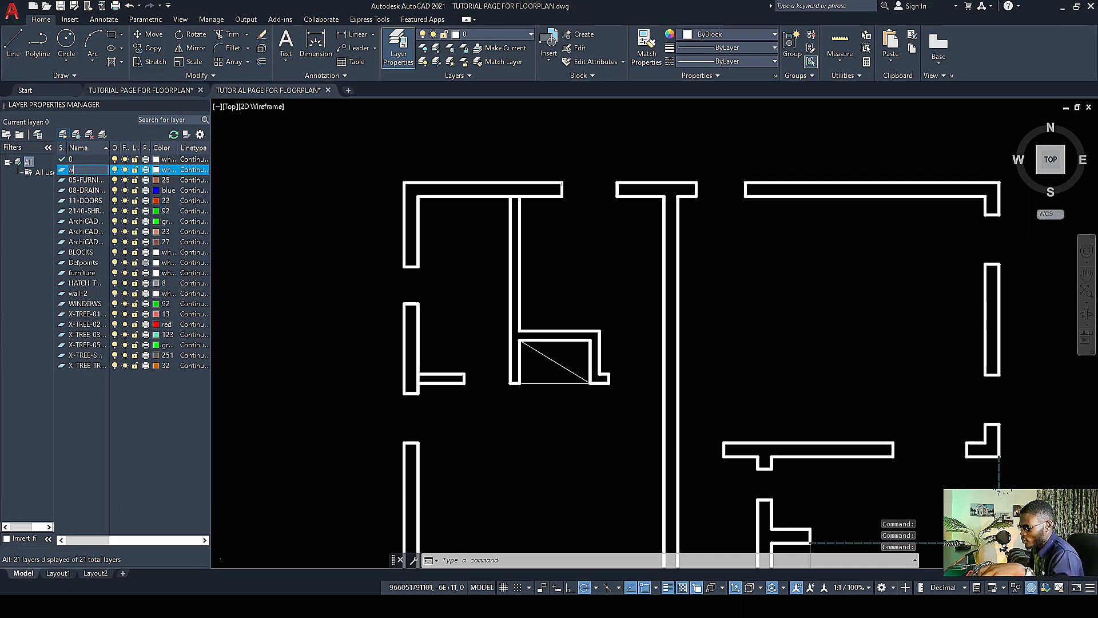
type("alls new")
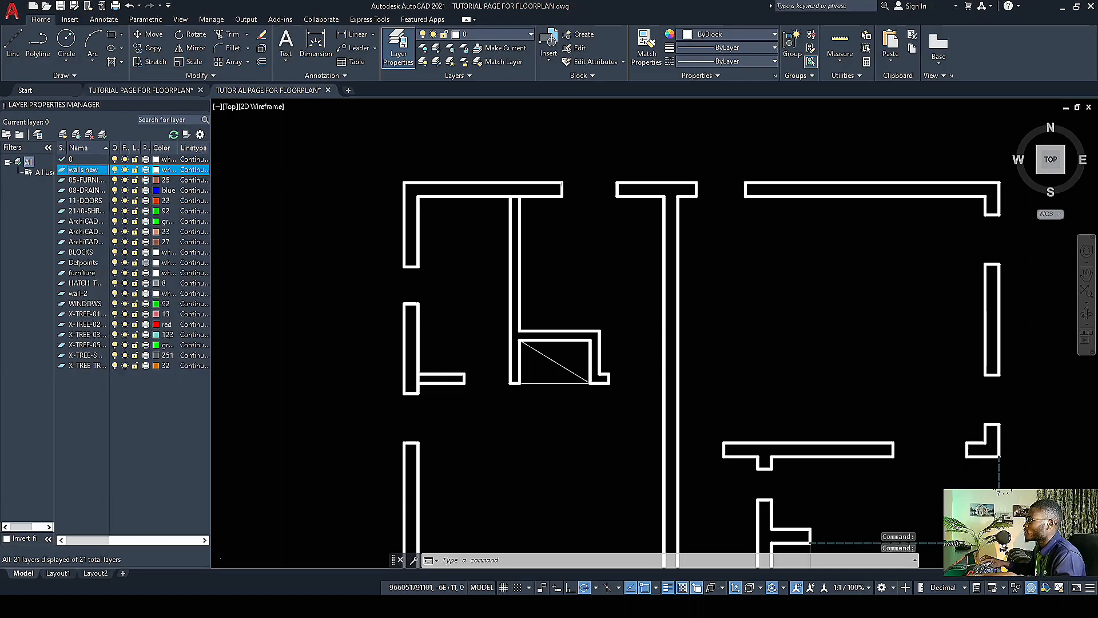
Step: Assign all objects of the walls-only floor plan to the "walls new" layer and clear the selection
scroll(254, 179, "down", 2)
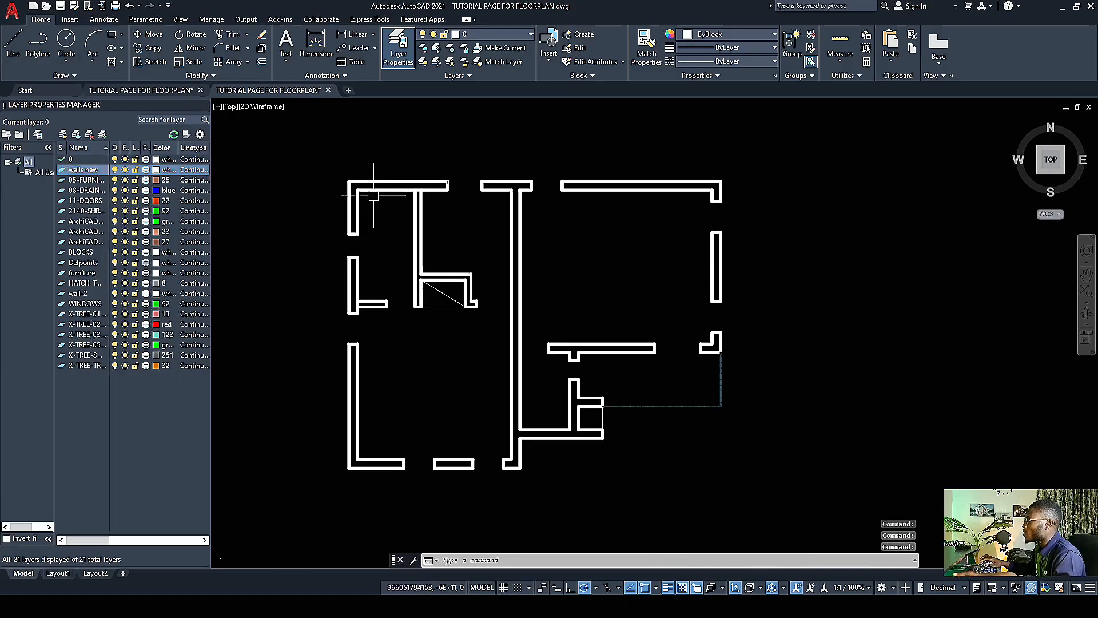
scroll(442, 233, "down", 4)
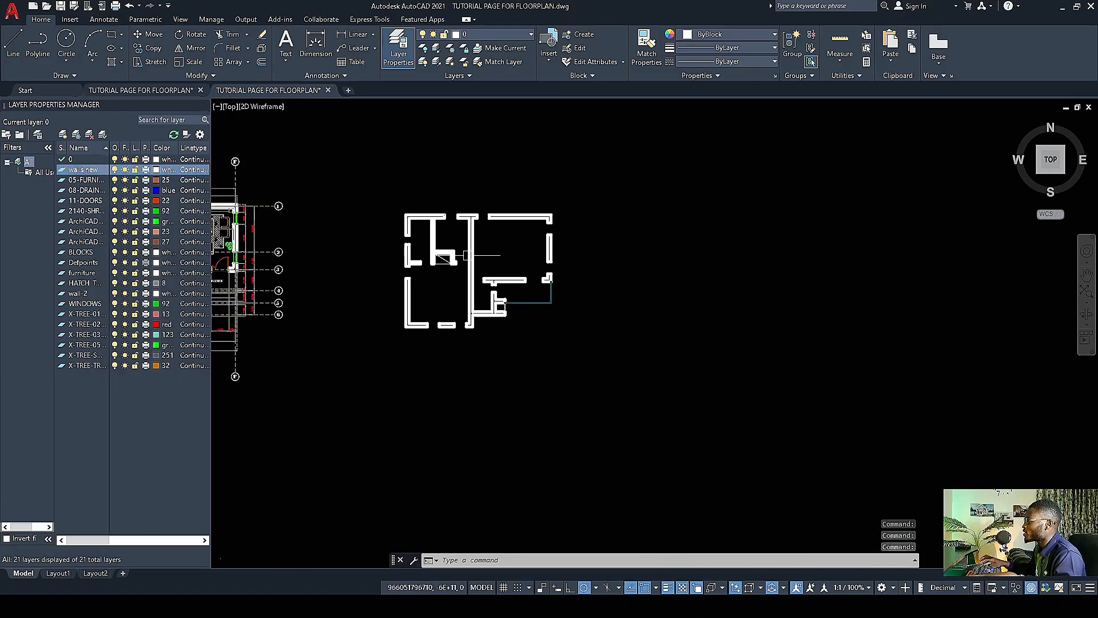
left_click(599, 350)
left_click(382, 185)
scroll(452, 189, "up", 3)
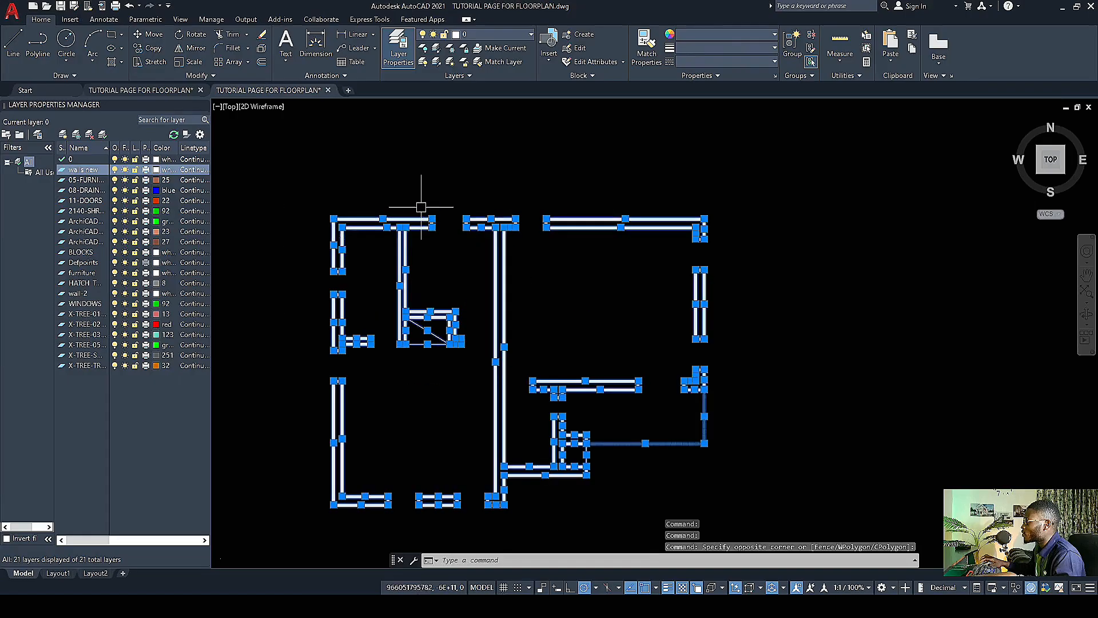
left_click(530, 34)
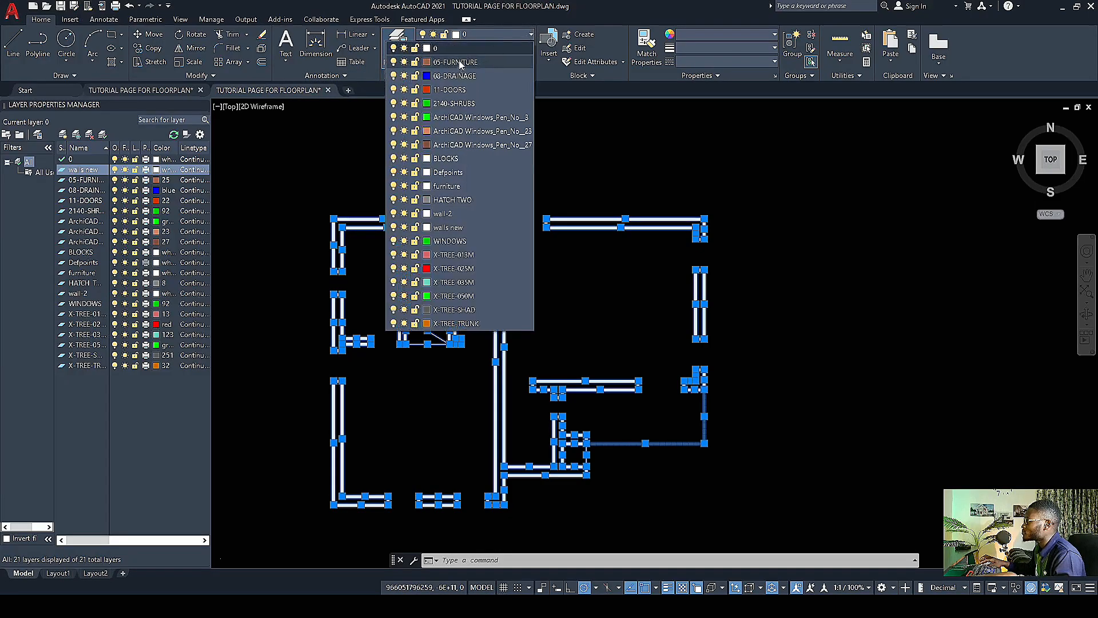
left_click(450, 228)
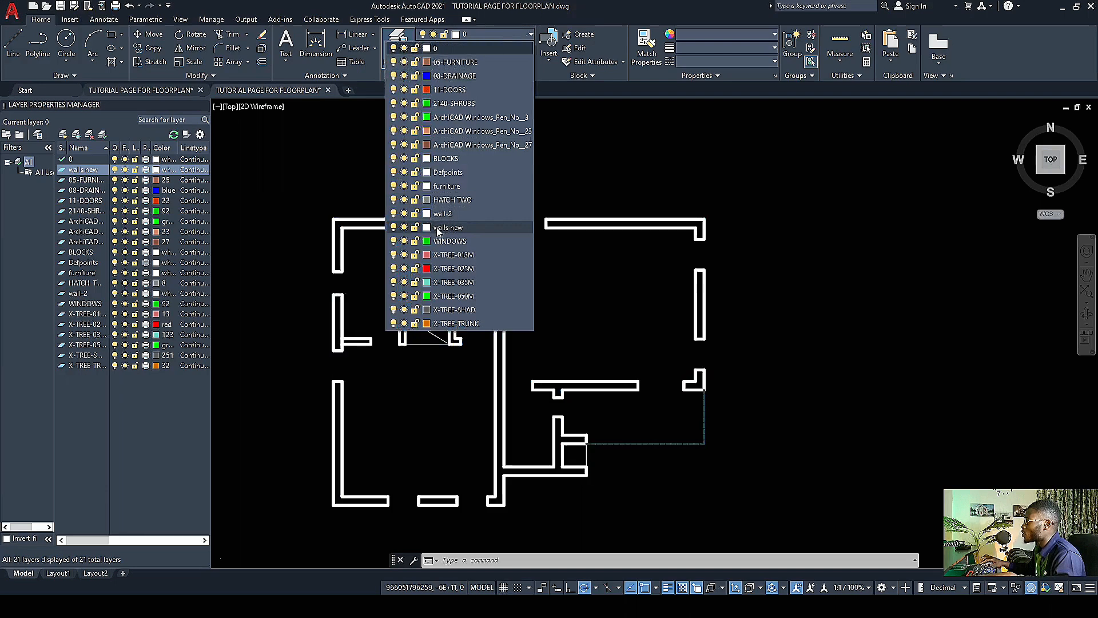
left_click(435, 228)
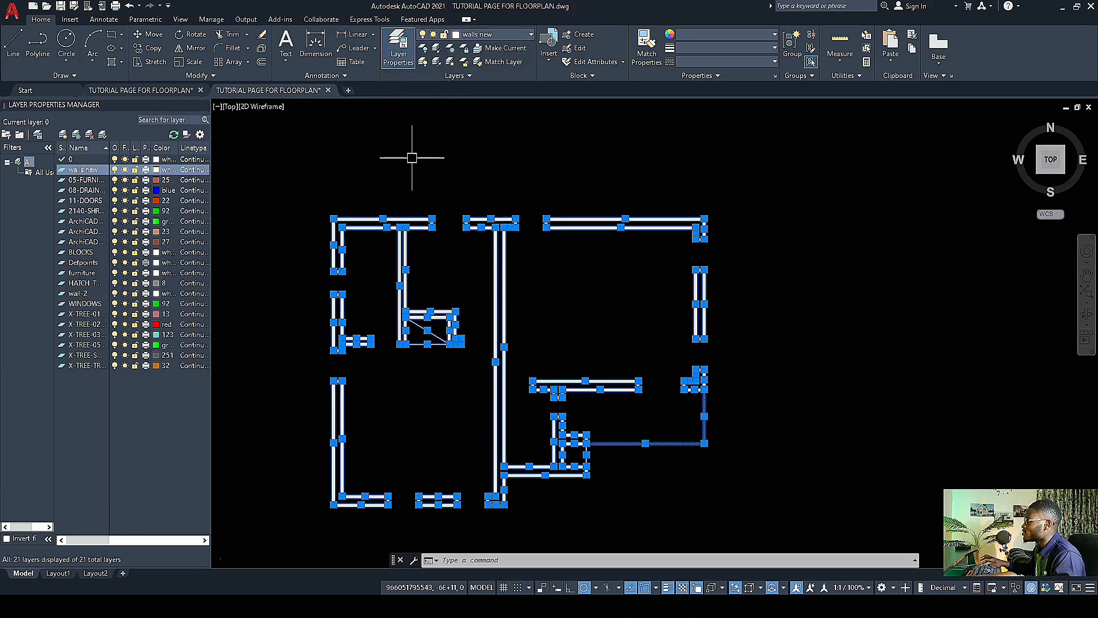
scroll(502, 246, "down", 2)
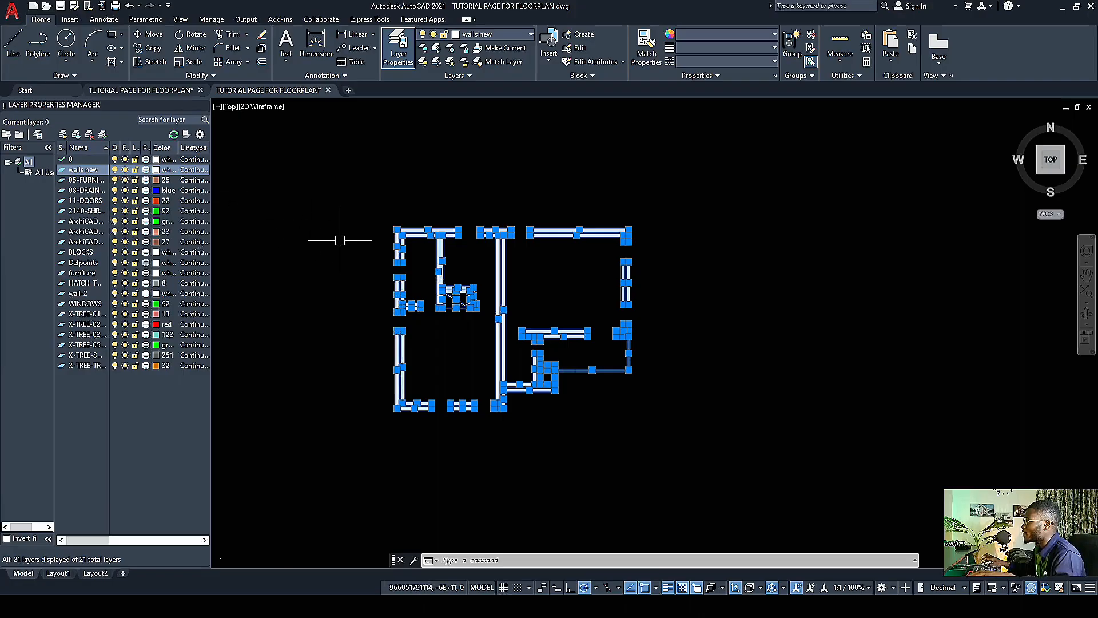
left_click(375, 230)
key("Escape")
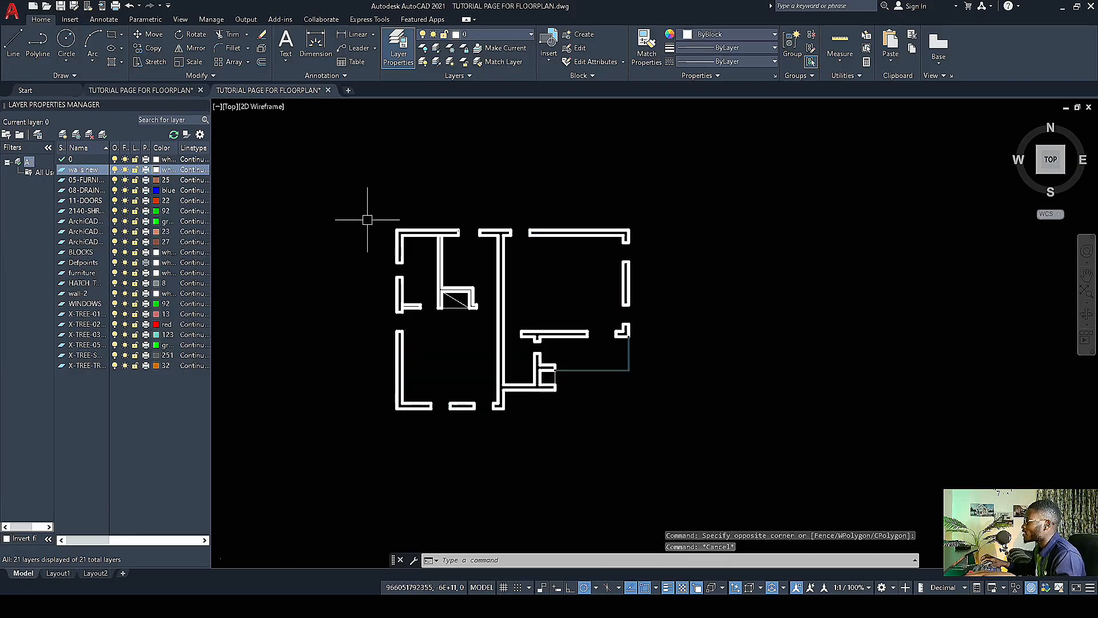
Step: Switch the "walls new" layer off and back on twice to check which objects it controls
left_click(115, 170)
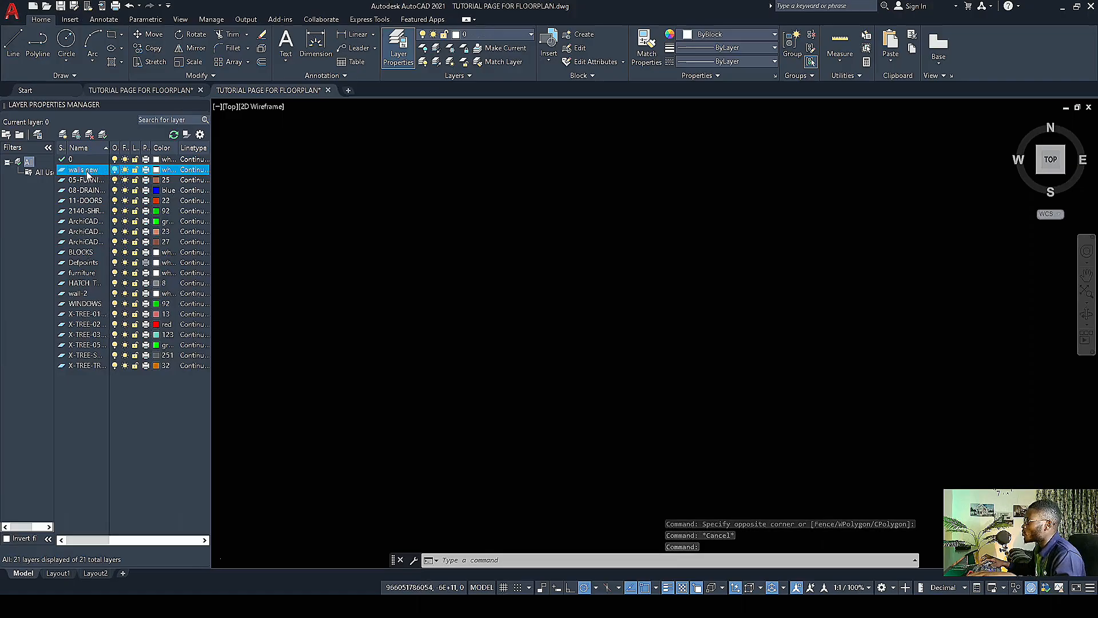
left_click(115, 170)
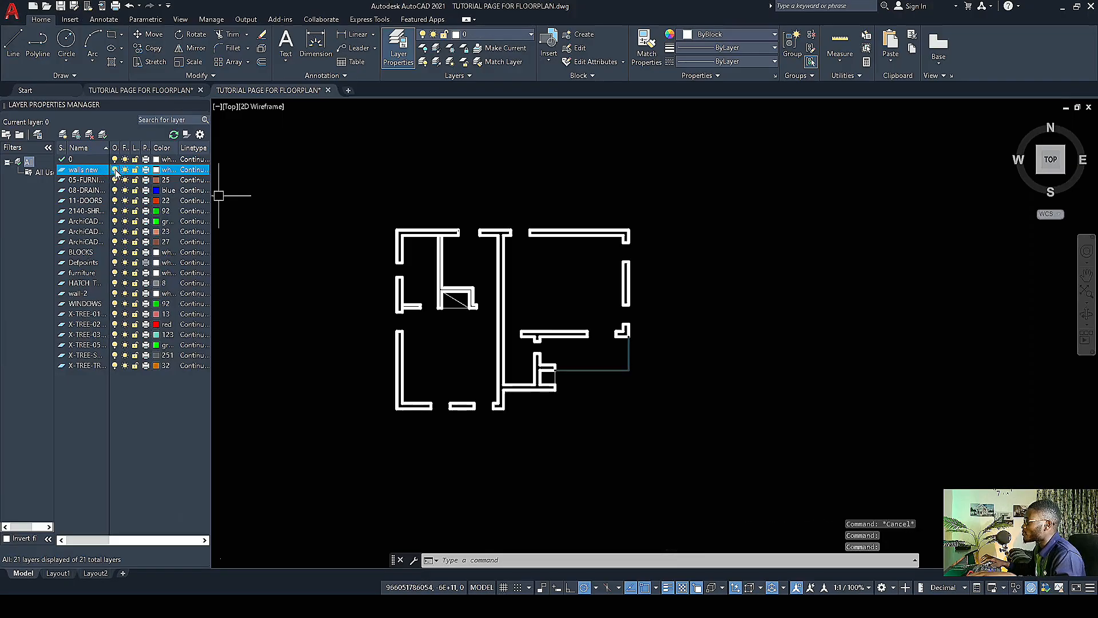
left_click(115, 170)
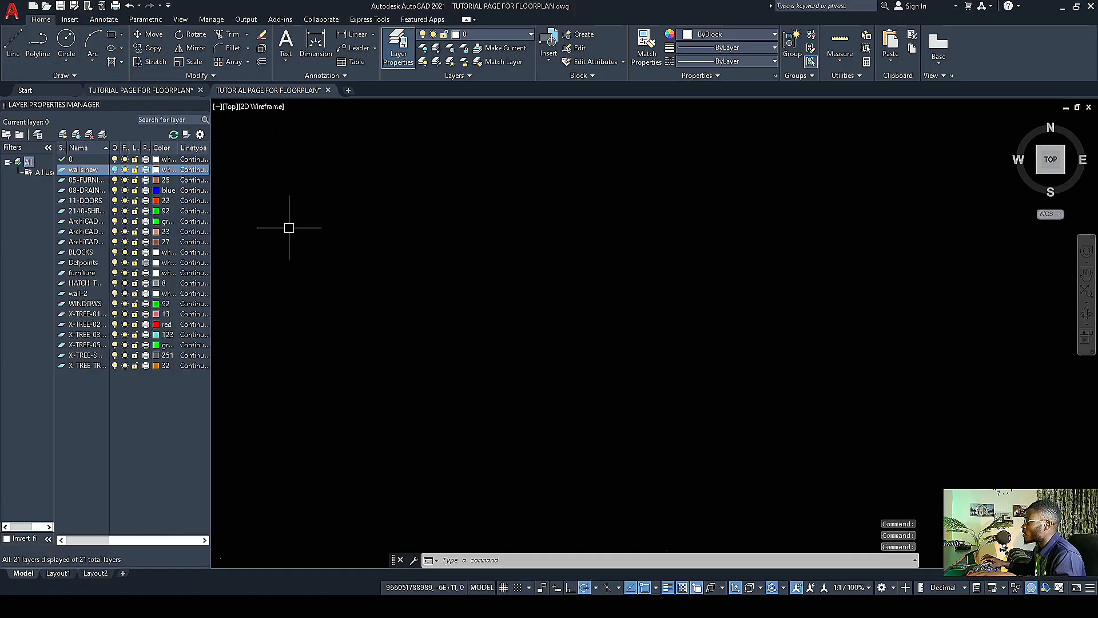
left_click(117, 170)
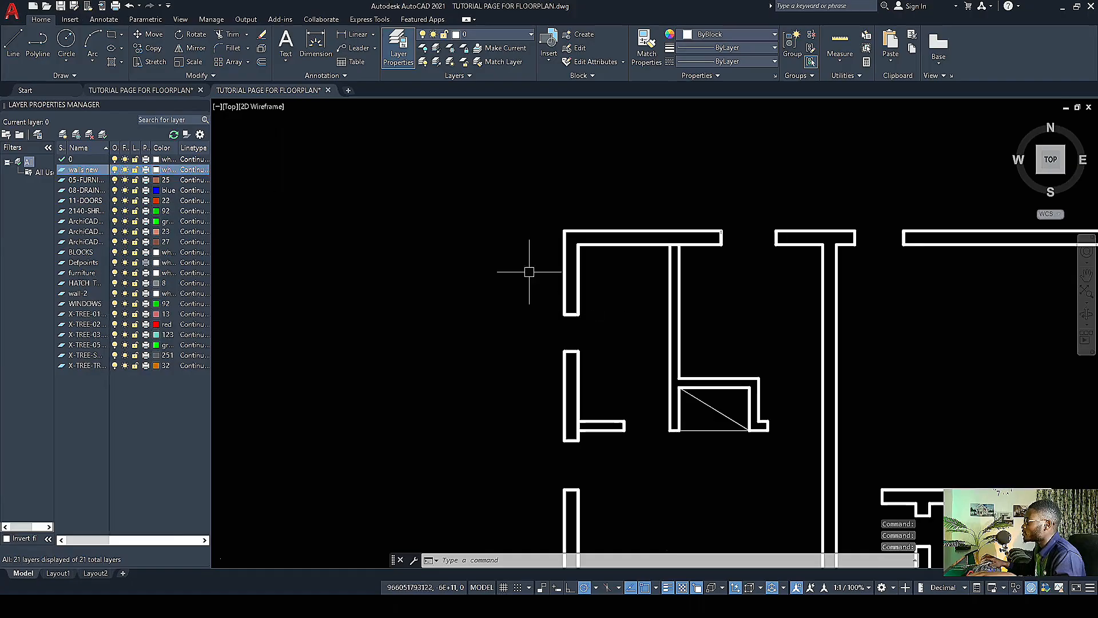
Step: Switch the "walls new" layer off and back on to check that it controls the whole walls-only plan
scroll(503, 253, "down", 2)
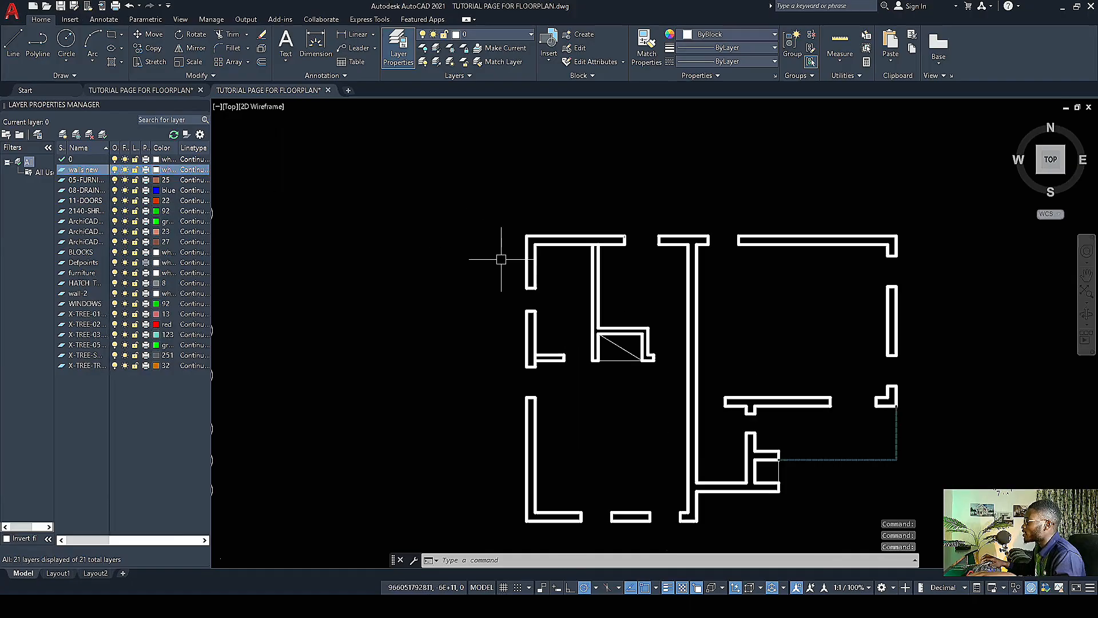
left_click(115, 171)
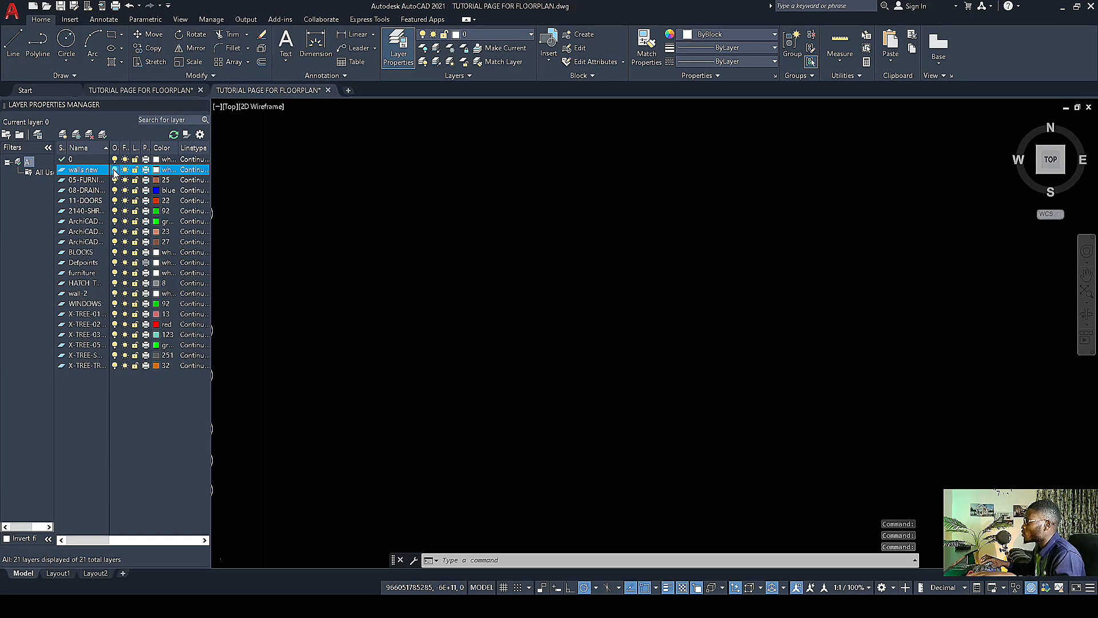
left_click(115, 170)
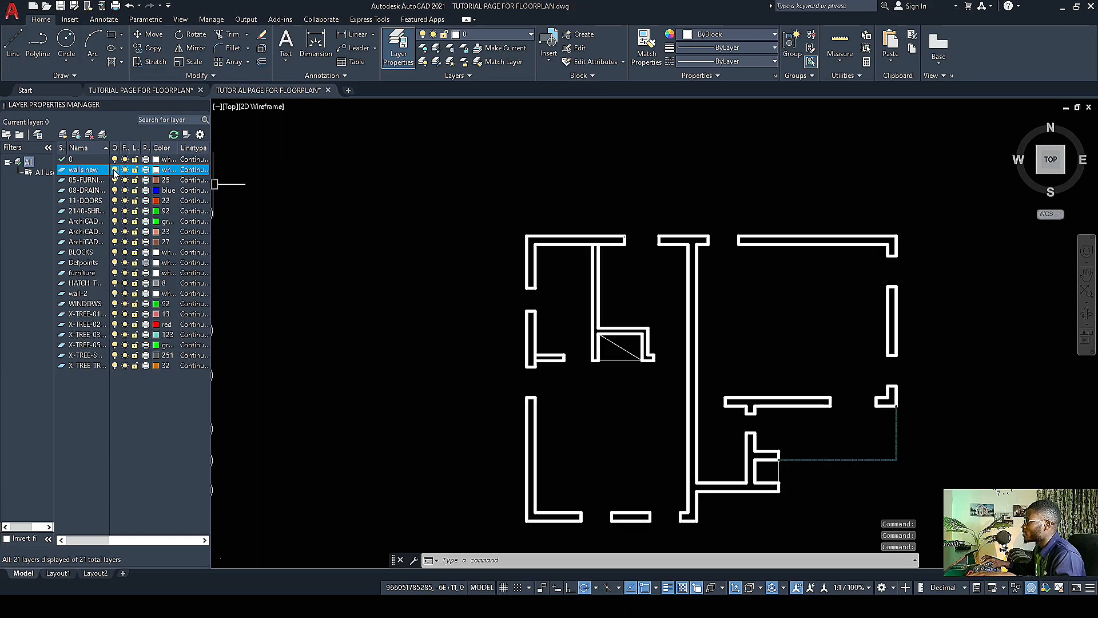
scroll(349, 213, "down", 4)
scroll(448, 224, "up", 4)
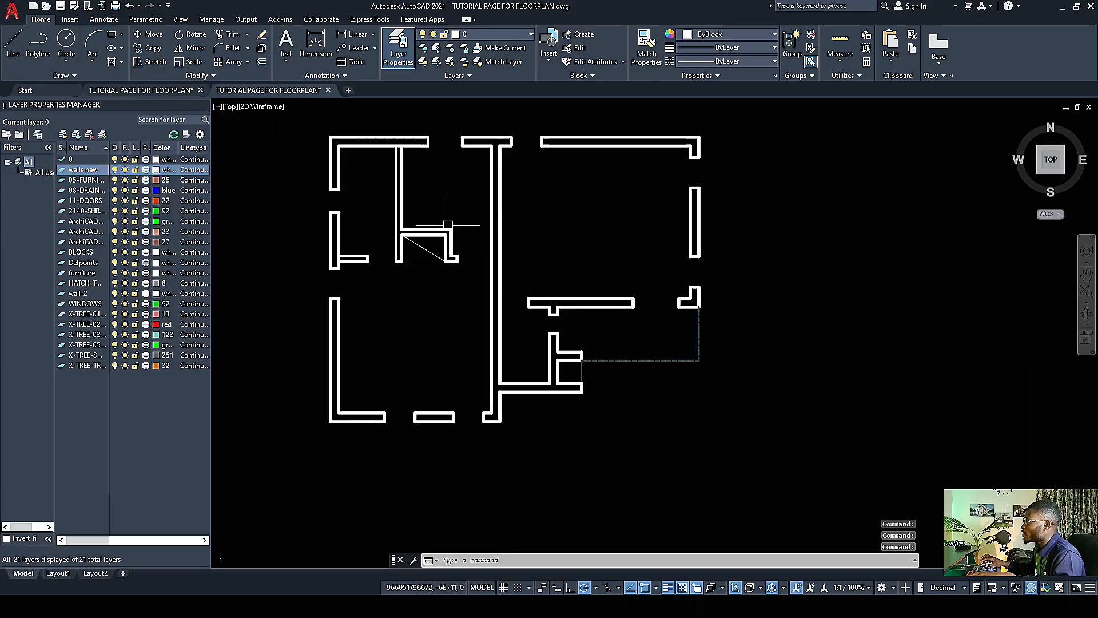
Step: Lock the "walls new" layer in the layer manager
left_click(135, 168)
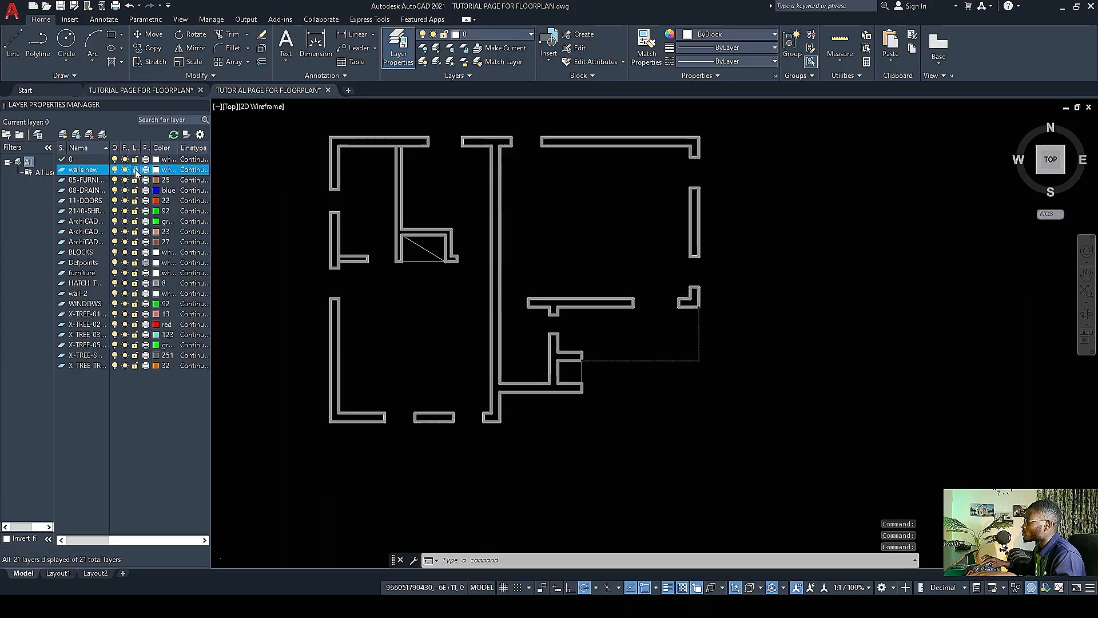
left_click(135, 170)
left_click(135, 170)
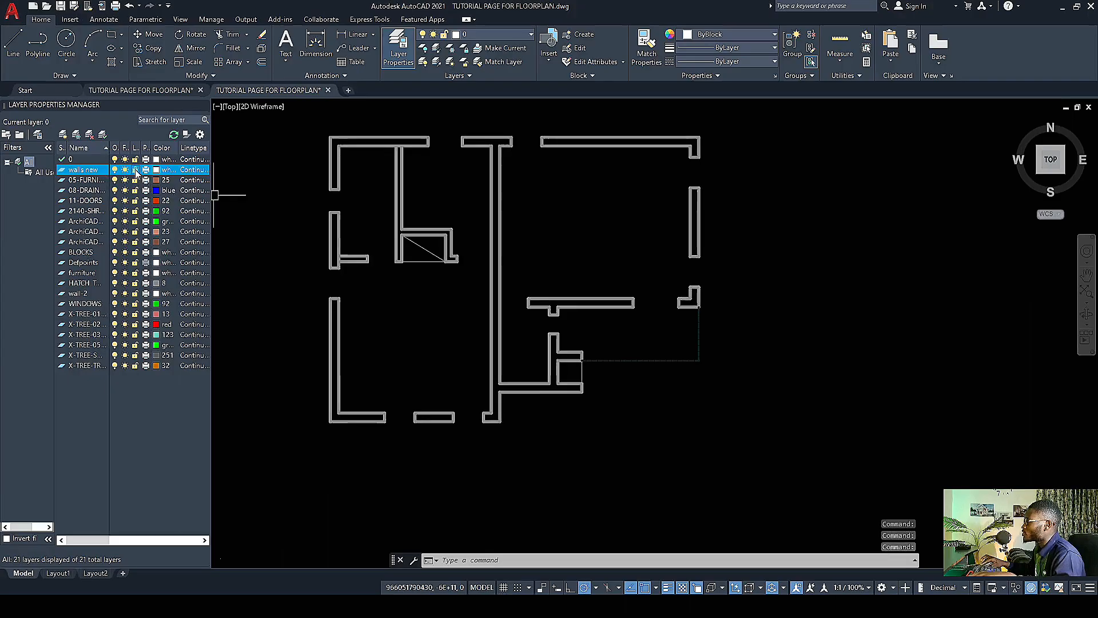
scroll(388, 190, "down", 2)
scroll(388, 190, "up", 4)
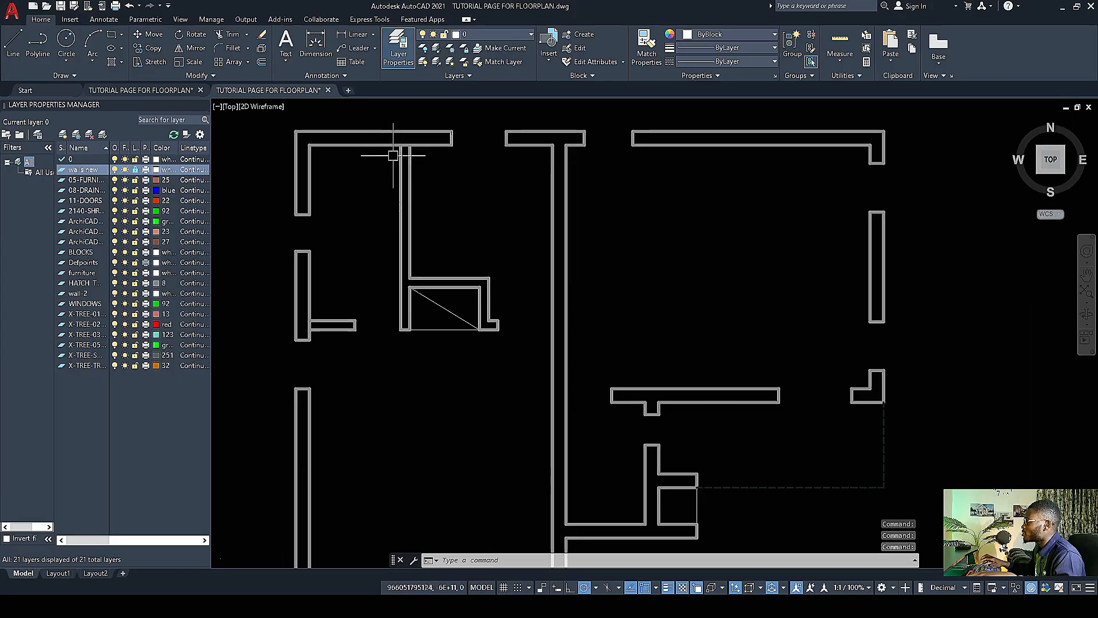
Step: Select the inner line of the plan's upper-left wall repeatedly to check how locked objects behave, clearing the selection each time
left_click(319, 146)
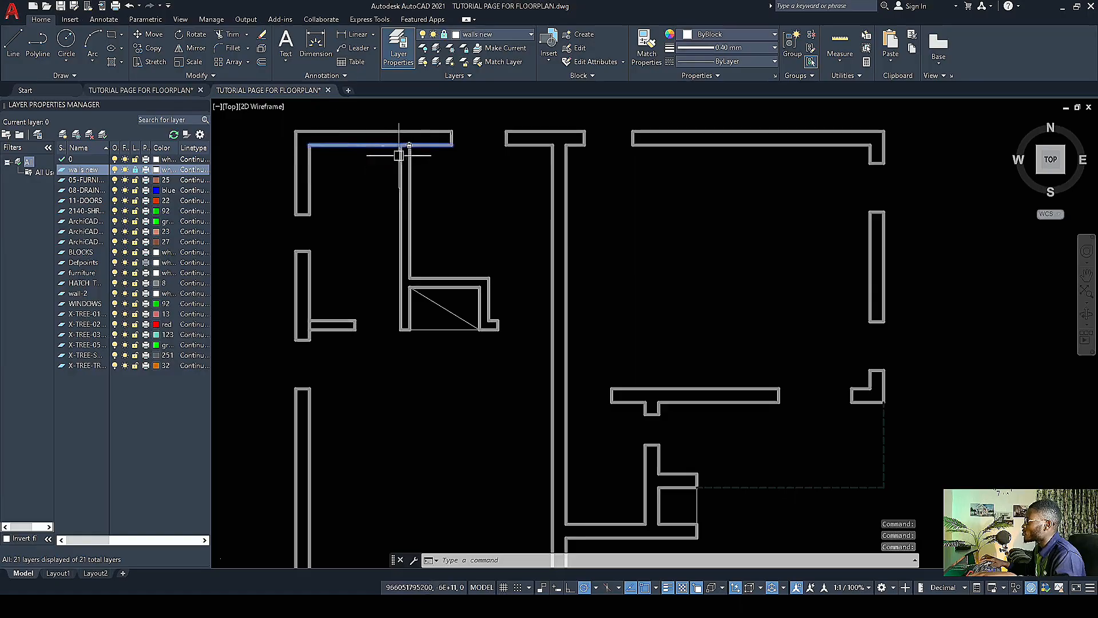
scroll(387, 131, "down", 2)
key("Escape")
scroll(385, 141, "up", 2)
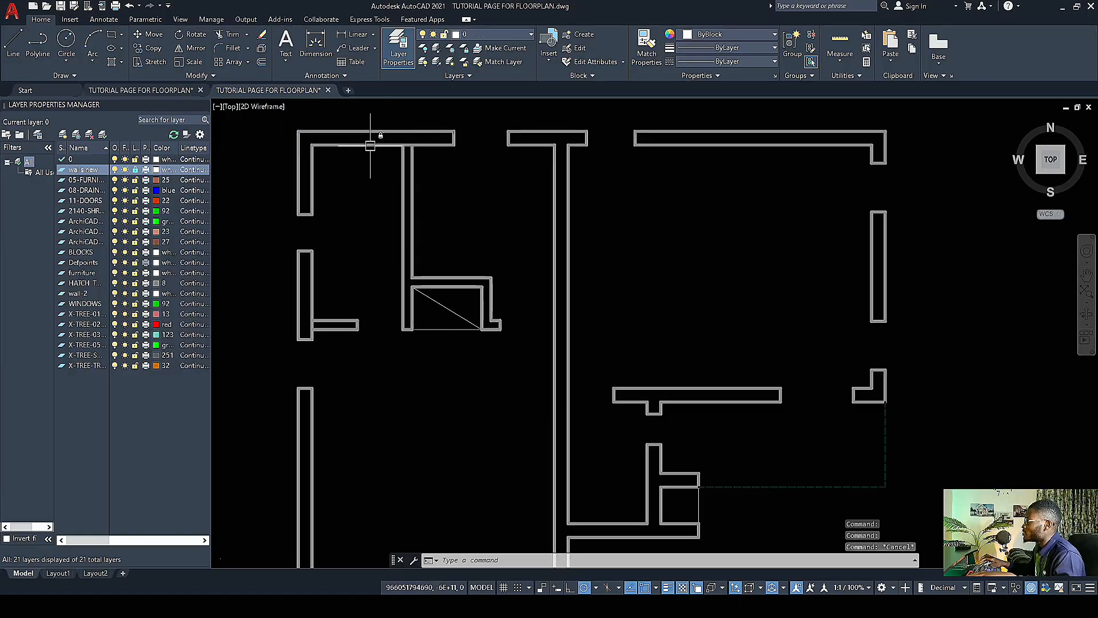
left_click(368, 145)
scroll(405, 159, "down", 2)
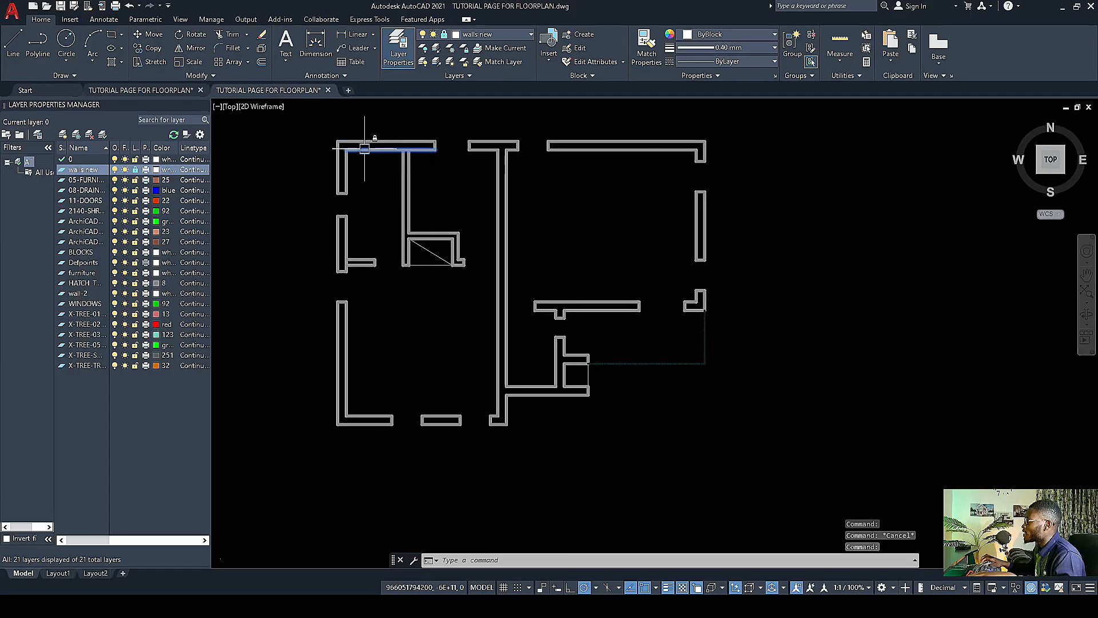
key("Escape")
scroll(409, 194, "down", 2)
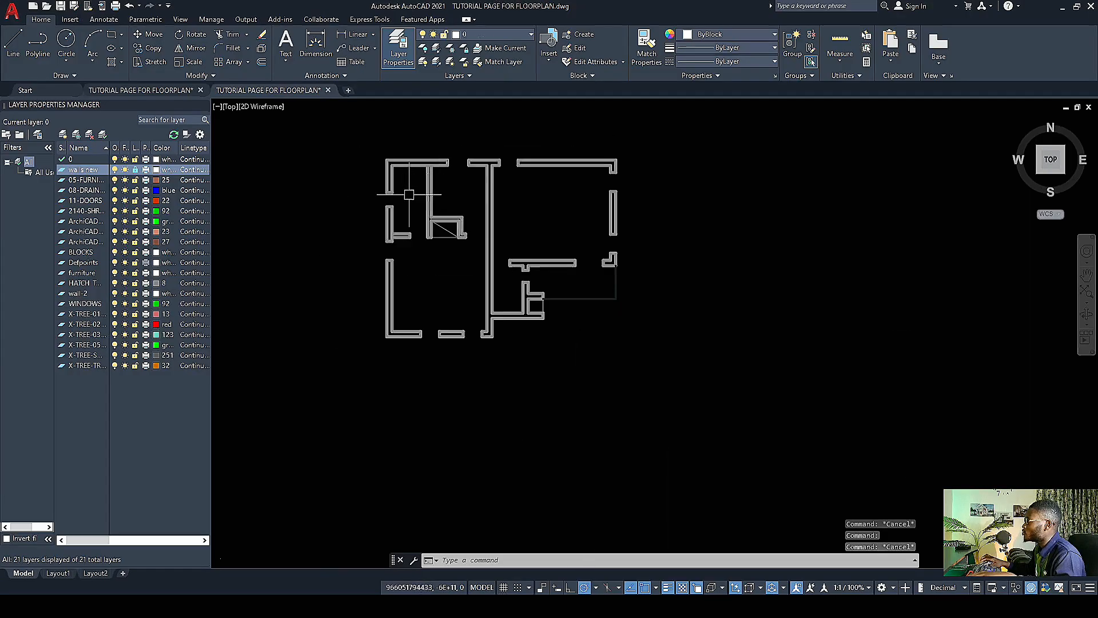
scroll(406, 163, "up", 4)
scroll(397, 167, "down", 2)
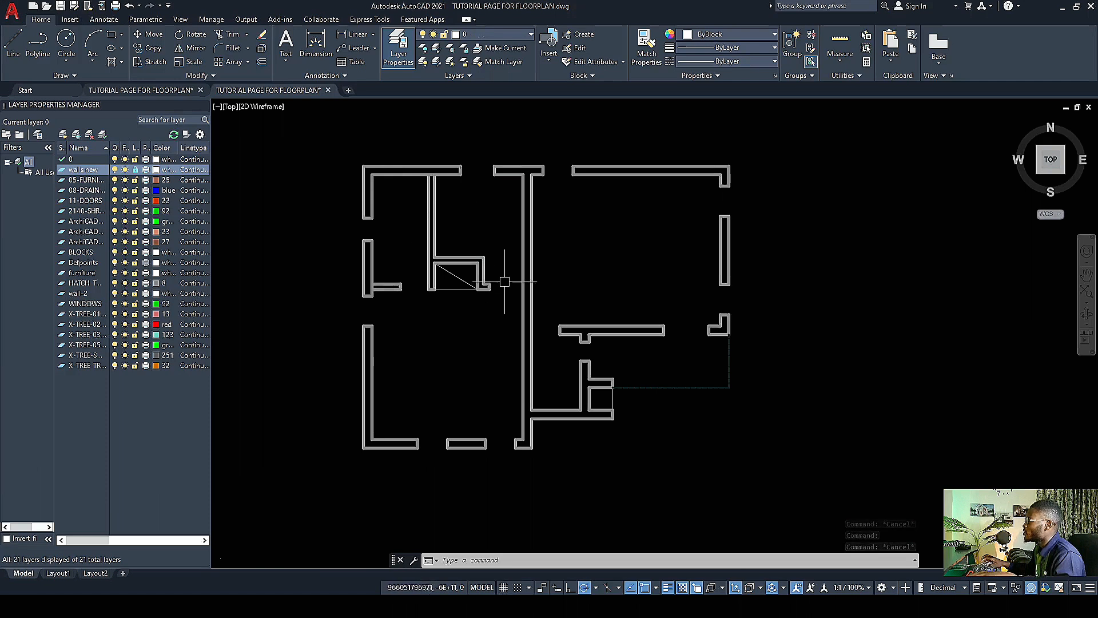
scroll(432, 175, "up", 2)
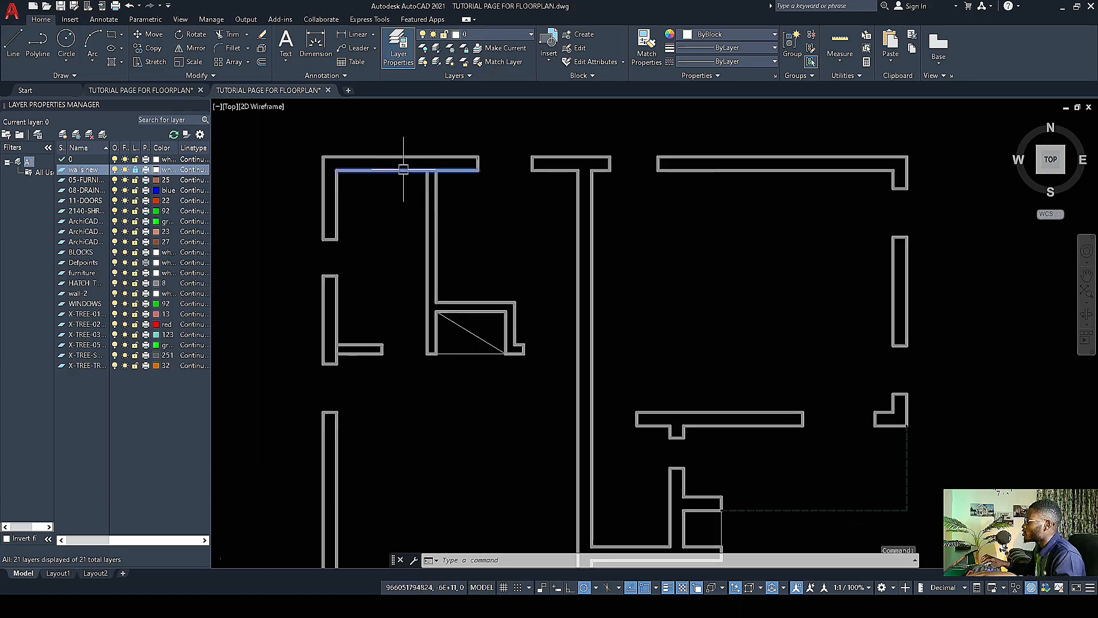
left_click(379, 169)
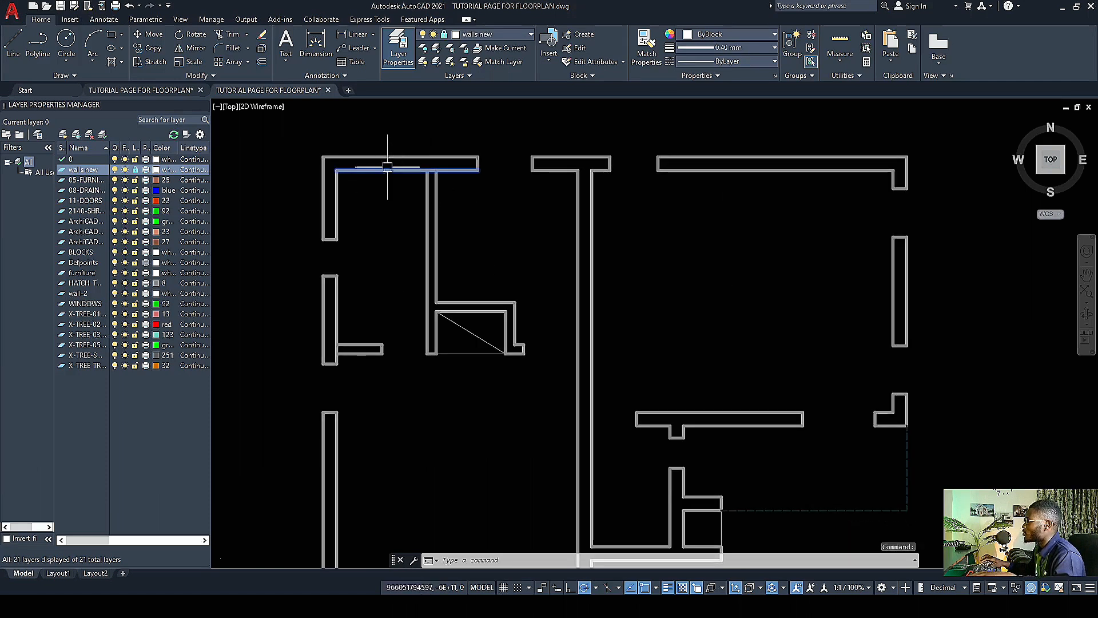
scroll(396, 168, "down", 2)
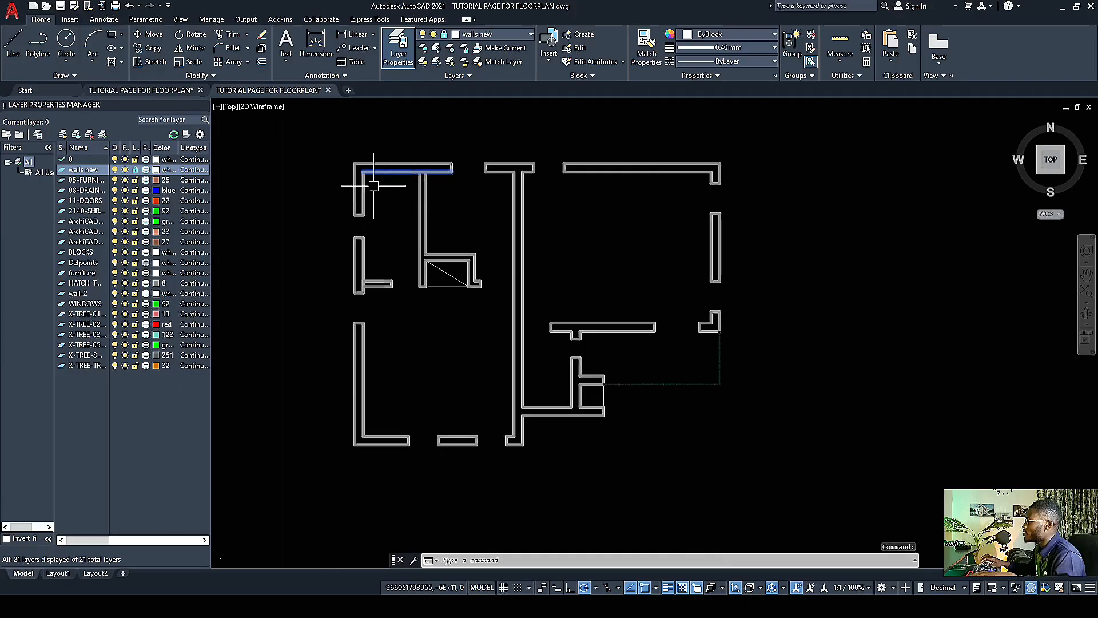
scroll(401, 171, "up", 3)
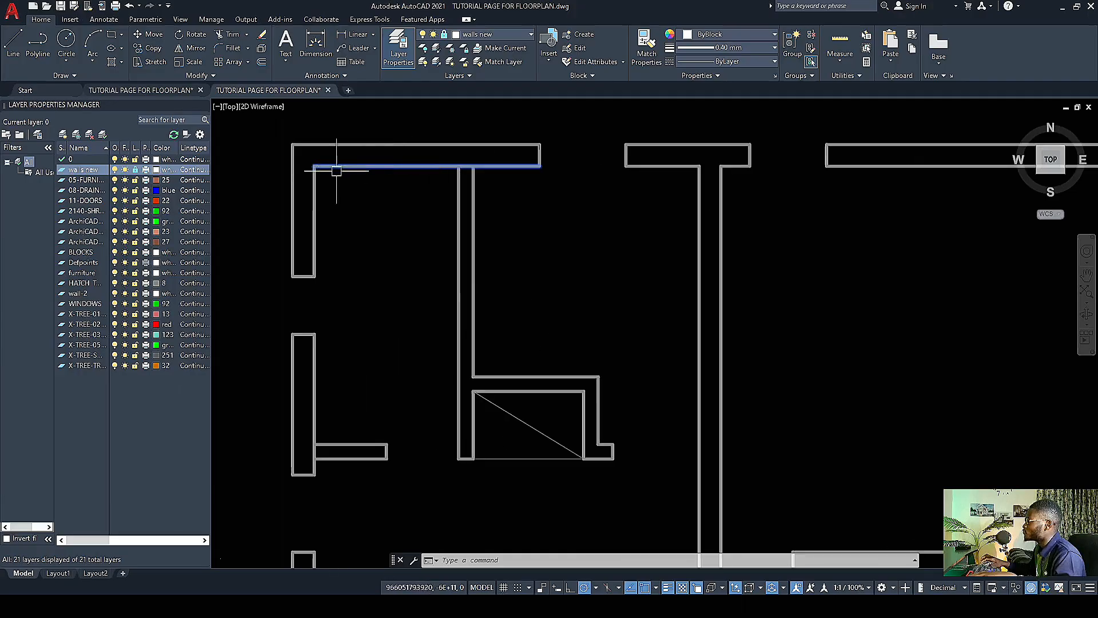
key("Escape")
scroll(437, 161, "down", 2)
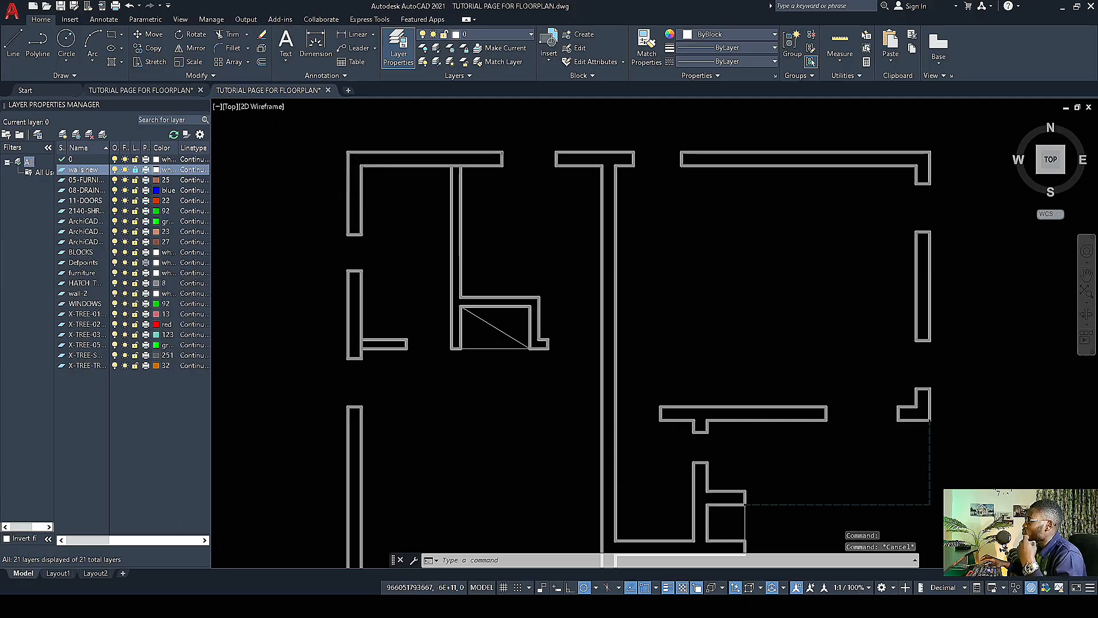
Step: Try to delete the short end line of the upper-left wall beside the first opening
scroll(368, 197, "down", 3)
scroll(383, 166, "up", 5)
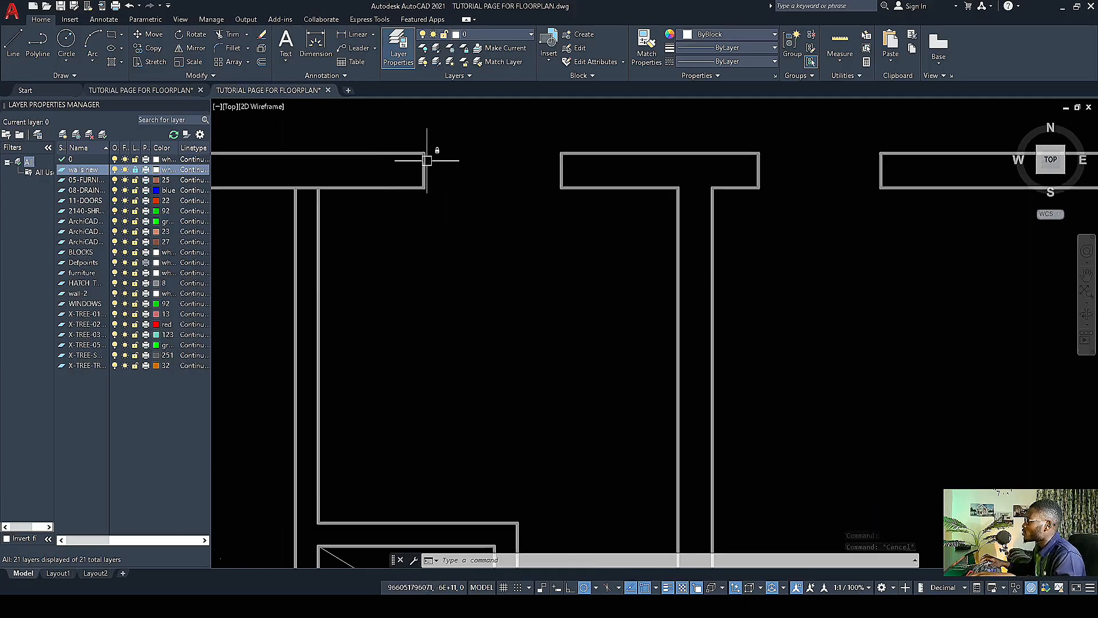
scroll(426, 154, "up", 3)
left_click(427, 153)
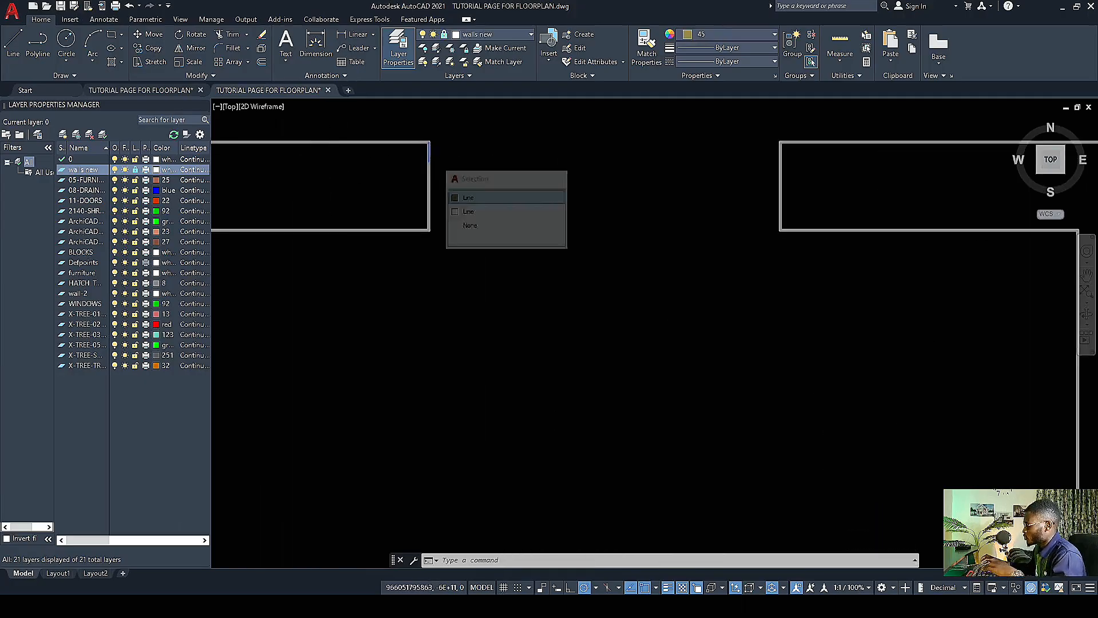
scroll(354, 207, "down", 2)
key("Delete")
scroll(402, 172, "down", 2)
key("Escape")
scroll(376, 177, "up", 4)
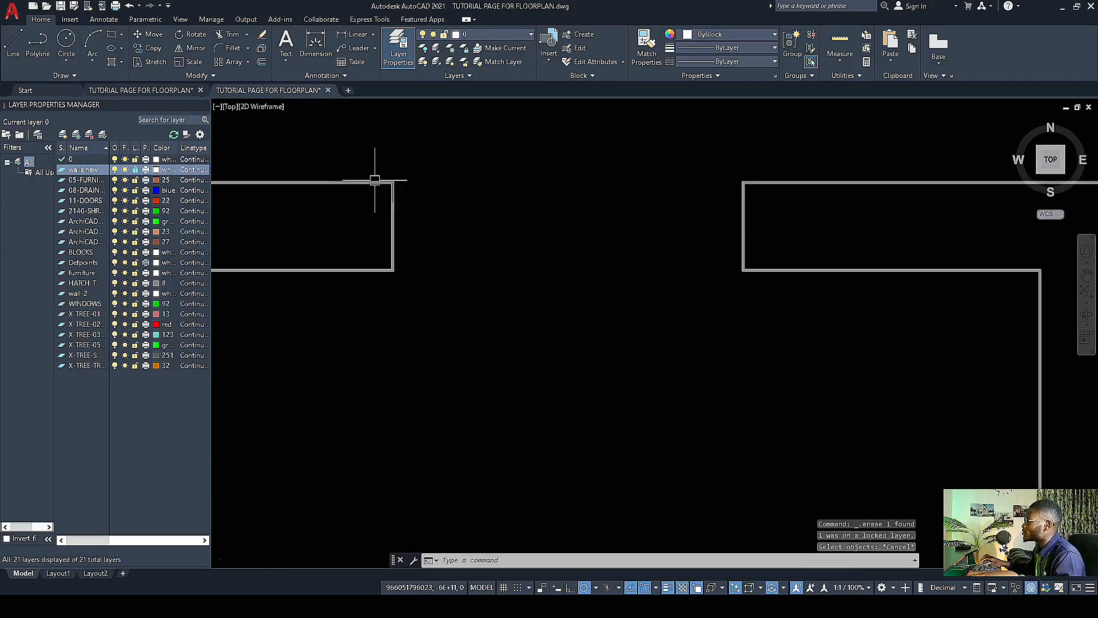
Step: Draw a line across the outer face of the first opening in the top wall, joining the two wall ends
scroll(458, 203, "down", 3)
scroll(449, 203, "up", 2)
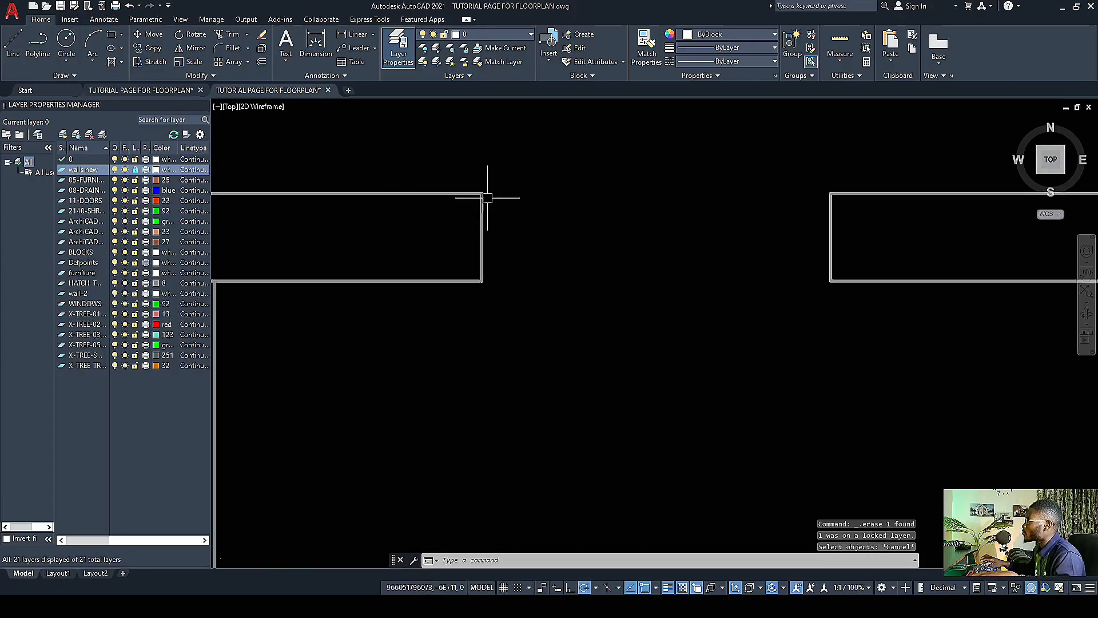
scroll(482, 193, "down", 4)
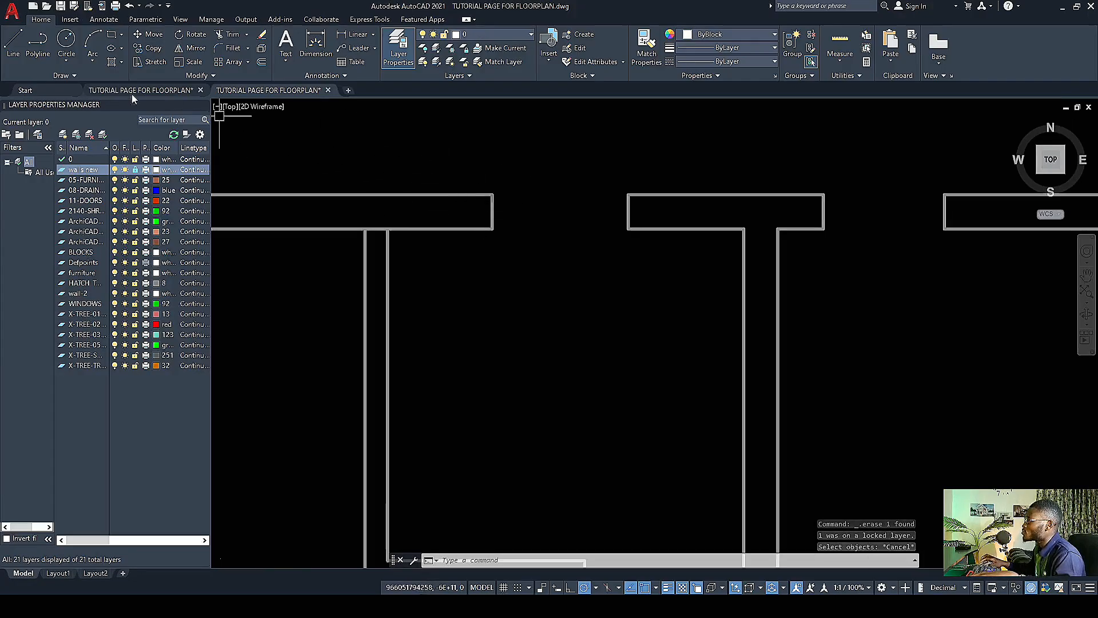
left_click(13, 45)
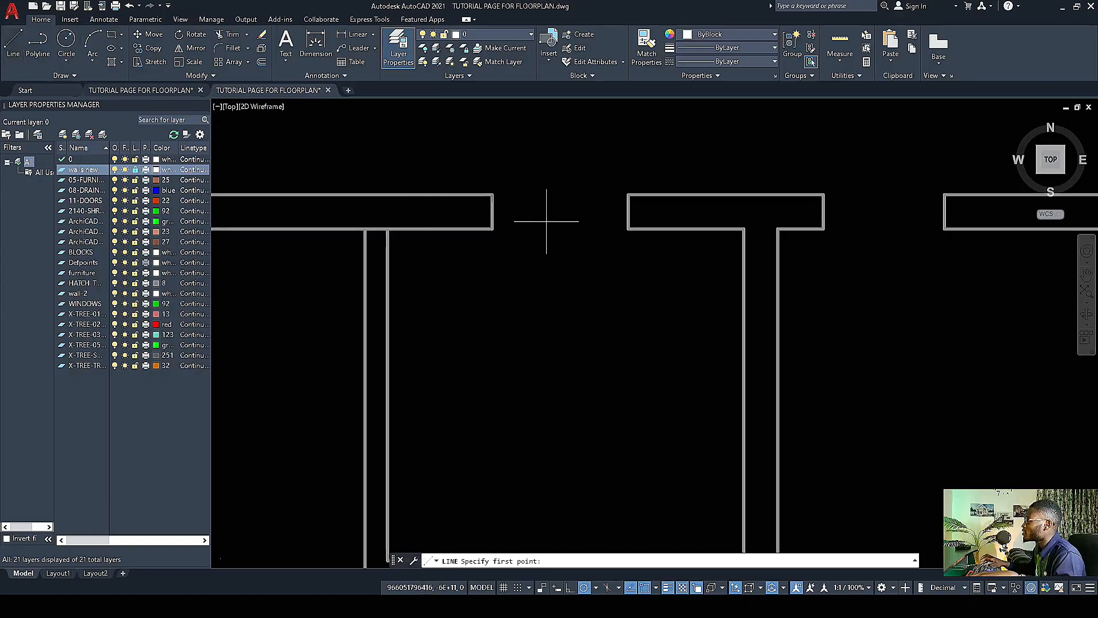
left_click(476, 195)
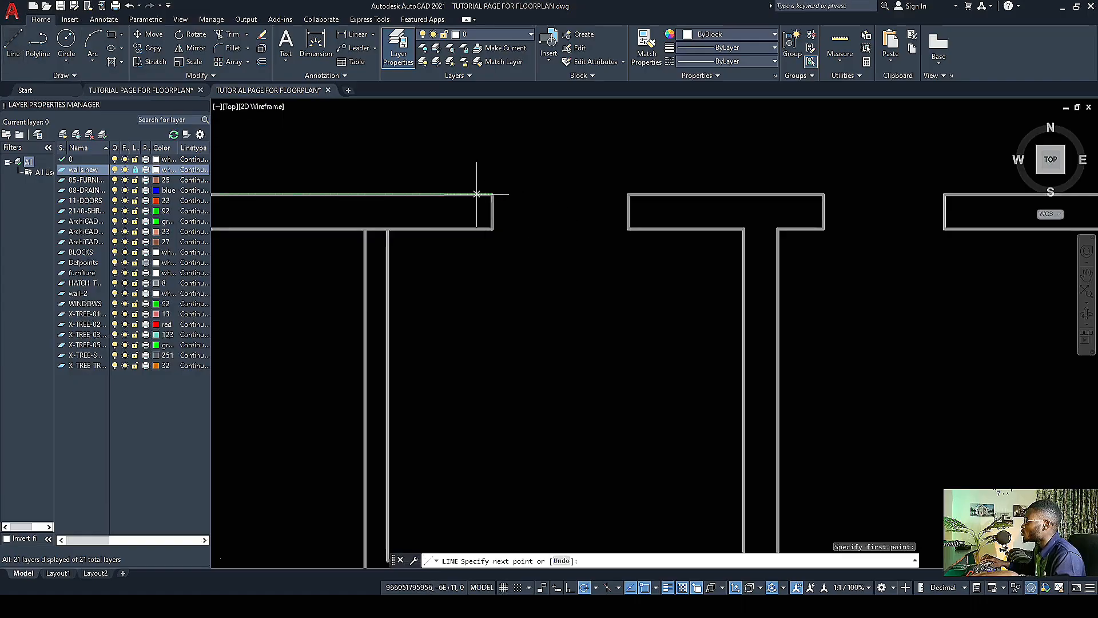
scroll(629, 192, "up", 4)
scroll(522, 216, "down", 4)
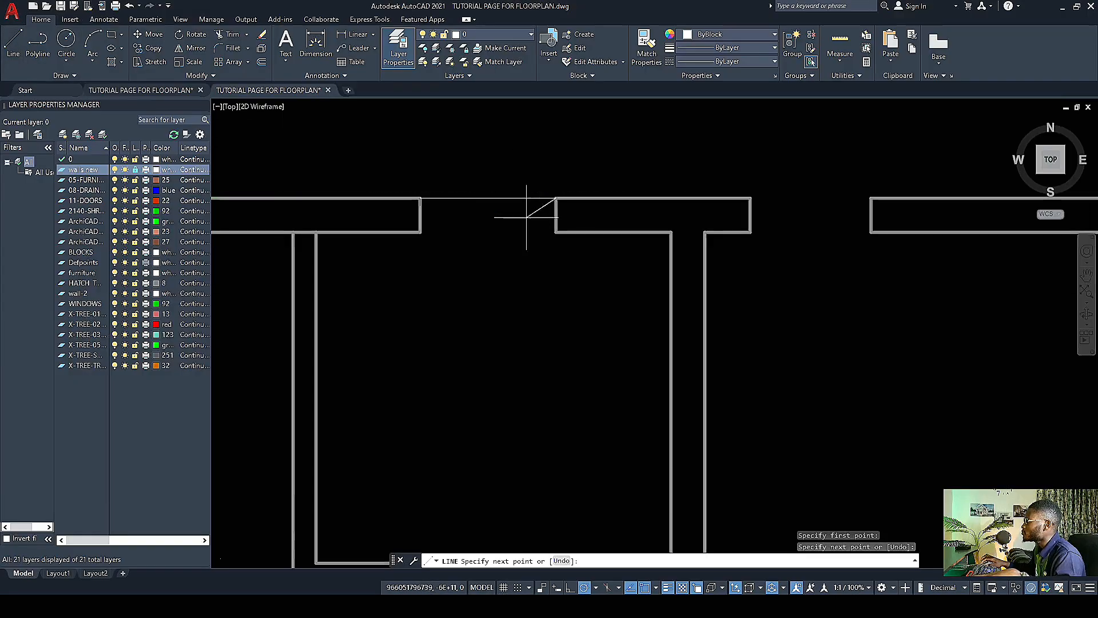
scroll(555, 233, "up", 4)
key("Escape")
Step: Draw a line across the inner face of the same opening between the two wall corners
key("Return")
left_click(566, 224)
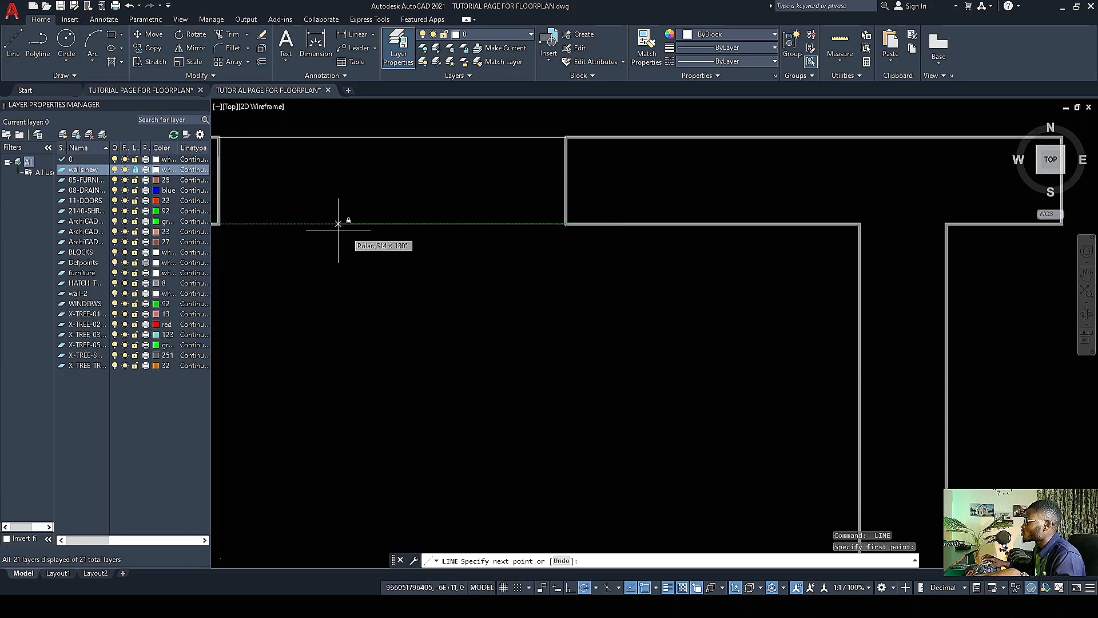
scroll(354, 224, "down", 2)
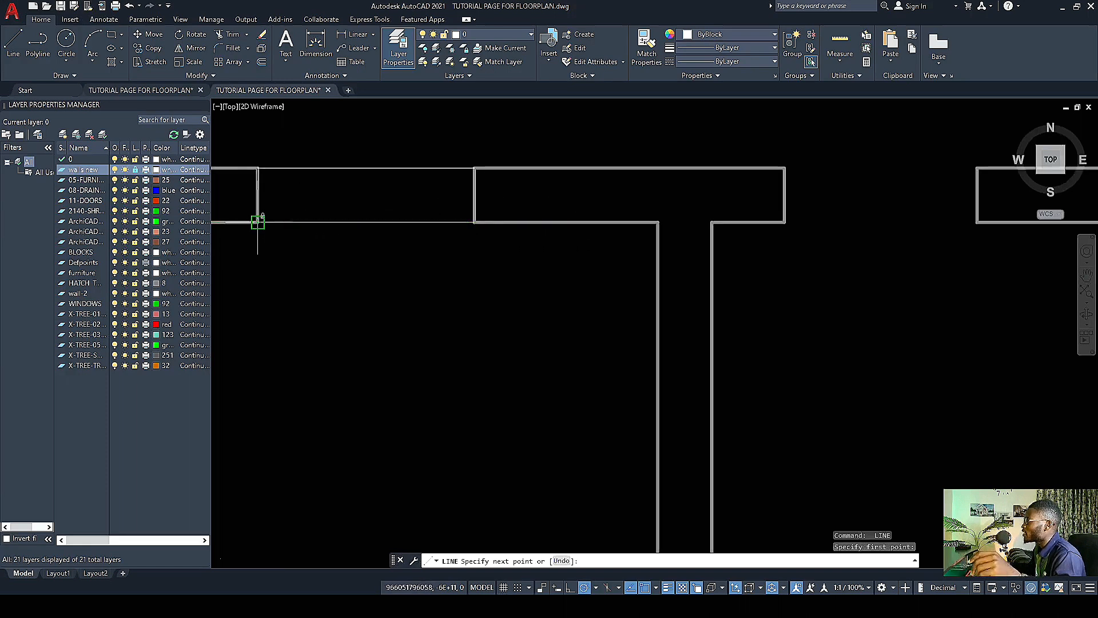
scroll(366, 218, "down", 3)
key("Escape")
scroll(384, 218, "up", 3)
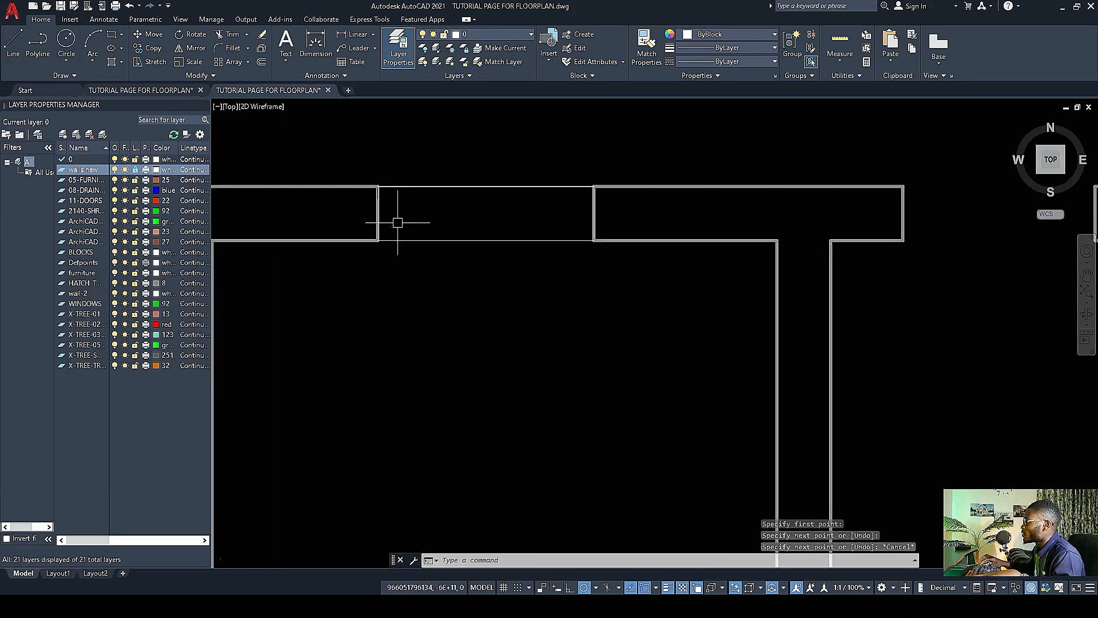
Step: Offset the opening's outer line by 50 towards the inside of the wall
left_click(262, 63)
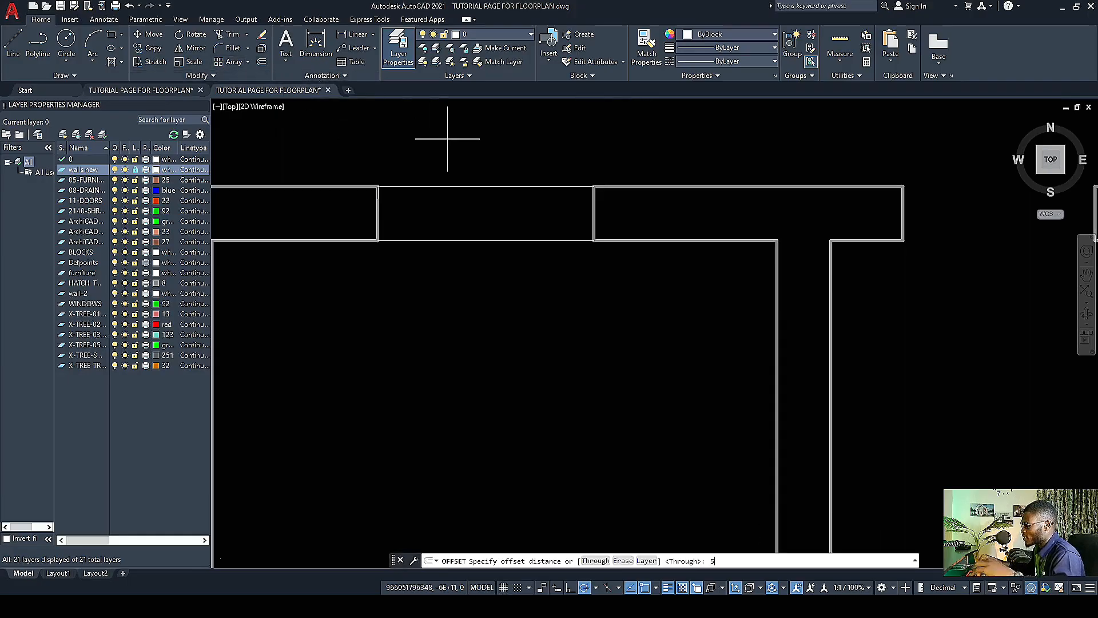
key("Return")
left_click(473, 187)
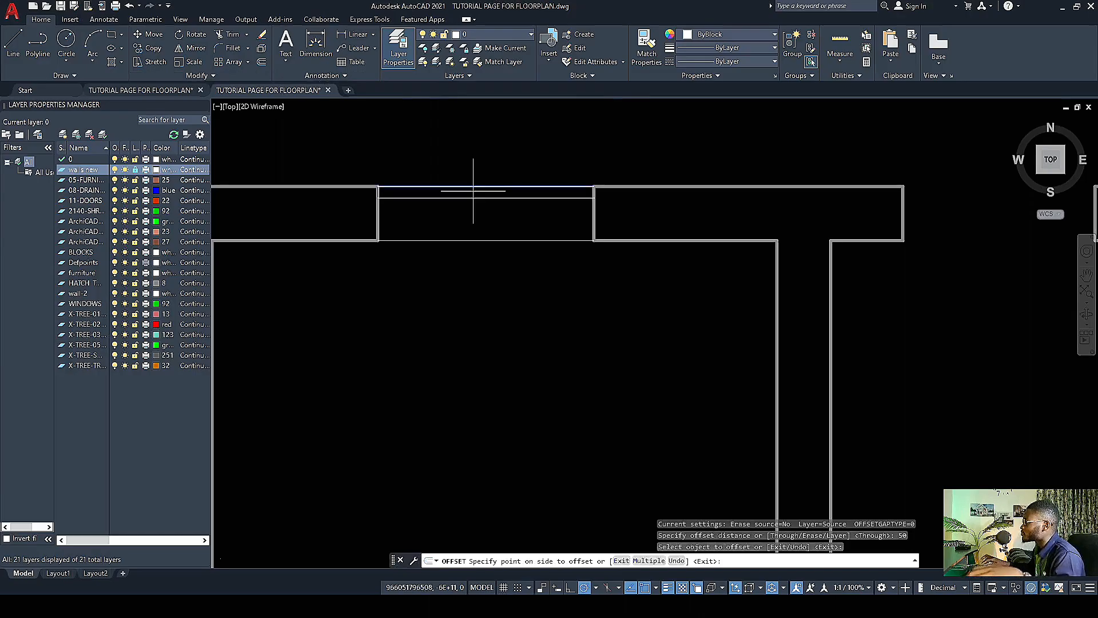
left_click(478, 230)
scroll(428, 204, "up", 2)
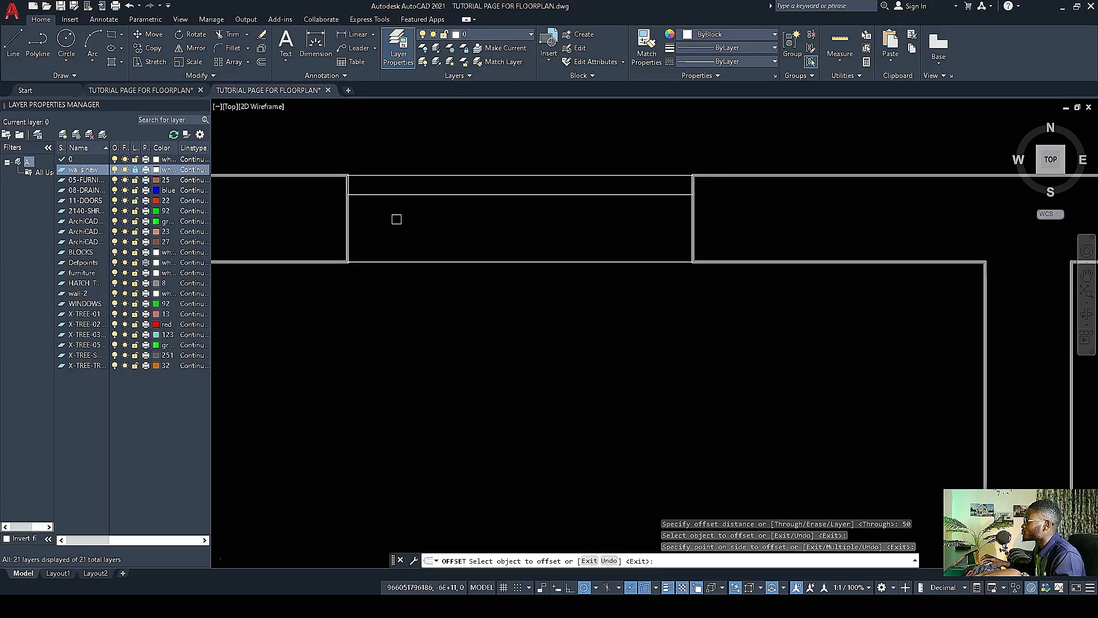
scroll(527, 235, "down", 2)
scroll(463, 218, "up", 3)
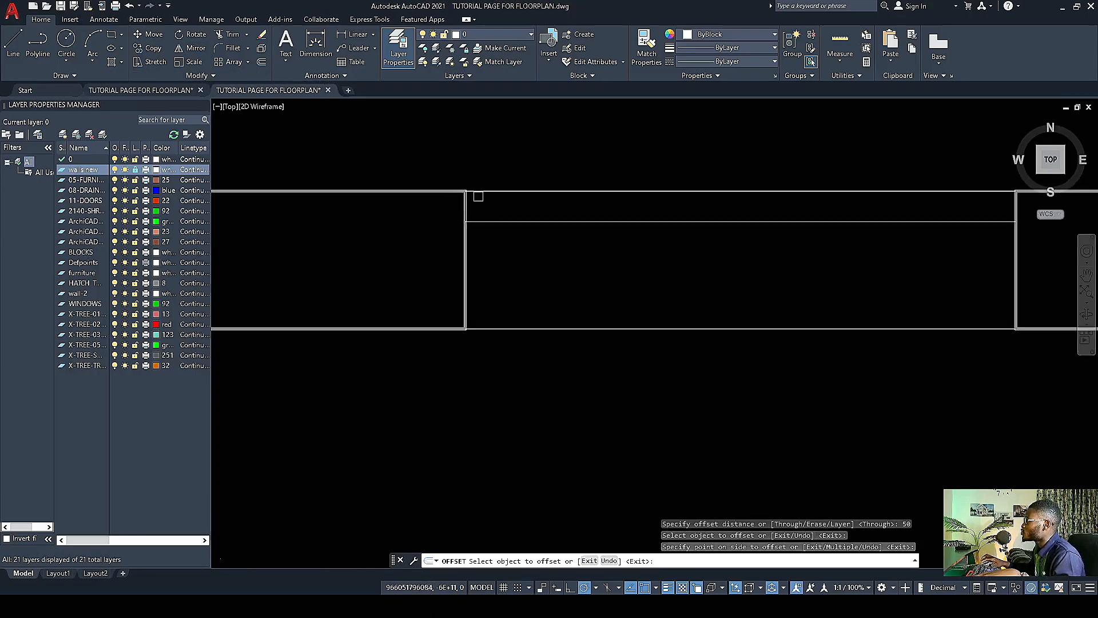
key("Escape")
Step: Offset the opening's outer line inward by 25 to add a middle window line
left_click(262, 64)
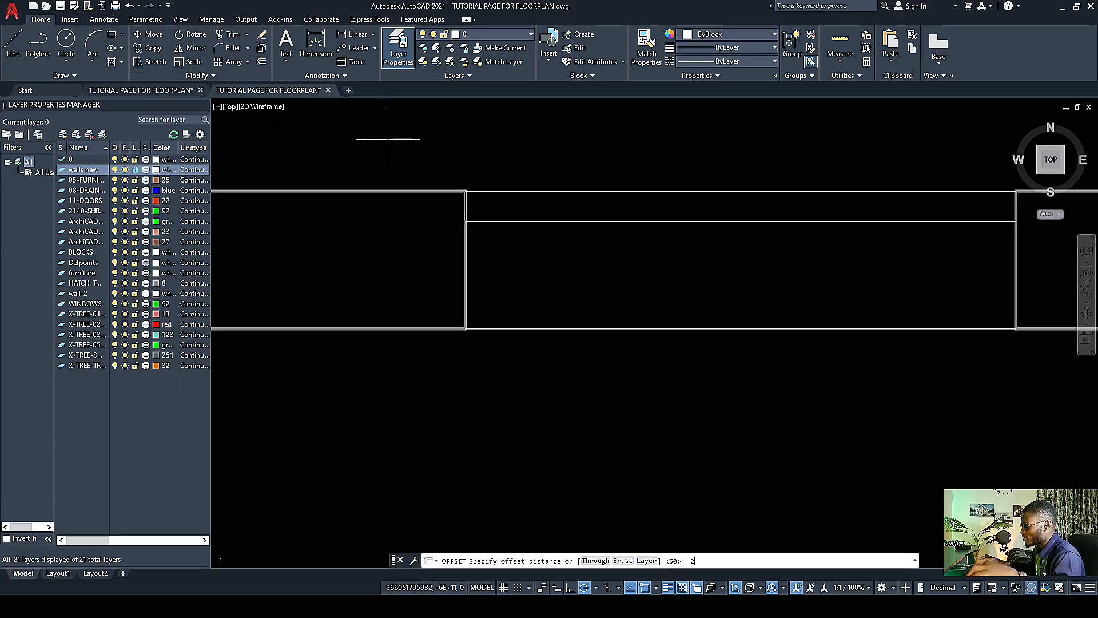
key("Return")
left_click(591, 191)
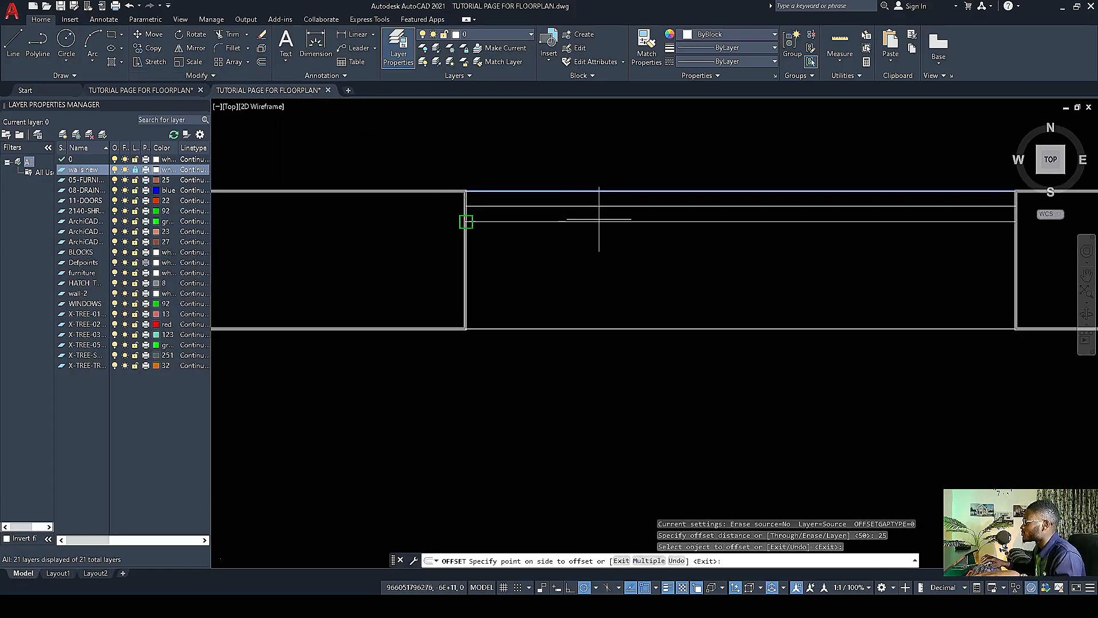
left_click(595, 221)
scroll(554, 241, "down", 4)
scroll(607, 247, "up", 4)
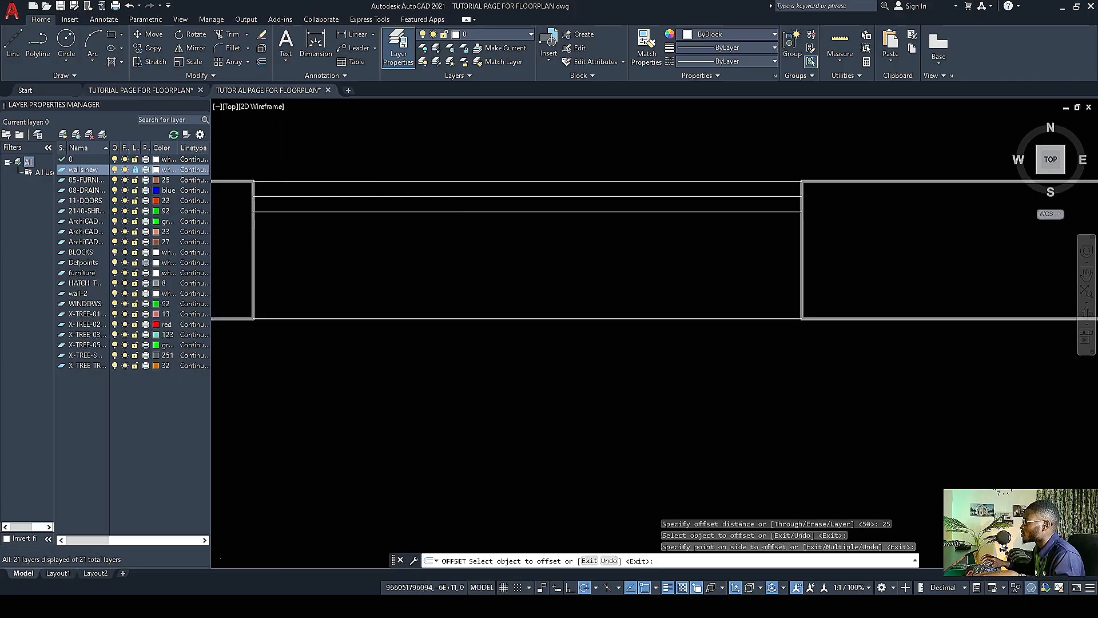
Step: Draw a short line closing the left end of the window lines, from the outer line to the 50 offset line
key("Escape")
left_click(13, 45)
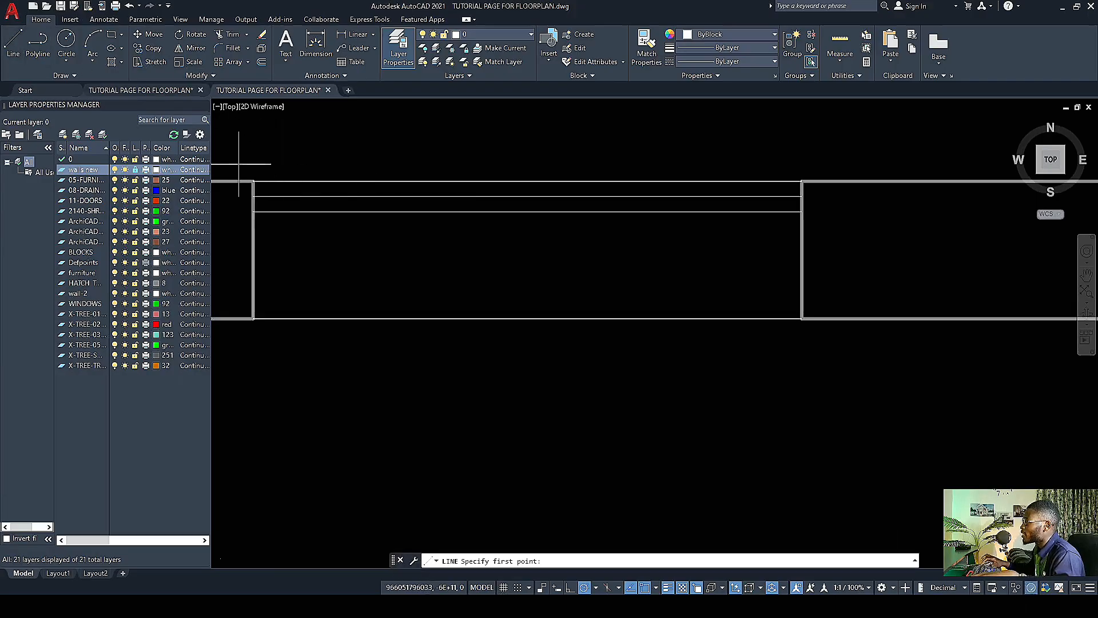
left_click(253, 181)
left_click(253, 211)
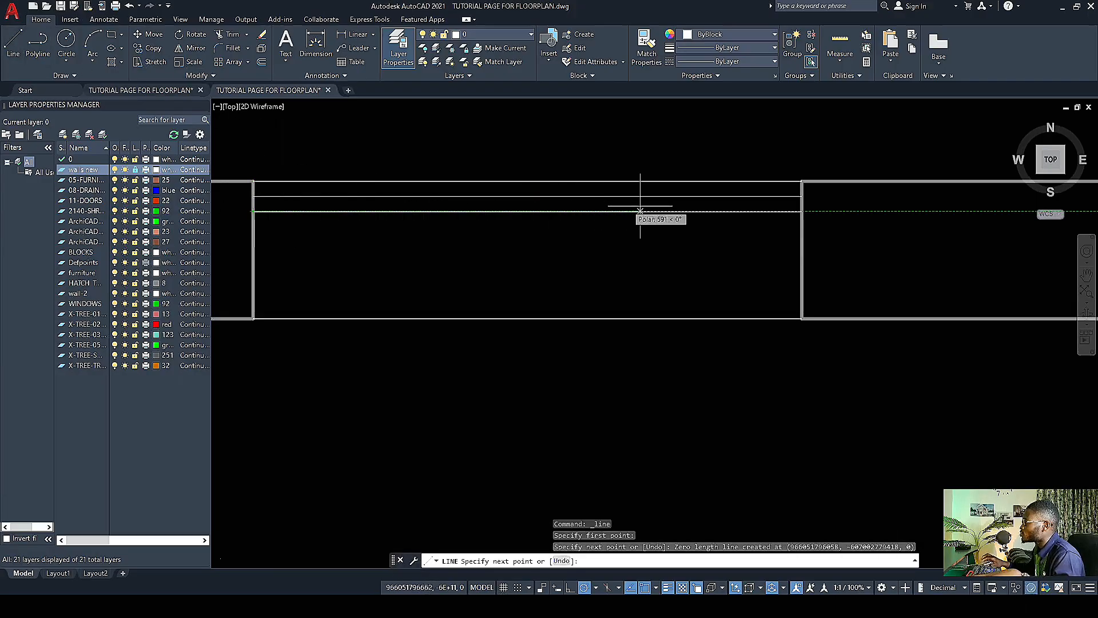
key("Return")
Step: Draw a short line closing the right end of the window lines, from the outer line to the 50 offset line
scroll(819, 203, "up", 4)
key("Return")
left_click(772, 151)
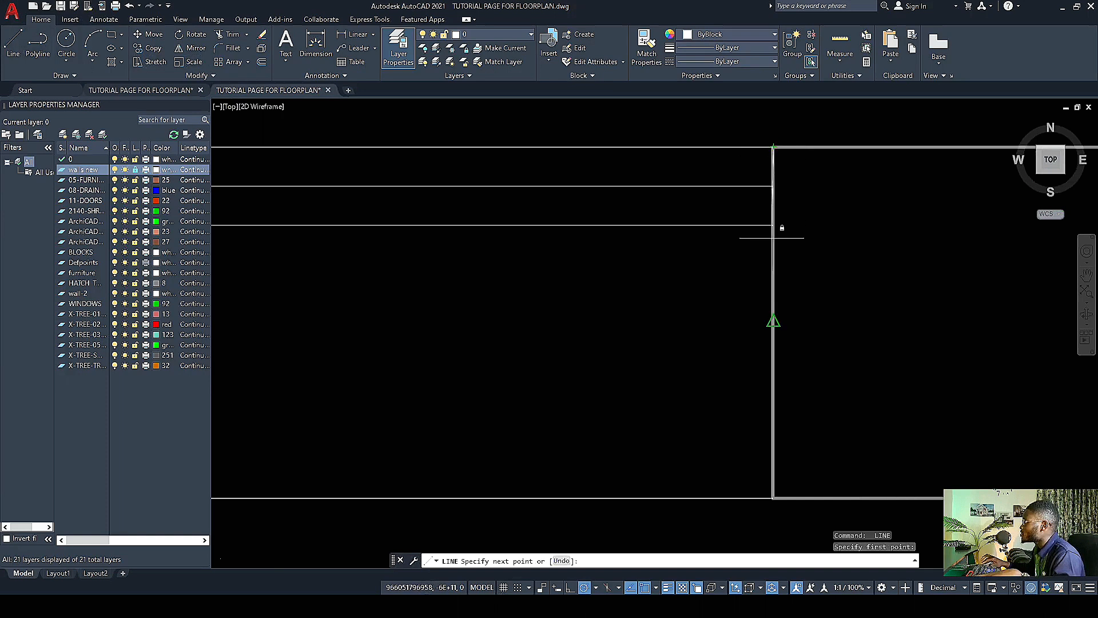
left_click(773, 226)
key("Escape")
Step: Move all the window lines, including both end lines and the inner face line, out of the opening to the clear area above the top wall
left_click(771, 165)
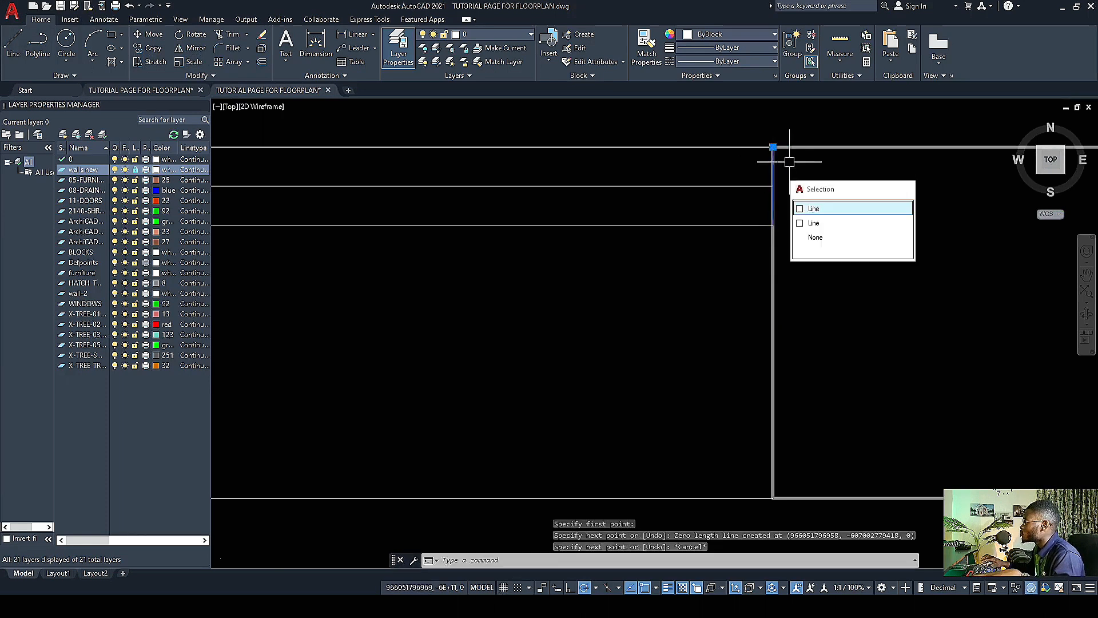
scroll(789, 162, "down", 2)
scroll(521, 162, "down", 4)
scroll(263, 159, "up", 2)
scroll(263, 159, "up", 1)
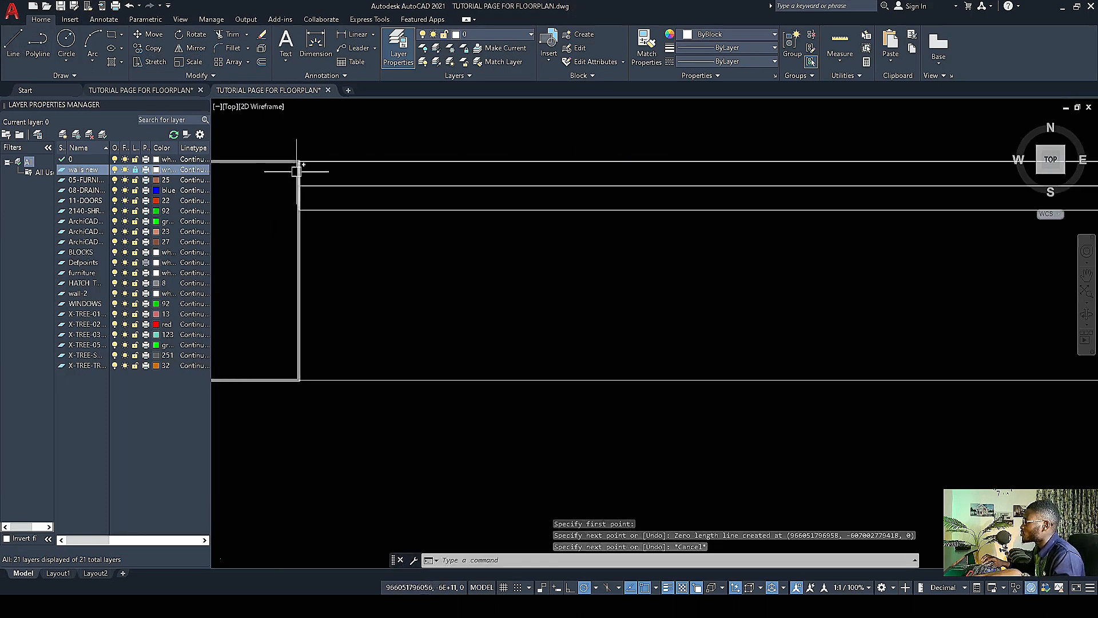
left_click(298, 166)
left_click(597, 307)
left_click(485, 171)
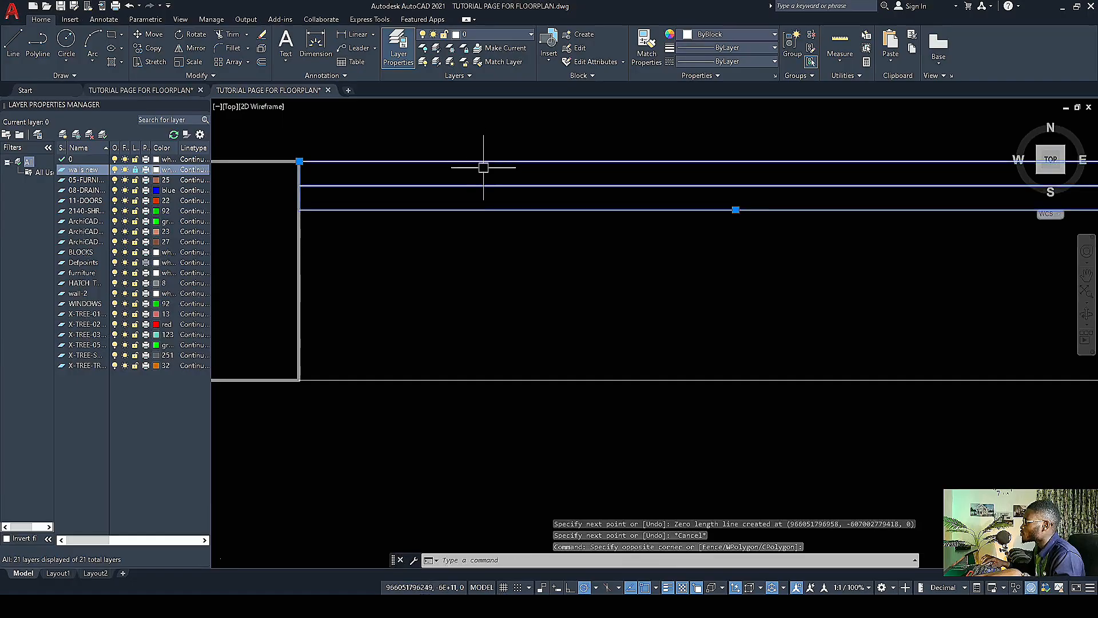
scroll(483, 183, "down", 4)
left_click(529, 282)
left_click(521, 230)
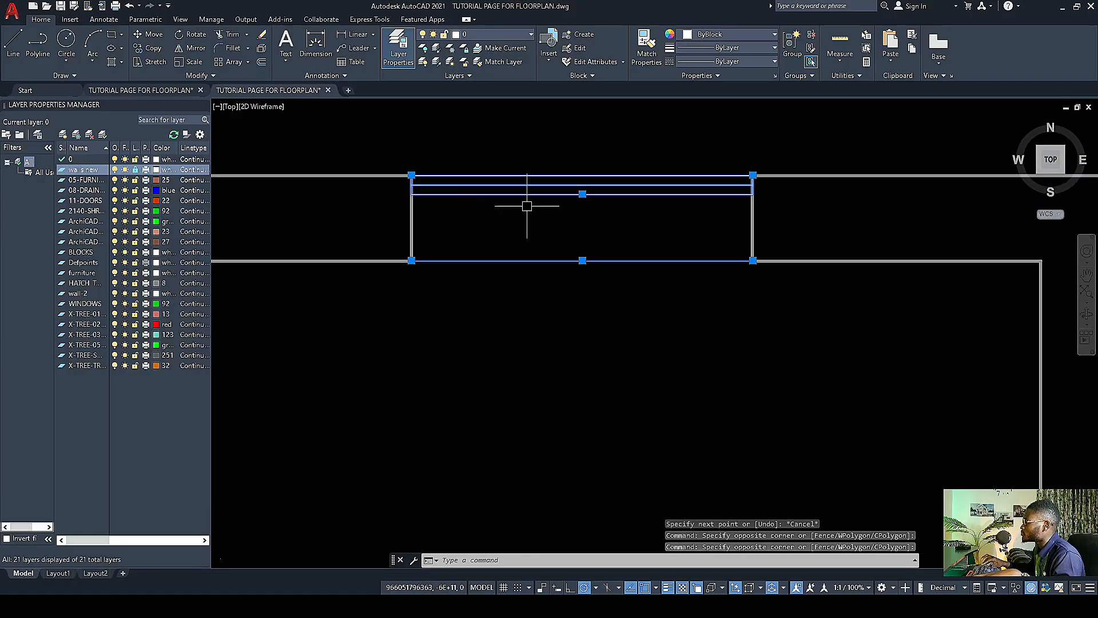
left_click(482, 199)
left_click(490, 209)
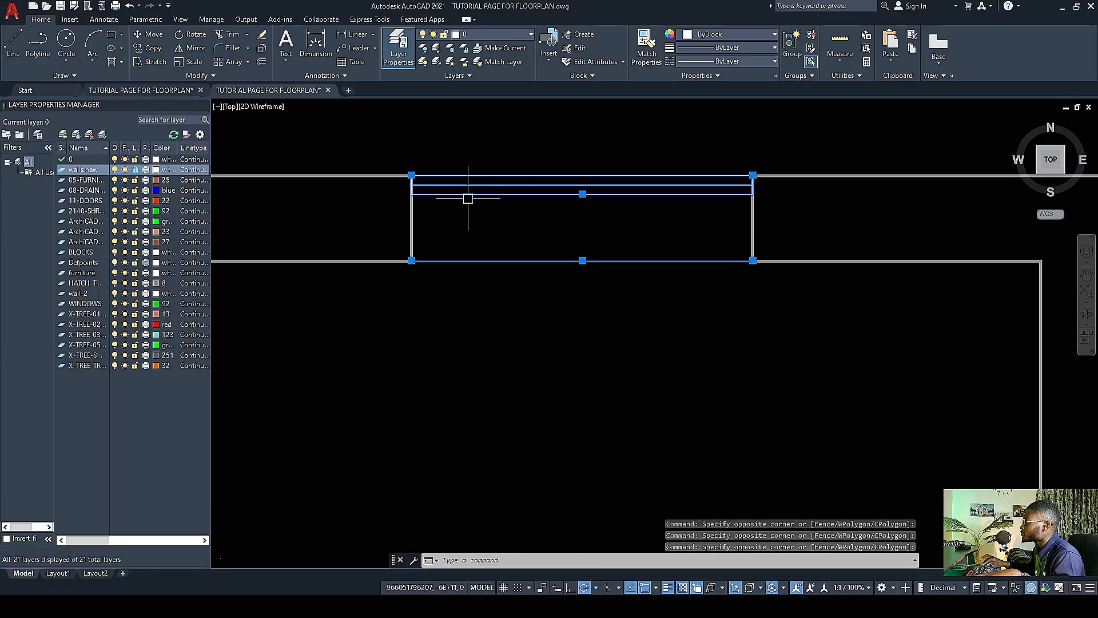
right_click(533, 222)
left_click(566, 299)
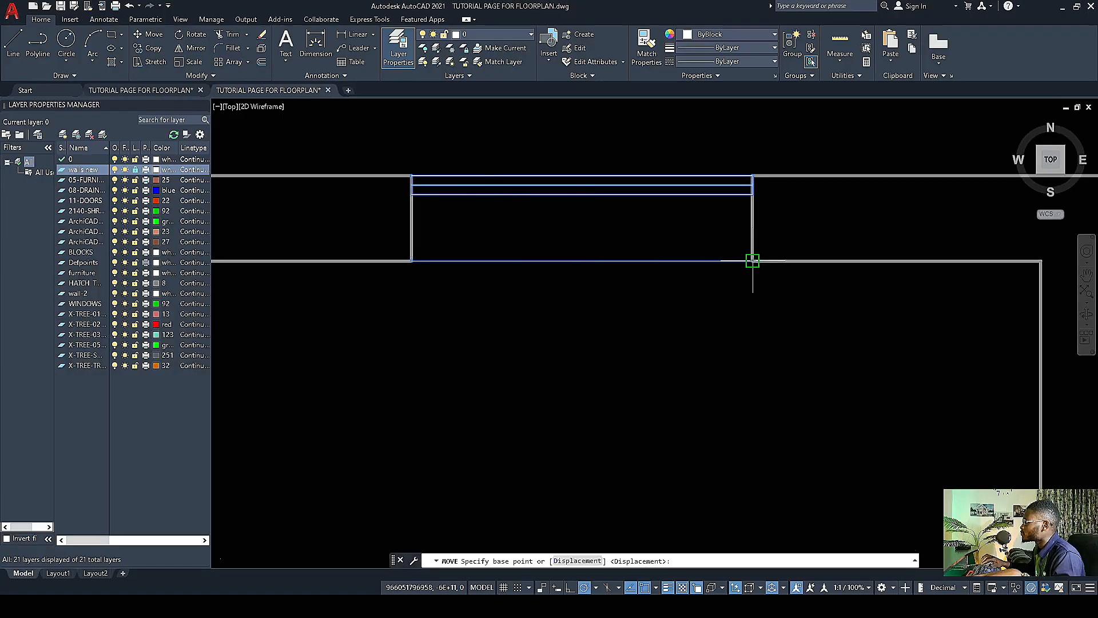
left_click(753, 260)
scroll(648, 257, "down", 5)
left_click(655, 197)
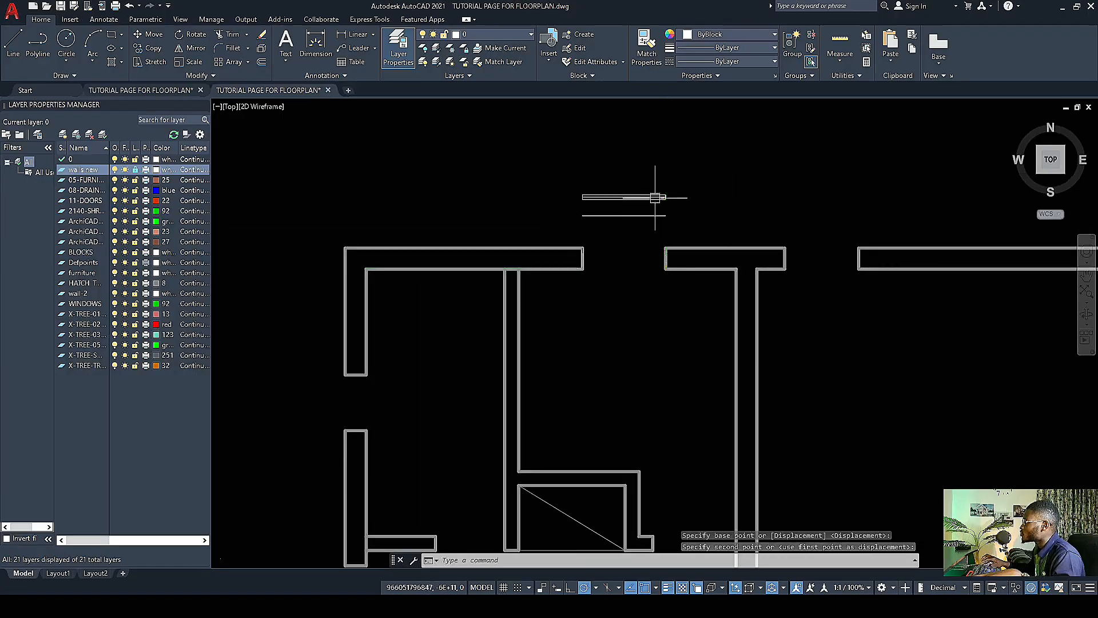
scroll(655, 198, "up", 4)
scroll(655, 201, "down", 4)
scroll(637, 208, "up", 4)
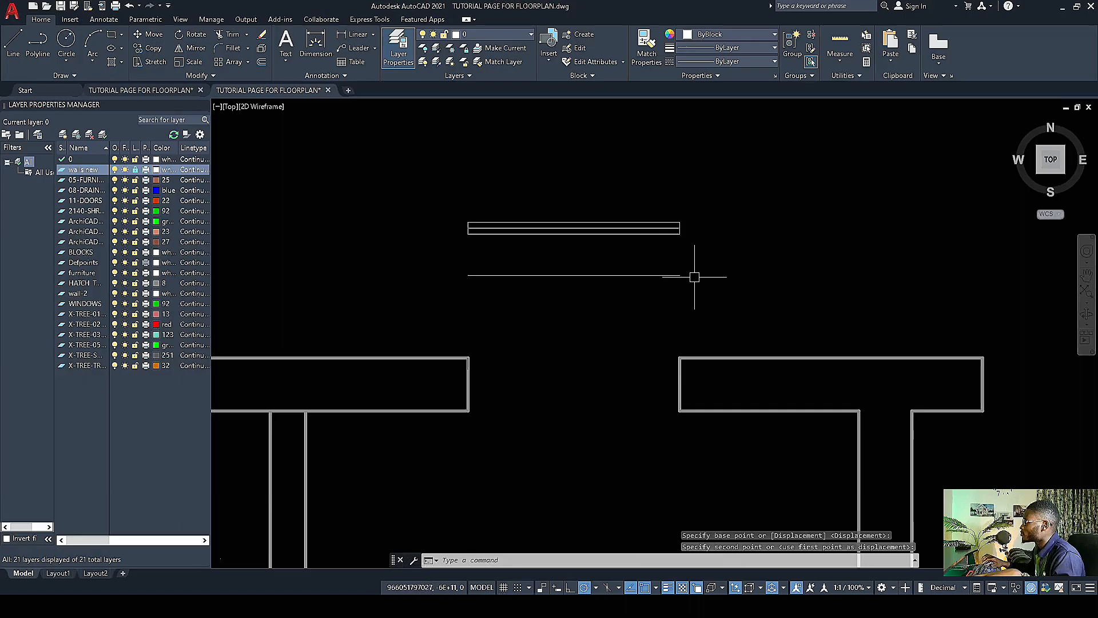
scroll(690, 264, "up", 2)
scroll(713, 292, "down", 2)
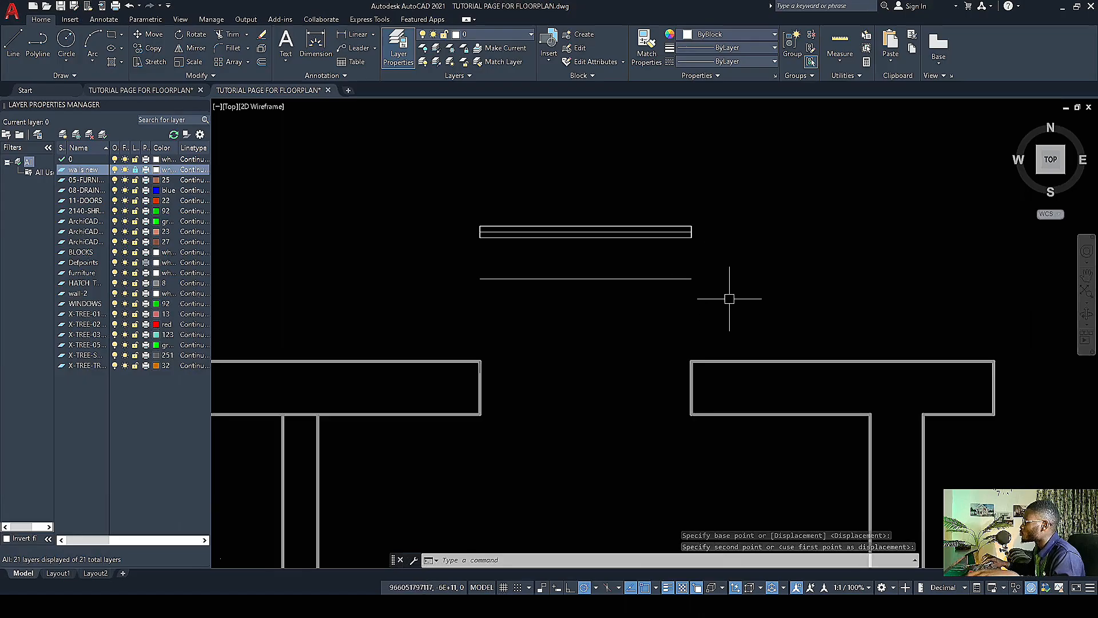
left_click(730, 298)
left_click(465, 150)
right_click(591, 194)
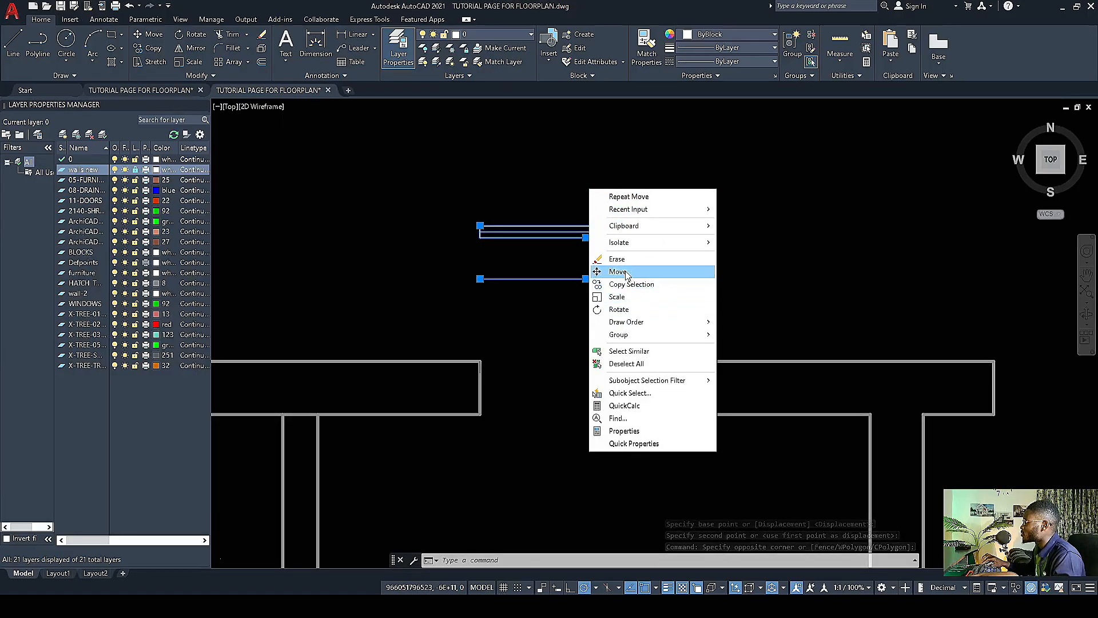
left_click(483, 255)
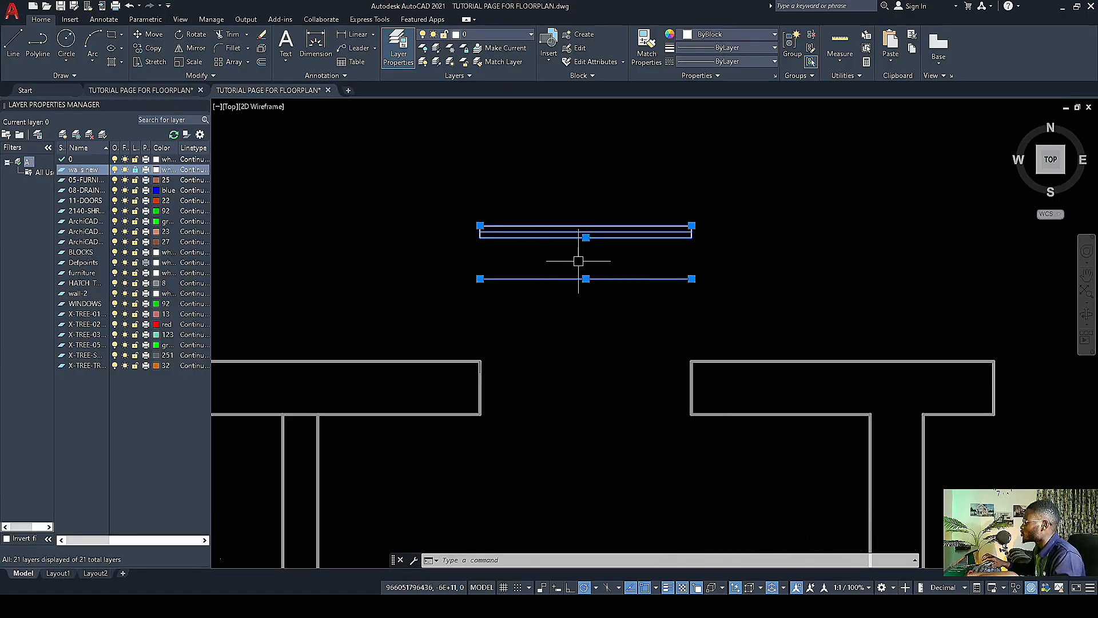
key("Escape")
Step: Offset the window frame's left end line by 75 towards the middle of the frame
scroll(638, 256, "up", 2)
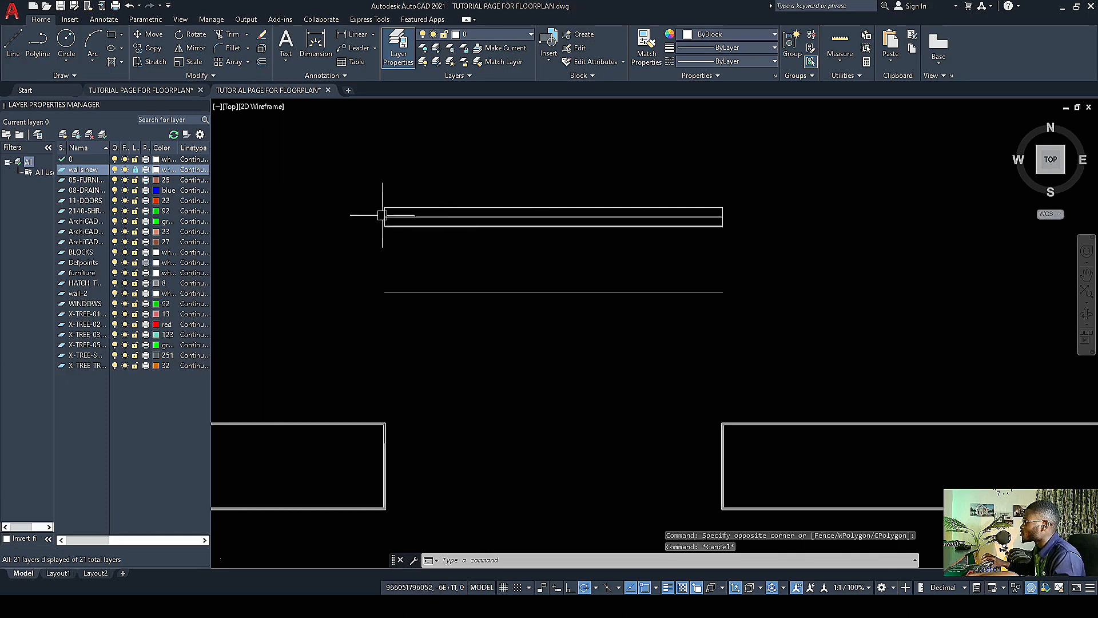
left_click(261, 62)
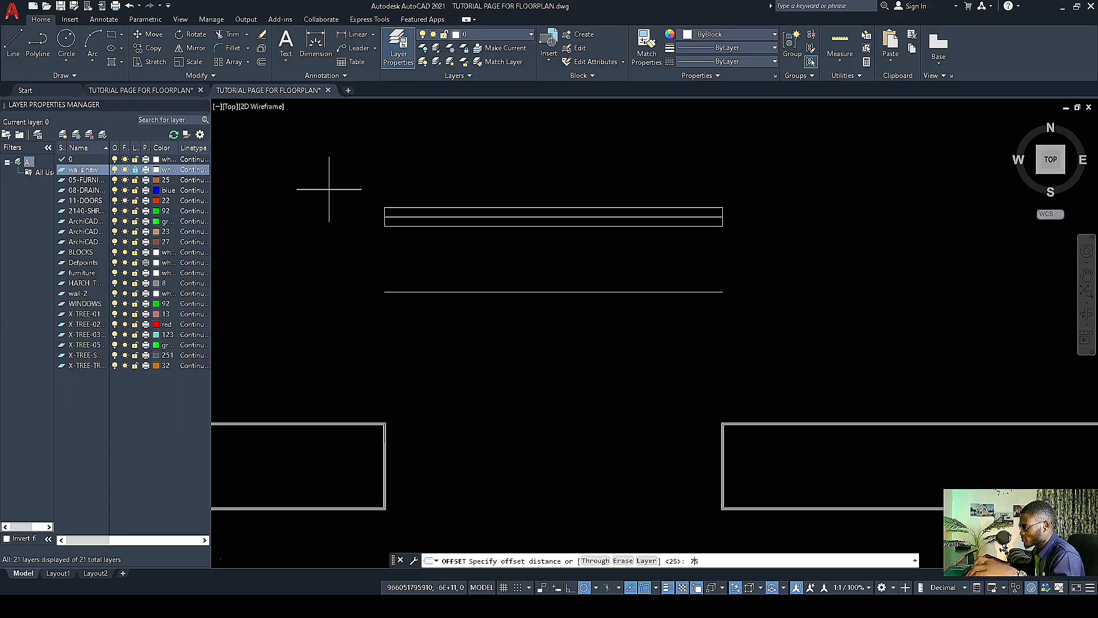
type("75")
key("Return")
scroll(387, 213, "up", 2)
left_click(389, 217)
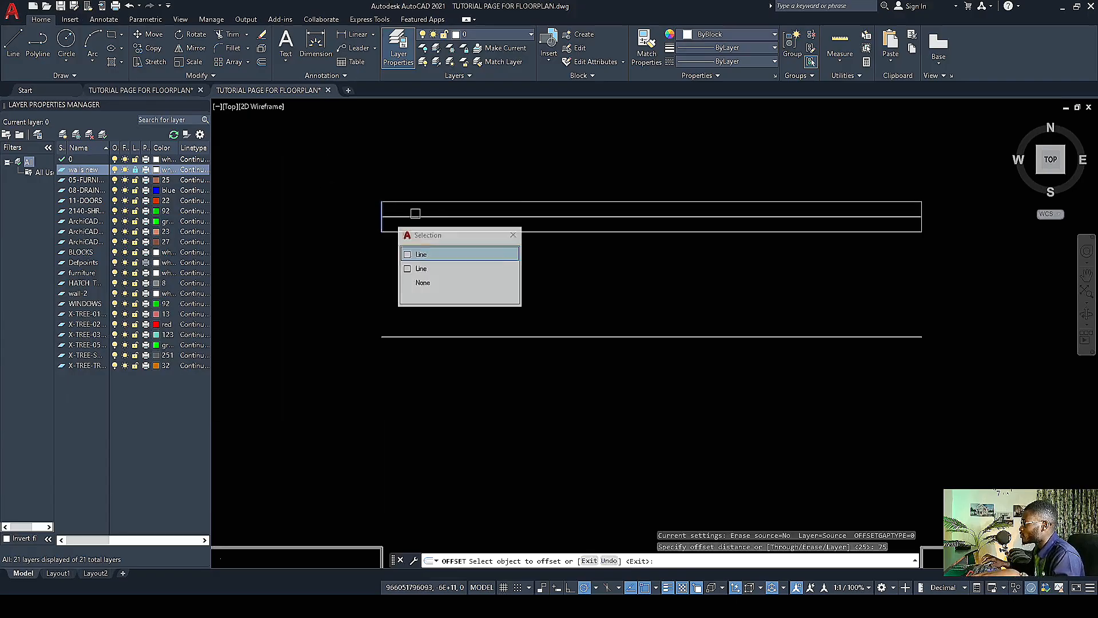
left_click(431, 208)
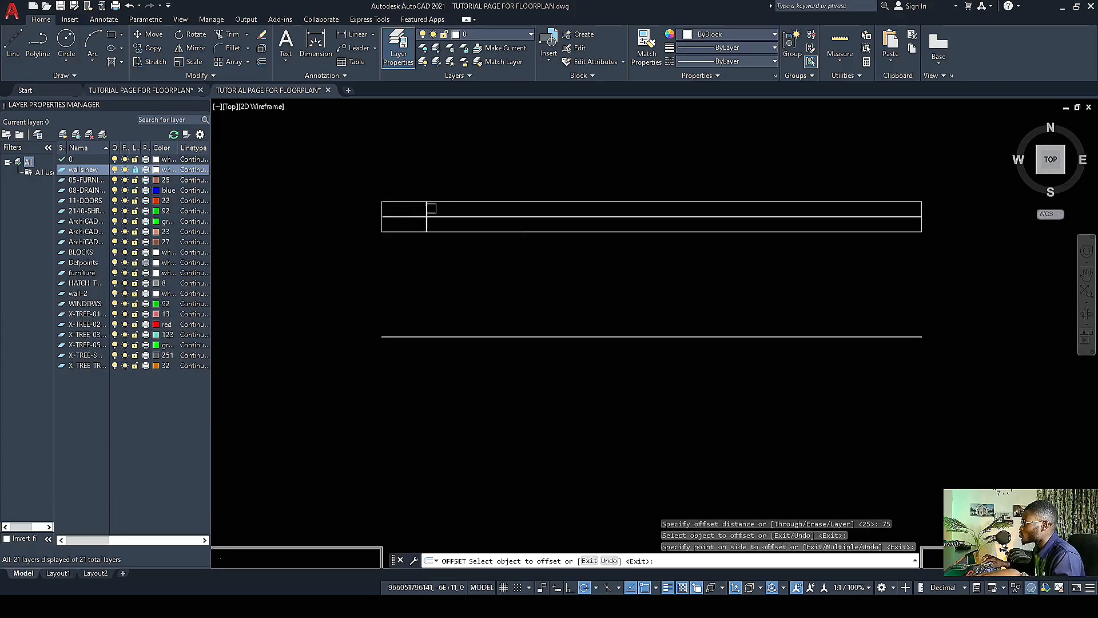
Step: Offset the window frame's right end line by the same 75 towards the middle of the frame
scroll(981, 231, "up", 2)
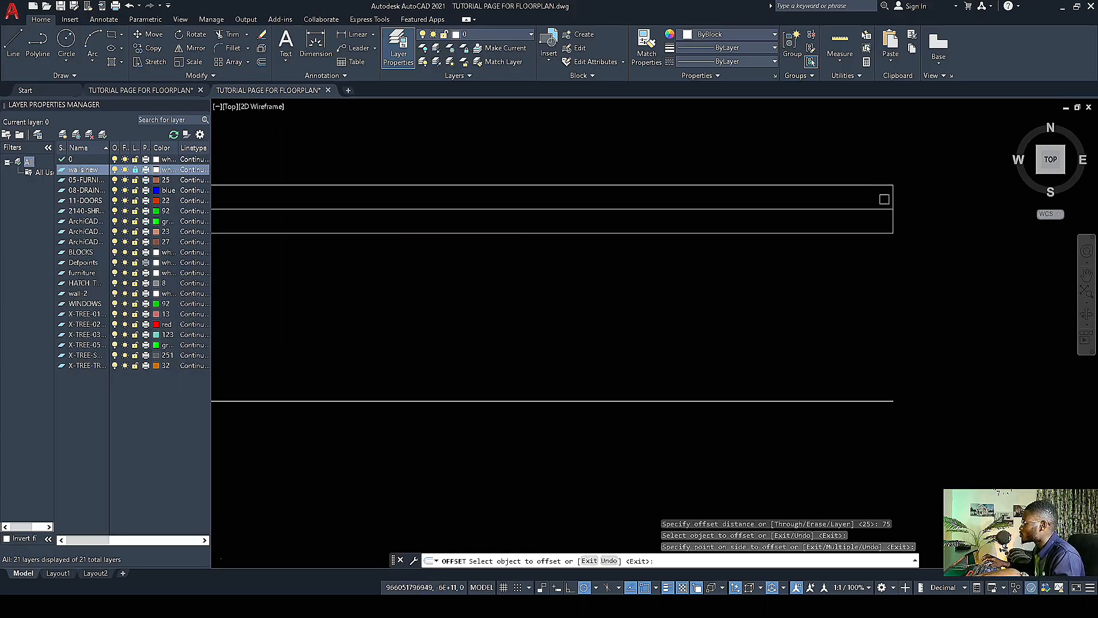
left_click(893, 199)
left_click(649, 165)
scroll(718, 243, "down", 5)
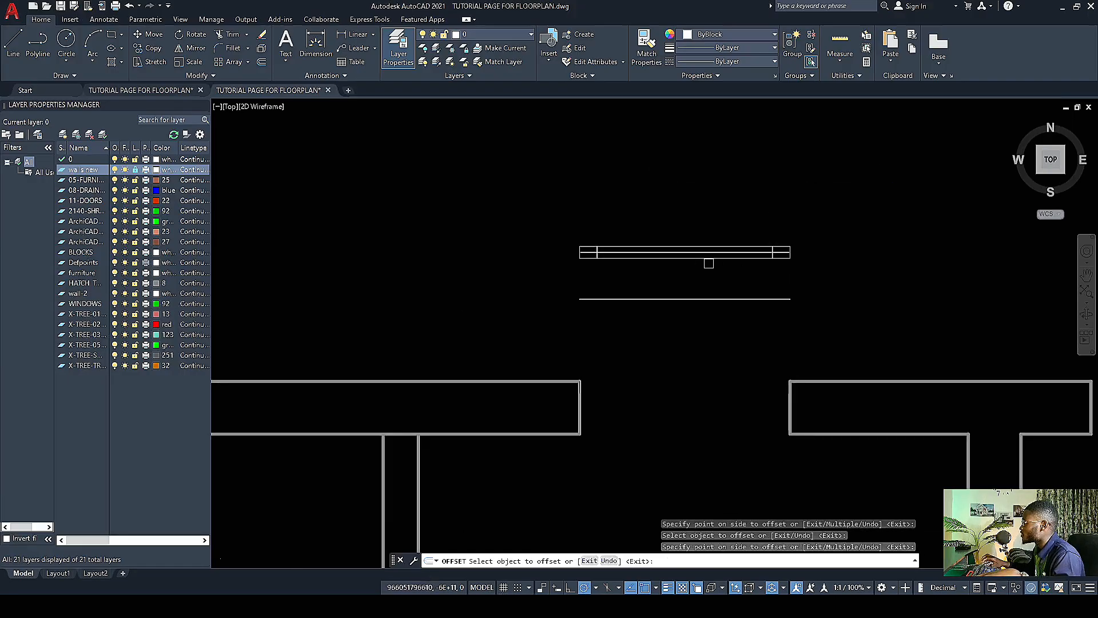
scroll(638, 228, "up", 4)
key("Escape")
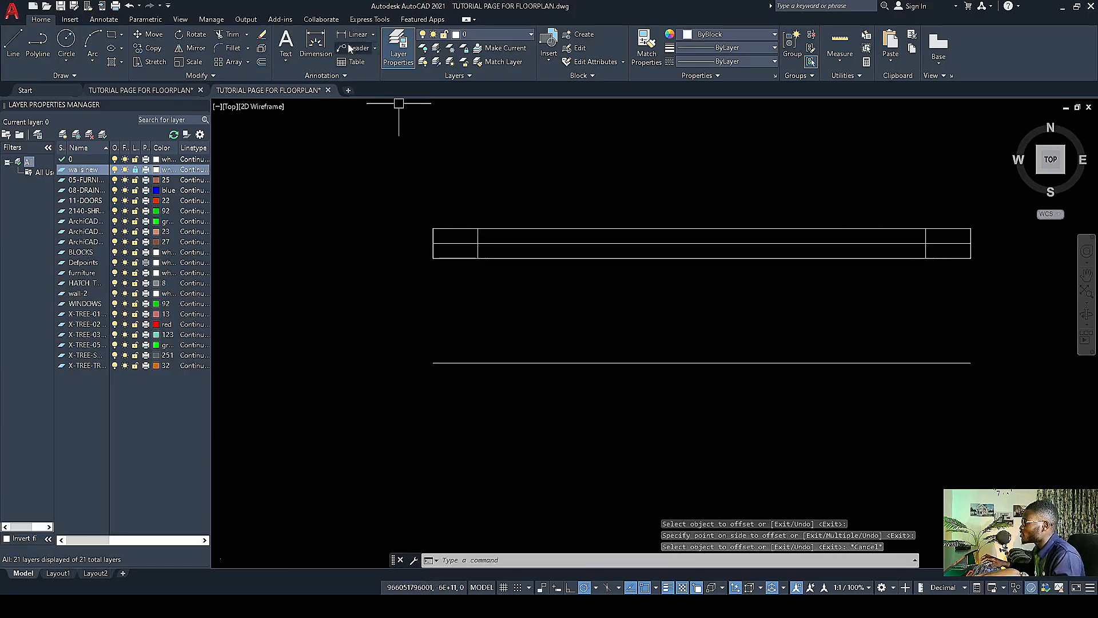
Step: Measure the window frame's overall width between its two outer corners with a linear dimension, without placing it
left_click(347, 35)
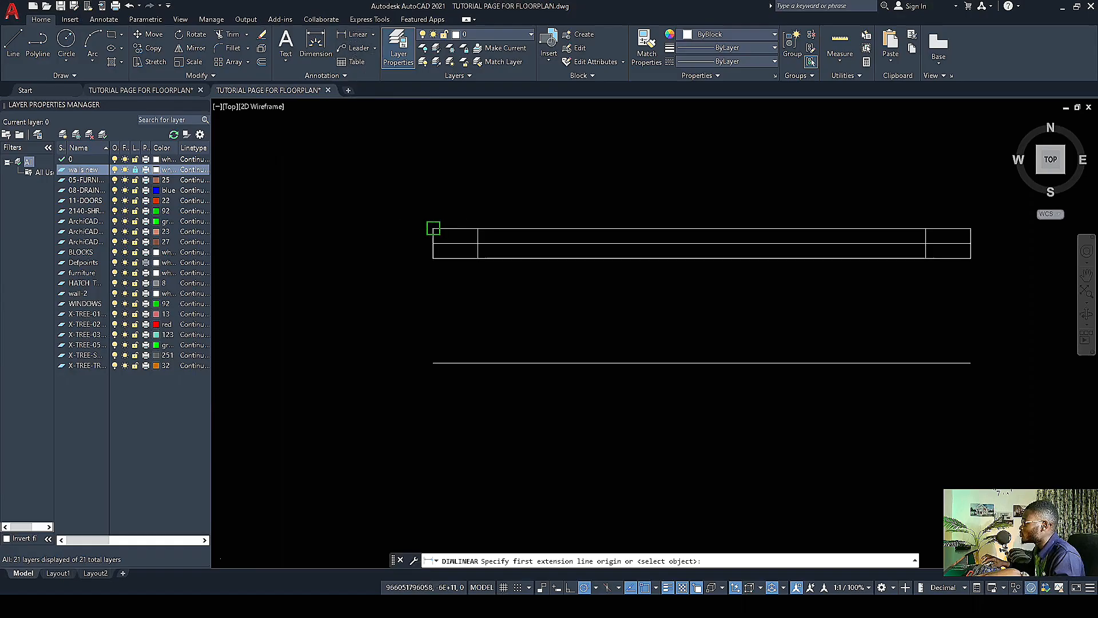
left_click(433, 229)
scroll(389, 243, "down", 4)
scroll(581, 238, "up", 4)
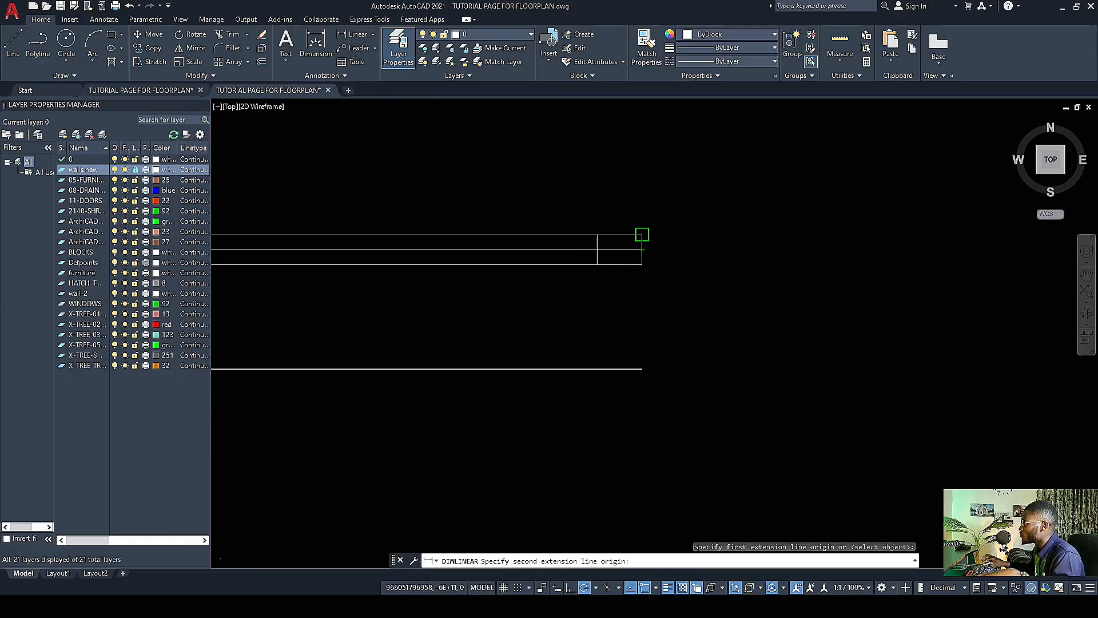
left_click(642, 235)
scroll(620, 221, "down", 2)
scroll(503, 218, "up", 4)
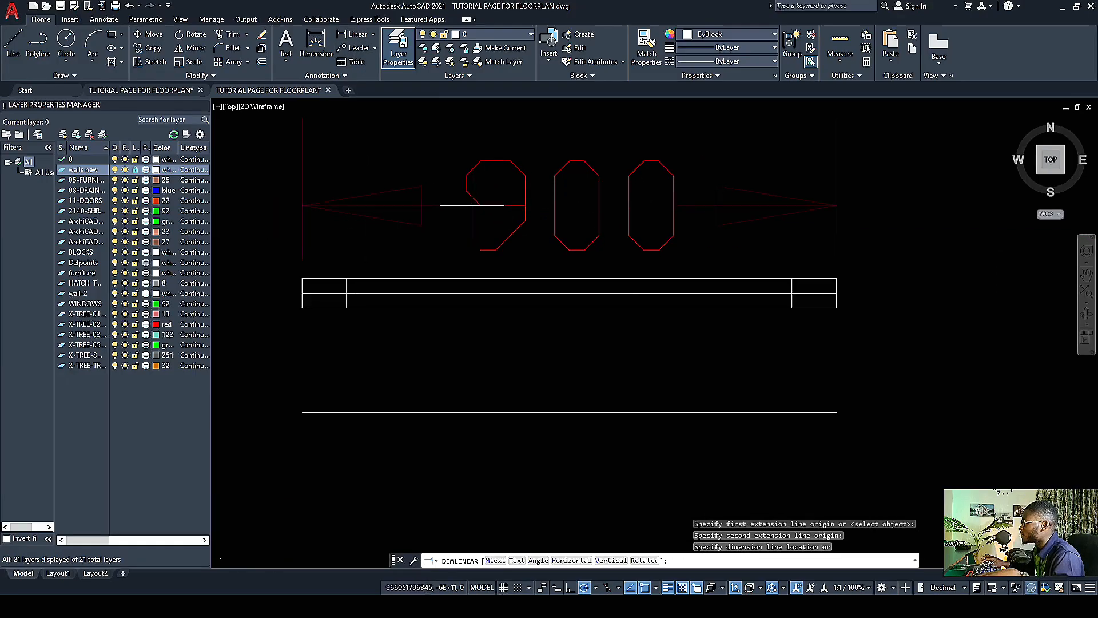
key("Escape")
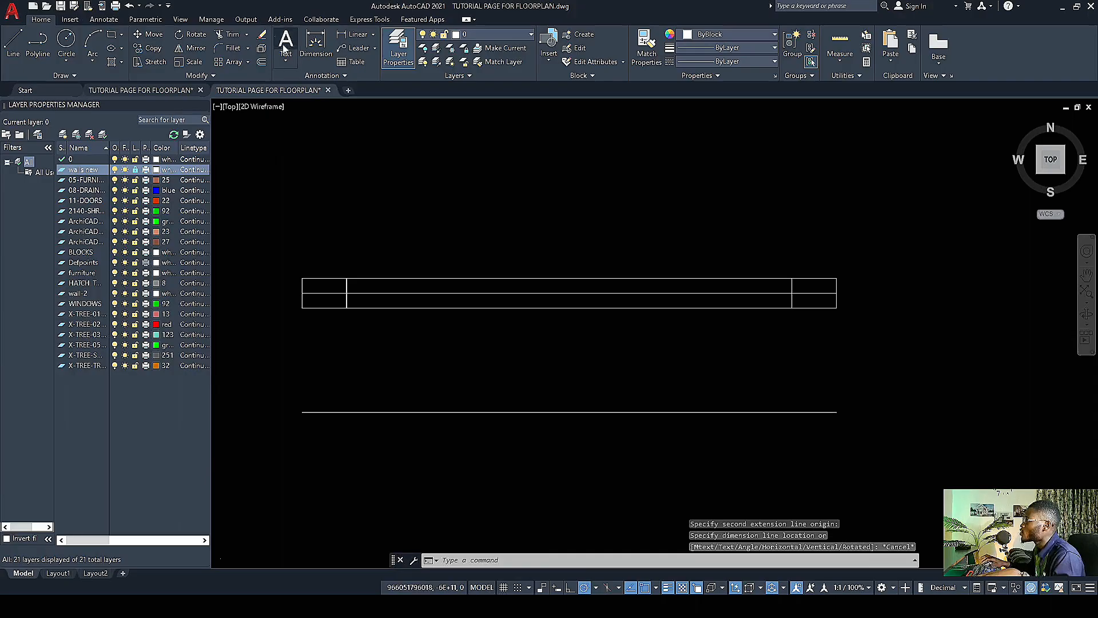
Step: Offset the window frame's left end line by 450 to the right to add a centre line
left_click(260, 66)
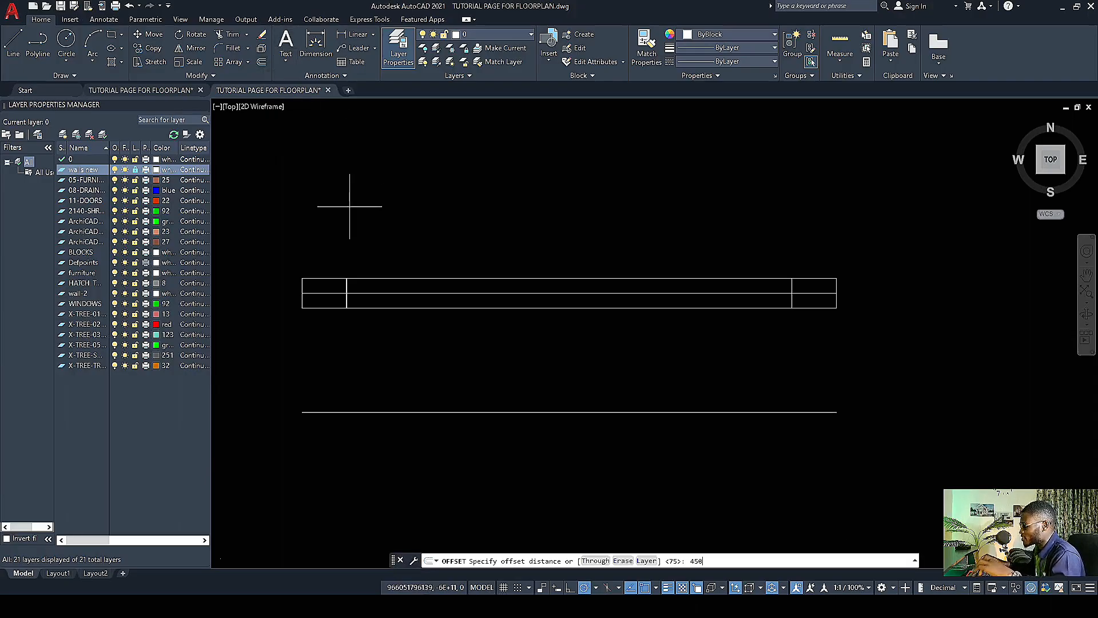
key("Return")
left_click(302, 283)
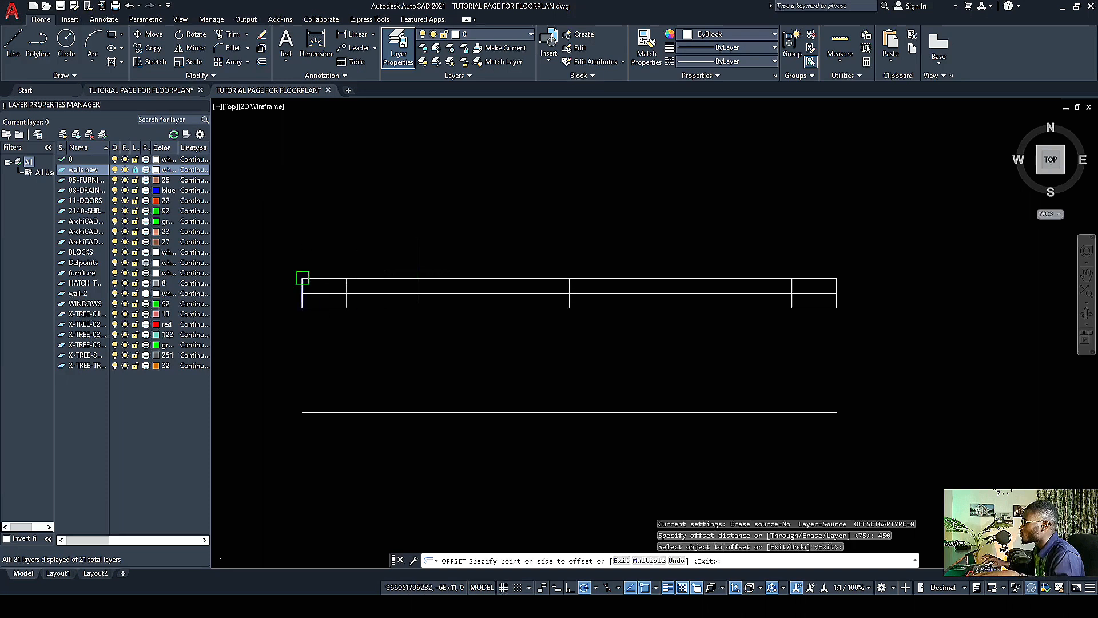
left_click(595, 202)
key("Escape")
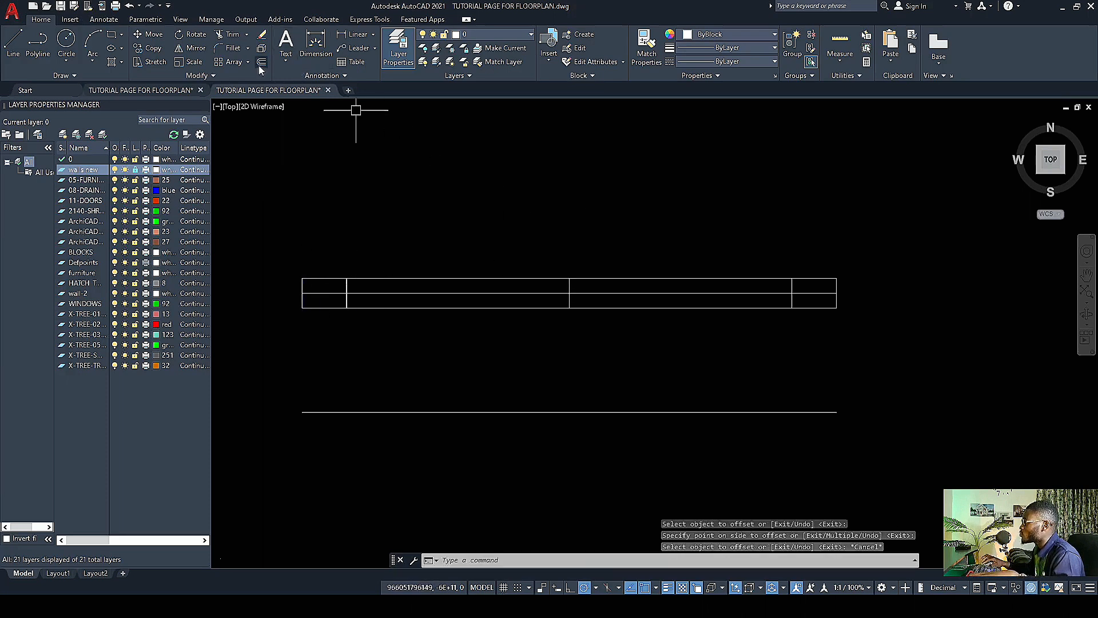
Step: Offset the window frame's vertical centre line by 50 to both sides to form the middle mullion
left_click(261, 61)
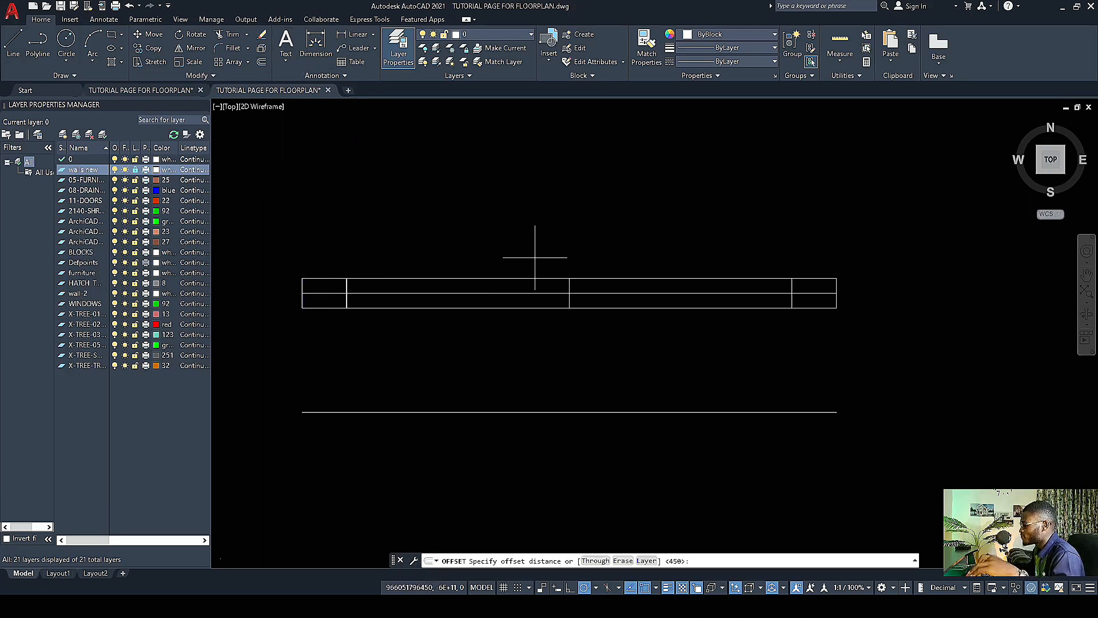
type("50")
key("Return")
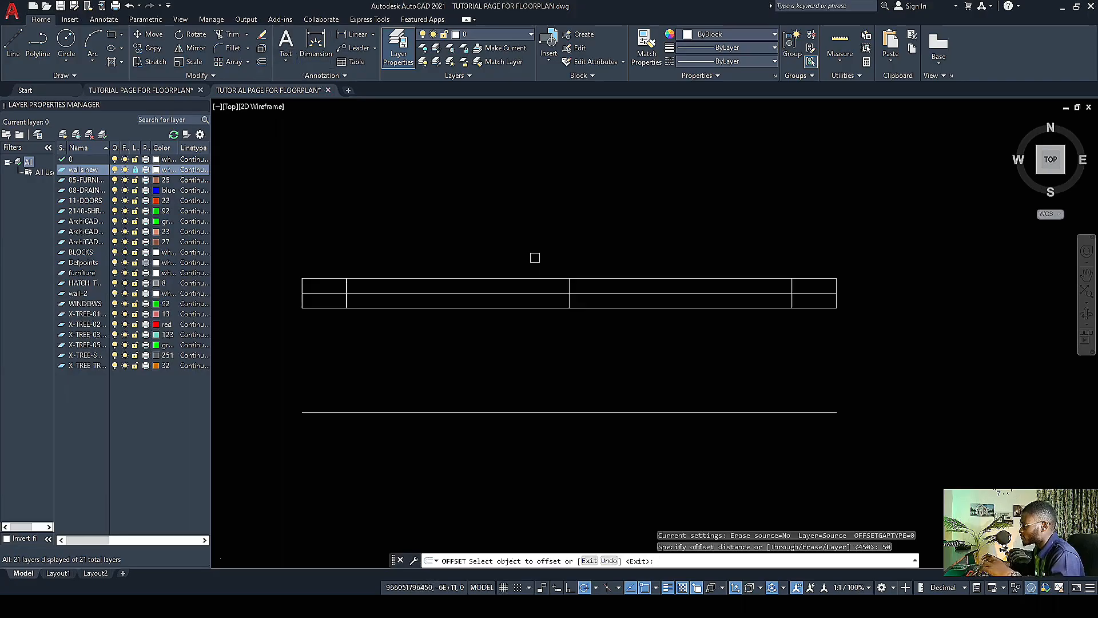
scroll(577, 286, "up", 4)
left_click(574, 287)
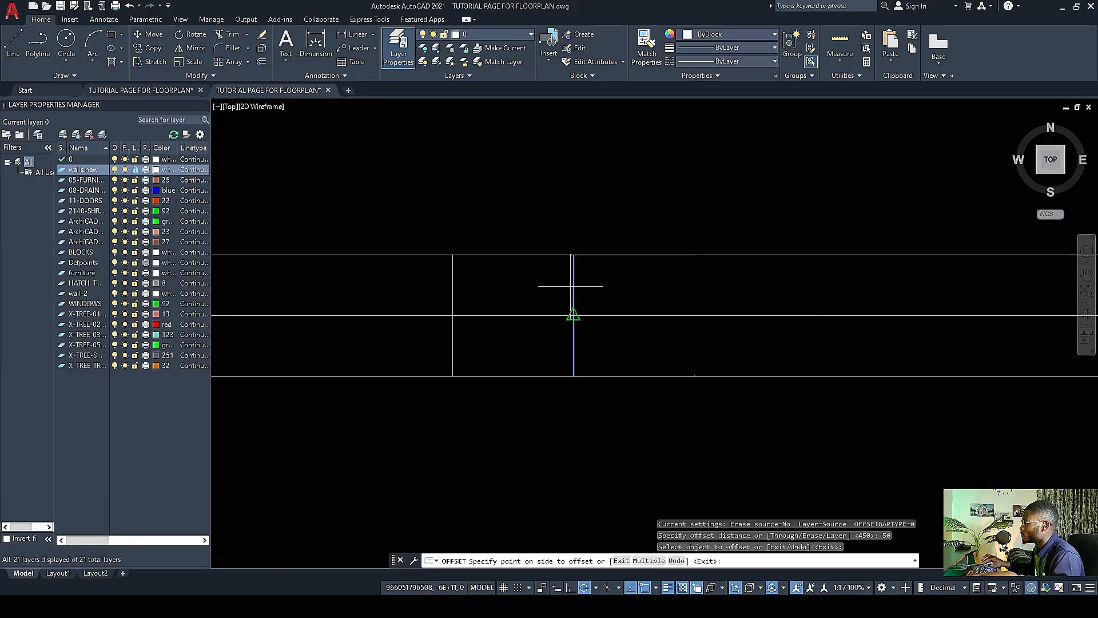
left_click(368, 221)
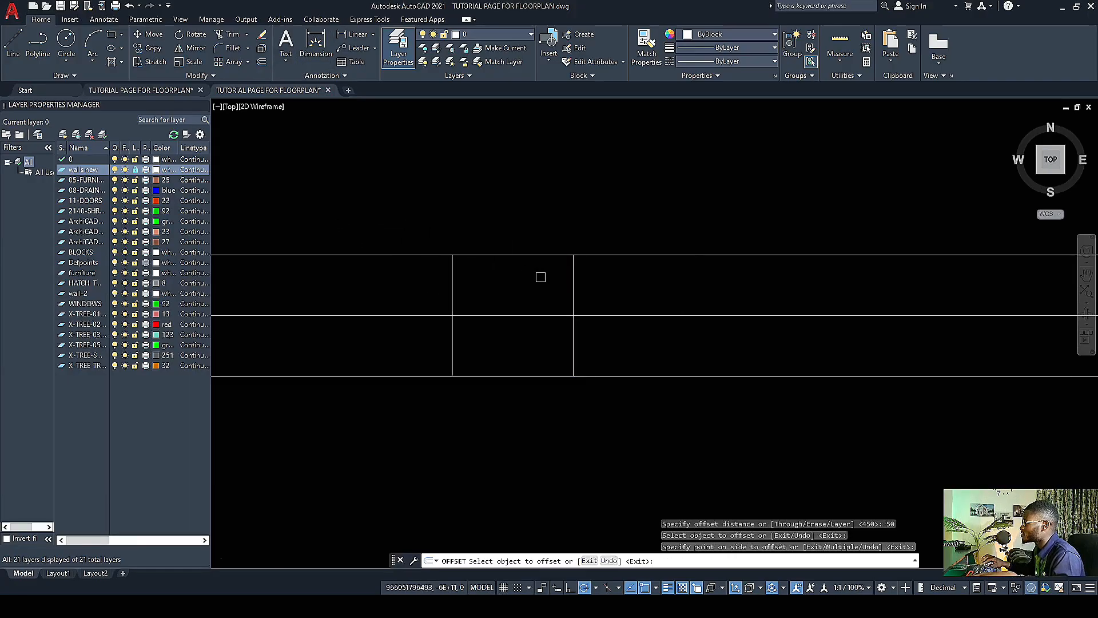
left_click(574, 286)
left_click(805, 298)
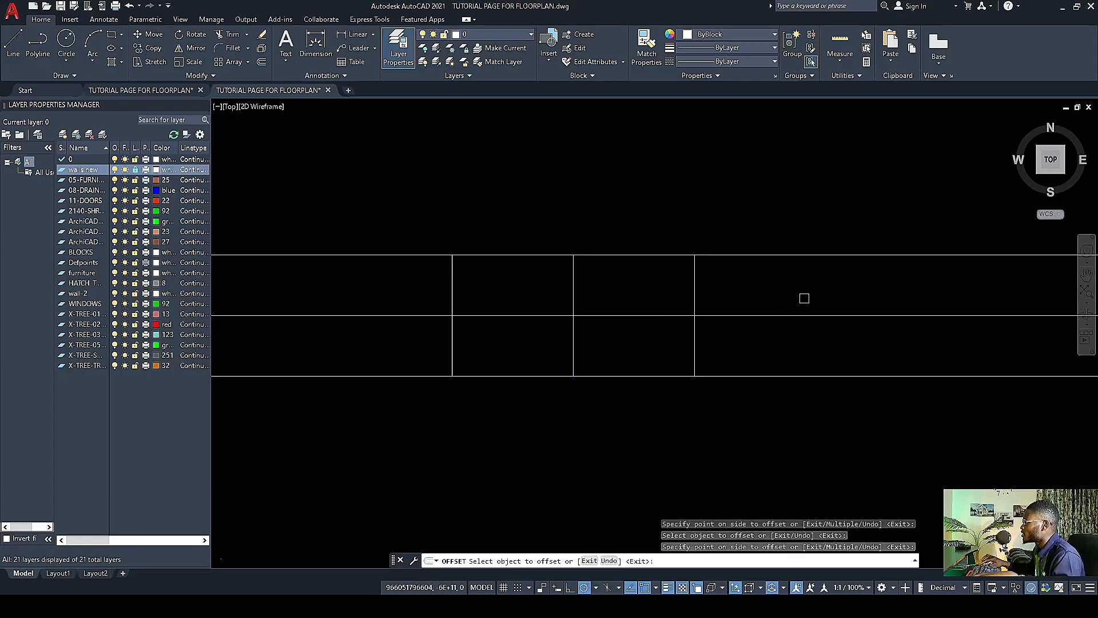
scroll(560, 213, "down", 5)
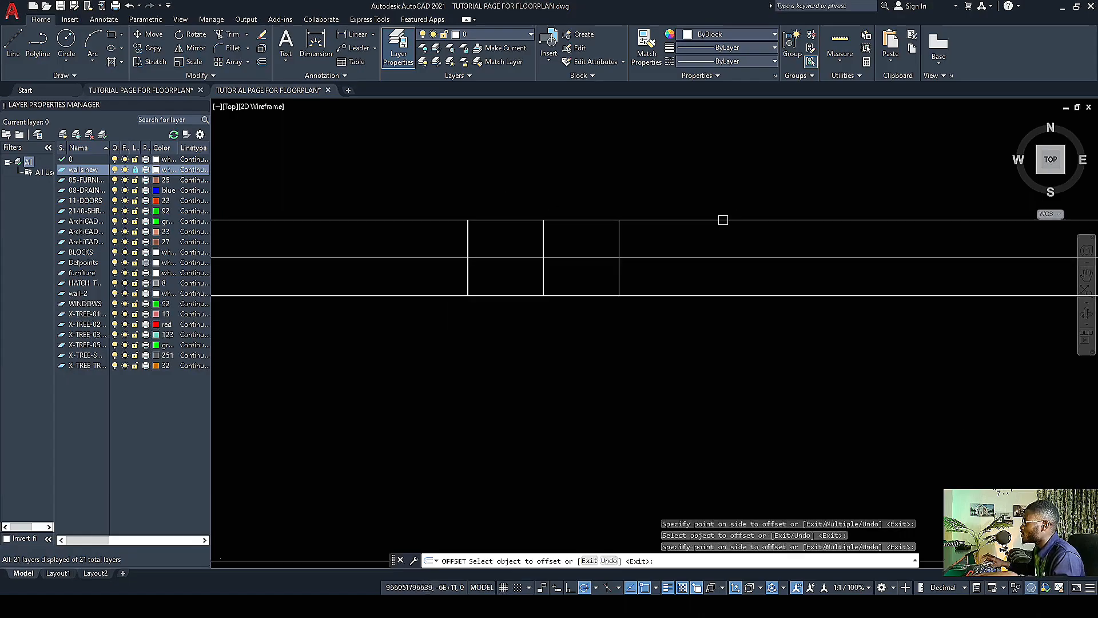
scroll(628, 296, "down", 3)
scroll(628, 295, "up", 4)
scroll(576, 272, "down", 2)
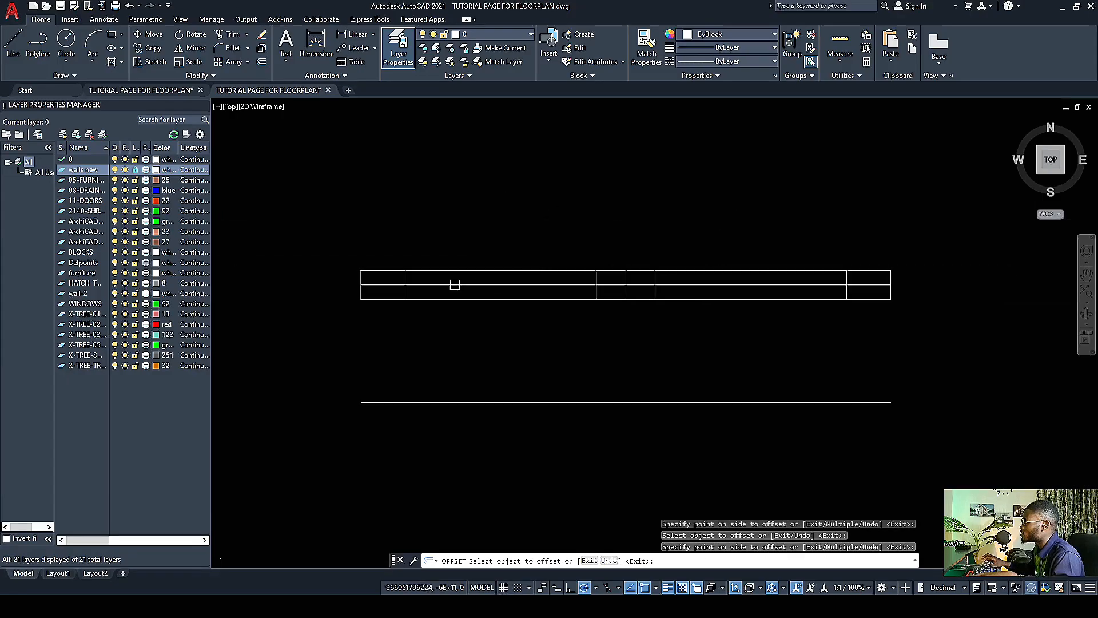
Step: Shorten the frame's middle horizontal line by stretching its left end to the left inner vertical line
scroll(454, 285, "up", 2)
key("Escape")
left_click(345, 283)
scroll(303, 283, "up", 2)
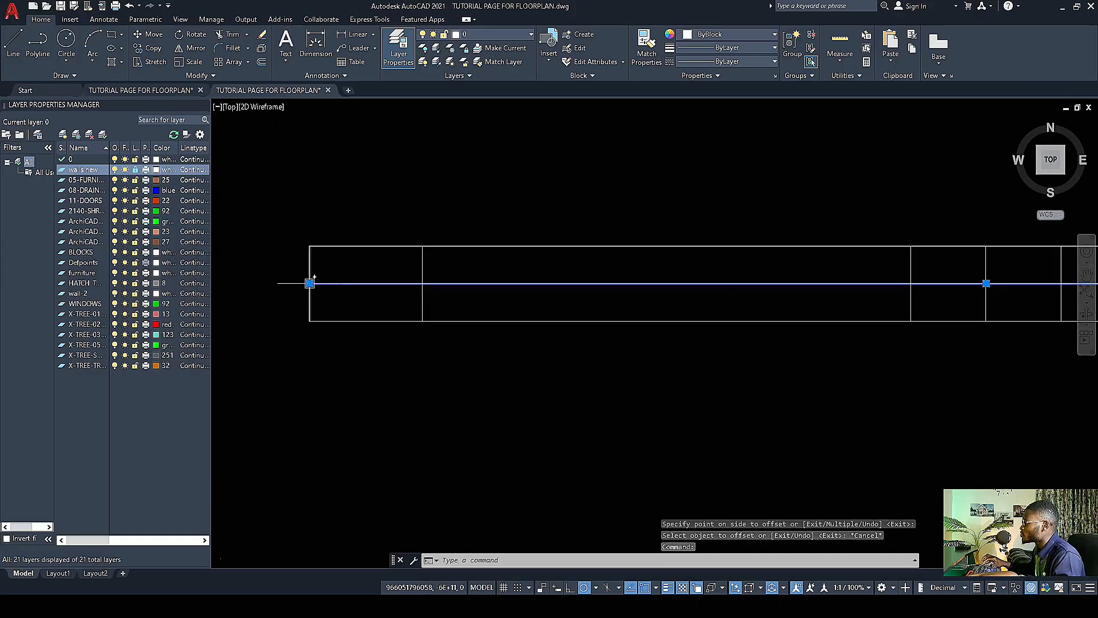
left_click(310, 283)
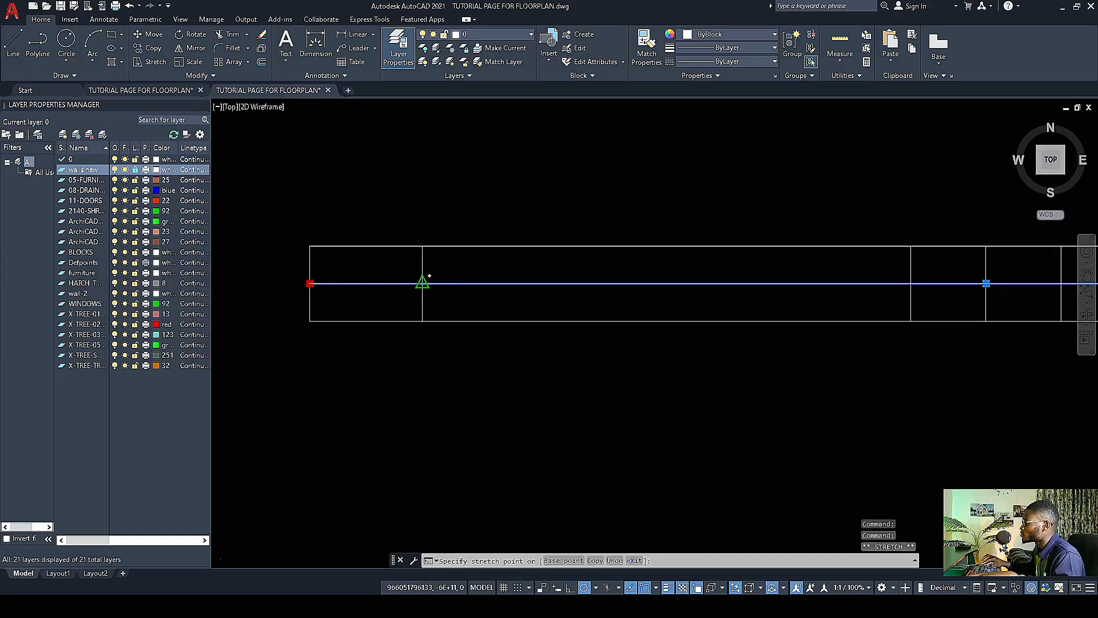
left_click(422, 283)
scroll(369, 293, "down", 4)
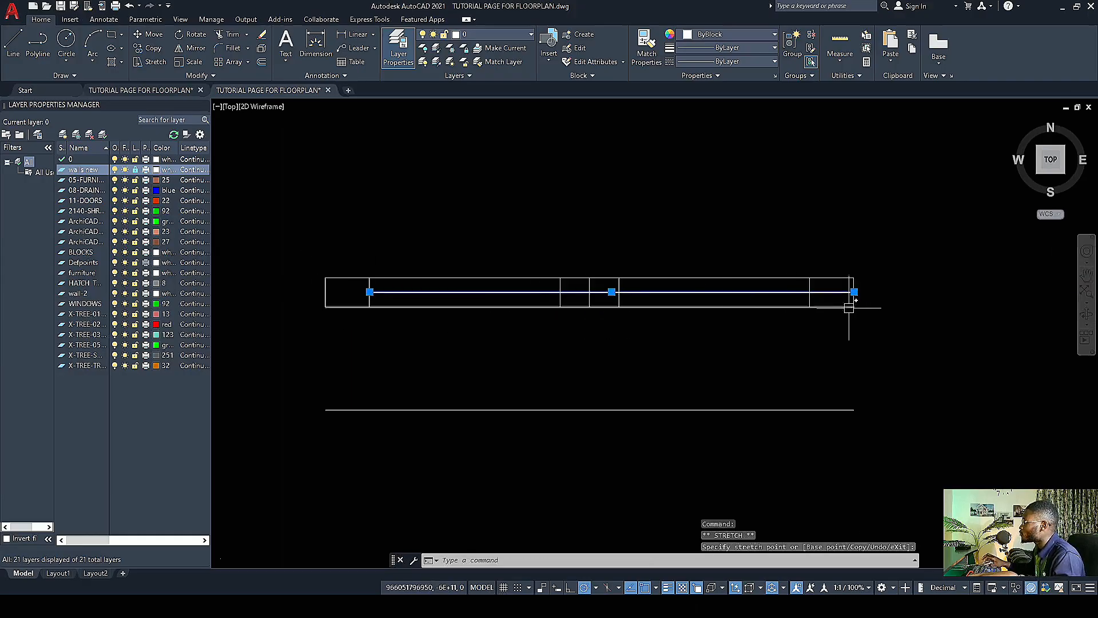
Step: Stretch the right end of the frame's middle horizontal line back to the right inner vertical line
scroll(849, 308, "up", 4)
left_click(867, 263)
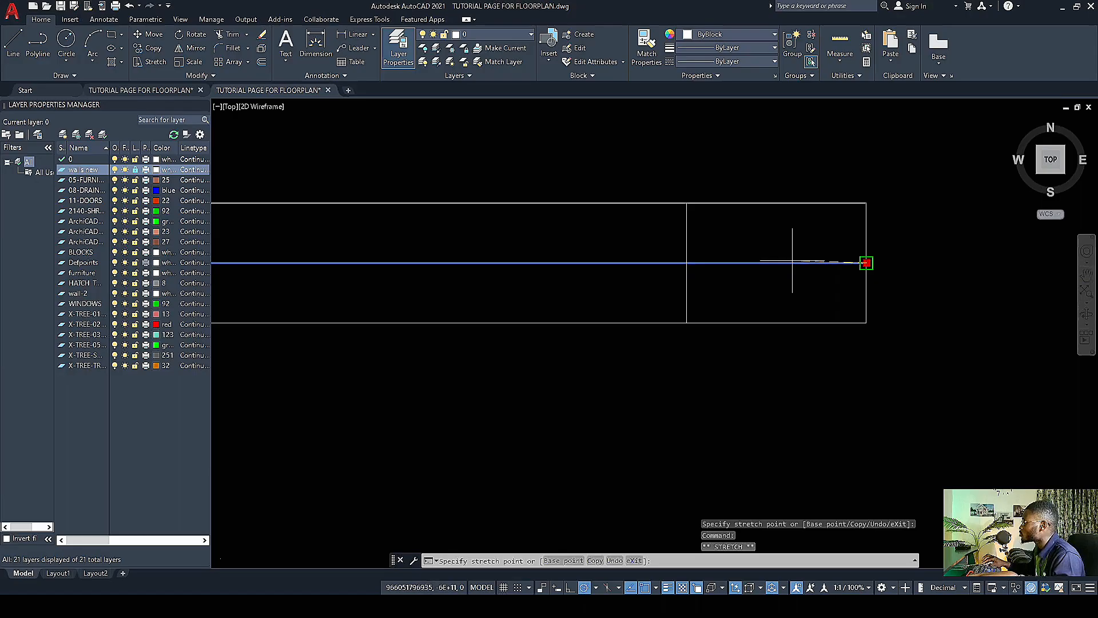
left_click(687, 262)
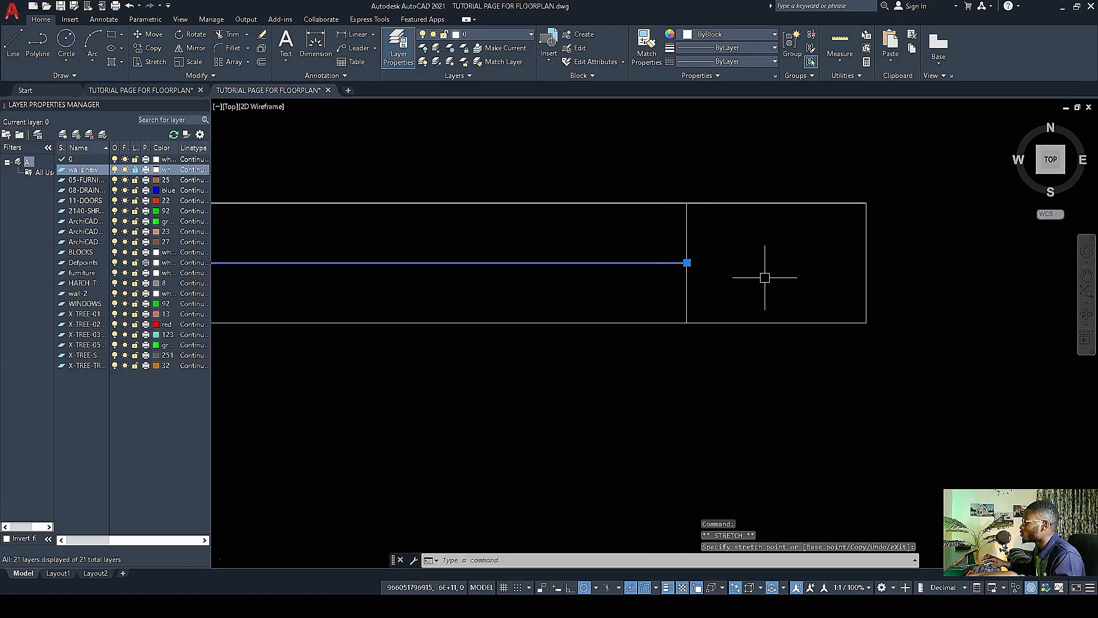
key("Escape")
scroll(772, 272, "down", 3)
scroll(464, 296, "up", 2)
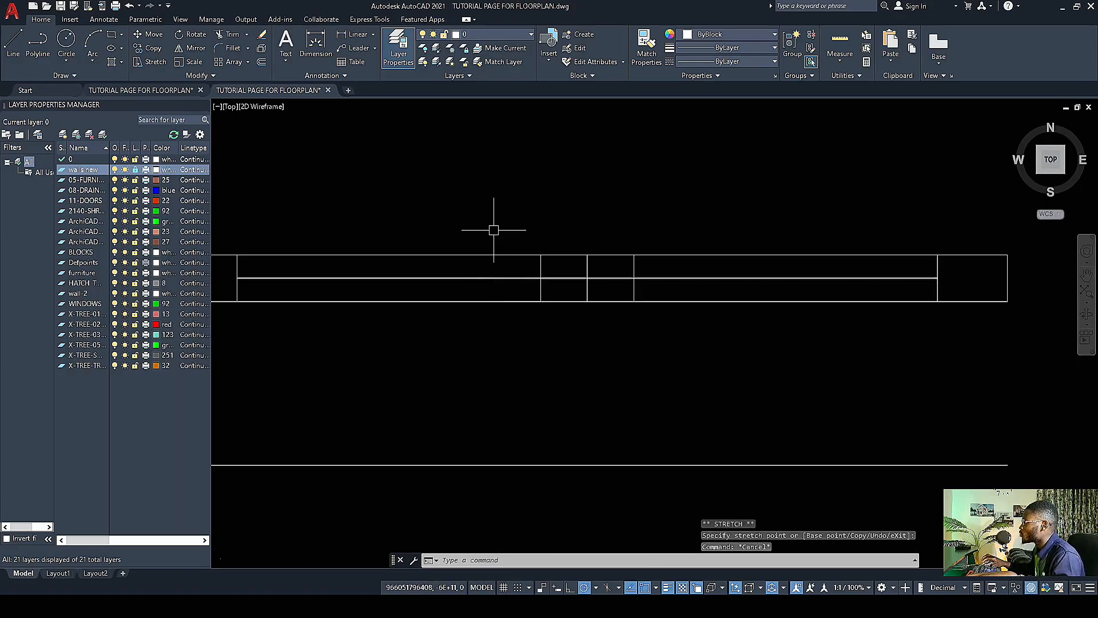
Step: Trim away the middle horizontal line where it crosses the central mullion of the window
left_click(222, 33)
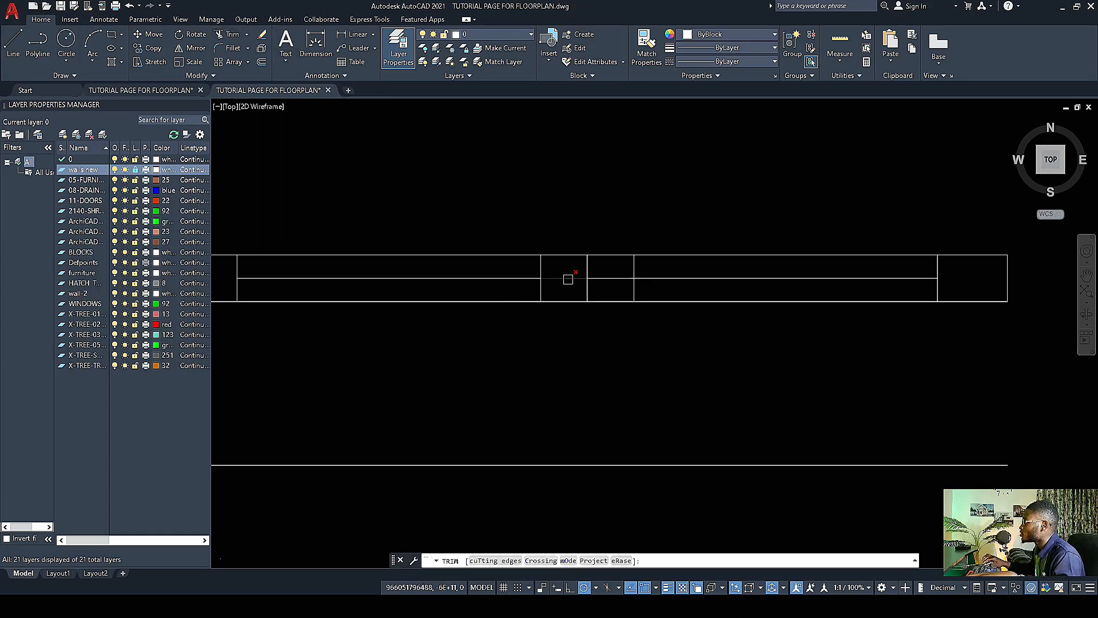
left_click(568, 279)
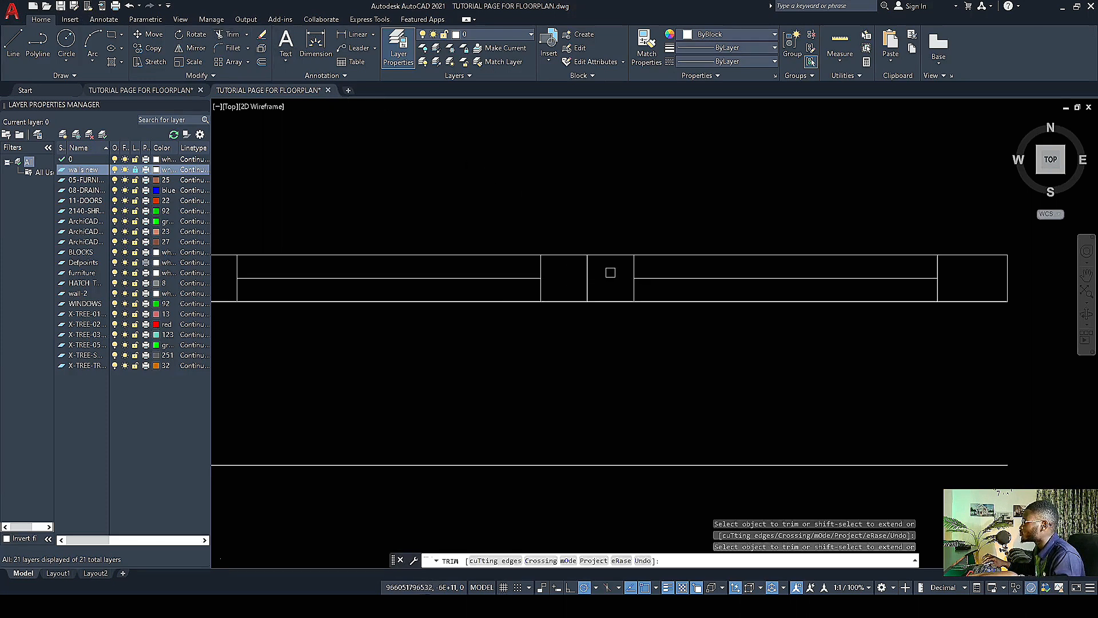
scroll(610, 272, "down", 1)
scroll(582, 280, "up", 2)
key("Escape")
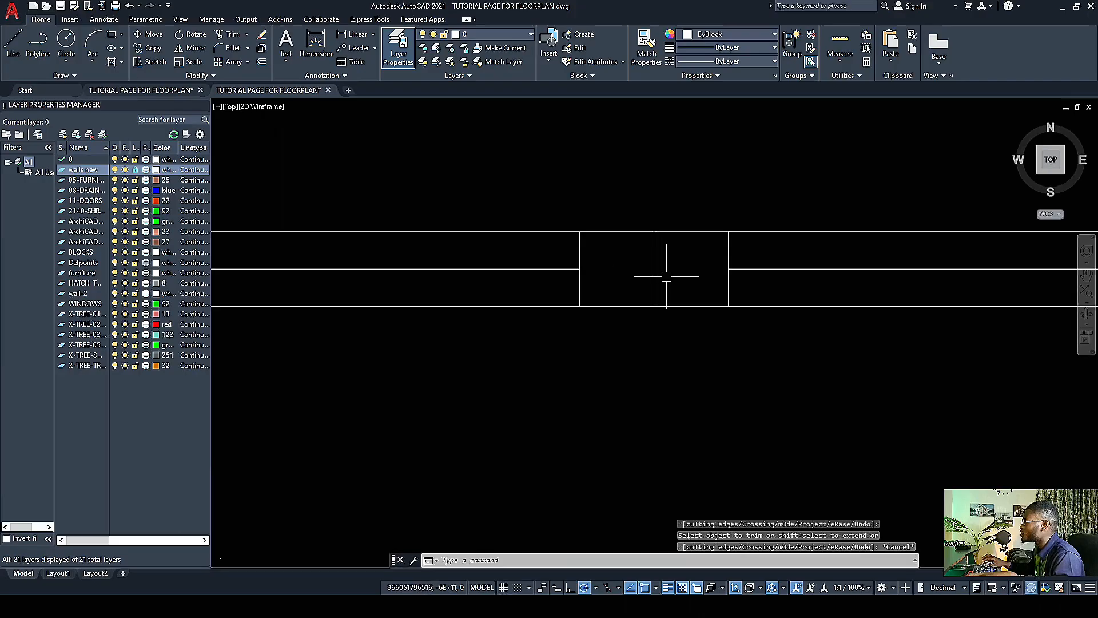
Step: Examine the frame's continuous lower line across the end blocks, glass panes and central mullion
scroll(662, 278, "down", 2)
scroll(640, 279, "up", 2)
scroll(525, 289, "down", 2)
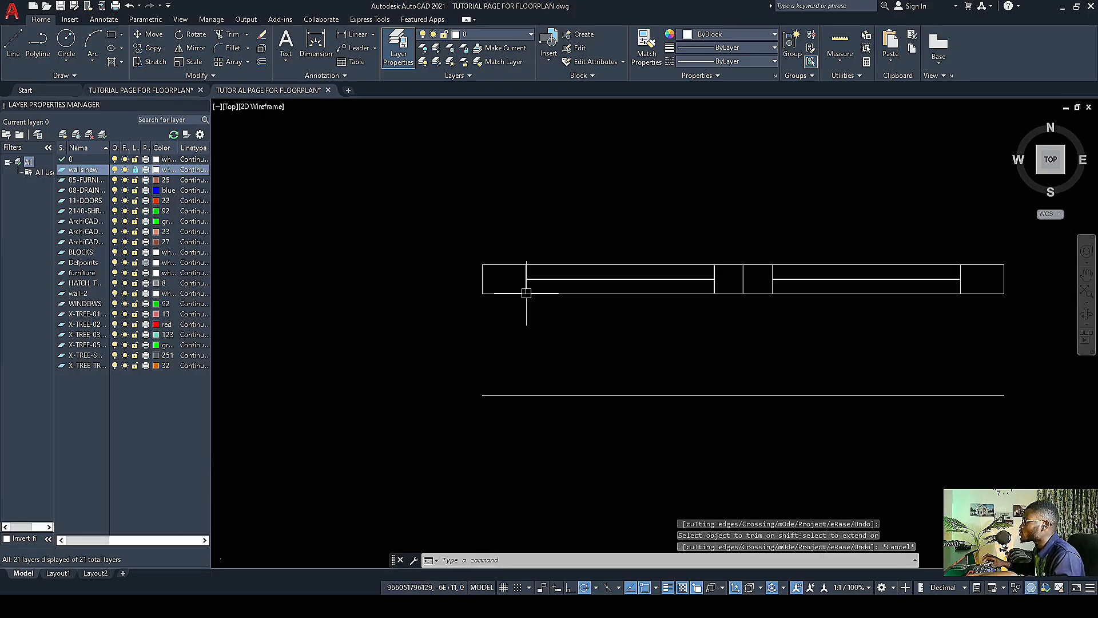
scroll(603, 294, "up", 1)
left_click(520, 290)
scroll(458, 299, "down", 2)
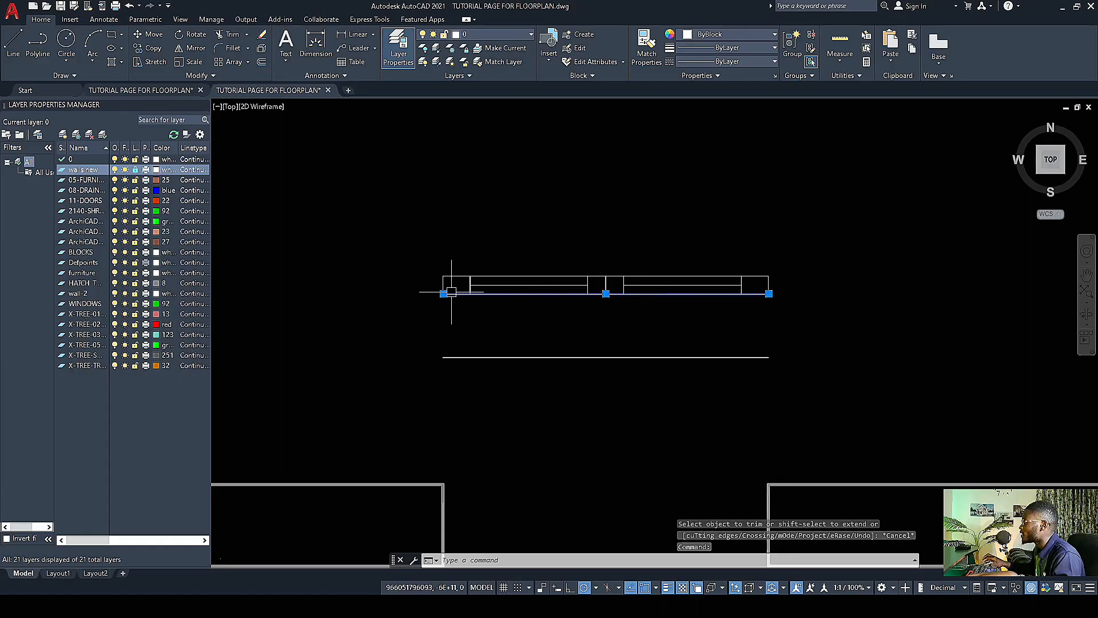
scroll(449, 291, "up", 4)
scroll(427, 295, "down", 3)
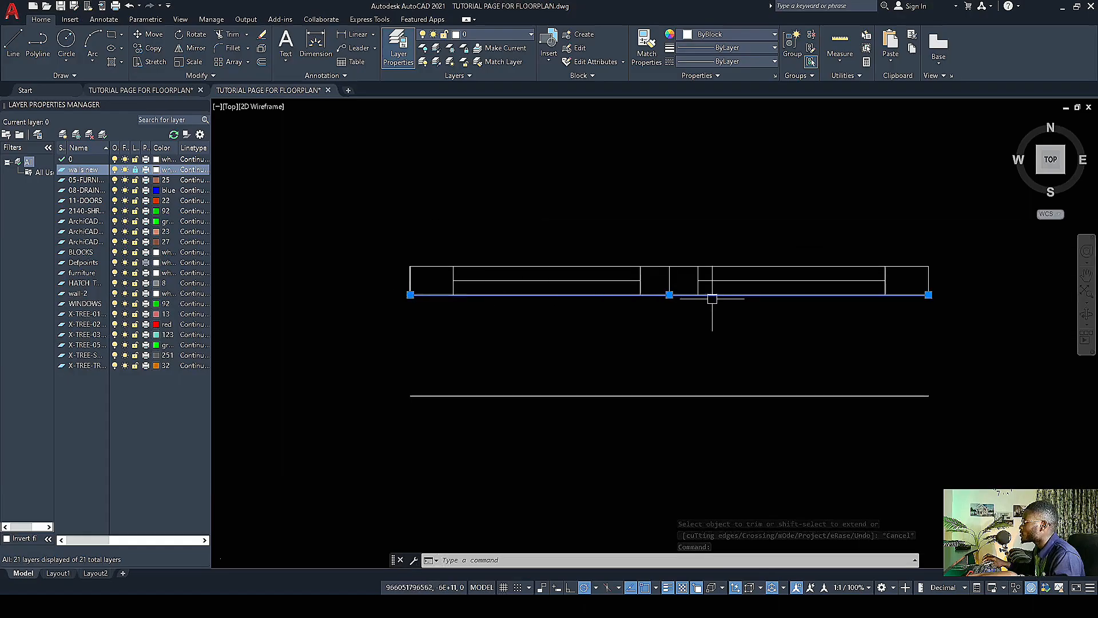
scroll(546, 295, "up", 2)
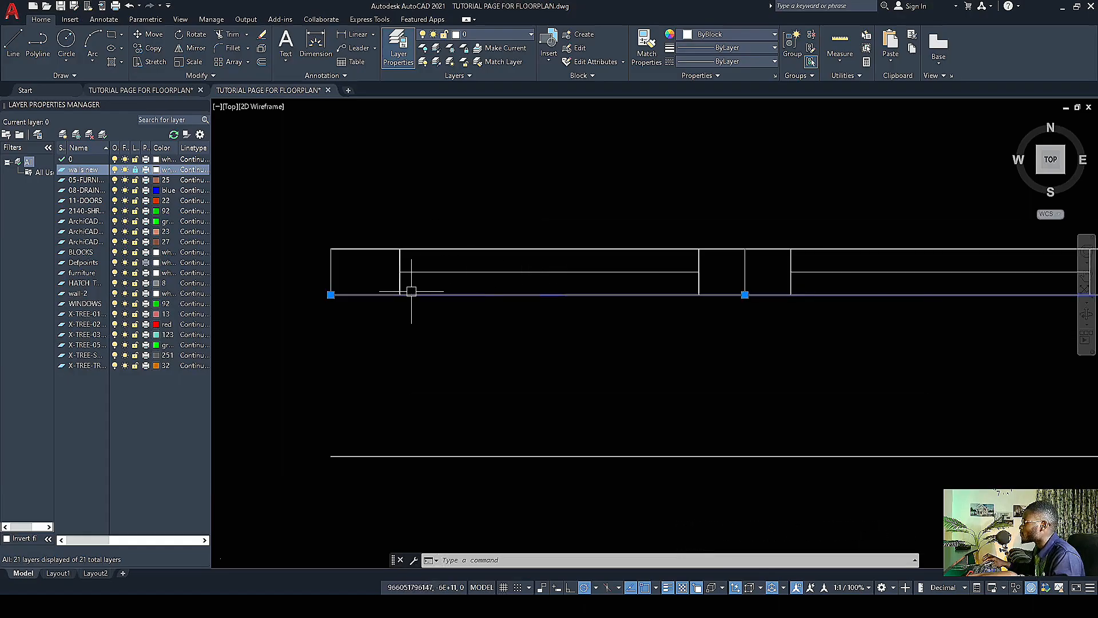
scroll(378, 257, "up", 3)
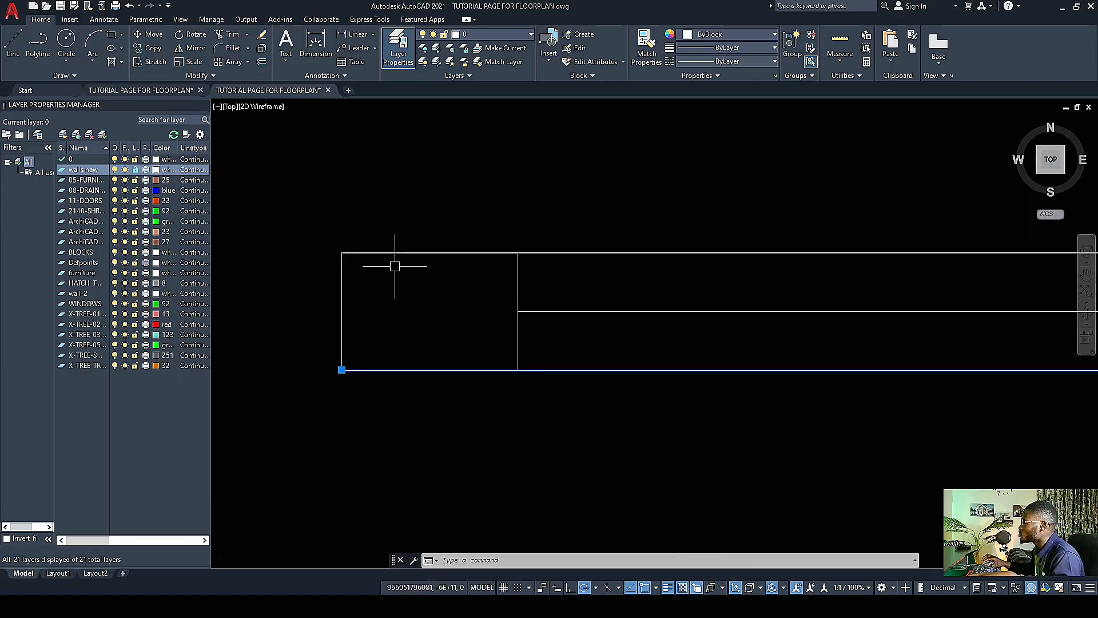
scroll(469, 284, "down", 5)
scroll(569, 286, "down", 2)
scroll(481, 287, "up", 4)
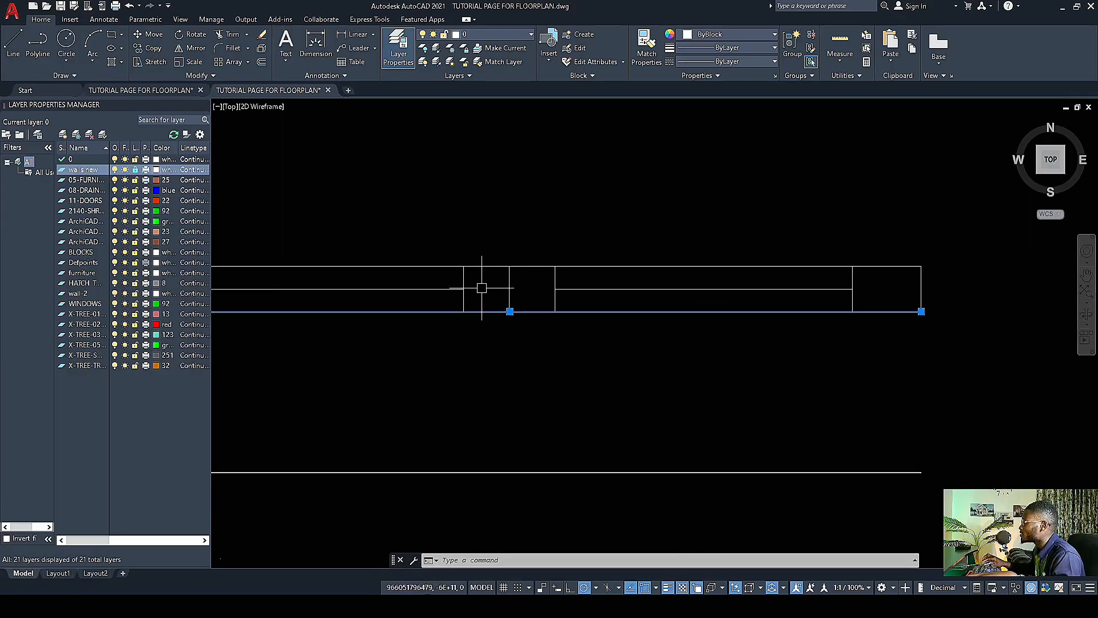
scroll(510, 298, "down", 6)
scroll(544, 315, "up", 4)
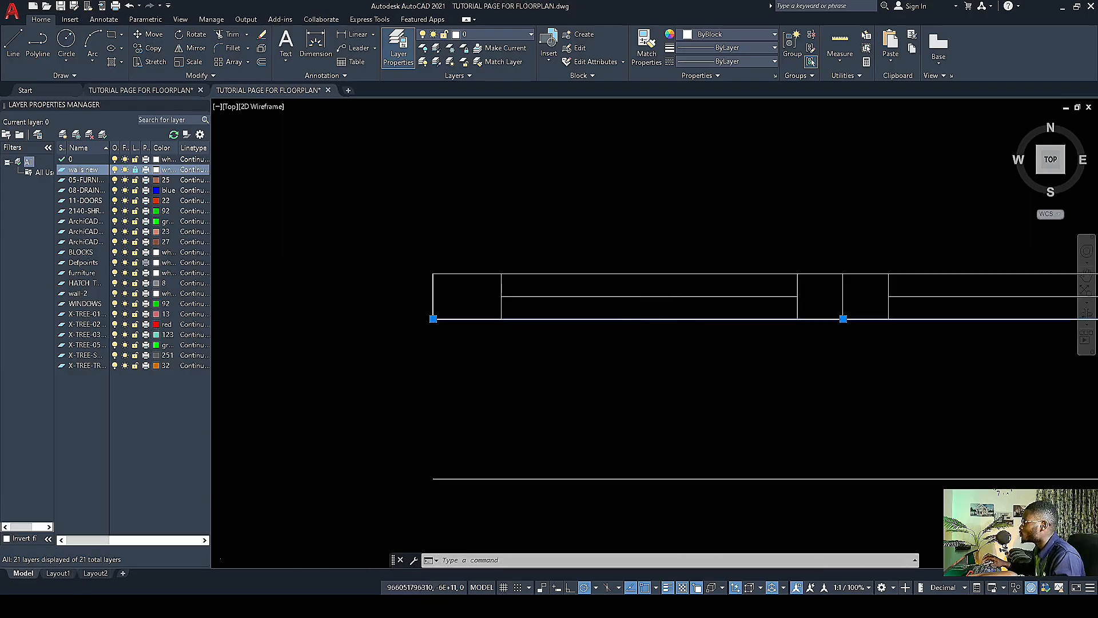
key("Escape")
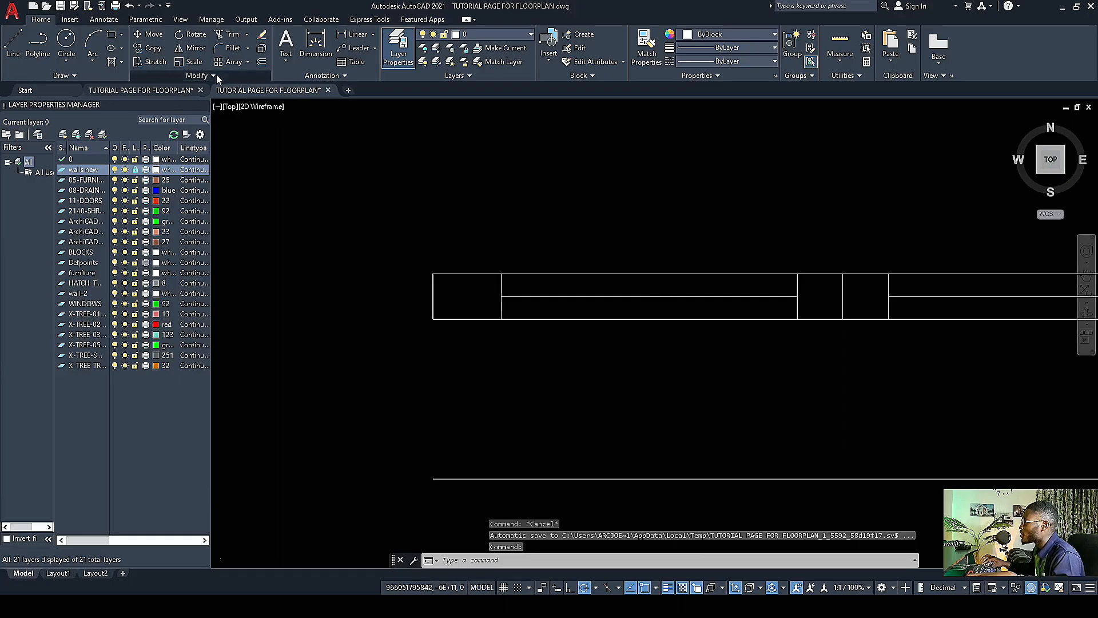
Step: Break the frame's upper and lower horizontal lines at their intersections with the left inner vertical line
left_click(197, 76)
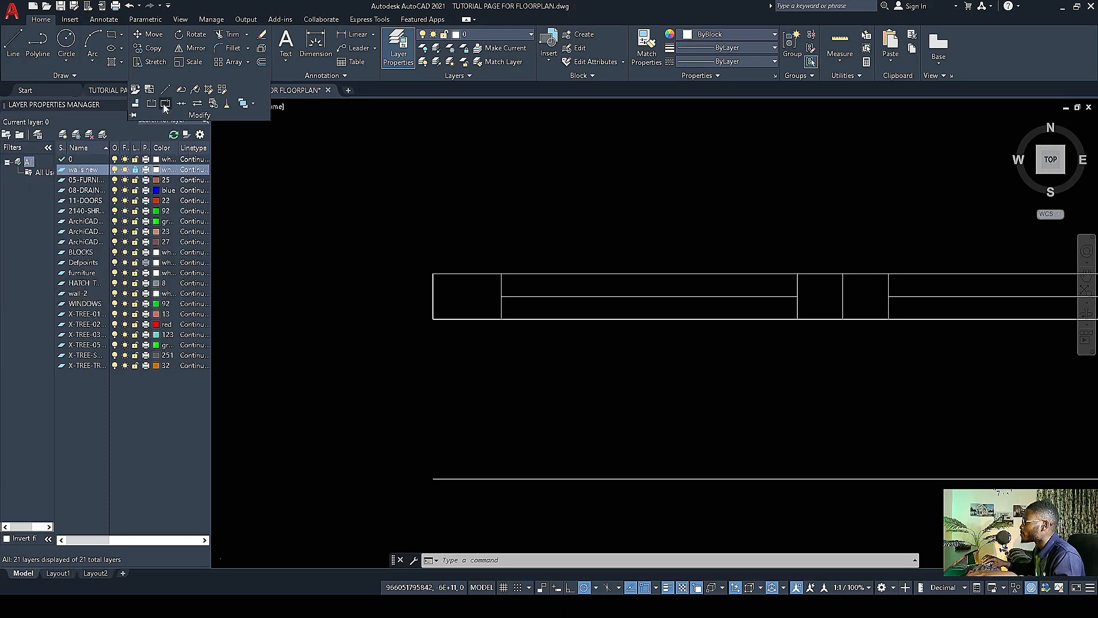
left_click(199, 112)
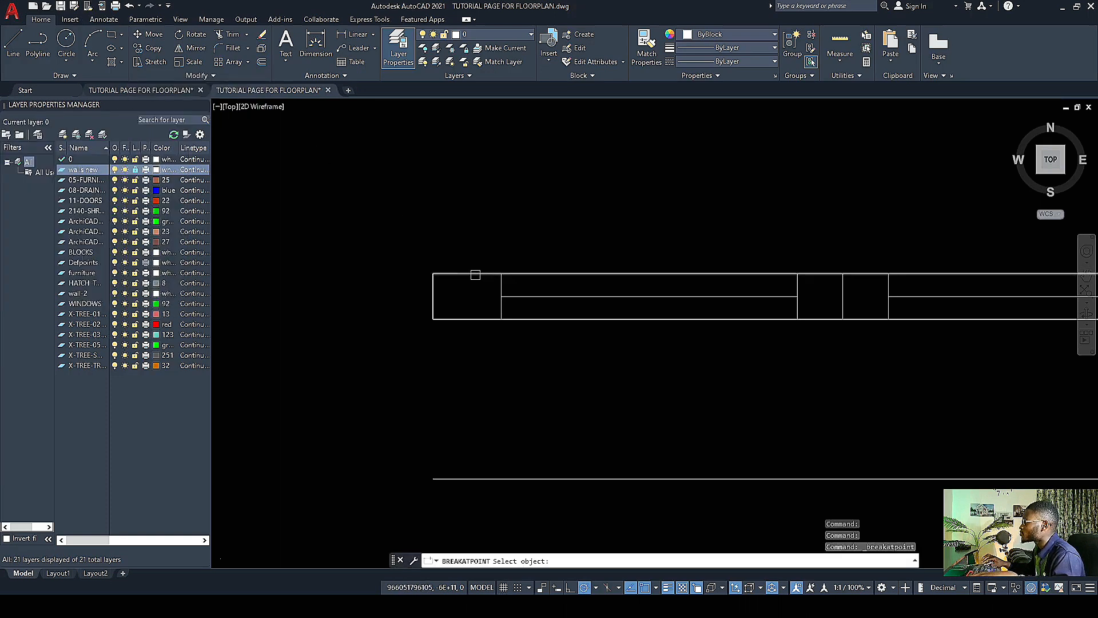
left_click(476, 274)
left_click(501, 274)
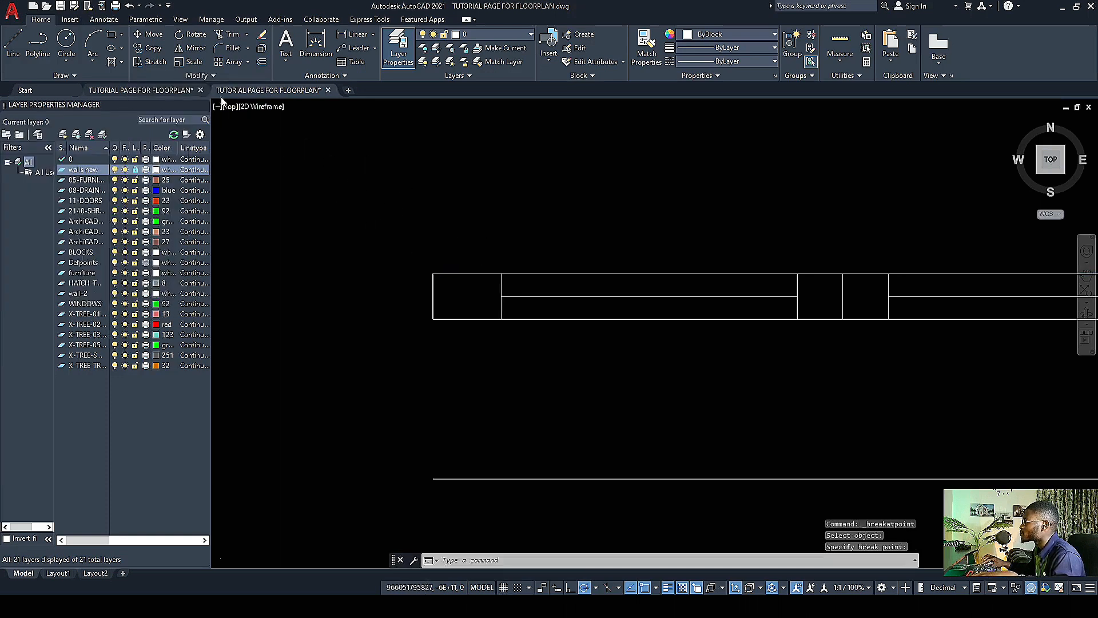
left_click(200, 76)
left_click(166, 104)
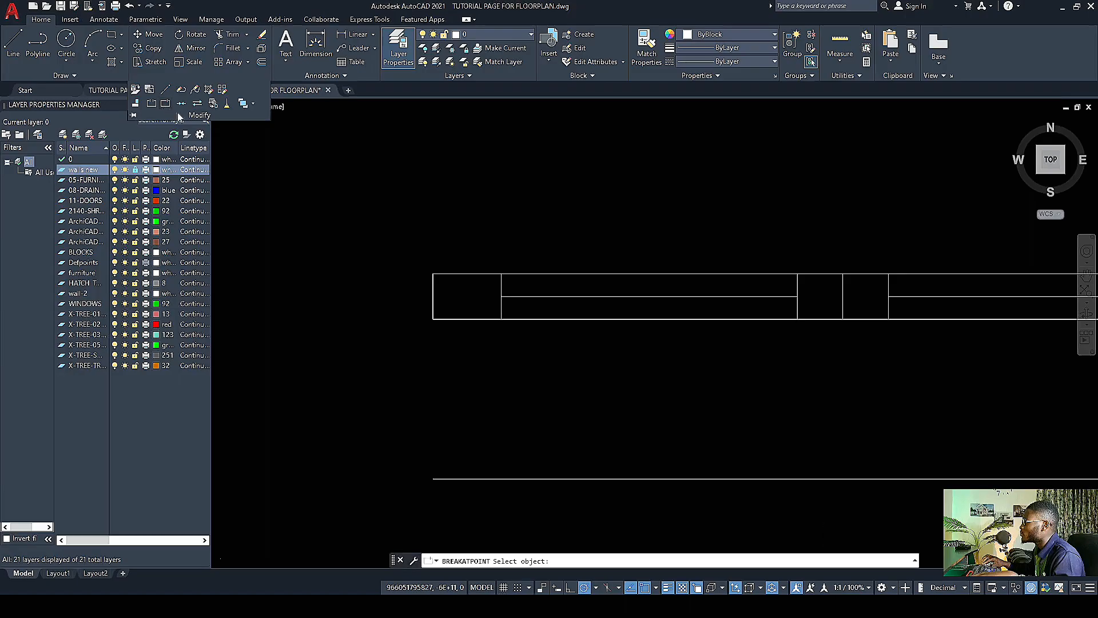
left_click(479, 319)
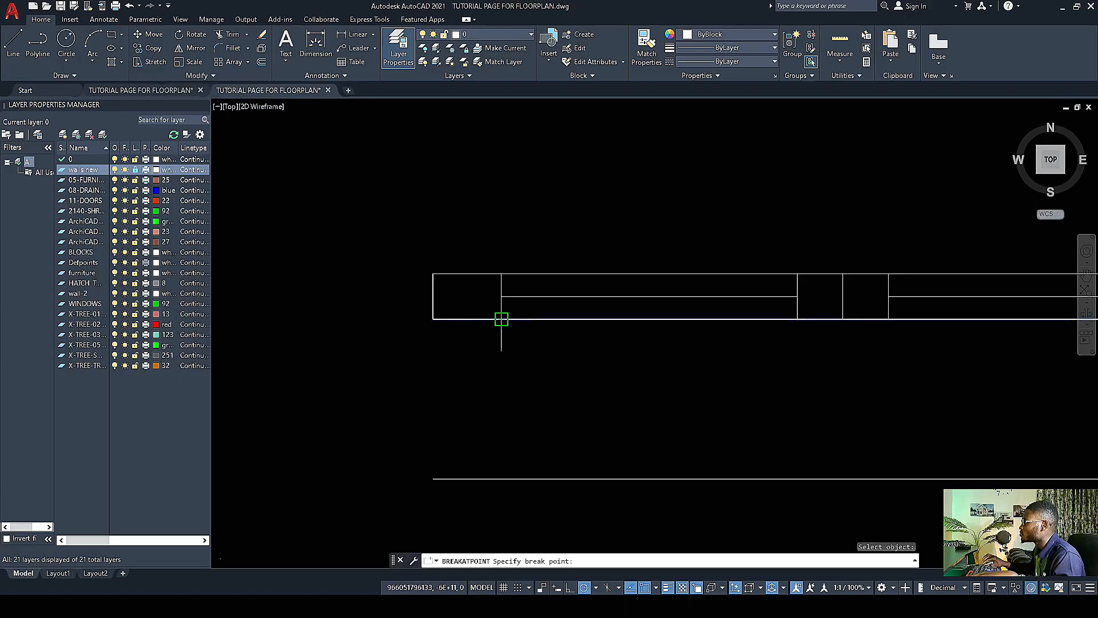
left_click(500, 318)
Step: Check the breaks by selecting the short lower and upper segments of the frame's left end block
scroll(484, 318, "up", 4)
scroll(446, 303, "down", 5)
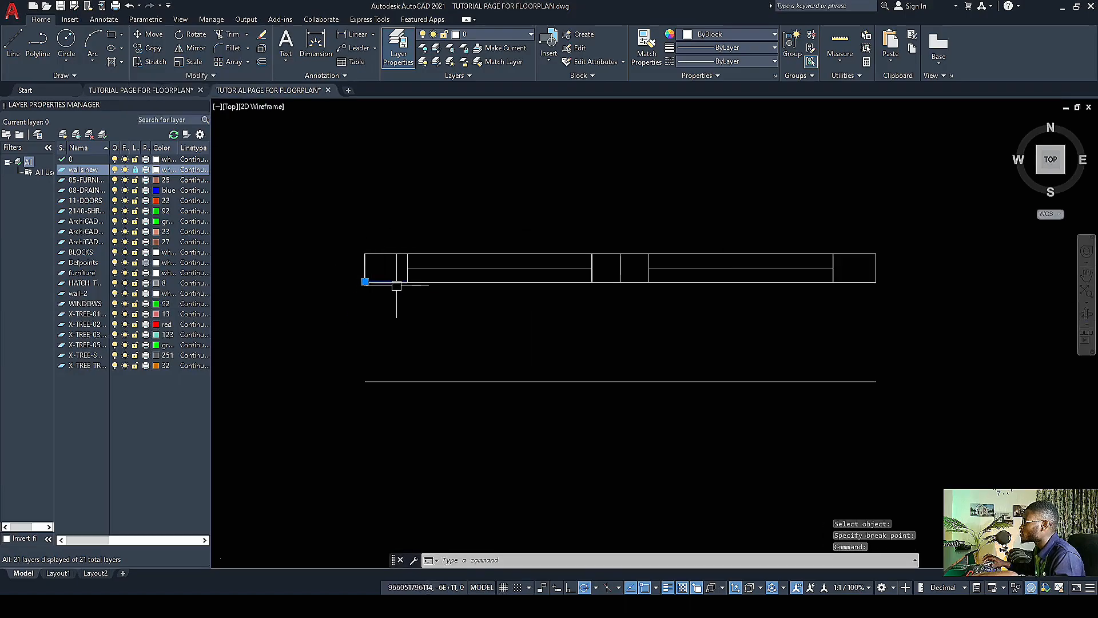
scroll(395, 284, "up", 3)
key("Escape")
left_click(363, 207)
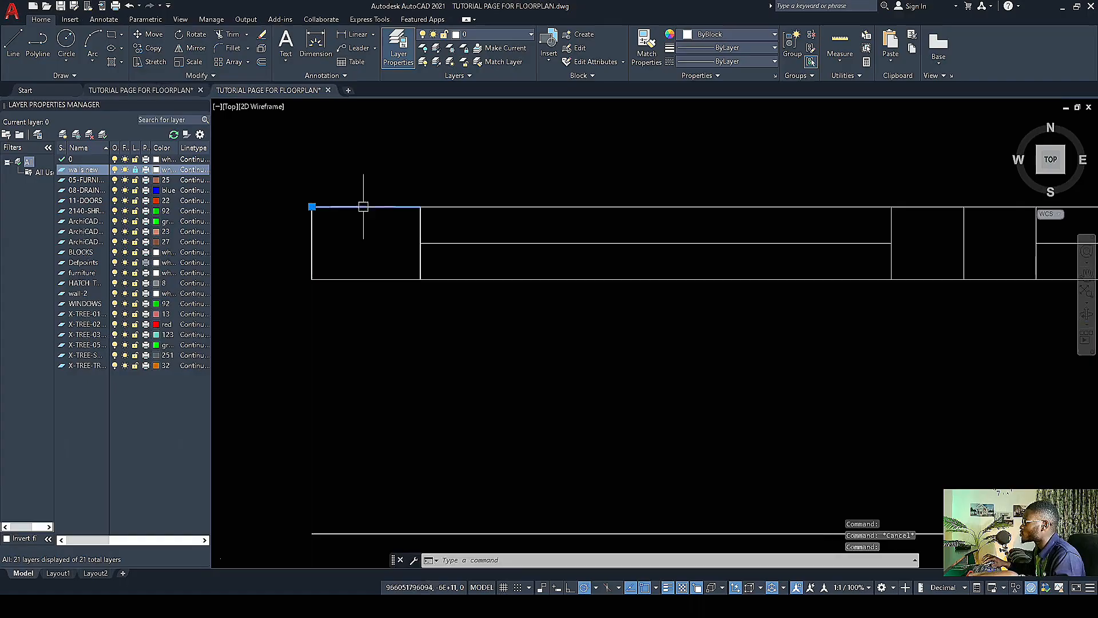
scroll(356, 278, "down", 4)
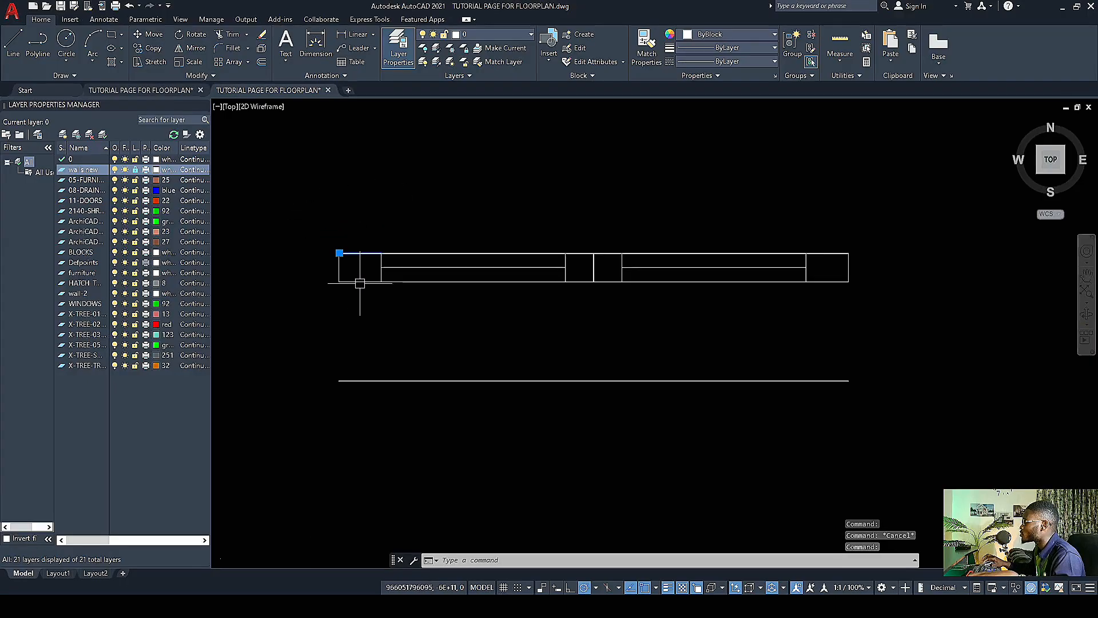
key("Escape")
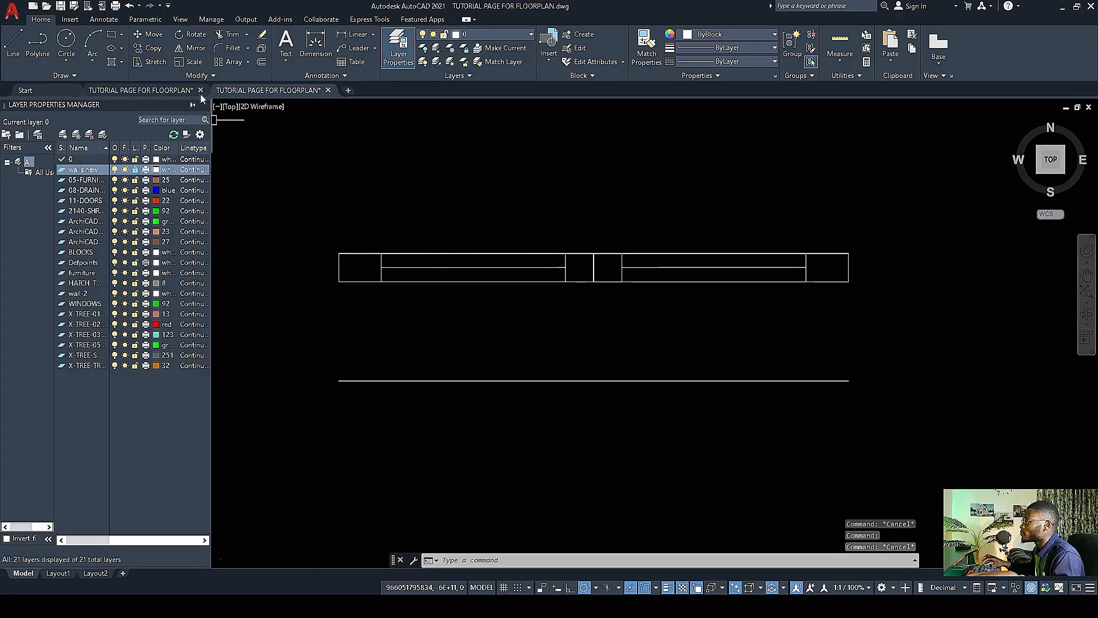
Step: Break the frame's lower horizontal line at its intersection with the mullion's left vertical line
left_click(193, 75)
left_click(166, 104)
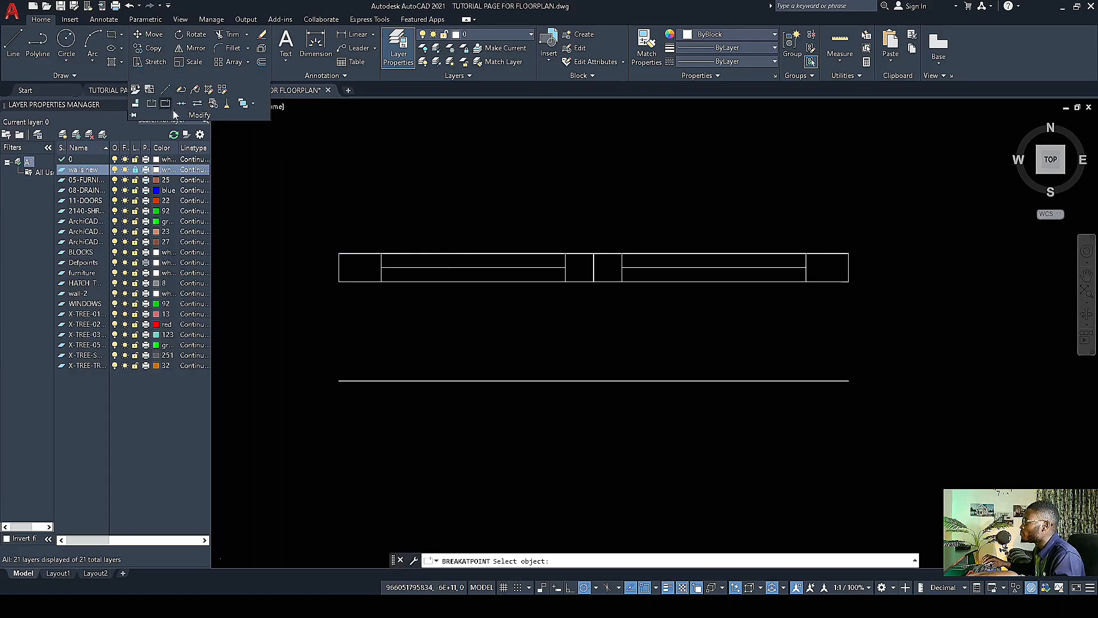
scroll(573, 297, "up", 6)
left_click(518, 239)
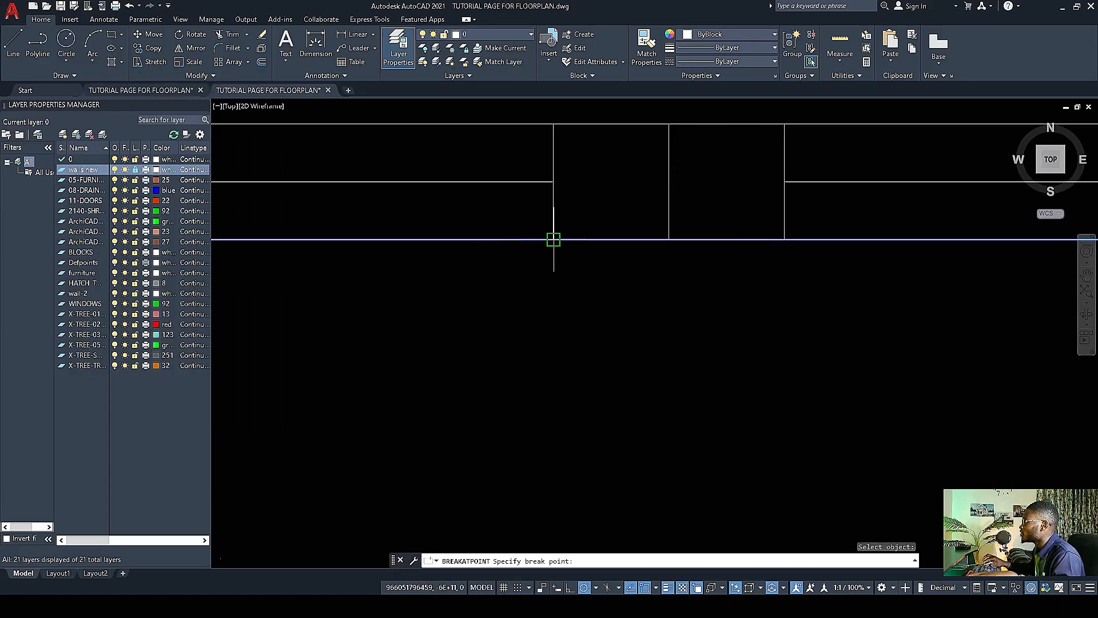
left_click(555, 239)
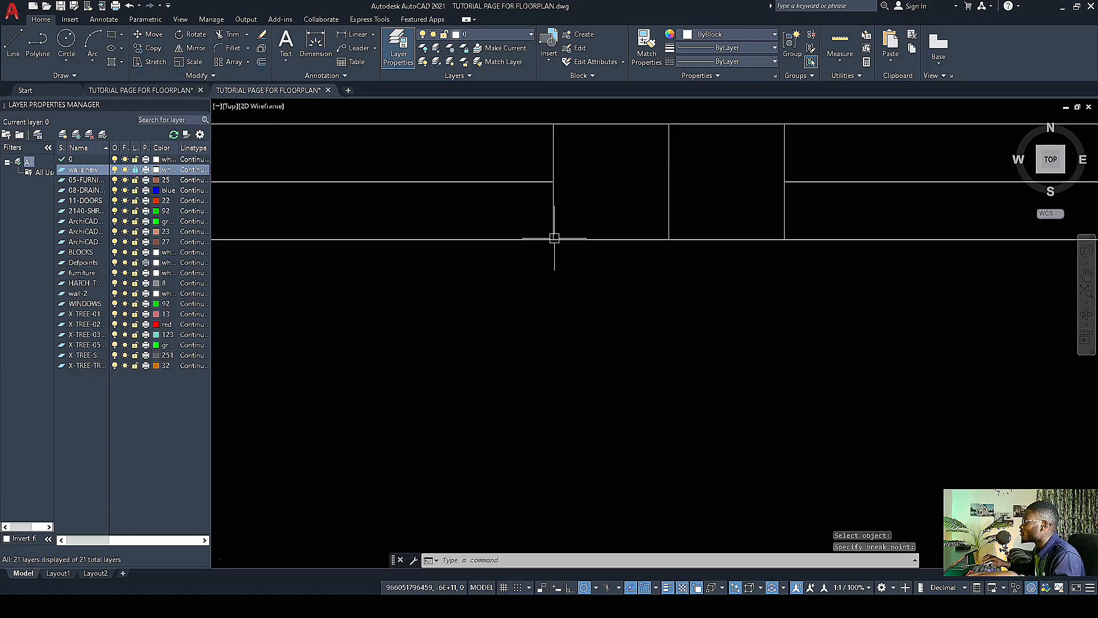
Step: Break the frame's lower horizontal line at its intersection with the mullion's right vertical line
left_click(187, 76)
left_click(166, 108)
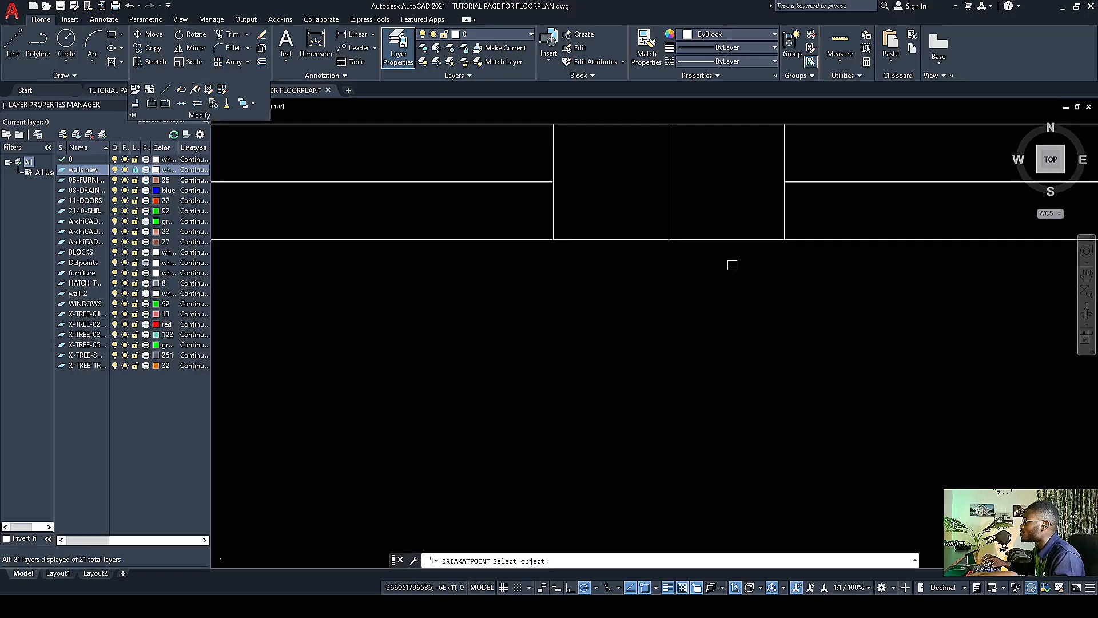
scroll(682, 256, "down", 4)
scroll(699, 260, "up", 2)
left_click(657, 249)
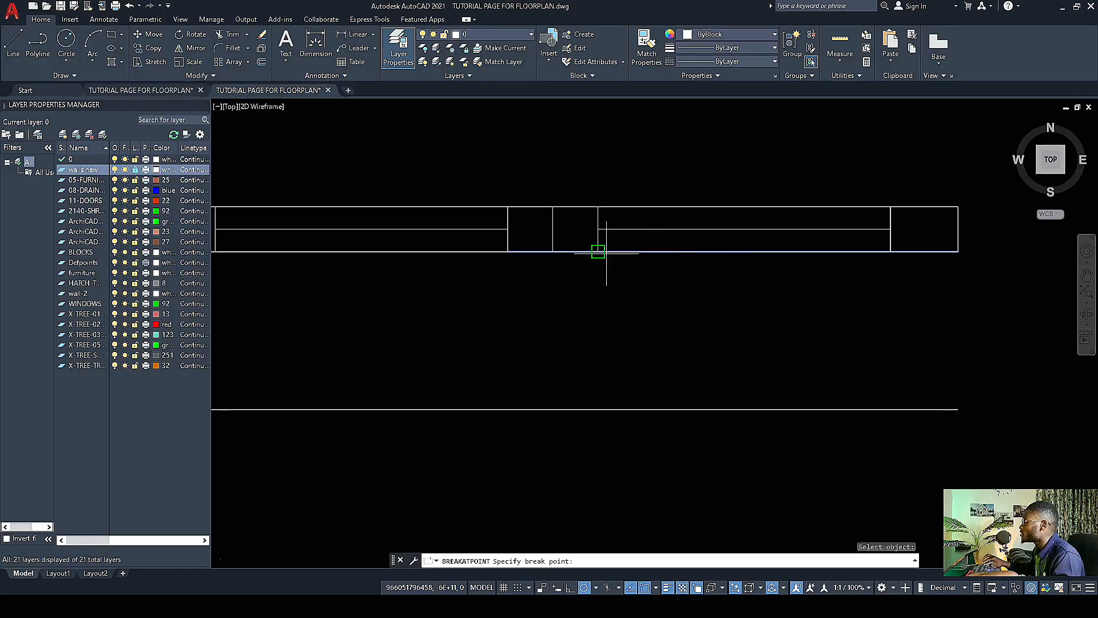
left_click(599, 250)
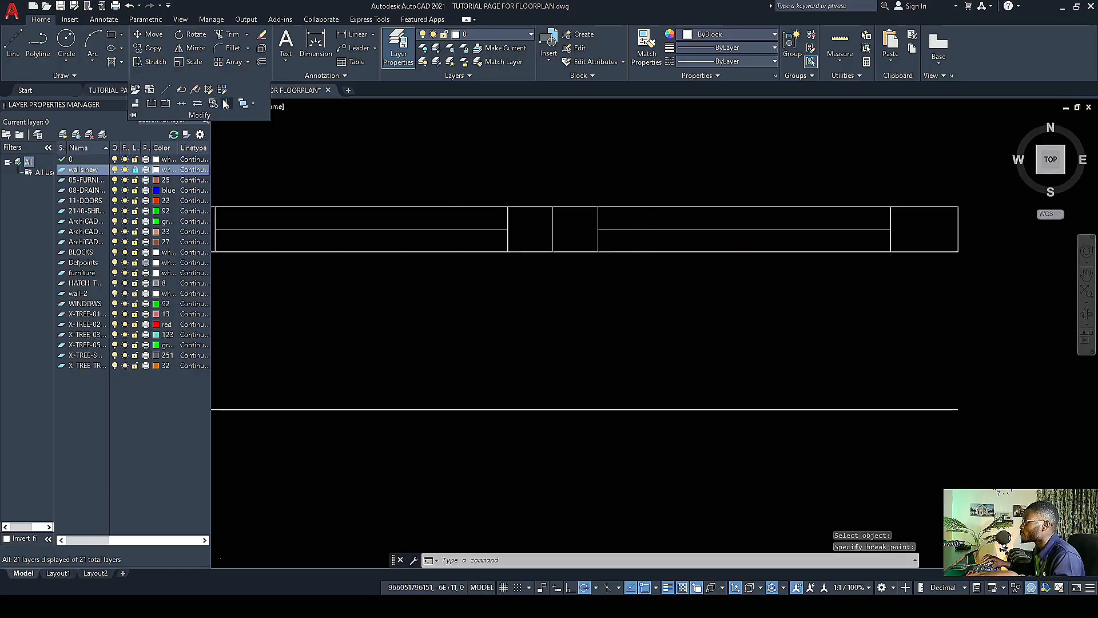
Step: Break the frame's lower horizontal line at its intersection with the right inner vertical line
left_click(208, 77)
left_click(165, 108)
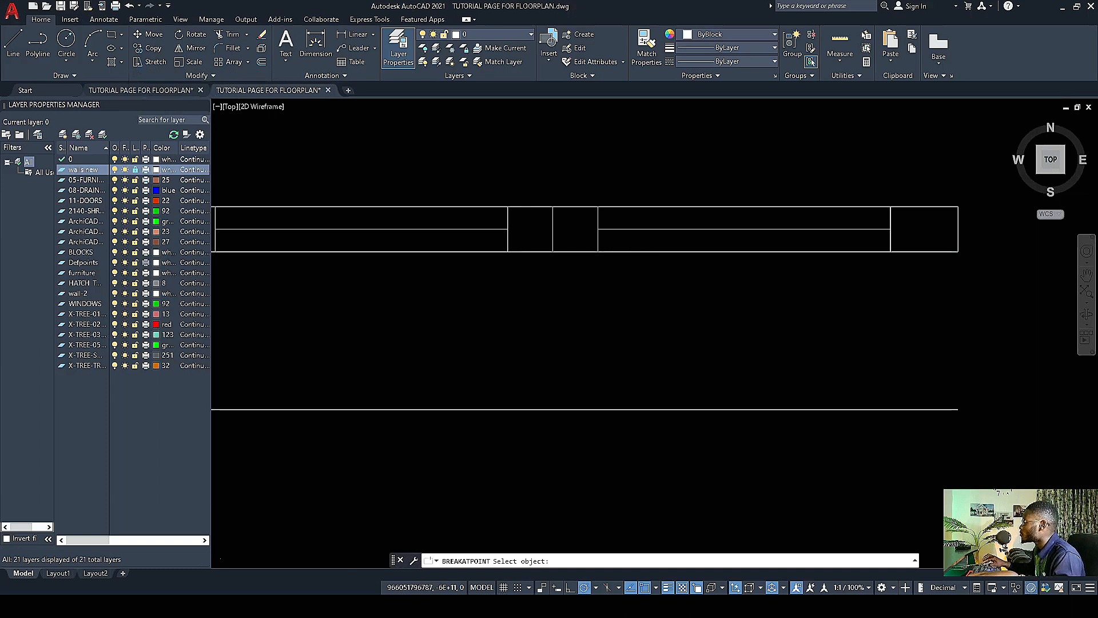
left_click(927, 251)
left_click(890, 251)
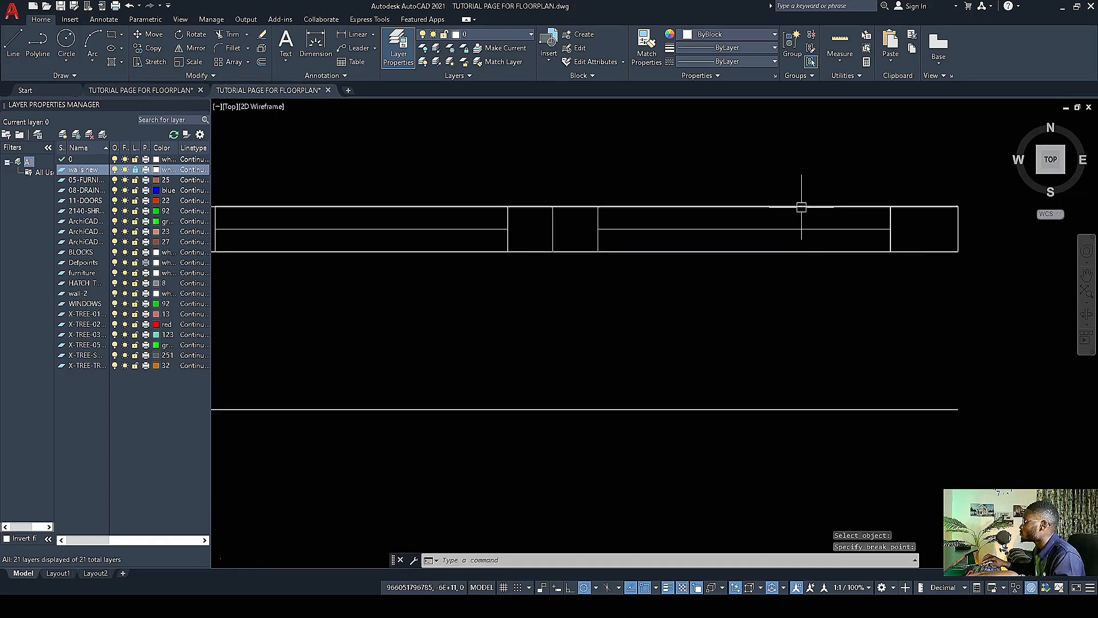
Step: Break the frame's upper horizontal line at its intersection with the right inner vertical line
left_click(187, 73)
left_click(166, 104)
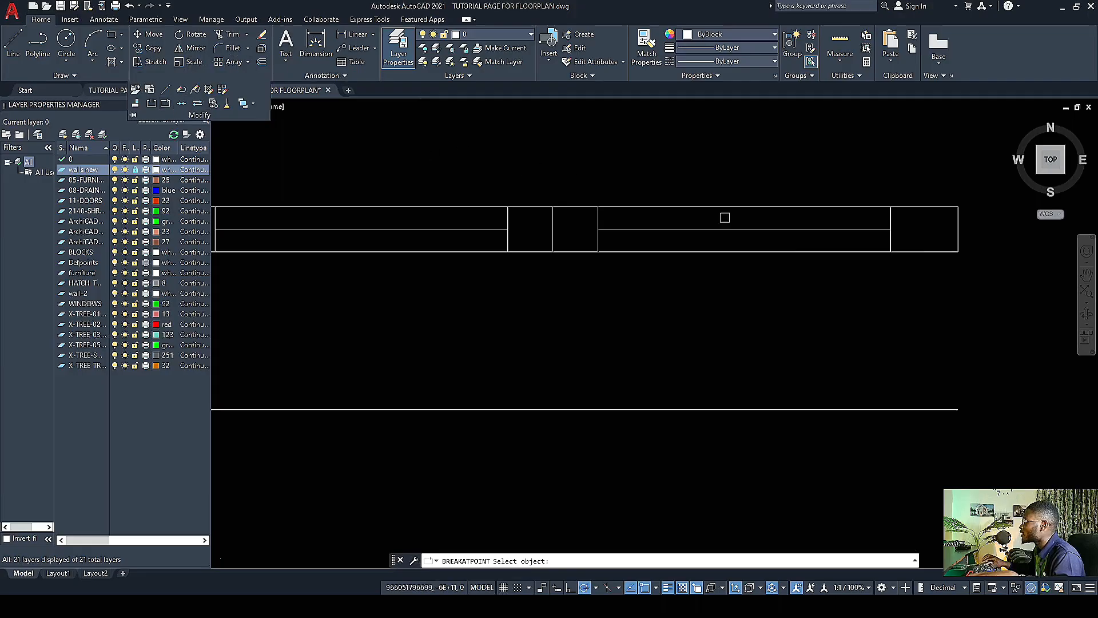
left_click(725, 209)
left_click(881, 209)
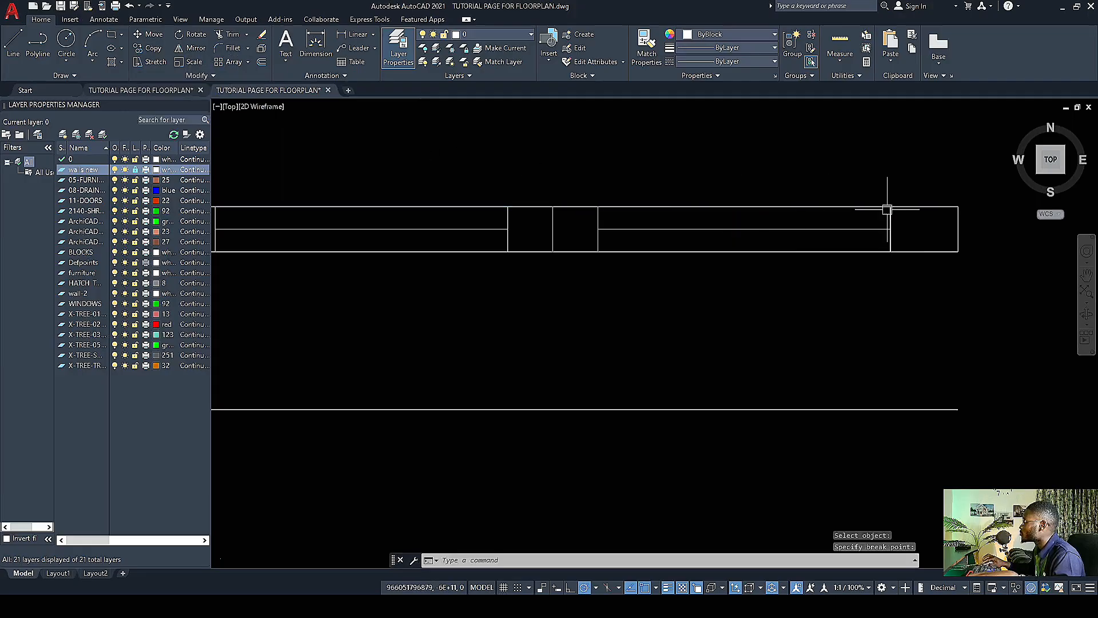
Step: Break the frame's upper horizontal line at its intersection with the mullion's right vertical line
left_click(187, 75)
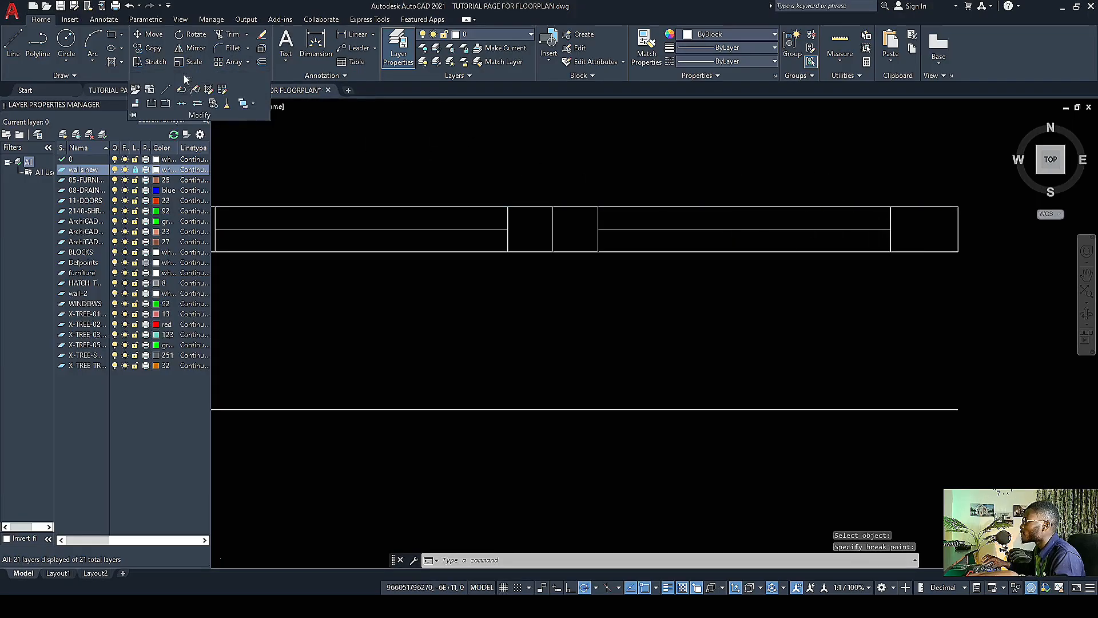
left_click(166, 103)
left_click(624, 207)
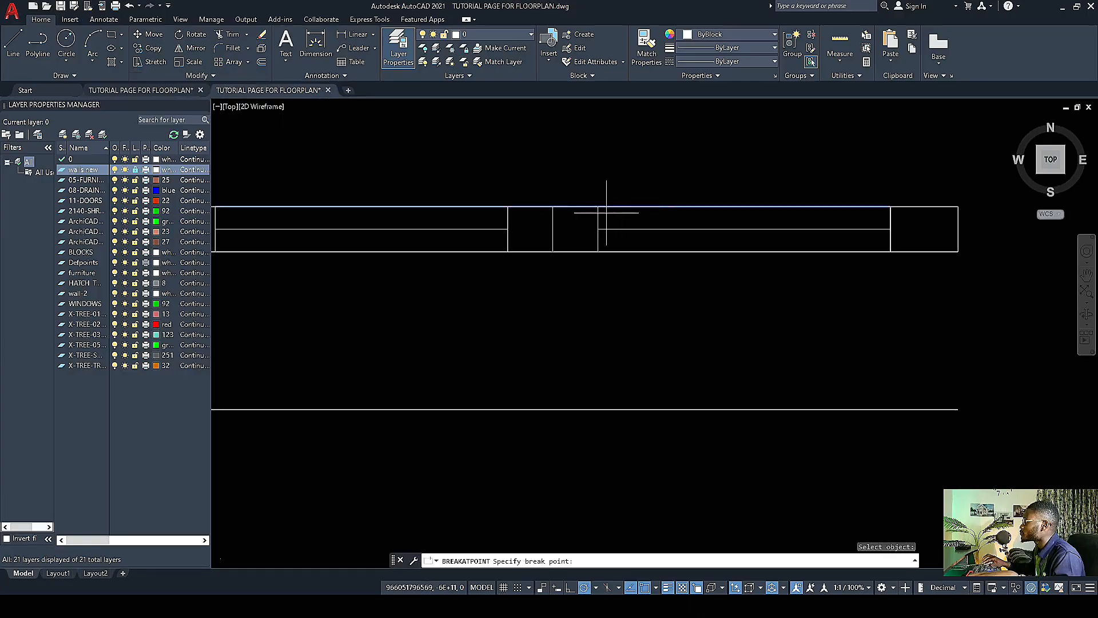
left_click(598, 207)
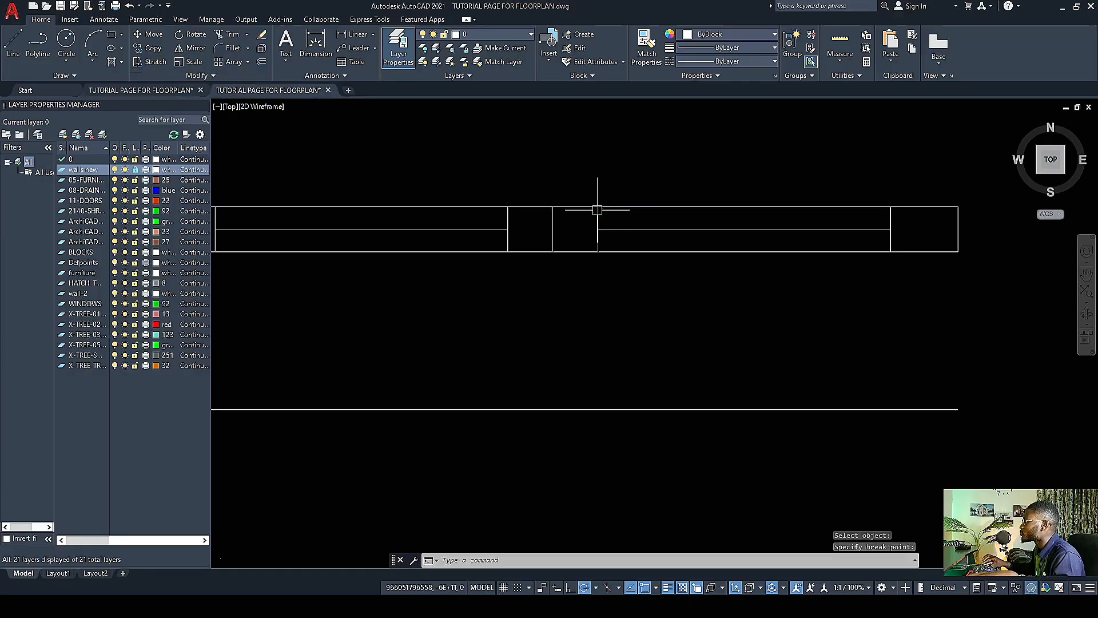
Step: Break the frame's upper horizontal line at the mullion's left vertical line, then check the left pane's upper segment by selecting it
left_click(195, 75)
left_click(165, 104)
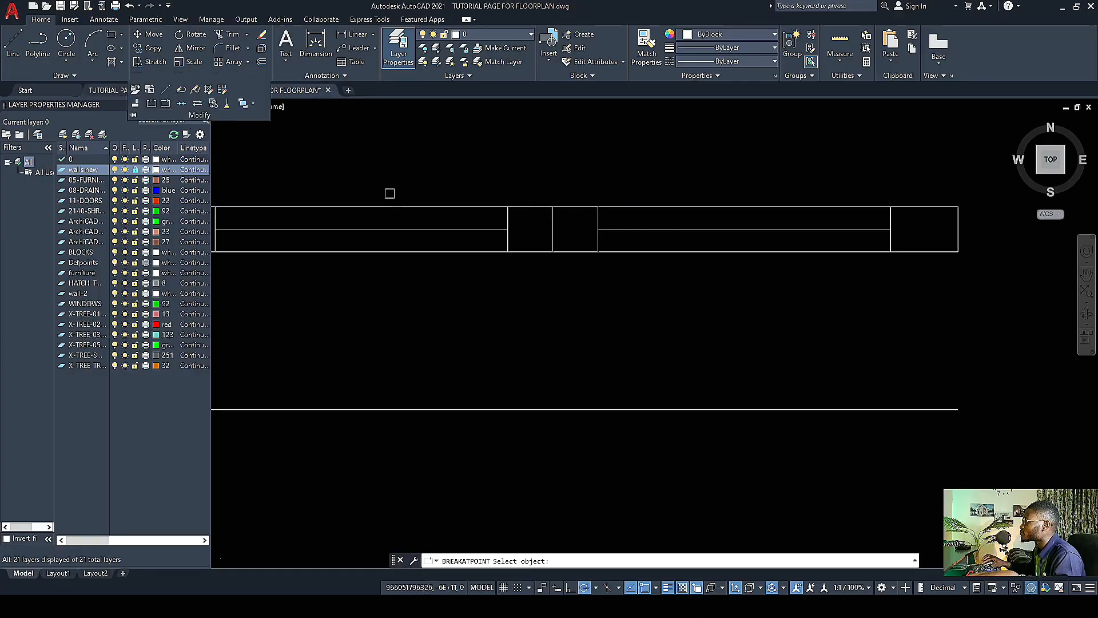
left_click(394, 207)
left_click(503, 206)
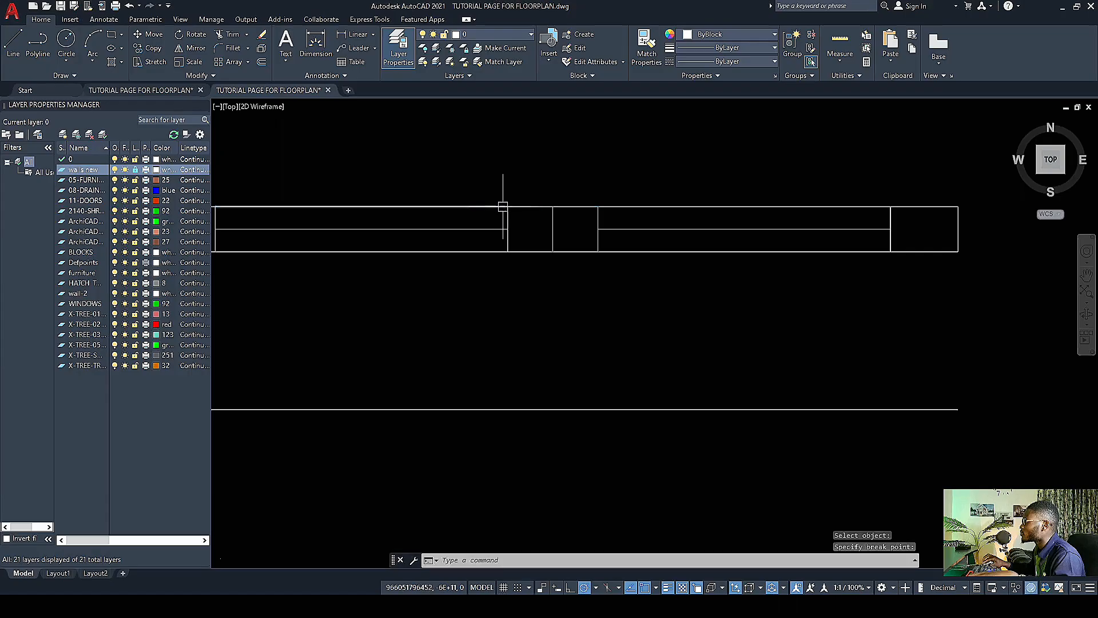
scroll(432, 206, "down", 3)
scroll(419, 206, "up", 3)
left_click(412, 208)
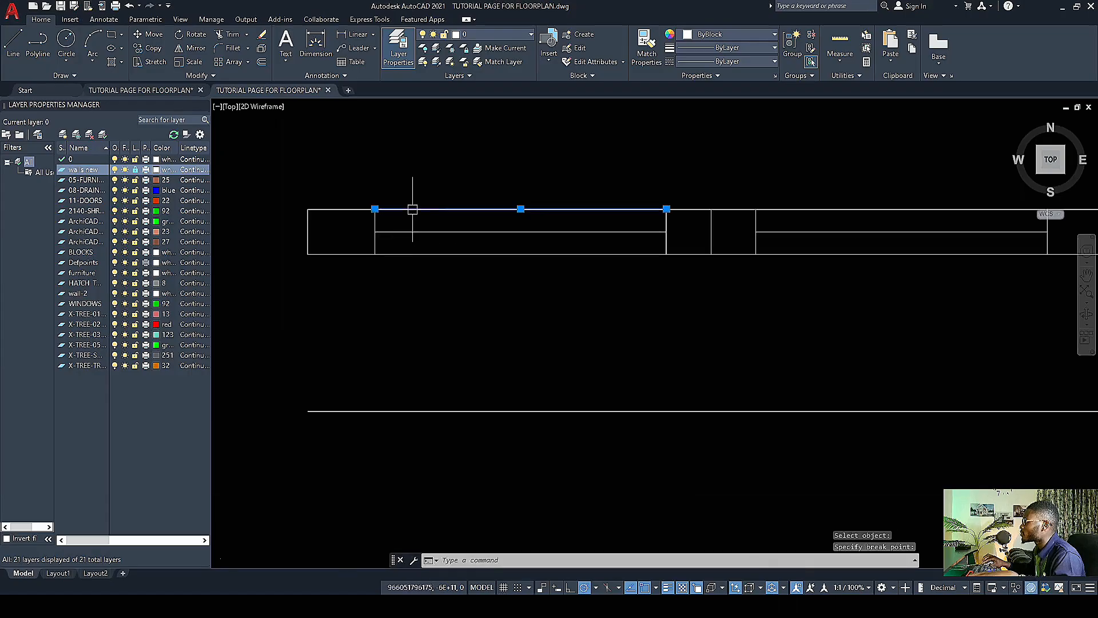
scroll(372, 208, "down", 2)
scroll(374, 210, "up", 2)
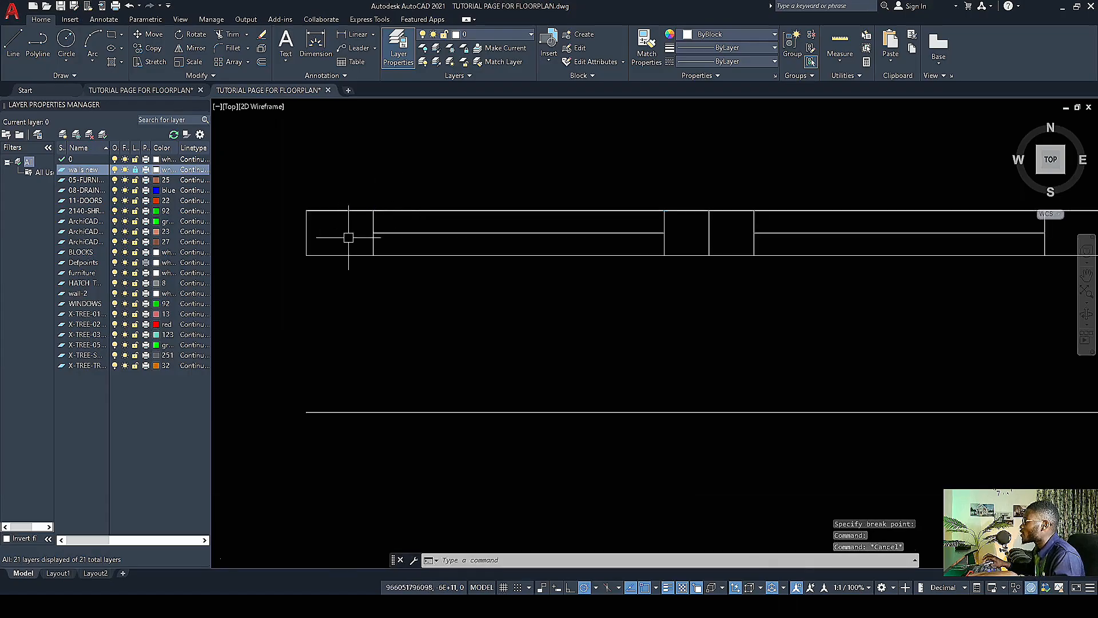
Step: Select the inner vertical line and the outer segments of the frame's left end block
scroll(437, 238, "up", 4)
scroll(523, 238, "down", 6)
scroll(520, 250, "down", 2)
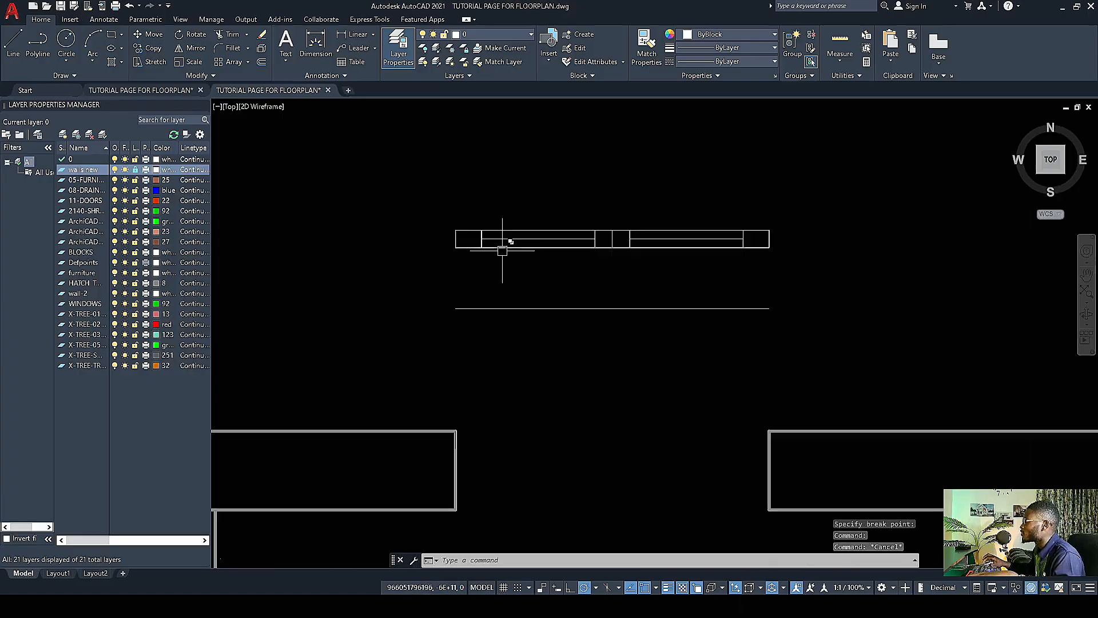
scroll(526, 257, "up", 6)
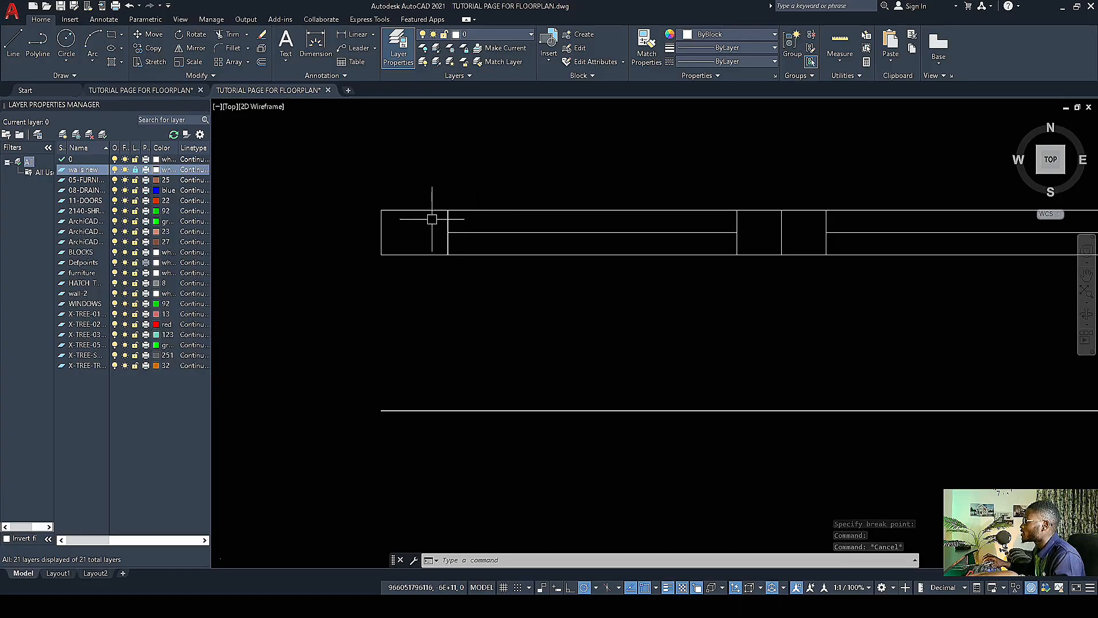
left_click(479, 217)
left_click(428, 214)
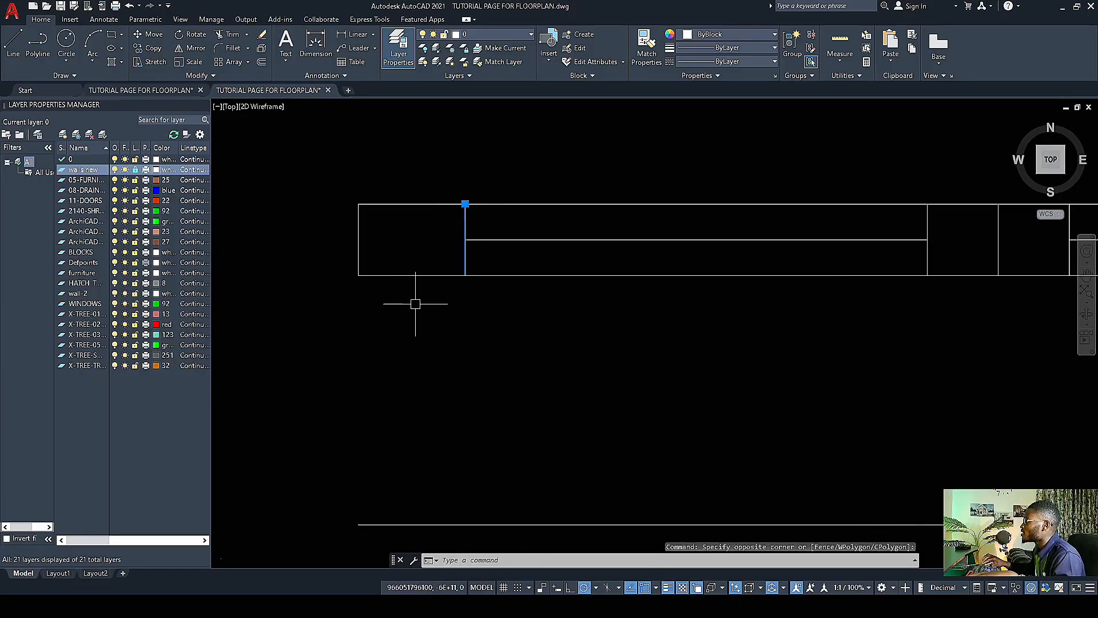
left_click(414, 311)
left_click(343, 235)
scroll(424, 240, "down", 2)
scroll(620, 238, "up", 5)
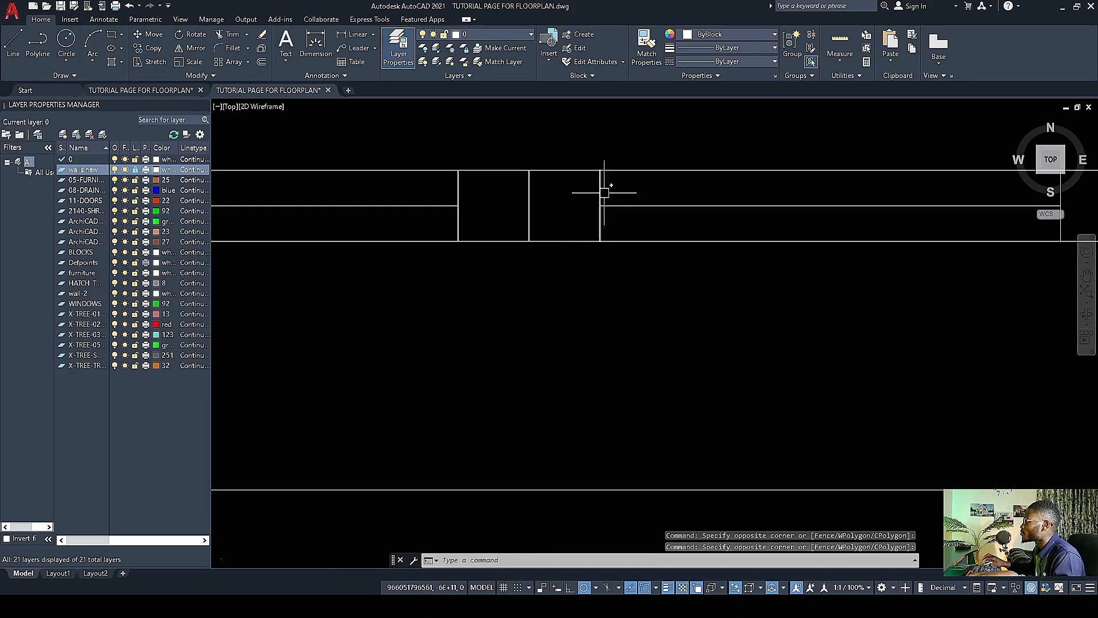
Step: Add the central mullion's vertical lines and its upper and lower segments to the selection
left_click(615, 191)
left_click(433, 172)
left_click(556, 259)
left_click(496, 155)
scroll(461, 223, "down", 6)
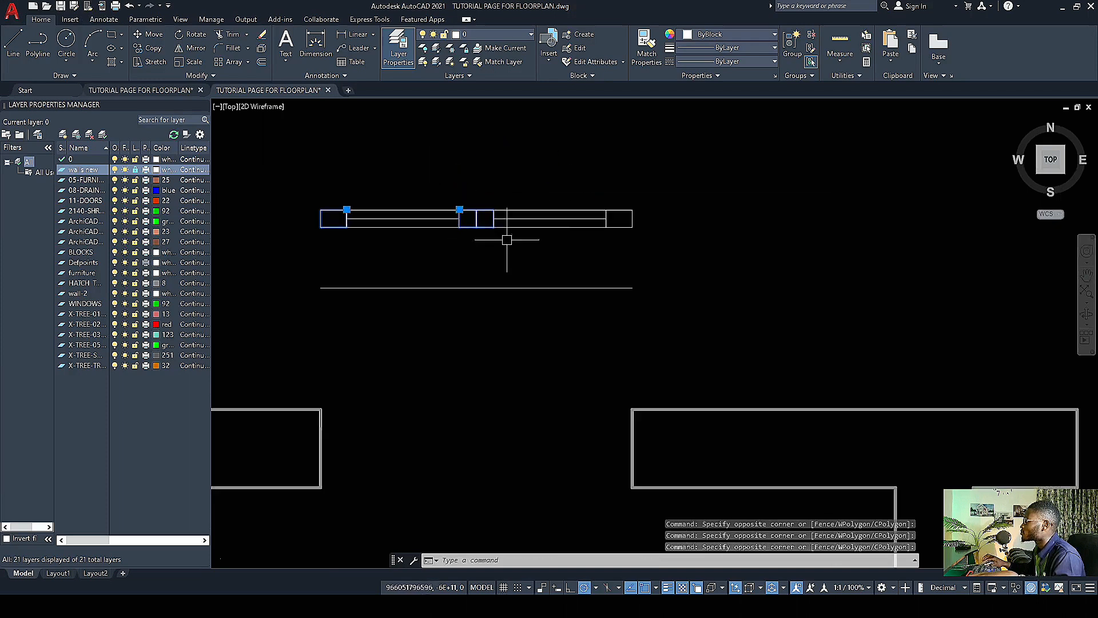
scroll(646, 228, "up", 4)
Step: Add the right end block's outer segments and inner vertical line to the selection
left_click(642, 239)
left_click(582, 164)
scroll(534, 198, "up", 4)
left_click(598, 195)
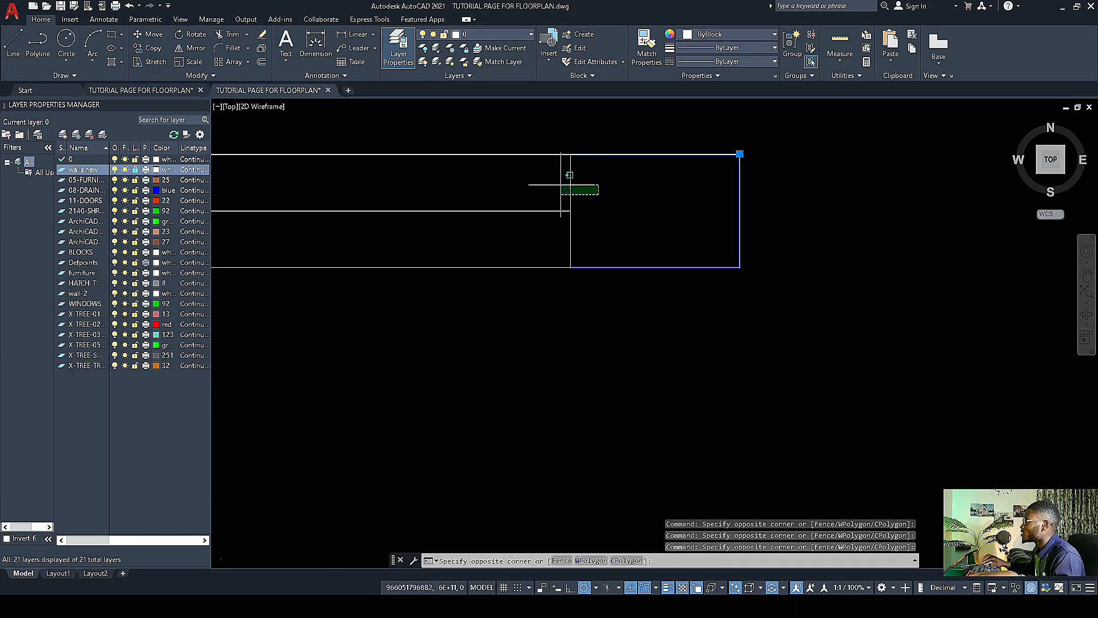
left_click(547, 176)
scroll(594, 249, "down", 4)
scroll(522, 248, "up", 4)
scroll(336, 250, "down", 4)
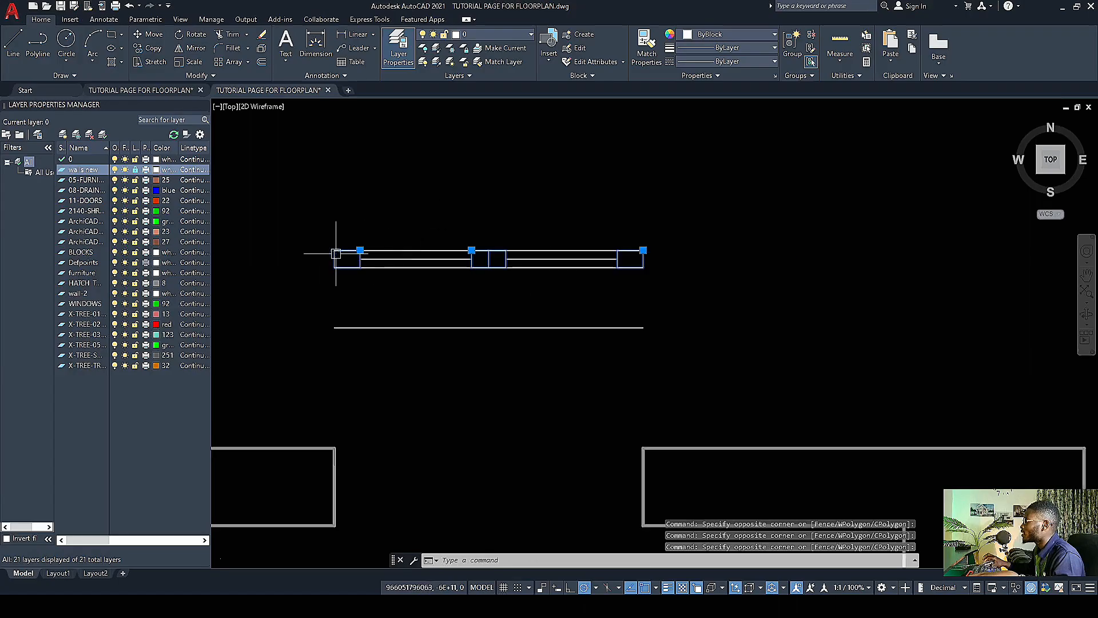
Step: Finish selecting the left end block's lines and set the colour of all selected end block and mullion lines to 45
scroll(347, 252, "up", 4)
scroll(351, 265, "up", 4)
left_click(356, 268)
left_click(310, 213)
scroll(309, 246, "down", 6)
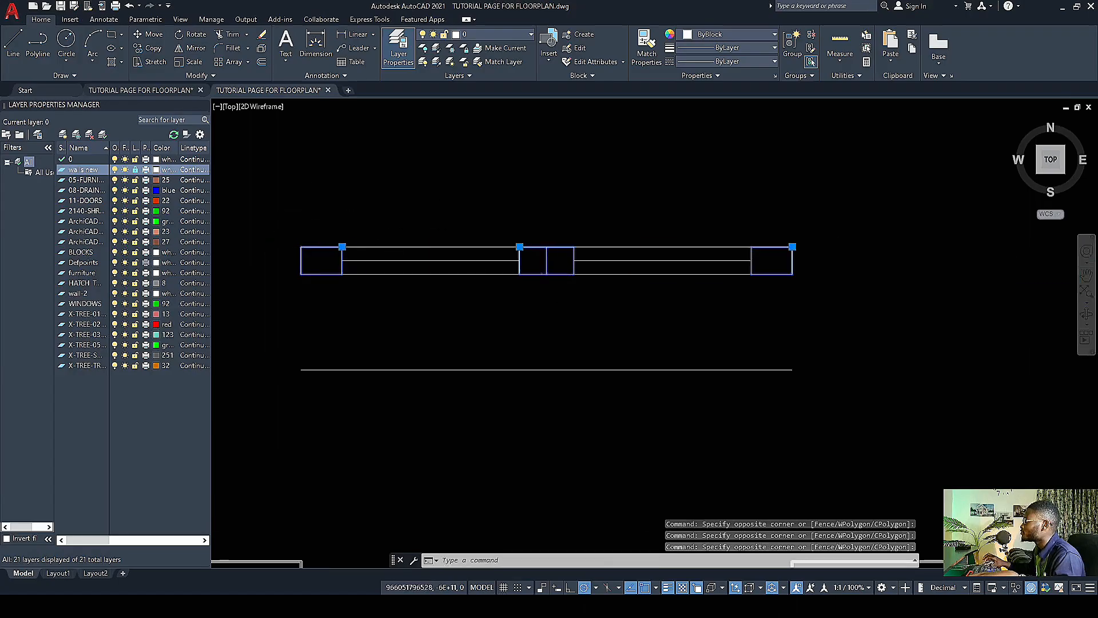
scroll(542, 266, "up", 2)
scroll(515, 246, "down", 4)
scroll(507, 245, "up", 4)
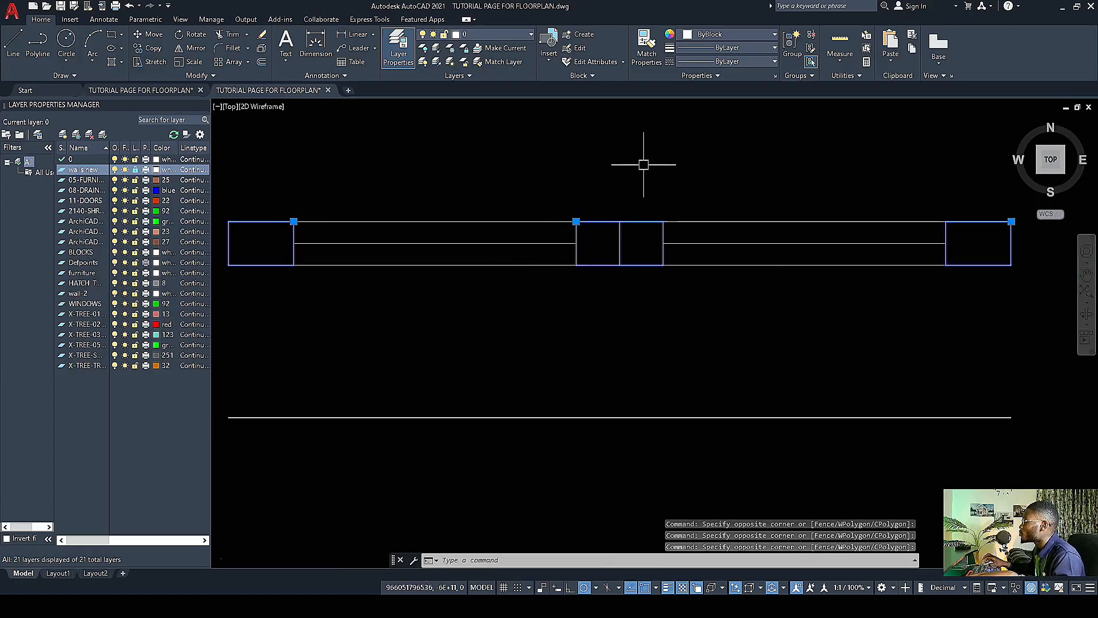
left_click(773, 36)
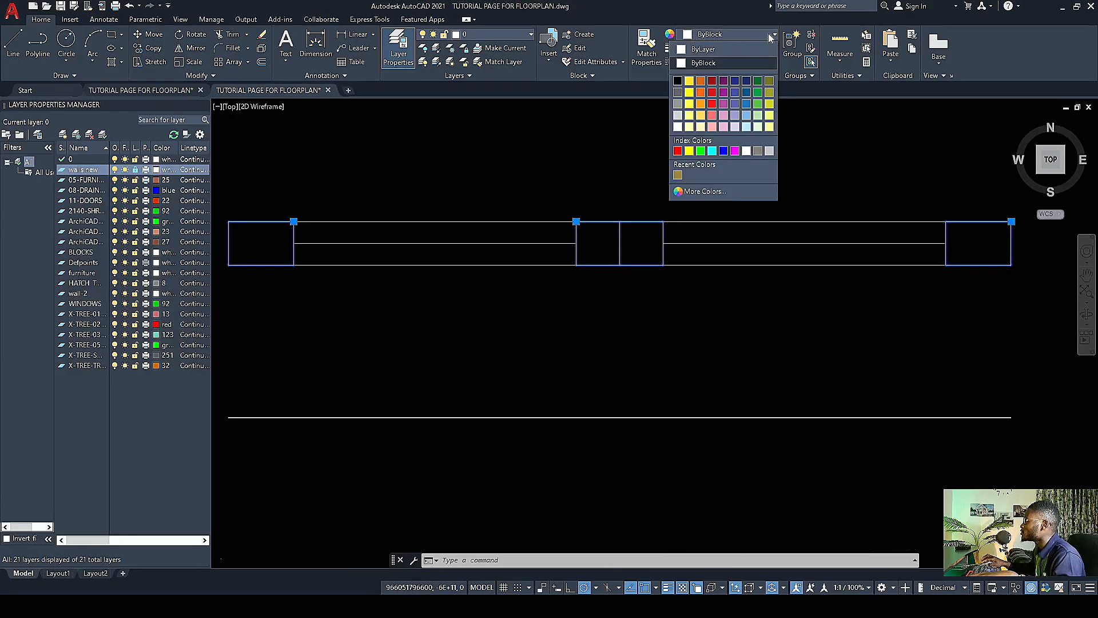
left_click(768, 33)
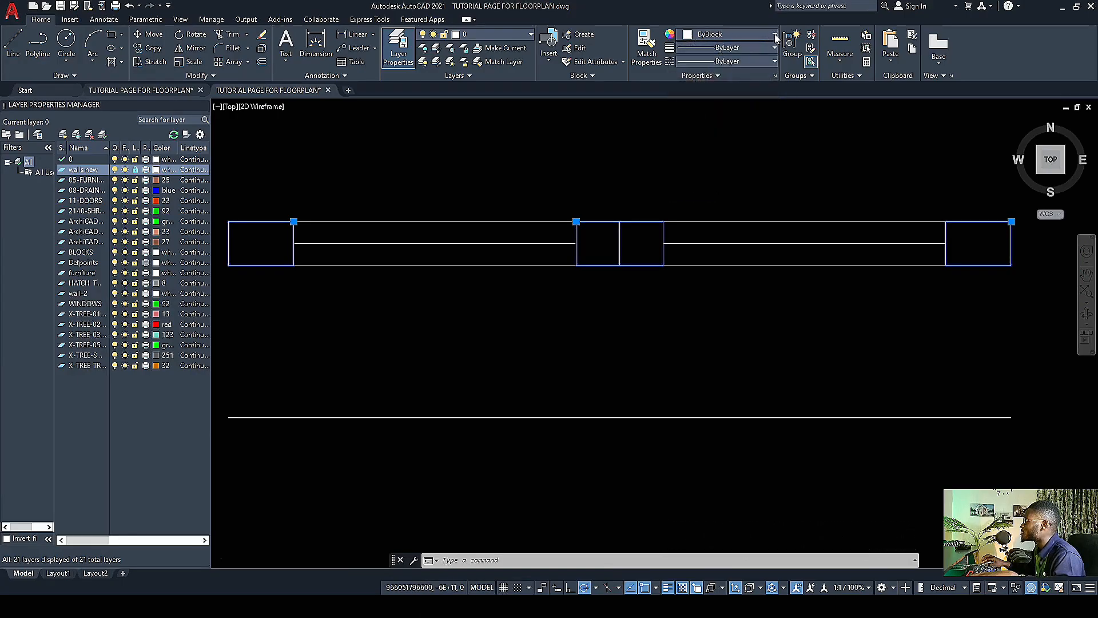
left_click(775, 35)
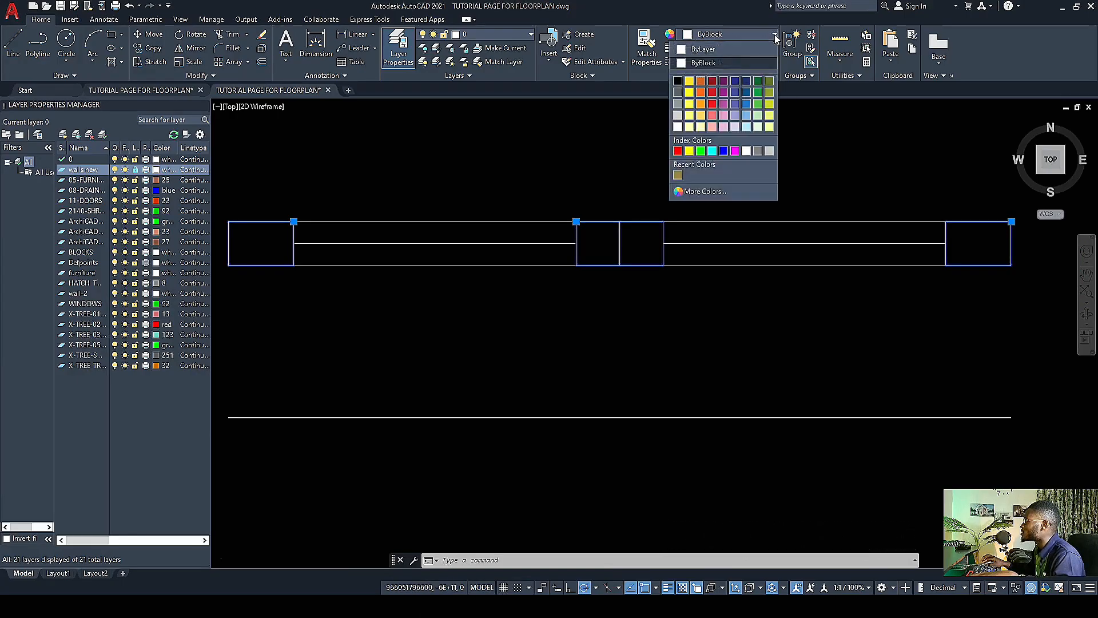
left_click(677, 175)
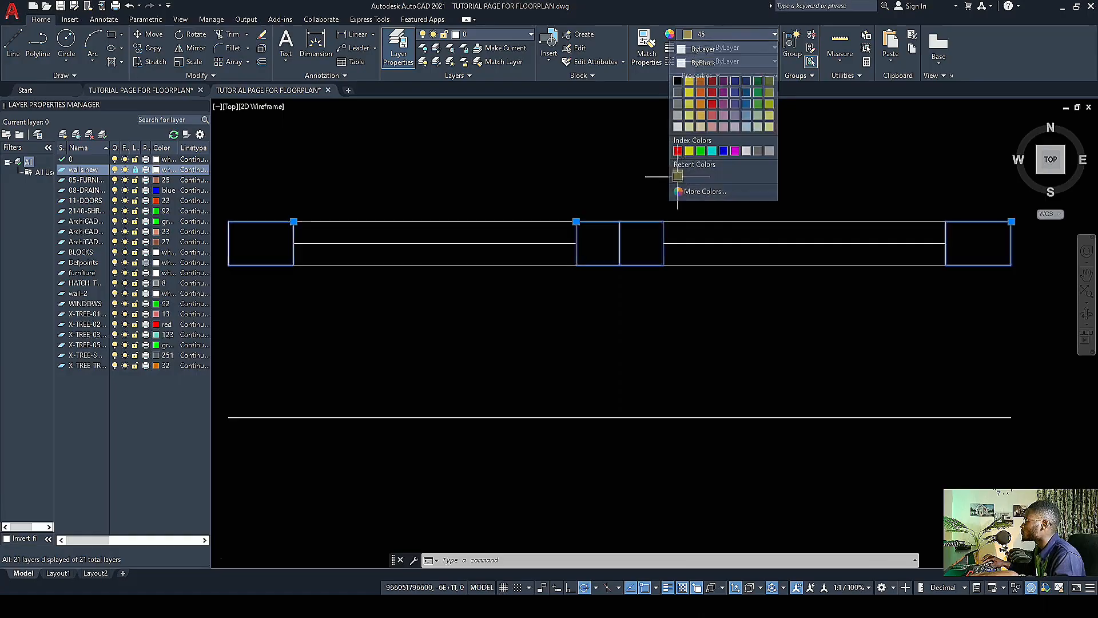
key("Escape")
scroll(633, 234, "down", 2)
scroll(375, 232, "up", 3)
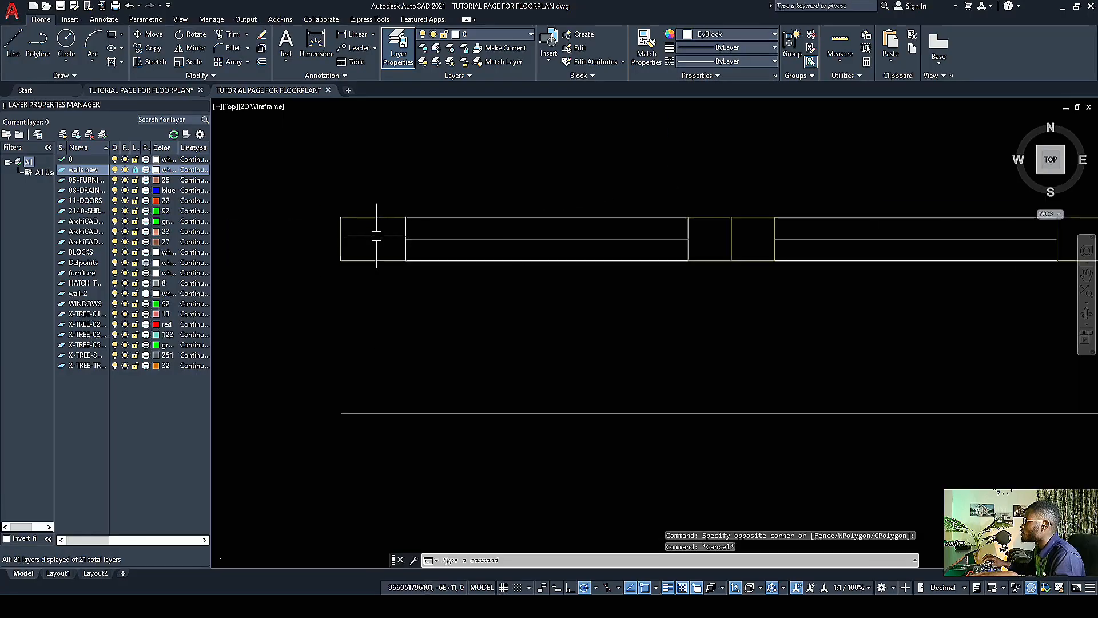
scroll(343, 249, "down", 3)
scroll(345, 255, "up", 3)
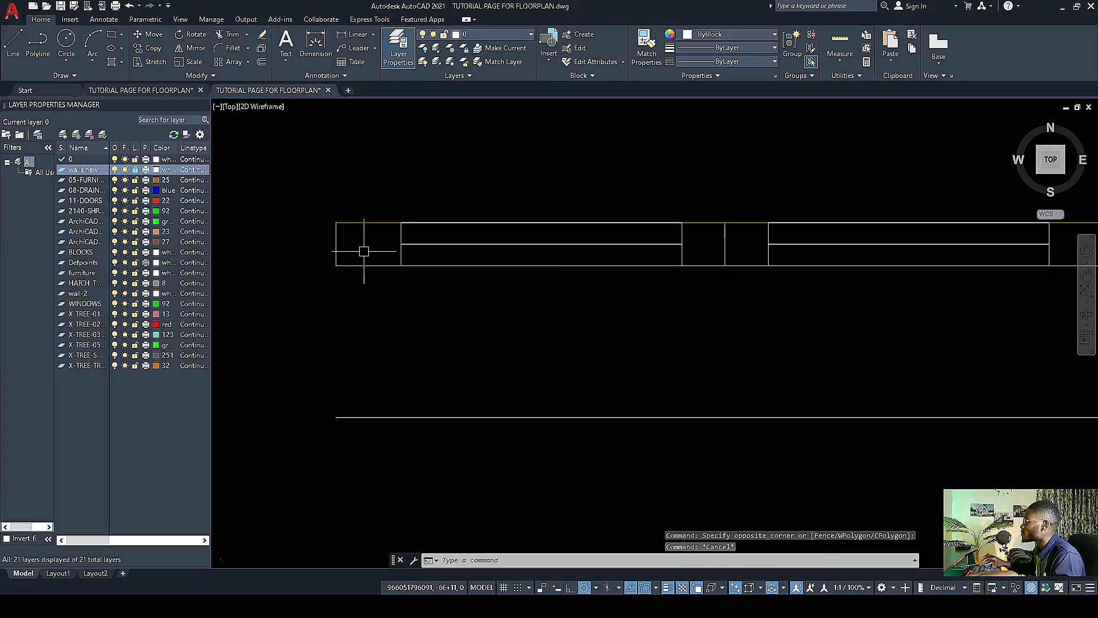
scroll(362, 246, "down", 3)
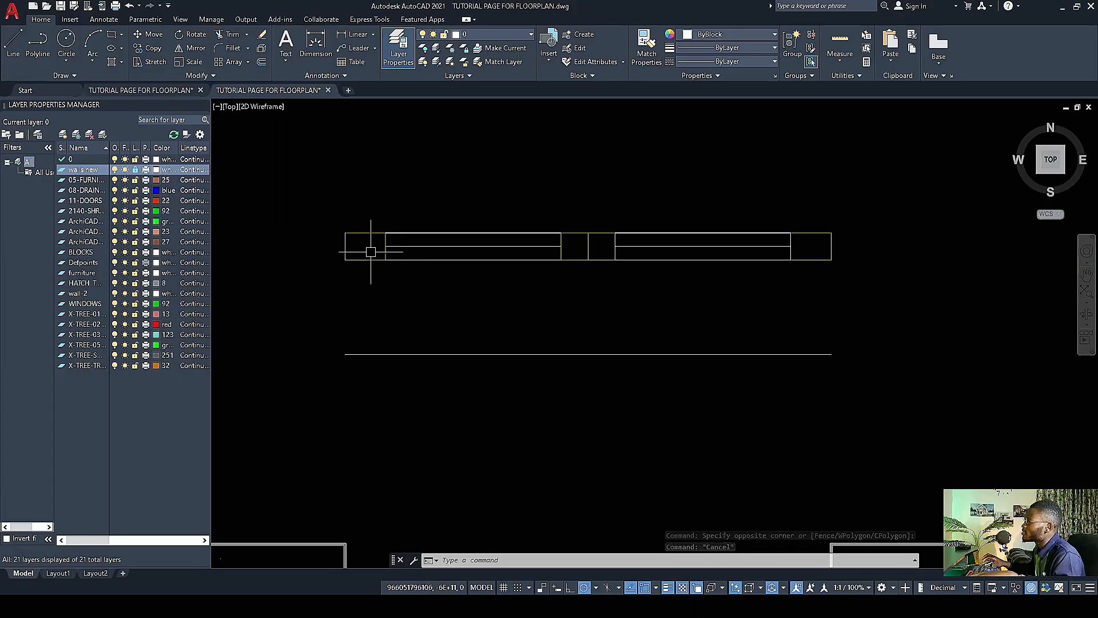
scroll(417, 252, "up", 4)
scroll(438, 238, "down", 2)
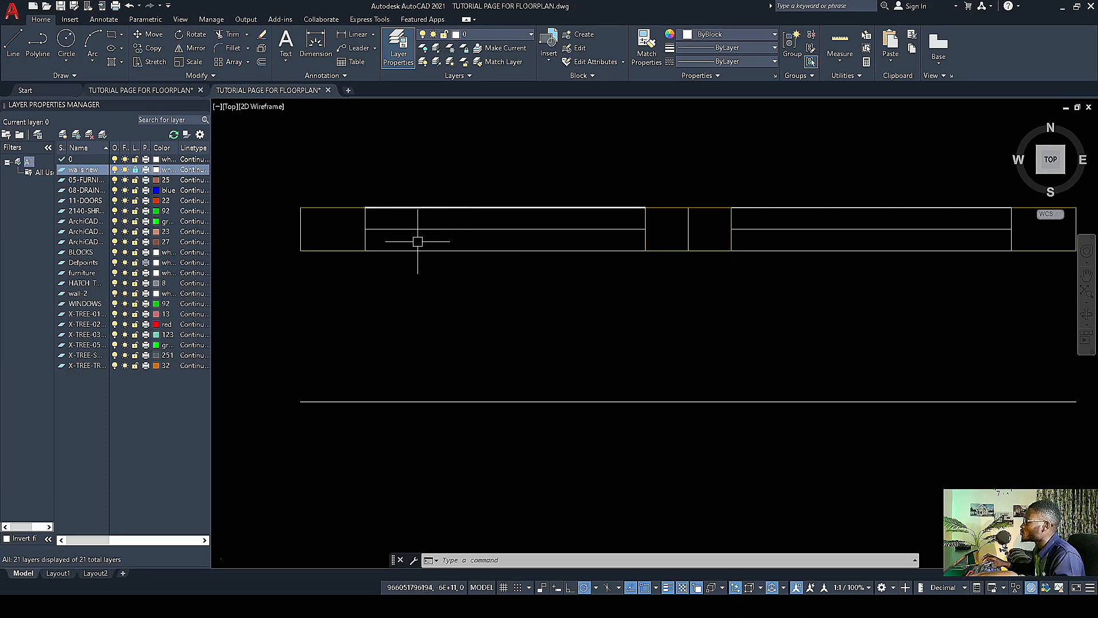
Step: Change the colour of the three horizontal lines in both the left and right window panes to Green
left_click(568, 275)
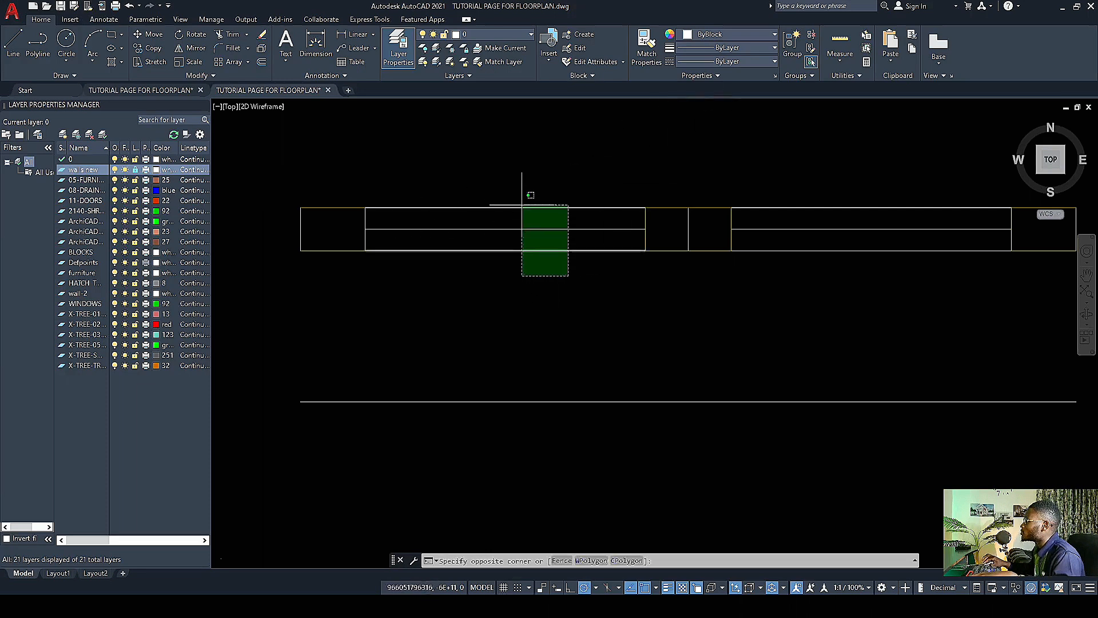
left_click(520, 193)
scroll(683, 288, "down", 3)
scroll(752, 283, "up", 2)
left_click(723, 292)
left_click(665, 205)
scroll(574, 247, "up", 2)
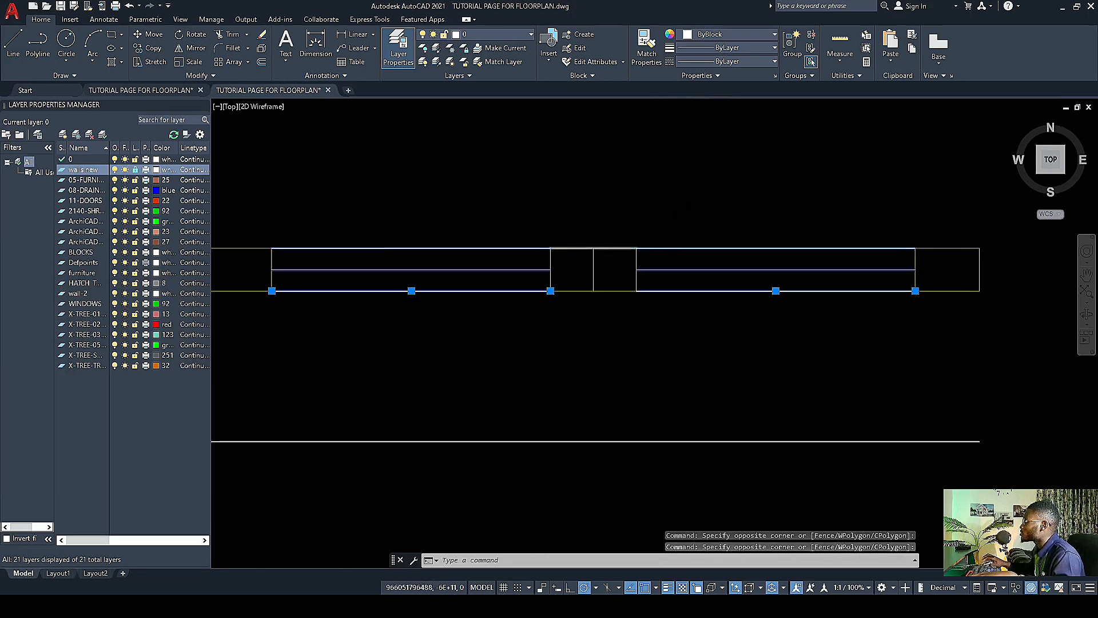
scroll(503, 253, "down", 4)
scroll(489, 246, "up", 2)
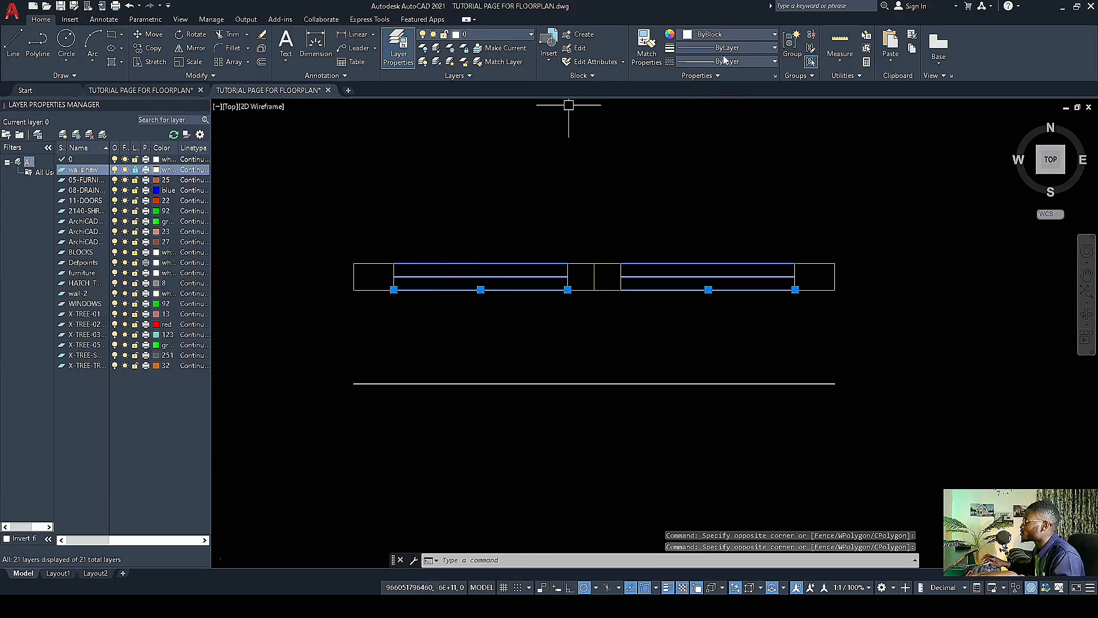
left_click(773, 34)
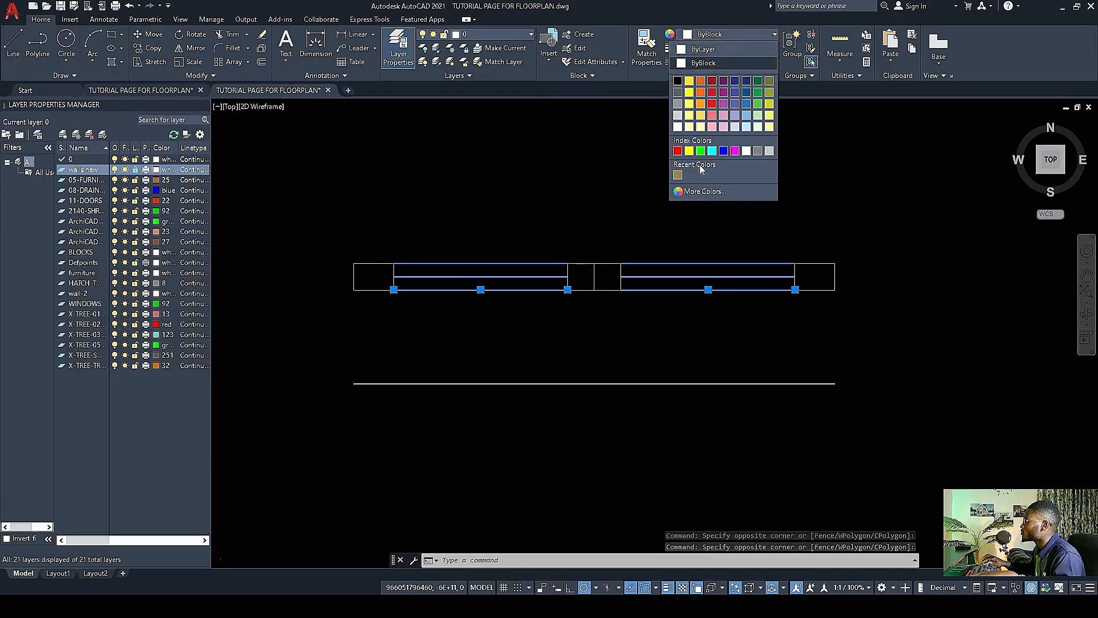
left_click(701, 151)
scroll(525, 240, "down", 2)
scroll(482, 259, "up", 2)
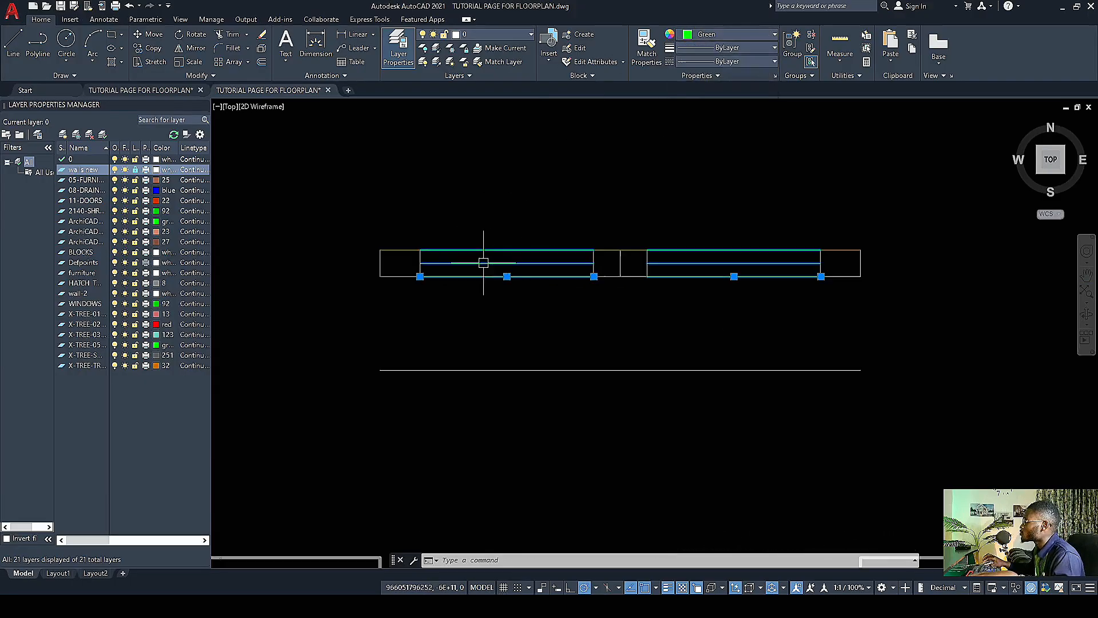
key("Escape")
Step: Match the properties of the left pane's green middle line onto the separate horizontal line below the window frame
left_click(646, 49)
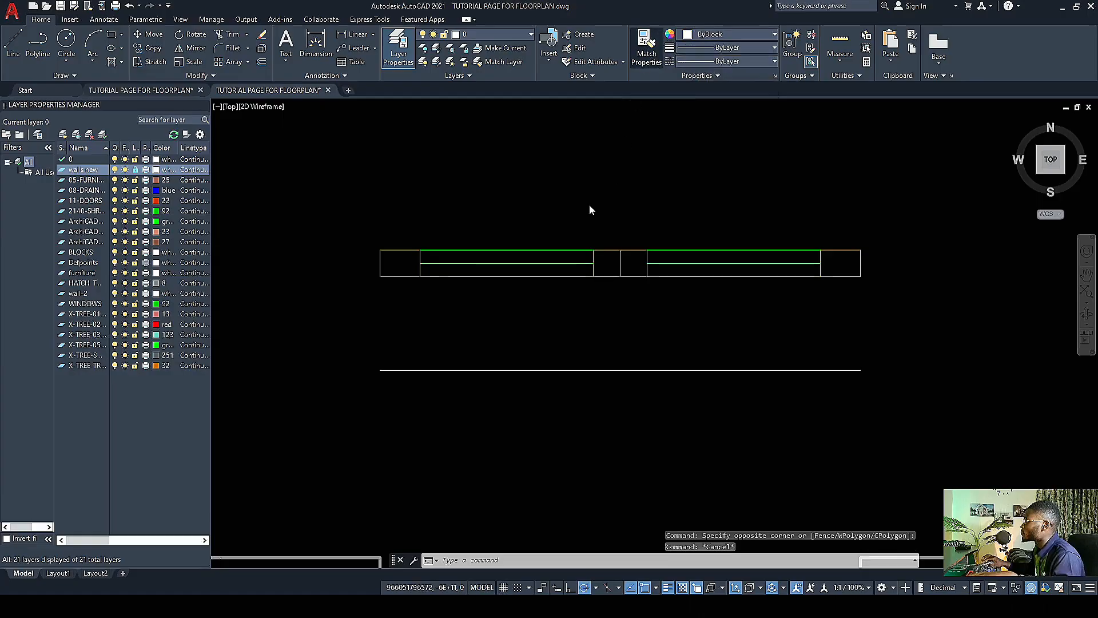
left_click(540, 259)
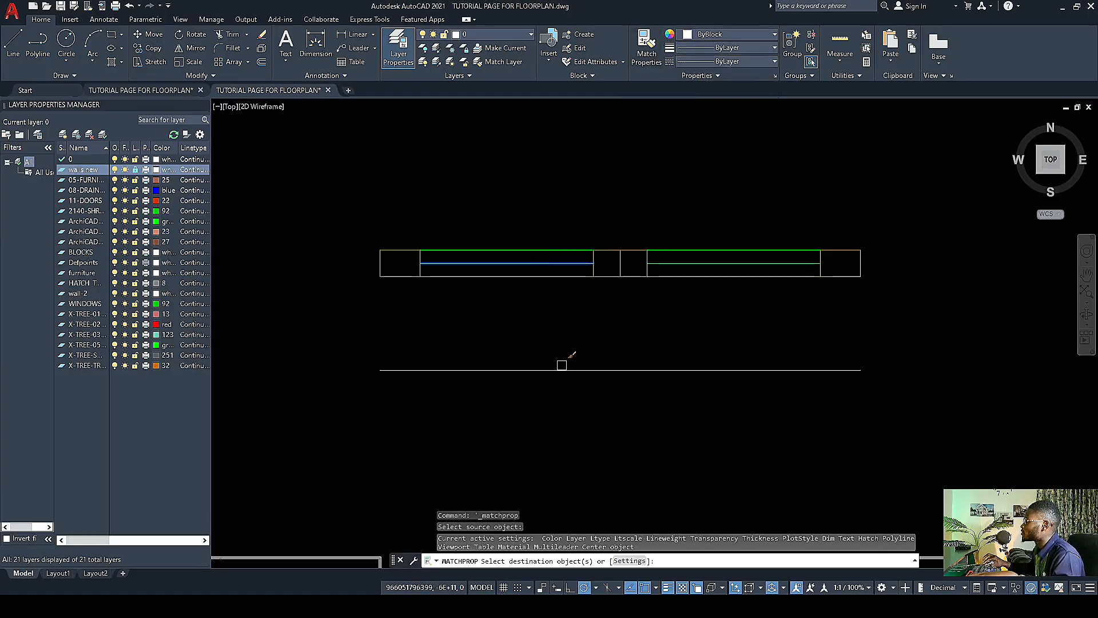
left_click(563, 368)
scroll(593, 334, "down", 2)
key("Escape")
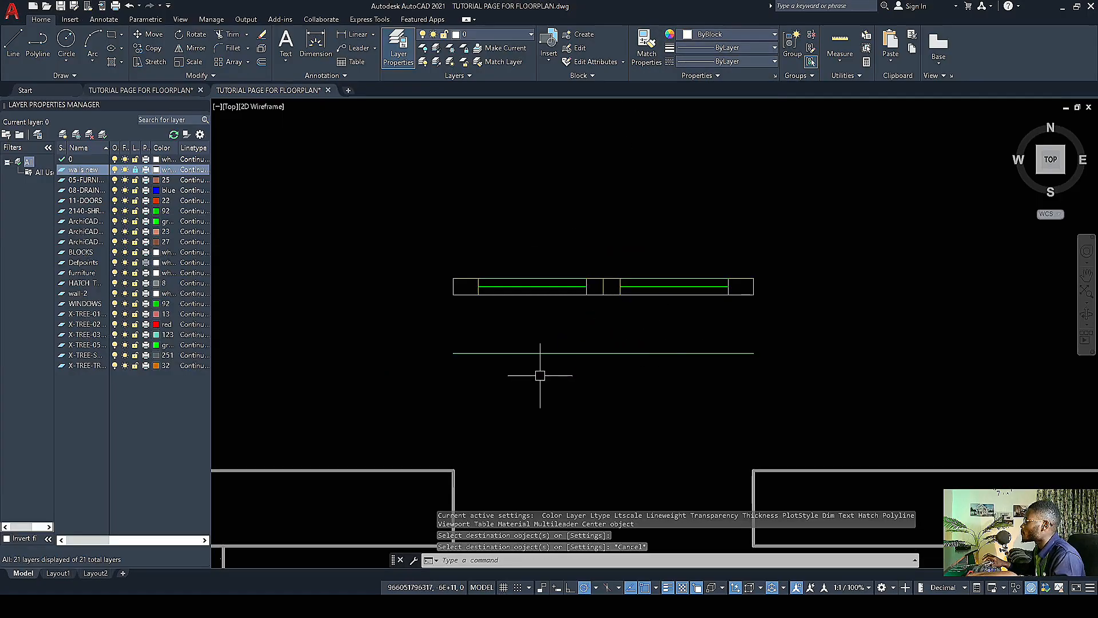
scroll(550, 377, "up", 2)
scroll(579, 350, "down", 2)
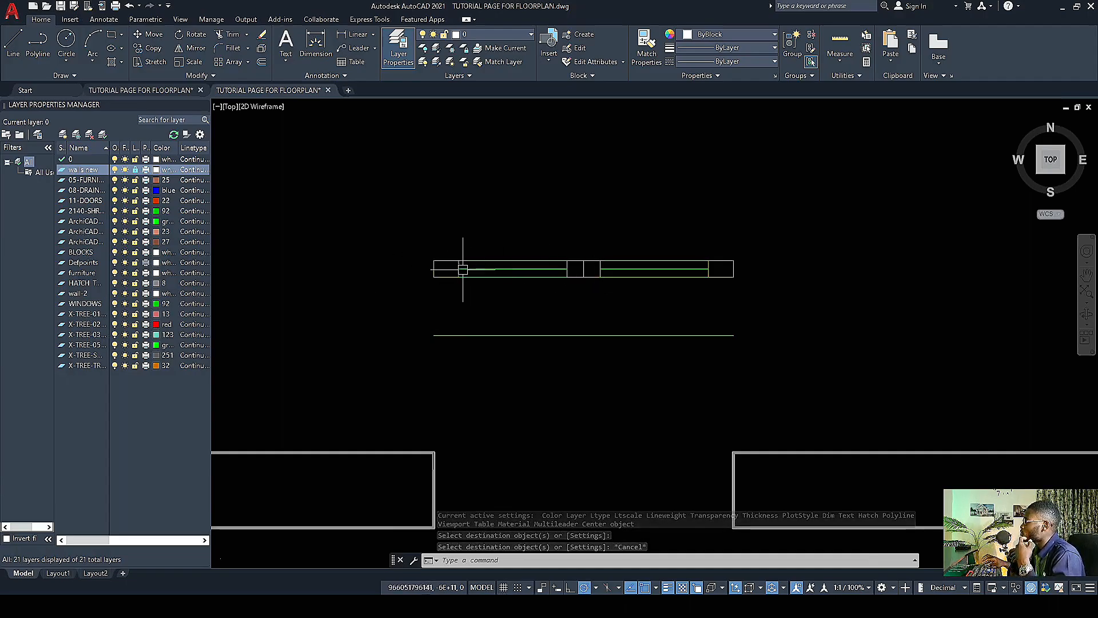
Step: Convert the window frame and the separate sill line below it into a block named 900x1000 kw
scroll(492, 274, "down", 2)
left_click(686, 342)
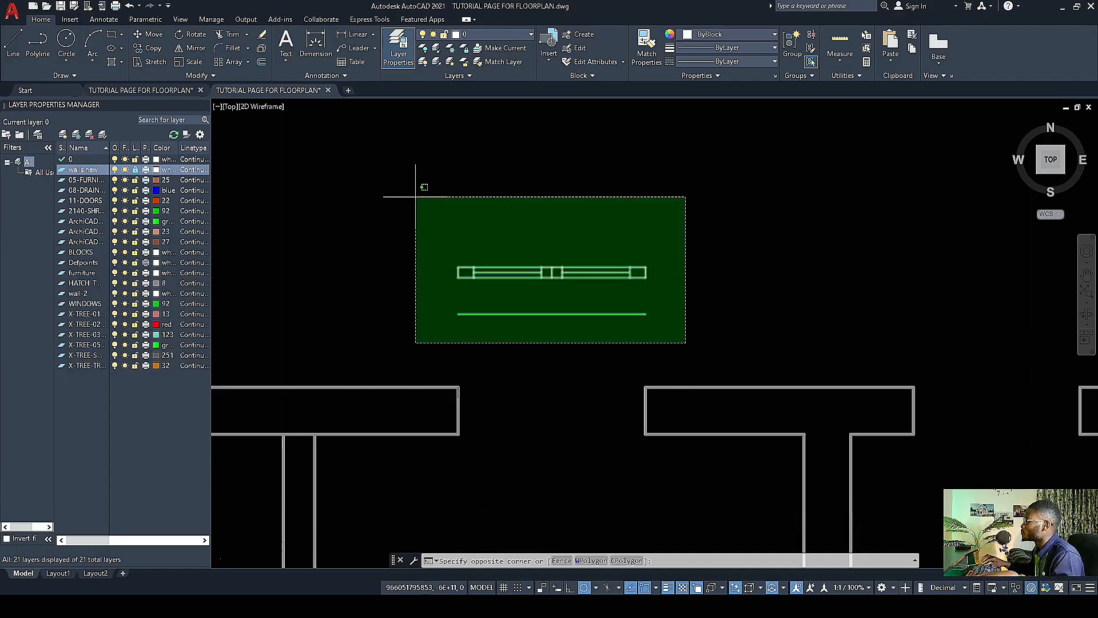
left_click(416, 197)
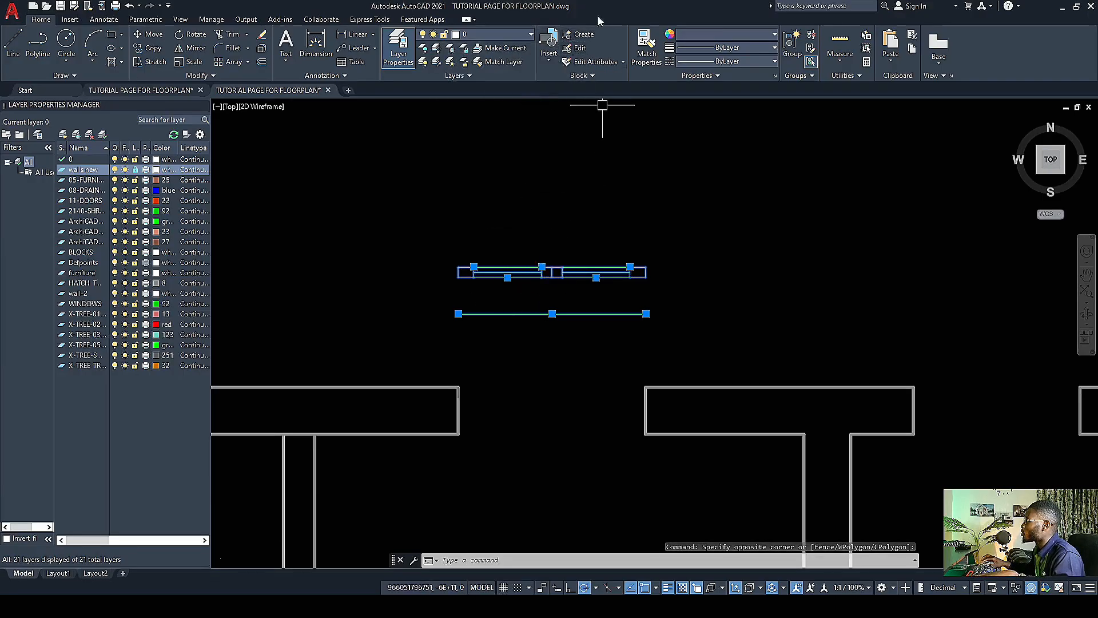
left_click(586, 33)
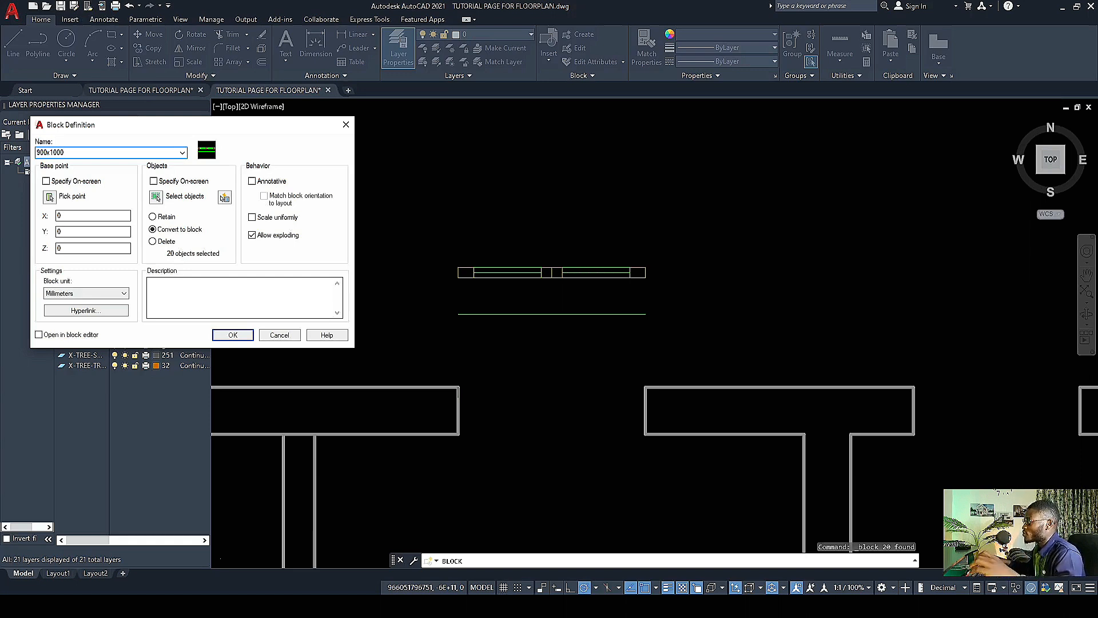
left_click(233, 336)
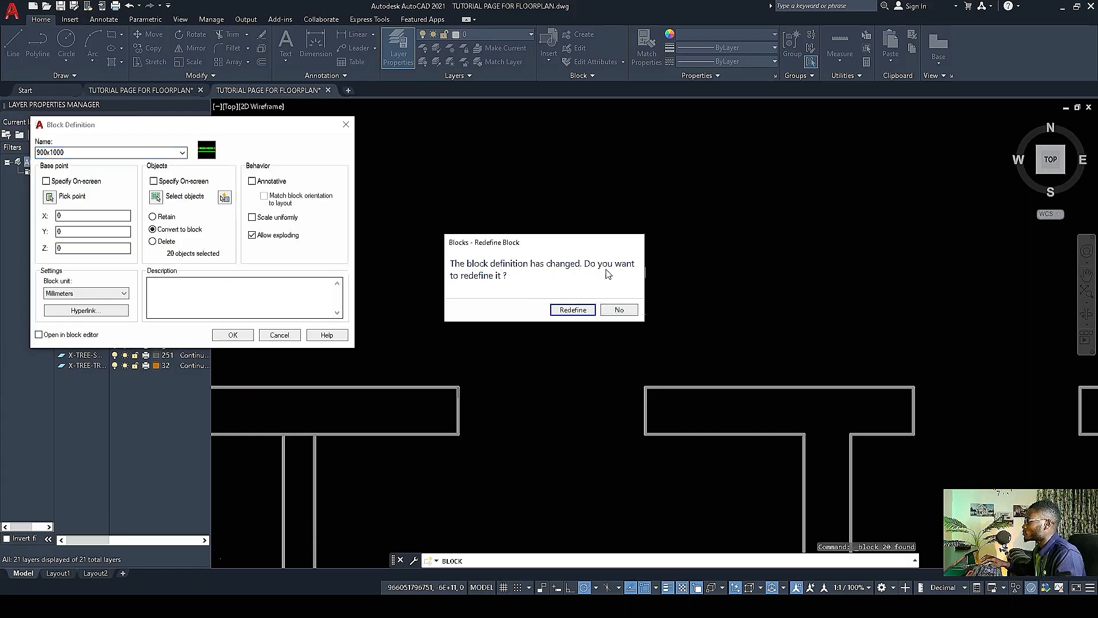
left_click(619, 310)
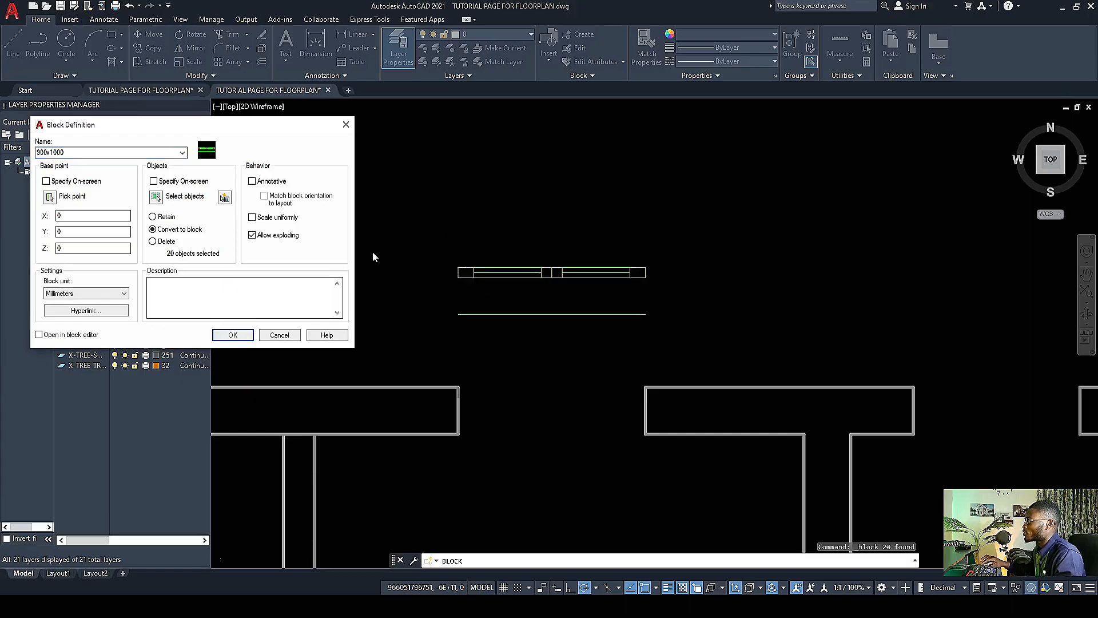
double_click(96, 153)
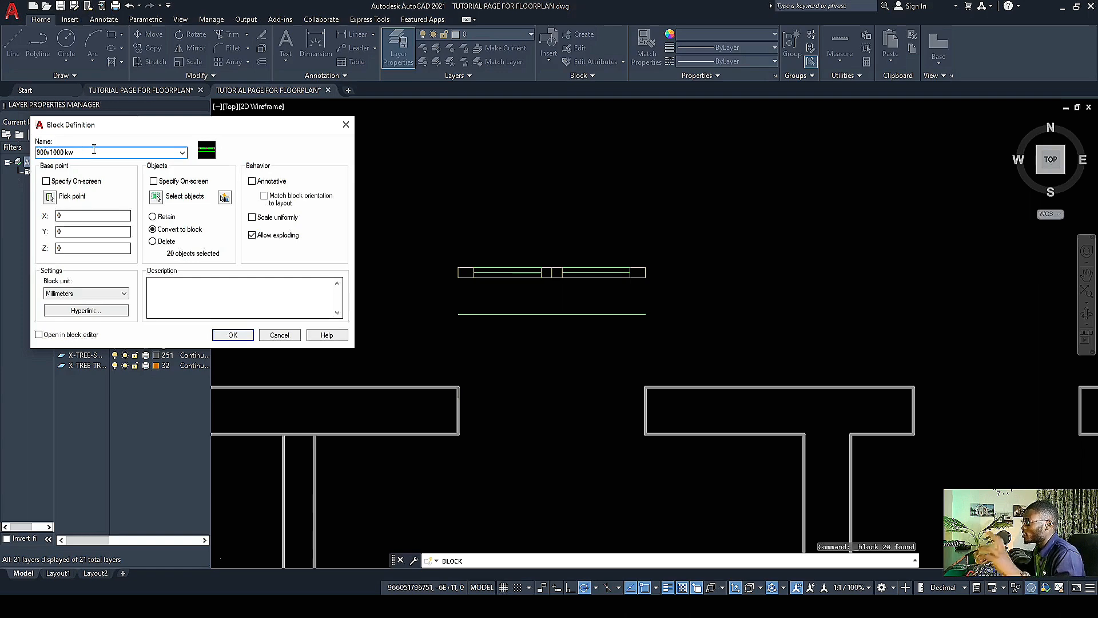
left_click(232, 335)
Step: Move the window block by the sill line's left endpoint to the inner left corner of the wall opening below it
scroll(517, 271, "down", 2)
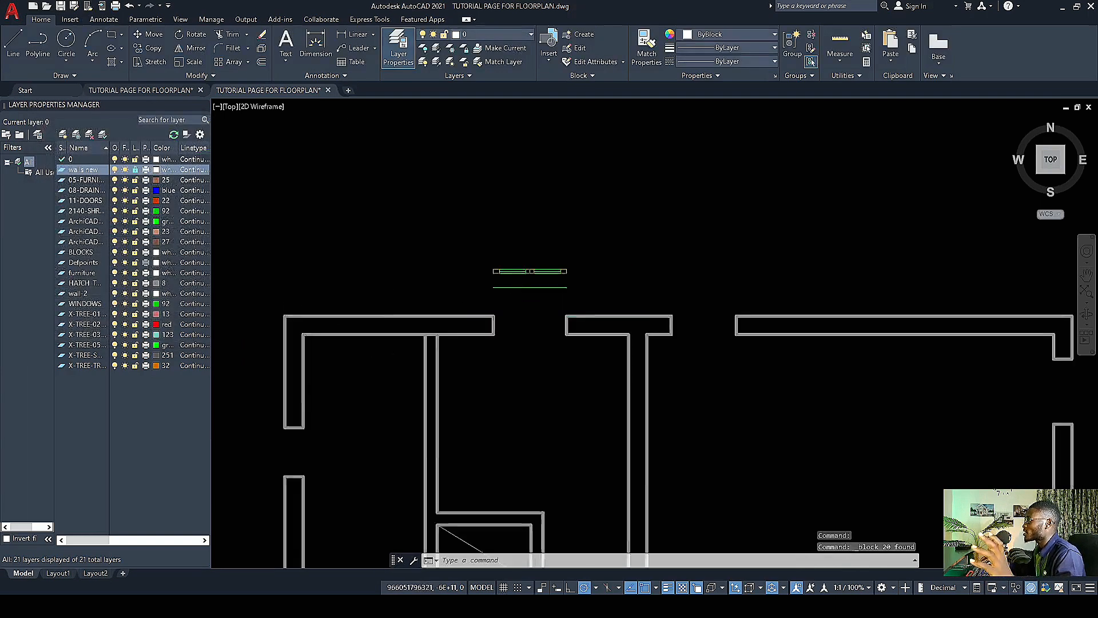
scroll(511, 280, "up", 2)
left_click(515, 265)
right_click(437, 190)
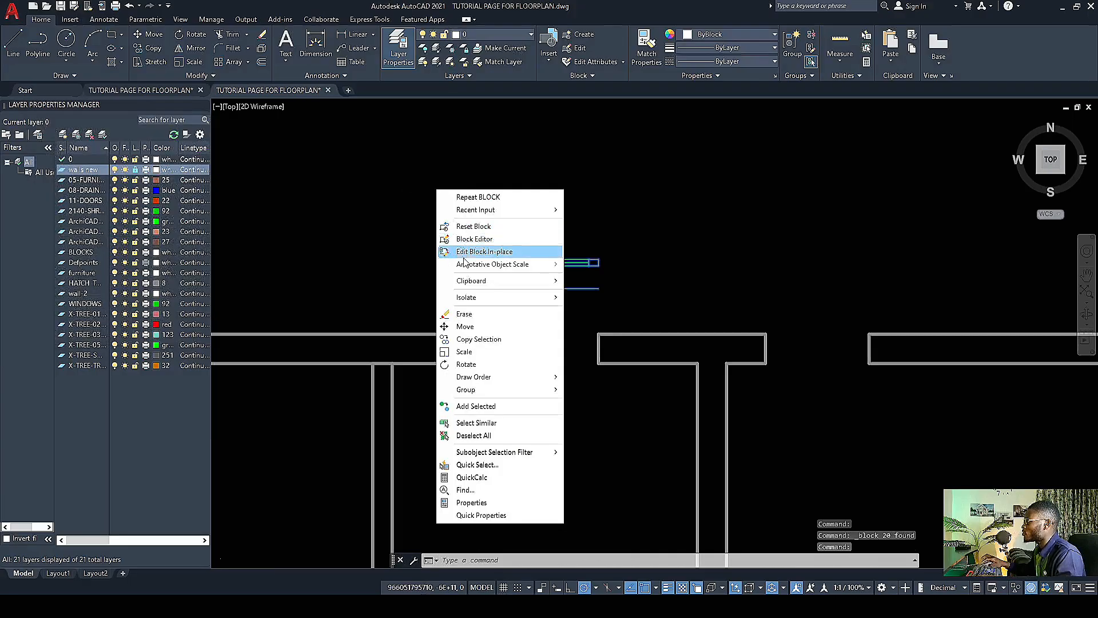
left_click(475, 330)
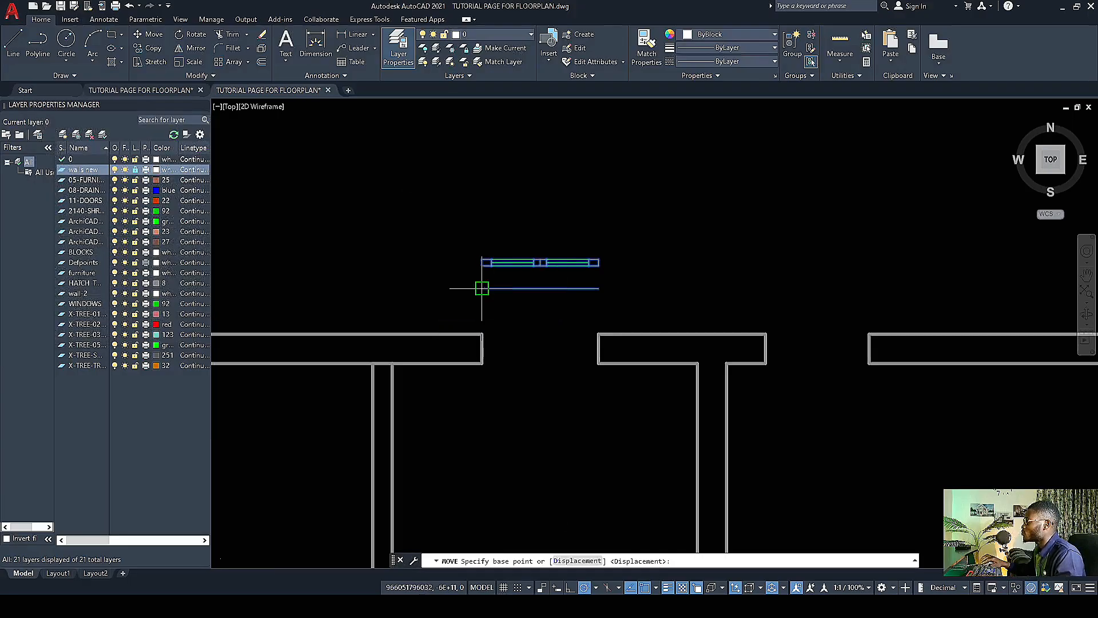
left_click(482, 289)
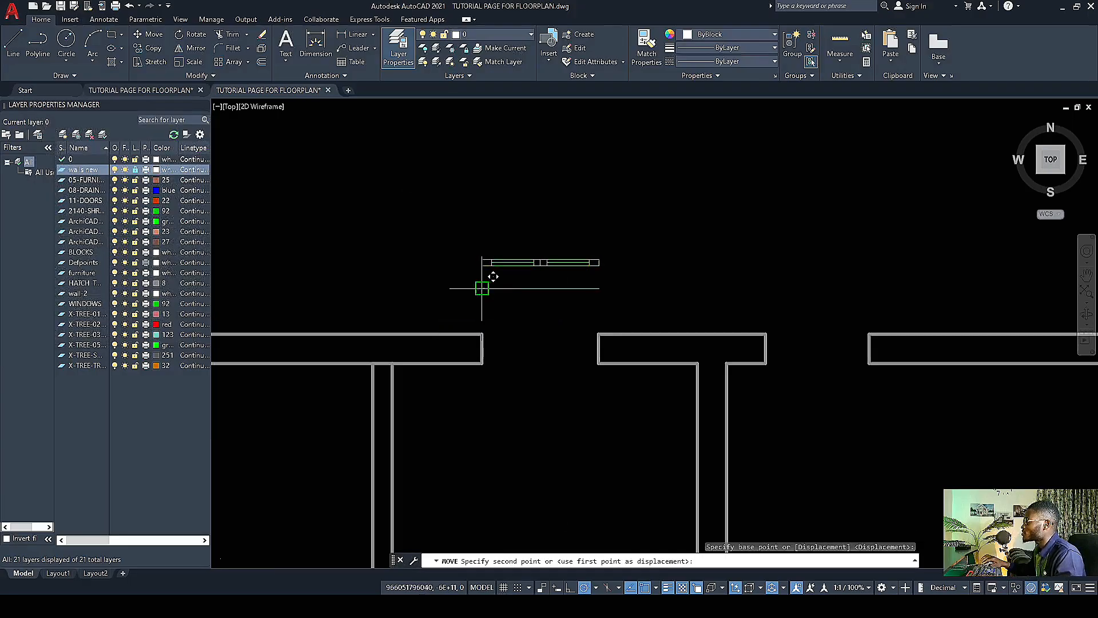
left_click(482, 362)
Step: Examine the placed window and compare the new plan's remaining openings with the windows in the dimensioned reference plan
scroll(459, 351, "down", 3)
scroll(427, 336, "up", 3)
scroll(473, 306, "down", 2)
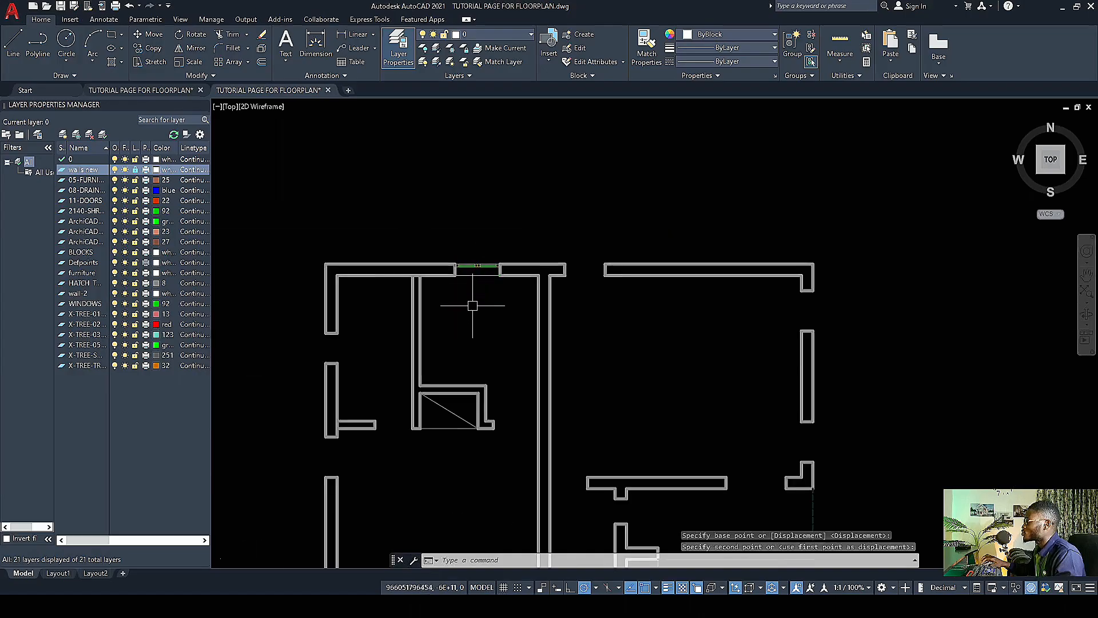
scroll(480, 317, "up", 3)
scroll(547, 314, "down", 3)
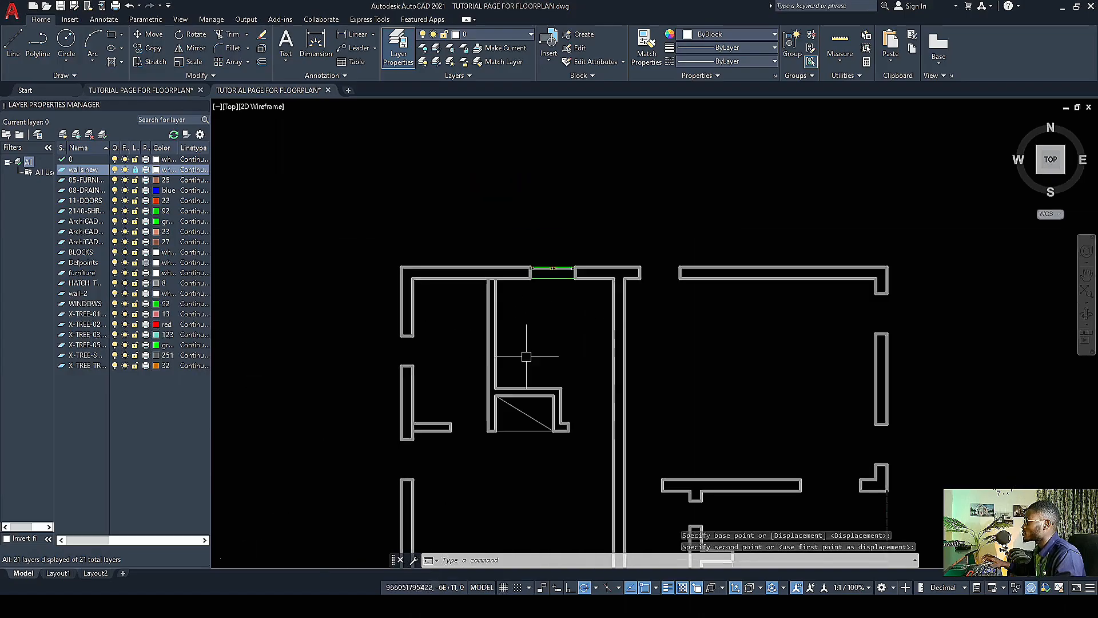
scroll(538, 337, "down", 5)
scroll(572, 312, "up", 4)
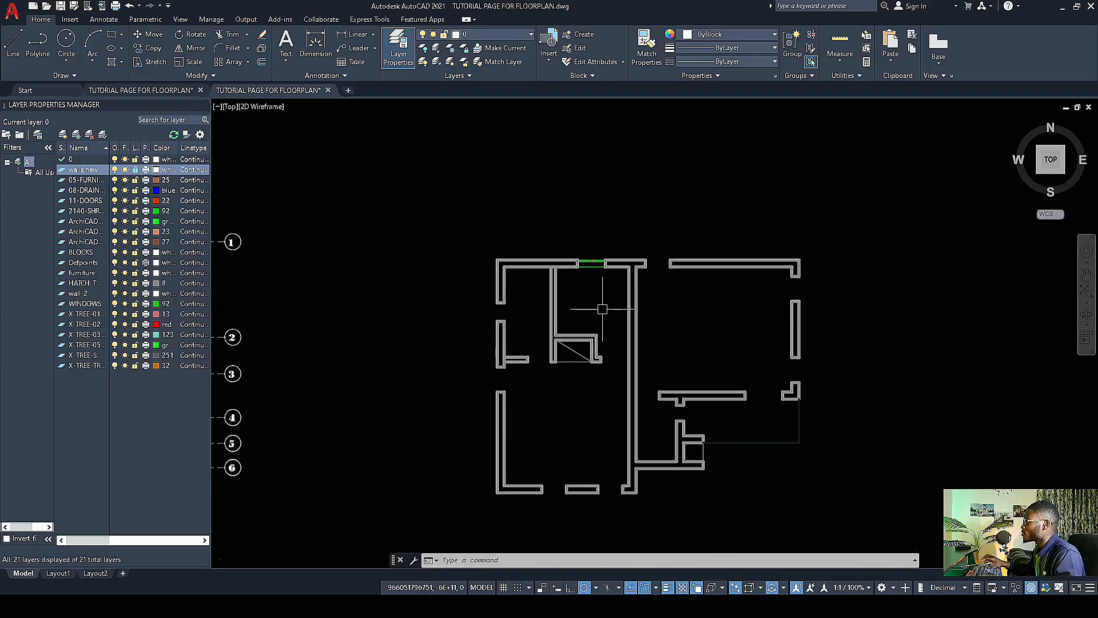
scroll(605, 308, "down", 4)
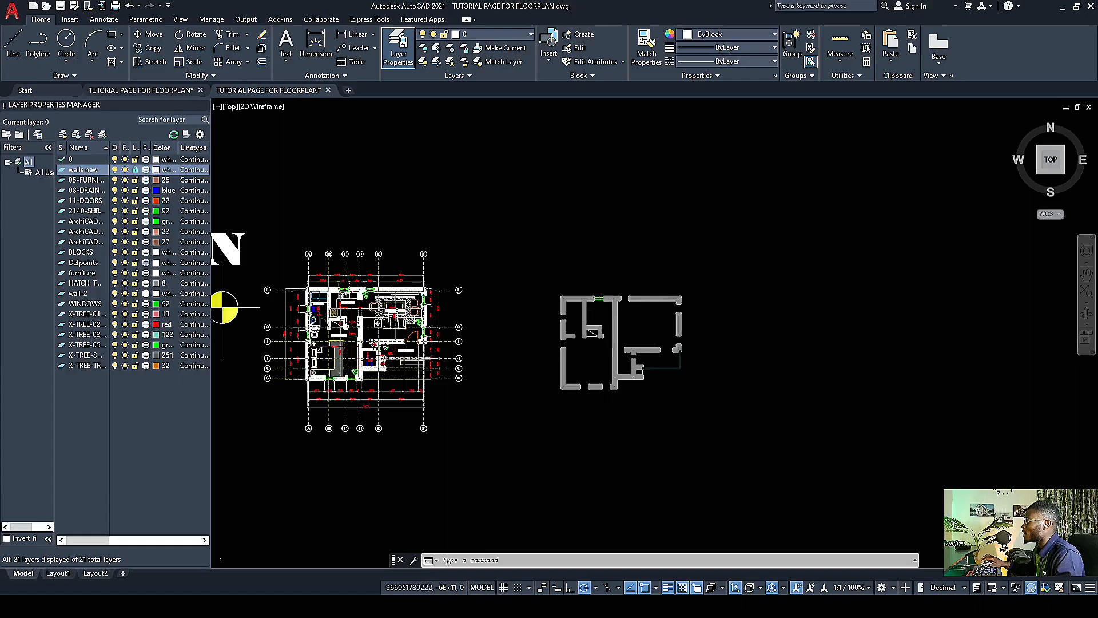
scroll(308, 320, "up", 2)
scroll(350, 299, "up", 3)
scroll(354, 297, "down", 2)
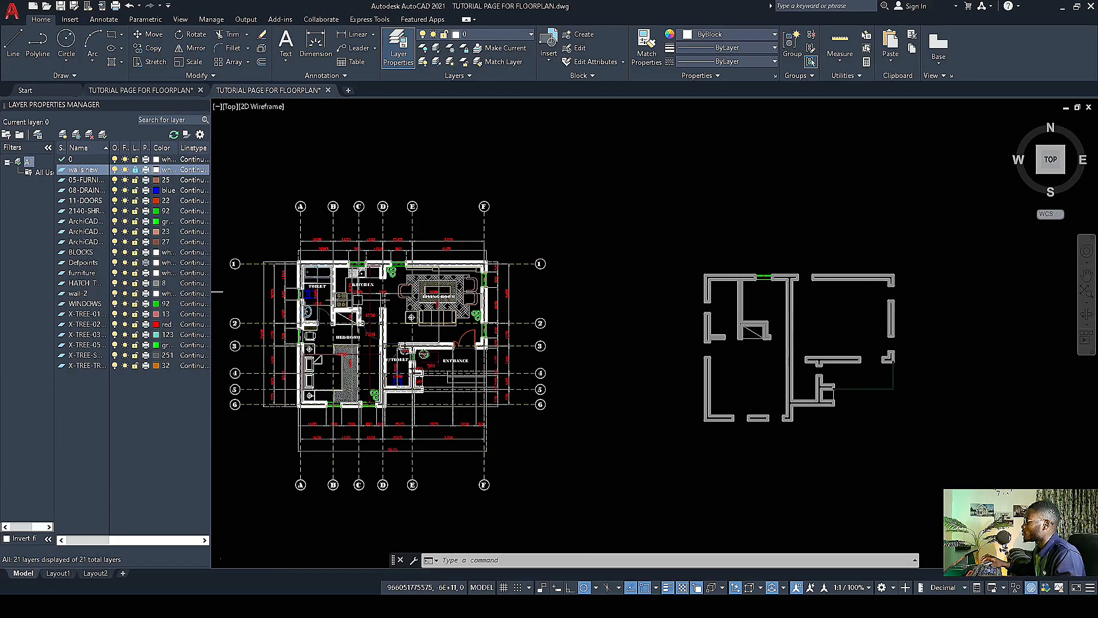
scroll(360, 300, "up", 3)
scroll(334, 299, "down", 4)
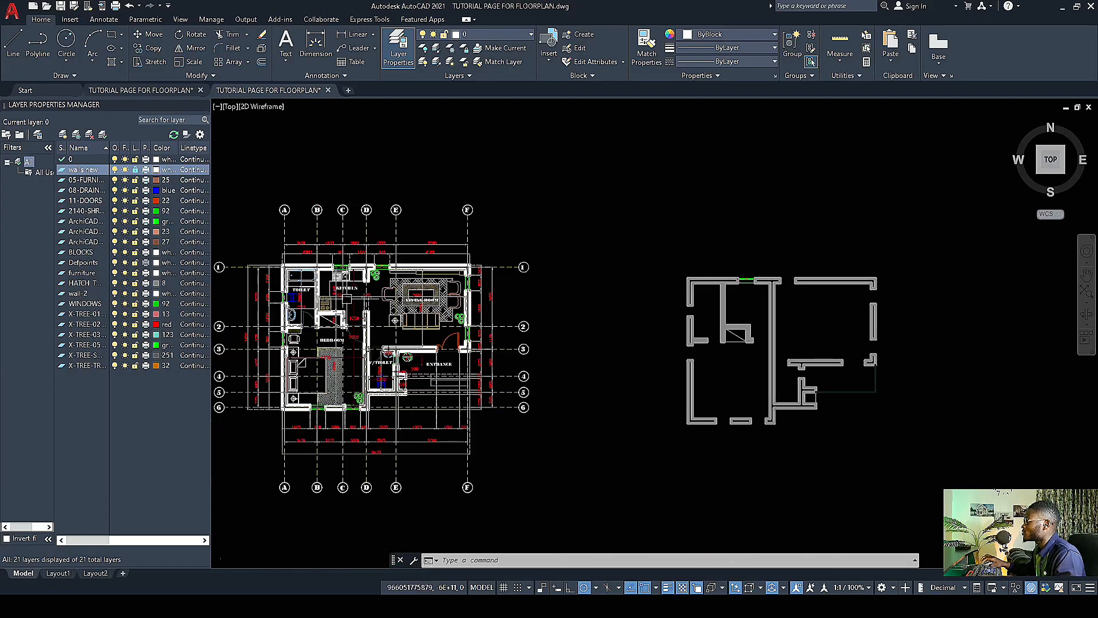
scroll(335, 266, "up", 3)
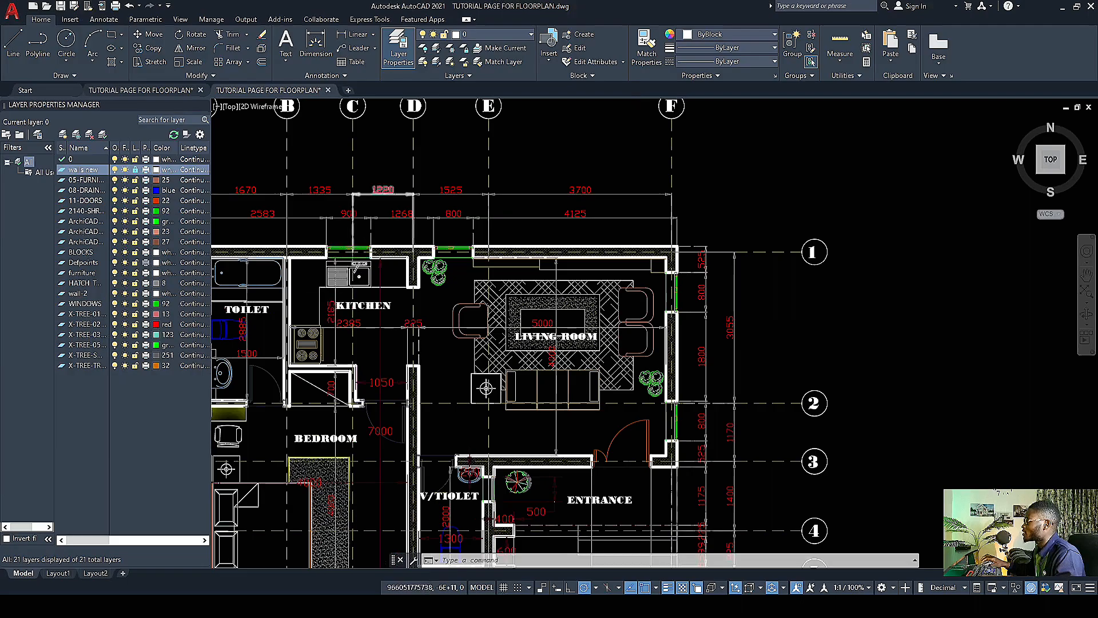
scroll(320, 255, "up", 3)
scroll(310, 248, "down", 5)
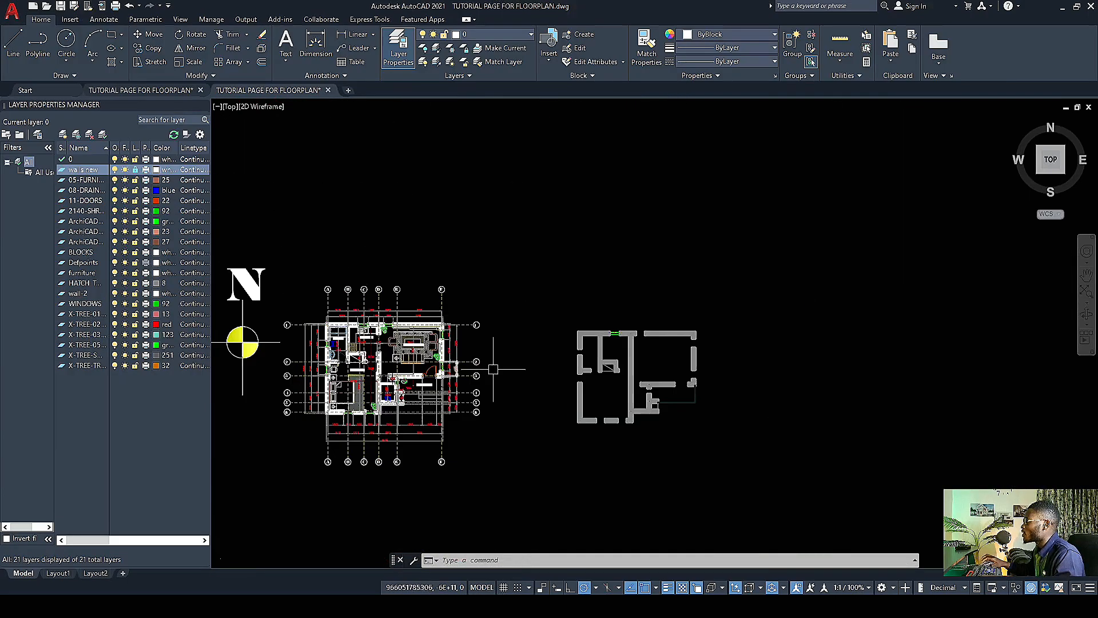
scroll(525, 351, "up", 3)
scroll(606, 320, "down", 4)
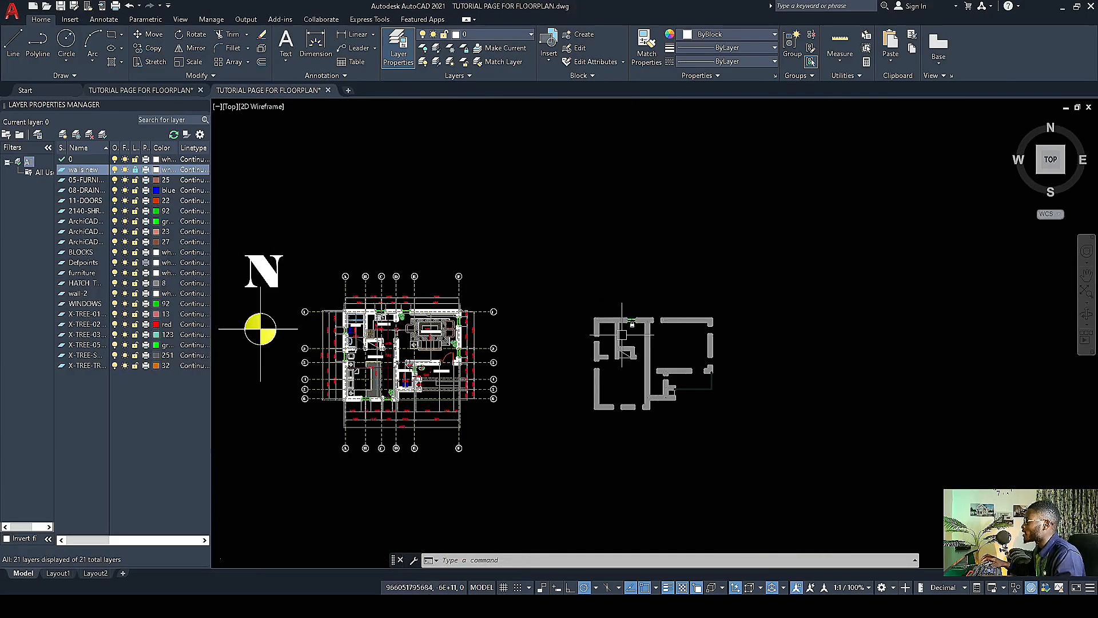
scroll(714, 303, "up", 4)
scroll(724, 292, "up", 4)
scroll(642, 302, "down", 4)
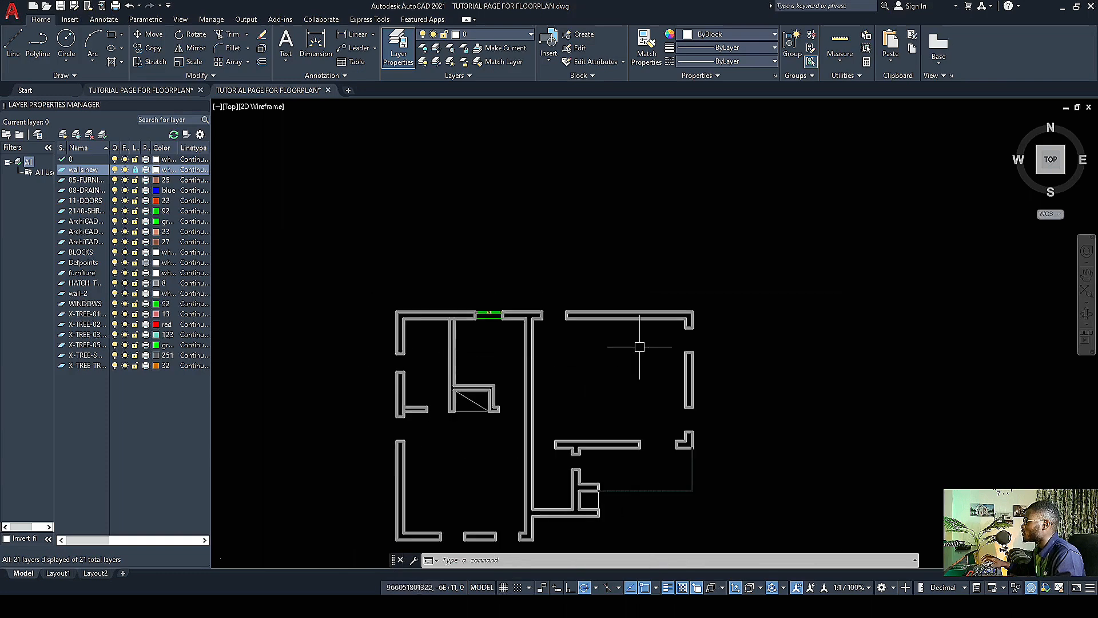
scroll(611, 316, "down", 4)
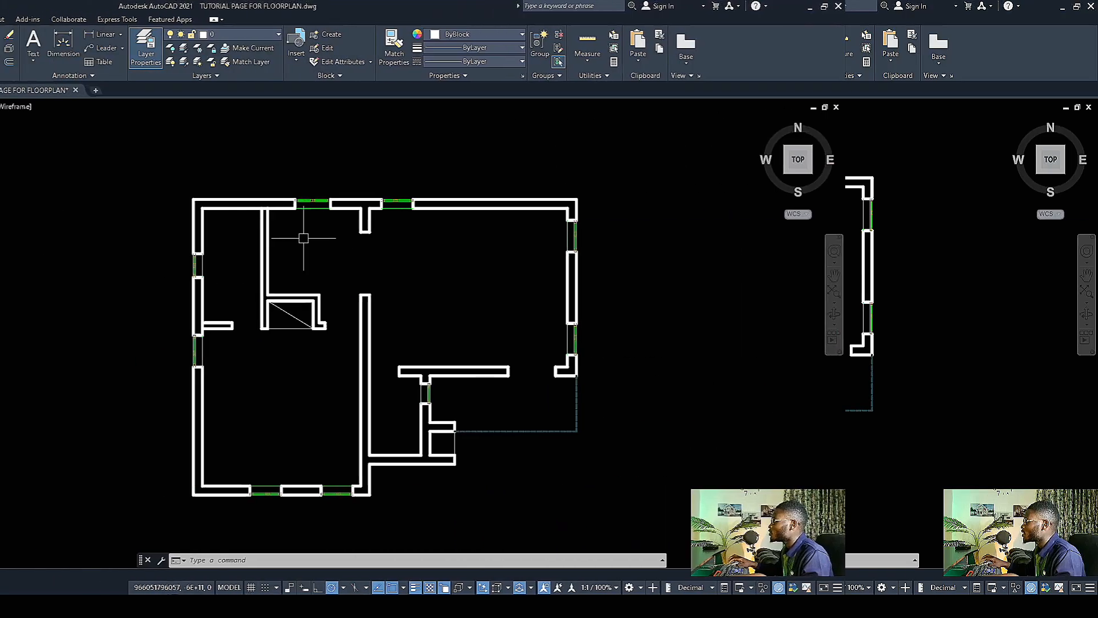
Step: Select both west wall windows, the living room's north window and both east wall windows in the new plan
scroll(563, 205, "up", 2)
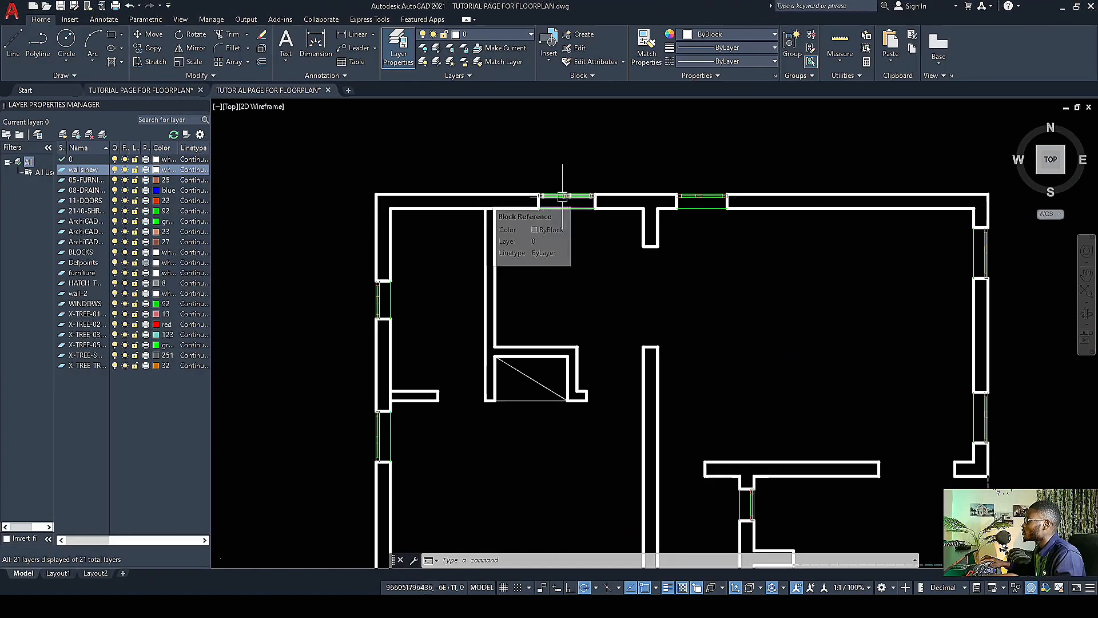
scroll(561, 192, "down", 2)
scroll(474, 267, "up", 2)
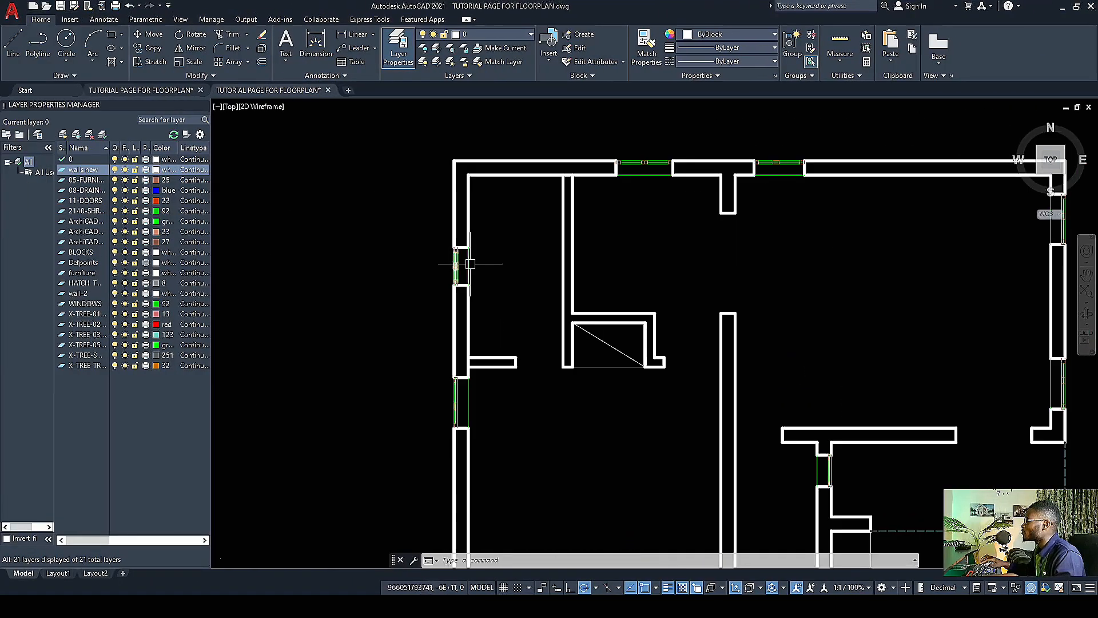
left_click(459, 266)
left_click(456, 399)
scroll(461, 395, "down", 4)
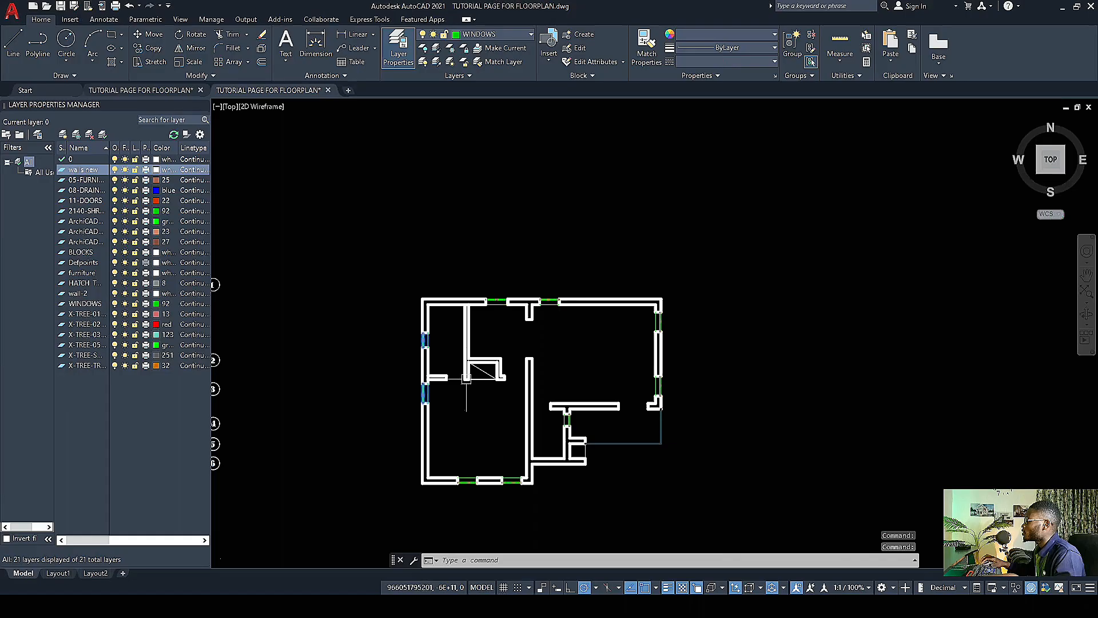
left_click(549, 300)
left_click(658, 325)
scroll(661, 384, "up", 4)
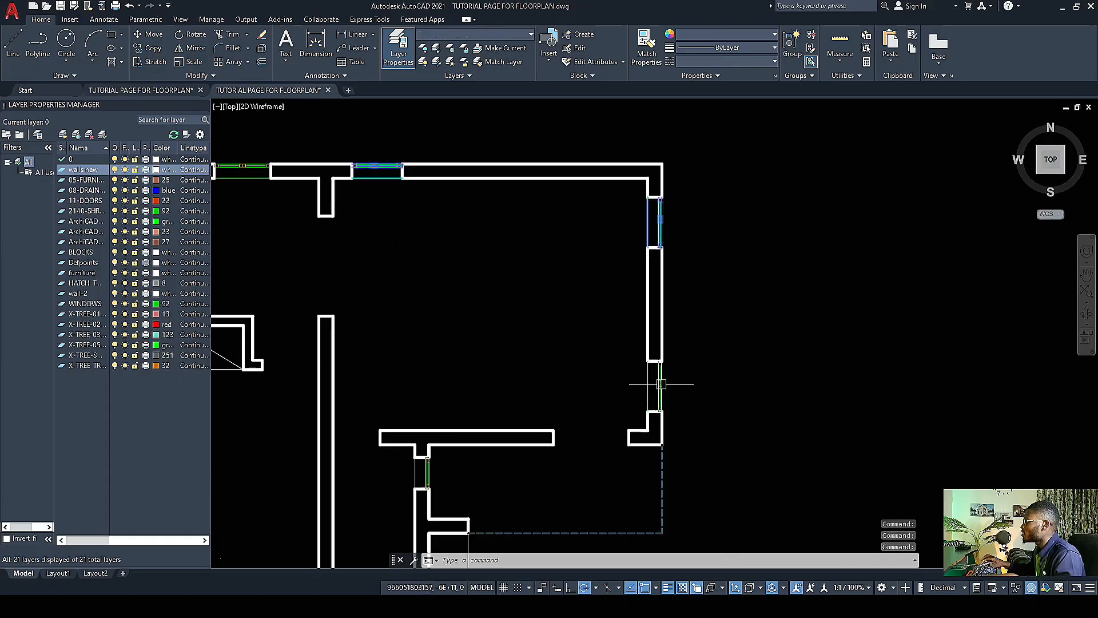
left_click(661, 384)
Step: Add the small interior toilet window and both south wall windows to the selection, and assign all selected windows to layer 0
scroll(662, 384, "down", 4)
scroll(581, 404, "up", 2)
scroll(581, 403, "down", 4)
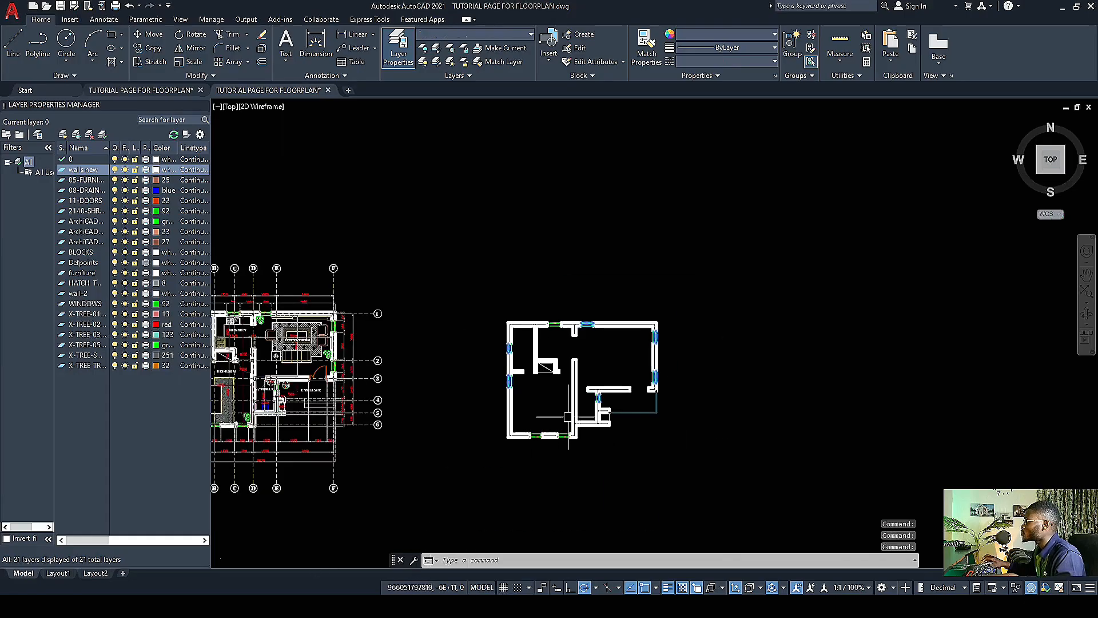
scroll(564, 441, "up", 4)
left_click(568, 456)
left_click(503, 459)
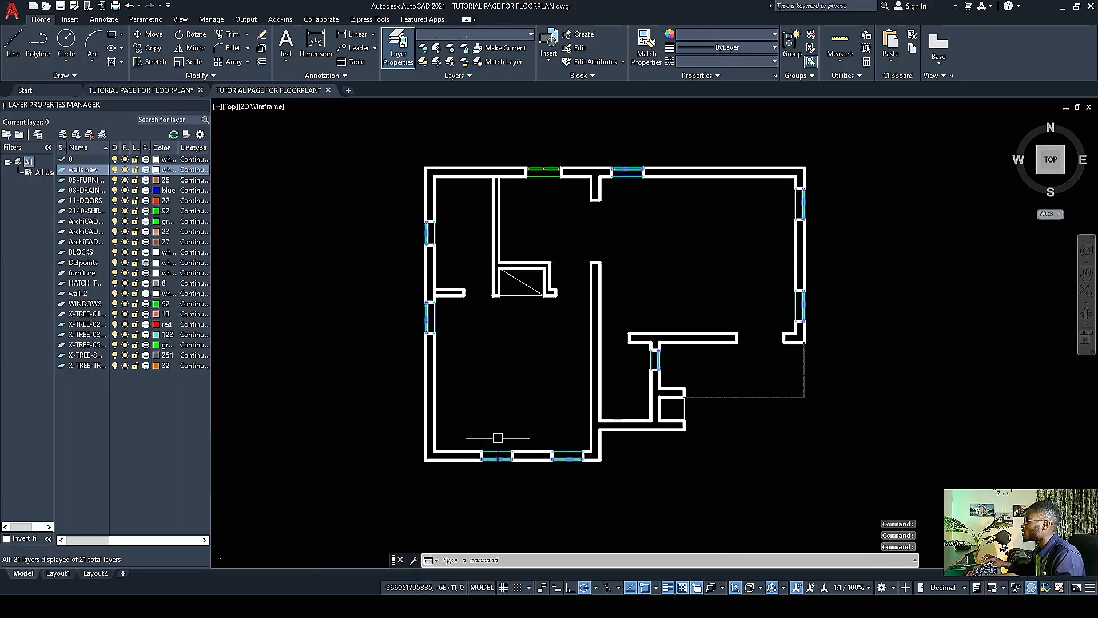
left_click(530, 37)
left_click(465, 48)
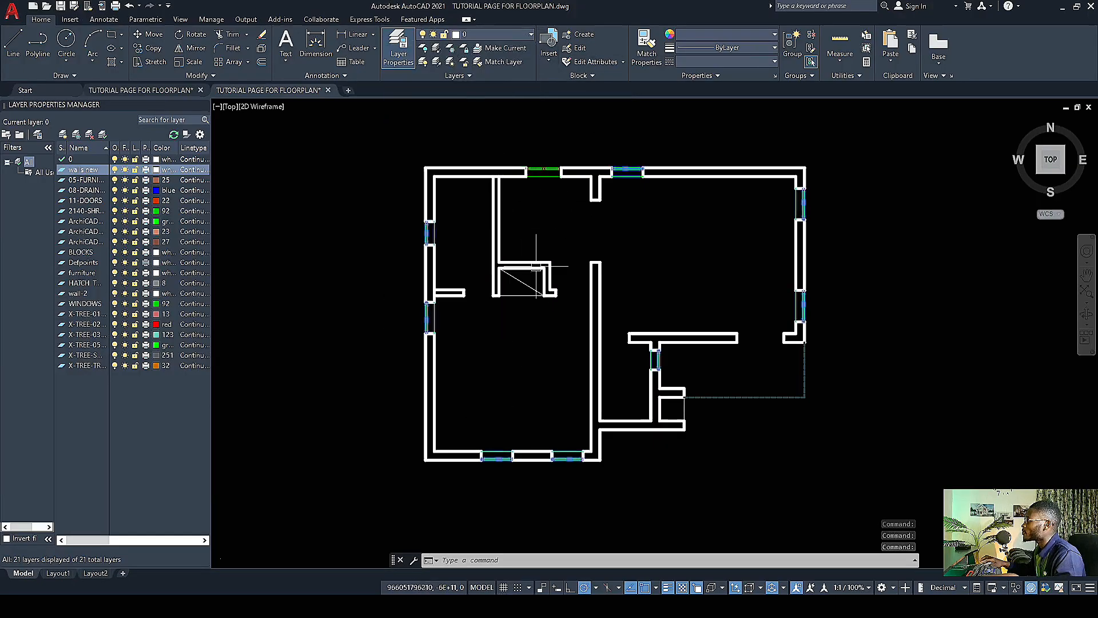
key("Escape")
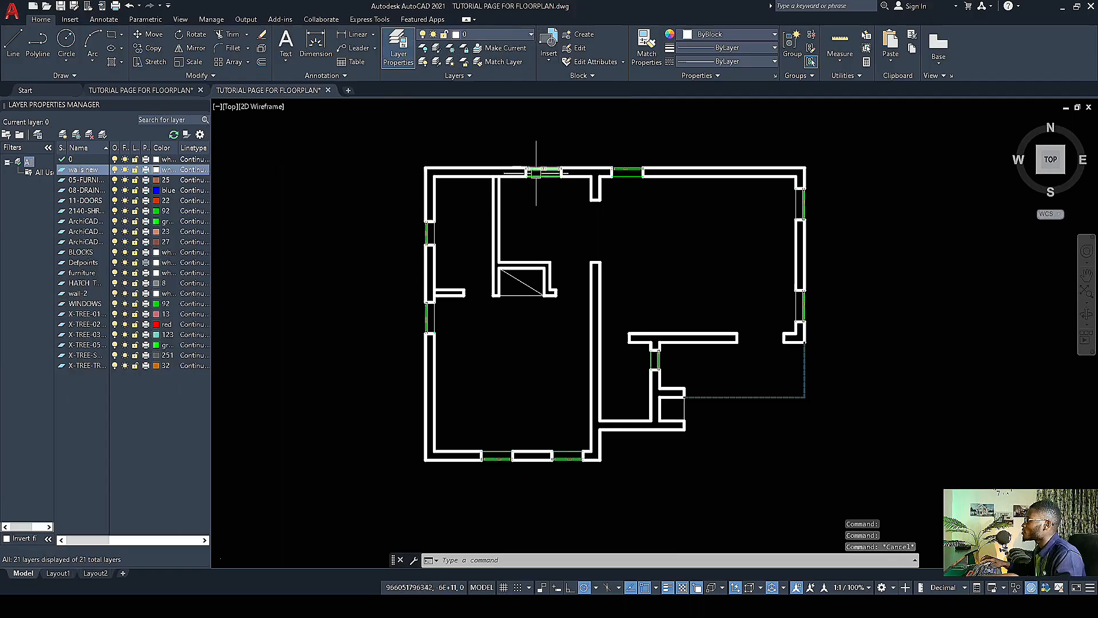
Step: Create a new layer named windows new
scroll(487, 212, "down", 1)
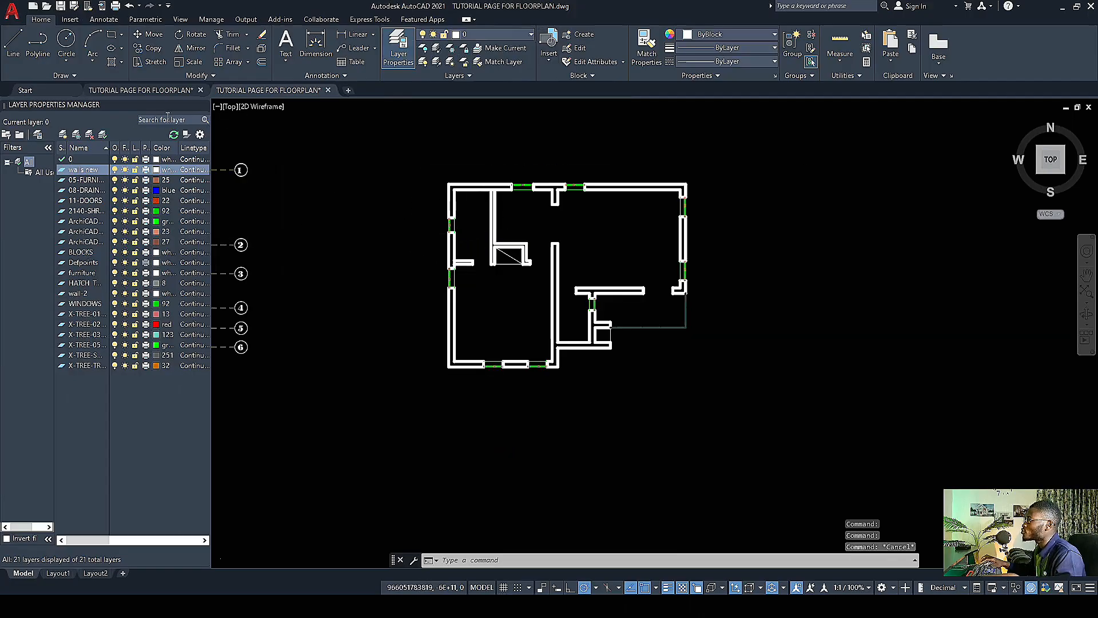
left_click(64, 135)
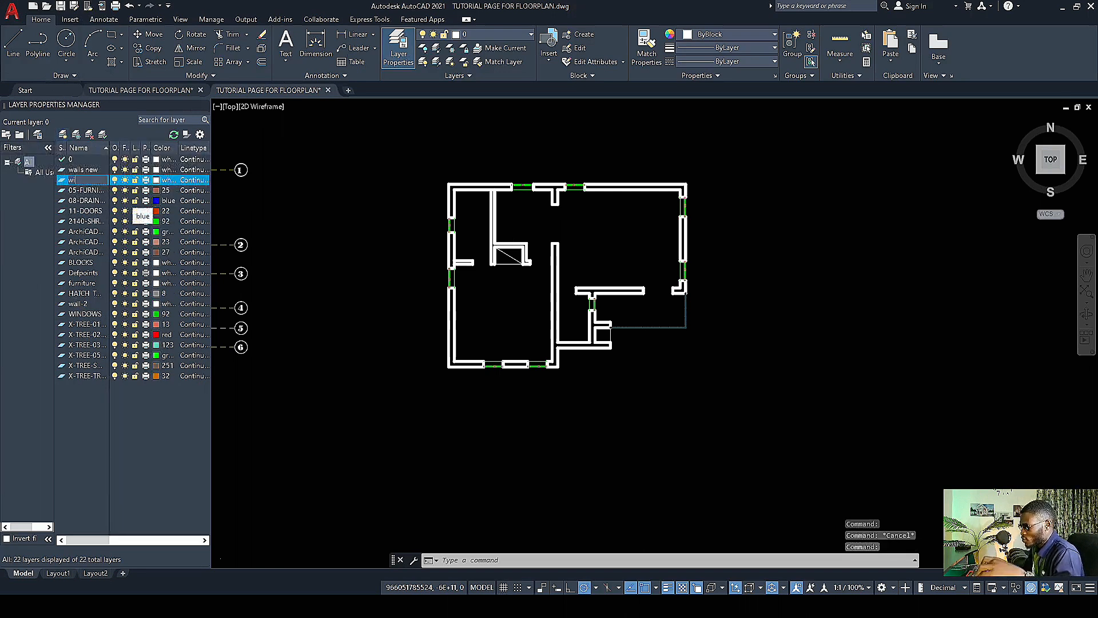
type("windows new")
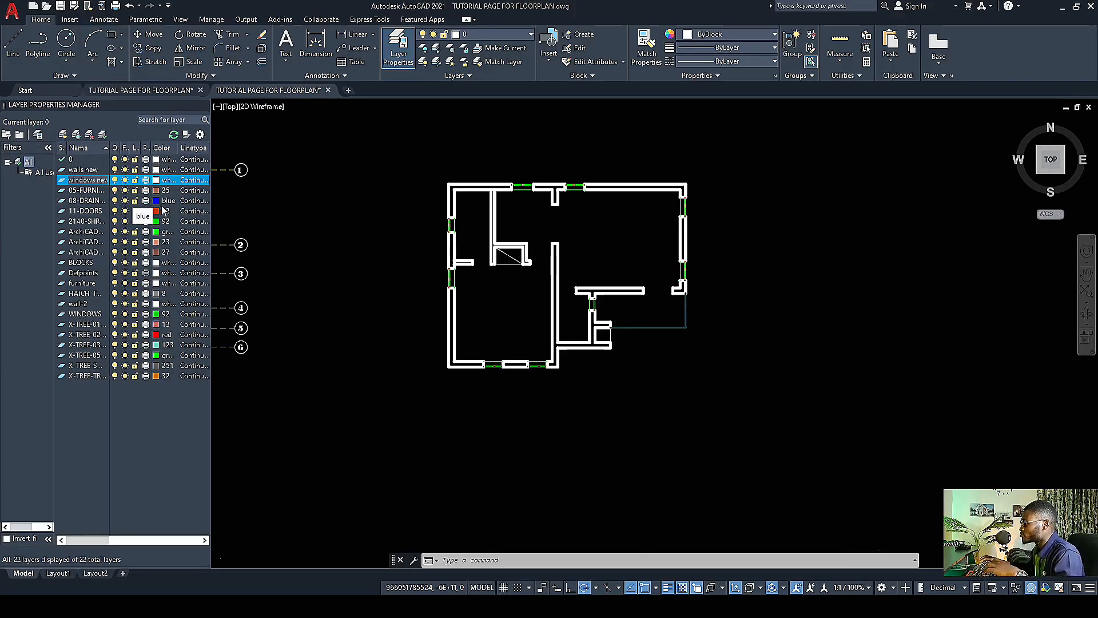
key("Return")
key("Escape")
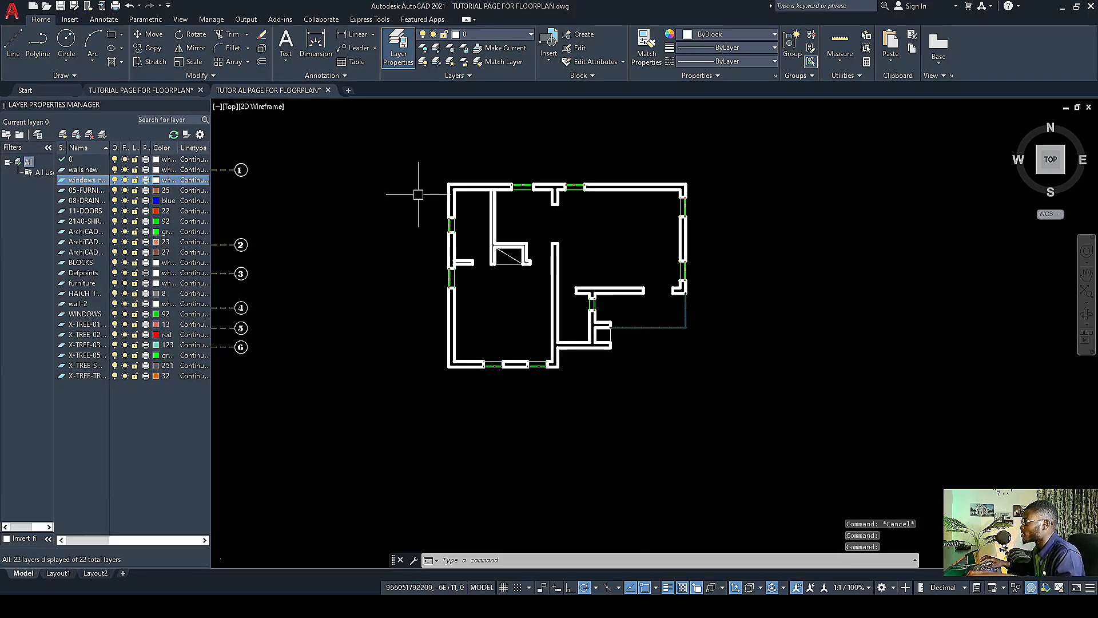
Step: Select both north wall windows, both east wall windows, the small interior toilet window and both south wall windows in the new plan
scroll(525, 179, "up", 5)
left_click(522, 183)
left_click(672, 178)
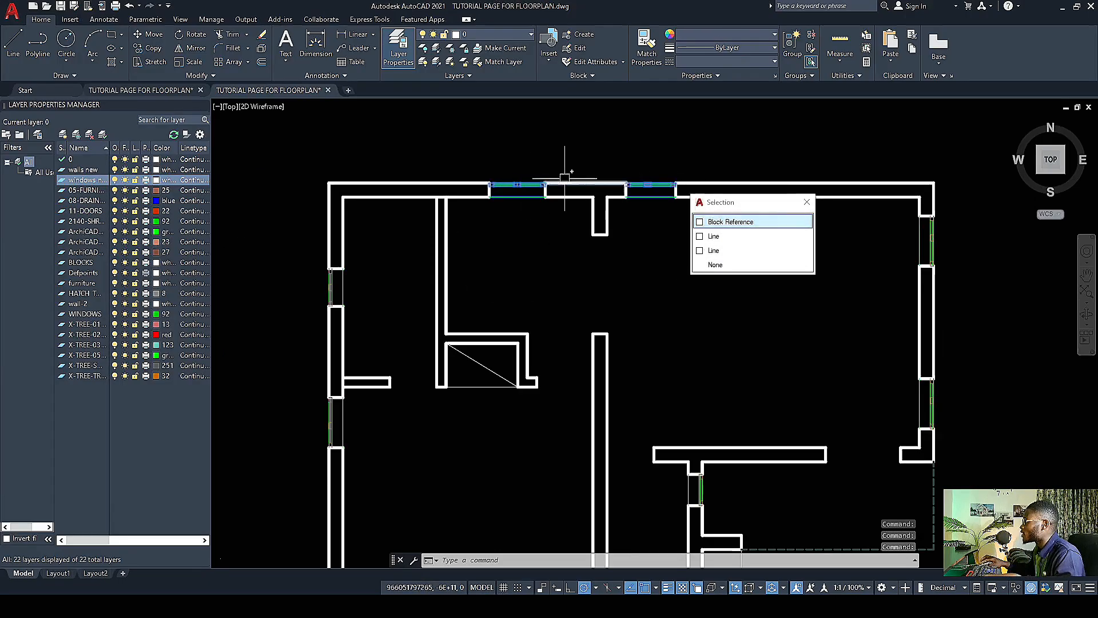
scroll(566, 177, "down", 2)
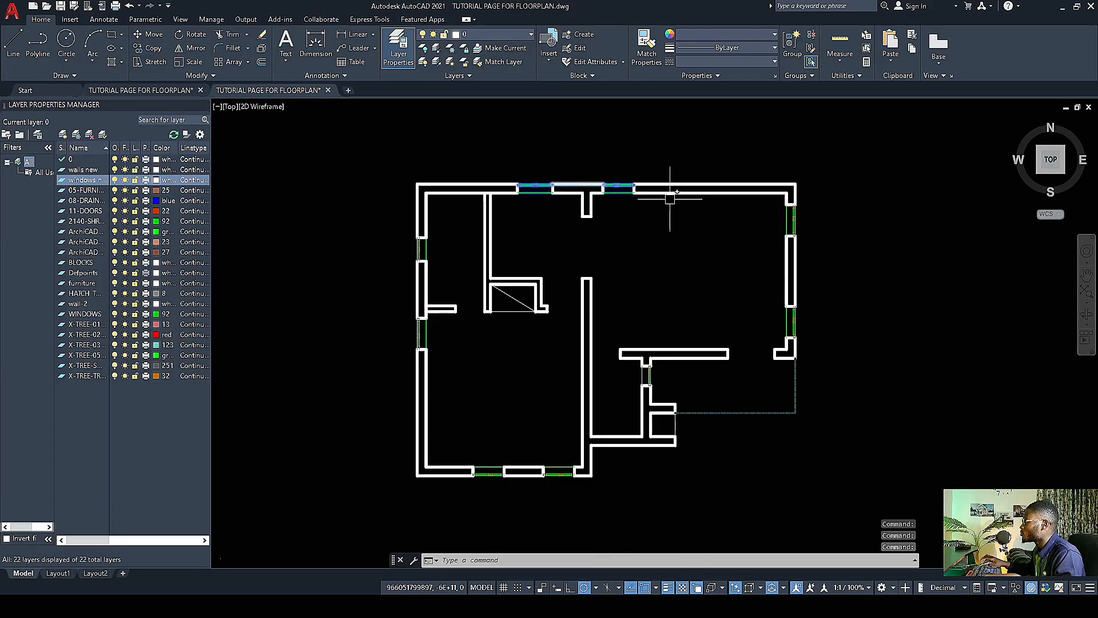
left_click(794, 321)
scroll(665, 367, "up", 4)
left_click(640, 371)
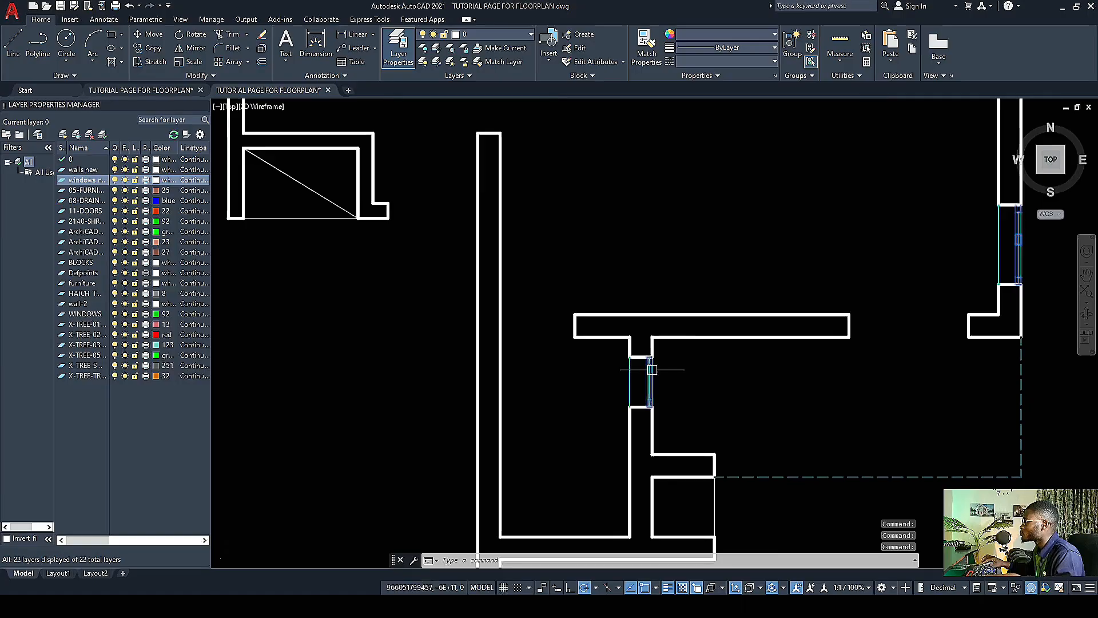
scroll(641, 371, "down", 6)
scroll(597, 423, "up", 4)
left_click(596, 424)
left_click(489, 435)
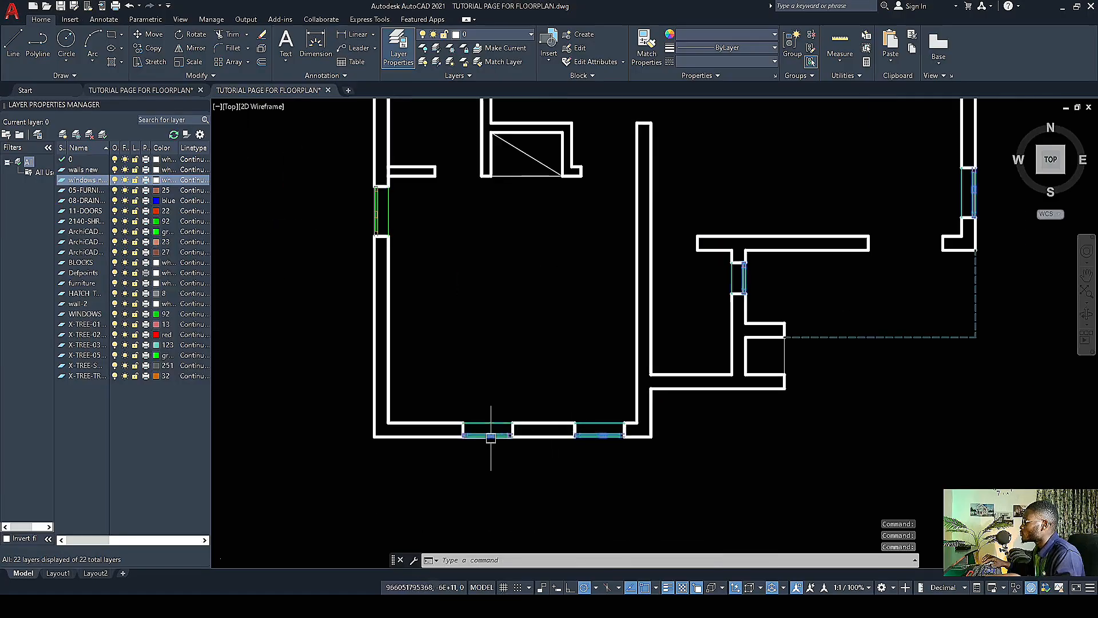
Step: Add both west wall windows to the selection and assign all selected windows to the windows new layer
scroll(474, 385, "down", 4)
scroll(450, 351, "up", 5)
left_click(461, 327)
scroll(458, 320, "down", 4)
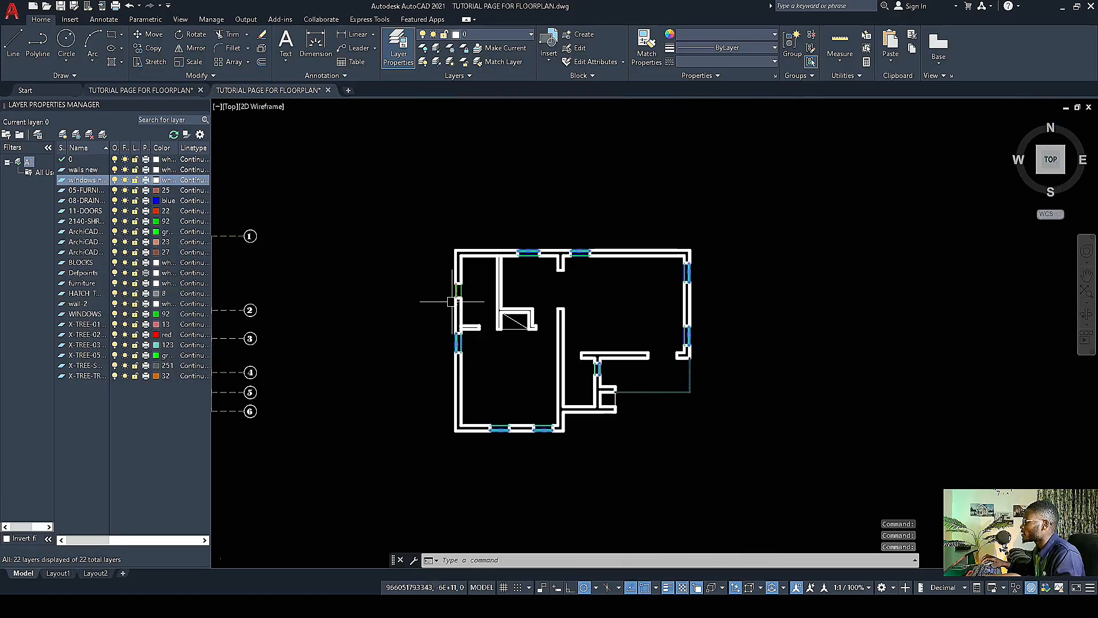
scroll(461, 287, "up", 6)
left_click(461, 279)
scroll(558, 360, "down", 6)
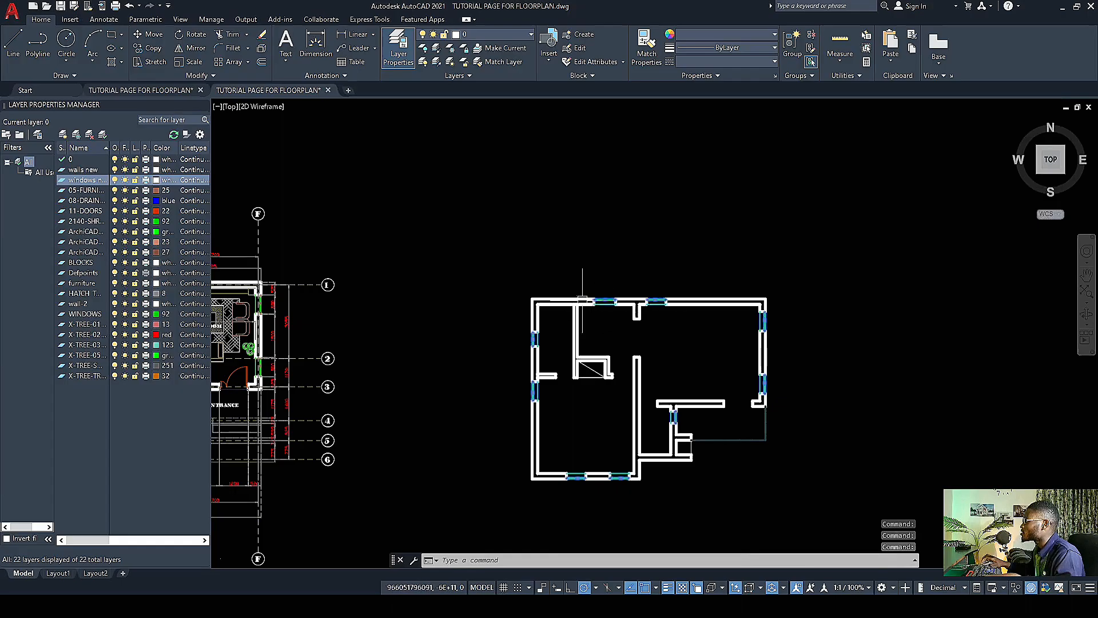
scroll(707, 420, "up", 4)
scroll(551, 298, "down", 2)
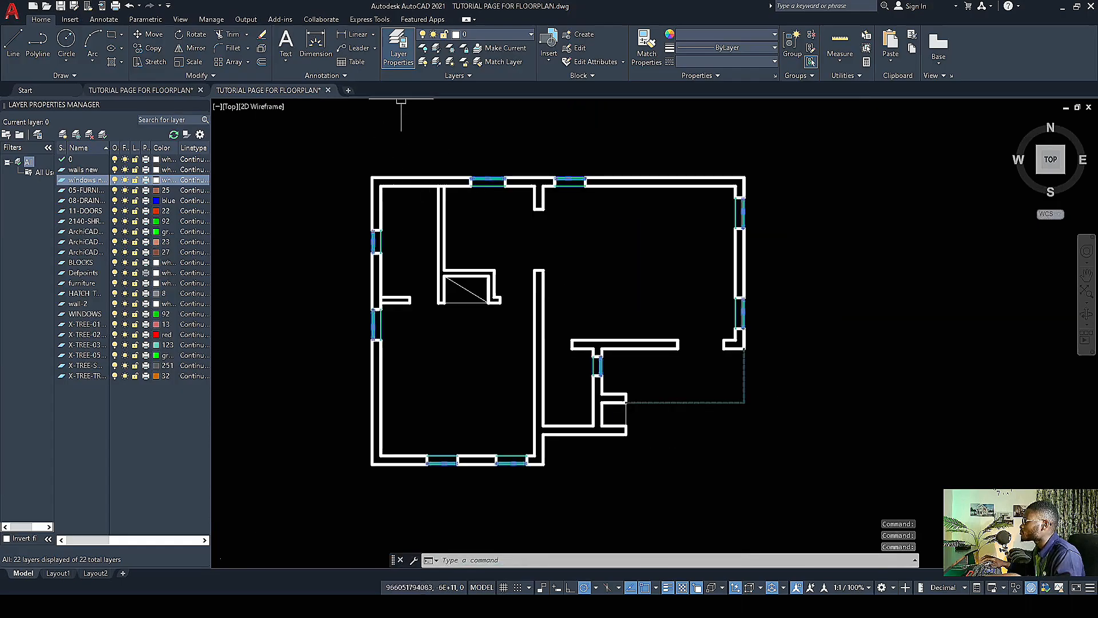
left_click(531, 35)
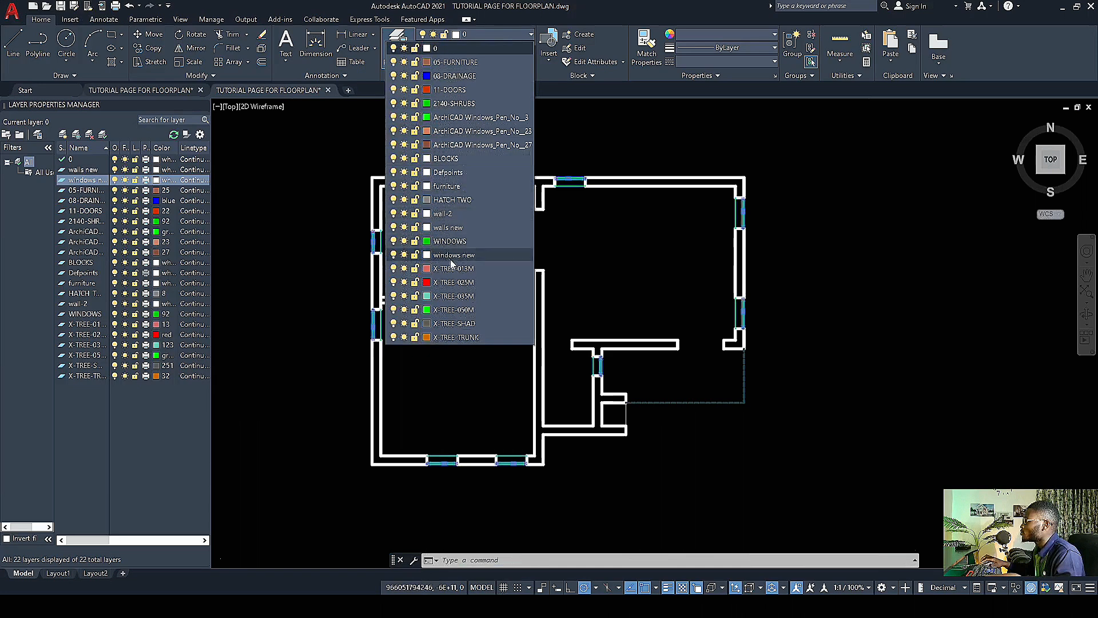
left_click(444, 255)
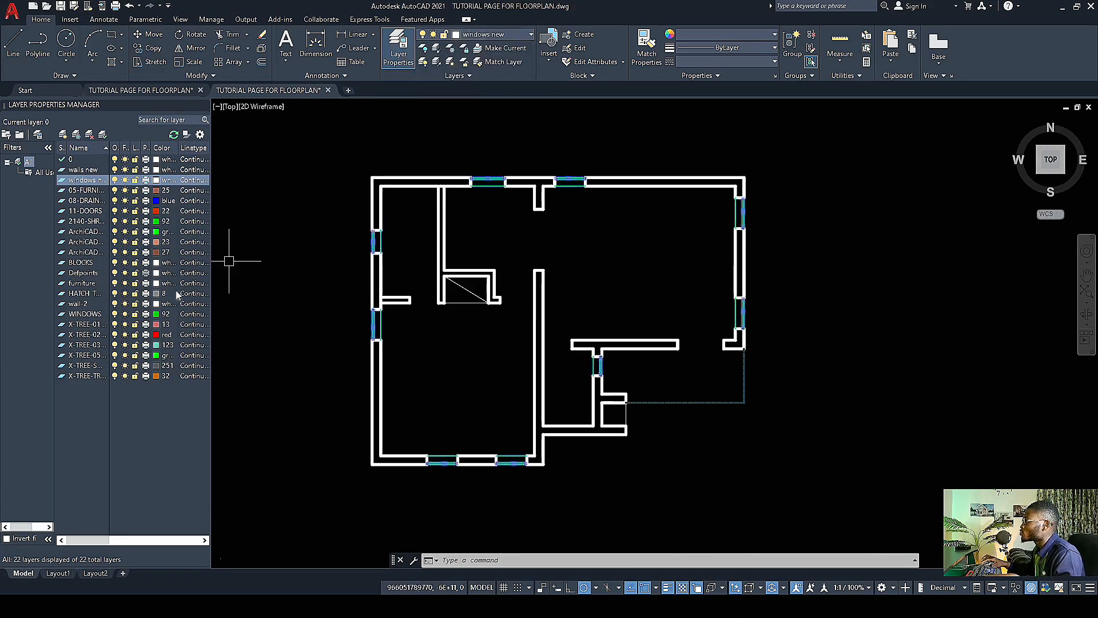
Step: Clear the selection and check which objects are on the windows new layer by hiding, freezing and thawing it
left_click(114, 181)
key("Escape")
key("Escape")
key("Escape")
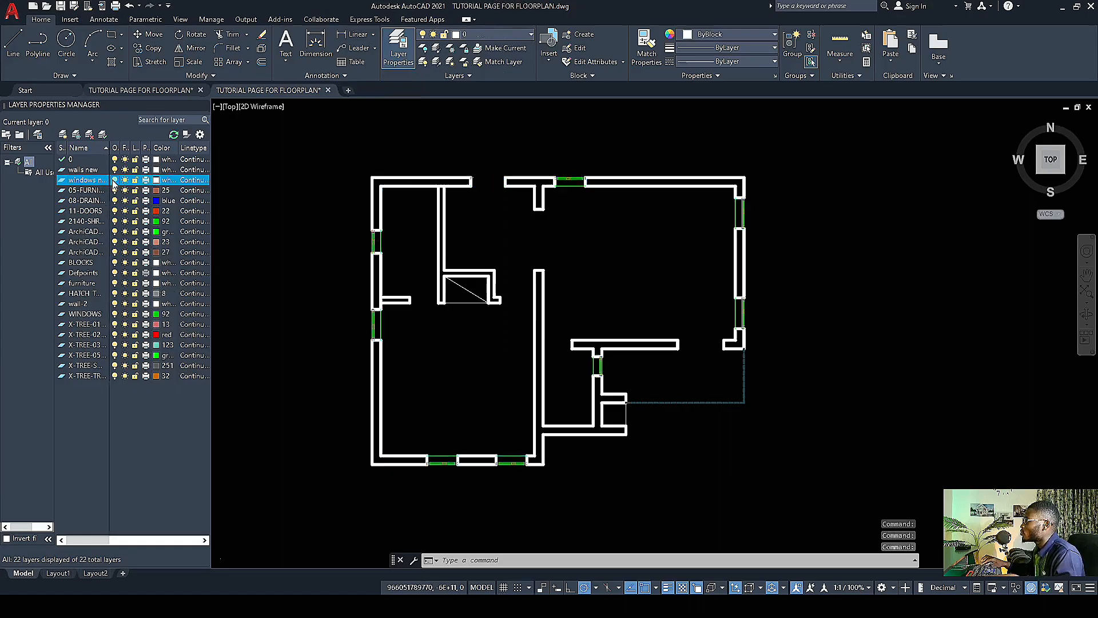
left_click(125, 180)
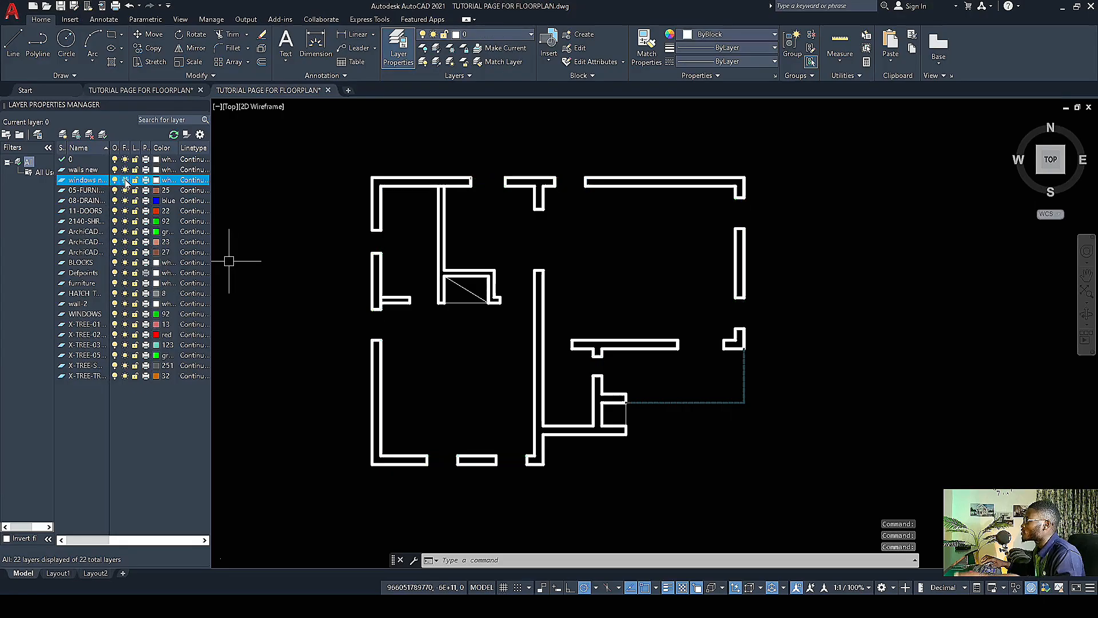
left_click(125, 181)
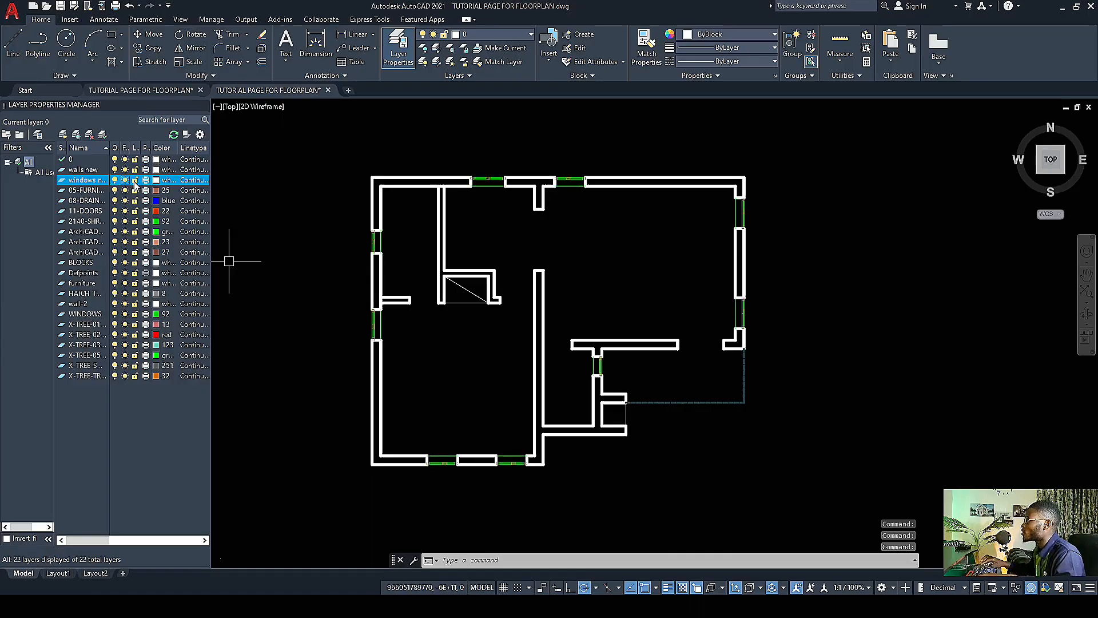
Step: Lock the windows new and walls new layers
left_click(135, 180)
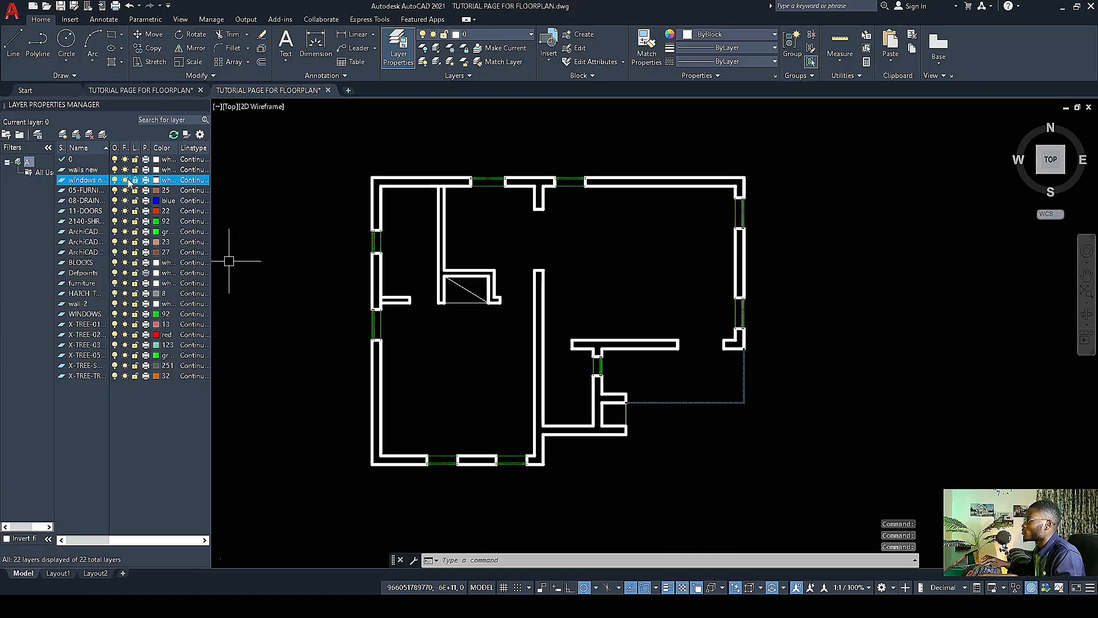
left_click(135, 170)
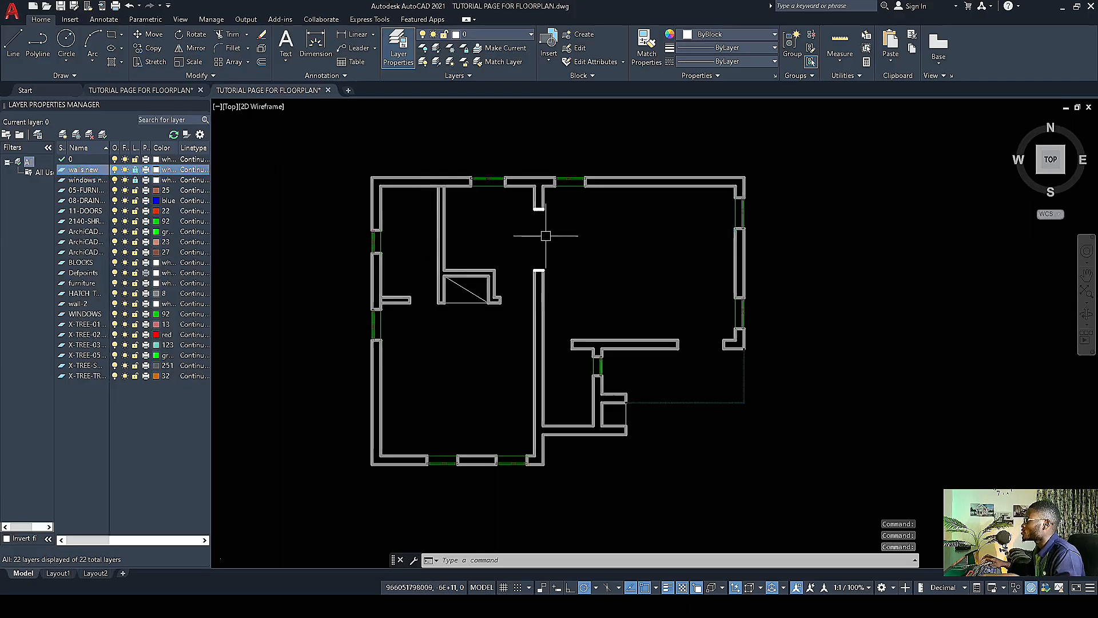
Step: Assign the two short wall end lines at the opening in the central vertical wall to the walls new layer
scroll(539, 207, "up", 2)
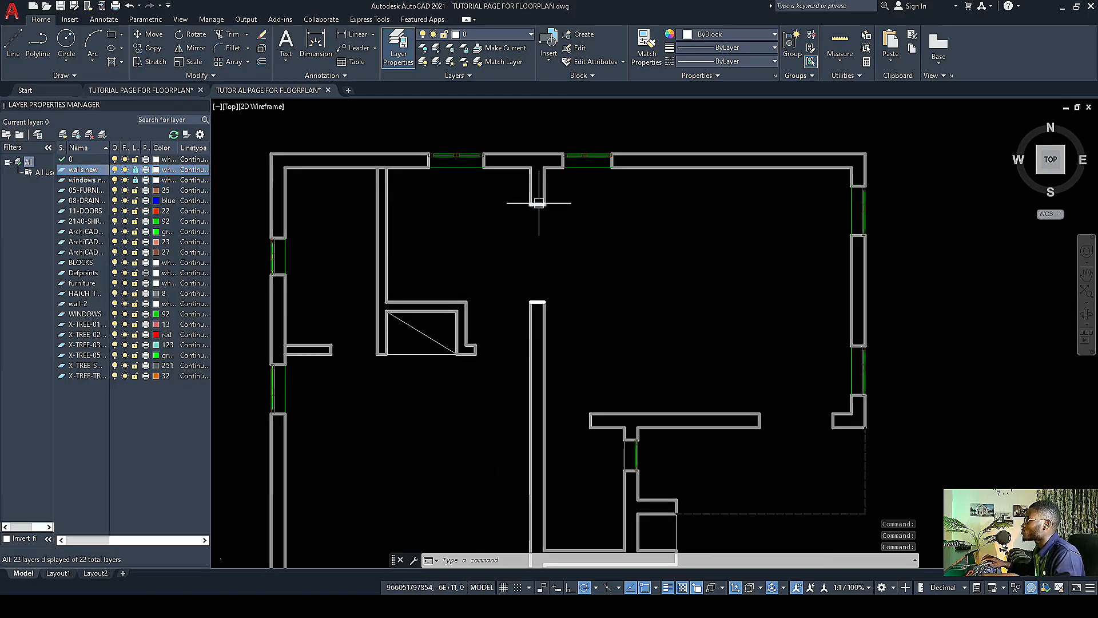
scroll(538, 203, "down", 2)
scroll(535, 234, "up", 2)
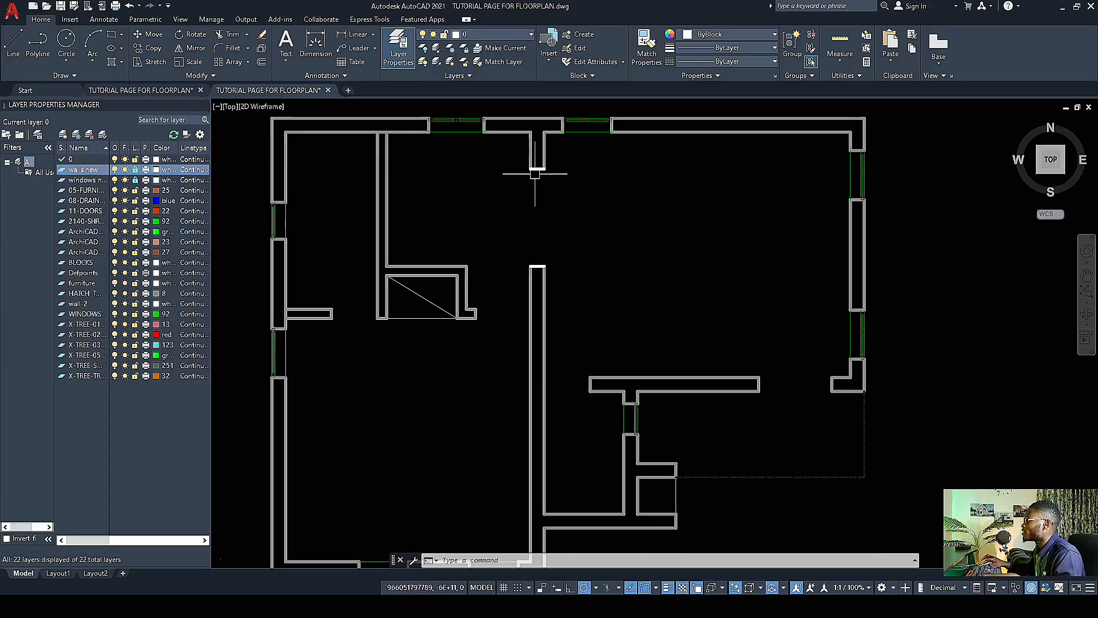
left_click(538, 169)
left_click(536, 268)
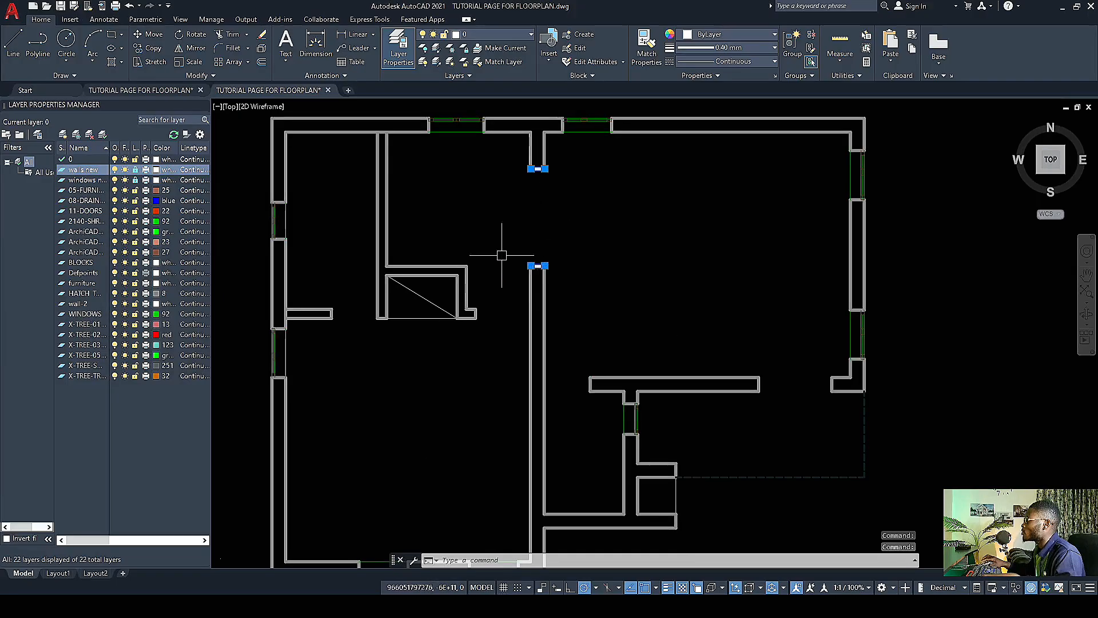
scroll(500, 253, "down", 2)
scroll(504, 193, "up", 2)
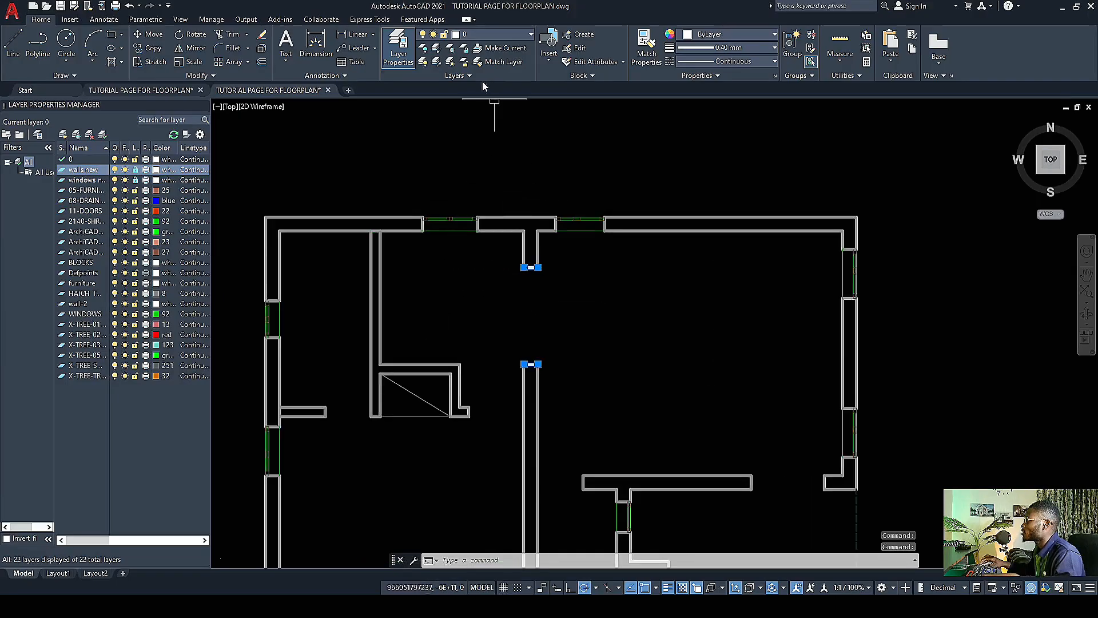
left_click(529, 35)
left_click(442, 227)
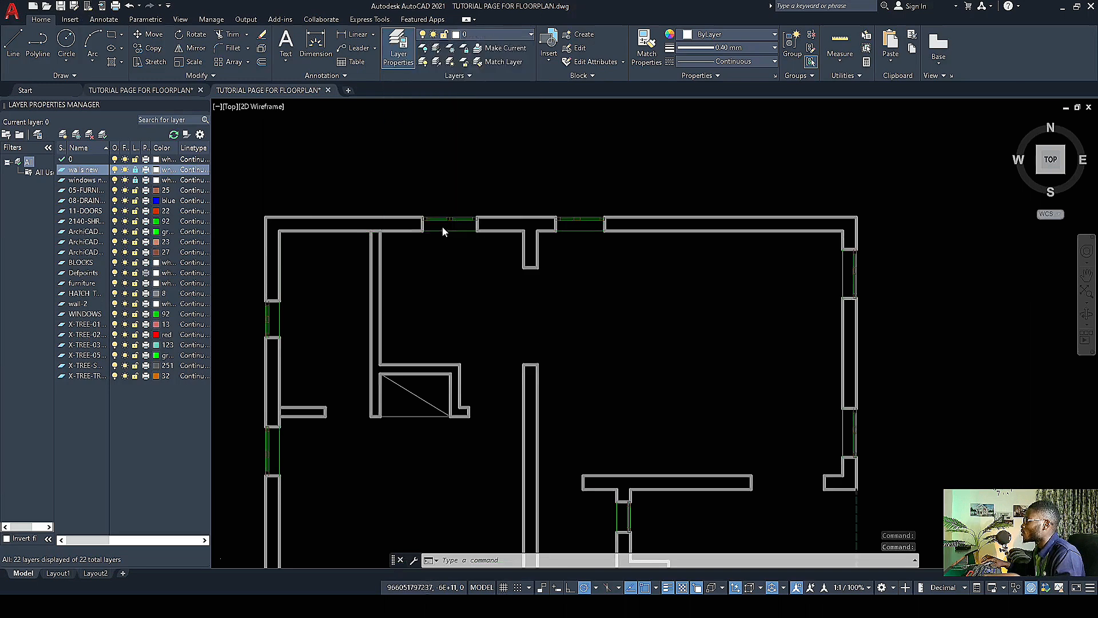
scroll(584, 262, "down", 2)
scroll(588, 294, "up", 2)
key("Escape")
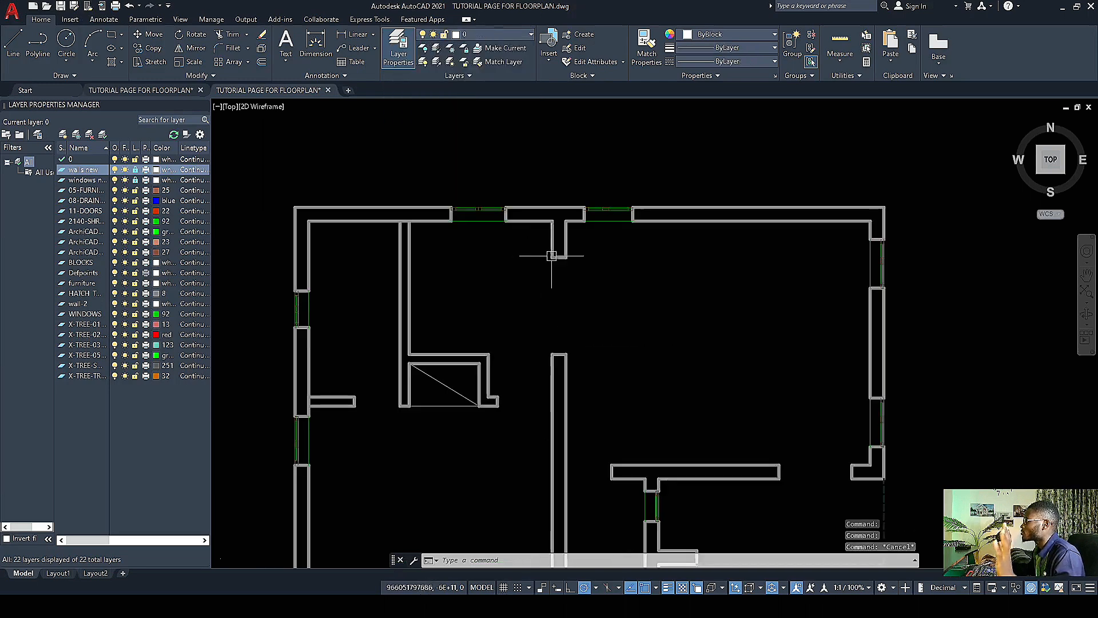
Step: Examine the walls, windows and remaining door openings across the new floor plan
scroll(486, 247, "down", 3)
scroll(423, 317, "up", 3)
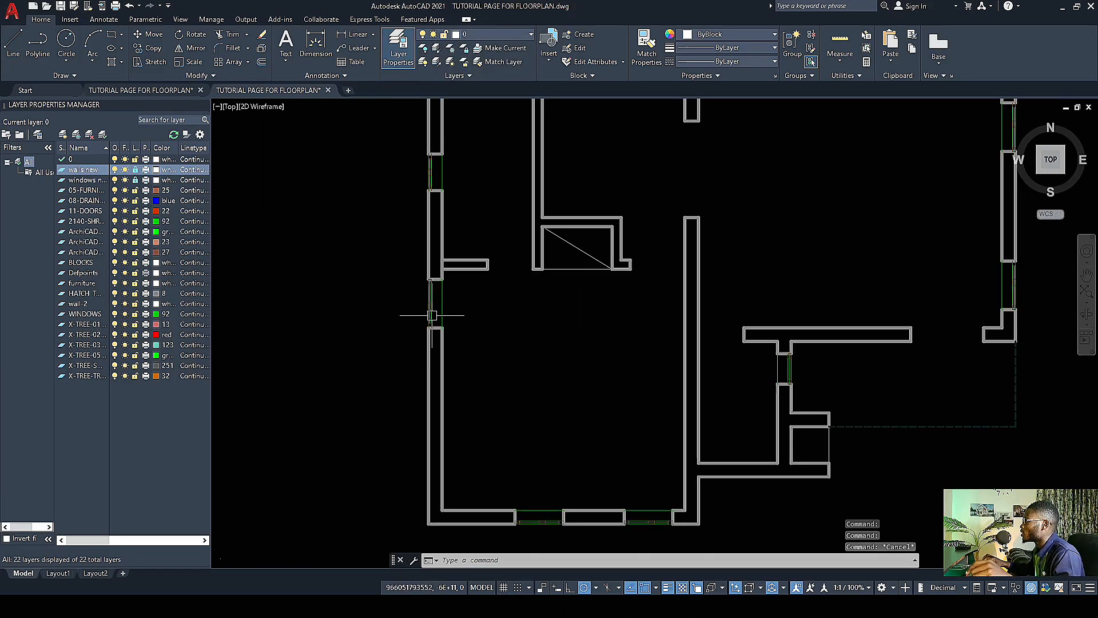
scroll(366, 332, "down", 2)
scroll(479, 364, "up", 2)
scroll(544, 269, "down", 2)
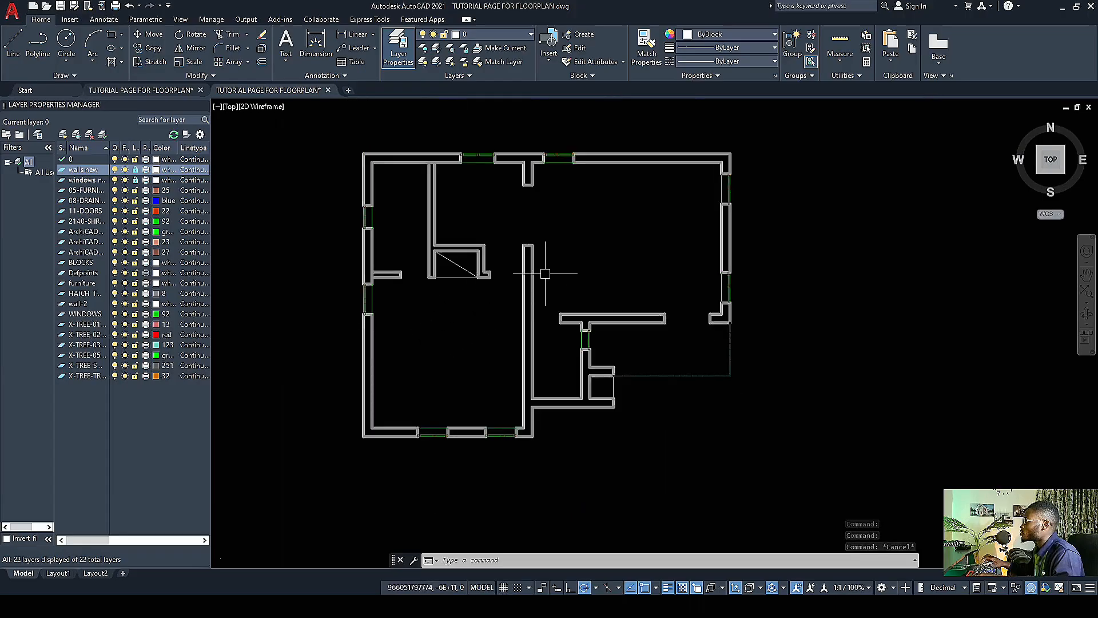
scroll(508, 277, "down", 2)
scroll(497, 263, "up", 2)
scroll(515, 252, "down", 2)
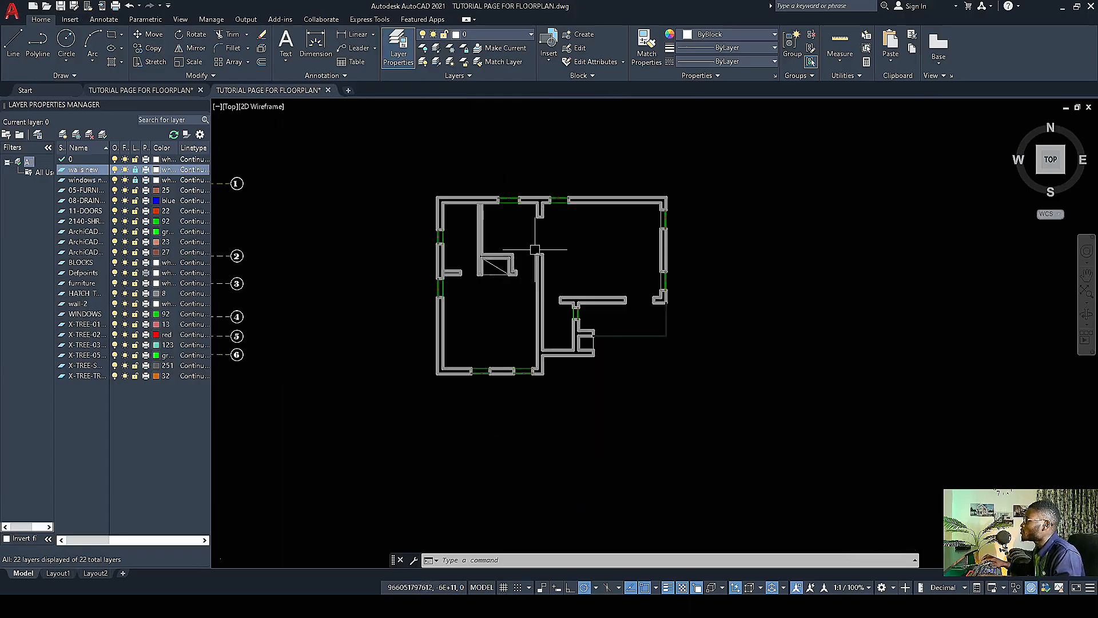
scroll(446, 281, "up", 6)
scroll(481, 297, "down", 5)
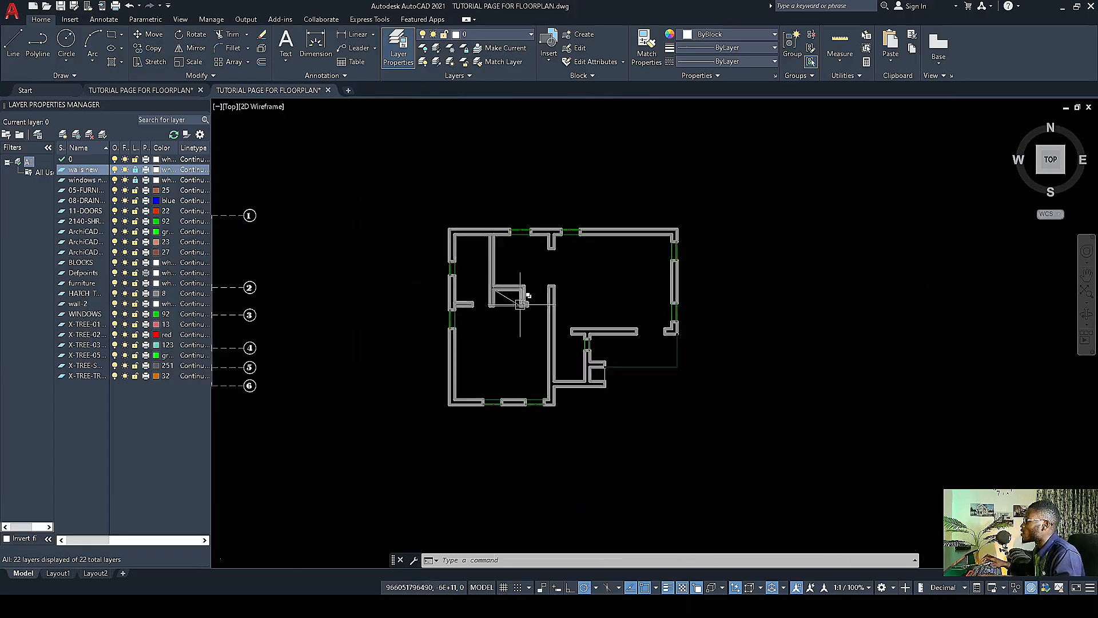
scroll(515, 294, "up", 4)
scroll(565, 286, "down", 4)
scroll(541, 251, "up", 4)
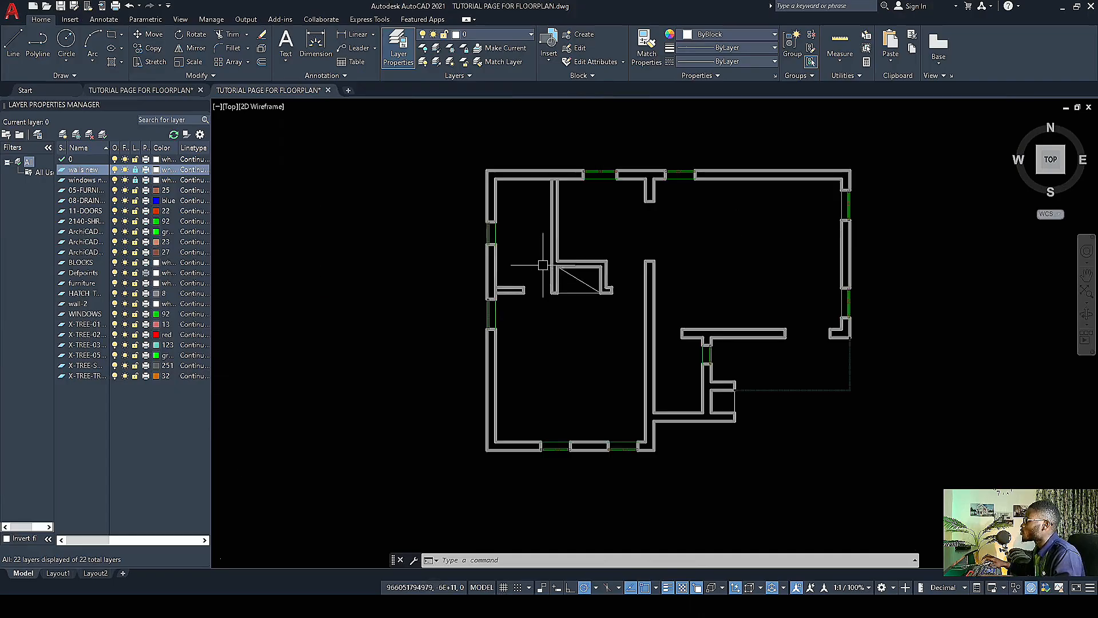
scroll(455, 282, "down", 4)
scroll(452, 293, "up", 4)
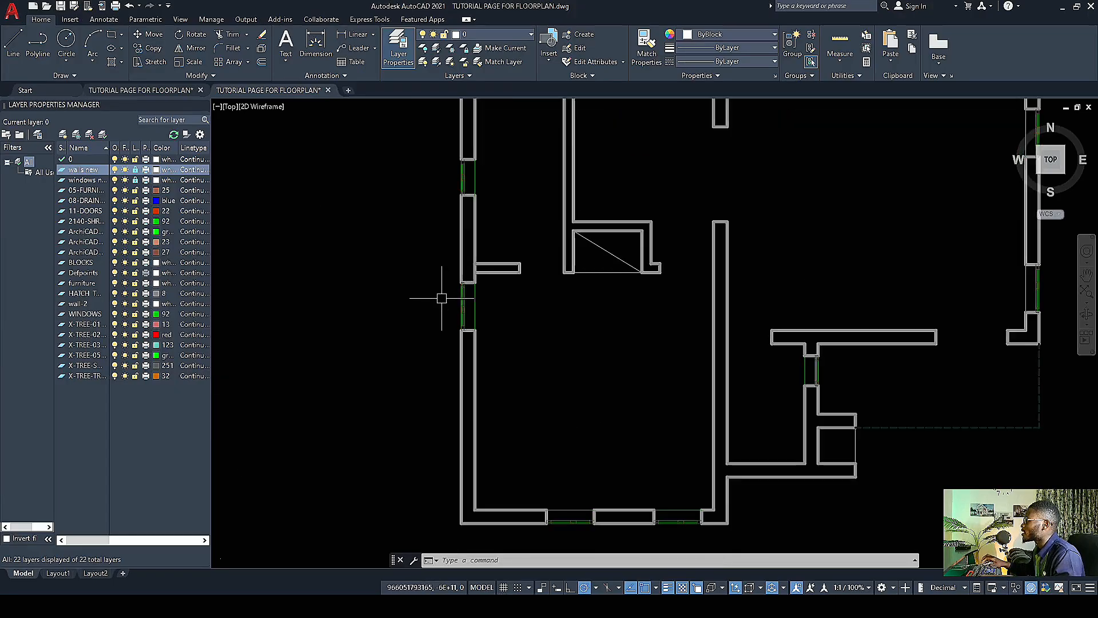
scroll(485, 256, "down", 2)
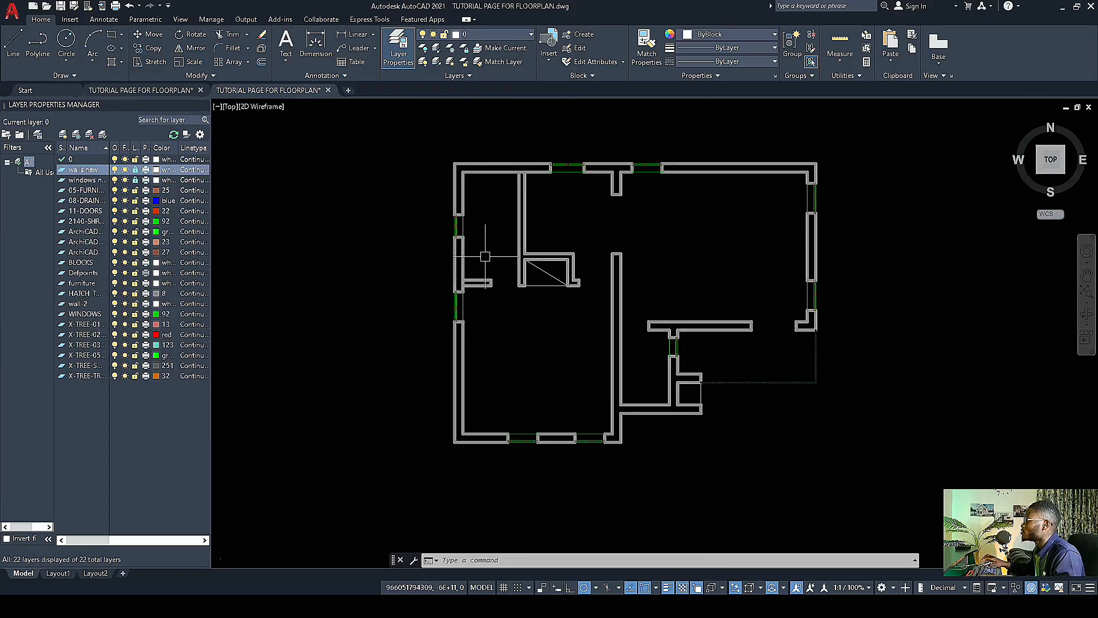
left_click(549, 67)
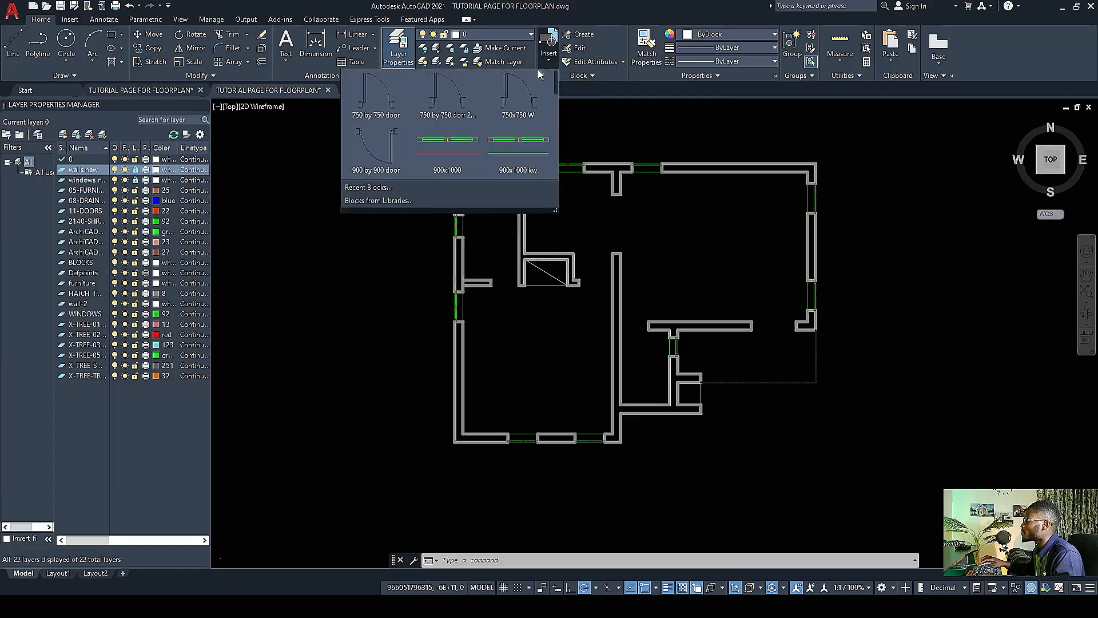
left_click(369, 161)
scroll(541, 341, "up", 4)
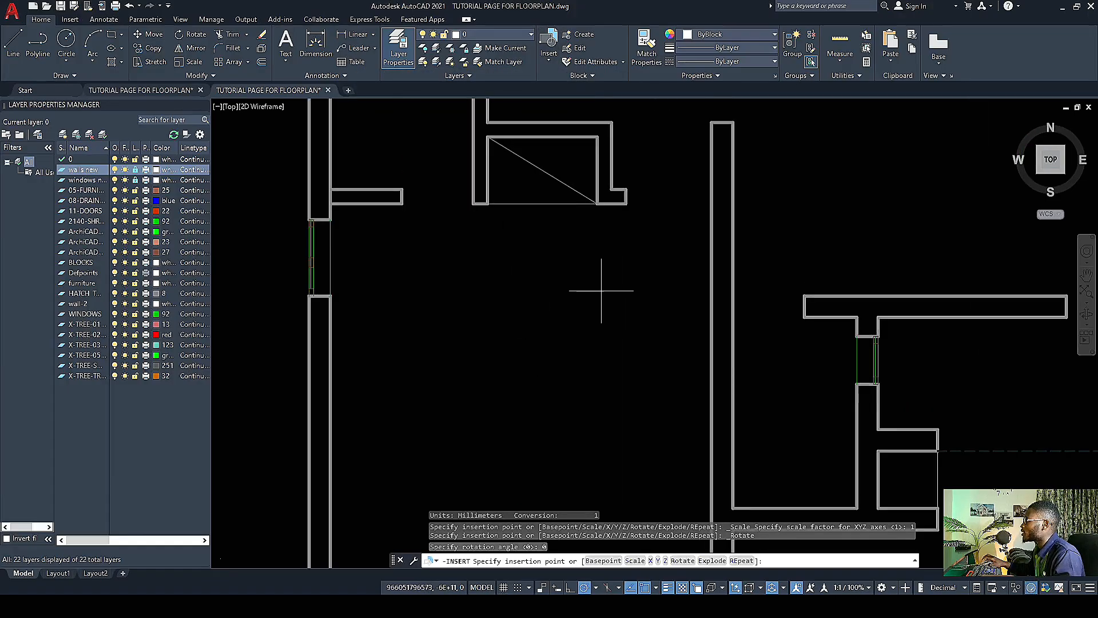
scroll(518, 322, "down", 5)
key("Escape")
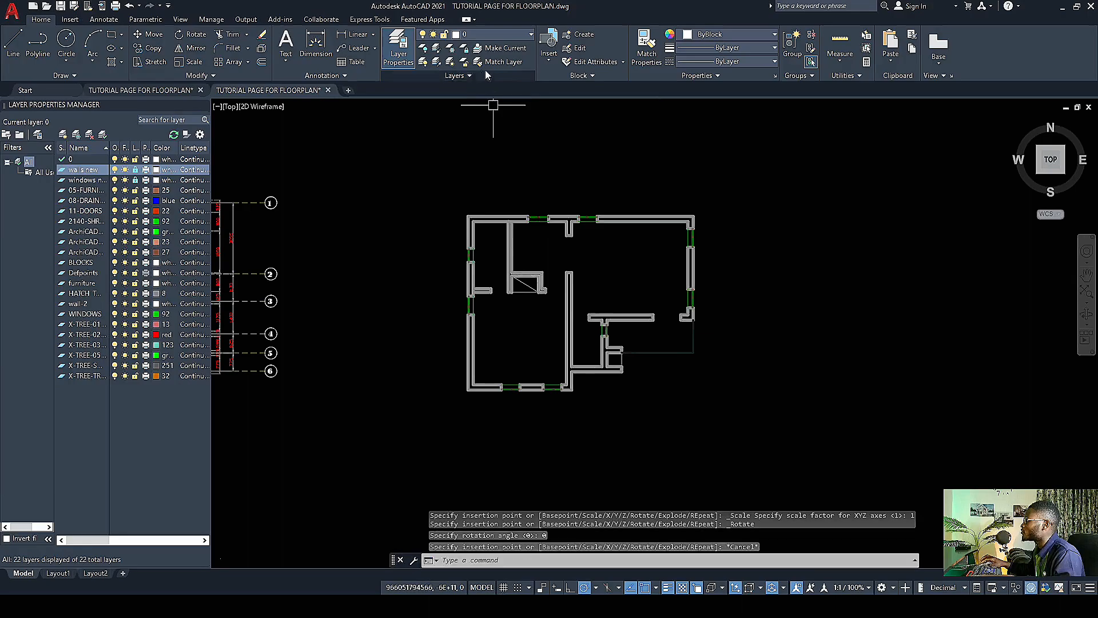
Step: Insert the pd17 double-leaf door block near the entrance opening in the lower right wall
left_click(548, 60)
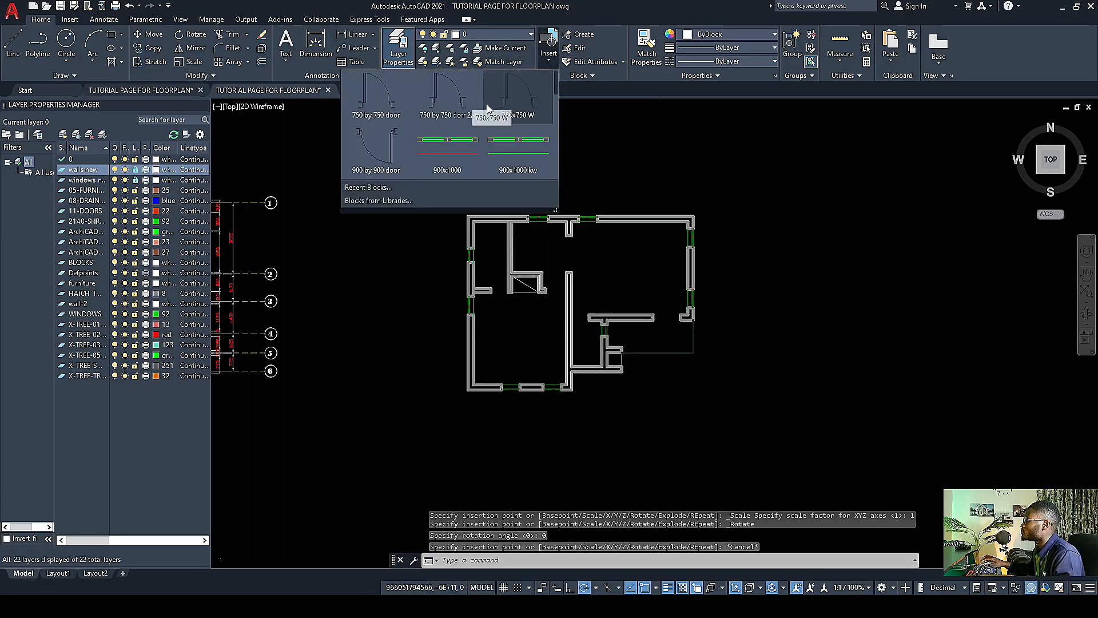
scroll(401, 132, "down", 1)
scroll(416, 150, "down", 6)
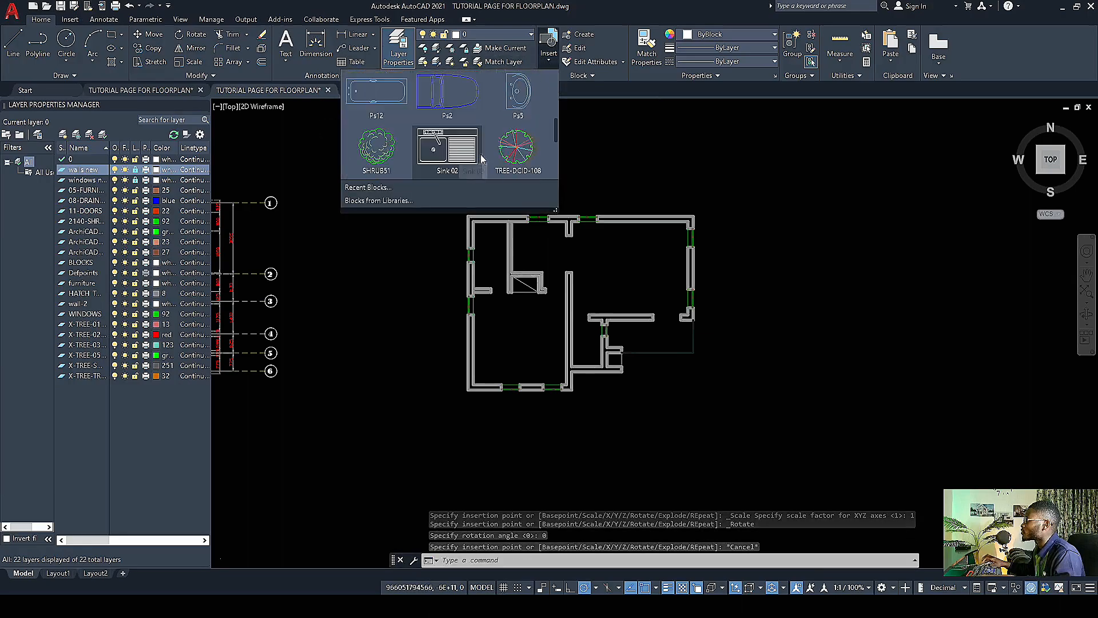
scroll(468, 148, "up", 4)
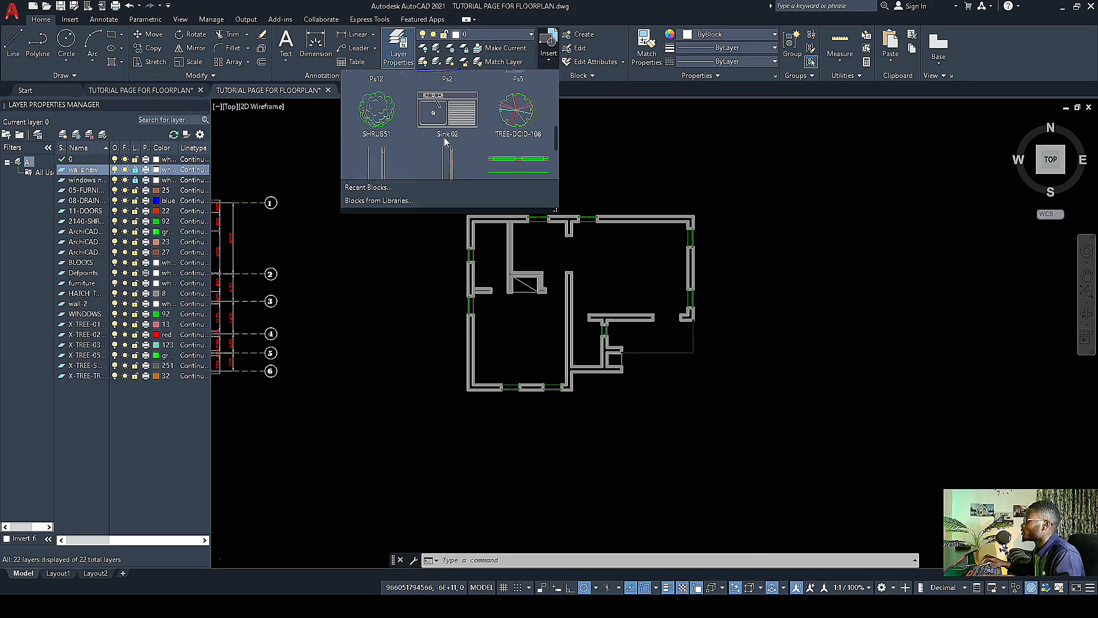
scroll(432, 118, "up", 1)
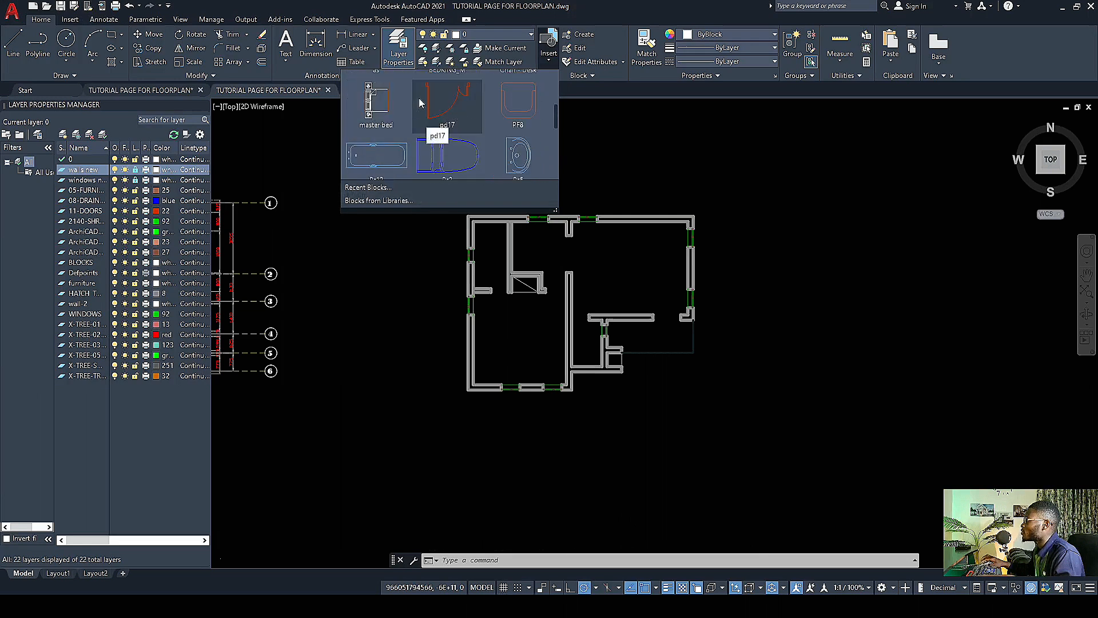
left_click(455, 108)
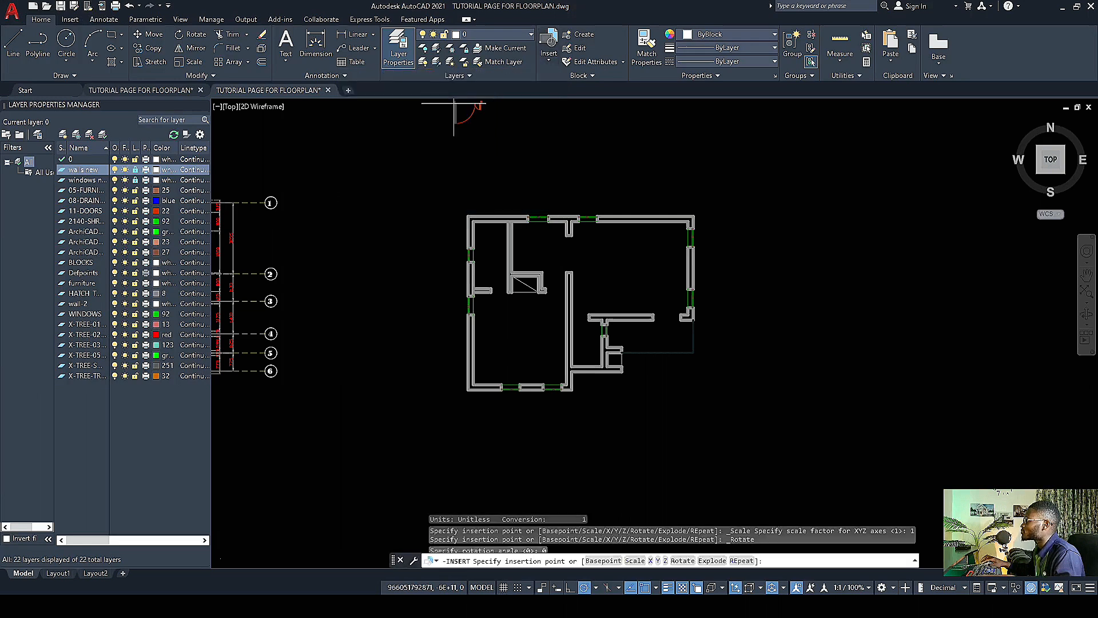
scroll(609, 337, "up", 5)
scroll(558, 288, "down", 3)
scroll(676, 268, "up", 2)
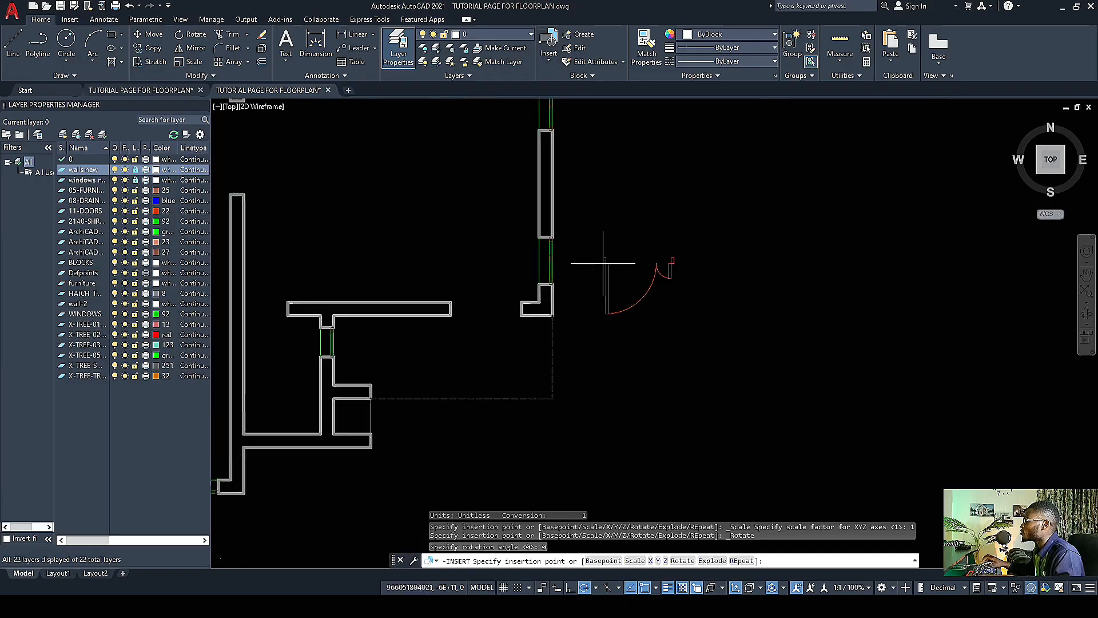
scroll(520, 286, "up", 3)
left_click(312, 273)
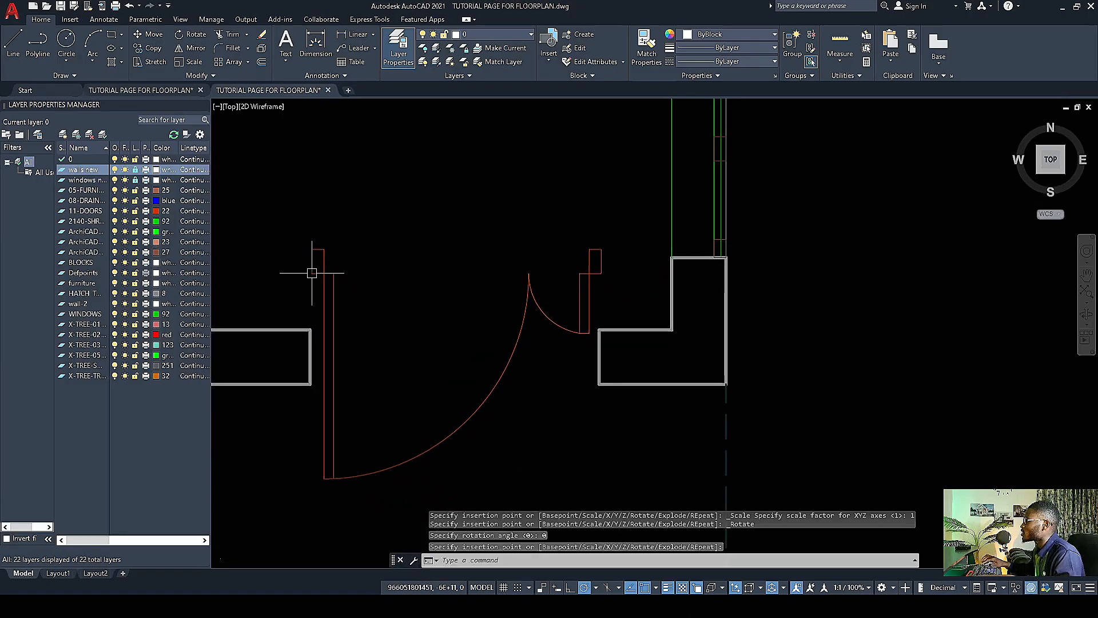
key("Escape")
Step: Rotate the entrance door block 180 degrees about the corner of its larger leaf's frame
left_click(332, 269)
left_click(282, 250)
right_click(339, 197)
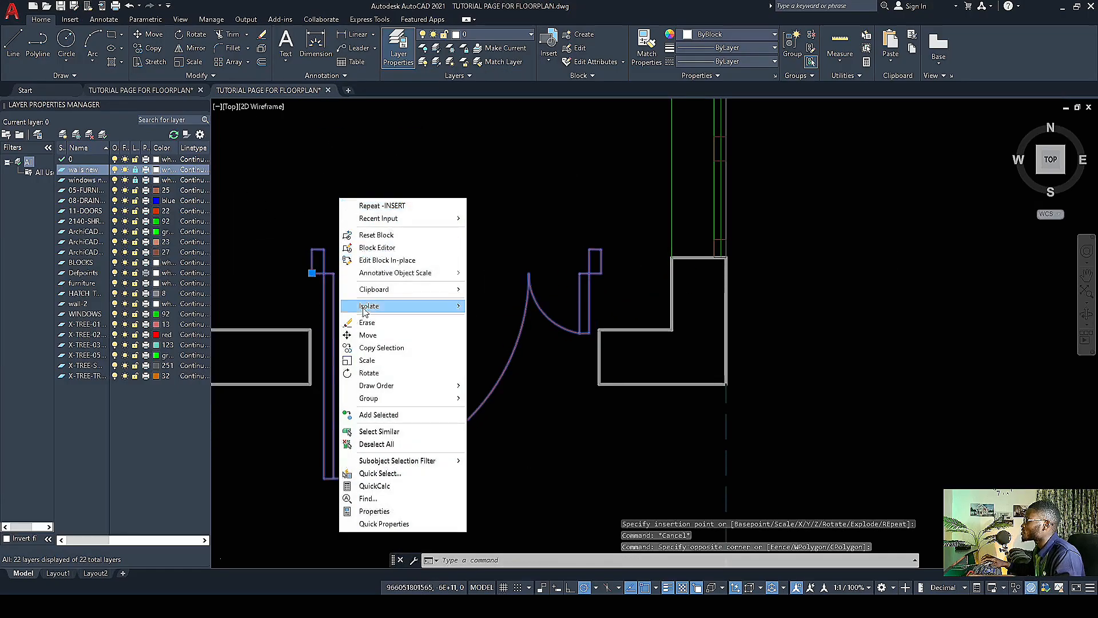
left_click(369, 373)
left_click(324, 250)
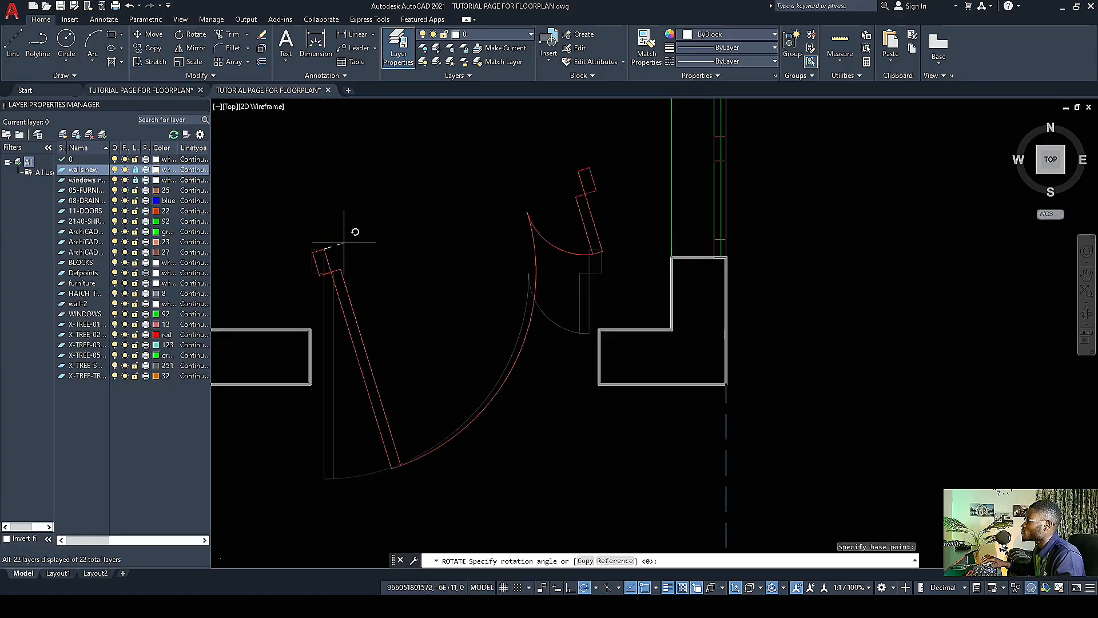
scroll(572, 349, "down", 5)
scroll(567, 340, "up", 4)
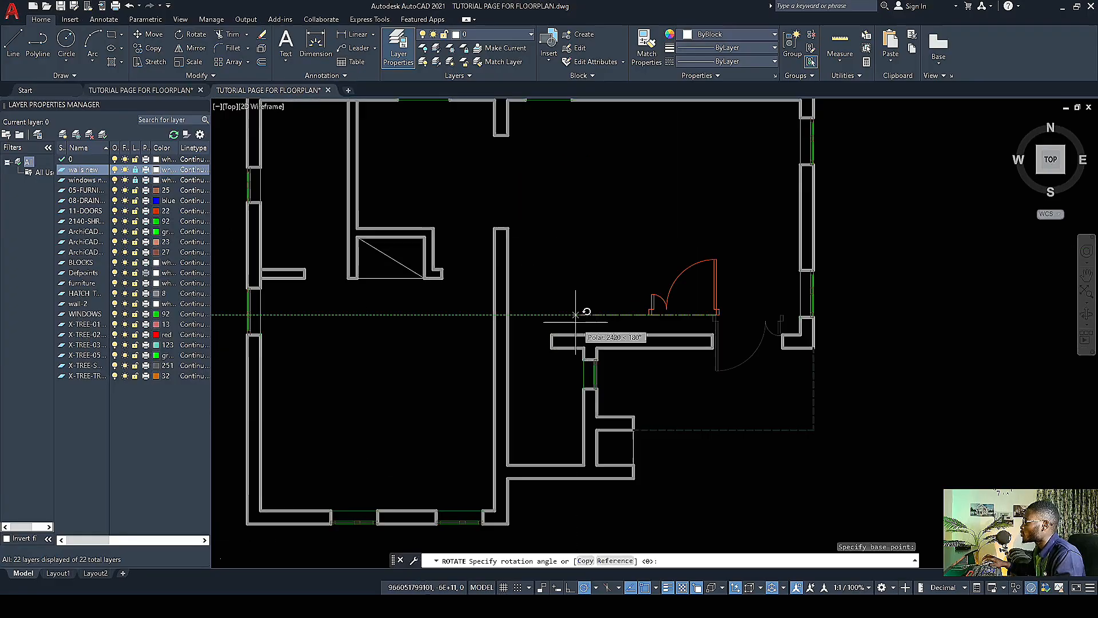
left_click(578, 309)
Step: Move the entrance door block by its frame's lower corner to the lower corner of the short wall at the entrance opening
scroll(711, 318, "up", 4)
left_click(728, 303)
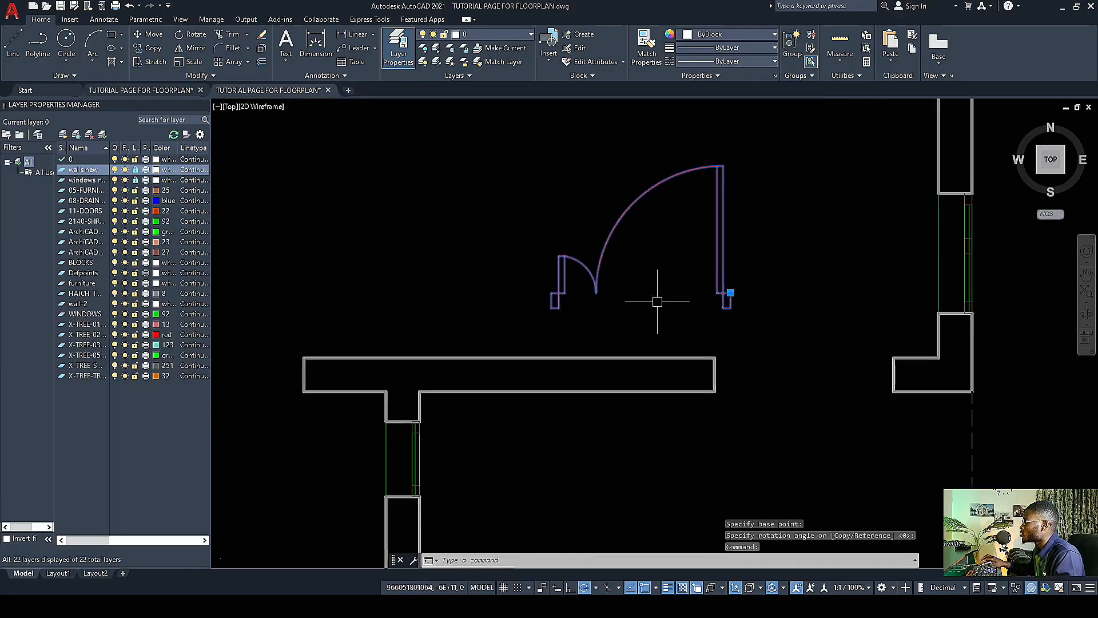
right_click(657, 299)
left_click(757, 399)
scroll(718, 327, "up", 3)
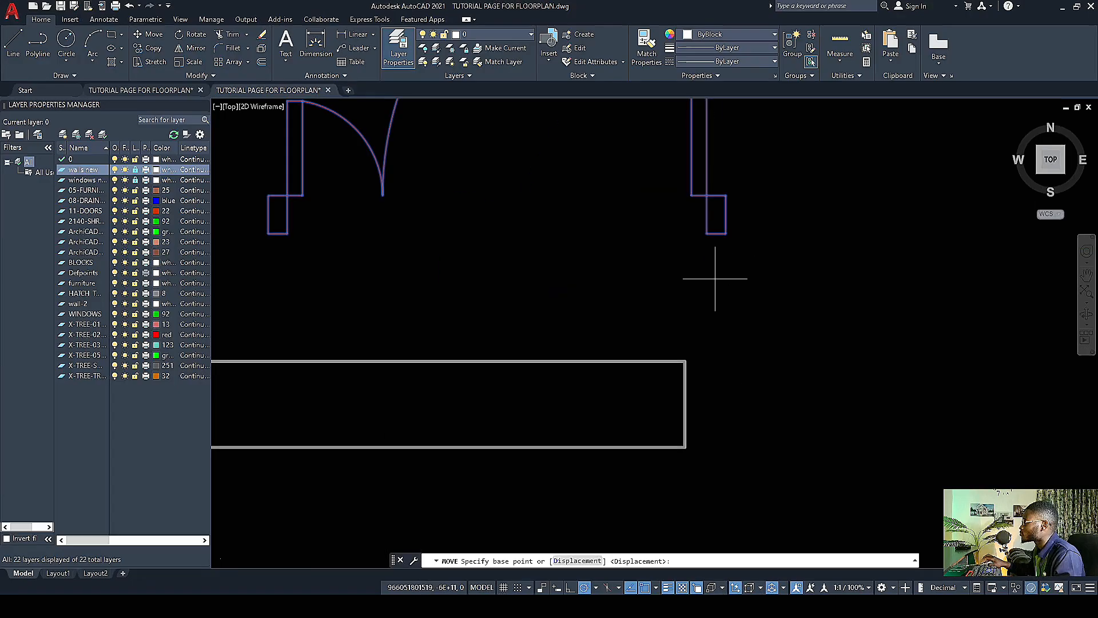
left_click(723, 233)
scroll(738, 275, "down", 6)
scroll(755, 329, "up", 4)
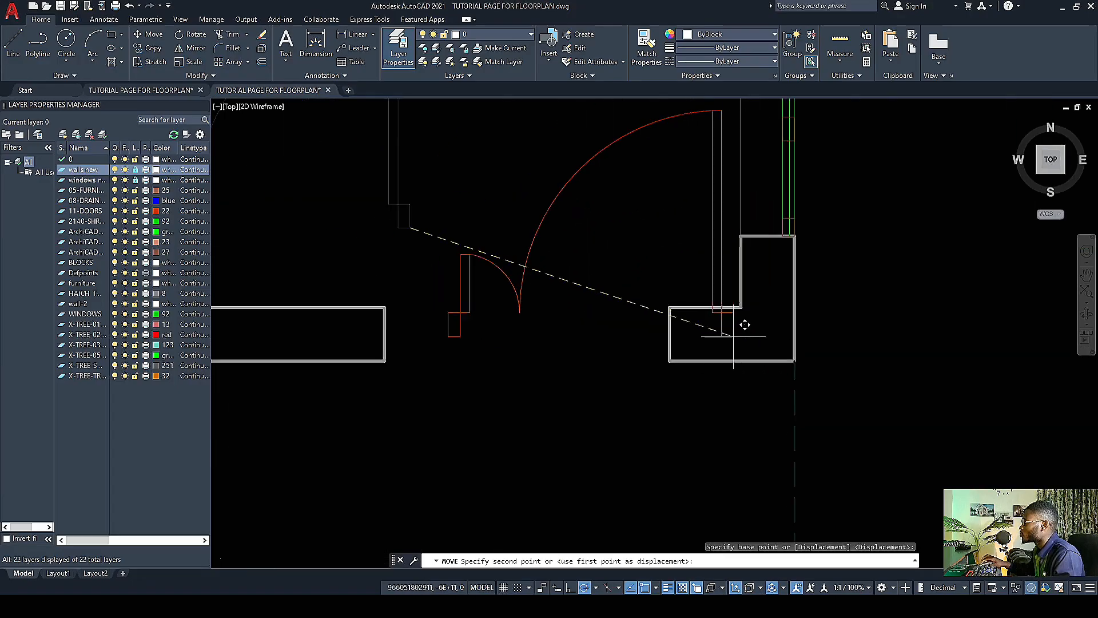
left_click(672, 364)
key("Escape")
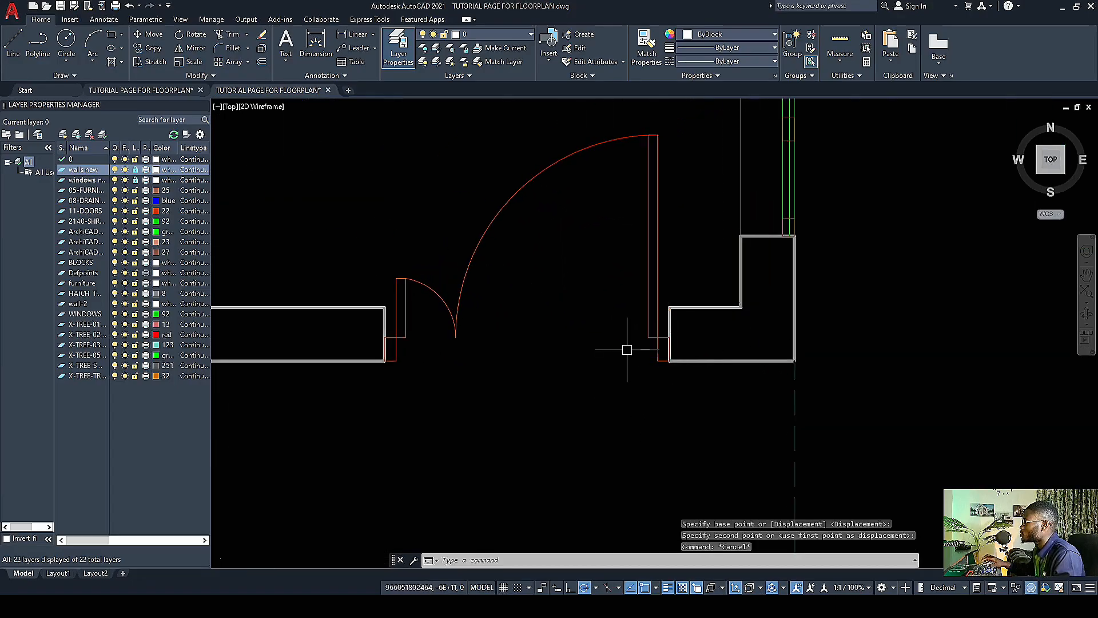
Step: Examine the placed entrance door and the remaining interior door openings across the floor plan
scroll(625, 346, "down", 8)
scroll(584, 343, "up", 5)
scroll(599, 326, "down", 6)
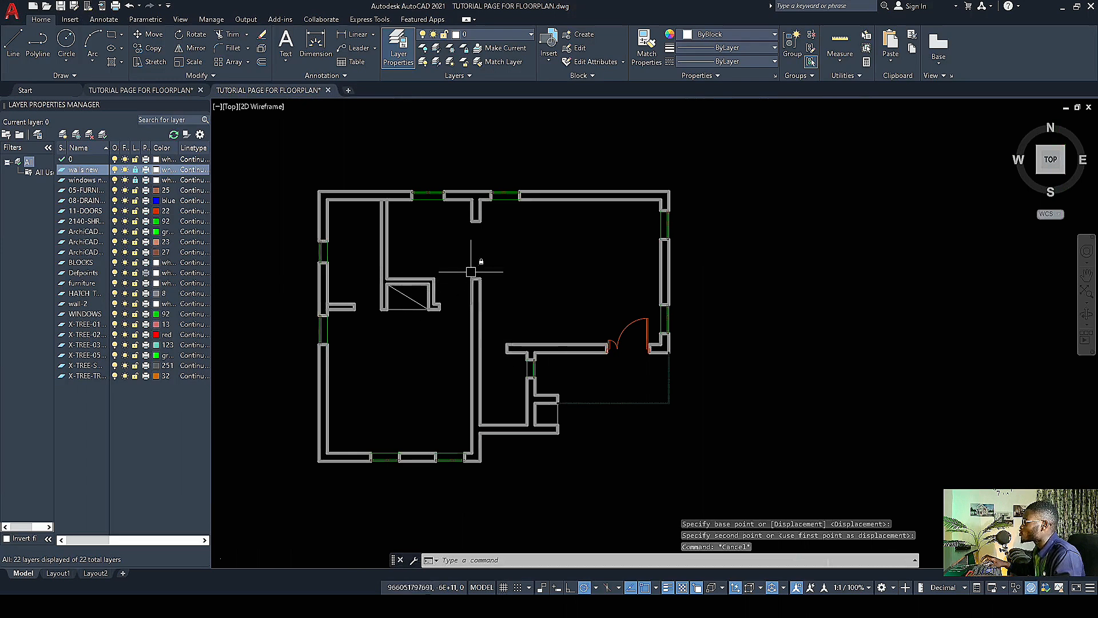
scroll(391, 307, "up", 2)
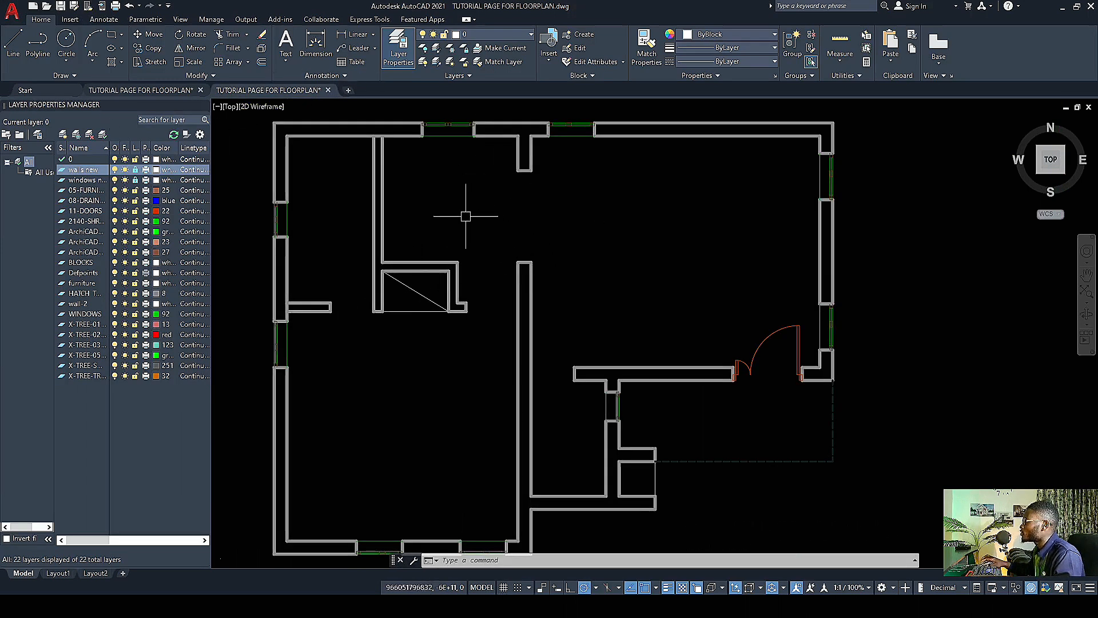
scroll(727, 349, "up", 4)
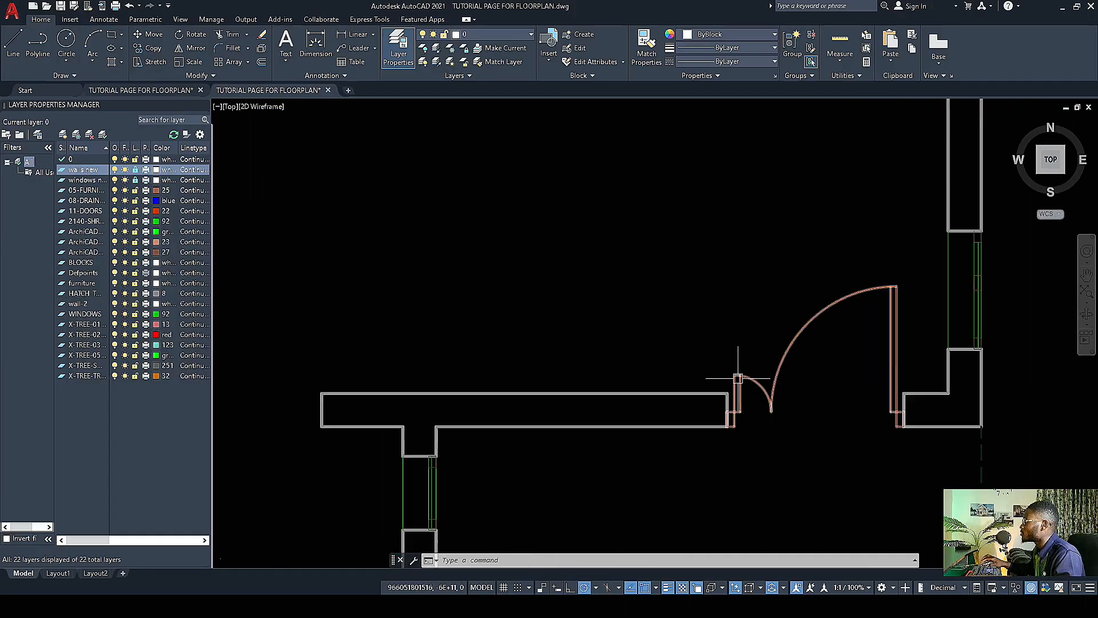
scroll(731, 379, "down", 2)
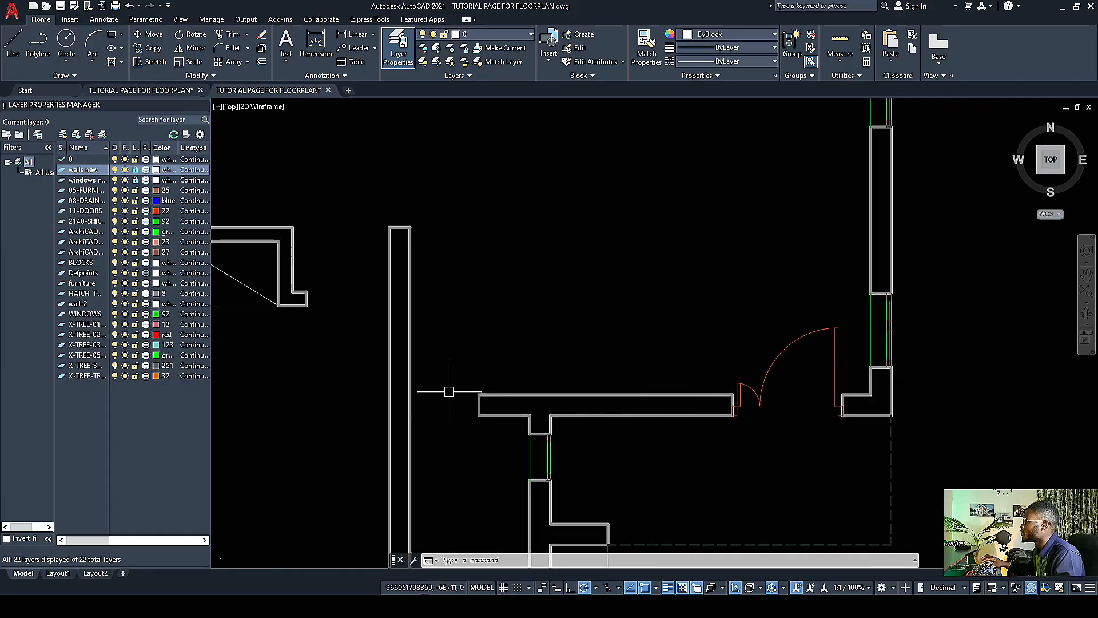
scroll(526, 400, "down", 3)
scroll(448, 356, "up", 4)
scroll(454, 368, "down", 4)
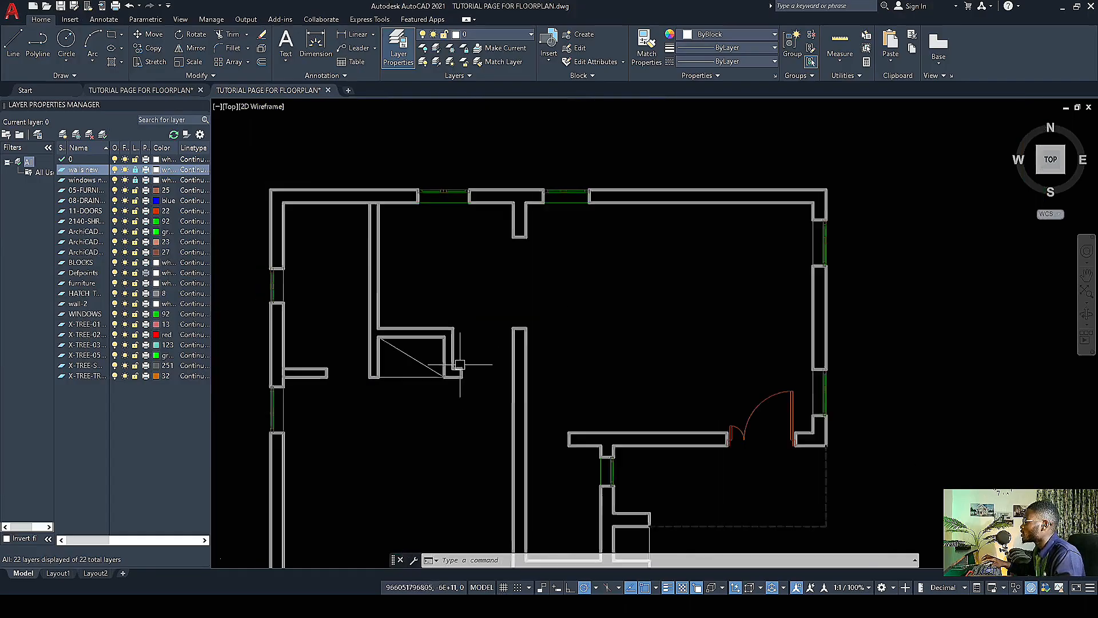
scroll(452, 367, "up", 2)
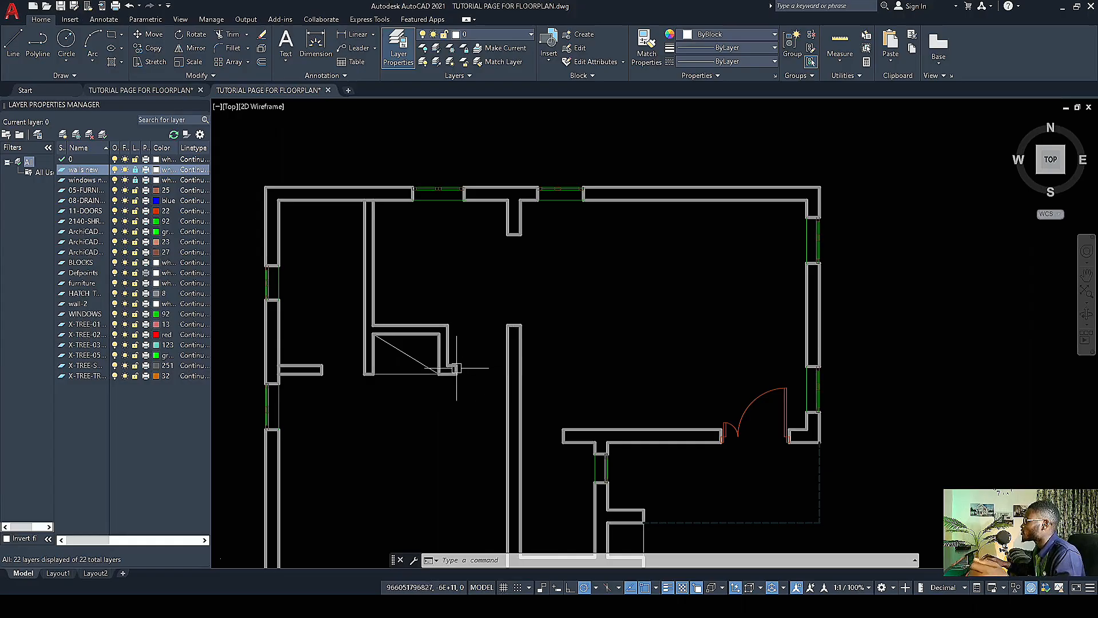
scroll(487, 365, "down", 4)
scroll(491, 363, "up", 2)
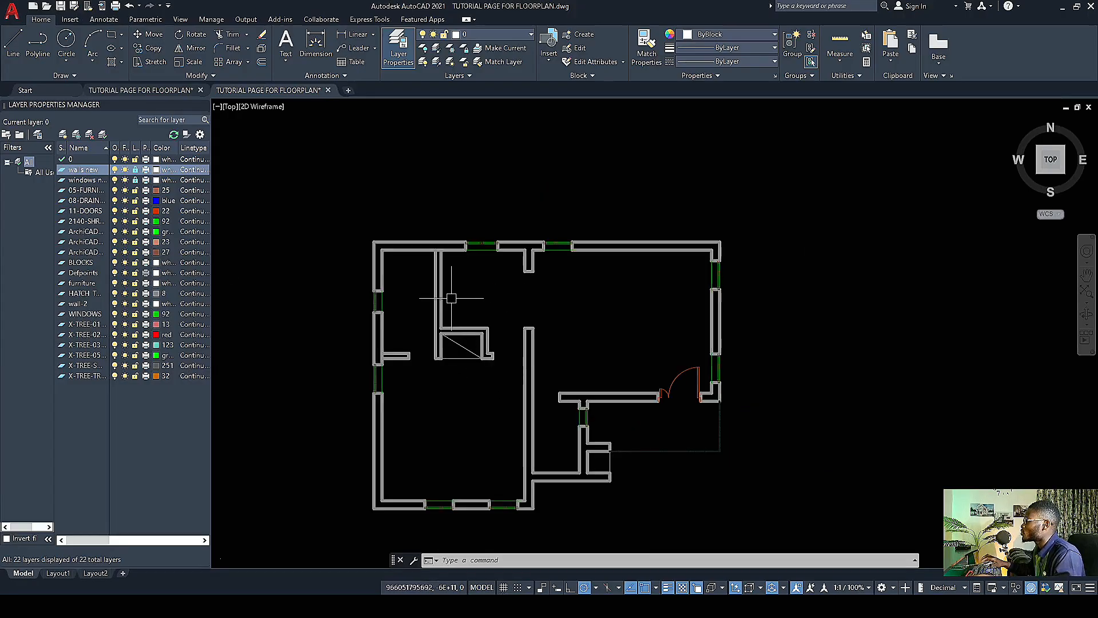
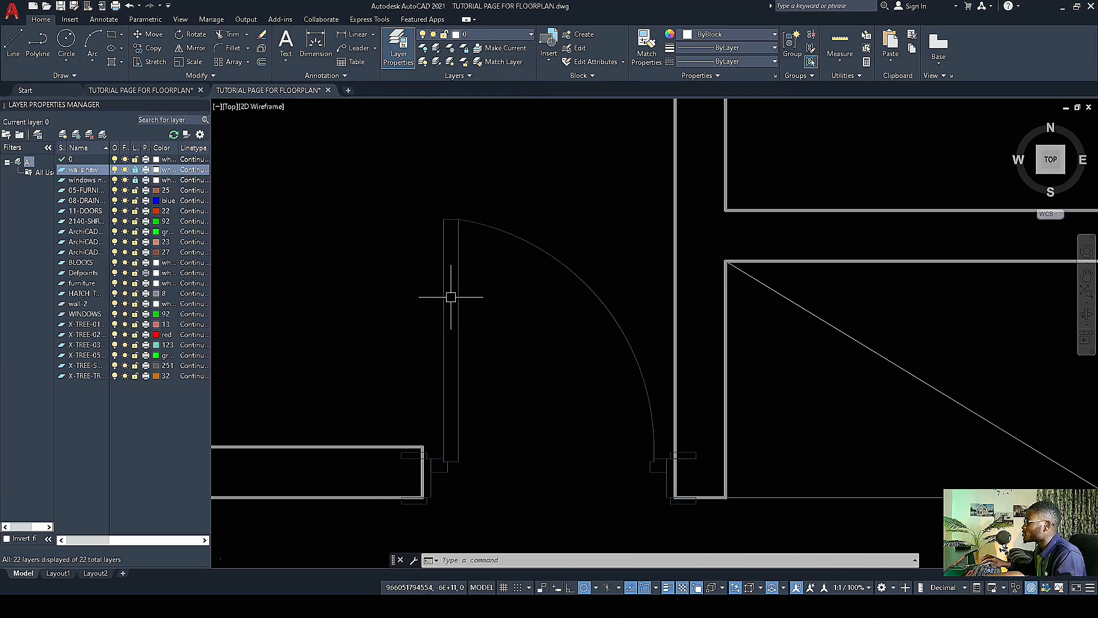
Step: Examine the door blocks in the three interior openings and compare them with the entrance door
scroll(455, 292, "down", 6)
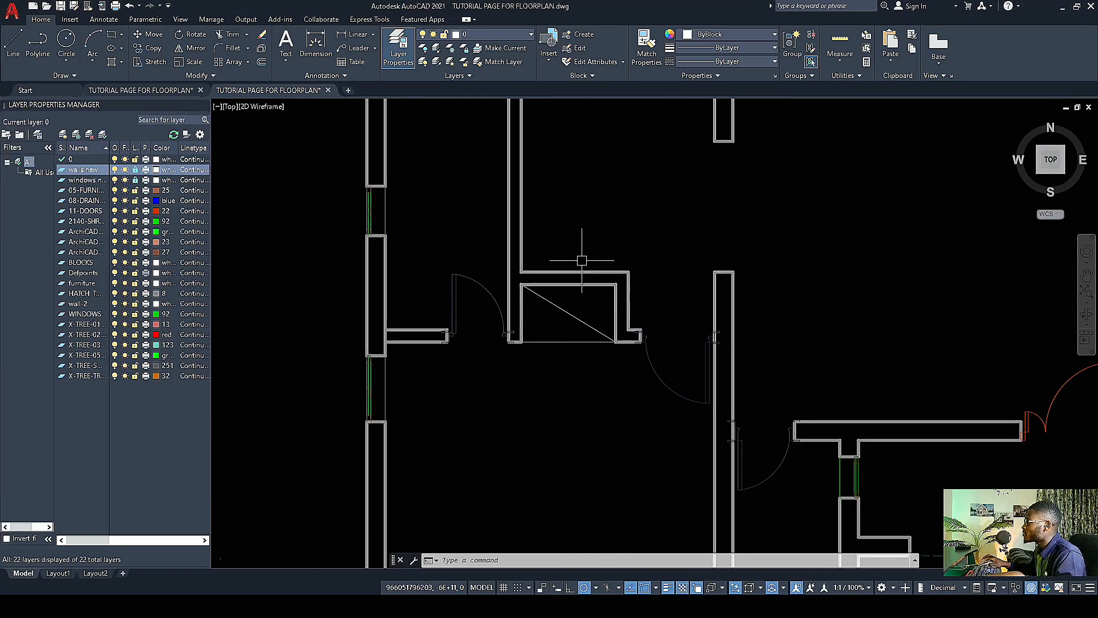
scroll(582, 257, "down", 3)
scroll(625, 332, "up", 4)
scroll(626, 344, "down", 4)
scroll(677, 378, "up", 3)
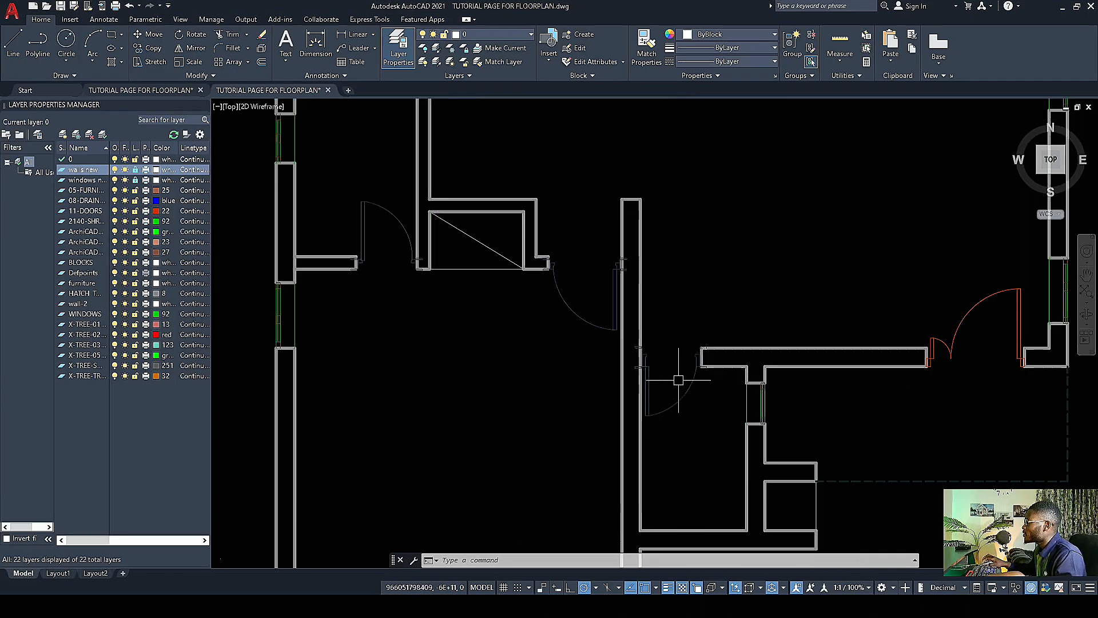
scroll(758, 375, "down", 8)
scroll(758, 375, "up", 8)
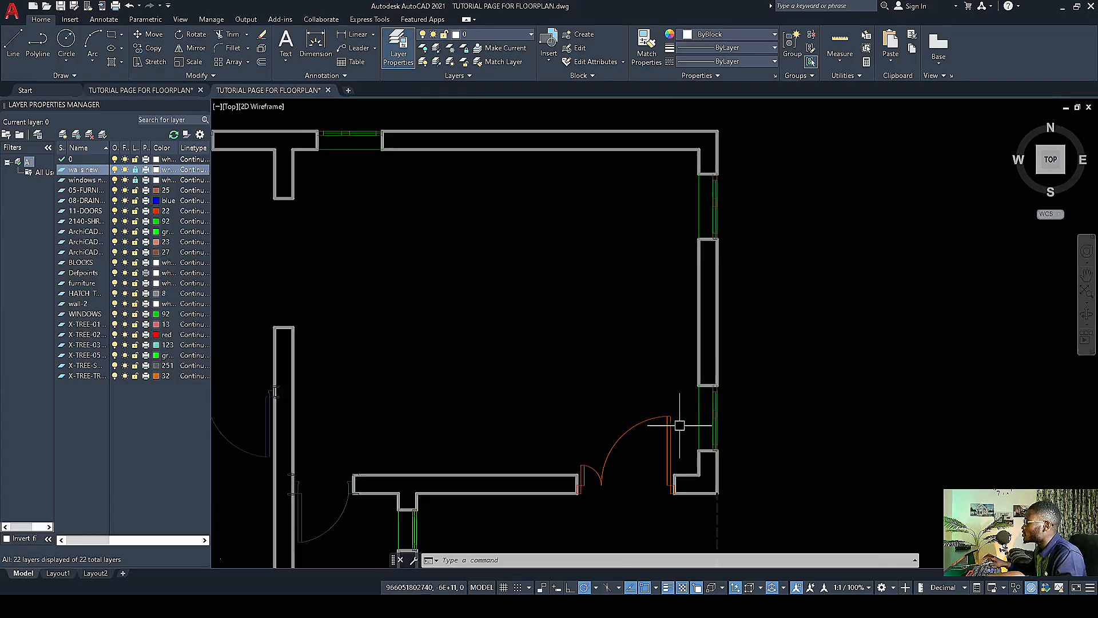
scroll(548, 384, "down", 5)
scroll(548, 384, "up", 6)
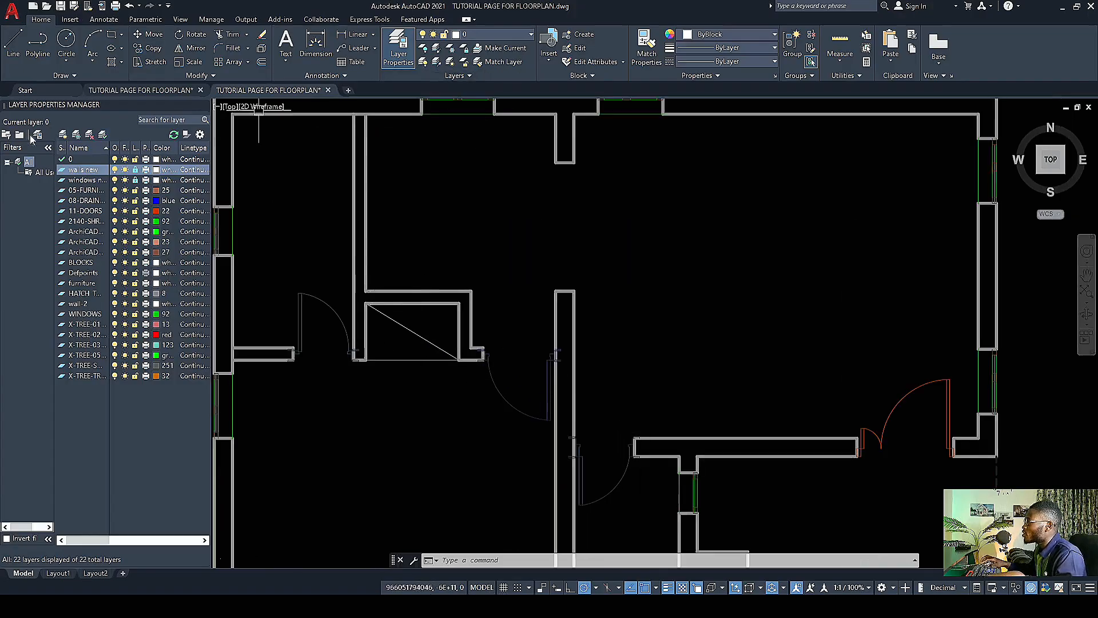
Step: Create a layer named doors new and save the drawing
key("ctrl+s")
left_click(64, 135)
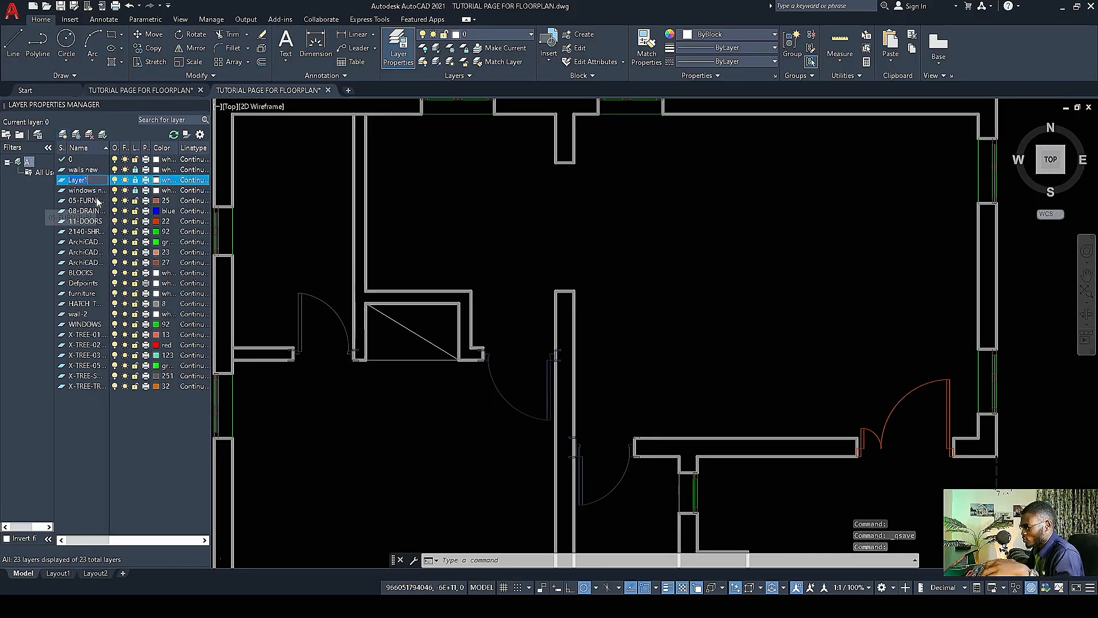
type("doors new")
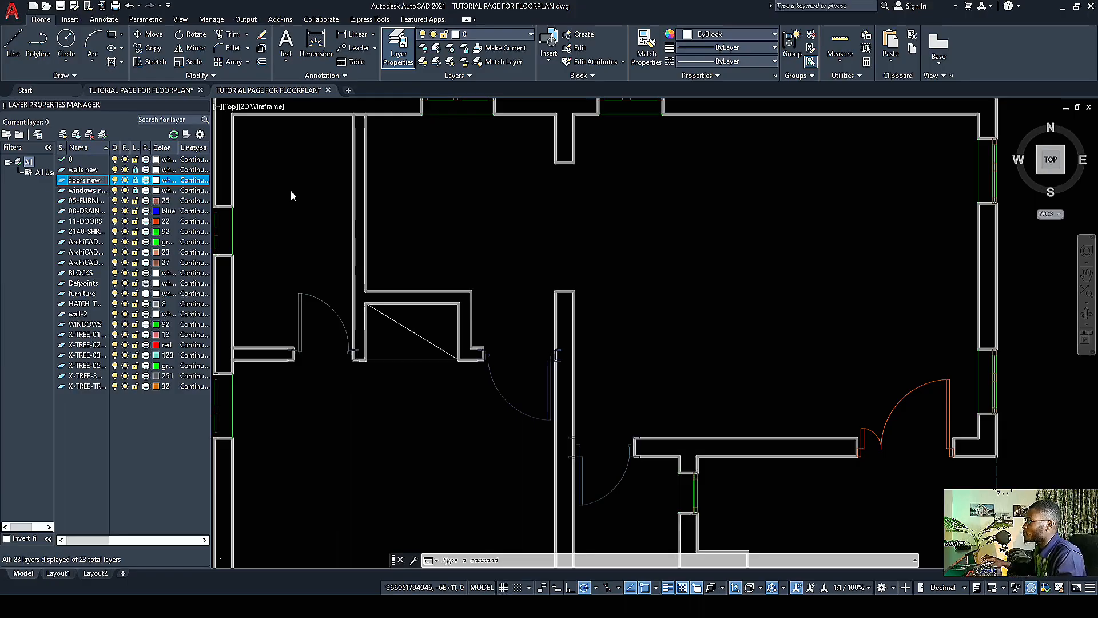
key("ctrl+s")
Step: Assign the three interior doors and the entrance door to the doors new layer
scroll(512, 336, "down", 4)
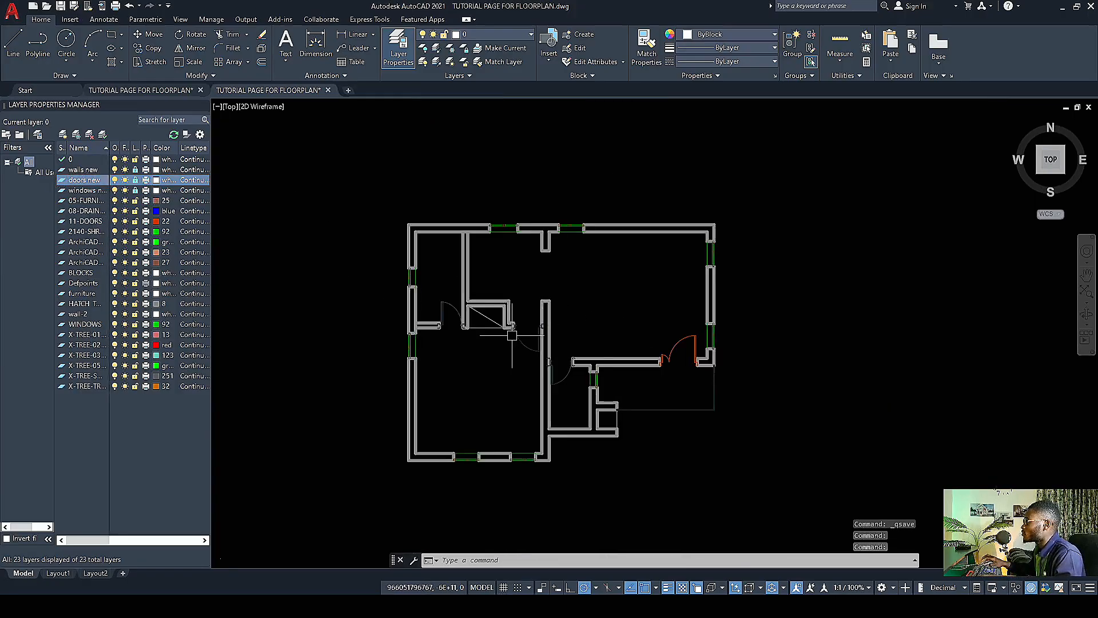
scroll(512, 336, "up", 4)
left_click(523, 338)
left_click(357, 262)
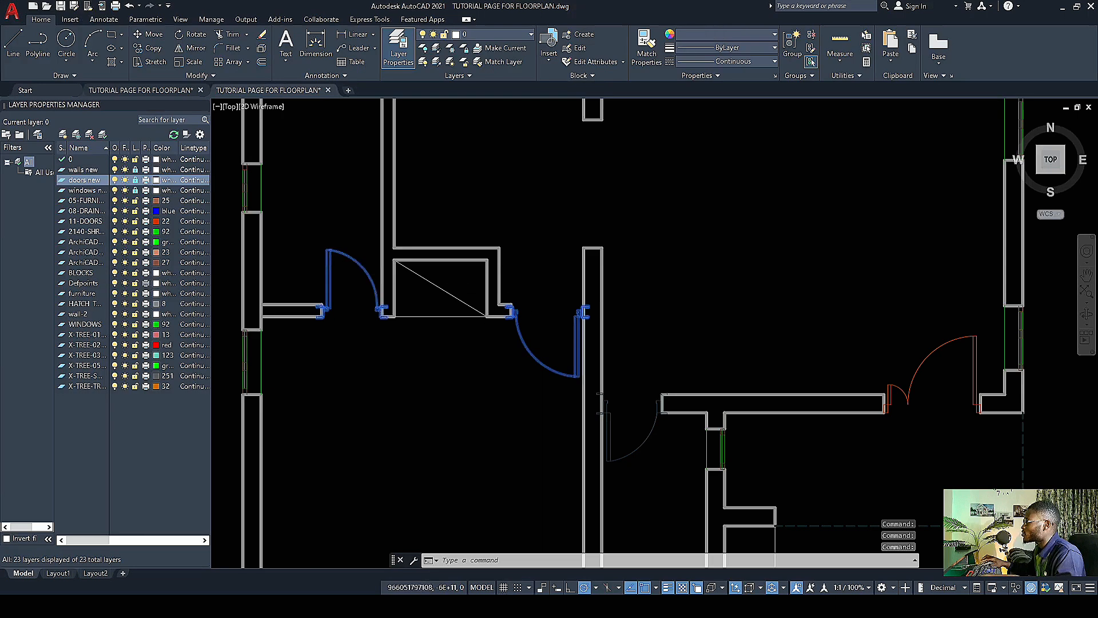
scroll(550, 324, "down", 2)
left_click(595, 397)
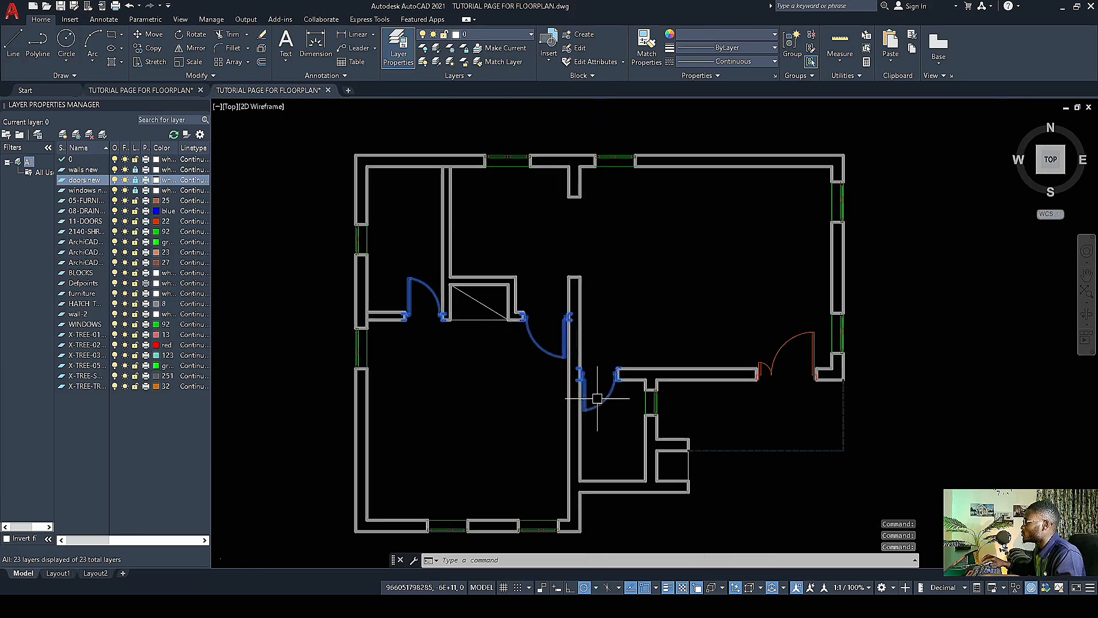
left_click(797, 344)
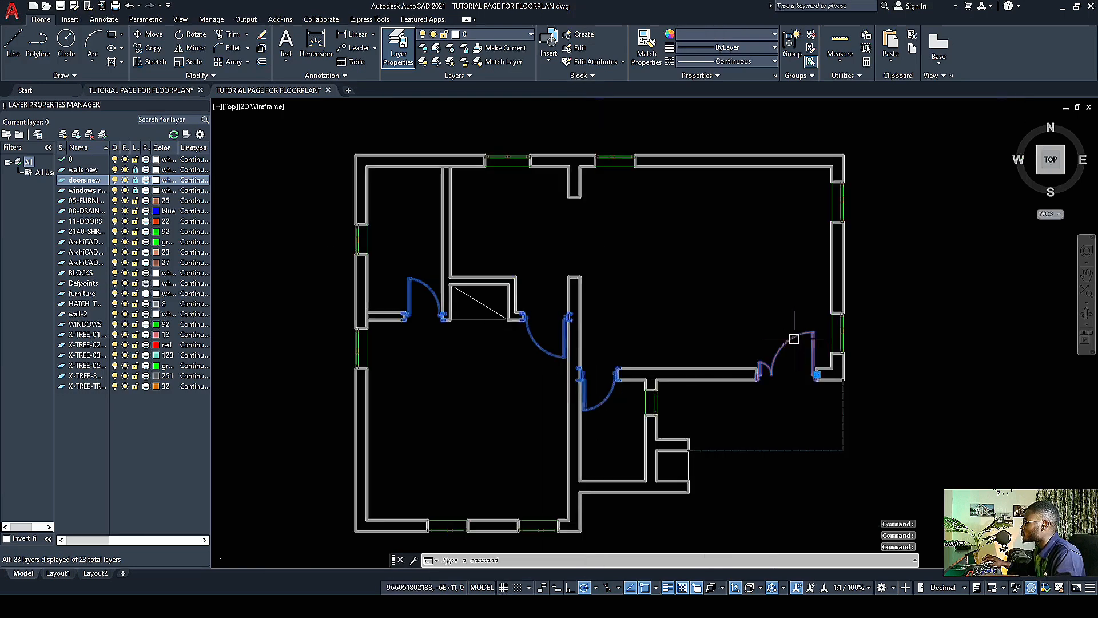
left_click(531, 34)
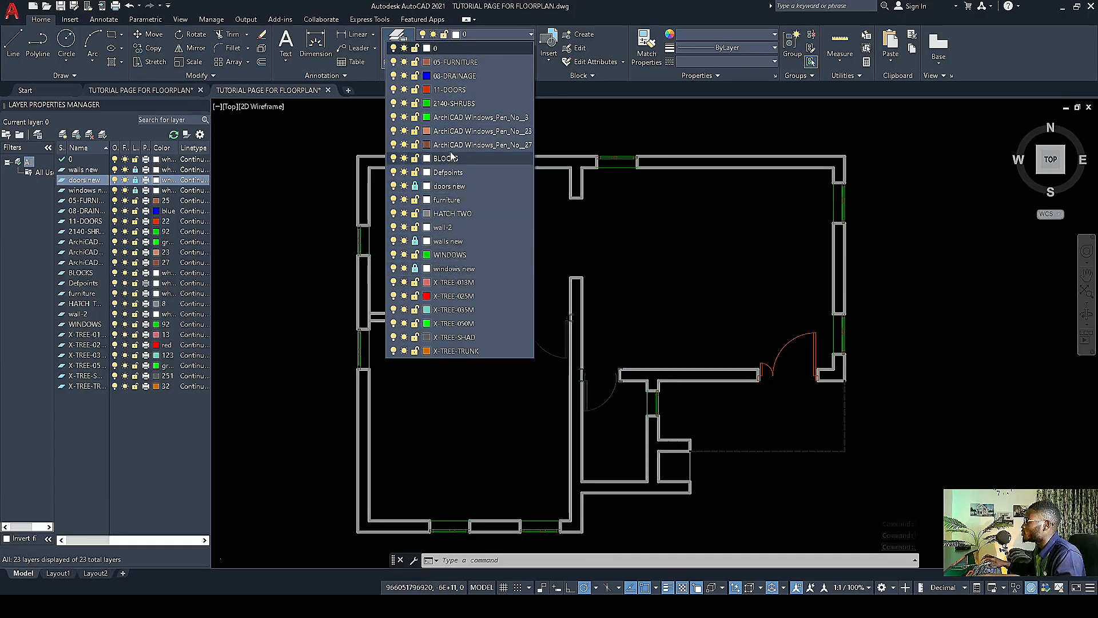
left_click(452, 186)
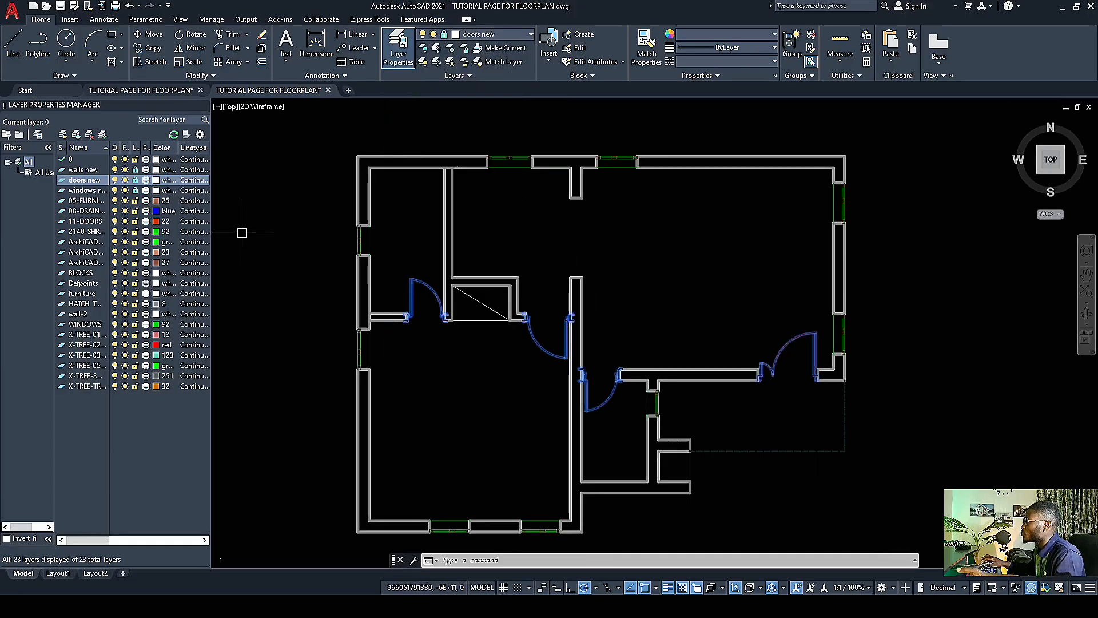
Step: Toggle the visibility and freeze state of the doors new layer to check which doors it controls
left_click(115, 180)
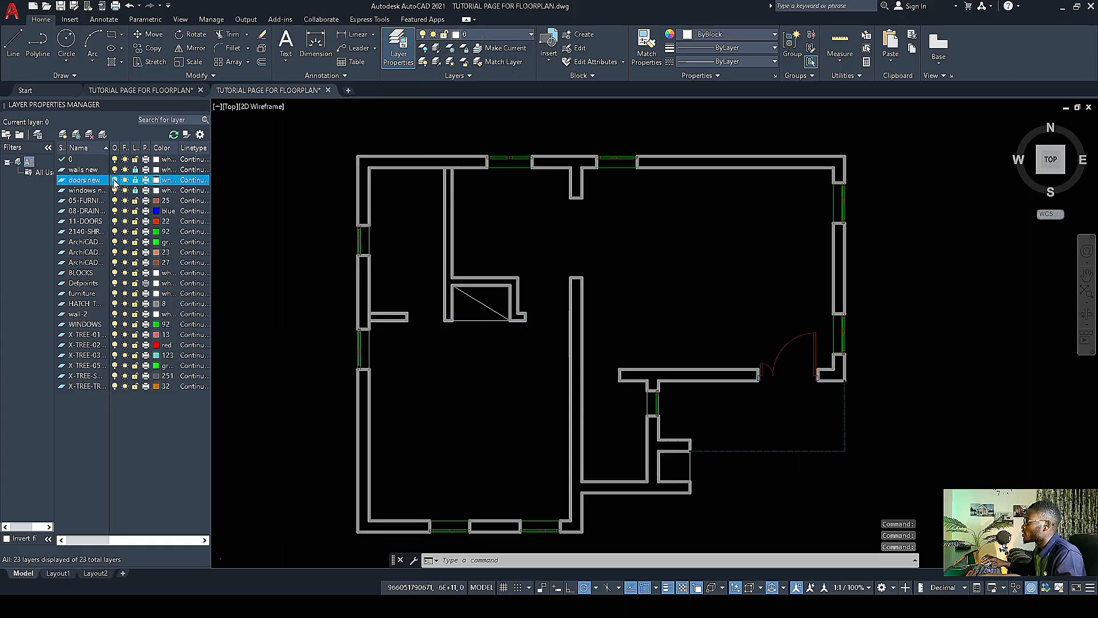
left_click(114, 180)
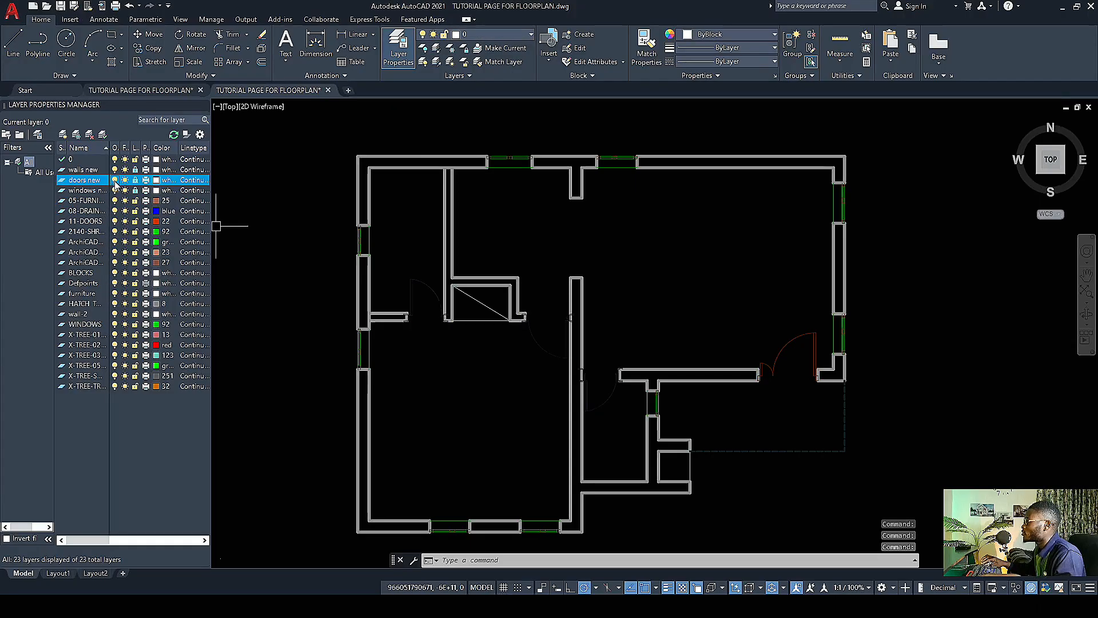
left_click(126, 181)
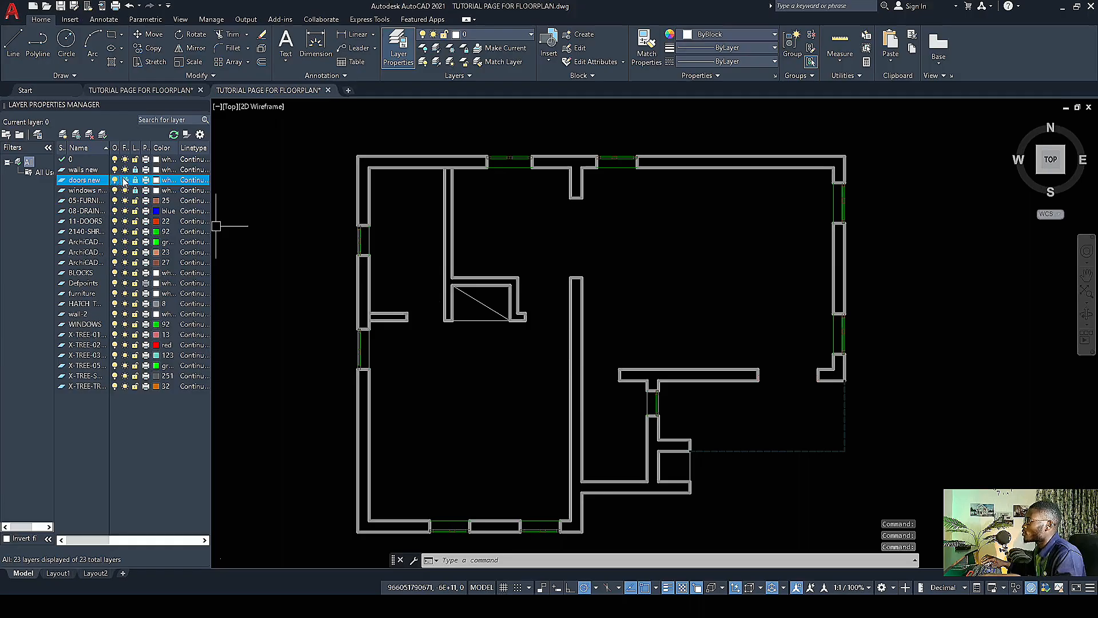
Step: Compare the interior doors and the entrance door on the plan with the doors new layer locked and unlocked
scroll(629, 343, "up", 4)
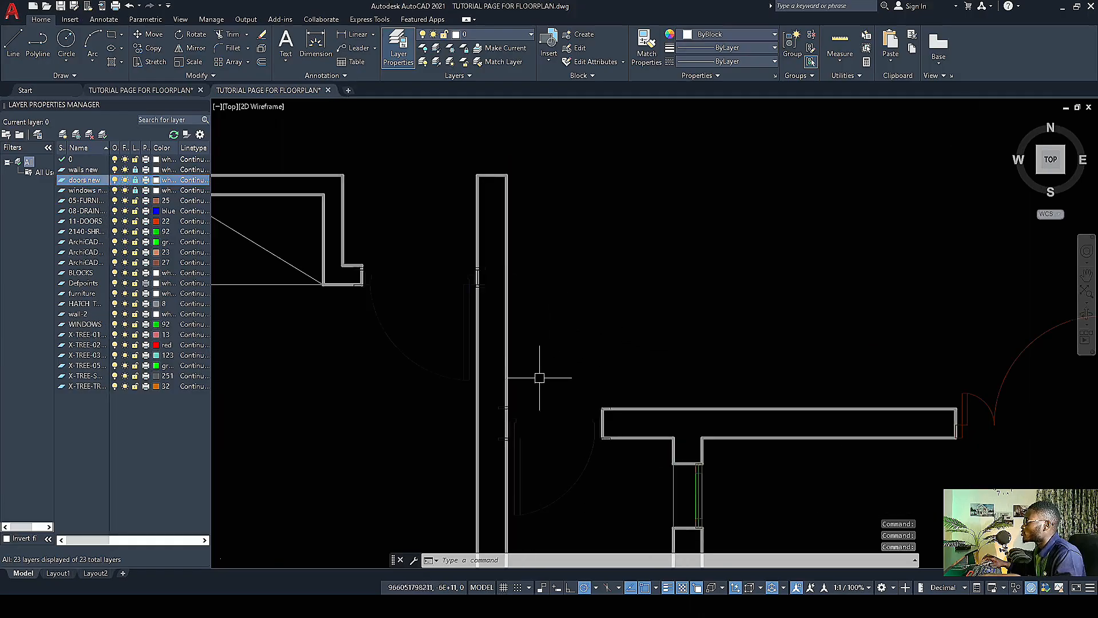
scroll(482, 269, "up", 6)
scroll(497, 341, "down", 6)
scroll(448, 358, "up", 2)
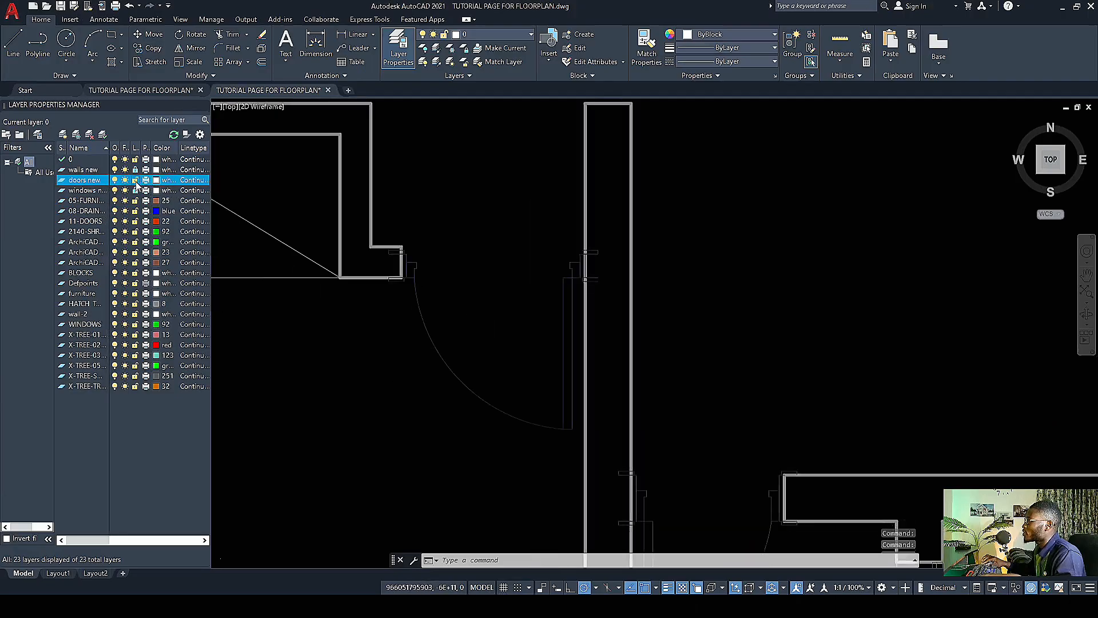
scroll(495, 388, "down", 4)
scroll(491, 368, "down", 2)
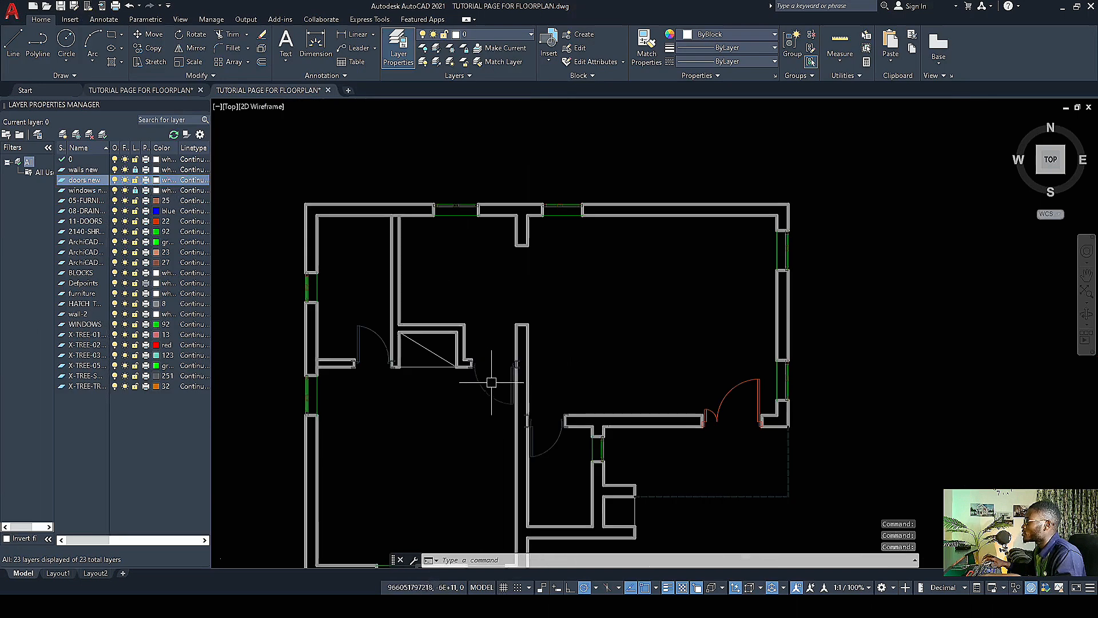
scroll(370, 333, "up", 4)
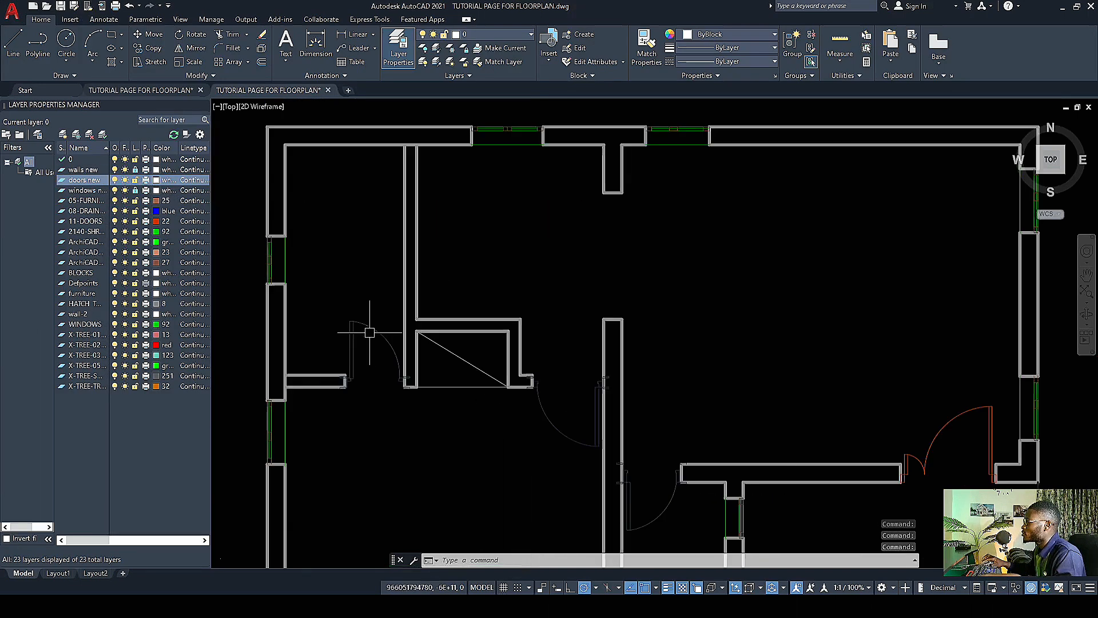
scroll(377, 329, "down", 2)
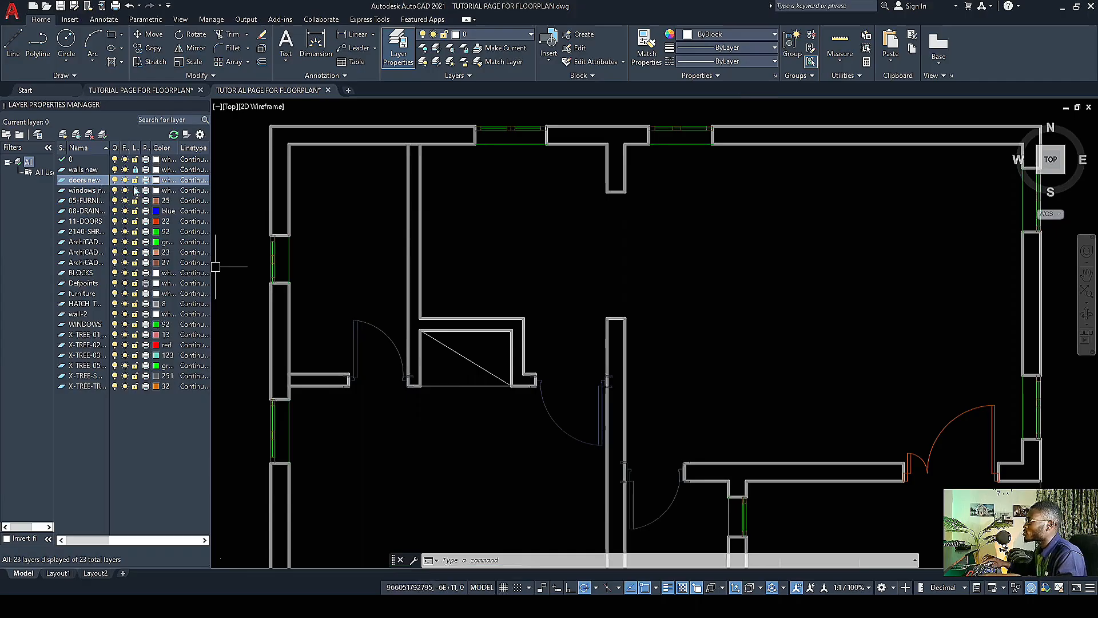
scroll(452, 346, "down", 6)
scroll(488, 348, "up", 4)
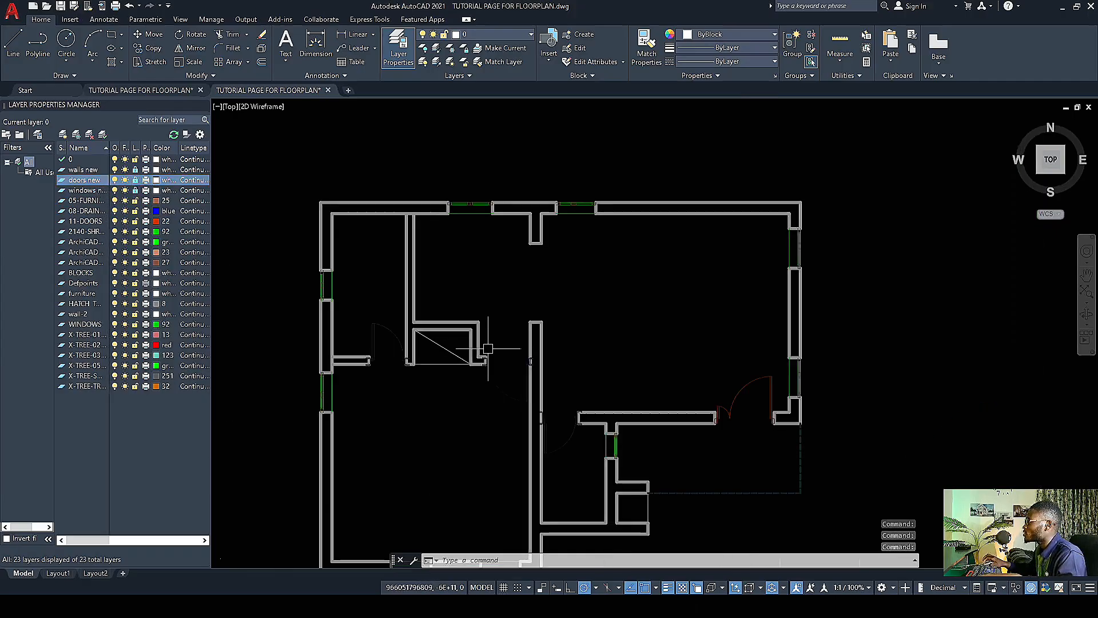
scroll(639, 334, "down", 4)
scroll(532, 280, "up", 4)
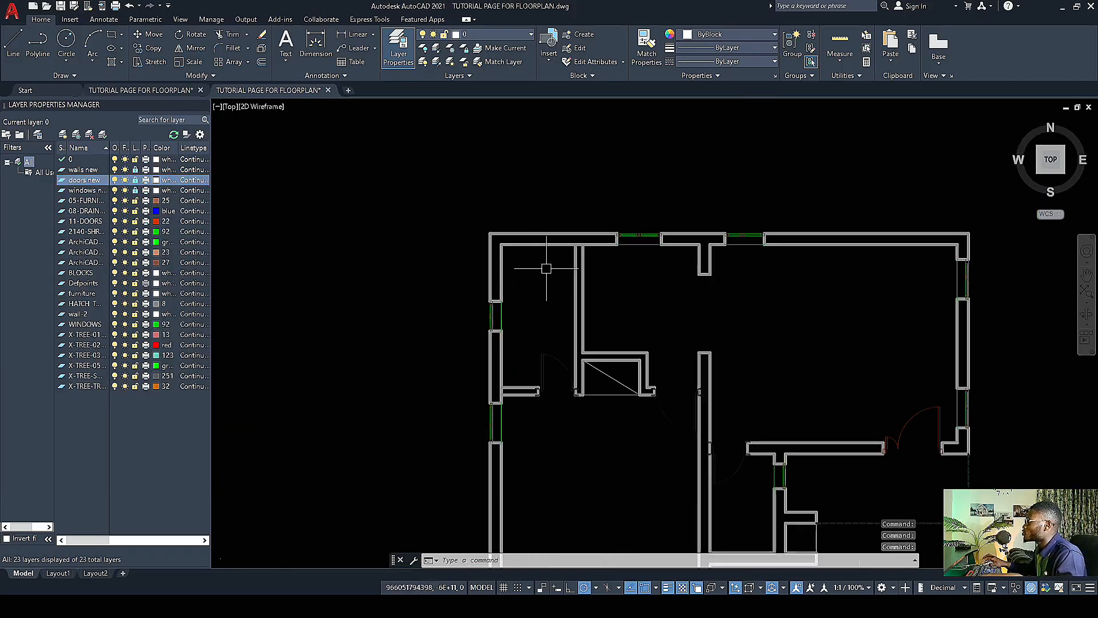
Step: Examine the furnished reference plan for the fixtures and furniture in the visitor's toilet, entrance, bedroom, main toilet and kitchen
scroll(655, 275, "down", 4)
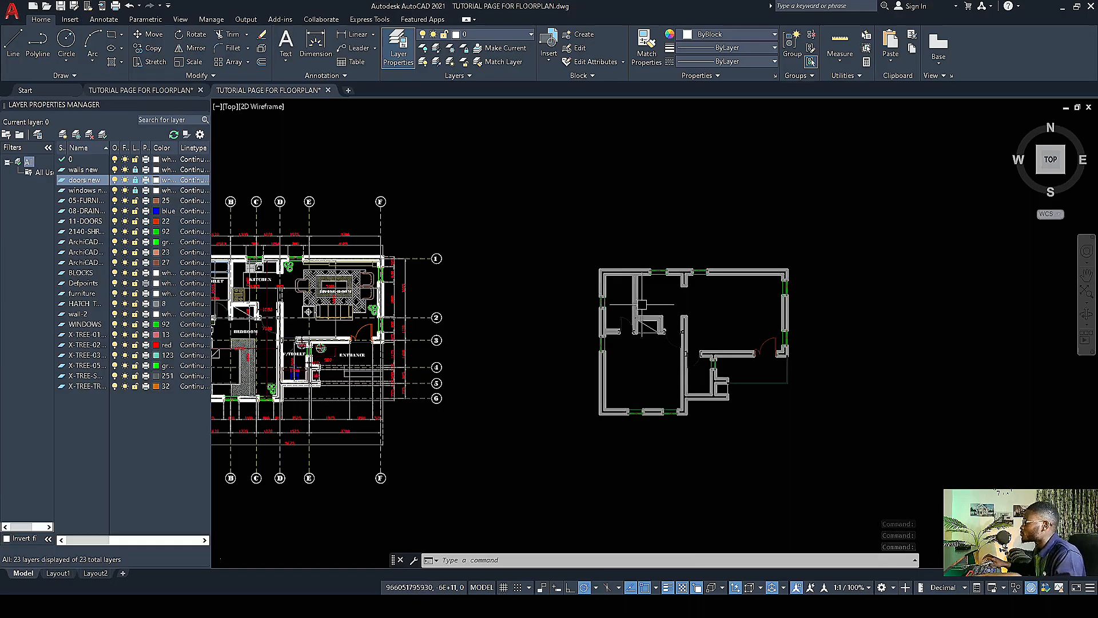
scroll(658, 323, "up", 3)
scroll(681, 290, "down", 3)
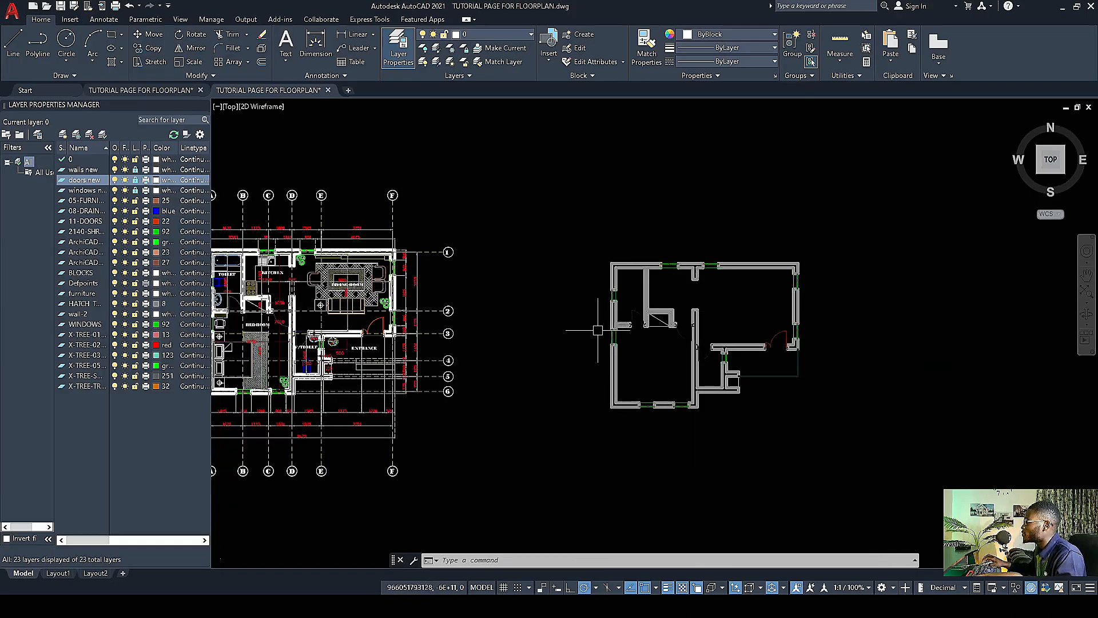
scroll(290, 372, "up", 2)
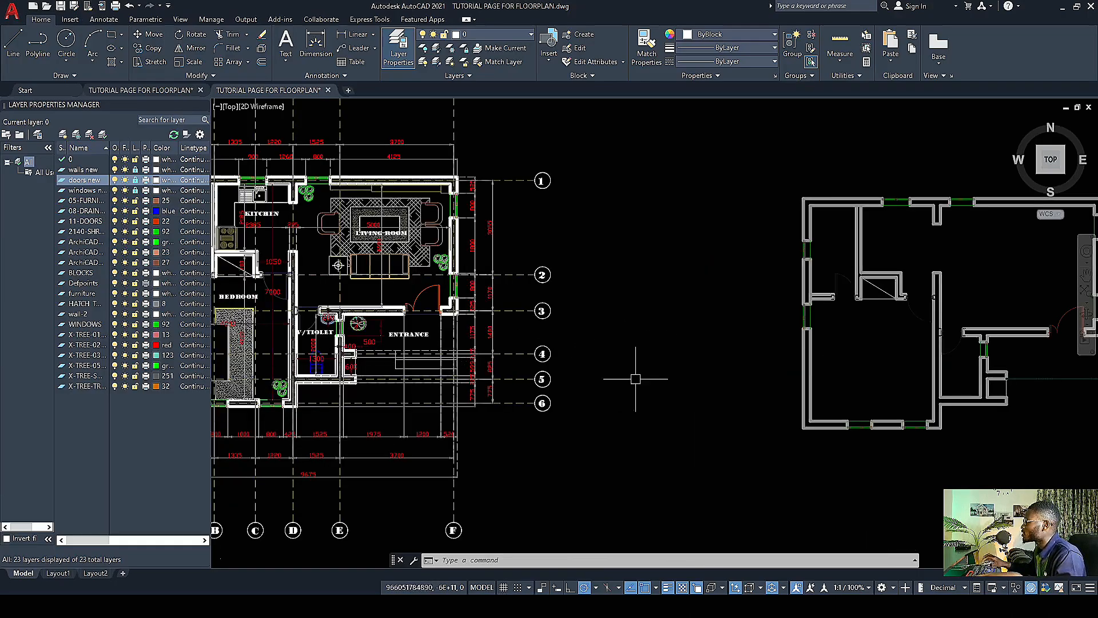
scroll(762, 332, "down", 2)
scroll(852, 378, "up", 5)
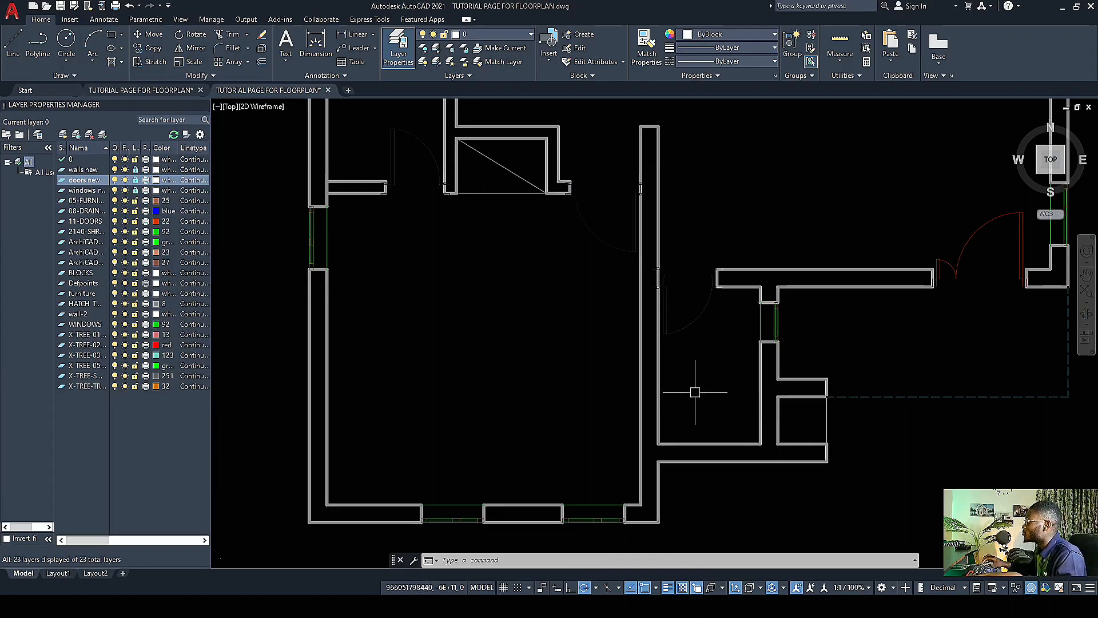
scroll(695, 392, "down", 5)
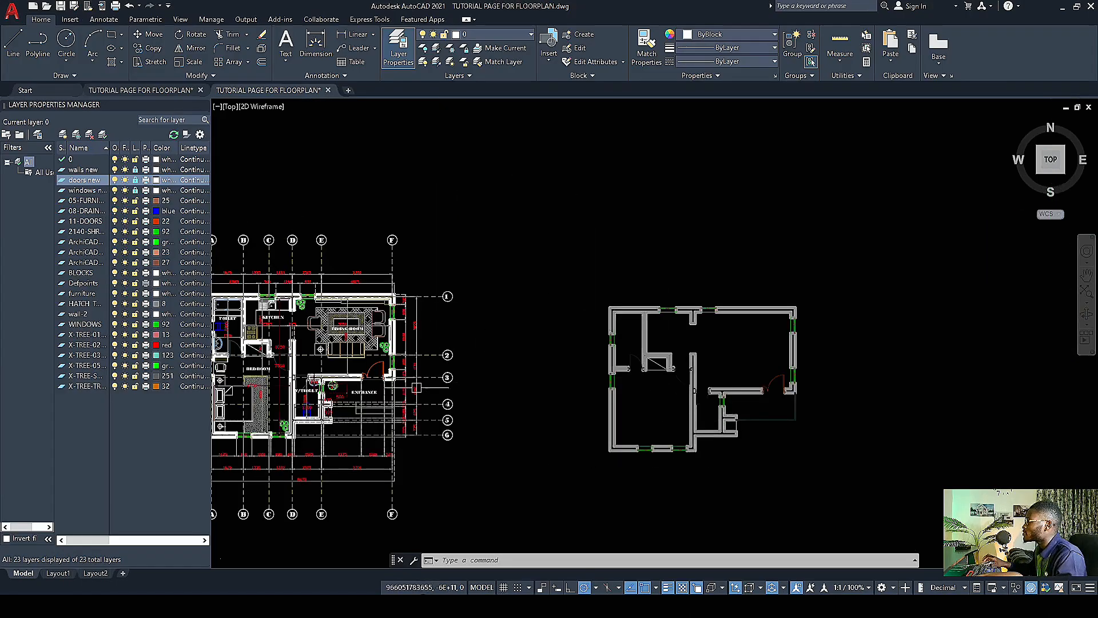
scroll(294, 408, "up", 8)
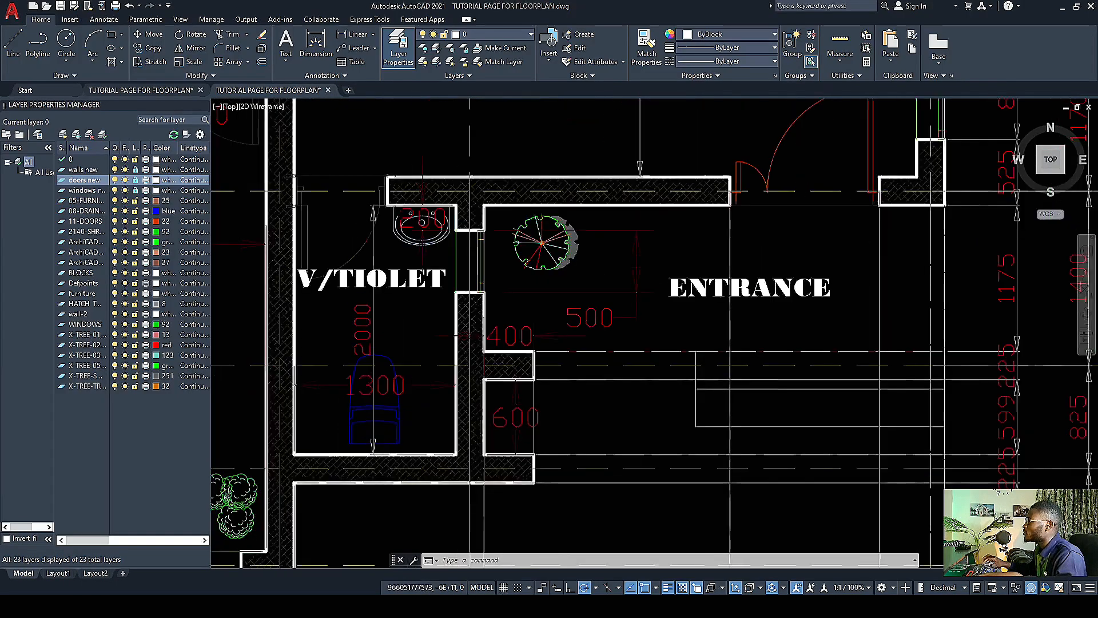
scroll(378, 366, "up", 2)
scroll(516, 314, "down", 6)
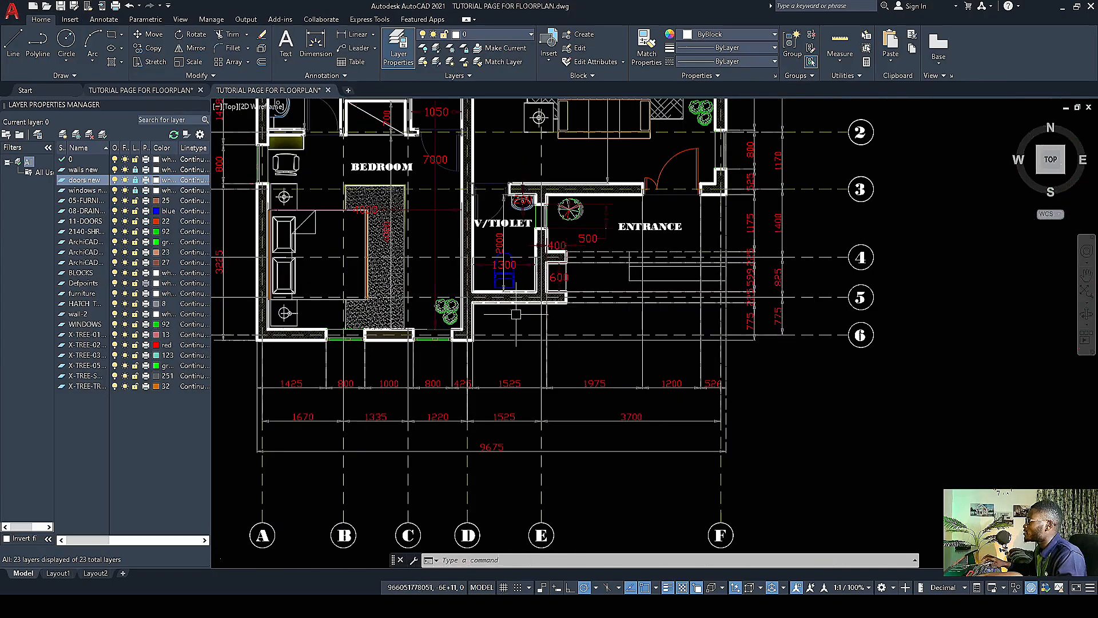
scroll(463, 339, "down", 6)
scroll(434, 274, "up", 8)
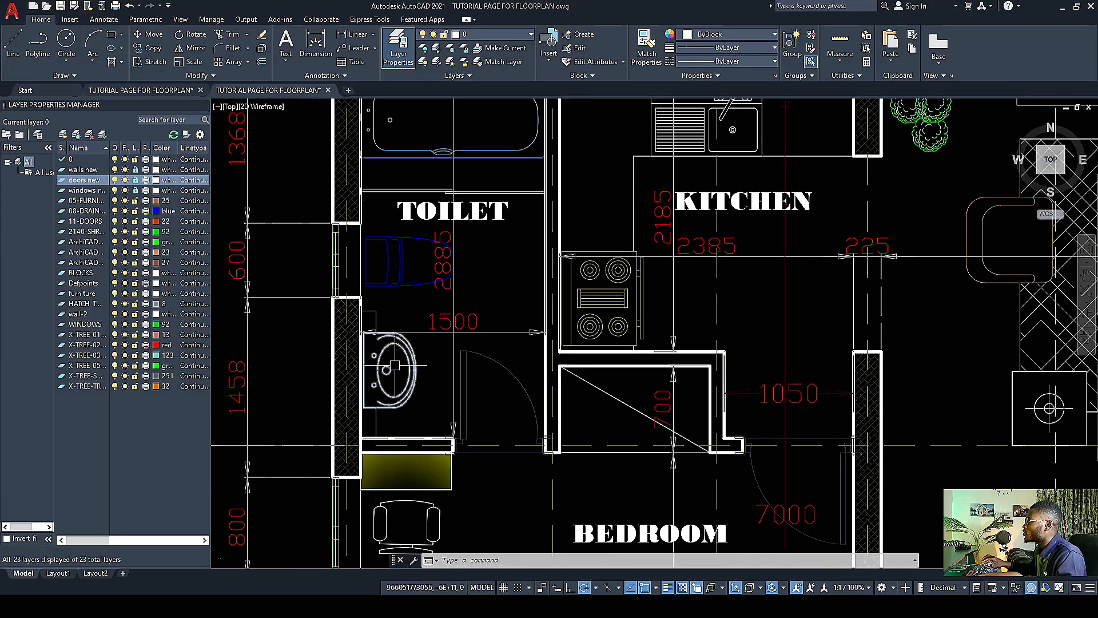
scroll(387, 284, "down", 8)
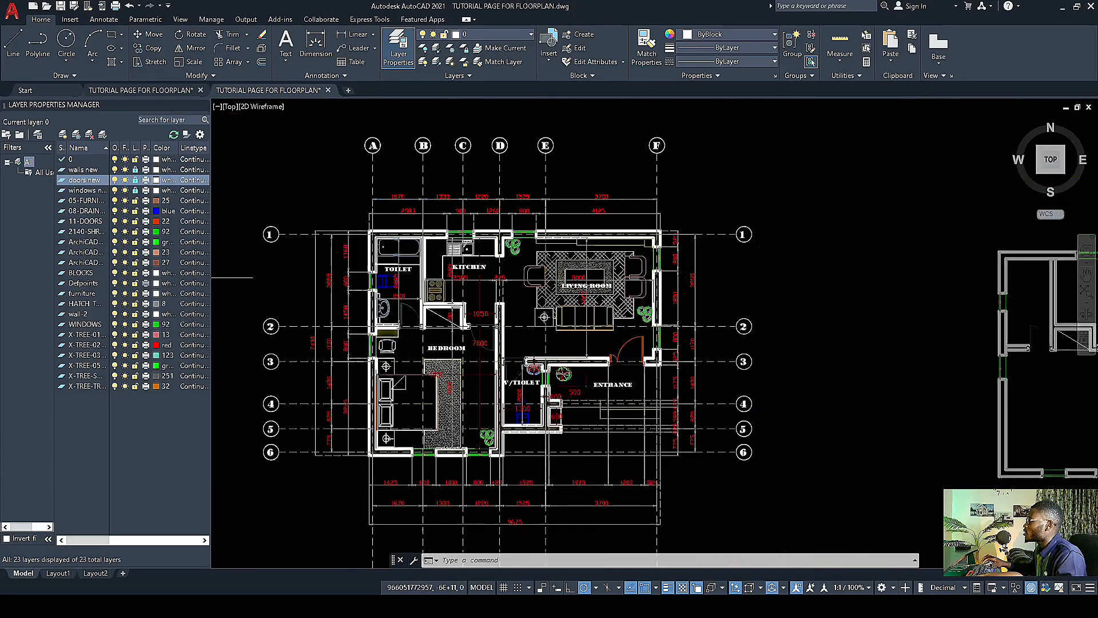
Step: Insert the water closet block inside the visitor's toilet of the new floor plan
scroll(578, 275, "up", 7)
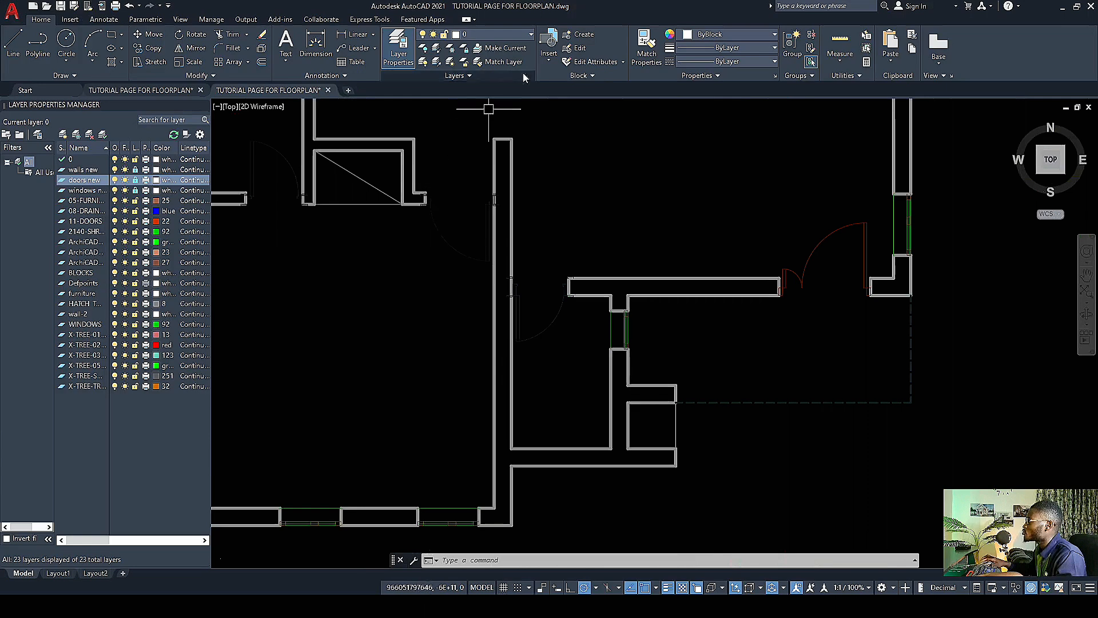
left_click(548, 43)
scroll(463, 143, "down", 2)
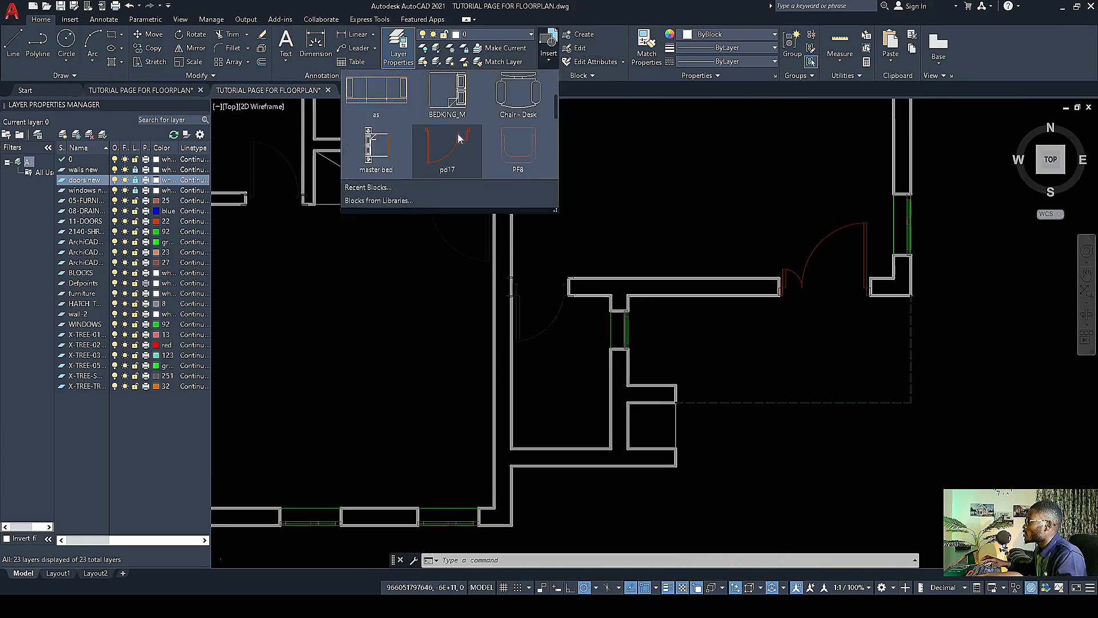
left_click(444, 149)
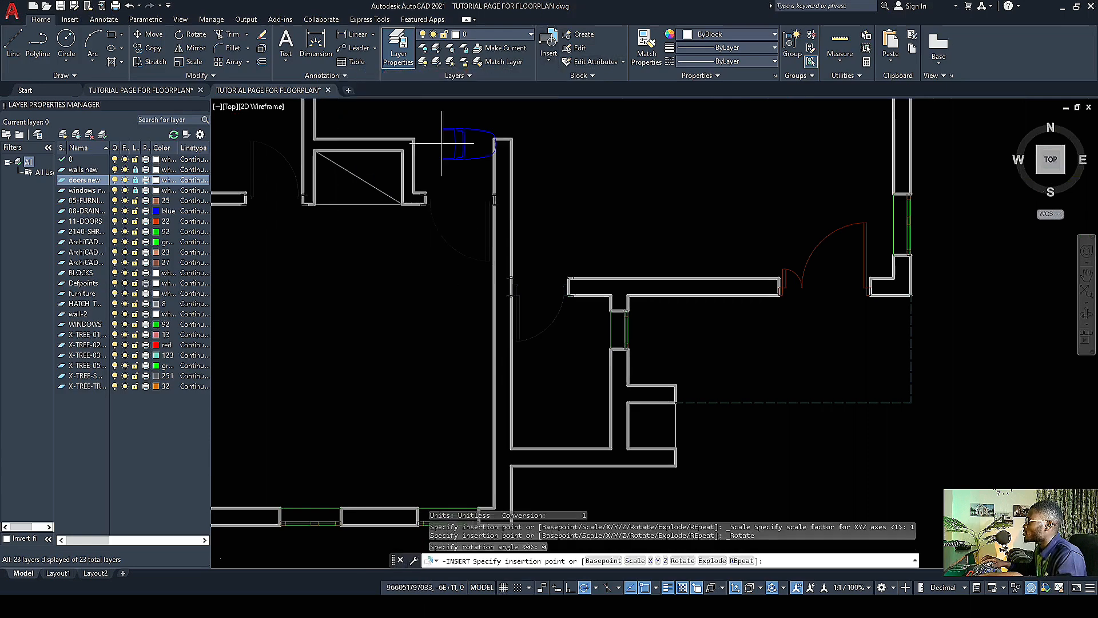
scroll(543, 401, "up", 2)
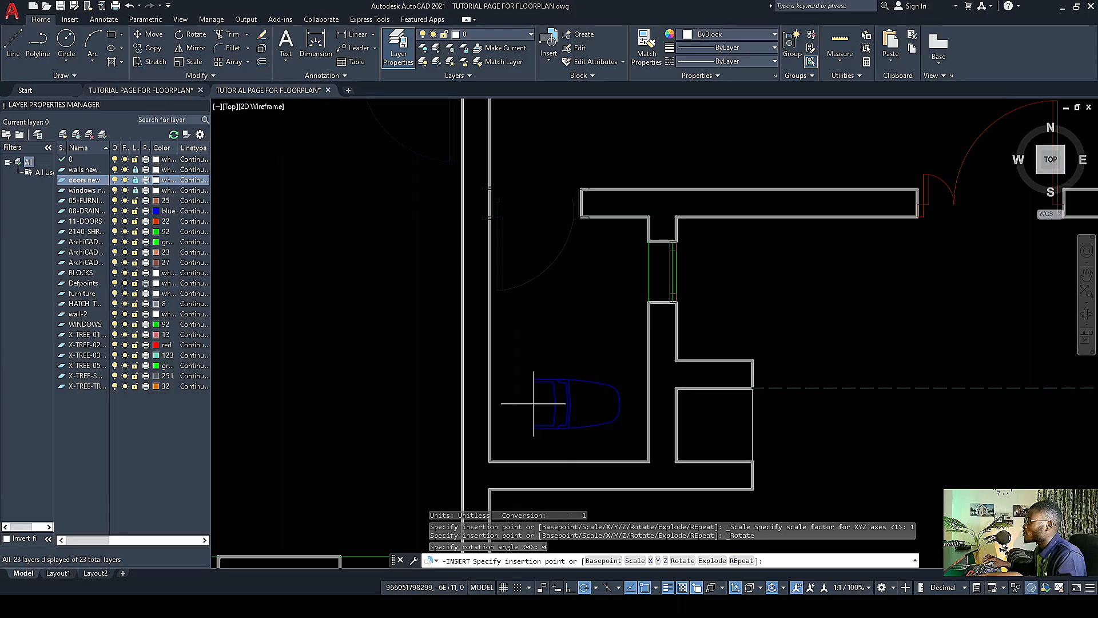
left_click(533, 404)
key("Escape")
Step: Rotate the water closet 90° so its tank faces the lower wall of the visitor's toilet
left_click(572, 431)
right_click(546, 311)
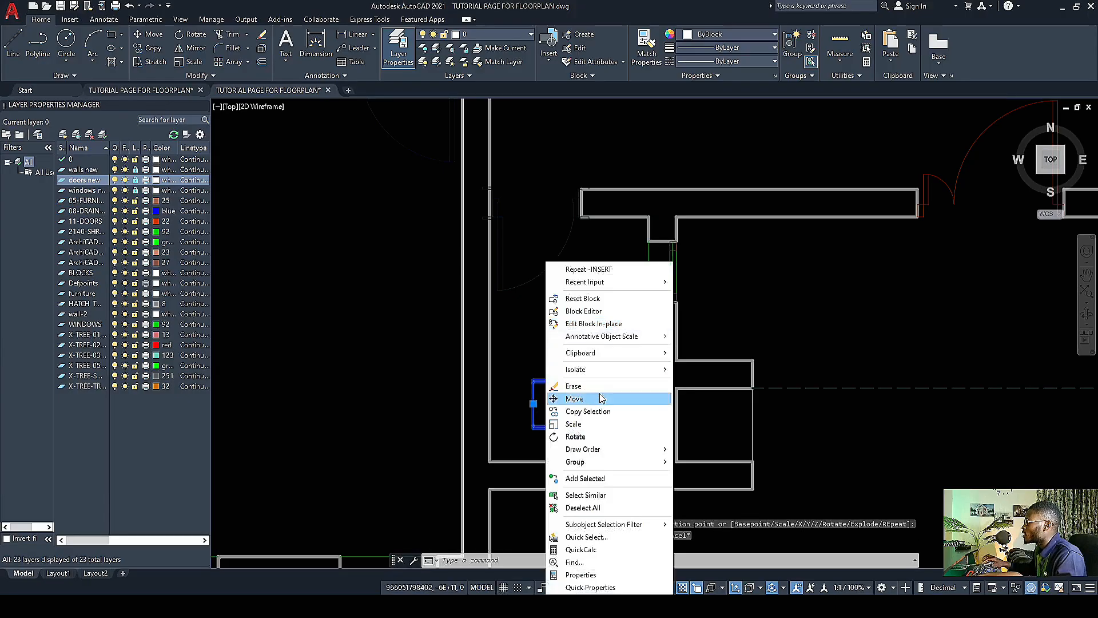
left_click(599, 435)
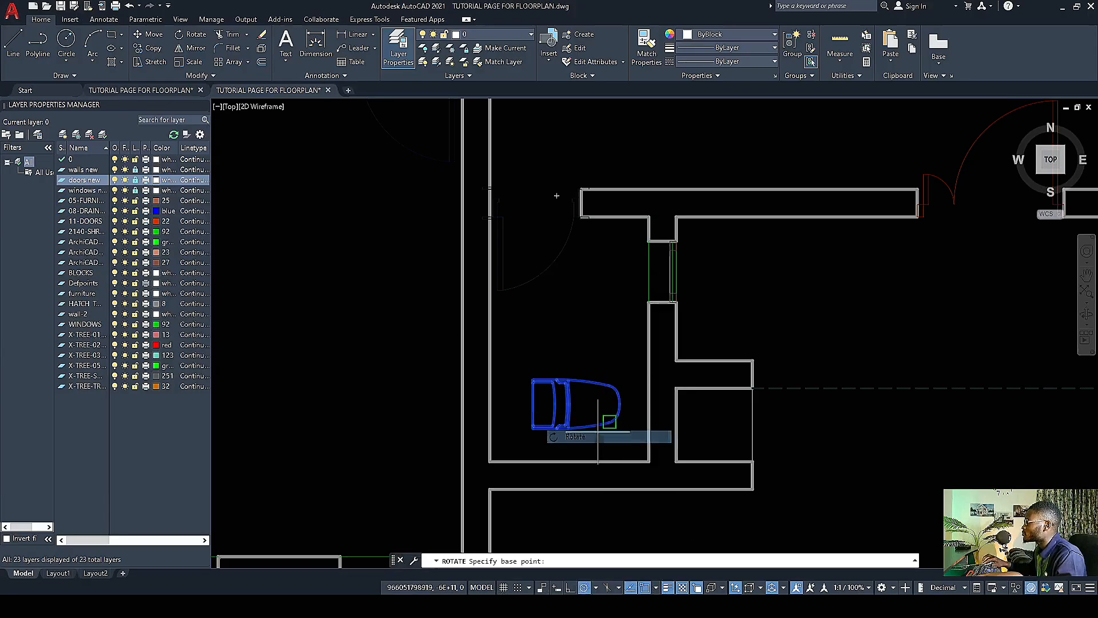
left_click(591, 402)
left_click(603, 320)
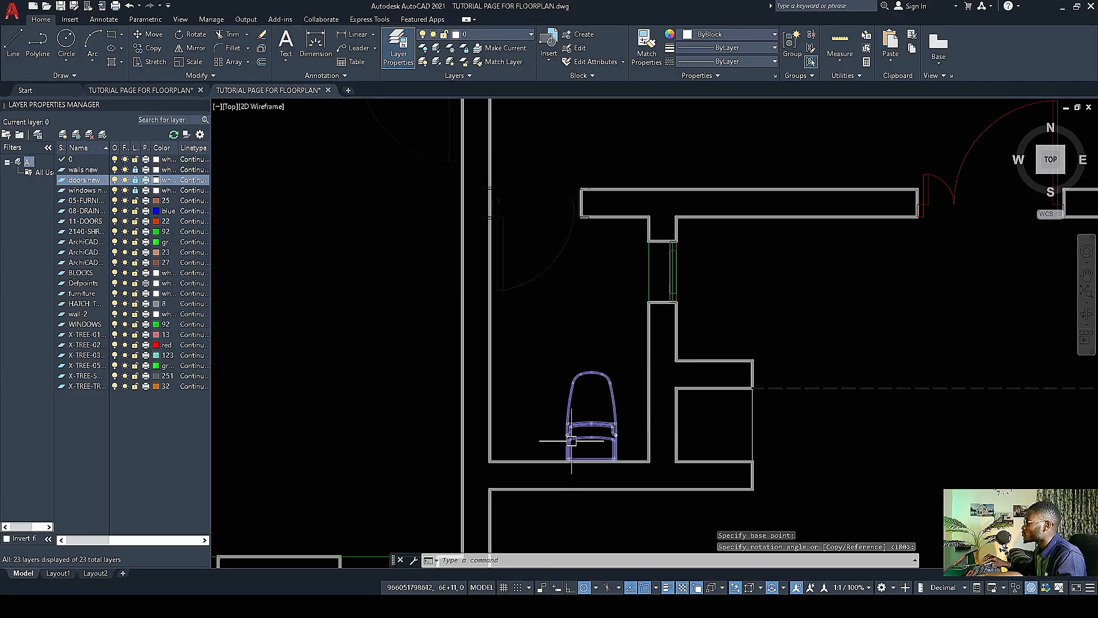
Step: Move the water closet away from the right-hand wall and set its tank against the lower wall of the visitor's toilet
scroll(575, 442, "up", 4)
left_click(622, 487)
left_click(622, 487)
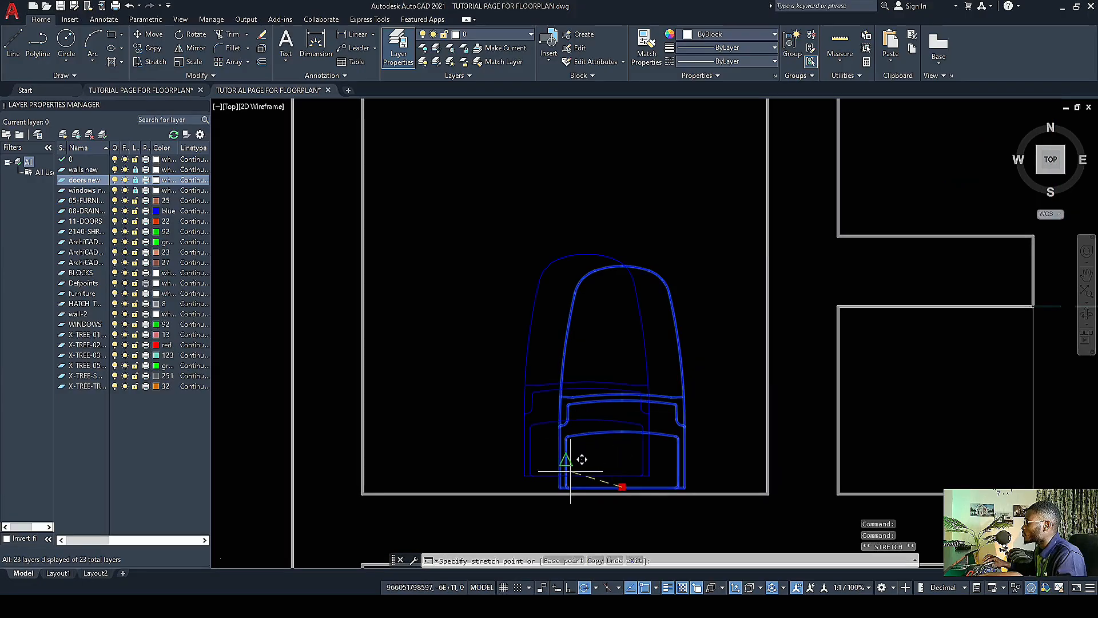
left_click(567, 459)
scroll(552, 452, "down", 5)
scroll(533, 438, "up", 5)
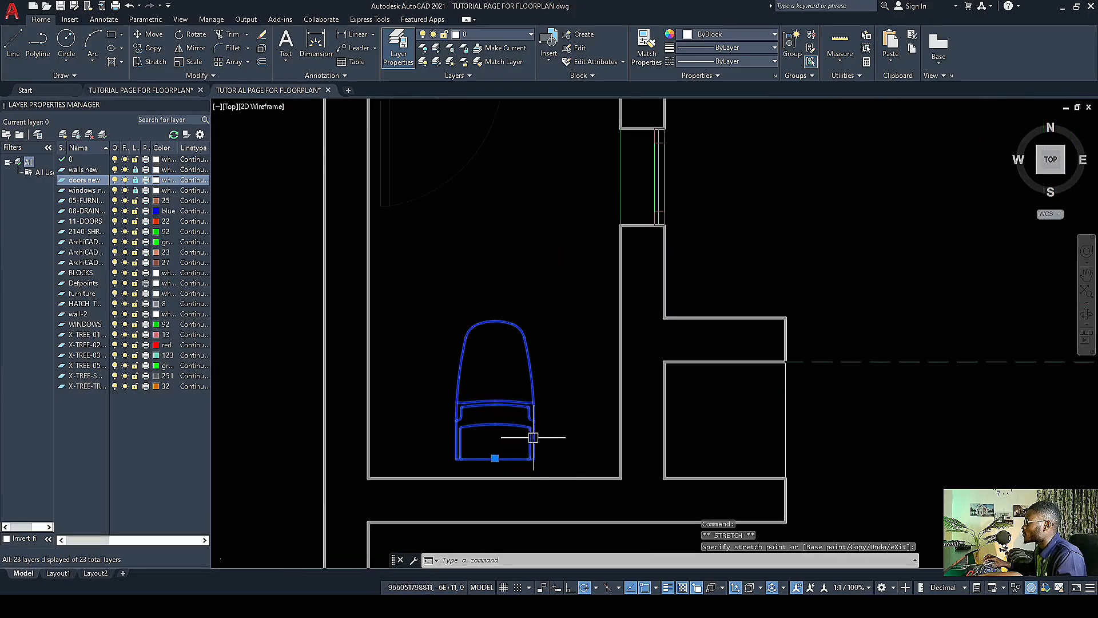
left_click(495, 458)
scroll(492, 464, "up", 4)
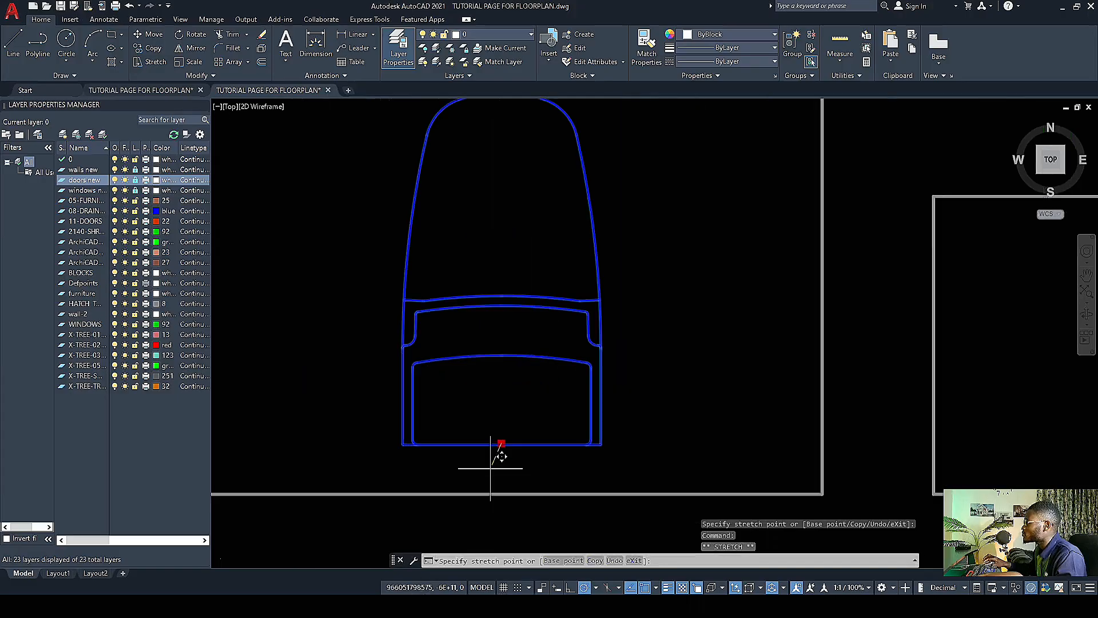
left_click(488, 473)
scroll(485, 458, "down", 6)
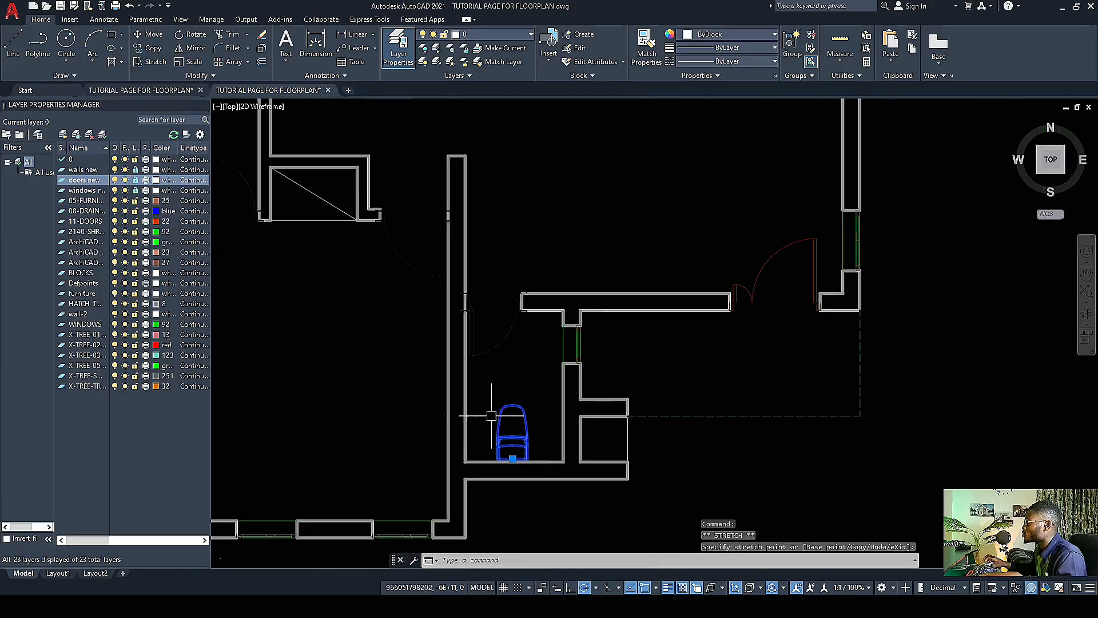
scroll(491, 416, "up", 3)
key("Escape")
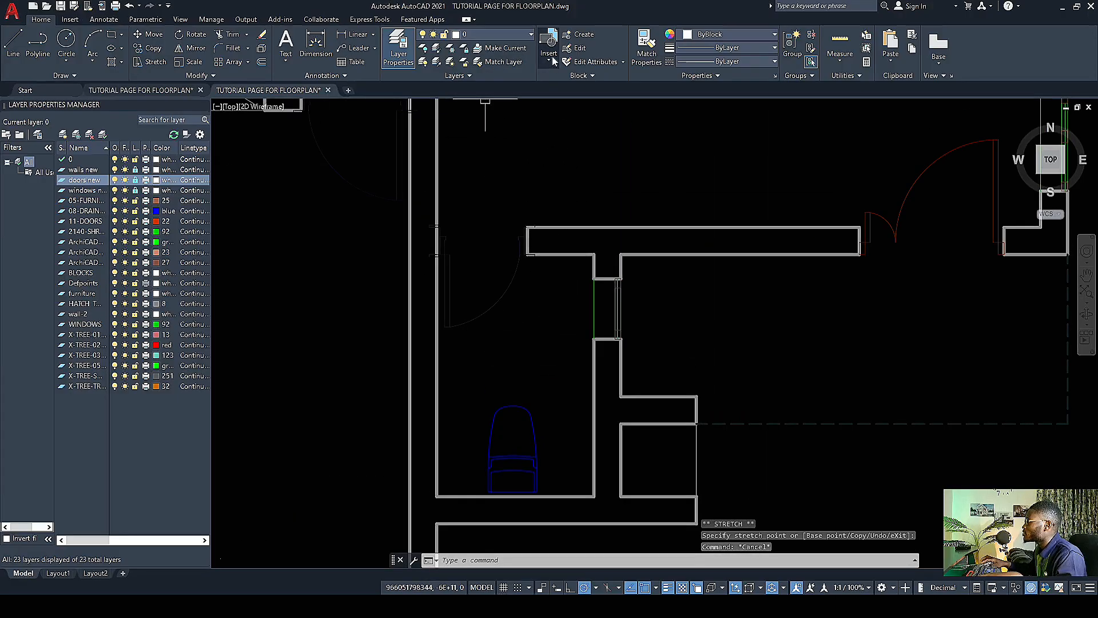
Step: Insert the washbasin block in the visitor's toilet between the door and the small window
left_click(553, 54)
left_click(505, 142)
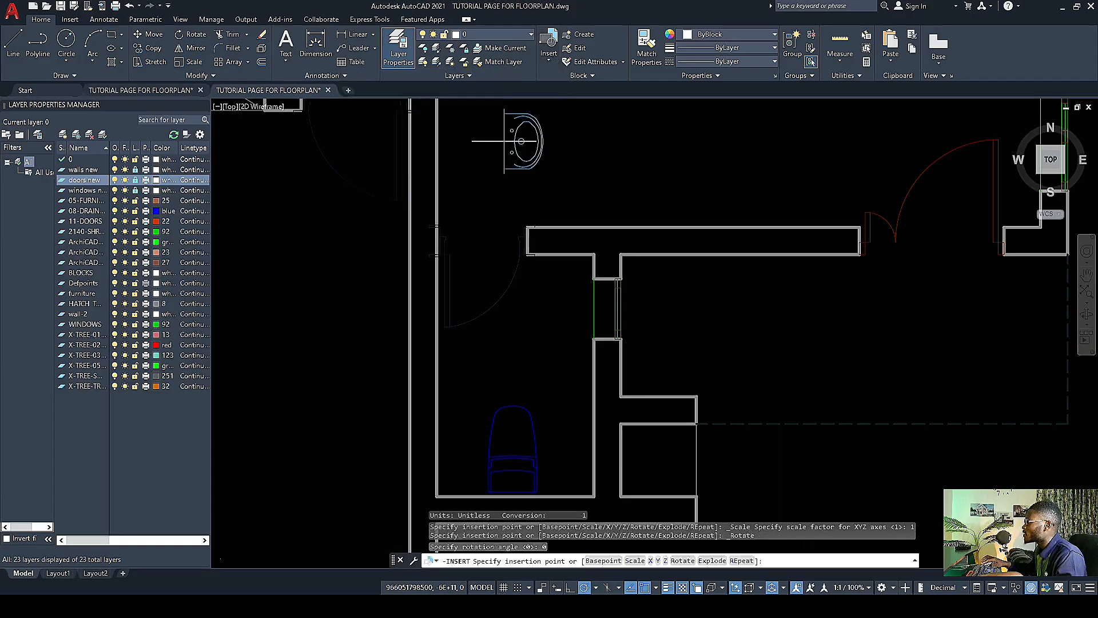
scroll(544, 309, "up", 3)
left_click(505, 295)
key("Escape")
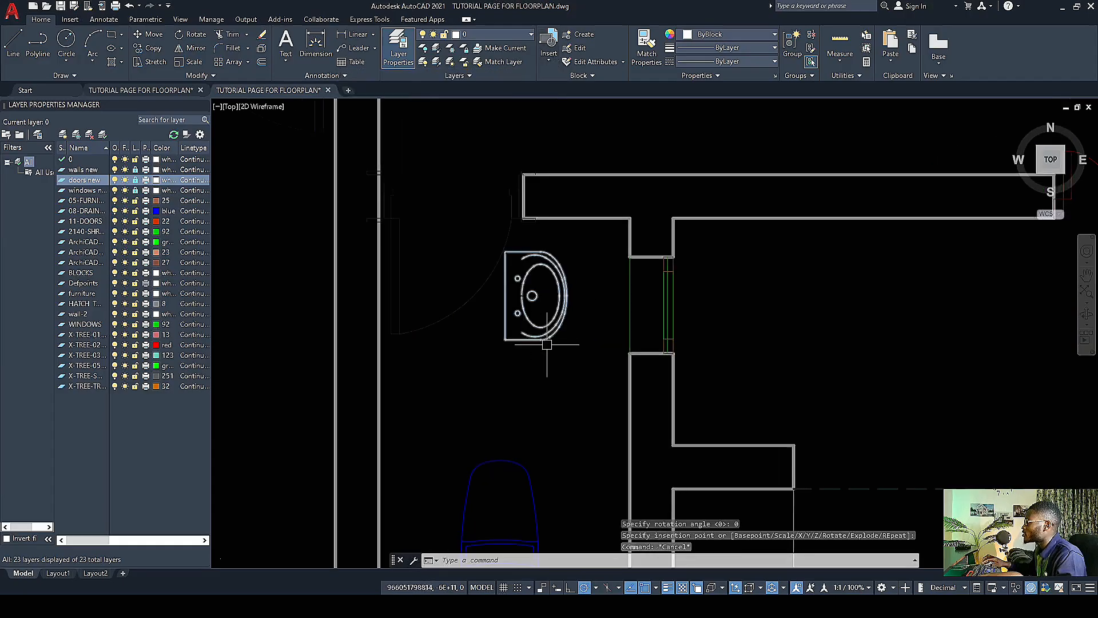
Step: Rotate the washbasin in the visitor's toilet to 270° so its straight back faces the upper wall
left_click(543, 334)
right_click(461, 298)
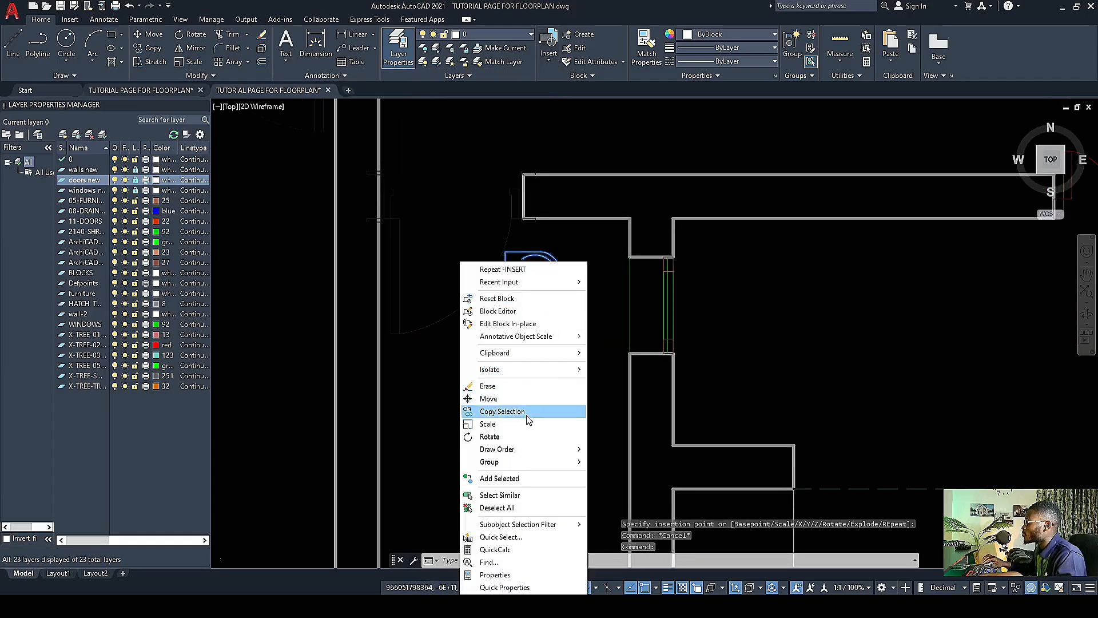
left_click(497, 436)
left_click(552, 269)
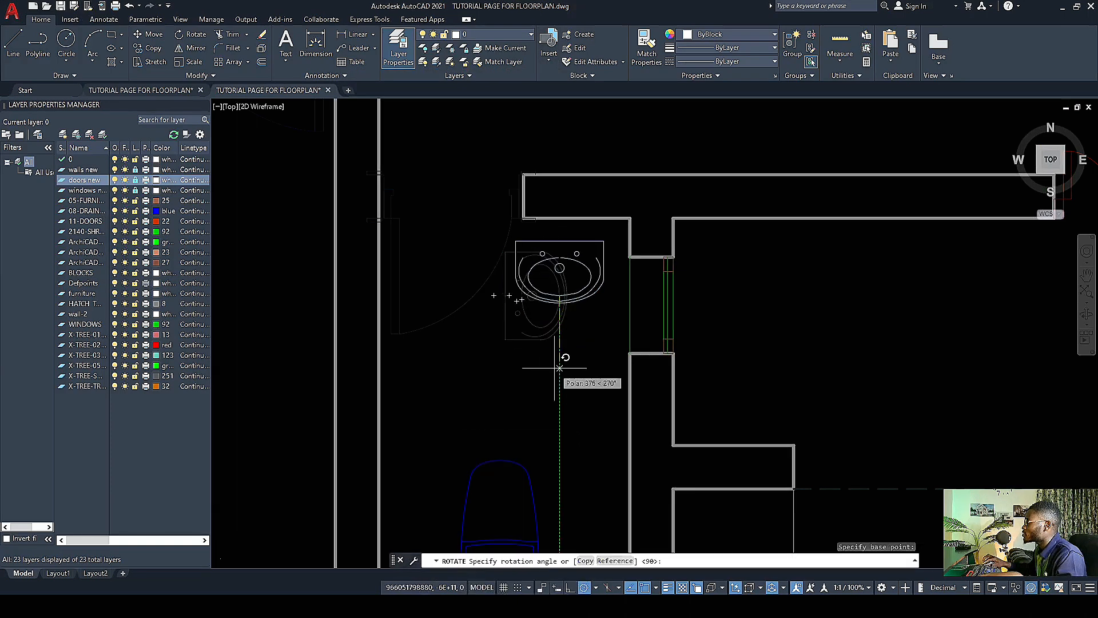
left_click(559, 368)
scroll(556, 294, "up", 3)
Step: Move the washbasin up so its straight back sits against the upper wall of the visitor's toilet, beside the small window
left_click(550, 302)
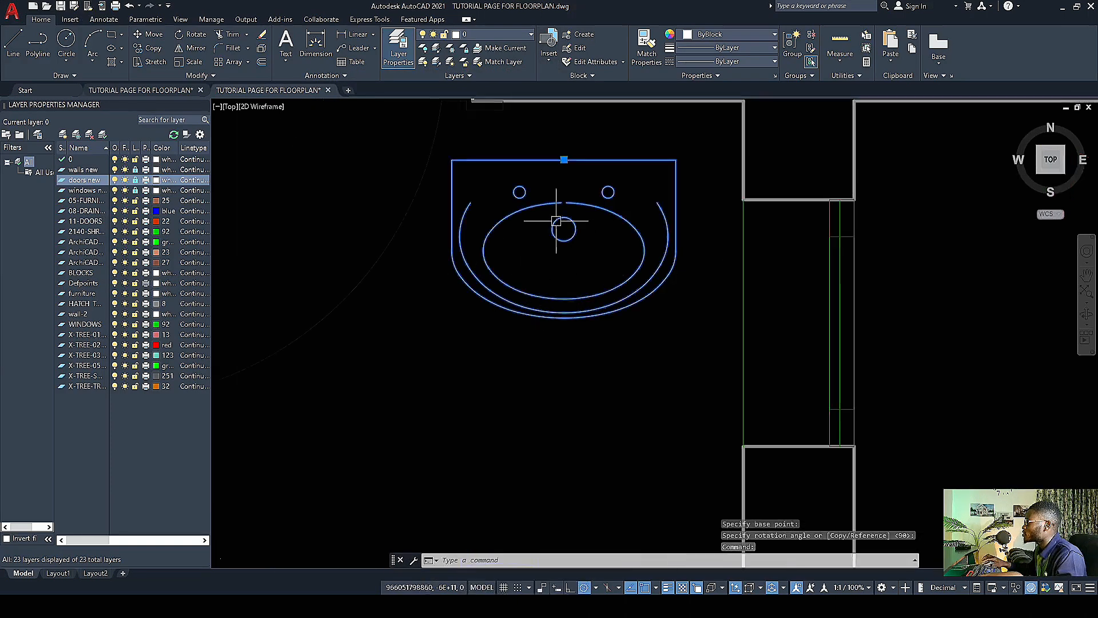
left_click(564, 159)
scroll(575, 150, "down", 4)
scroll(596, 196, "up", 5)
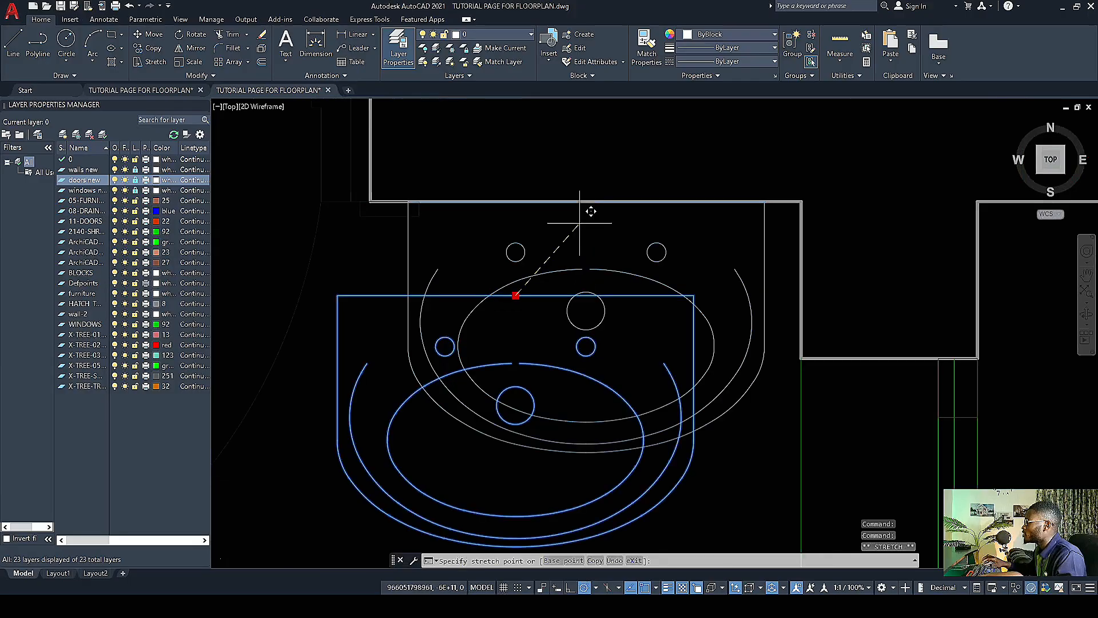
scroll(592, 220, "up", 4)
scroll(591, 240, "down", 6)
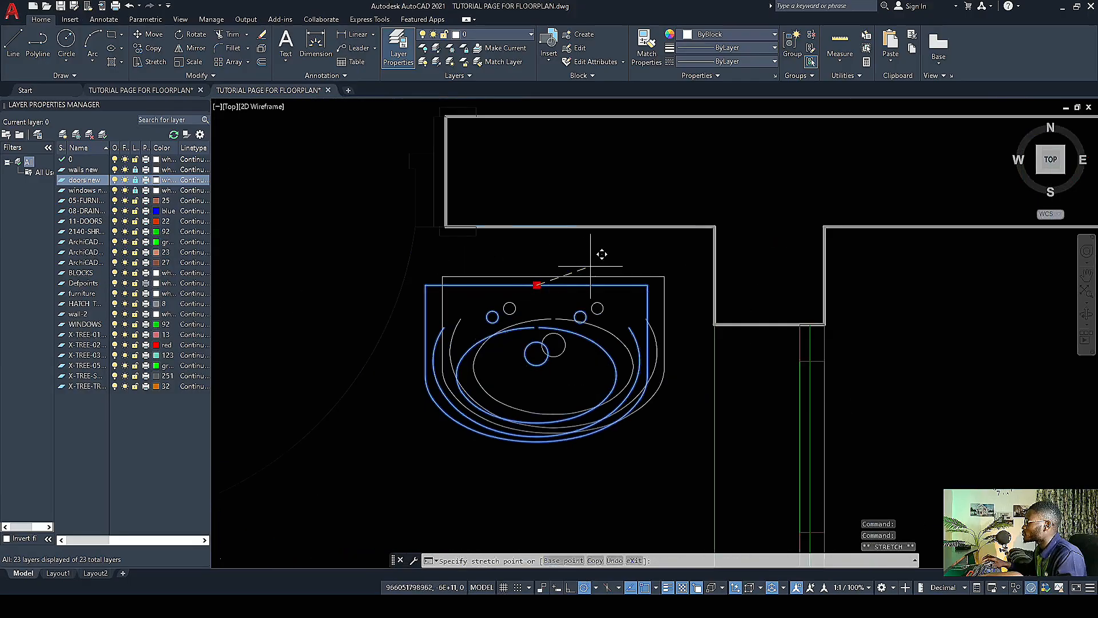
left_click(580, 257)
scroll(579, 254, "up", 2)
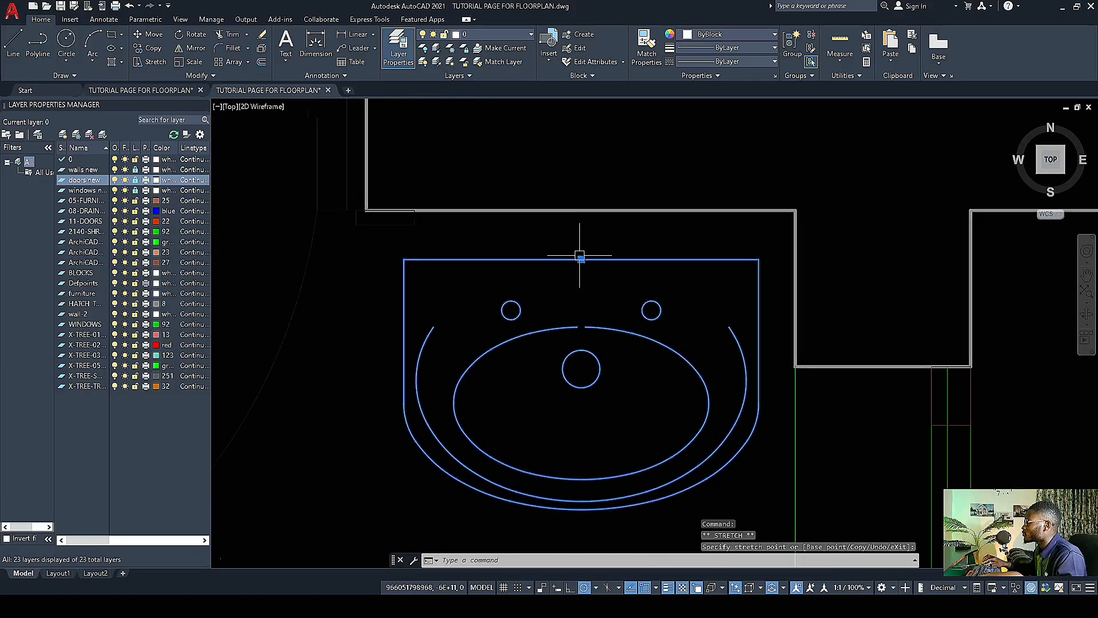
left_click(580, 257)
scroll(579, 250, "up", 4)
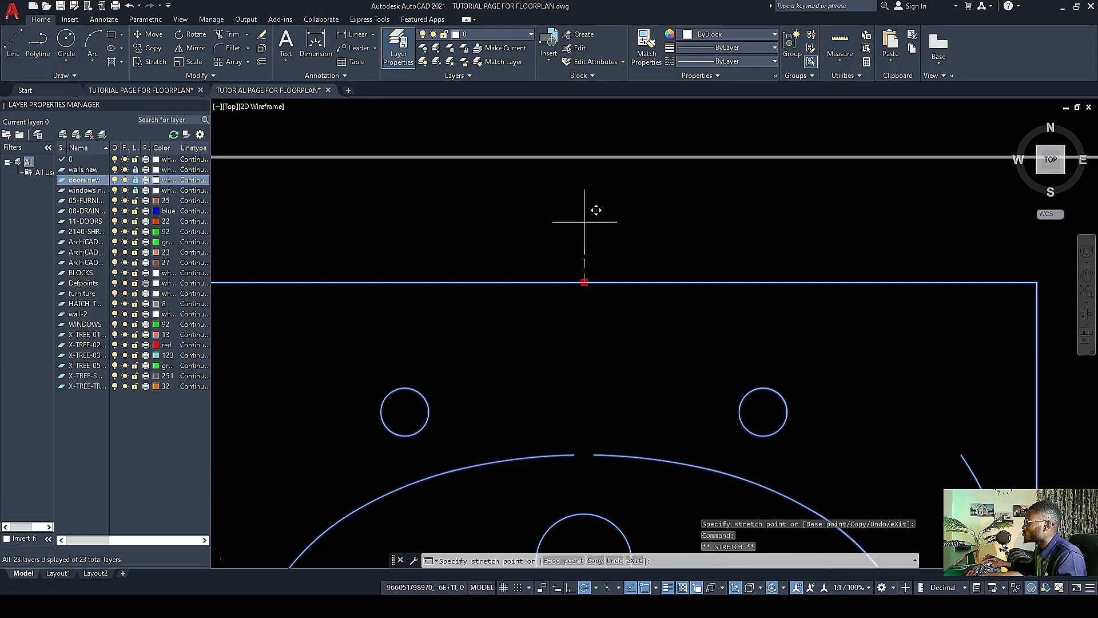
scroll(585, 222, "down", 10)
key("Escape")
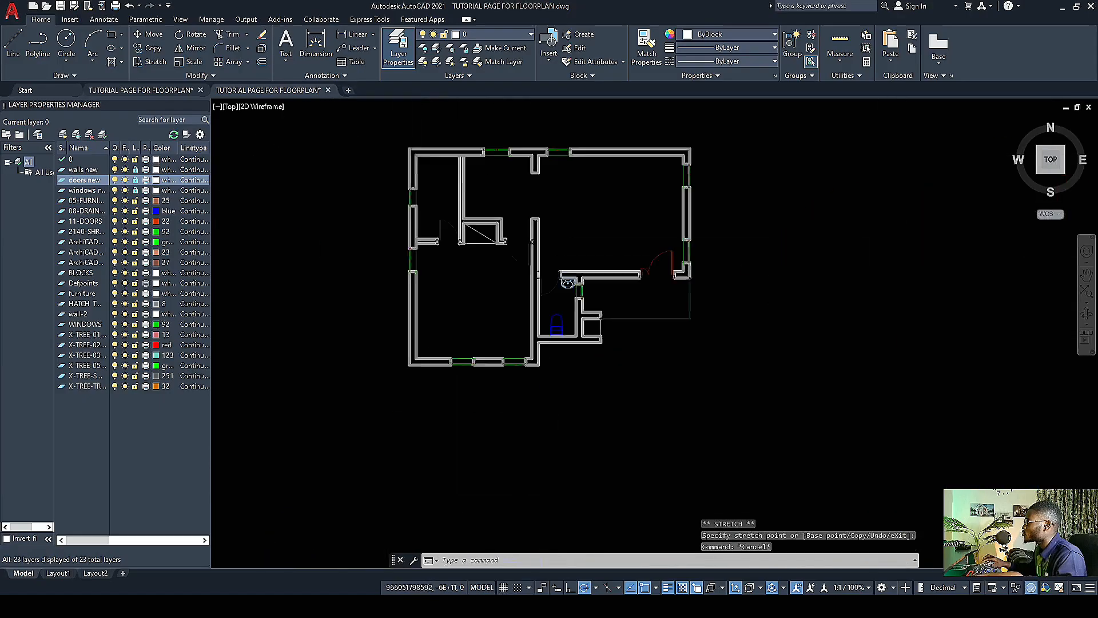
Step: Examine the bathtub, water closets and washbasins placed in the main toilet and visitor's toilet of the new floor plan
scroll(552, 294, "up", 4)
scroll(552, 294, "down", 4)
scroll(445, 180, "up", 2)
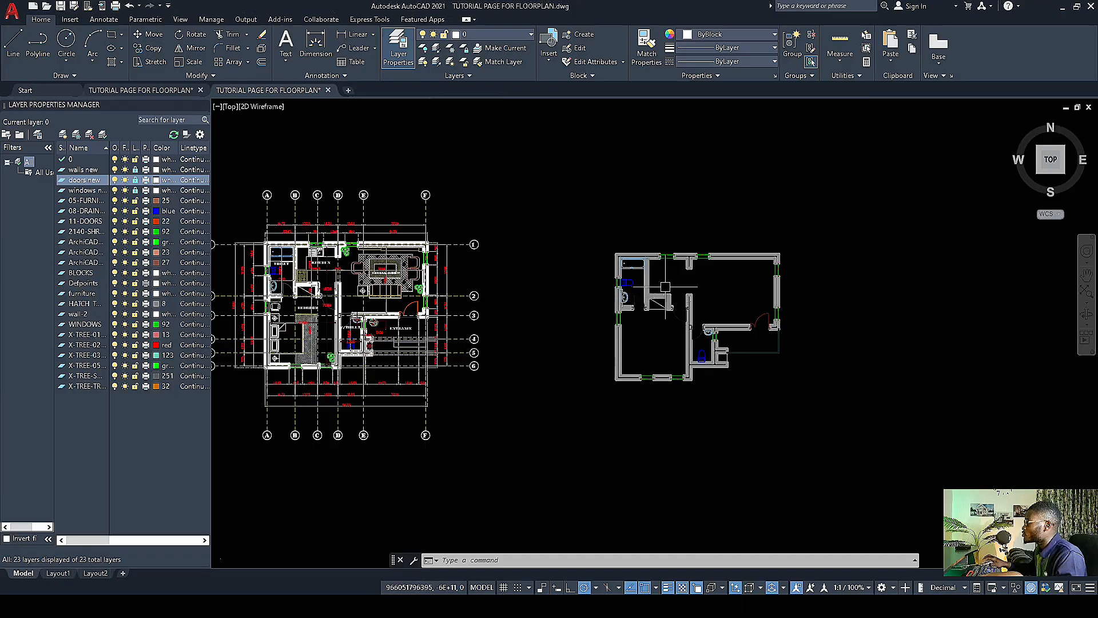
scroll(666, 287, "up", 6)
scroll(566, 321, "down", 6)
scroll(629, 401, "up", 7)
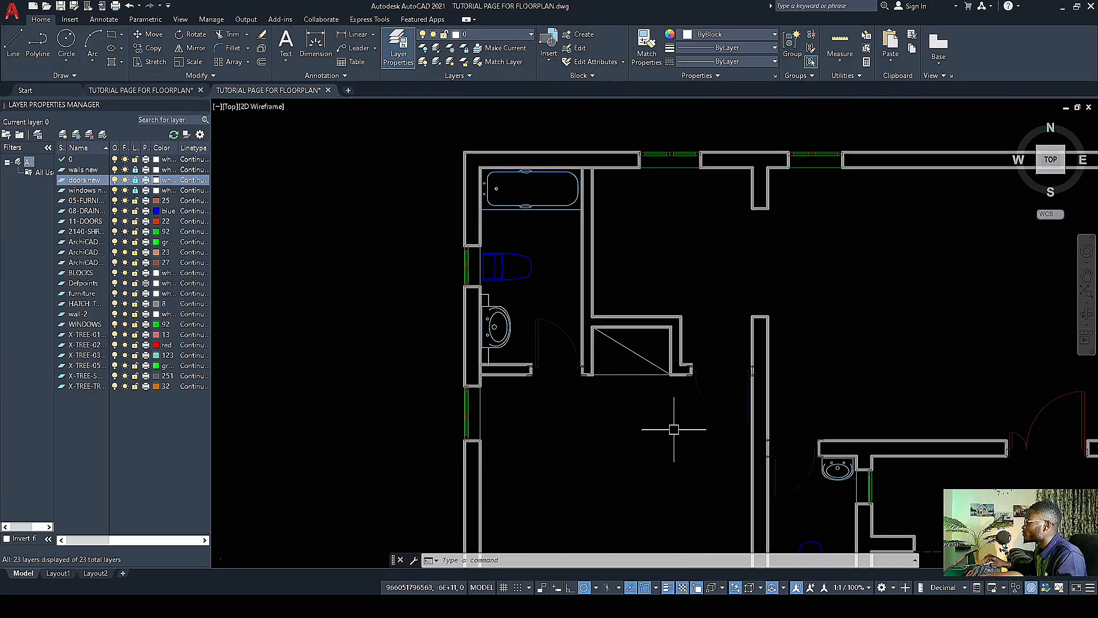
scroll(513, 256, "down", 3)
scroll(511, 204, "up", 3)
scroll(594, 359, "down", 6)
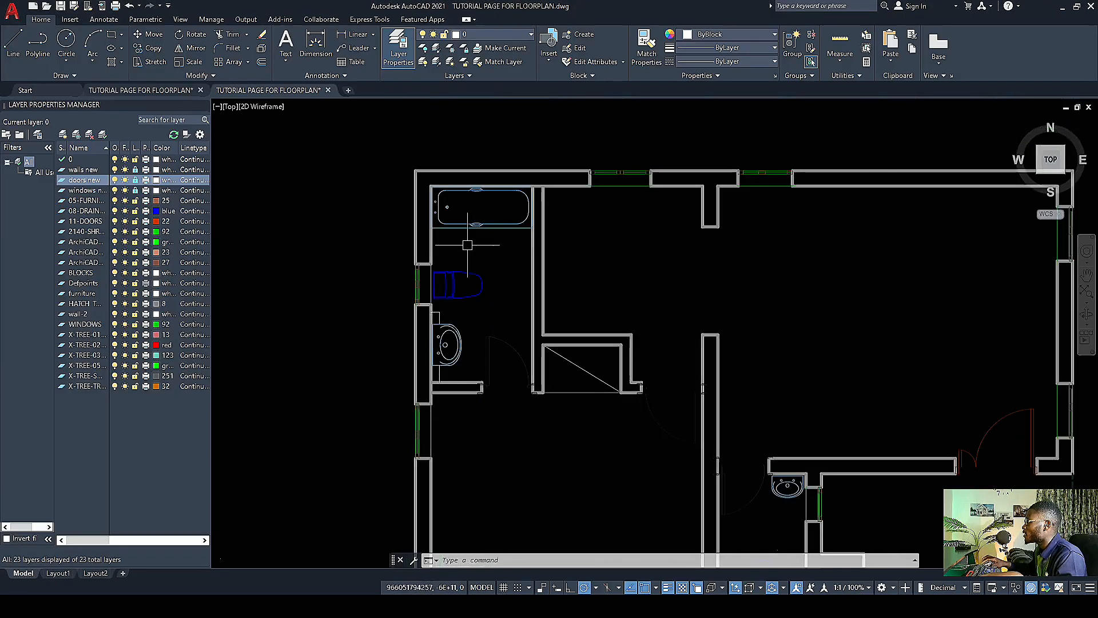
scroll(503, 346, "up", 6)
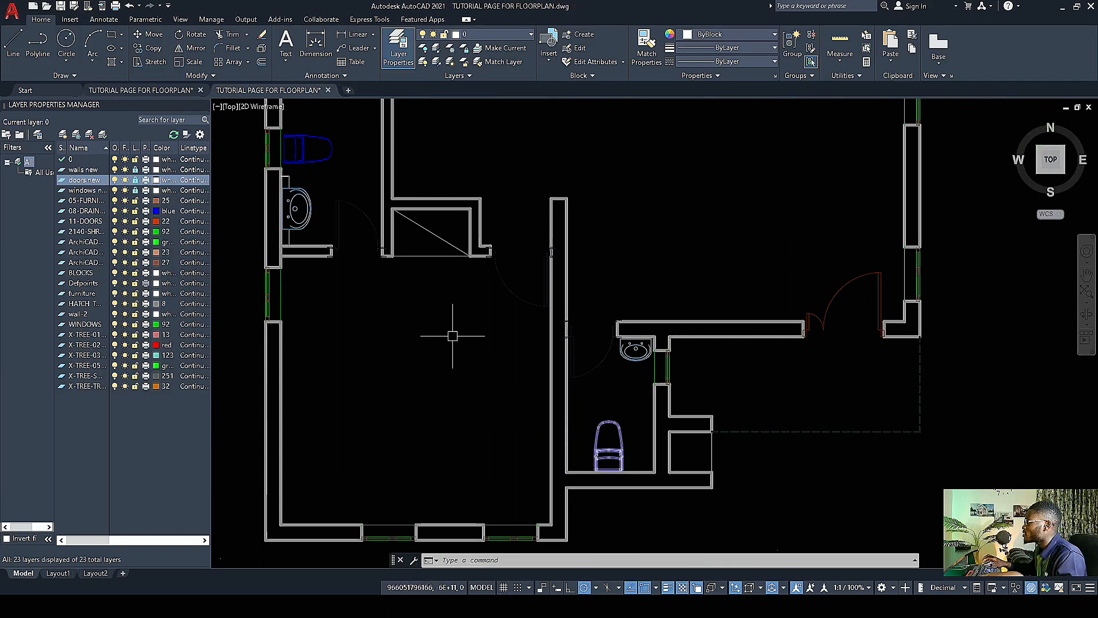
scroll(629, 364, "down", 4)
scroll(597, 390, "up", 4)
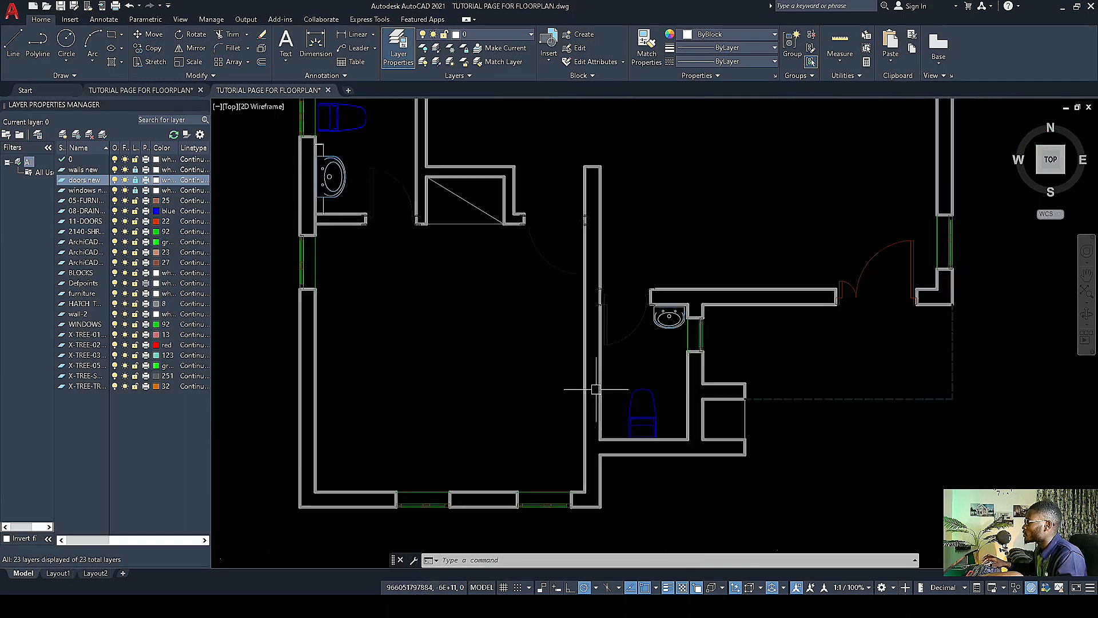
scroll(568, 428, "down", 4)
scroll(461, 284, "up", 10)
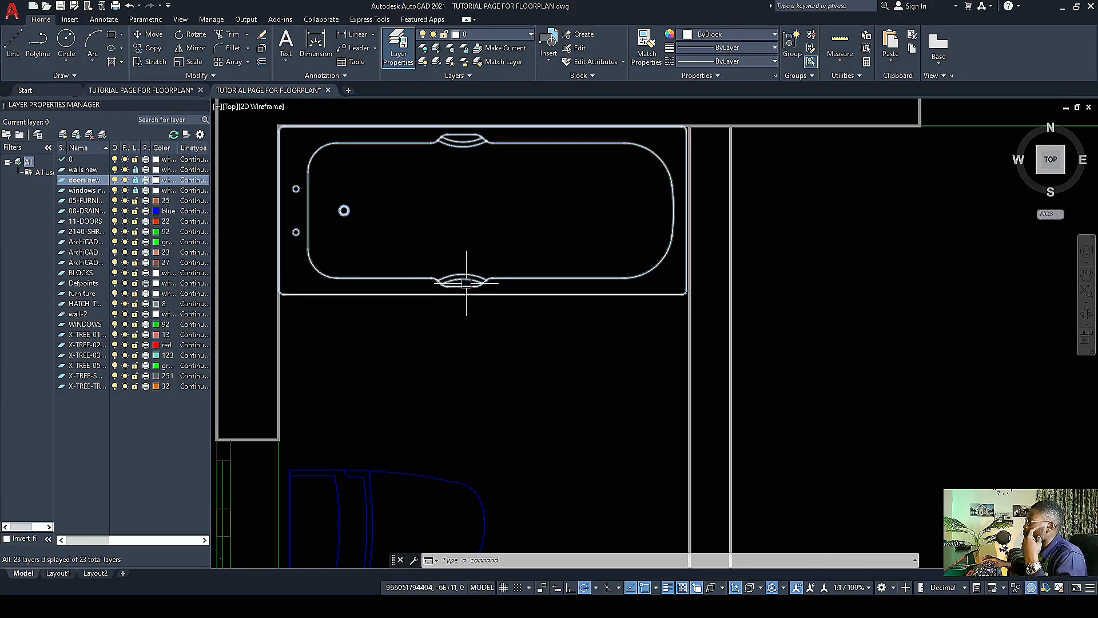
scroll(466, 282, "down", 8)
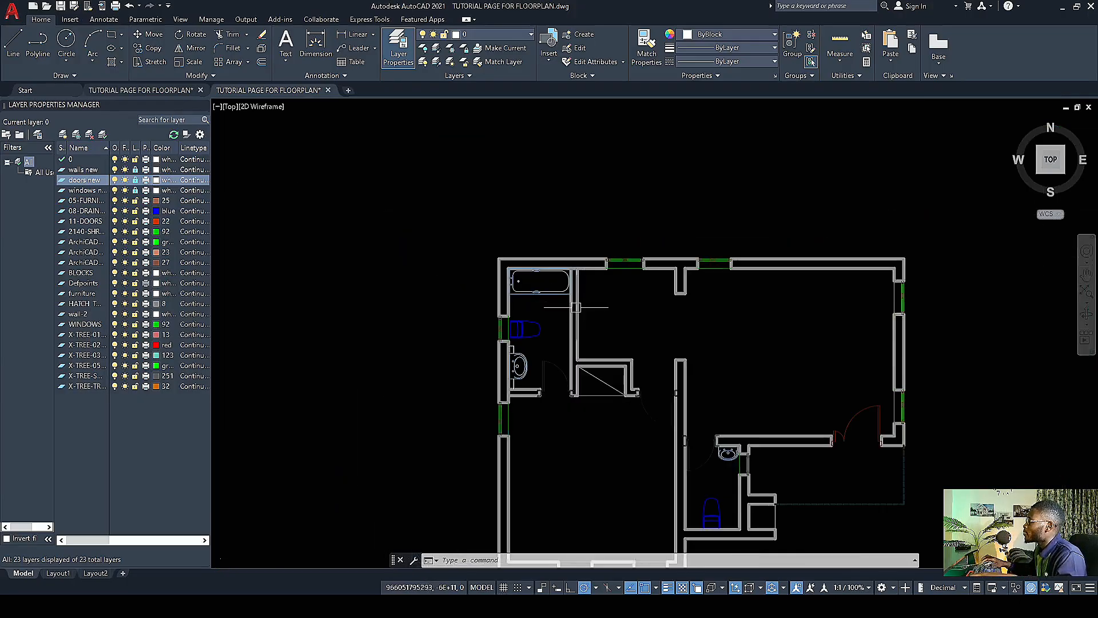
scroll(613, 286, "up", 3)
scroll(614, 285, "up", 4)
scroll(658, 275, "down", 8)
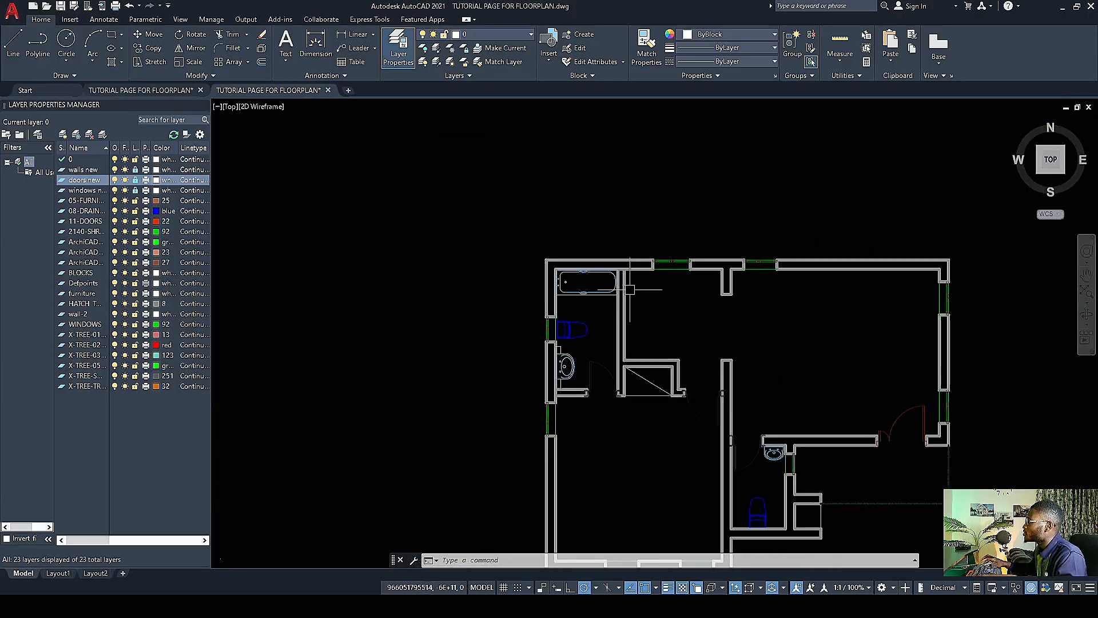
Step: Examine the sink, worktop outline and cooker in the kitchen of the reference floor plan
scroll(293, 302, "up", 10)
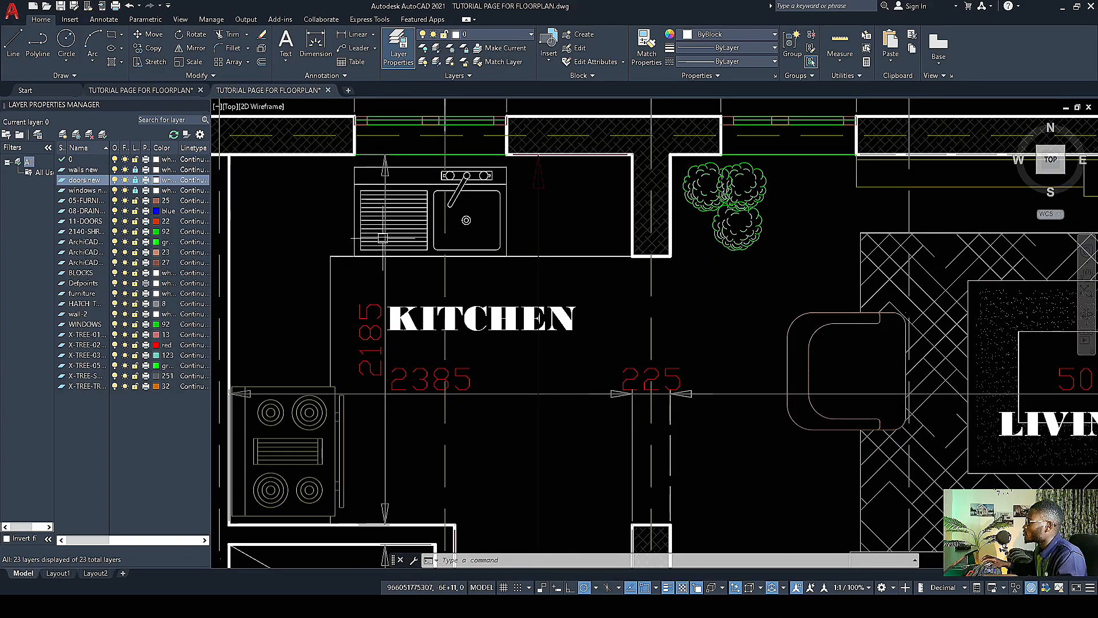
scroll(427, 223, "down", 4)
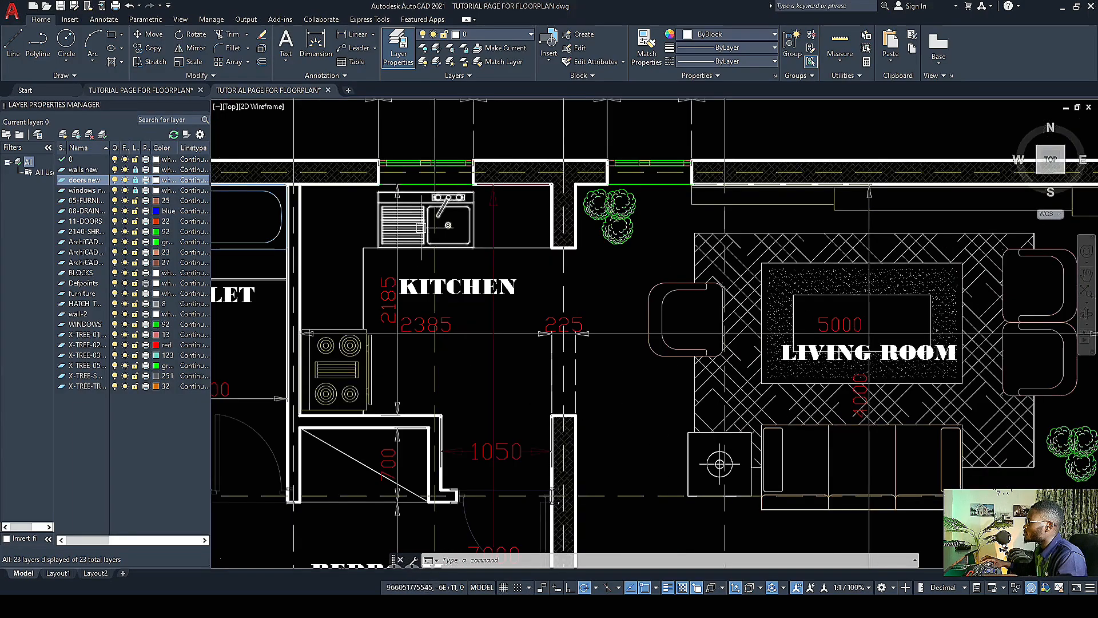
scroll(427, 224, "up", 2)
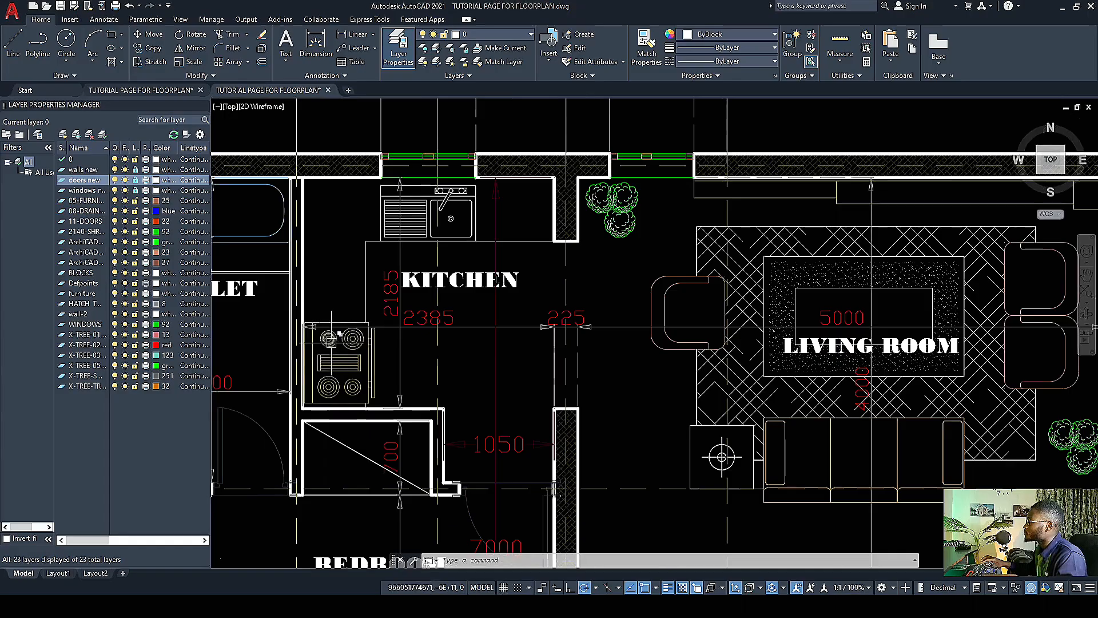
scroll(340, 353, "down", 2)
scroll(344, 350, "up", 4)
scroll(352, 344, "down", 3)
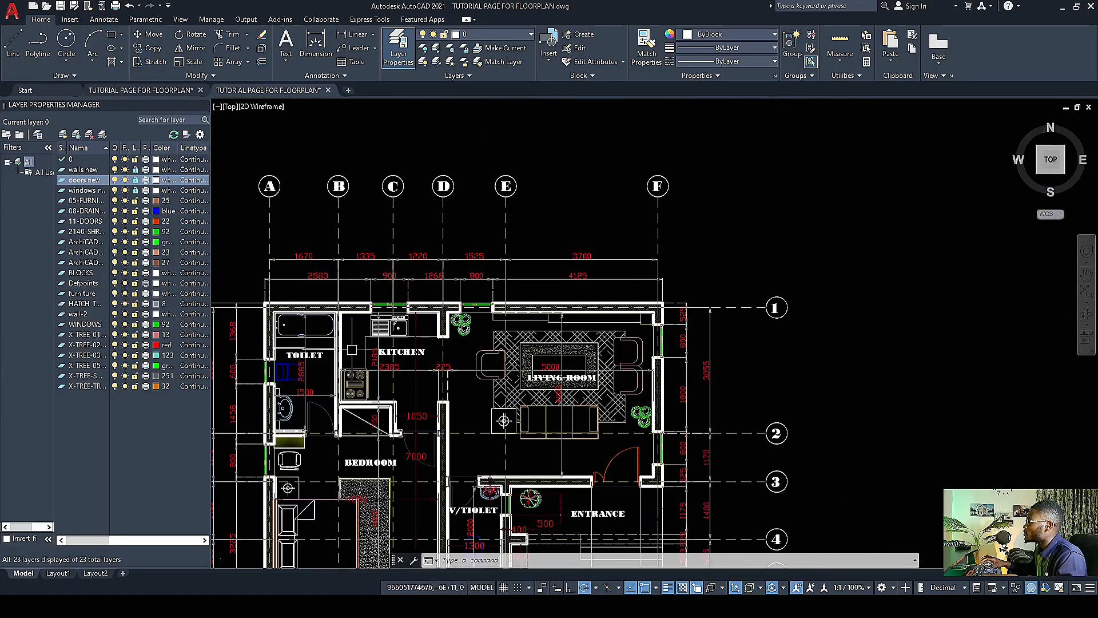
scroll(352, 349, "up", 6)
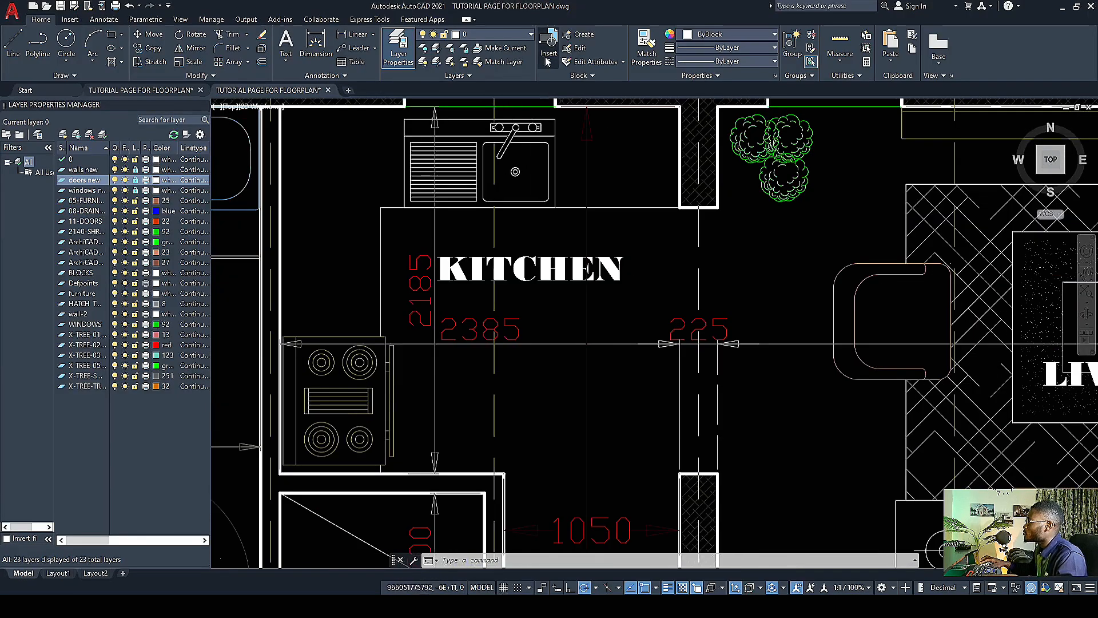
Step: Look through the drawing's block gallery for the kitchen sink and cooker blocks
left_click(546, 59)
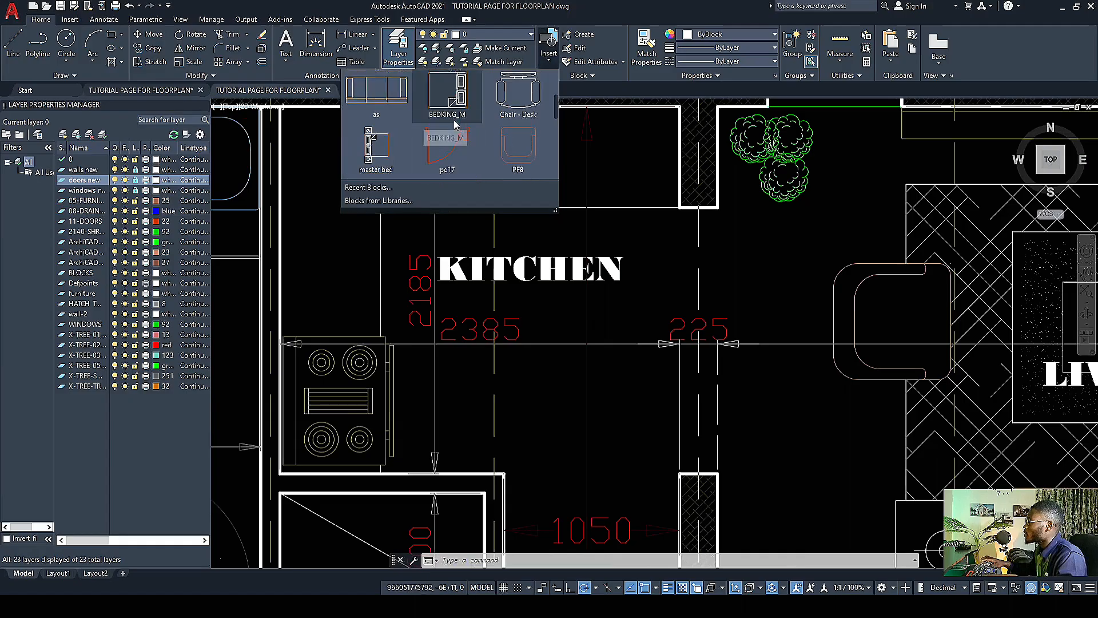
scroll(455, 123, "up", 4)
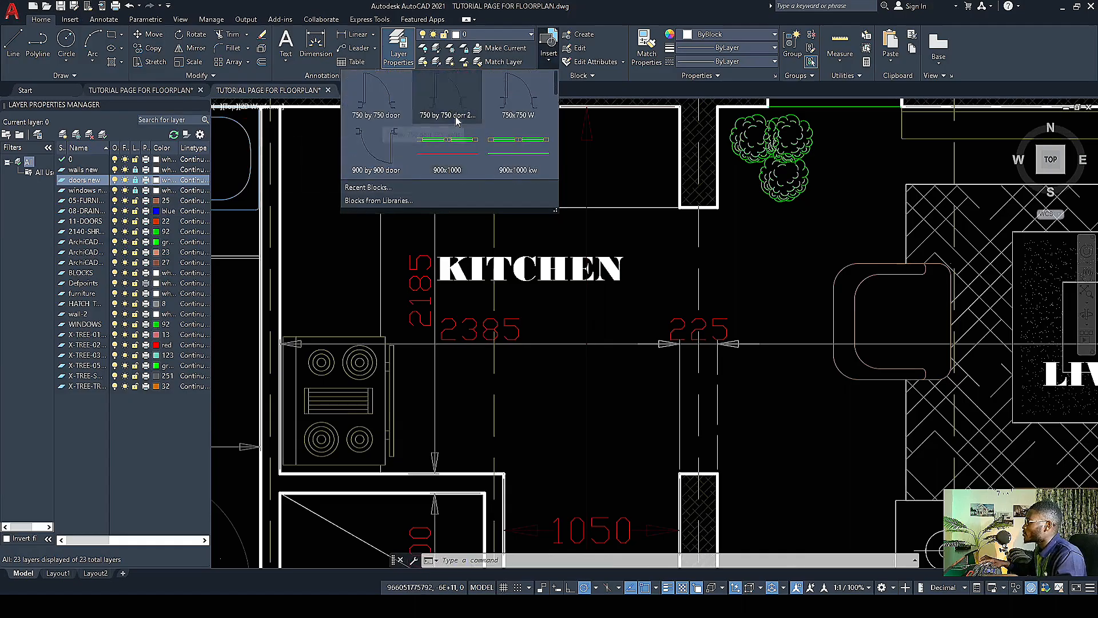
scroll(456, 121, "down", 6)
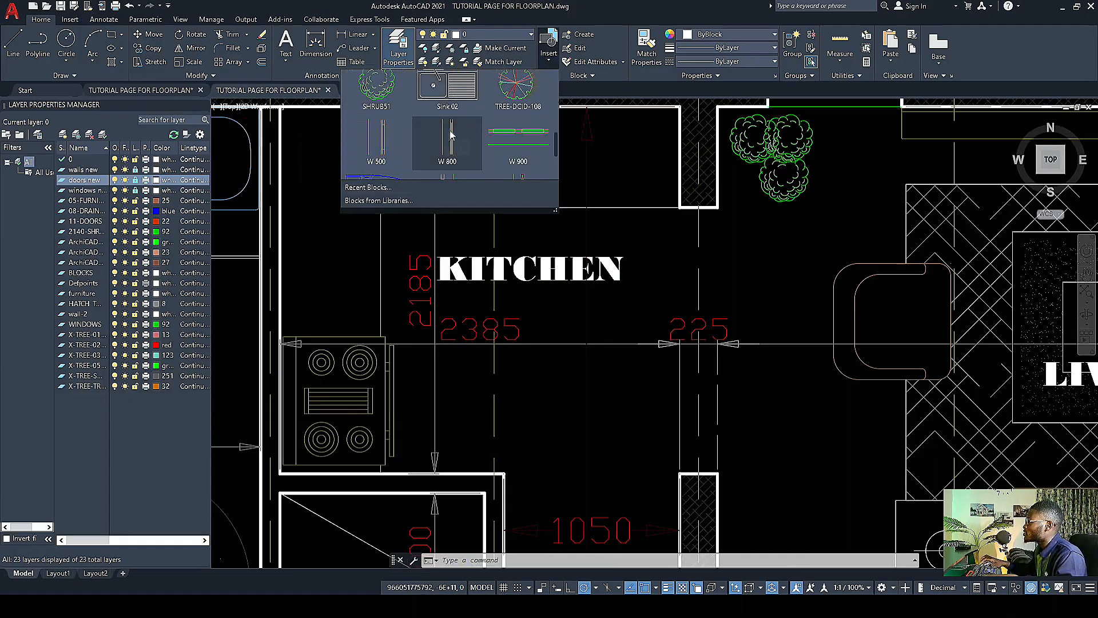
scroll(452, 134, "up", 2)
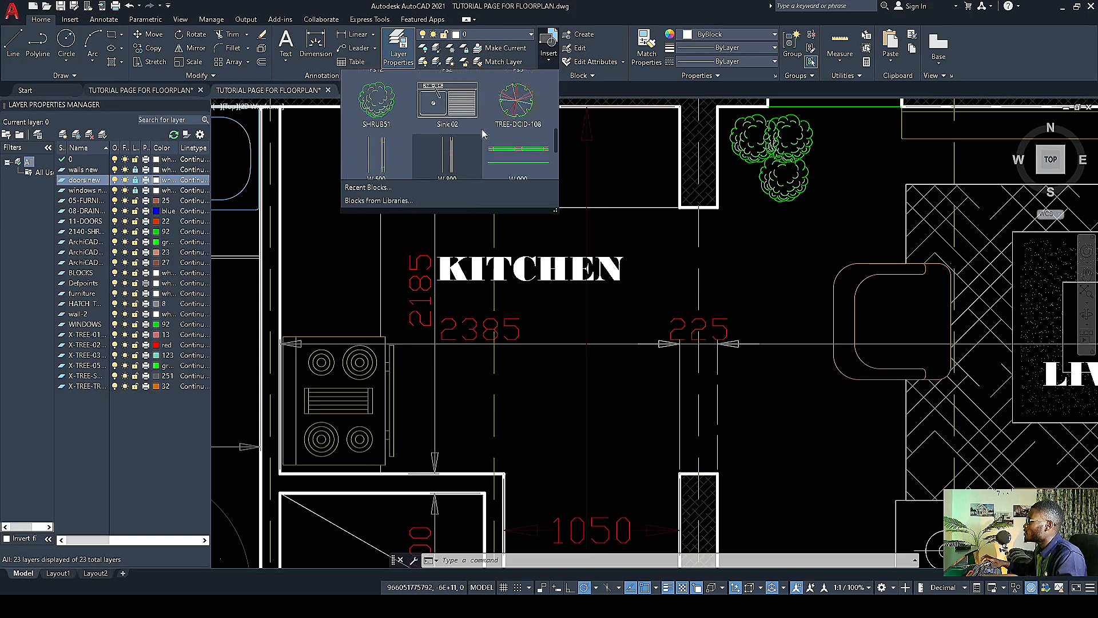
scroll(481, 132, "up", 5)
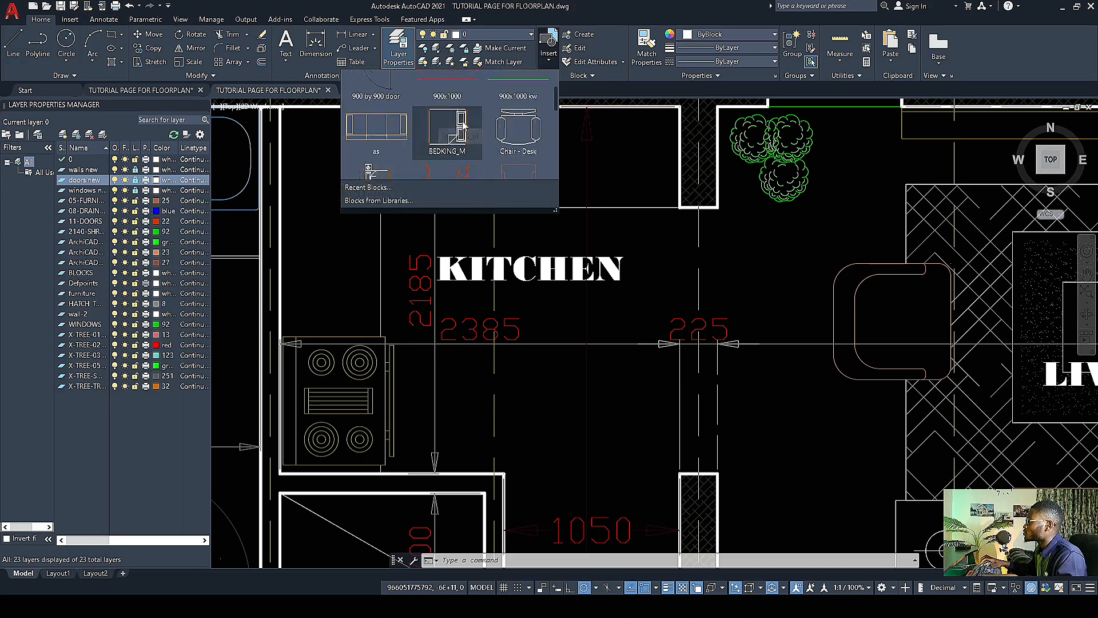
scroll(464, 123, "up", 3)
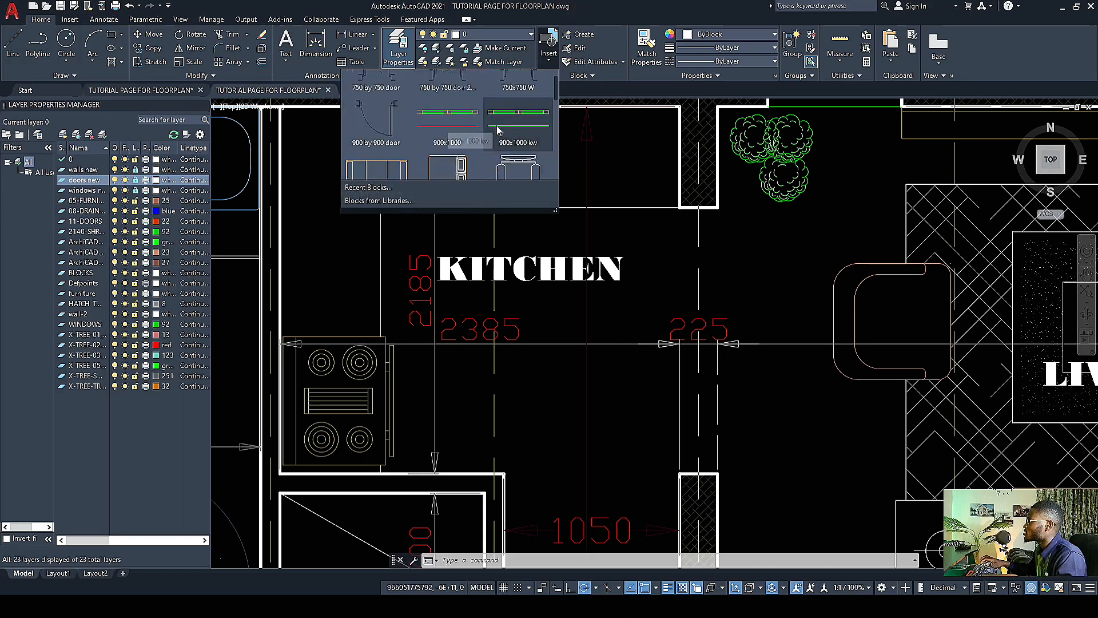
scroll(498, 131, "down", 6)
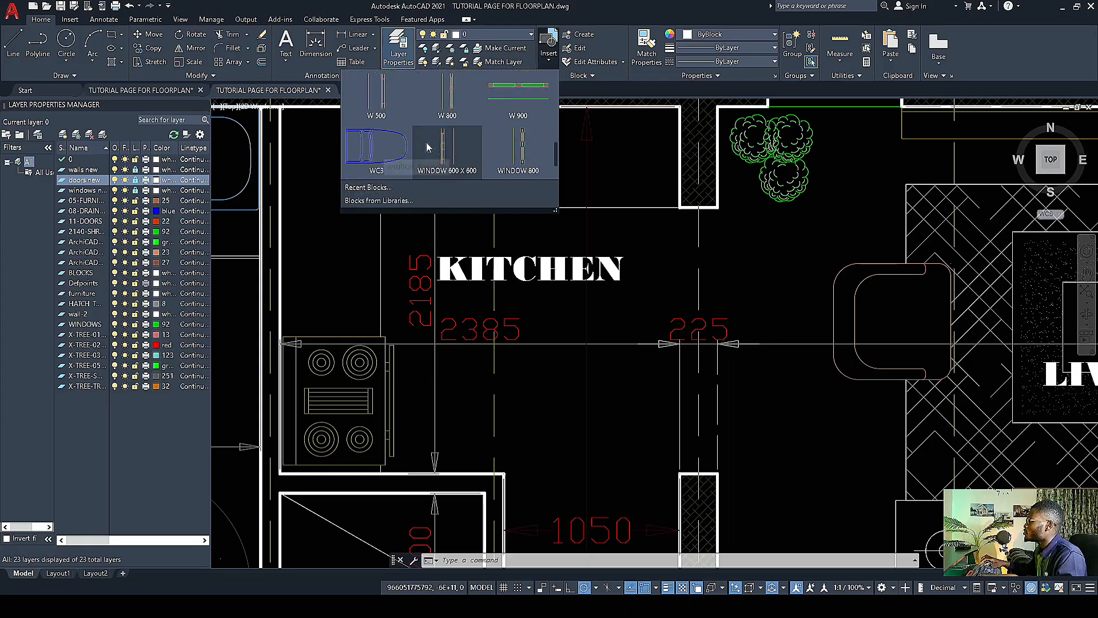
scroll(426, 147, "down", 2)
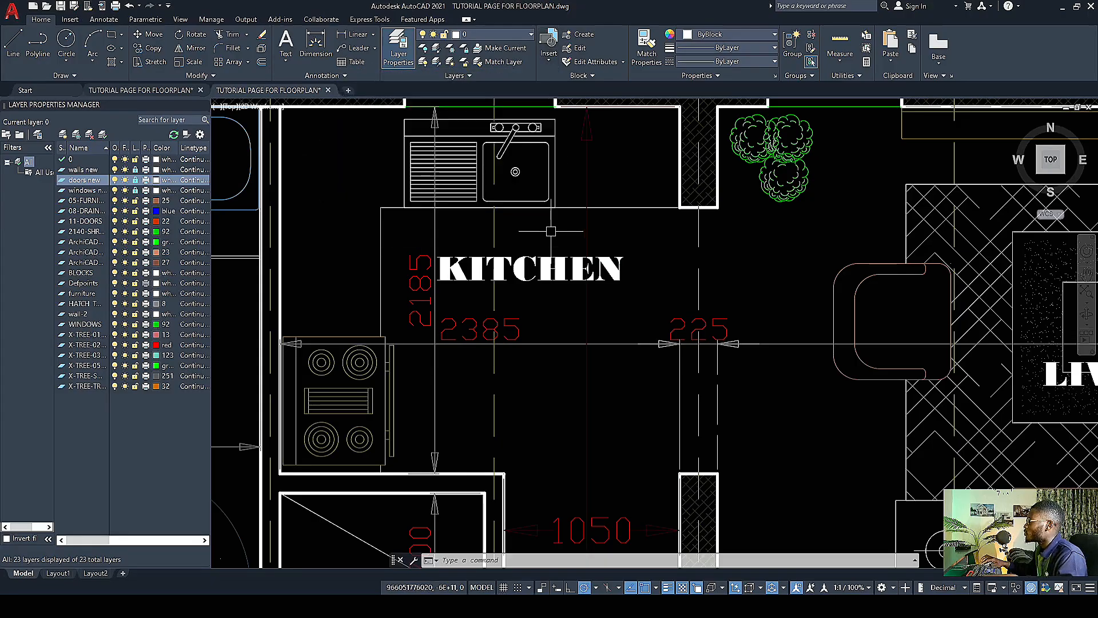
Step: Examine the cooker and its position against the worktop outline in the kitchen of the reference floor plan
scroll(456, 254, "down", 5)
scroll(444, 309, "up", 6)
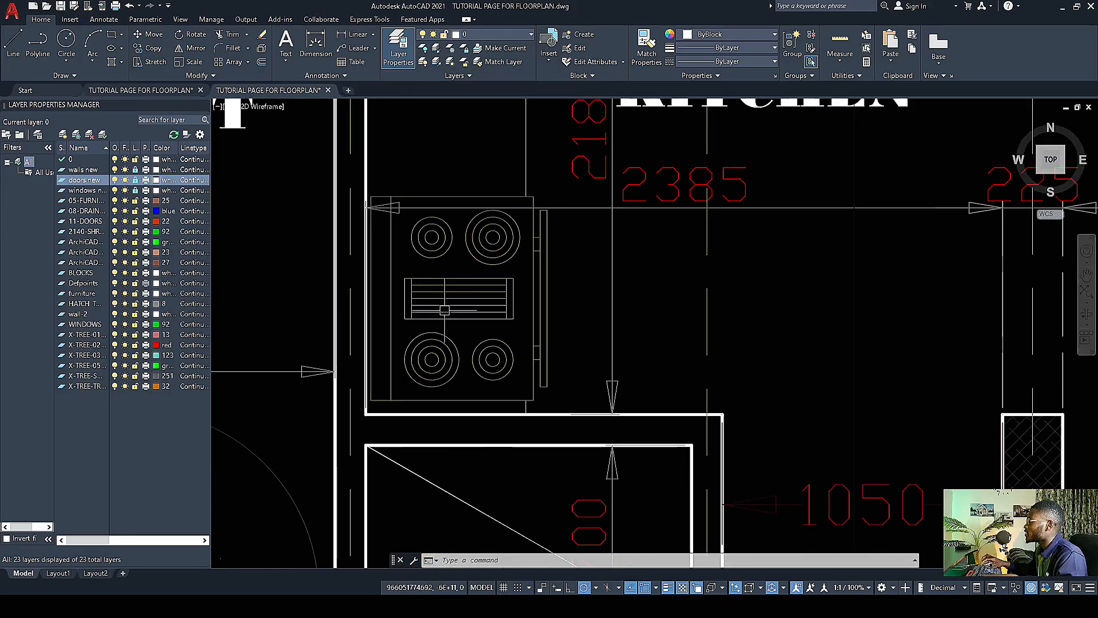
scroll(432, 290, "down", 3)
scroll(412, 292, "up", 3)
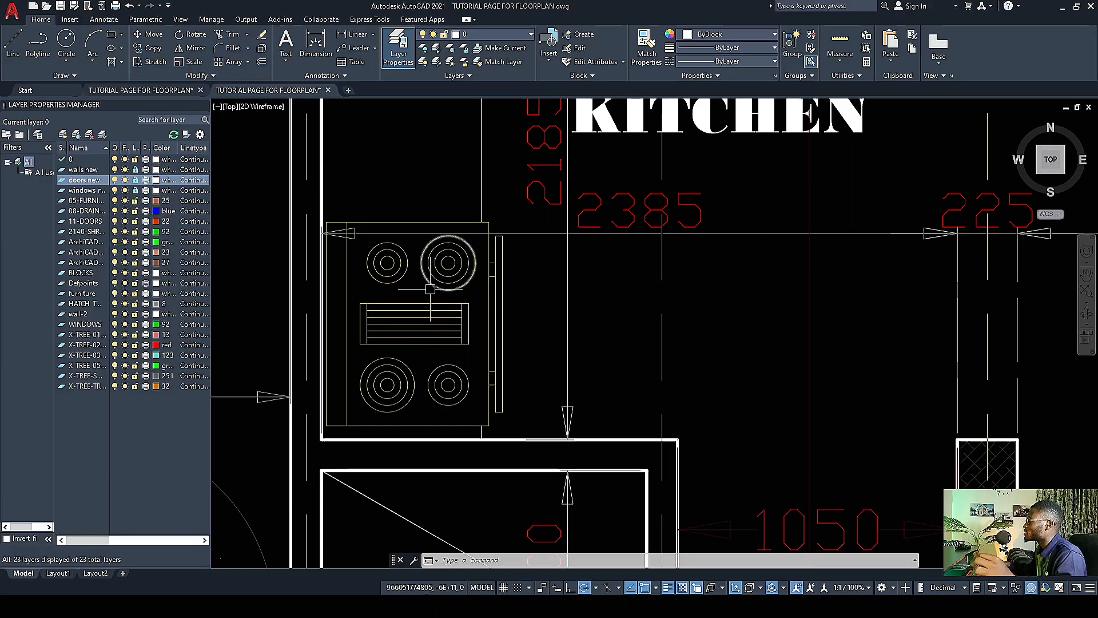
scroll(475, 301, "down", 2)
scroll(498, 336, "up", 2)
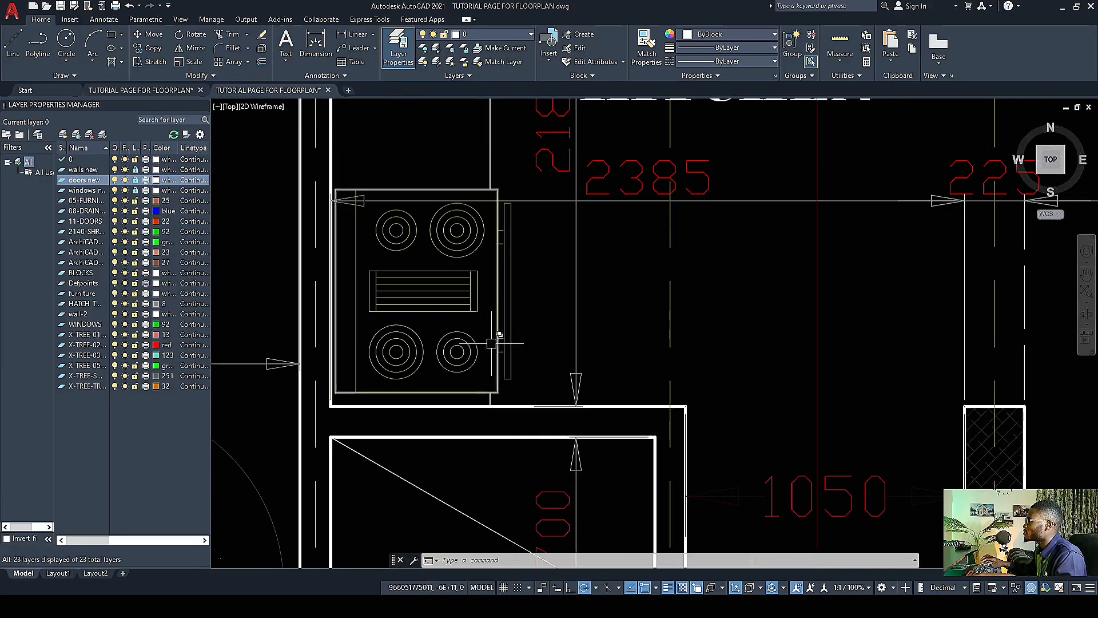
scroll(523, 395, "up", 2)
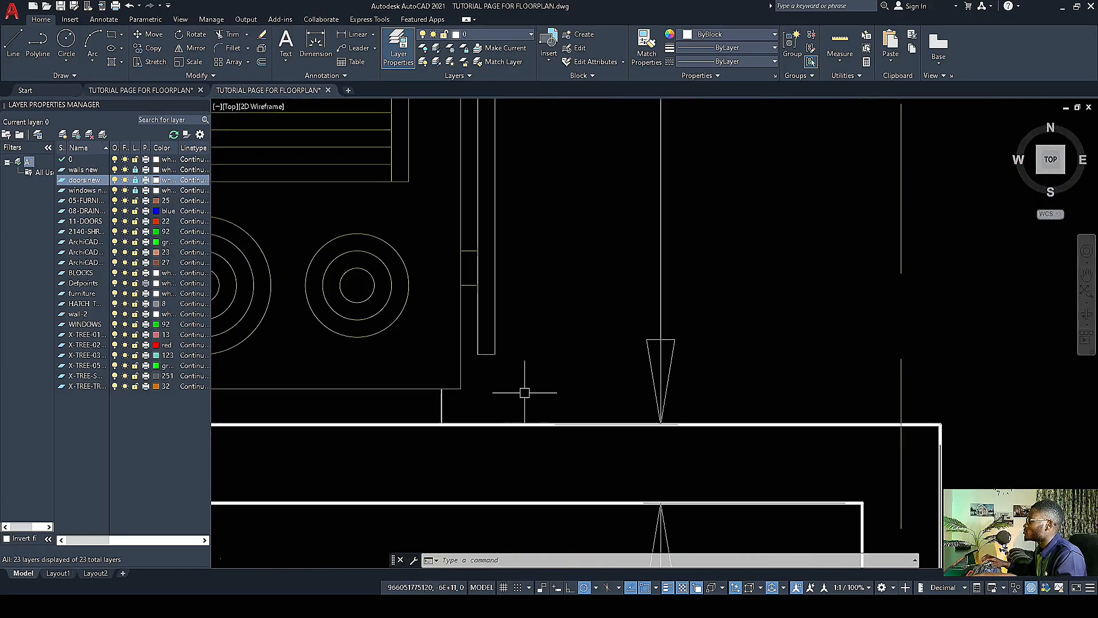
Step: Copy the cooker, worktop outline and sink from the reference kitchen to the new plan's kitchen, aligning them on the wall stub's lower corner
left_click(524, 395)
left_click(488, 313)
scroll(503, 343, "down", 2)
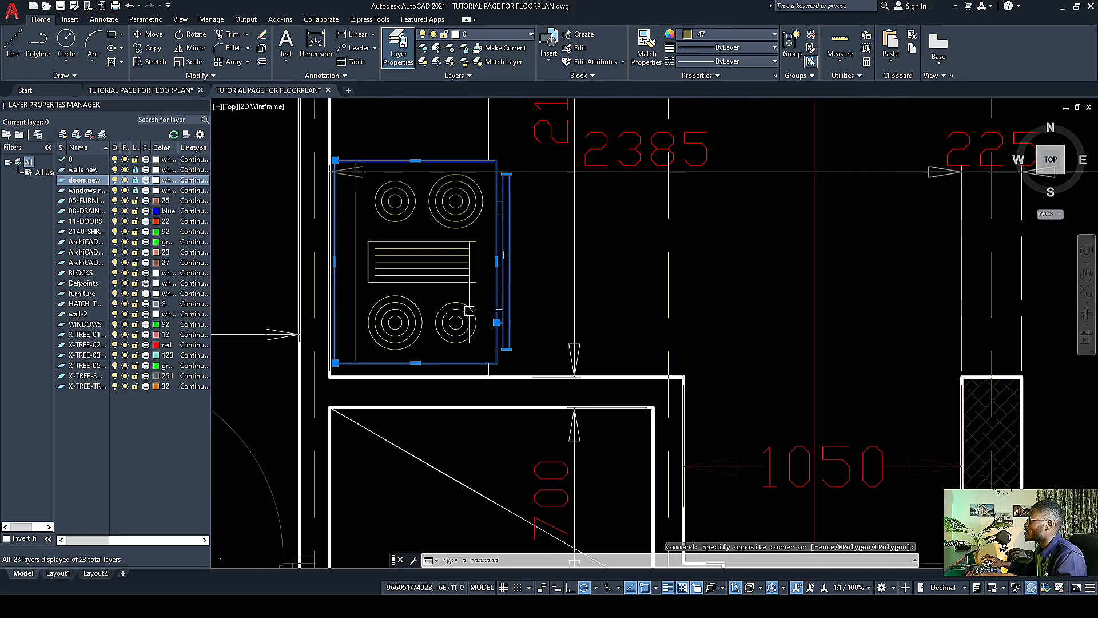
left_click(488, 346)
left_click(354, 186)
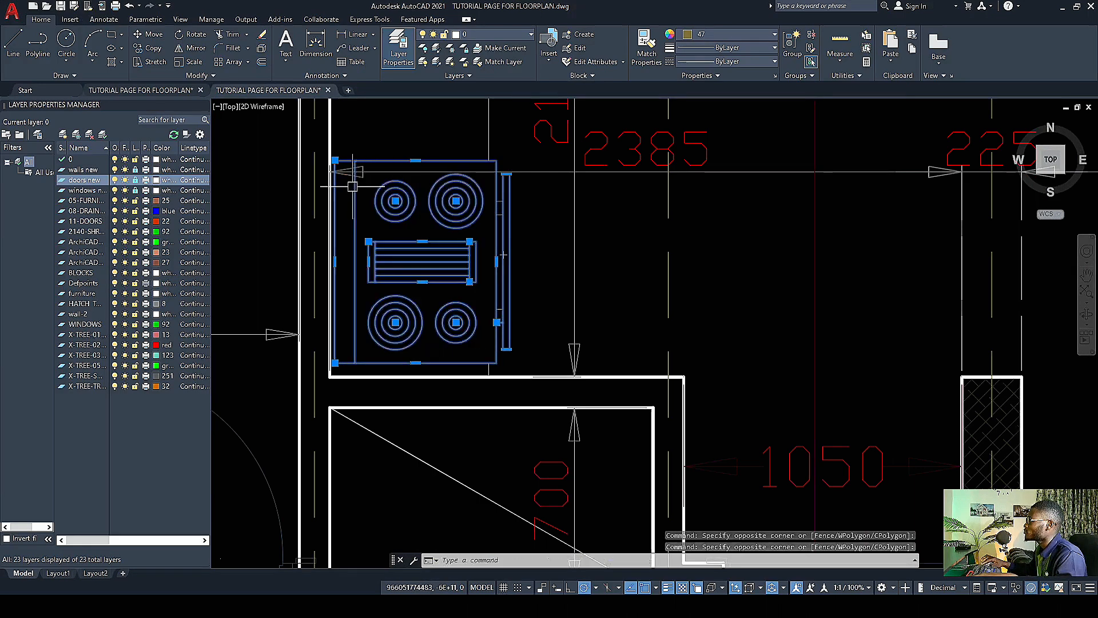
scroll(484, 369, "up", 2)
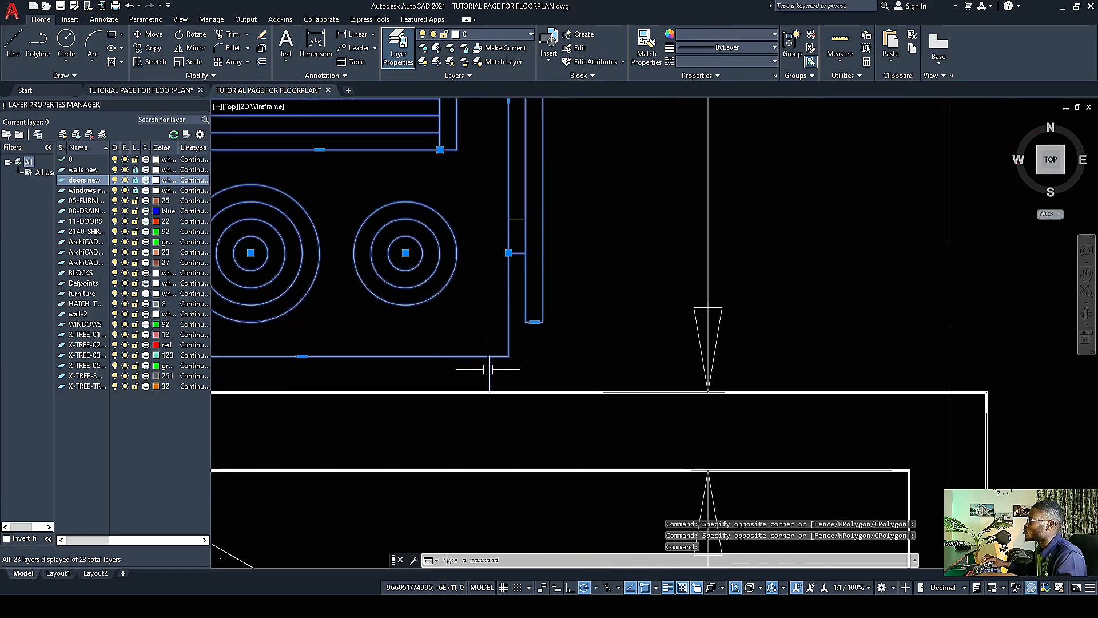
scroll(488, 373, "down", 3)
scroll(393, 235, "up", 1)
scroll(393, 234, "up", 2)
scroll(393, 208, "down", 4)
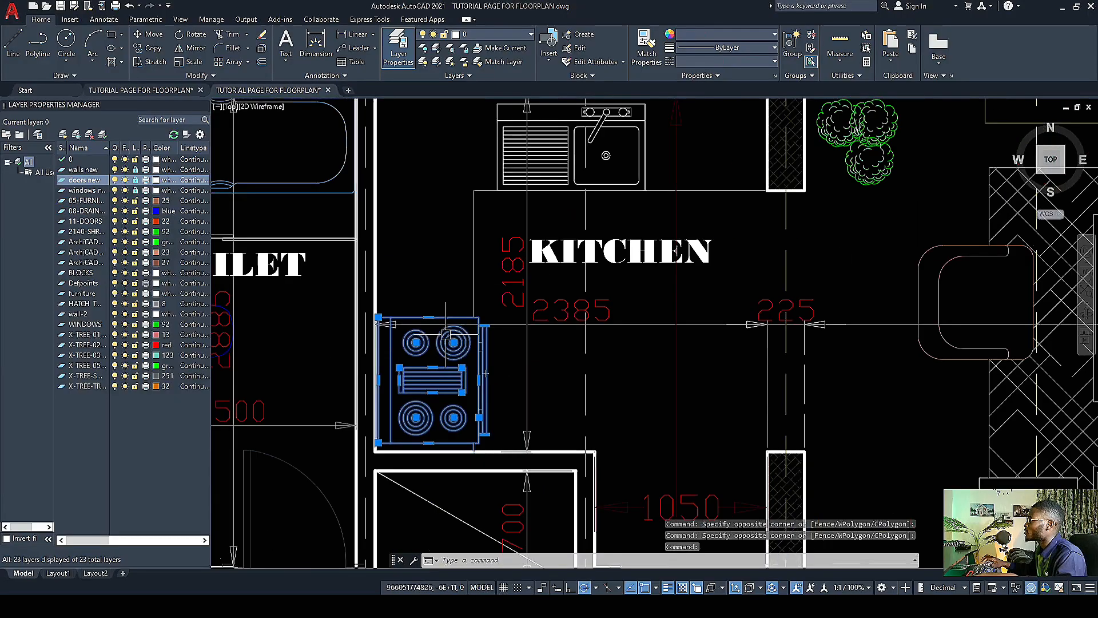
scroll(431, 189, "down", 4)
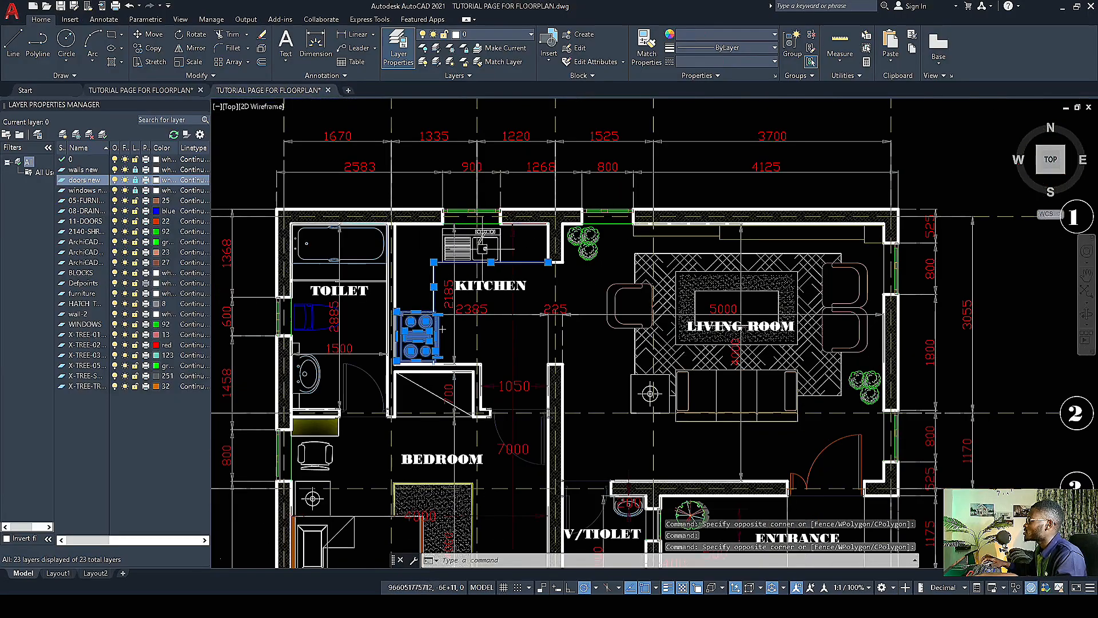
scroll(490, 223, "up", 4)
scroll(622, 251, "down", 4)
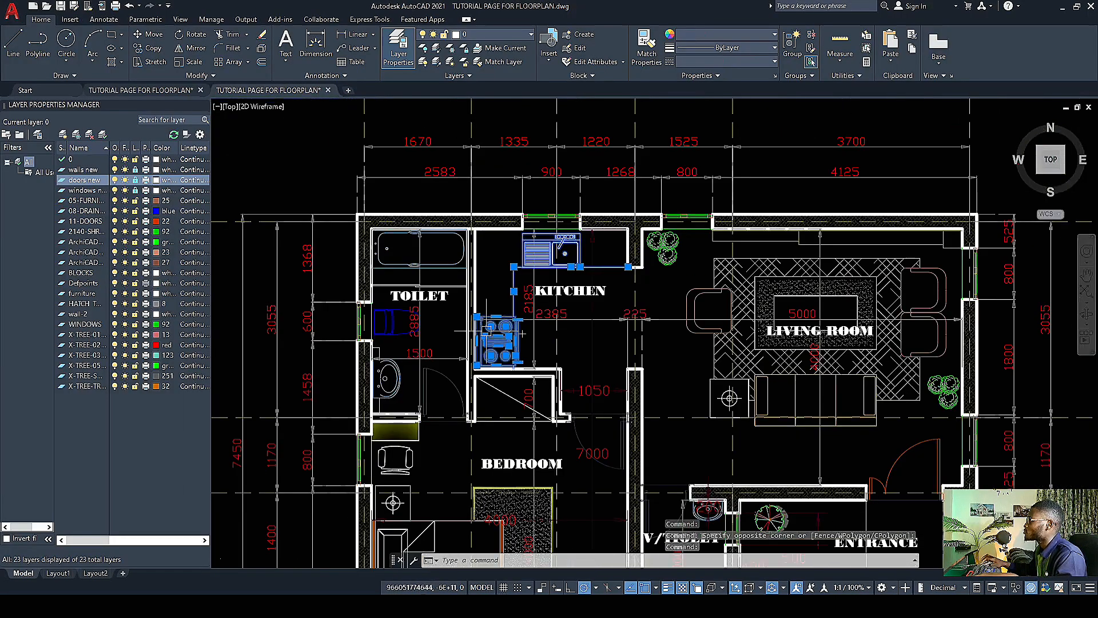
scroll(486, 340, "up", 4)
scroll(462, 300, "down", 4)
scroll(515, 283, "up", 4)
scroll(401, 326, "down", 4)
scroll(584, 265, "up", 2)
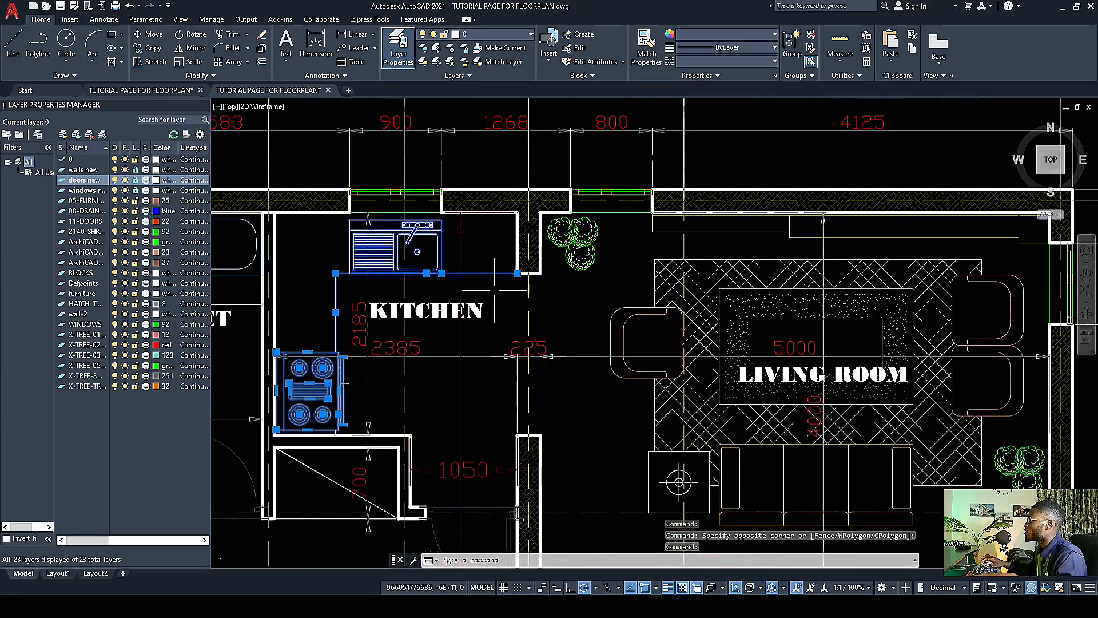
right_click(493, 289)
left_click(542, 385)
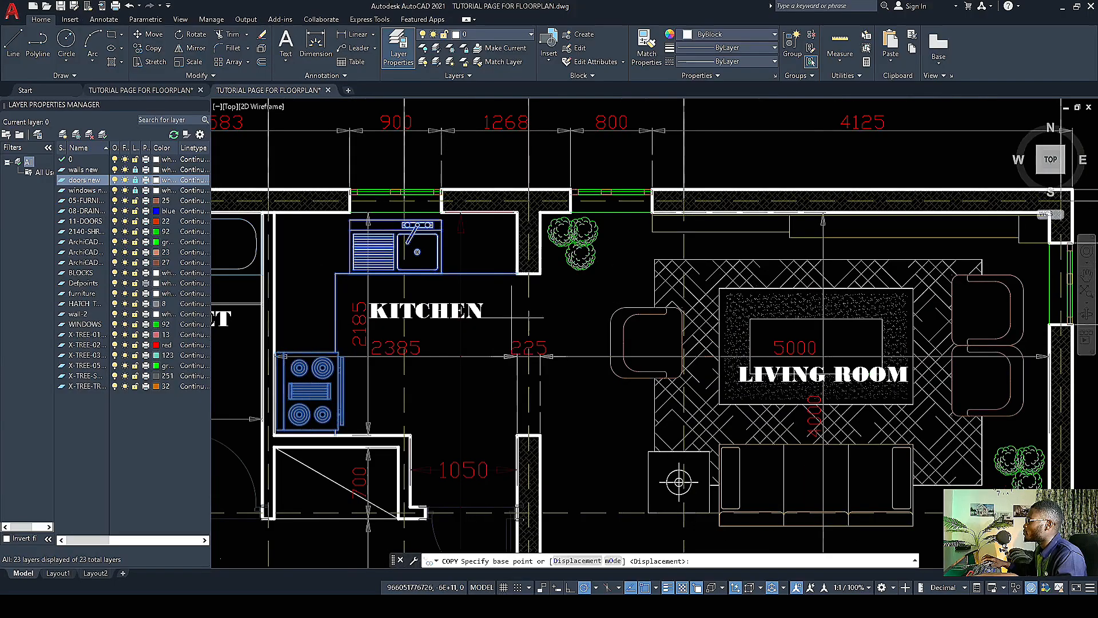
scroll(519, 297, "up", 5)
left_click(535, 182)
scroll(400, 236, "down", 8)
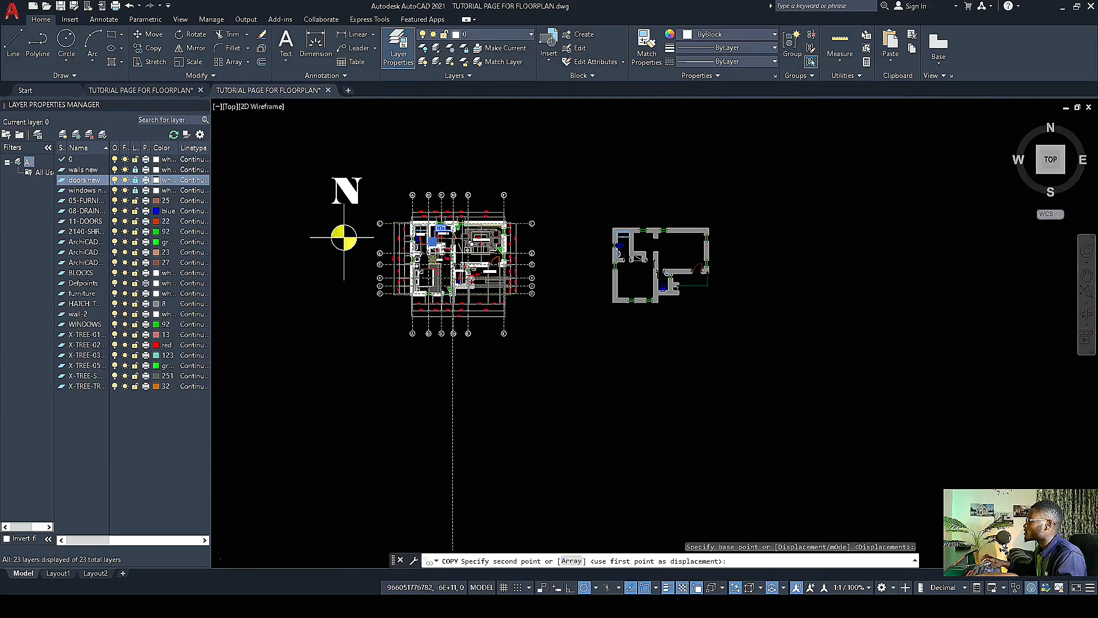
scroll(632, 255, "up", 5)
scroll(640, 151, "up", 6)
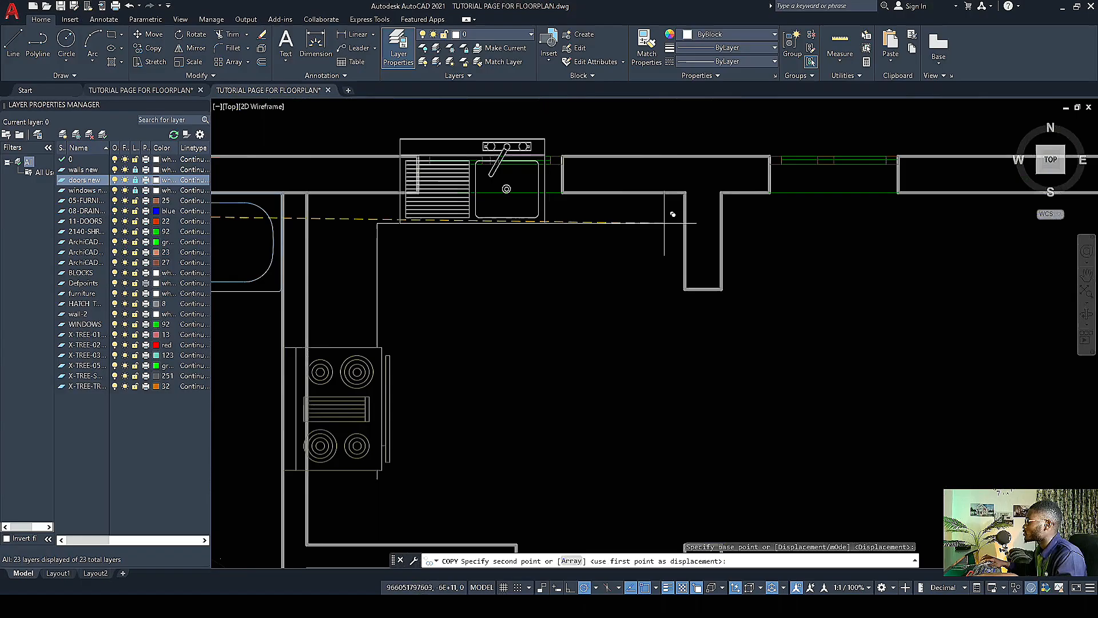
left_click(685, 288)
scroll(657, 294, "down", 5)
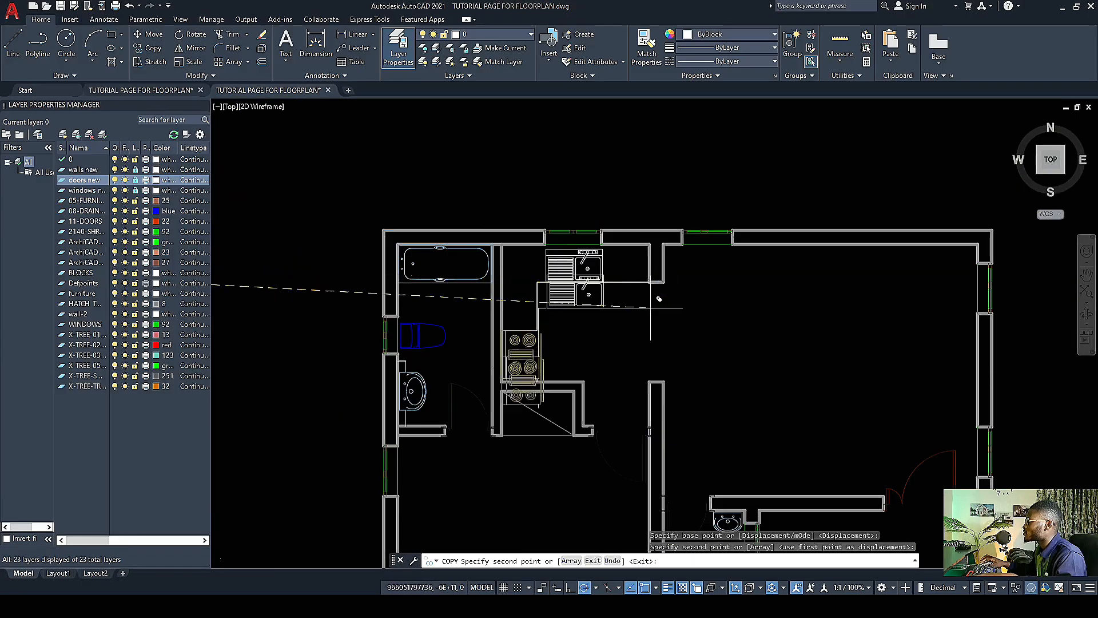
key("Escape")
Step: Examine the placed sink, worktop outline and cooker in the kitchen of the new floor plan
scroll(532, 349, "up", 5)
scroll(532, 348, "down", 4)
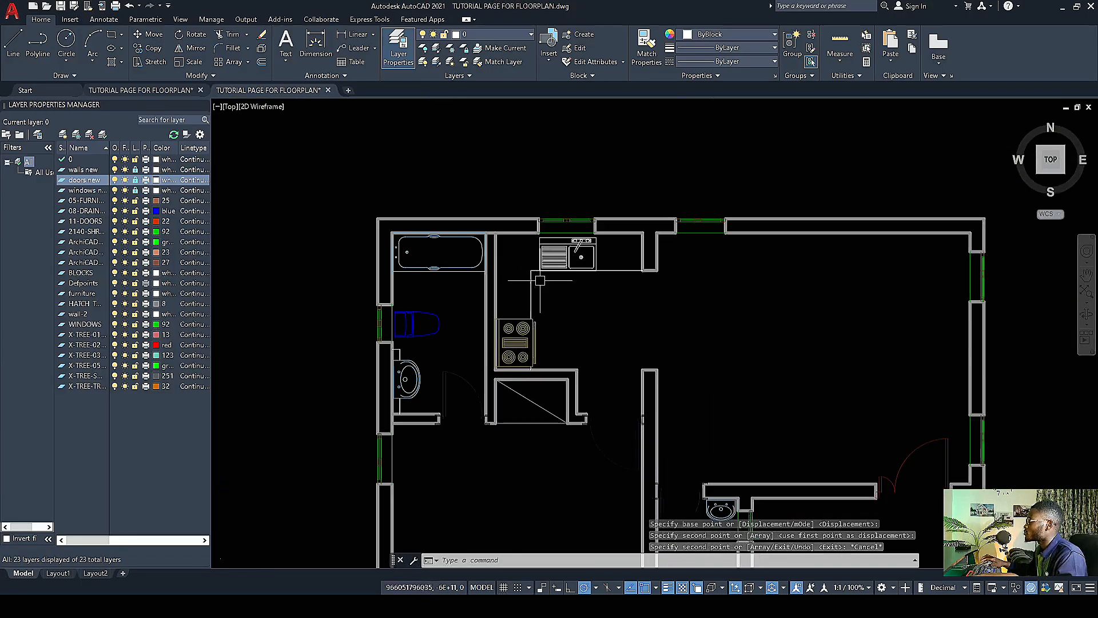
scroll(596, 285, "up", 5)
scroll(485, 320, "down", 6)
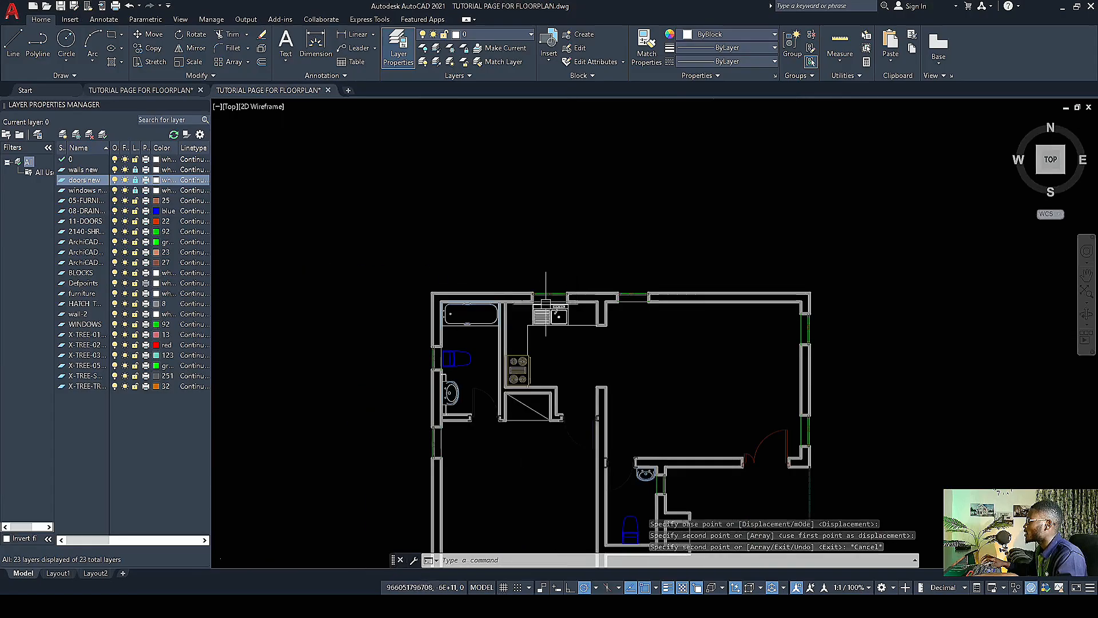
scroll(522, 314, "up", 8)
scroll(553, 342, "down", 6)
scroll(490, 401, "up", 3)
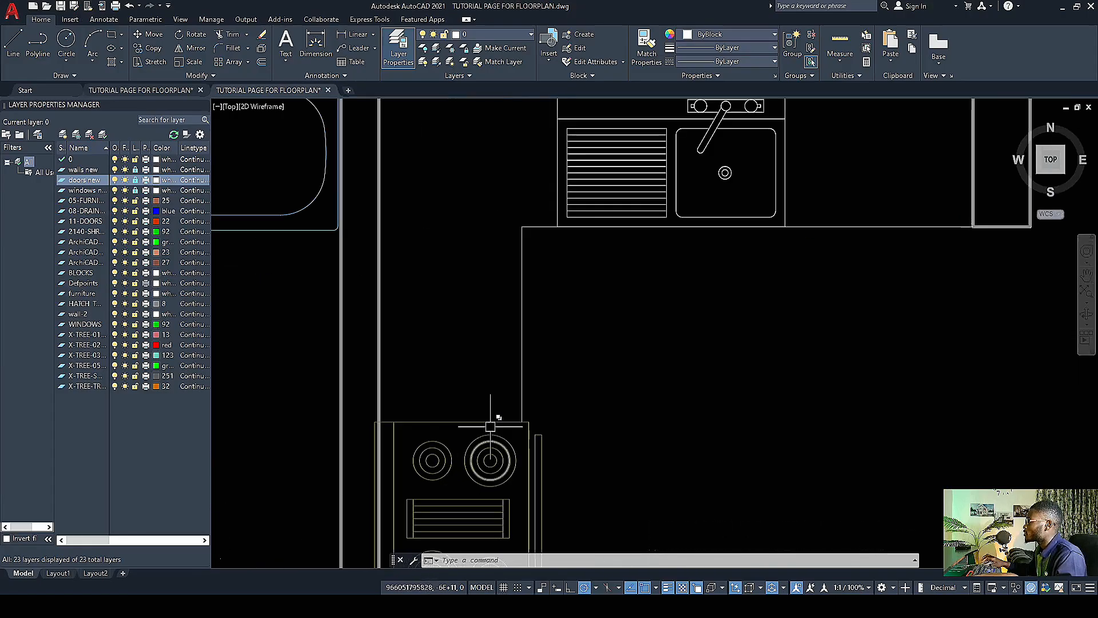
scroll(469, 432, "down", 3)
scroll(470, 432, "up", 2)
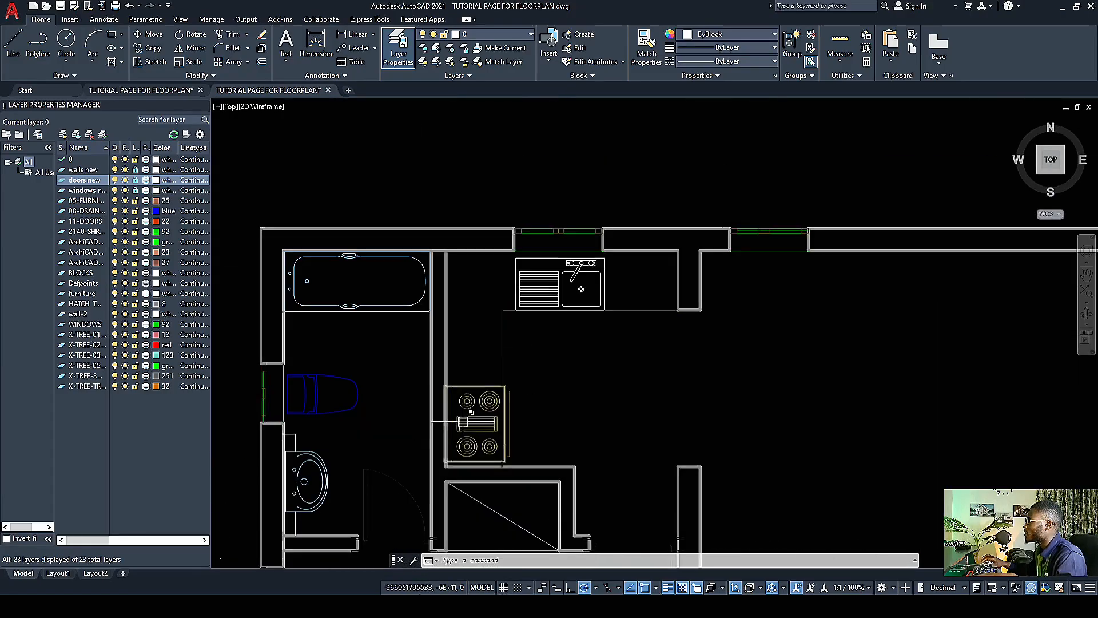
scroll(462, 341, "up", 6)
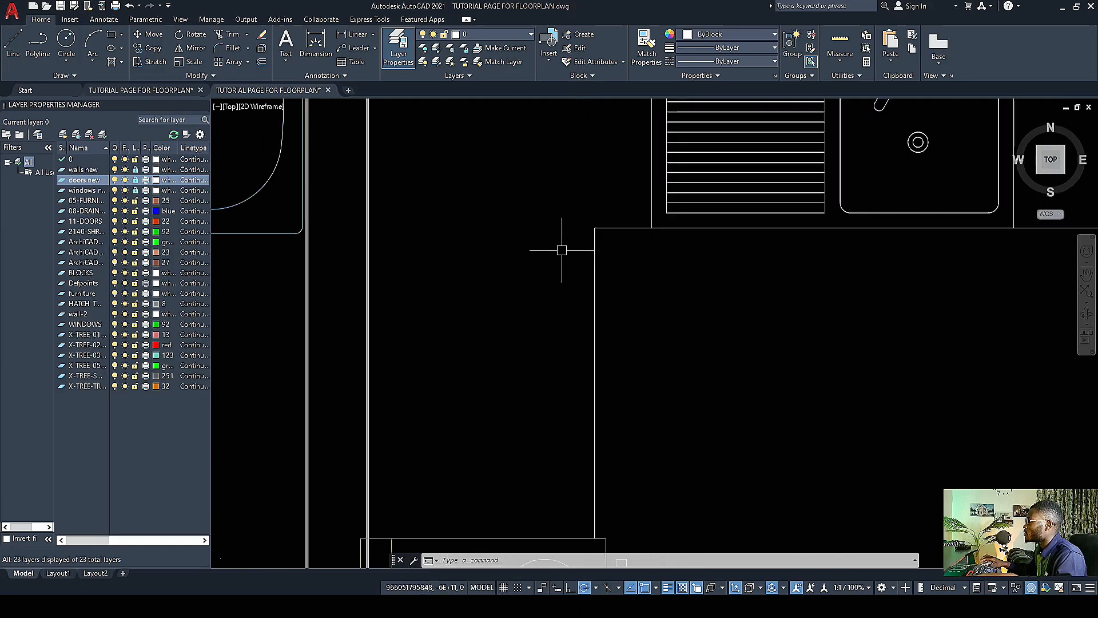
scroll(592, 235, "down", 6)
scroll(591, 272, "up", 4)
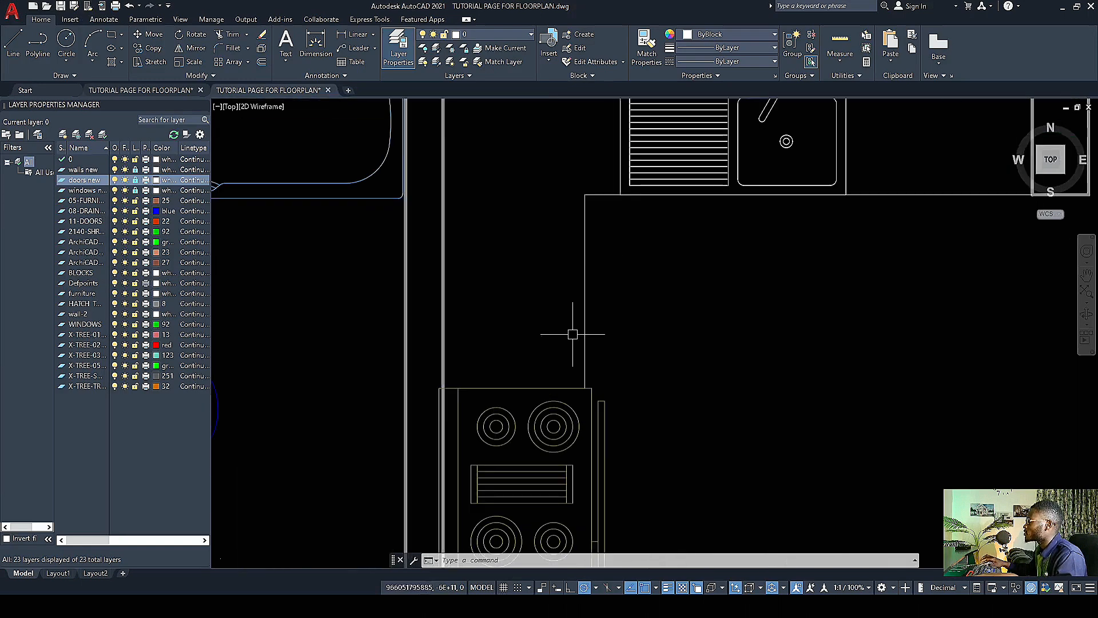
scroll(515, 263, "down", 4)
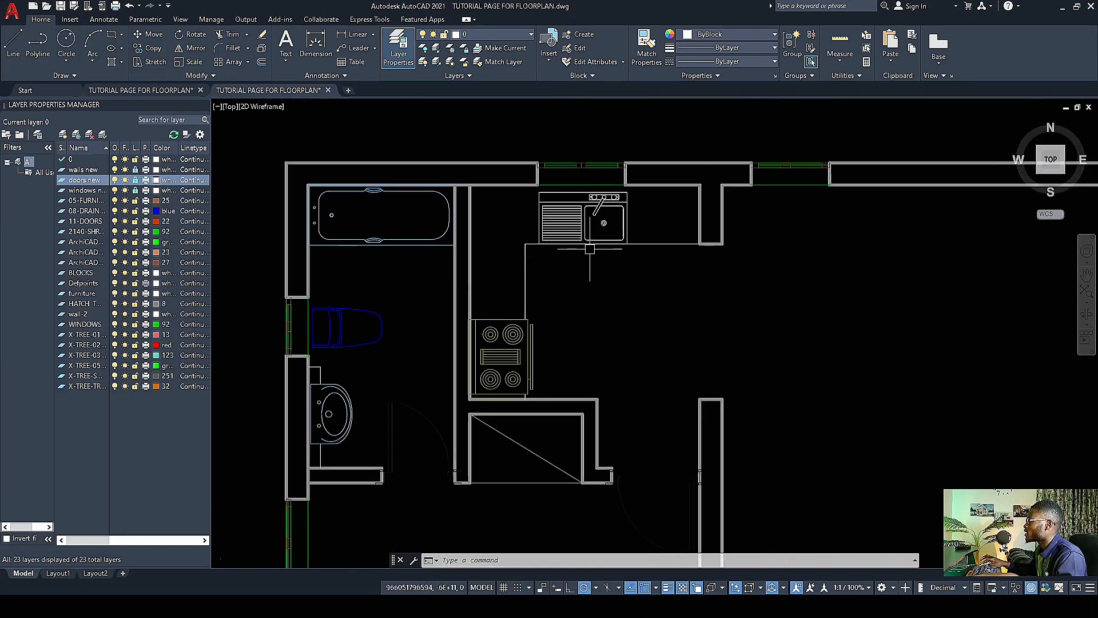
scroll(632, 240, "up", 4)
scroll(559, 332, "down", 2)
scroll(558, 321, "down", 4)
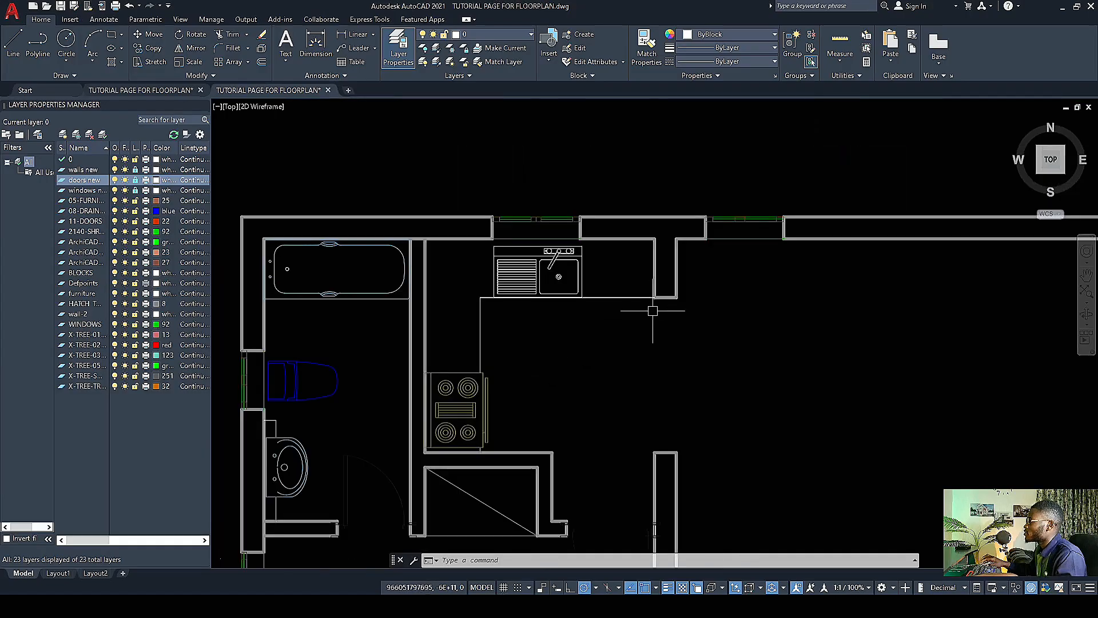
Step: Look over the whole new floor plan and its empty living room beside the furnished reference plan
scroll(577, 370, "down", 1)
scroll(471, 322, "down", 4)
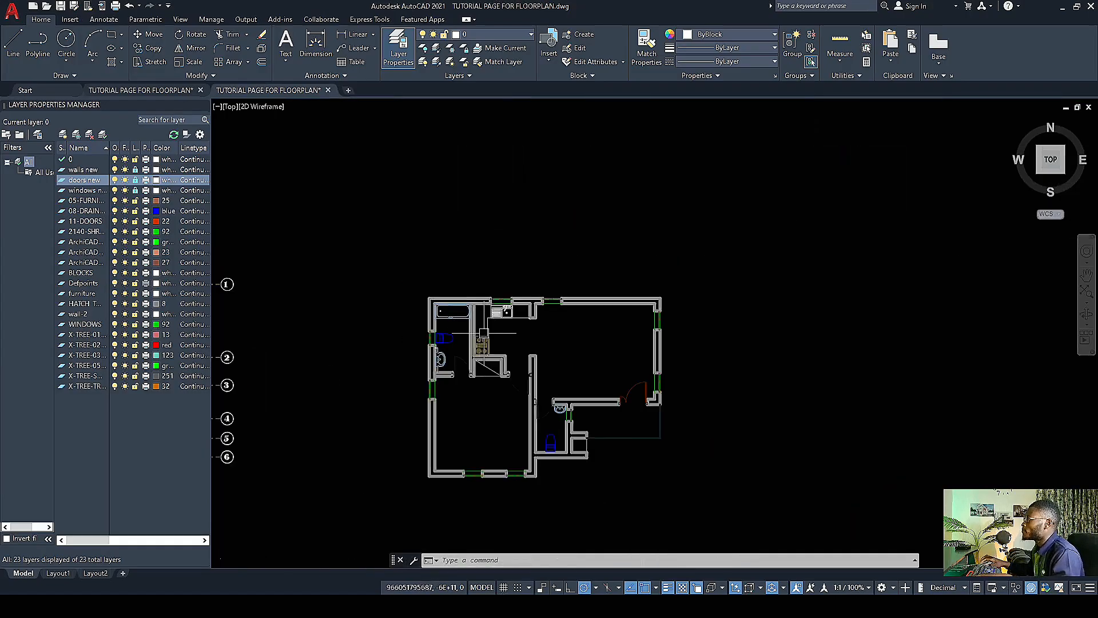
scroll(530, 338, "down", 4)
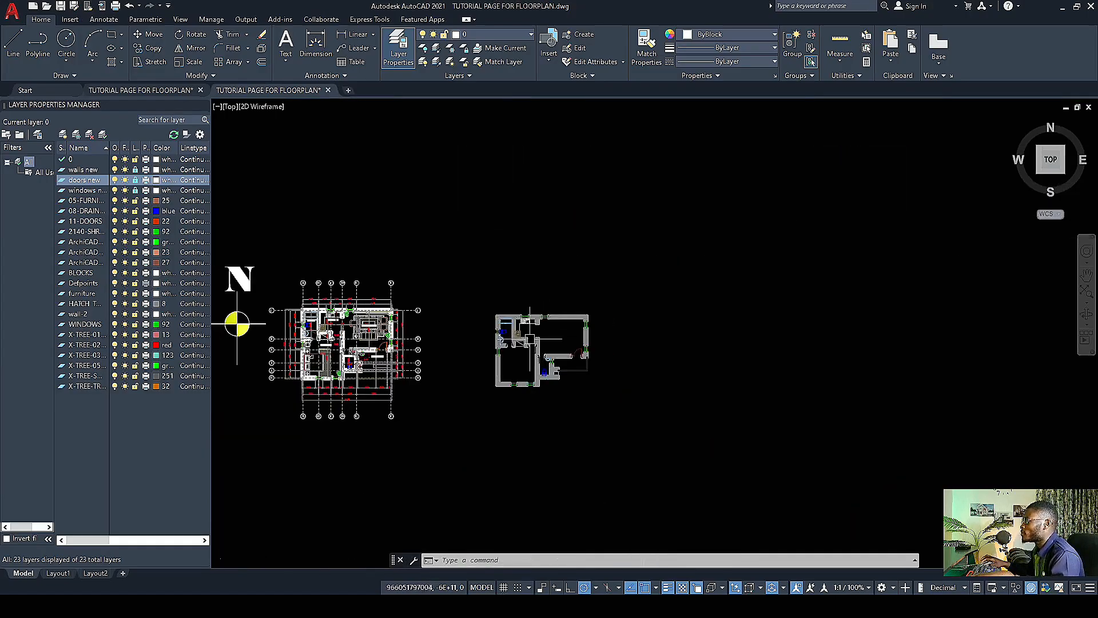
scroll(478, 331, "up", 8)
scroll(597, 329, "down", 6)
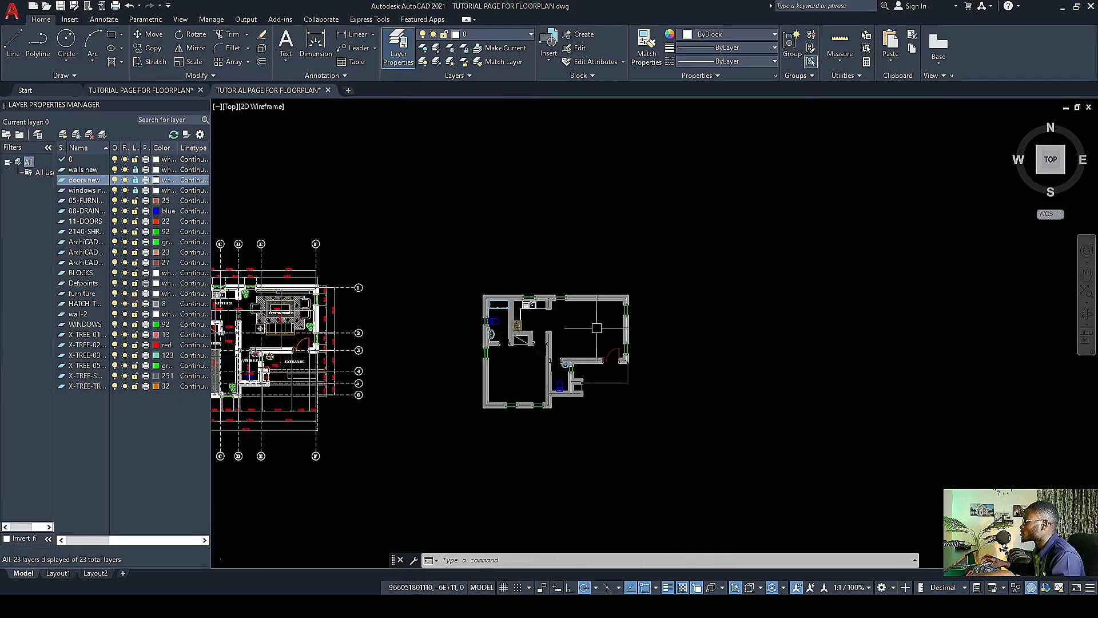
scroll(595, 379, "up", 4)
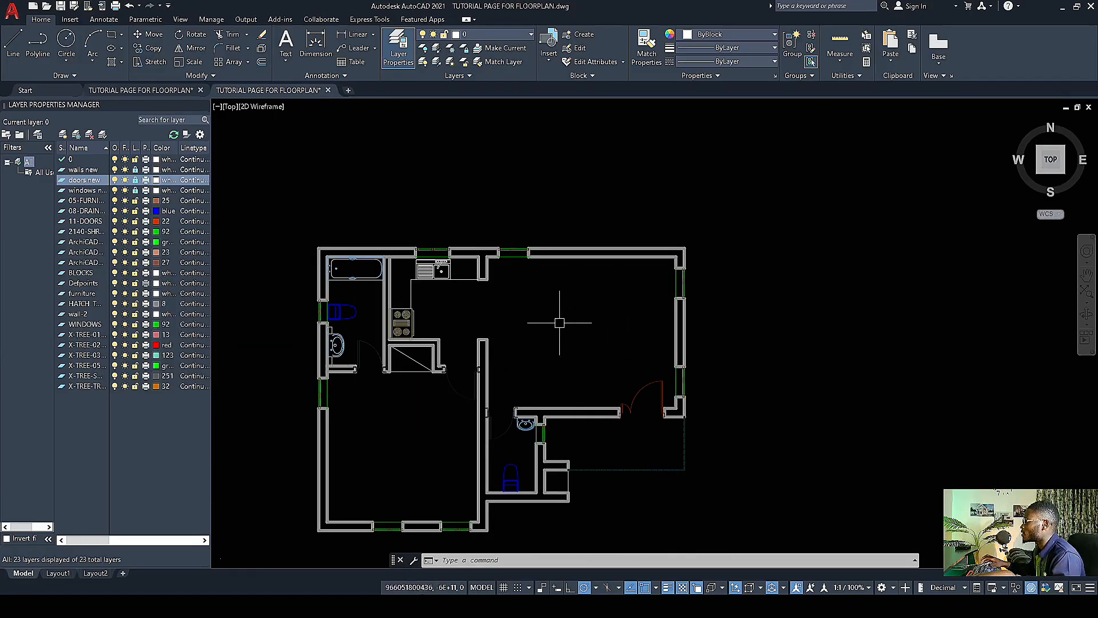
scroll(559, 322, "up", 4)
scroll(552, 286, "down", 4)
scroll(600, 248, "down", 5)
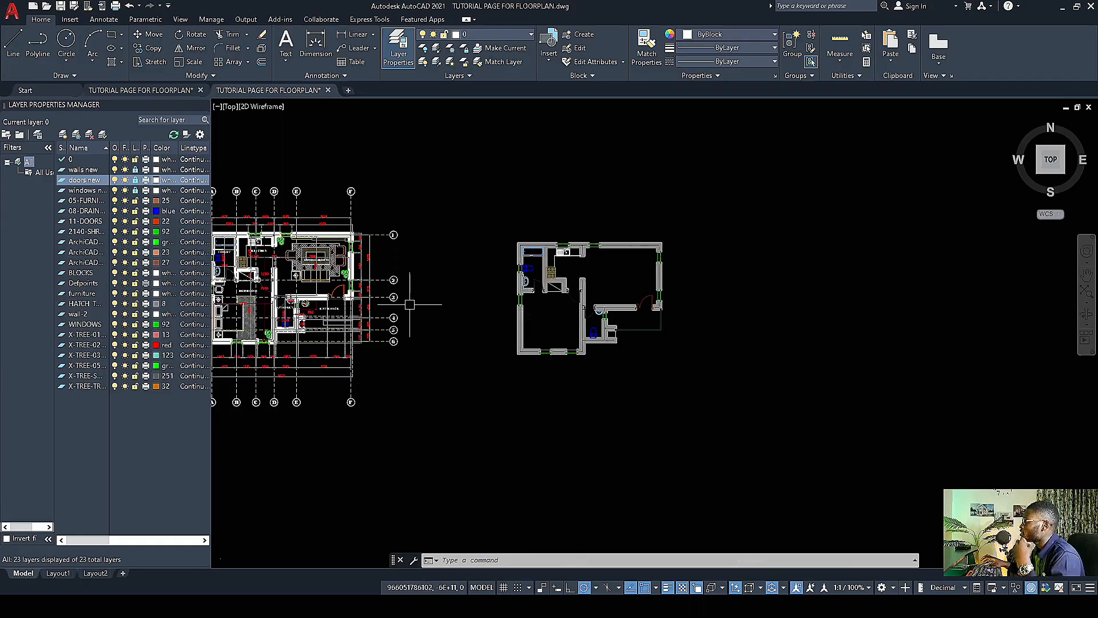
Step: Insert the three-seater sofa block from the drawing's blocks beside the new floor plan, at scale 1 and rotation 0
left_click(551, 61)
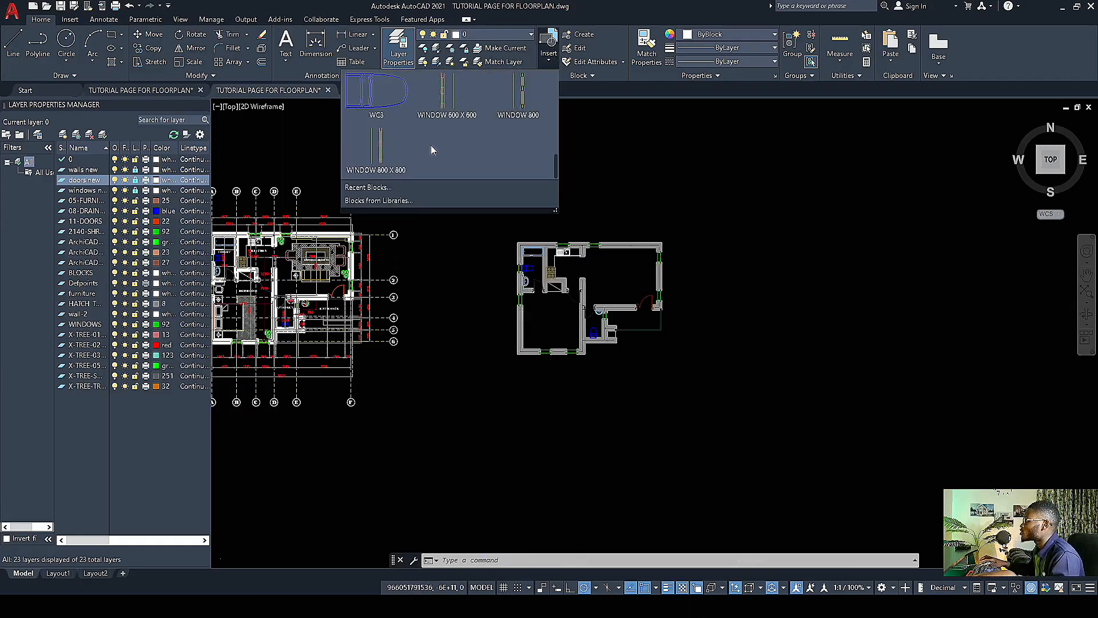
scroll(452, 138, "down", 2)
scroll(481, 133, "up", 8)
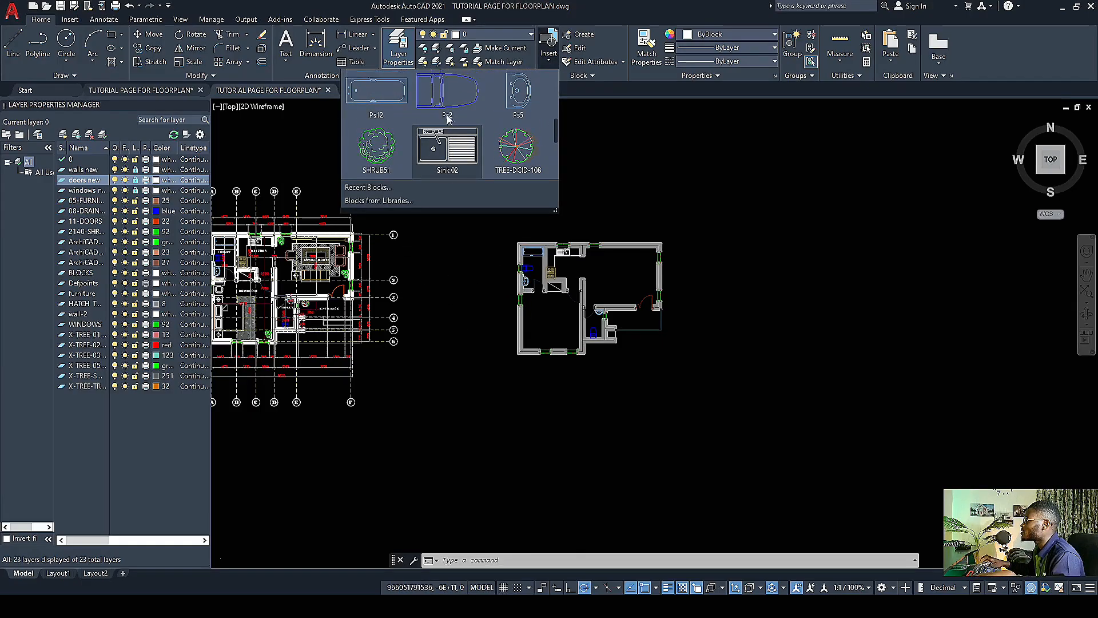
scroll(428, 136, "up", 1)
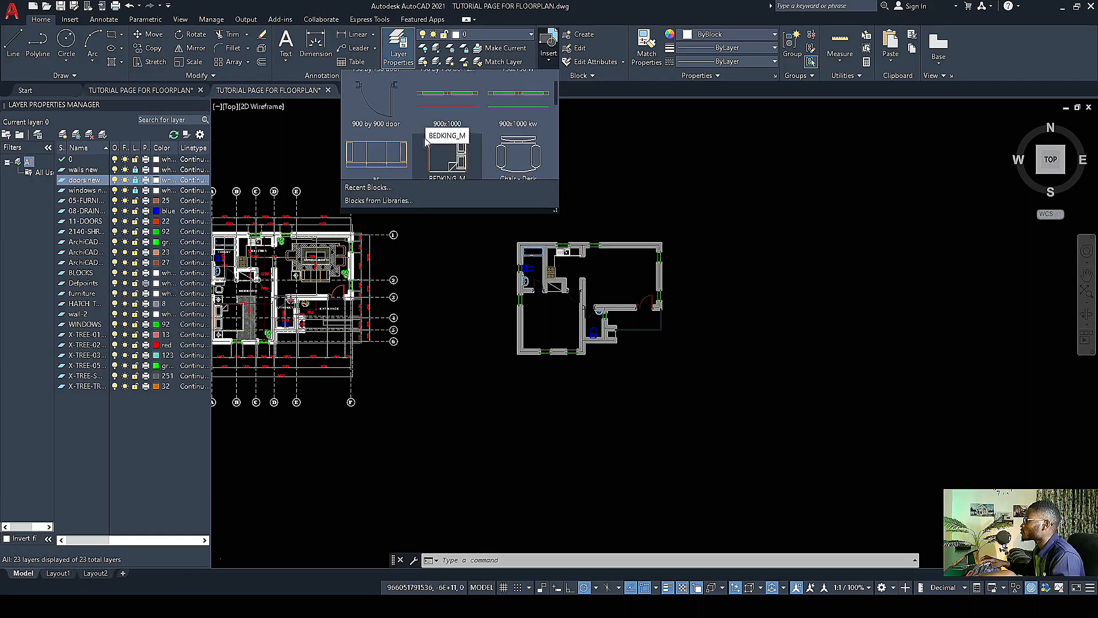
scroll(395, 165, "down", 1)
left_click(378, 163)
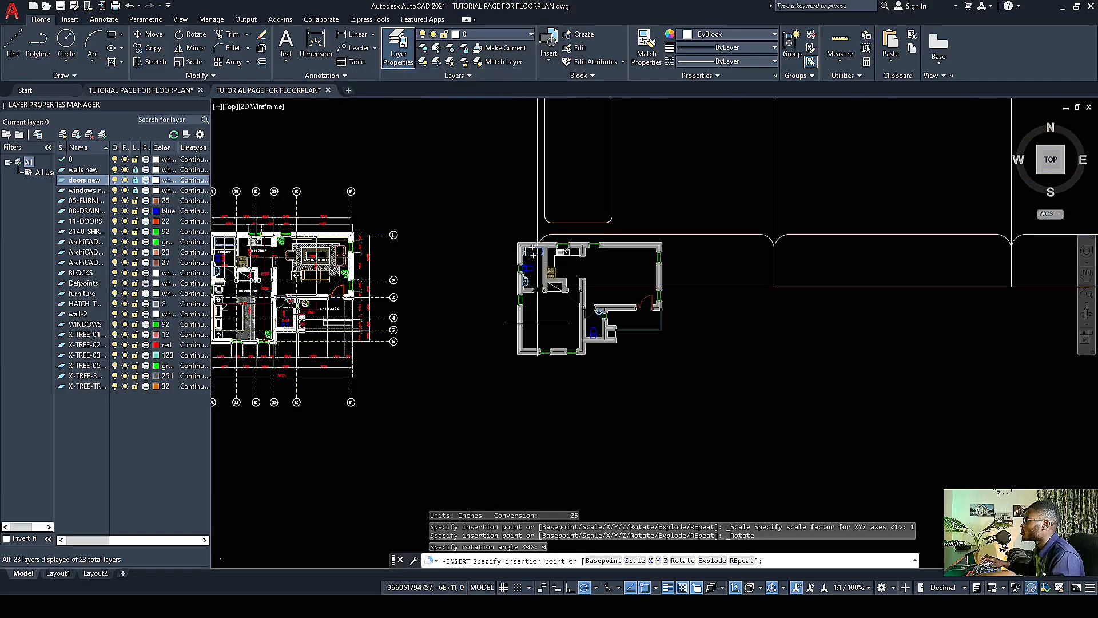
scroll(452, 366, "down", 5)
scroll(443, 351, "up", 3)
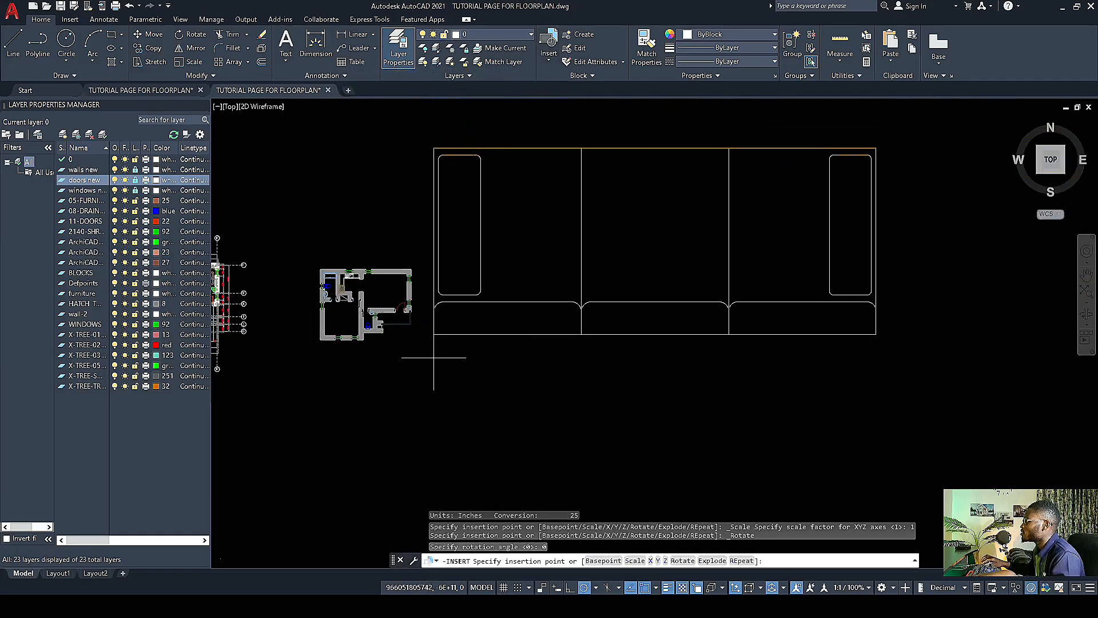
left_click(434, 358)
Step: Place the three-seater sofa beside the new floor plan and scale it down by eye about a point in its middle seat
scroll(542, 352, "down", 5)
scroll(496, 342, "up", 4)
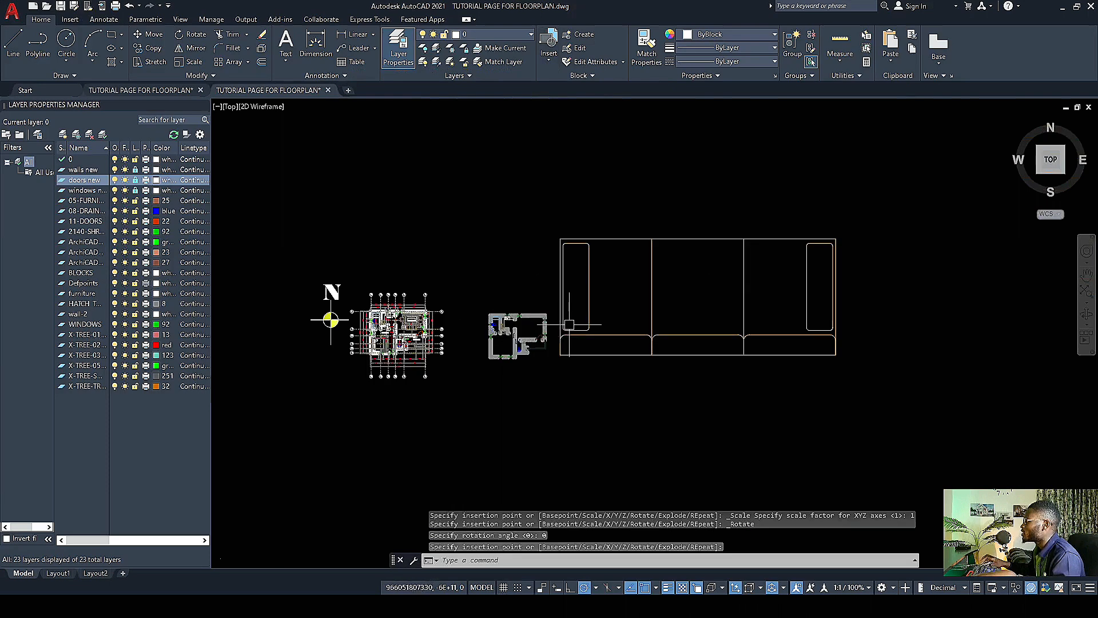
scroll(578, 326, "up", 4)
left_click(579, 332)
scroll(514, 324, "down", 6)
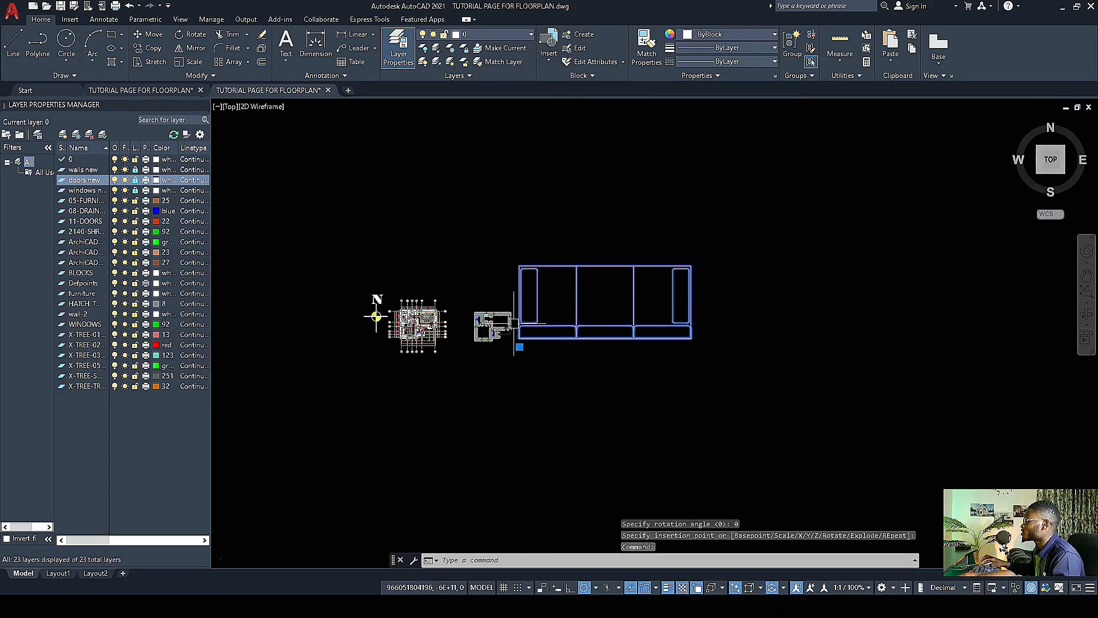
right_click(569, 352)
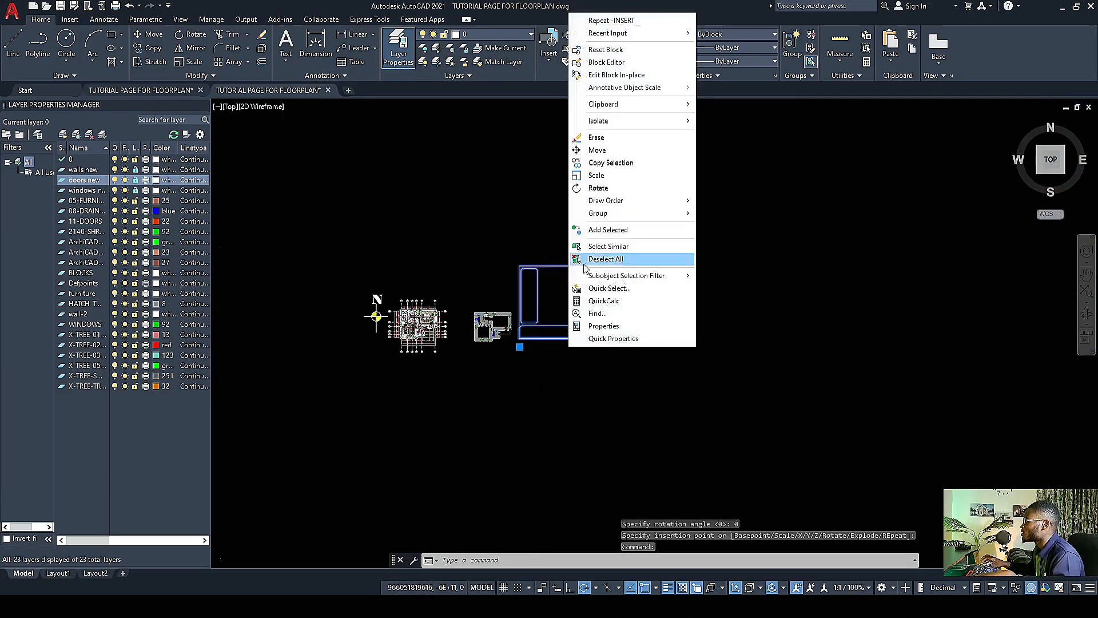
left_click(598, 174)
scroll(580, 308, "up", 2)
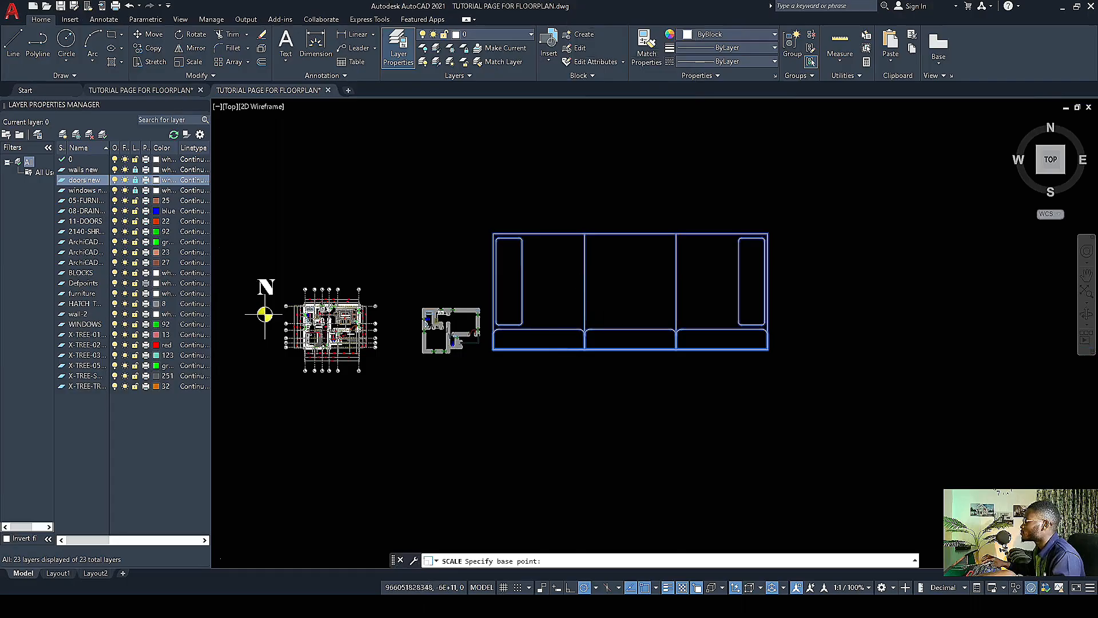
left_click(622, 291)
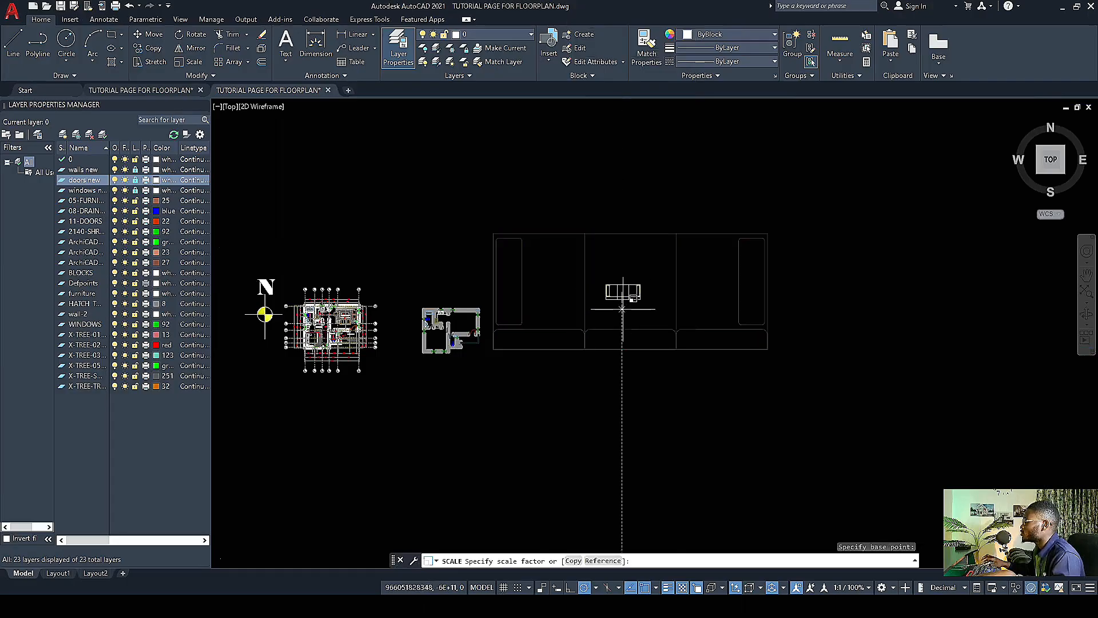
scroll(622, 309, "up", 5)
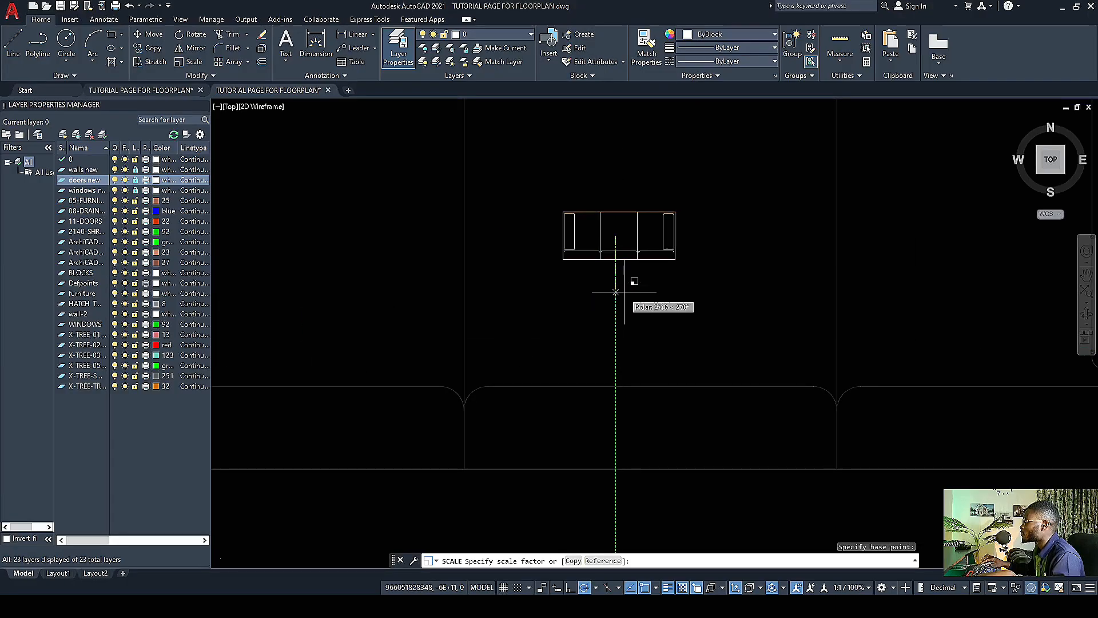
left_click(615, 282)
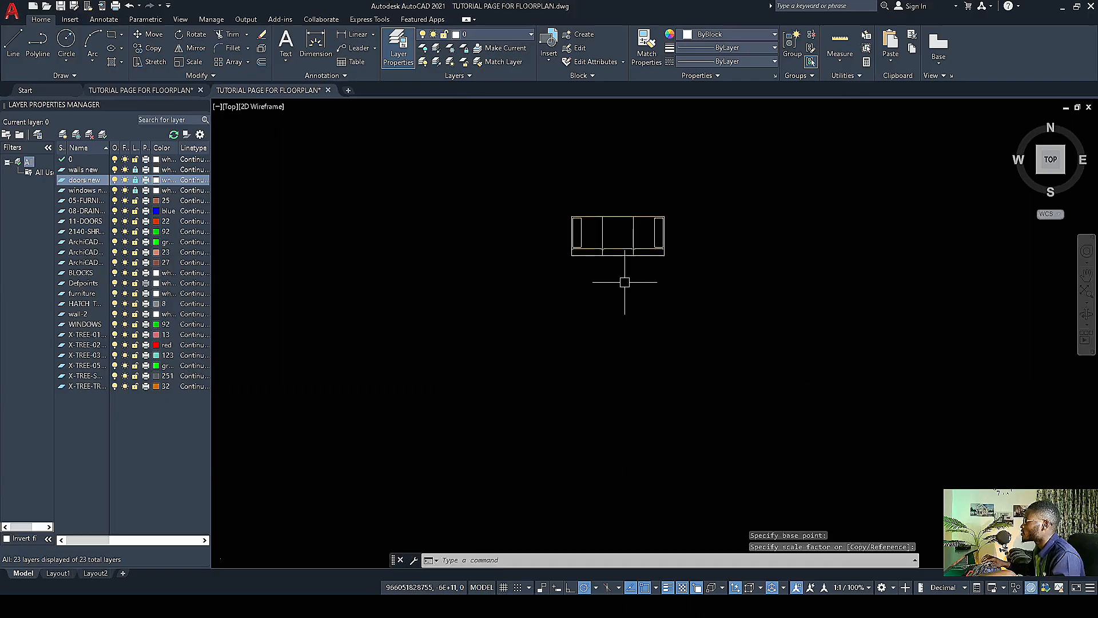
Step: Move the reduced sofa from beside the new floor plan into its living room
scroll(623, 282, "down", 5)
scroll(668, 295, "up", 3)
left_click(649, 277)
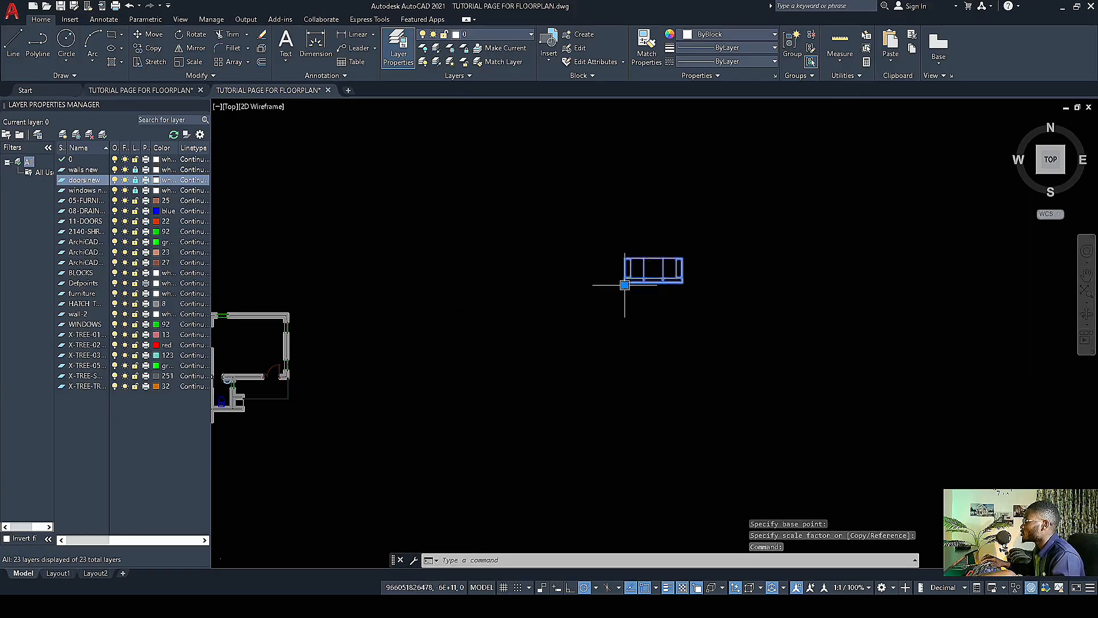
left_click(624, 282)
scroll(658, 292, "down", 3)
scroll(515, 317, "up", 6)
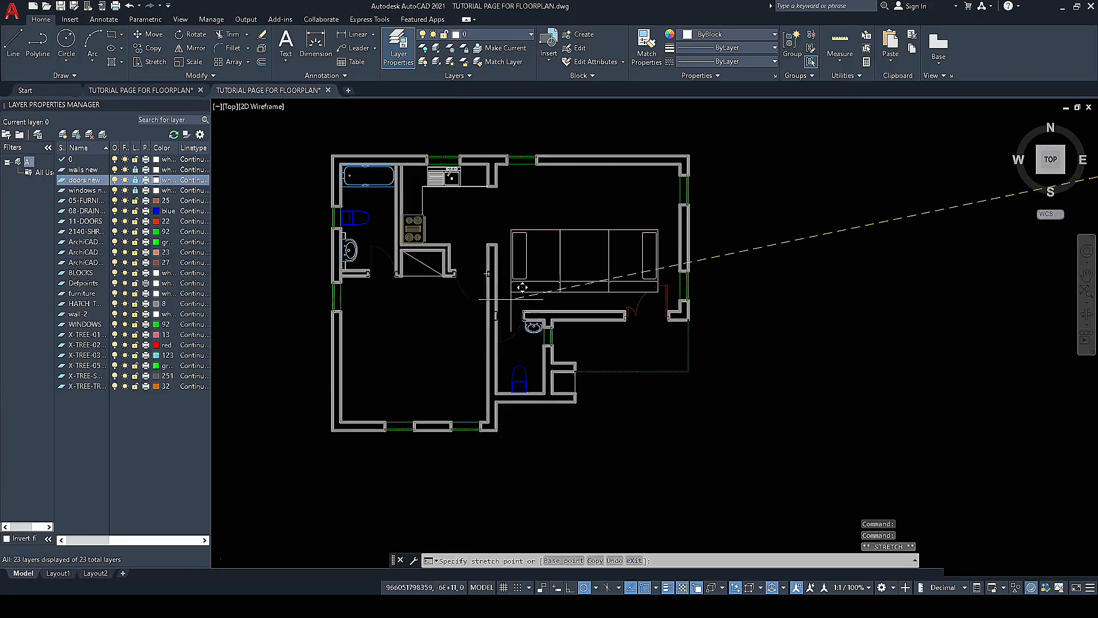
key("Escape")
key("Escape")
Step: Scale the sofa in the living room down by eye to about 1331 wide, from a point on its lower edge
left_click(523, 269)
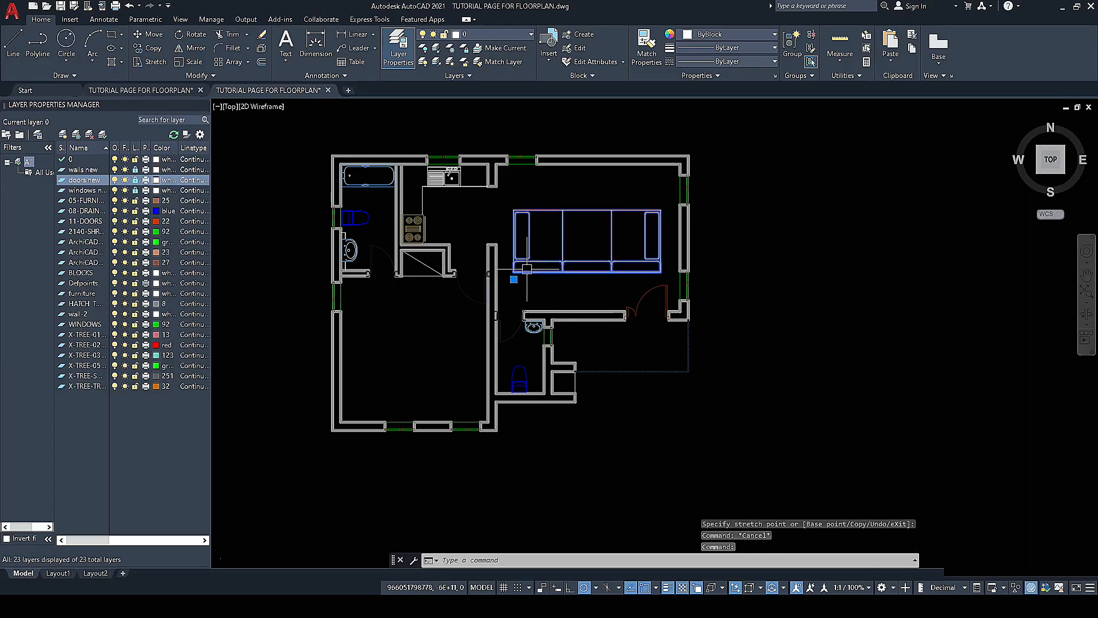
right_click(527, 263)
left_click(564, 428)
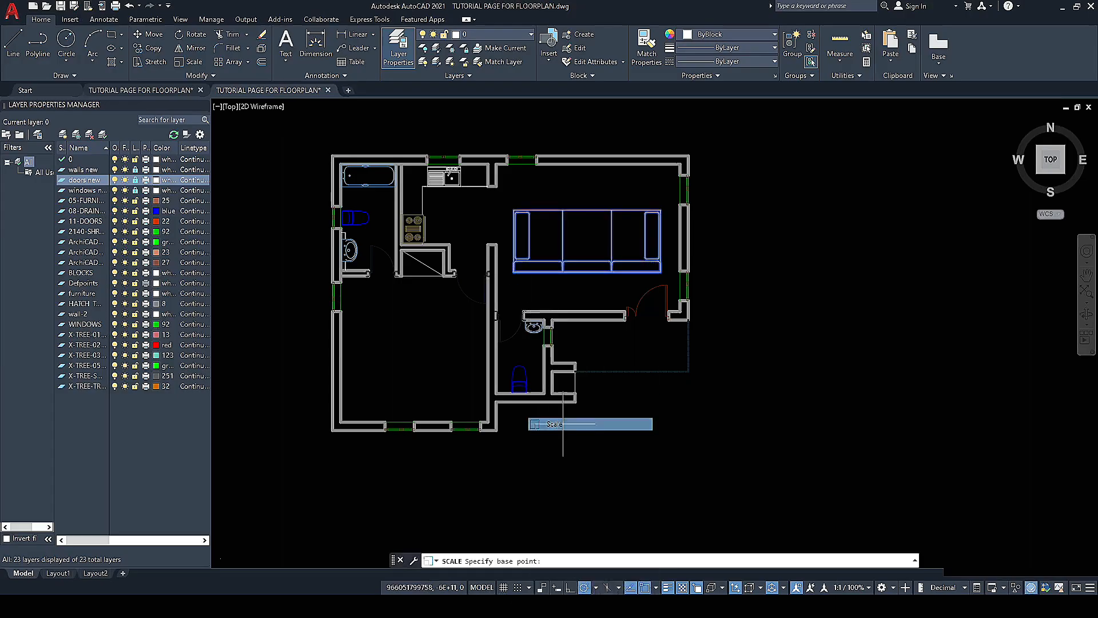
left_click(566, 278)
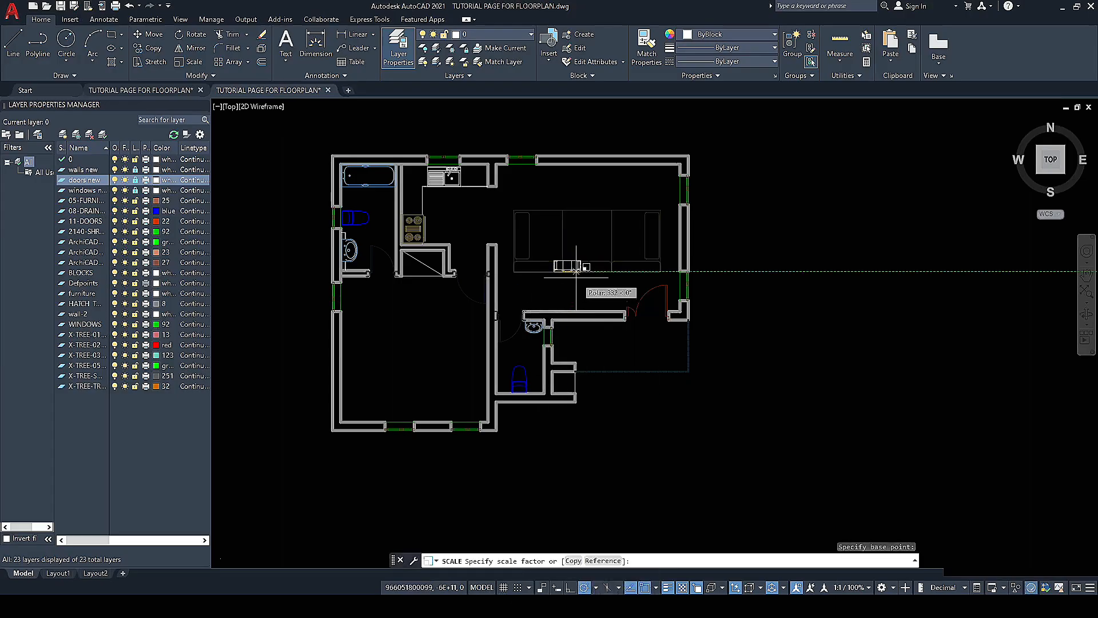
left_click(596, 272)
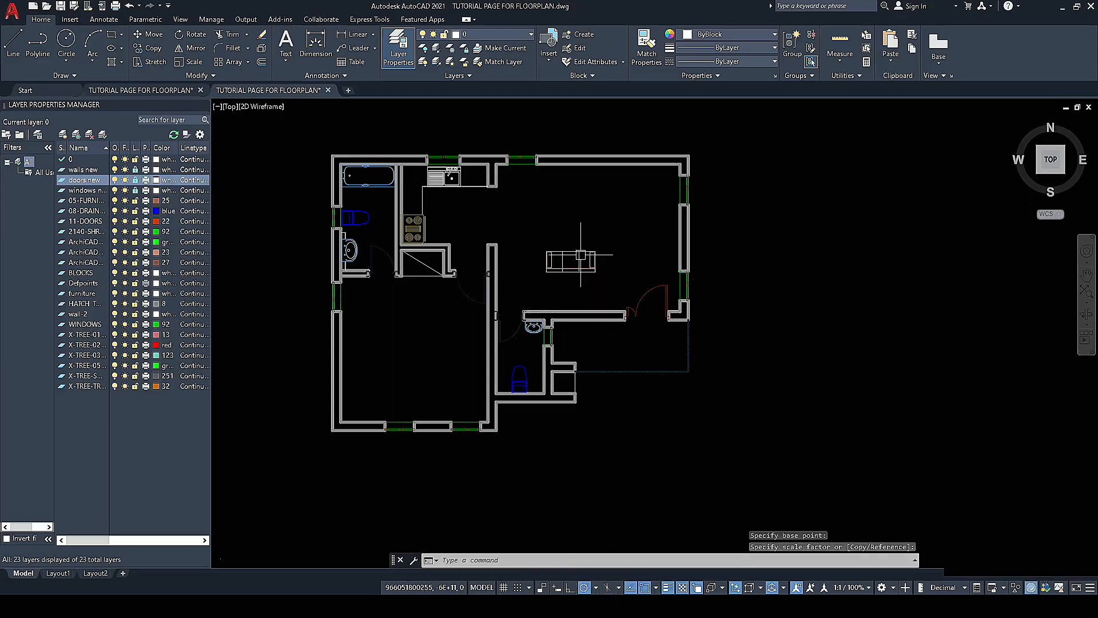
Step: Measure the sofa's overall width along its upper edge with a temporary linear dimension, without placing it
scroll(554, 262, "up", 4)
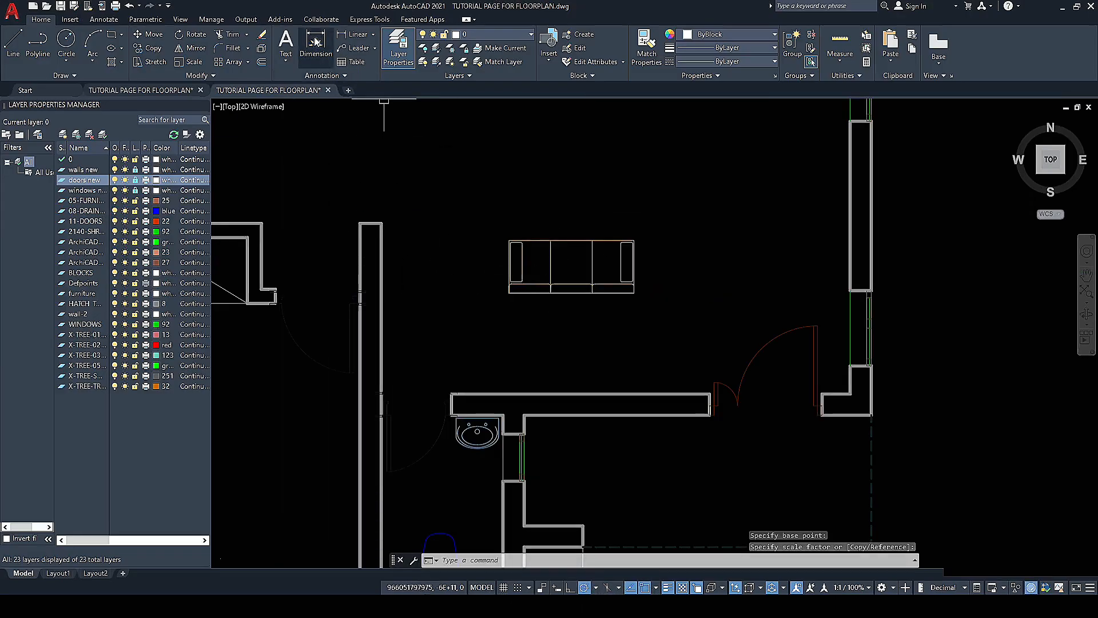
left_click(351, 35)
scroll(501, 238, "up", 2)
left_click(521, 236)
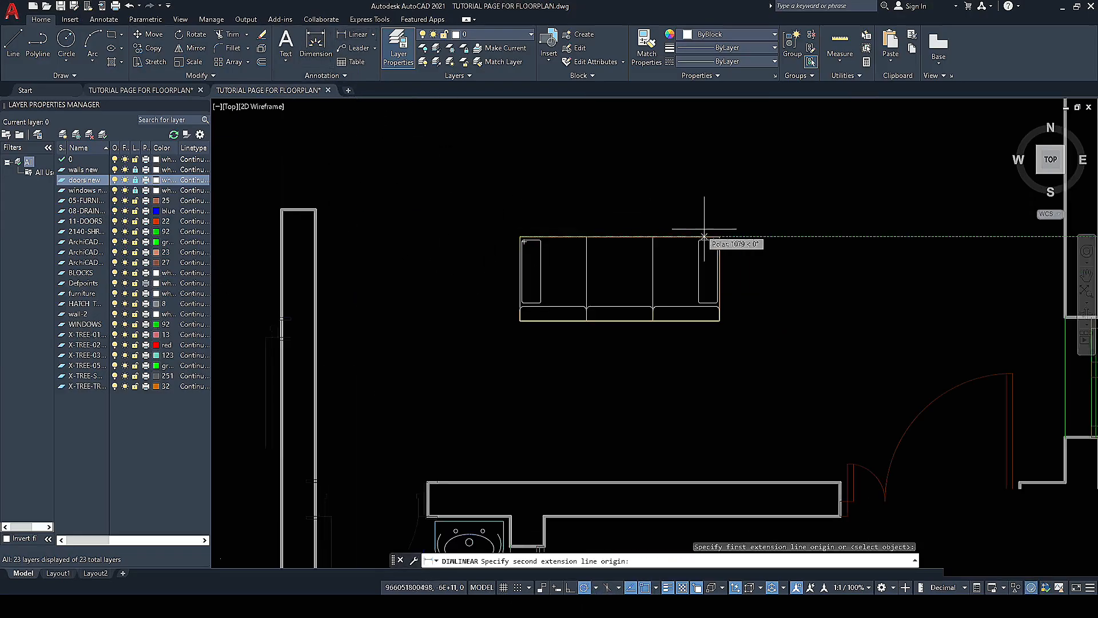
left_click(720, 236)
scroll(598, 189, "up", 4)
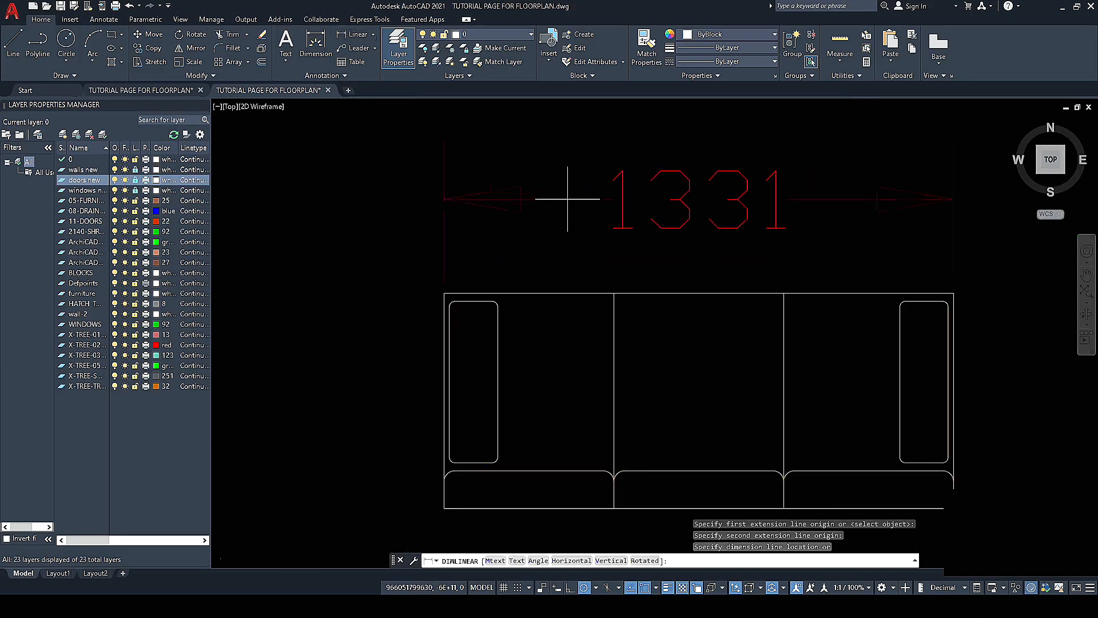
scroll(569, 197, "down", 2)
scroll(513, 228, "up", 2)
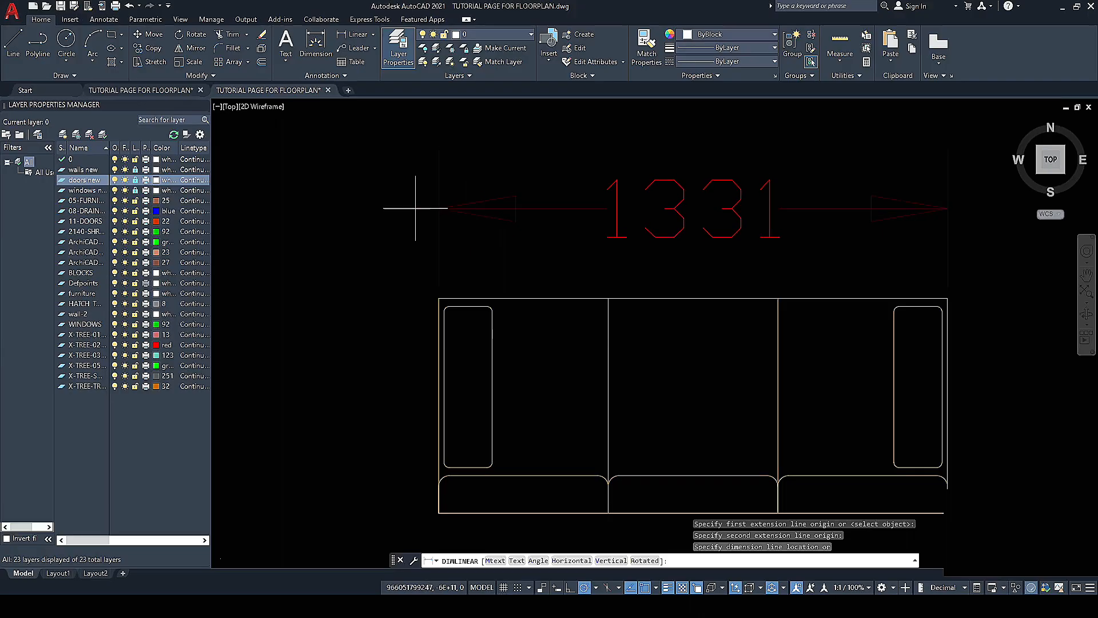
scroll(414, 212, "down", 2)
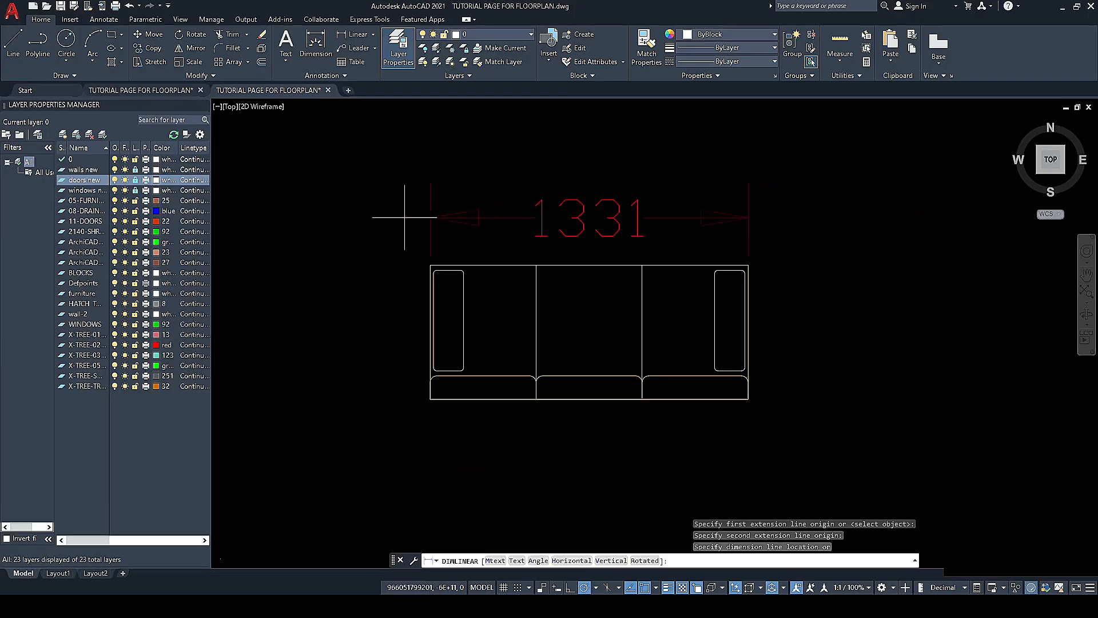
key("Escape")
Step: Enlarge the sofa by eye with Scale, based on the midpoint of the middle section's inner edge
left_click(496, 265)
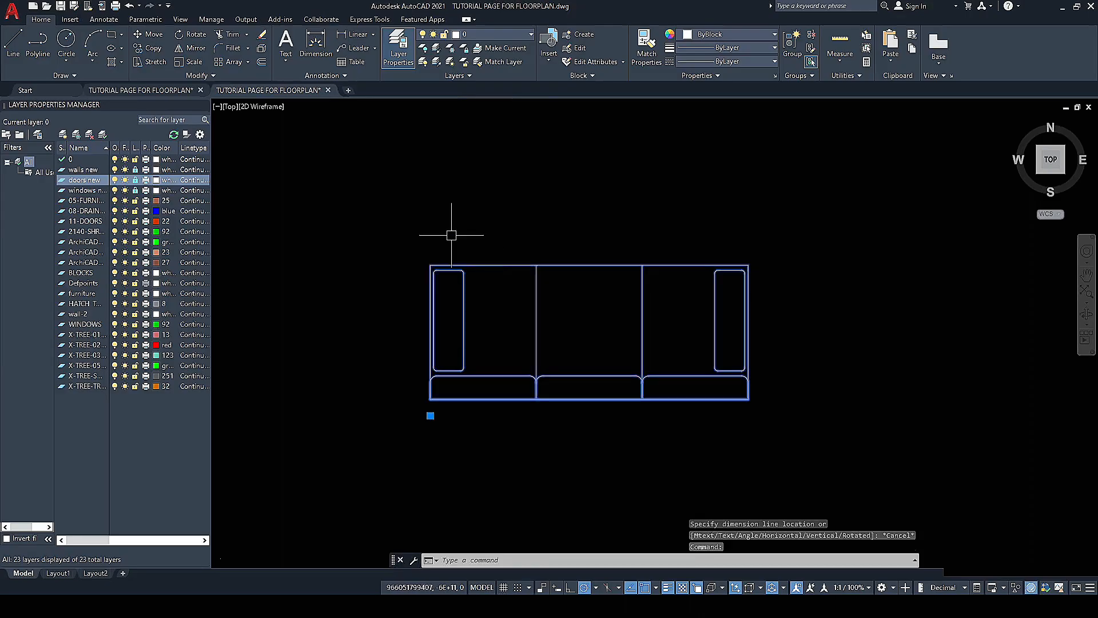
scroll(492, 246, "down", 4)
scroll(488, 247, "up", 2)
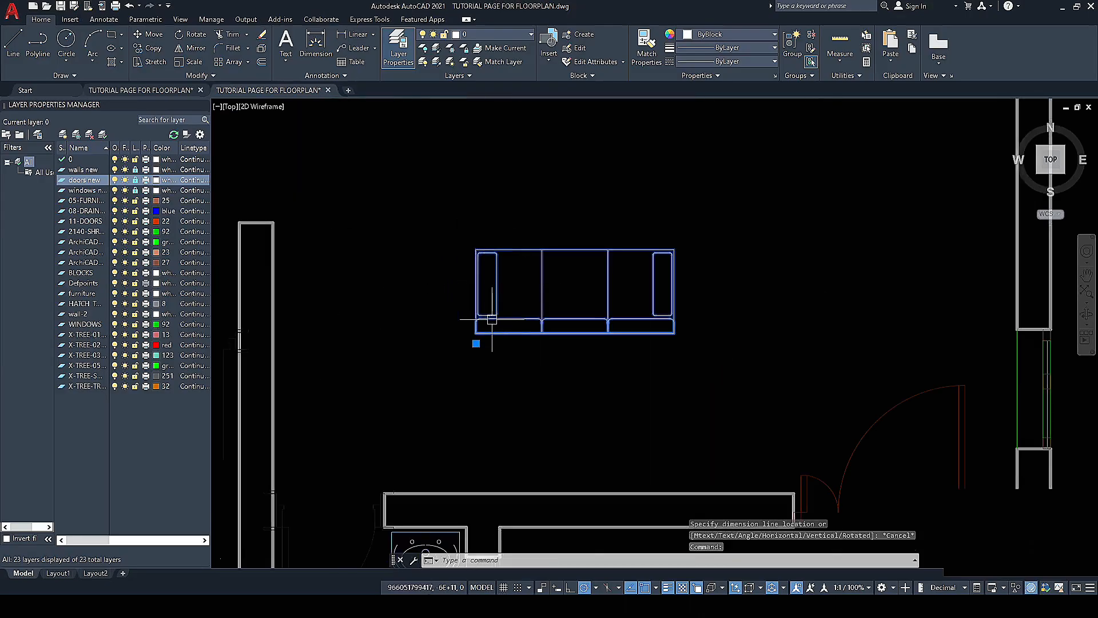
right_click(476, 344)
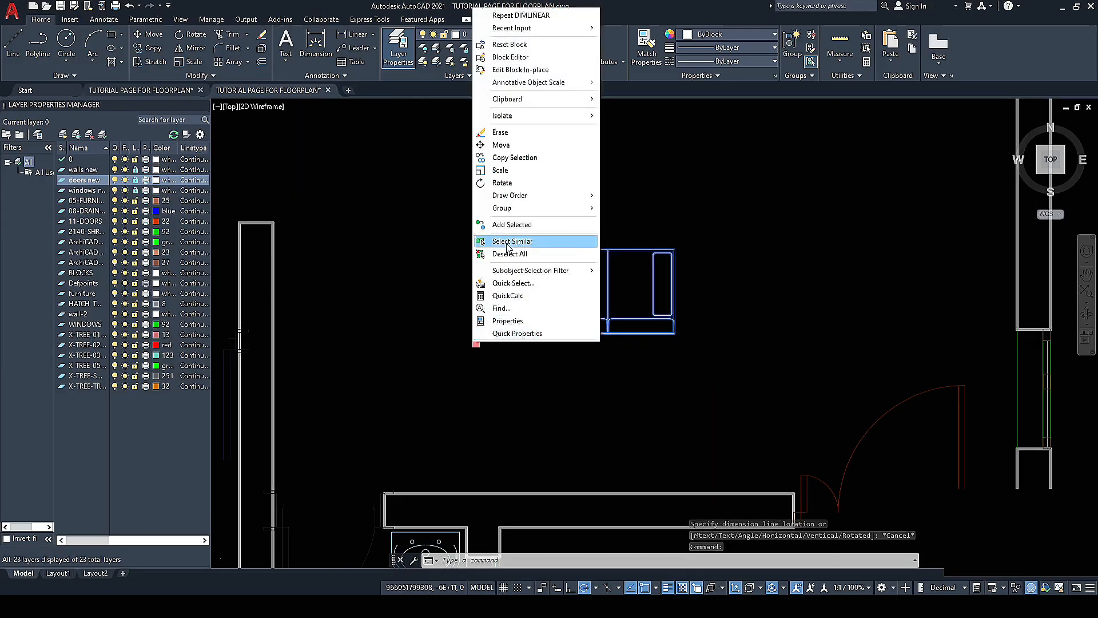
left_click(457, 181)
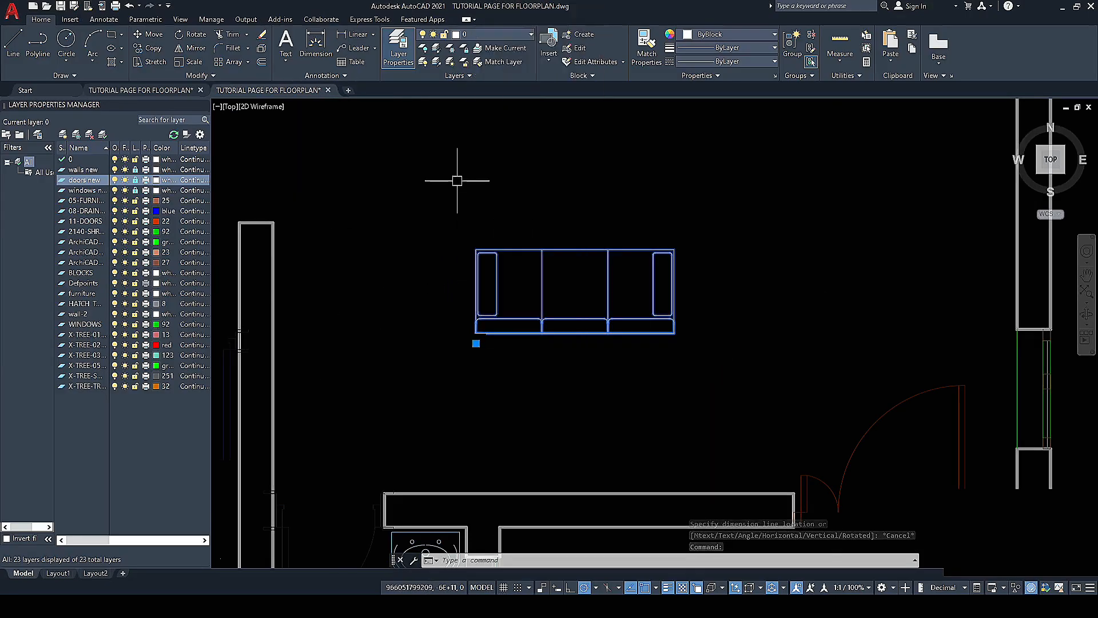
right_click(476, 343)
left_click(535, 174)
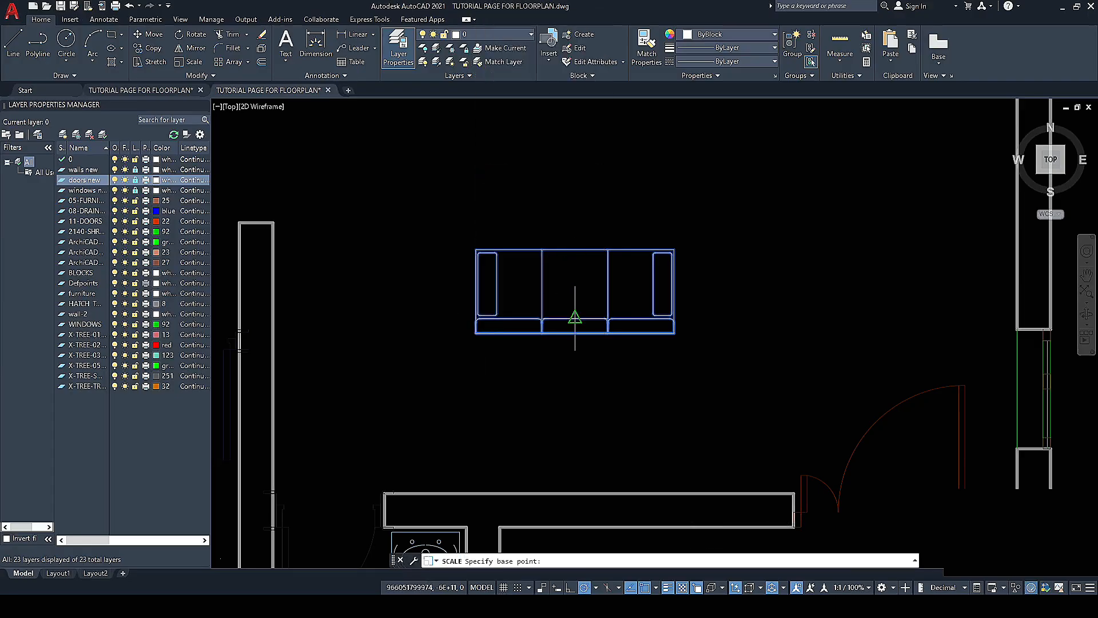
left_click(575, 317)
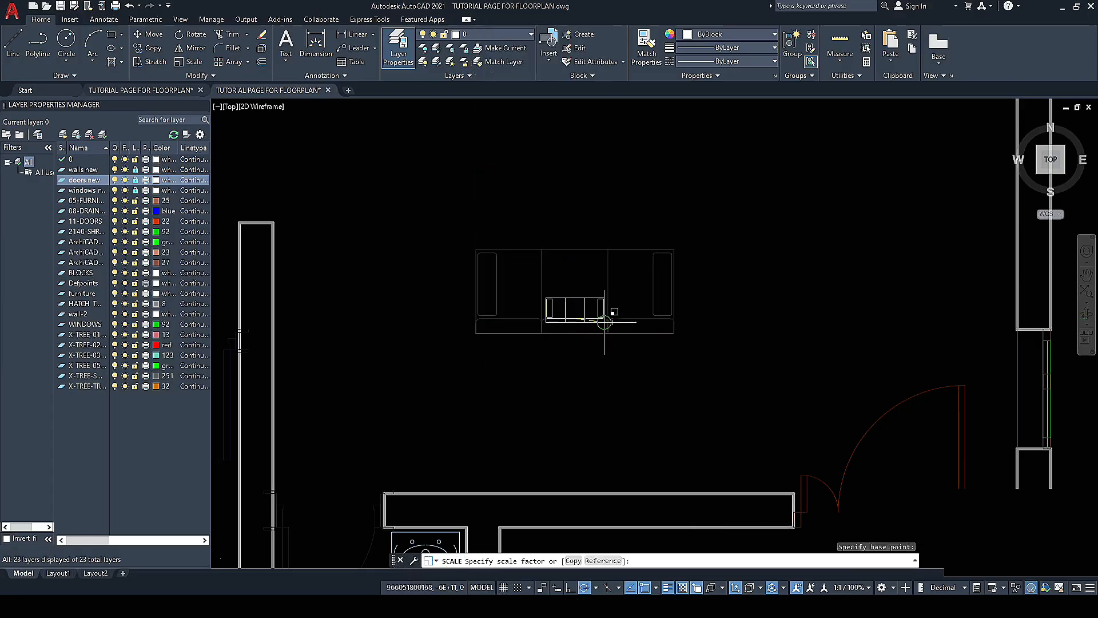
left_click(714, 359)
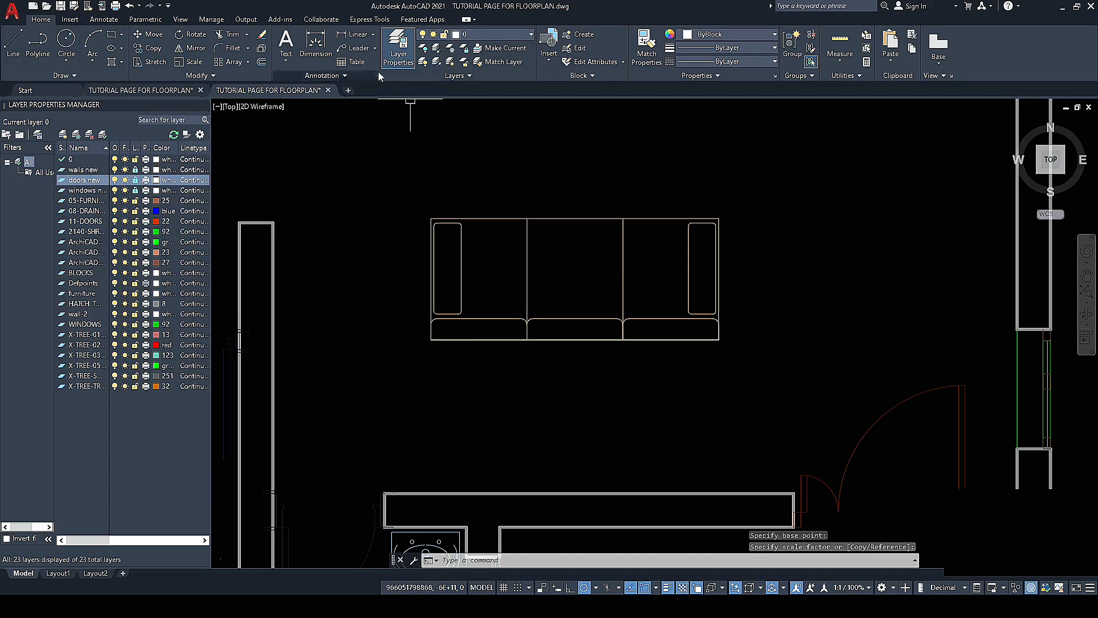
Step: Measure the enlarged sofa's width with a linear dimension starting at its upper-left corner
left_click(357, 35)
left_click(433, 219)
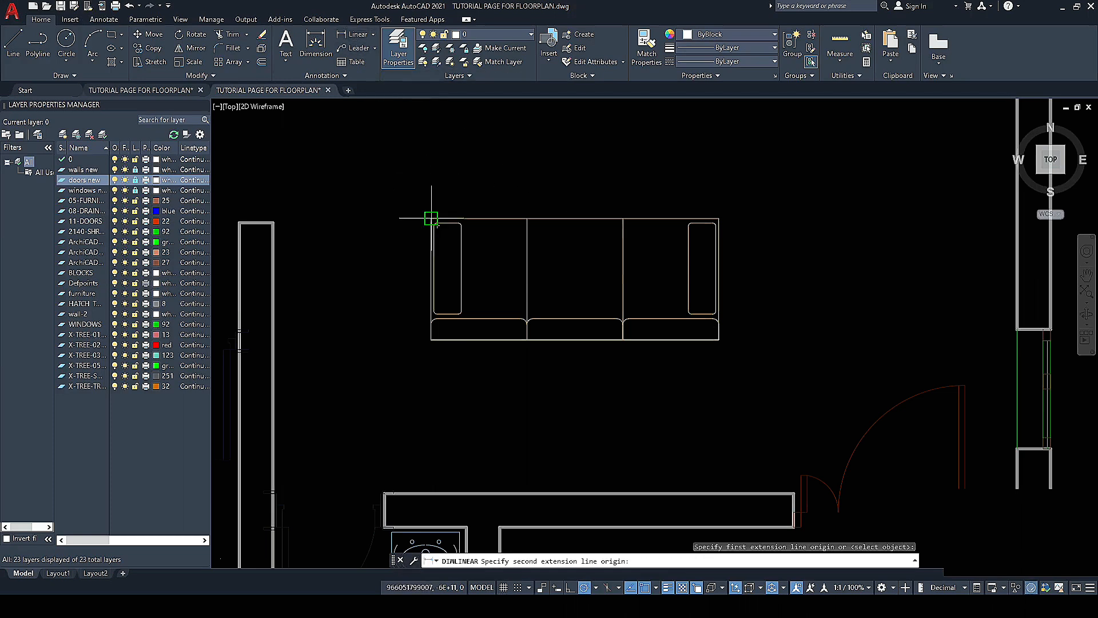
Step: Measure the sofa's overall width with a linear dimension between its two back corners
left_click(719, 219)
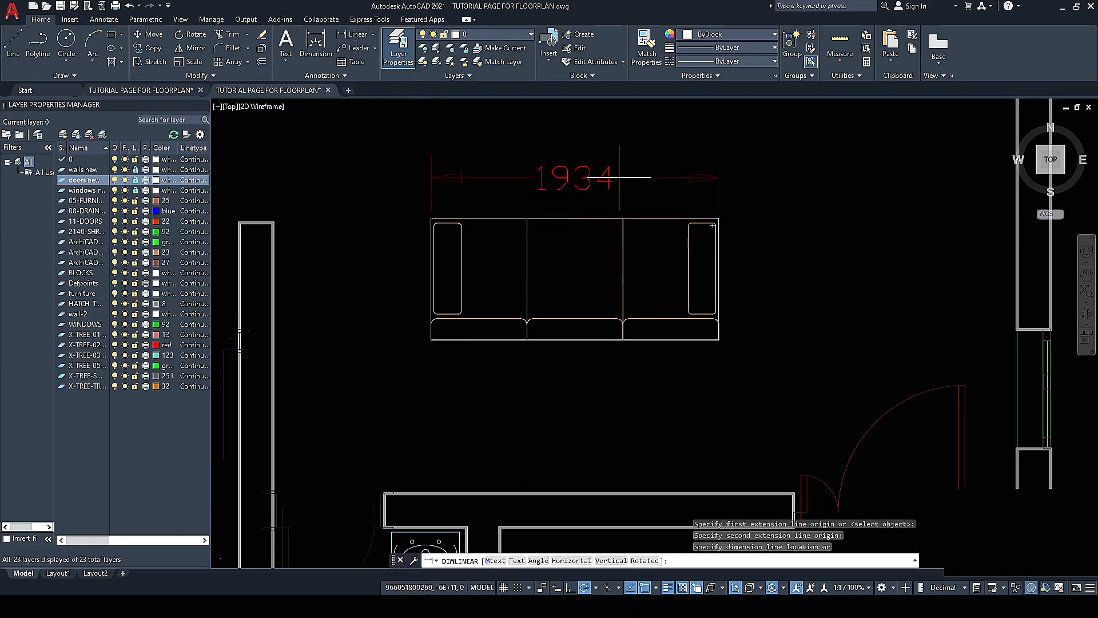
scroll(529, 197, "up", 2)
key("Escape")
scroll(527, 183, "down", 8)
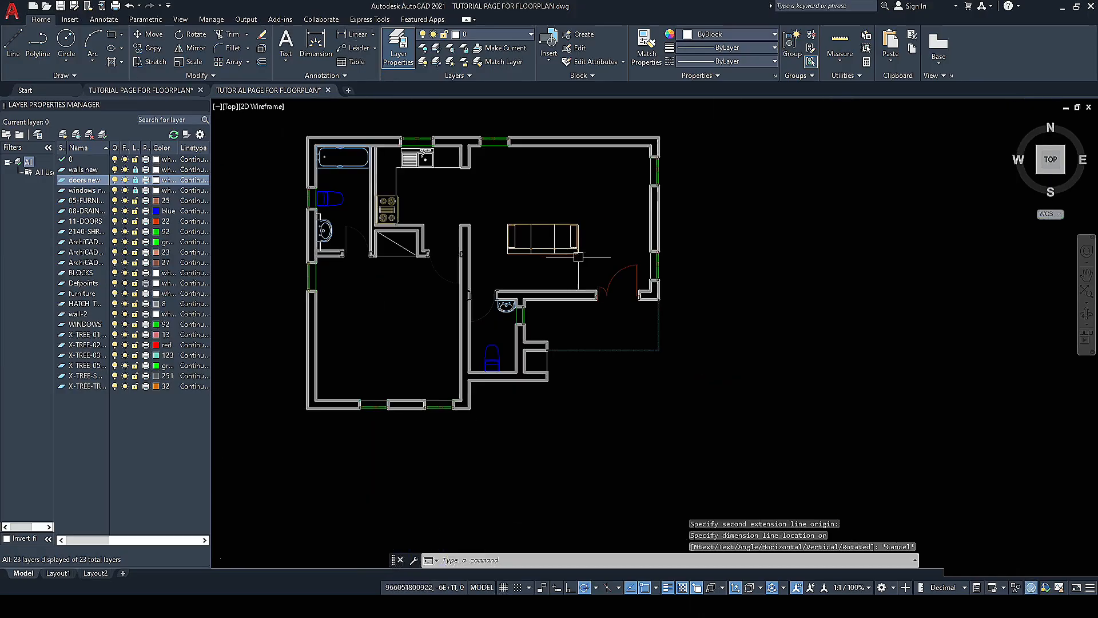
Step: Delete the lone sofa from the living room of the unfurnished plan
scroll(442, 250, "up", 4)
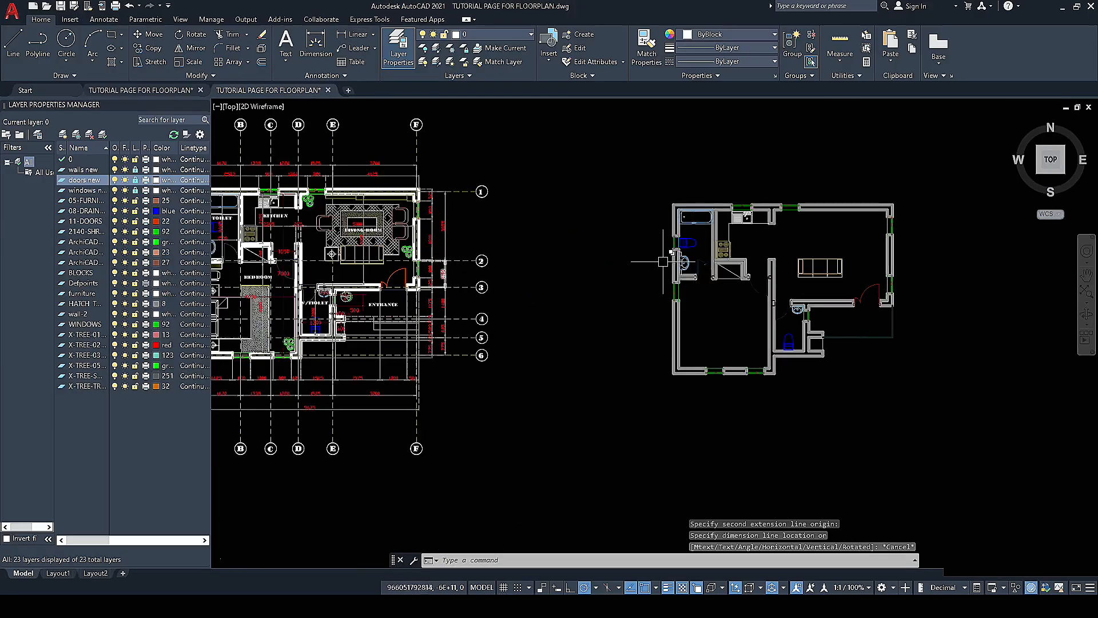
scroll(830, 271, "up", 4)
scroll(827, 273, "down", 4)
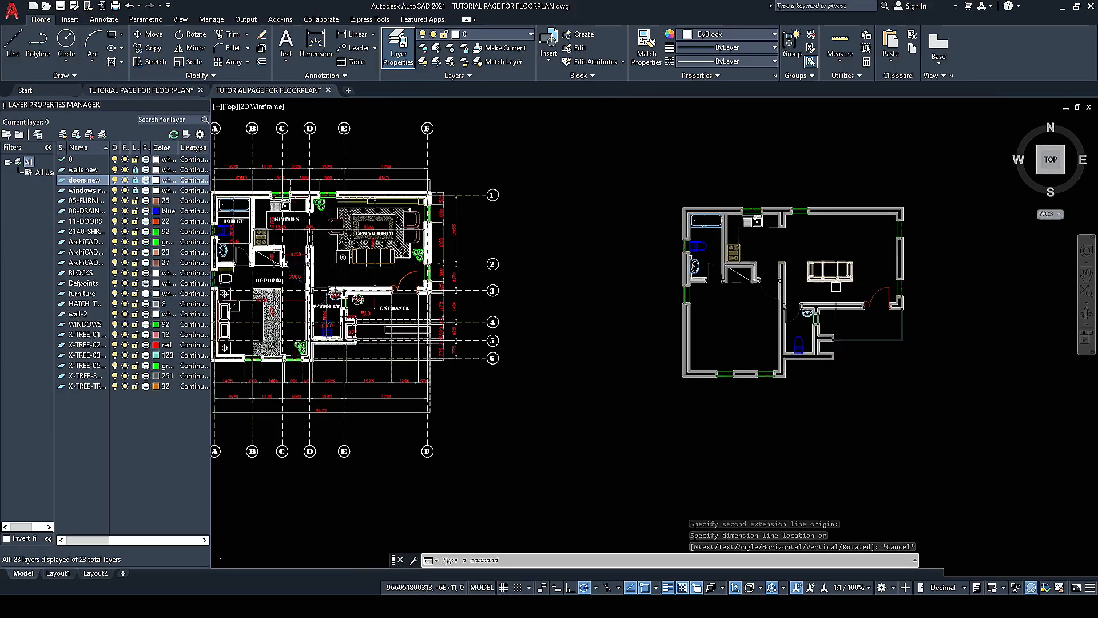
scroll(821, 279, "up", 4)
left_click(821, 280)
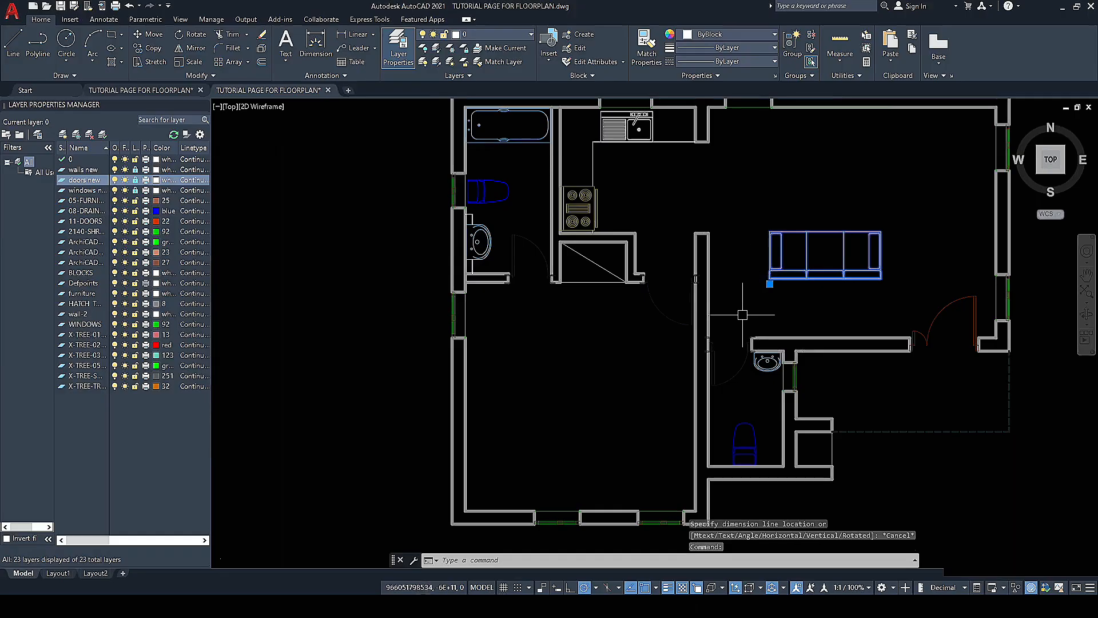
key("Delete")
scroll(756, 294, "down", 6)
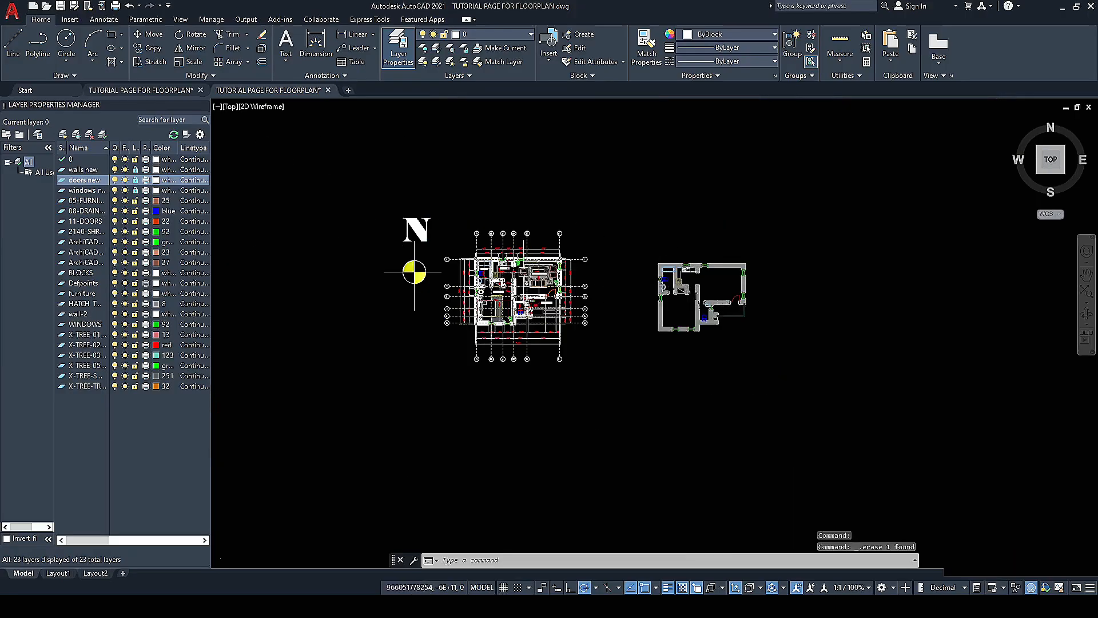
scroll(524, 296, "up", 5)
scroll(597, 280, "up", 4)
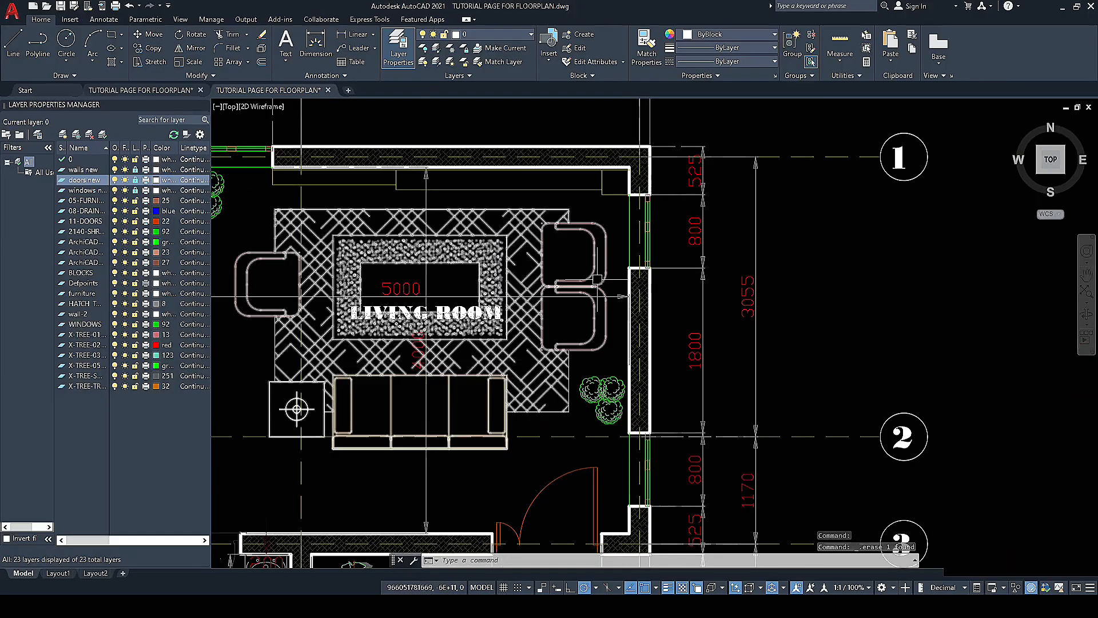
left_click(597, 280)
scroll(597, 280, "down", 4)
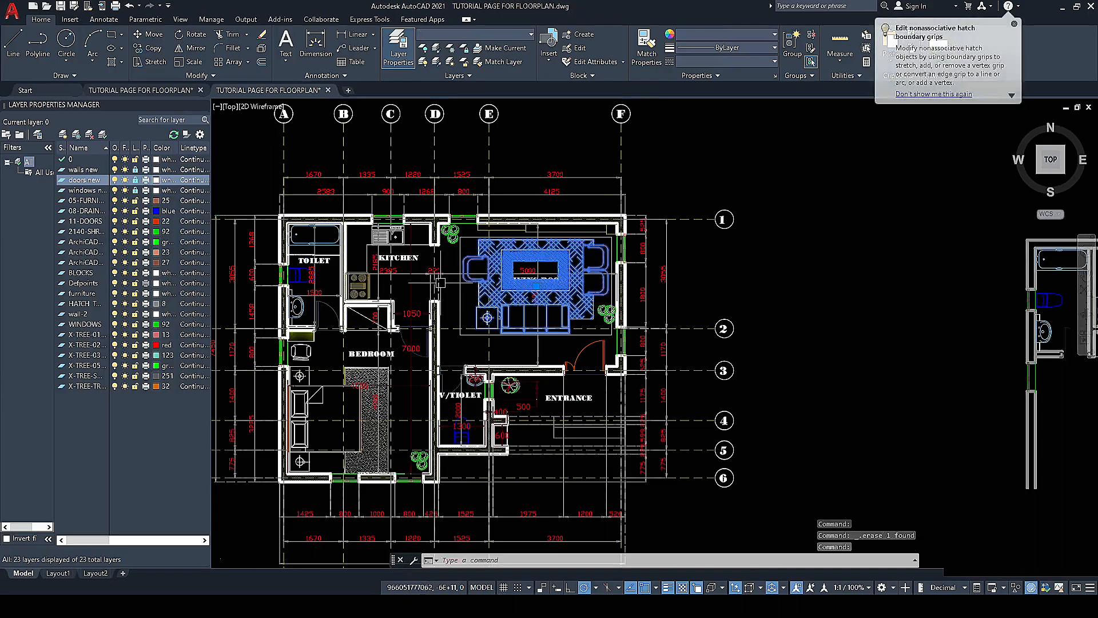
scroll(458, 263, "up", 4)
right_click(456, 235)
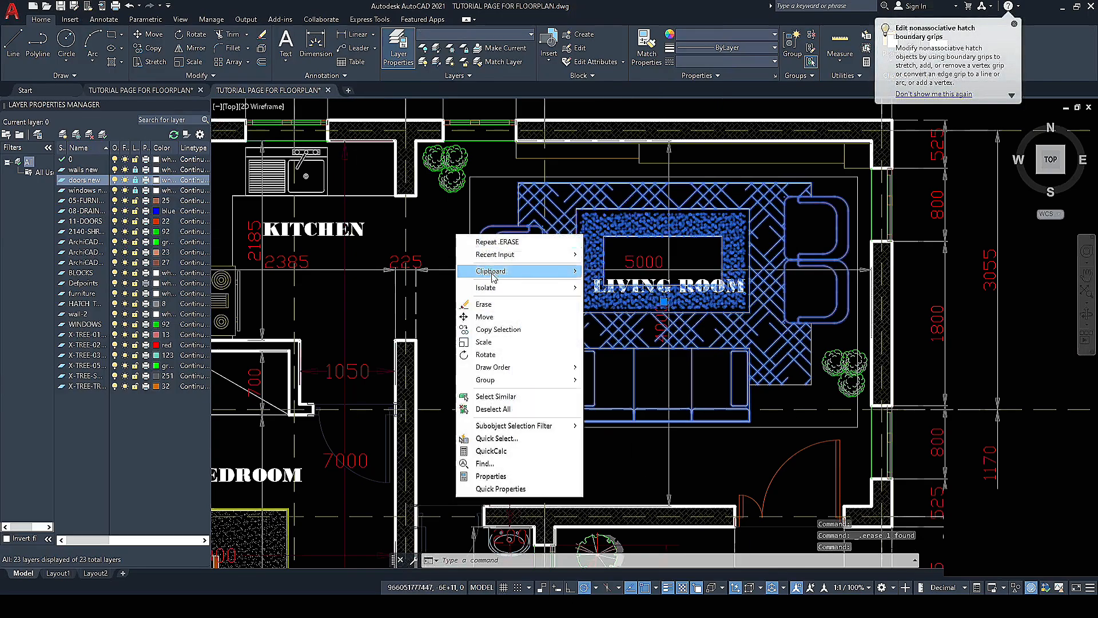
left_click(501, 330)
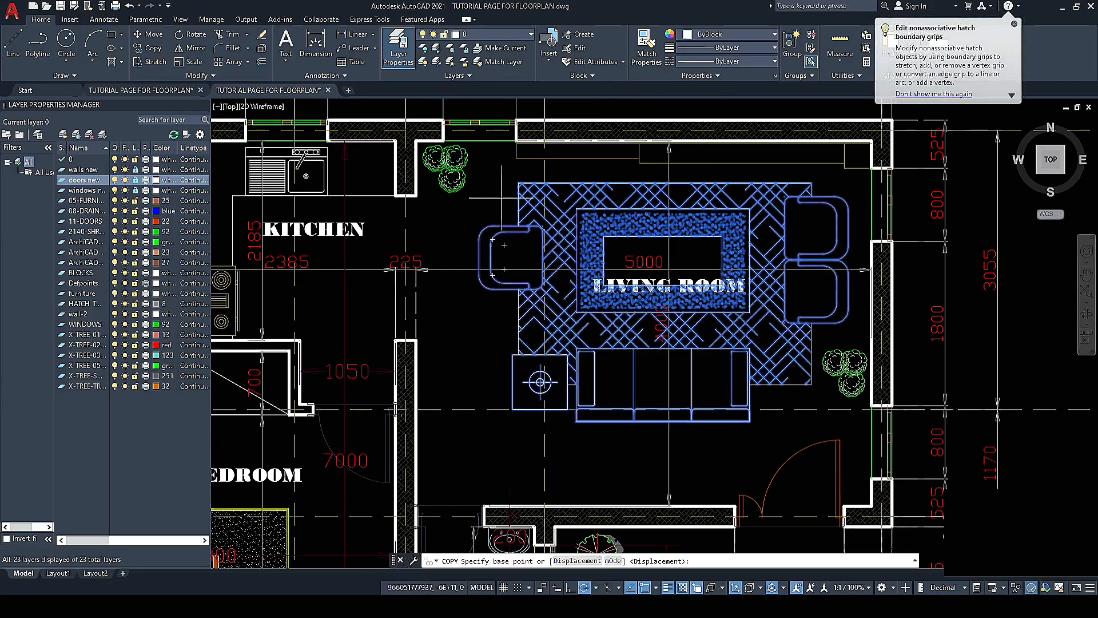
left_click(518, 183)
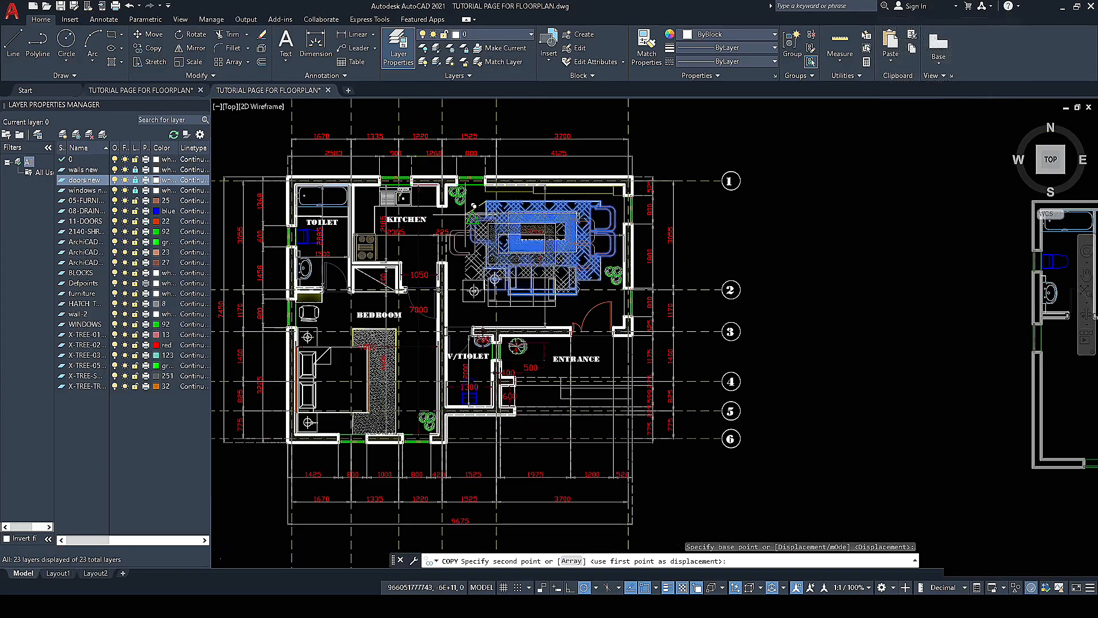
scroll(465, 213, "down", 4)
scroll(475, 241, "down", 4)
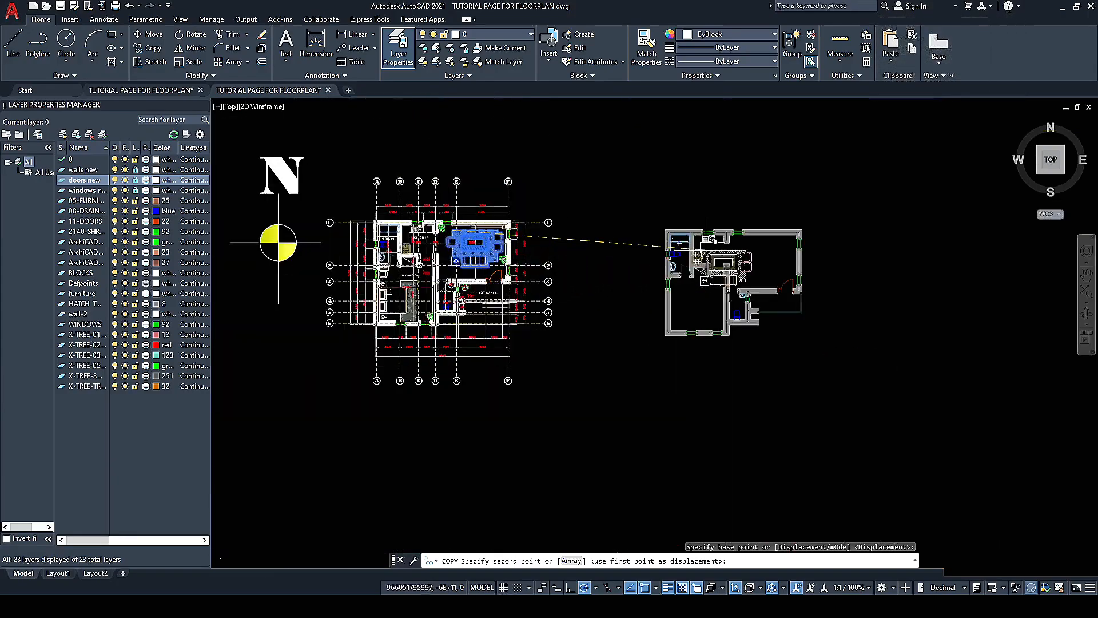
scroll(744, 243, "up", 4)
scroll(747, 240, "up", 2)
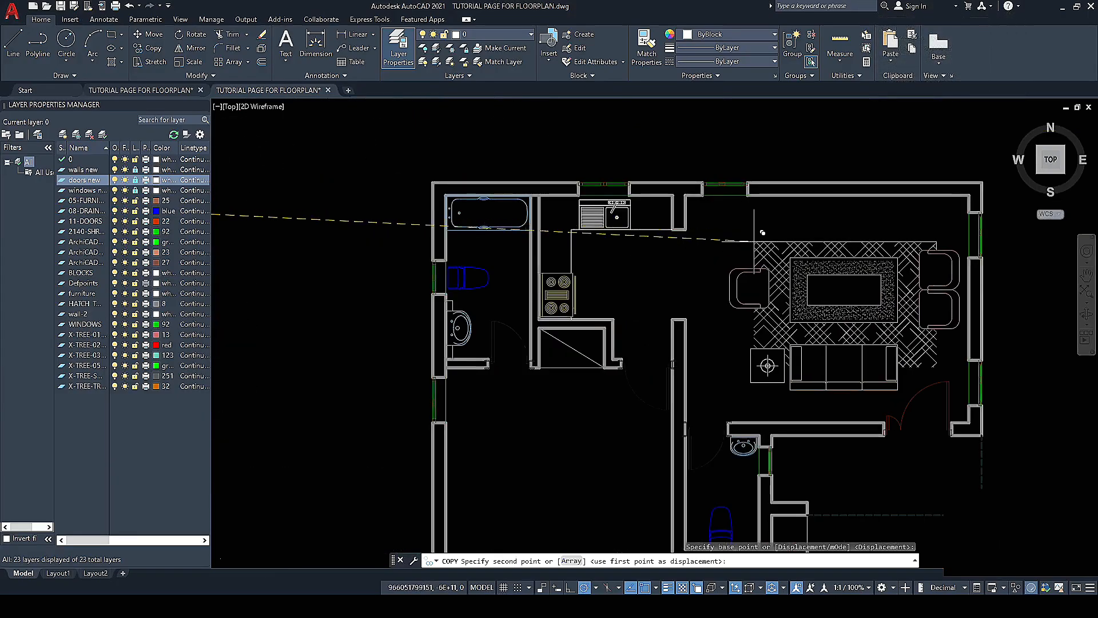
scroll(709, 251, "down", 6)
key("Escape")
Step: Copy the living room furniture set from the reference plan into the new plan, matching the room's north-east inner wall corners
scroll(475, 232, "up", 4)
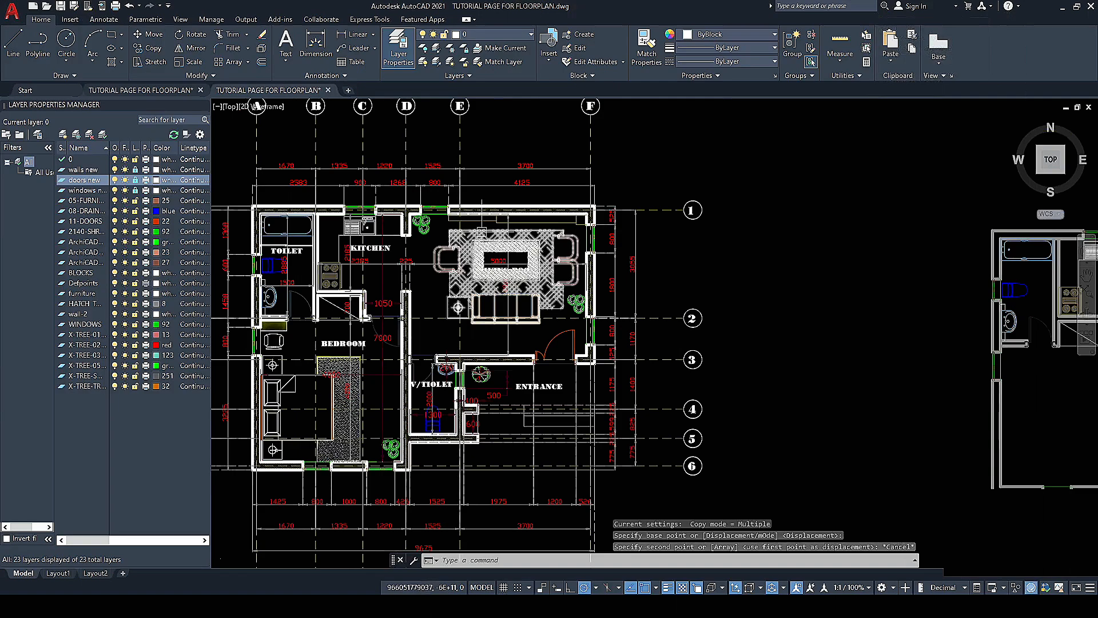
scroll(482, 232, "up", 4)
left_click(486, 225)
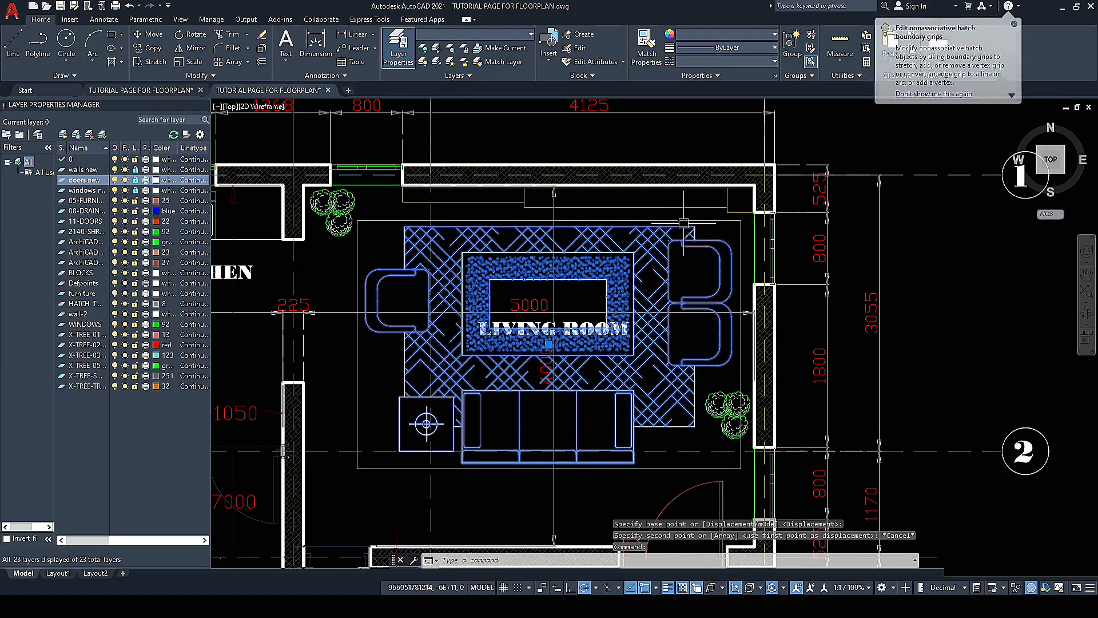
right_click(715, 232)
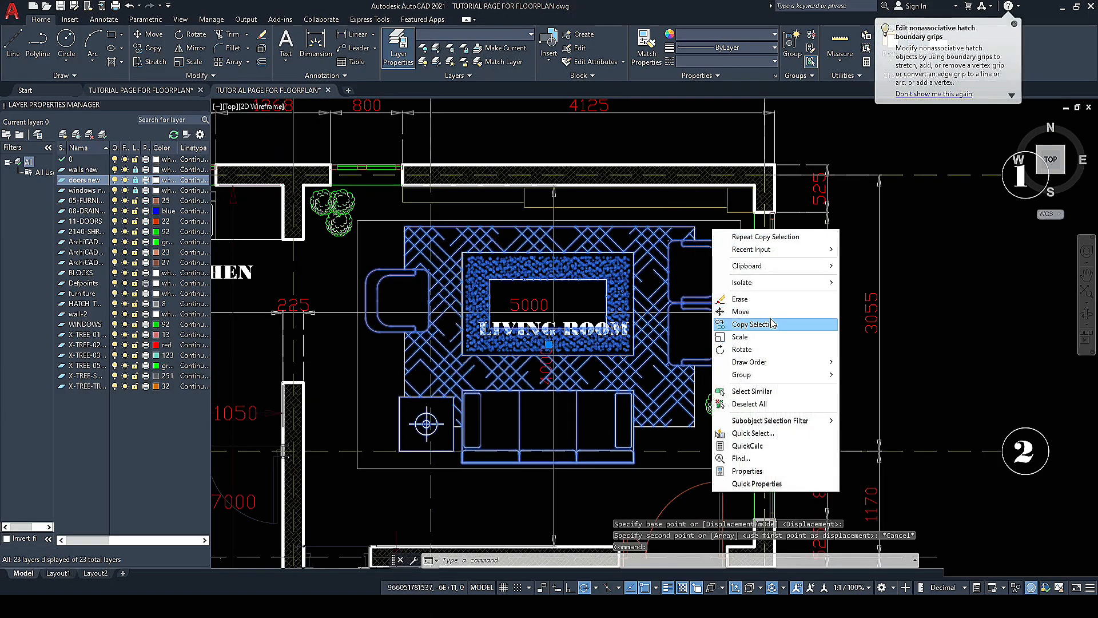
left_click(754, 324)
scroll(761, 185, "up", 4)
left_click(745, 183)
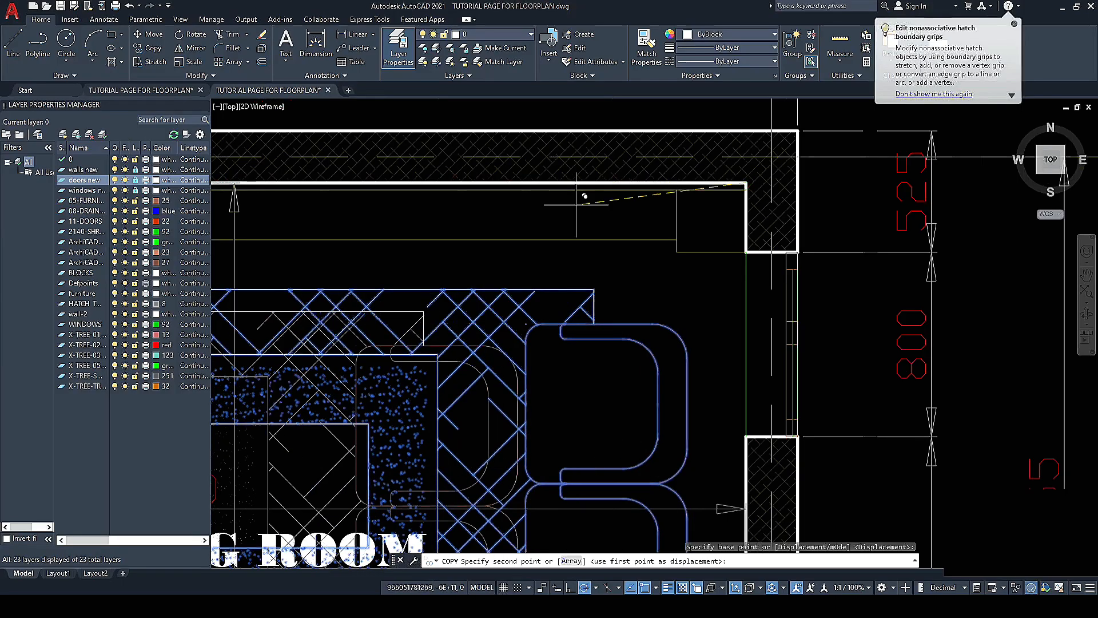
scroll(744, 189, "down", 6)
scroll(813, 246, "up", 6)
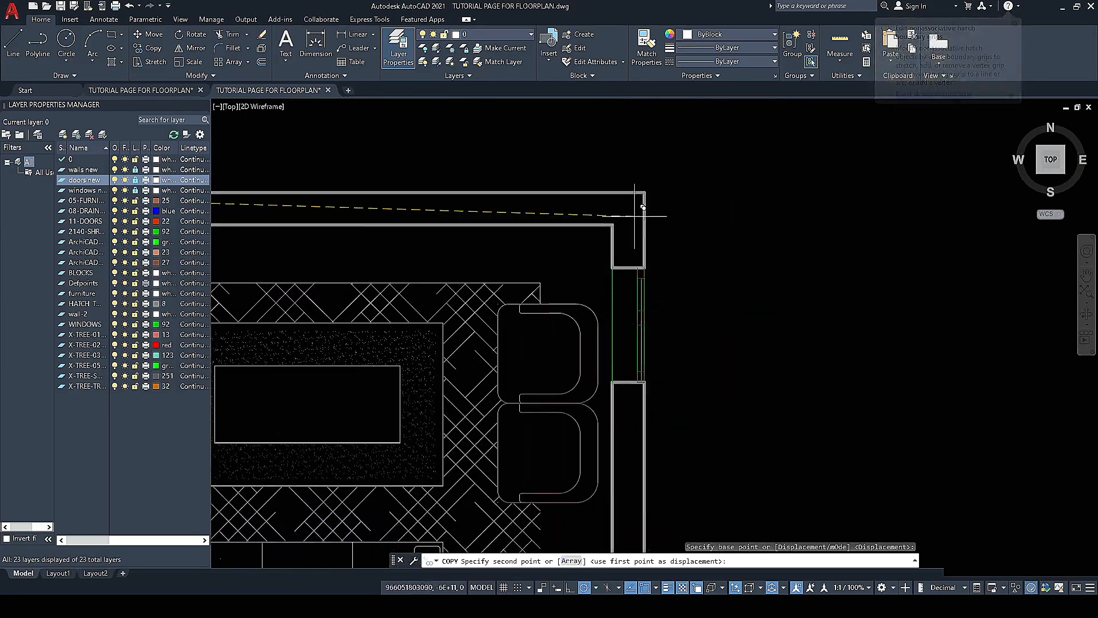
left_click(613, 225)
scroll(726, 241, "down", 6)
key("Escape")
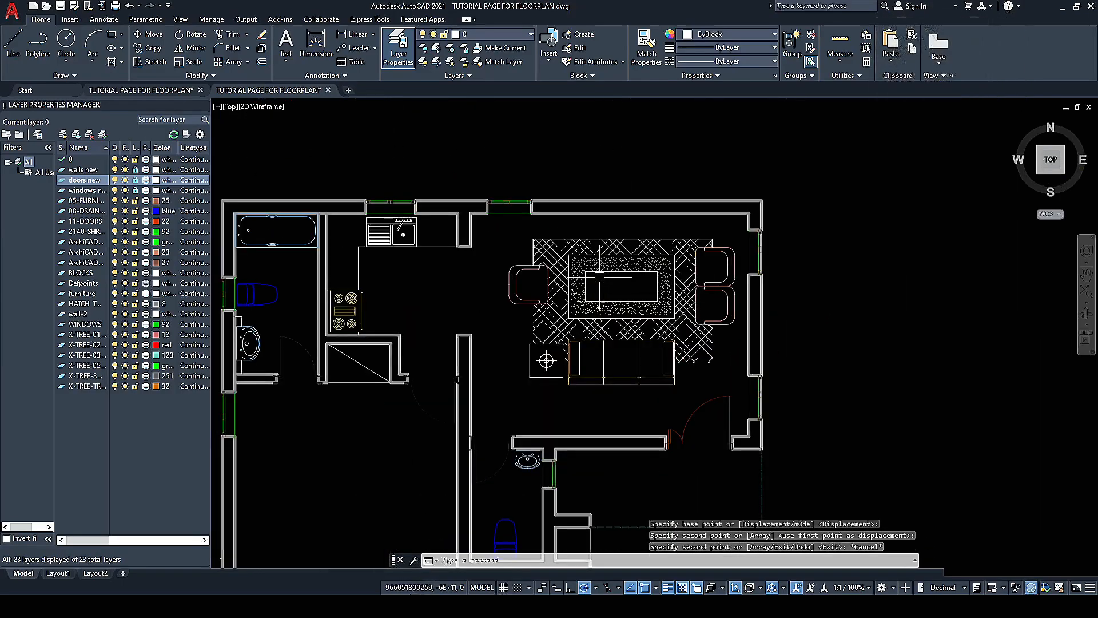
Step: Examine the placed furniture set and compare it with the reference living room, including the long cabinet along the north wall
scroll(630, 297, "up", 6)
scroll(778, 349, "down", 5)
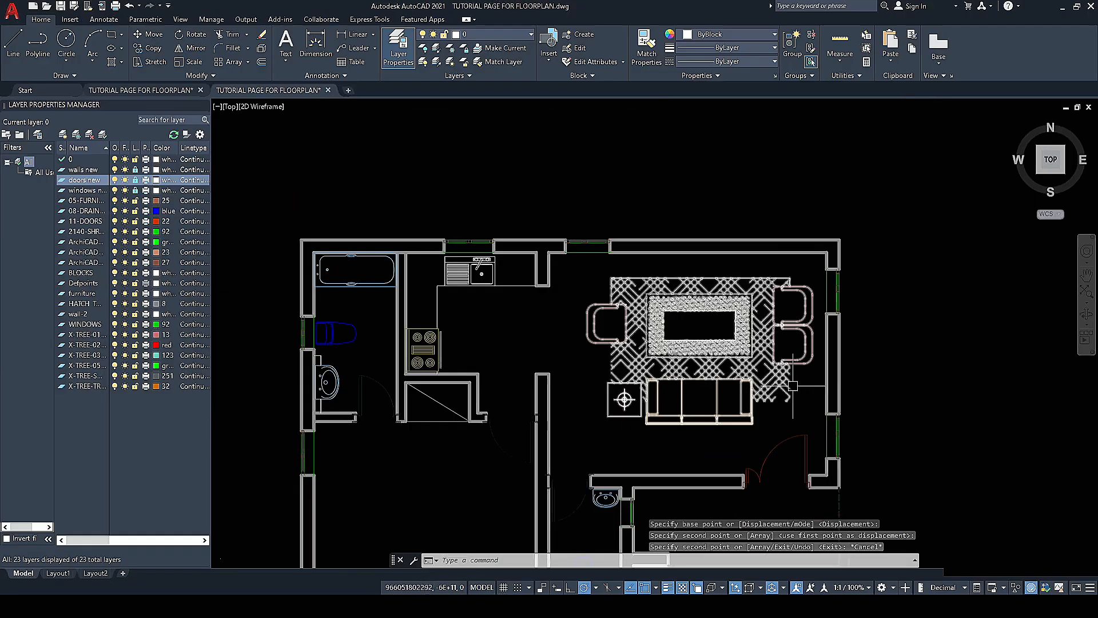
scroll(909, 280, "down", 5)
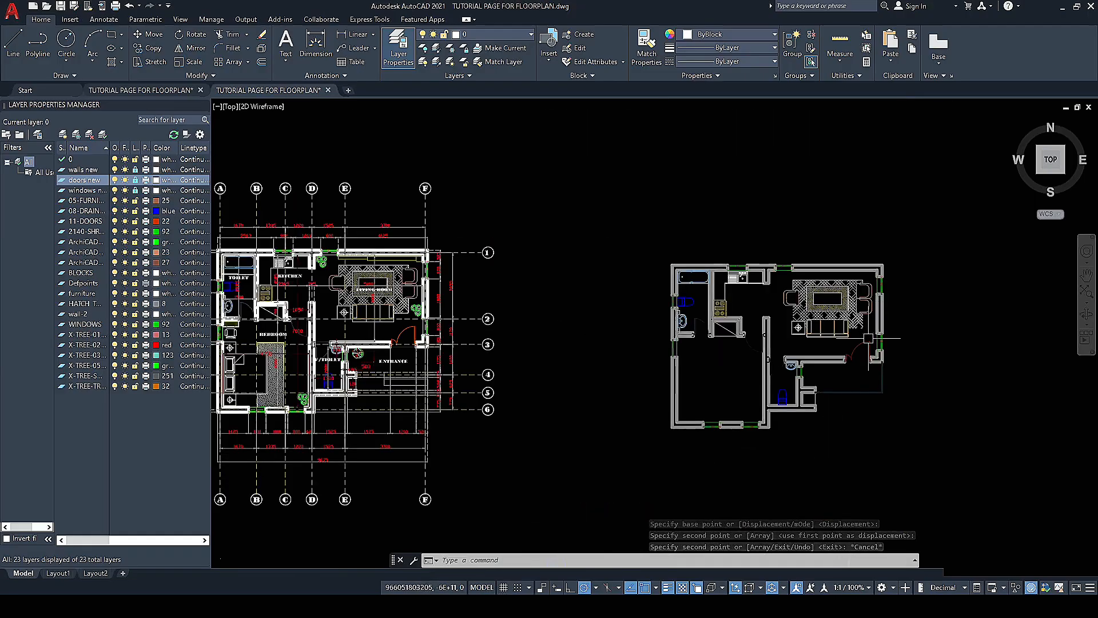
scroll(326, 288, "up", 2)
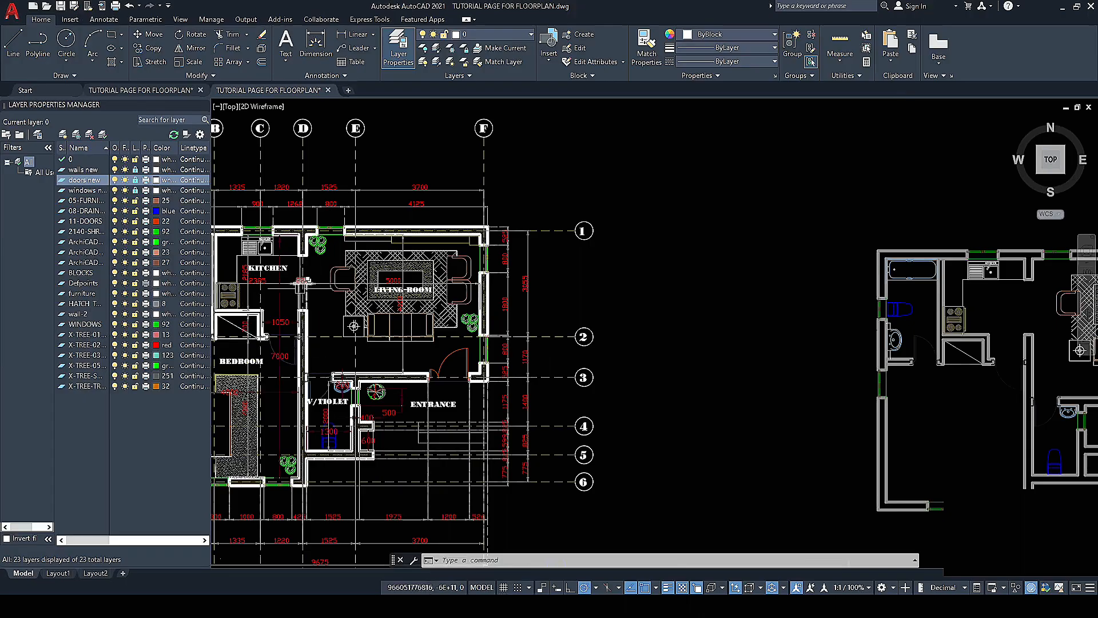
scroll(385, 275, "up", 2)
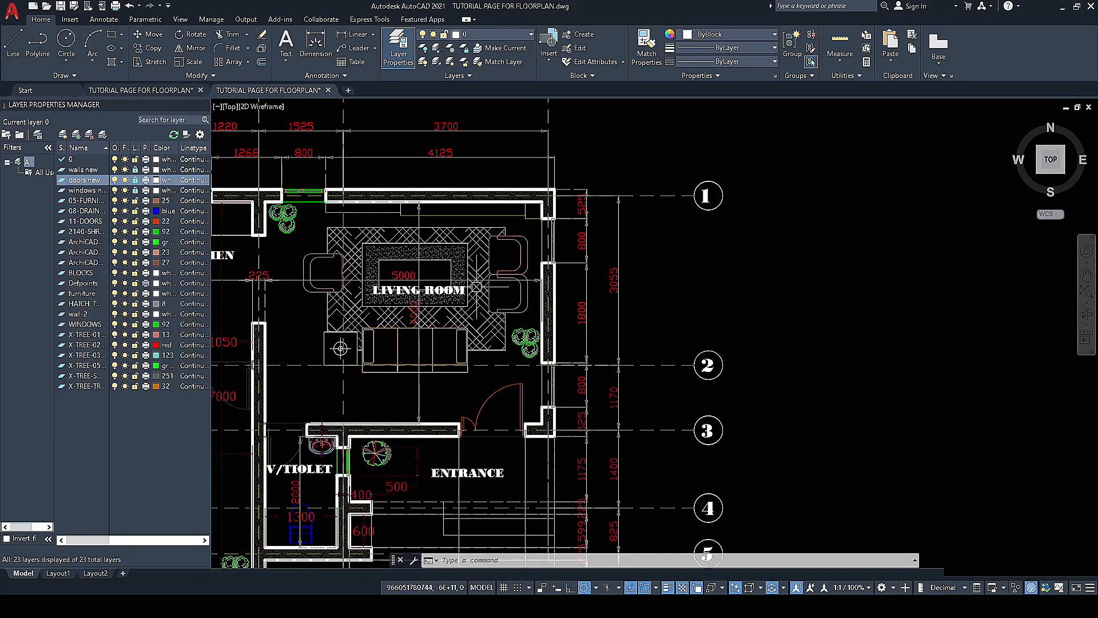
scroll(477, 286, "down", 2)
scroll(610, 246, "up", 8)
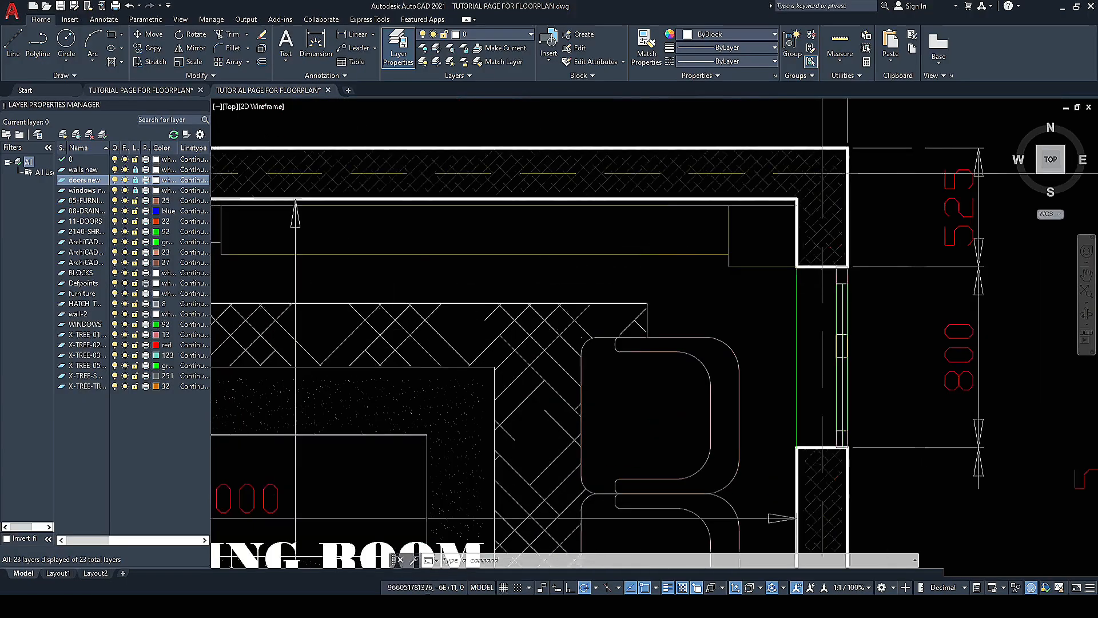
scroll(649, 262, "up", 2)
scroll(784, 250, "down", 2)
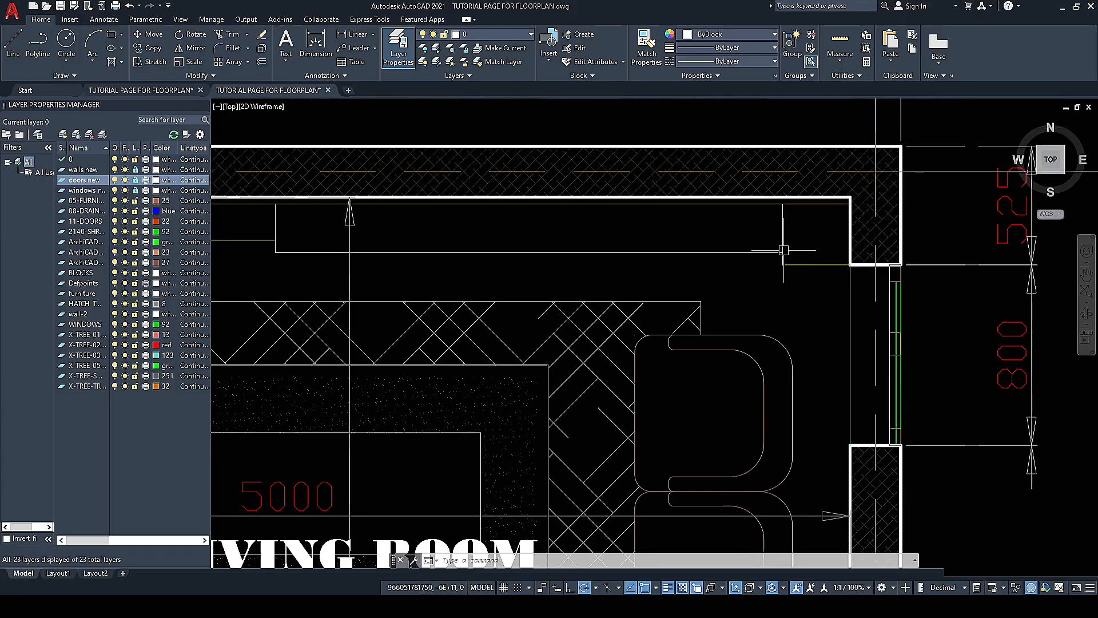
scroll(783, 250, "down", 6)
scroll(700, 245, "up", 6)
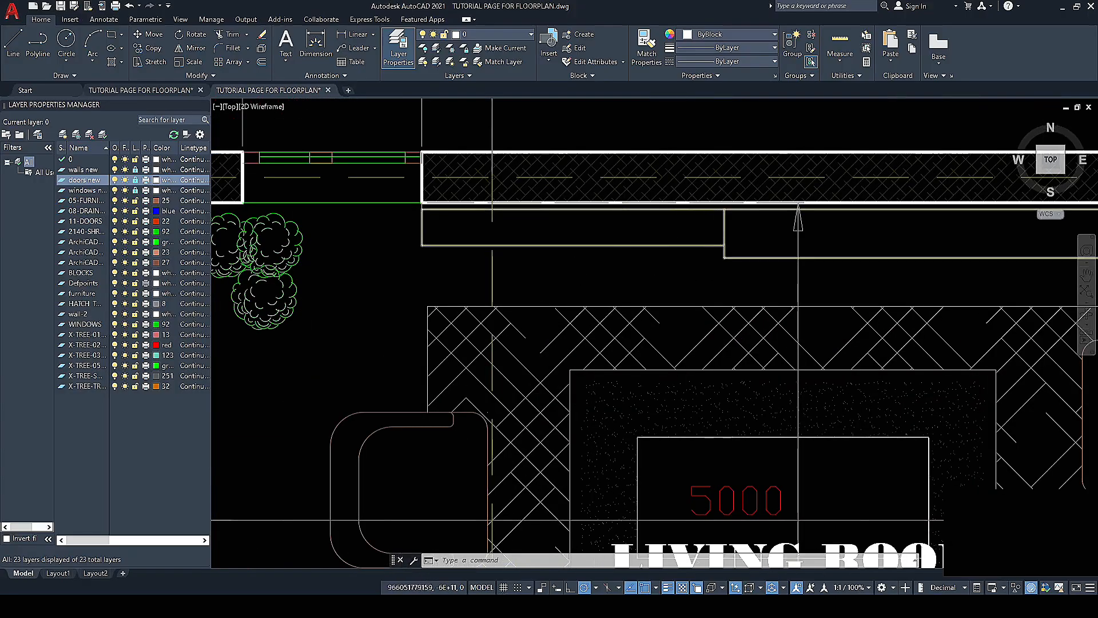
middle_click_drag(577, 247, 532, 249)
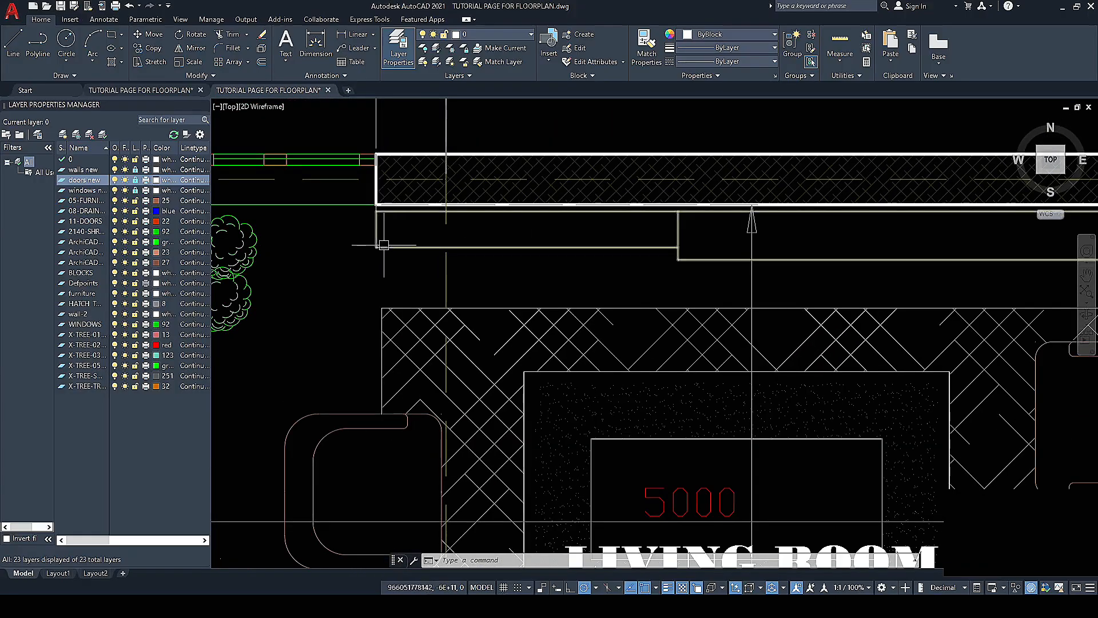
scroll(715, 245, "down", 5)
scroll(731, 270, "up", 5)
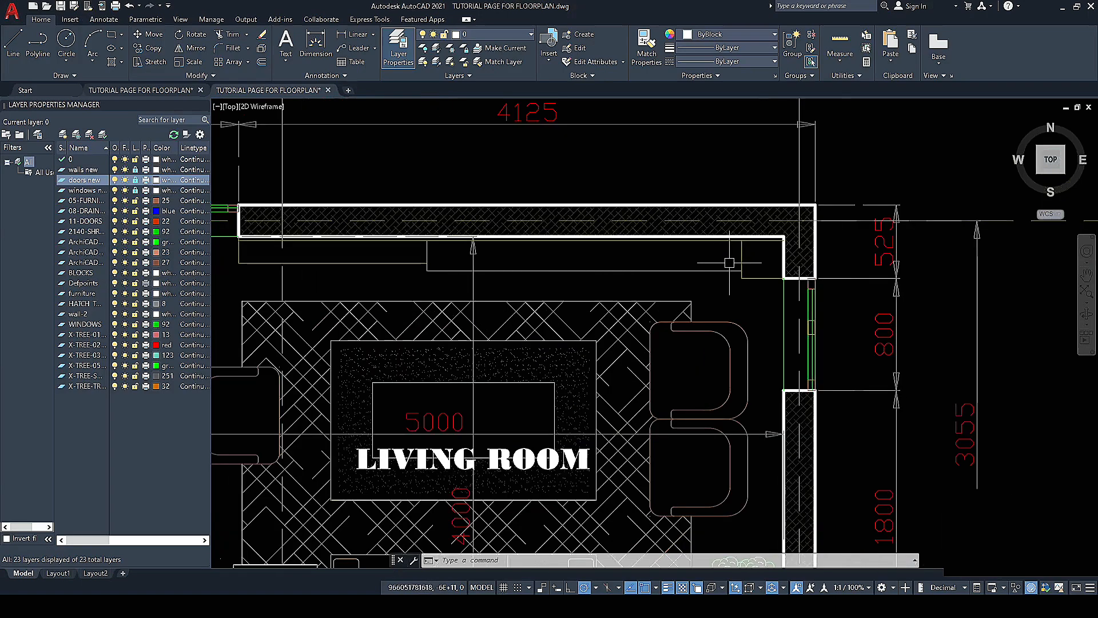
Step: Copy the north-wall cabinet from the reference living room into the new plan, using the north-east inner wall corner as base point
left_click(731, 271)
scroll(731, 271, "down", 4)
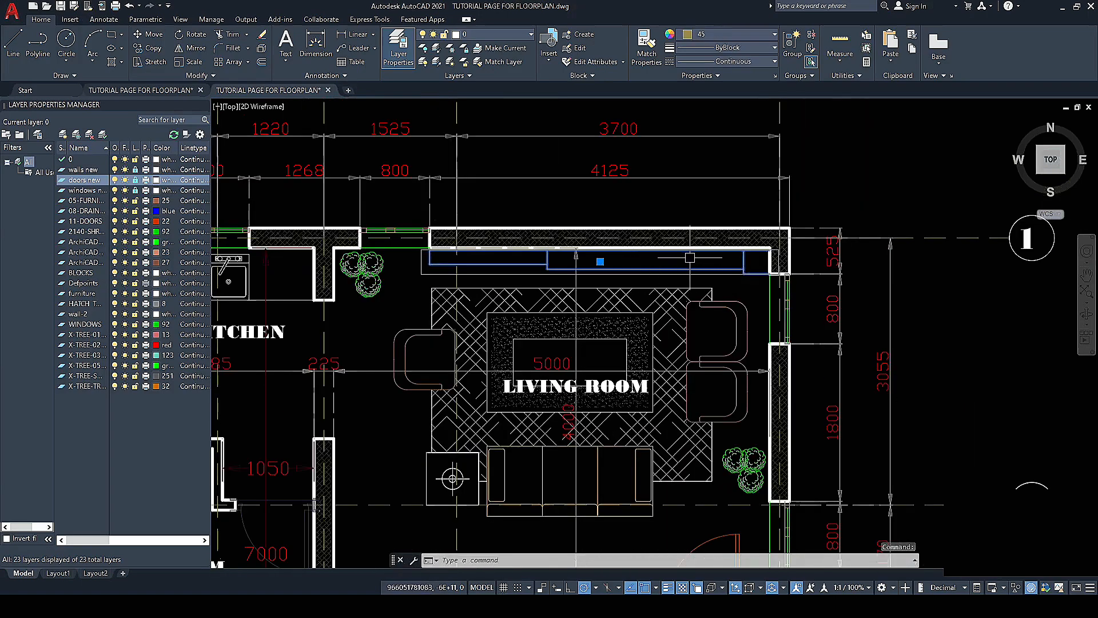
scroll(690, 257, "up", 2)
right_click(707, 259)
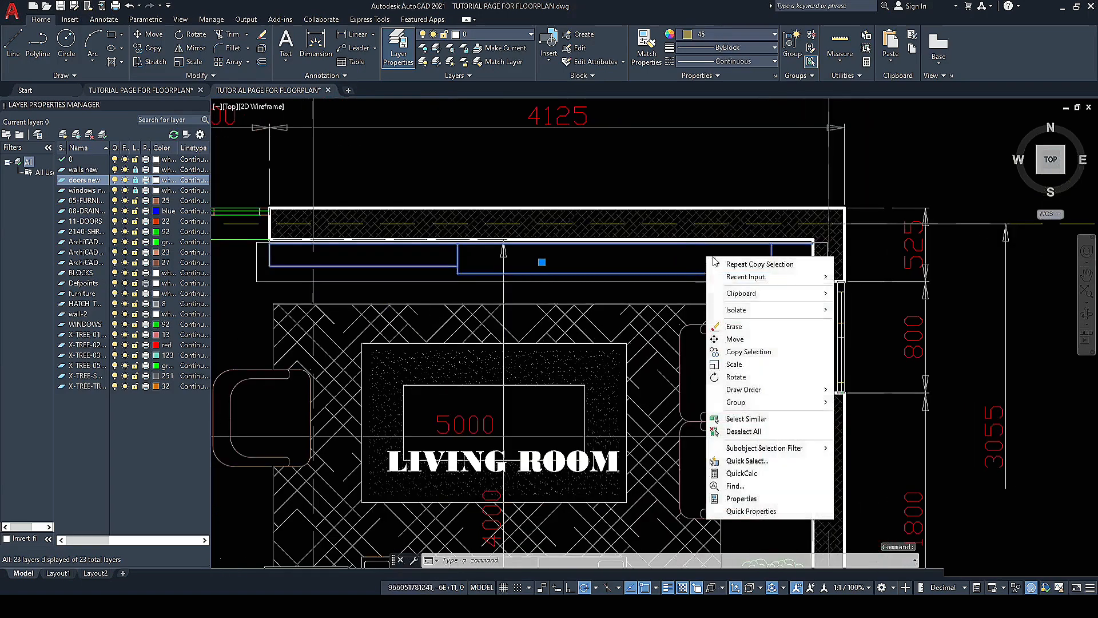
left_click(761, 355)
scroll(810, 239, "up", 3)
left_click(824, 240)
scroll(670, 160, "down", 1)
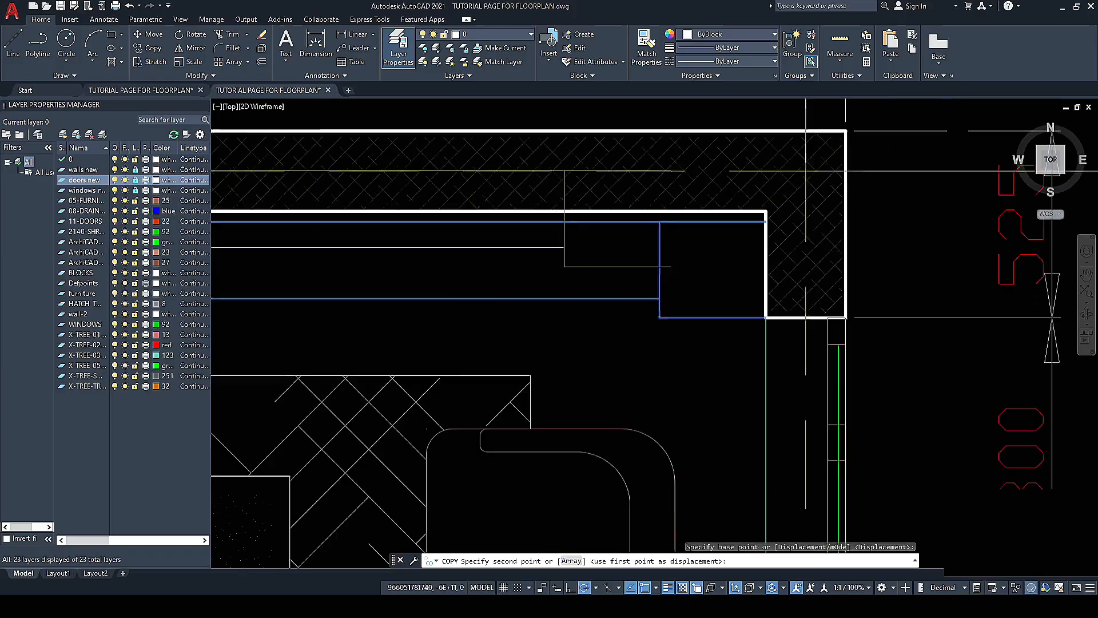
scroll(708, 171, "down", 5)
scroll(915, 246, "up", 3)
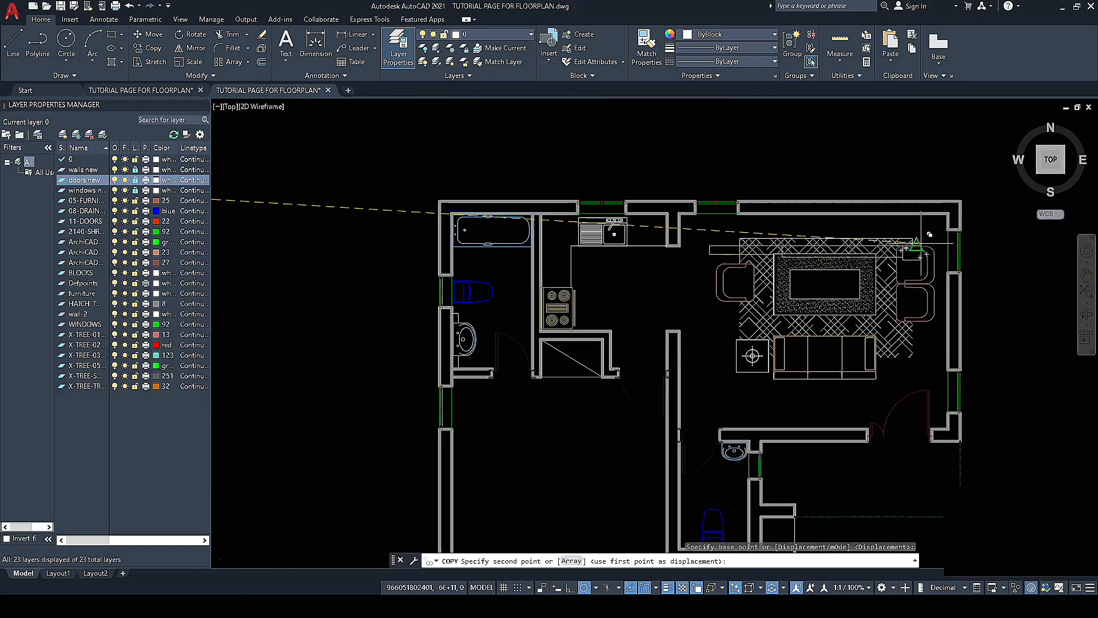
scroll(917, 246, "up", 4)
scroll(973, 189, "down", 2)
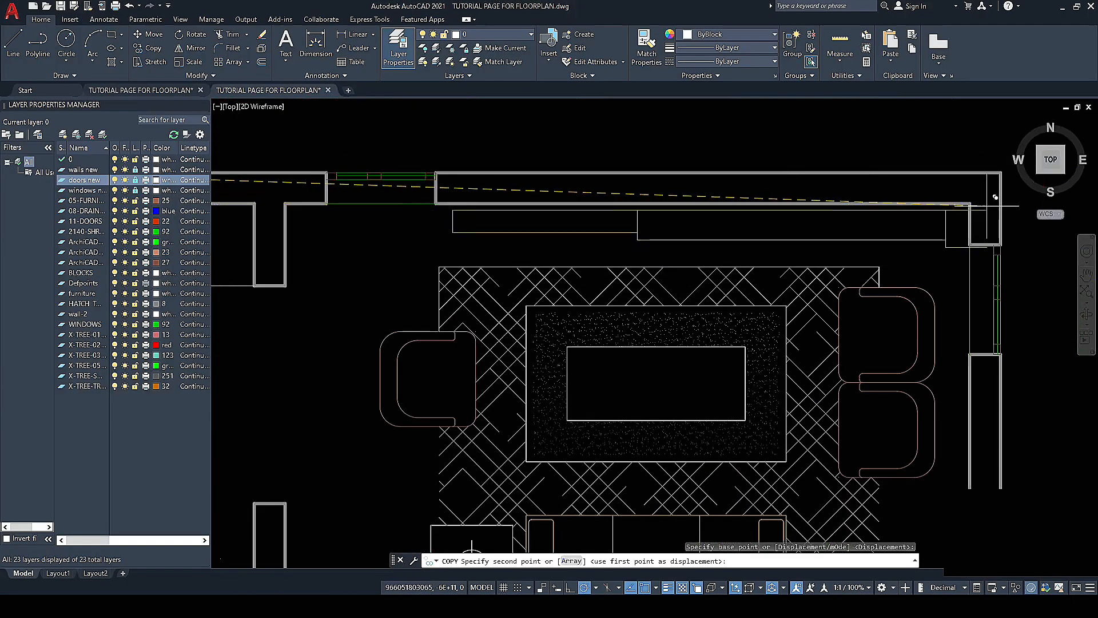
scroll(970, 204, "up", 4)
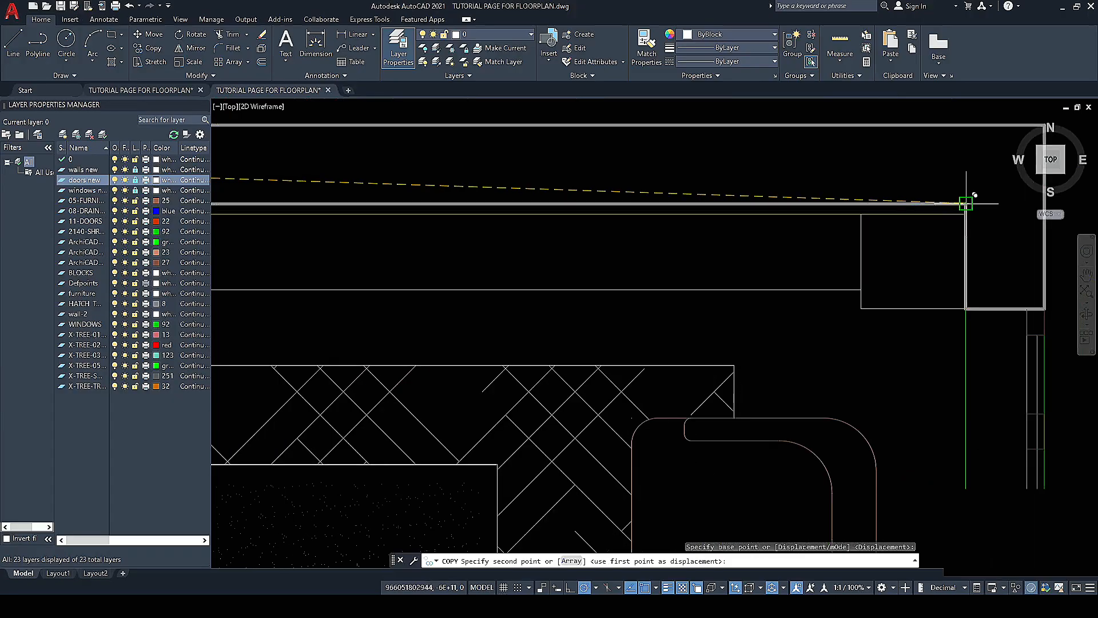
left_click(966, 204)
scroll(966, 204, "down", 5)
key("Escape")
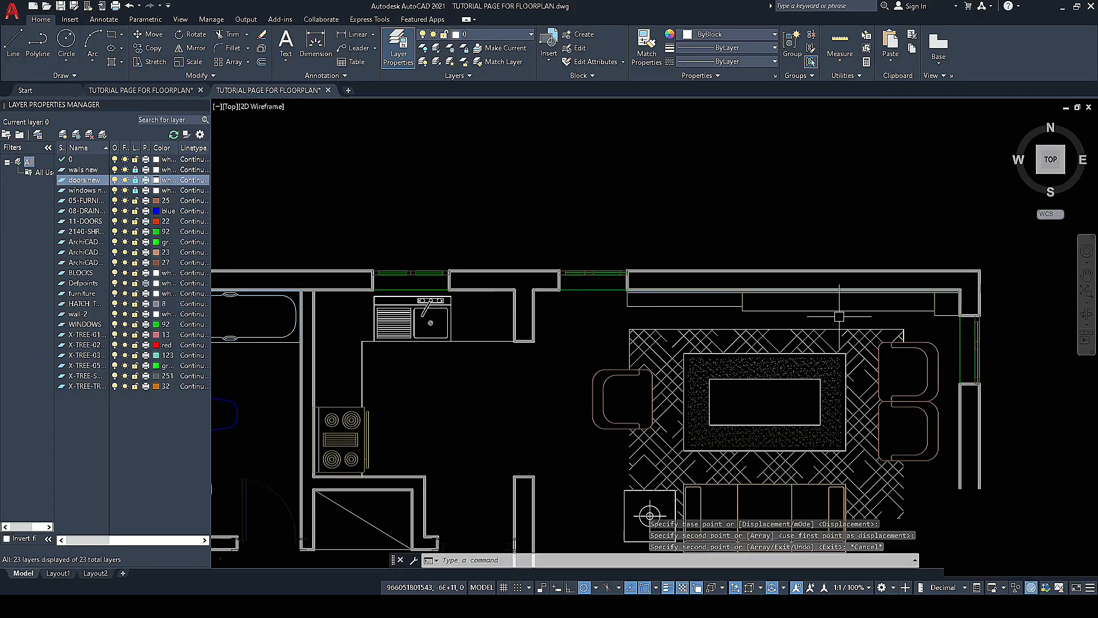
Step: Examine the copied north-wall cabinet and its fit with the furniture set in the new plan's living room
scroll(949, 279, "up", 4)
scroll(912, 326, "down", 3)
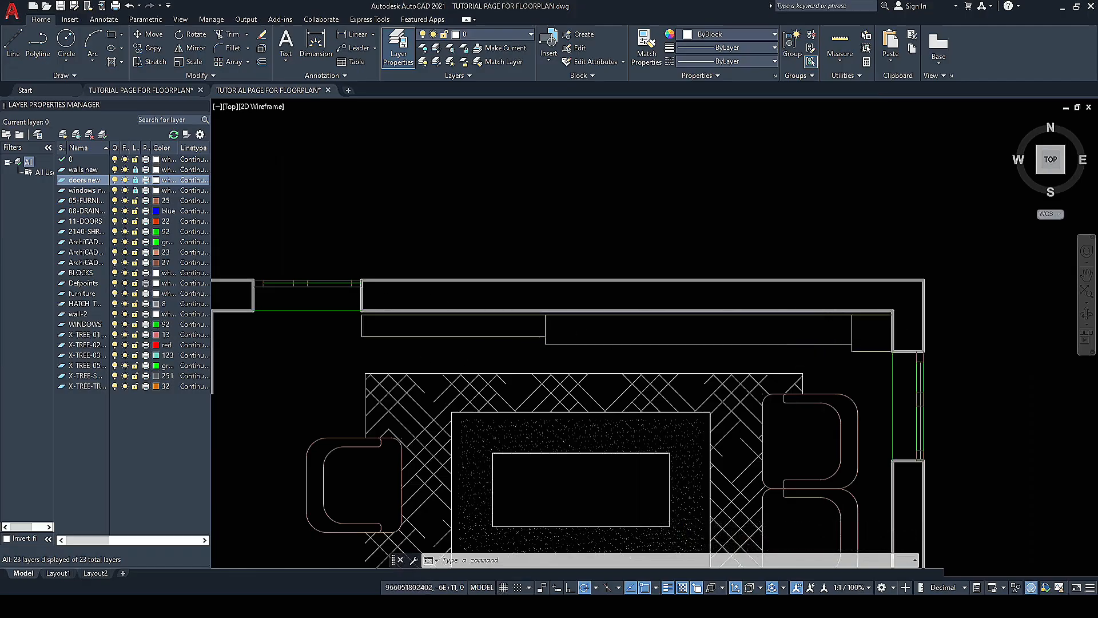
scroll(860, 339, "down", 2)
scroll(539, 341, "up", 2)
scroll(571, 342, "down", 2)
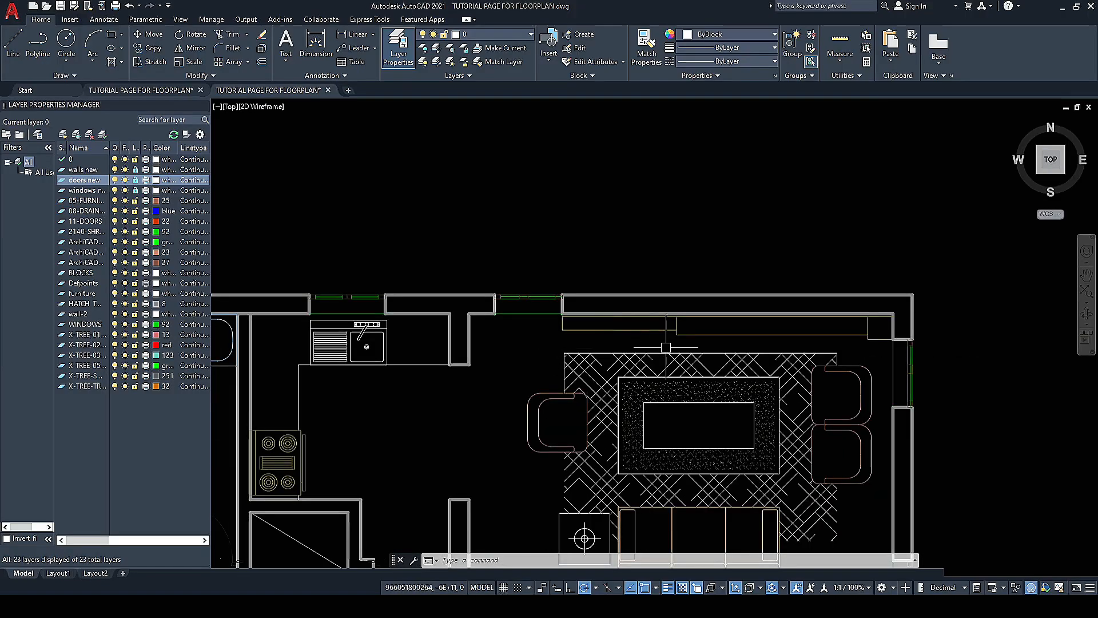
scroll(669, 345, "up", 2)
scroll(568, 326, "down", 1)
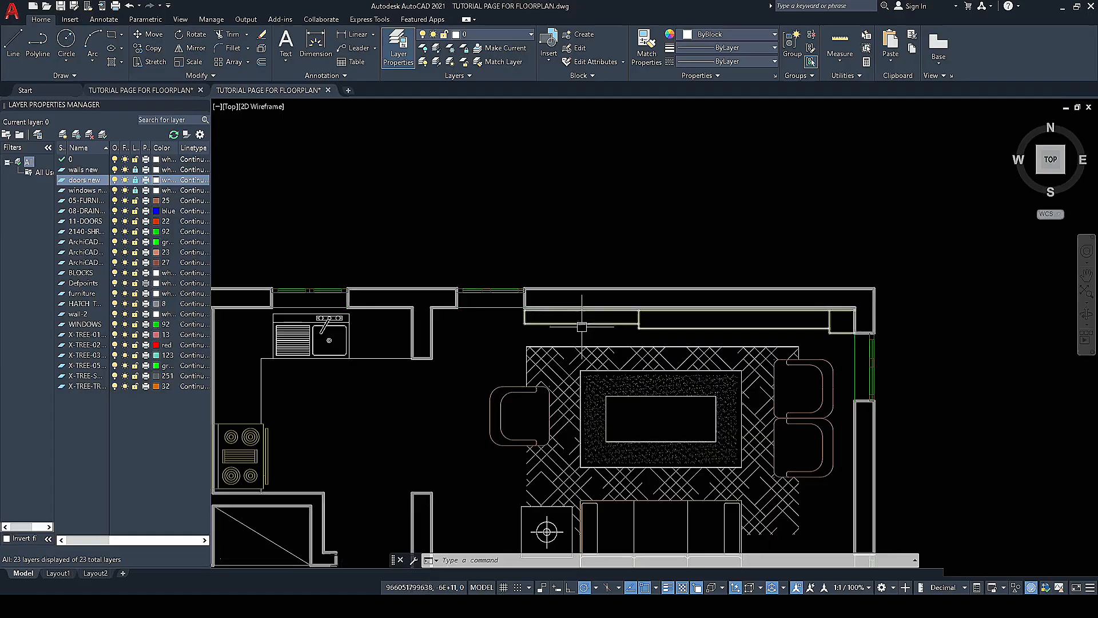
scroll(610, 335, "up", 4)
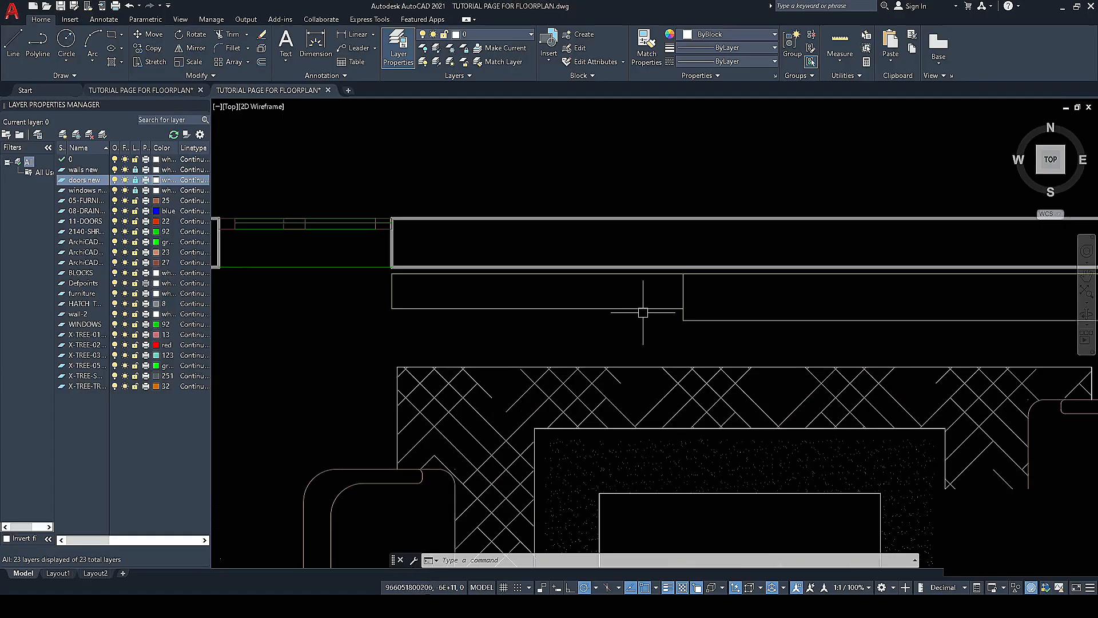
scroll(505, 305, "down", 4)
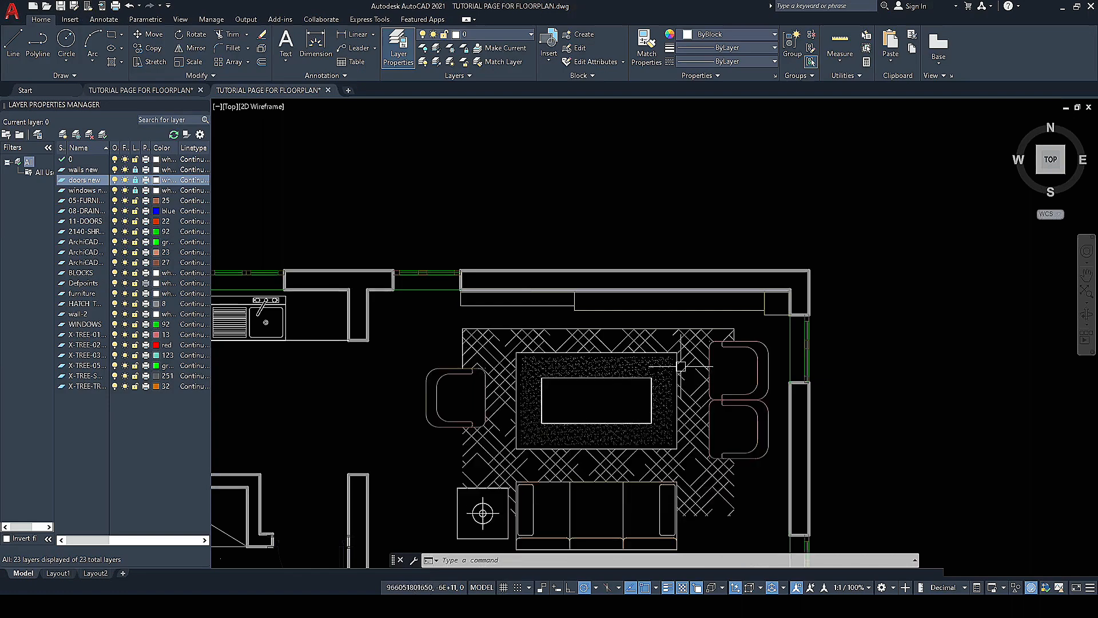
scroll(754, 335, "up", 4)
scroll(759, 279, "down", 6)
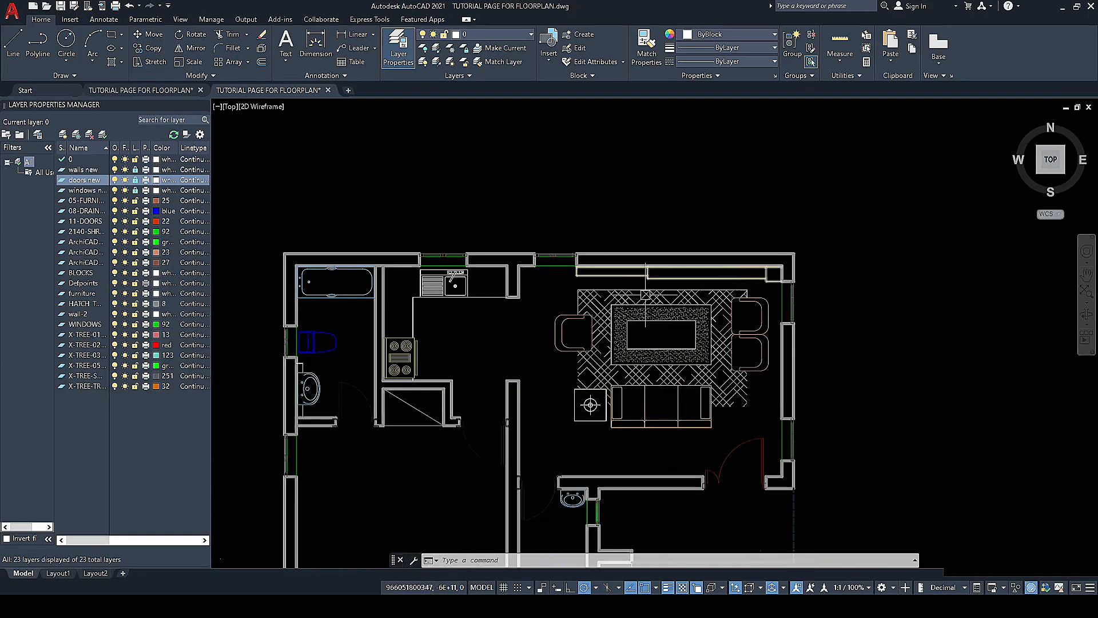
scroll(632, 286, "up", 4)
scroll(580, 263, "down", 4)
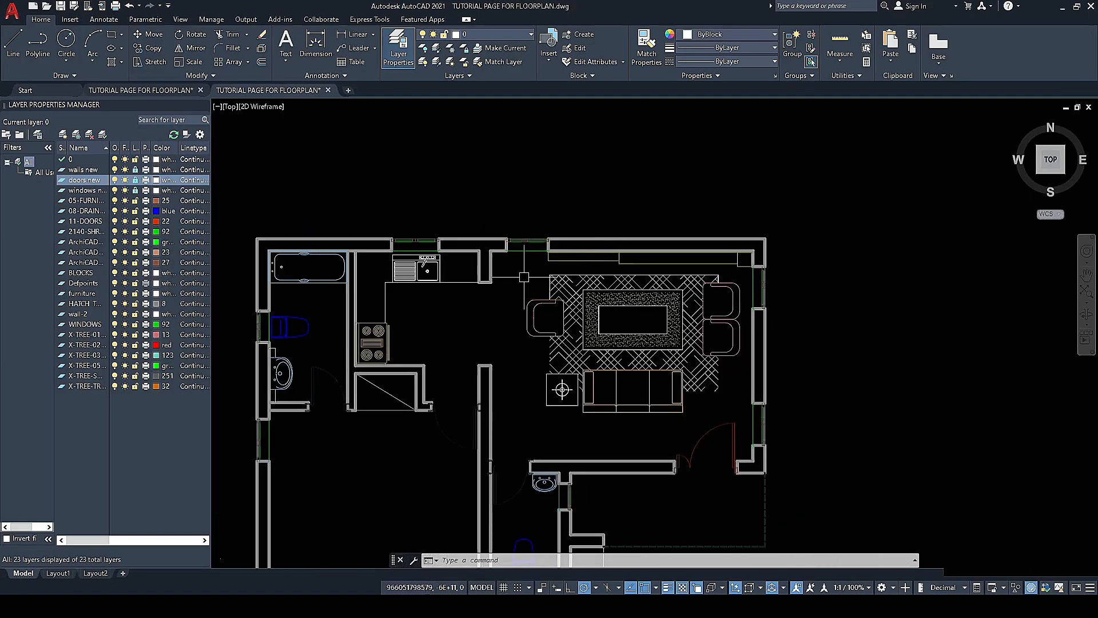
scroll(629, 269, "up", 4)
scroll(608, 266, "down", 6)
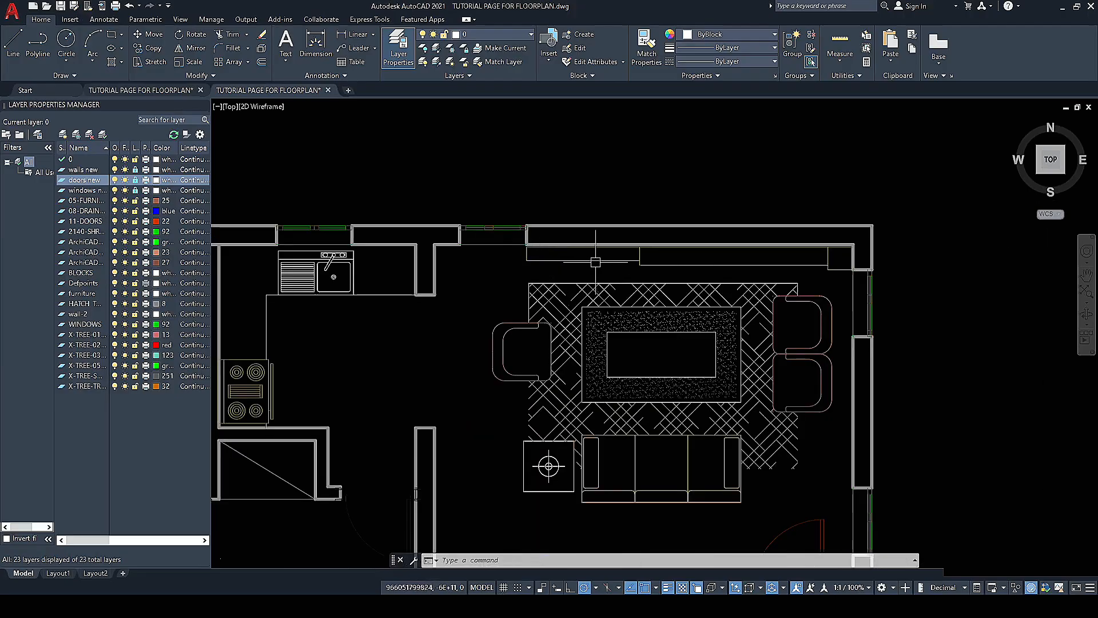
scroll(676, 249, "down", 2)
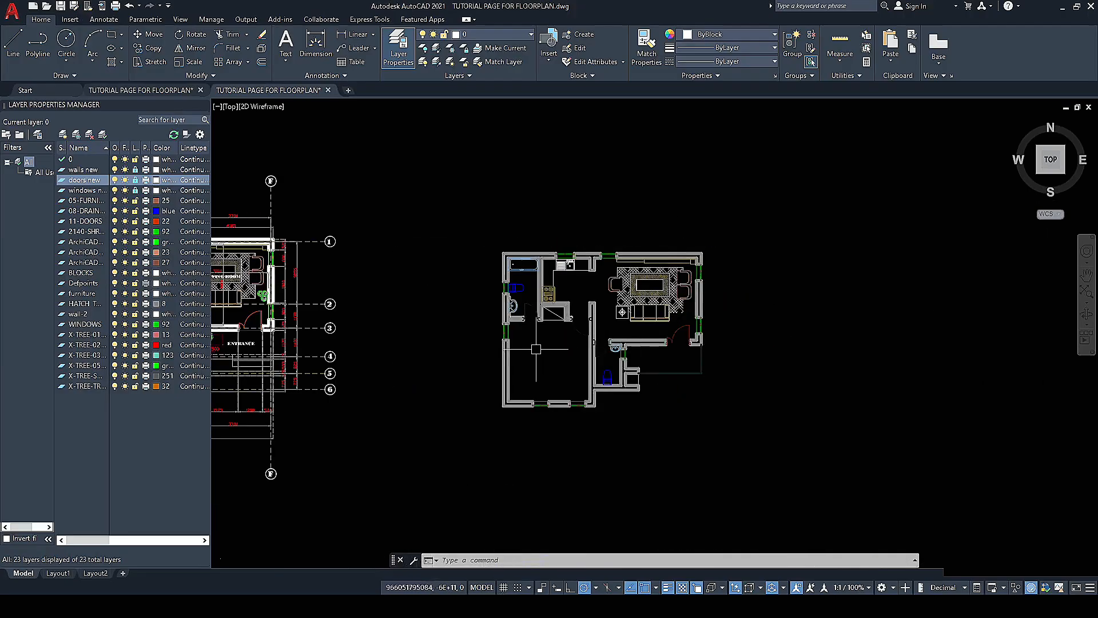
Step: Compare the furnished bedroom of the reference plan with the empty bedroom of the new plan
scroll(538, 346, "up", 2)
scroll(583, 316, "down", 5)
scroll(653, 320, "up", 1)
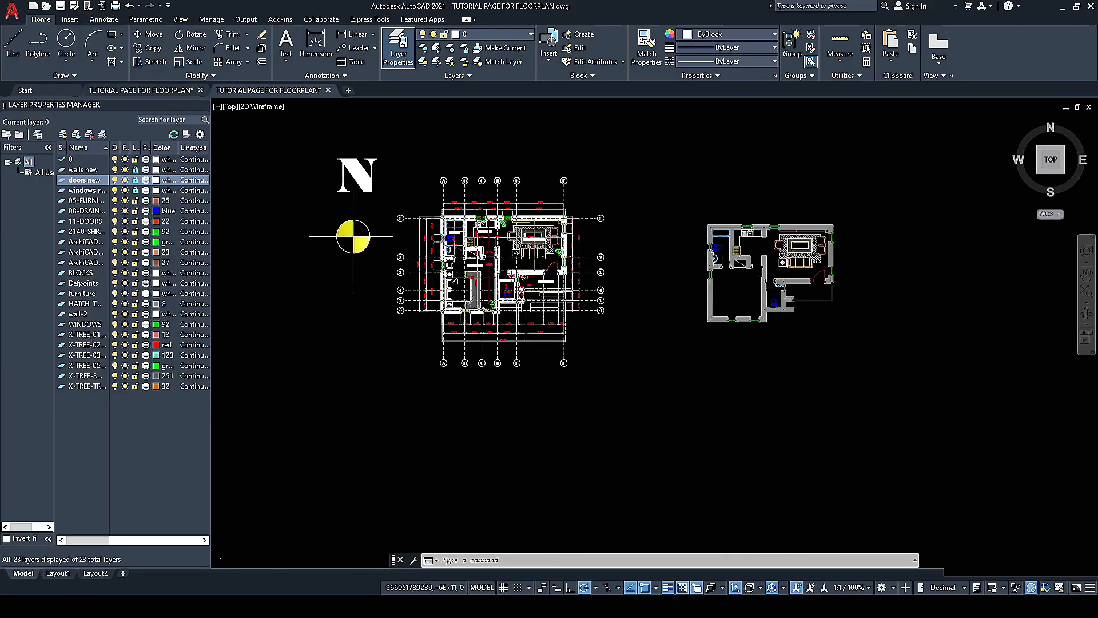
scroll(454, 281, "up", 8)
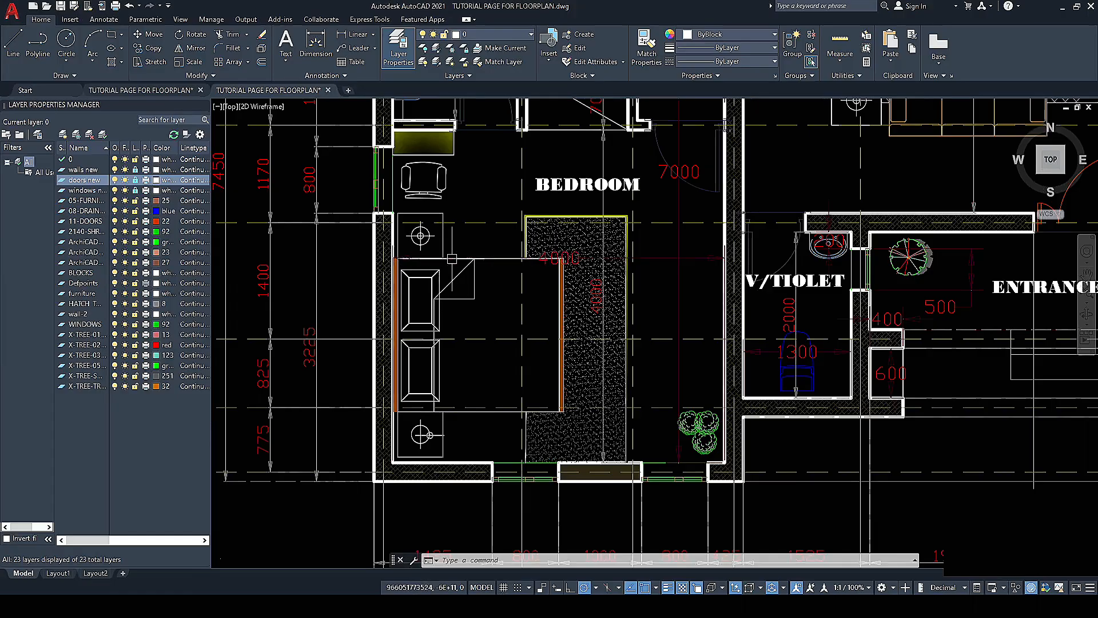
scroll(623, 292, "down", 8)
scroll(663, 295, "up", 6)
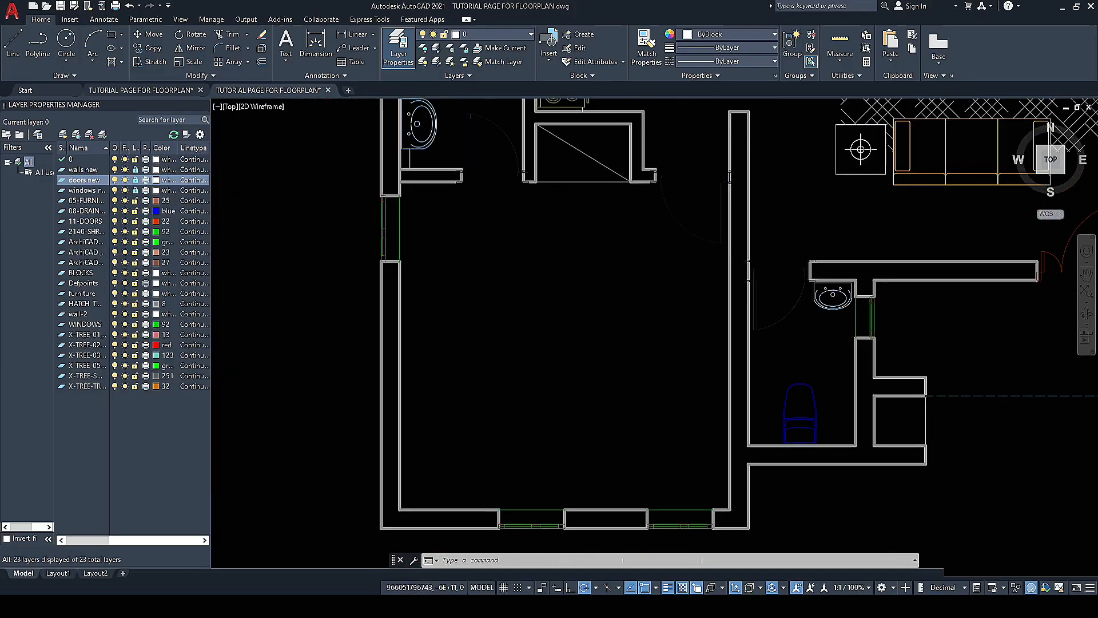
scroll(683, 297, "down", 6)
scroll(408, 303, "up", 6)
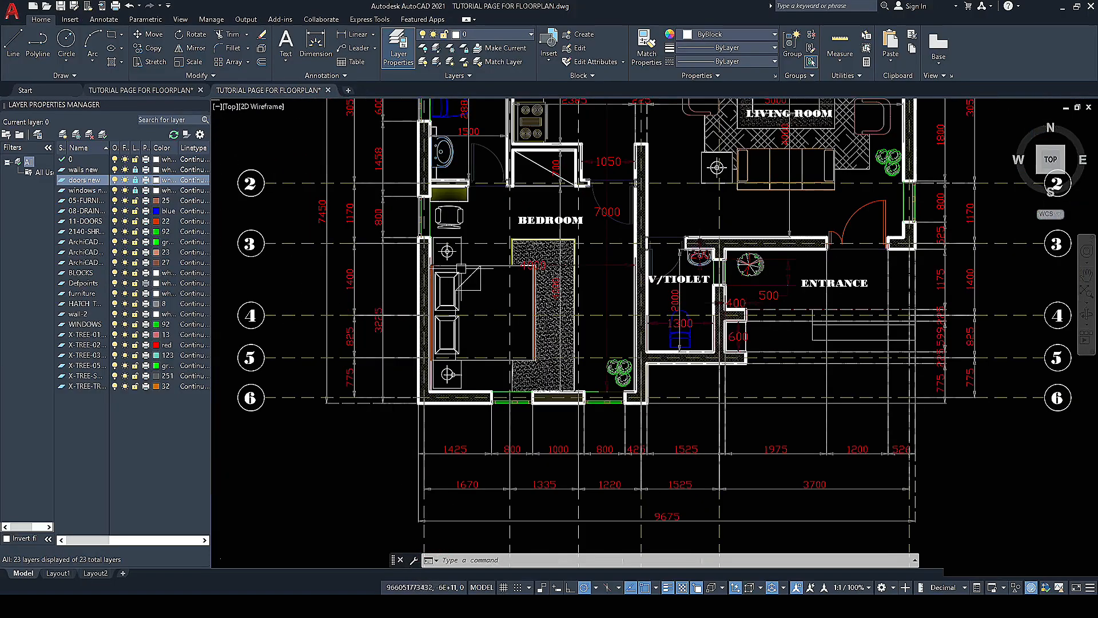
scroll(457, 273, "up", 4)
left_click(553, 60)
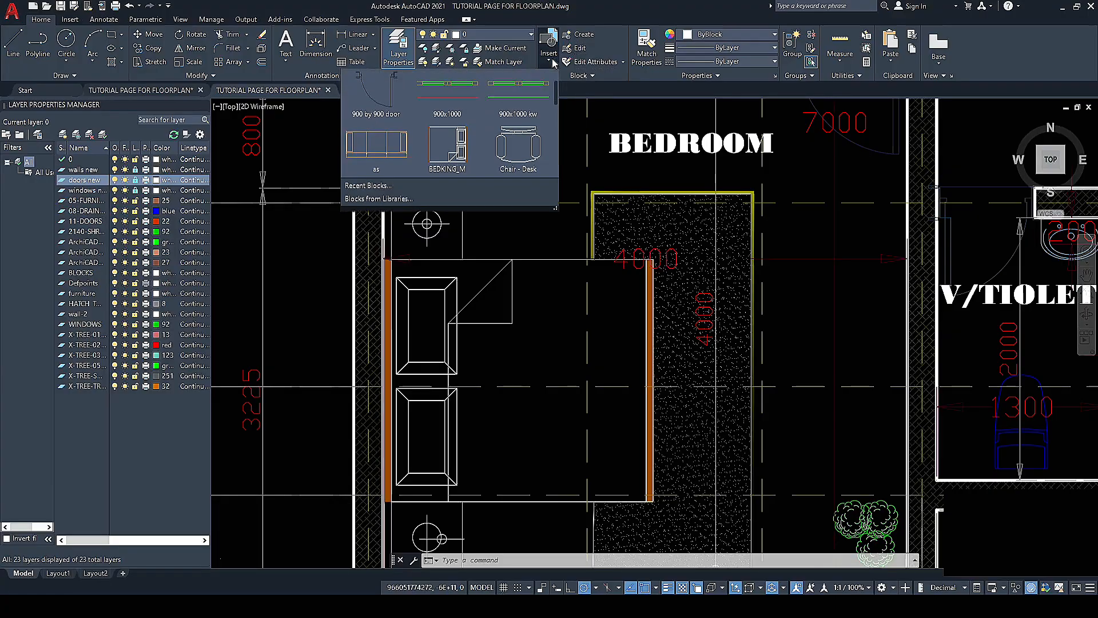
scroll(452, 137, "down", 2)
scroll(452, 138, "down", 4)
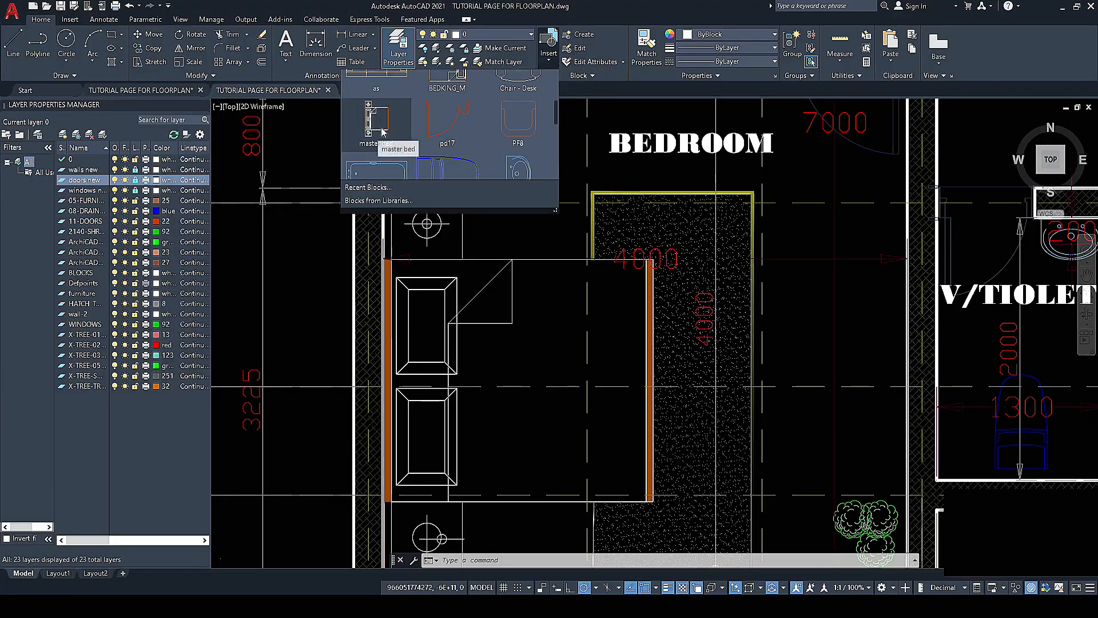
left_click(378, 114)
key("Escape")
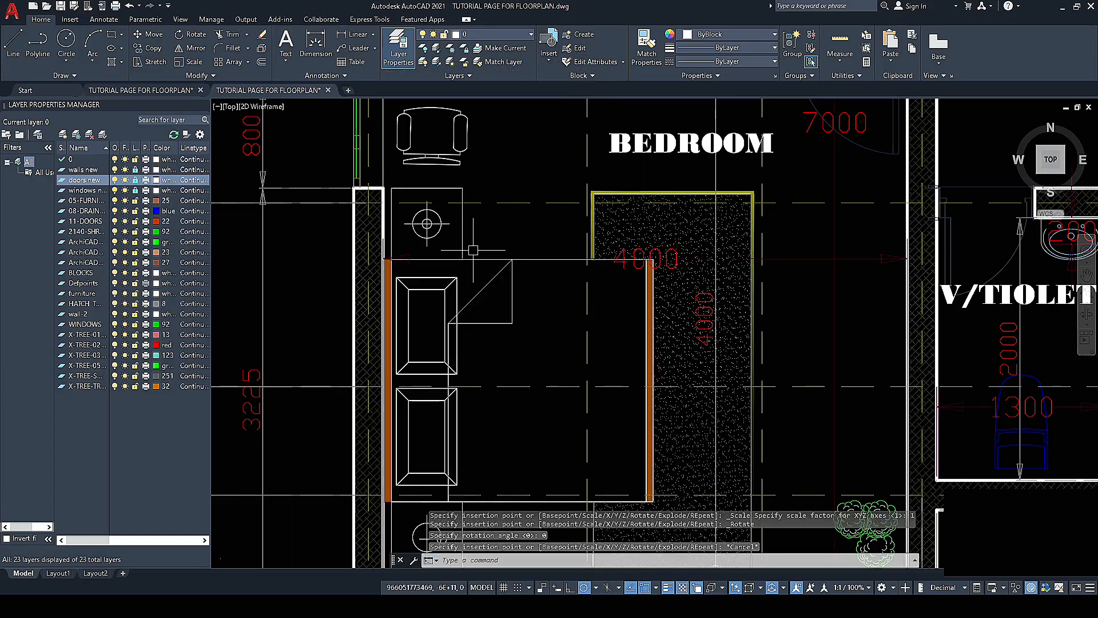
Step: Copy the reference bedroom's bed set, rug, chair and desk into the new plan's bedroom, matching the south-west inner wall corners
scroll(474, 249, "down", 4)
scroll(475, 249, "up", 5)
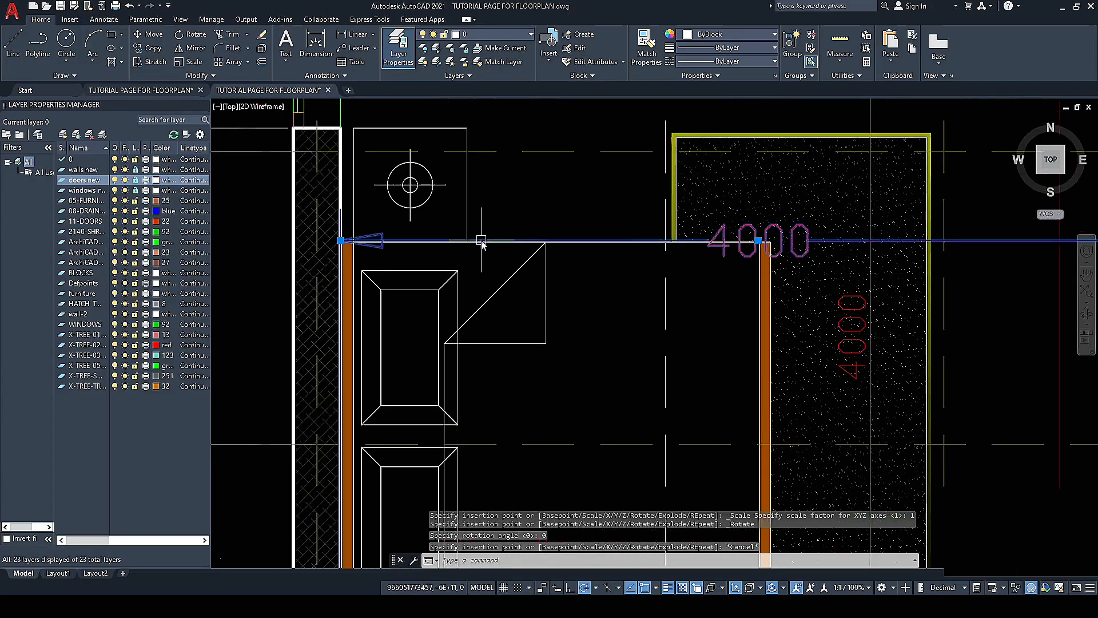
left_click(467, 249)
left_click(538, 298)
scroll(474, 244, "down", 4)
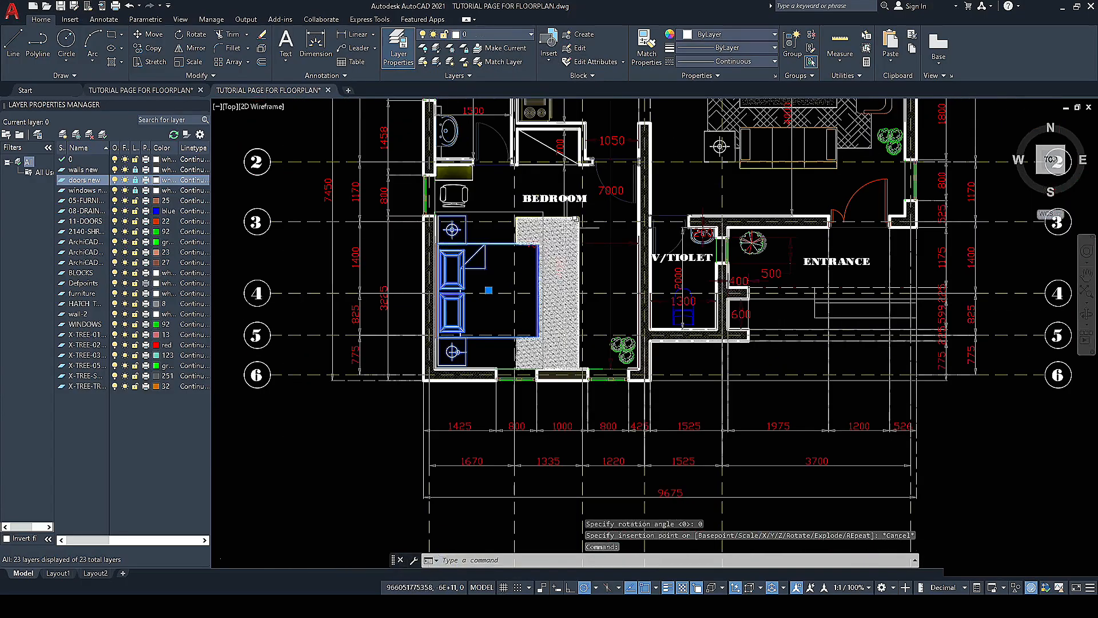
scroll(572, 211, "up", 3)
scroll(576, 203, "up", 6)
left_click(654, 244)
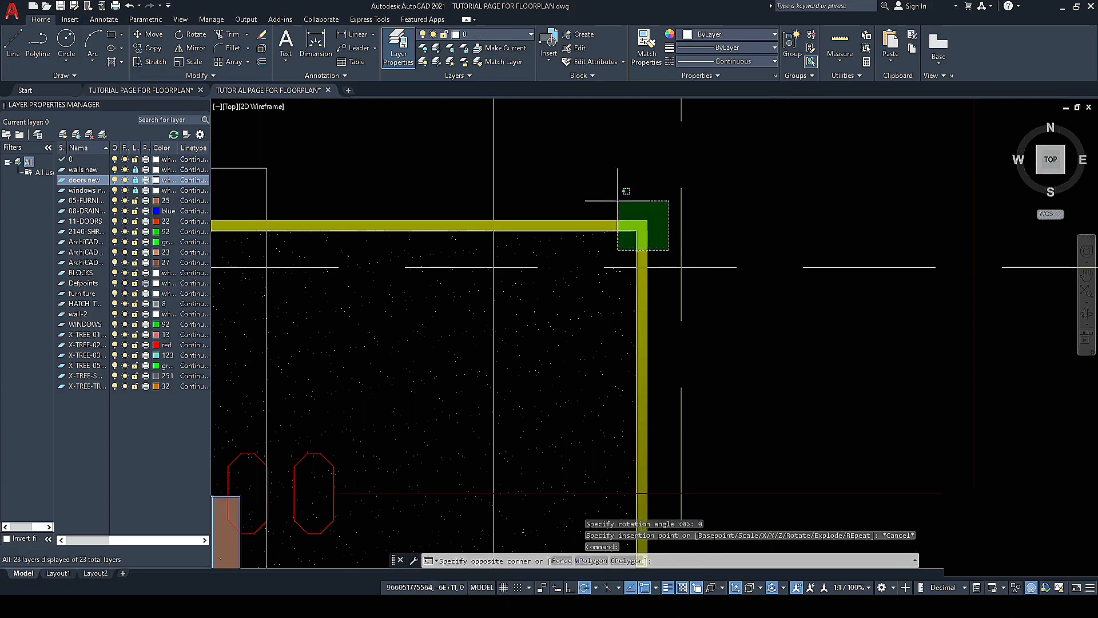
scroll(601, 181, "down", 4)
left_click(452, 214)
scroll(459, 233, "down", 4)
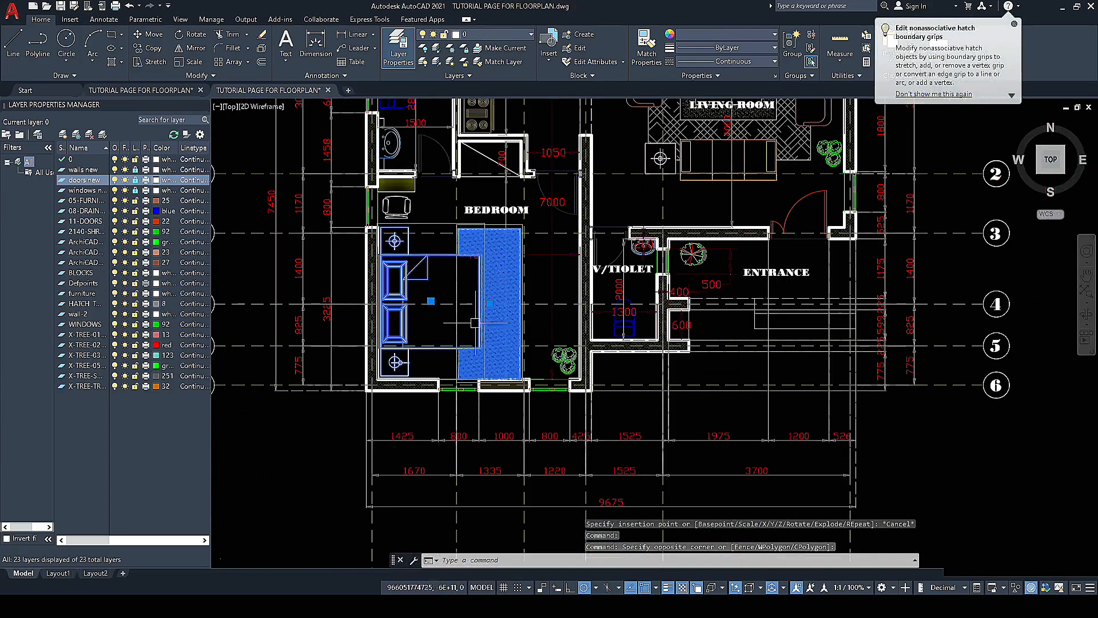
scroll(505, 182, "up", 2)
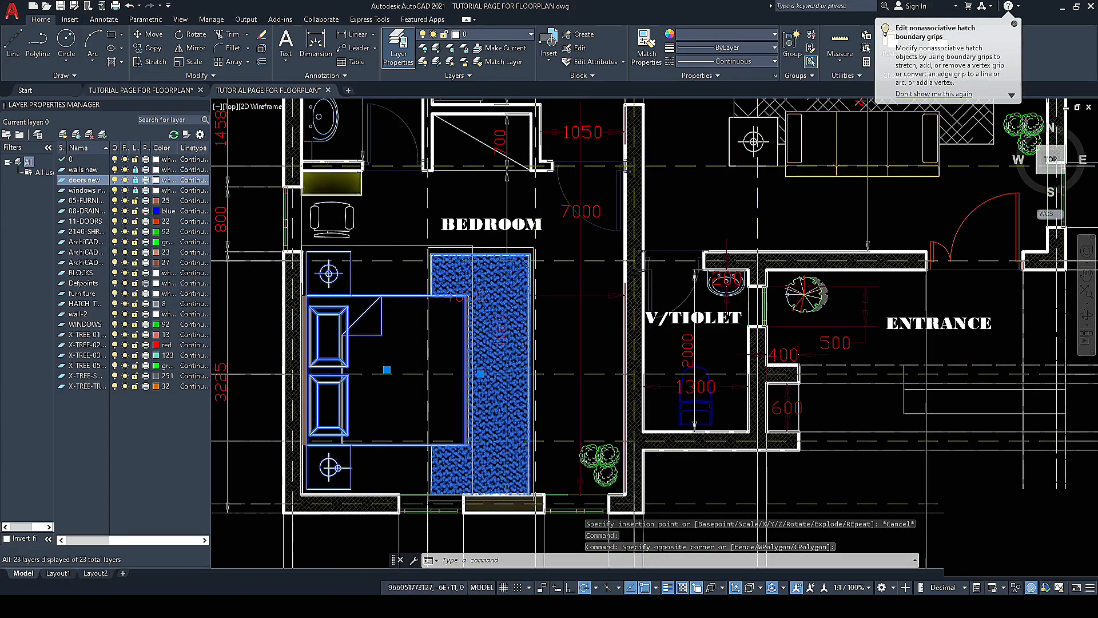
scroll(337, 188, "up", 3)
scroll(440, 220, "up", 2)
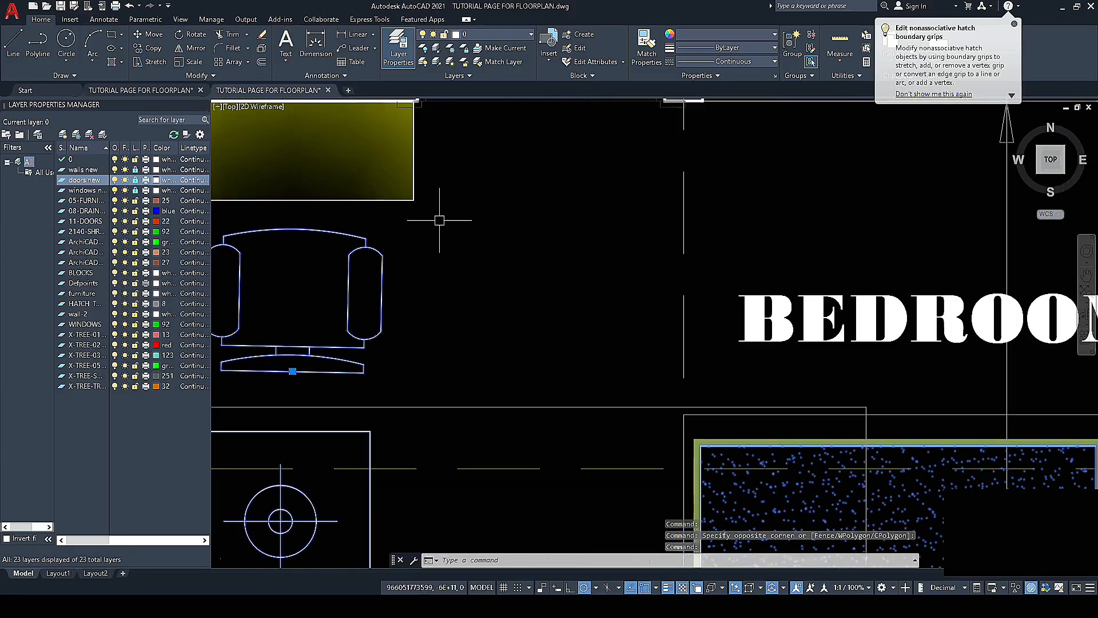
left_click(439, 220)
left_click(384, 172)
scroll(470, 180, "down", 3)
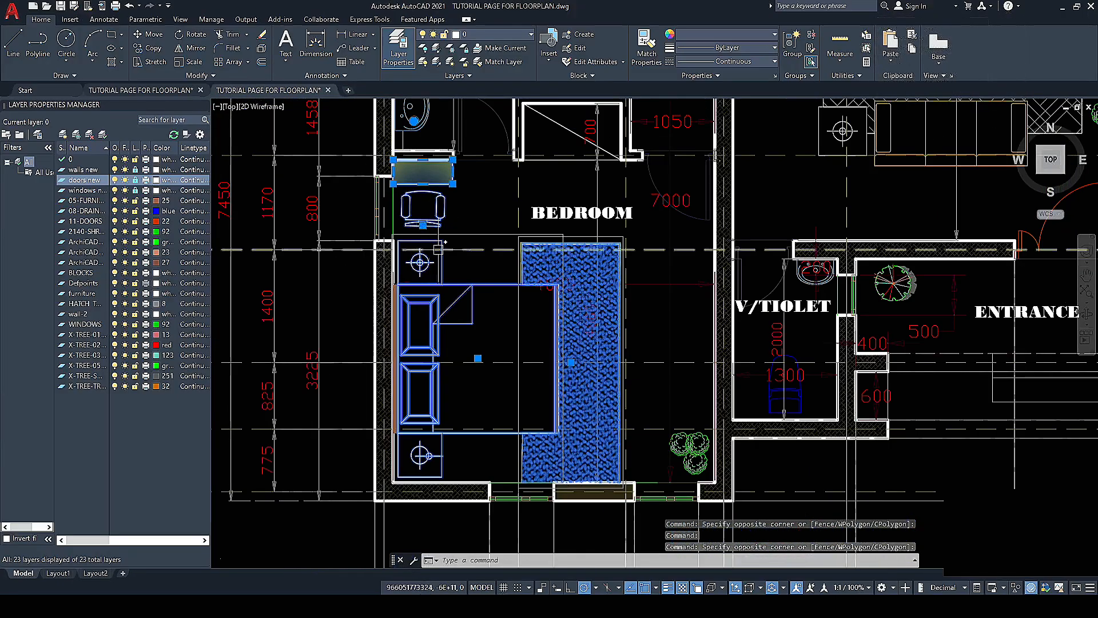
scroll(439, 249, "up", 4)
right_click(485, 184)
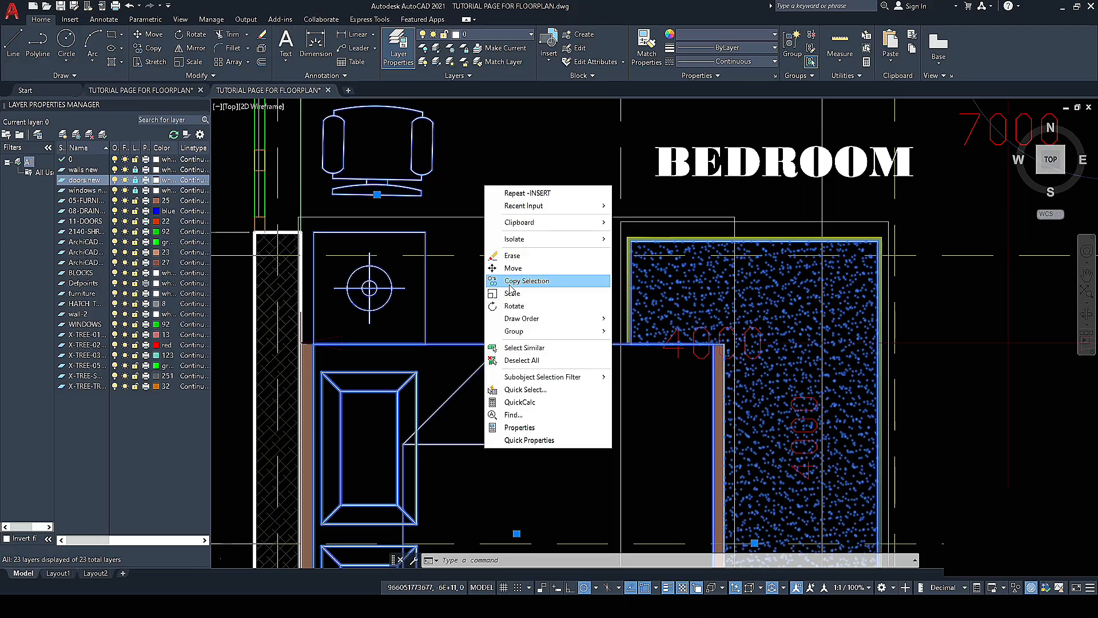
left_click(511, 286)
scroll(441, 395, "down", 5)
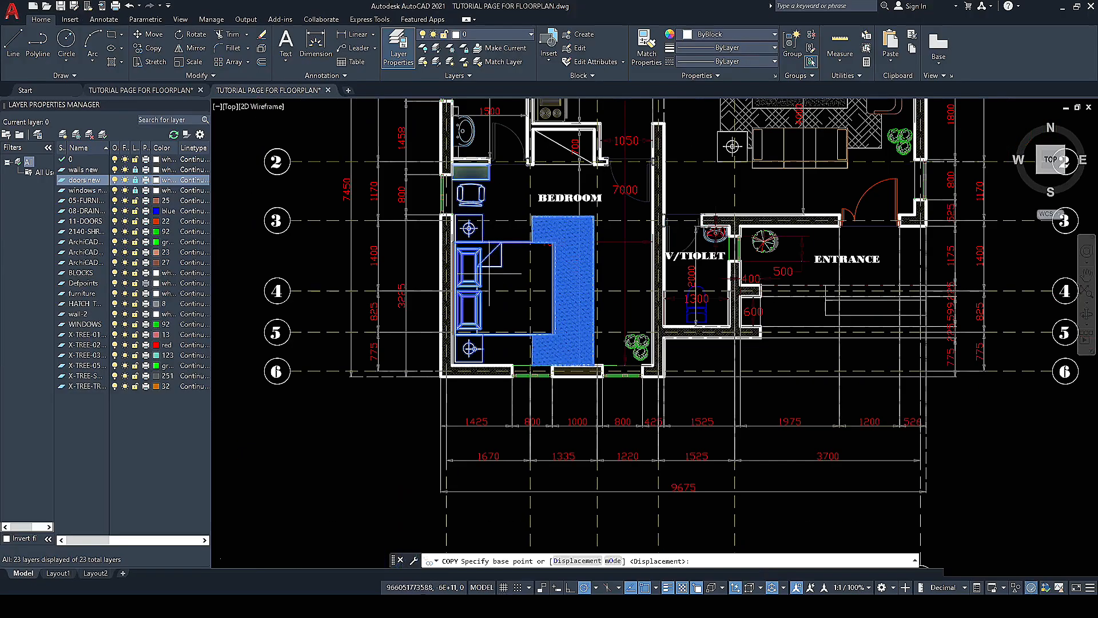
scroll(441, 394, "up", 10)
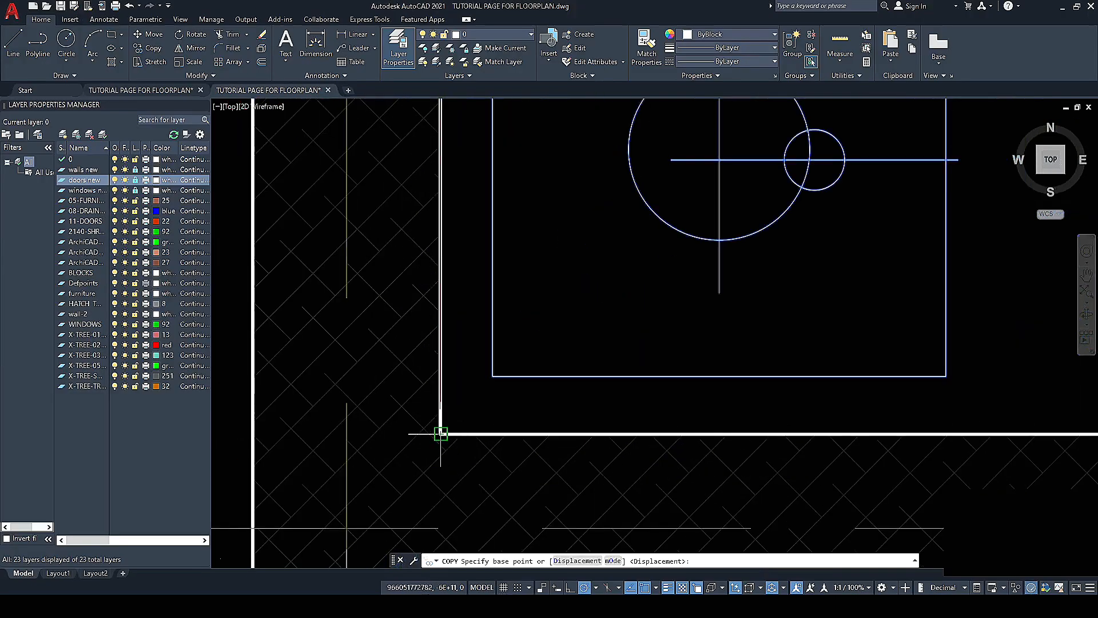
left_click(440, 433)
scroll(441, 433, "down", 8)
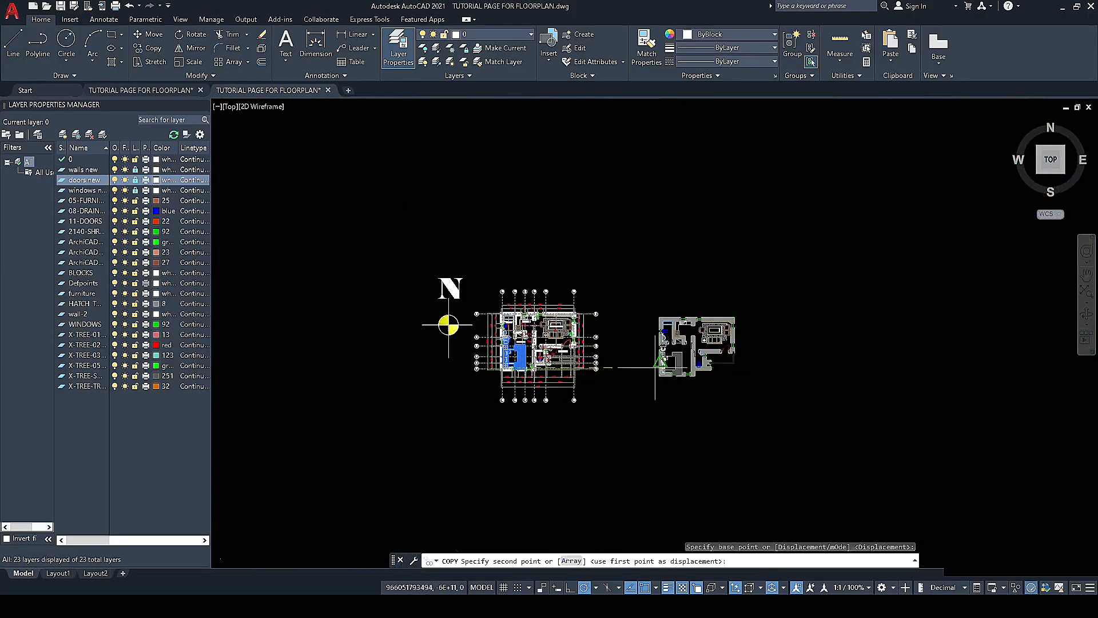
scroll(656, 368, "up", 8)
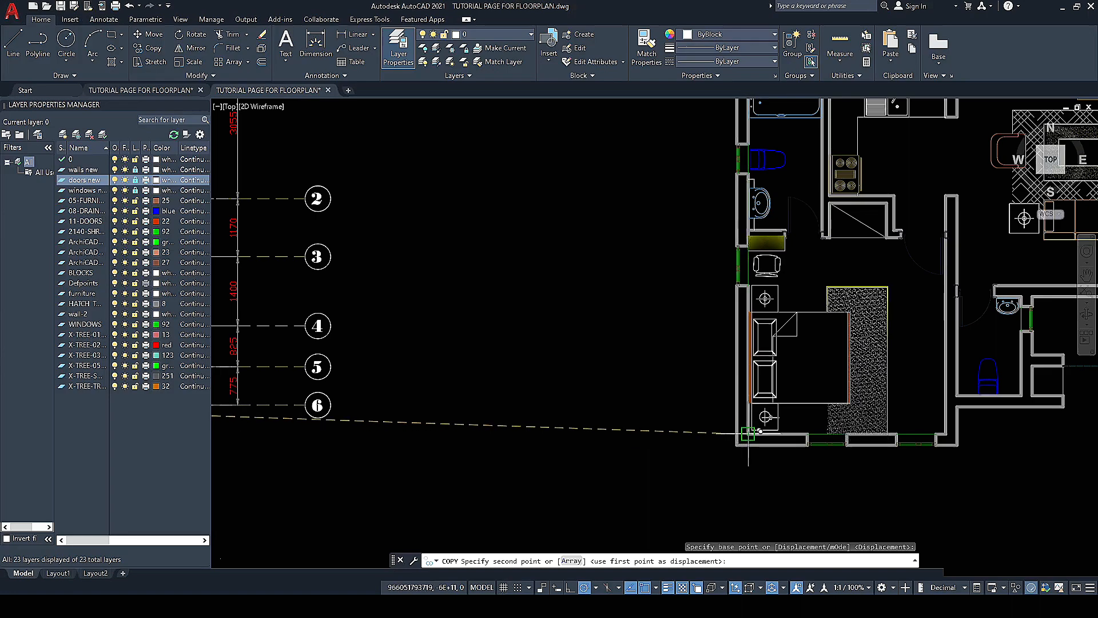
left_click(748, 434)
scroll(556, 391, "down", 5)
key("Escape")
Step: Examine how the copied desk, chair, bed set and rug sit against the walls of the new plan's bedroom
scroll(681, 356, "up", 6)
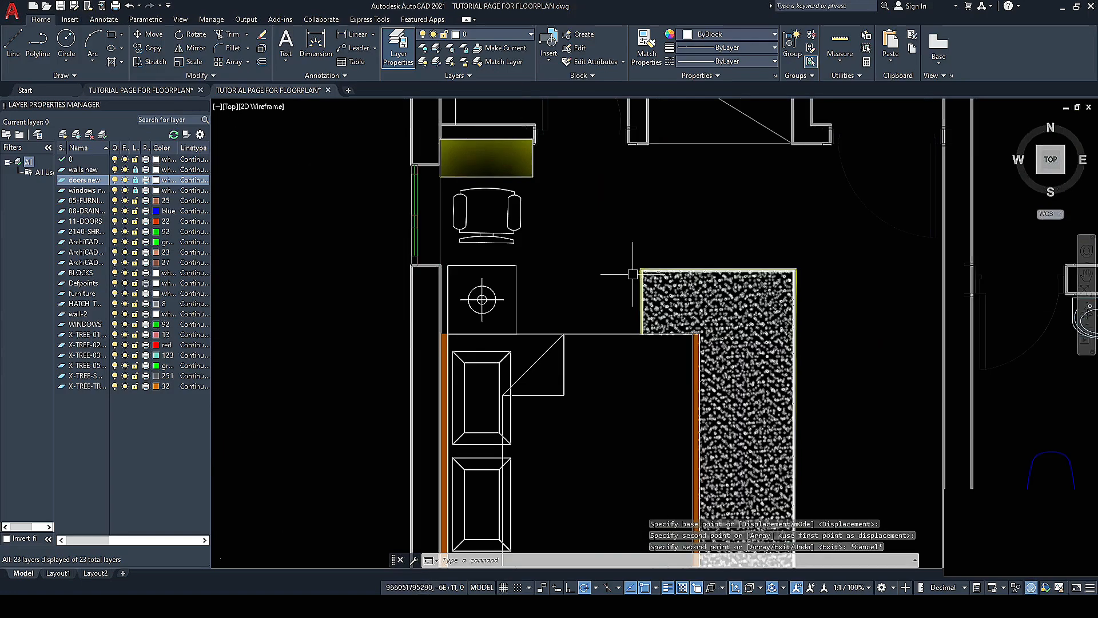
scroll(472, 235, "down", 4)
scroll(483, 209, "up", 6)
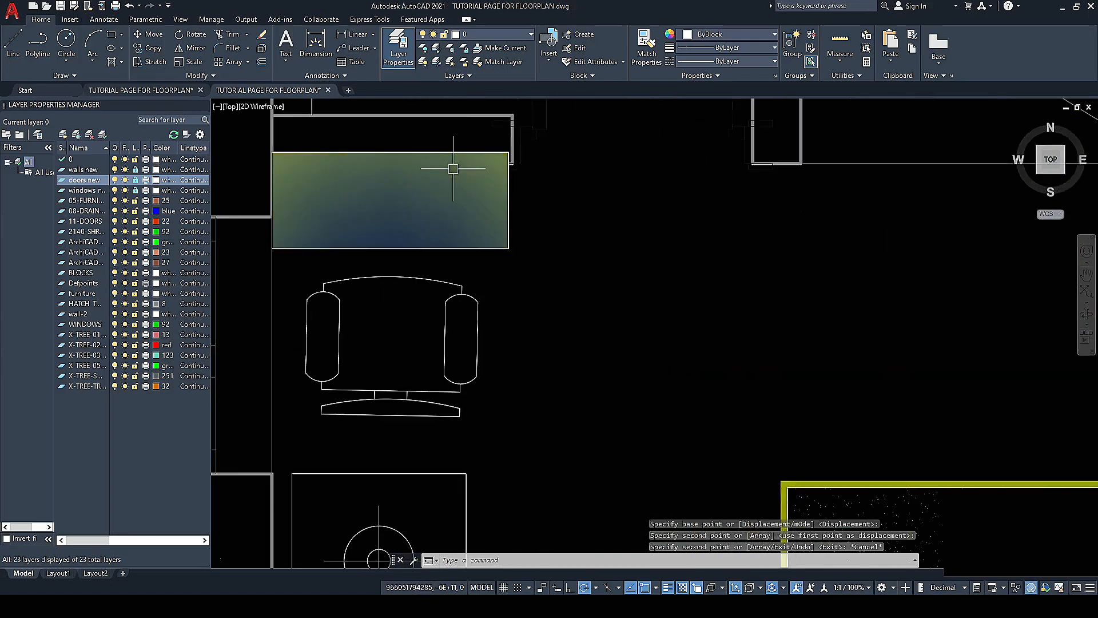
scroll(478, 216, "down", 6)
scroll(459, 362, "up", 5)
scroll(515, 380, "down", 6)
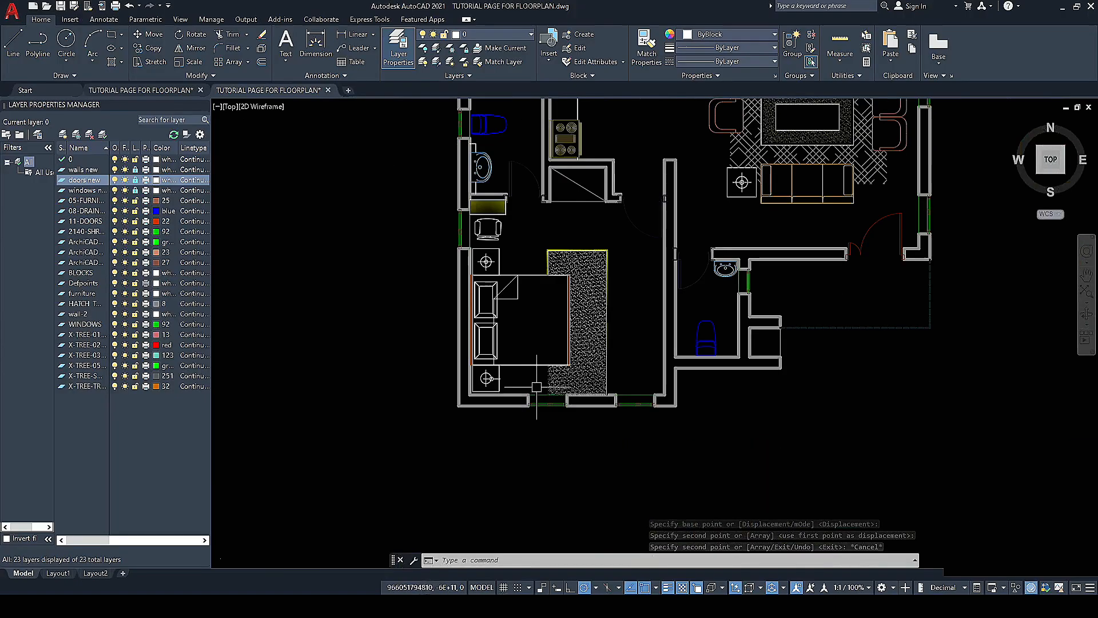
Step: Move the copied bedroom furniture so the southern bedside table's south-west corner meets the bedroom's inner south-west wall corner
scroll(607, 377, "up", 4)
left_click(620, 382)
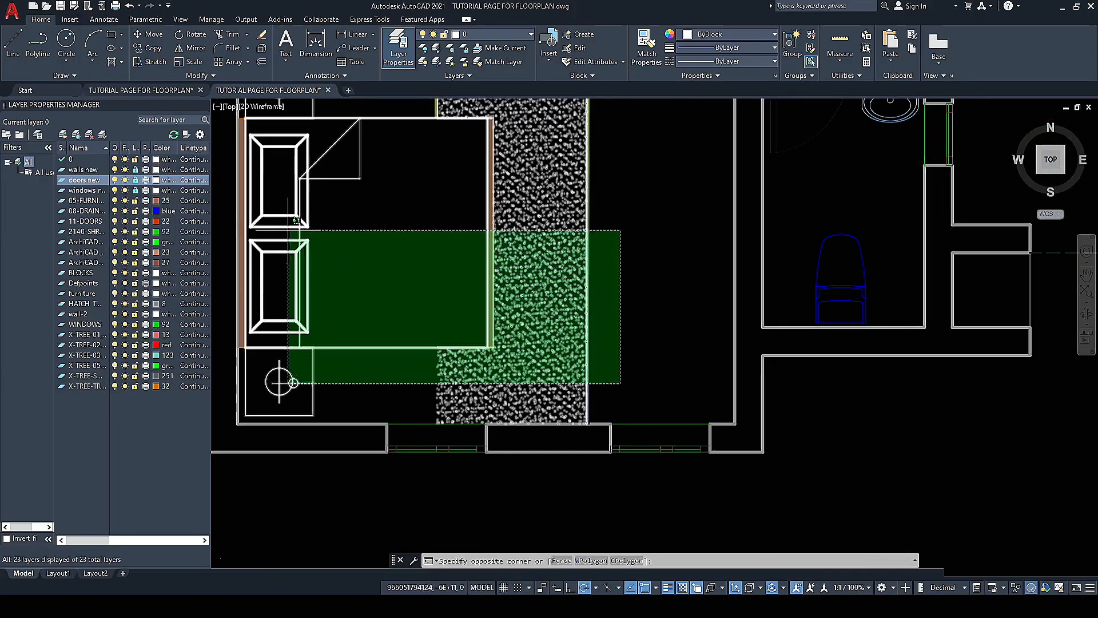
left_click(255, 206)
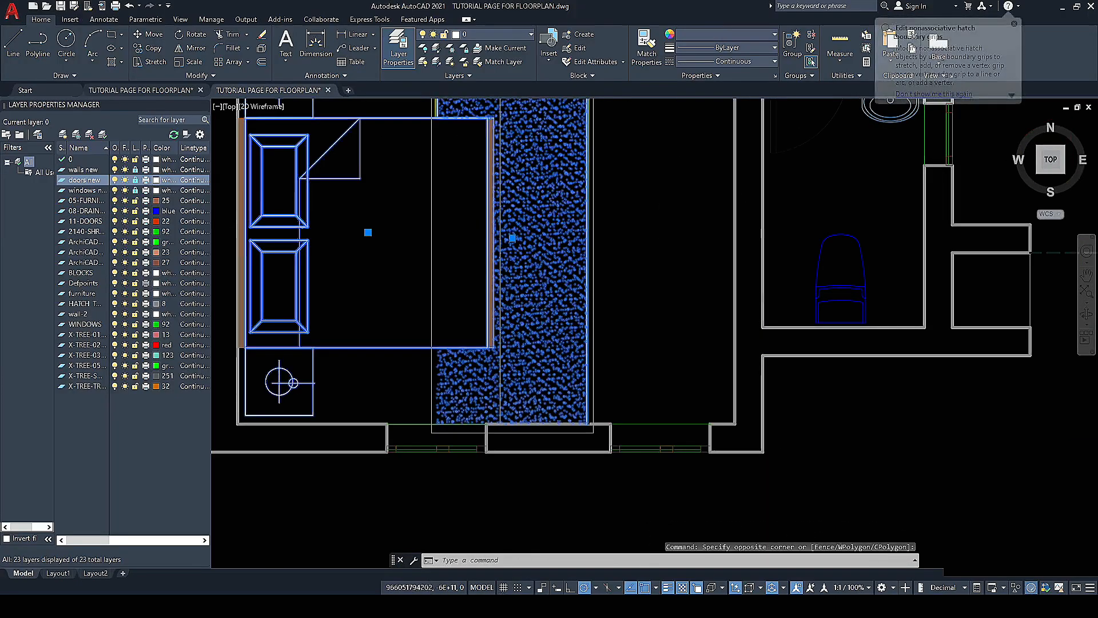
scroll(253, 171, "down", 5)
scroll(378, 189, "up", 5)
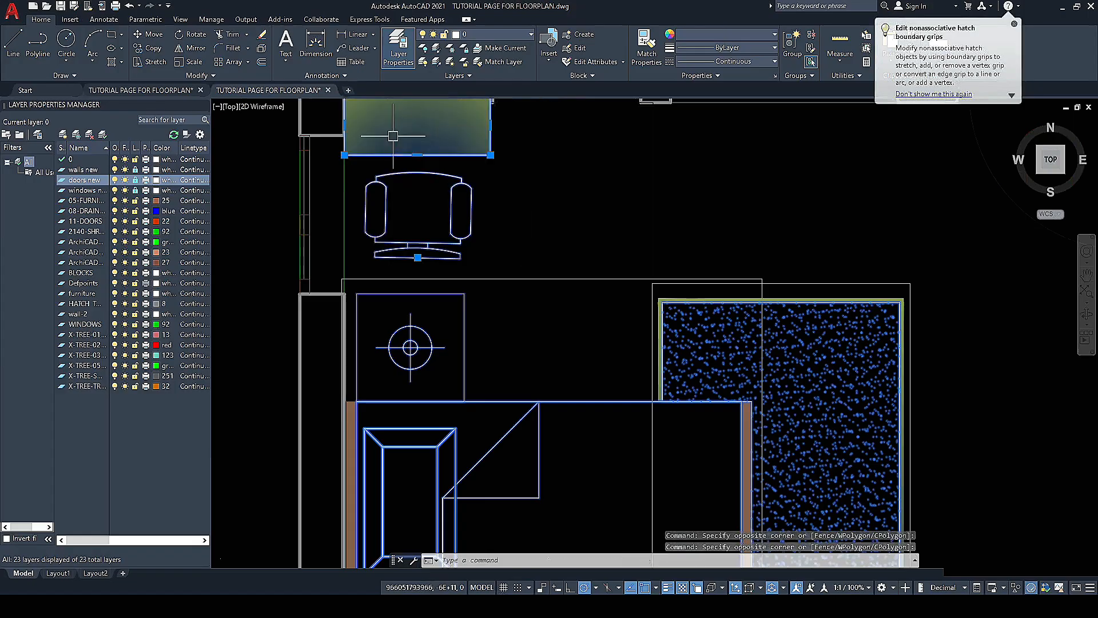
scroll(528, 239, "down", 4)
scroll(407, 309, "down", 3)
scroll(407, 309, "up", 5)
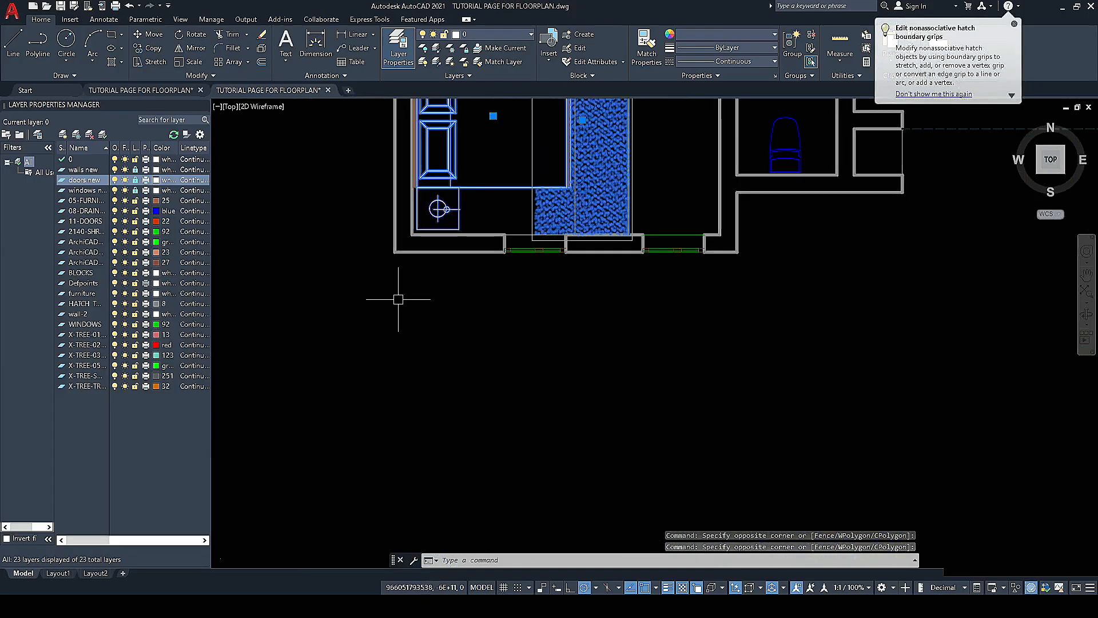
right_click(394, 284)
left_click(432, 365)
scroll(417, 184, "up", 5)
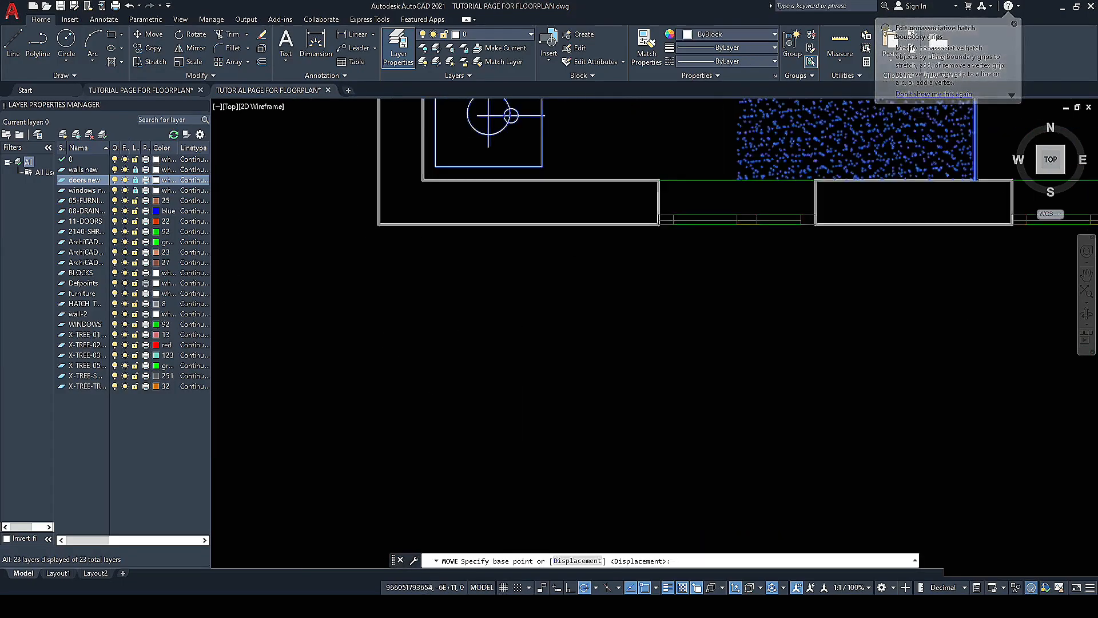
scroll(422, 204, "down", 2)
scroll(438, 203, "up", 2)
left_click(438, 204)
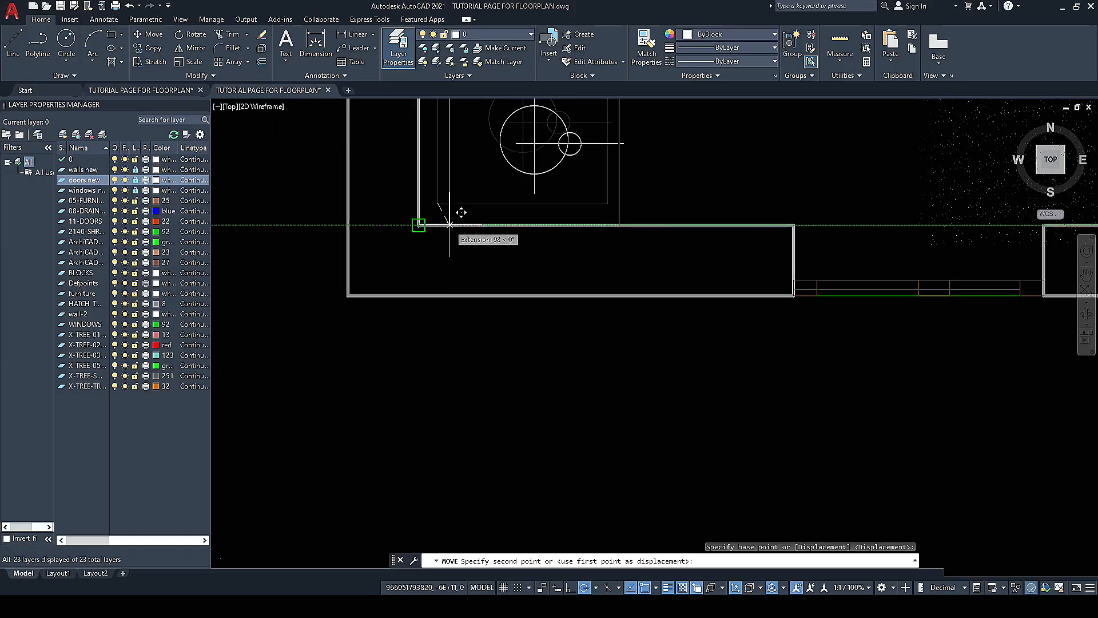
left_click(449, 225)
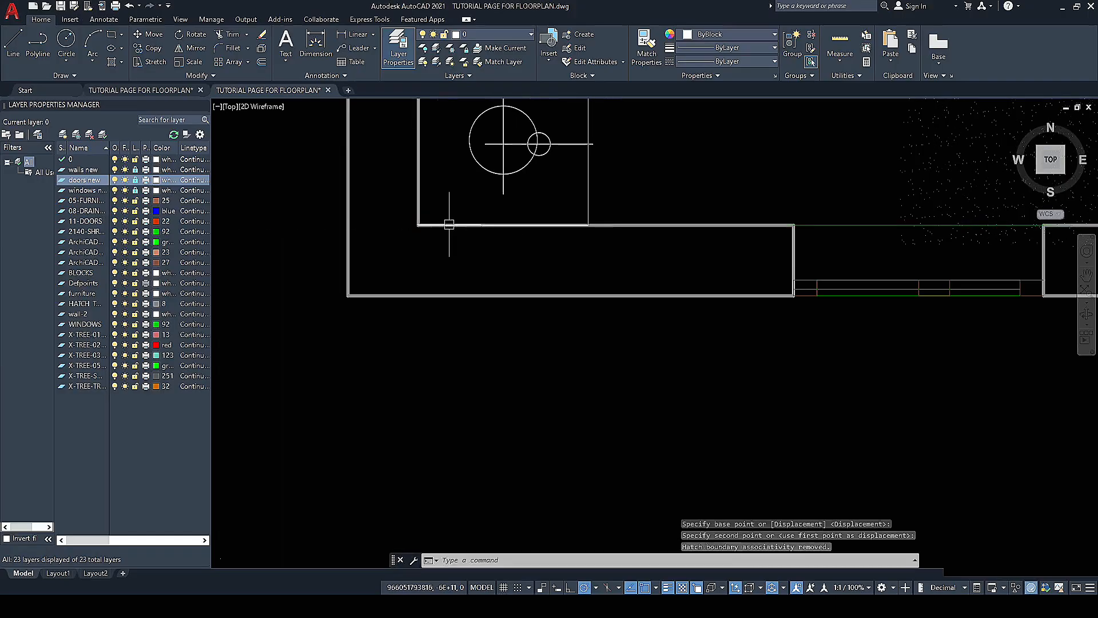
scroll(456, 248, "down", 6)
scroll(602, 280, "up", 6)
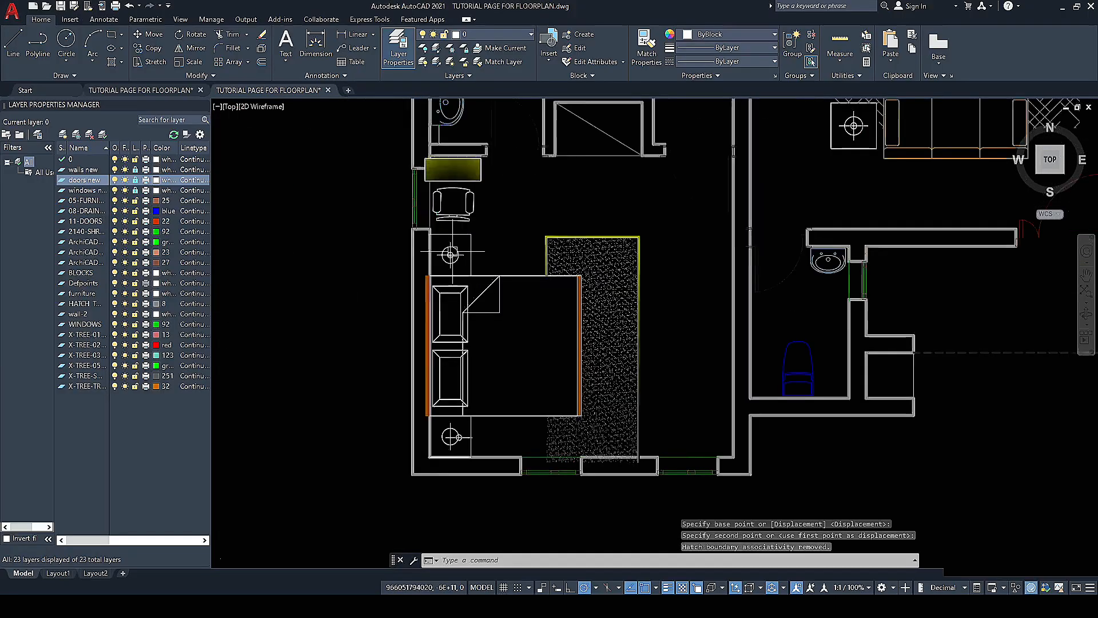
left_click(801, 350)
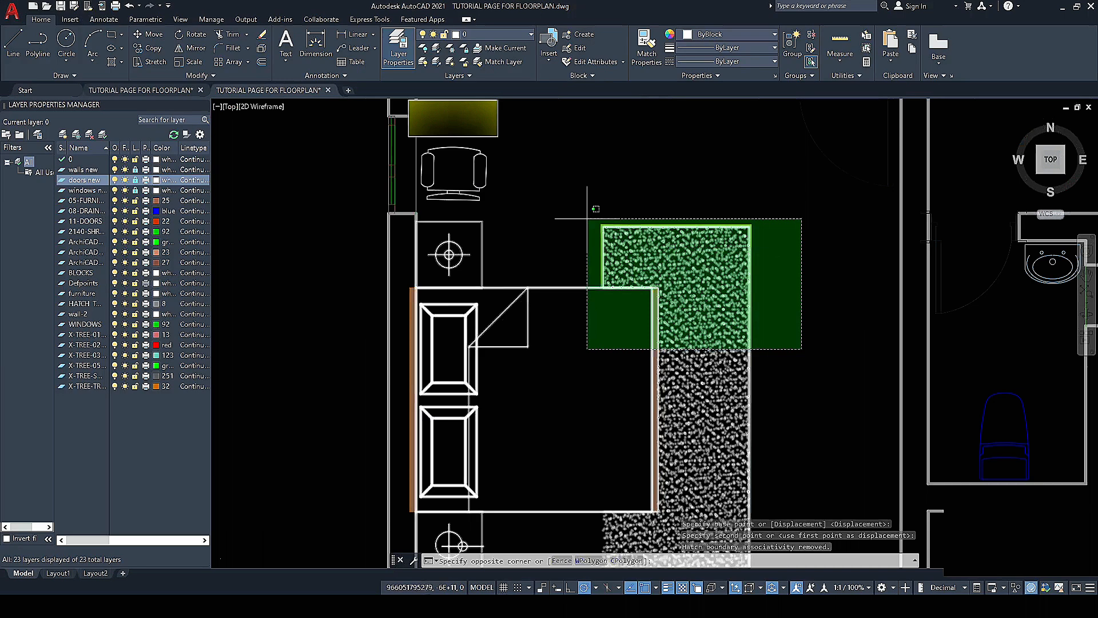
left_click(462, 215)
scroll(463, 216, "down", 3)
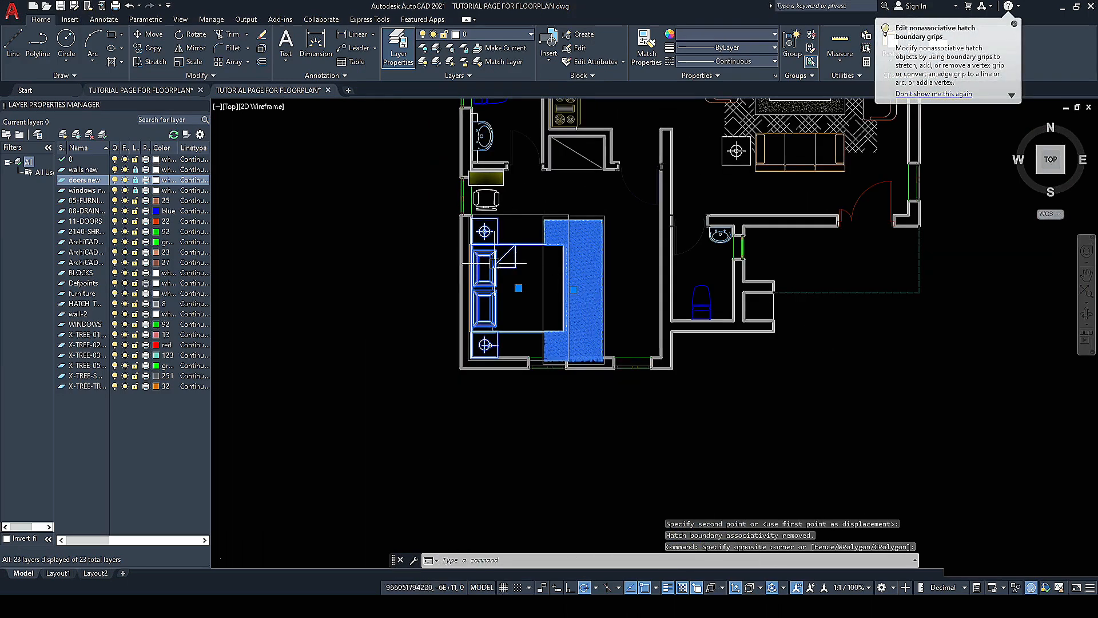
scroll(443, 261, "up", 4)
scroll(515, 212, "down", 5)
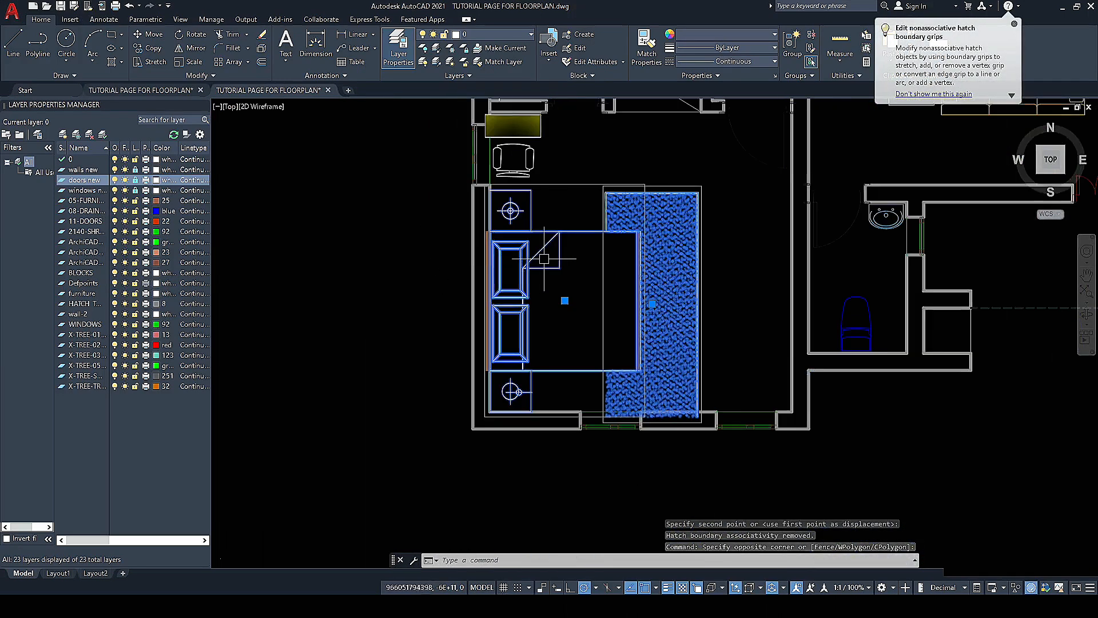
key("Escape")
scroll(515, 212, "down", 2)
scroll(515, 212, "up", 5)
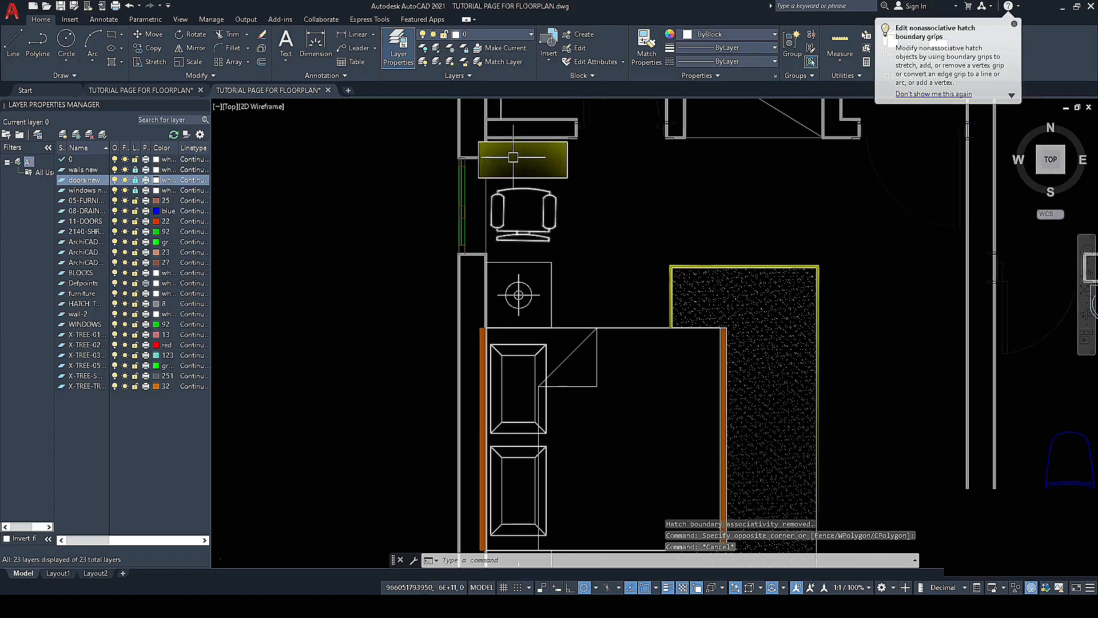
scroll(569, 208, "down", 1)
left_click(593, 272)
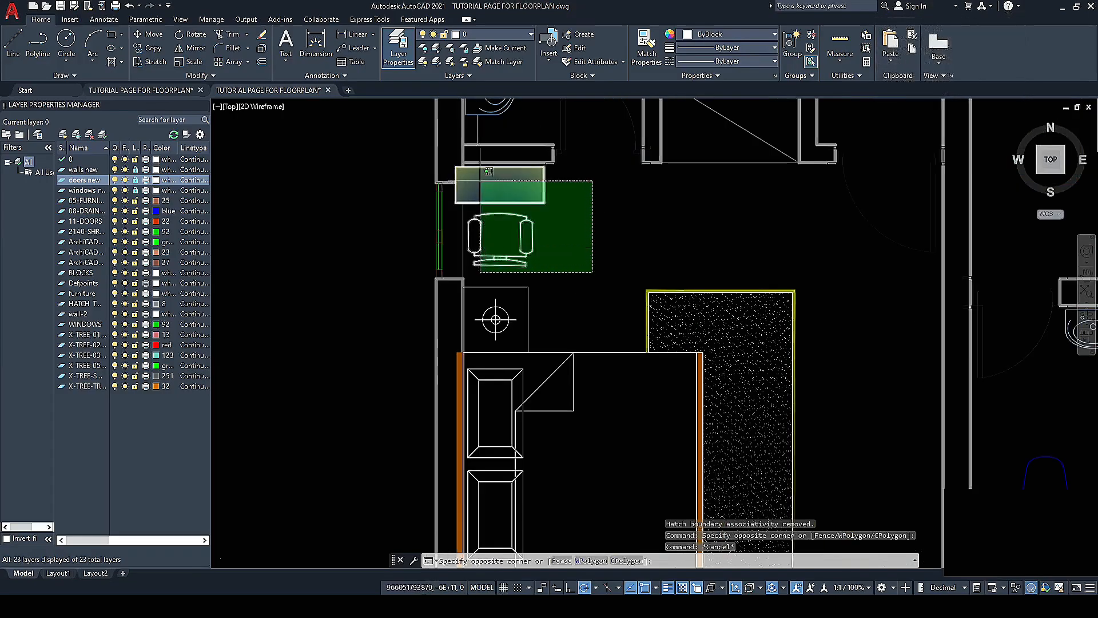
left_click(453, 167)
scroll(496, 162, "up", 4)
key("Escape")
Step: Try to move the desk and chair slightly east from the desk's north-west corner, clear of the bedroom's west wall
left_click(661, 311)
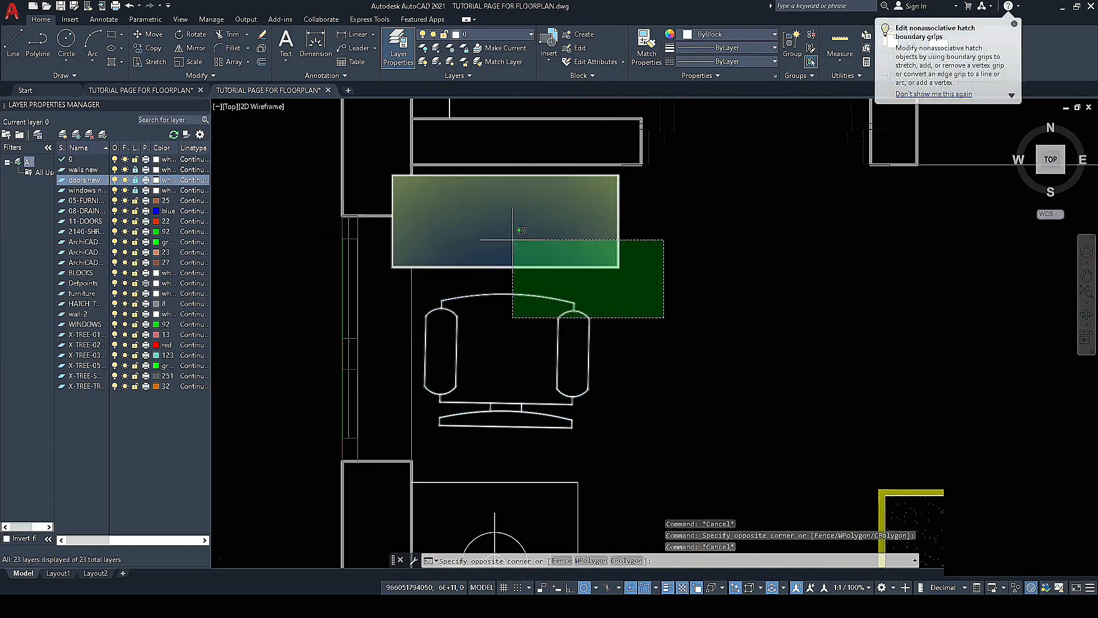
left_click(516, 238)
right_click(691, 263)
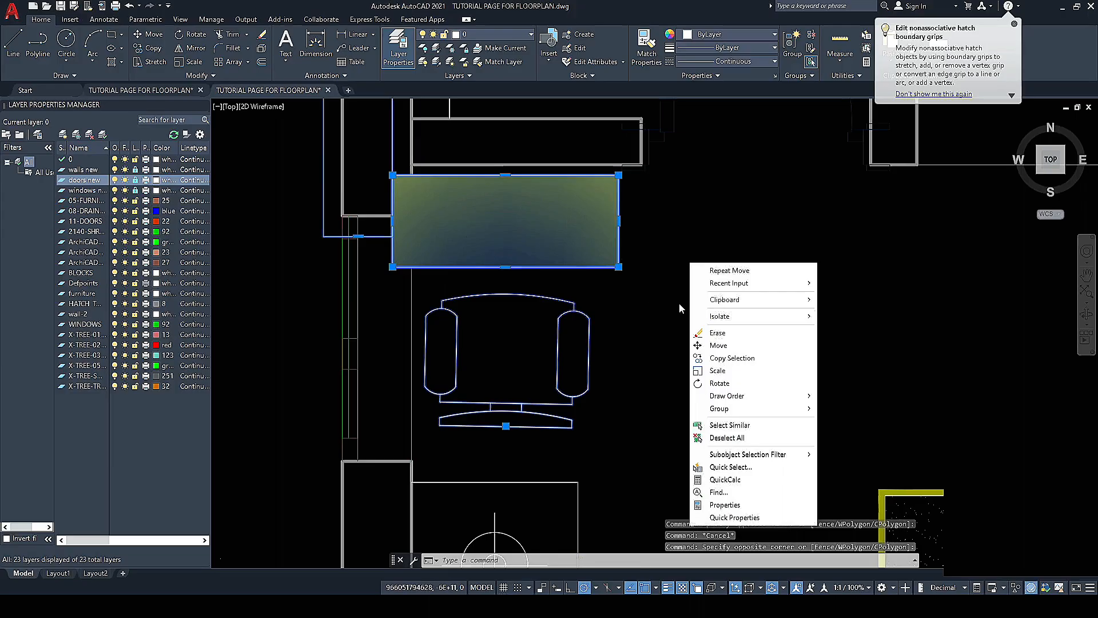
left_click(719, 346)
scroll(694, 359, "down", 4)
scroll(589, 286, "up", 4)
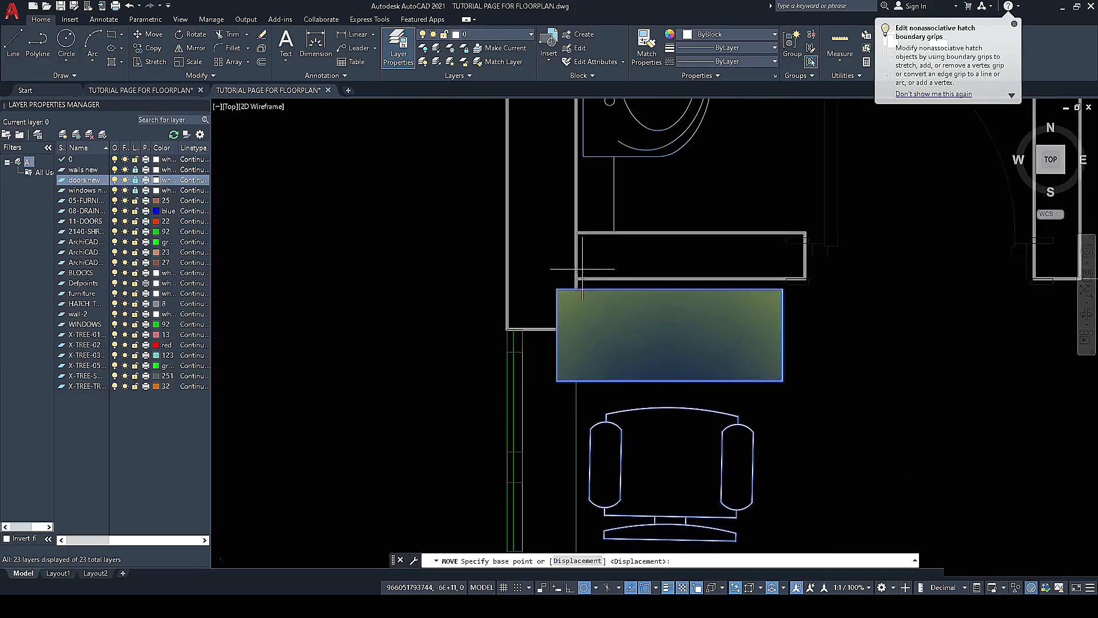
left_click(558, 289)
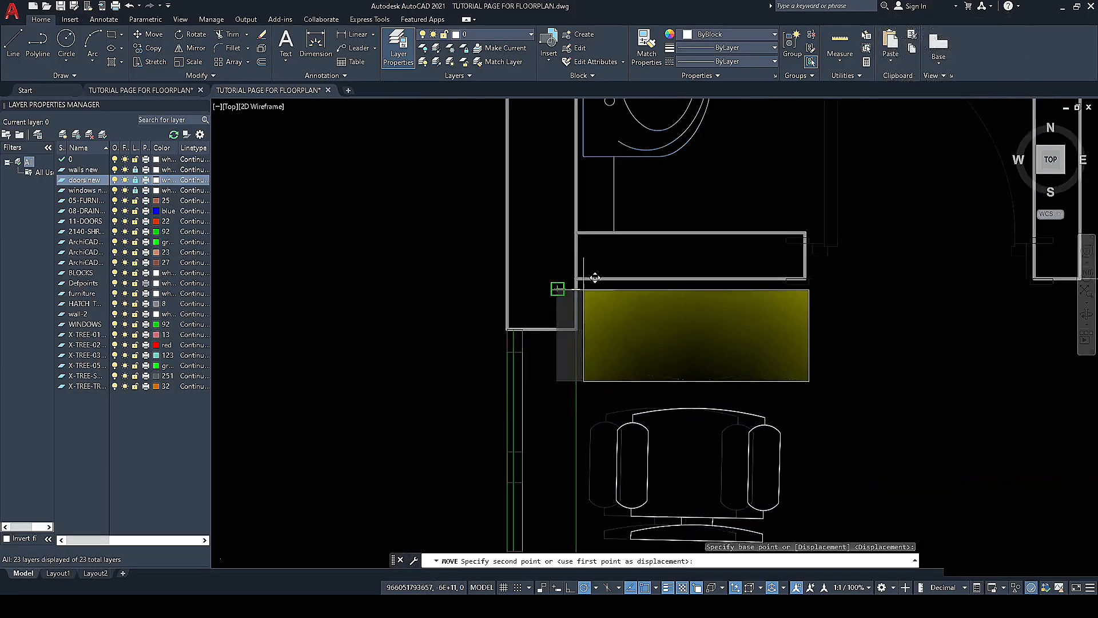
scroll(595, 277, "up", 3)
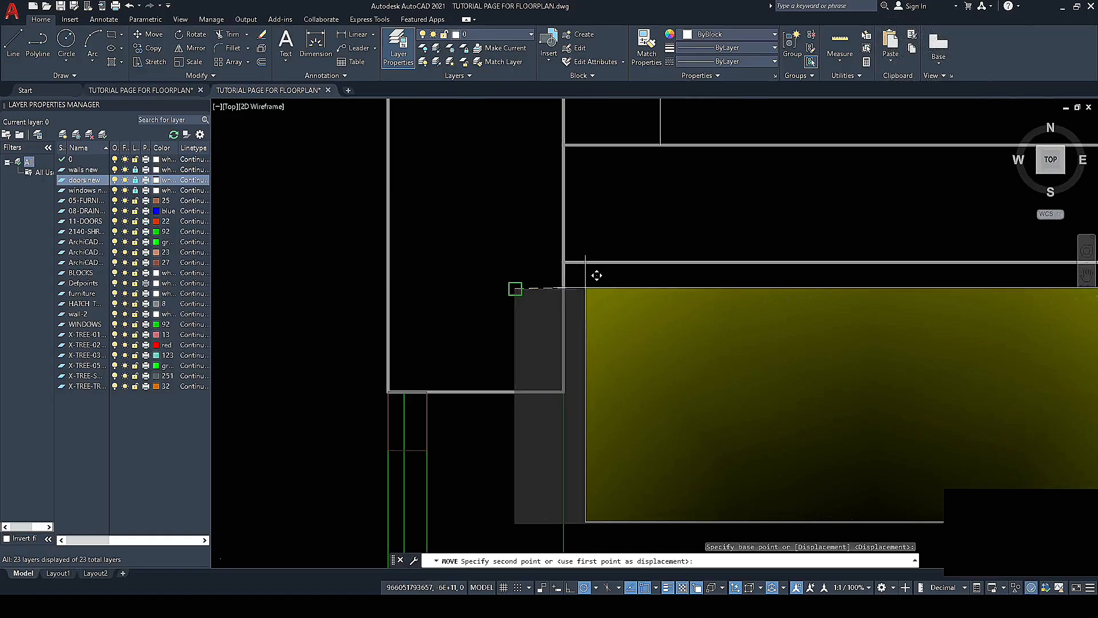
left_click(584, 287)
scroll(538, 287, "down", 5)
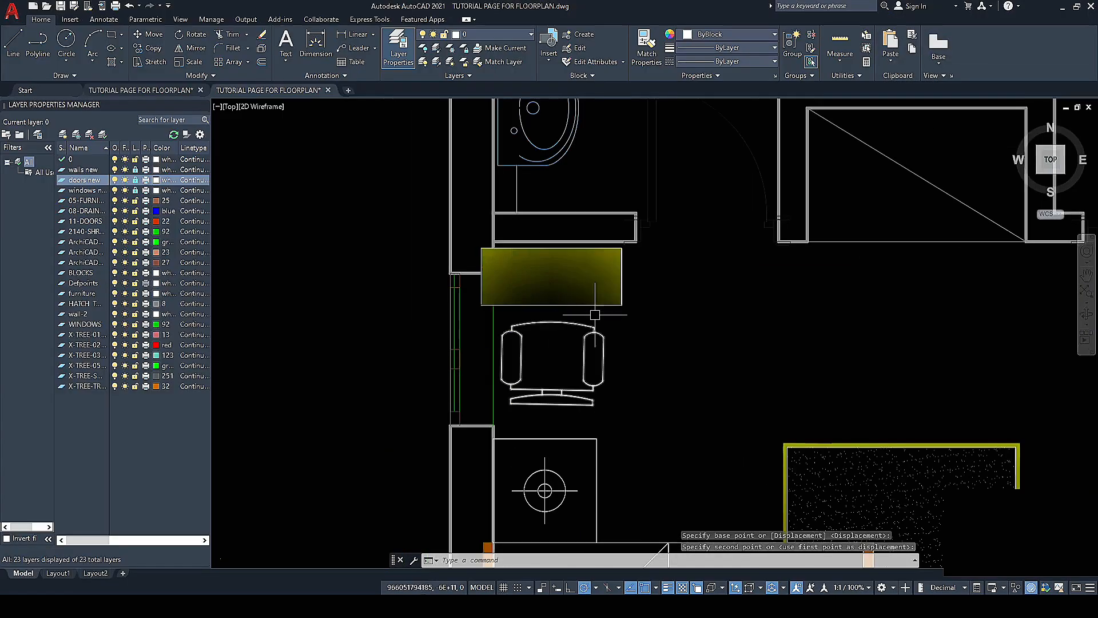
Step: Move the desk and chair east, just clear of the bedroom's west wall, with object snap switched off only for this move
left_click(640, 371)
left_click(571, 280)
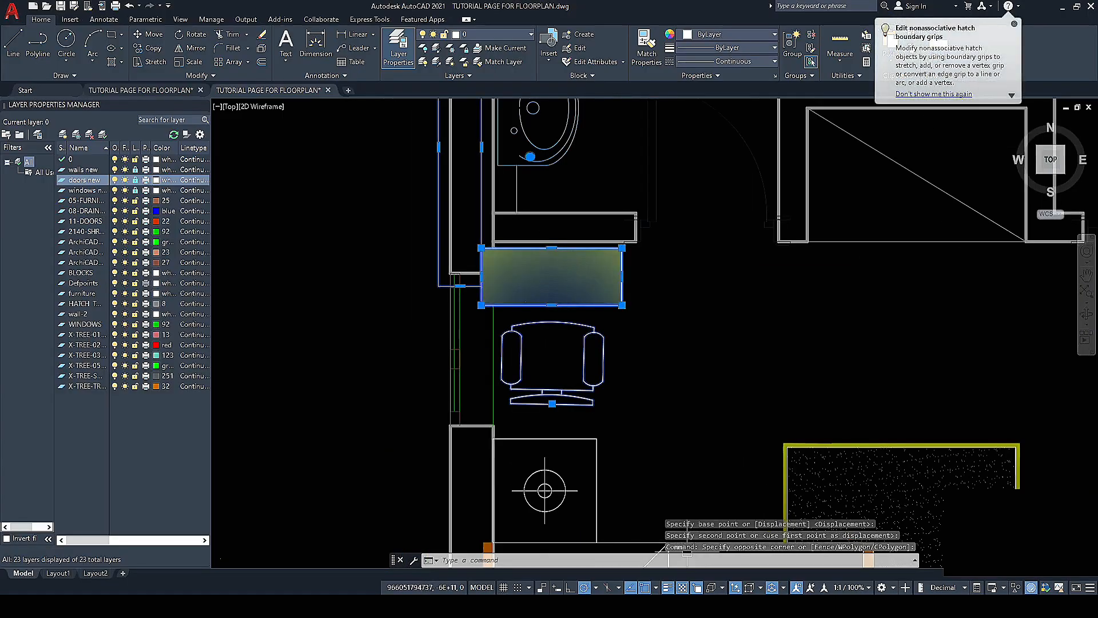
left_click(644, 587)
right_click(681, 328)
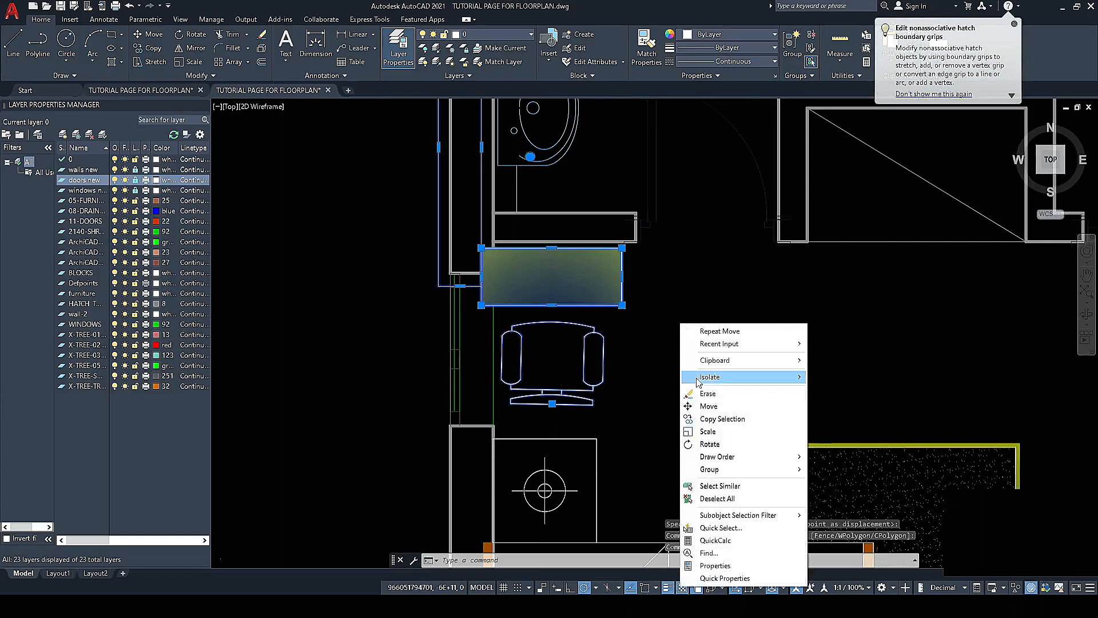
left_click(709, 406)
scroll(494, 253, "up", 2)
left_click(476, 242)
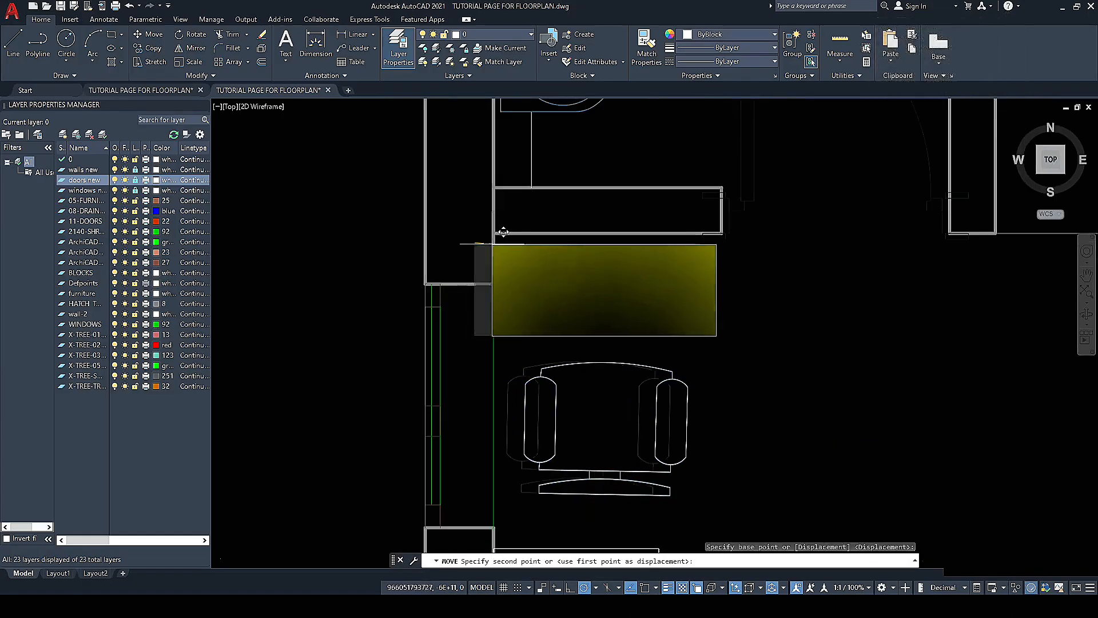
left_click(510, 242)
scroll(525, 260, "down", 2)
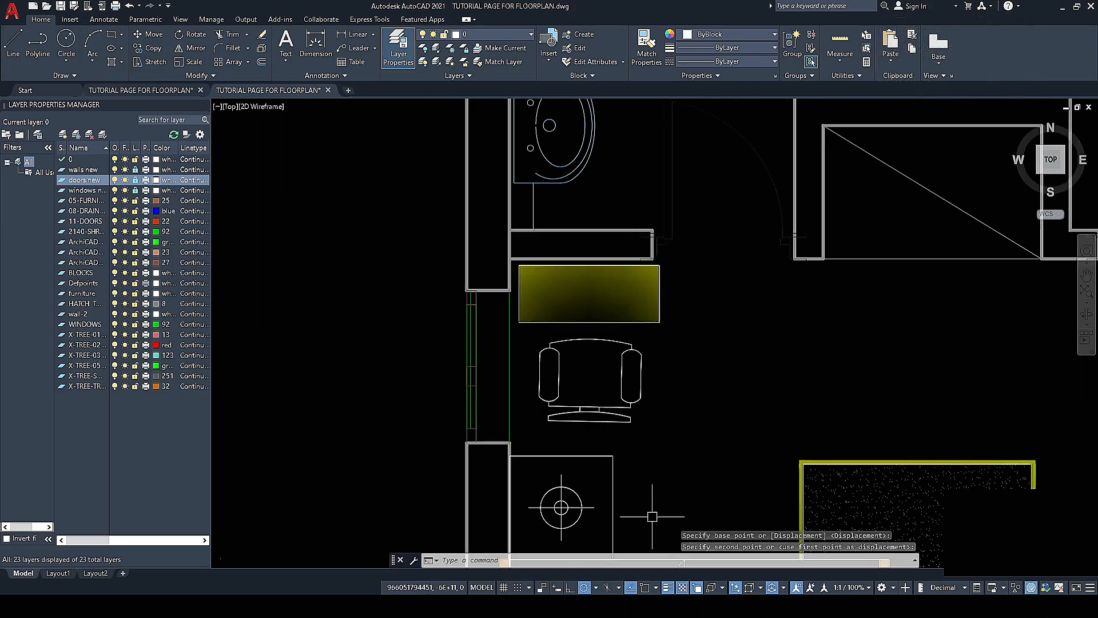
left_click(647, 588)
scroll(578, 347, "down", 6)
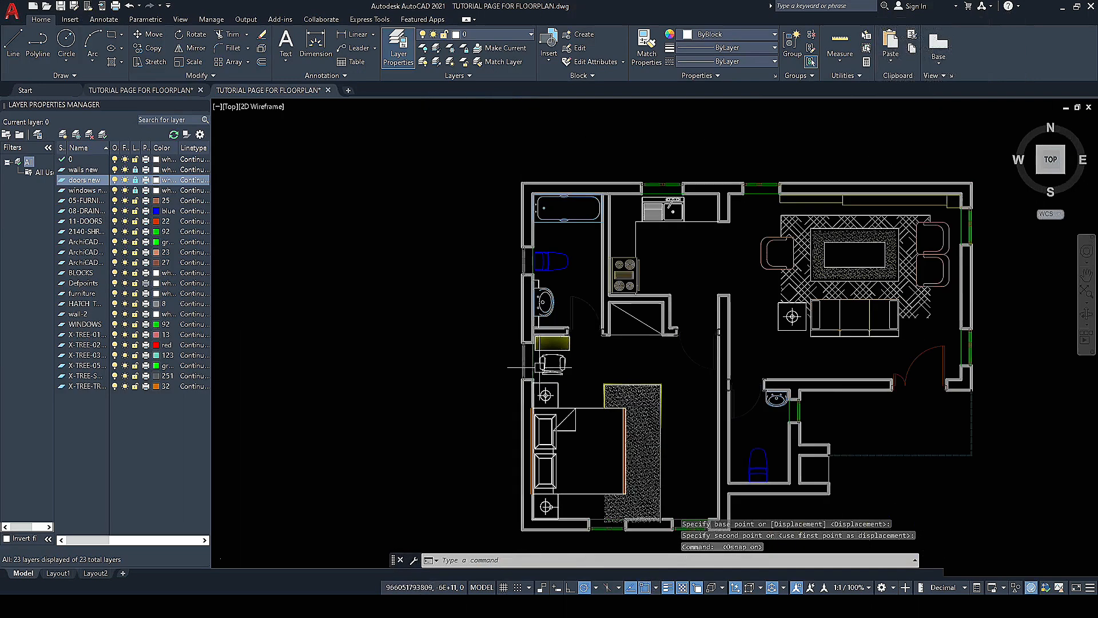
key("Escape")
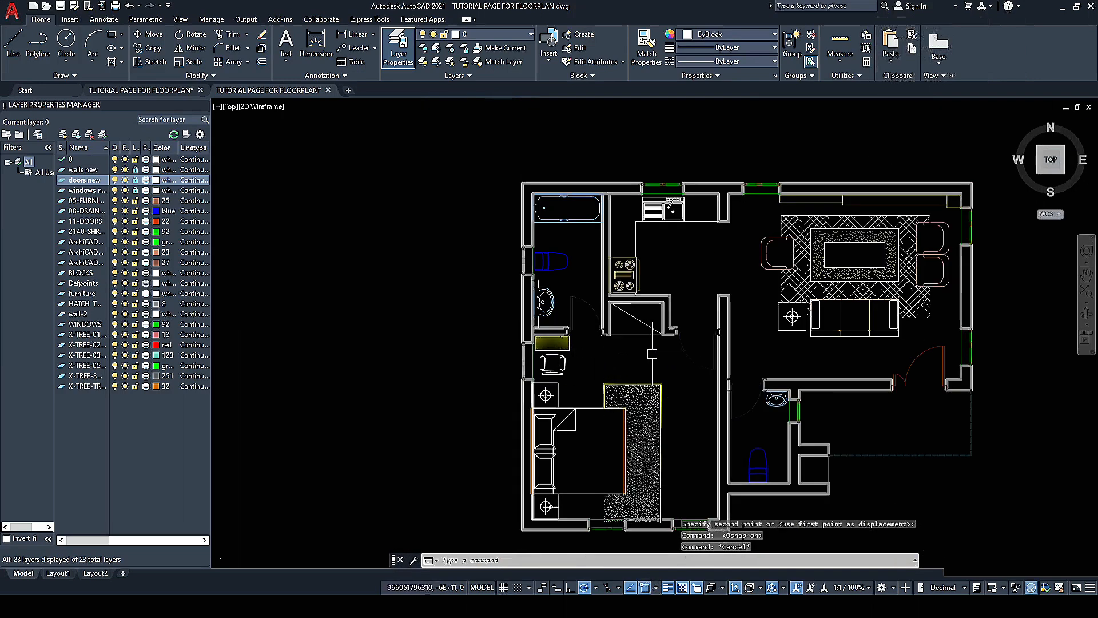
Step: Compare the new plan's furnished rooms with the reference plan, checking its plants, room labels, dimensions and grid lines
scroll(571, 336, "down", 3)
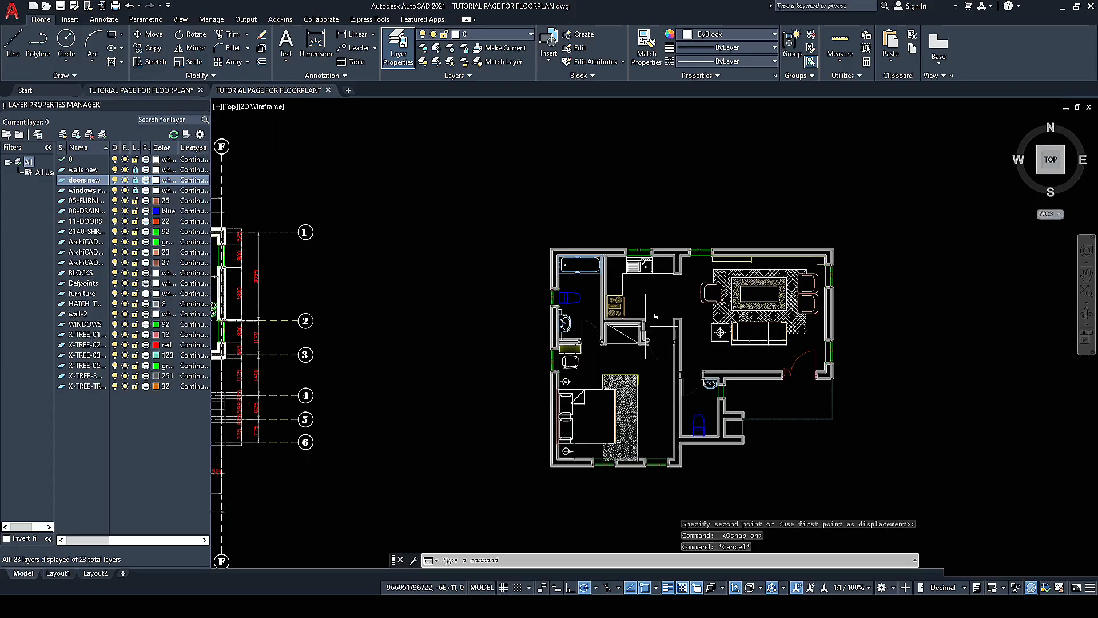
scroll(698, 316, "down", 3)
scroll(443, 263, "up", 2)
scroll(449, 297, "up", 6)
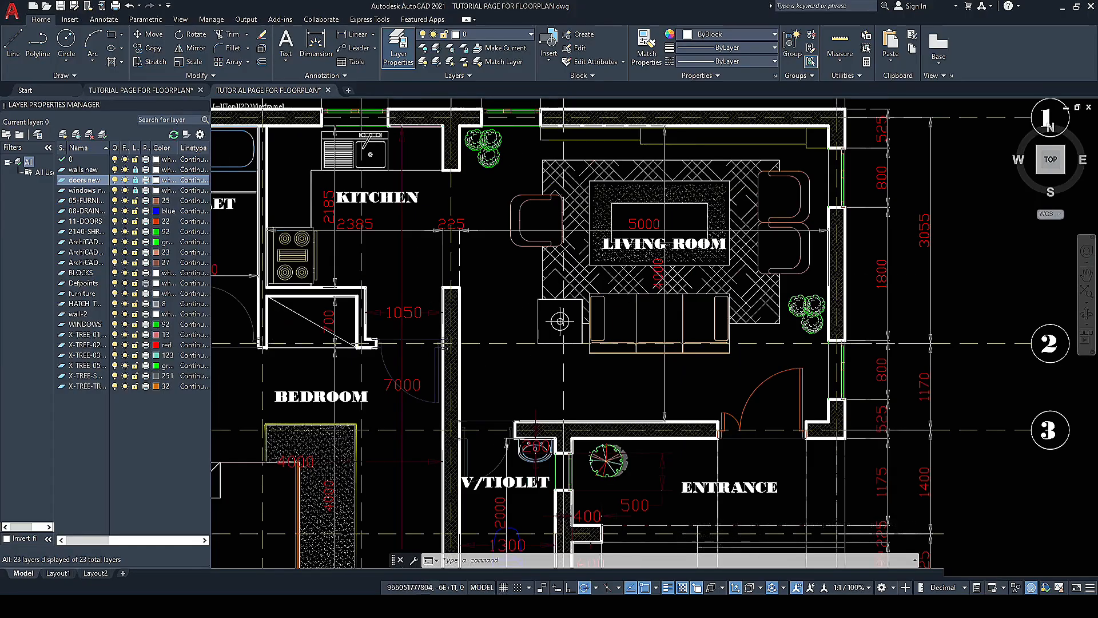
scroll(515, 275, "down", 2)
scroll(515, 320, "down", 3)
scroll(457, 286, "up", 3)
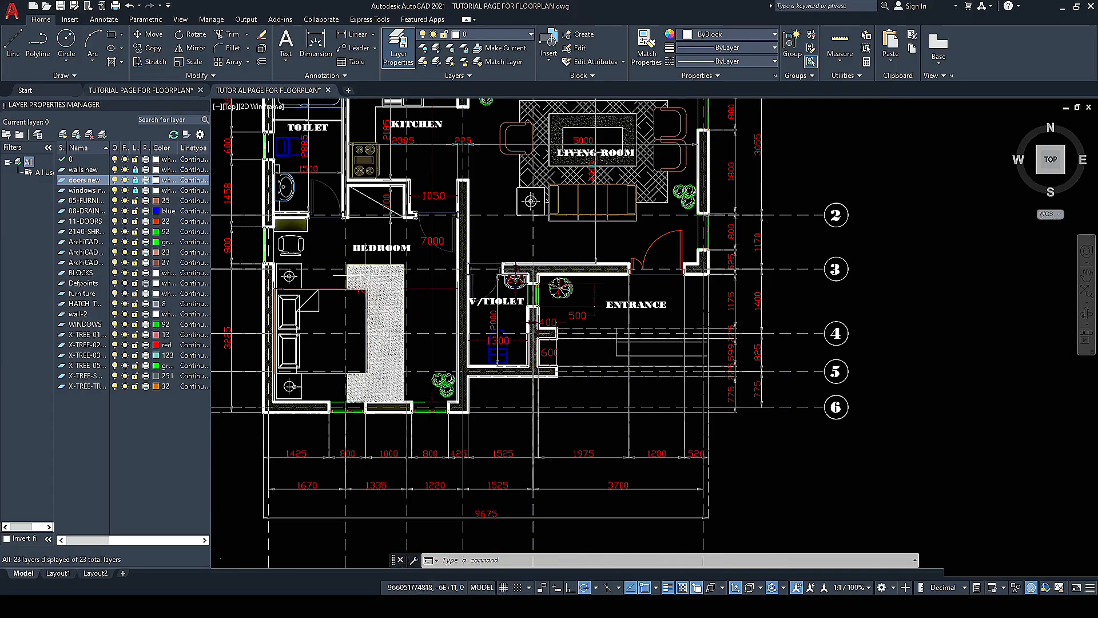
scroll(457, 286, "down", 4)
scroll(413, 252, "up", 4)
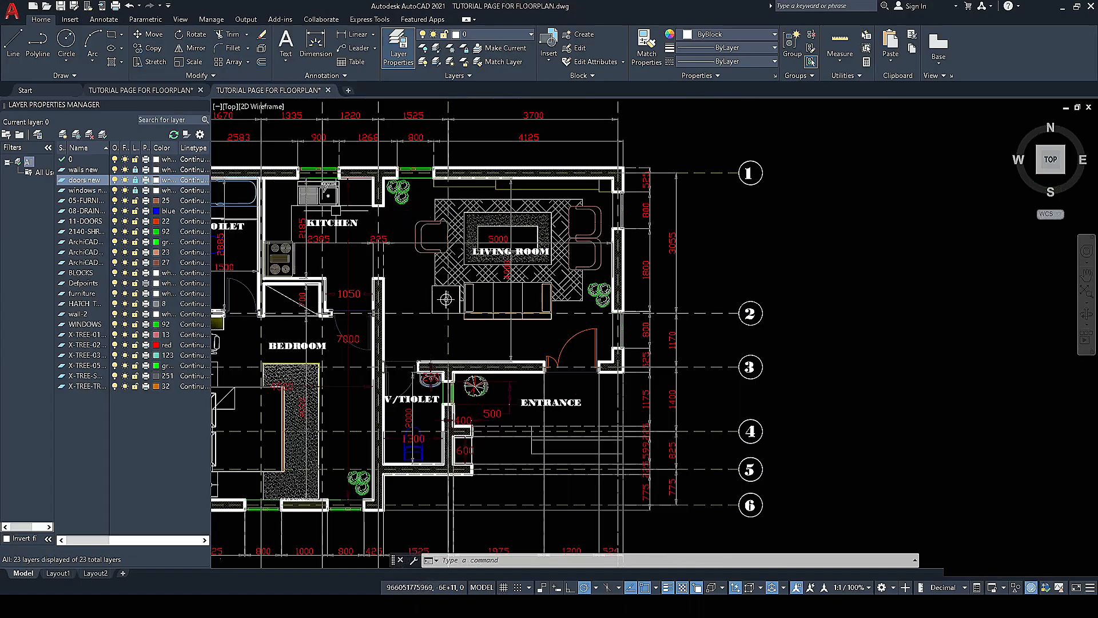
scroll(340, 252, "down", 4)
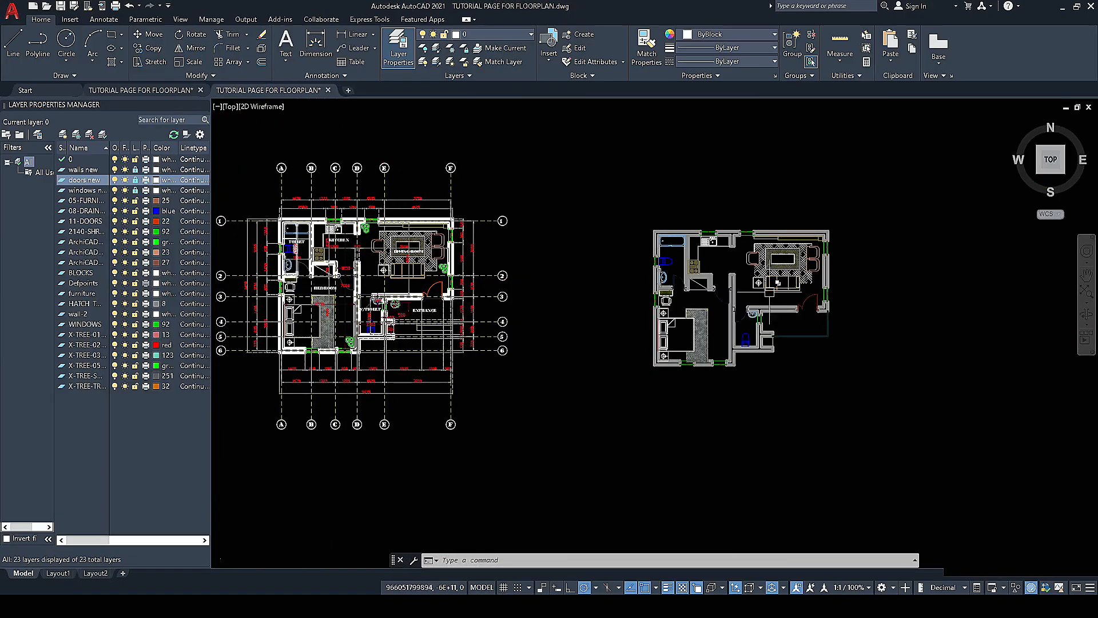
scroll(789, 269, "up", 4)
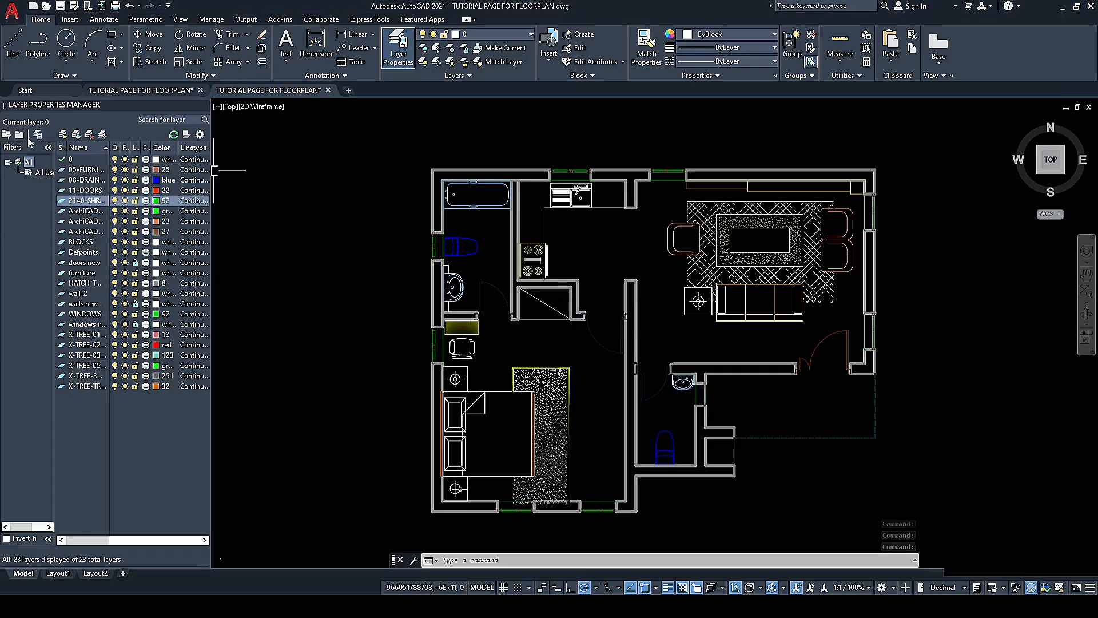
Step: Create a new layer named "furniture new"
left_click(63, 134)
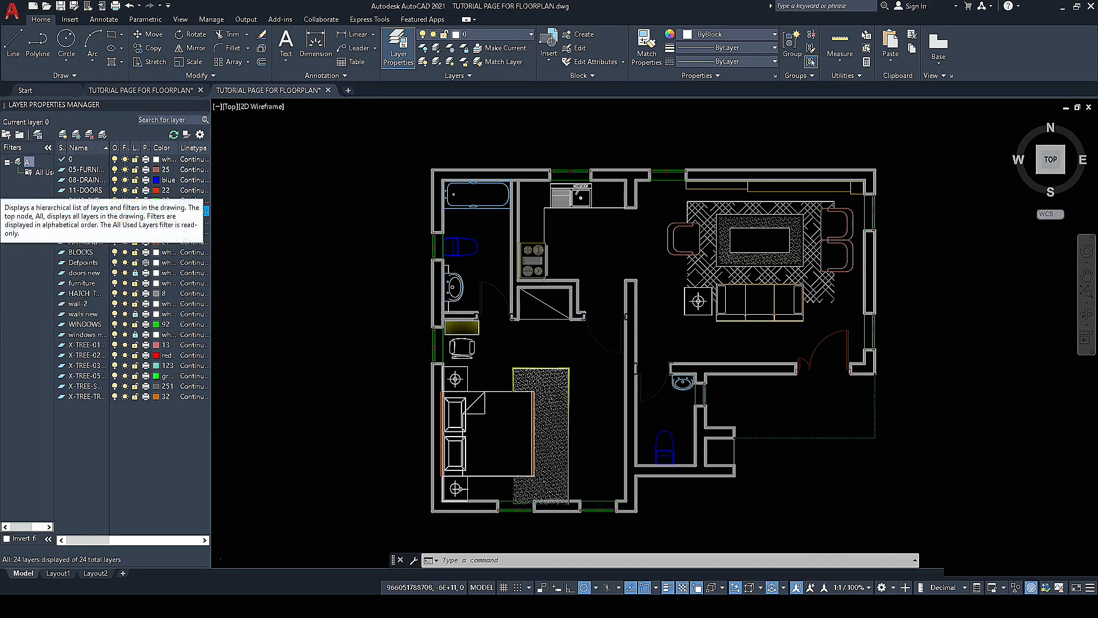
type("fun")
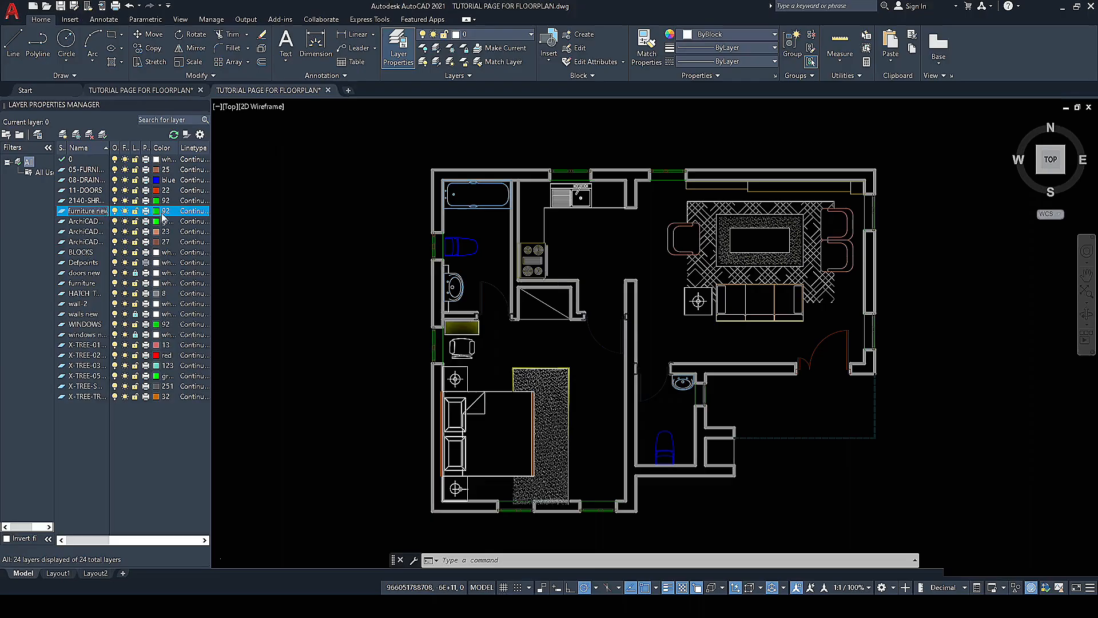
key("Escape")
key("Escape")
key("Escape")
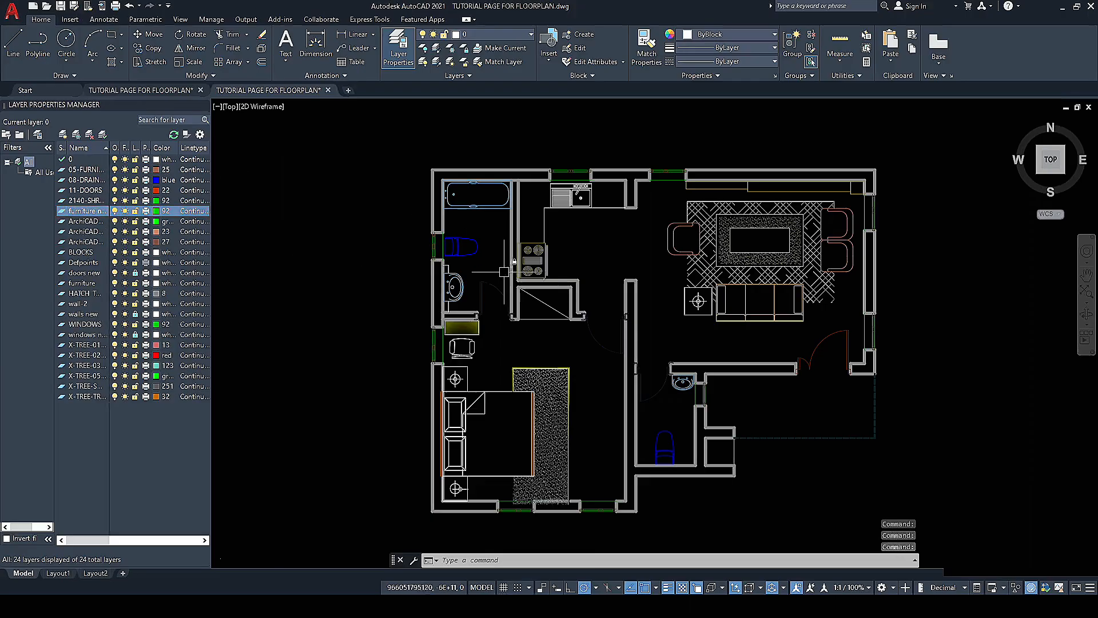
Step: Select the bathtub, toilet and washbasin with its counter in the new plan's main bathroom
left_click(480, 206)
left_click(469, 247)
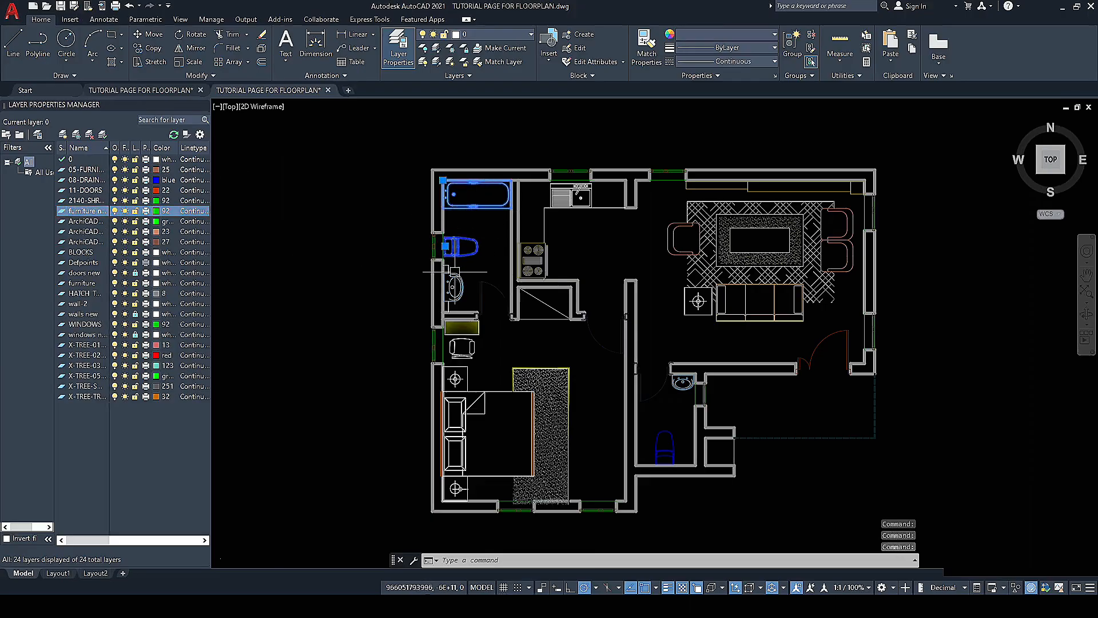
scroll(451, 290, "up", 5)
left_click(486, 317)
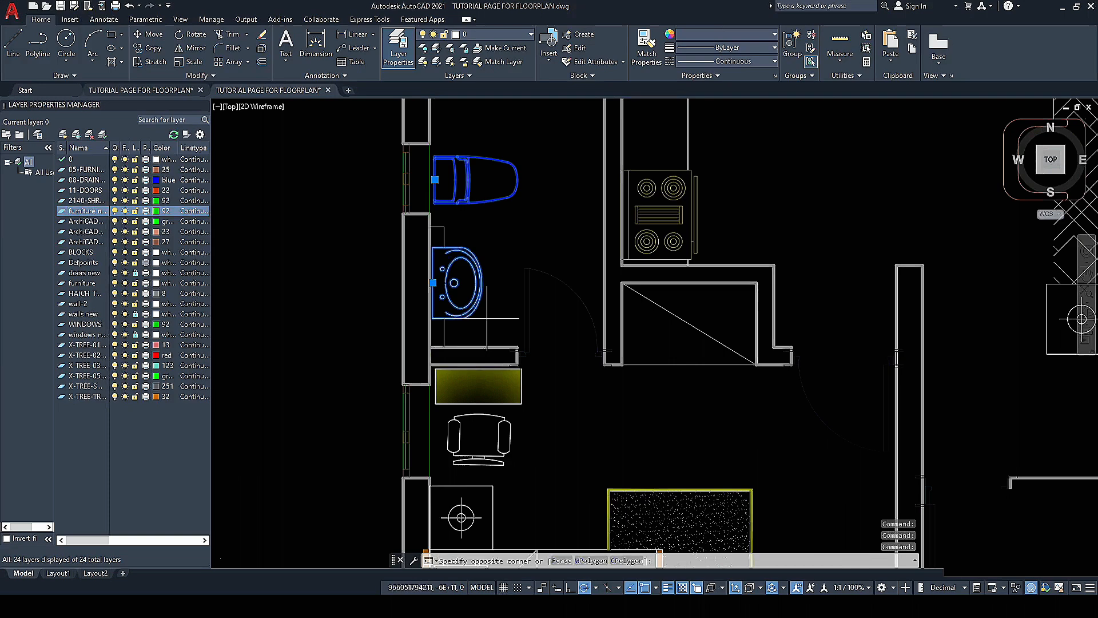
left_click(442, 236)
scroll(451, 285, "down", 4)
scroll(503, 321, "up", 2)
Step: Add the kitchen's sink, countertop lines and complete cooker to the selection
left_click(549, 314)
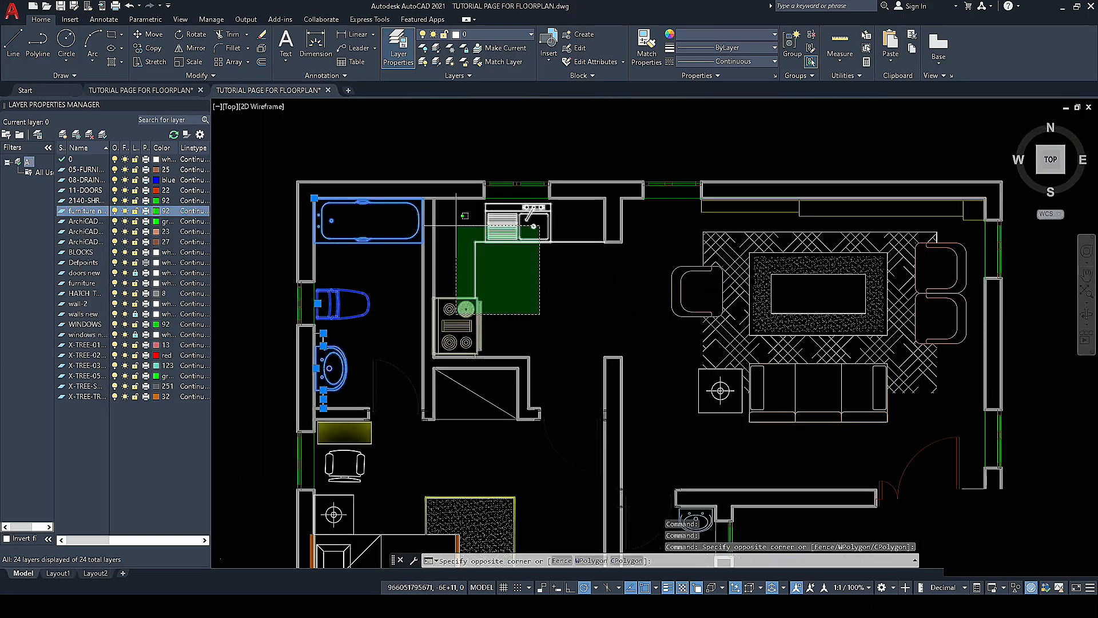
left_click(456, 224)
scroll(456, 225, "down", 3)
scroll(469, 320, "up", 6)
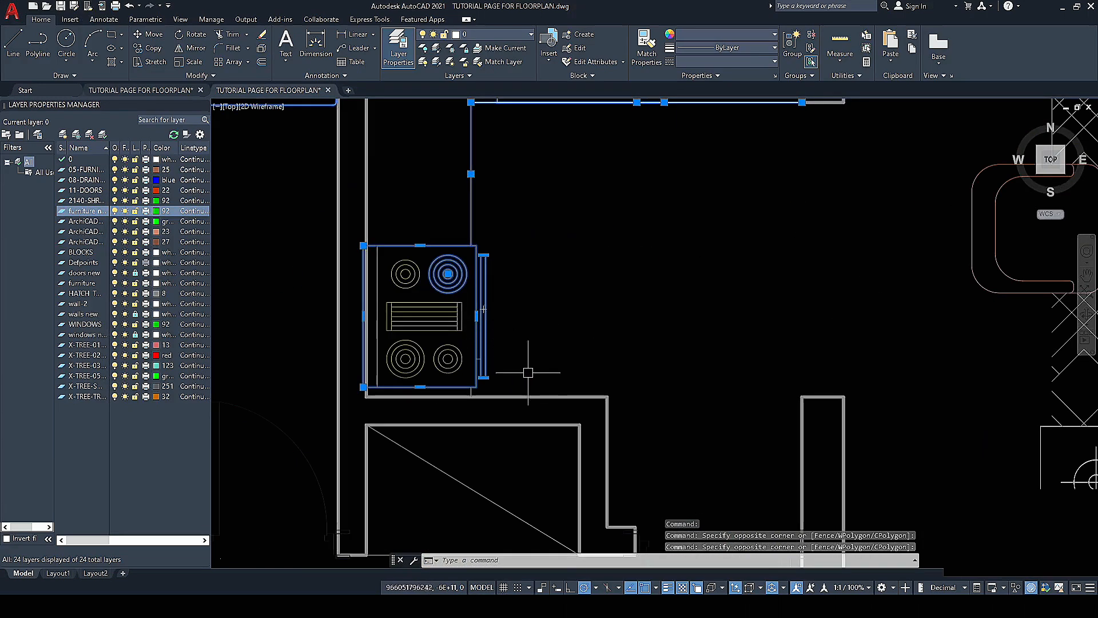
left_click(523, 391)
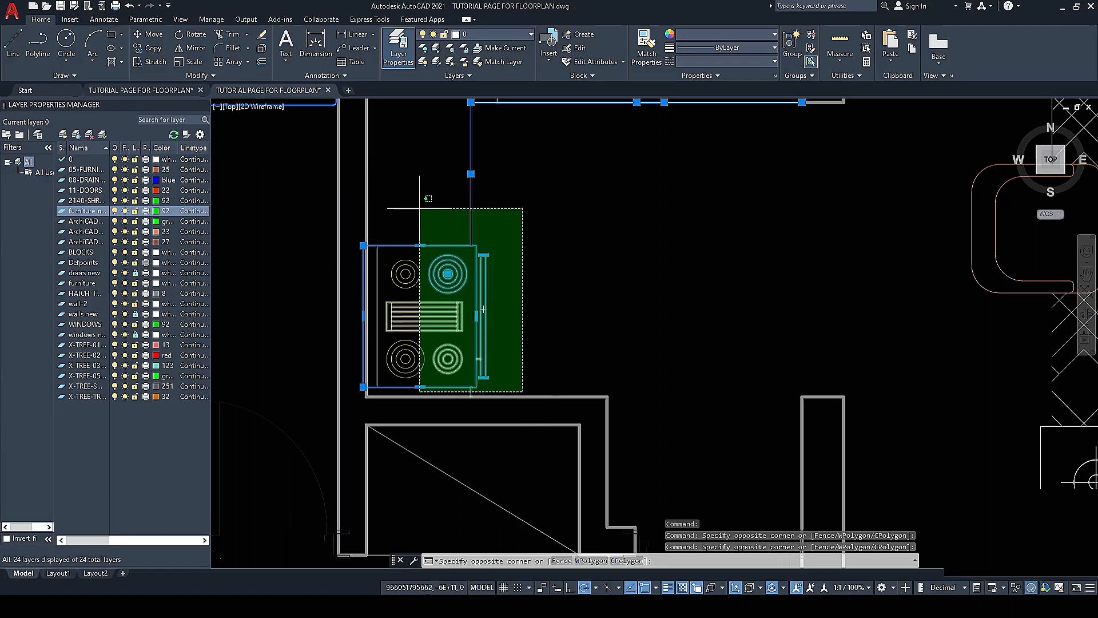
left_click(384, 174)
scroll(400, 281, "down", 4)
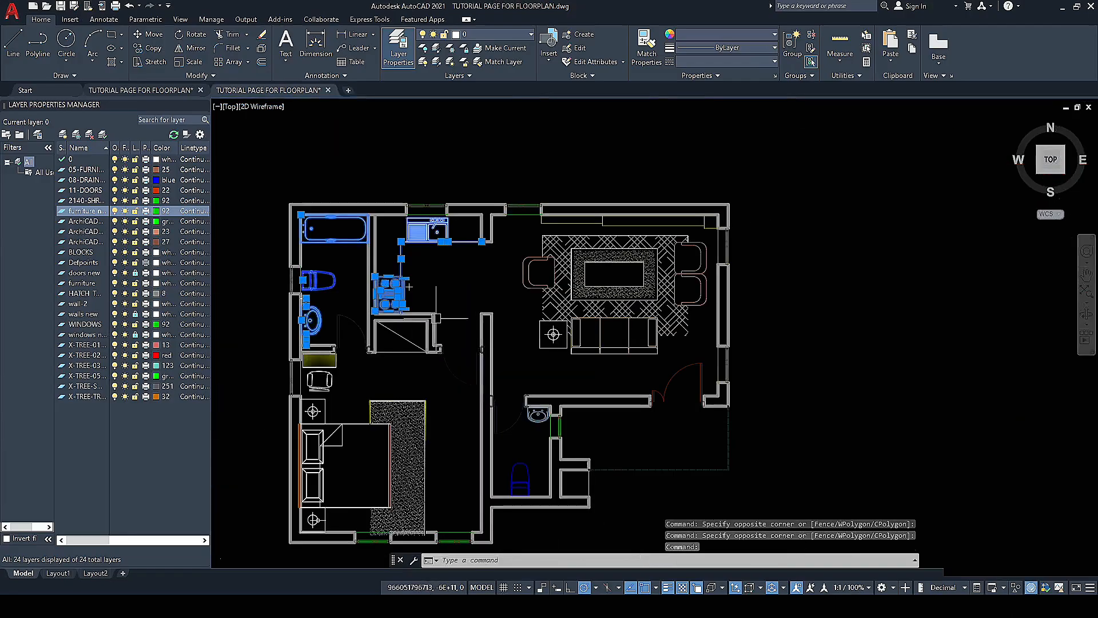
Step: Add the living room furniture group and the small toilet room's washbasin and WC to the selection
left_click(549, 269)
scroll(566, 244, "up", 2)
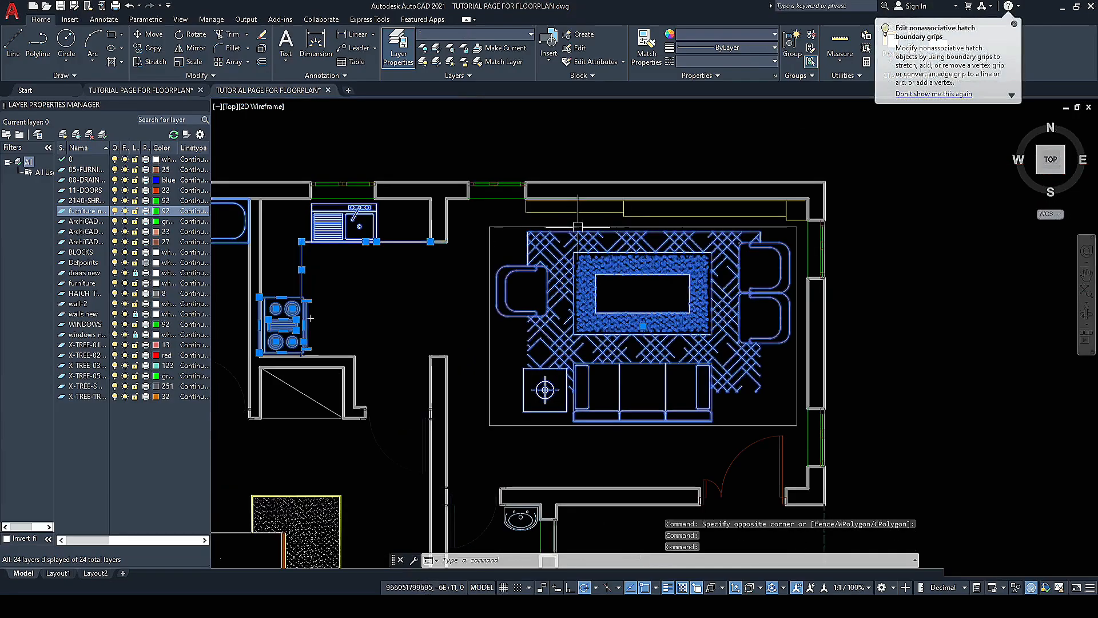
left_click(599, 224)
scroll(618, 194, "down", 4)
scroll(569, 323, "up", 4)
left_click(571, 321)
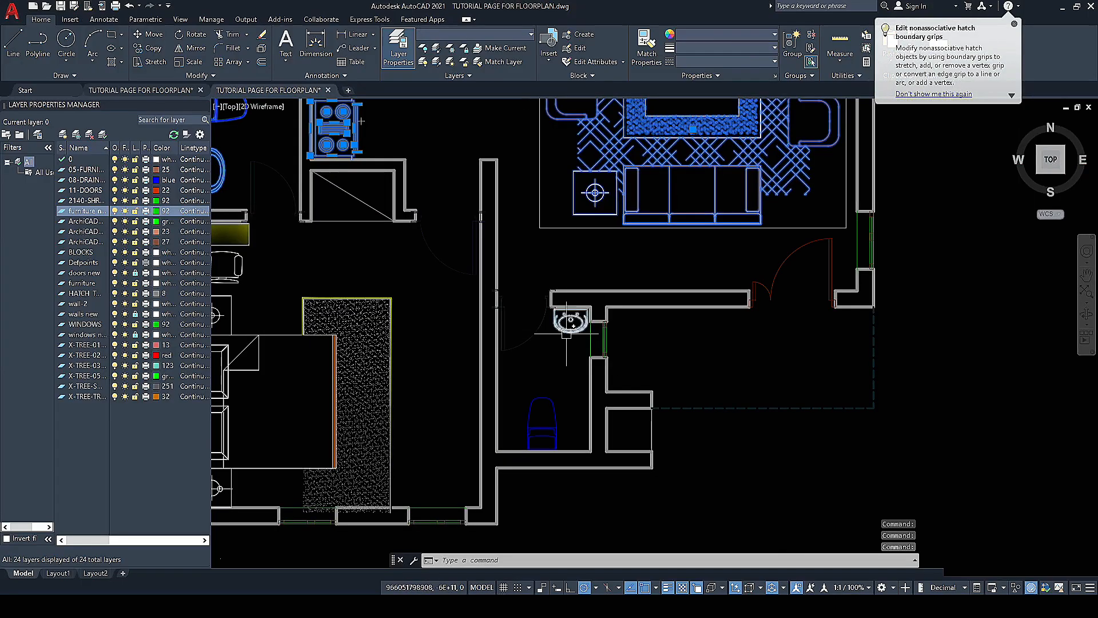
left_click(529, 424)
scroll(557, 379, "down", 5)
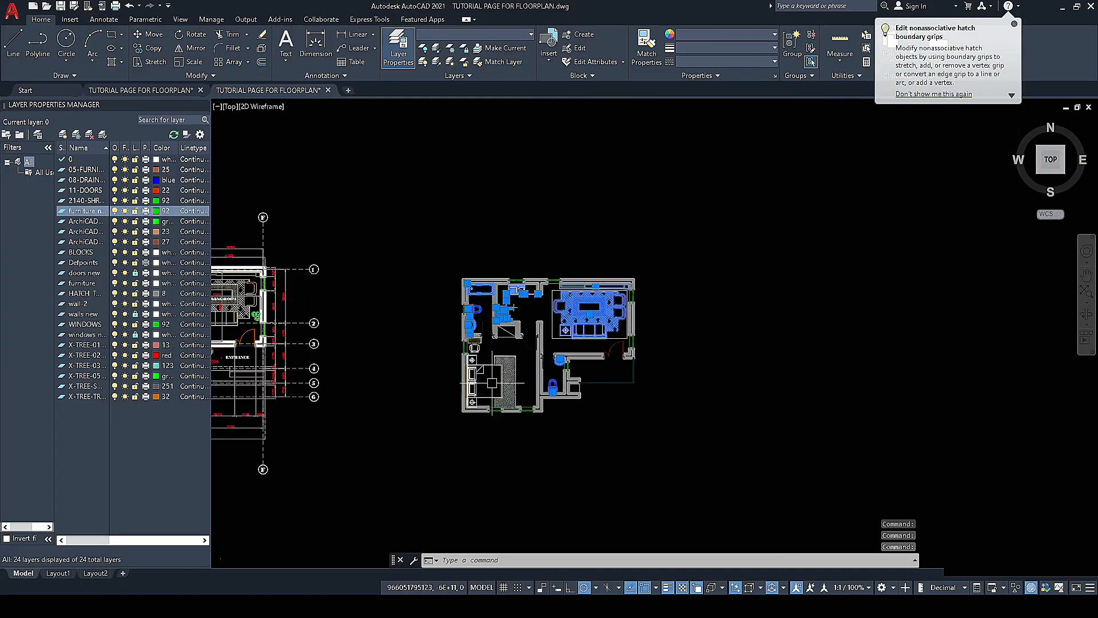
Step: Add the bedroom's bed with bedside tables, rug, chair and desk to the selection
scroll(484, 382, "up", 5)
left_click(609, 450)
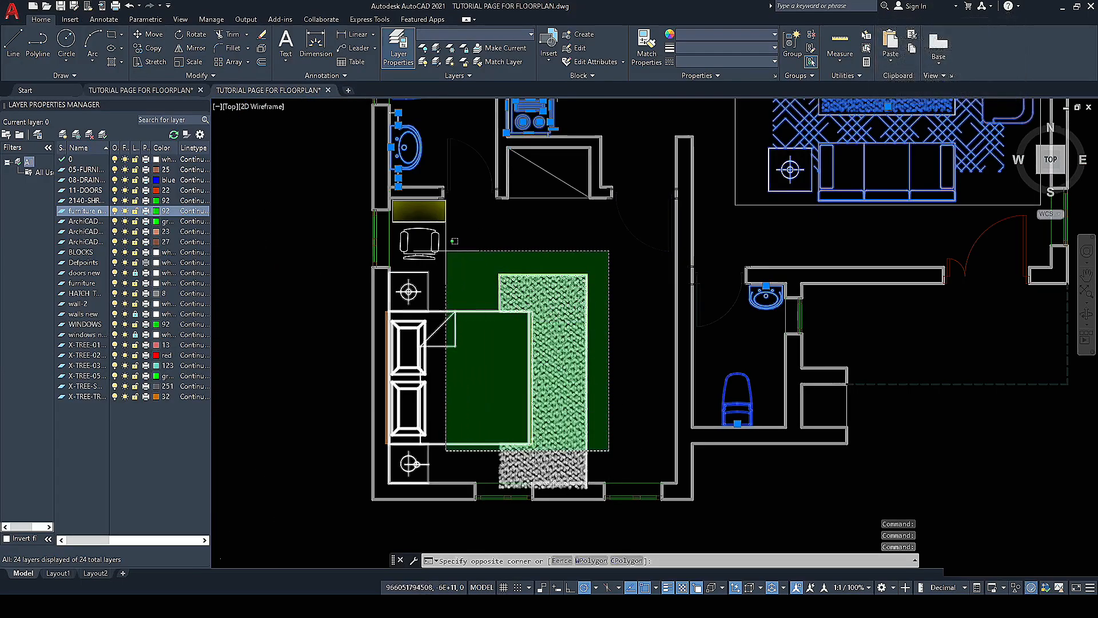
left_click(454, 241)
left_click(427, 243)
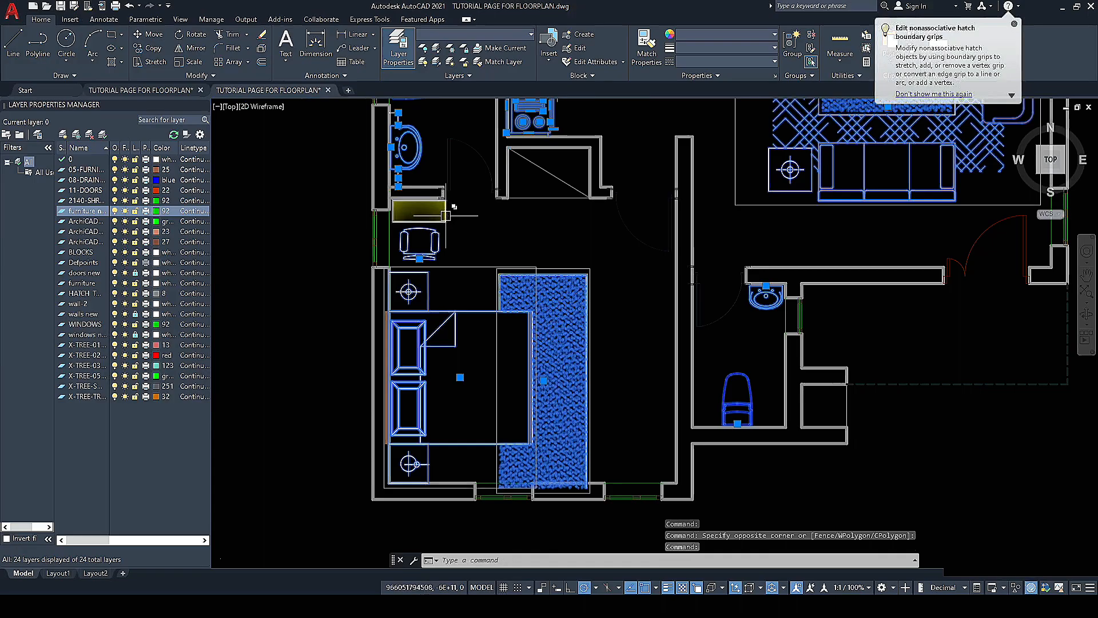
left_click(446, 216)
left_click(450, 237)
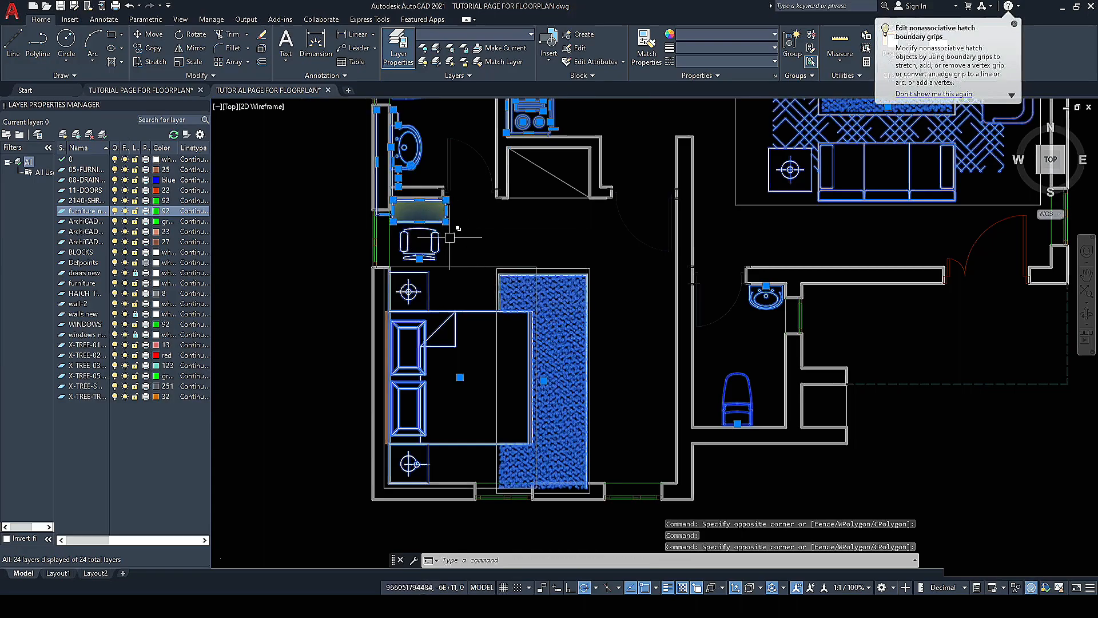
Step: Try to add the bed's brown headboard strip along the bedroom's west wall to the selection
scroll(452, 243, "down", 5)
scroll(426, 286, "up", 4)
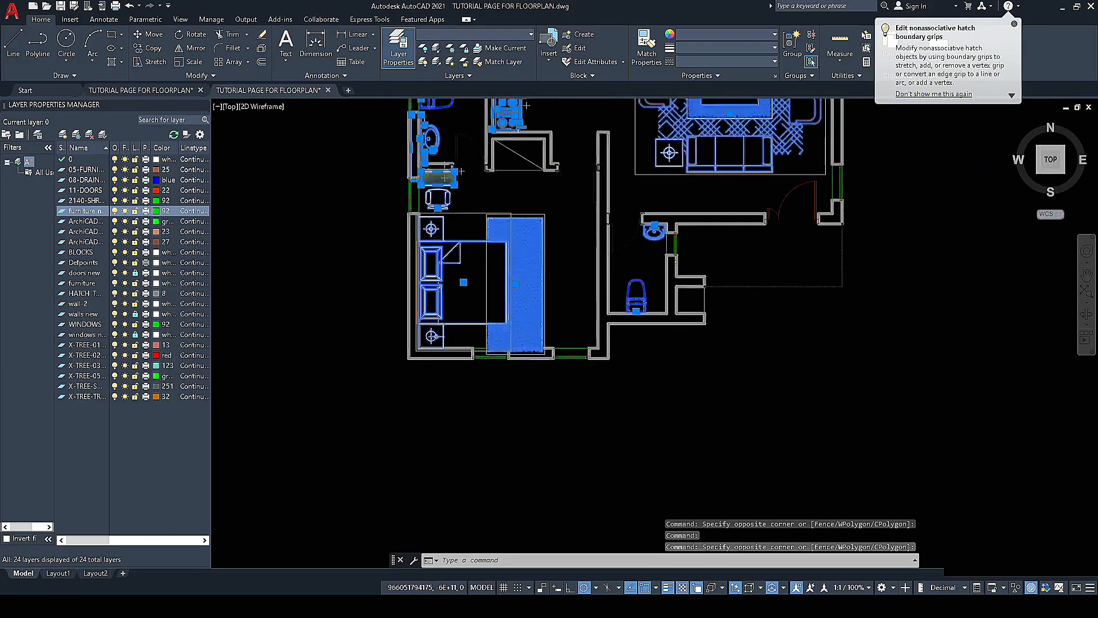
scroll(471, 240, "down", 4)
scroll(454, 233, "up", 3)
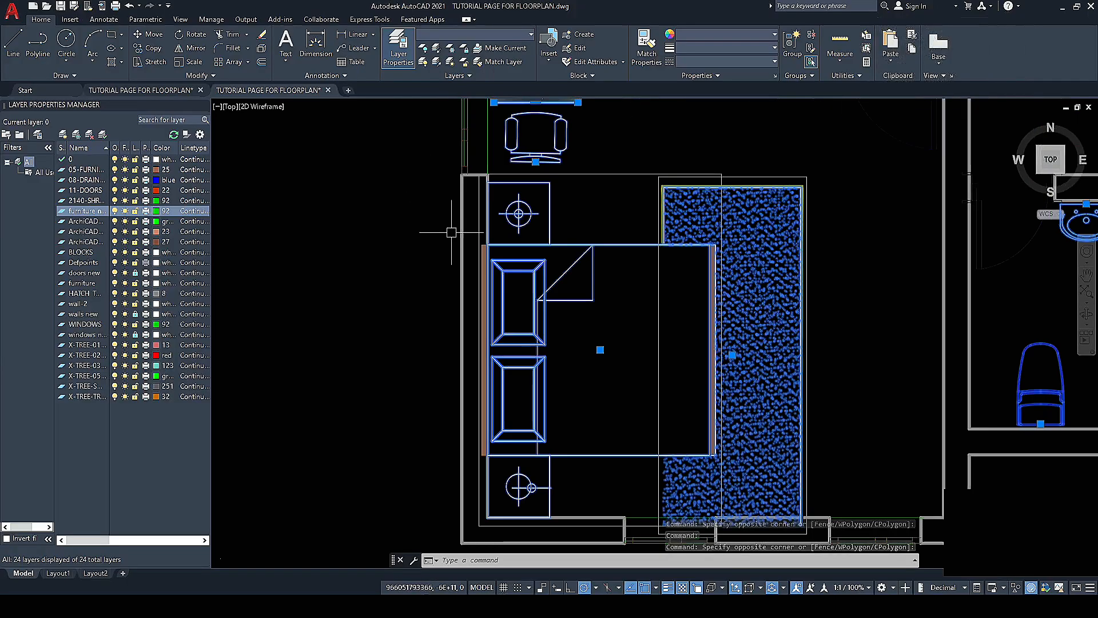
scroll(458, 234, "up", 5)
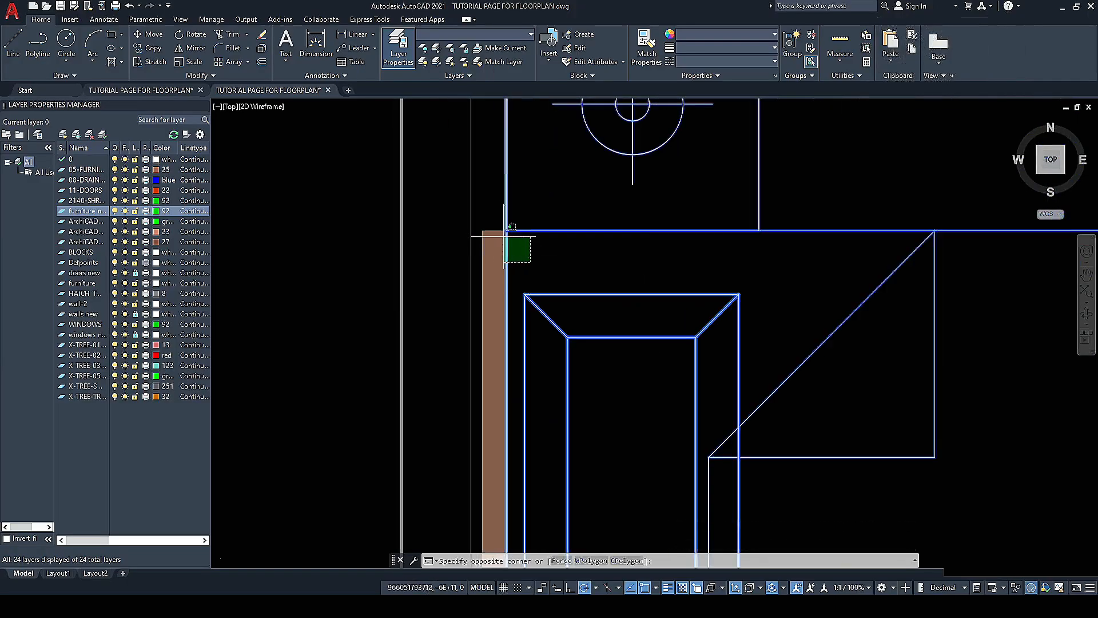
left_click(557, 242)
scroll(467, 322, "down", 5)
scroll(465, 303, "up", 6)
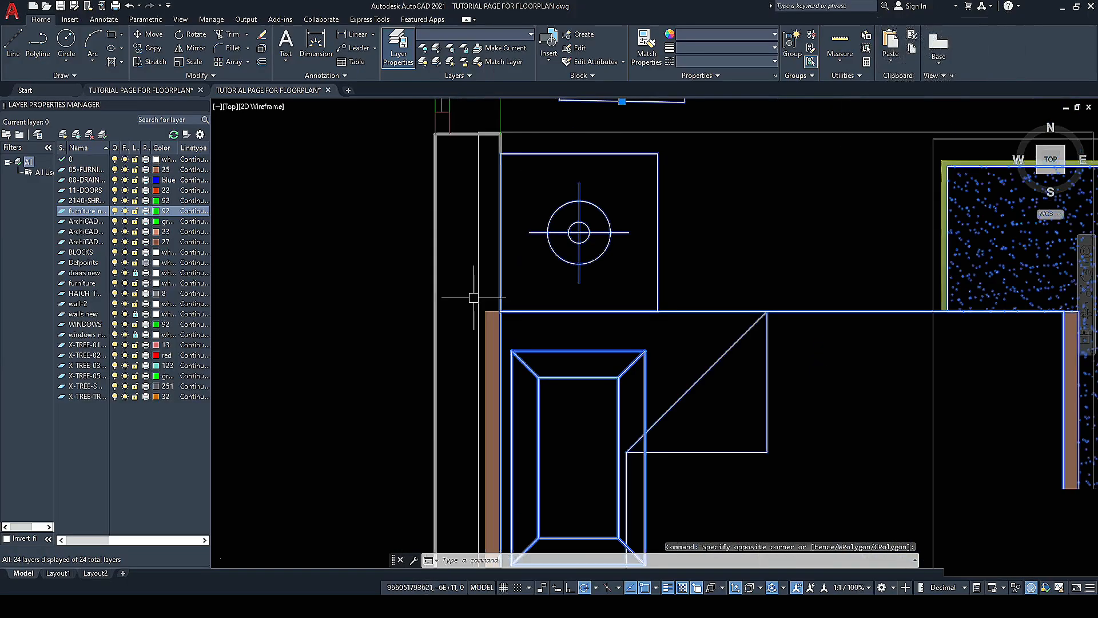
left_click(499, 325)
left_click(431, 328)
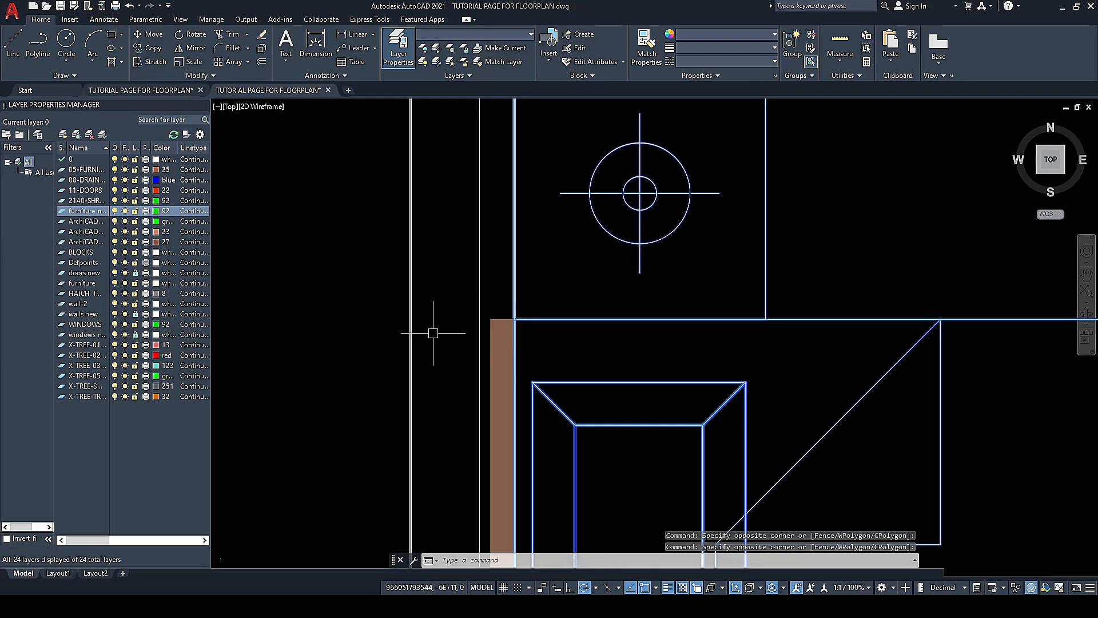
scroll(435, 344, "down", 6)
Step: Assign all the selected furniture and fixtures to the furniture new layer
left_click(530, 36)
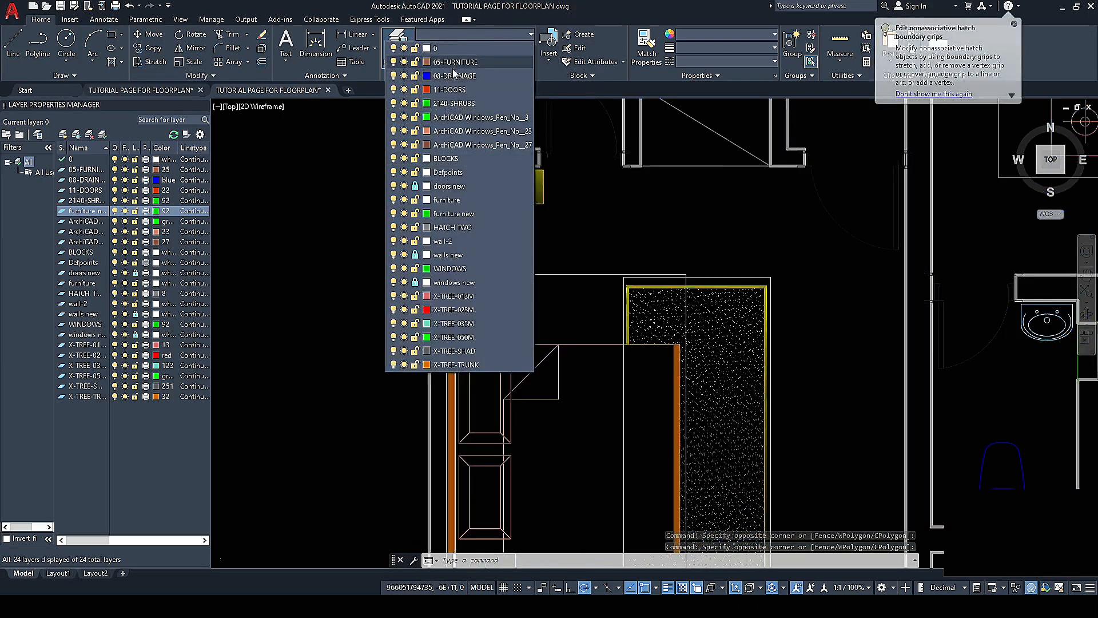
left_click(462, 216)
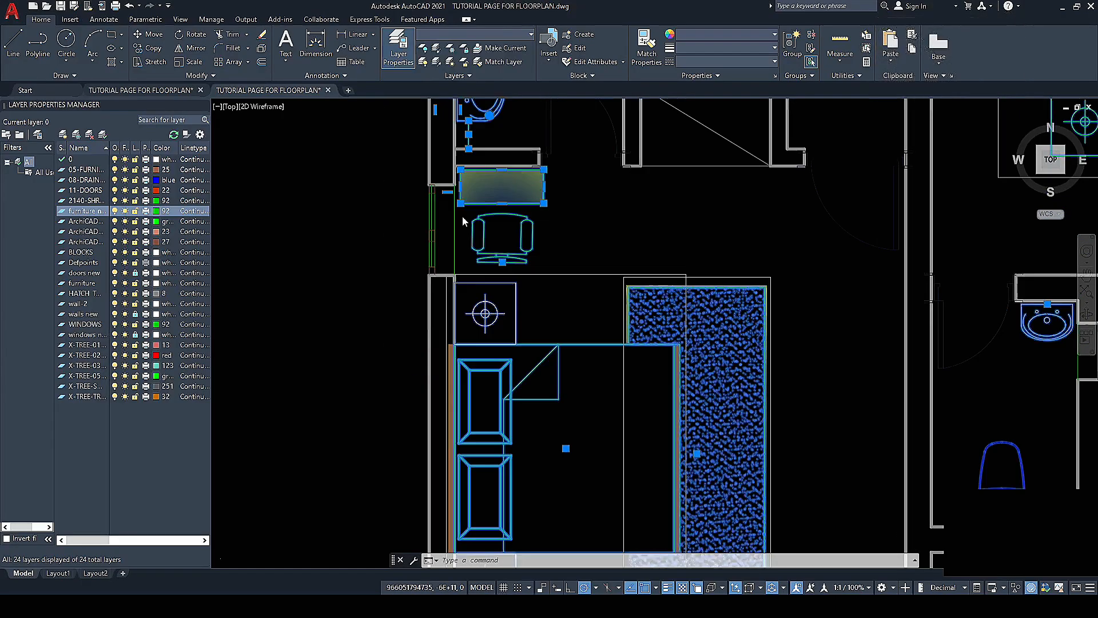
left_click(461, 36)
left_click(460, 37)
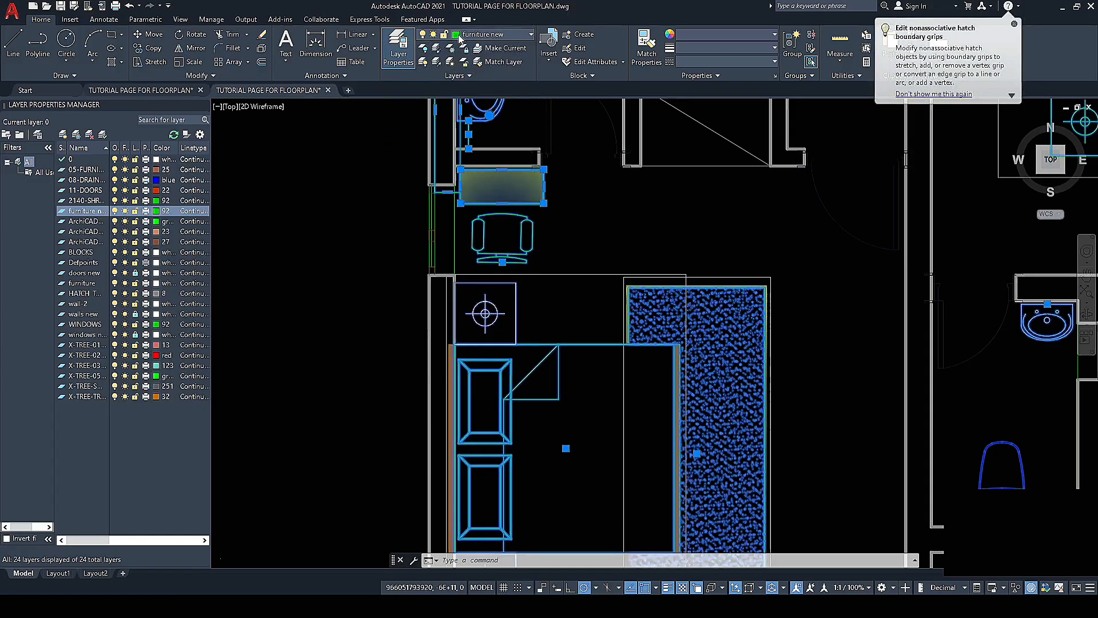
left_click(459, 36)
left_click(457, 34)
right_click(456, 35)
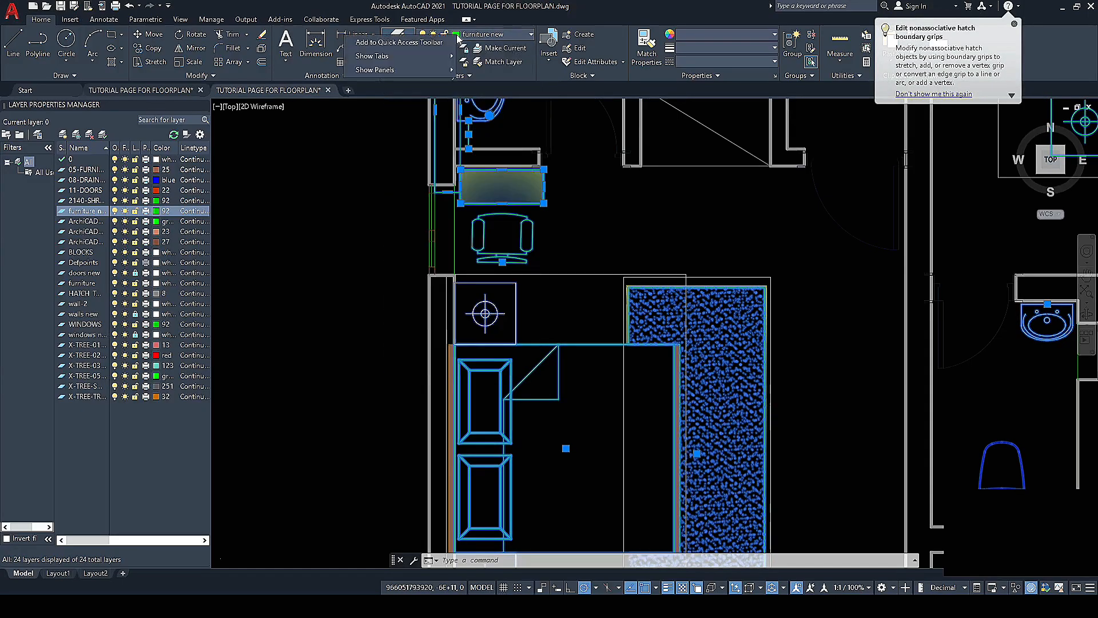
left_click(457, 35)
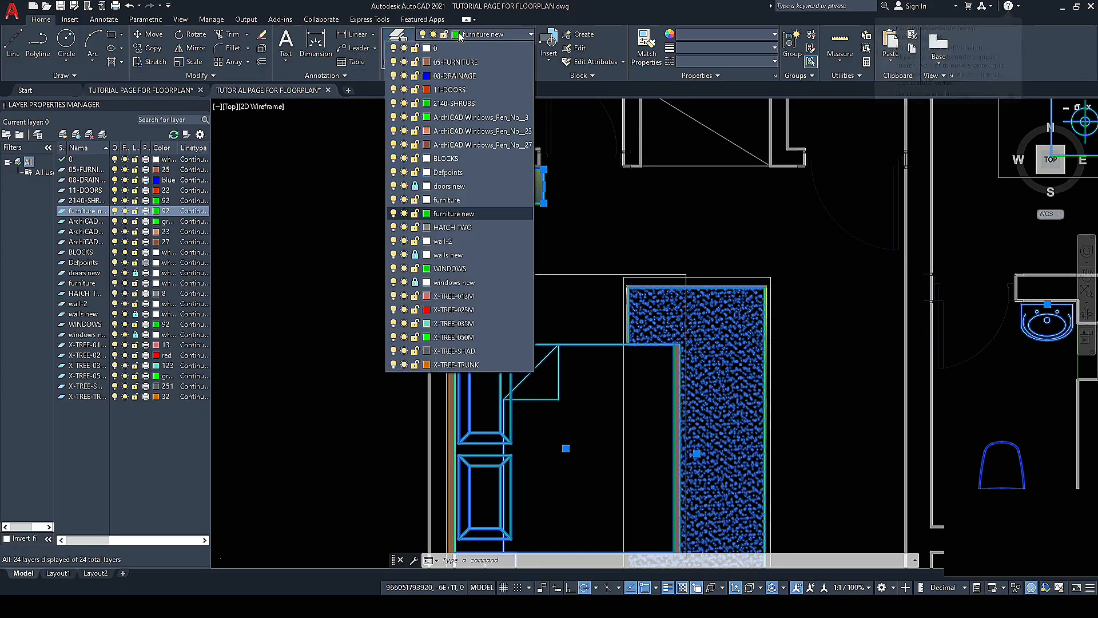
Step: Set the furniture new layer's colour to index colour 255 and clear the furniture selection
left_click(156, 210)
right_click(156, 211)
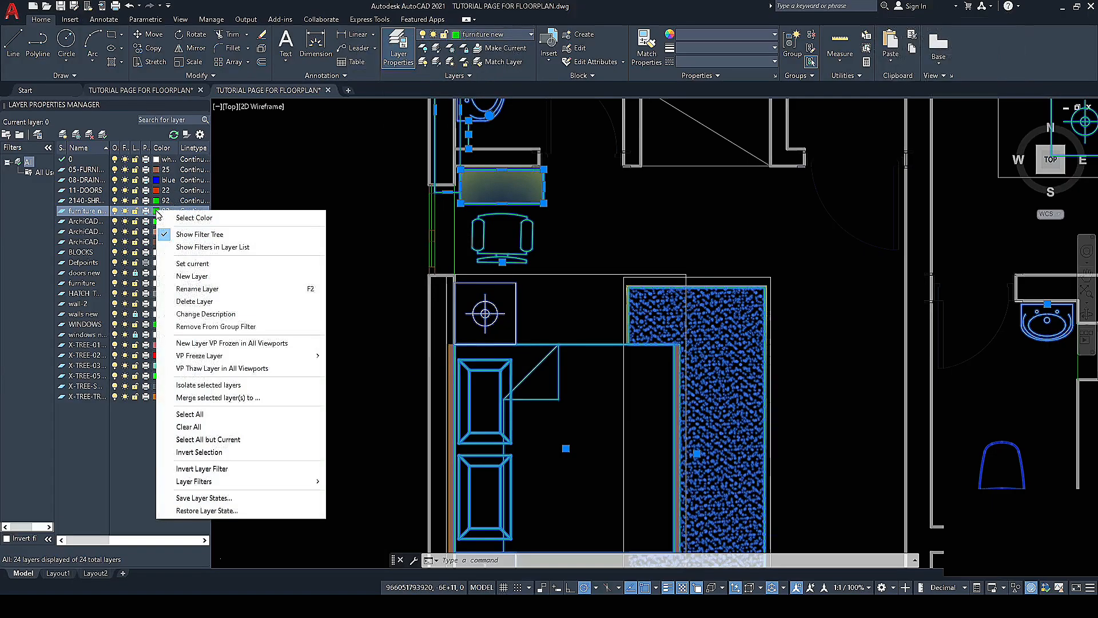
left_click(158, 217)
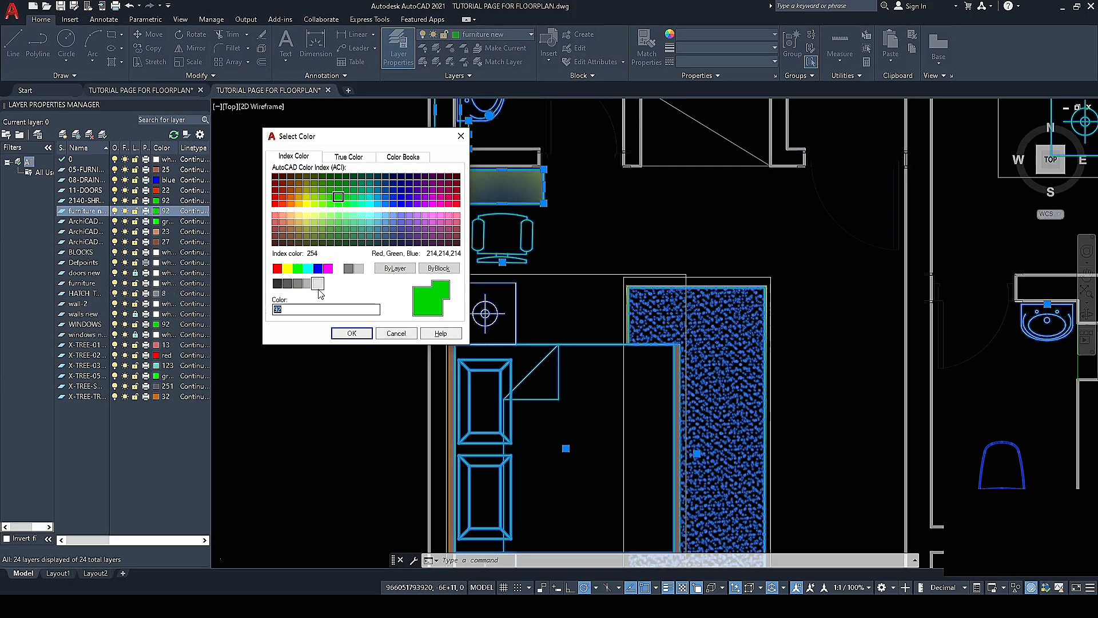
left_click(337, 162)
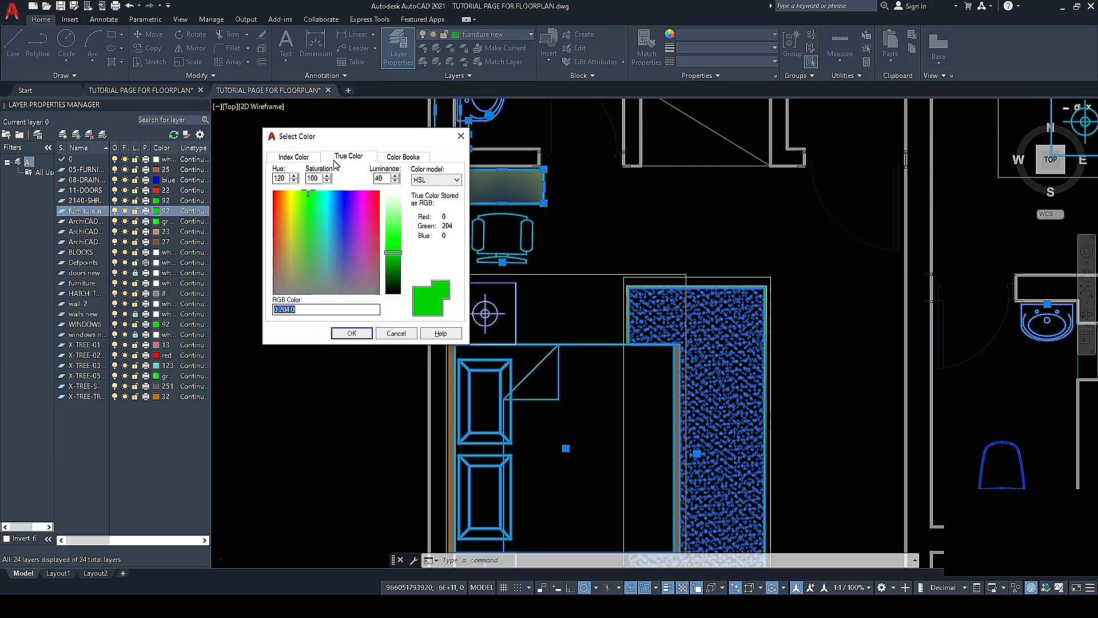
left_click(276, 157)
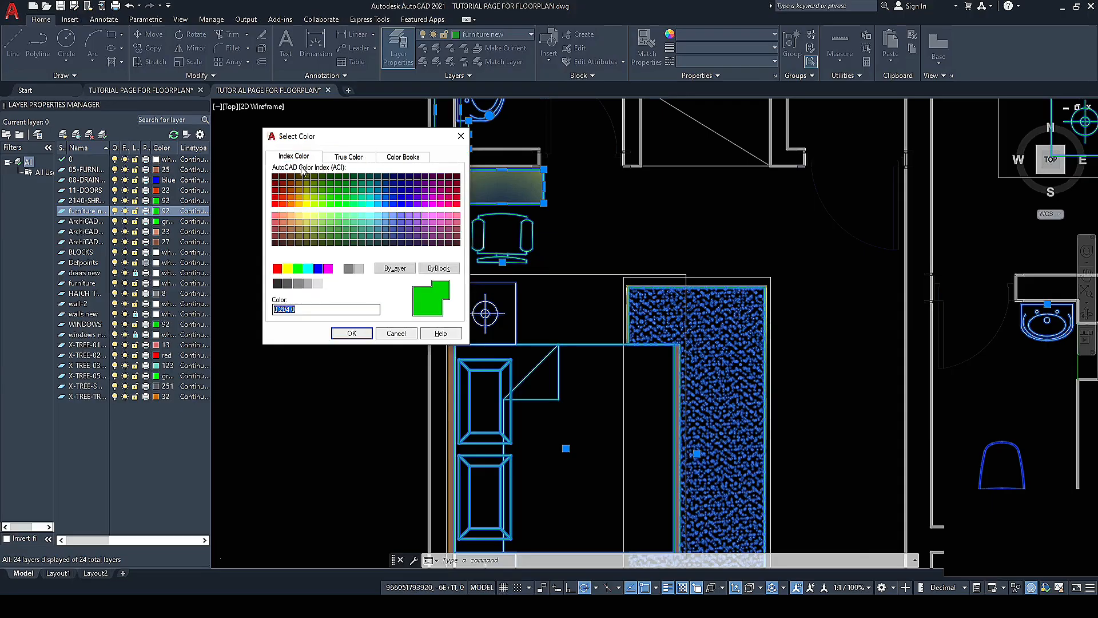
left_click(329, 287)
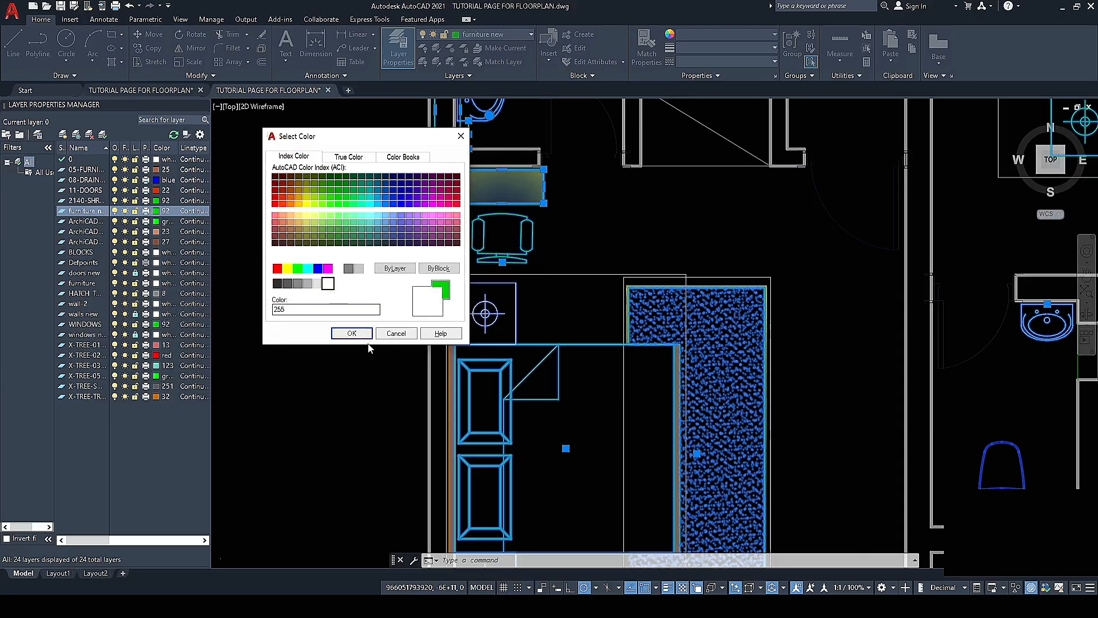
left_click(350, 333)
key("Escape")
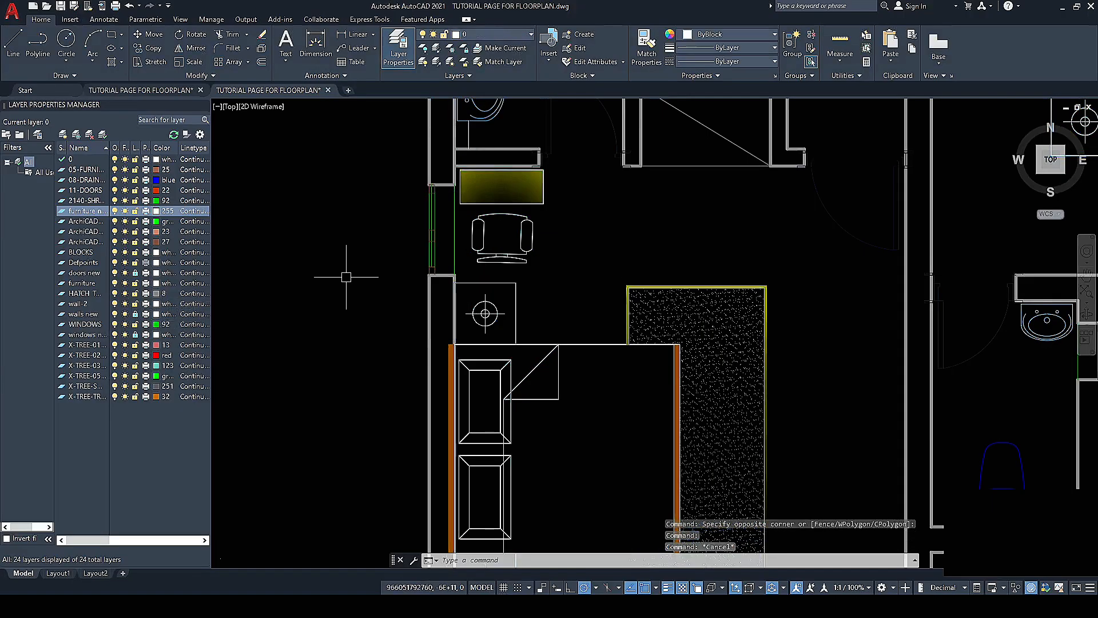
Step: Lock the furniture new layer
scroll(353, 291, "down", 5)
scroll(309, 245, "up", 4)
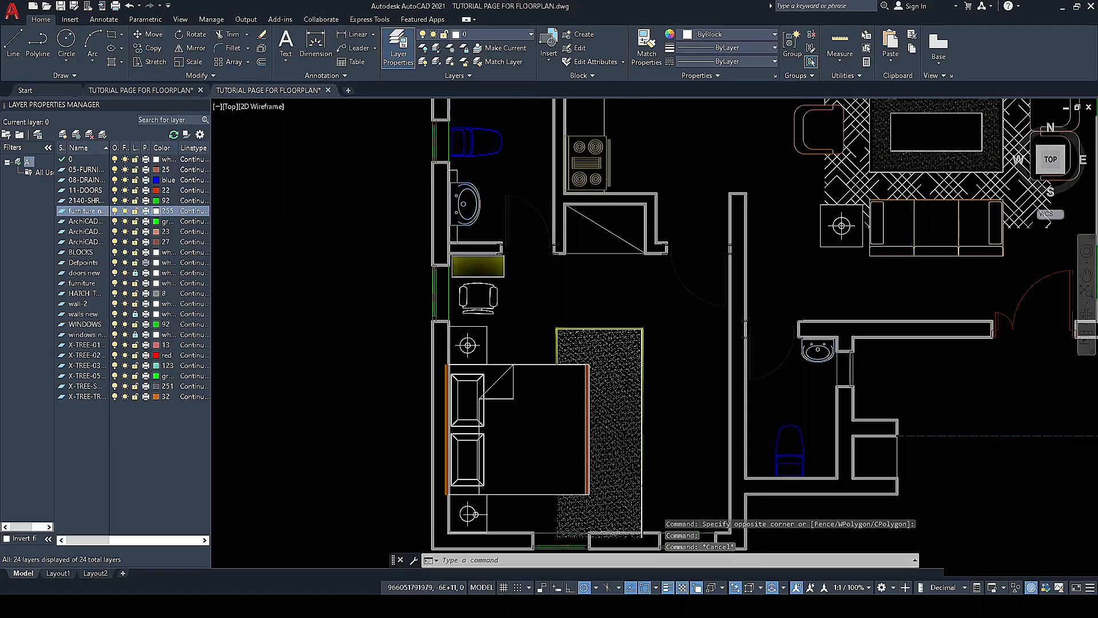
scroll(360, 247, "down", 2)
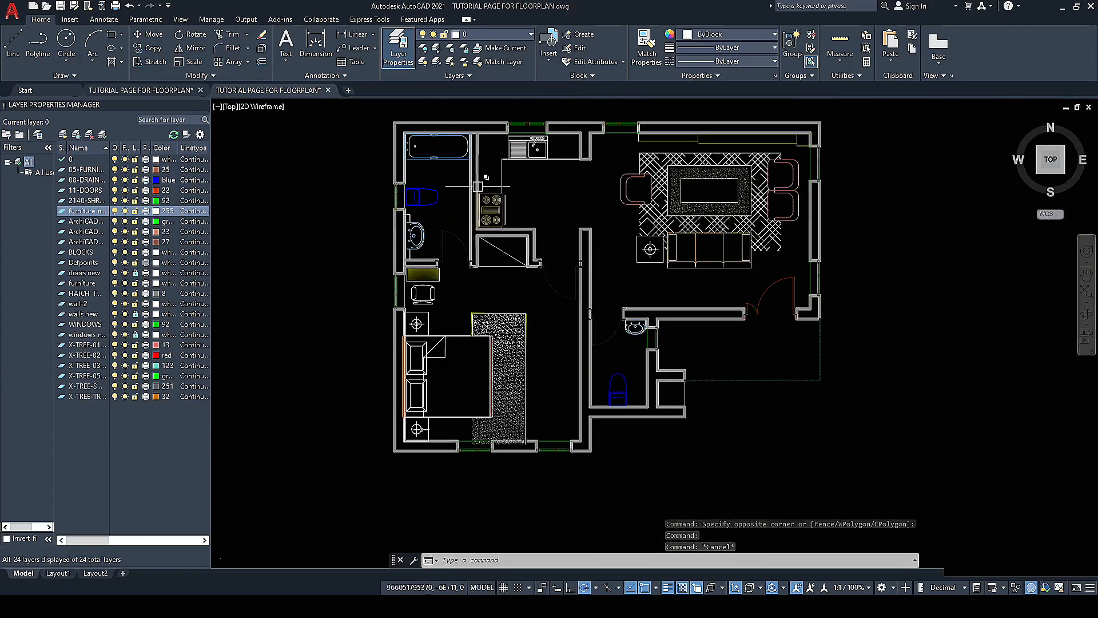
left_click(135, 211)
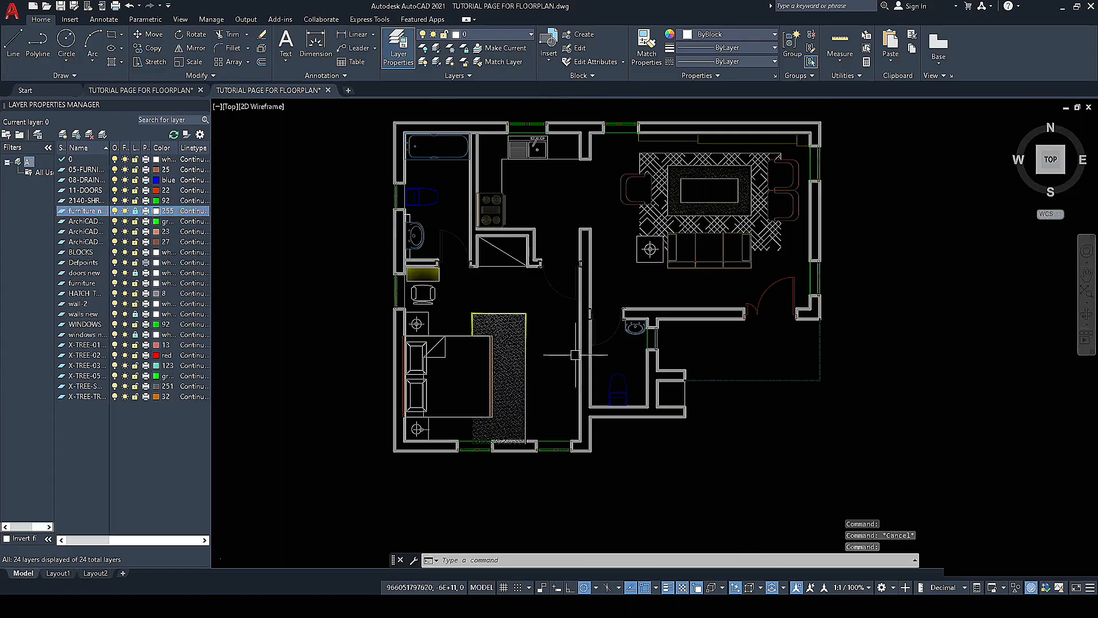
scroll(572, 349, "down", 4)
scroll(549, 326, "up", 4)
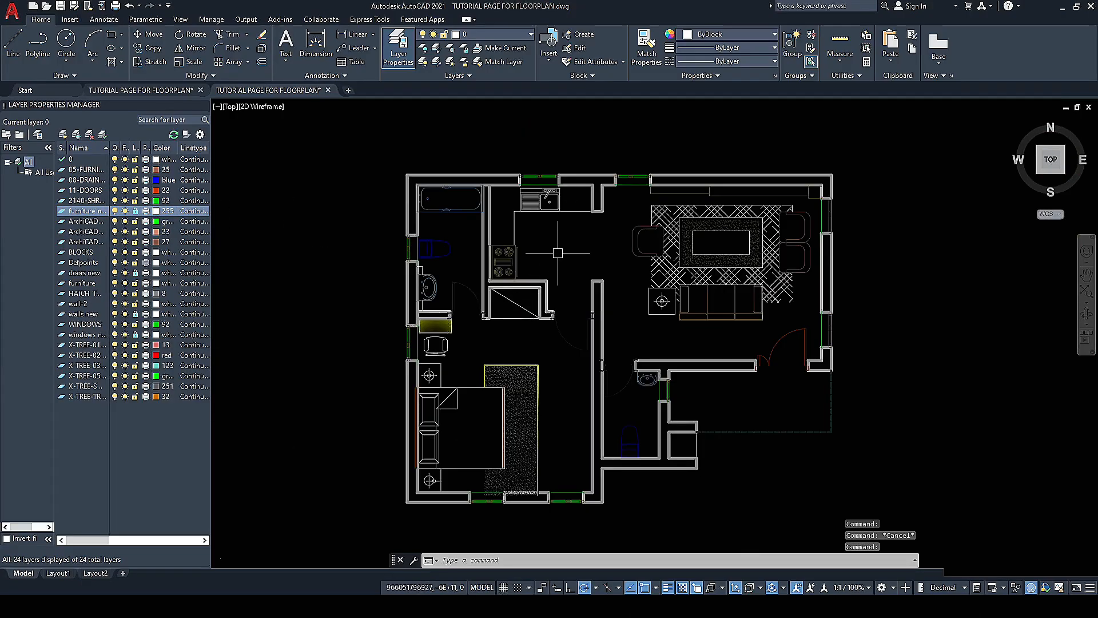
Step: Examine the room labels and remaining annotations on the reference floor plan, from the bedroom and kitchen to the living room and entrance
scroll(601, 286, "down", 4)
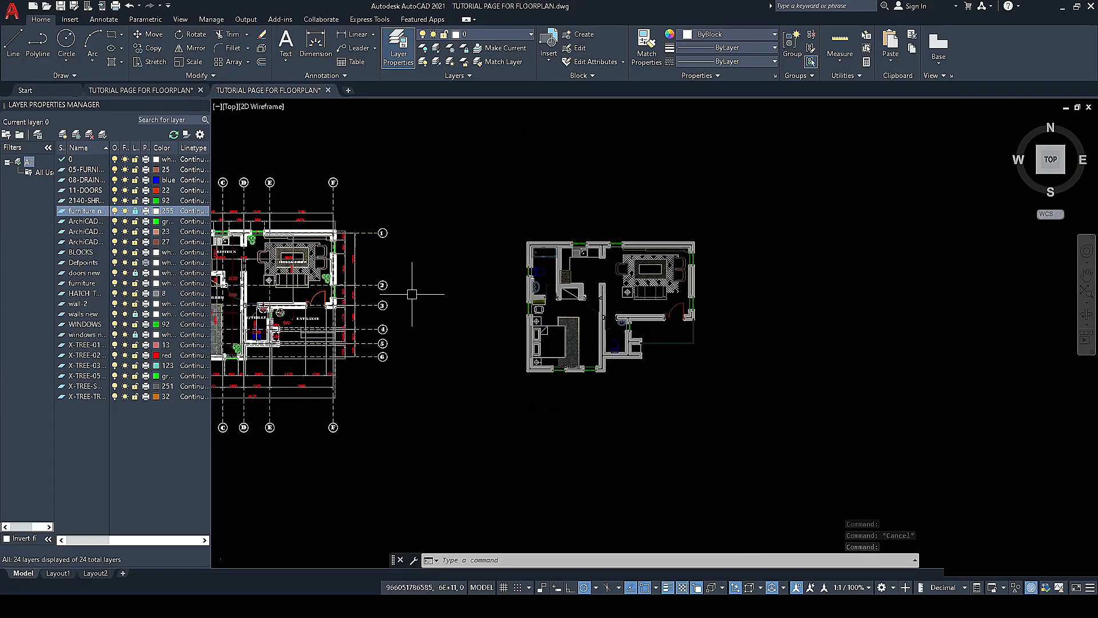
scroll(715, 349, "down", 2)
scroll(458, 320, "up", 5)
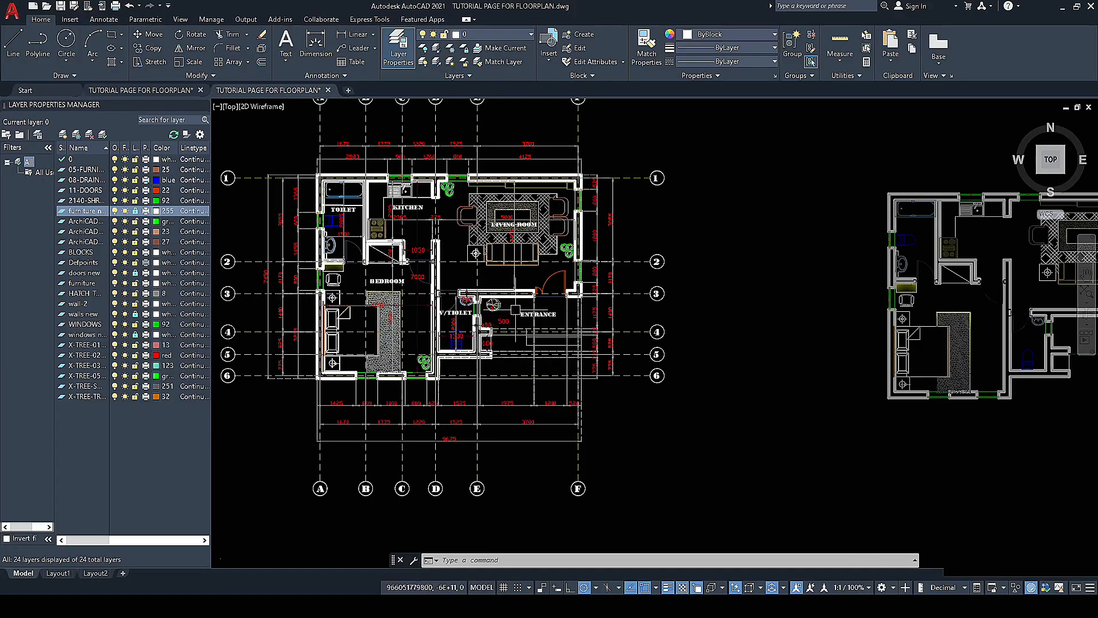
scroll(516, 309, "up", 3)
scroll(490, 355, "down", 3)
scroll(368, 306, "up", 2)
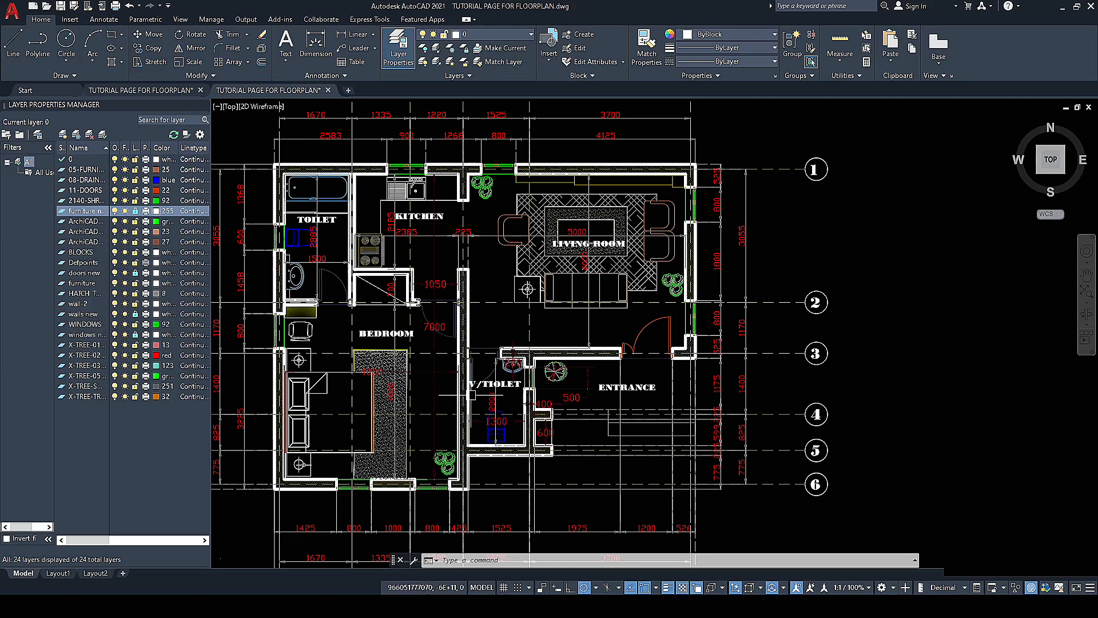
scroll(433, 385, "down", 2)
scroll(517, 358, "up", 4)
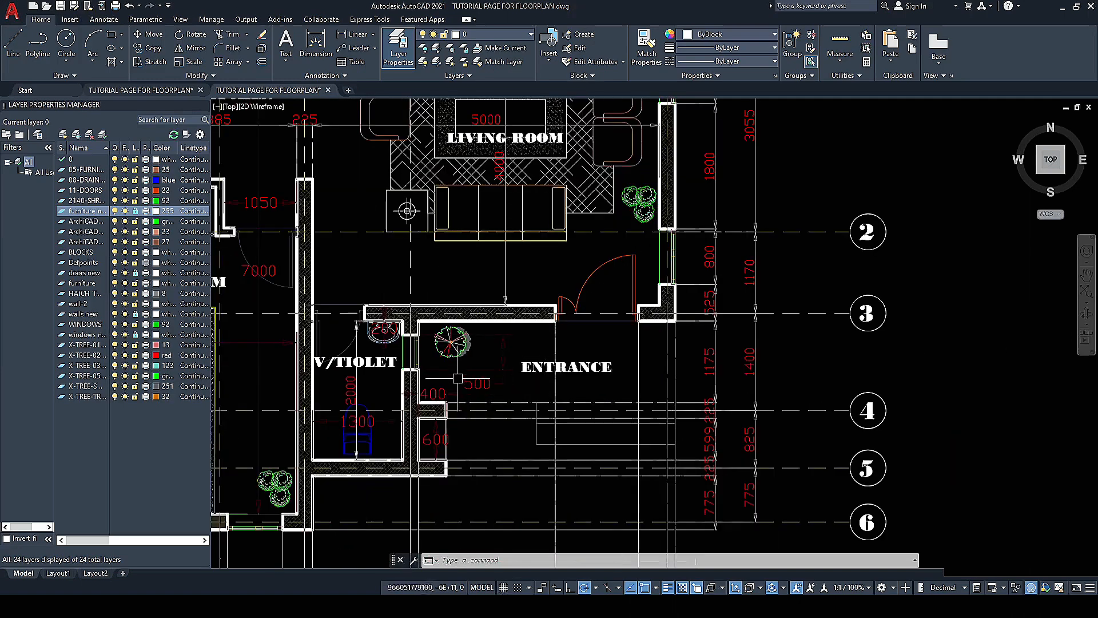
scroll(443, 370, "down", 4)
scroll(446, 286, "up", 6)
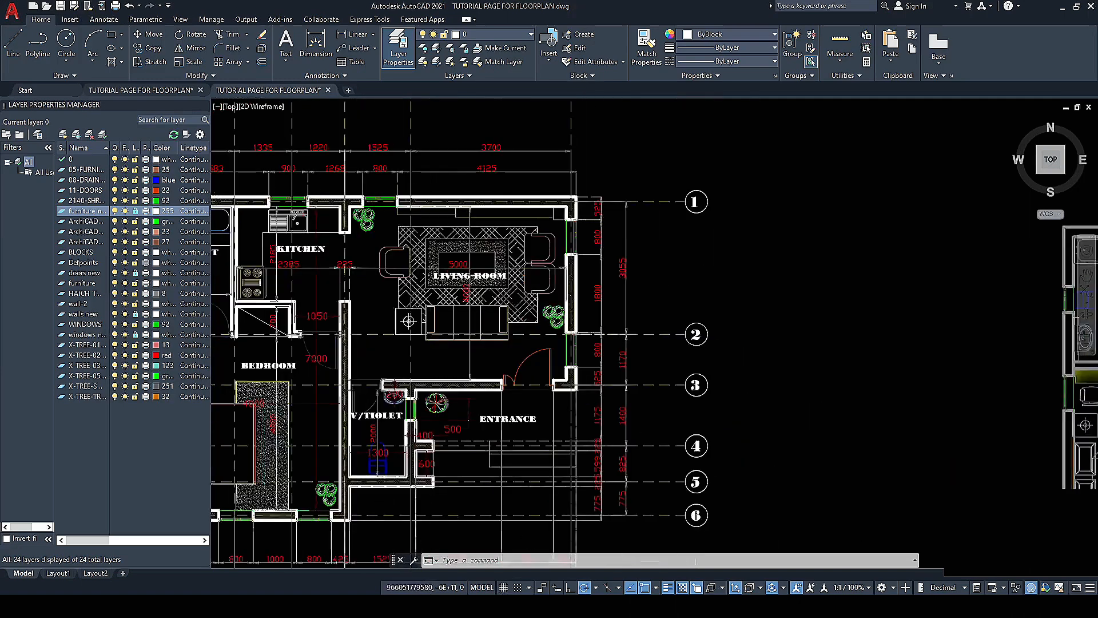
scroll(483, 295, "down", 4)
scroll(424, 327, "down", 4)
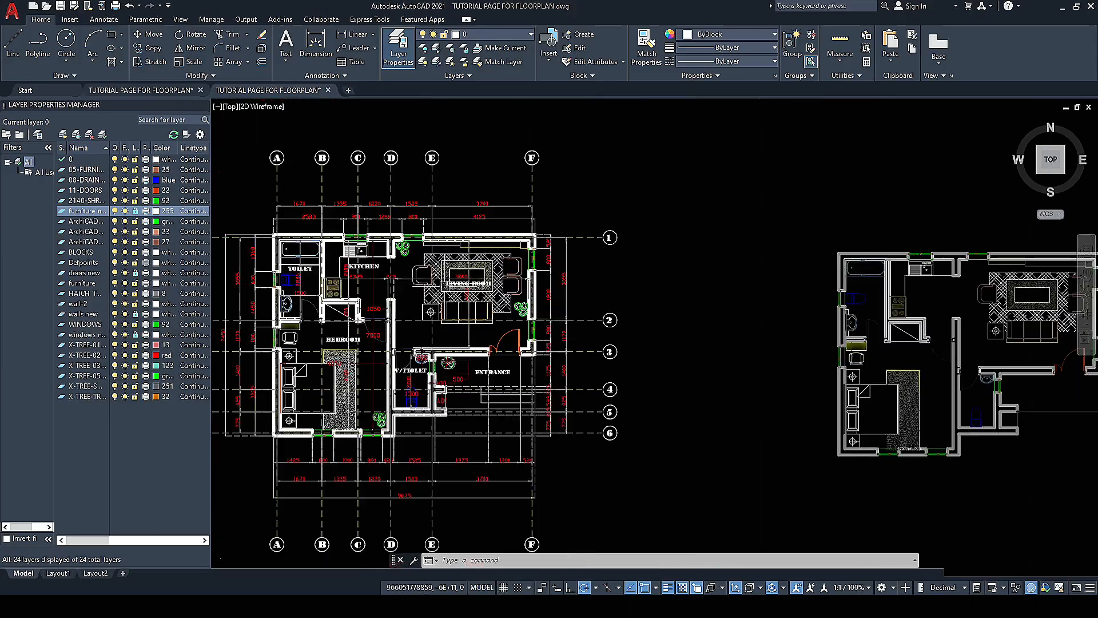
scroll(432, 326, "up", 4)
scroll(455, 281, "up", 4)
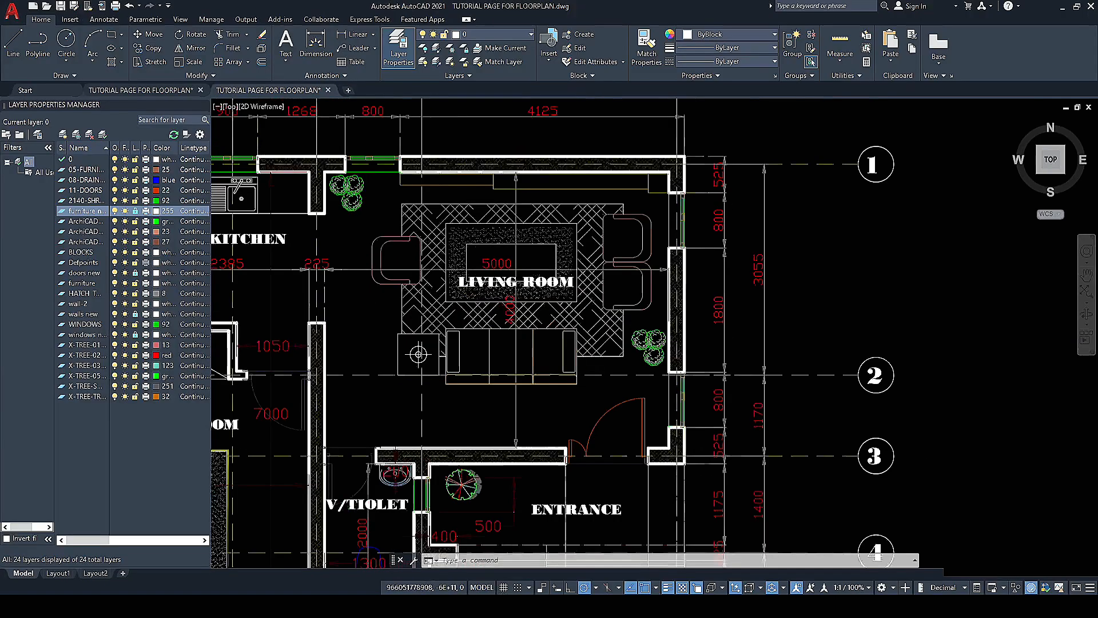
scroll(464, 283, "down", 4)
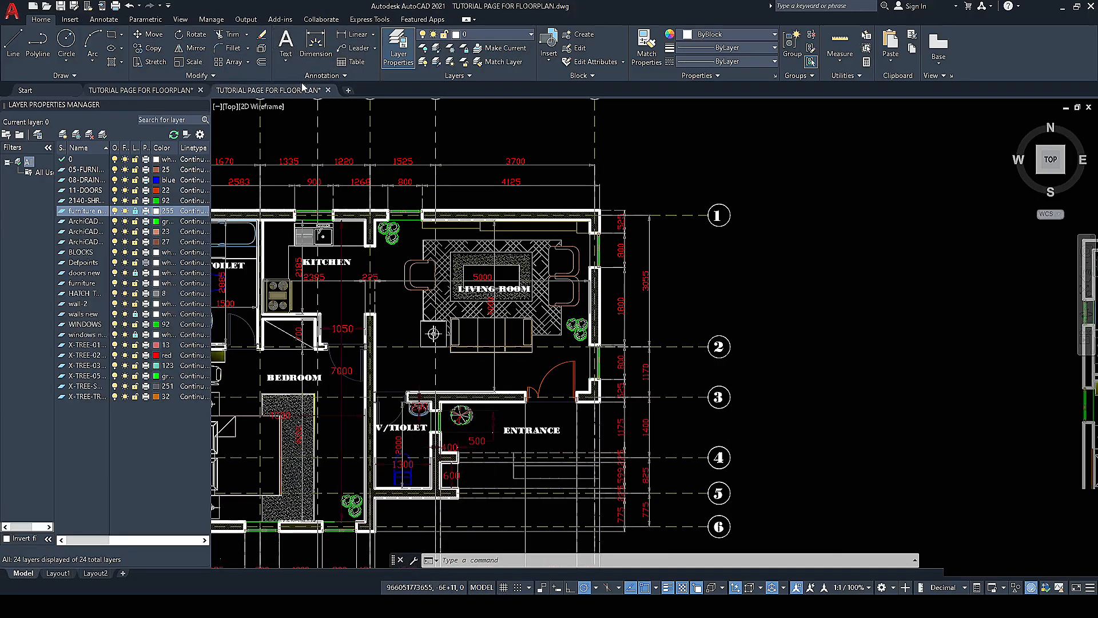
Step: Create a multiline text box over the living room table in the new plan and enter LIVING ROOM
left_click(285, 43)
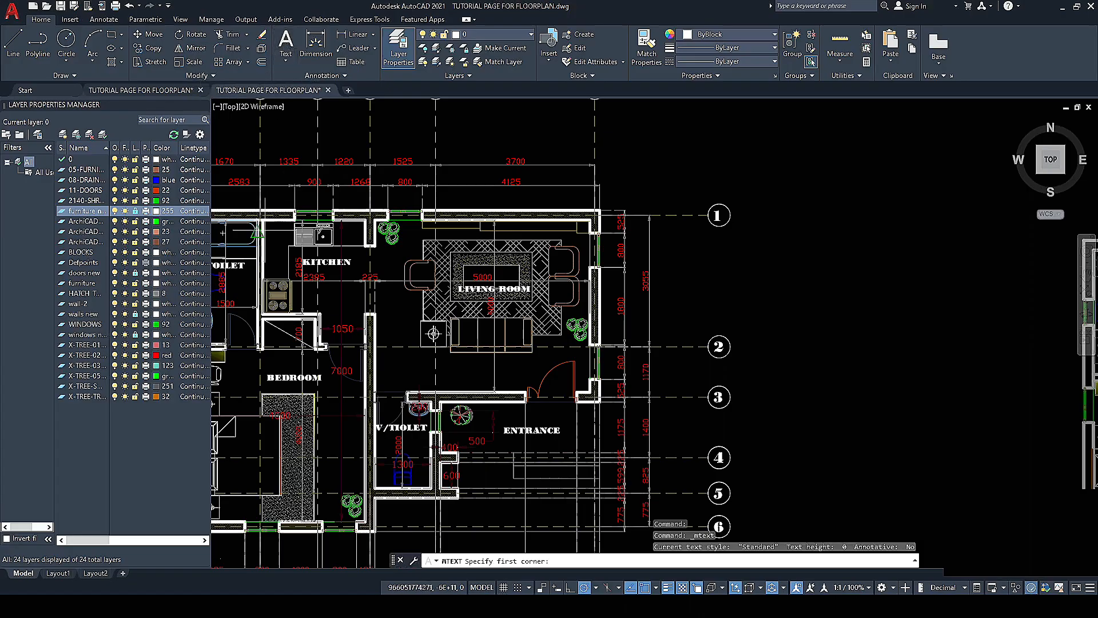
scroll(223, 232, "down", 6)
scroll(549, 286, "up", 8)
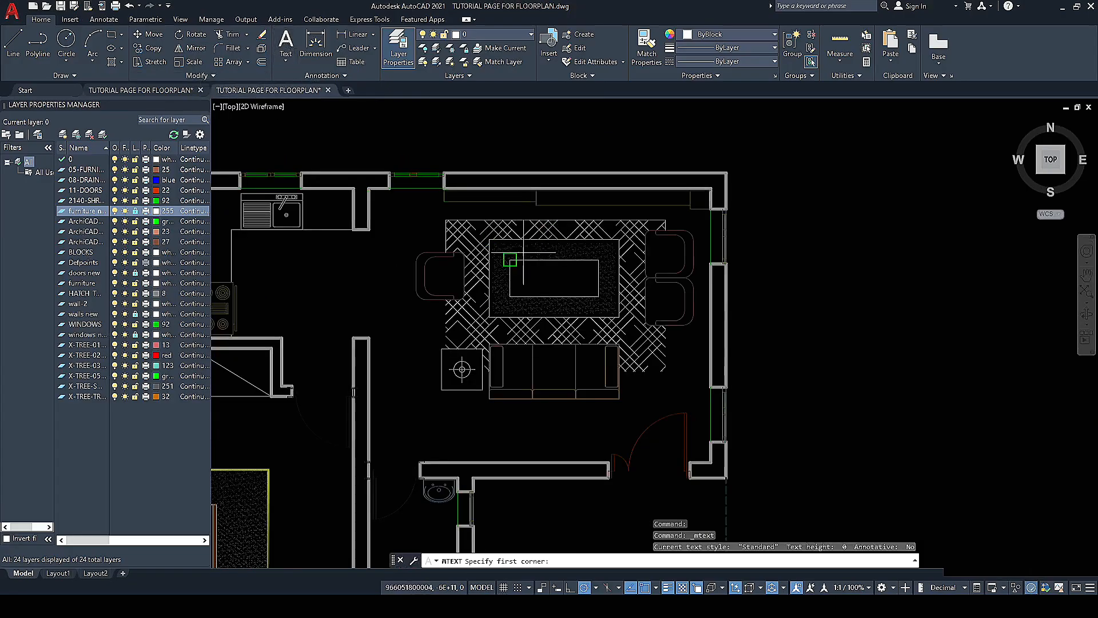
left_click(525, 280)
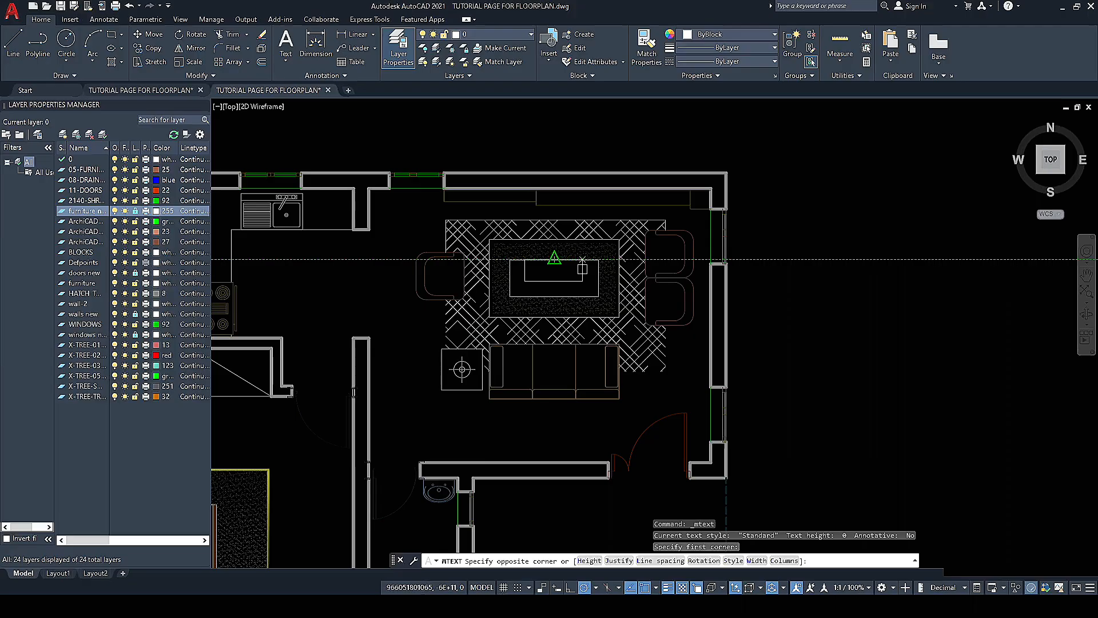
left_click(583, 269)
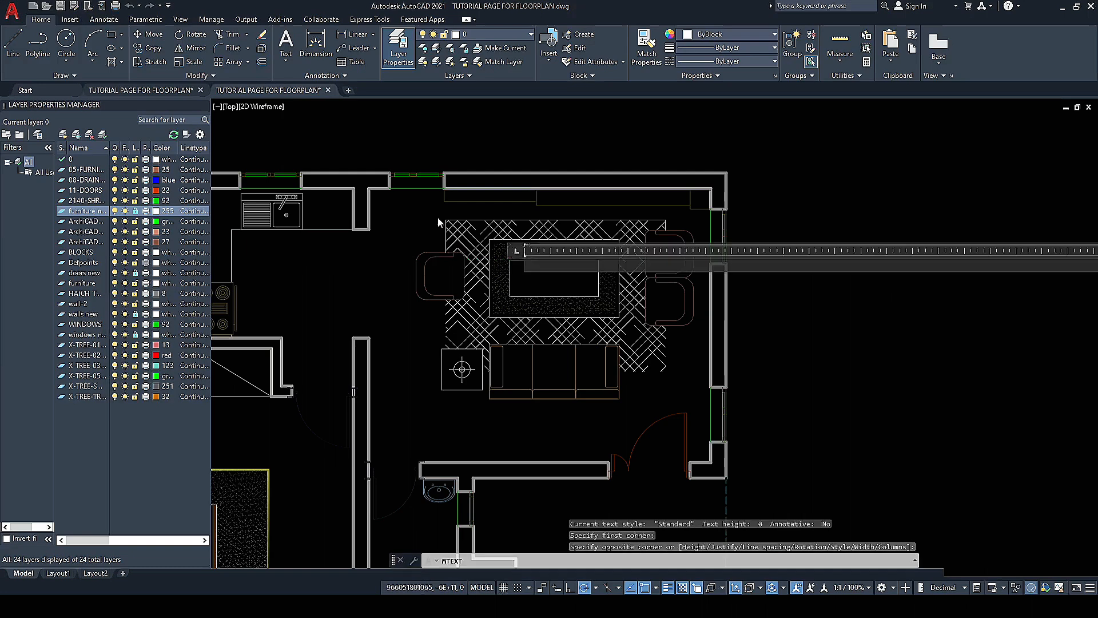
scroll(515, 300, "down", 3)
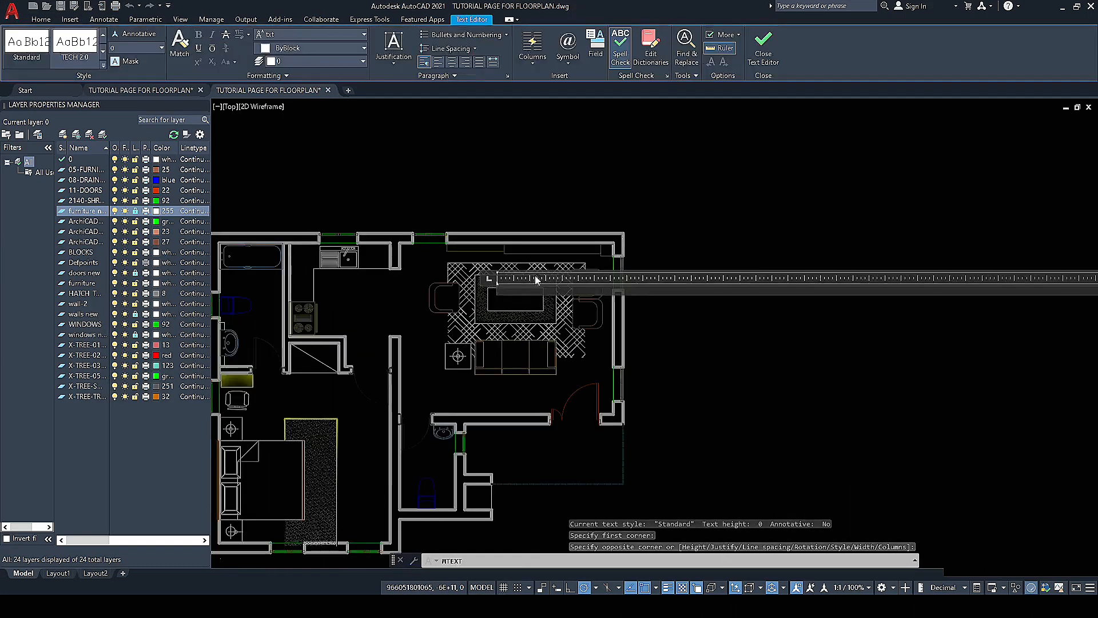
scroll(519, 294, "up", 4)
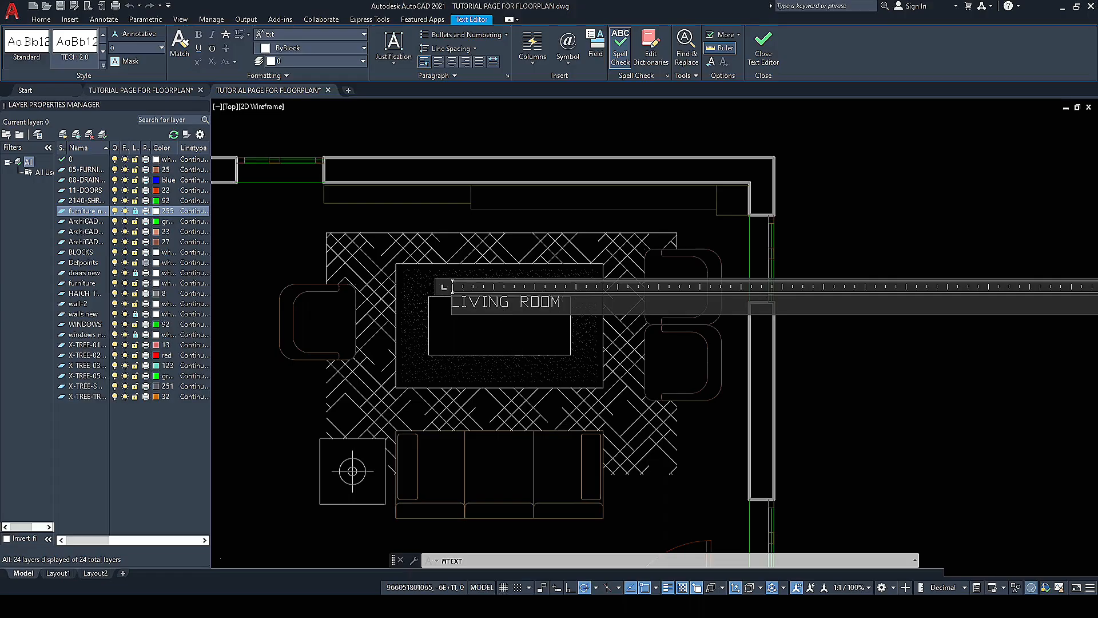
Step: Narrow the text frame until it closely fits the LIVING ROOM label, and select the label's text
scroll(772, 325, "down", 10)
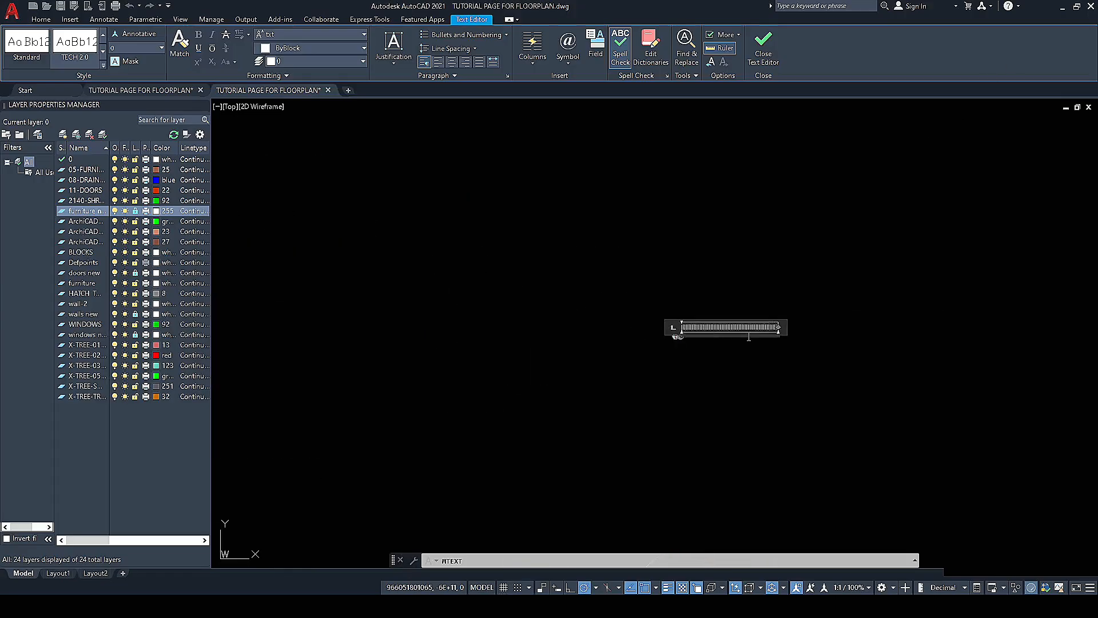
scroll(468, 338, "down", 3)
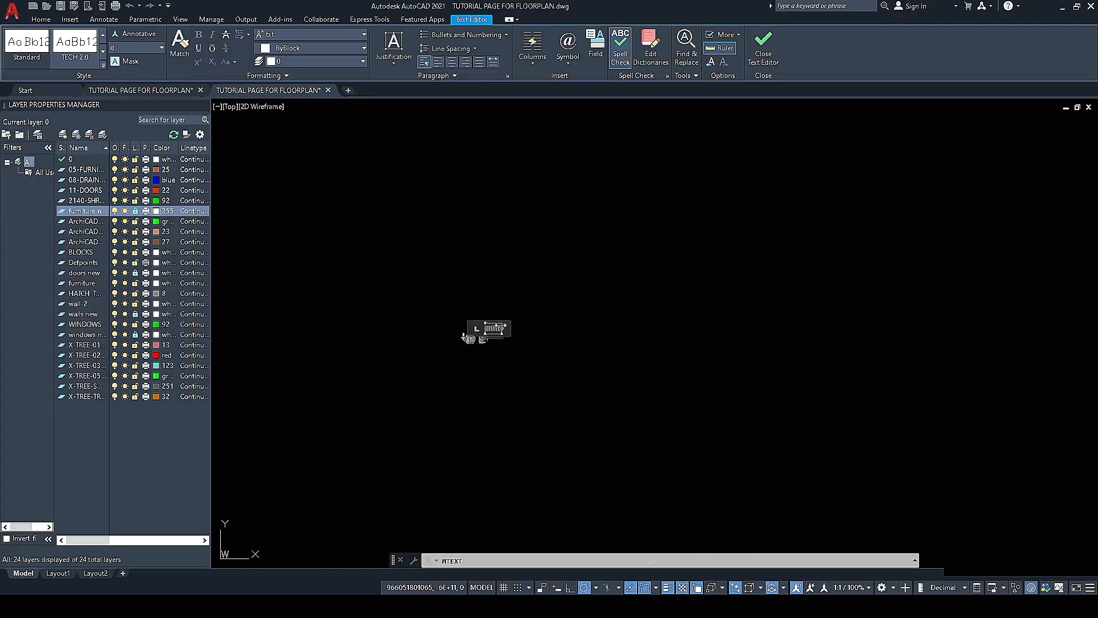
scroll(483, 343, "up", 5)
scroll(529, 350, "up", 2)
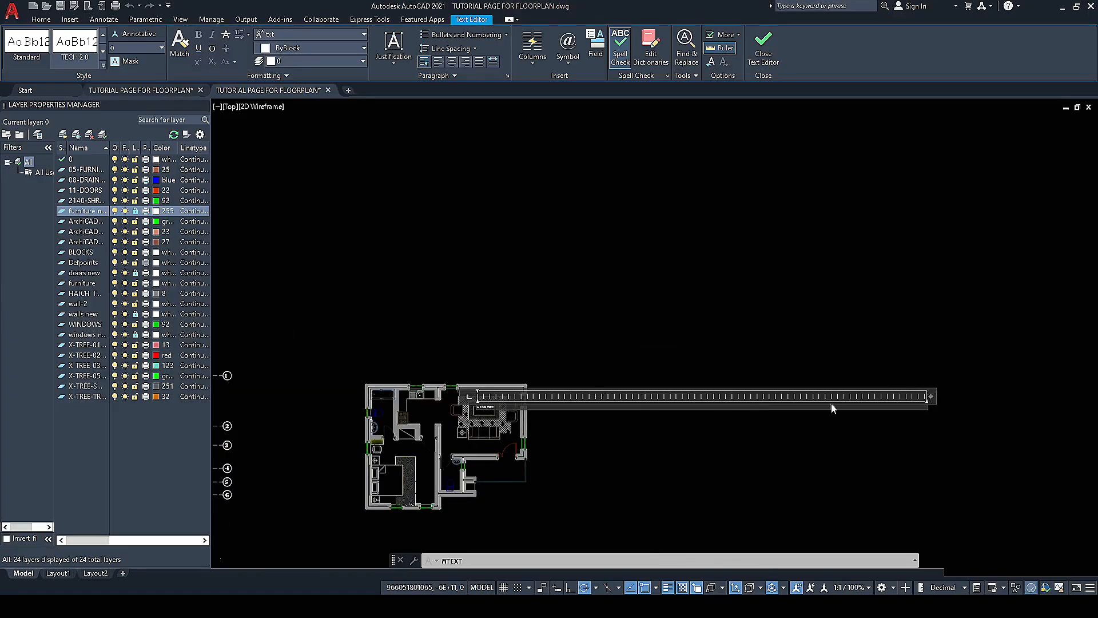
left_click_drag(931, 396, 506, 396)
scroll(486, 413, "up", 4)
scroll(497, 406, "up", 6)
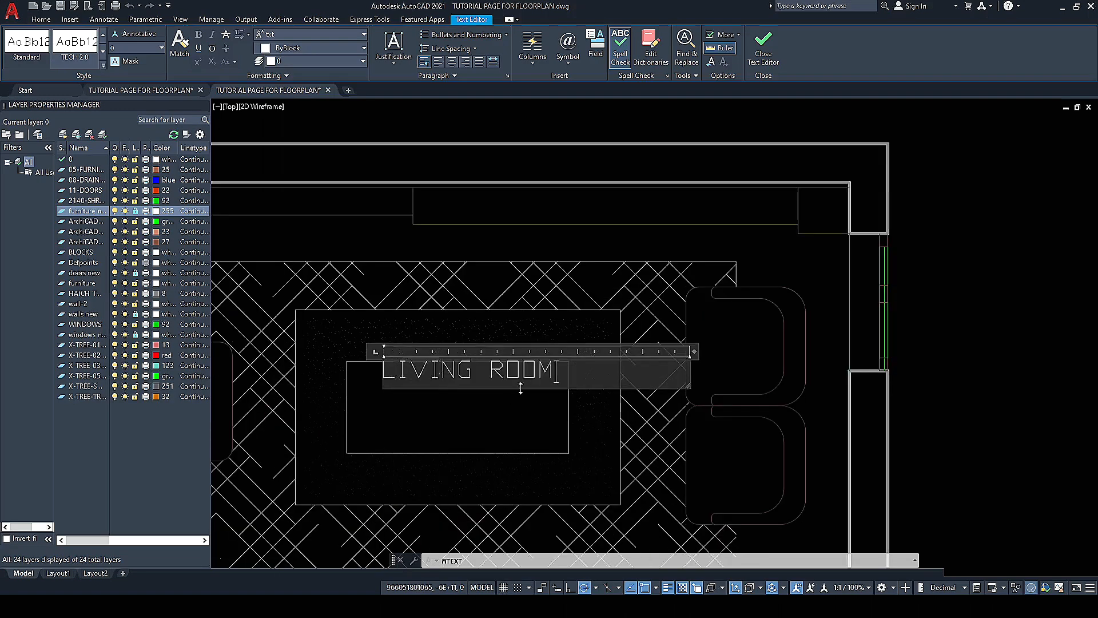
left_click_drag(694, 352, 411, 380)
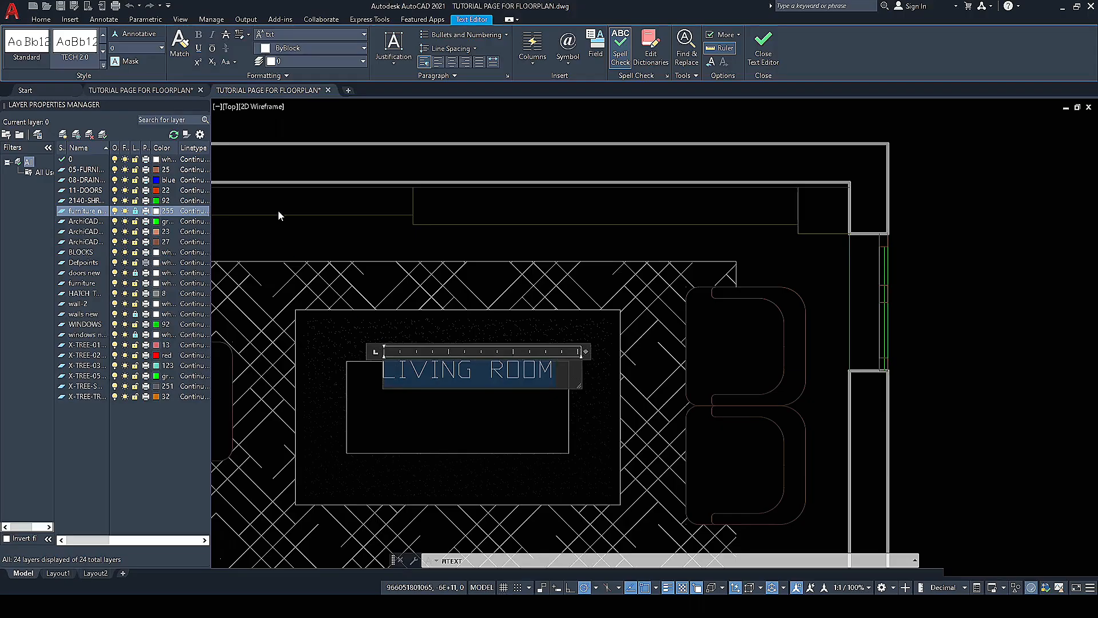
Step: Format the LIVING ROOM text in bold Times New Roman and finish editing it
left_click(362, 35)
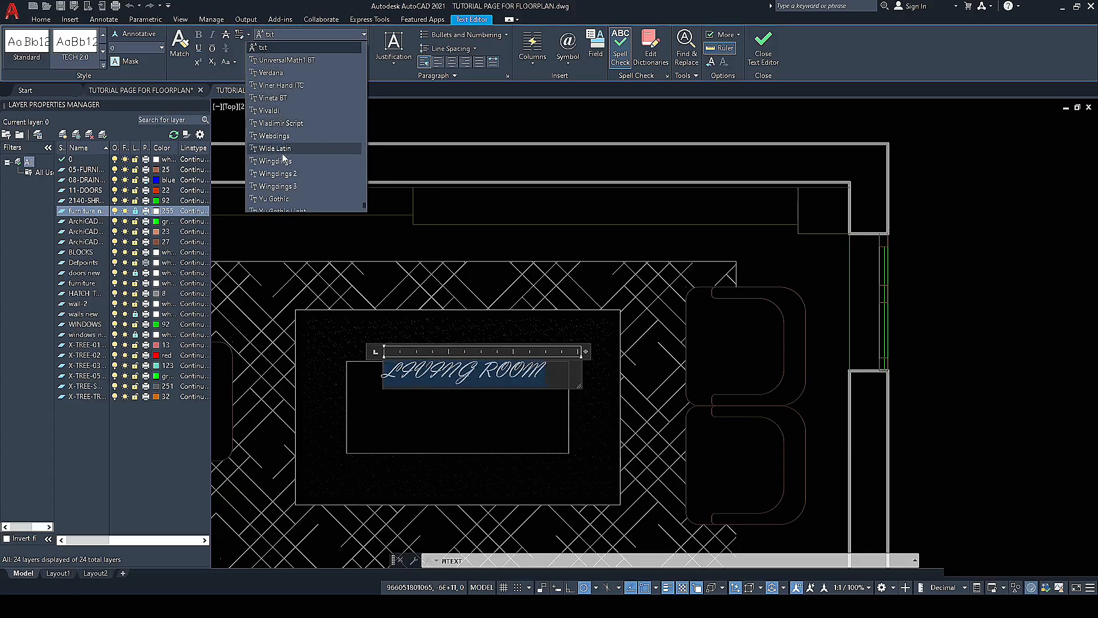
scroll(292, 188, "down", 2)
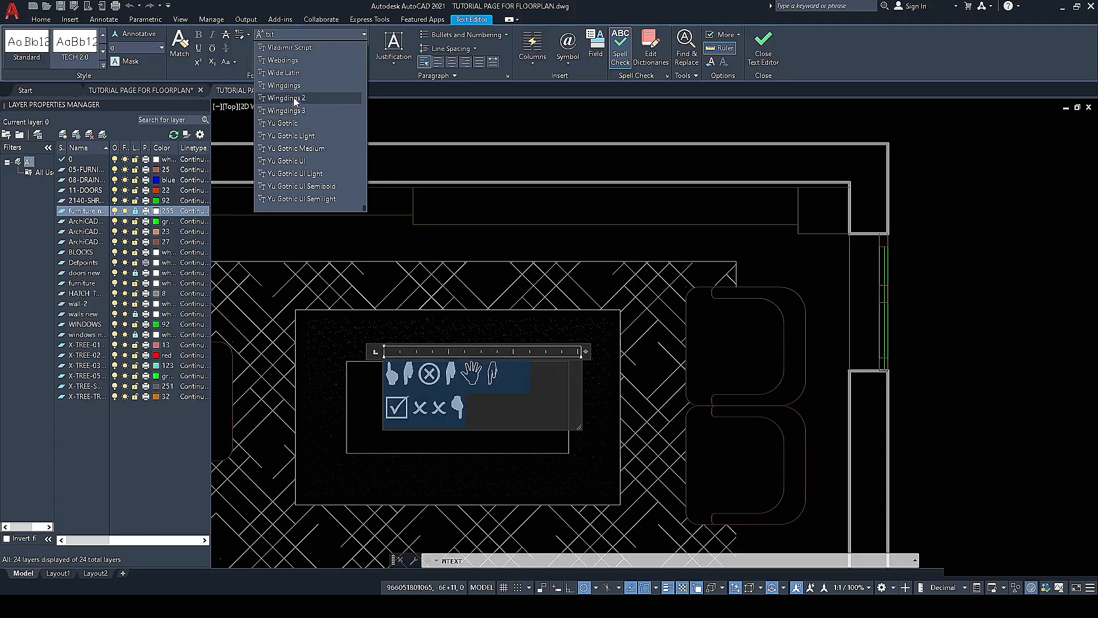
scroll(296, 92, "up", 5)
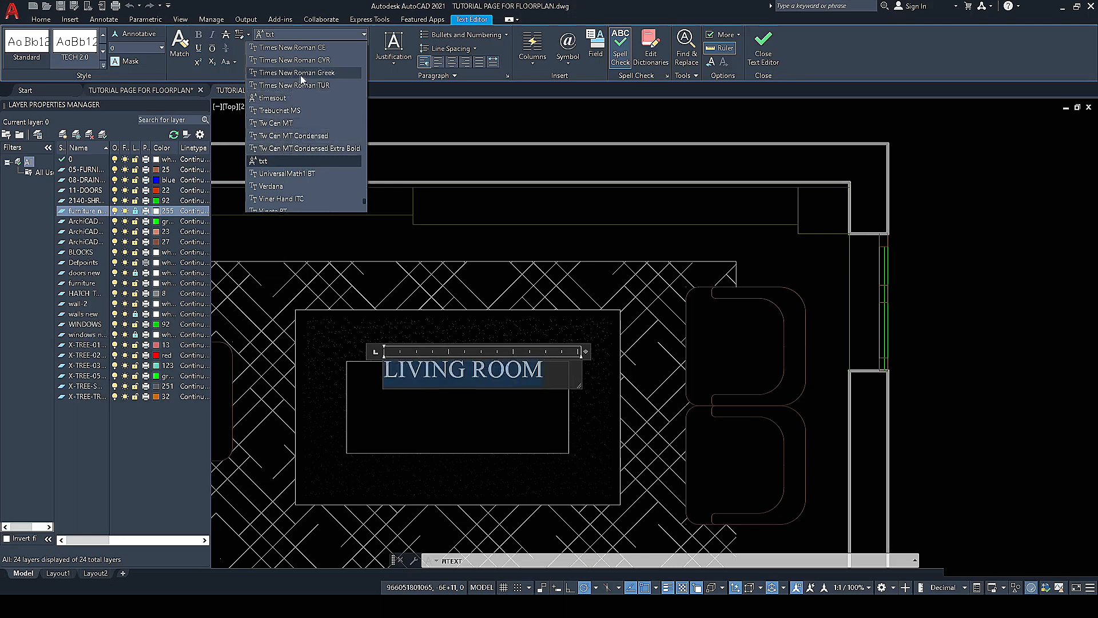
scroll(300, 75, "up", 2)
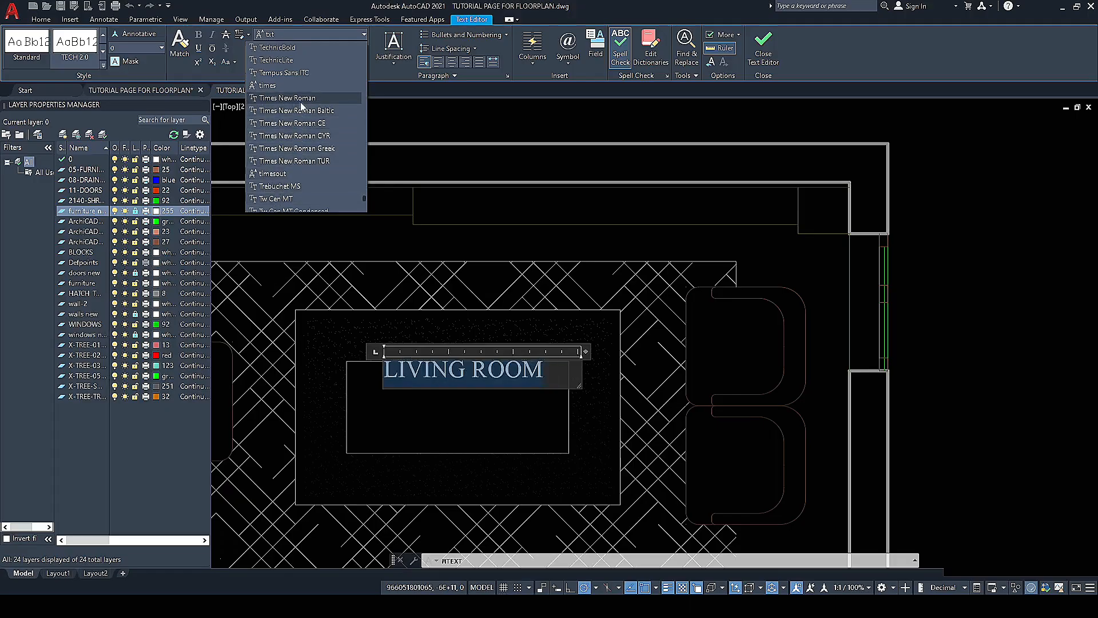
left_click(301, 101)
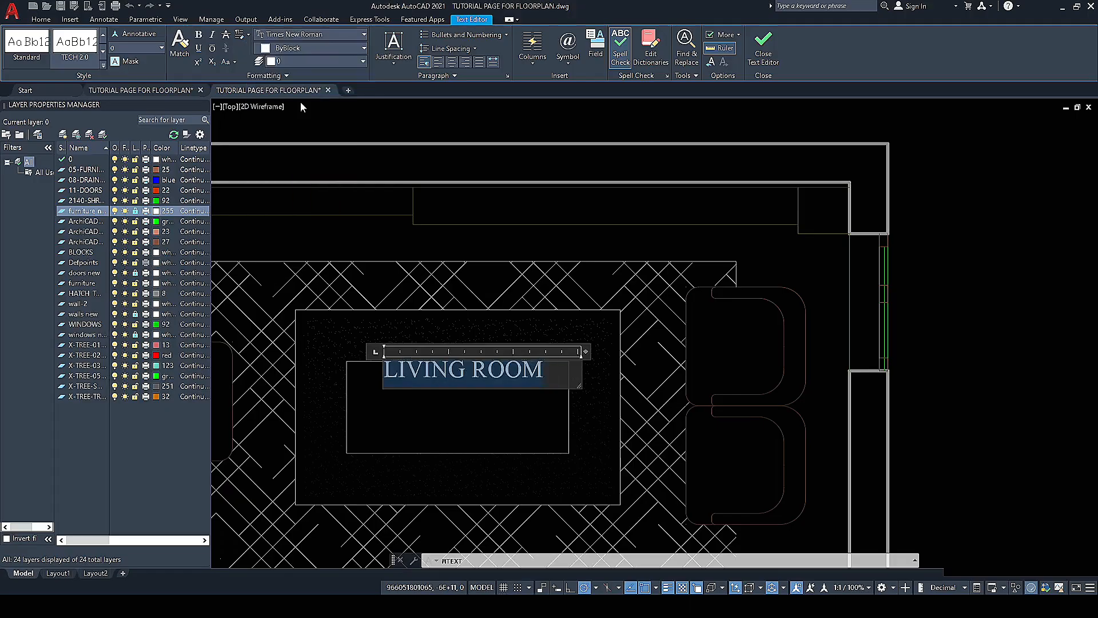
left_click(199, 35)
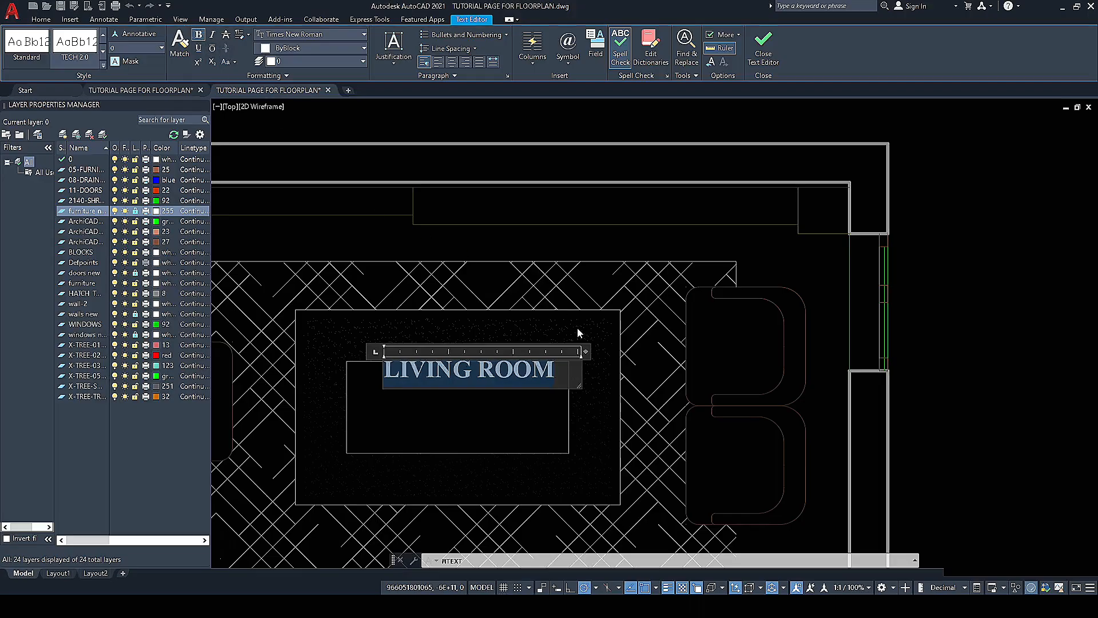
left_click(833, 115)
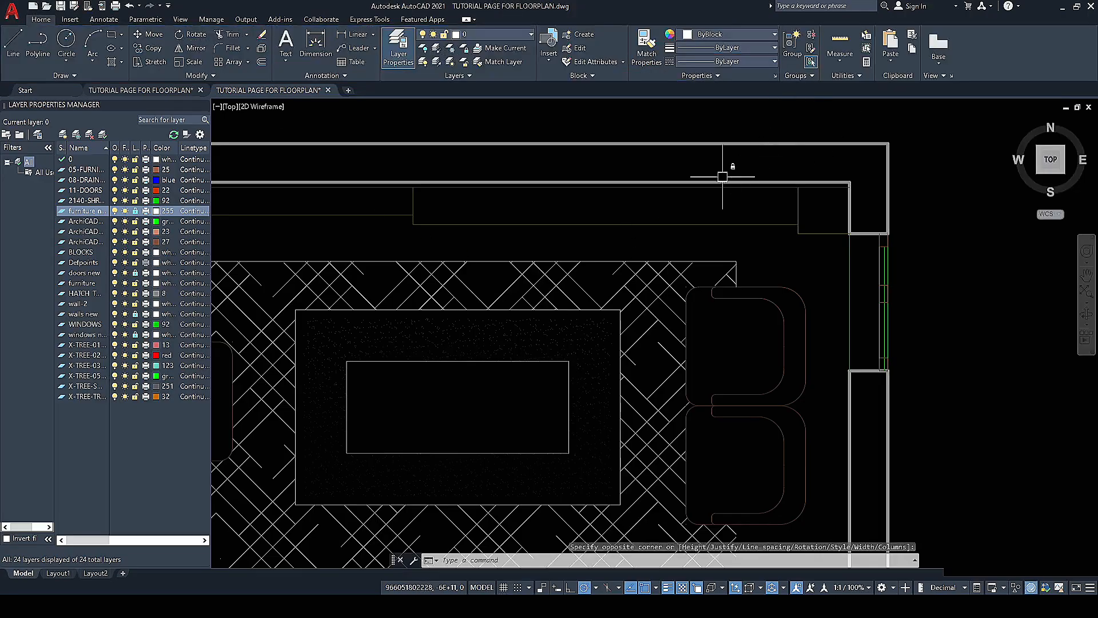
Step: Check the table area of the new plan's living room for the placed LIVING ROOM label
scroll(658, 229, "down", 6)
scroll(564, 281, "up", 6)
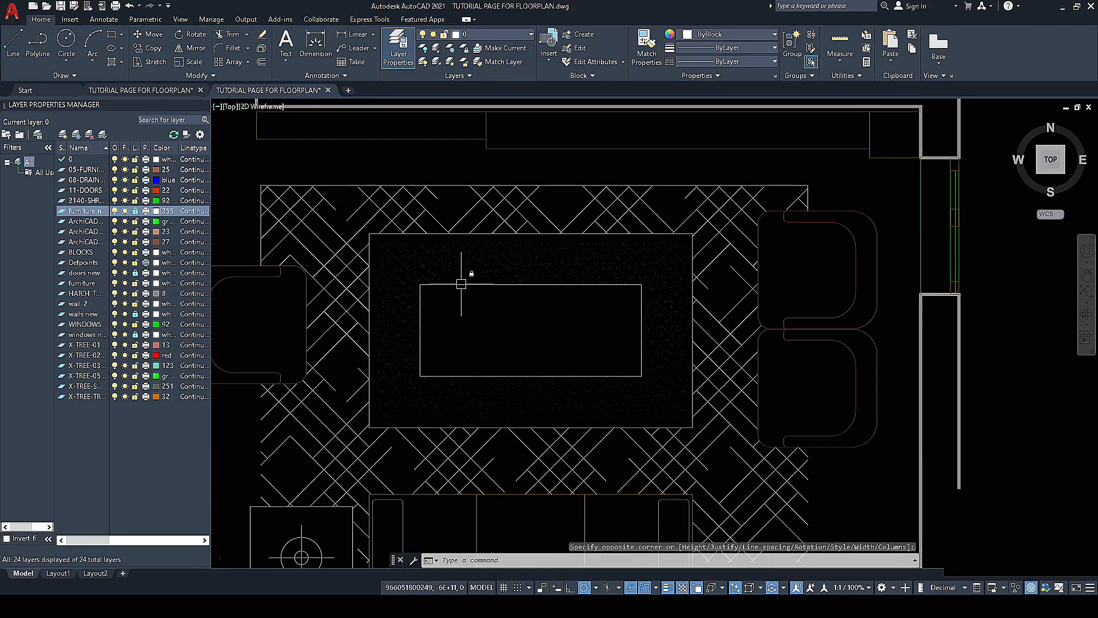
key("Escape")
scroll(461, 283, "down", 20)
scroll(578, 309, "up", 18)
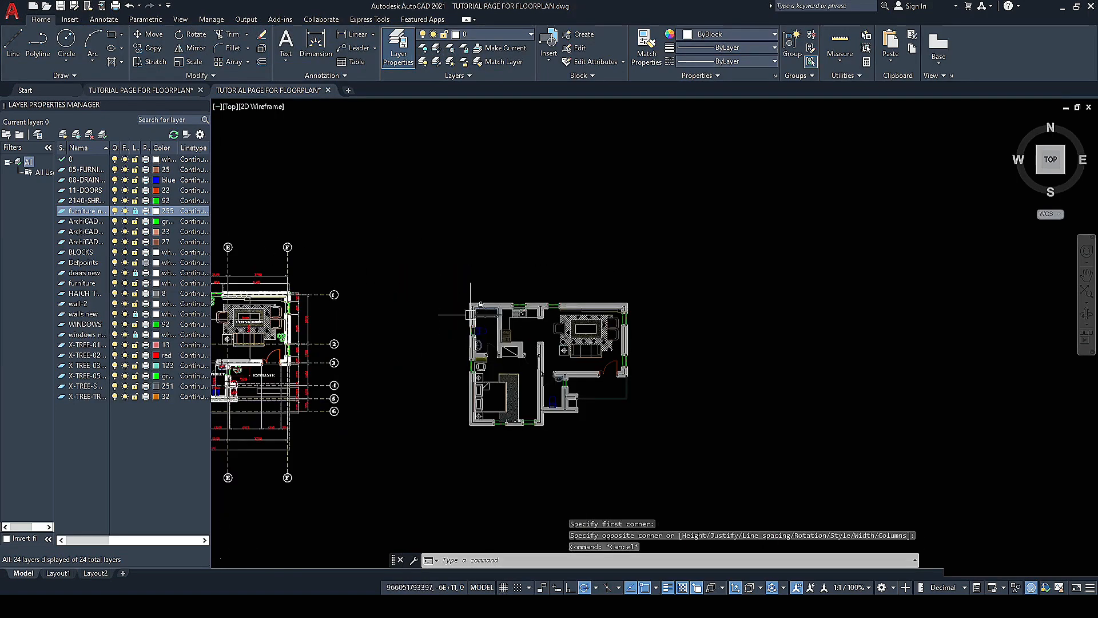
scroll(715, 307, "up", 2)
scroll(744, 303, "down", 8)
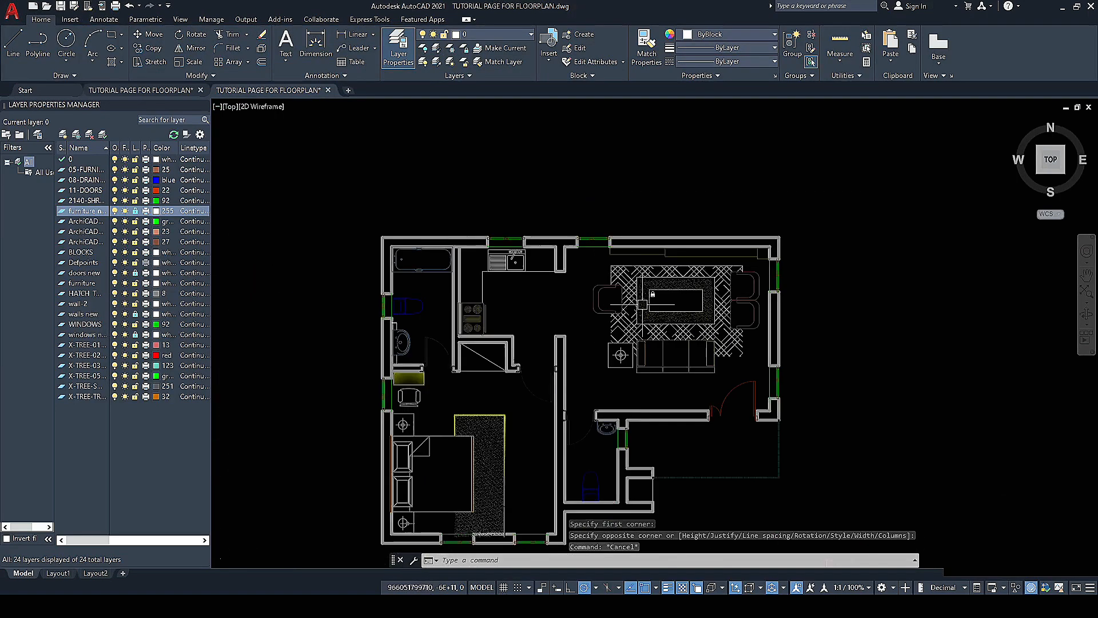
scroll(687, 303, "up", 4)
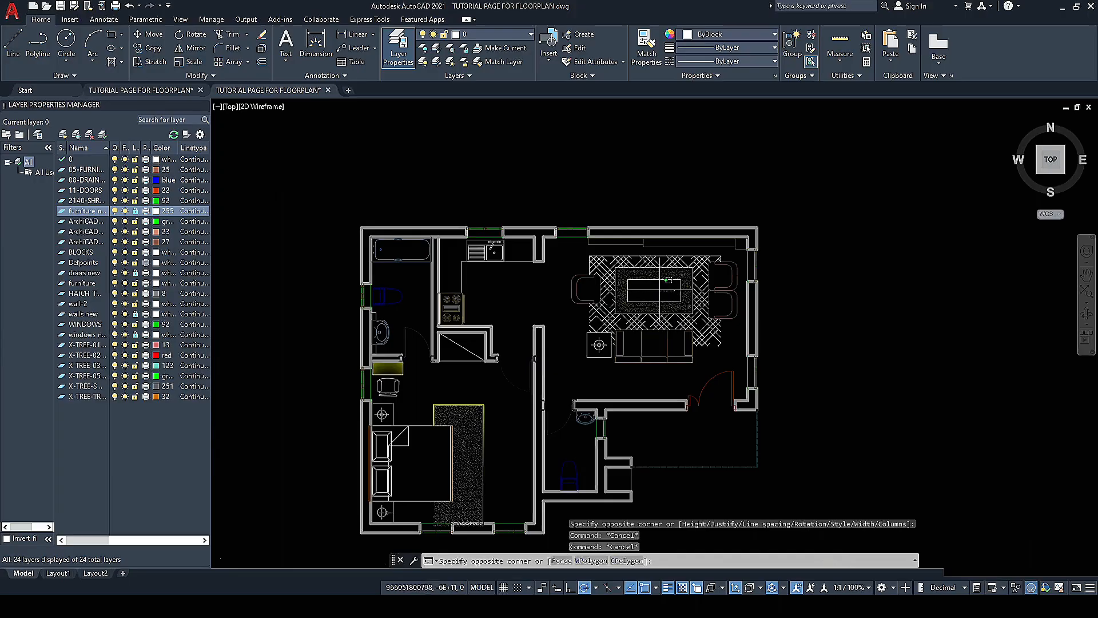
left_click(664, 290)
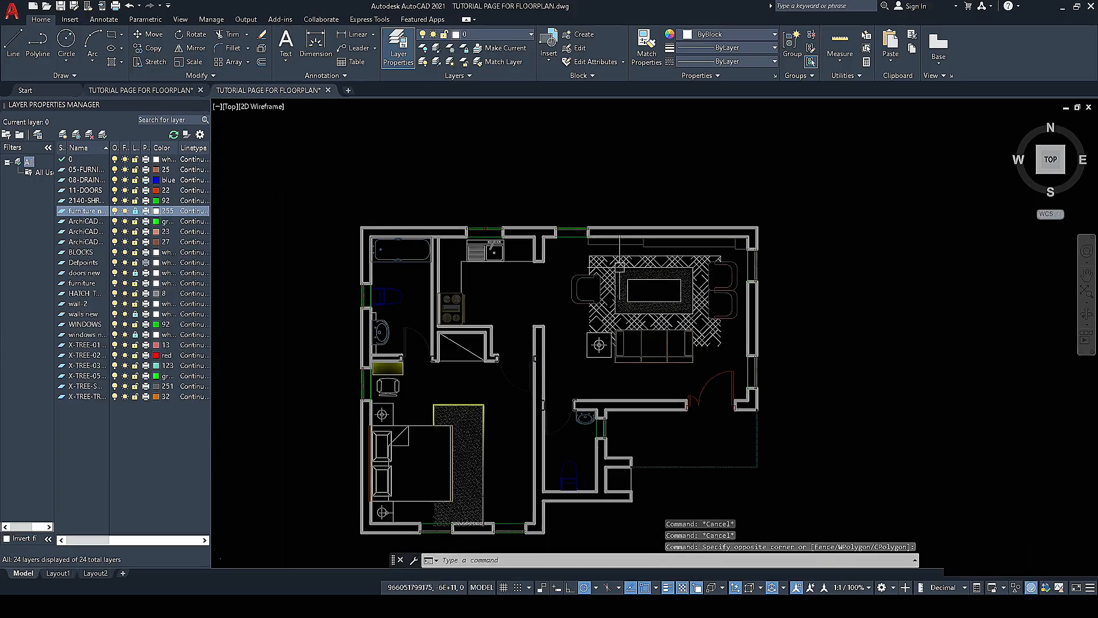
scroll(653, 295, "up", 6)
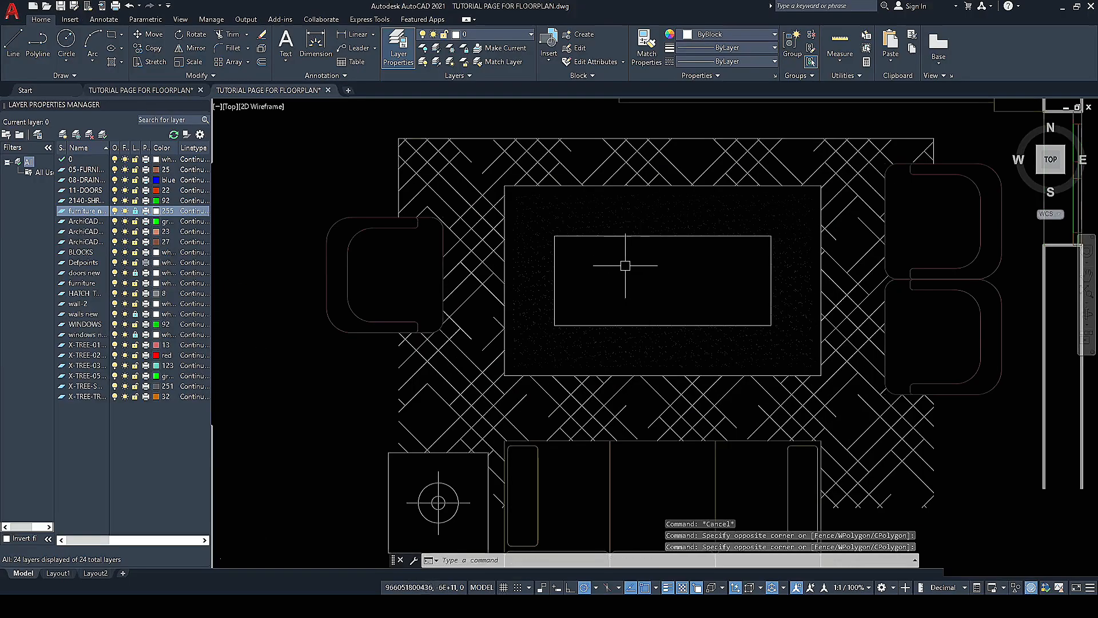
scroll(626, 260, "down", 6)
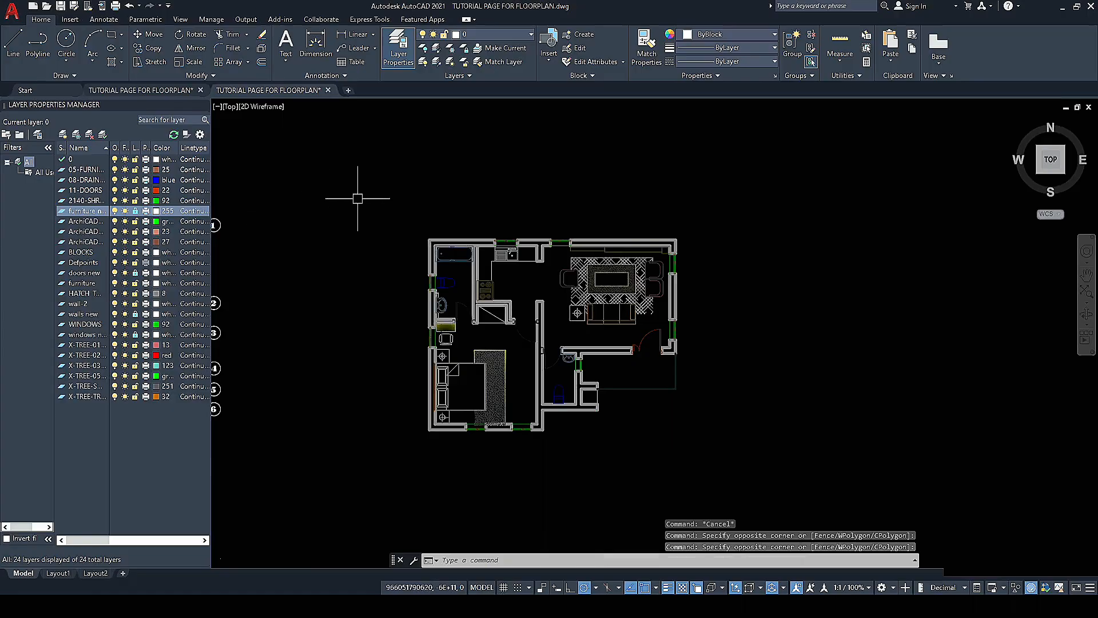
Step: Unlock the furniture new layer and lock it again, leaving nothing selected
left_click(135, 211)
left_click(135, 211)
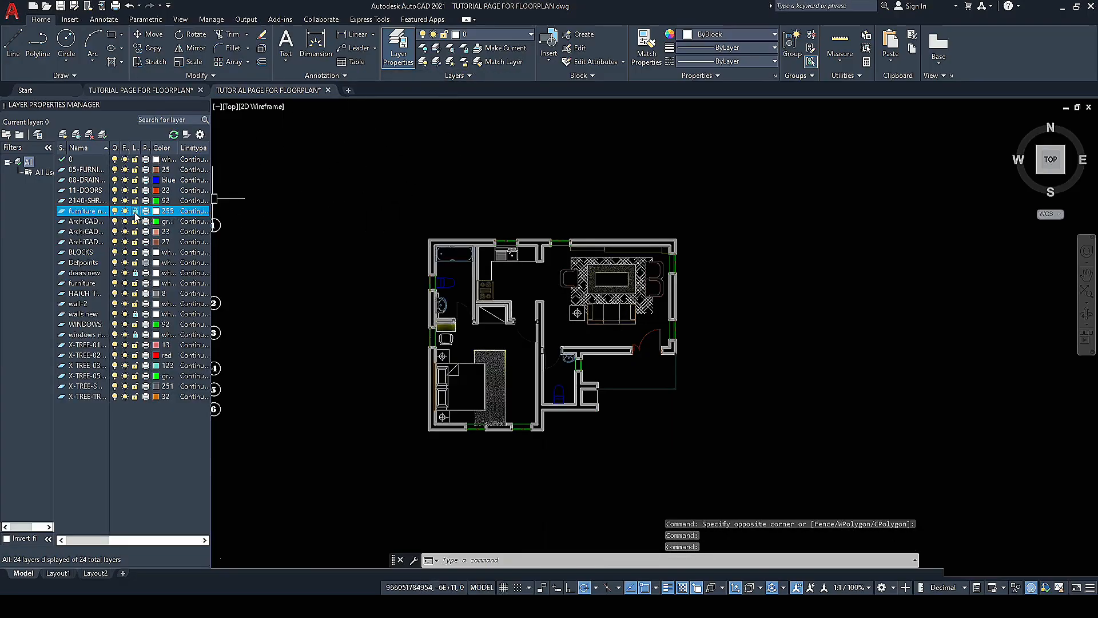
left_click(391, 218)
left_click(362, 181)
scroll(462, 223, "down", 5)
scroll(400, 197, "up", 2)
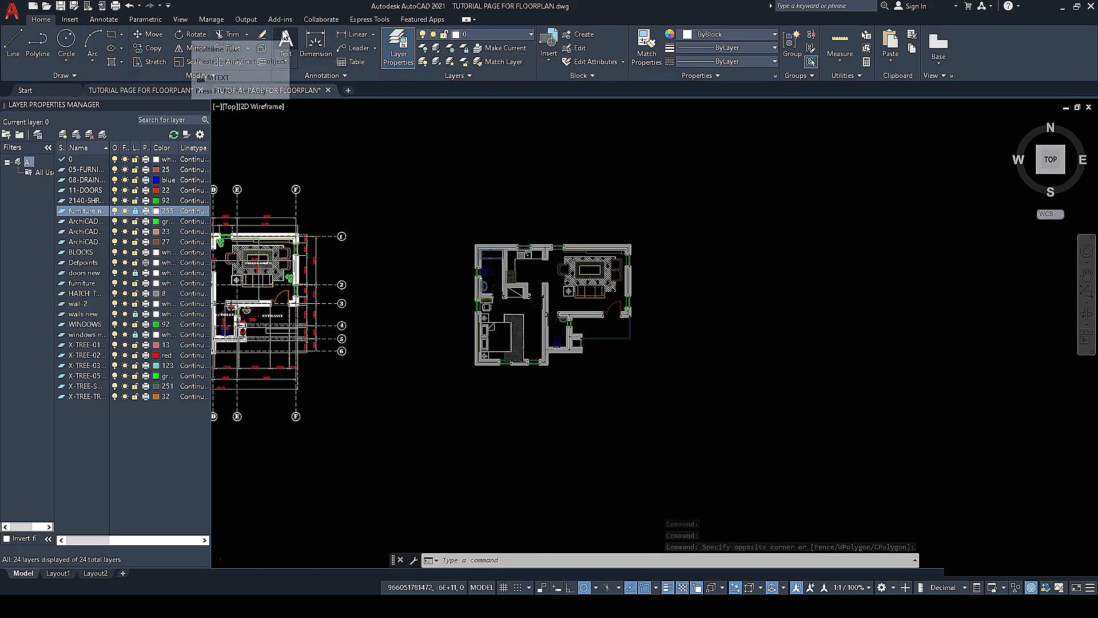
Step: Create a multiline text frame just above the new plan and enter LIVING ROOM in it
left_click(283, 55)
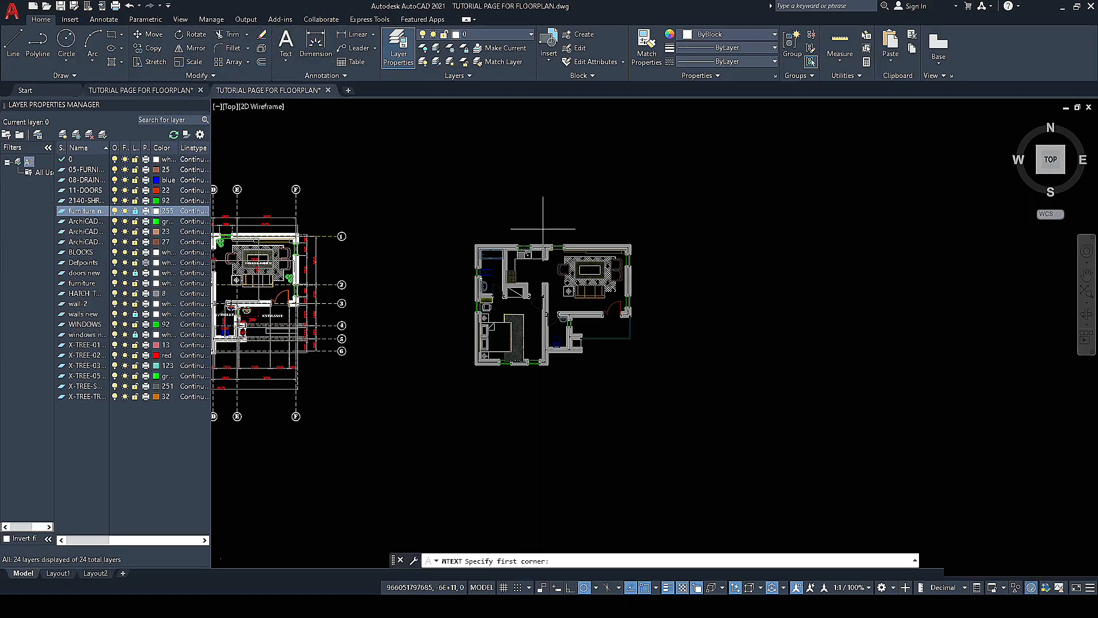
left_click(542, 195)
left_click(608, 227)
scroll(597, 213, "down", 8)
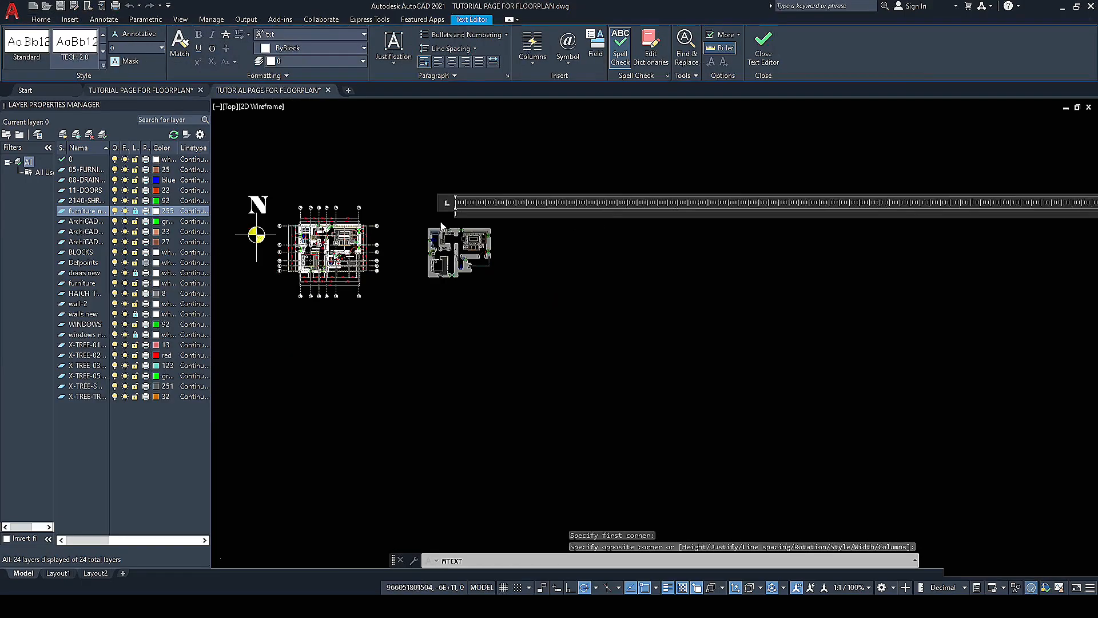
scroll(806, 226, "down", 3)
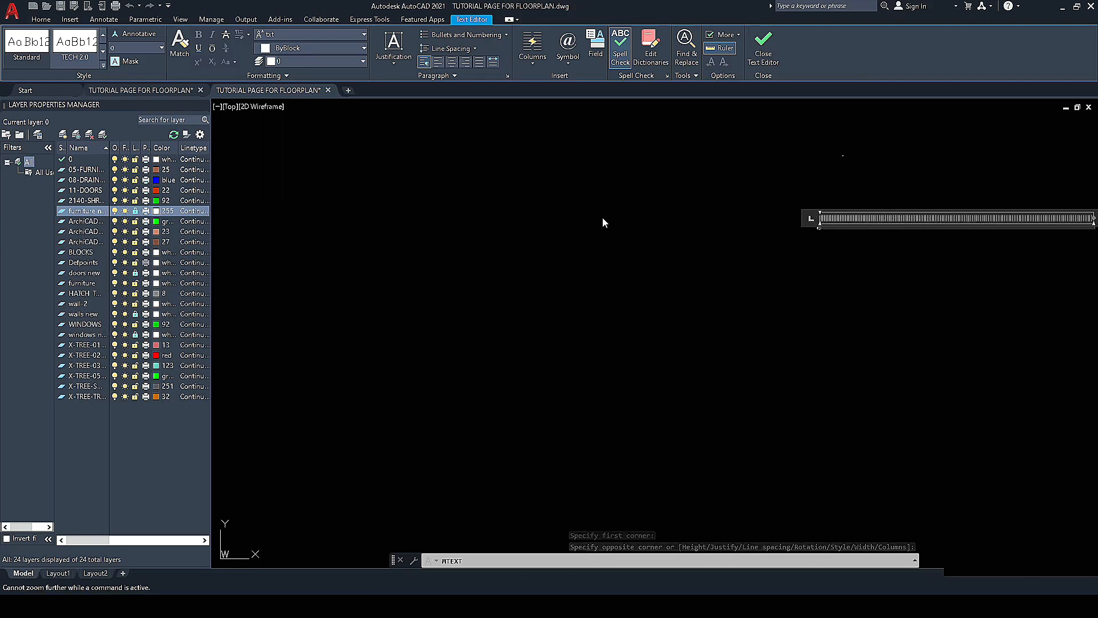
scroll(846, 229, "up", 3)
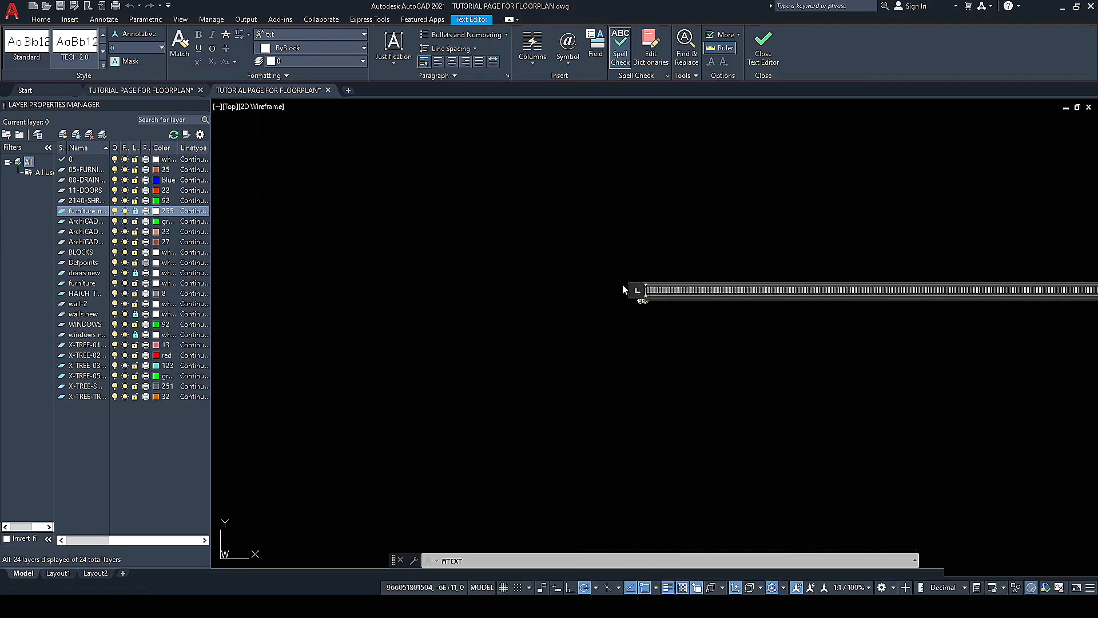
scroll(715, 321, "up", 5)
scroll(486, 269, "down", 10)
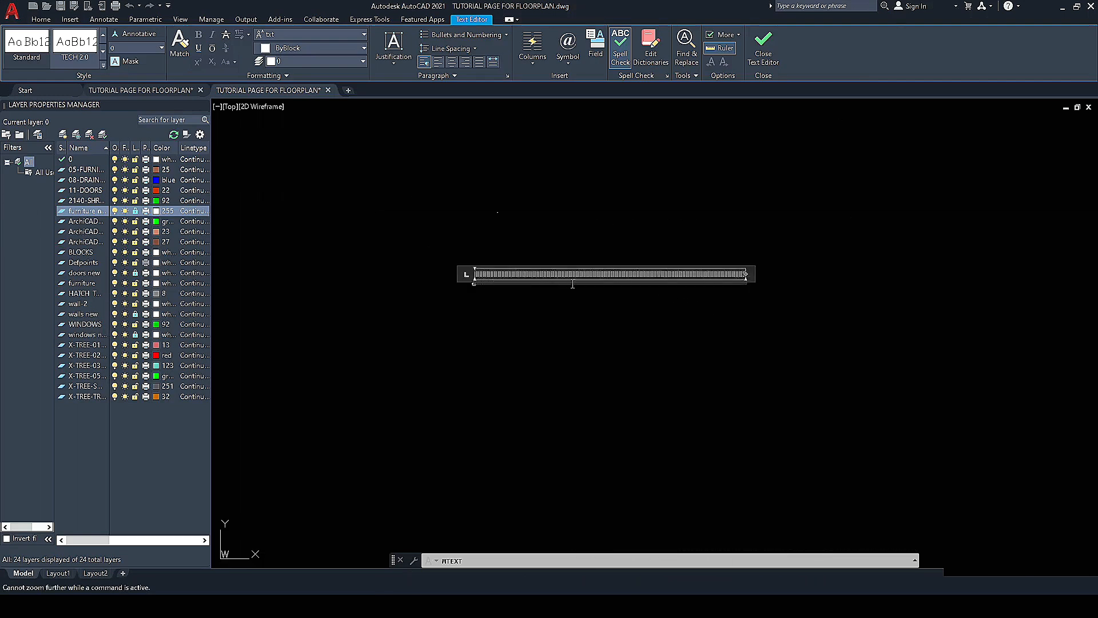
left_click_drag(747, 274, 473, 270)
scroll(472, 271, "up", 5)
scroll(506, 344, "up", 5)
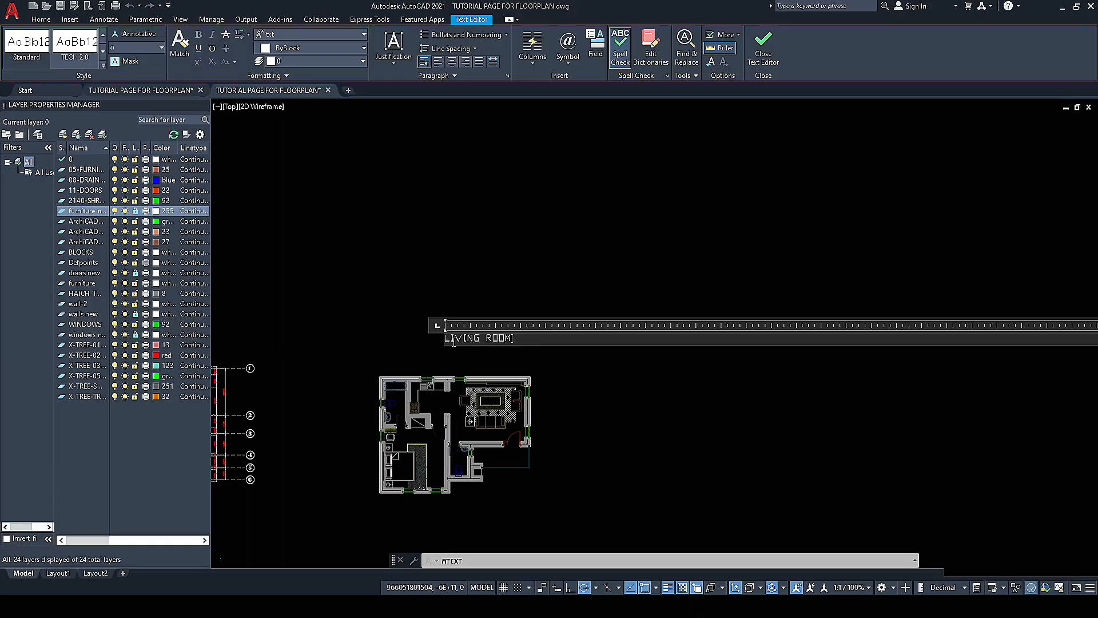
left_click(508, 356)
Step: Search the area above the new plan for the tiny LIVING ROOM label
scroll(437, 336, "up", 5)
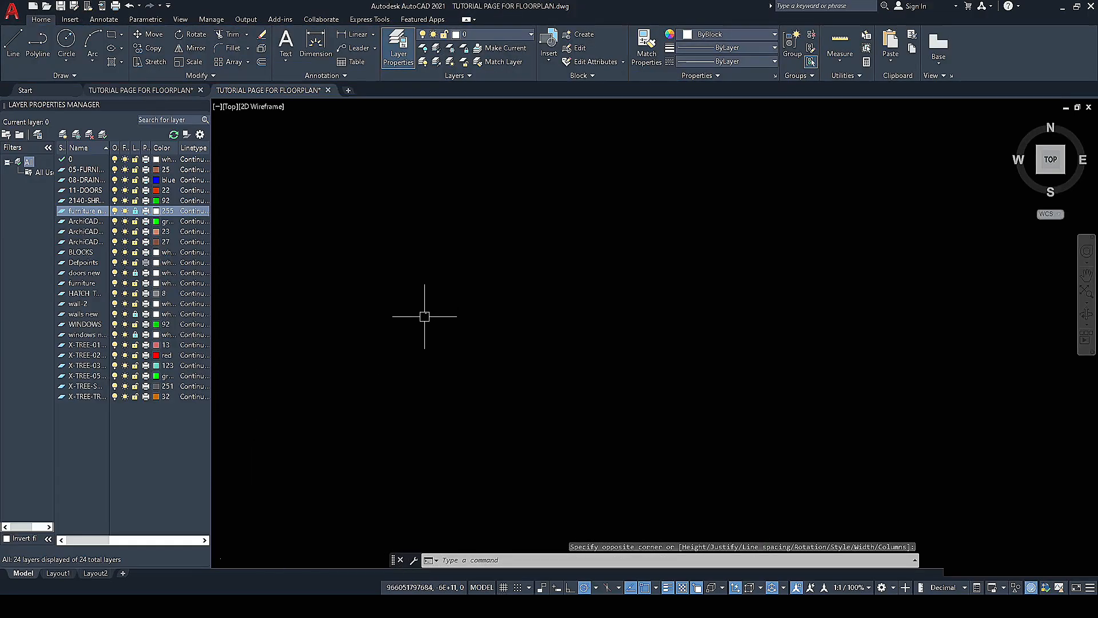
scroll(458, 296, "down", 10)
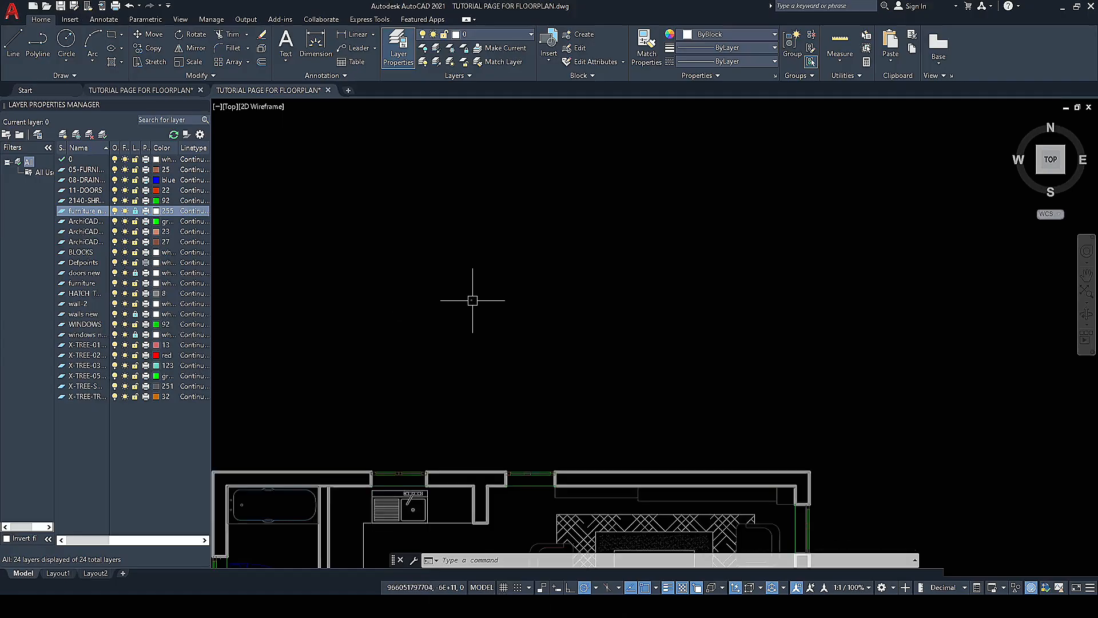
scroll(474, 300, "down", 4)
scroll(473, 301, "up", 4)
scroll(472, 302, "down", 5)
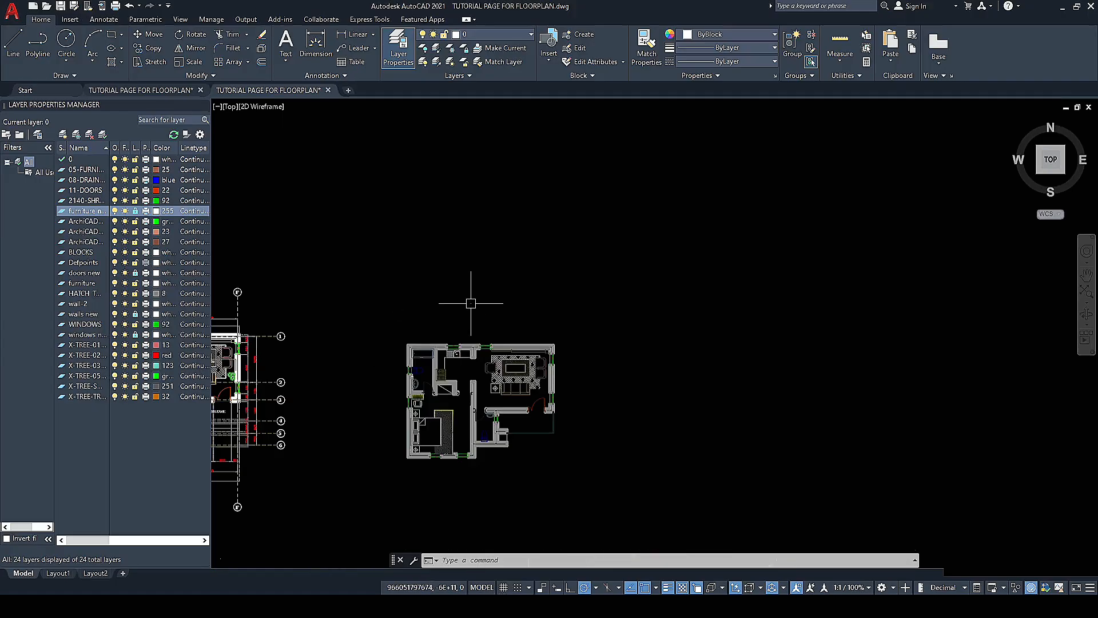
scroll(471, 304, "down", 2)
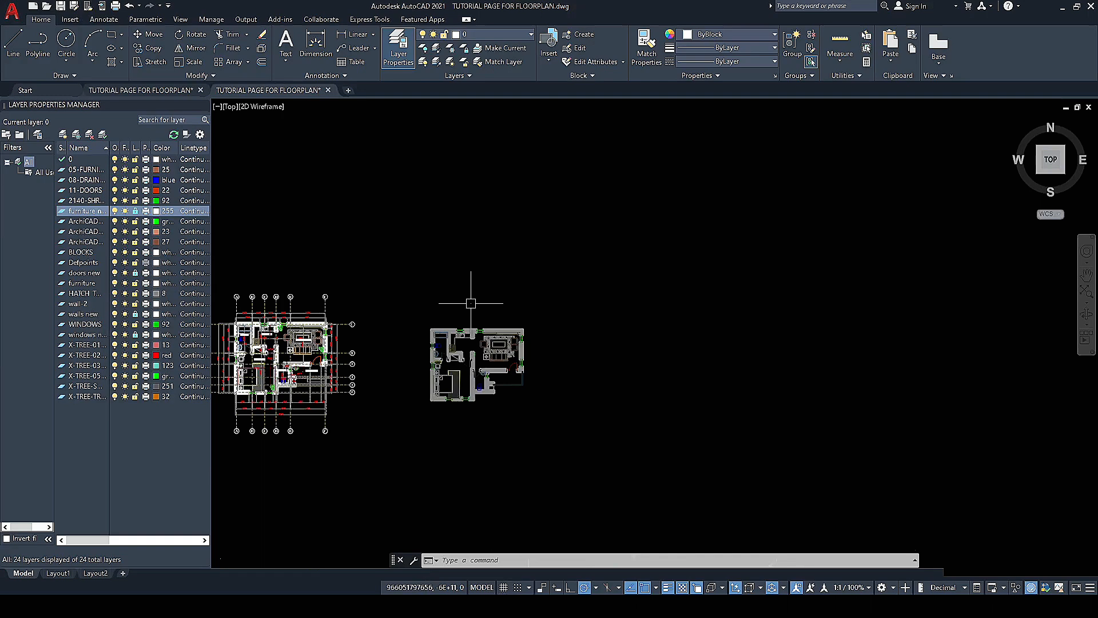
scroll(471, 304, "up", 8)
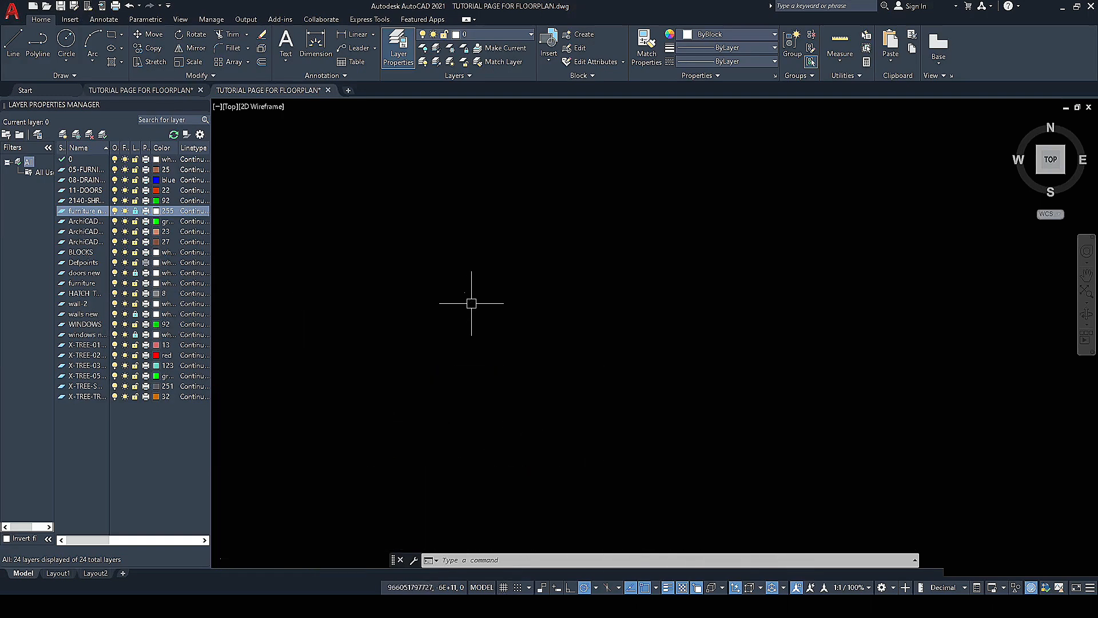
scroll(458, 276, "up", 5)
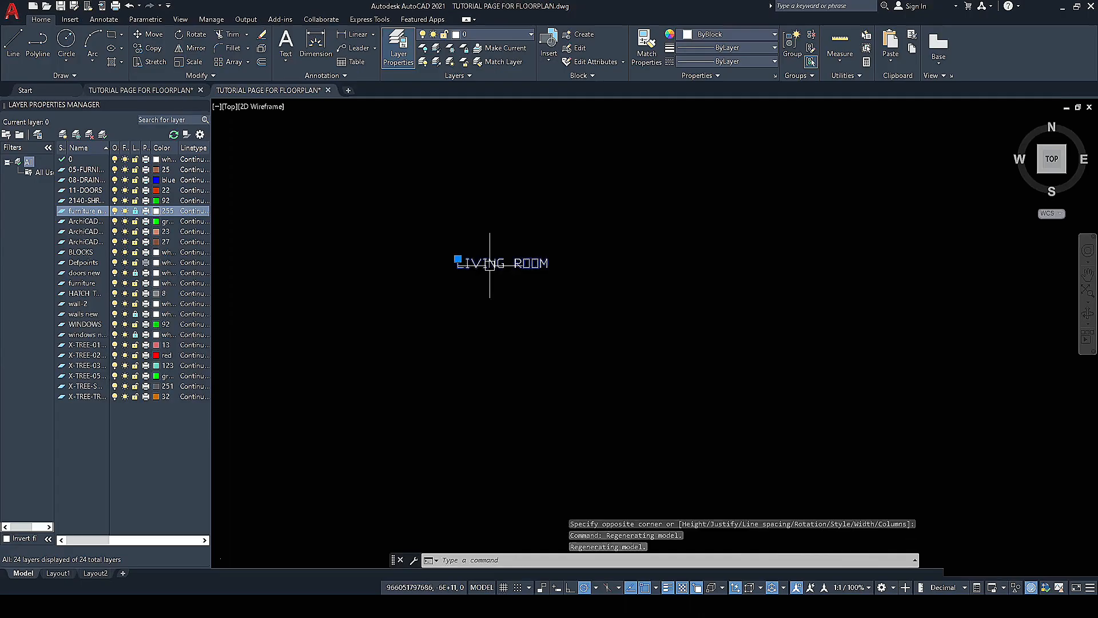
Step: Open the LIVING ROOM label for editing and try to change its text height
double_click(490, 265)
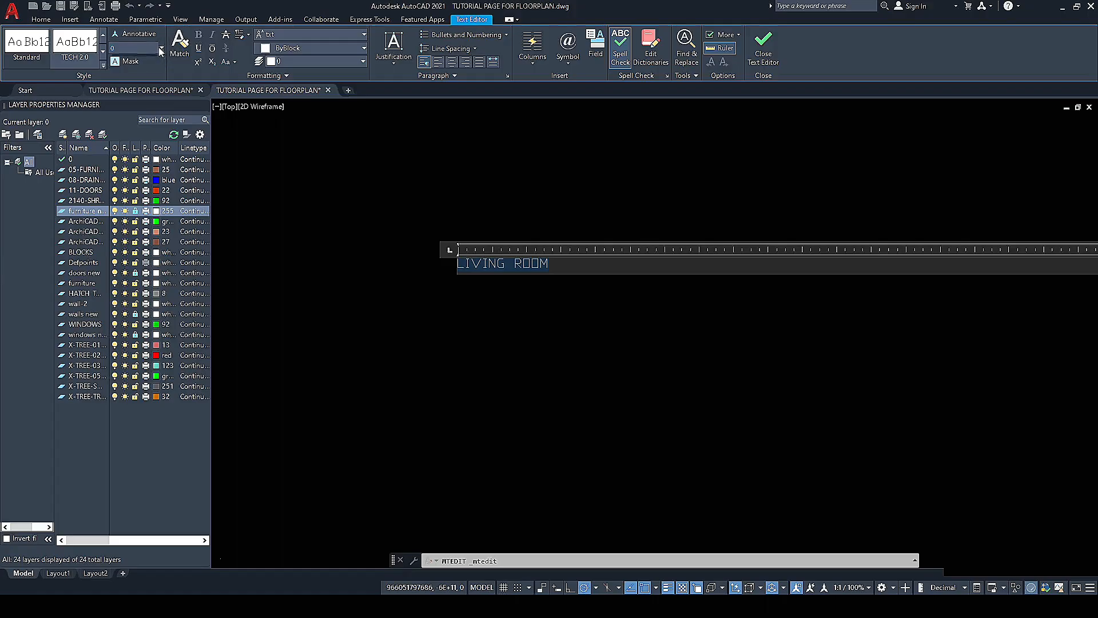
left_click(143, 47)
type("00")
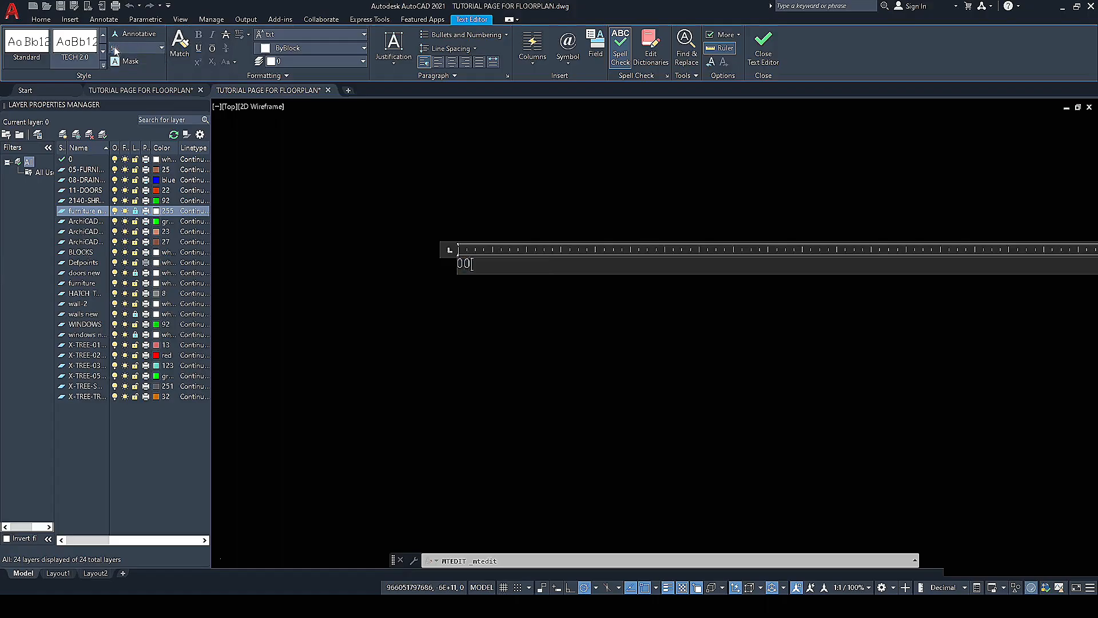
key("Return")
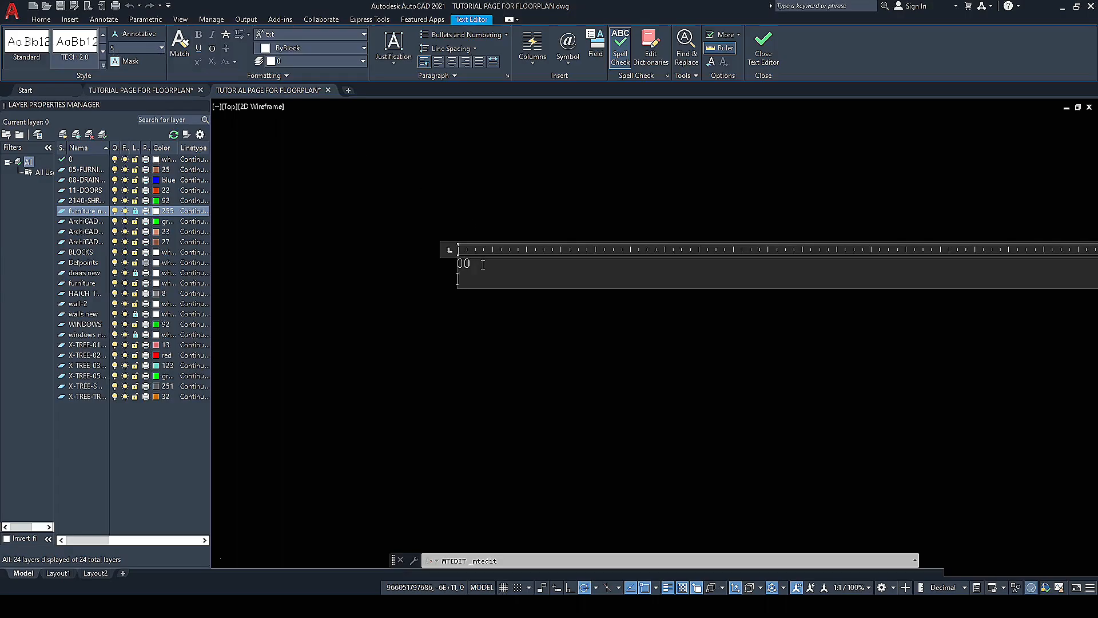
key("BackSpace")
Step: Try to format the LIVING ROOM label in Times New Roman with a different text height, and leave the editor
left_click(364, 35)
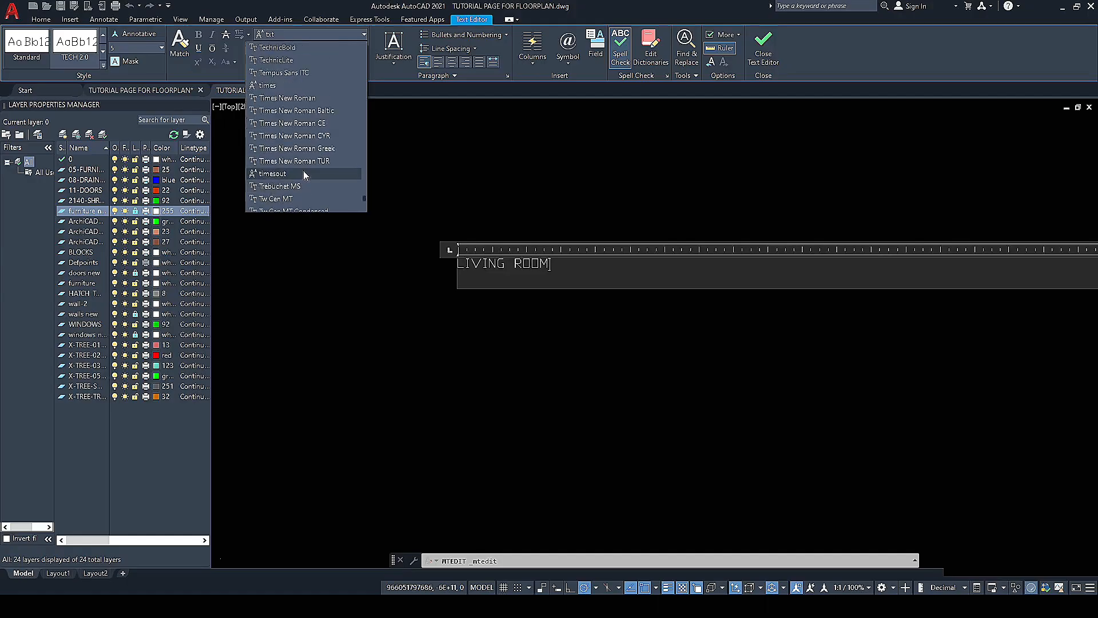
scroll(305, 167, "up", 5)
scroll(310, 83, "up", 3)
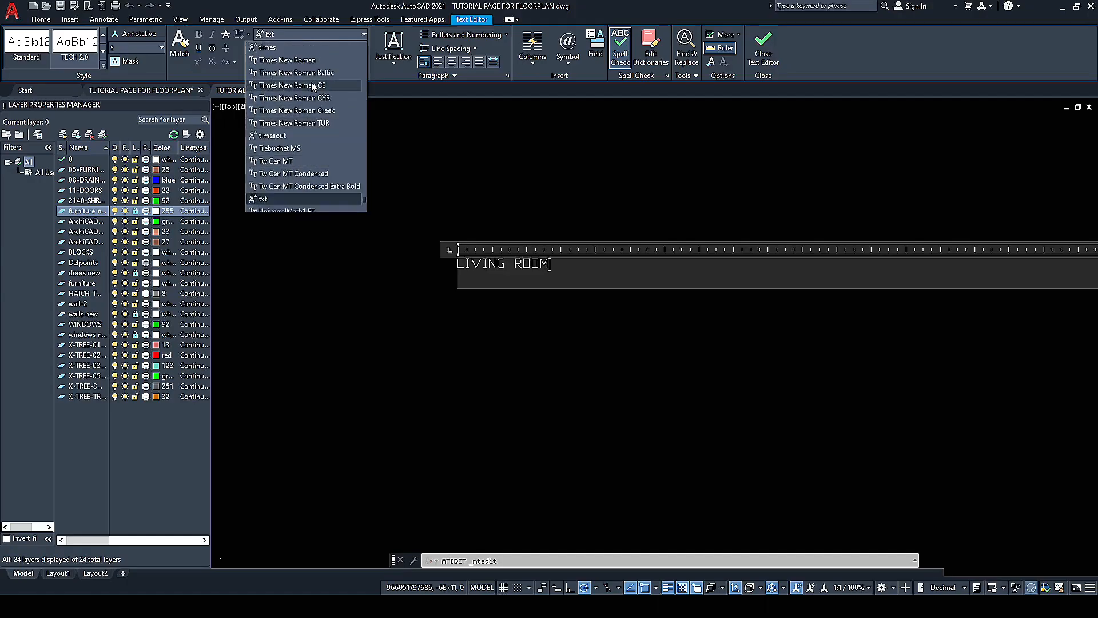
left_click(274, 137)
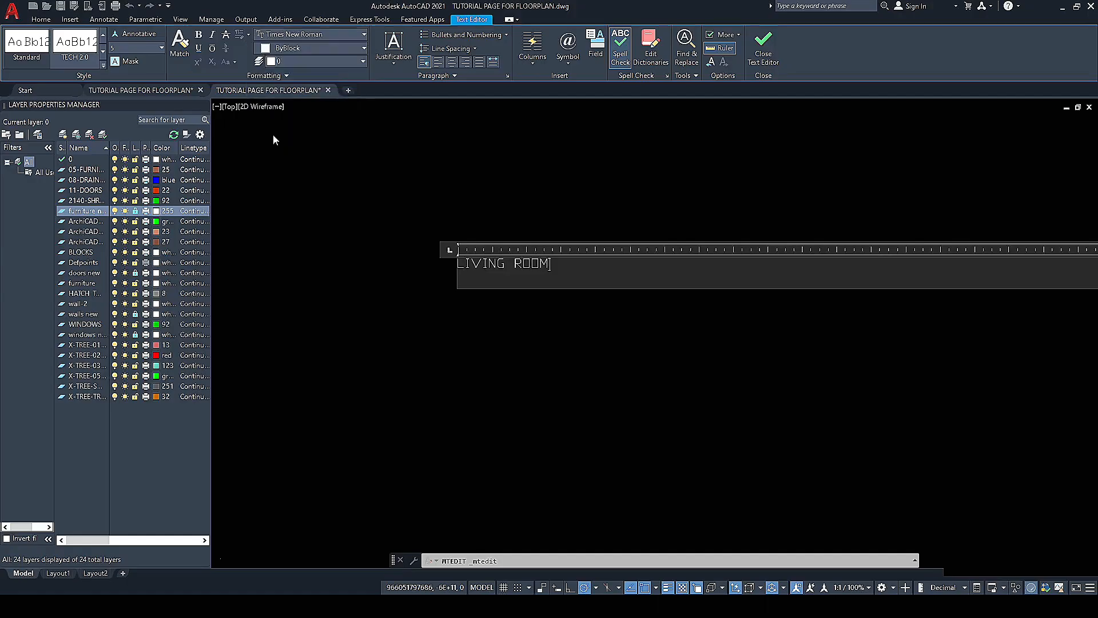
left_click(162, 49)
left_click(137, 61)
left_click(381, 207)
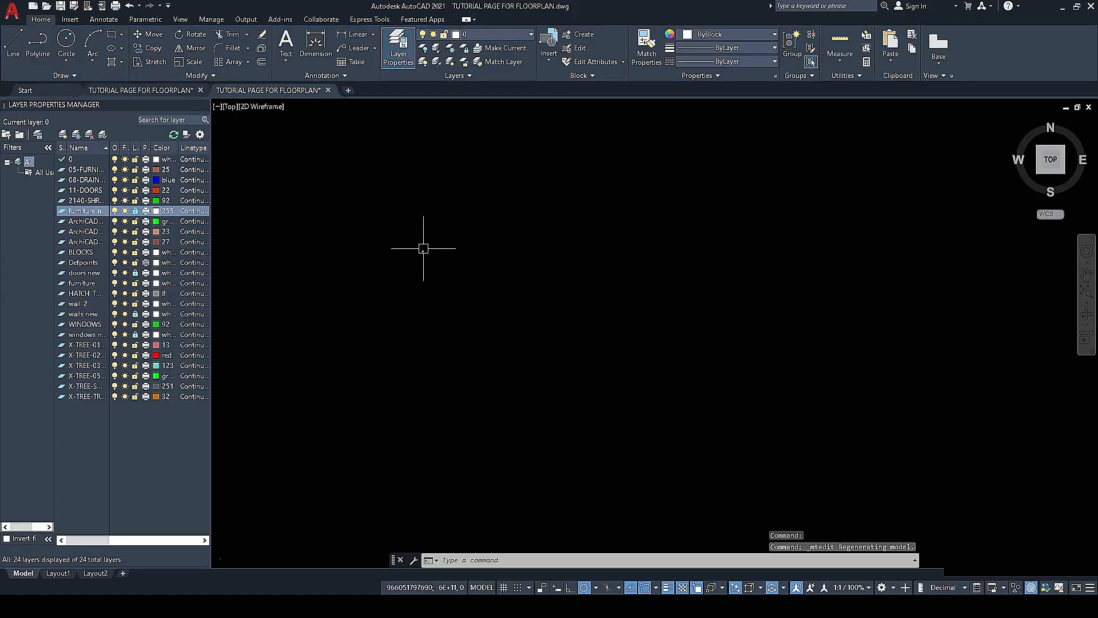
Step: Select the LIVING ROOM label above the new plan
left_click(444, 240)
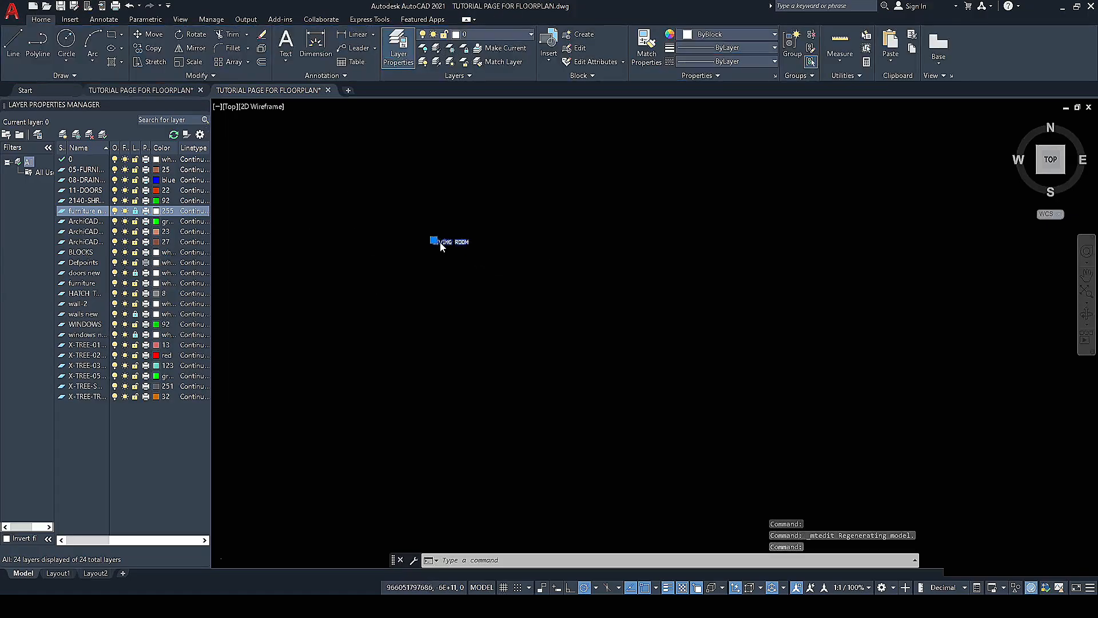
right_click(441, 242)
left_click(418, 248)
left_click(419, 235)
left_click(435, 240)
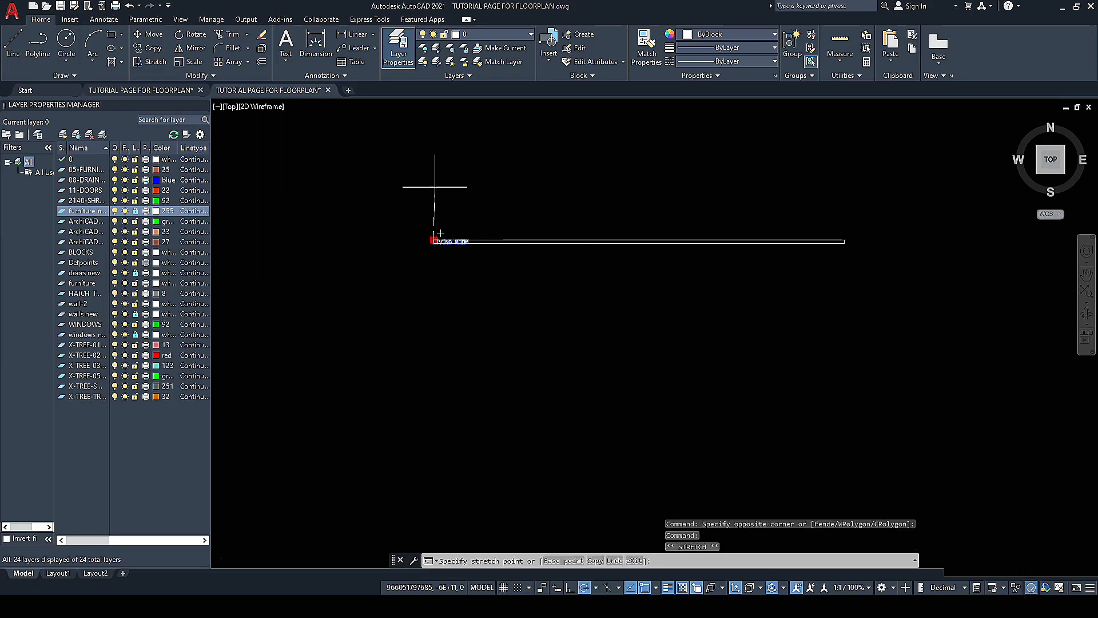
scroll(435, 180, "up", 6)
scroll(427, 257, "up", 3)
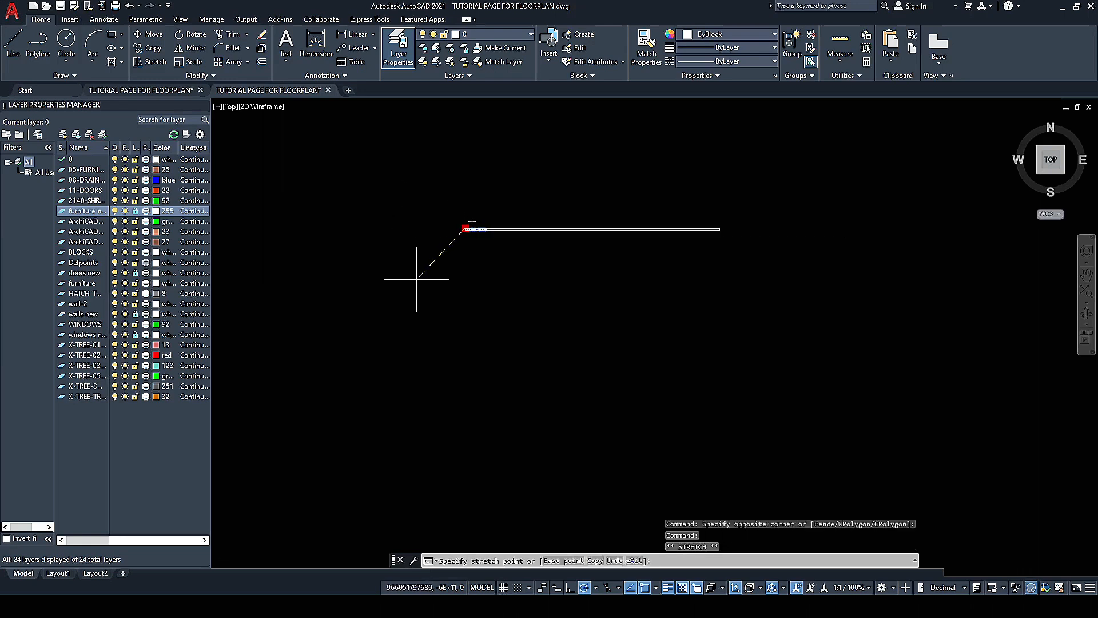
key("Escape")
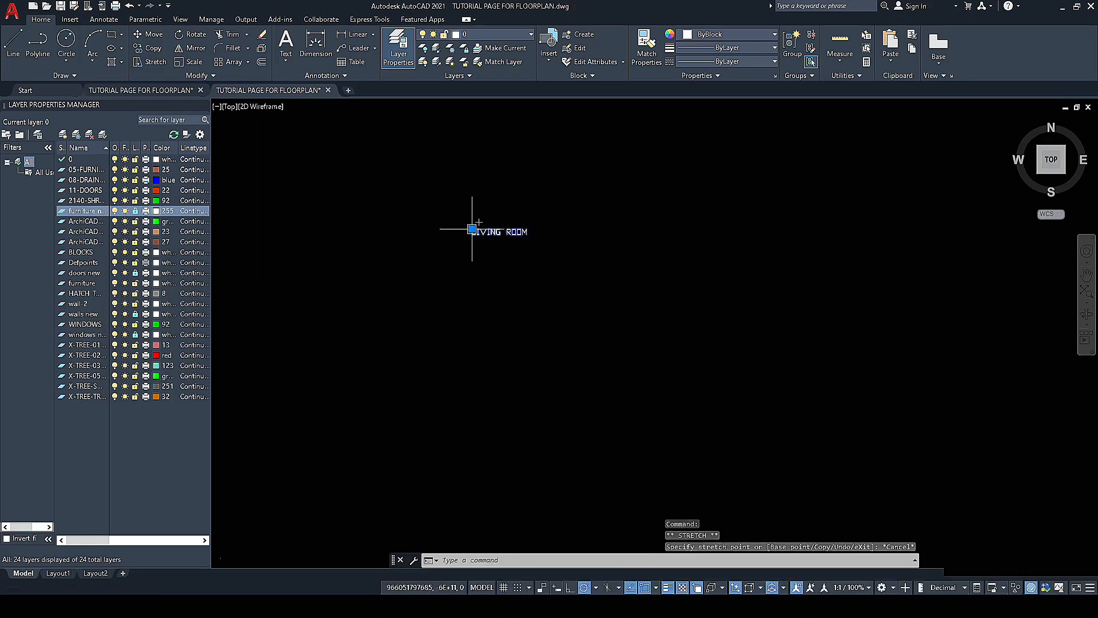
Step: Move the LIVING ROOM label onto the table in the new plan's living room
right_click(476, 231)
left_click(504, 342)
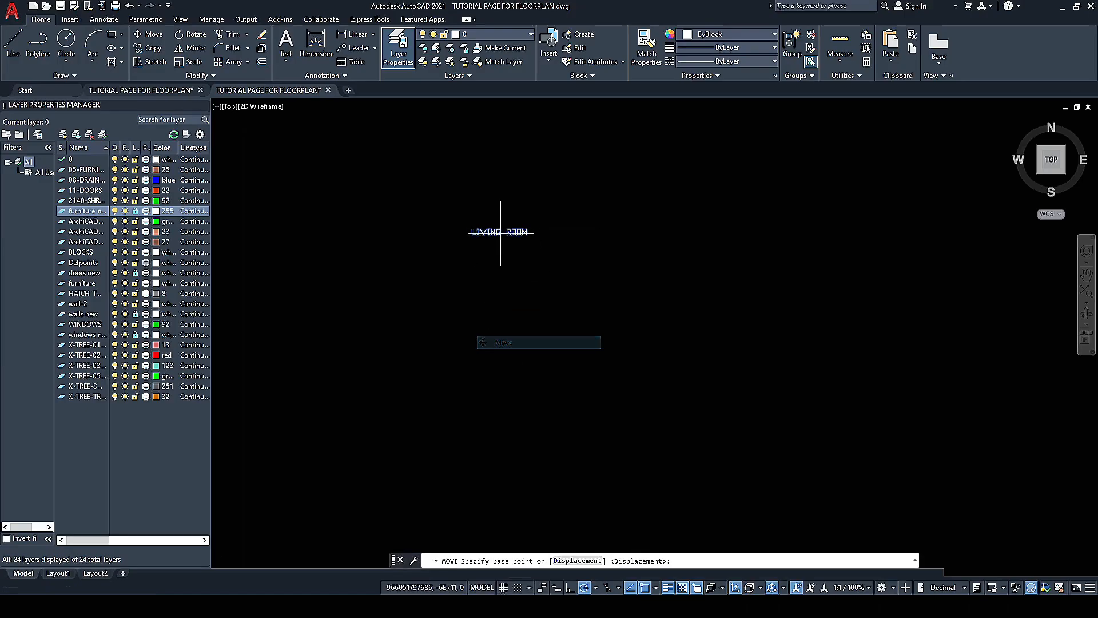
left_click(499, 228)
scroll(488, 171, "down", 10)
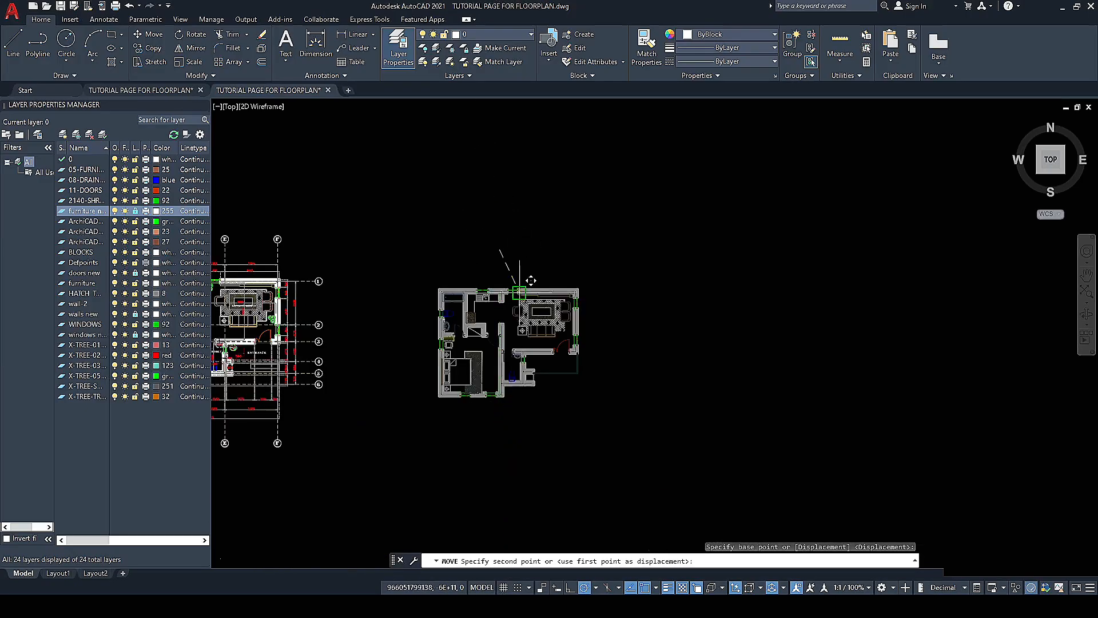
scroll(509, 275, "up", 5)
scroll(662, 309, "up", 5)
scroll(522, 275, "down", 5)
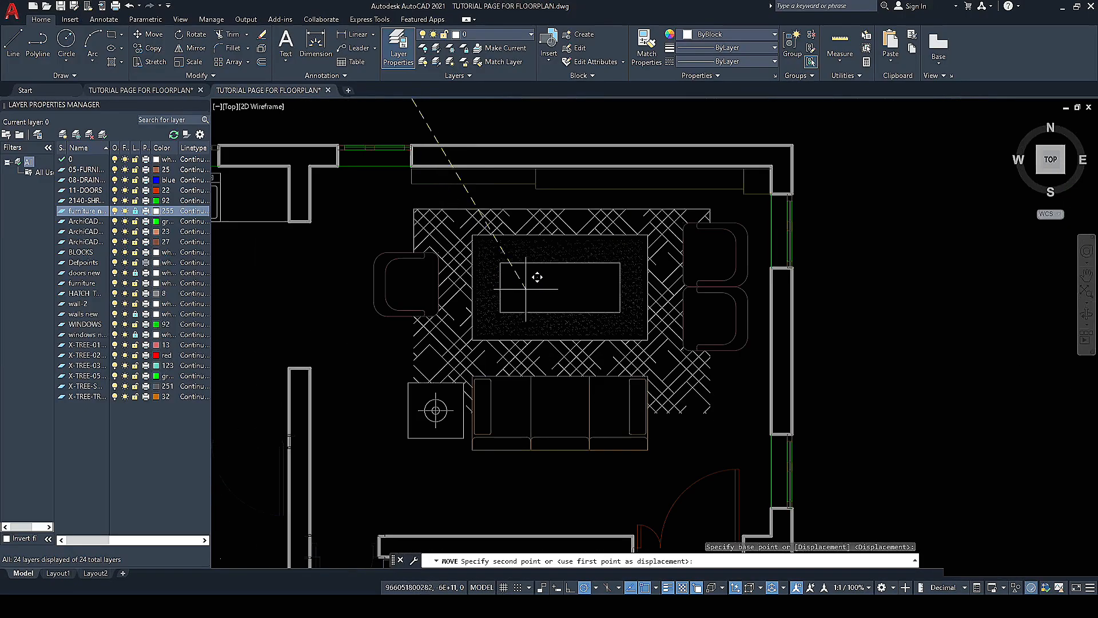
scroll(544, 278, "up", 5)
left_click(486, 286)
scroll(475, 284, "up", 4)
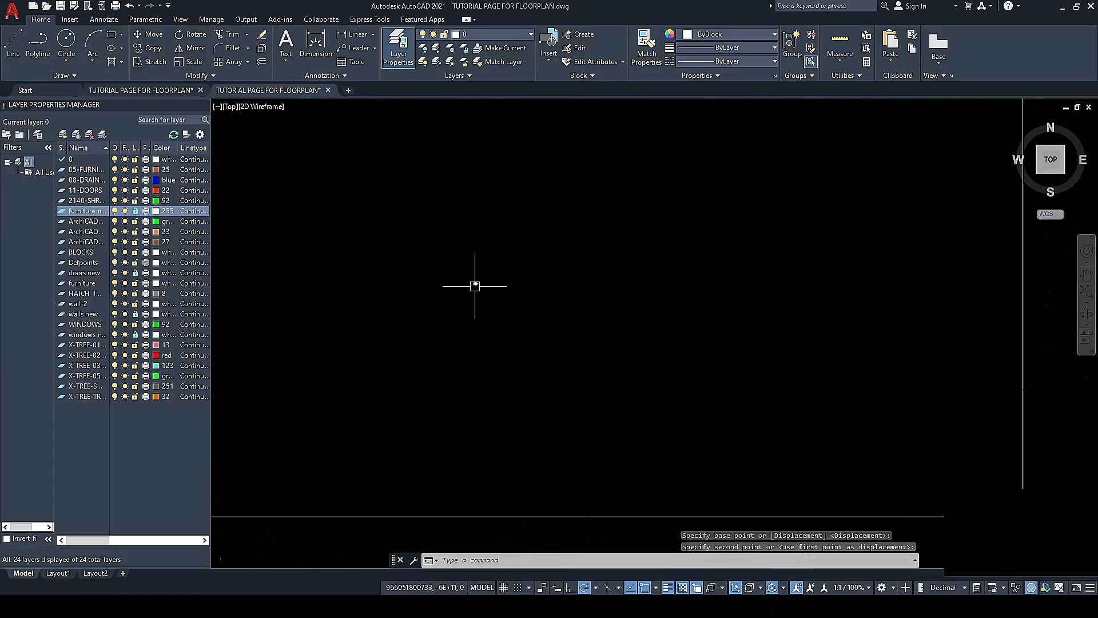
double_click(476, 284)
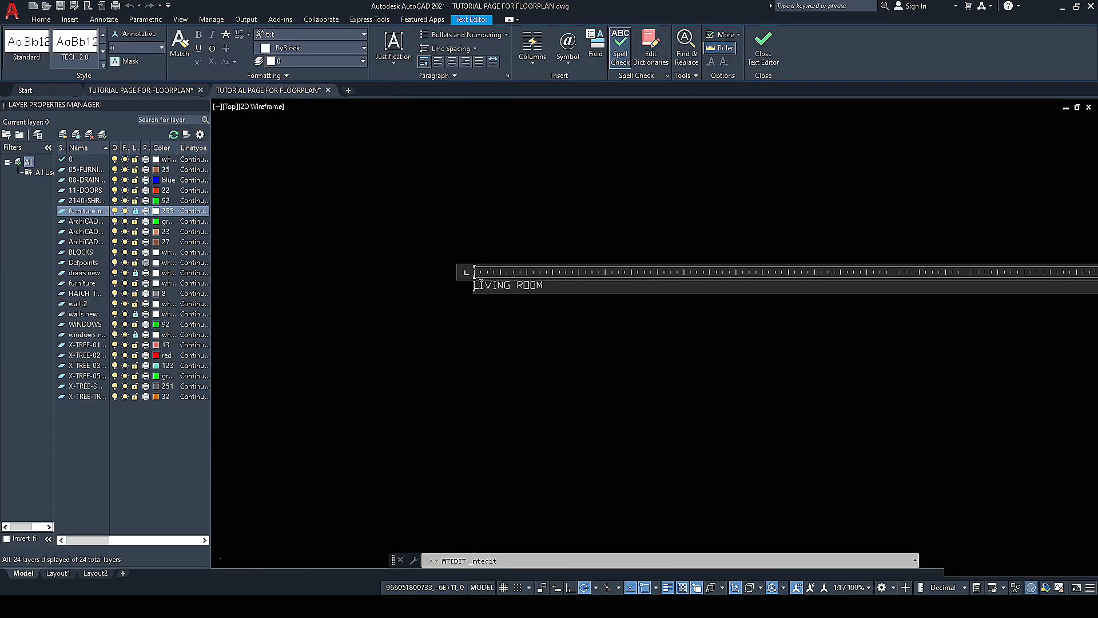
left_click_drag(547, 285, 488, 286)
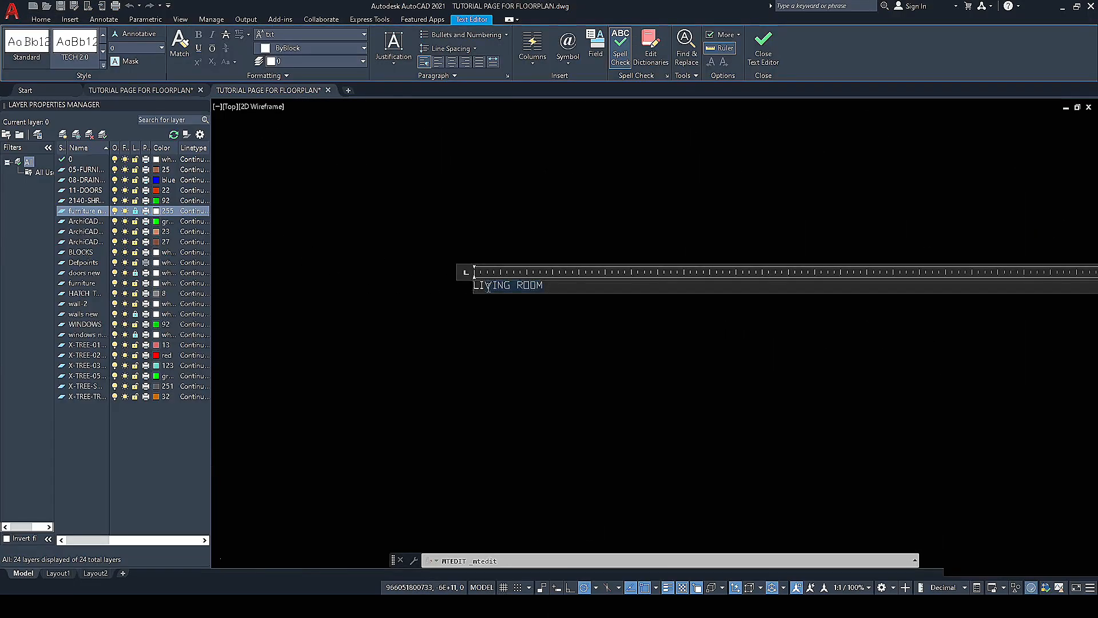
left_click(599, 326)
Step: Set the text height of the LIVING ROOM label to 500 and finish editing it
left_click(494, 273)
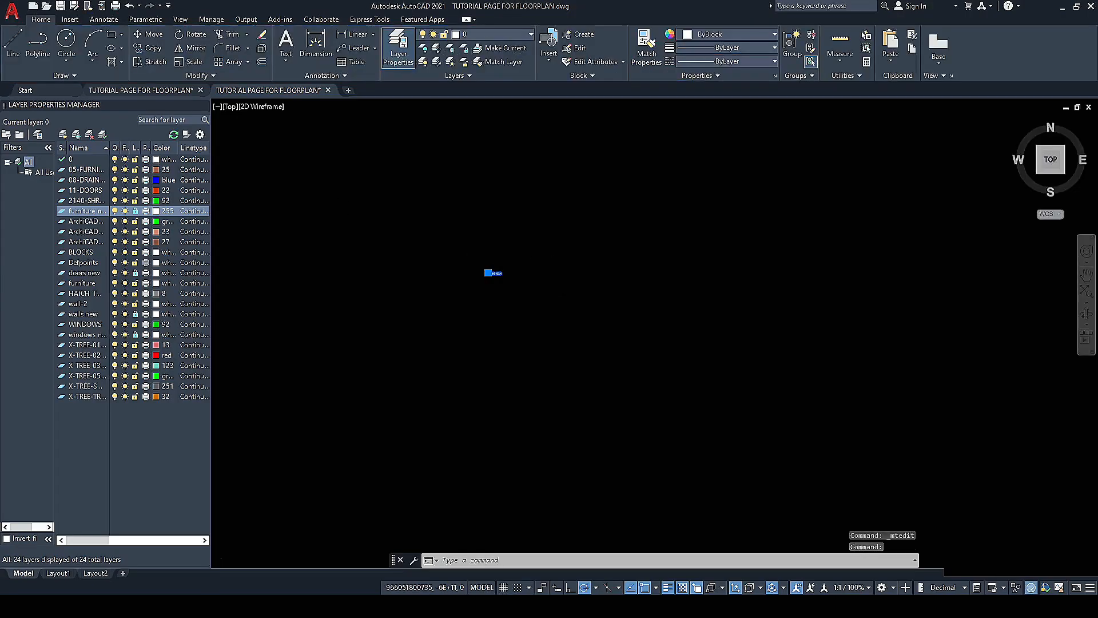
double_click(493, 273)
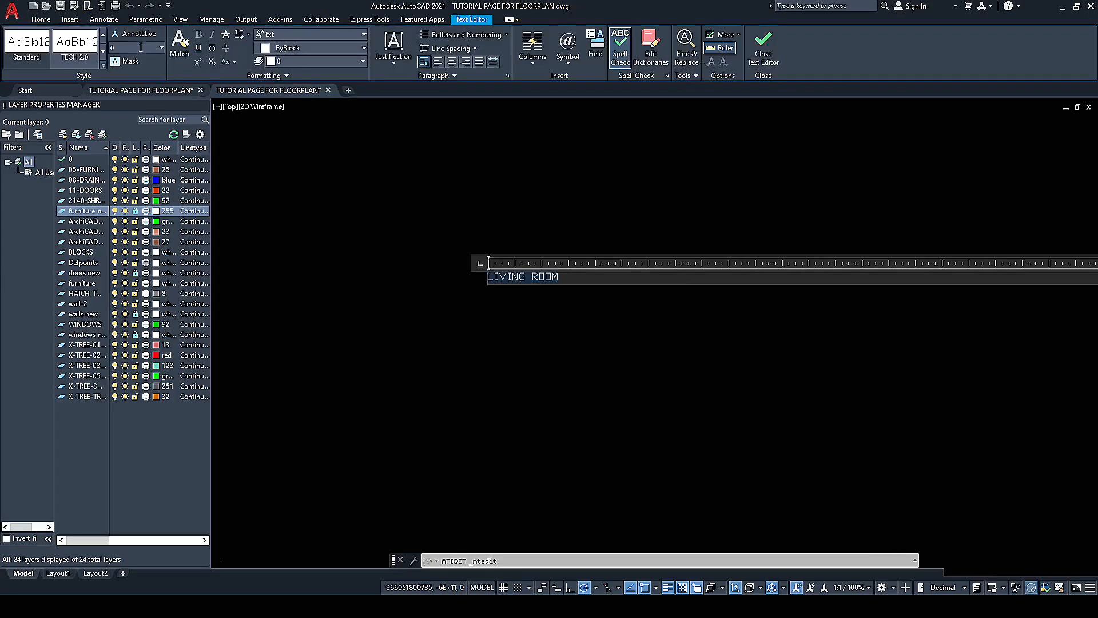
left_click(163, 46)
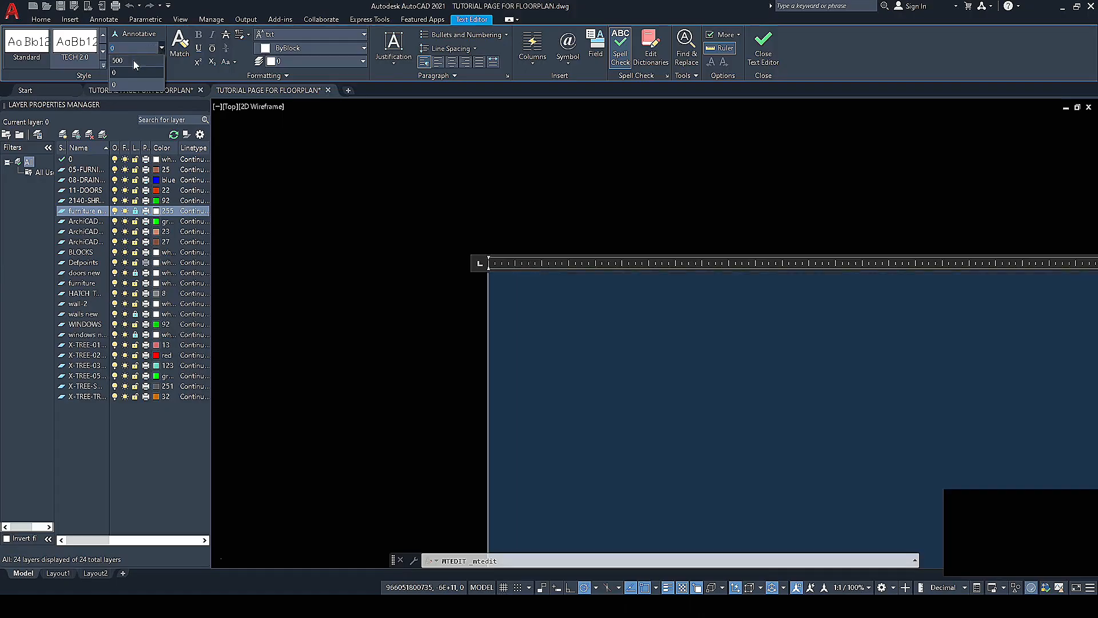
left_click(132, 60)
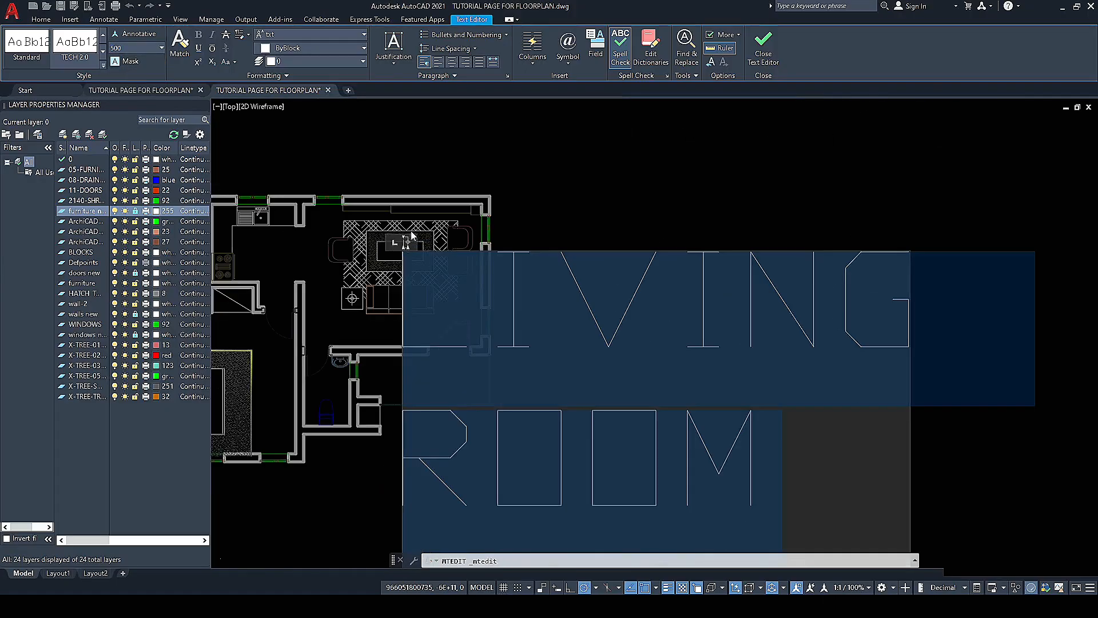
left_click(558, 194)
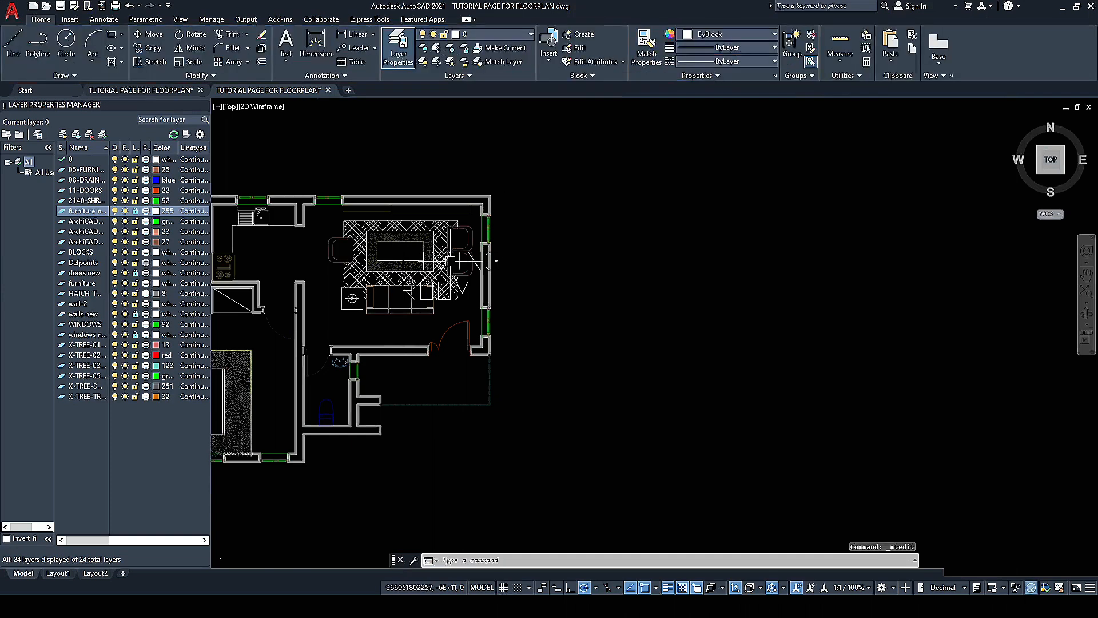
scroll(485, 250, "up", 4)
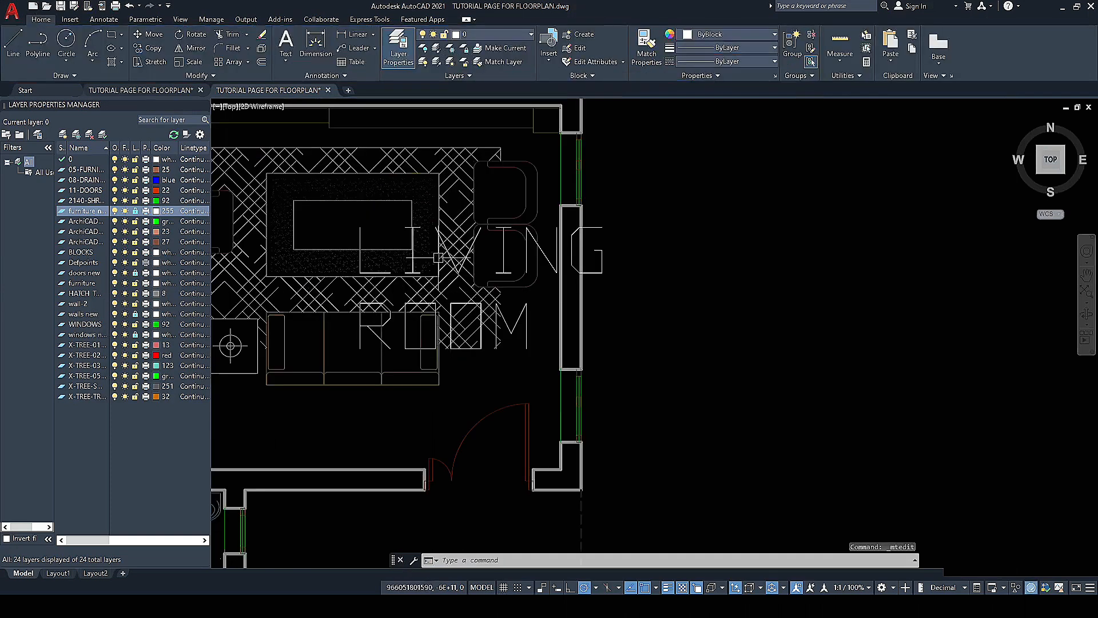
Step: Set the text height of the LIVING ROOM label to 200
double_click(503, 250)
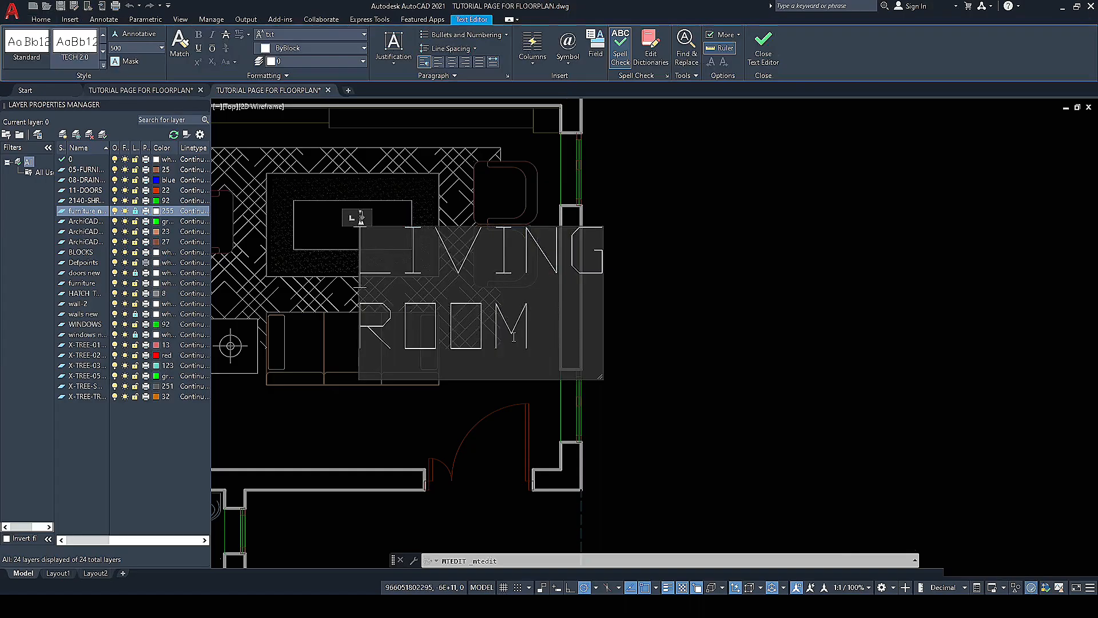
scroll(537, 337, "up", 4)
left_click_drag(545, 334, 477, 319)
scroll(420, 297, "down", 6)
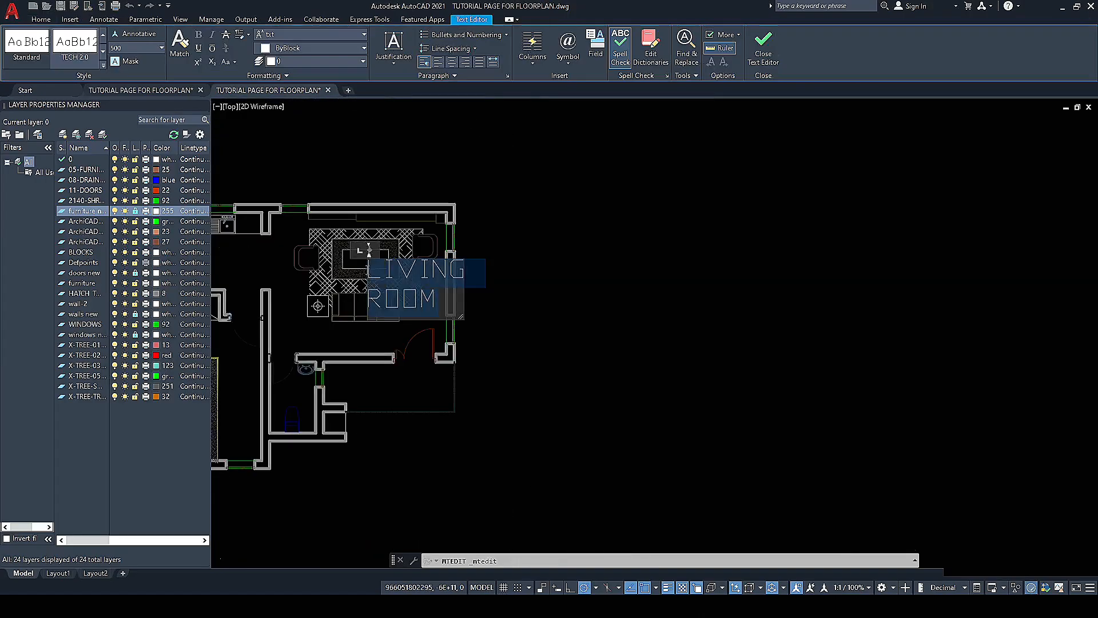
left_click(162, 48)
type("2")
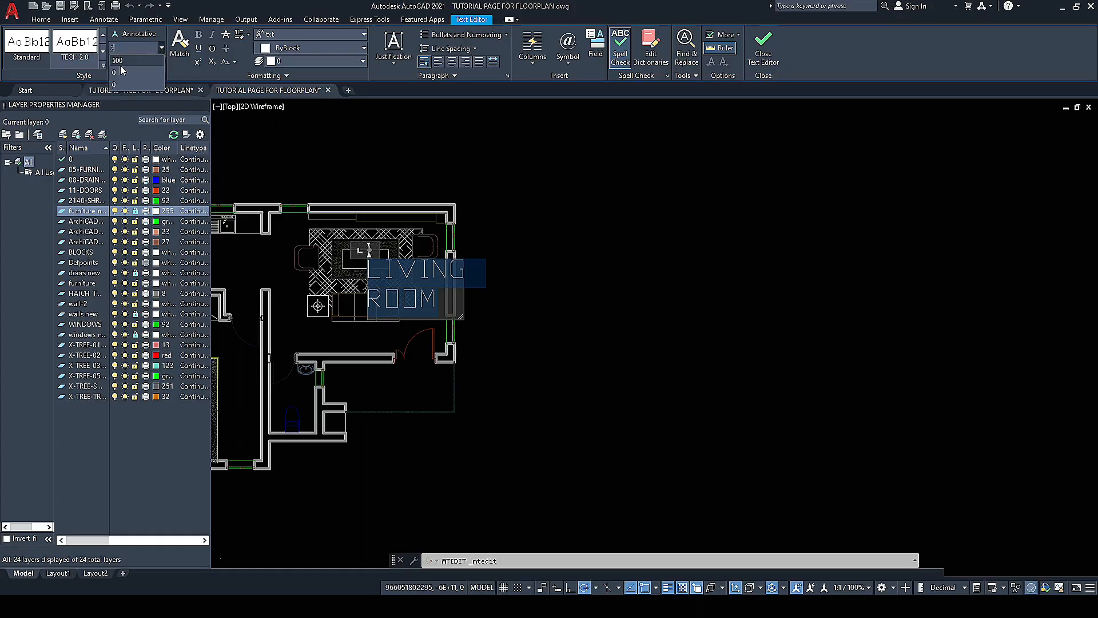
left_click(121, 63)
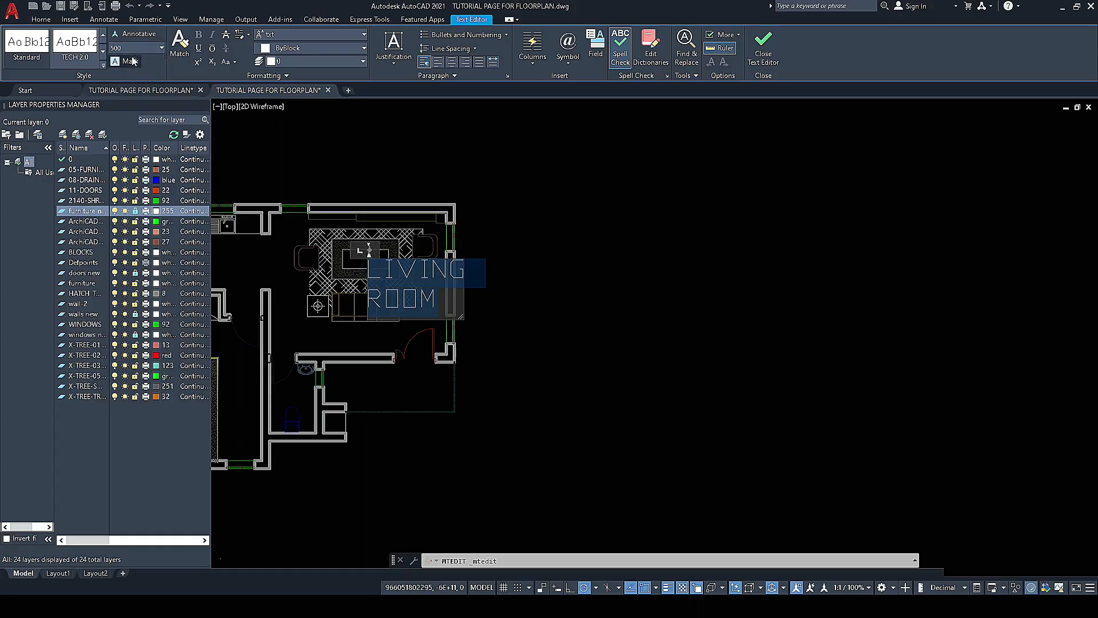
left_click(112, 49)
type("2")
key("Return")
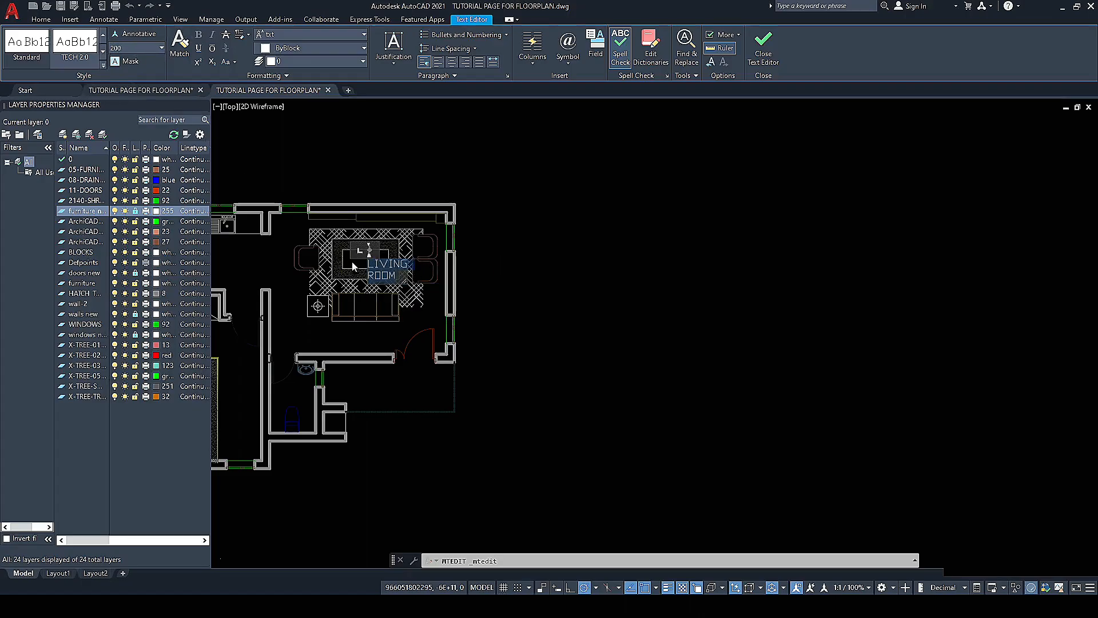
Step: Widen the LIVING ROOM label's text frame so both words fit on one line, and finish editing
scroll(353, 266, "up", 8)
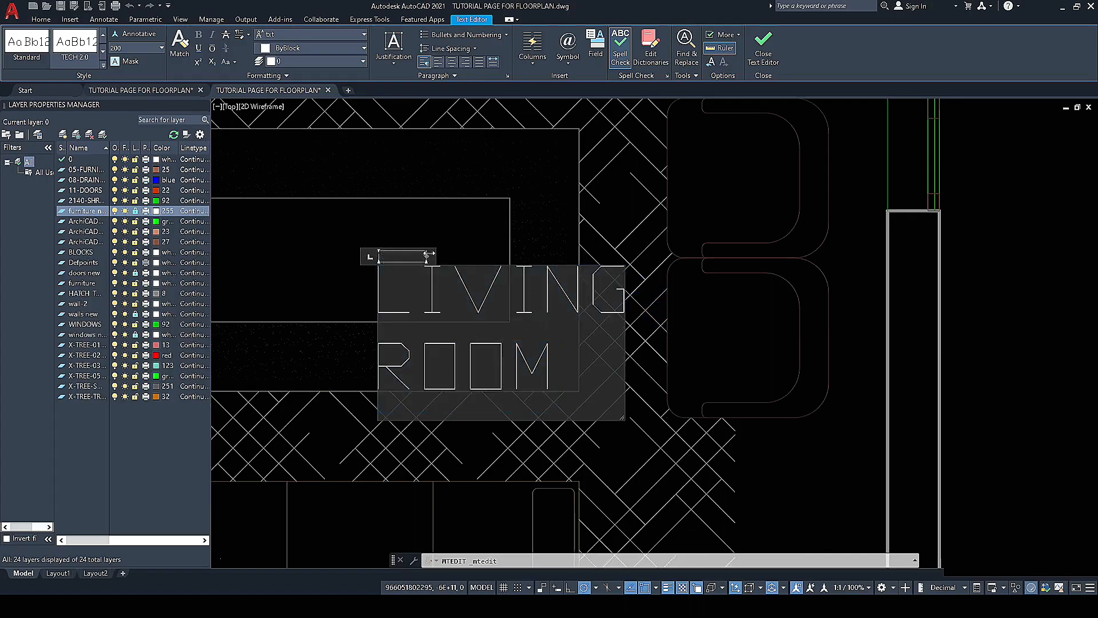
left_click_drag(428, 253, 868, 249)
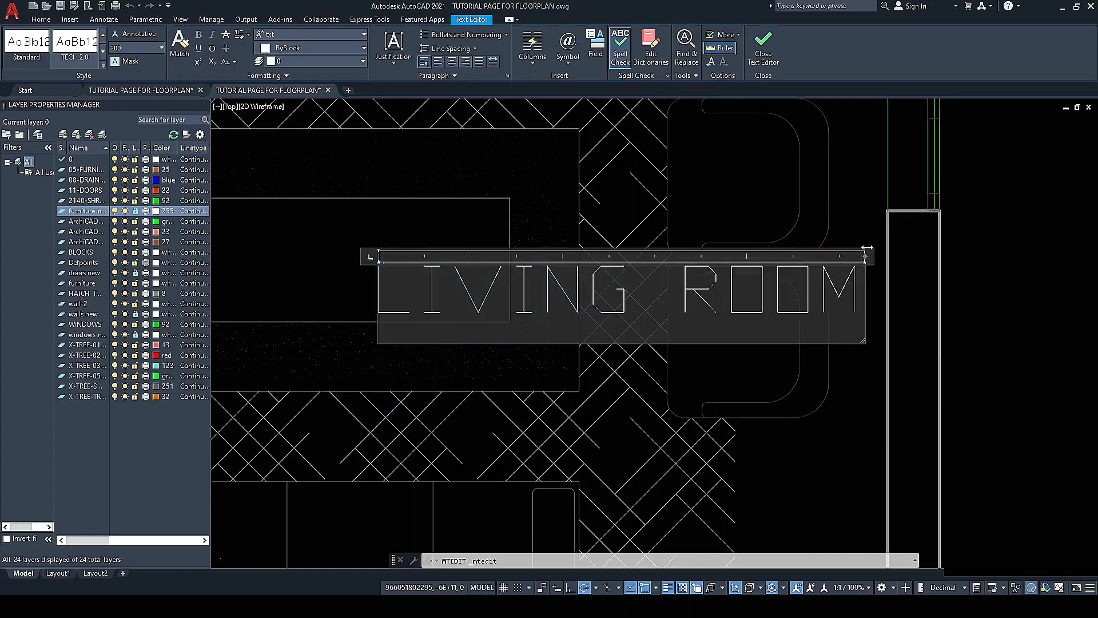
left_click(864, 204)
Step: Move the LIVING ROOM label over the table in the new plan's living room
left_click(701, 303)
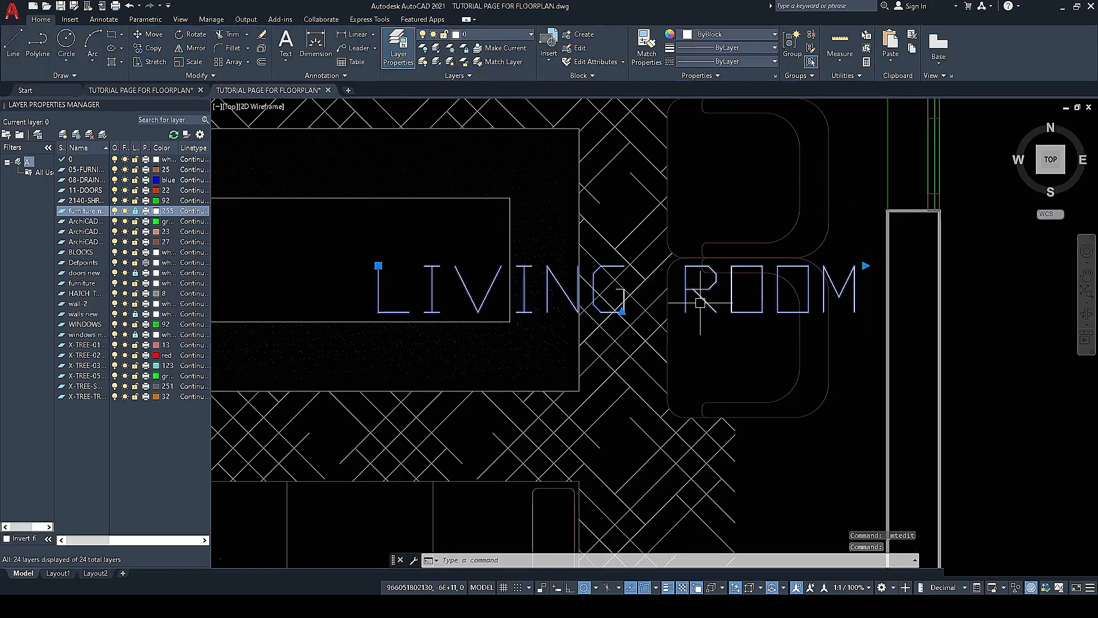
left_click(378, 266)
scroll(506, 311, "down", 4)
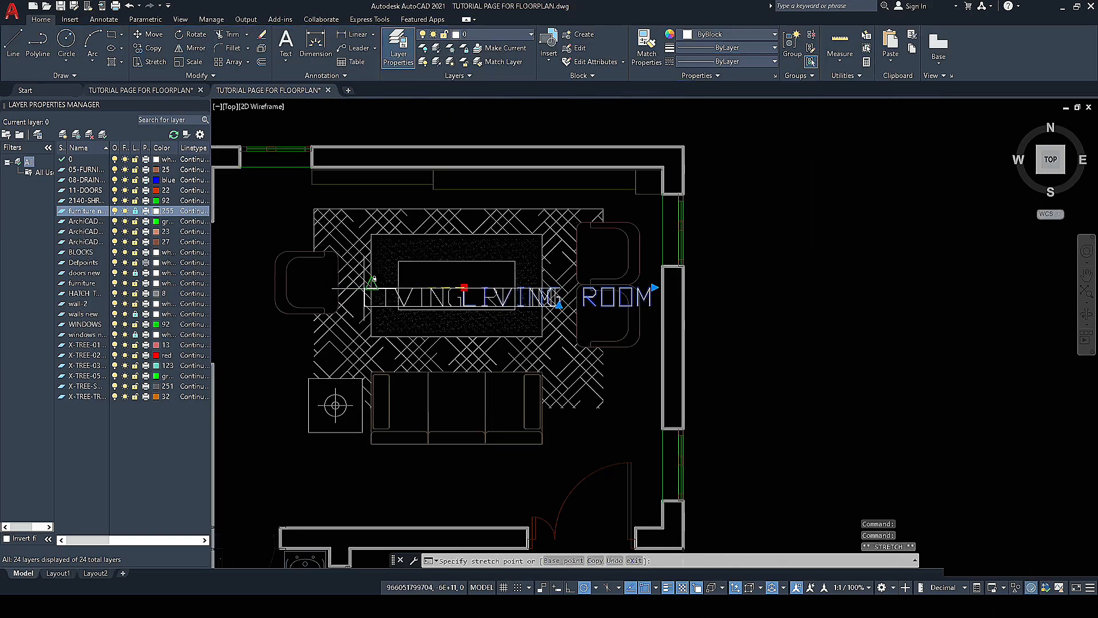
scroll(372, 284, "up", 4)
left_click(404, 269)
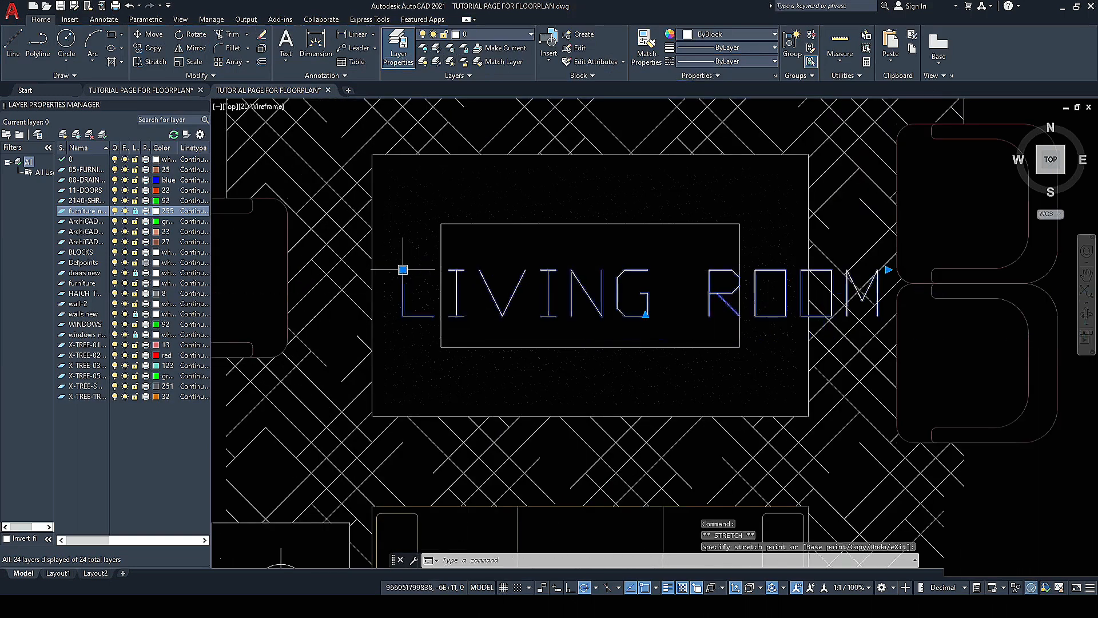
scroll(464, 307, "down", 4)
scroll(492, 298, "up", 4)
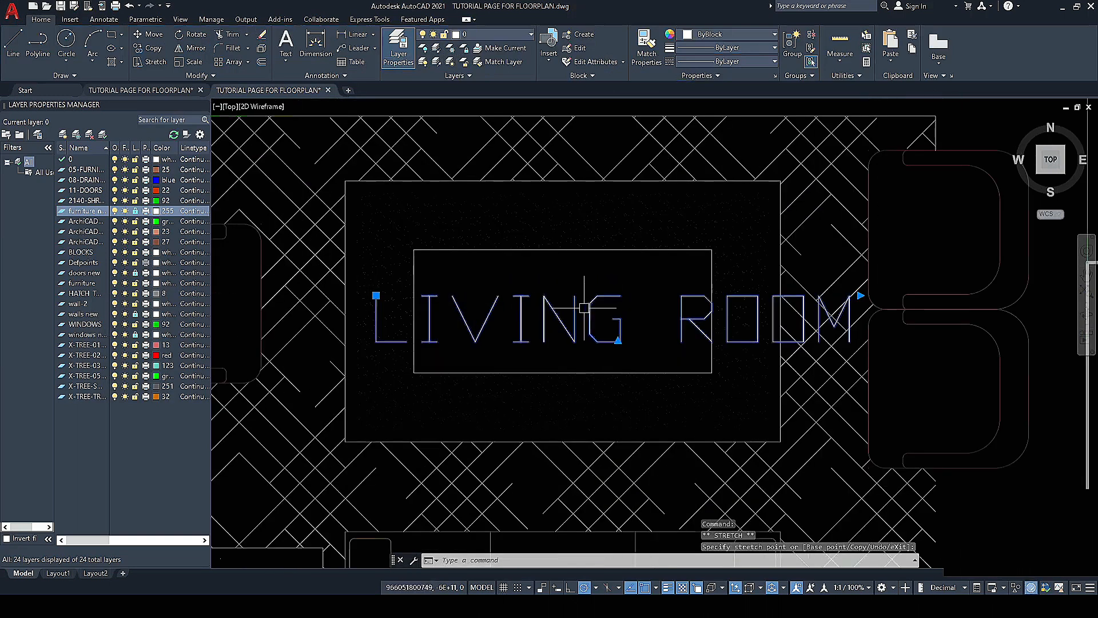
Step: Reduce the text height of the LIVING ROOM label to 100 and finish editing it
double_click(486, 312)
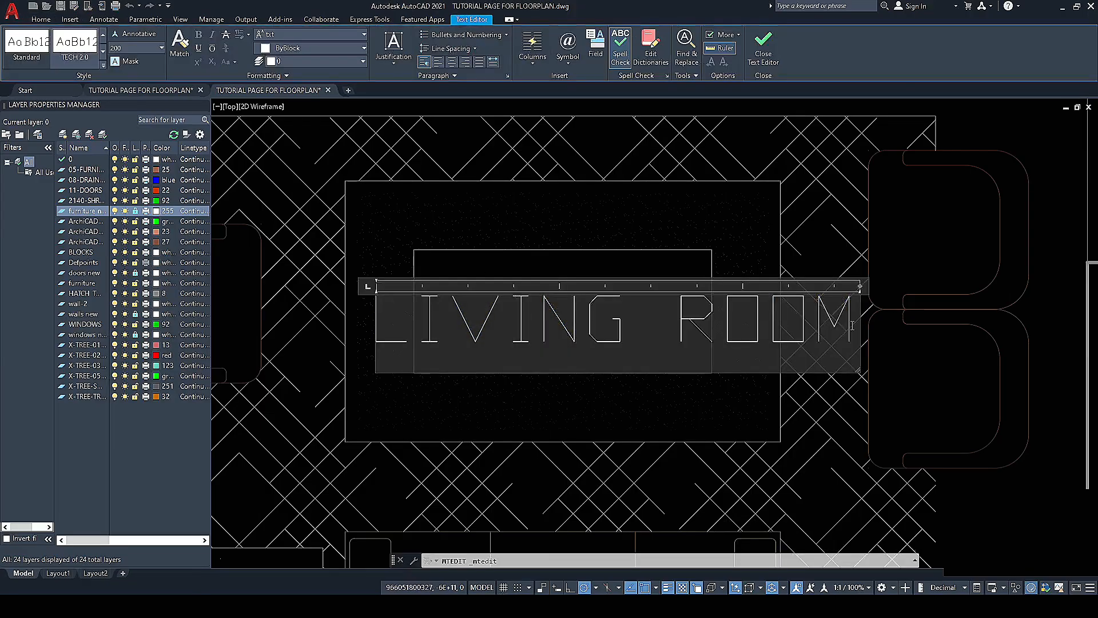
left_click_drag(852, 325, 379, 331)
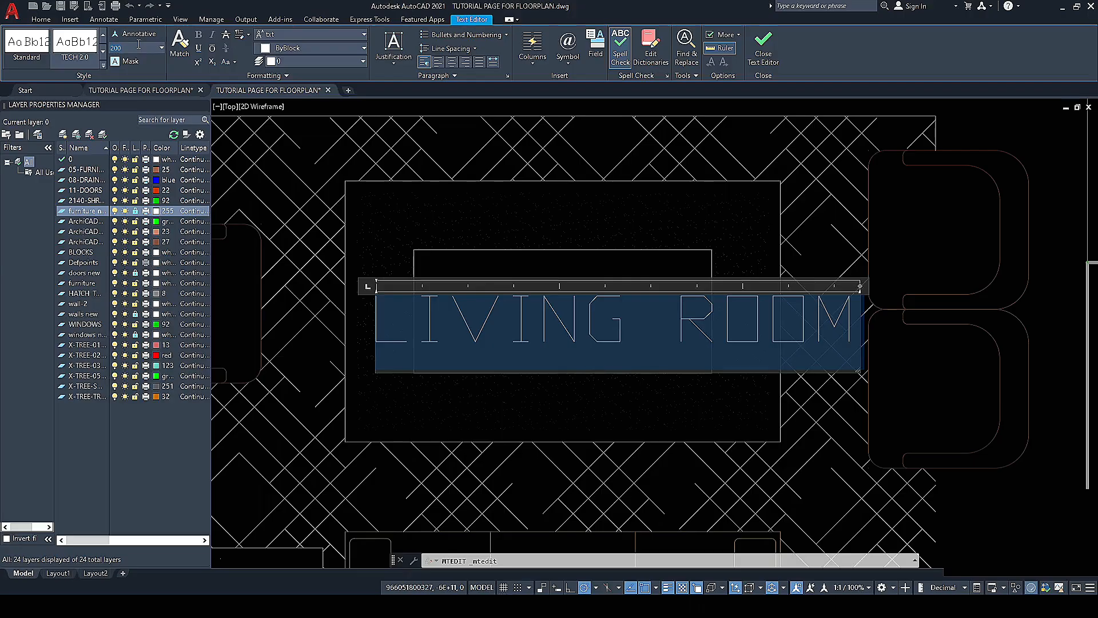
key("Return")
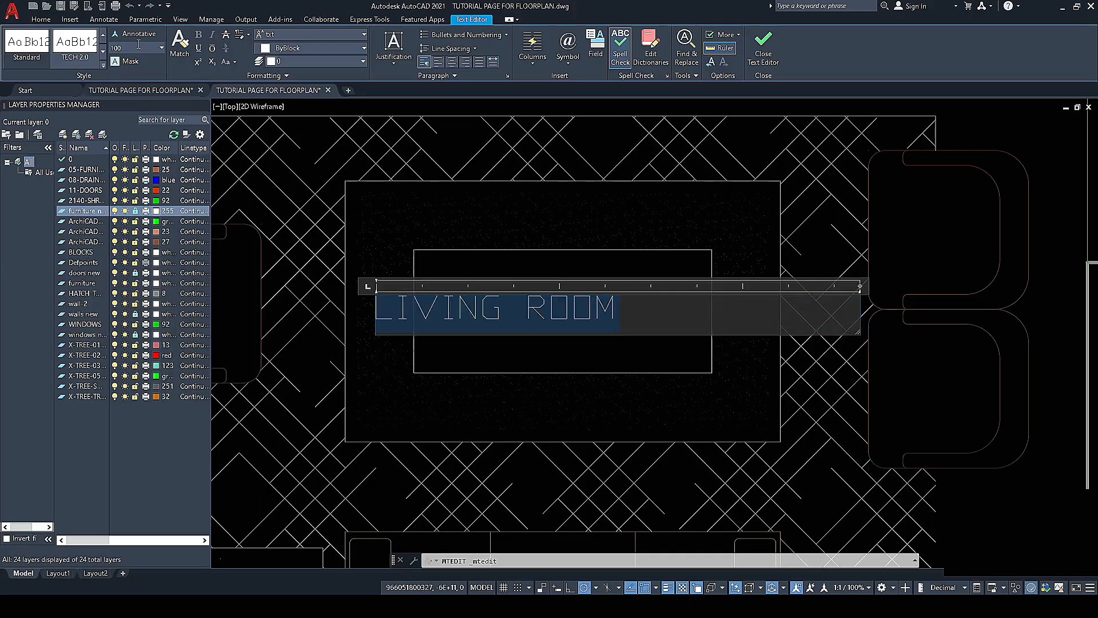
left_click(434, 273)
Step: Move the LIVING ROOM label horizontally so it sits centred inside the table's inner rectangle, and deselect it
left_click(498, 303)
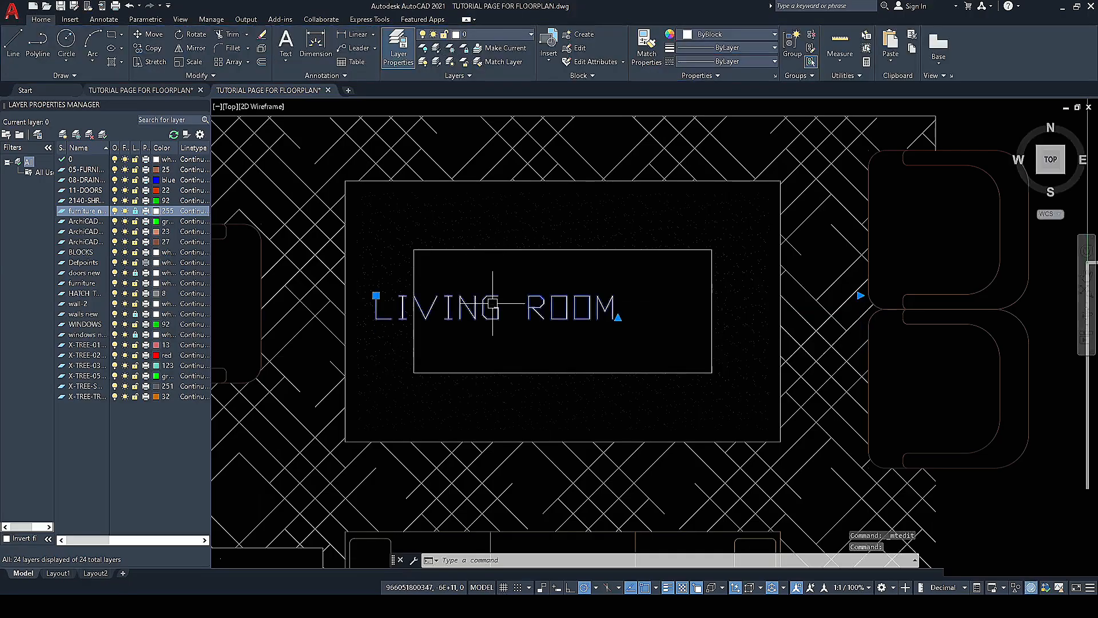
left_click(374, 294)
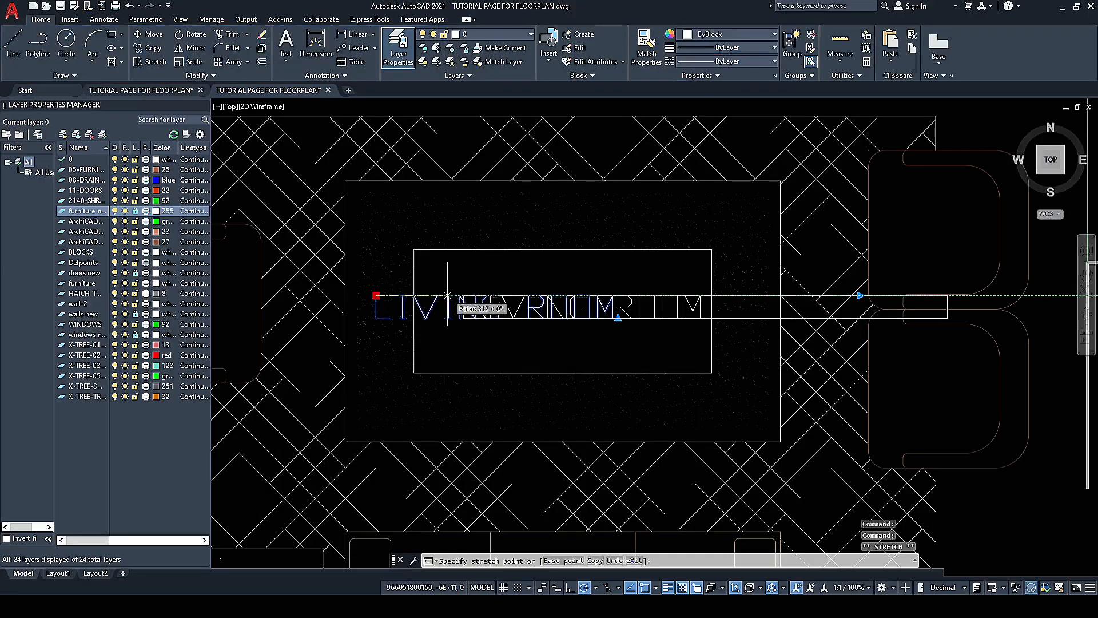
key("Escape")
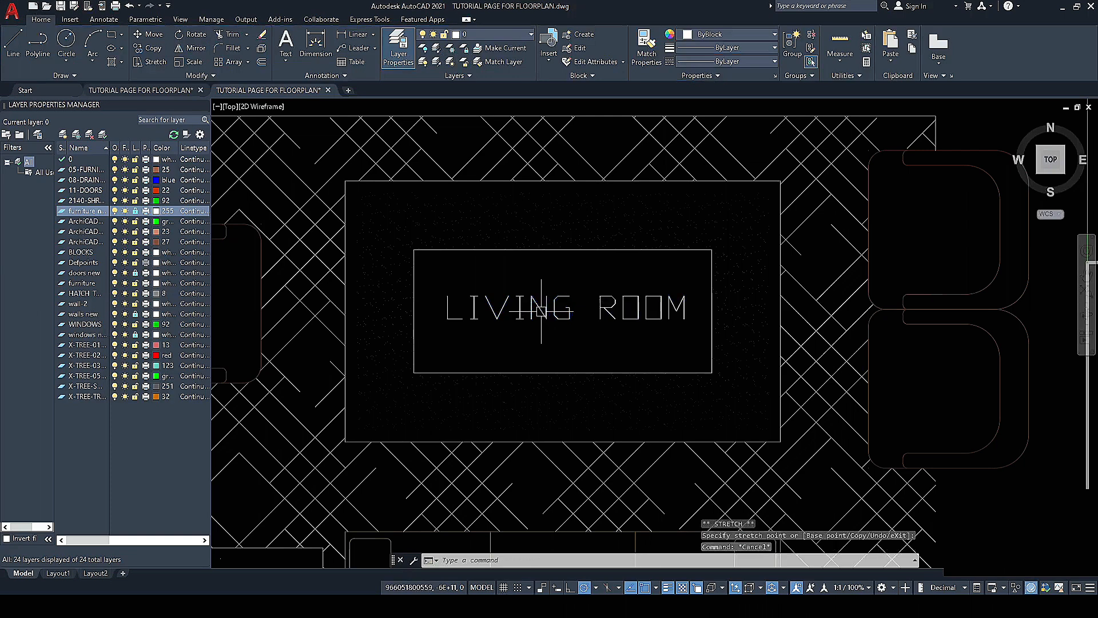
Step: Format the LIVING ROOM label in bold Times New Roman and finish editing it
double_click(541, 311)
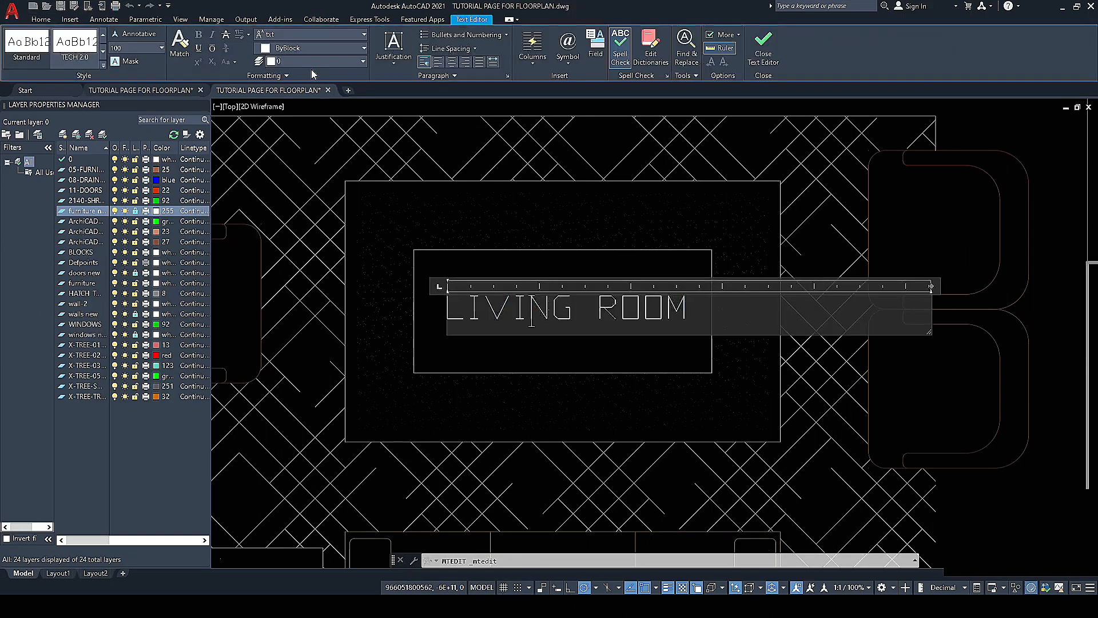
left_click_drag(693, 312, 407, 305)
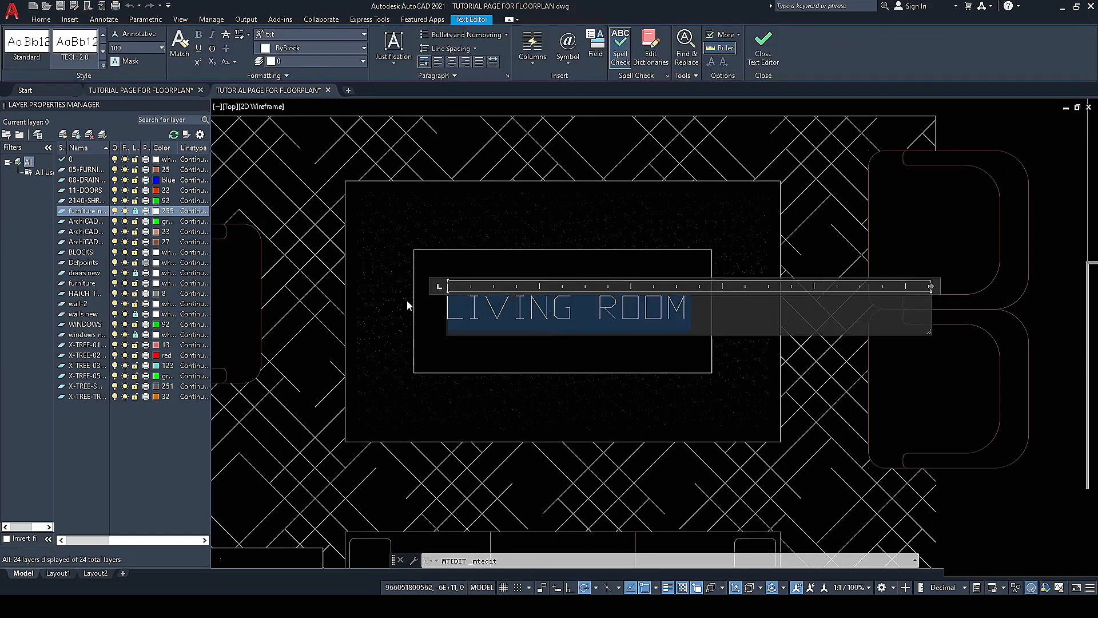
left_click(364, 35)
scroll(299, 137, "up", 5)
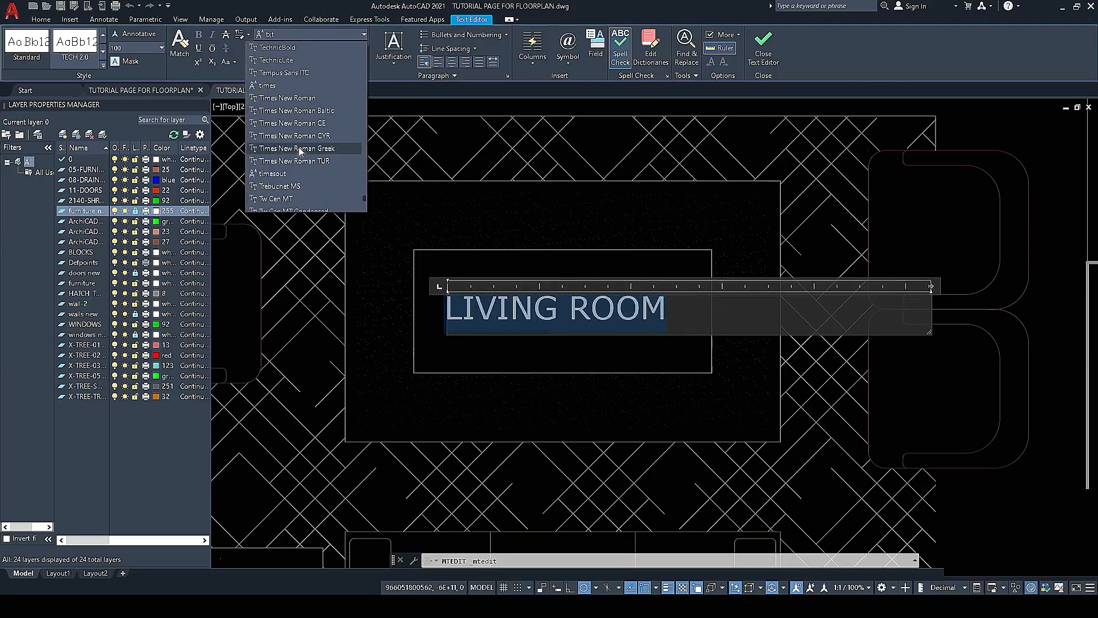
left_click(308, 99)
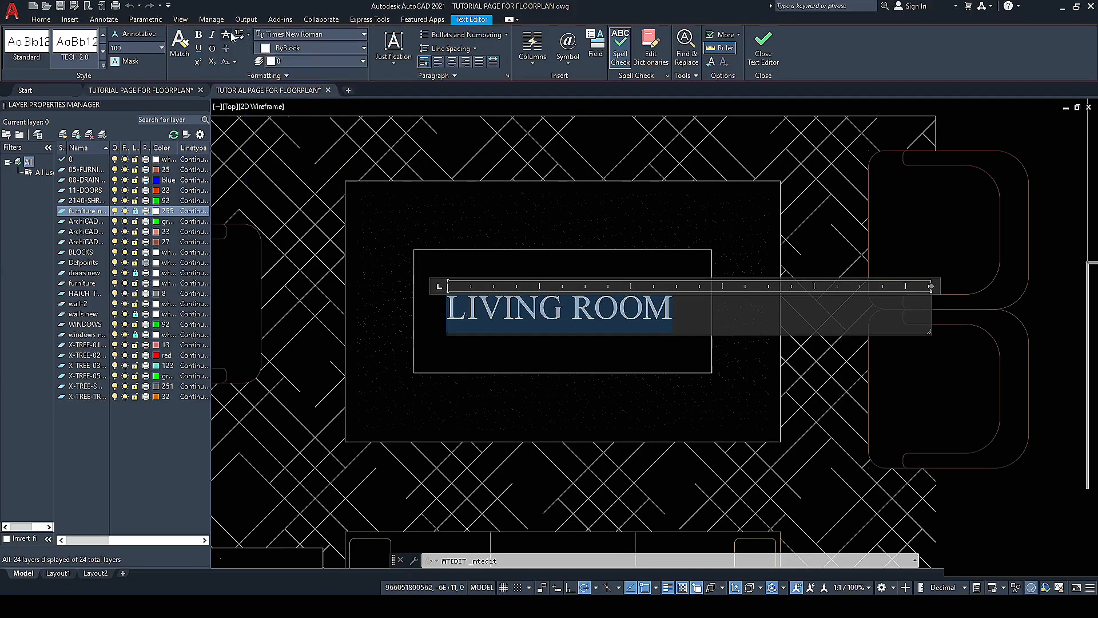
left_click(198, 34)
left_click(495, 222)
scroll(566, 309, "down", 6)
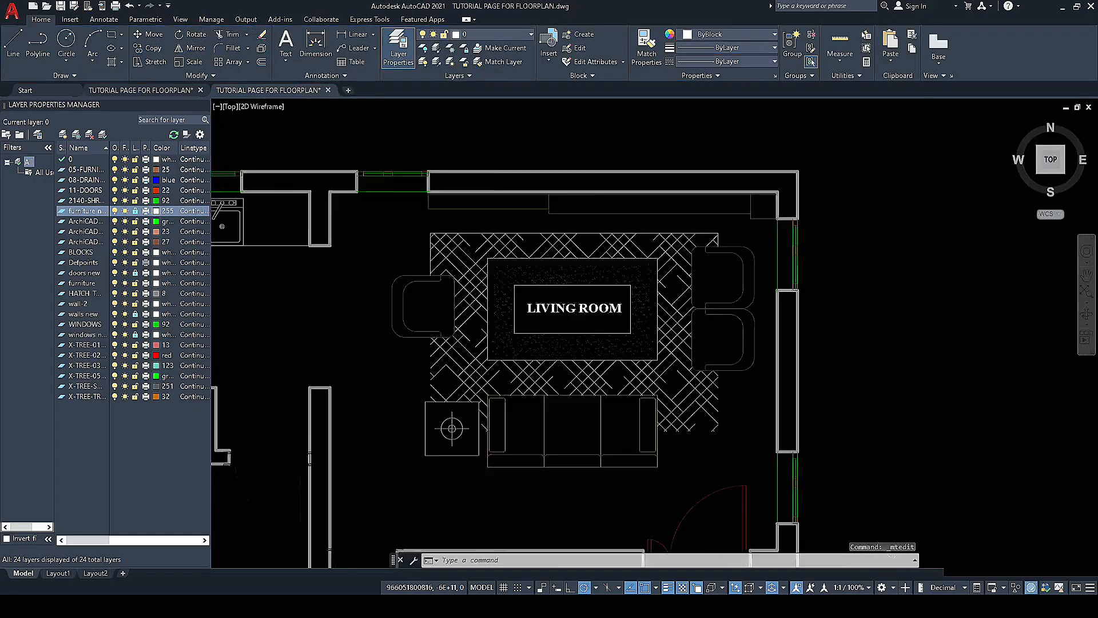
scroll(572, 334, "up", 6)
scroll(576, 312, "up", 2)
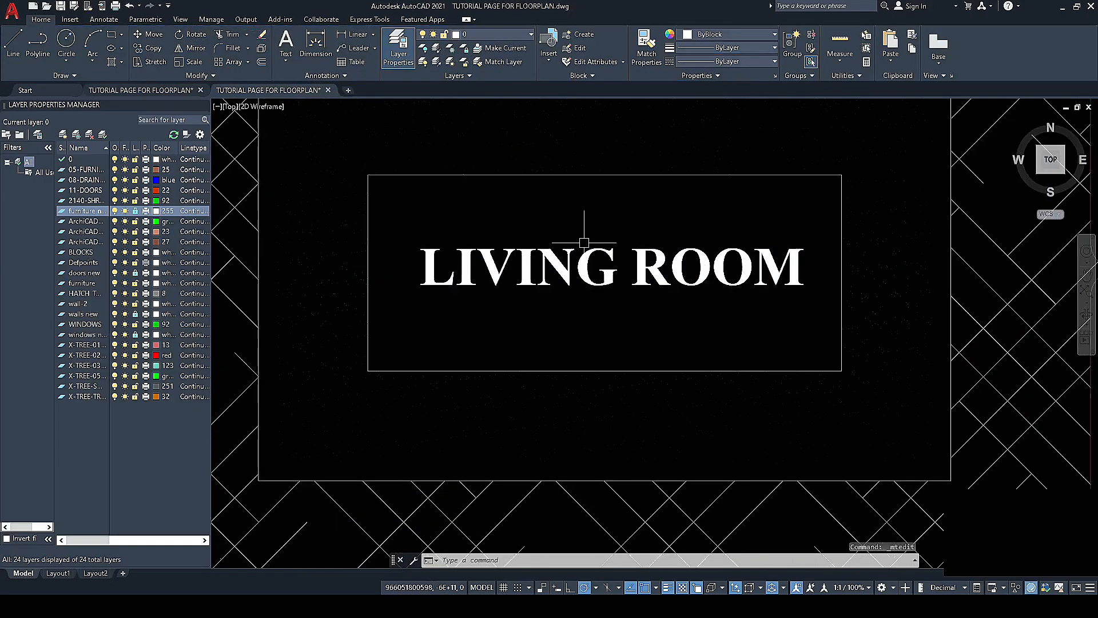
scroll(586, 242, "down", 5)
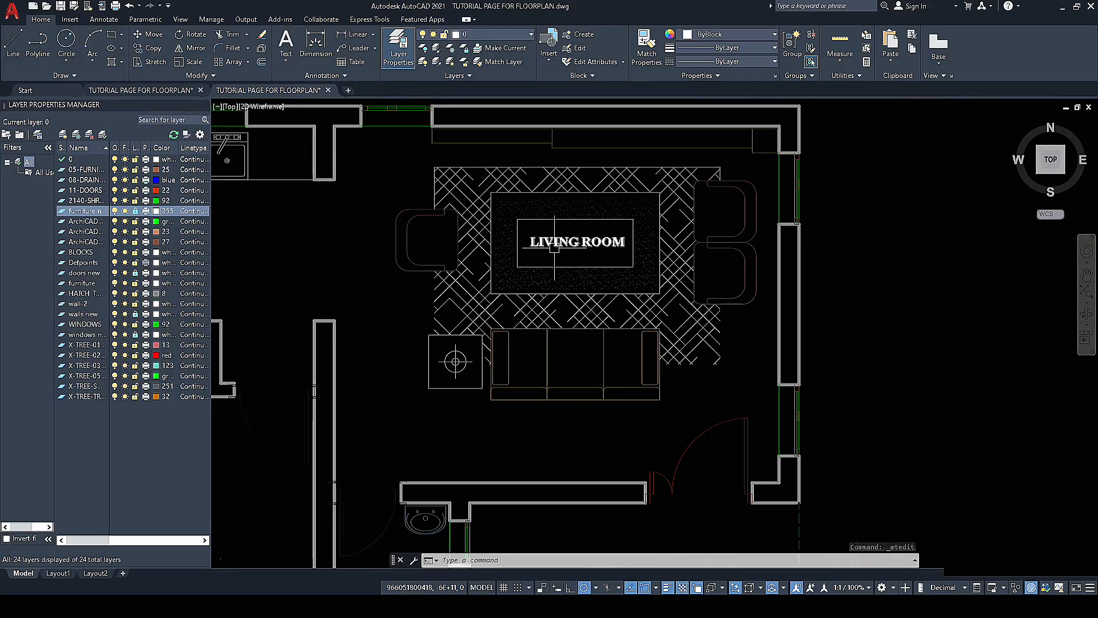
Step: Copy the LIVING ROOM label into the new plan's bedroom, in the open area above the rug
scroll(595, 243, "up", 3)
left_click(596, 241)
right_click(594, 241)
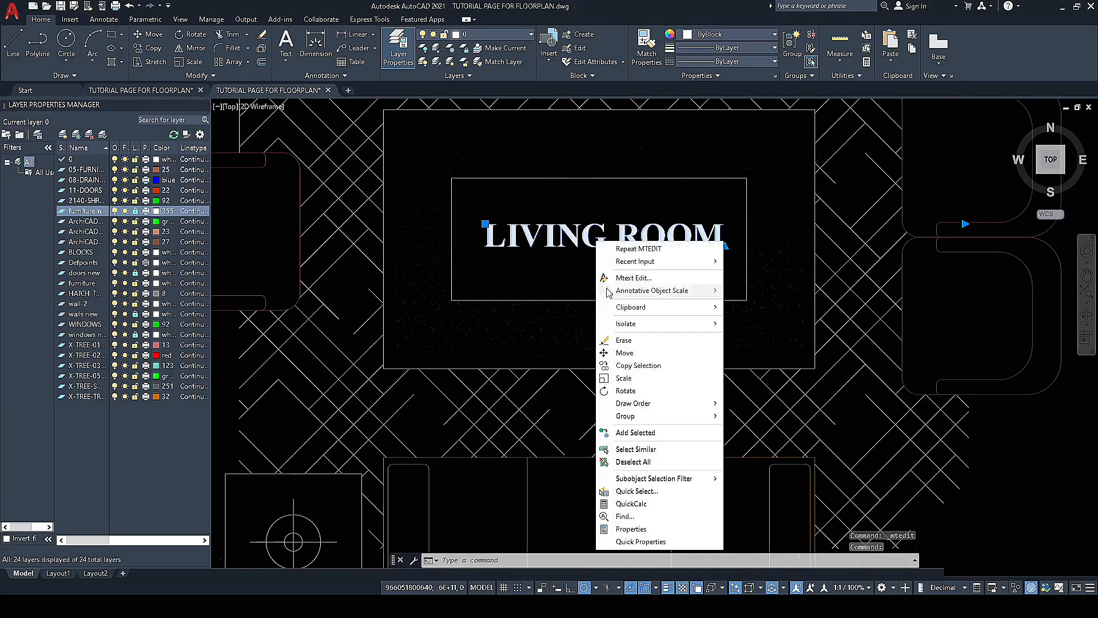
left_click(618, 365)
left_click(635, 223)
scroll(635, 223, "down", 5)
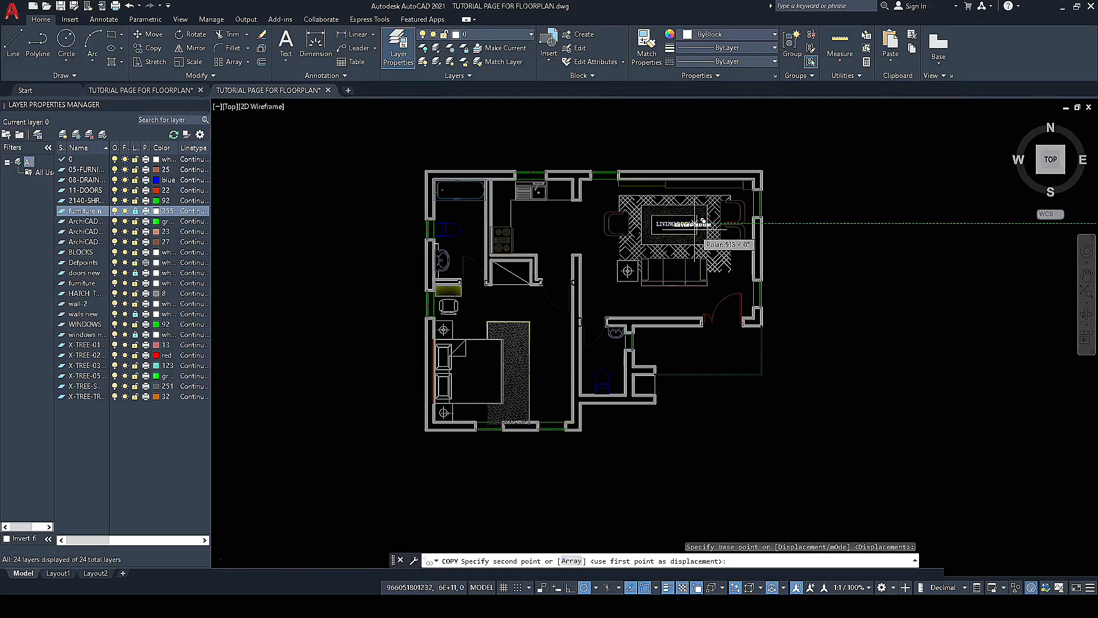
scroll(543, 284, "up", 4)
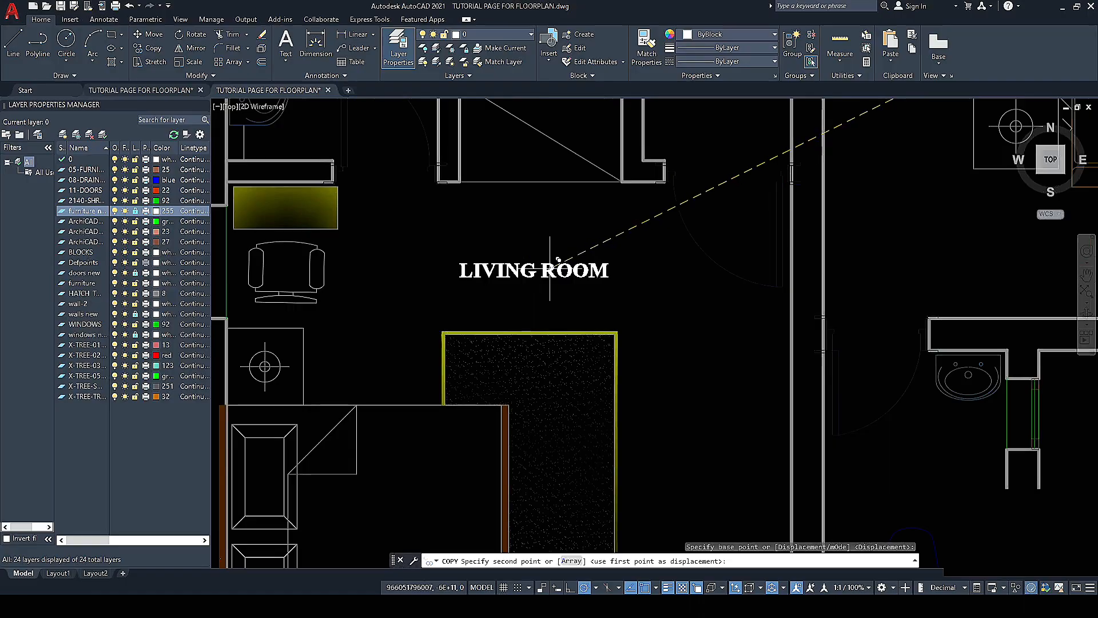
left_click(547, 271)
key("Escape")
Step: Change the copied label in the bedroom to read BED ROOM and finish editing it
double_click(543, 273)
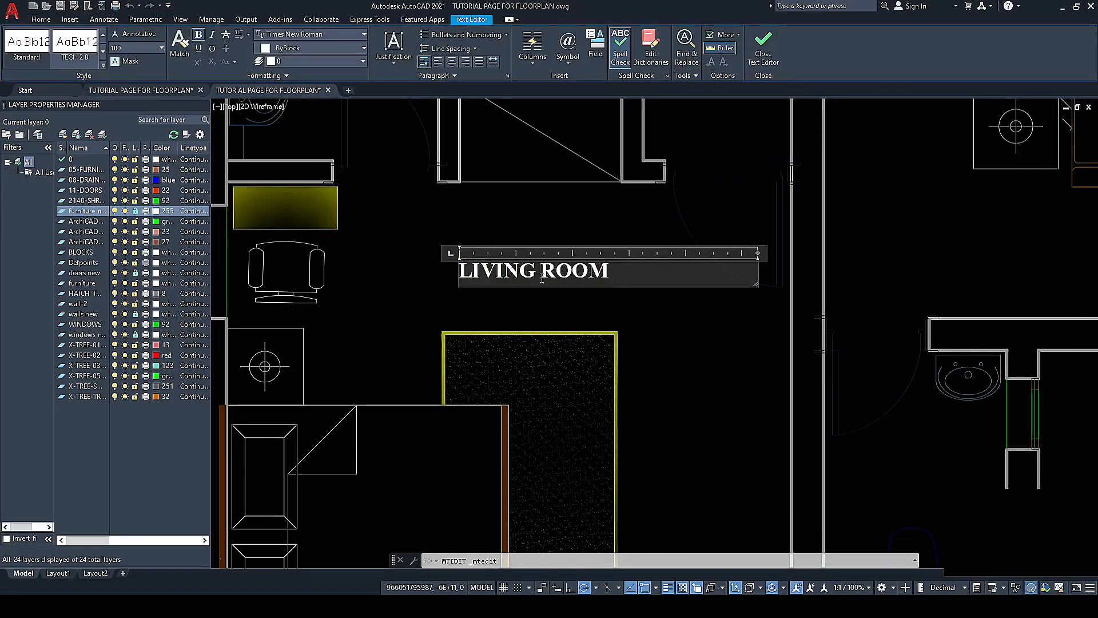
left_click_drag(540, 271, 463, 270)
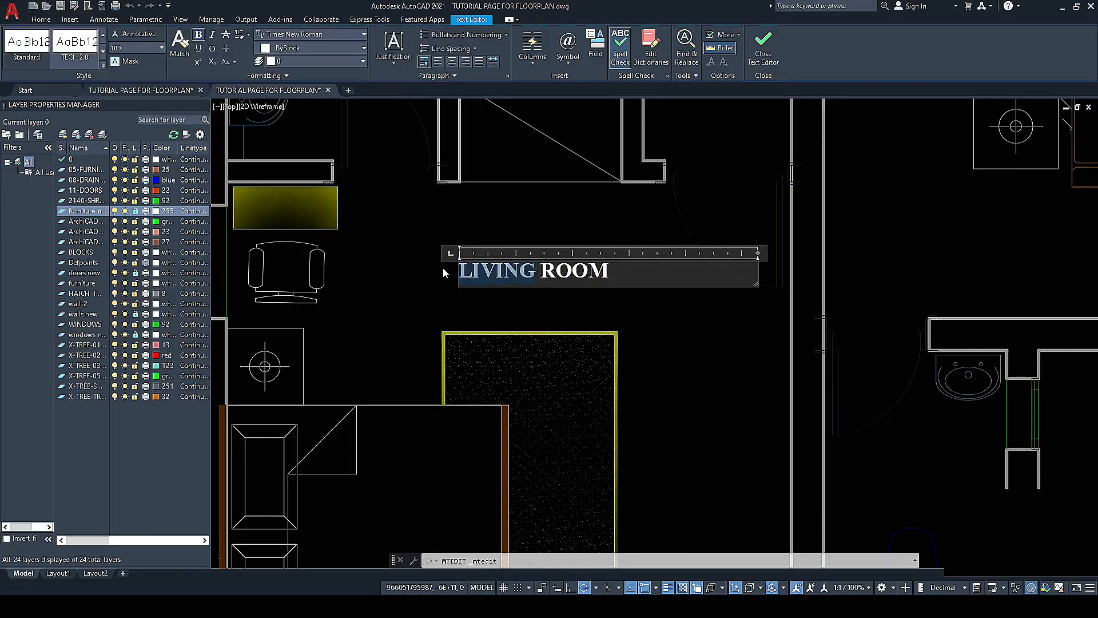
type("BED")
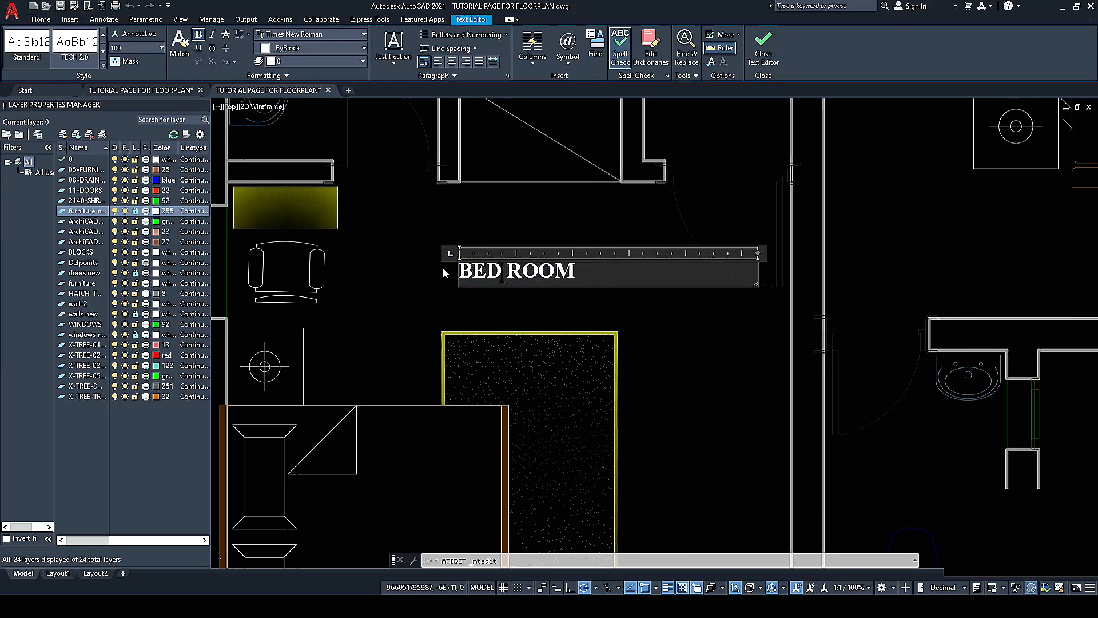
left_click(542, 213)
Step: Compare the room labels in the new plan with those in the reference plan
scroll(542, 212, "down", 5)
scroll(523, 344, "up", 5)
scroll(539, 368, "down", 5)
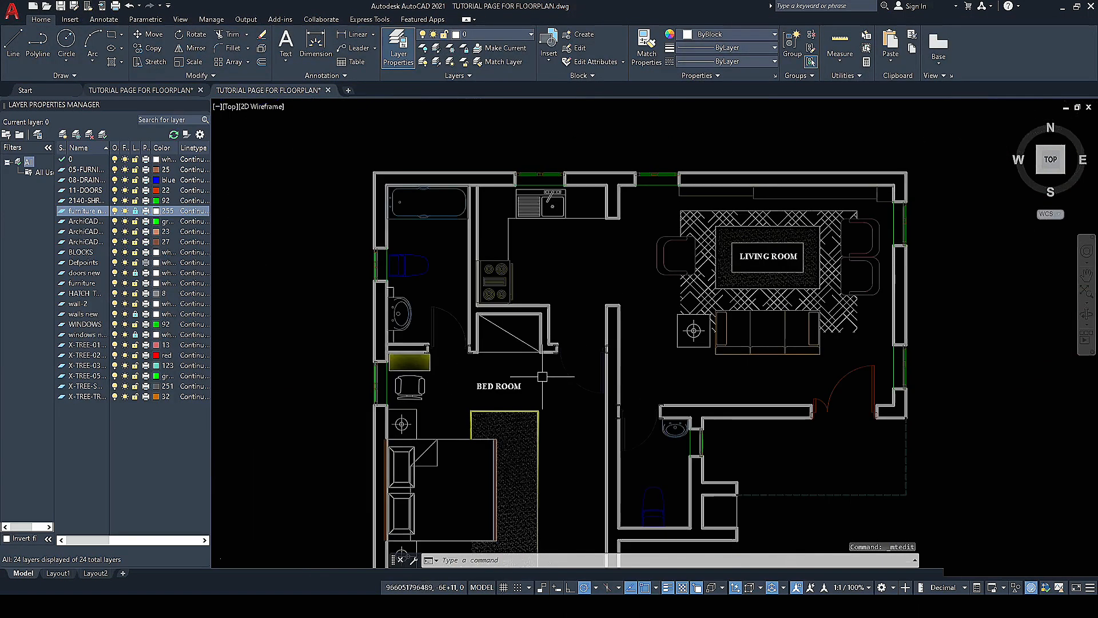
scroll(568, 365, "up", 2)
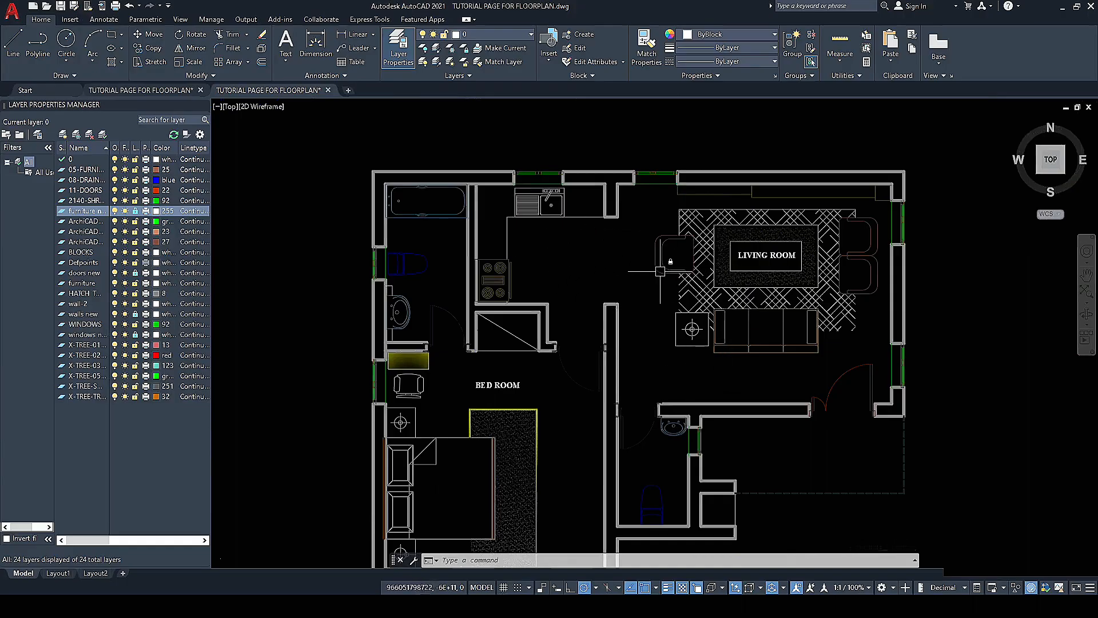
scroll(689, 273, "down", 2)
scroll(690, 273, "down", 6)
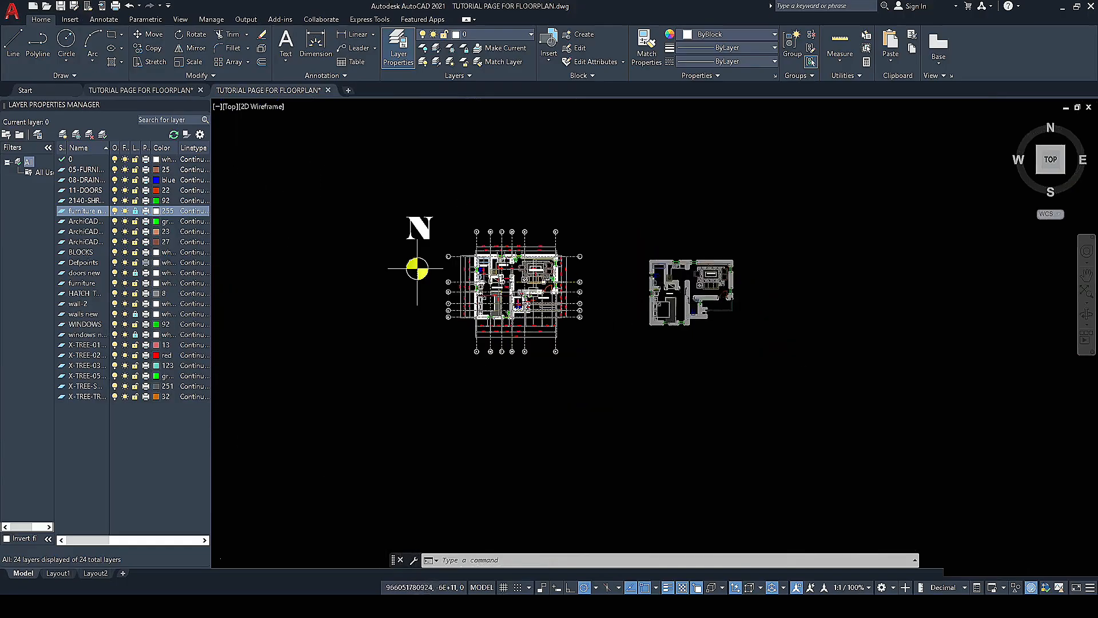
scroll(518, 286, "up", 5)
scroll(628, 267, "up", 4)
scroll(467, 278, "down", 5)
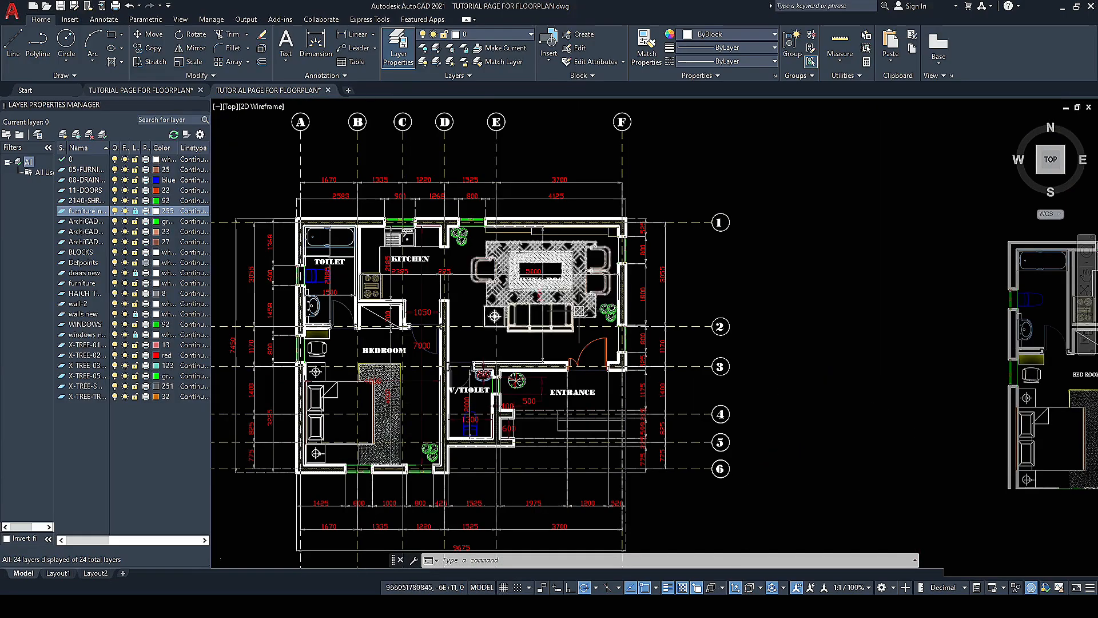
scroll(837, 323, "up", 6)
scroll(837, 323, "down", 5)
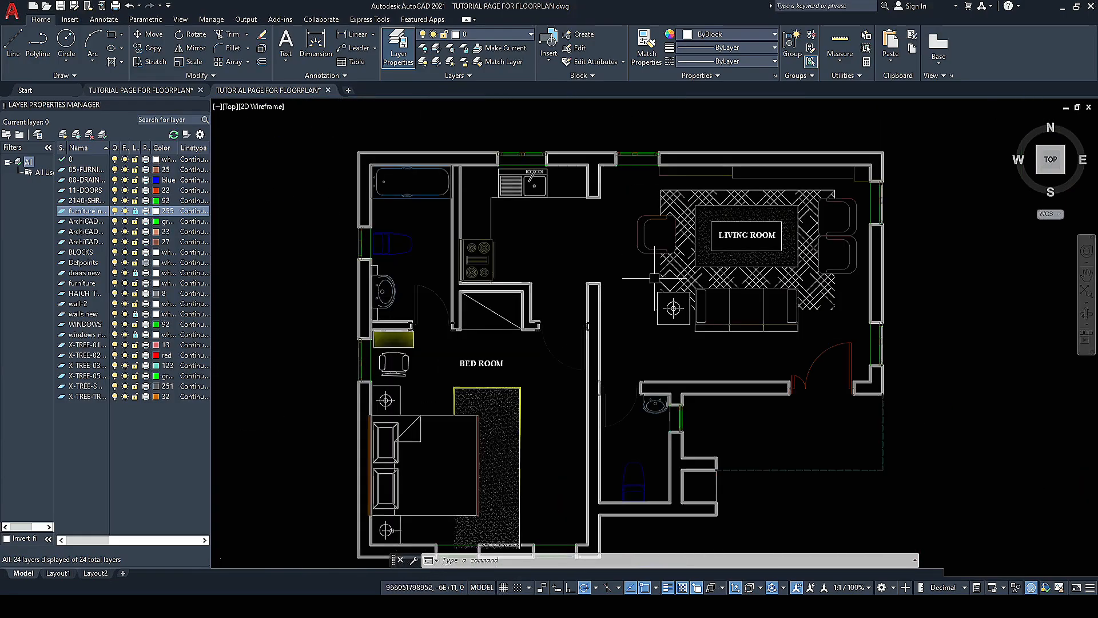
Step: Copy the LIVING ROOM label into the open entrance area below the front door of the new plan
scroll(592, 277, "up", 8)
scroll(549, 296, "down", 5)
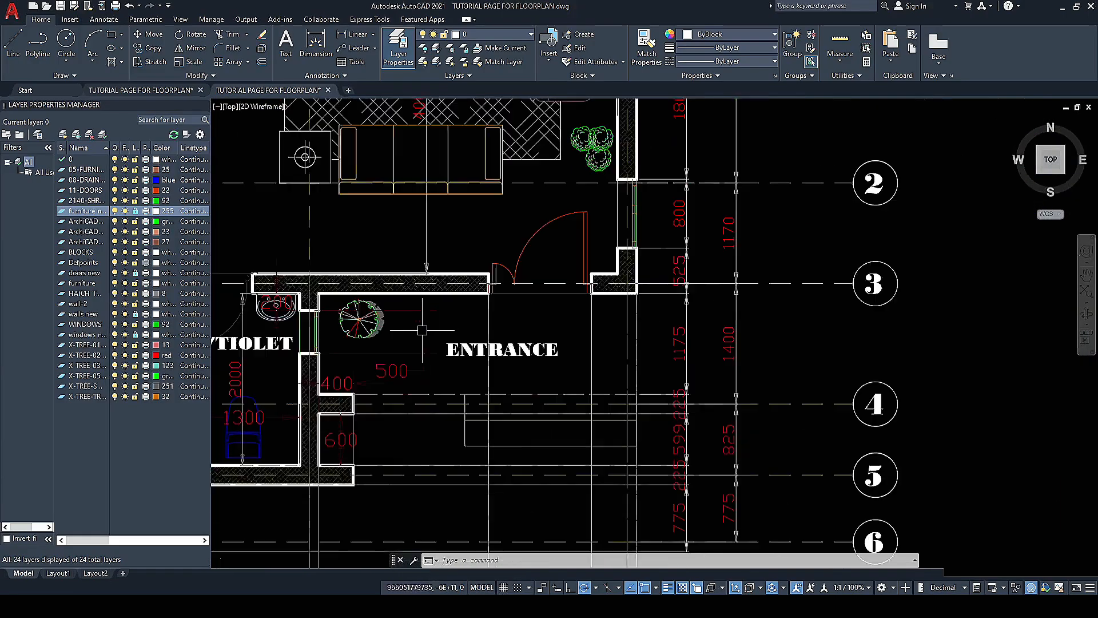
scroll(703, 288, "up", 7)
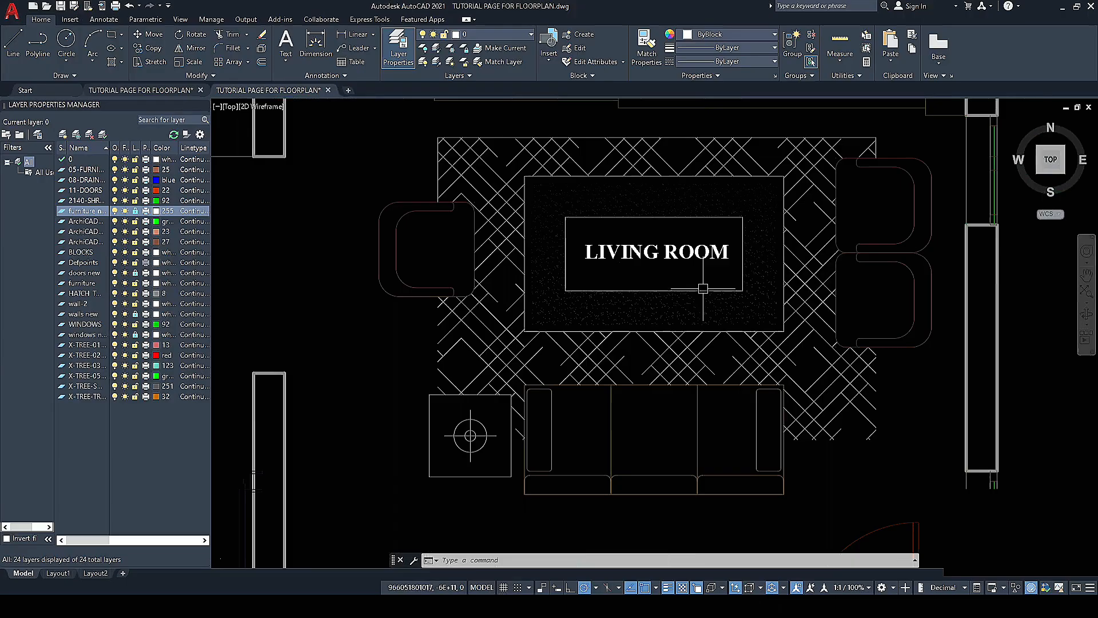
left_click(695, 252)
right_click(695, 252)
left_click(720, 376)
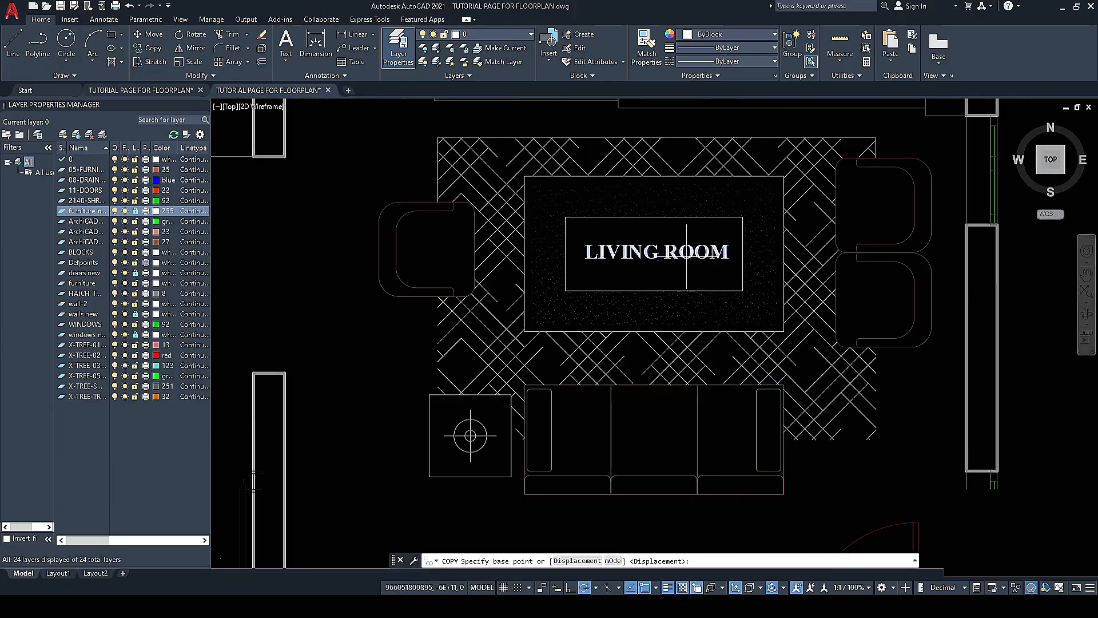
left_click(685, 252)
scroll(685, 251, "down", 5)
scroll(624, 258, "up", 6)
left_click(624, 259)
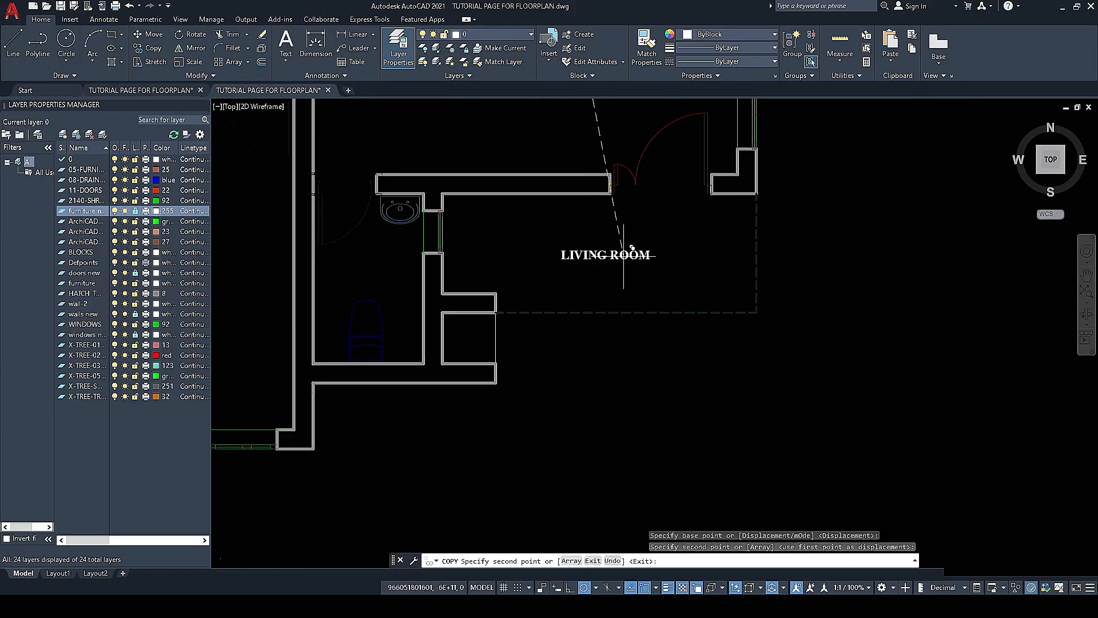
scroll(625, 259, "up", 4)
key("Escape")
Step: Change the copied label in the entrance area to read ENTRANCE and finish editing it
double_click(631, 252)
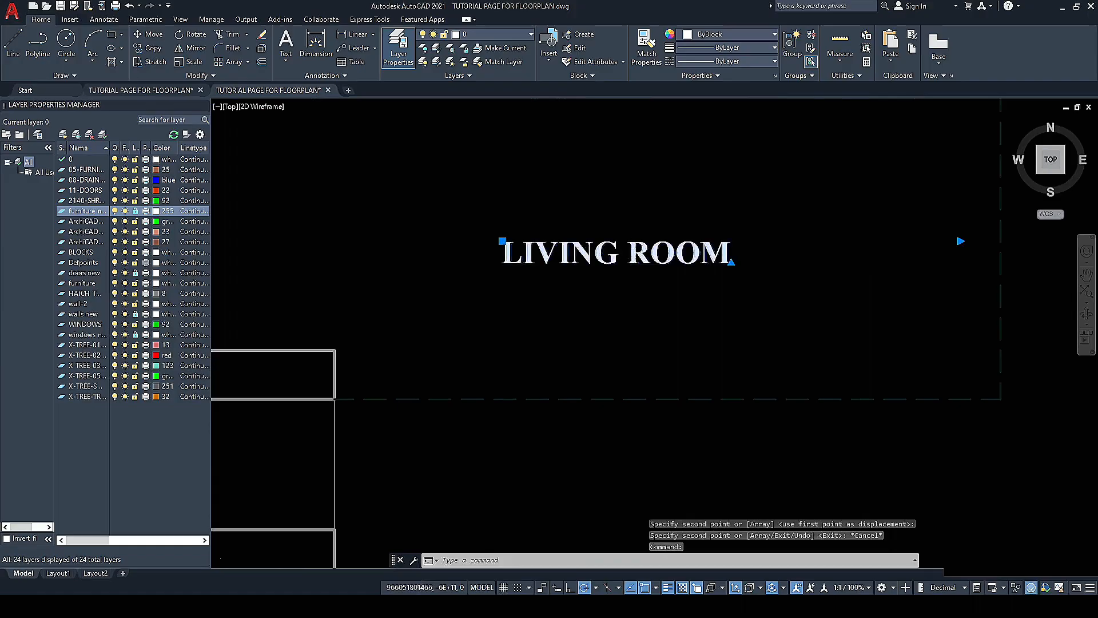
left_click_drag(710, 255, 482, 262)
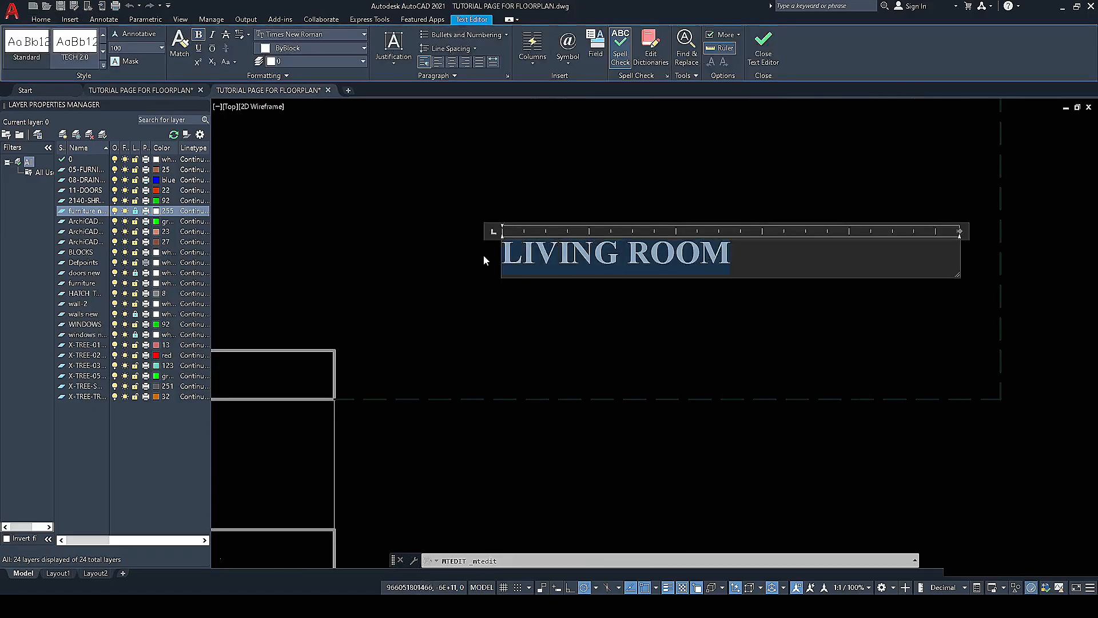
type("ENTR")
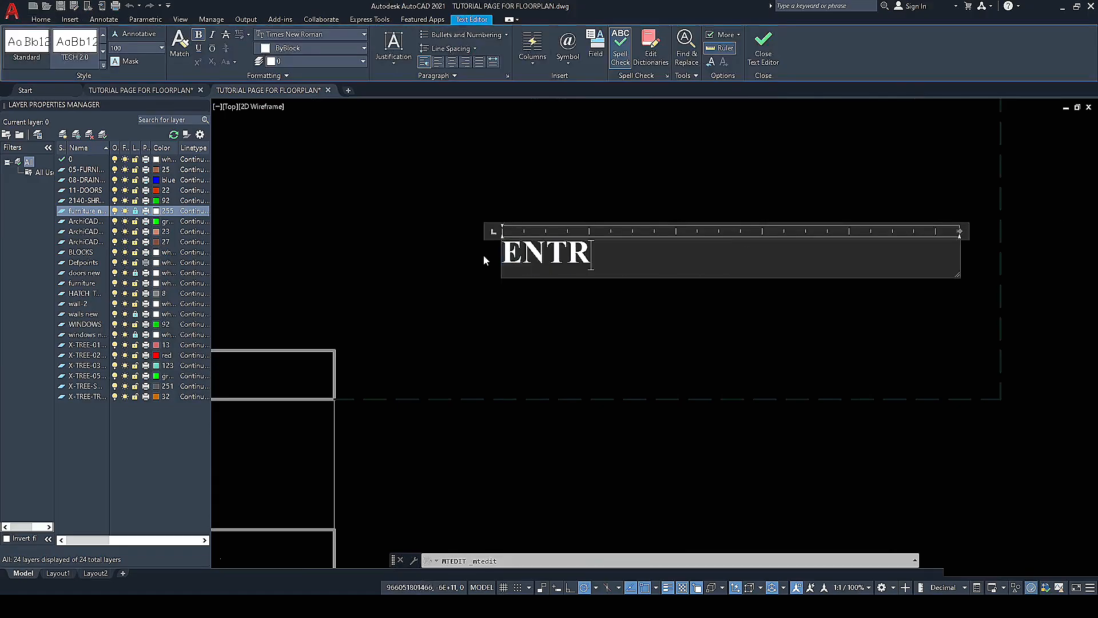
type("ANCE")
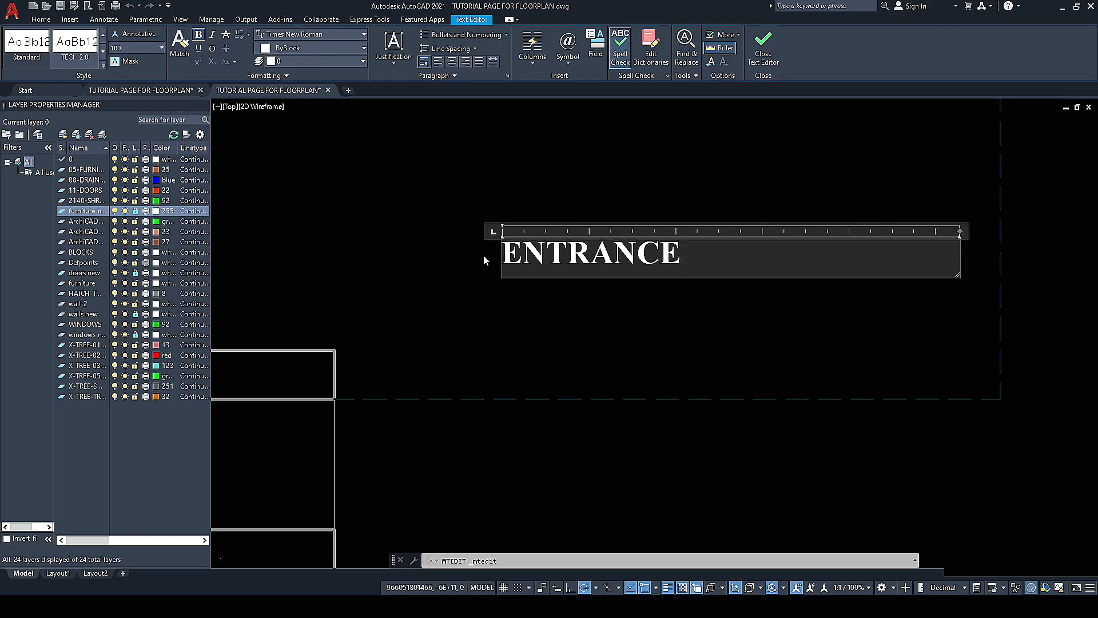
left_click(479, 250)
scroll(642, 310, "down", 6)
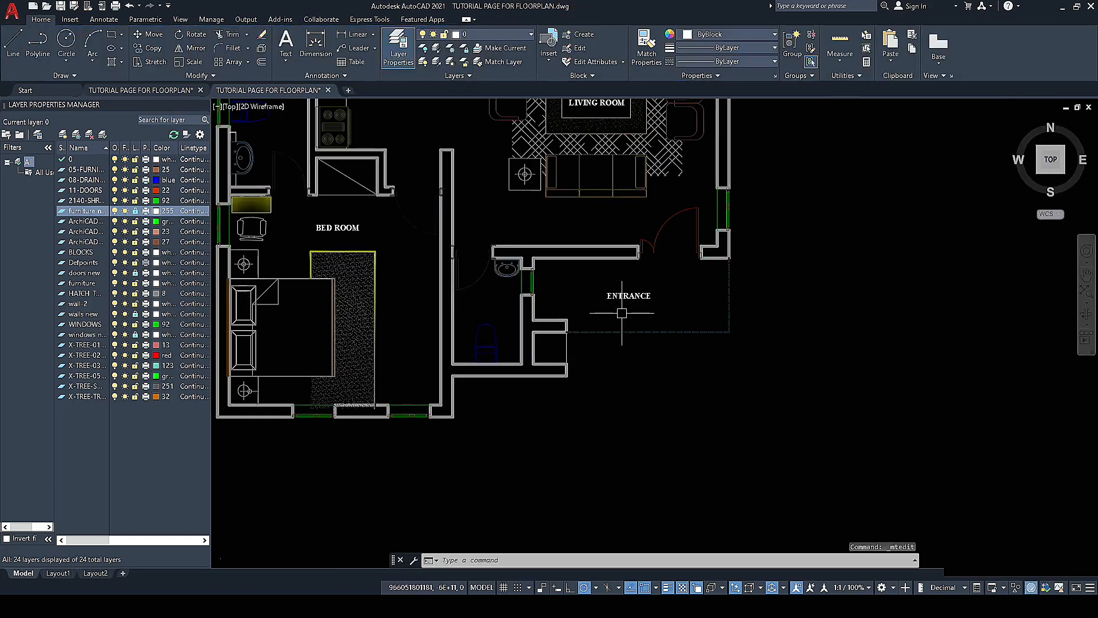
Step: Copy the ENTRANCE label into the small toilet beside the entrance, between the washbasin and the WC
scroll(621, 313, "up", 3)
scroll(710, 274, "down", 3)
scroll(686, 295, "up", 3)
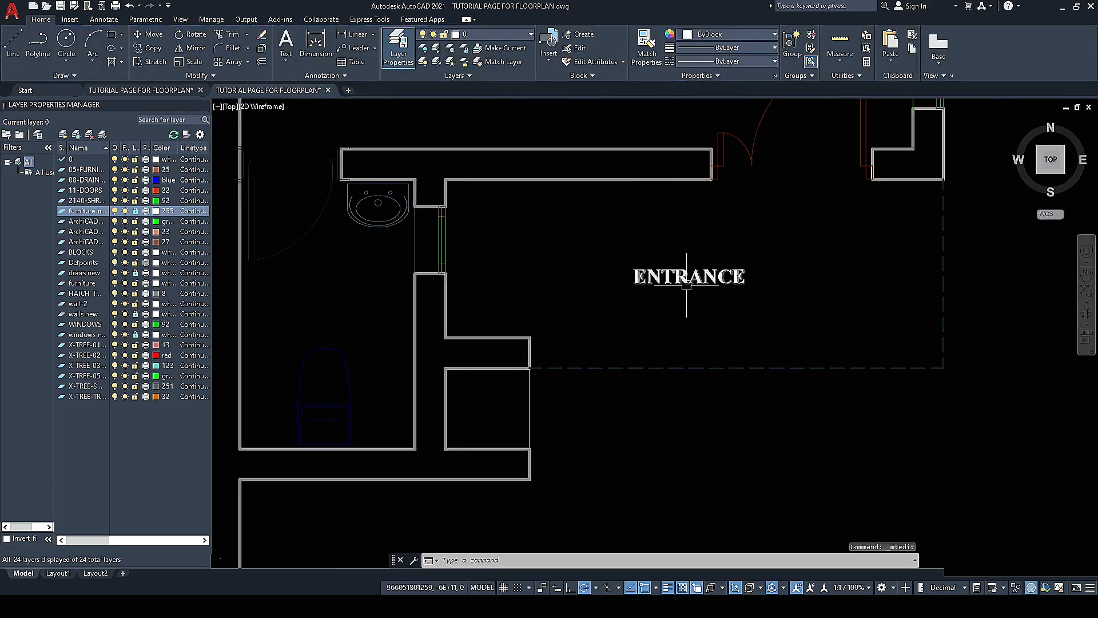
left_click(687, 283)
right_click(685, 285)
left_click(715, 410)
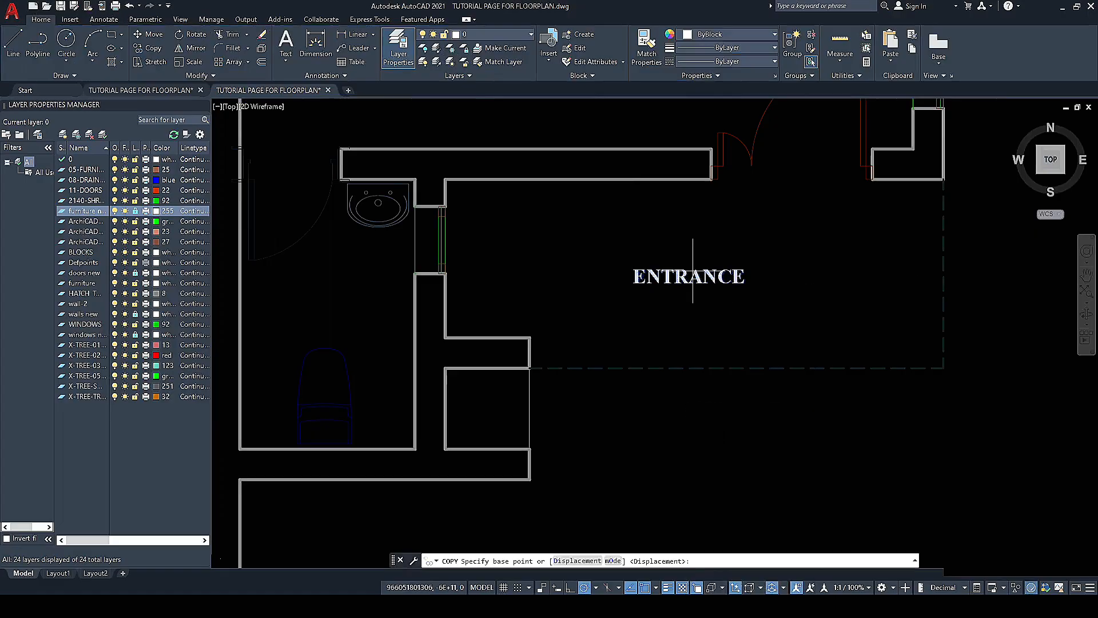
left_click(692, 272)
scroll(709, 277, "down", 5)
scroll(584, 286, "up", 5)
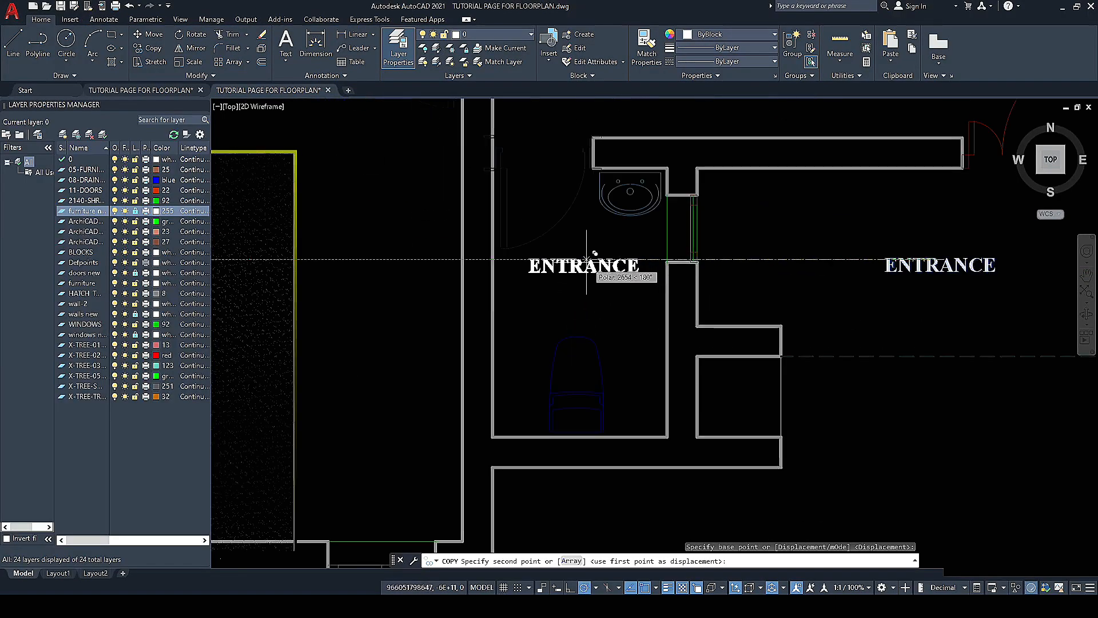
left_click(587, 261)
key("Escape")
scroll(509, 314, "down", 5)
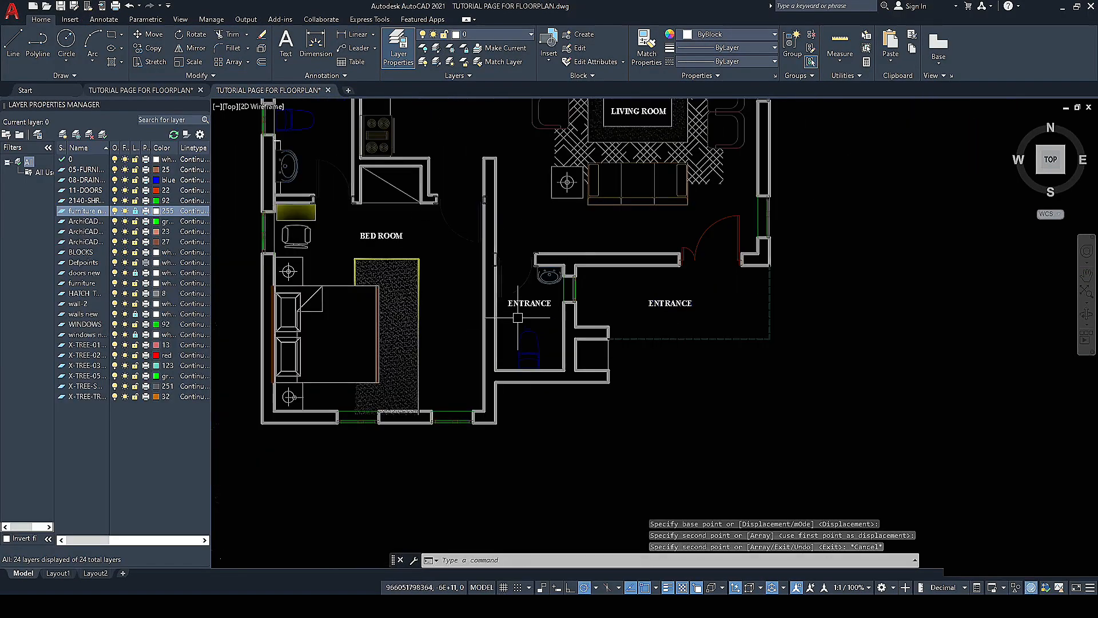
Step: Change the copied label in the small toilet to read "V. ,TOILET" and finish editing it
scroll(518, 318, "up", 6)
double_click(543, 292)
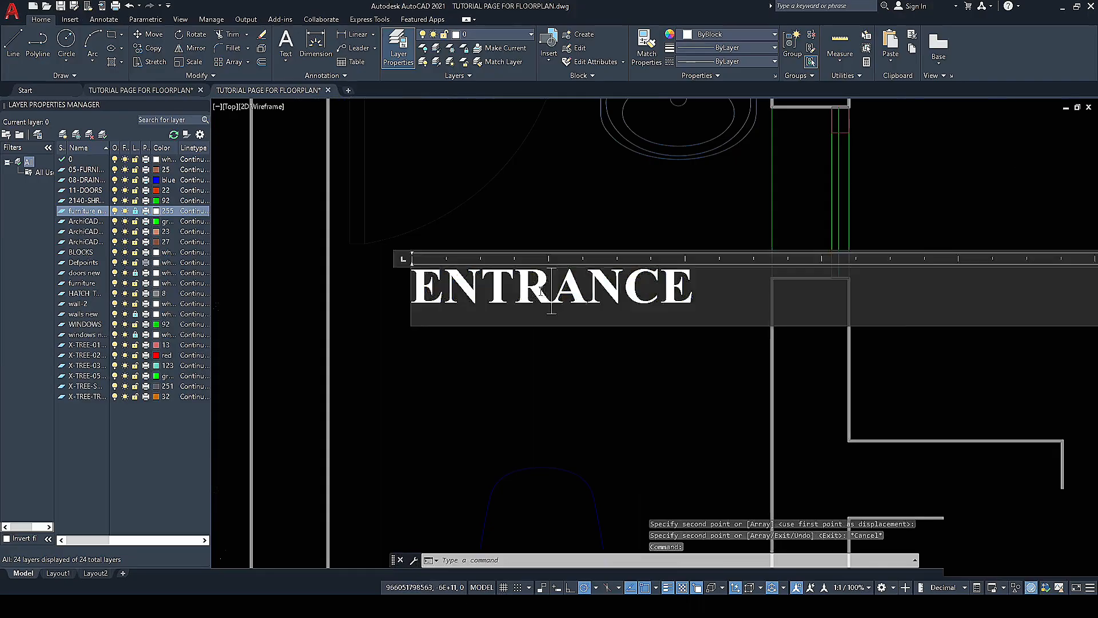
left_click_drag(704, 290, 398, 296)
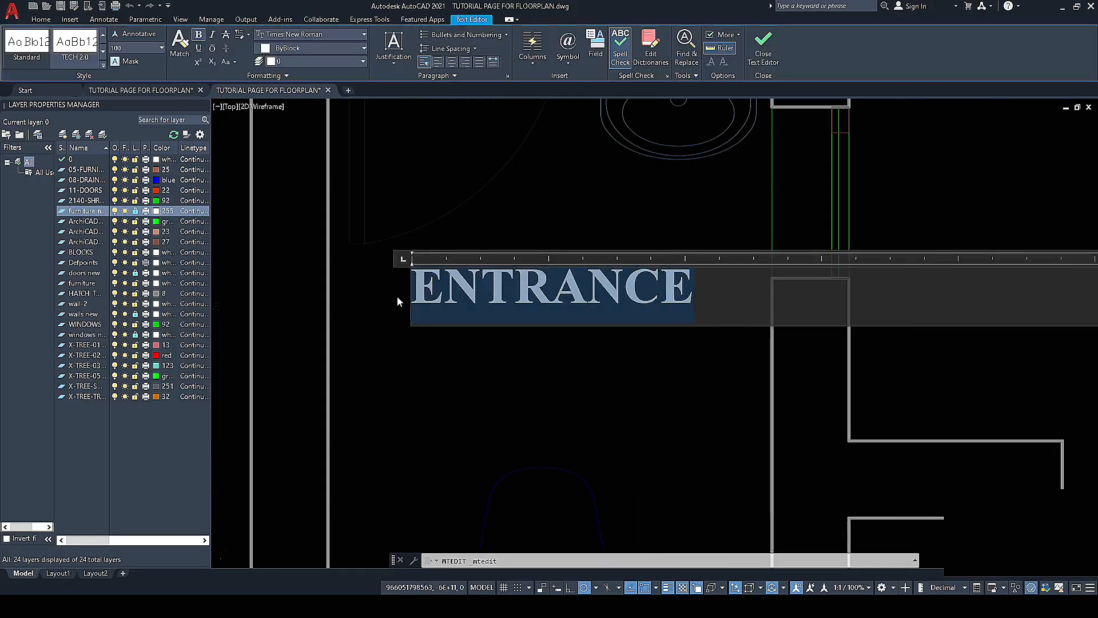
type("V.")
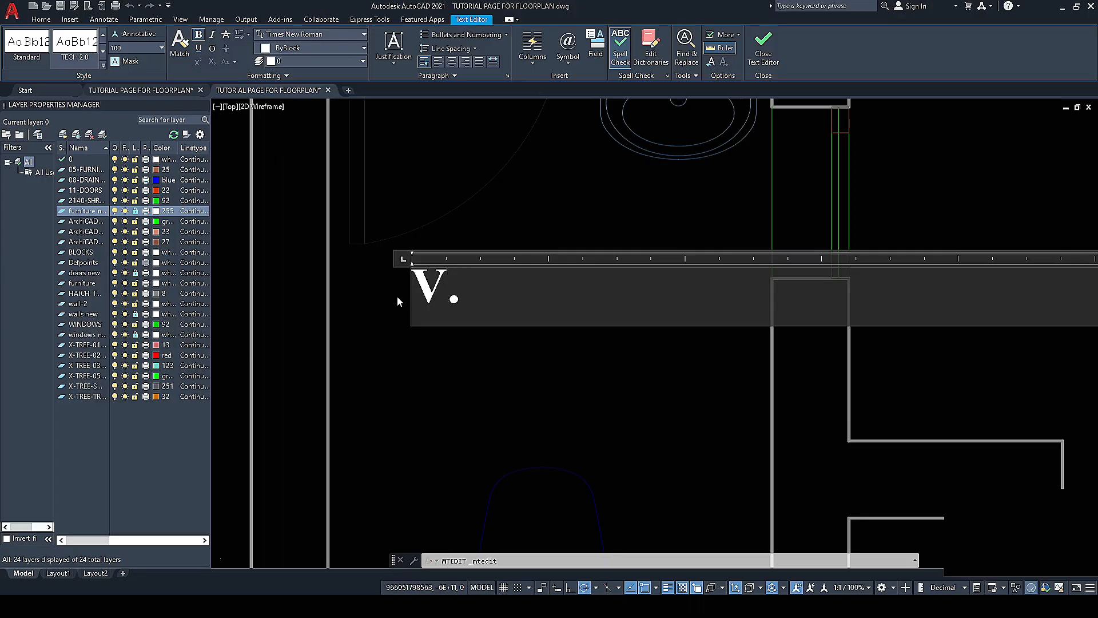
type(" ,TOI")
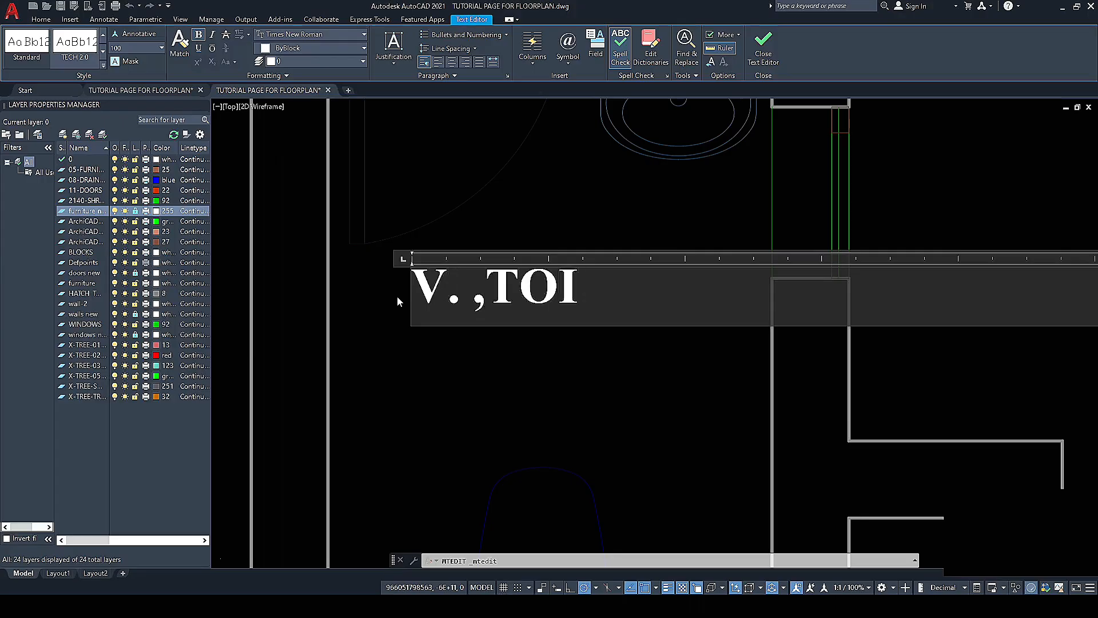
type("LET")
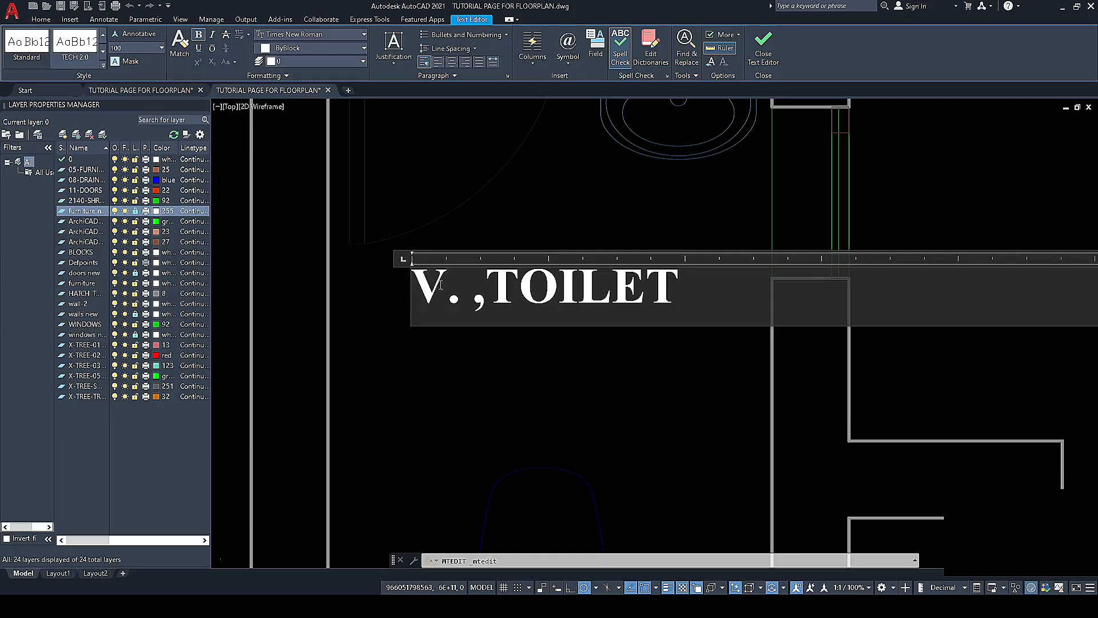
left_click(413, 238)
scroll(424, 313, "down", 6)
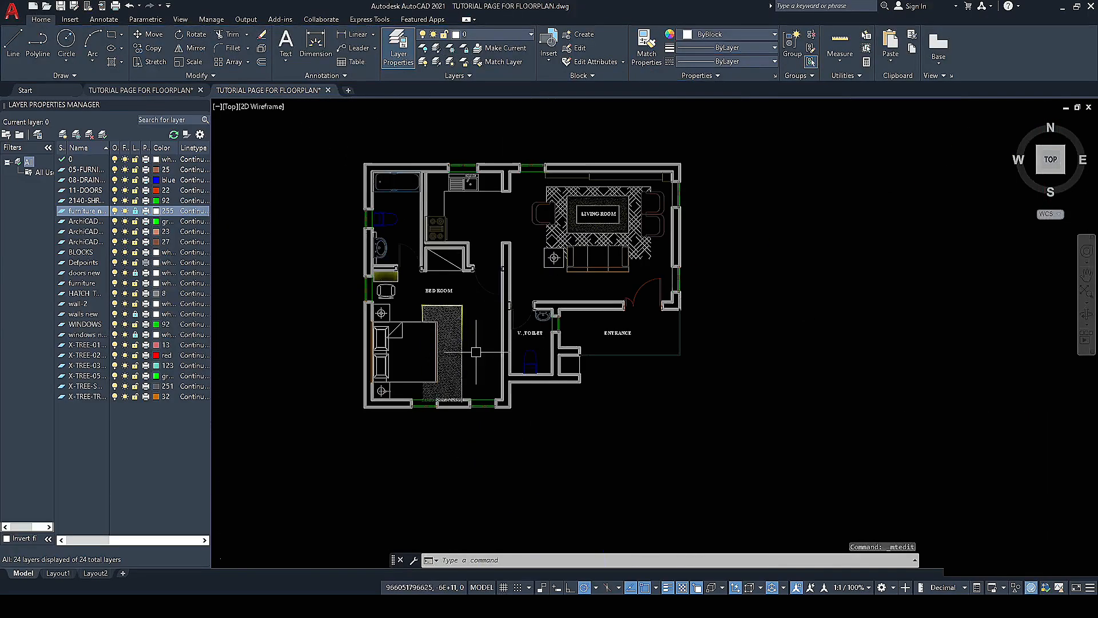
Step: Copy the ENTRANCE label into the new plan's kitchen, in the open floor area beside the stove
scroll(558, 332, "down", 6)
scroll(355, 290, "up", 6)
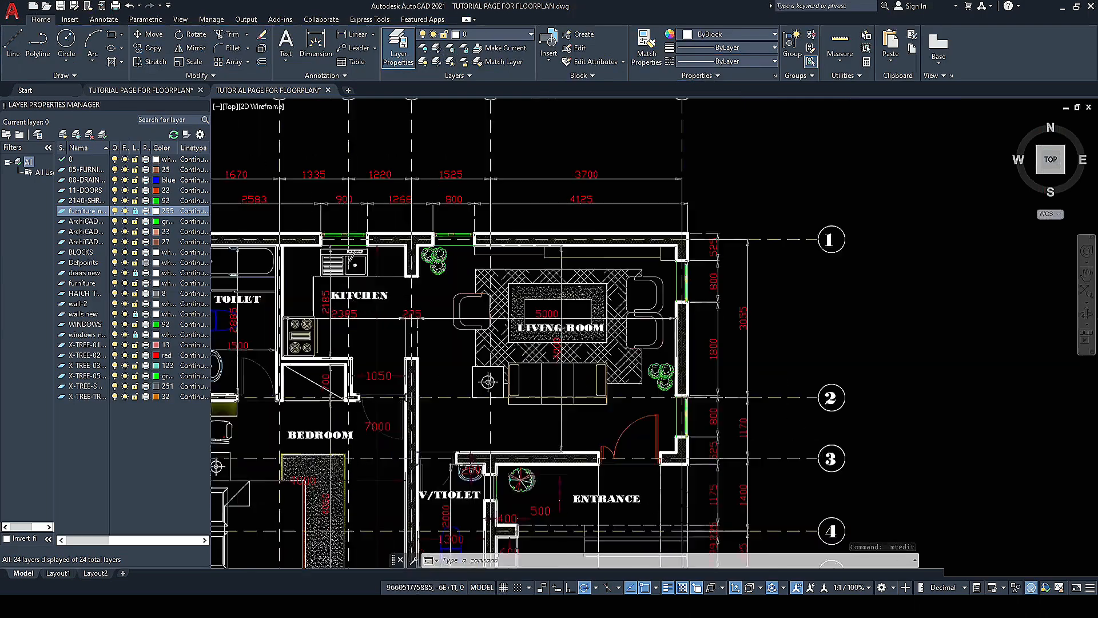
scroll(354, 290, "down", 7)
scroll(499, 327, "up", 6)
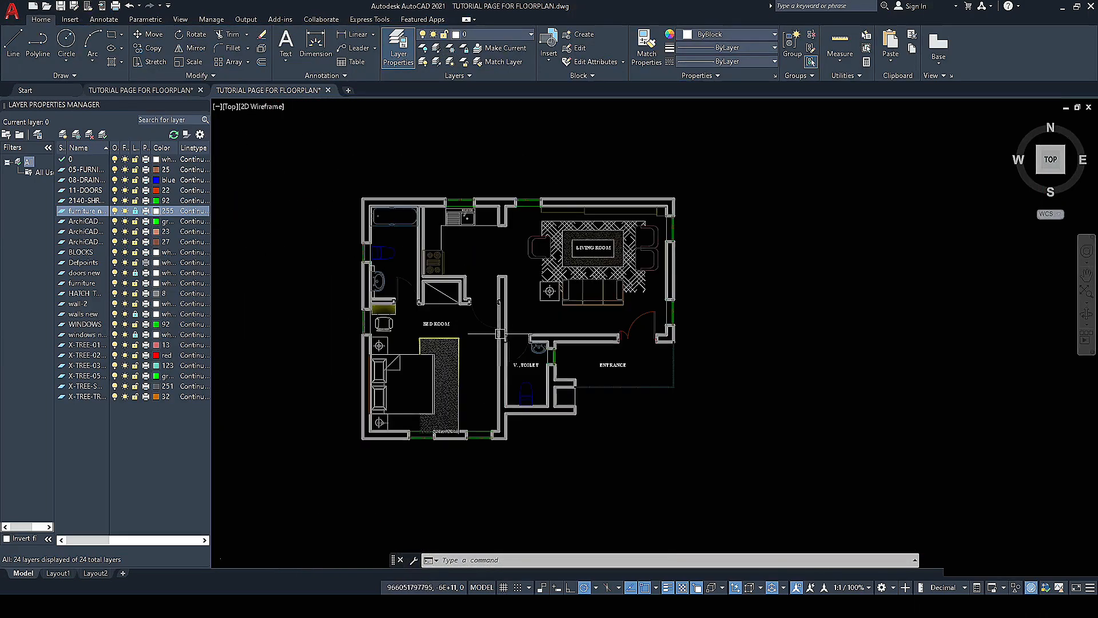
scroll(572, 367, "up", 4)
left_click(707, 365)
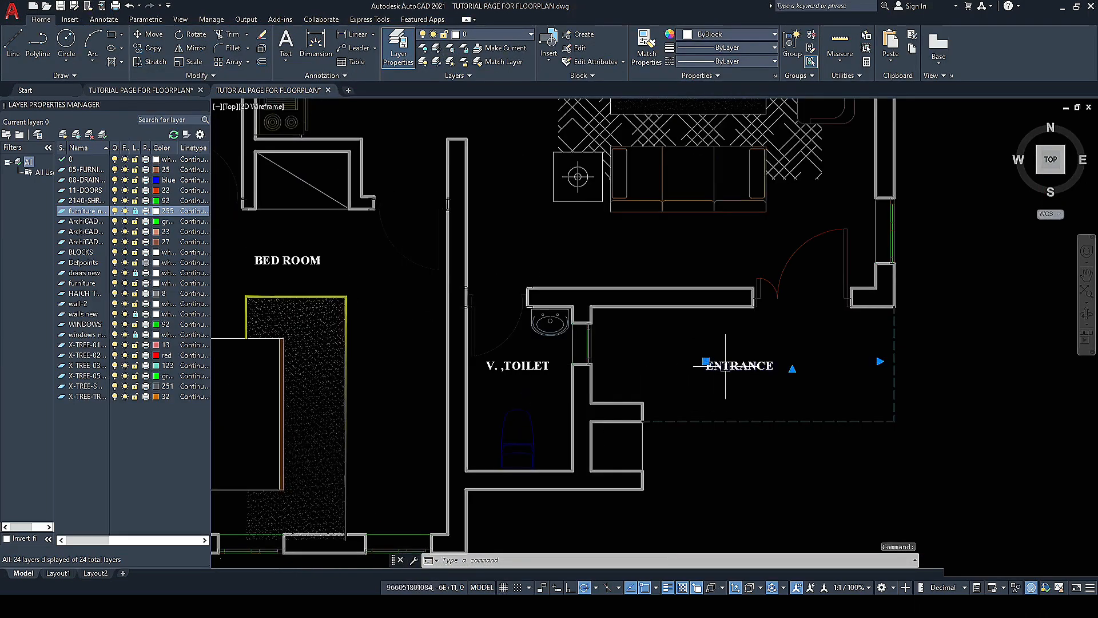
right_click(658, 342)
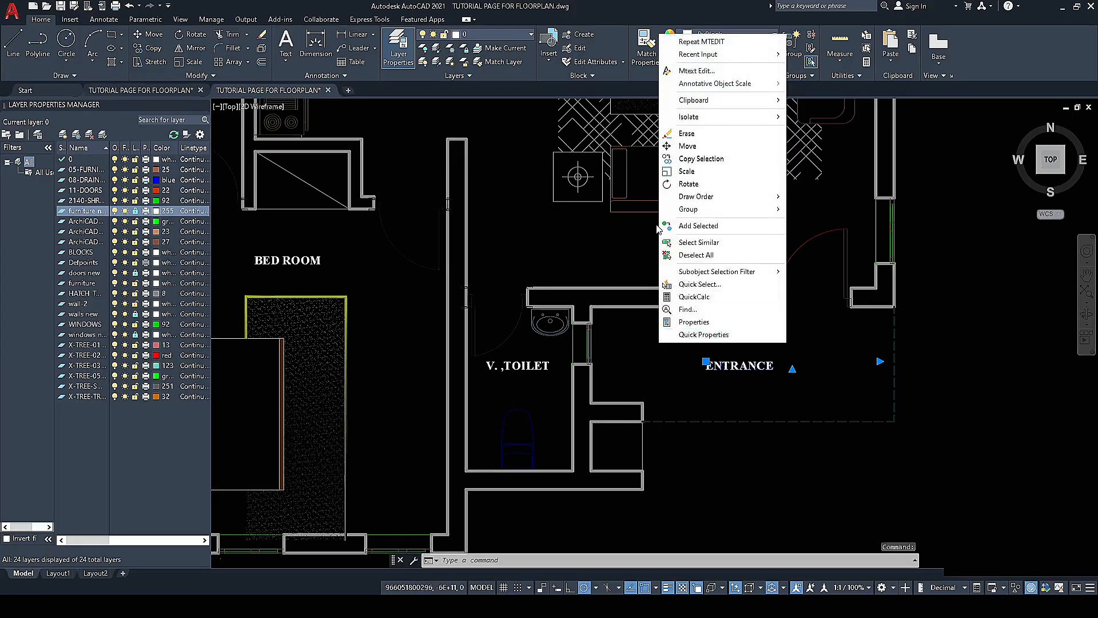
left_click(682, 159)
left_click(709, 366)
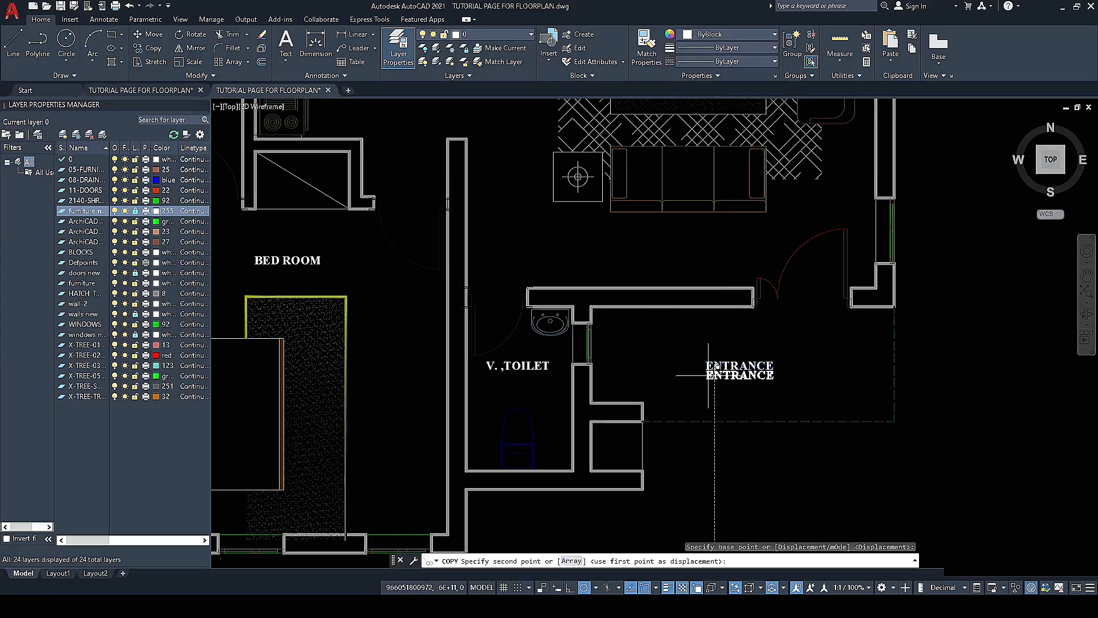
scroll(715, 378, "down", 4)
scroll(611, 258, "up", 5)
left_click(601, 256)
key("Escape")
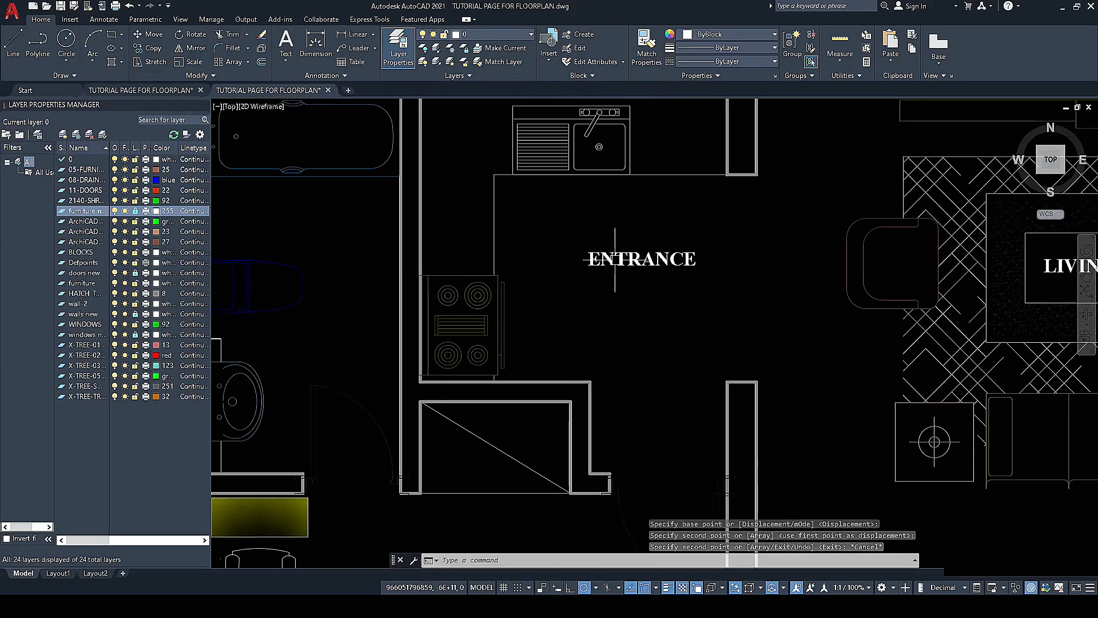
Step: Change the copied label in the kitchen to read KITCHEN and finish editing it
double_click(614, 259)
scroll(701, 270, "up", 4)
left_click_drag(692, 258, 446, 255)
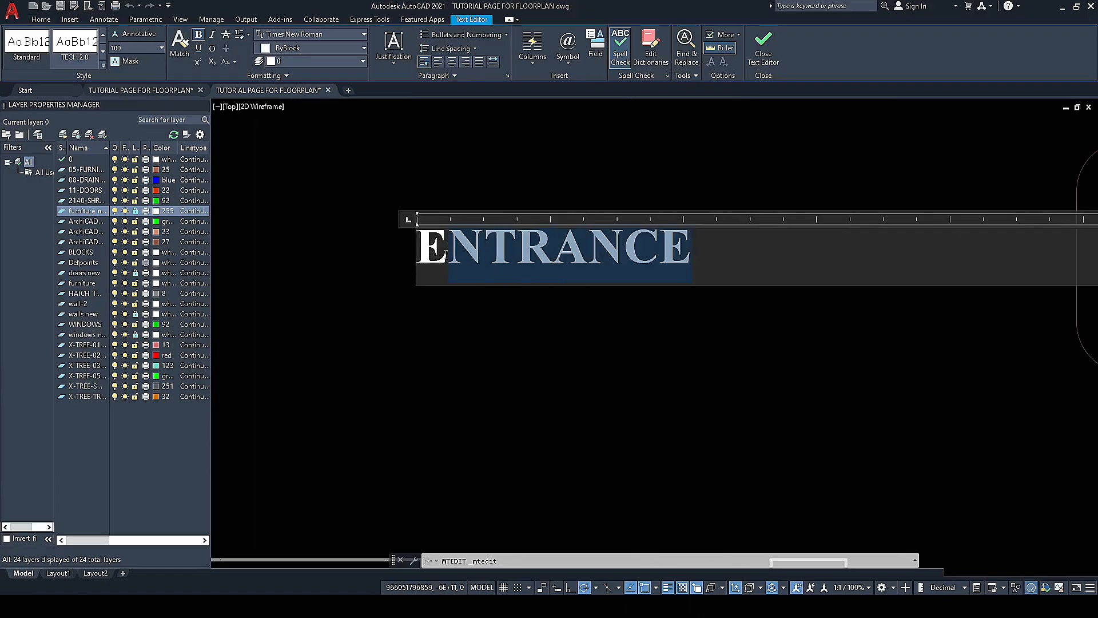
left_click(287, 334)
scroll(408, 290, "down", 4)
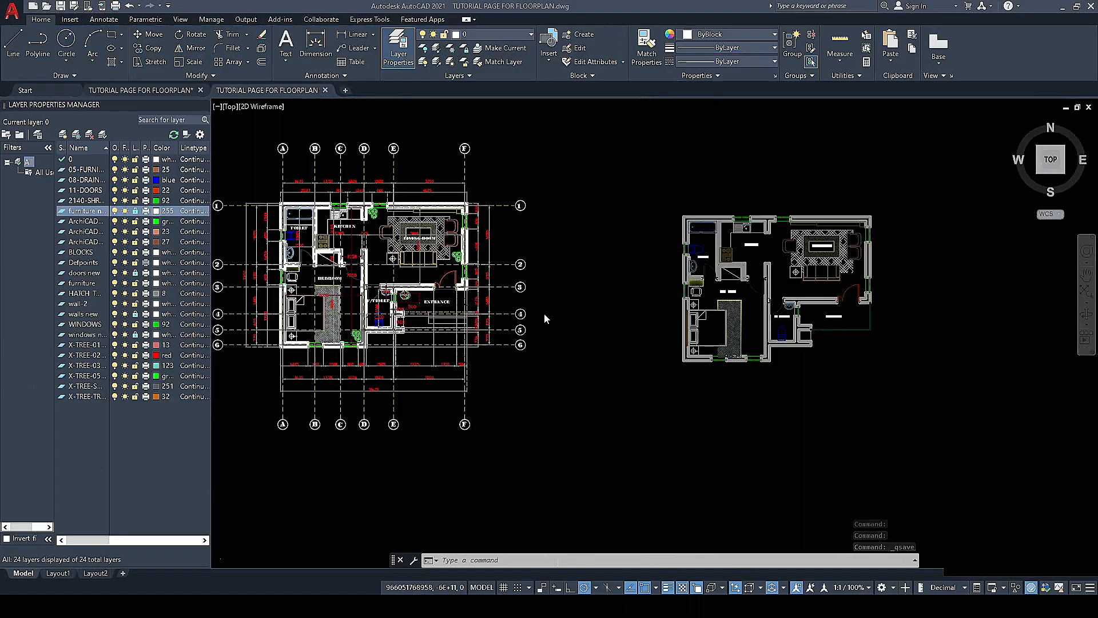
Step: Review the room labels throughout the new plan, and examine the dimensions and grid bubbles on the reference plan
left_click(574, 310)
scroll(778, 263, "up", 4)
scroll(704, 258, "down", 4)
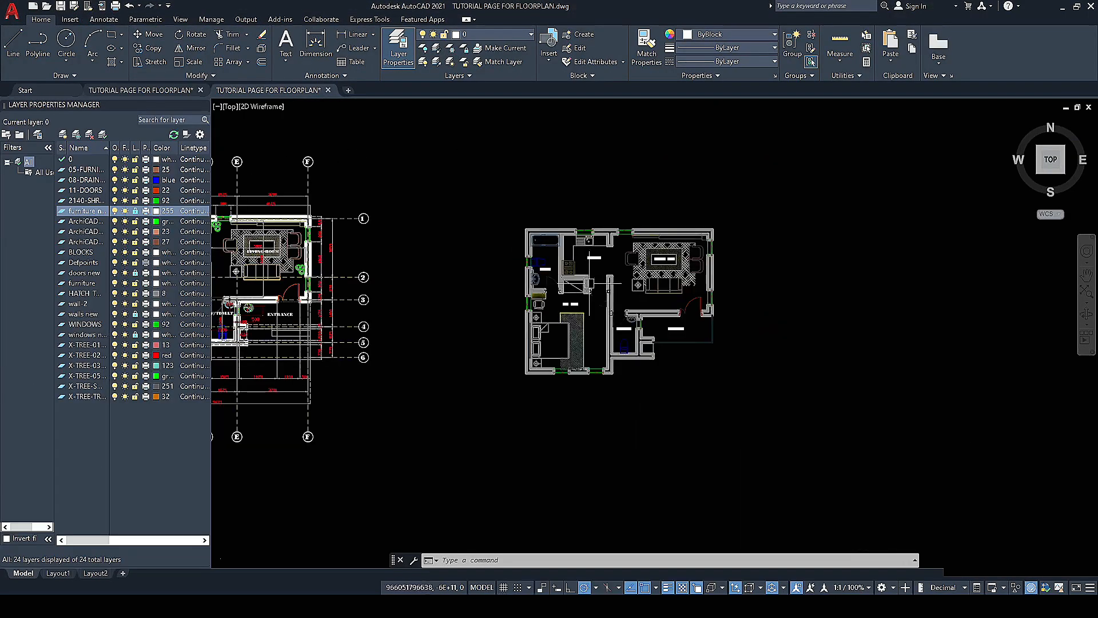
scroll(567, 270, "up", 2)
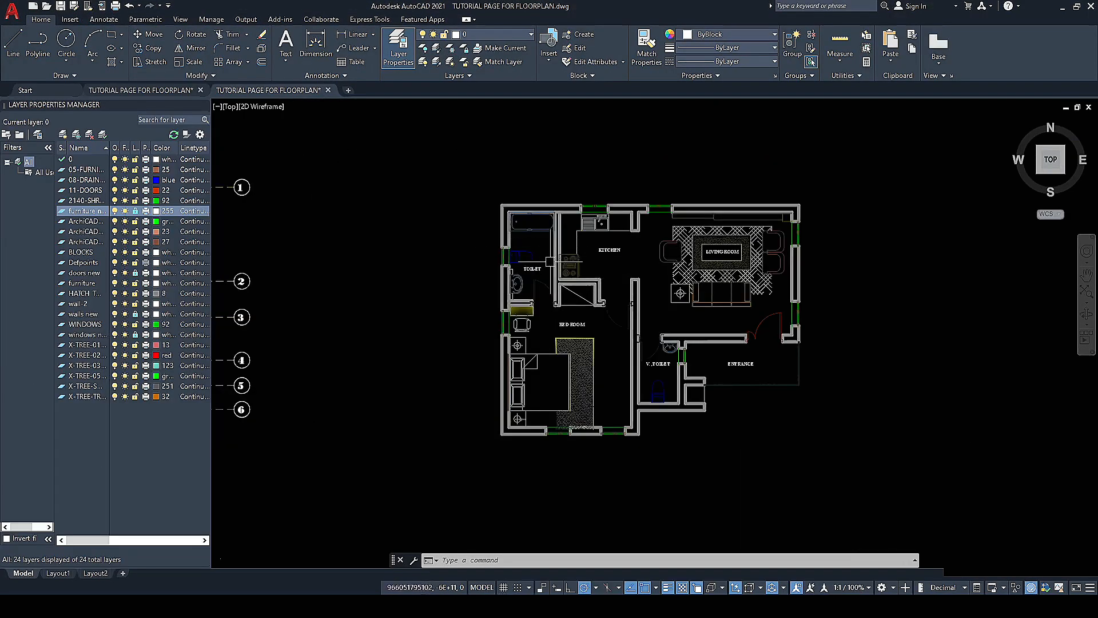
scroll(548, 265, "up", 4)
scroll(491, 275, "down", 3)
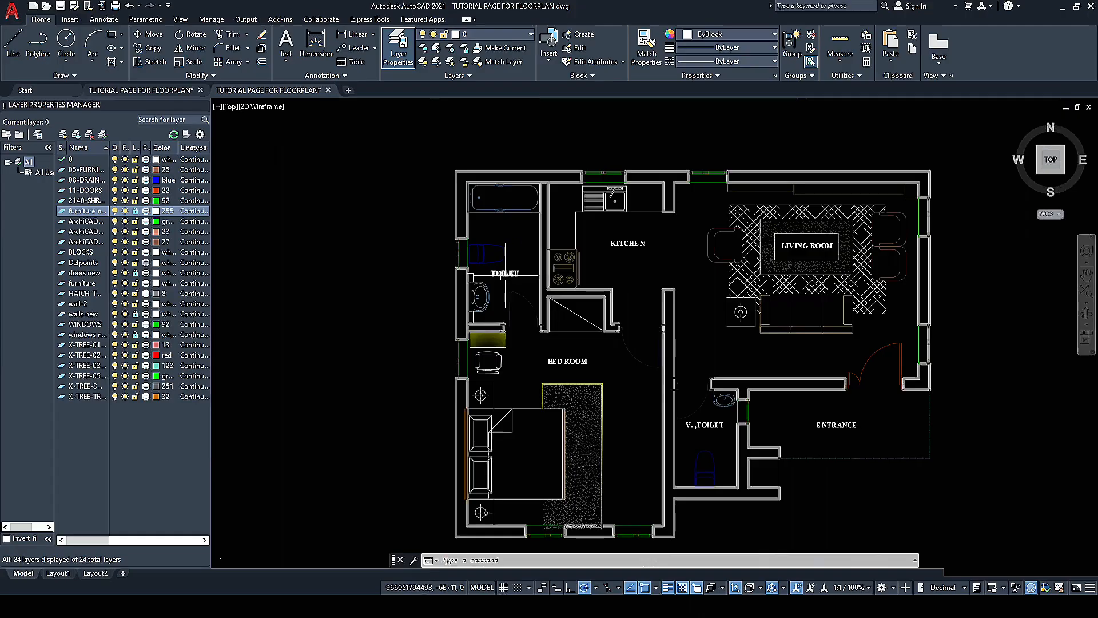
scroll(547, 269, "up", 5)
scroll(547, 276, "down", 3)
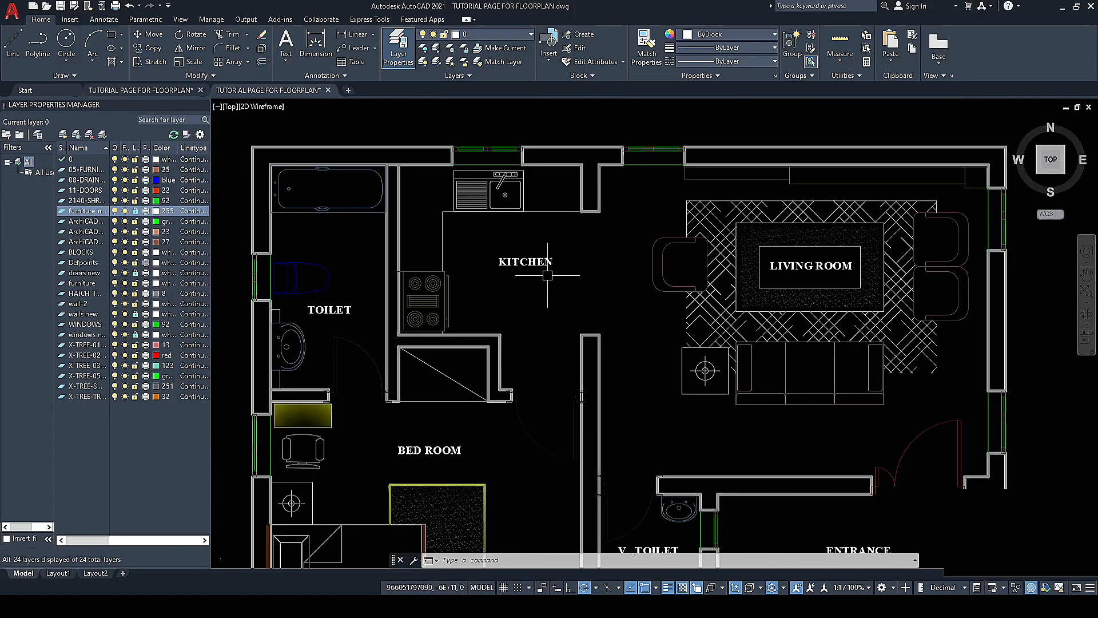
scroll(612, 258, "down", 4)
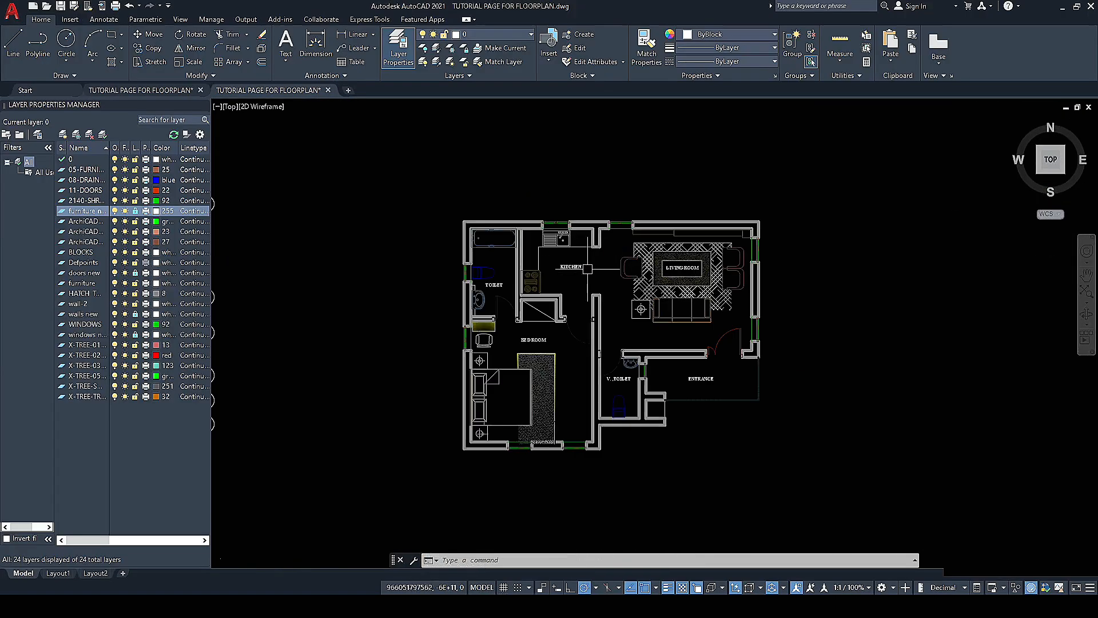
scroll(585, 304, "down", 4)
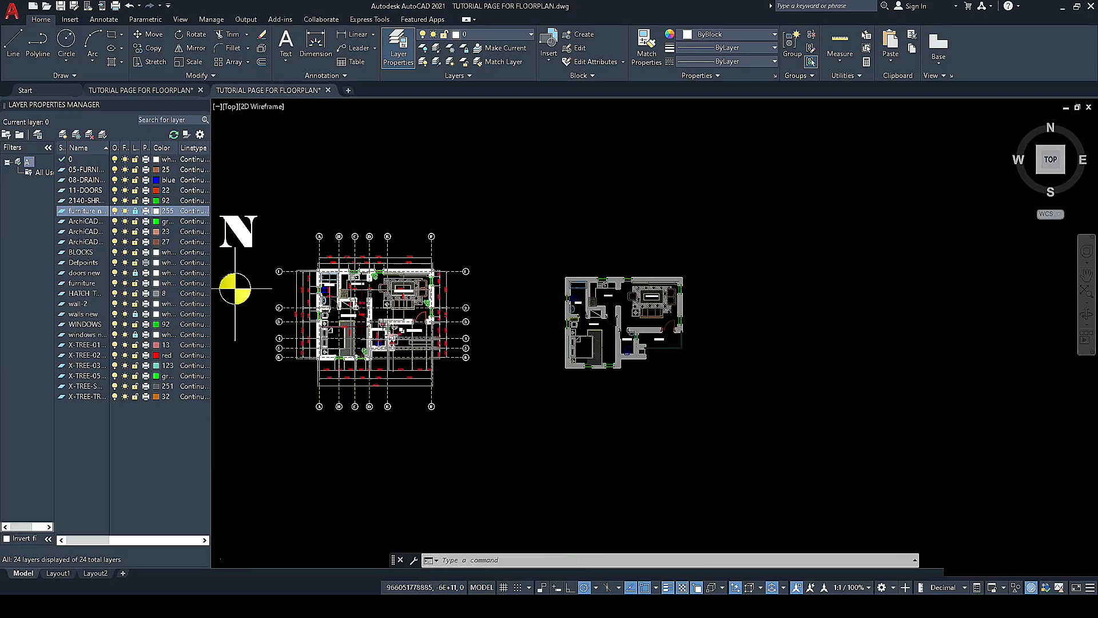
scroll(393, 305, "up", 4)
scroll(394, 289, "up", 2)
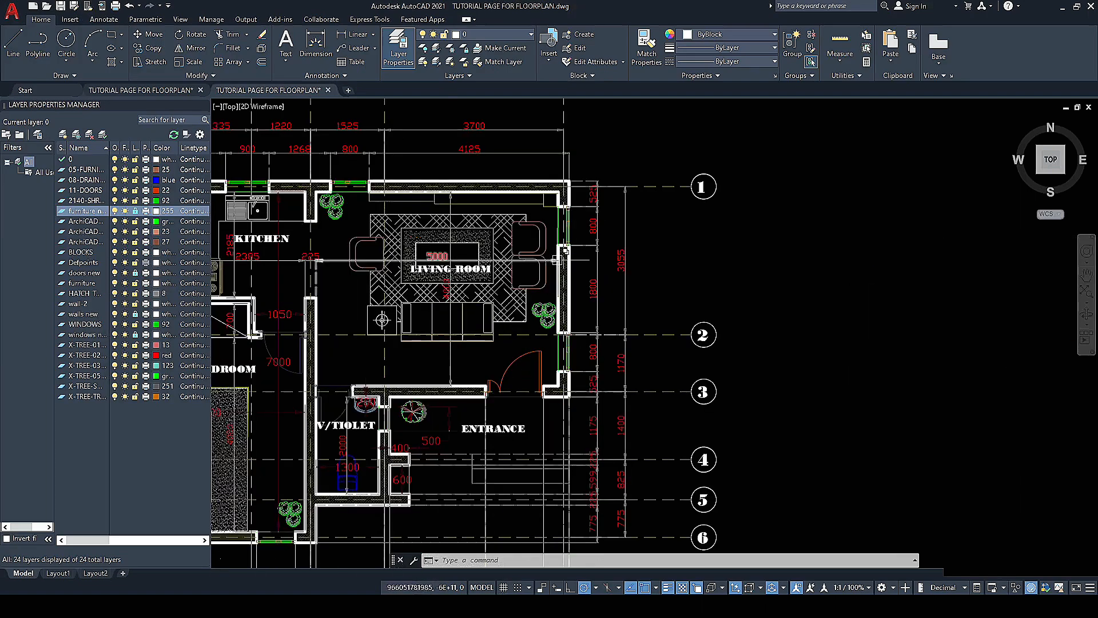
scroll(635, 263, "down", 4)
scroll(440, 212, "up", 4)
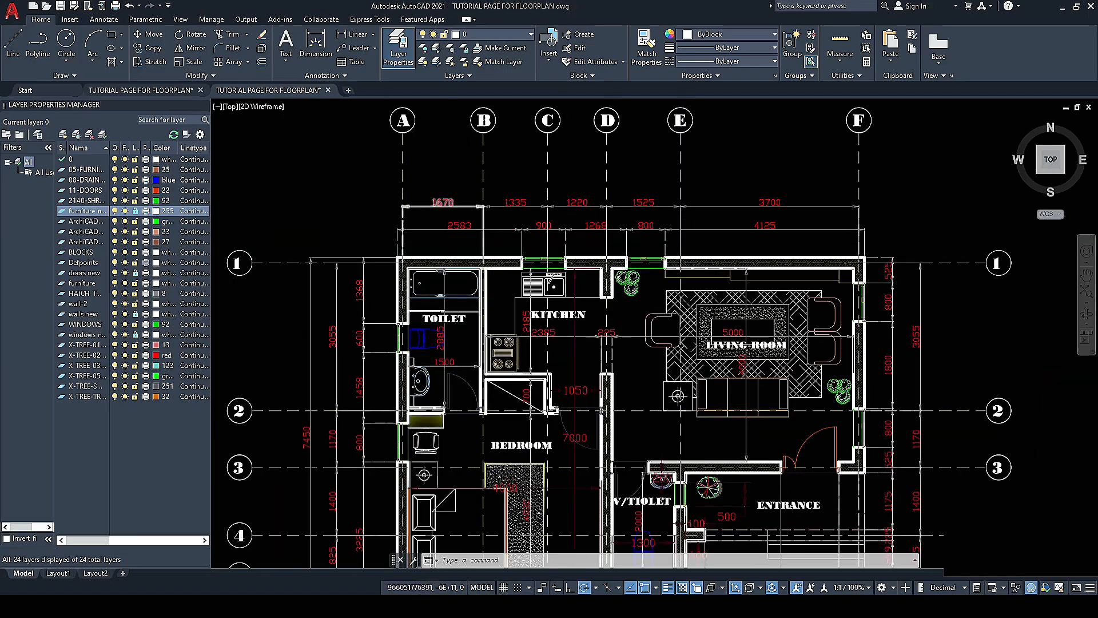
Step: Examine the grid lines, numbered and lettered bubbles, and dimension strings around the reference floor plan
scroll(596, 246, "down", 4)
scroll(524, 257, "up", 5)
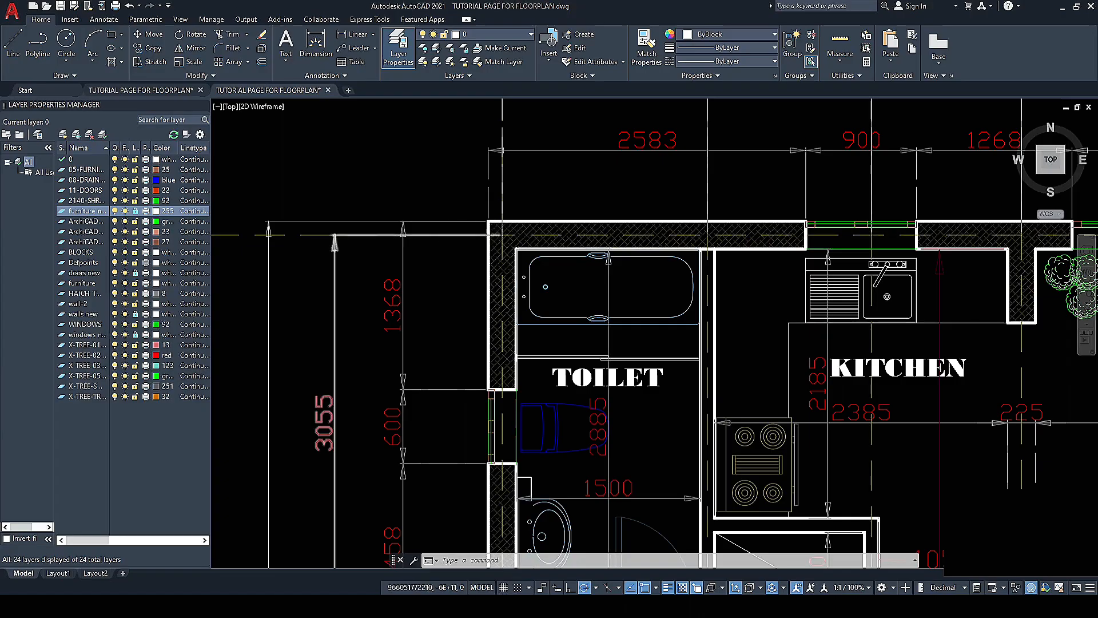
scroll(441, 242, "down", 3)
scroll(258, 290, "down", 3)
scroll(235, 327, "up", 3)
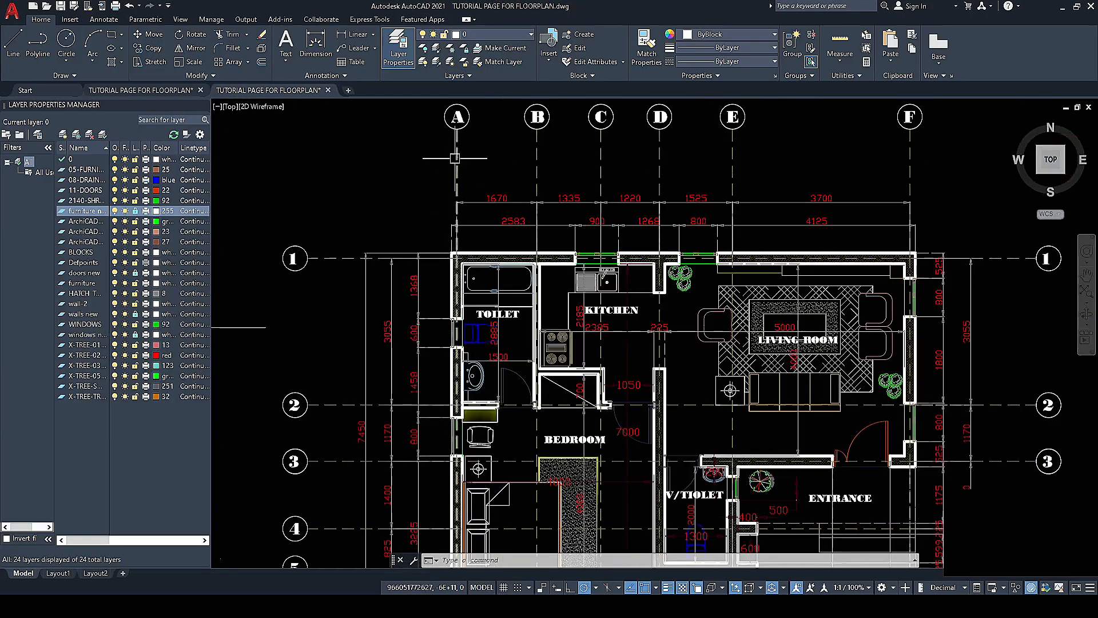
scroll(334, 254, "down", 2)
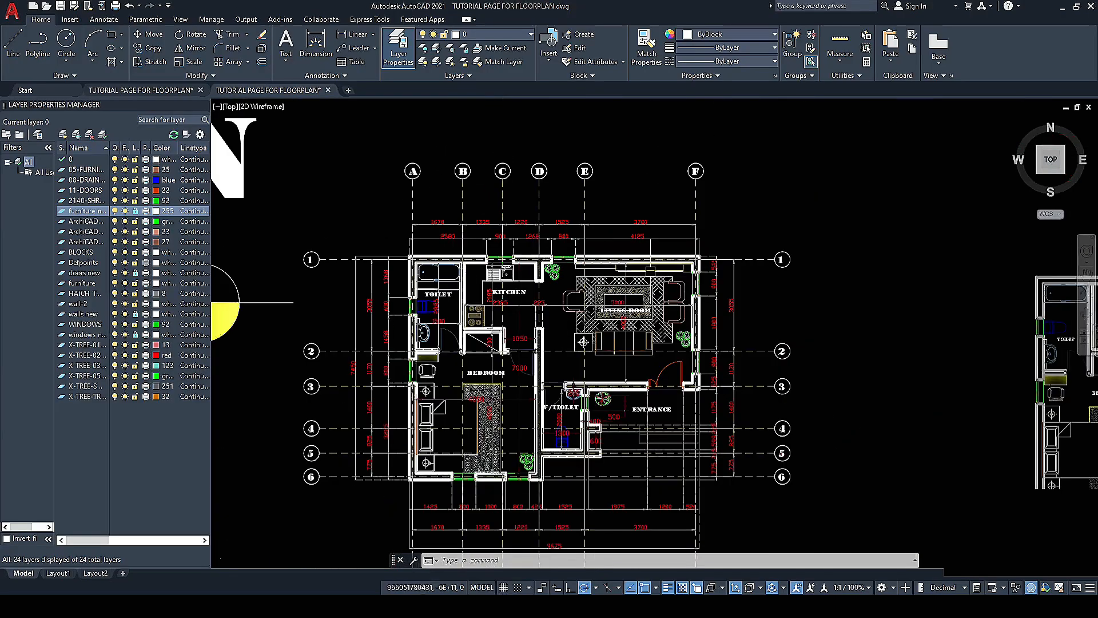
scroll(618, 260, "up", 4)
scroll(769, 264, "down", 4)
scroll(758, 361, "up", 4)
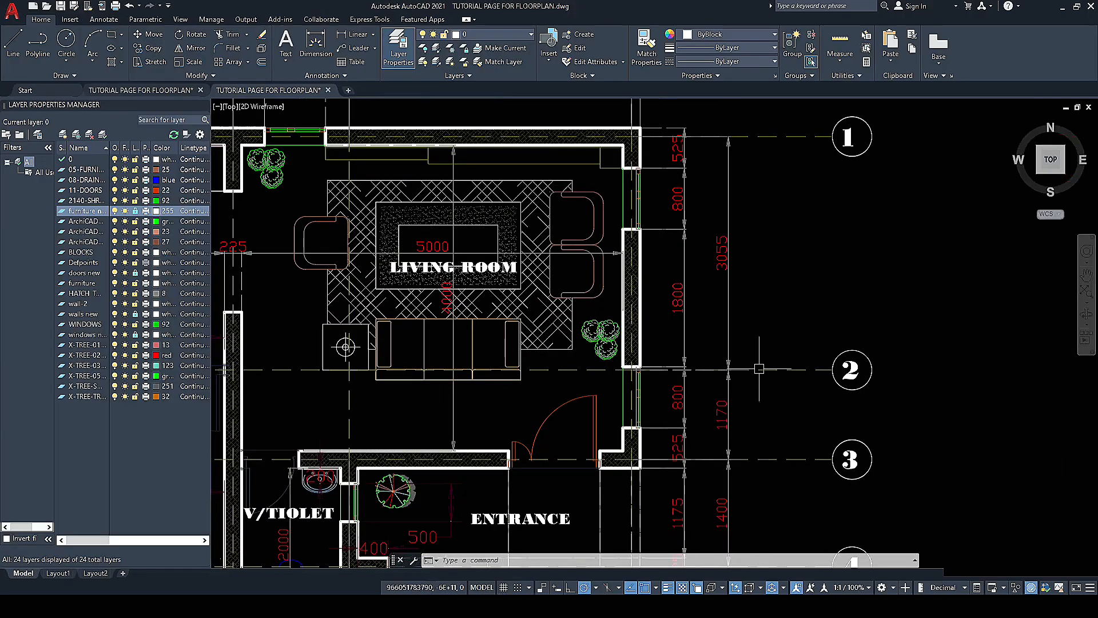
scroll(699, 337, "down", 5)
scroll(543, 349, "up", 5)
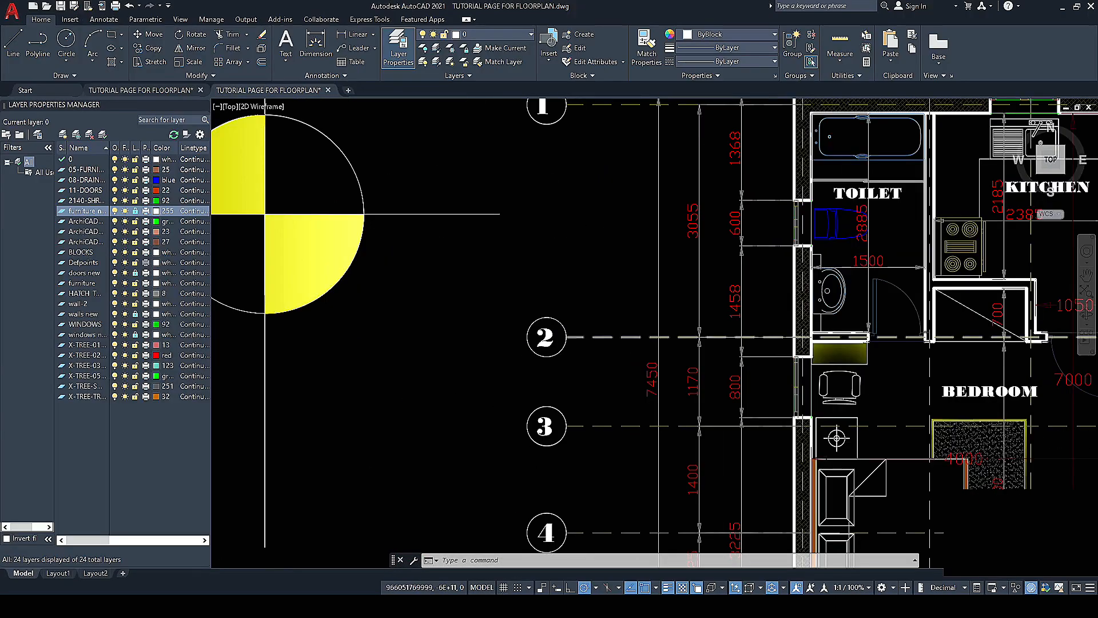
scroll(544, 349, "down", 5)
scroll(715, 338, "up", 4)
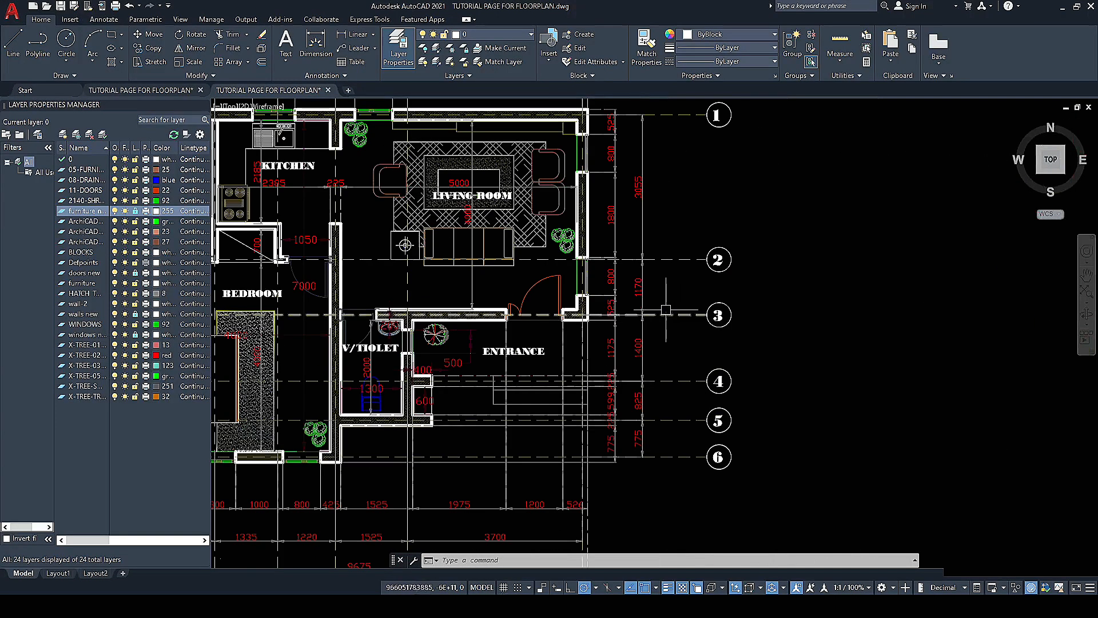
scroll(666, 310, "down", 4)
Step: Draw a line along the inner face of the new plan's top wall, from the kitchen window opening to the toilet's inner corner
scroll(814, 244, "up", 6)
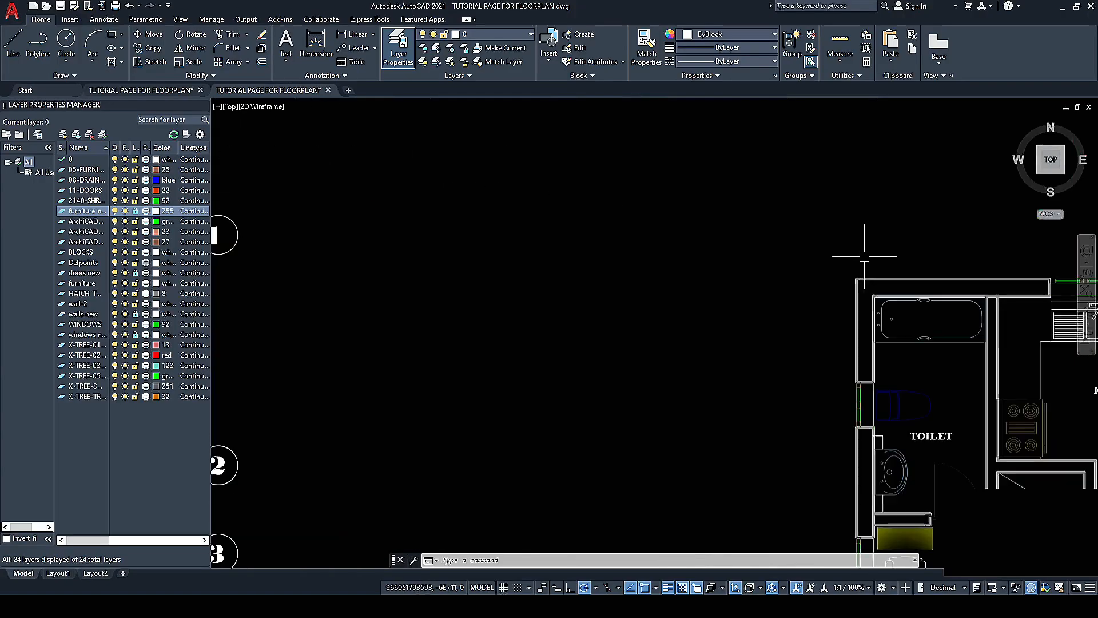
scroll(596, 306, "down", 3)
scroll(532, 261, "up", 7)
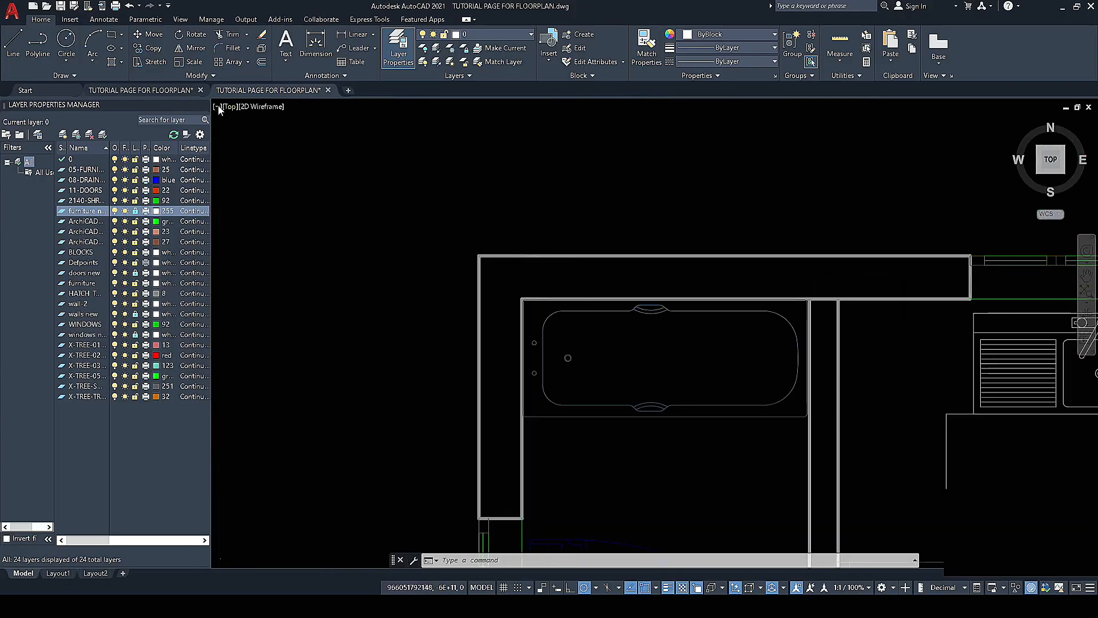
left_click(13, 42)
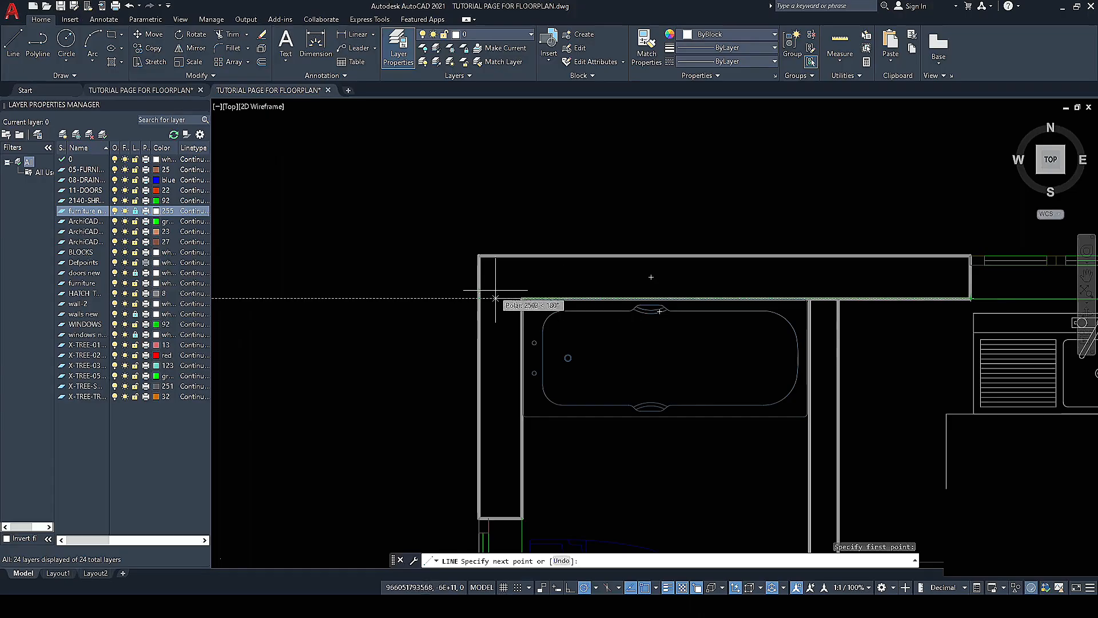
left_click(523, 298)
key("Escape")
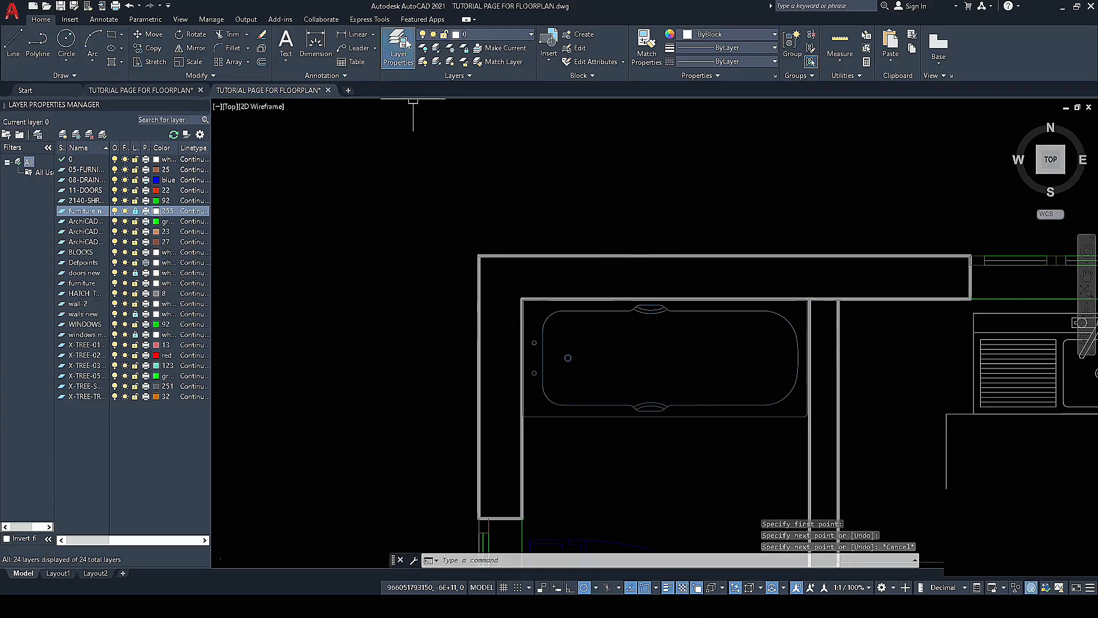
scroll(626, 301, "up", 4)
scroll(689, 294, "down", 4)
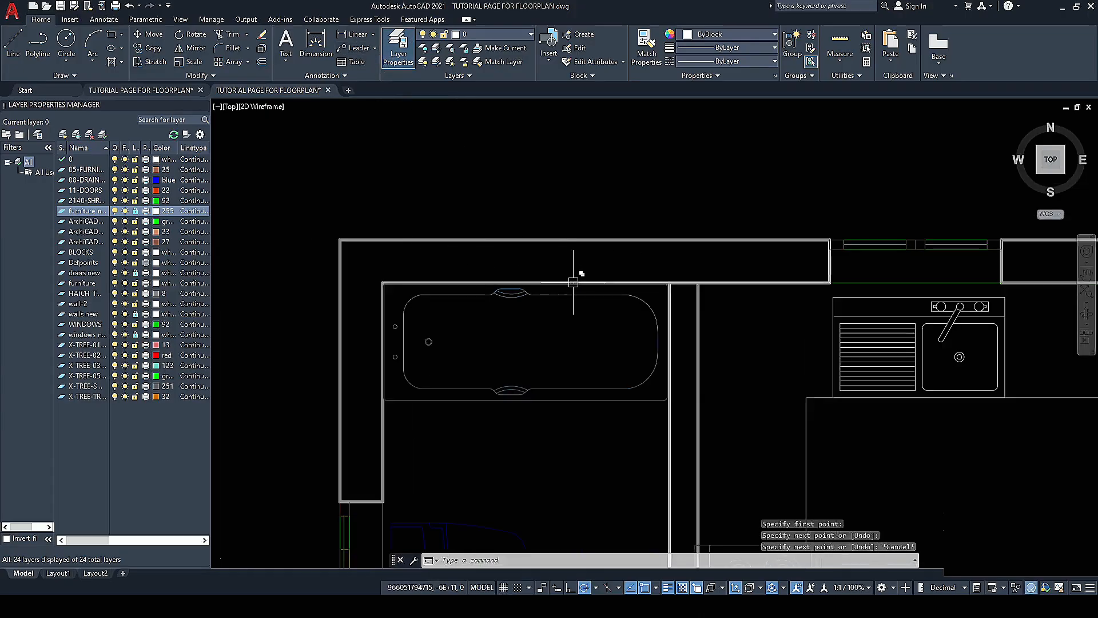
left_click(573, 281)
key("Escape")
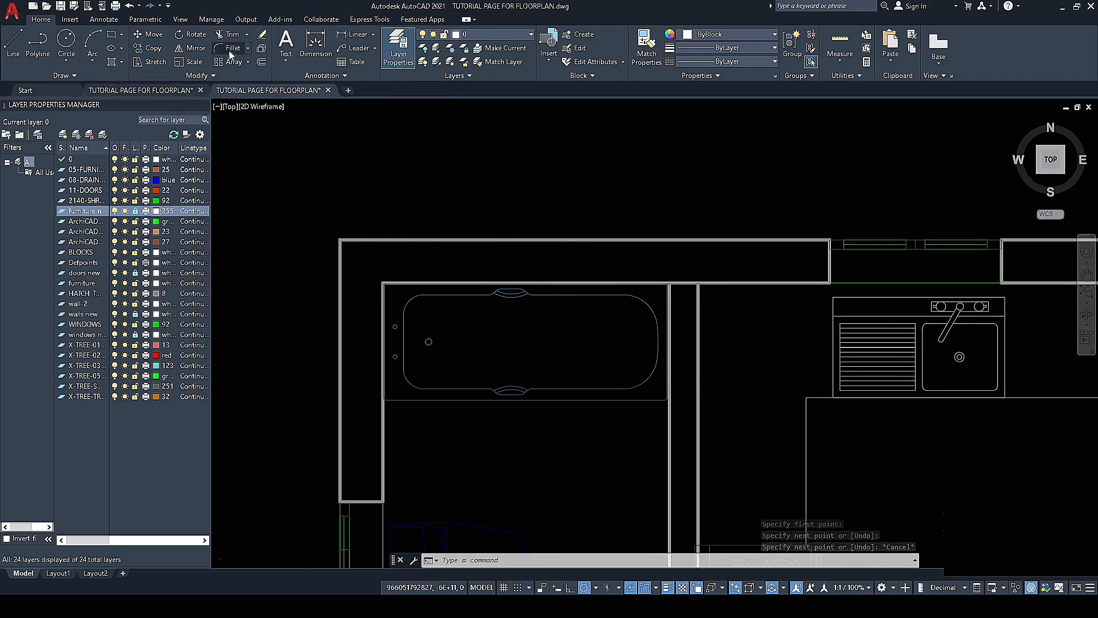
Step: Measure the top wall's thickness beside the kitchen window with a linear dimension
left_click(354, 35)
left_click(830, 239)
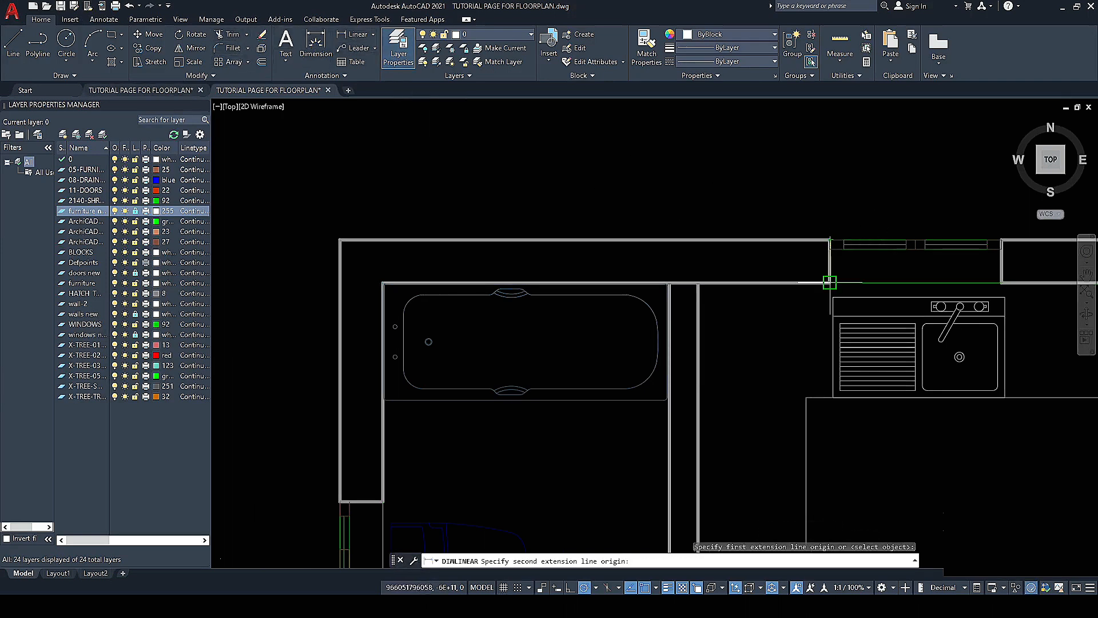
left_click(830, 282)
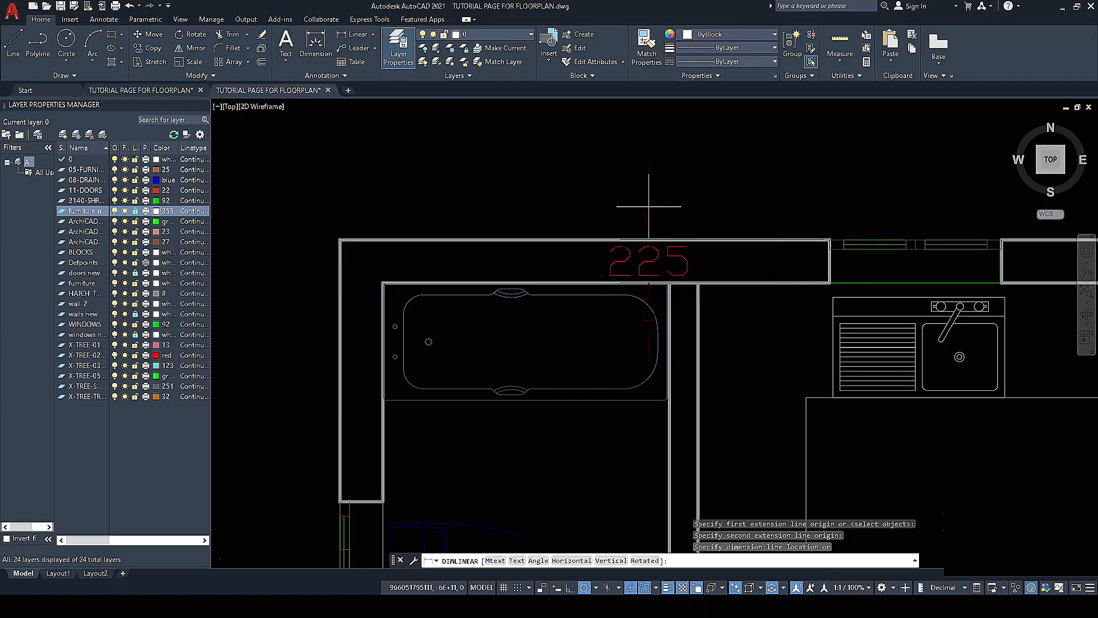
key("Escape")
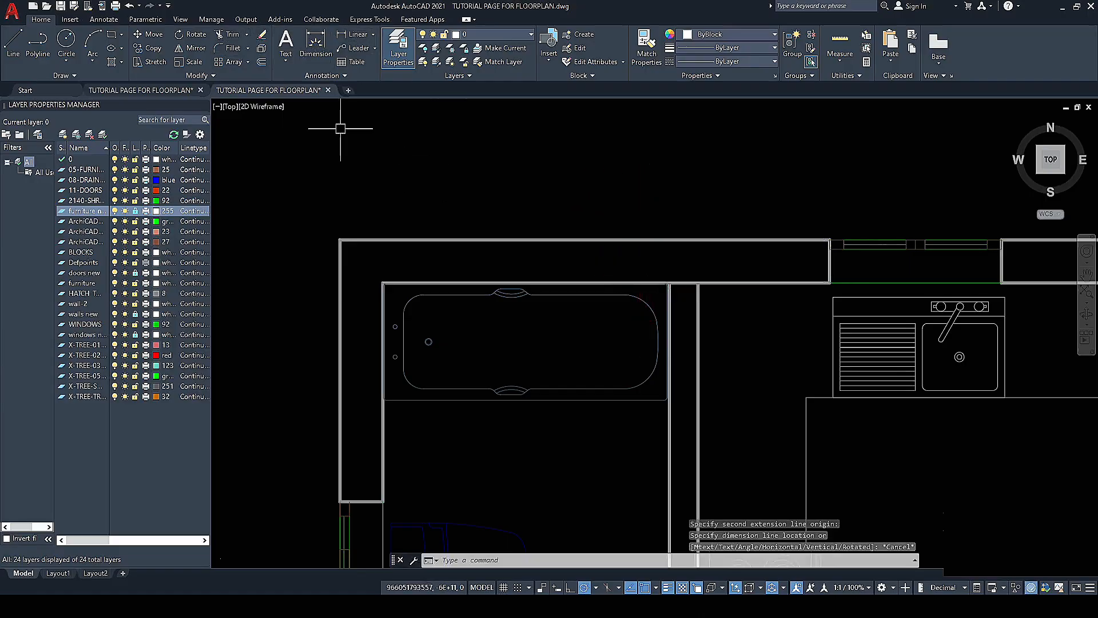
Step: Offset the line on the top wall's inner face outward by 113 to form the wall's centreline
left_click(261, 62)
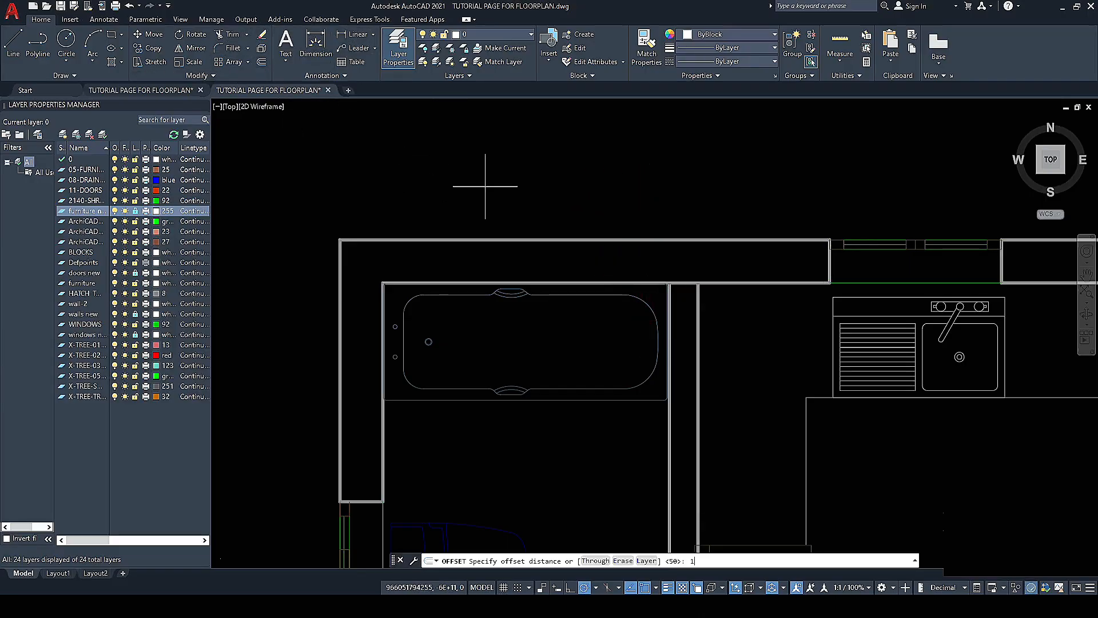
key("Return")
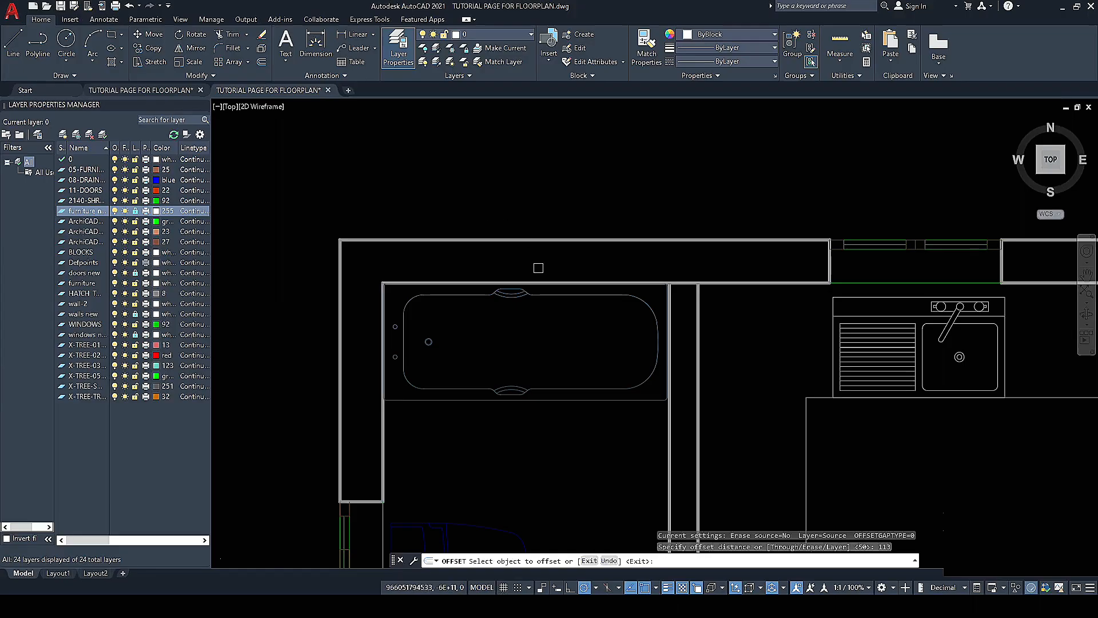
left_click(550, 282)
left_click(547, 180)
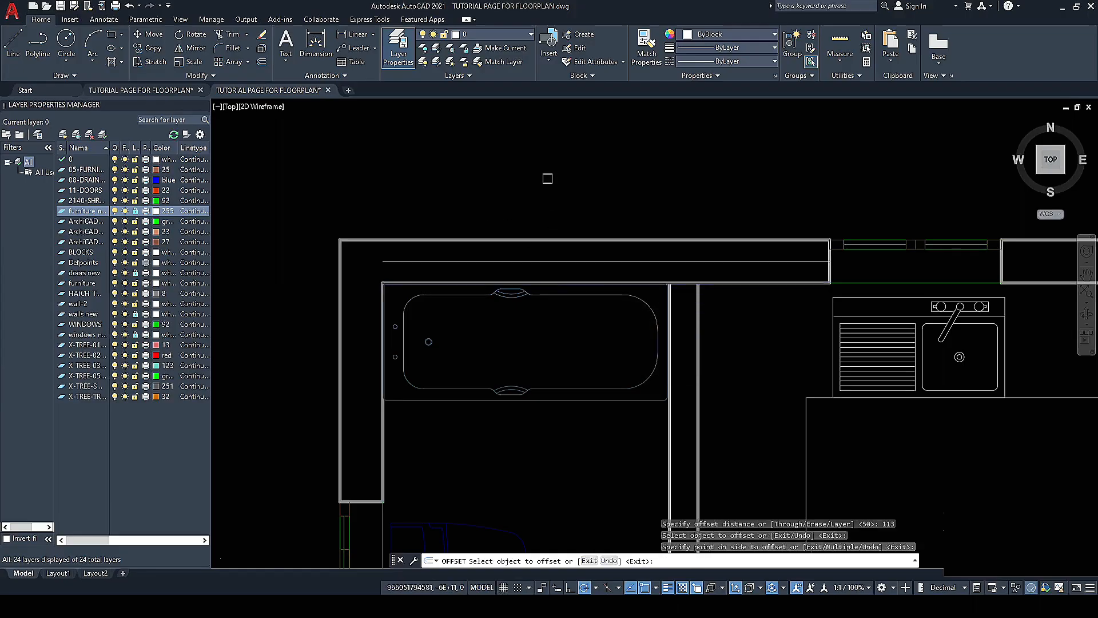
key("Escape")
Step: Stretch both ends of the top wall's centreline horizontally beyond the plan's outer walls, giving it a length of about 14940
left_click(443, 261)
scroll(613, 247, "down", 6)
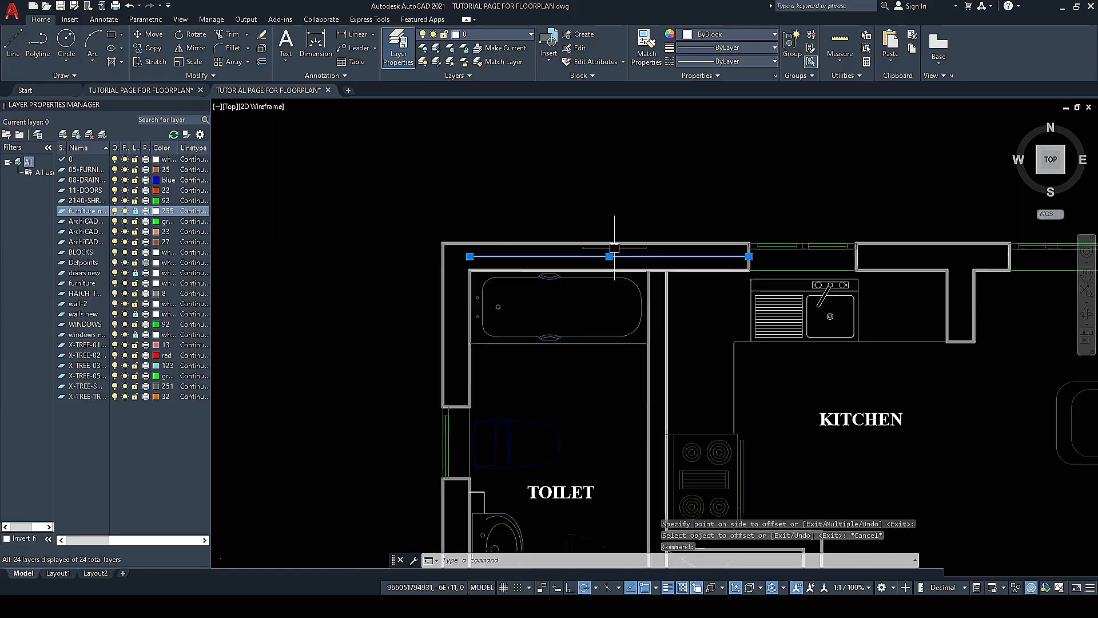
scroll(545, 247, "up", 4)
left_click(576, 258)
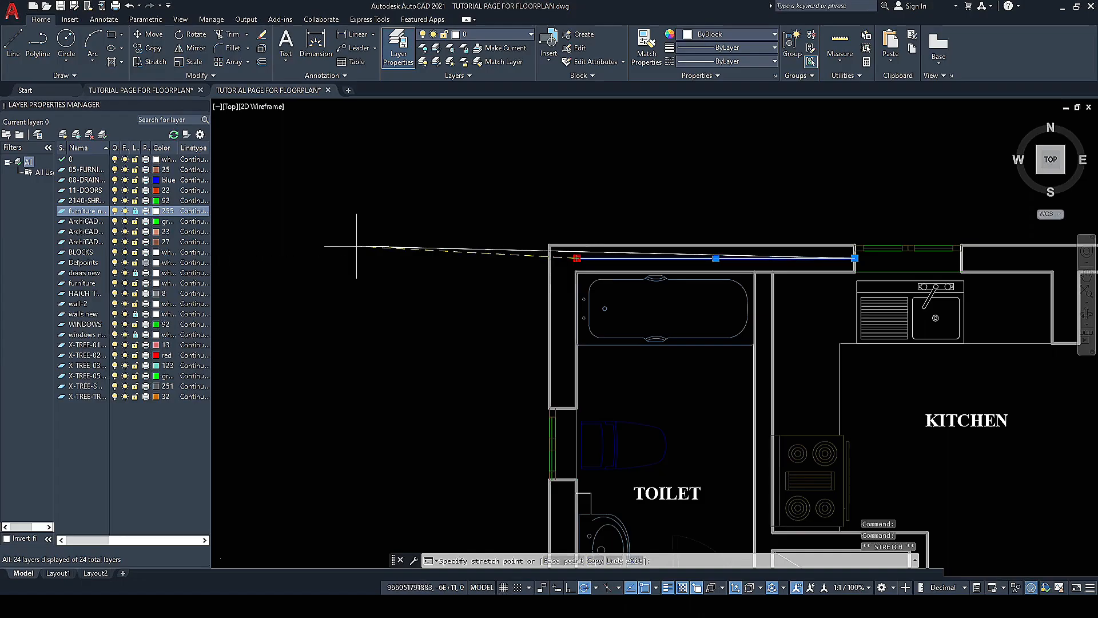
left_click(314, 258)
scroll(378, 275, "down", 3)
scroll(591, 287, "up", 3)
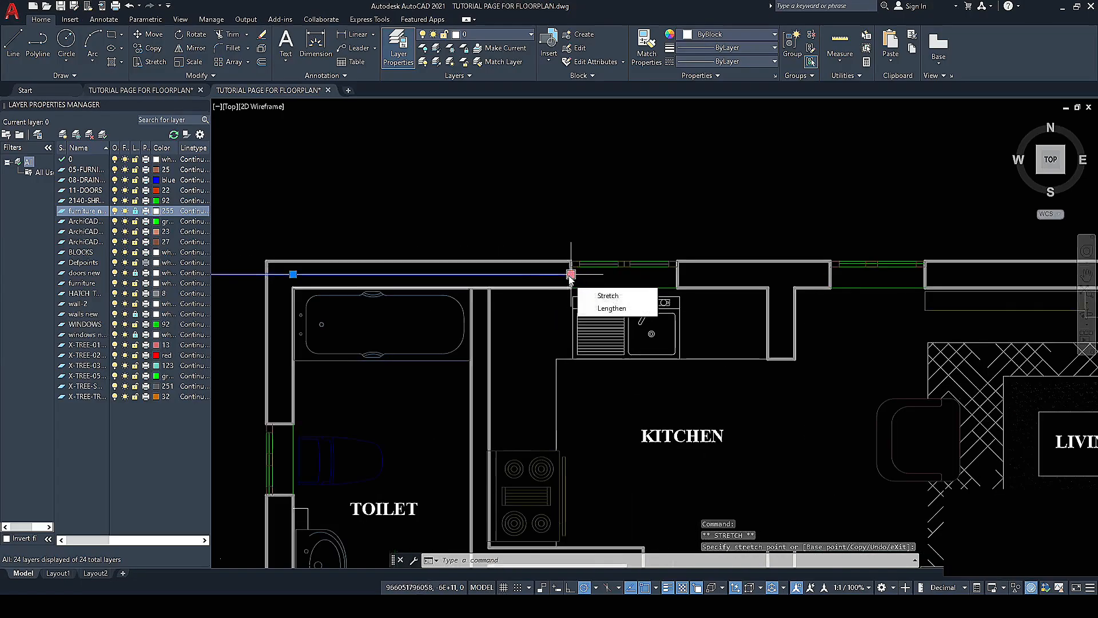
left_click(571, 275)
scroll(550, 277, "down", 5)
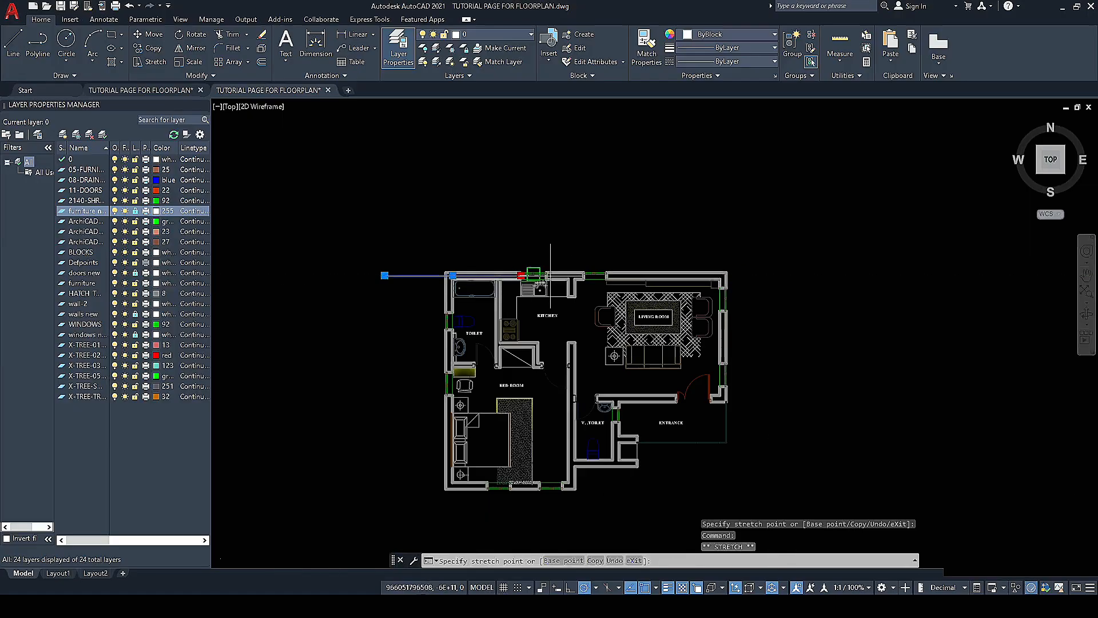
left_click(818, 275)
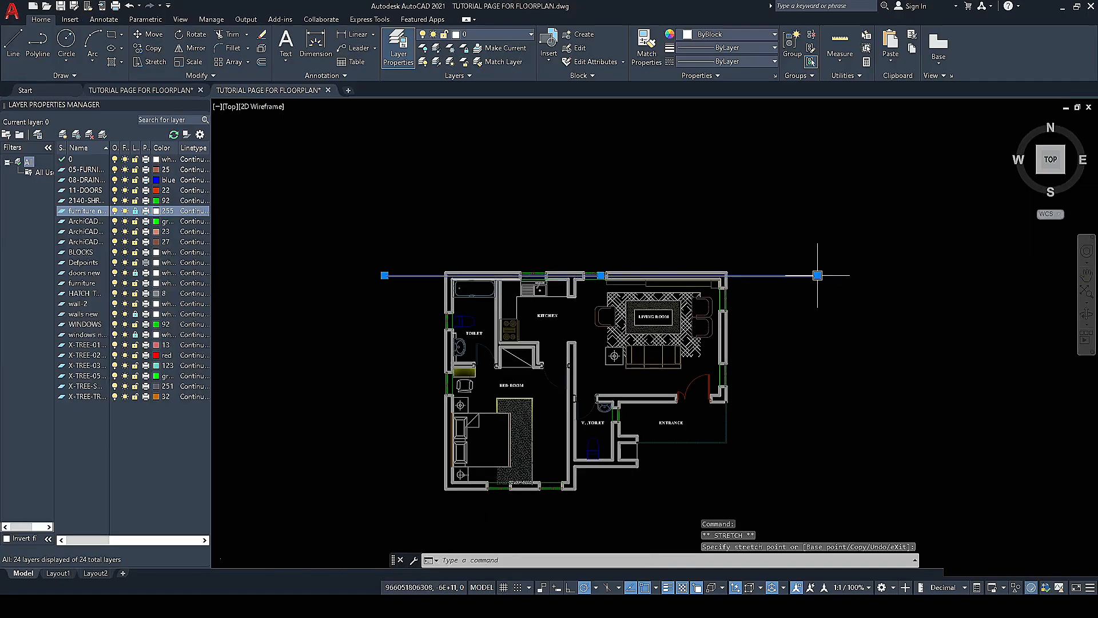
scroll(385, 275, "up", 2)
key("Escape")
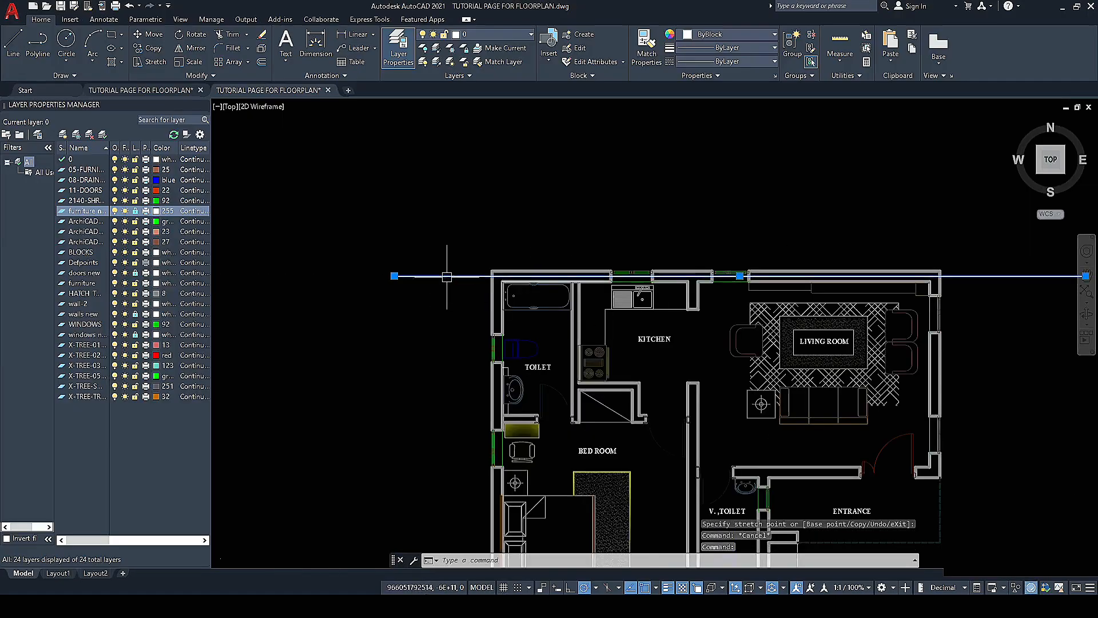
Step: Set the linetype of the extended top wall centreline to DASHED2 and deselect it
left_click(774, 48)
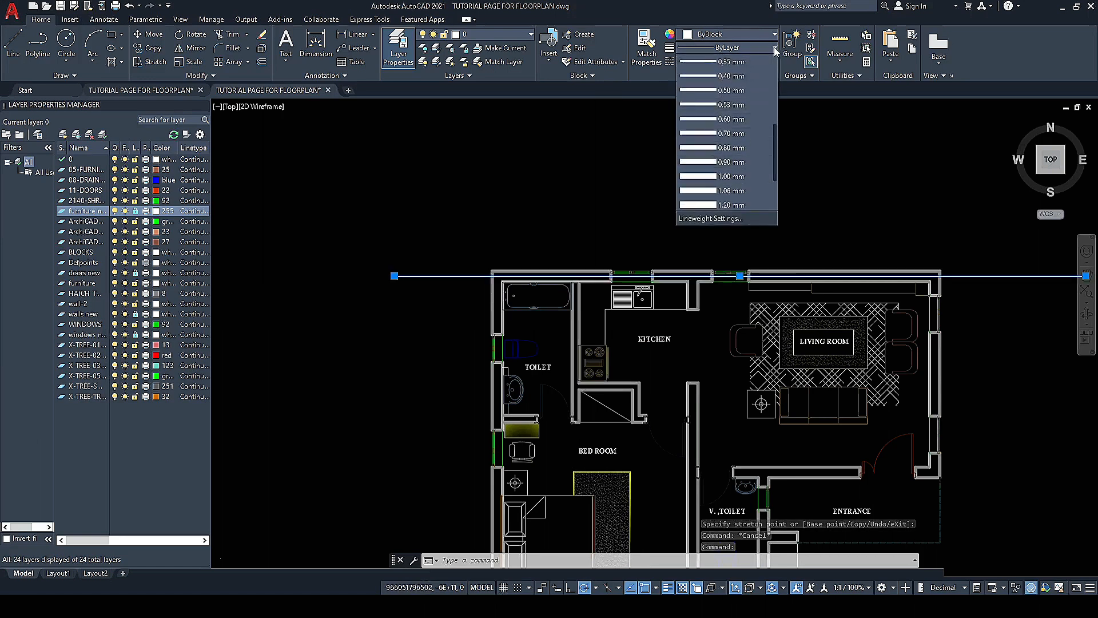
left_click(775, 50)
left_click(774, 61)
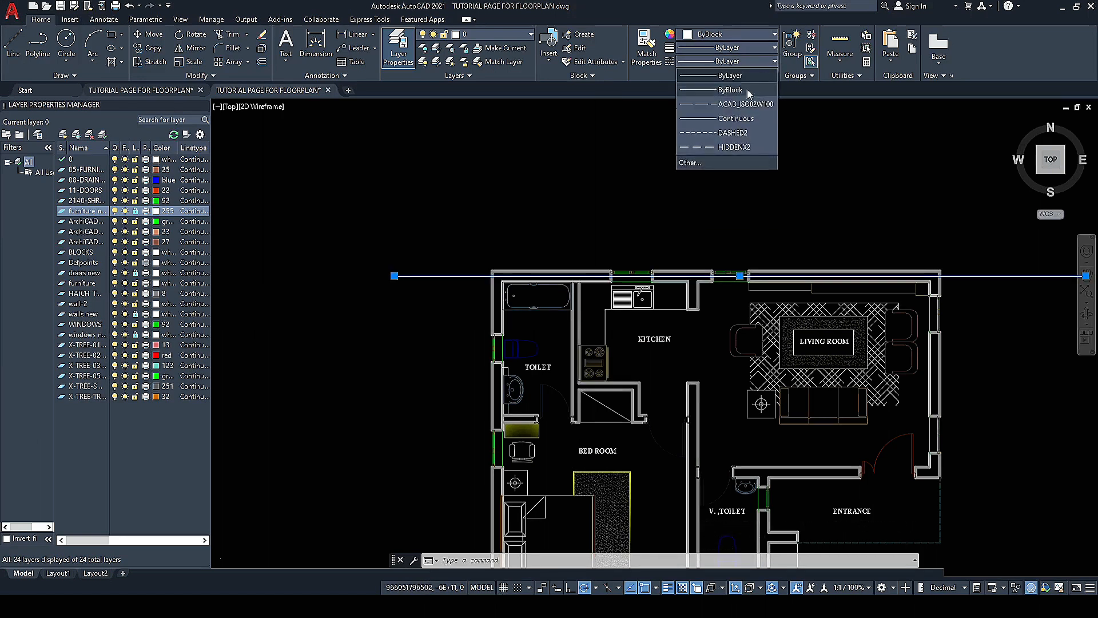
left_click(719, 134)
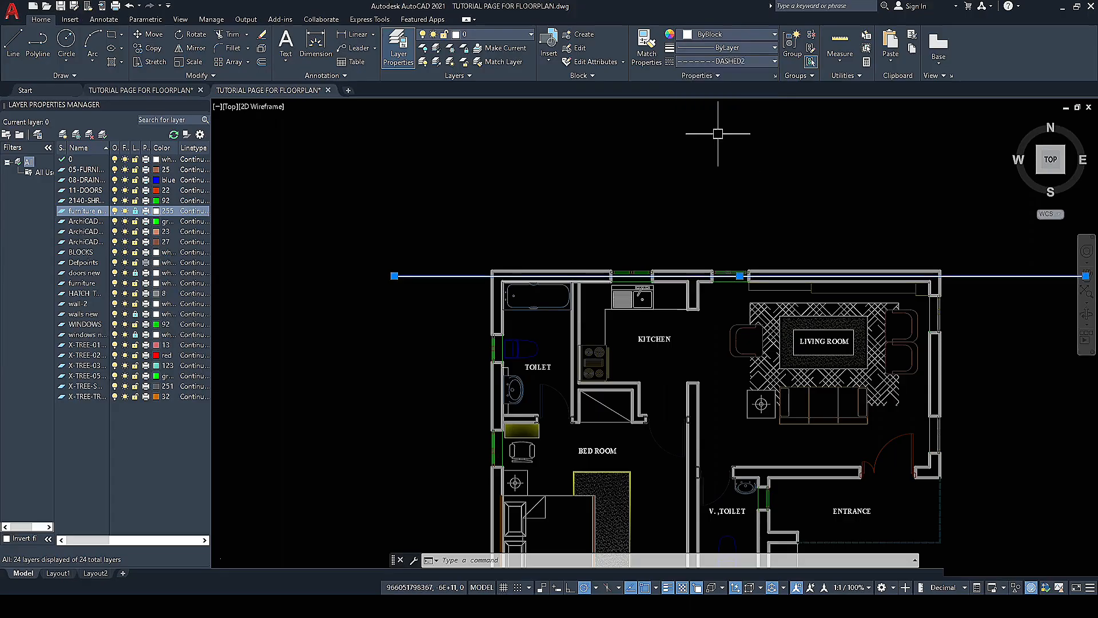
key("Escape")
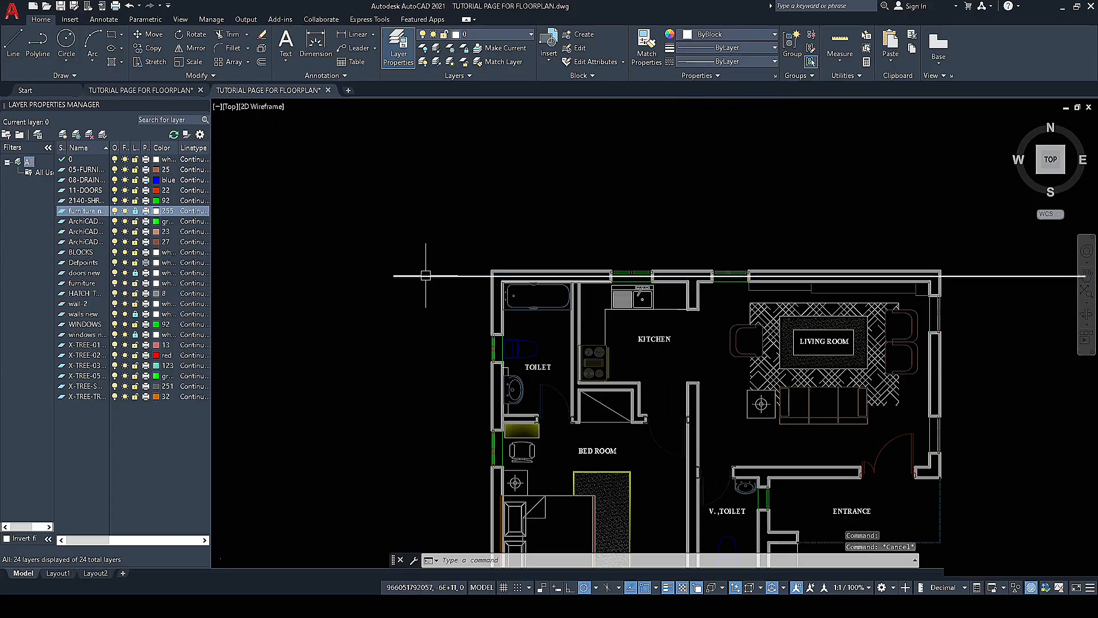
scroll(429, 274, "up", 4)
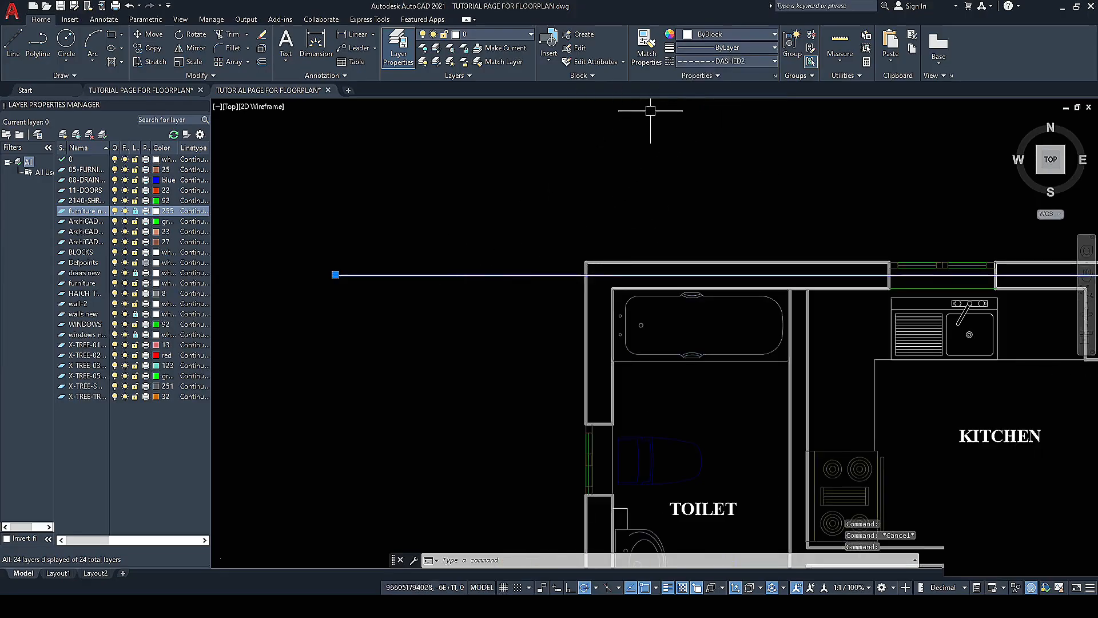
scroll(440, 269, "up", 2)
key("Escape")
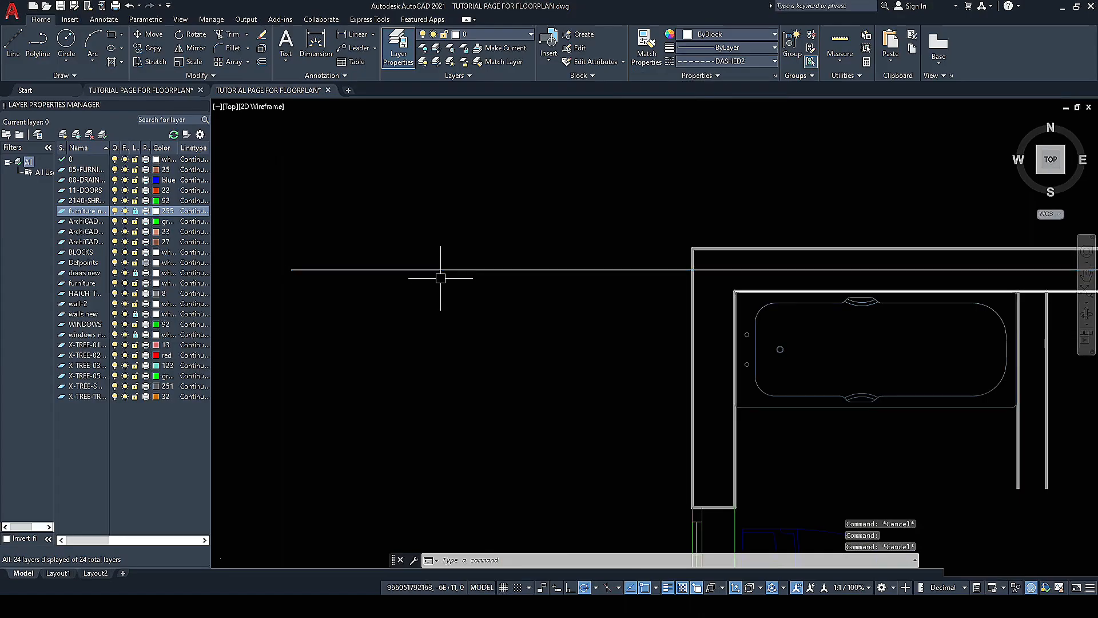
Step: Close the layer properties manager and open the full properties of the dashed centreline on the top wall
left_click(204, 105)
scroll(448, 288, "down", 2)
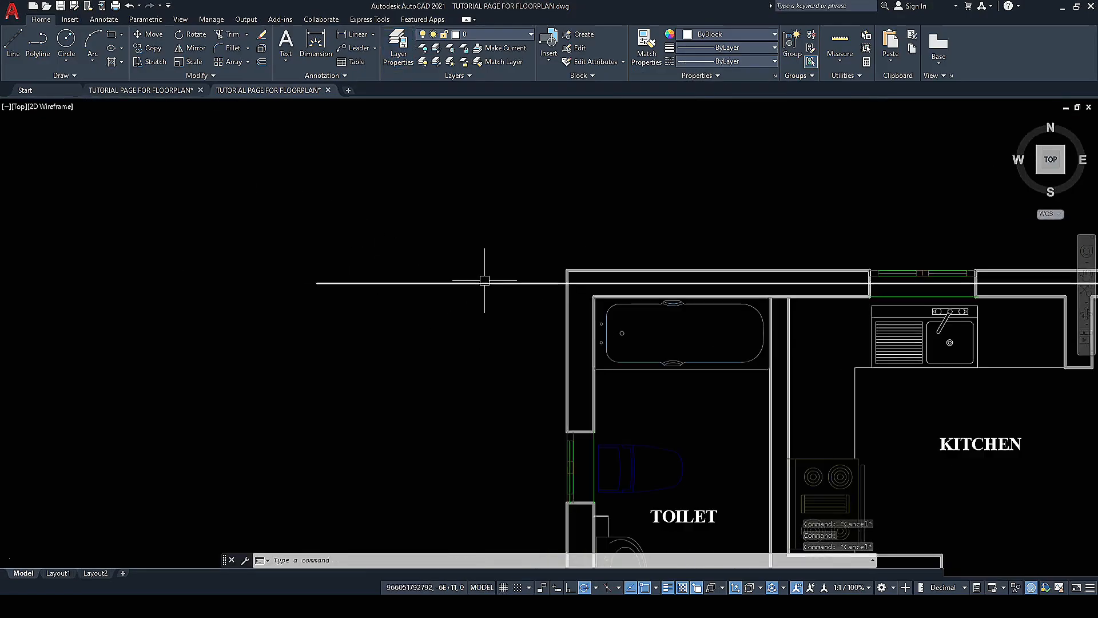
left_click(482, 283)
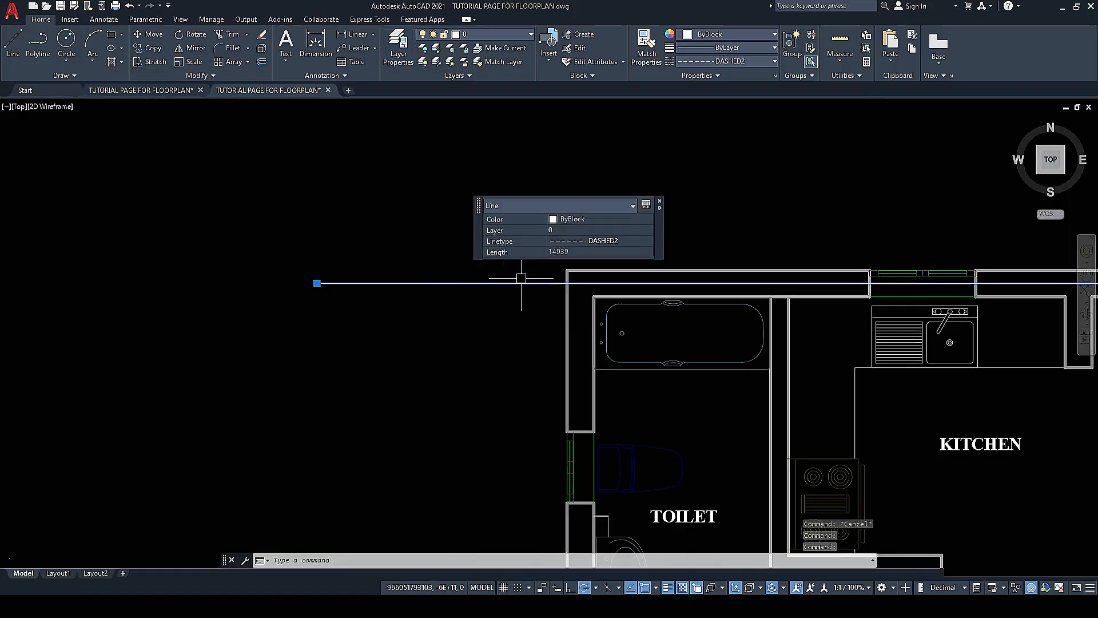
right_click(491, 286)
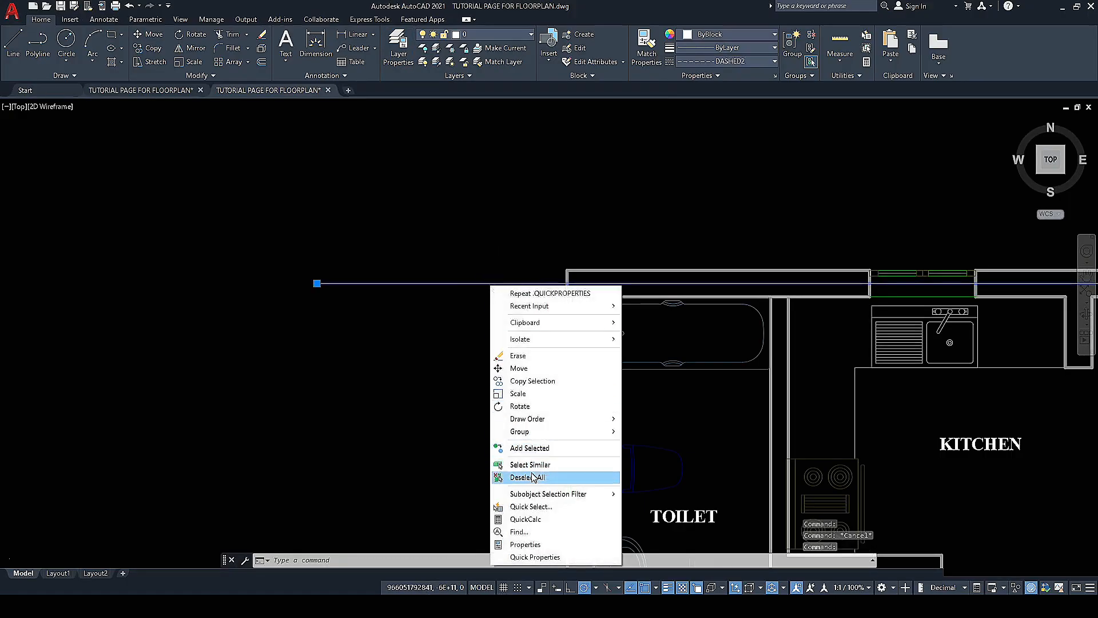
left_click(546, 545)
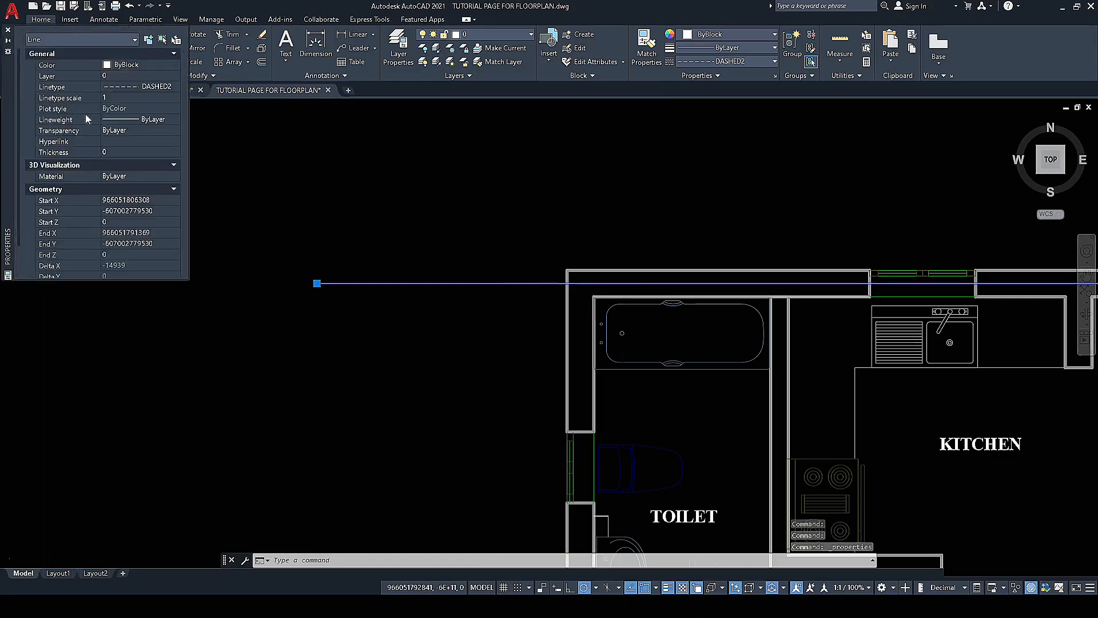
scroll(133, 142, "down", 3)
scroll(138, 130, "up", 3)
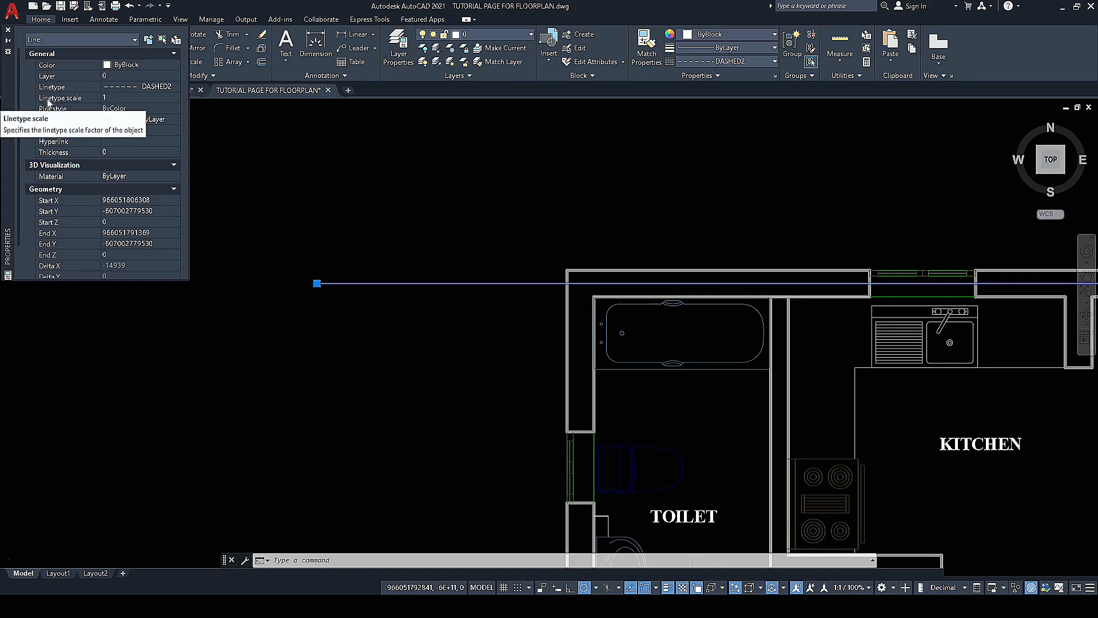
Step: Try a linetype scale of 50 on the top wall centreline, raise it to 500 and deselect the line
left_click(118, 98)
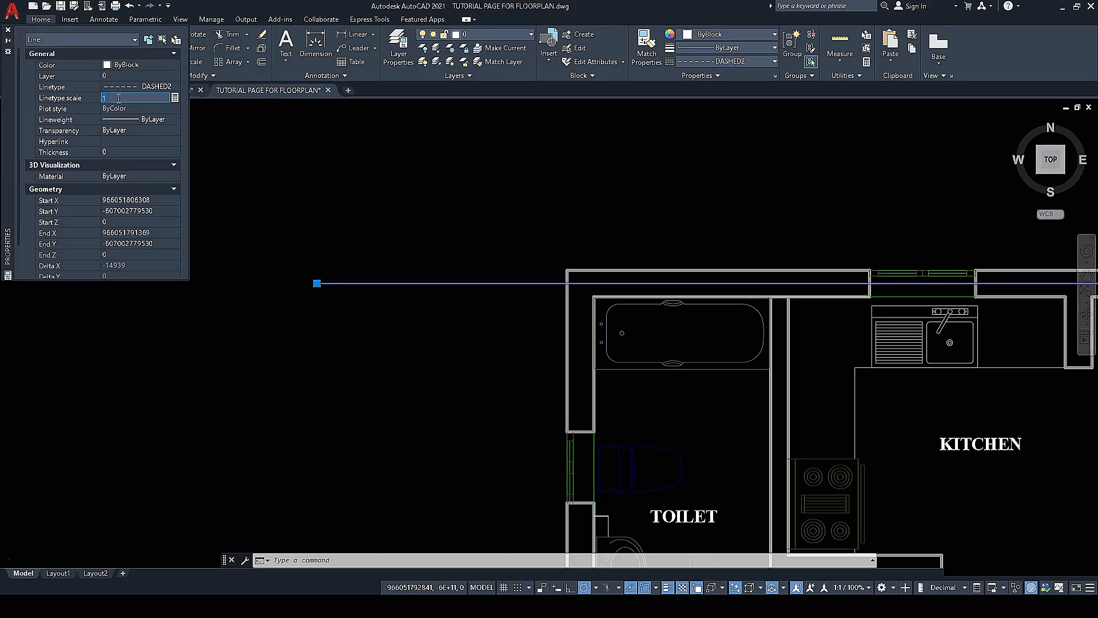
key("Return")
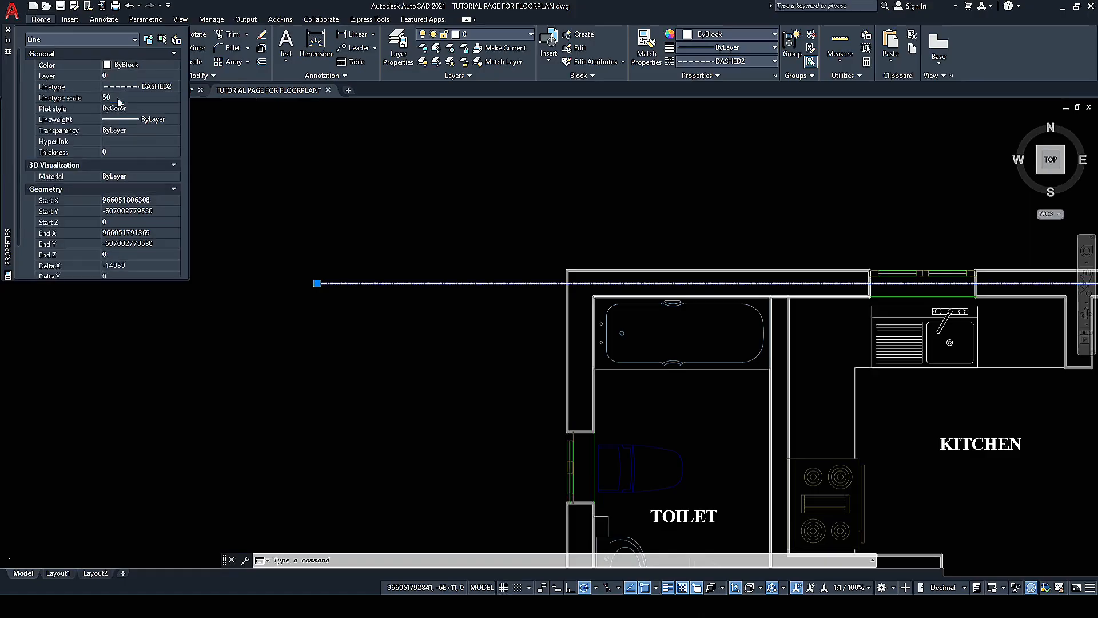
left_click(115, 98)
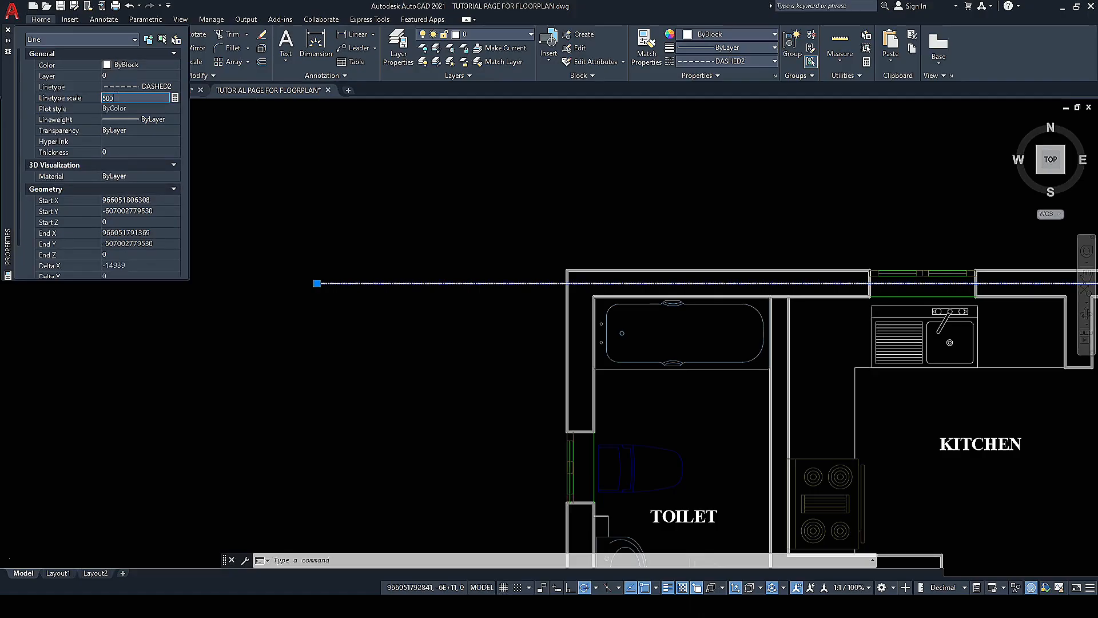
key("Return")
scroll(494, 279, "down", 2)
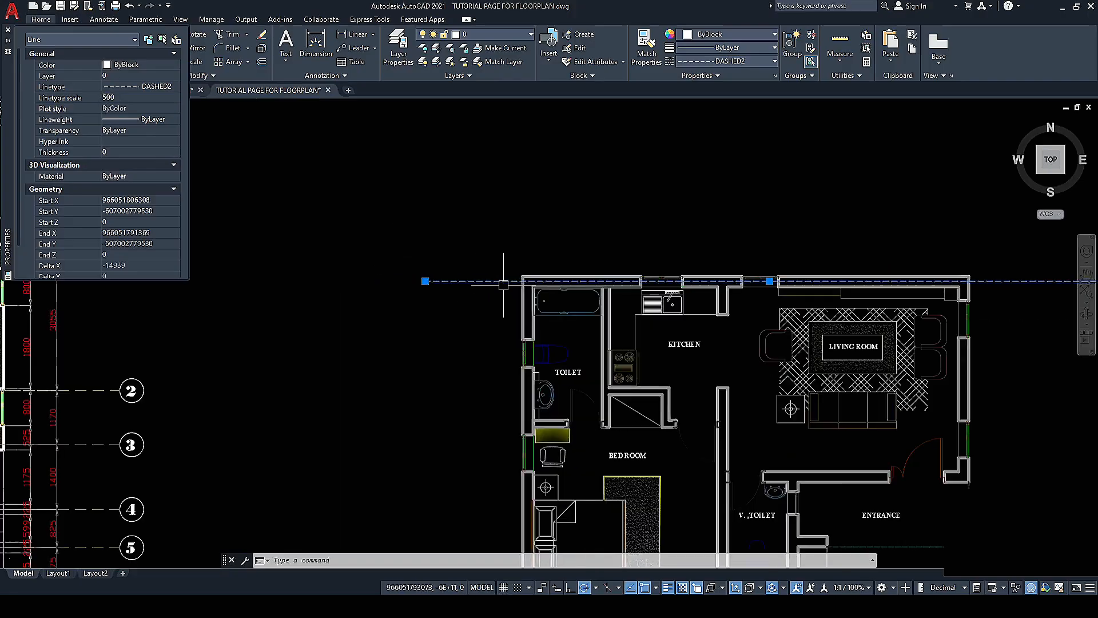
key("Escape")
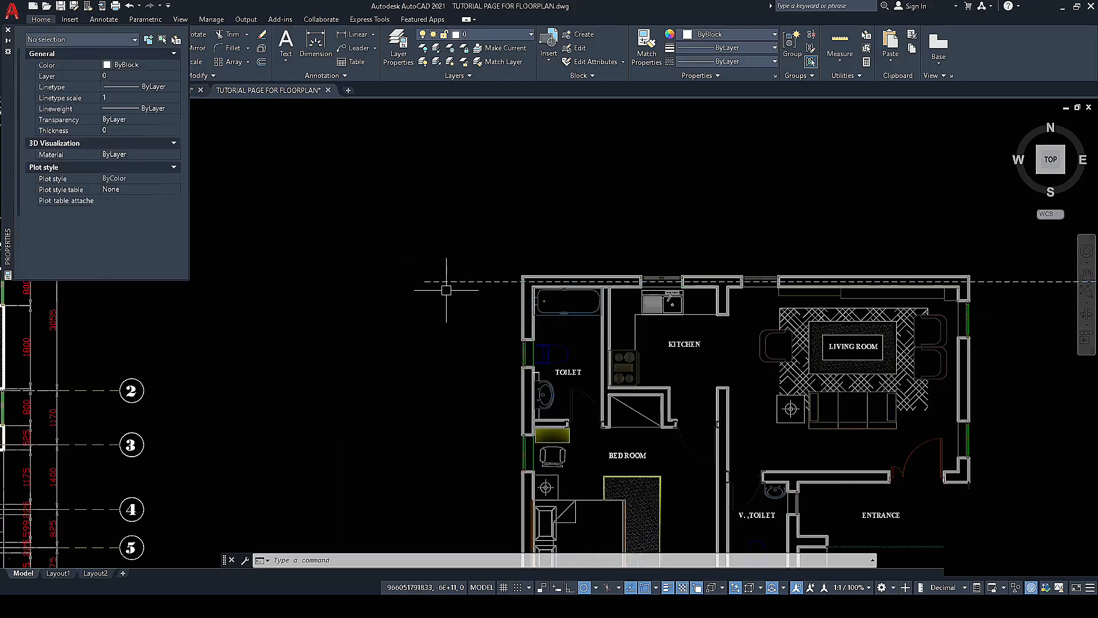
scroll(441, 274, "down", 3)
scroll(441, 282, "up", 6)
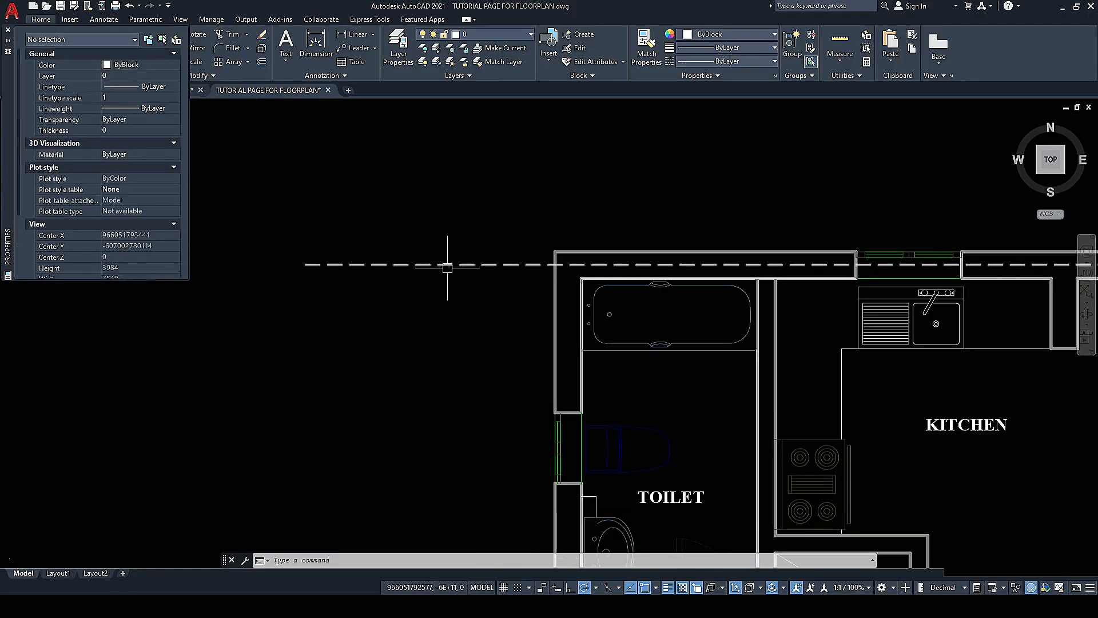
Step: Change the colour of the top wall centreline to index colour 69 and deselect it
left_click(447, 264)
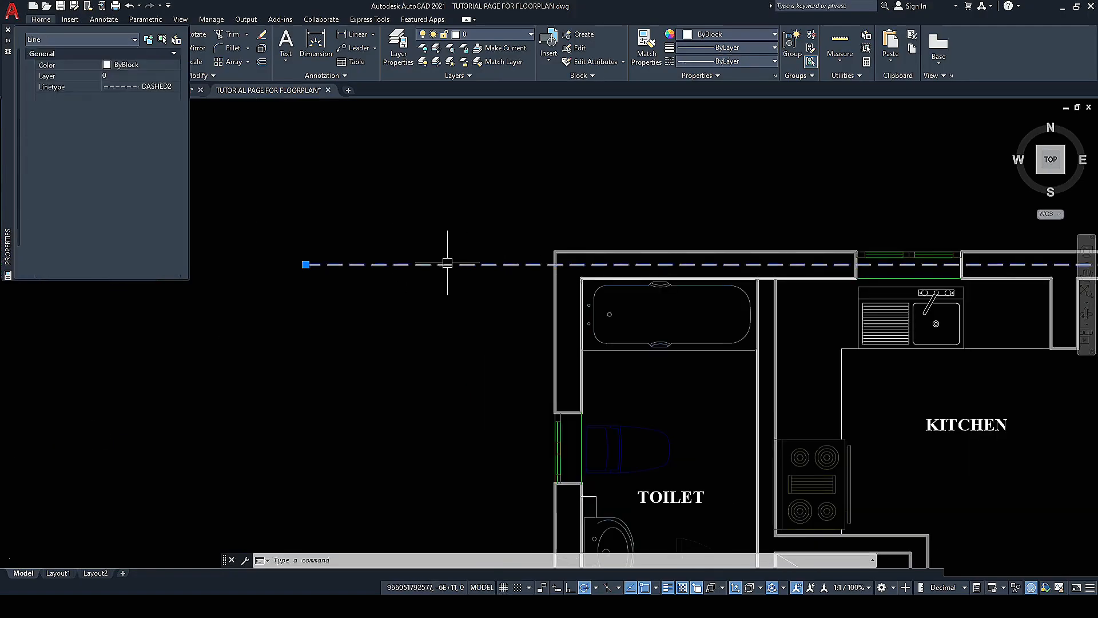
left_click(774, 35)
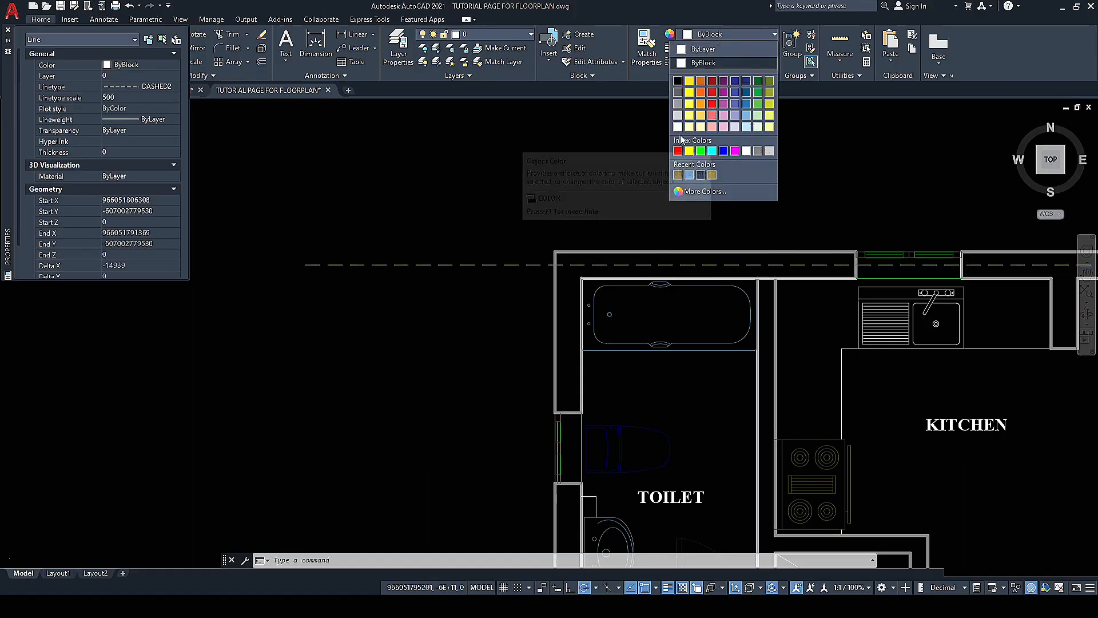
left_click(682, 192)
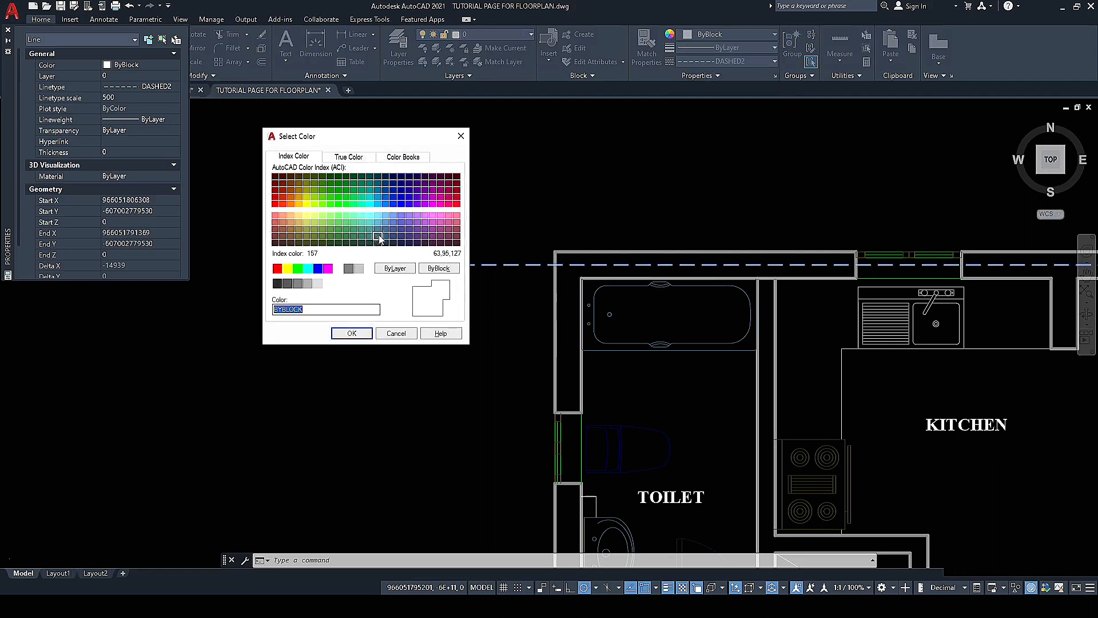
left_click(307, 231)
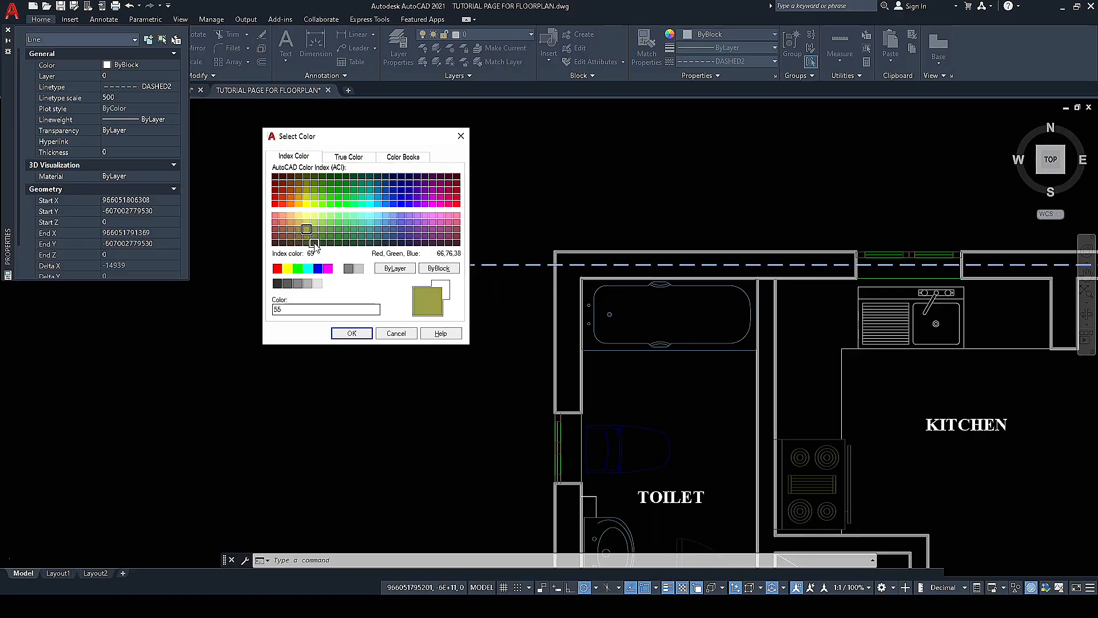
left_click(314, 243)
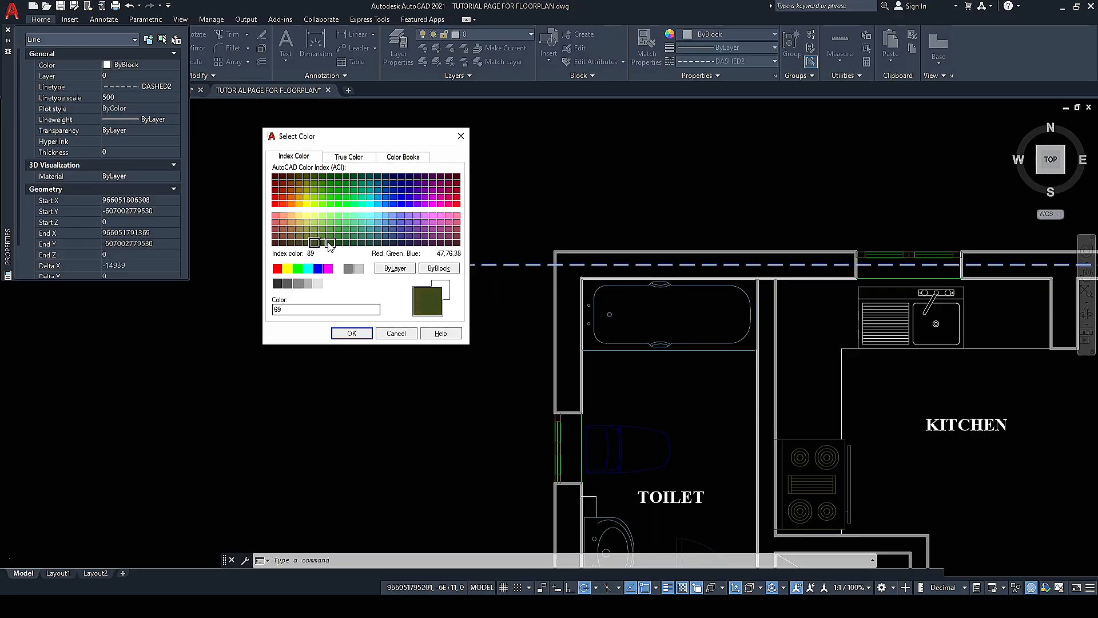
left_click(358, 335)
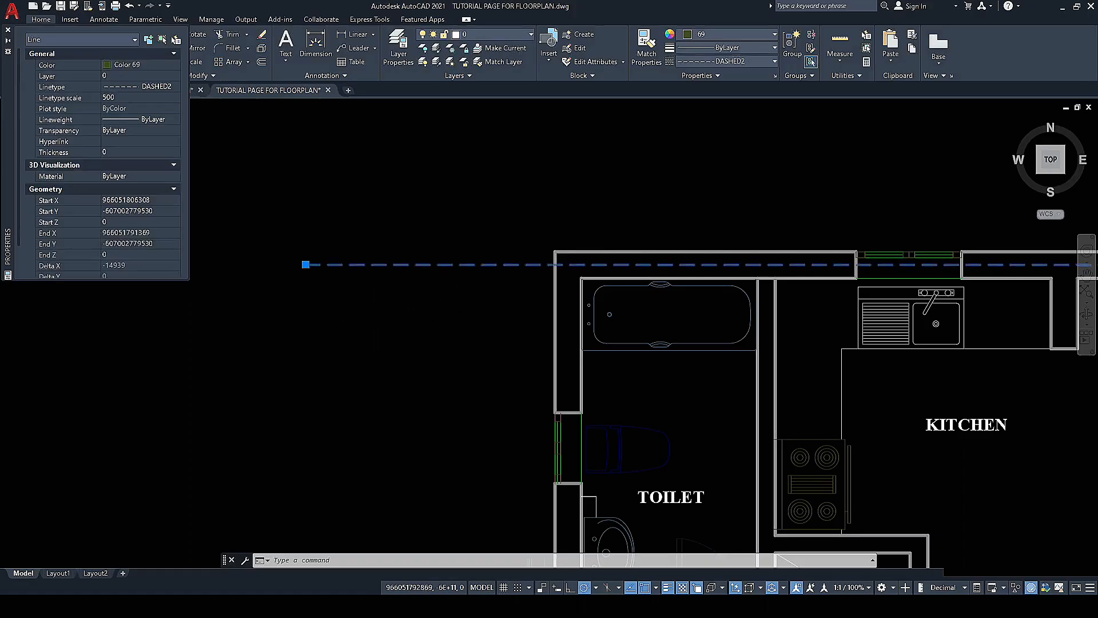
key("Escape")
scroll(494, 309, "down", 6)
scroll(462, 294, "up", 6)
scroll(489, 309, "down", 6)
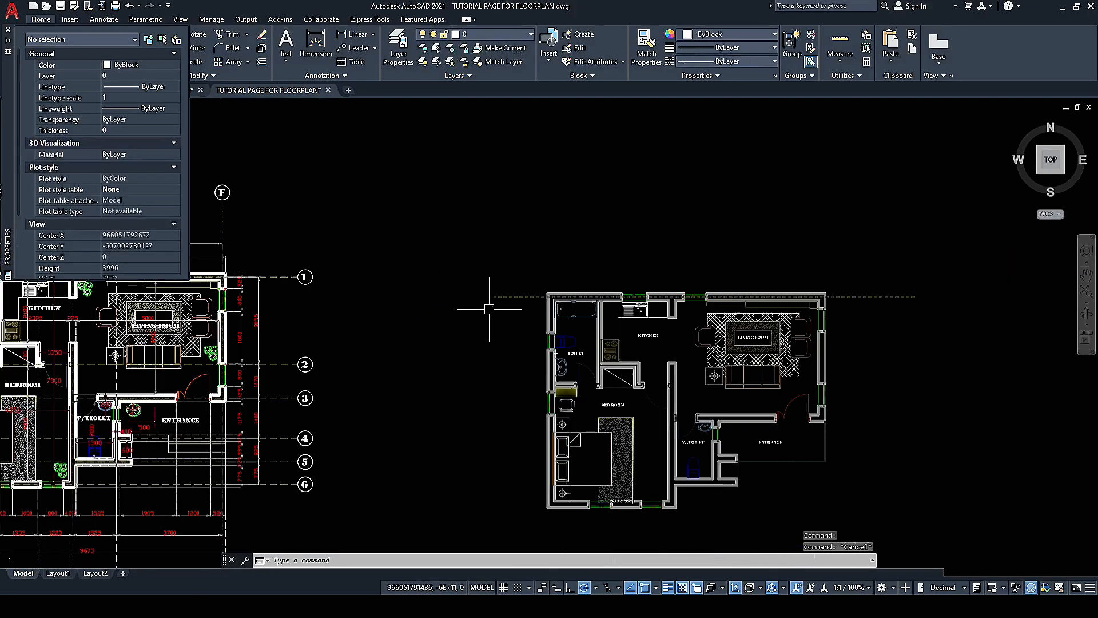
Step: Erase the helper line on the top wall's inner face above the bathtub
scroll(508, 322, "up", 6)
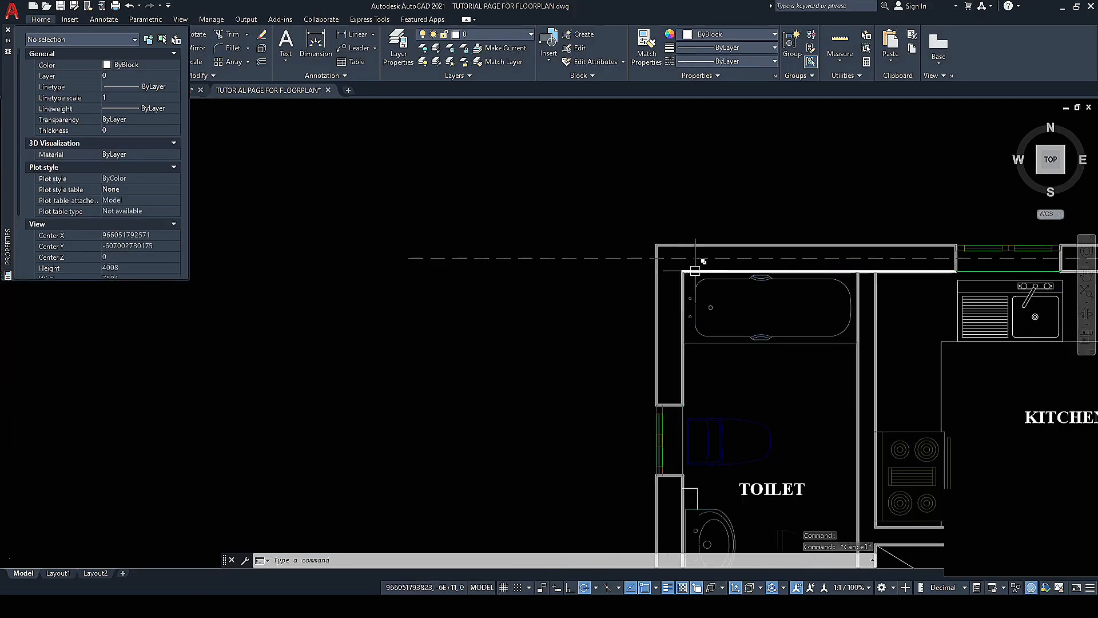
left_click(701, 270)
scroll(567, 246, "down", 3)
scroll(704, 245, "up", 6)
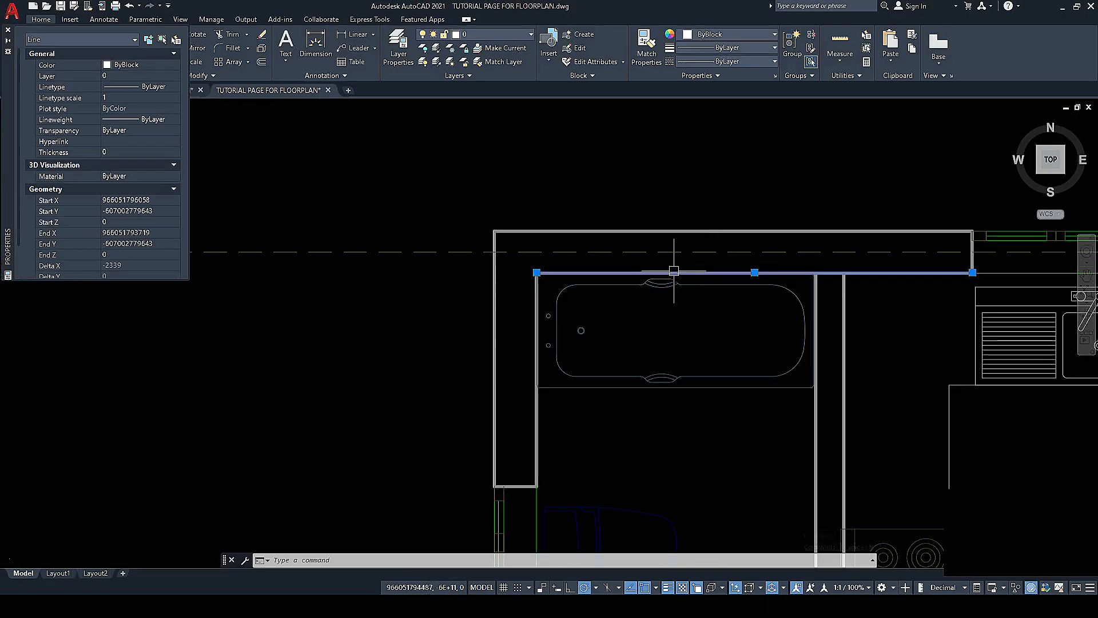
key("Delete")
Step: Copy the top wall grid line from the toilet's upper inner wall corner to the bedroom's lower outer wall corner, centring it in the bottom wall
left_click(432, 253)
scroll(508, 216, "down", 4)
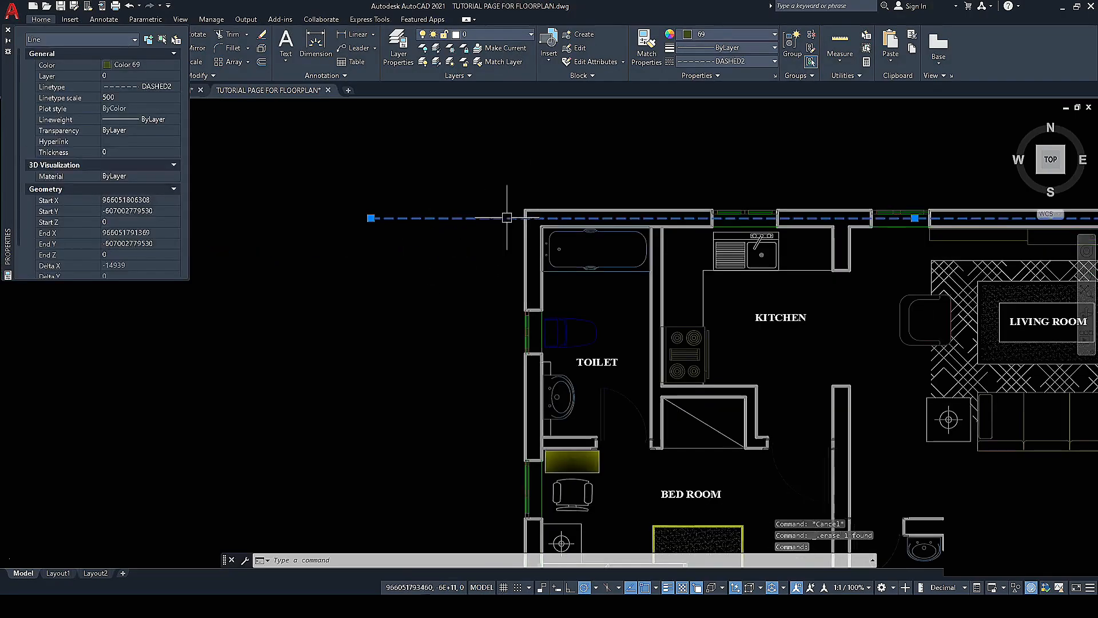
scroll(520, 191, "up", 4)
right_click(525, 189)
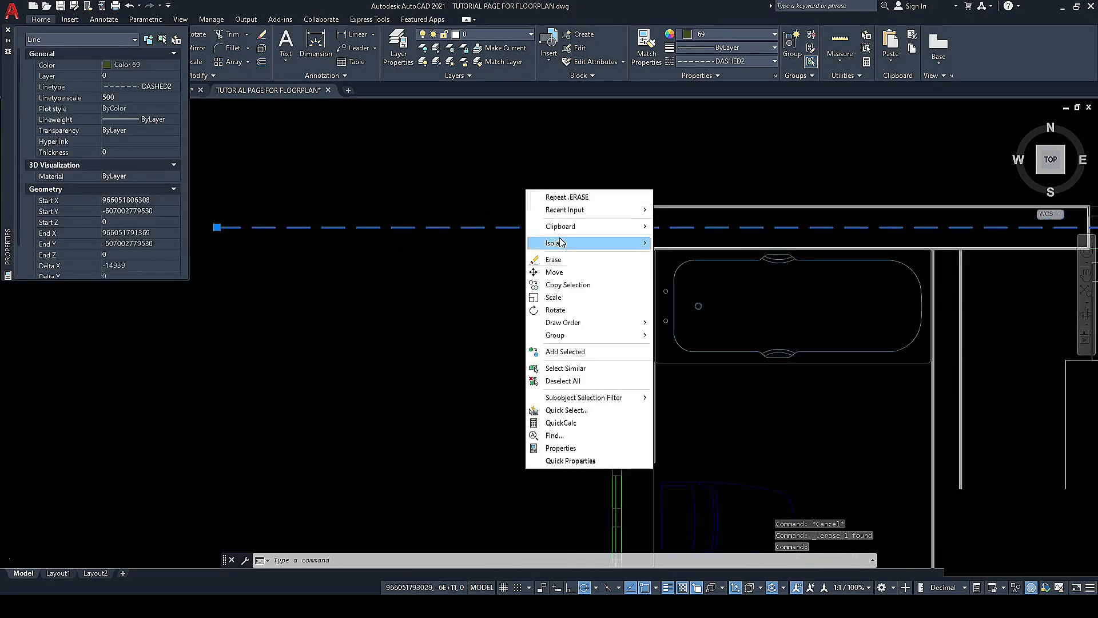
left_click(568, 284)
scroll(681, 234, "up", 4)
left_click(609, 272)
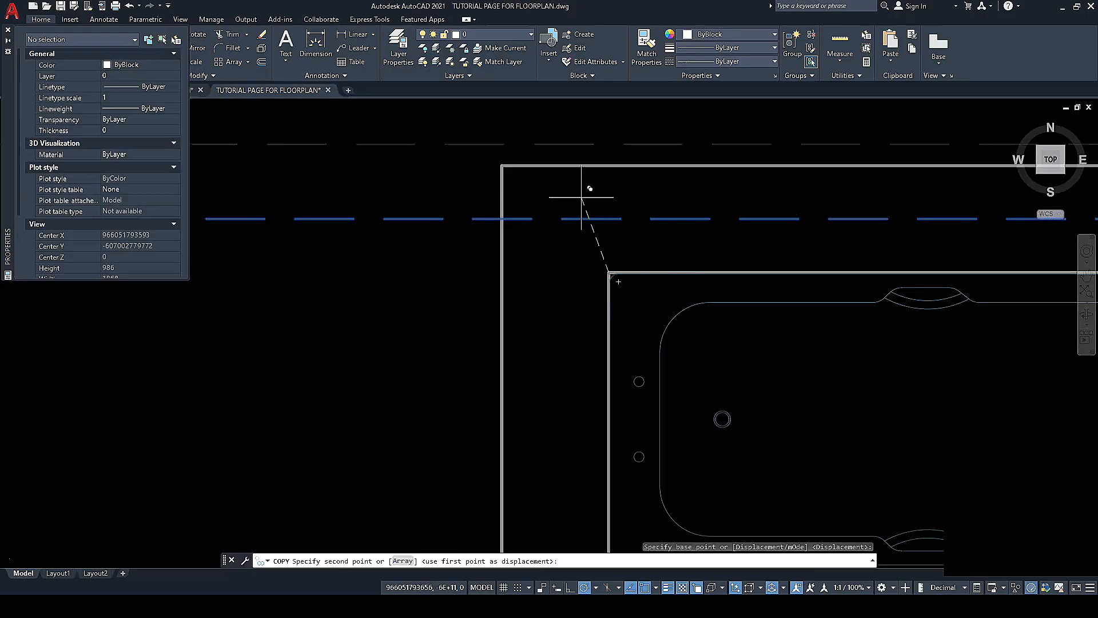
scroll(578, 177, "down", 5)
scroll(595, 252, "up", 8)
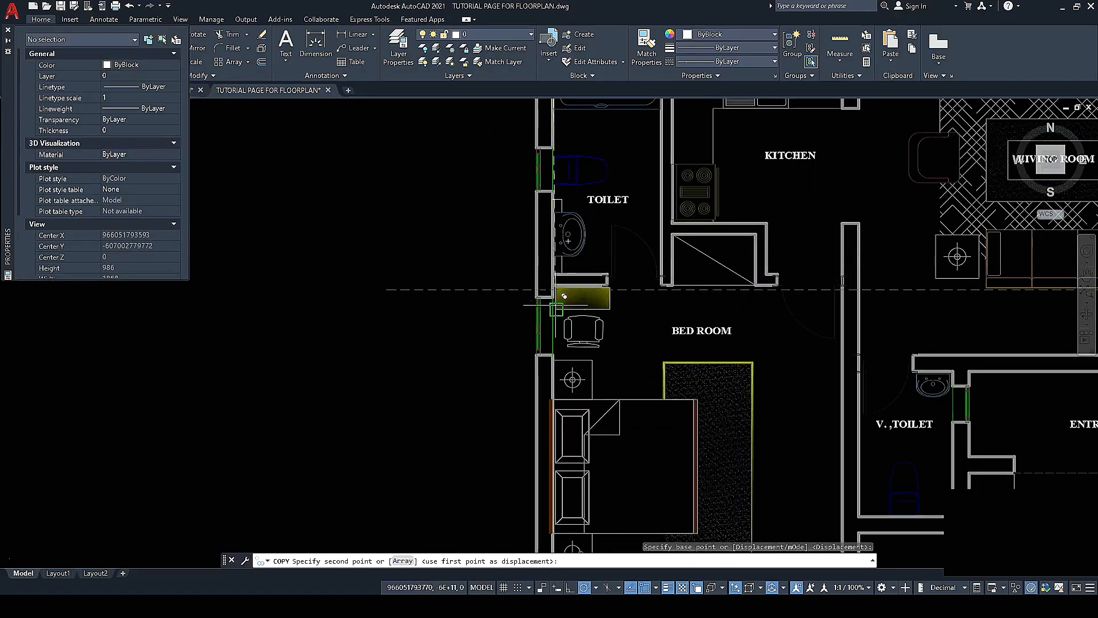
scroll(555, 314, "down", 5)
scroll(584, 383, "up", 7)
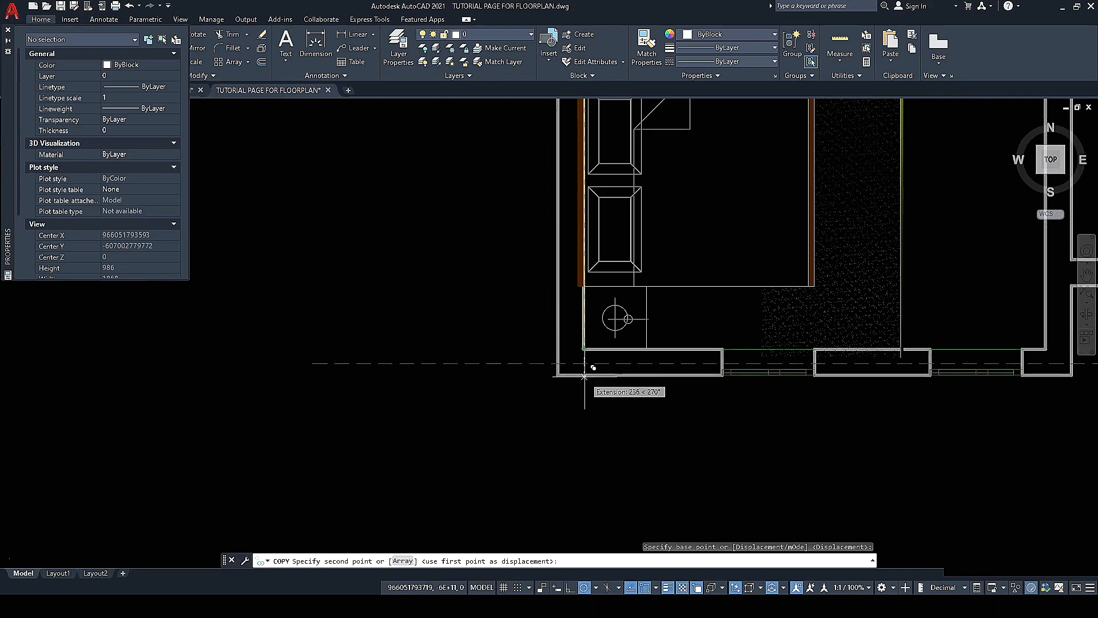
scroll(584, 373, "up", 4)
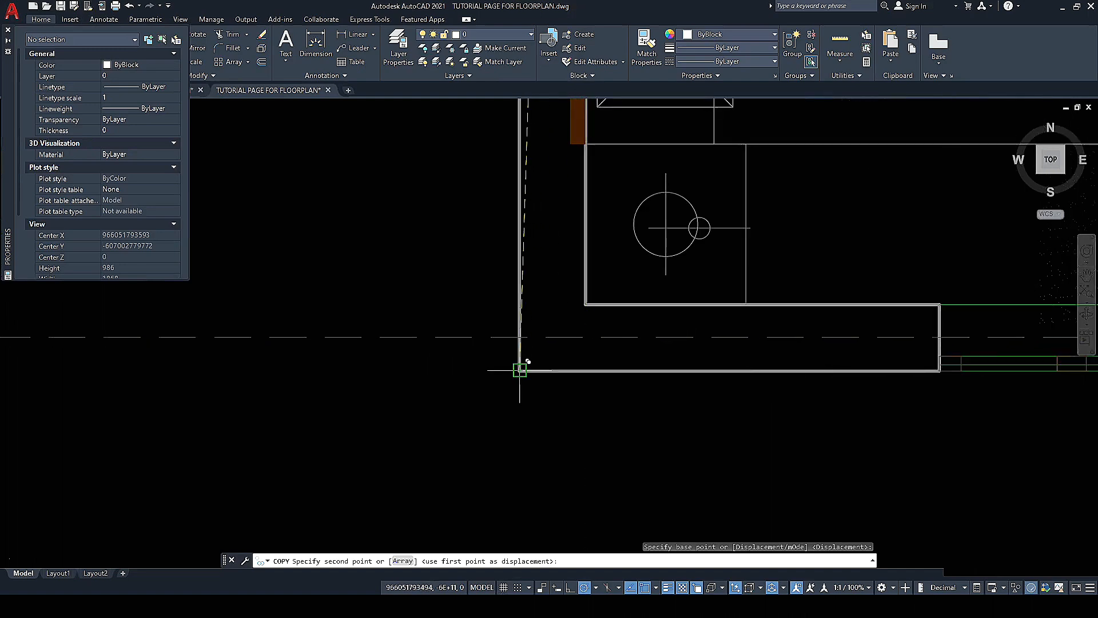
left_click(519, 369)
Step: Place two more copies of the grid line, on the V. Toilet's bottom wall and on the short wall stub above it beside the entrance
scroll(469, 320, "down", 5)
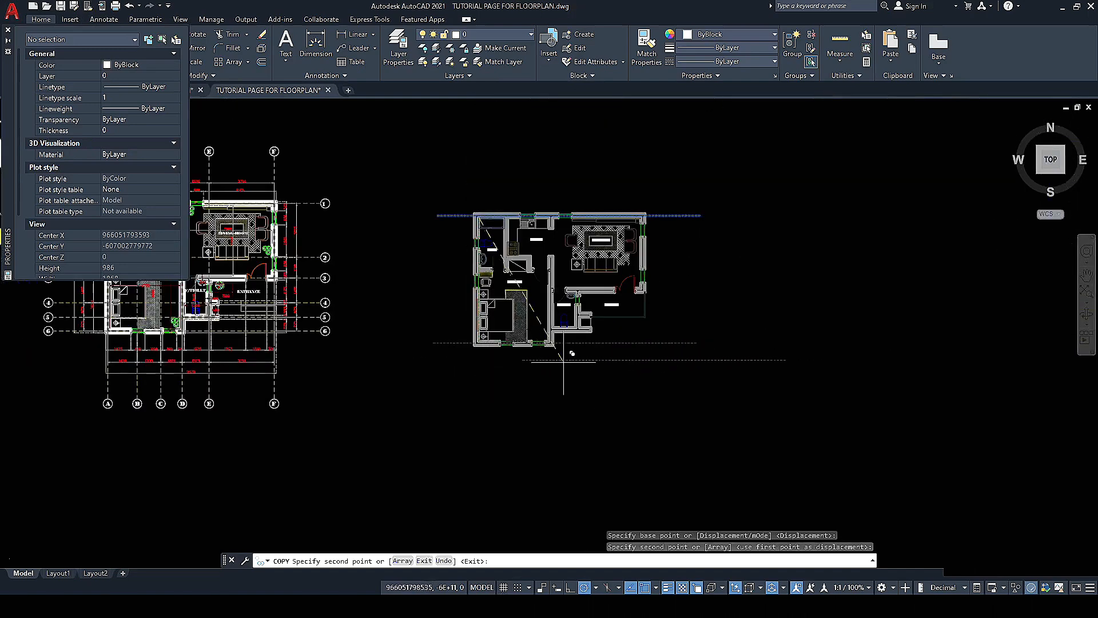
scroll(567, 320, "up", 4)
scroll(566, 306, "up", 2)
left_click(564, 296)
scroll(565, 303, "down", 6)
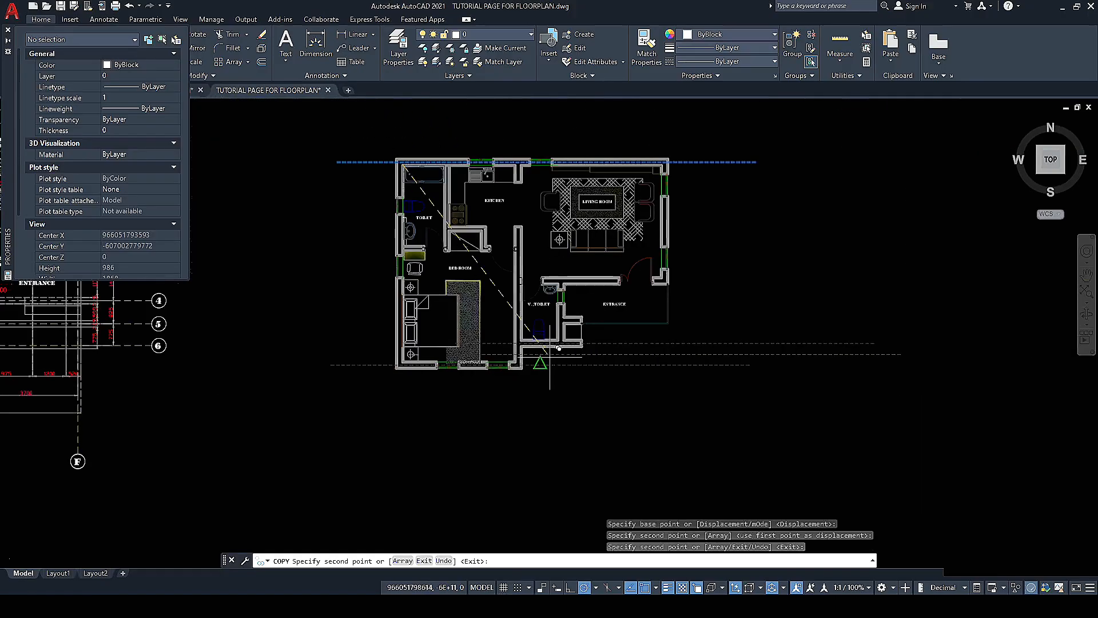
scroll(563, 346, "up", 8)
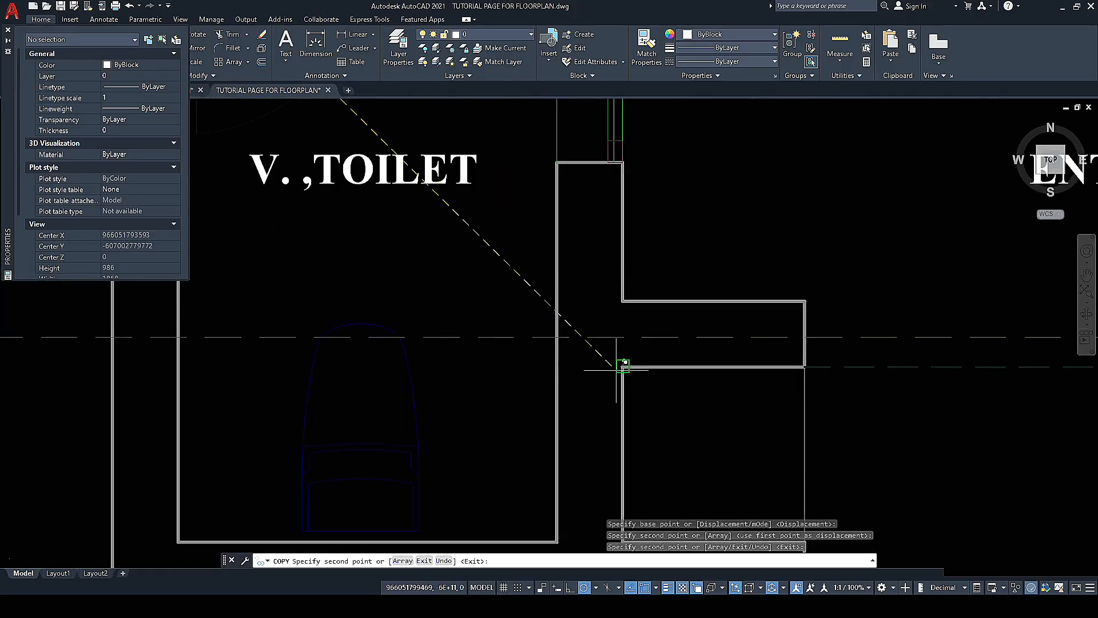
left_click(609, 360)
Step: Place another copy of the grid line on the wall between the living room and the entrance, and end the Copy command
scroll(609, 360, "down", 6)
scroll(576, 272, "up", 6)
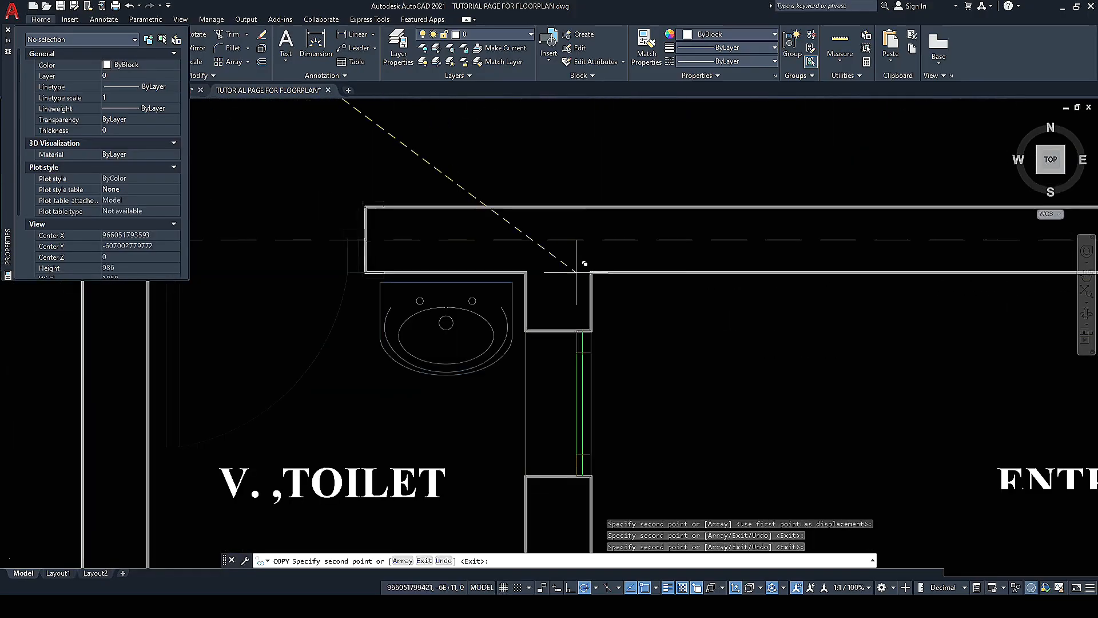
left_click(591, 272)
scroll(591, 272, "down", 7)
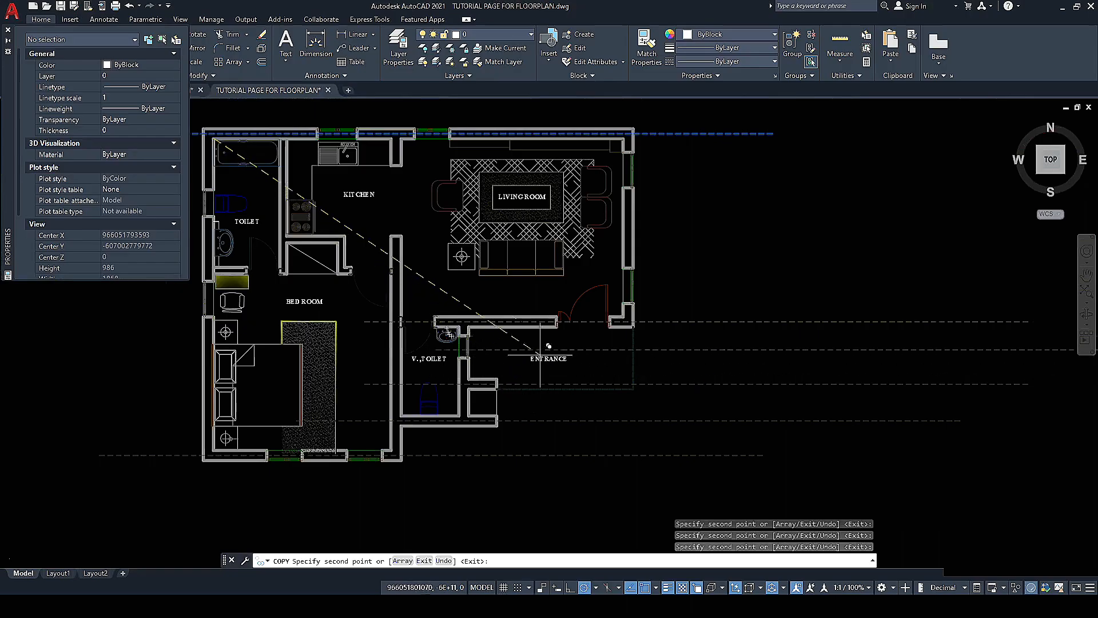
scroll(527, 355, "down", 4)
scroll(429, 341, "up", 4)
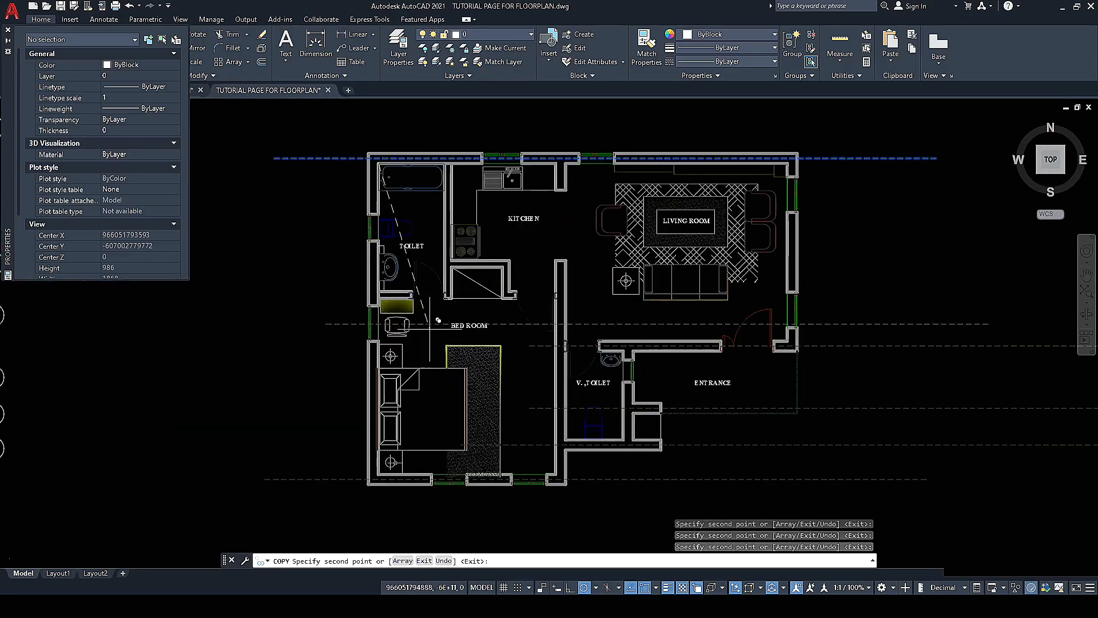
scroll(506, 349, "down", 6)
key("Escape")
scroll(260, 314, "up", 8)
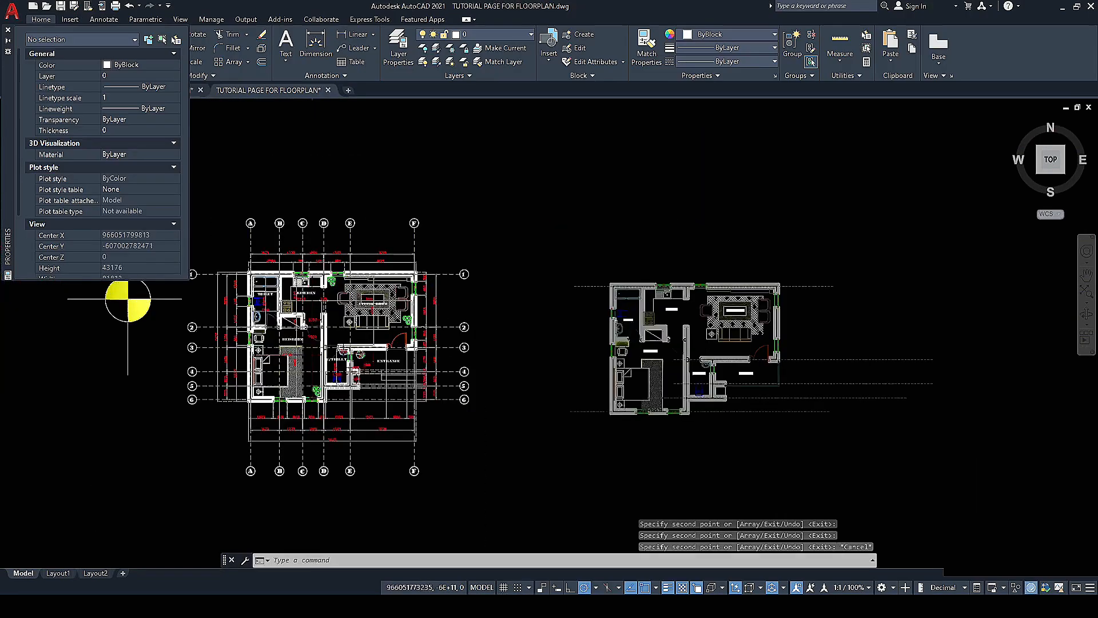
scroll(264, 314, "down", 8)
scroll(524, 346, "up", 8)
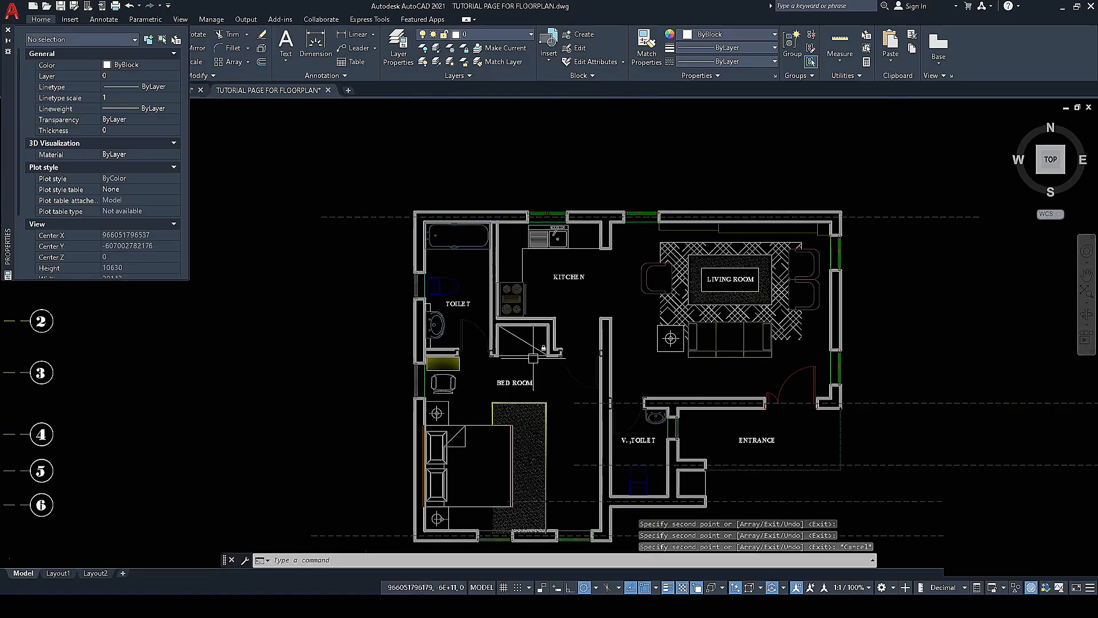
scroll(503, 332, "down", 4)
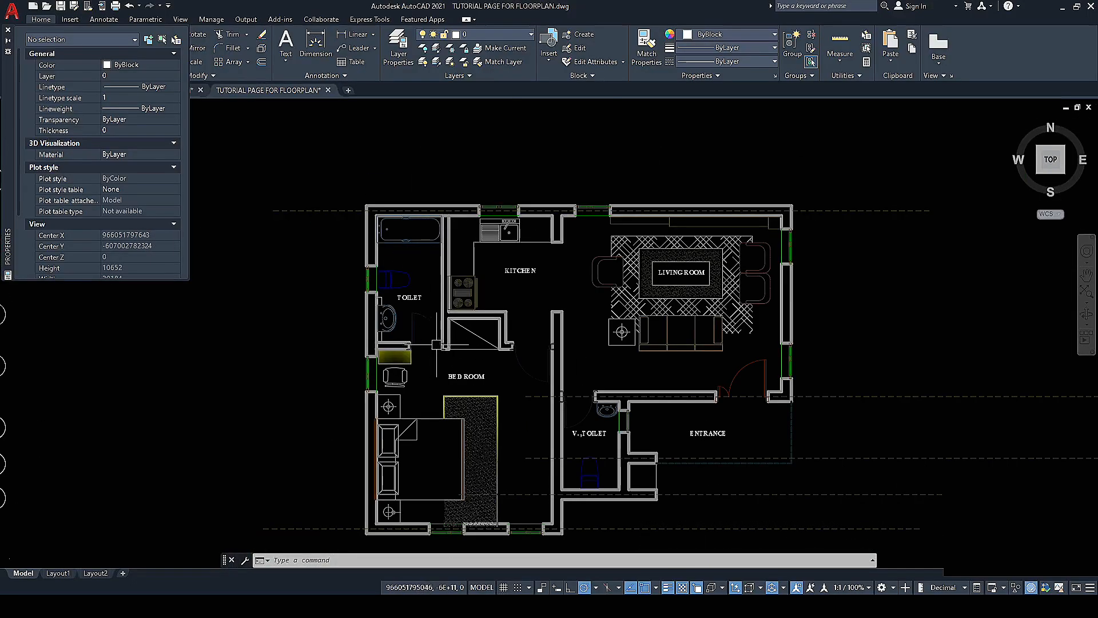
Step: Close the Properties palette and measure the thickness of the short wall stub beside the bedroom door with a linear dimension
scroll(471, 344, "up", 2)
scroll(518, 346, "up", 6)
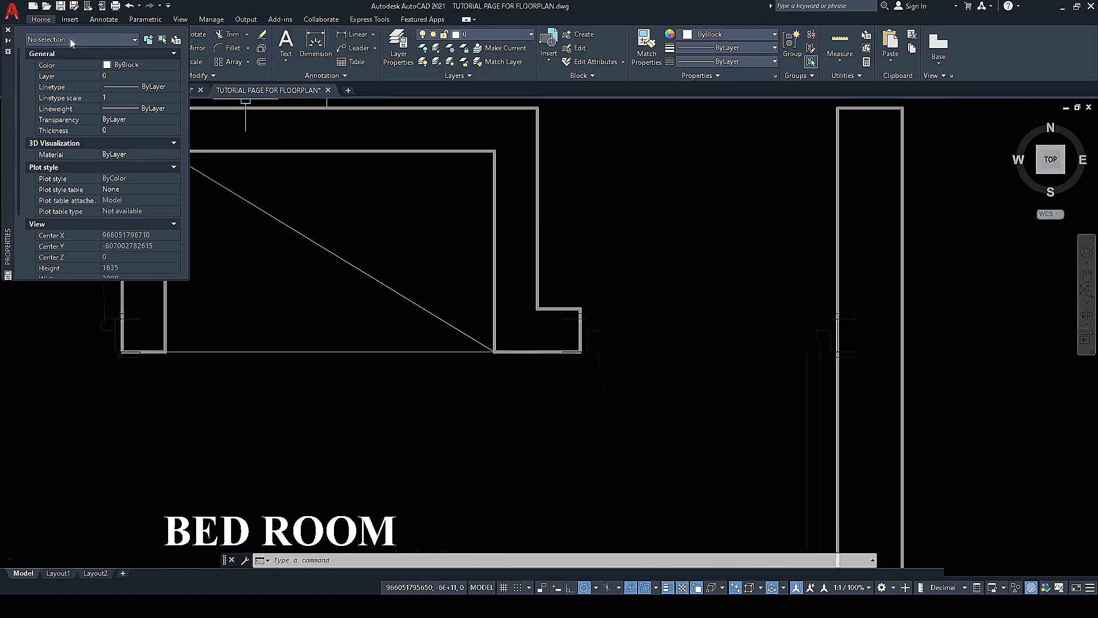
left_click(7, 29)
left_click(343, 35)
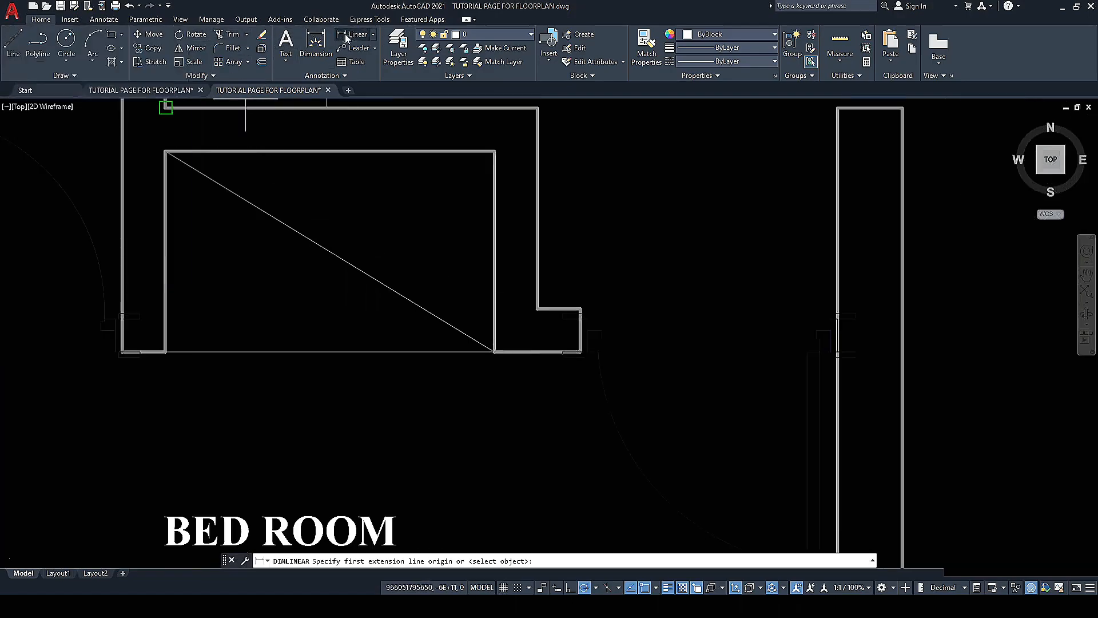
scroll(598, 341, "up", 4)
left_click(554, 264)
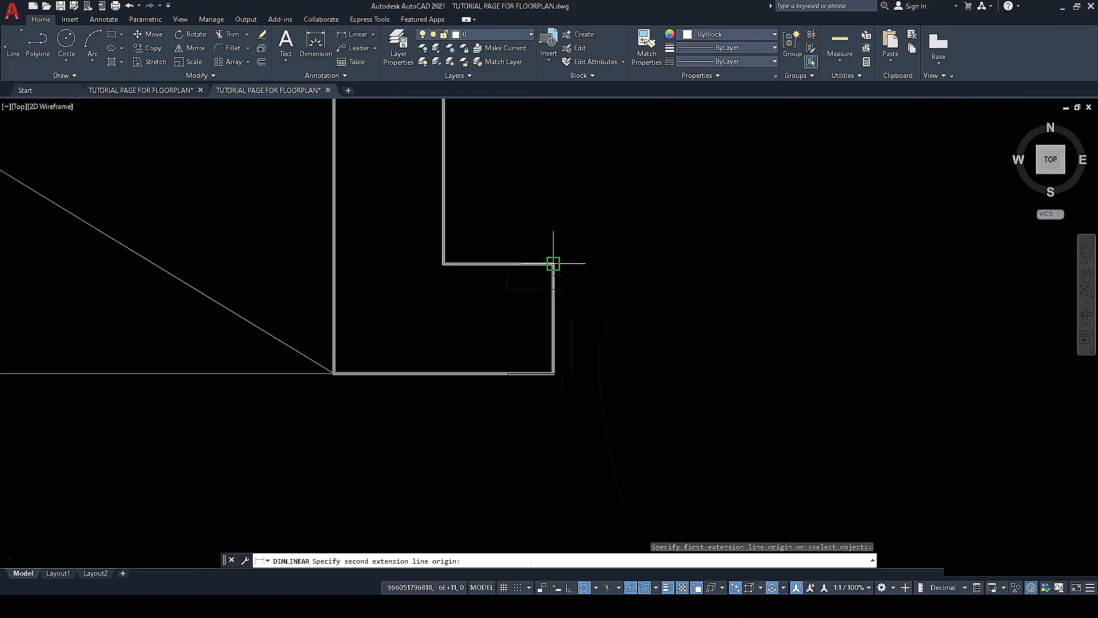
left_click(553, 373)
scroll(709, 338, "down", 5)
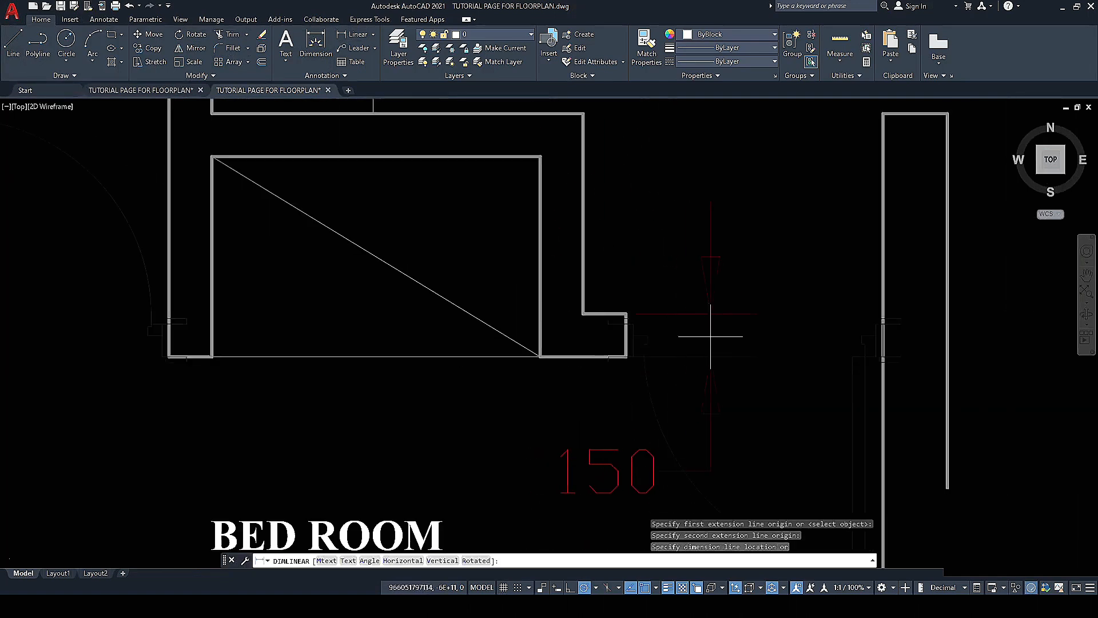
key("Escape")
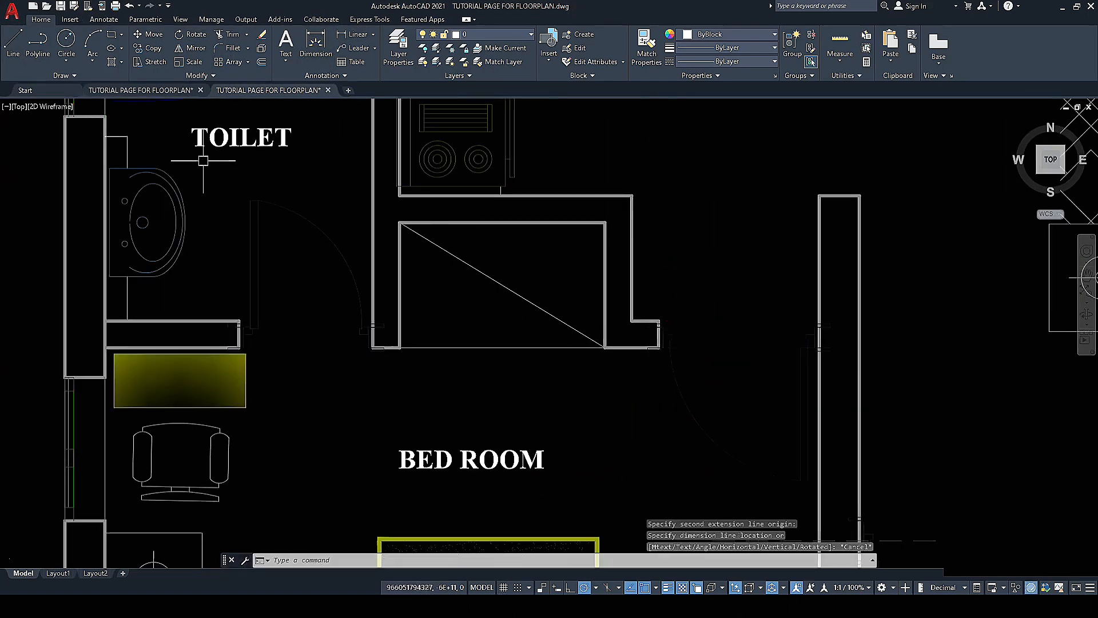
Step: Draw a line along the bottom edge of the wall stub, from its outer lower corner to the wardrobe's lower inner corner
left_click(13, 44)
scroll(649, 346, "up", 4)
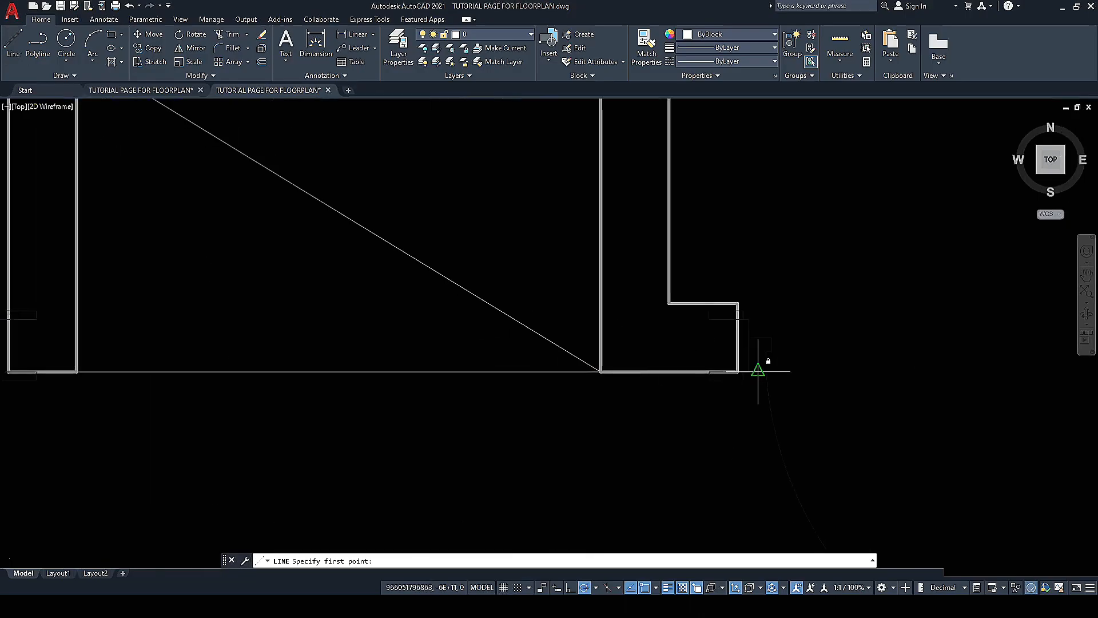
left_click(728, 364)
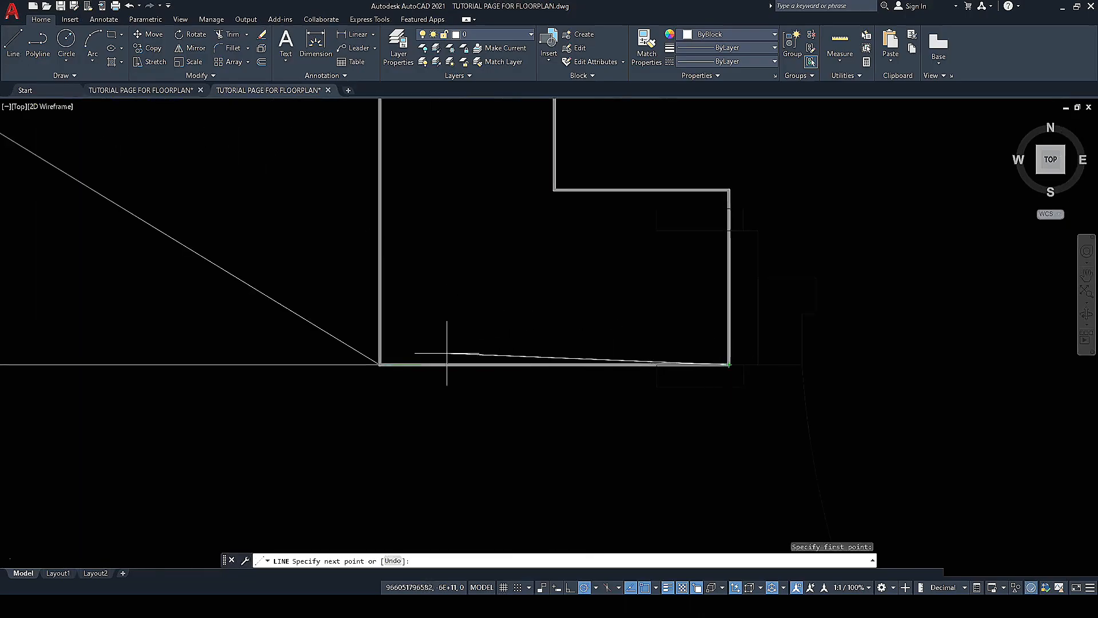
left_click(380, 364)
key("Escape")
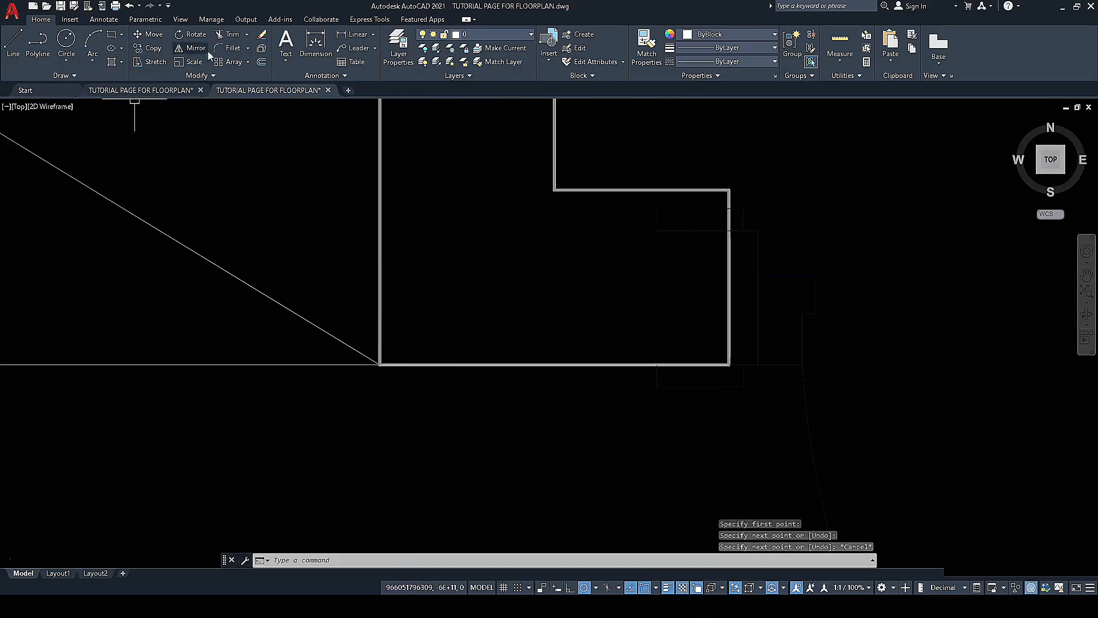
Step: Offset the stub's bottom edge line 75 upward into the middle of the wall and end the Offset command
left_click(262, 63)
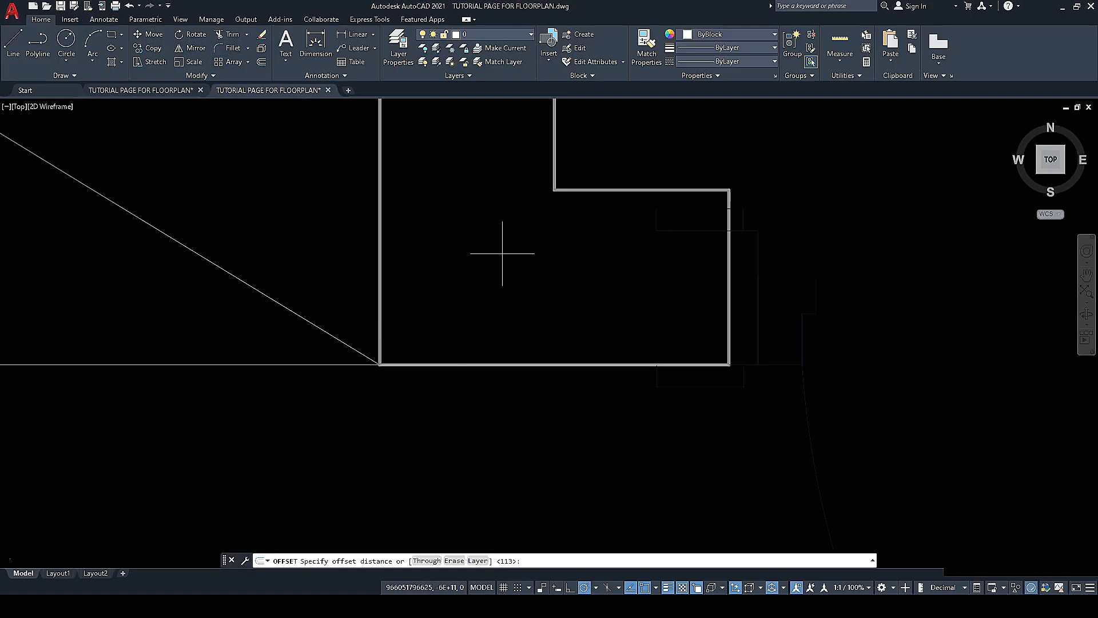
key("Return")
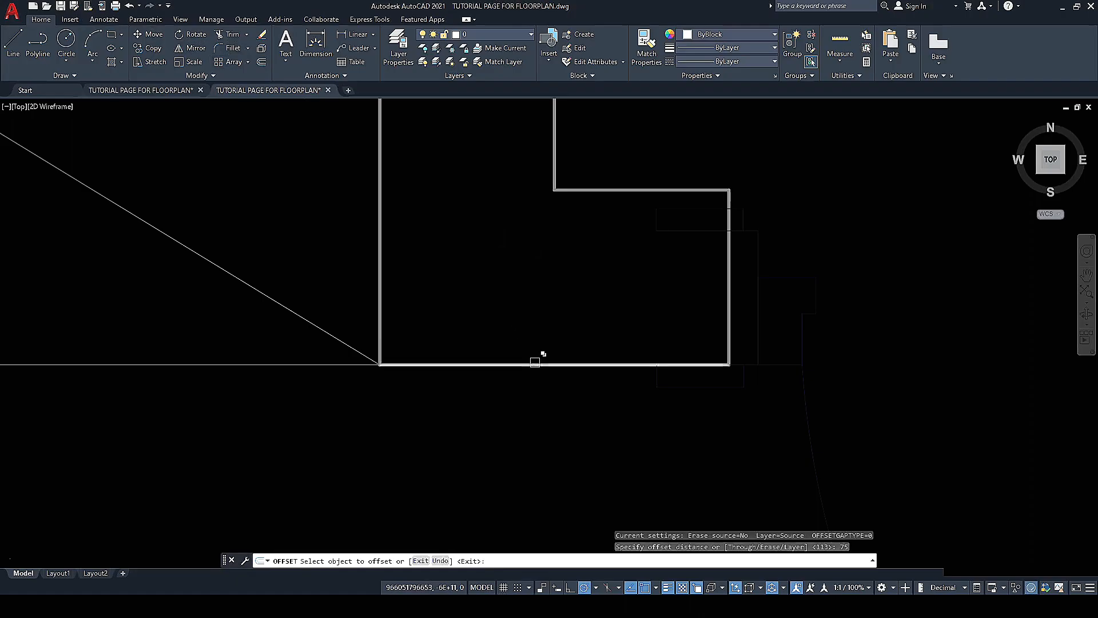
left_click(540, 363)
left_click(547, 280)
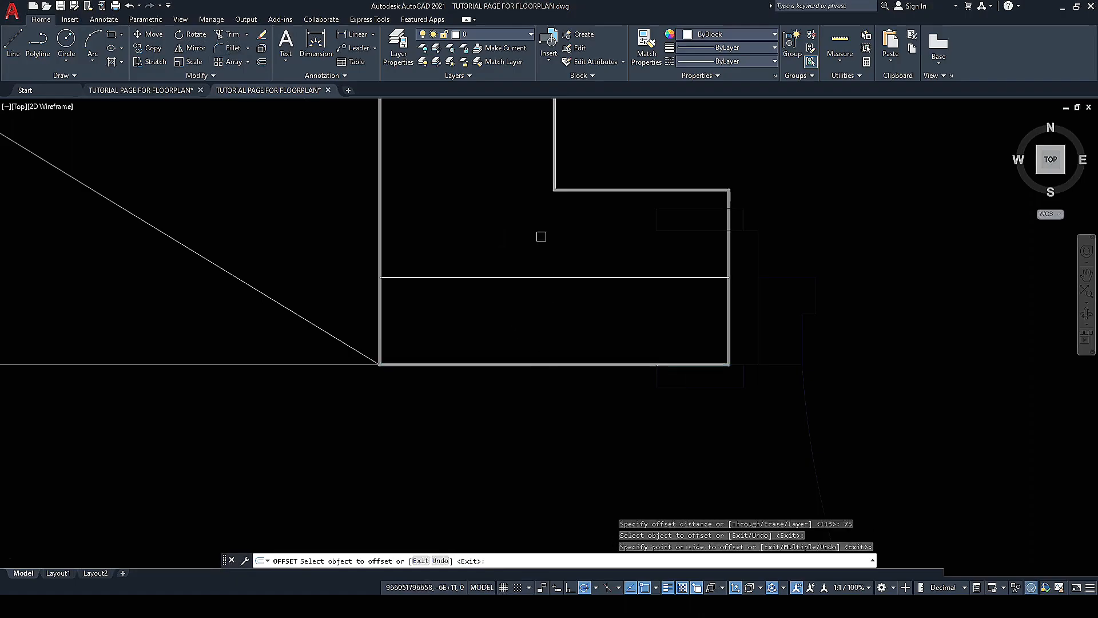
scroll(539, 251, "down", 6)
key("Escape")
scroll(539, 265, "up", 2)
left_click(647, 46)
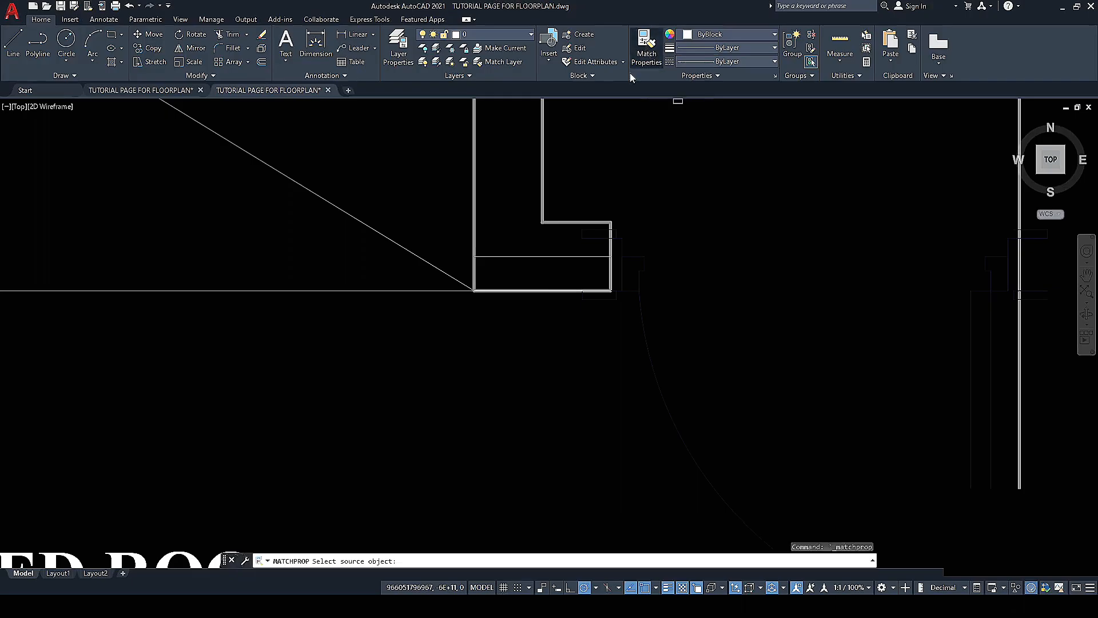
scroll(486, 371, "down", 5)
scroll(311, 213, "up", 8)
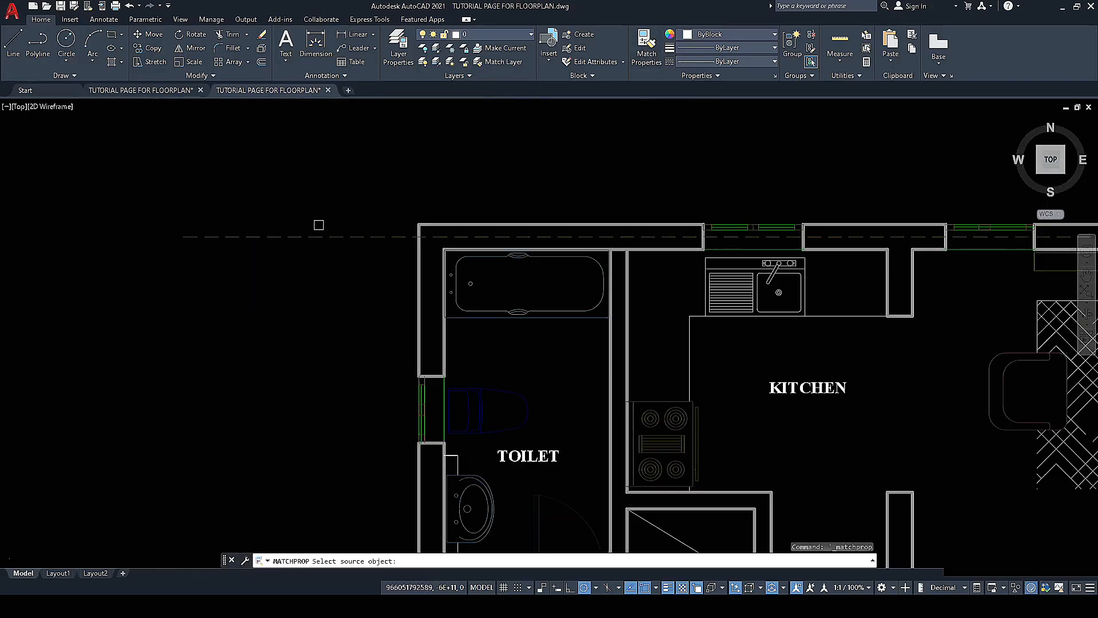
key("Escape")
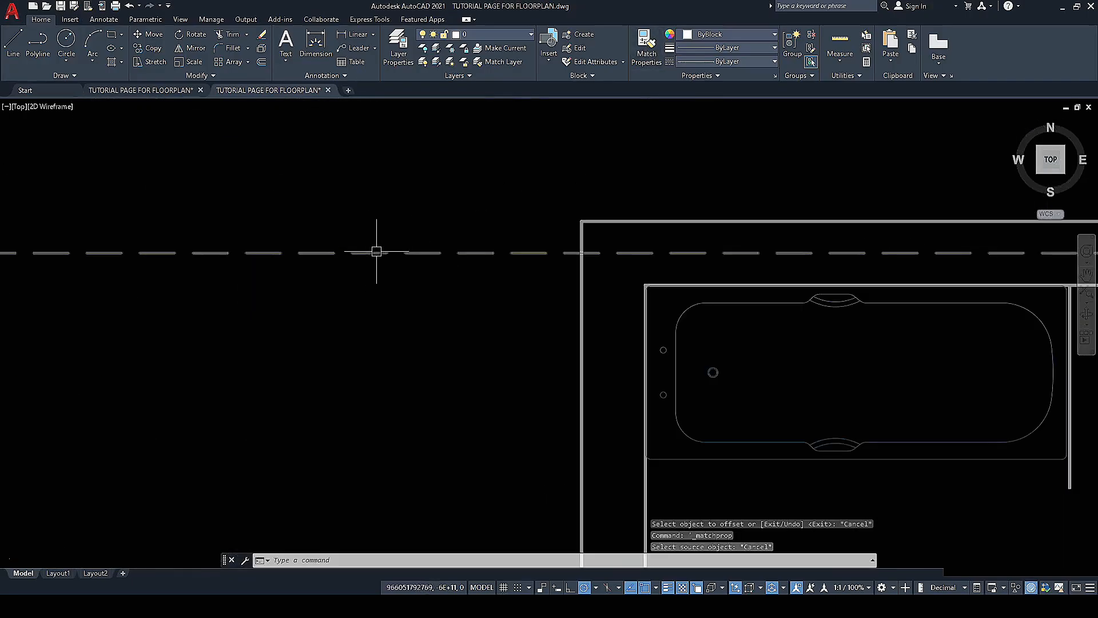
Step: Match the properties of the top wall's dashed grid line onto the new centre line in the wall stub beside the bedroom door
scroll(363, 250, "down", 4)
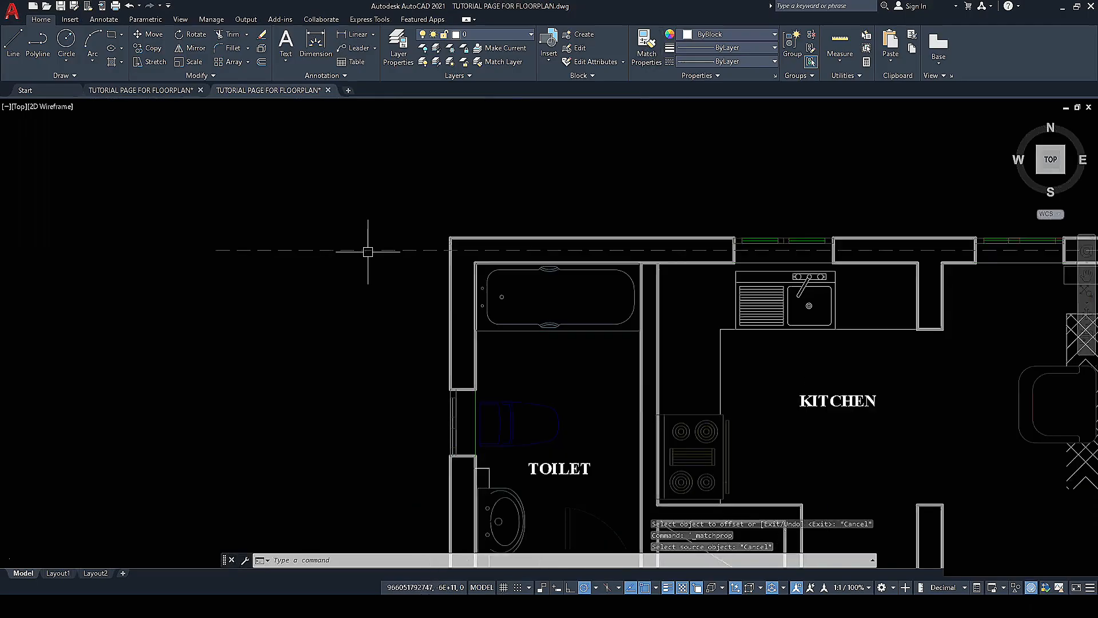
scroll(390, 248, "up", 4)
scroll(331, 235, "down", 8)
scroll(409, 320, "up", 5)
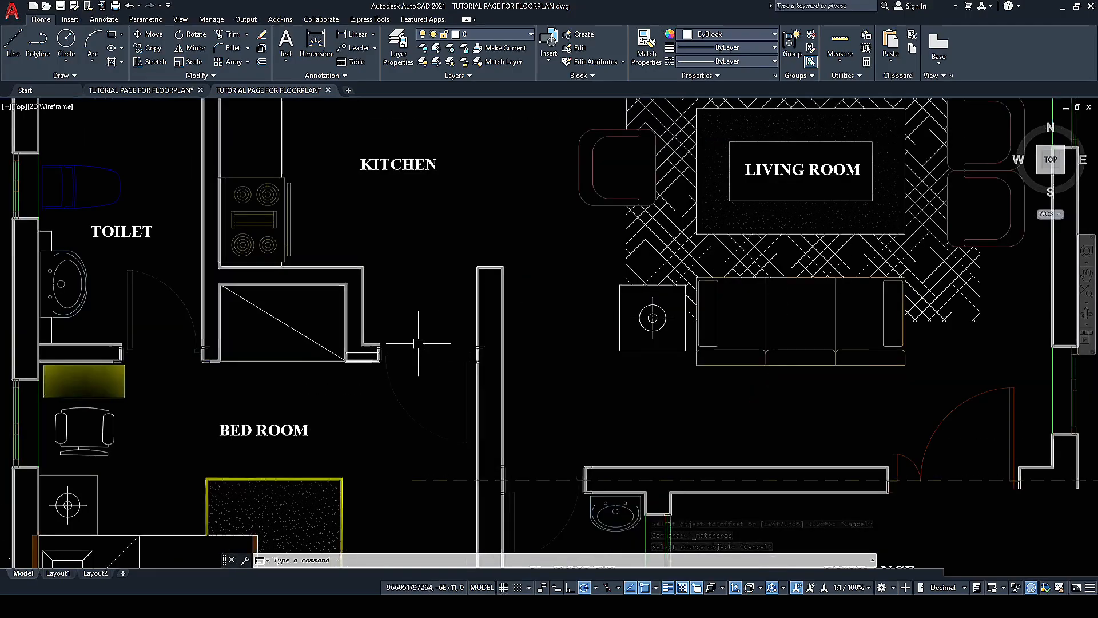
scroll(422, 343, "down", 8)
scroll(372, 289, "up", 6)
scroll(398, 317, "up", 2)
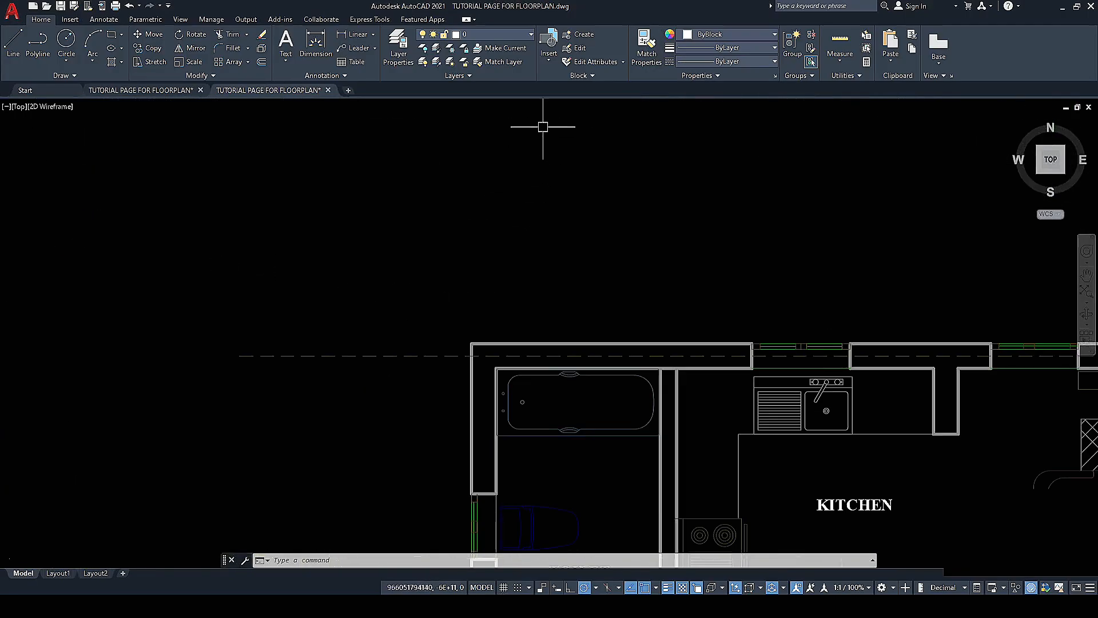
left_click(648, 57)
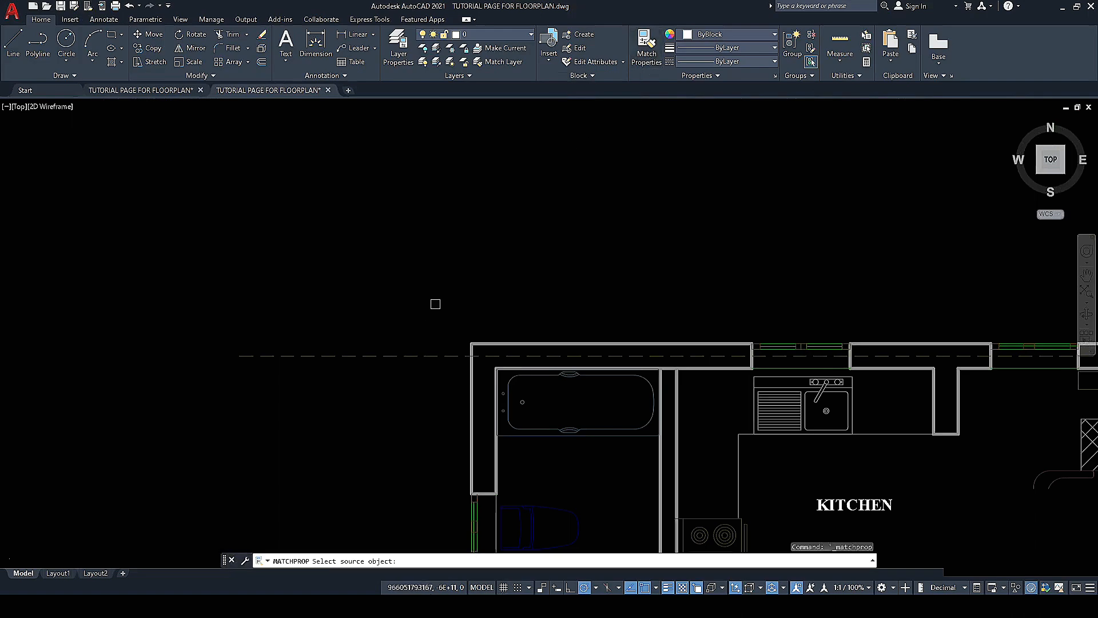
scroll(389, 353, "up", 4)
left_click(380, 355)
scroll(380, 355, "down", 8)
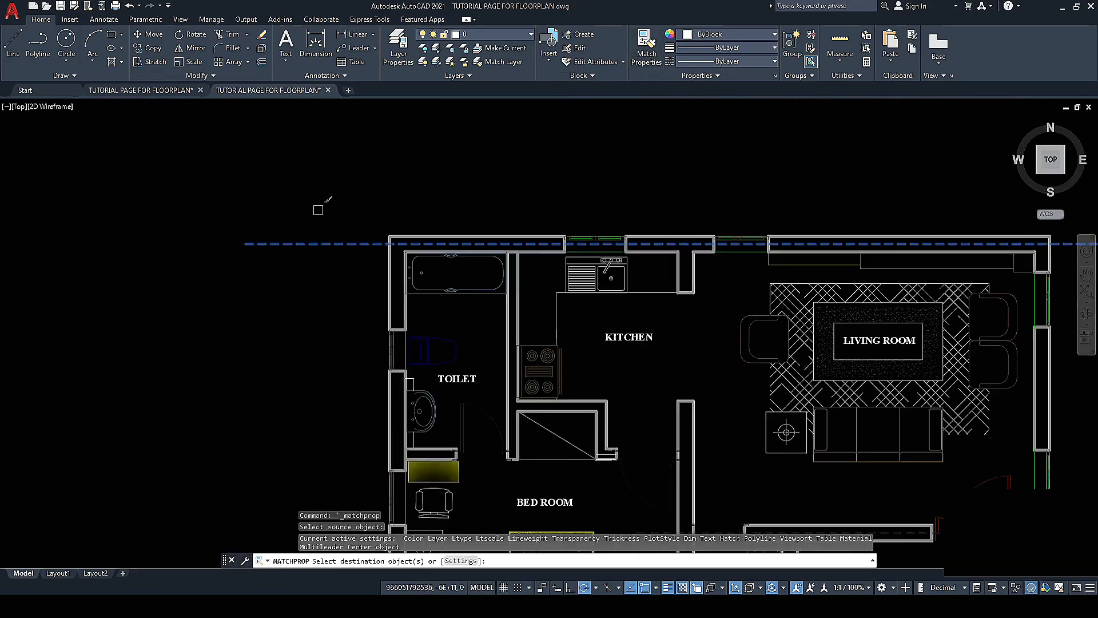
scroll(403, 373, "up", 8)
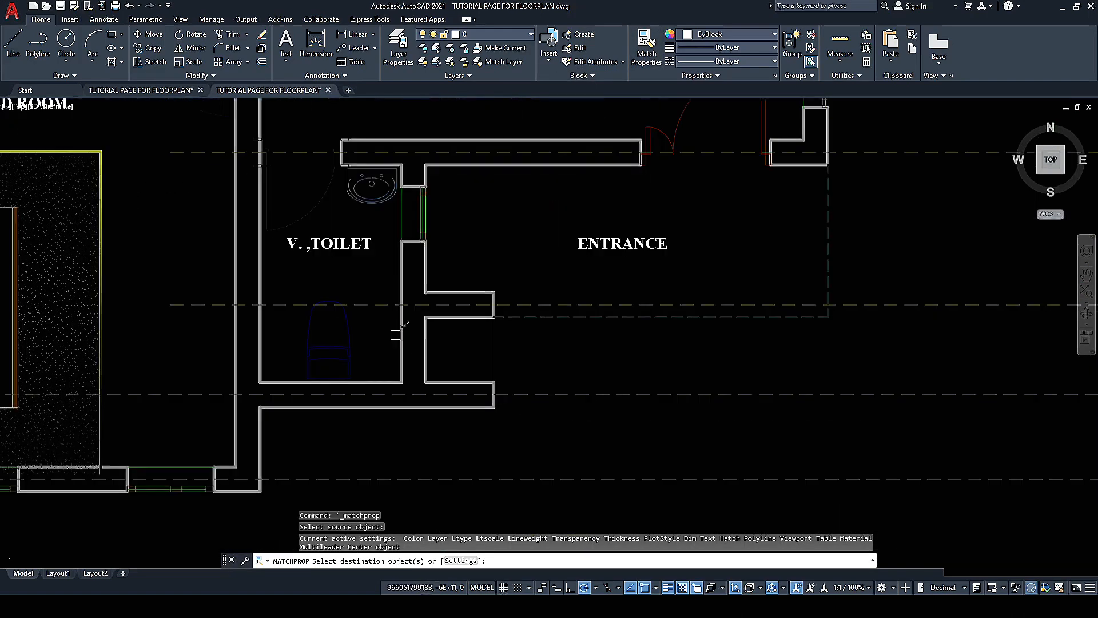
scroll(401, 274, "down", 3)
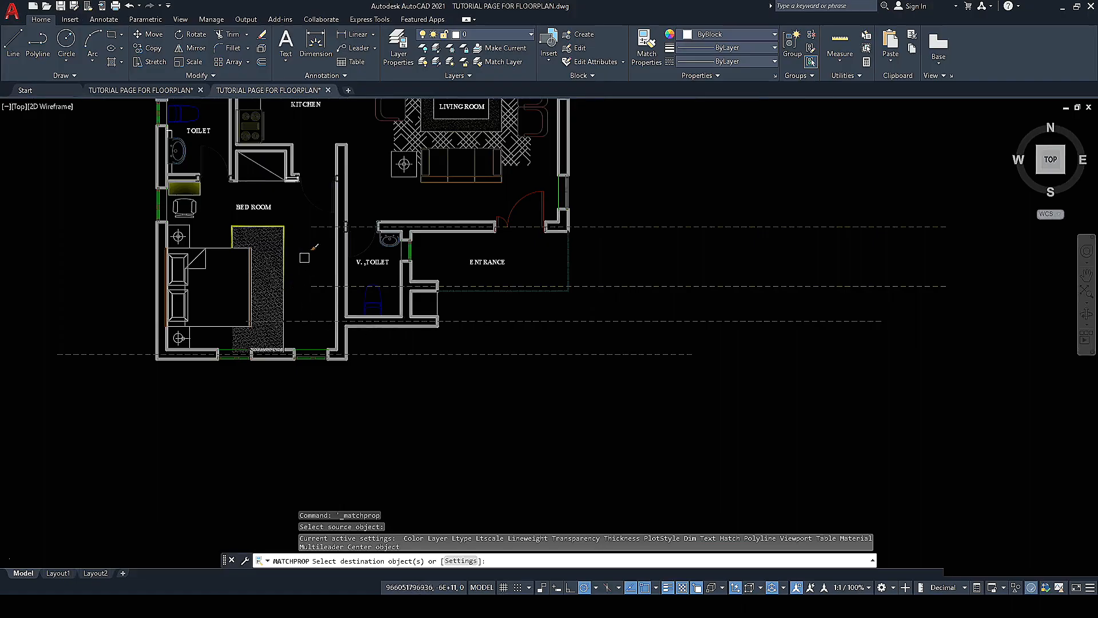
scroll(346, 208, "up", 8)
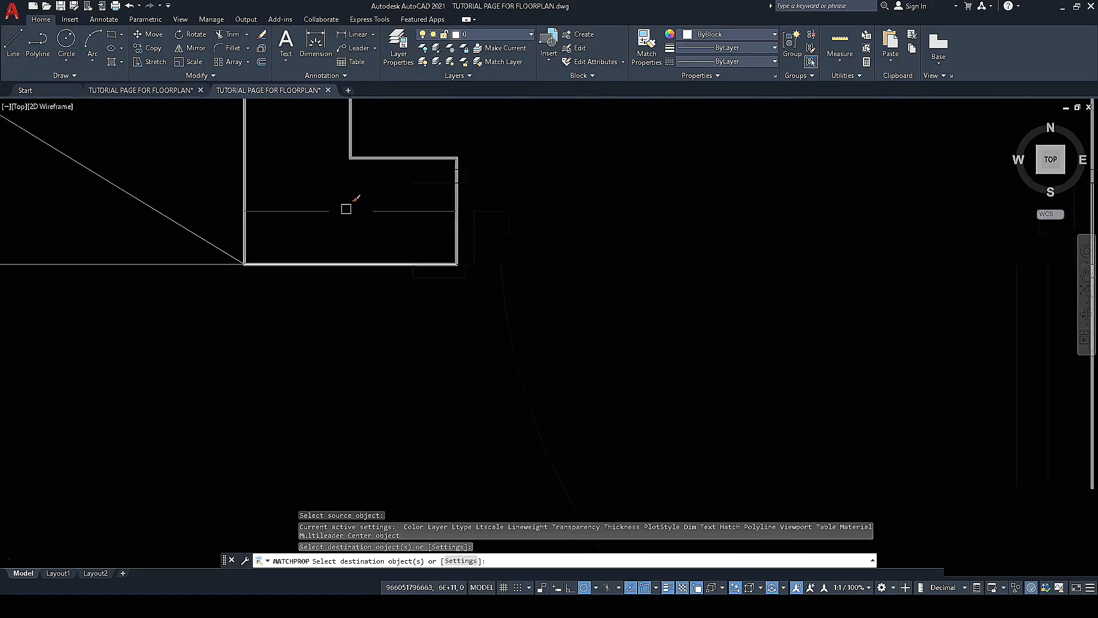
key("Escape")
Step: Stretch the left end of the stub's dashed centre line horizontally past the outer left wall of the toilet
left_click(294, 211)
scroll(367, 218, "down", 3)
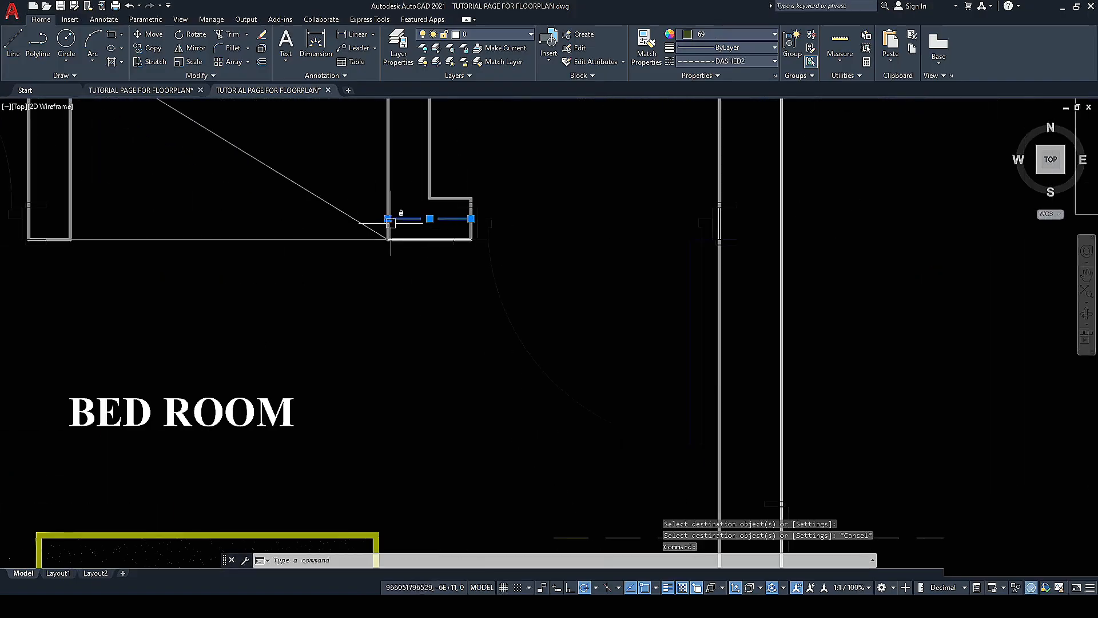
scroll(388, 216, "up", 3)
left_click(386, 220)
scroll(595, 220, "down", 5)
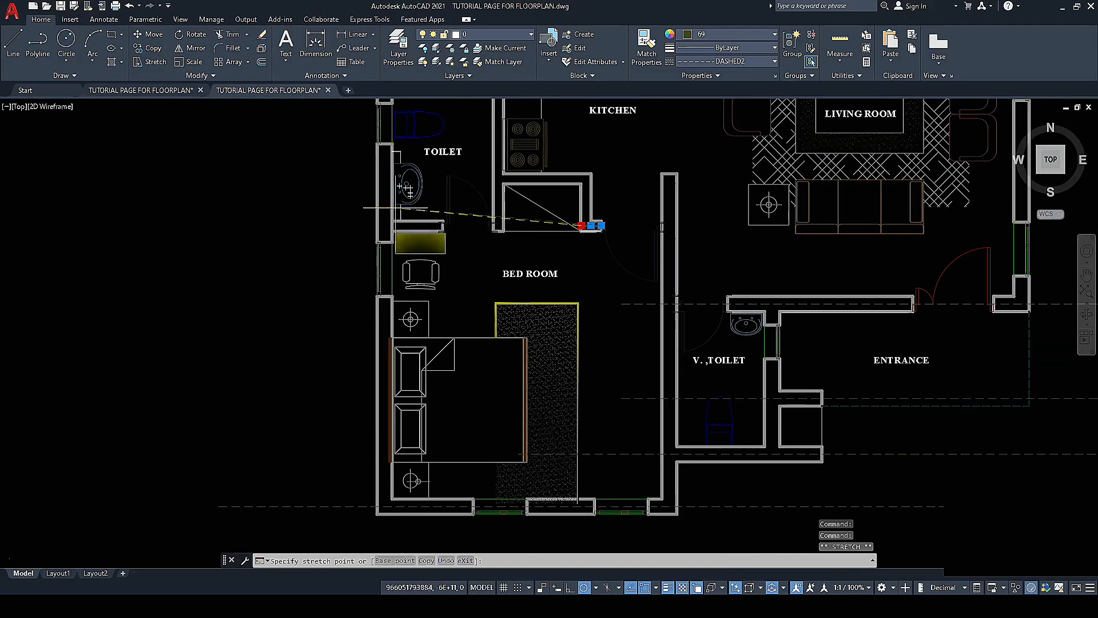
left_click(168, 225)
Step: Stretch the right end of the same grid line horizontally beyond the living room's right outer wall and deselect it
scroll(681, 232, "up", 2)
scroll(483, 216, "up", 3)
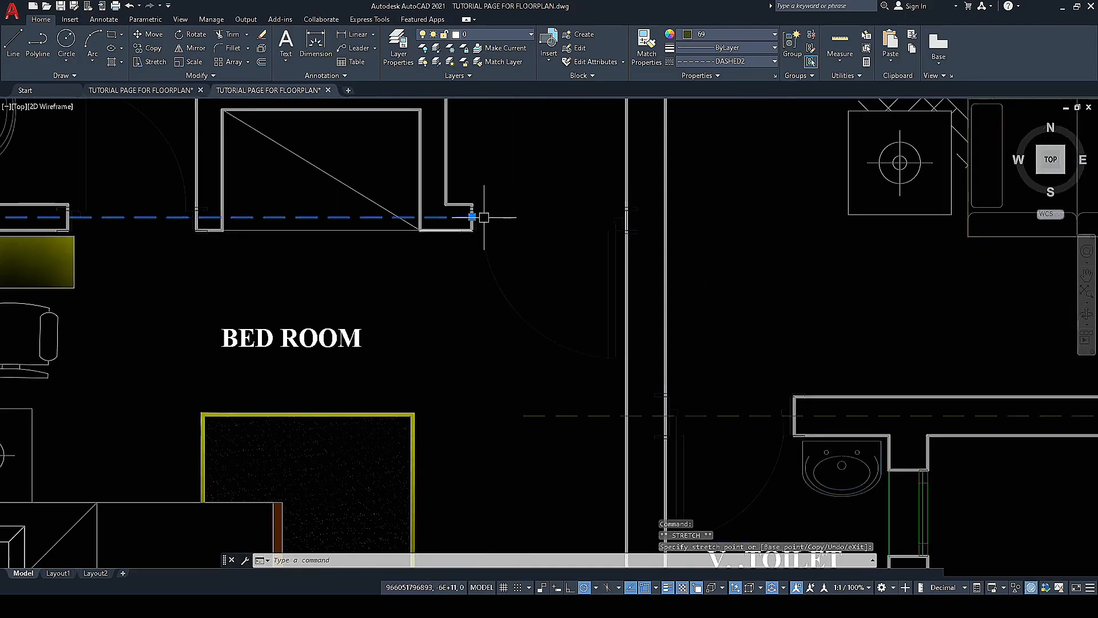
left_click(472, 217)
scroll(433, 224, "down", 5)
scroll(435, 225, "down", 5)
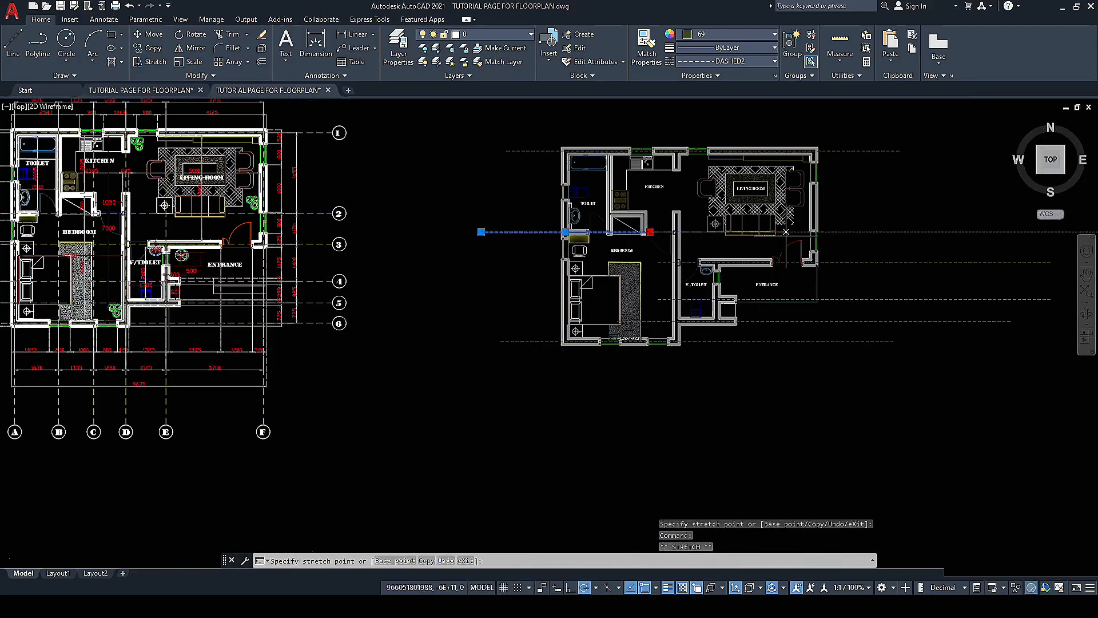
left_click(919, 233)
key("Escape")
scroll(469, 195, "up", 2)
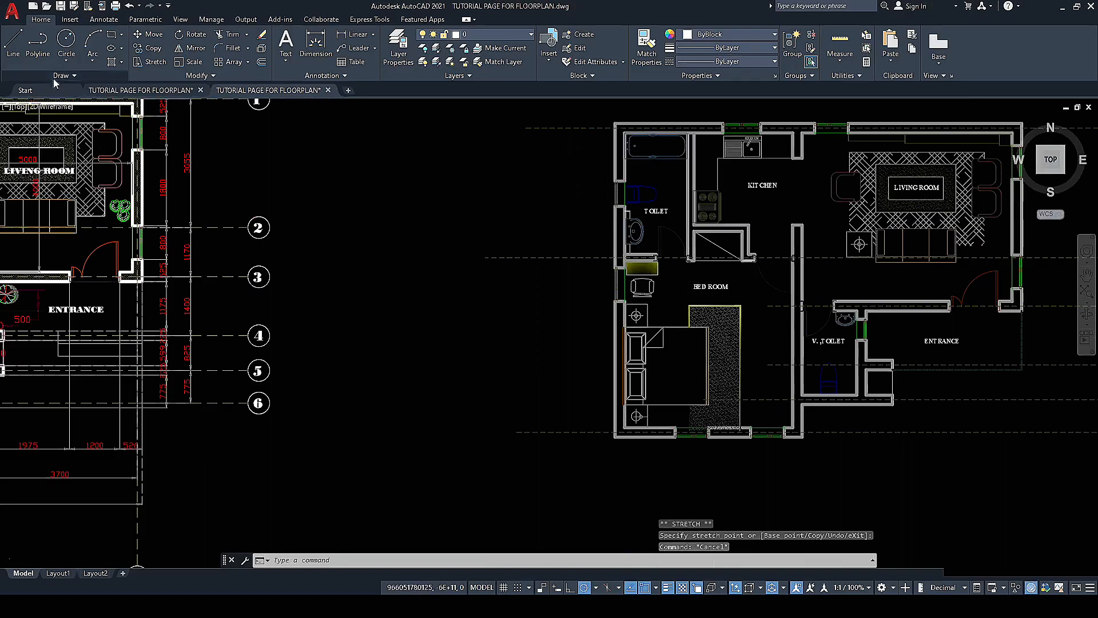
left_click(13, 45)
scroll(431, 264, "down", 3)
scroll(412, 240, "up", 5)
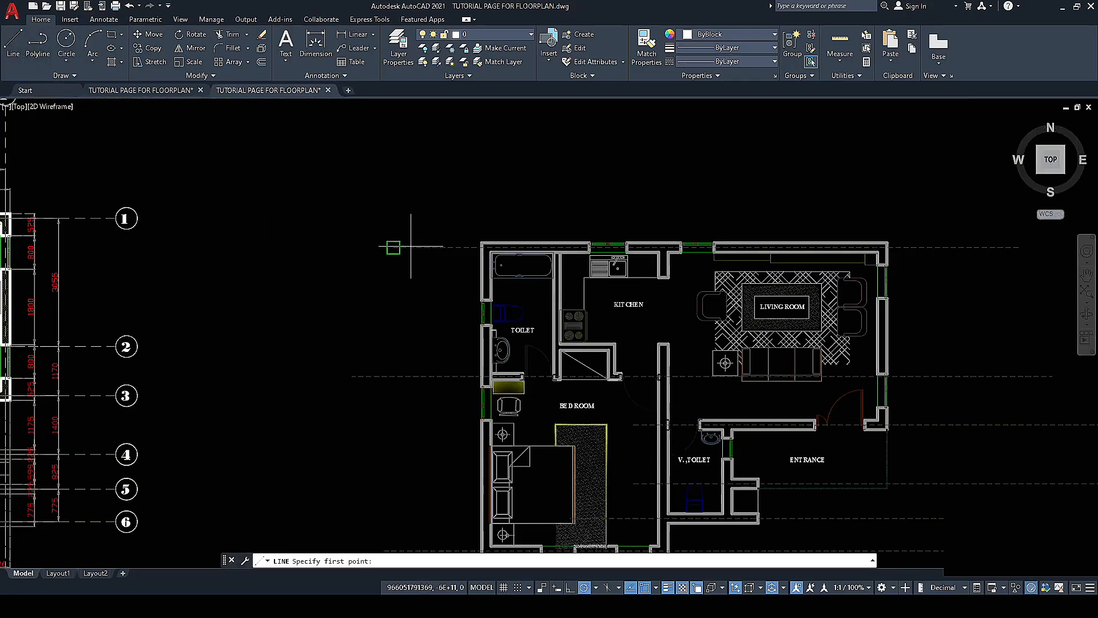
left_click(415, 229)
key("Escape")
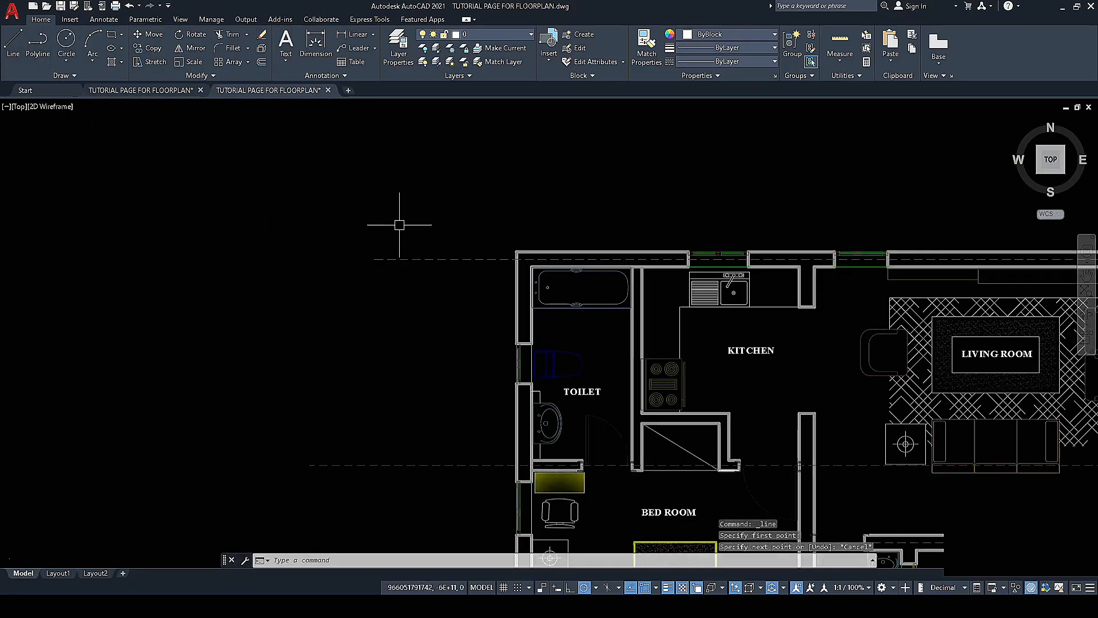
Step: Draw a vertical line left of the new plan, from above the top grid line to below the bottom one
key("Return")
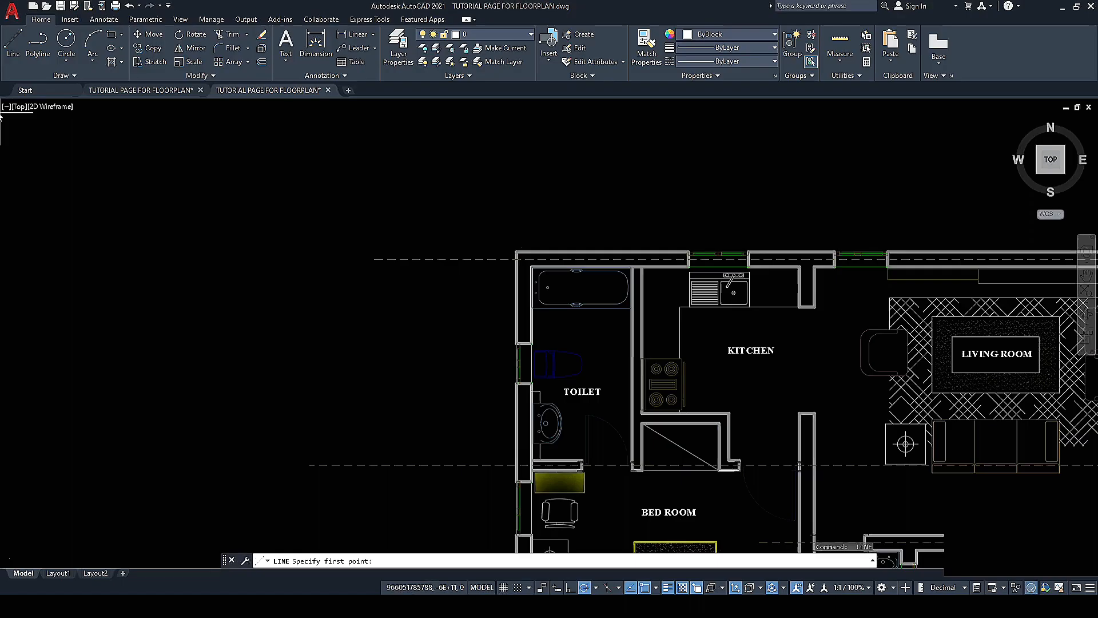
left_click(13, 43)
left_click(398, 231)
scroll(398, 230, "down", 5)
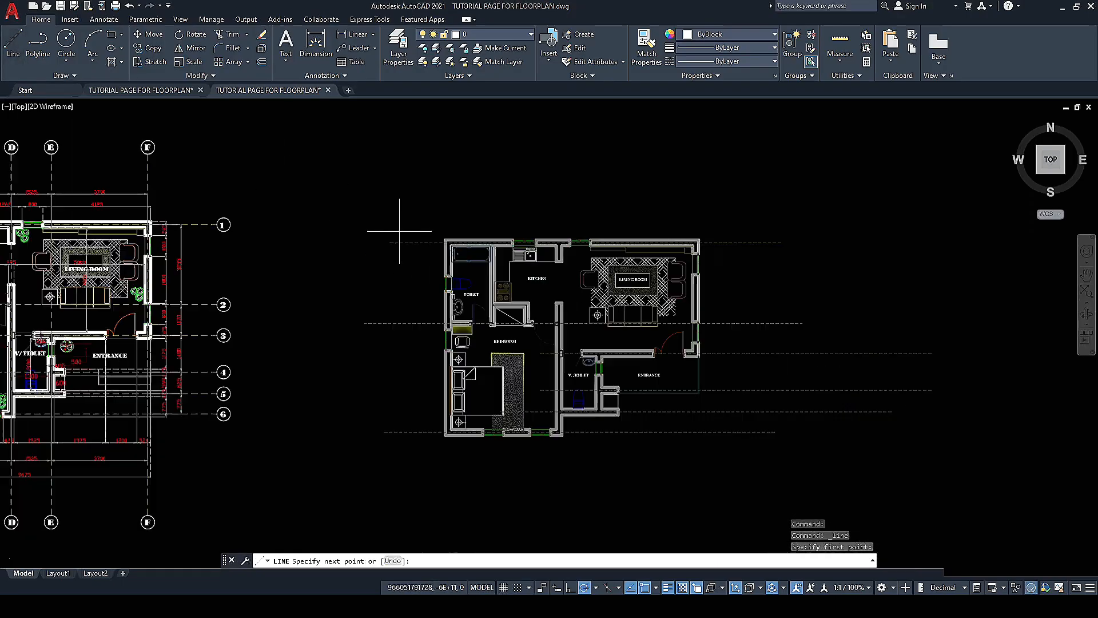
left_click(399, 470)
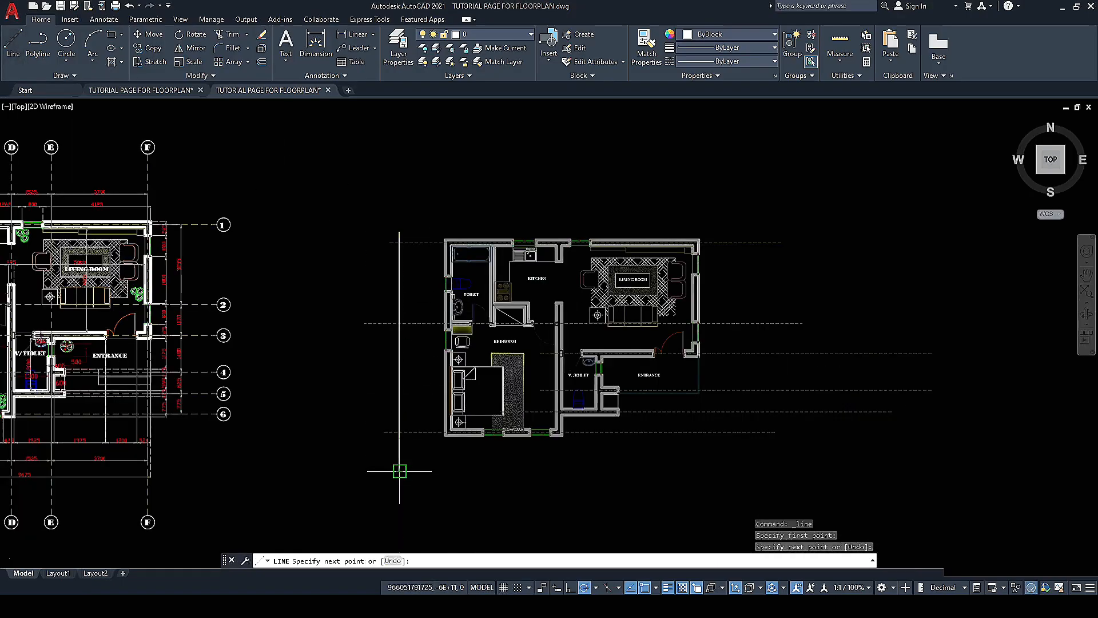
key("Escape")
Step: Stretch the left end of the top wall's dashed grid line to just inside the vertical line beside the new plan
scroll(410, 301, "up", 2)
scroll(356, 282, "down", 4)
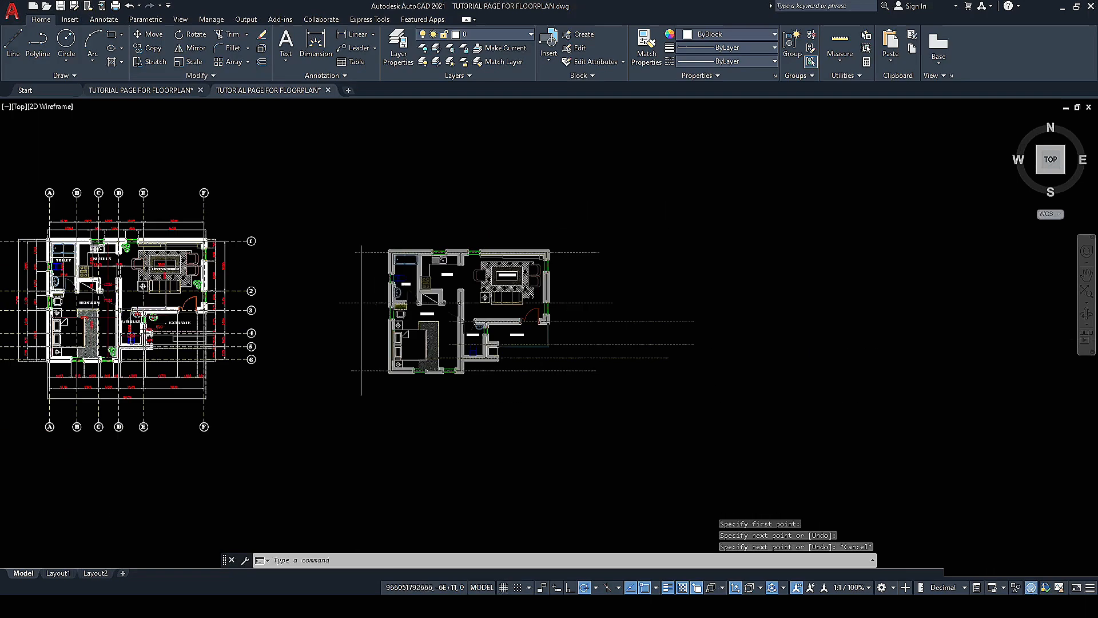
scroll(356, 287, "up", 5)
scroll(326, 307, "down", 3)
scroll(298, 272, "up", 5)
scroll(299, 272, "down", 4)
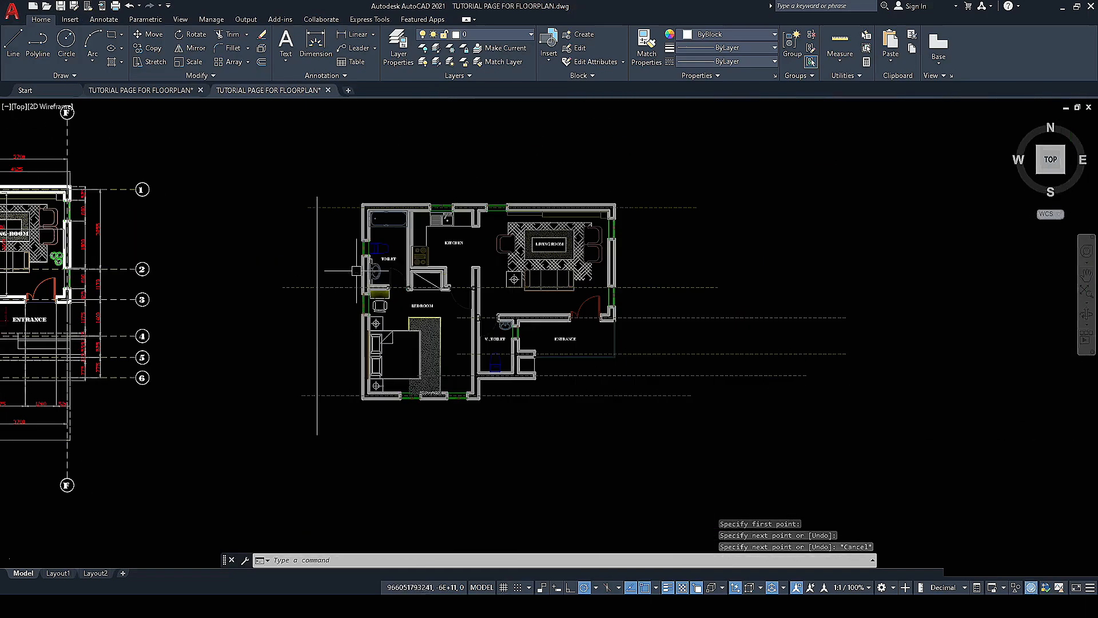
scroll(318, 216, "up", 4)
left_click(282, 193)
left_click(282, 193)
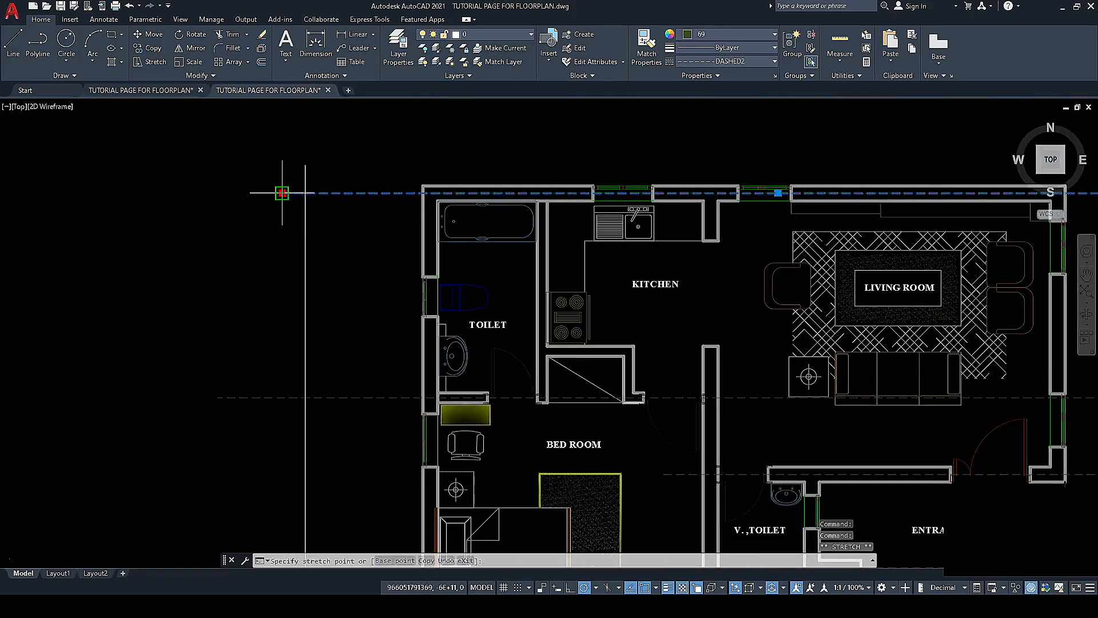
scroll(296, 216, "down", 3)
scroll(297, 237, "up", 3)
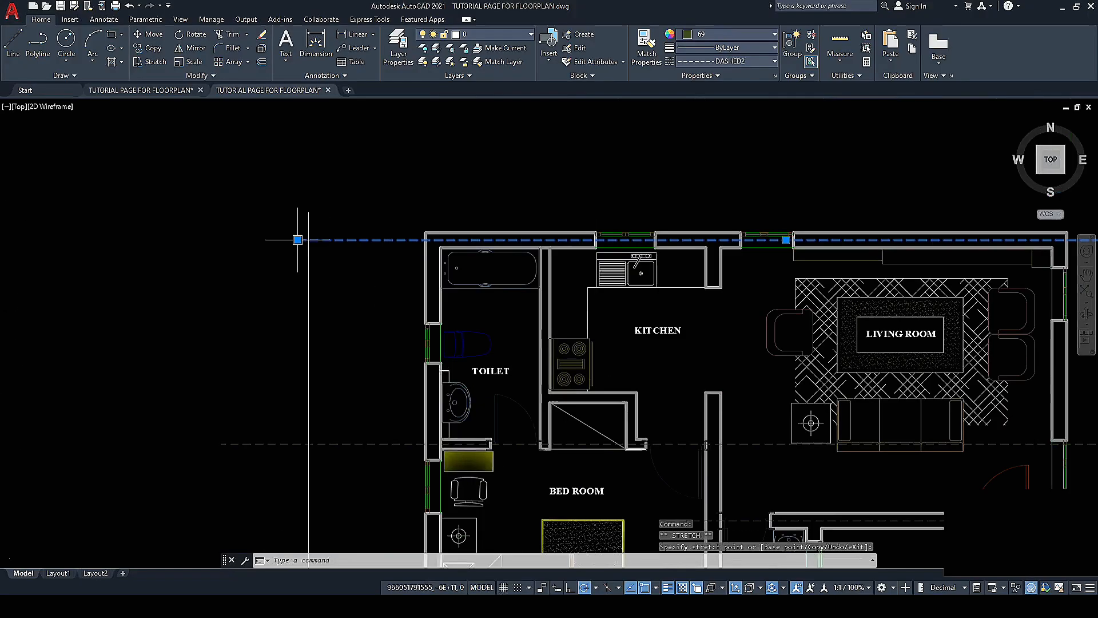
scroll(315, 239, "up", 5)
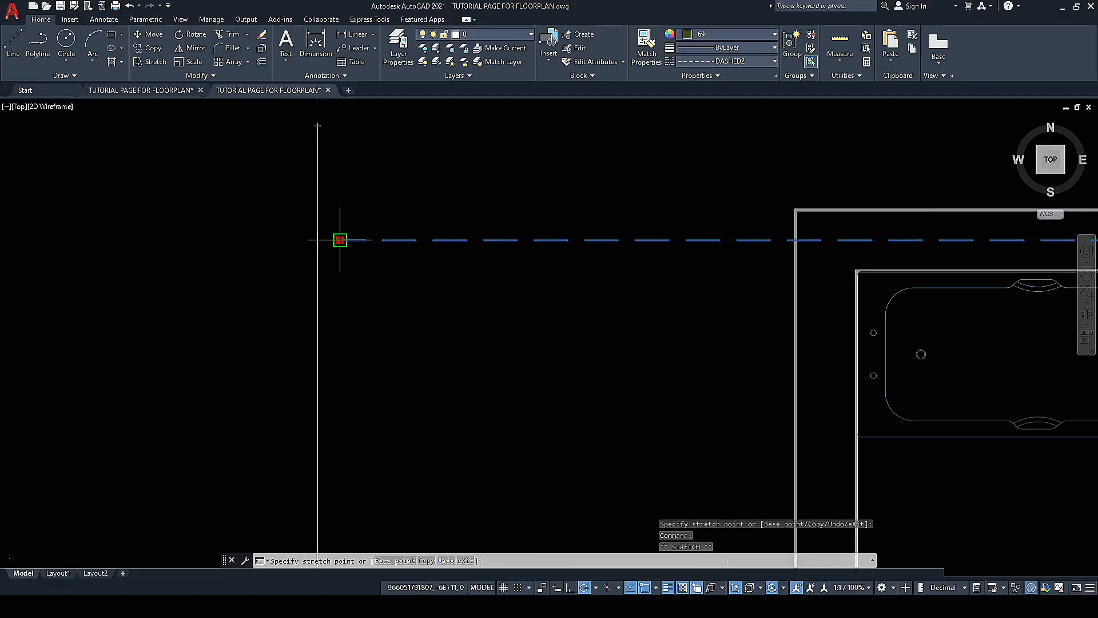
key("Escape")
key("Escape")
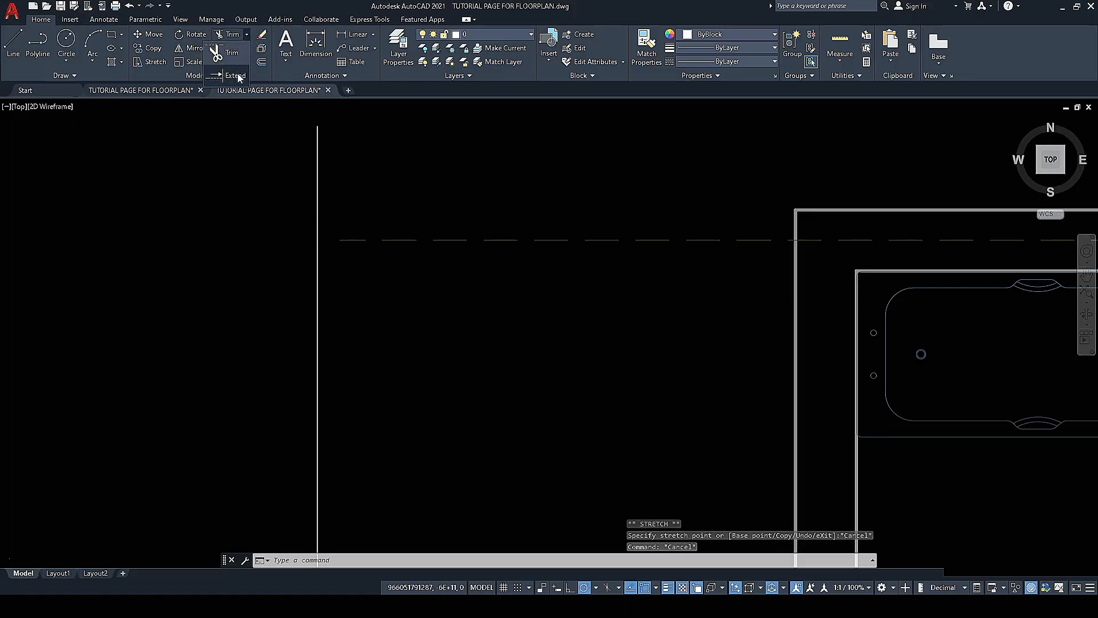
Step: Extend the left end of the top wall's grid line to meet the vertical line exactly
left_click(239, 79)
right_click(408, 190)
left_click(385, 206)
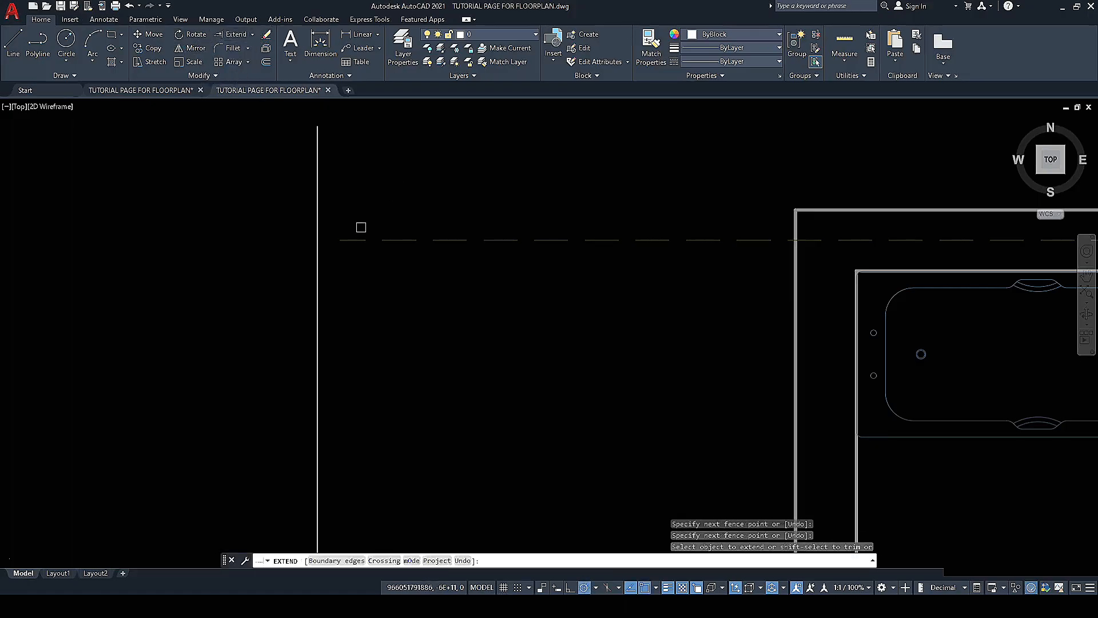
left_click(355, 239)
scroll(356, 228, "down", 3)
key("Escape")
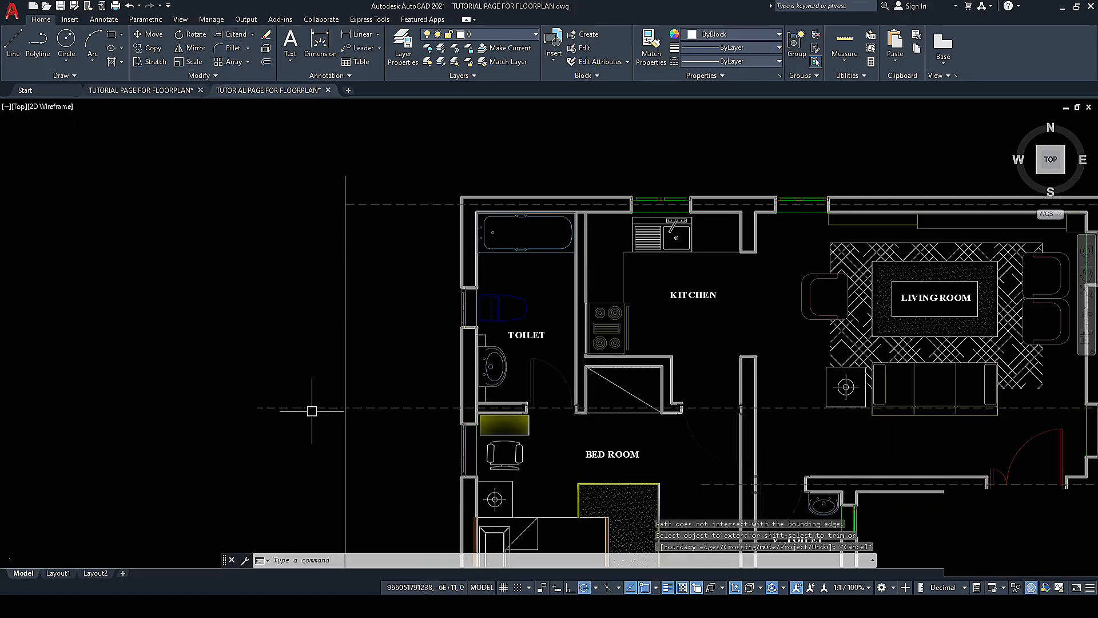
Step: Stretch the left end of the grid line through the toilet's lower wall back onto the vertical line and deselect it
left_click(312, 409)
scroll(257, 413, "up", 4)
left_click(245, 397)
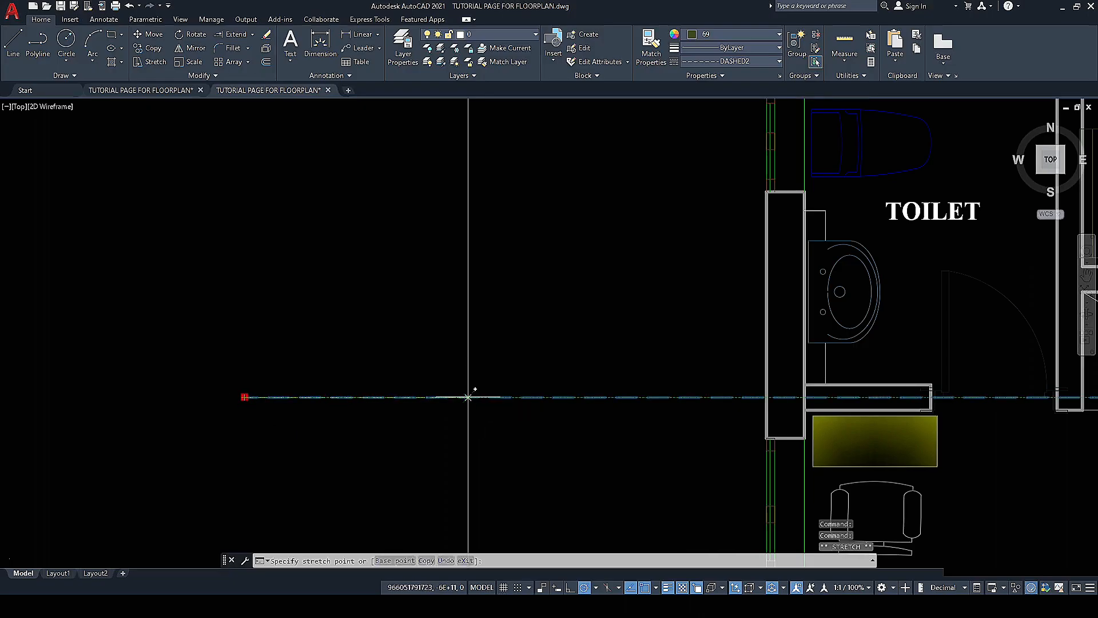
scroll(466, 397, "down", 3)
scroll(465, 397, "up", 4)
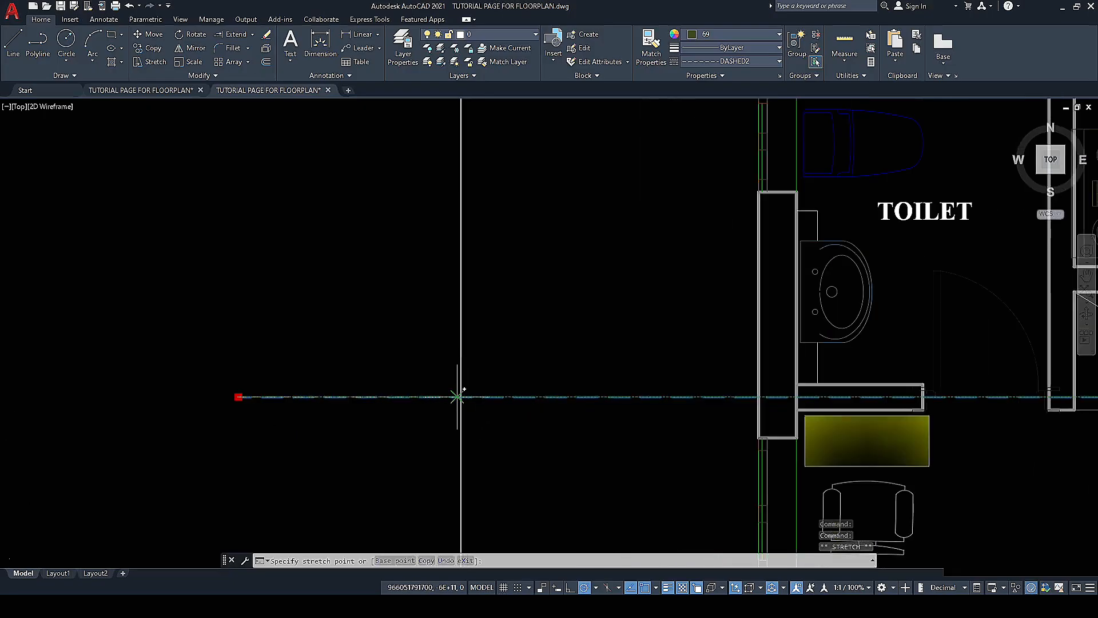
scroll(458, 396, "up", 3)
left_click(464, 394)
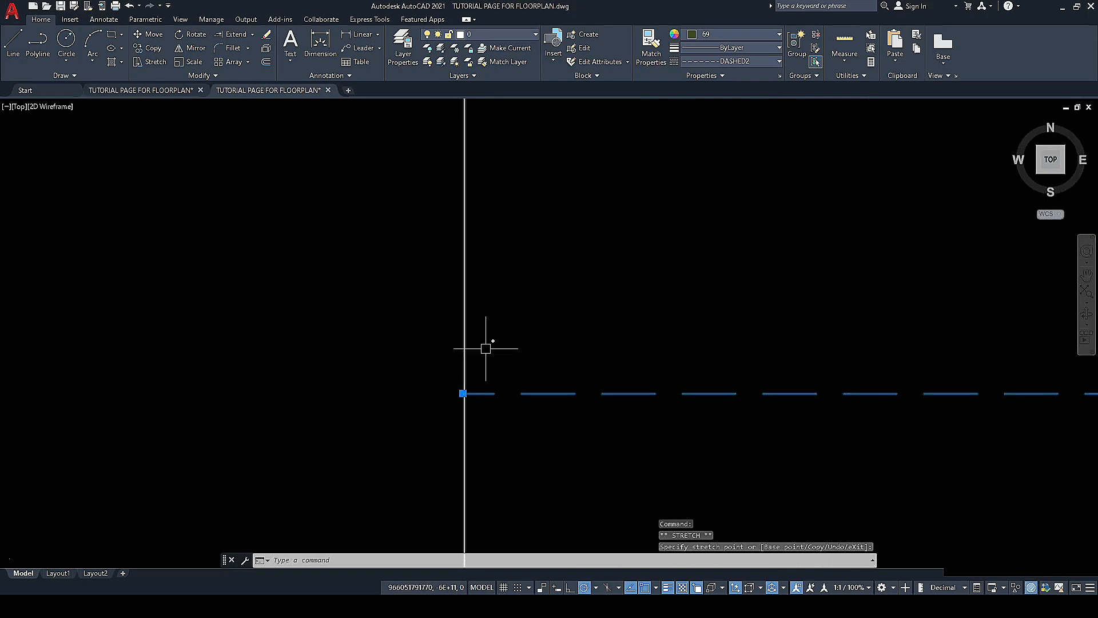
scroll(485, 349, "down", 5)
scroll(466, 372, "up", 5)
key("Escape")
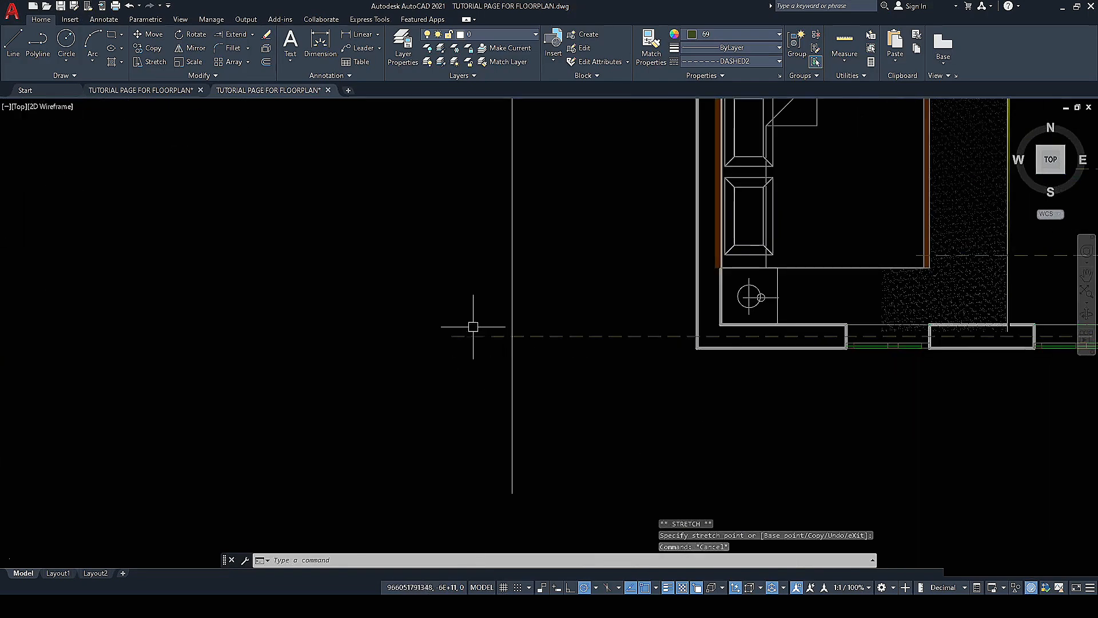
Step: Trim the part of the bottom wall's grid line that projects left of the vertical line
left_click(252, 34)
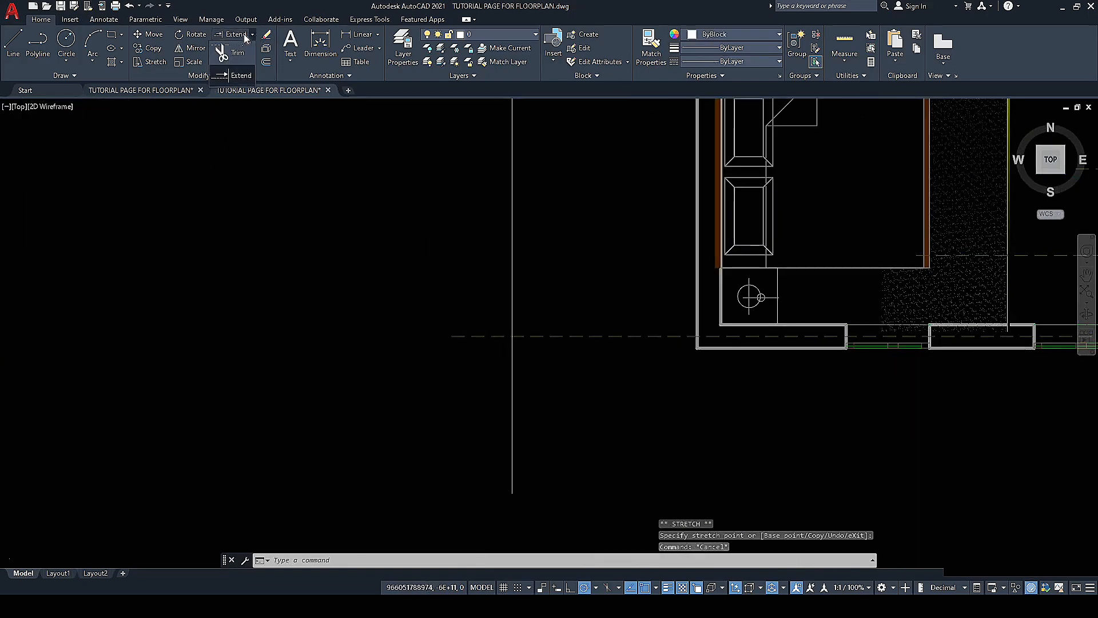
left_click(232, 50)
right_click(427, 263)
left_click(385, 269)
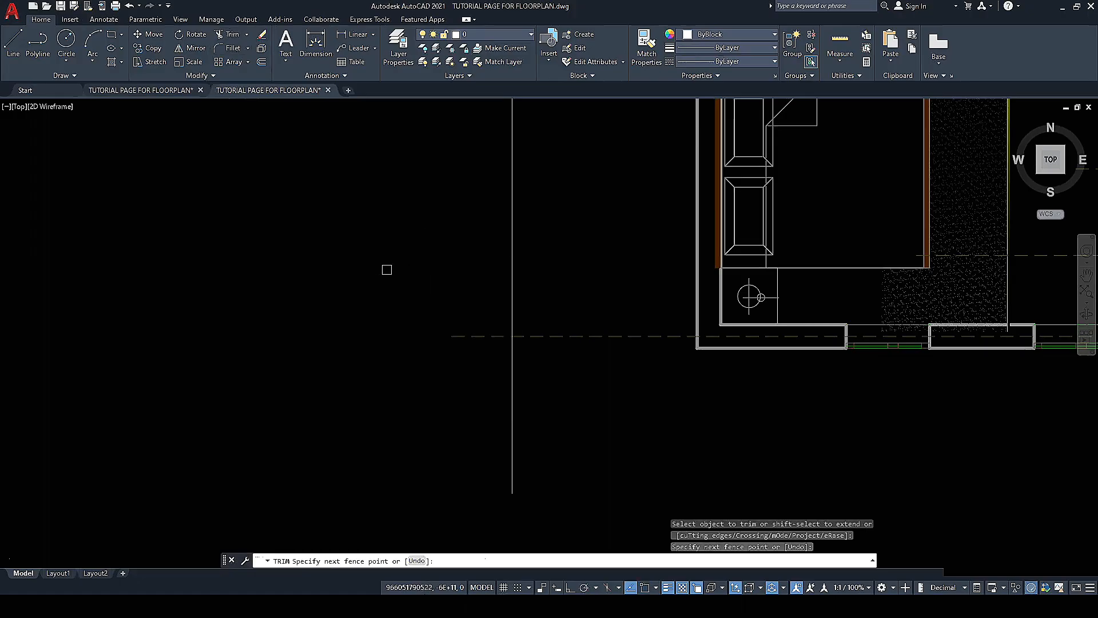
left_click(387, 271)
left_click(469, 338)
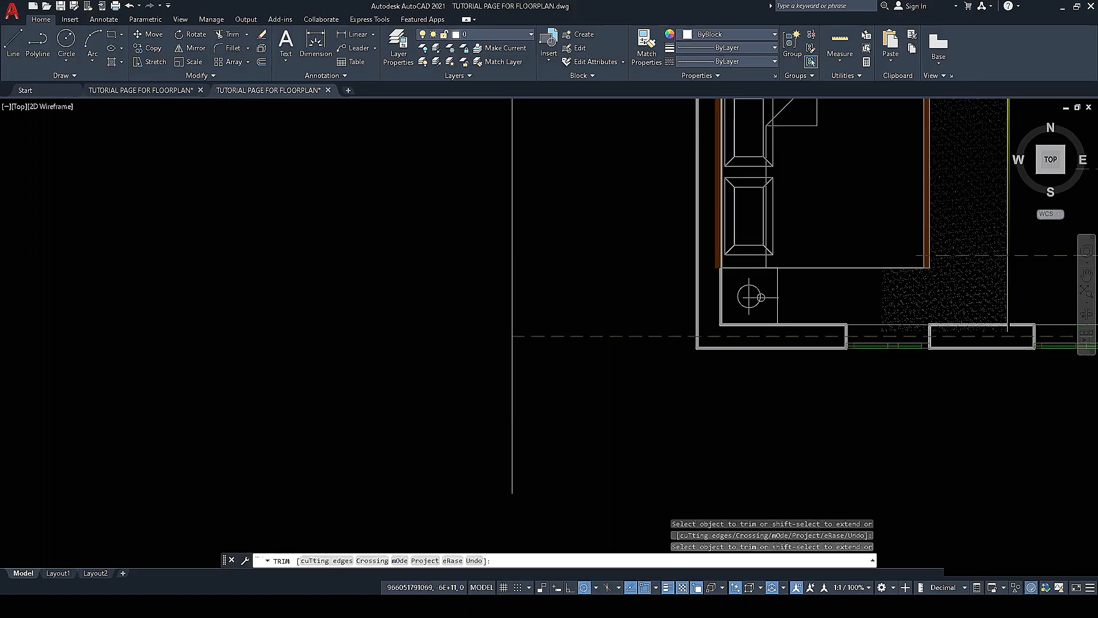
scroll(445, 361, "down", 8)
scroll(552, 340, "up", 8)
key("Escape")
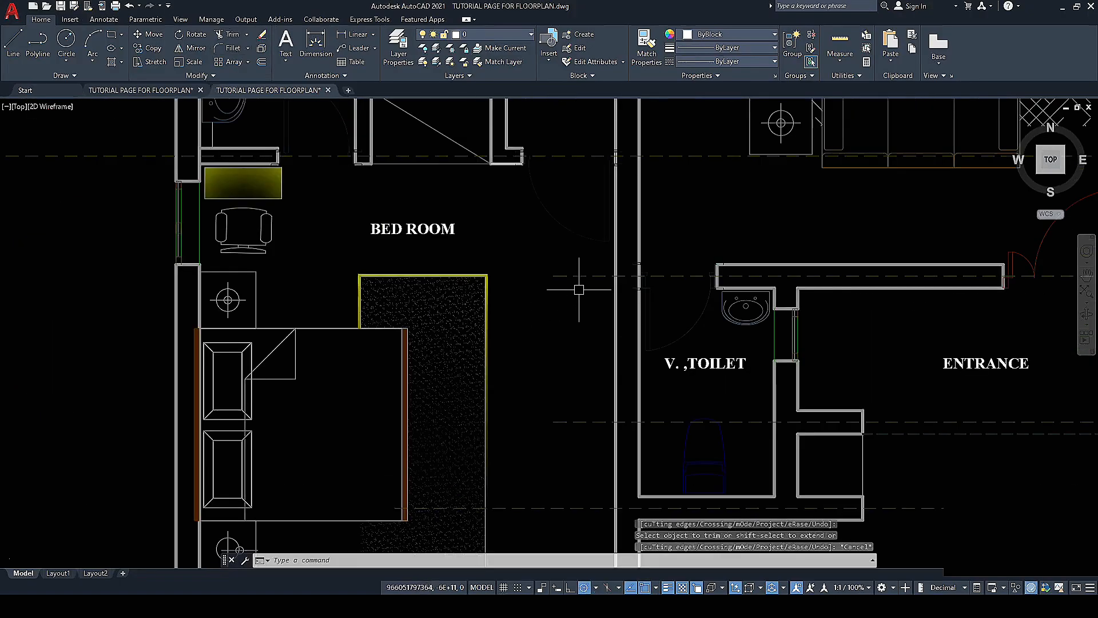
Step: Stretch the left ends of the grid lines through the living room's lower wall and the V. toilet to the vertical line
left_click(576, 276)
left_click(554, 276)
scroll(553, 276, "down", 4)
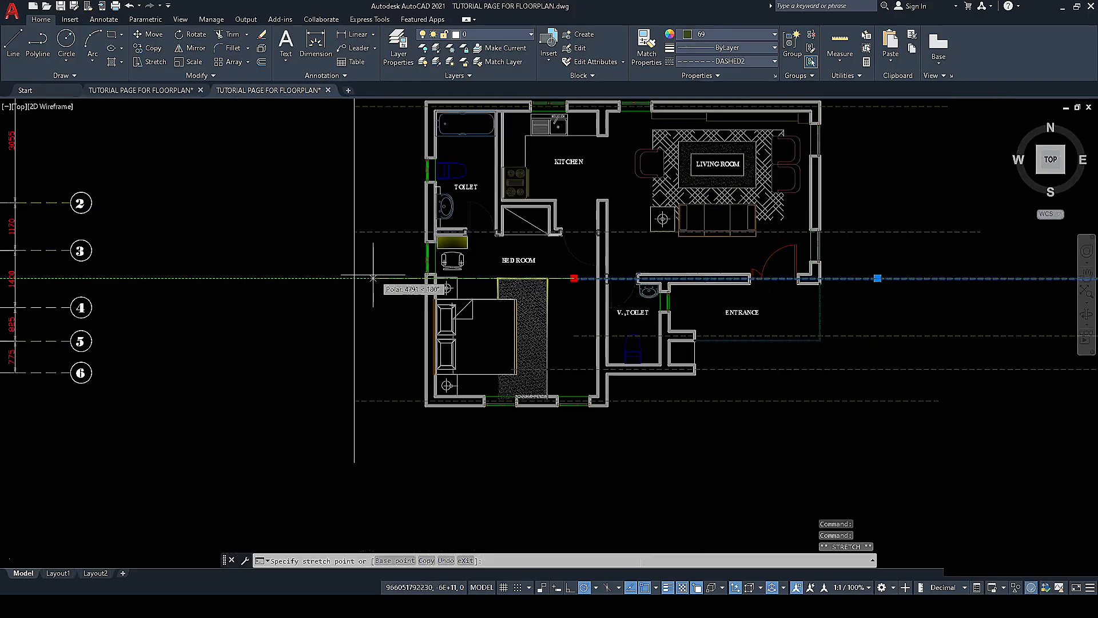
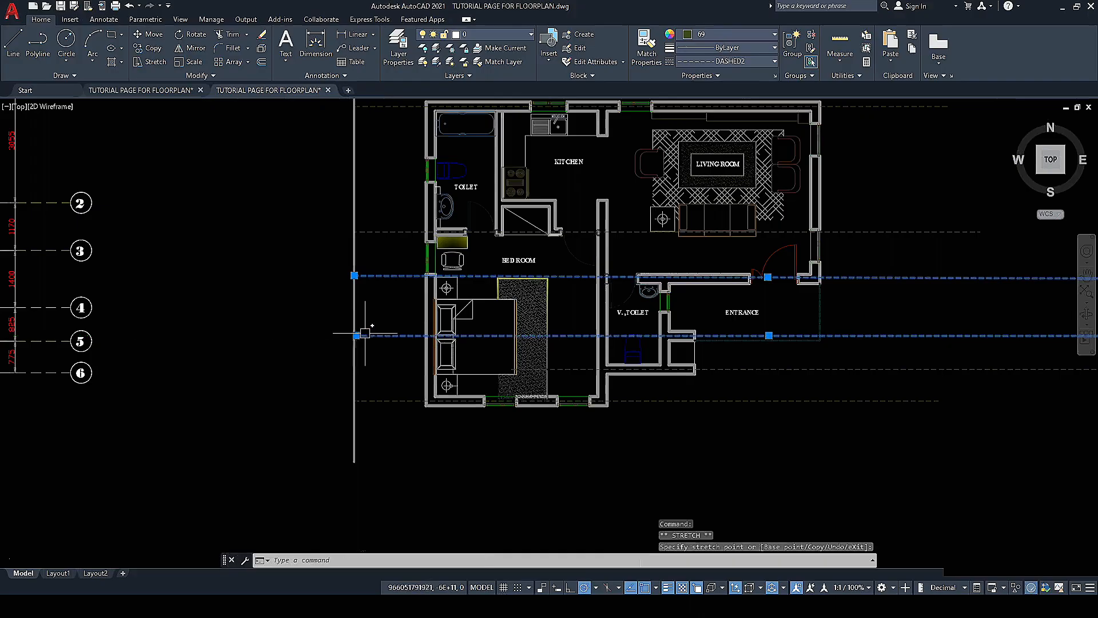
scroll(365, 333, "up", 4)
left_click(349, 339)
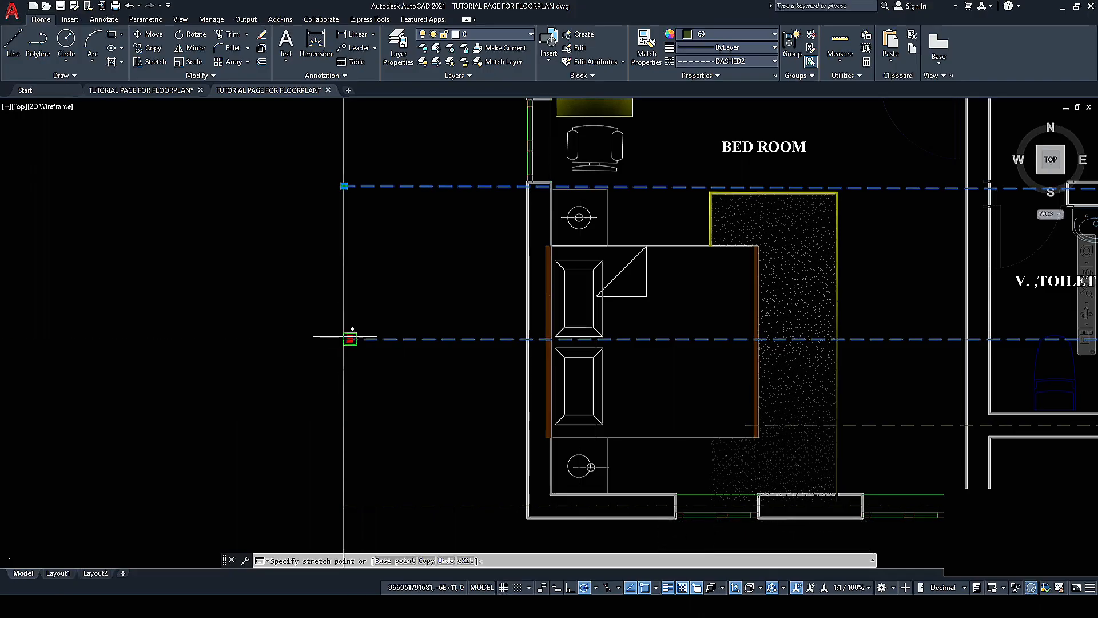
scroll(345, 337, "up", 4)
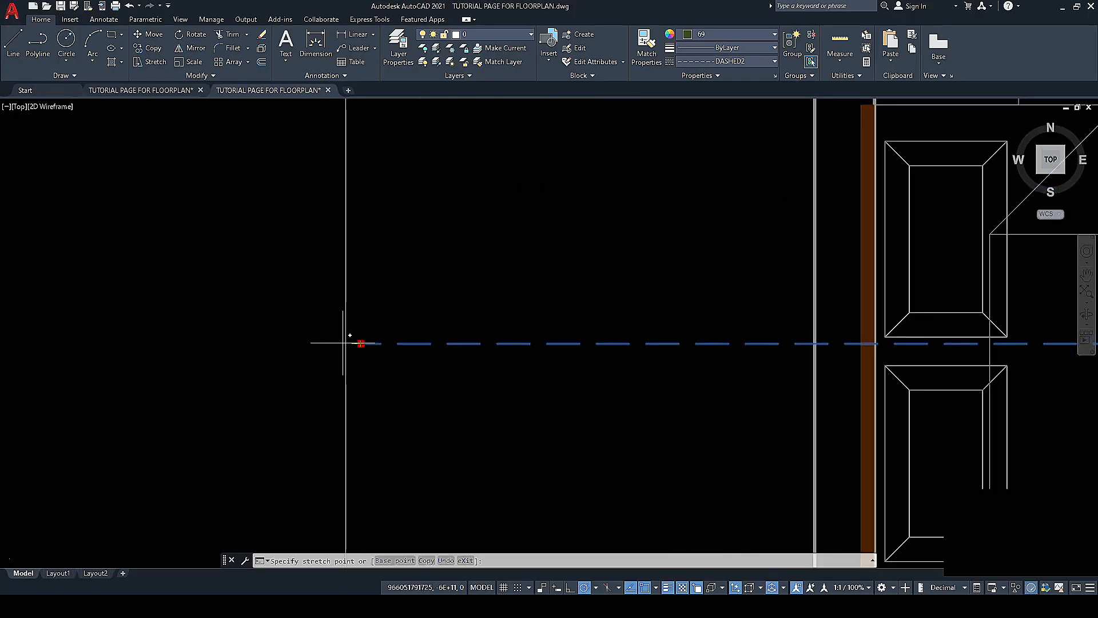
scroll(343, 343, "down", 6)
scroll(348, 342, "up", 4)
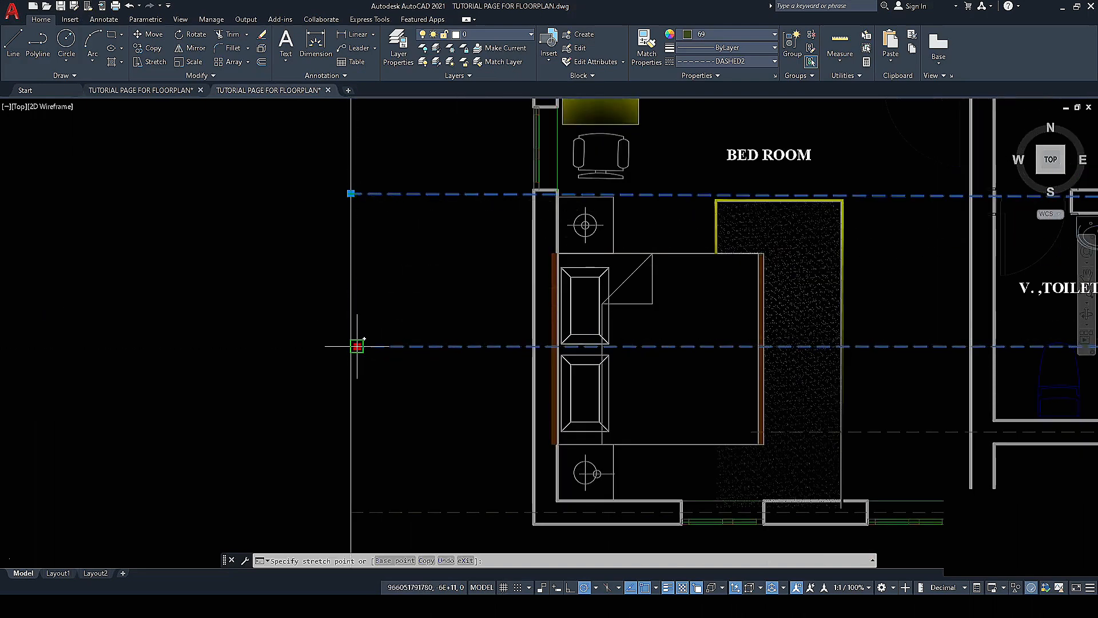
key("Escape")
key("Escape")
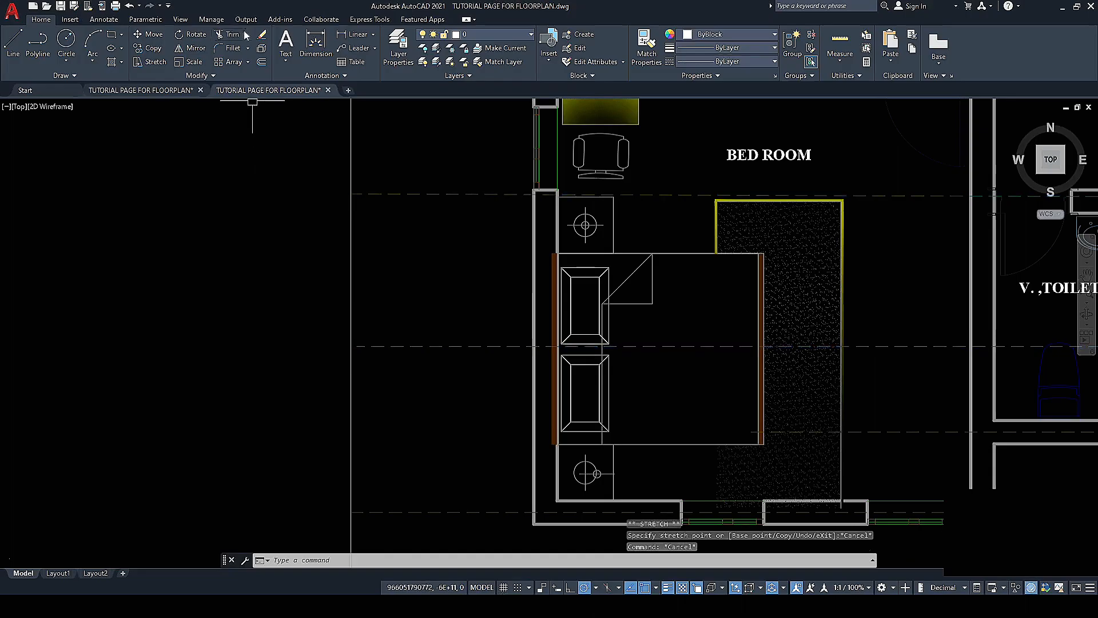
Step: Extend the left end of the grid line crossing the bed to the vertical line
left_click(247, 35)
left_click(234, 75)
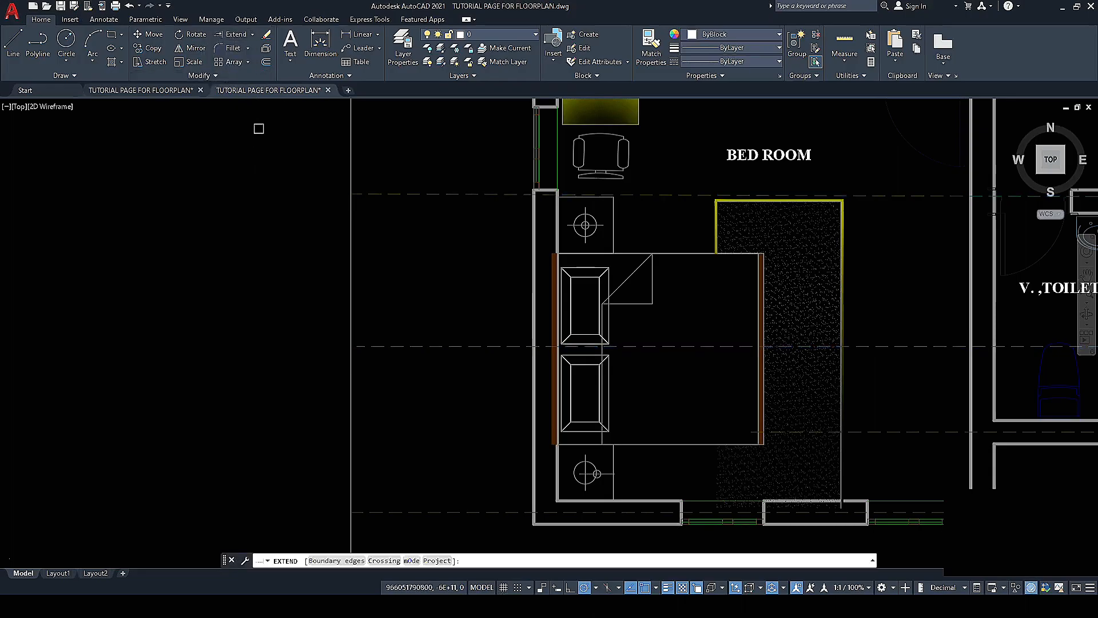
Step: Extend the horizontal dashed gridlines to the vertical boundary line on the bedroom side of the copied plan
right_click(264, 277)
left_click(269, 286)
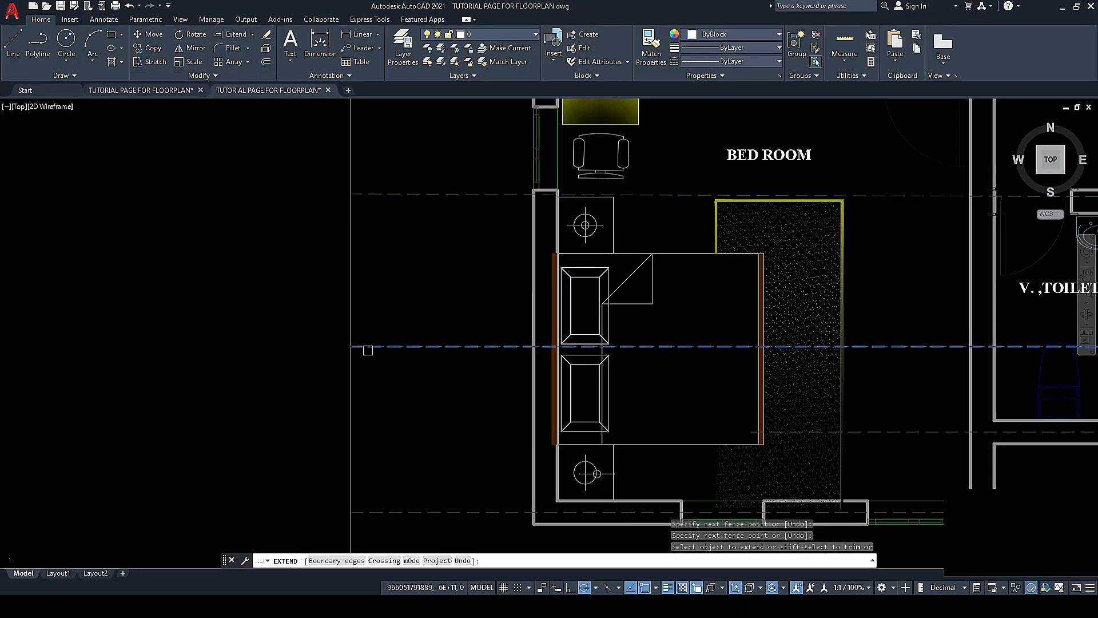
left_click(362, 347)
scroll(300, 316, "down", 6)
key("Escape")
scroll(461, 321, "up", 2)
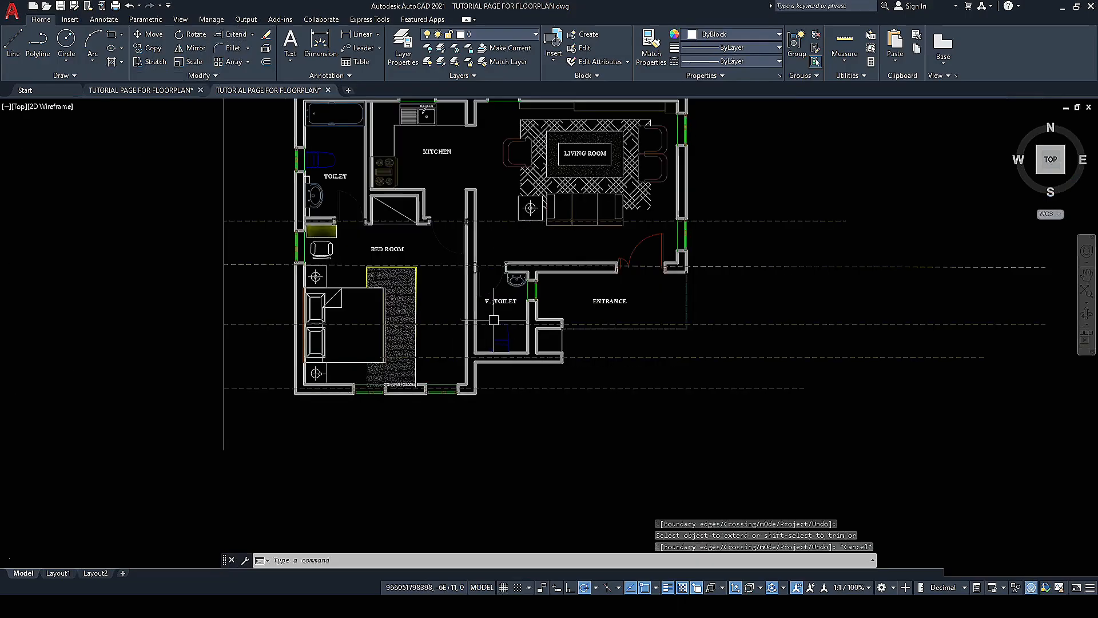
scroll(516, 276, "up", 4)
left_click(421, 248)
scroll(412, 240, "down", 4)
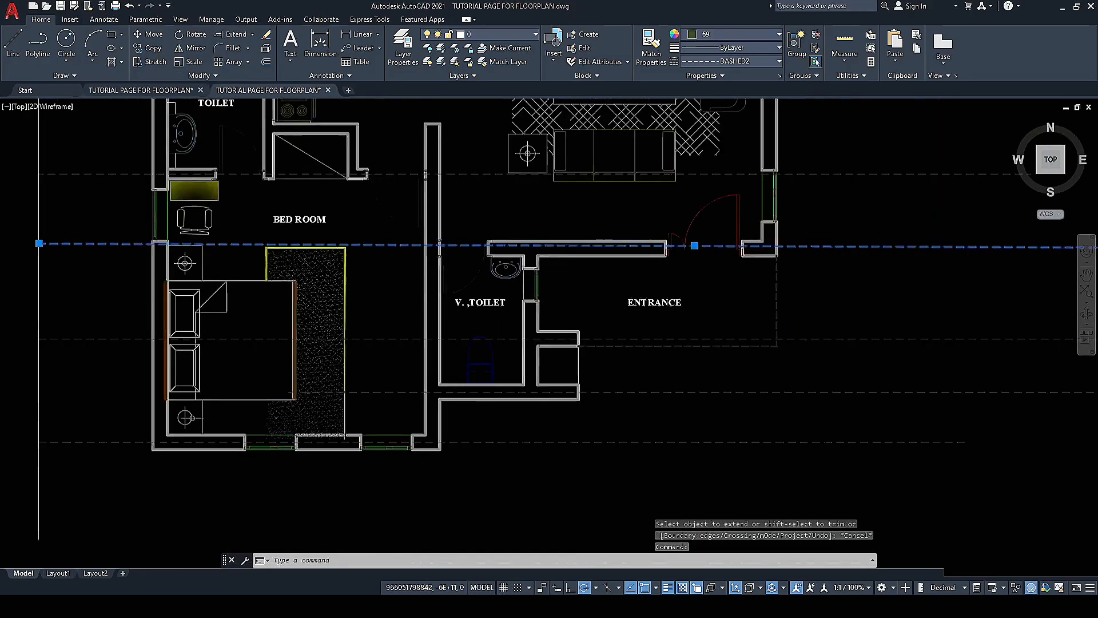
key("Escape")
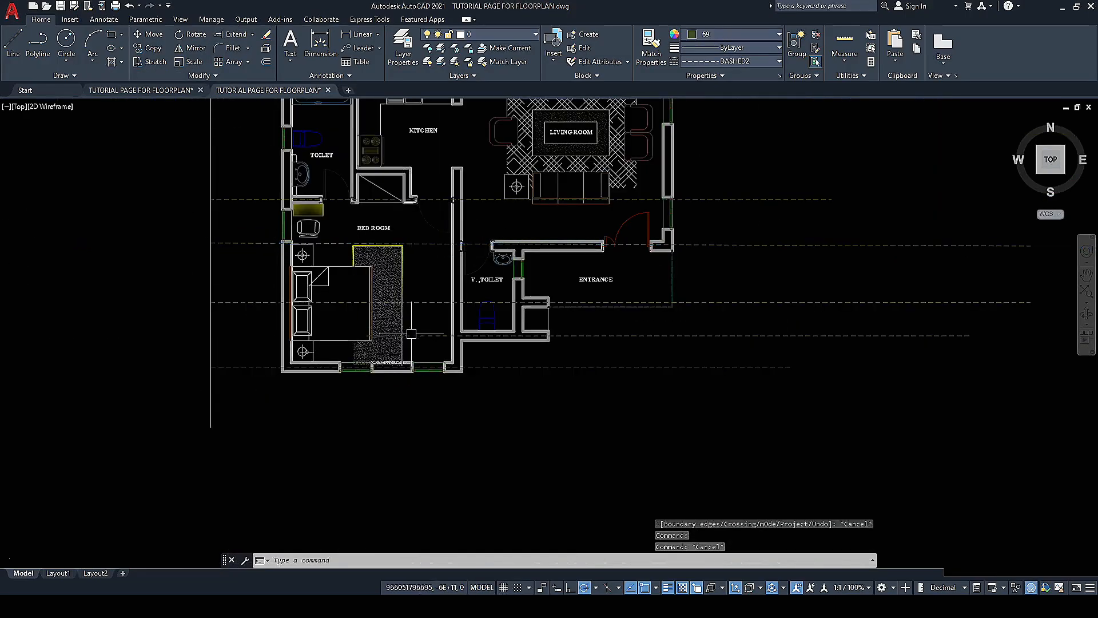
Step: Stretch the bedroom end of the dashed gridline along the V.,TOILET's lower wall horizontally until it passes the vertical boundary line
left_click(423, 335)
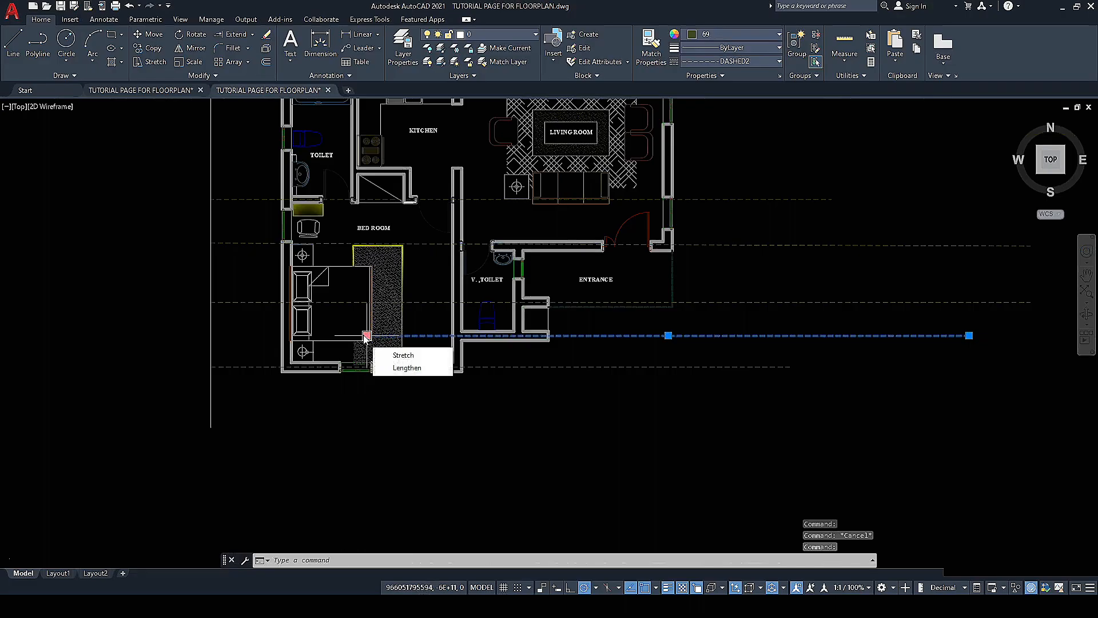
scroll(367, 336, "up", 4)
scroll(367, 335, "up", 6)
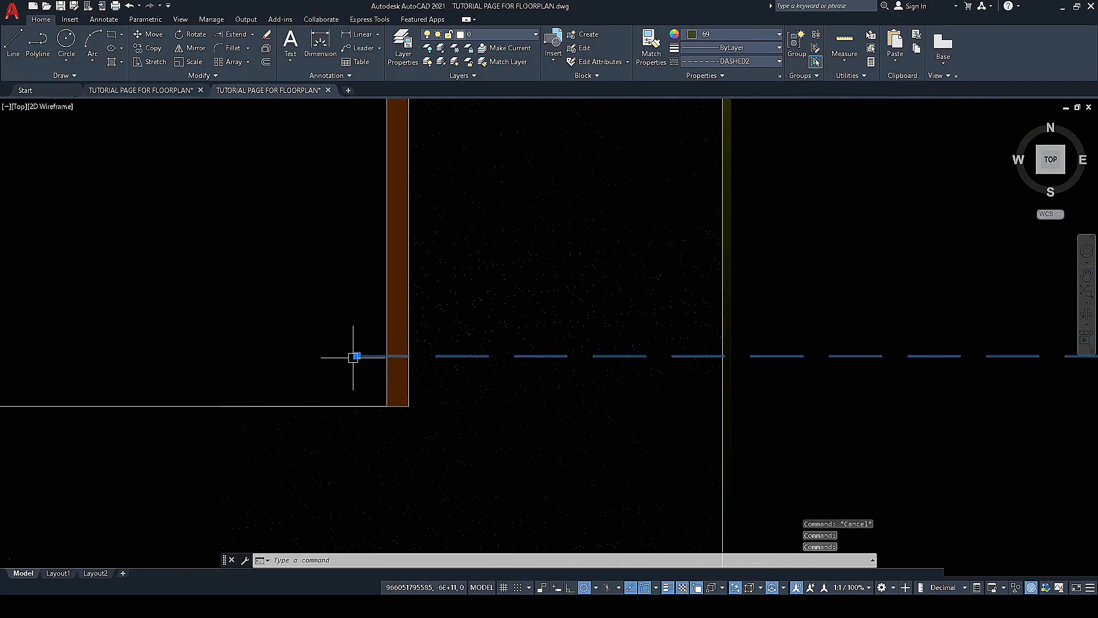
left_click(357, 353)
left_click(357, 355)
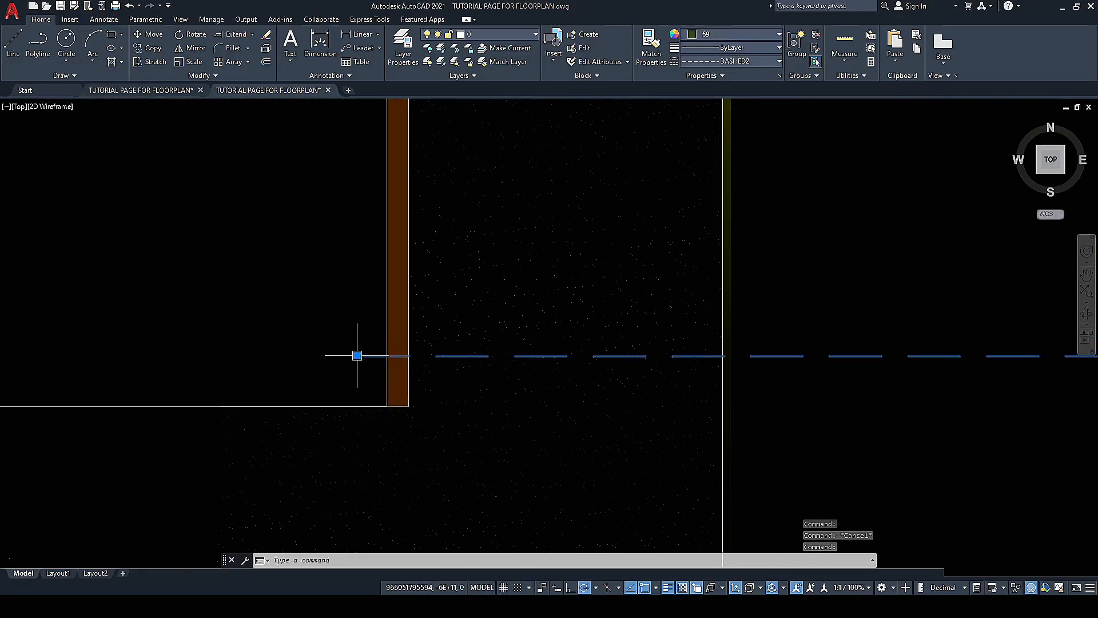
left_click(357, 355)
scroll(306, 336, "down", 3)
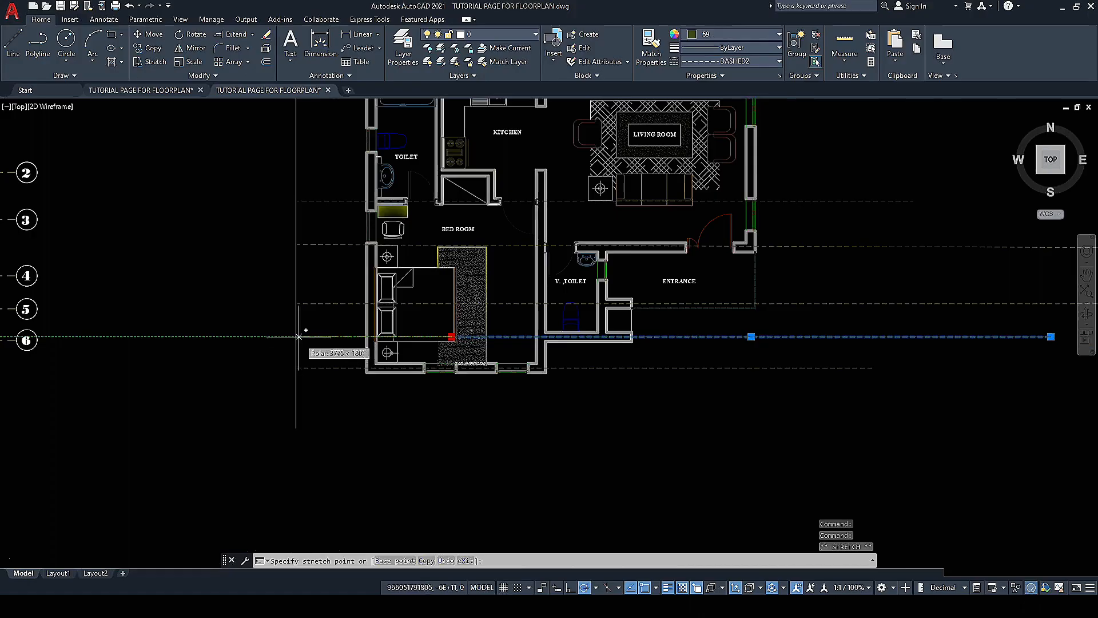
scroll(296, 336, "up", 4)
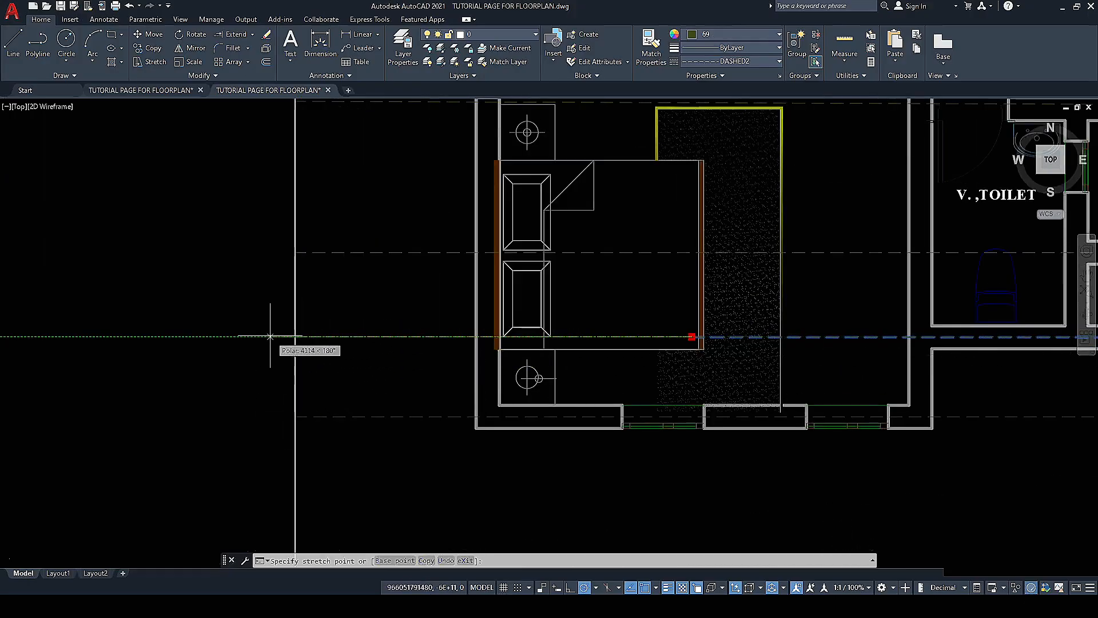
key("Escape")
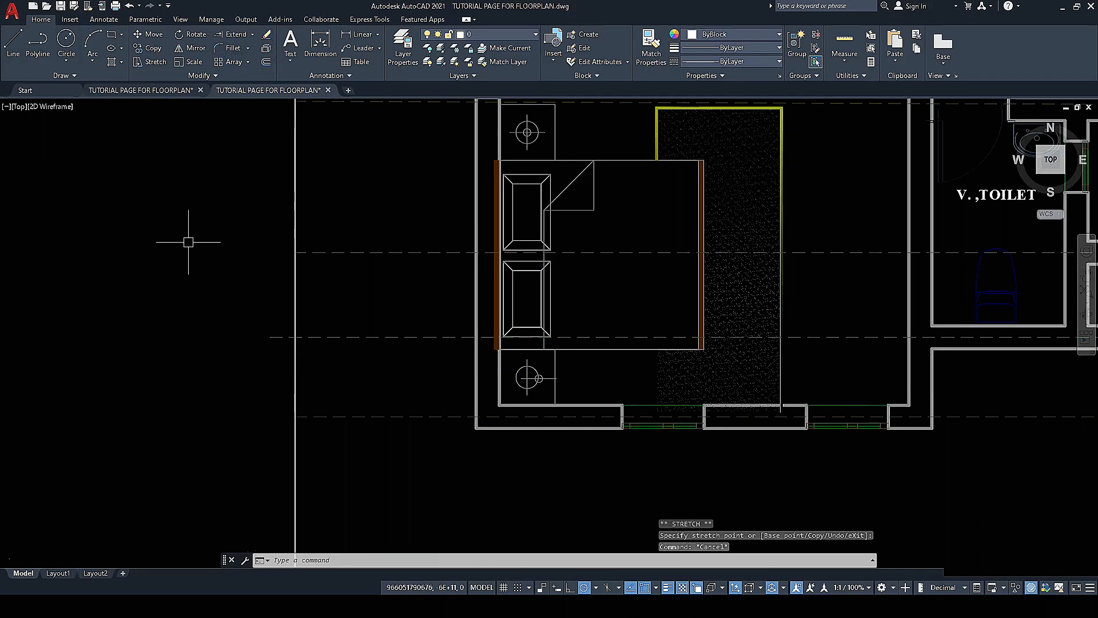
Step: Trim the stretched gridline's overhang back to the vertical boundary line
type("TR")
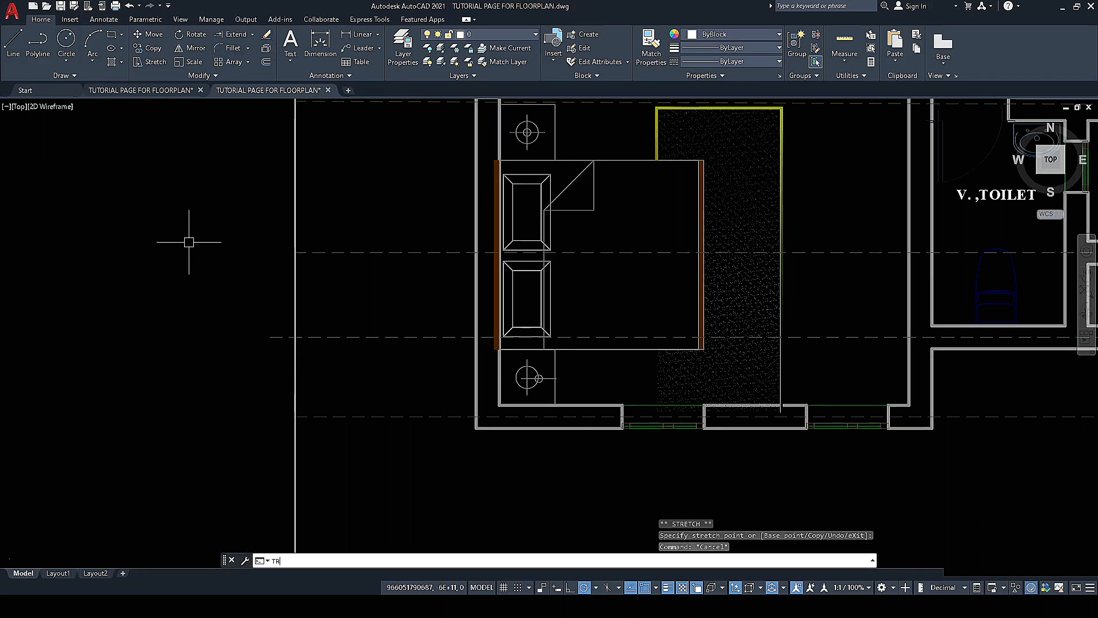
key("Return")
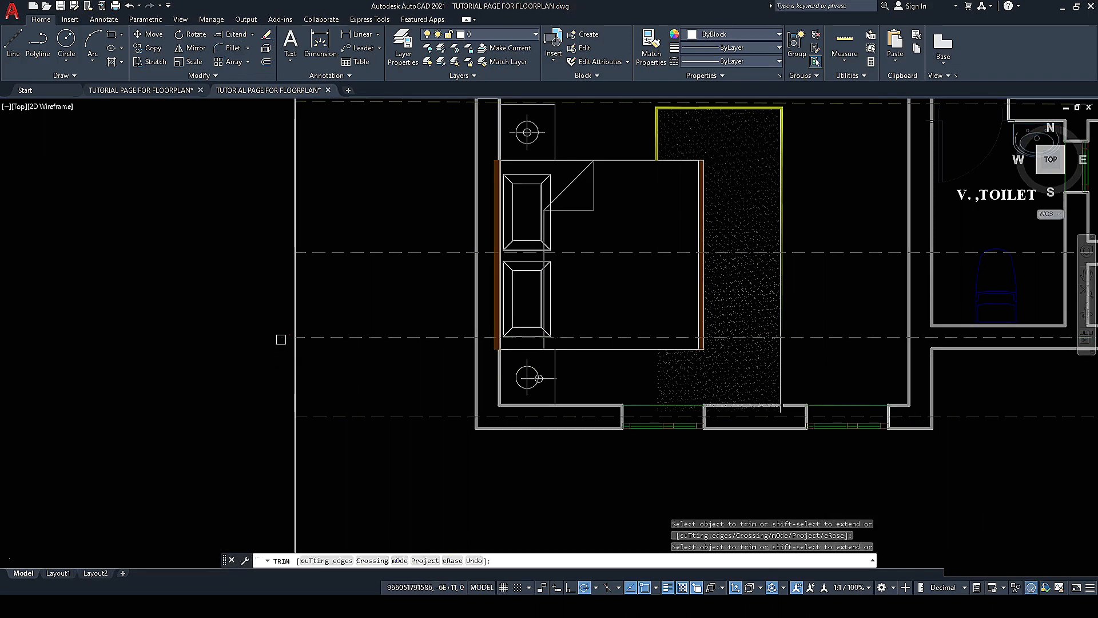
scroll(282, 341, "down", 8)
key("Escape")
Step: Examine the dashed gridlines across the copied plan to find walls that still lack one
scroll(392, 329, "up", 4)
scroll(589, 392, "down", 3)
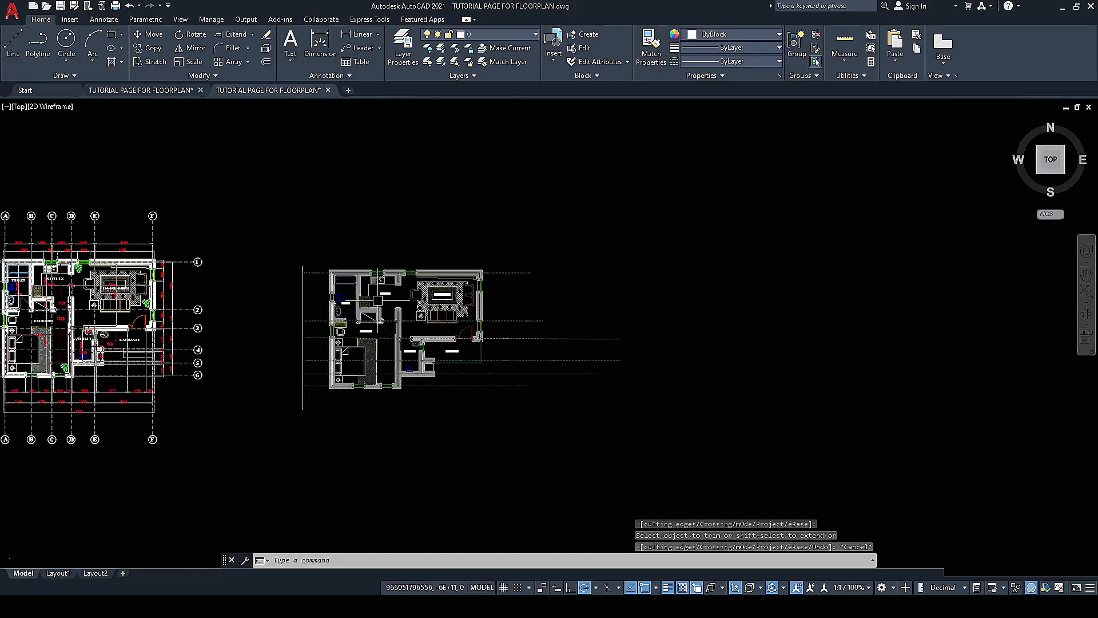
scroll(413, 322, "up", 3)
scroll(372, 270, "up", 2)
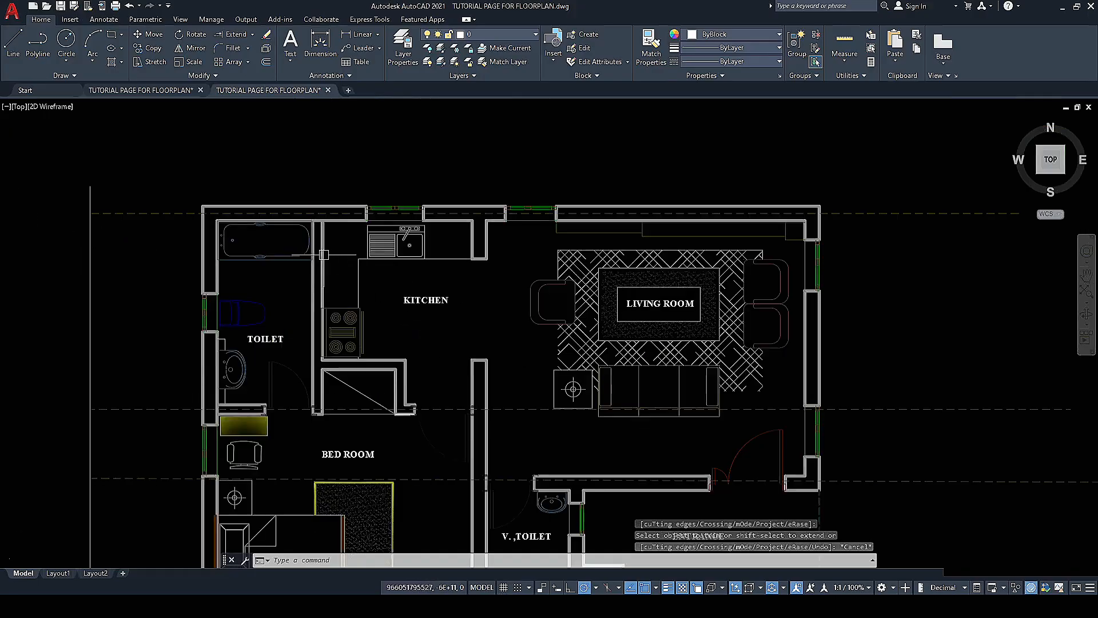
scroll(157, 240, "down", 6)
scroll(221, 298, "up", 4)
scroll(246, 334, "down", 3)
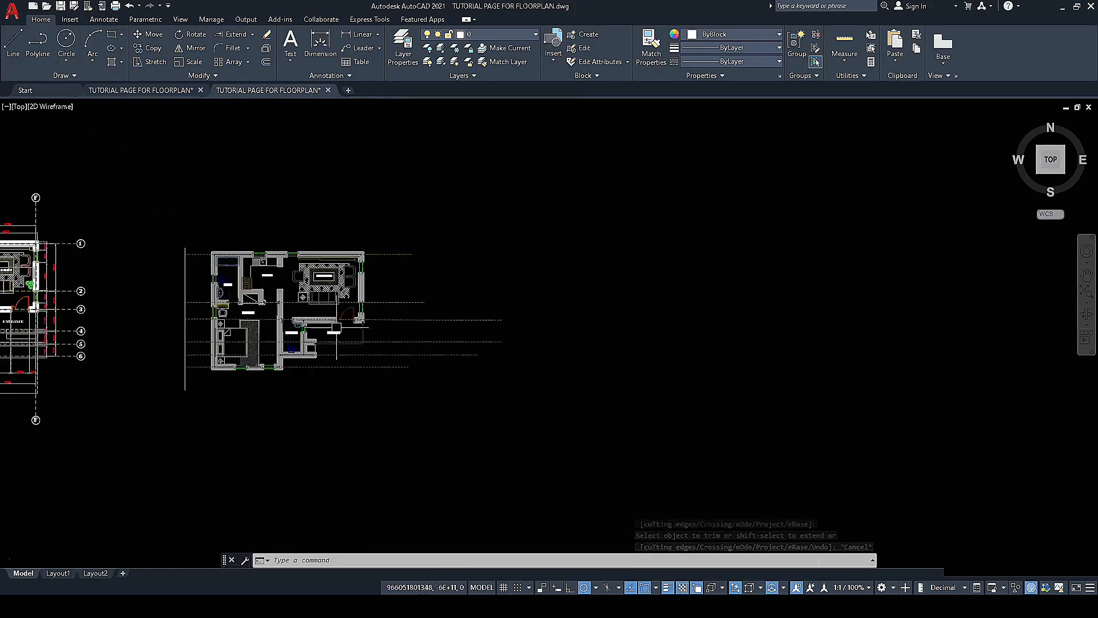
scroll(194, 312, "up", 3)
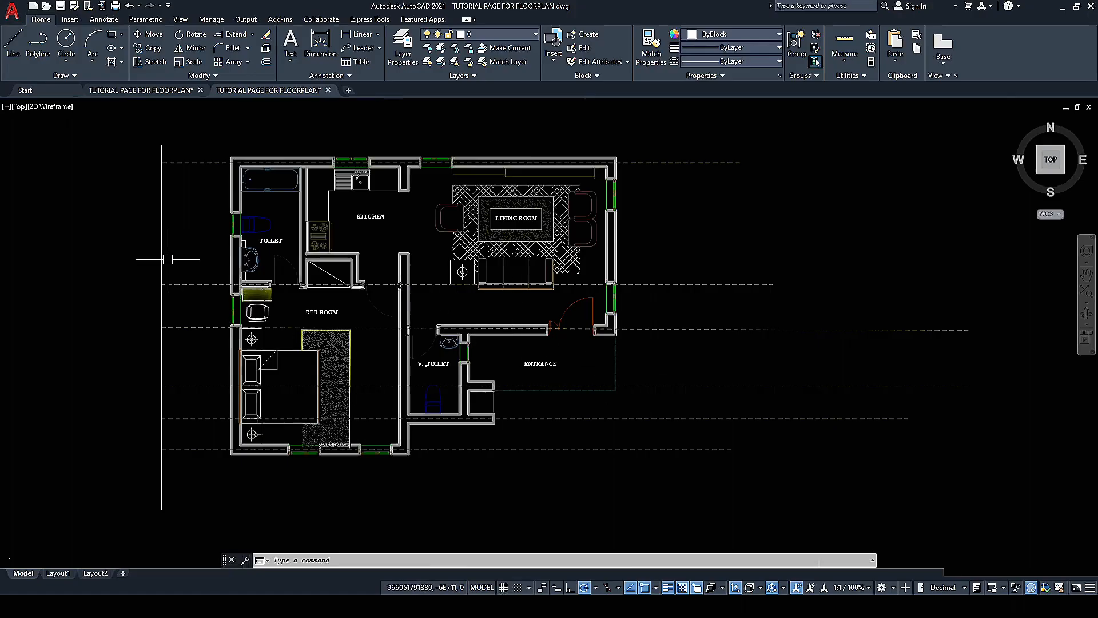
Step: Copy the dashed gridline below the closet up to the kitchen wall, using the closet's lower-left and upper-left inner corners as reference points
scroll(308, 260, "up", 8)
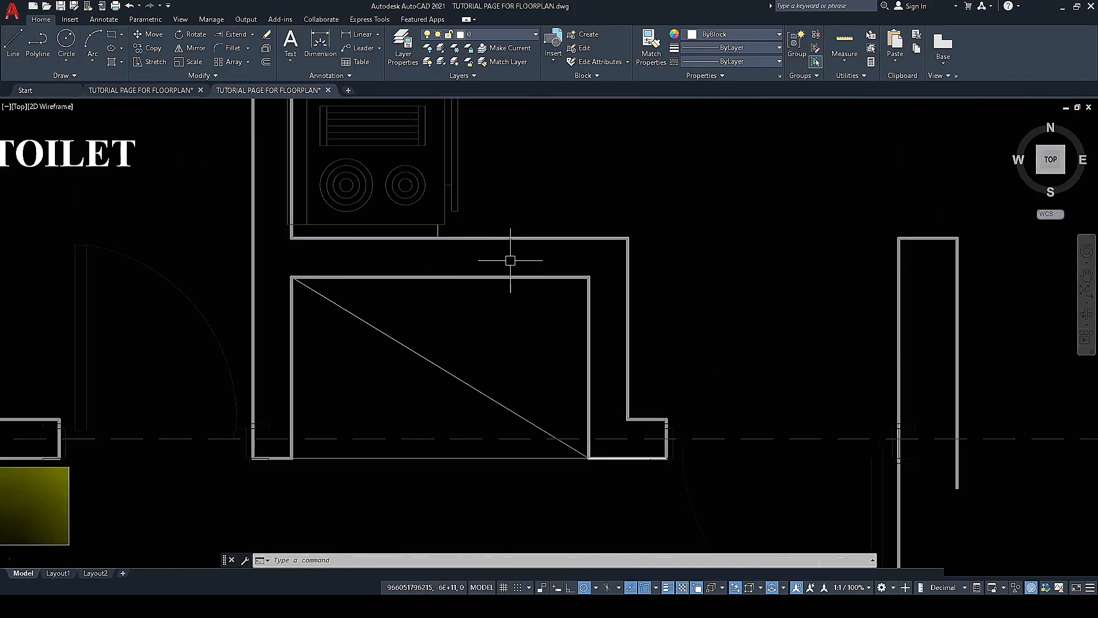
key("Escape")
key("Escape")
left_click(404, 438)
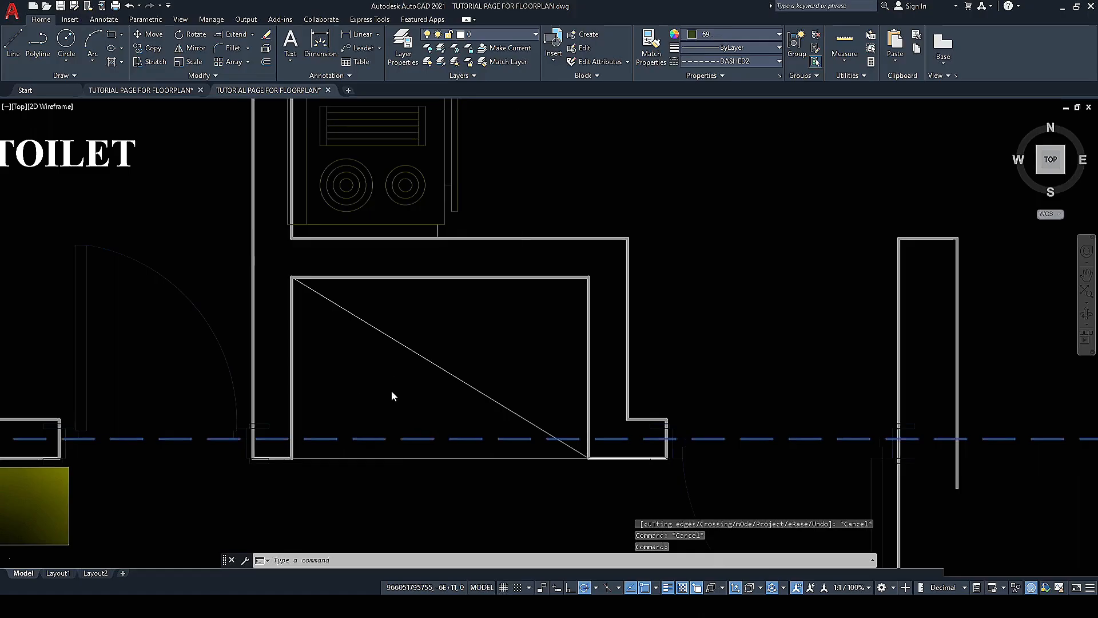
right_click(391, 392)
left_click(435, 207)
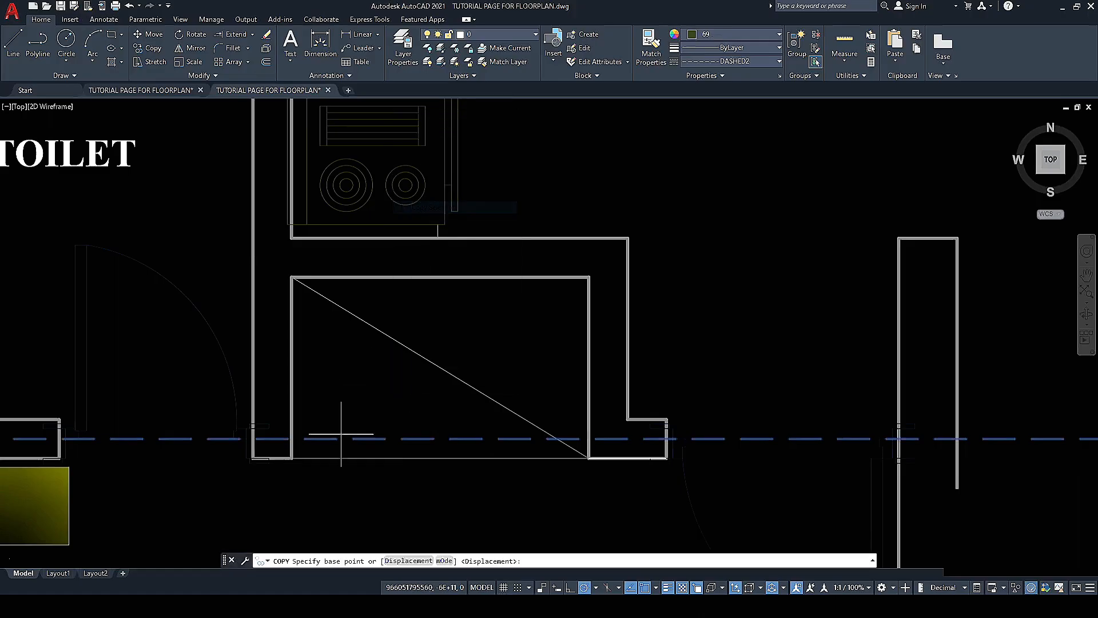
left_click(292, 458)
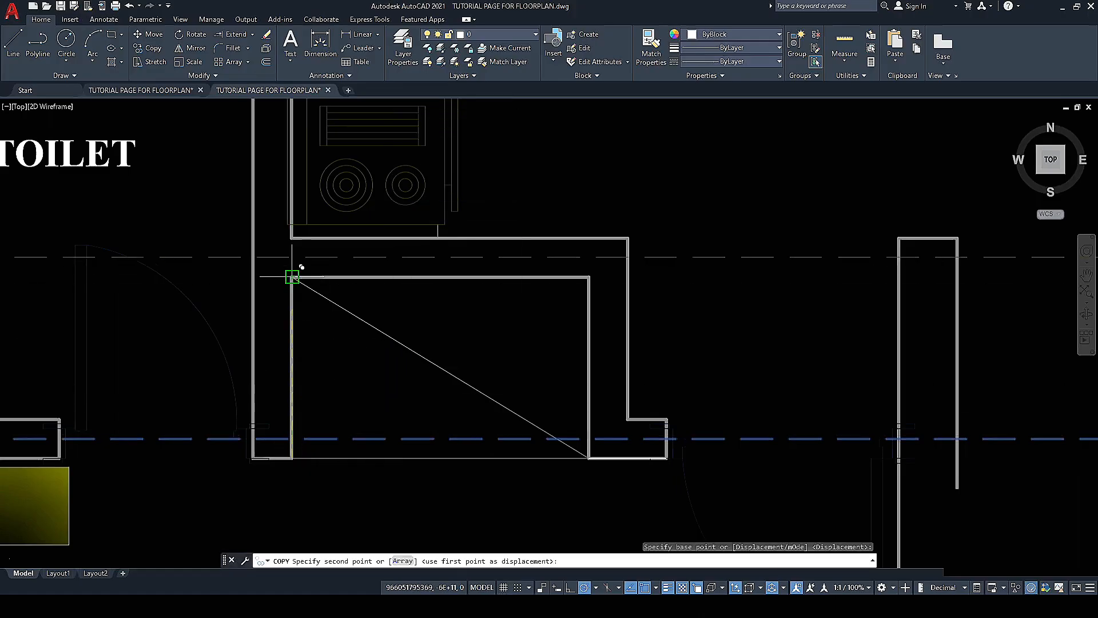
left_click(293, 278)
key("Escape")
Step: Move the vertical boundary line horizontally across the plan to just outside the living room's exterior wall
scroll(507, 297, "down", 7)
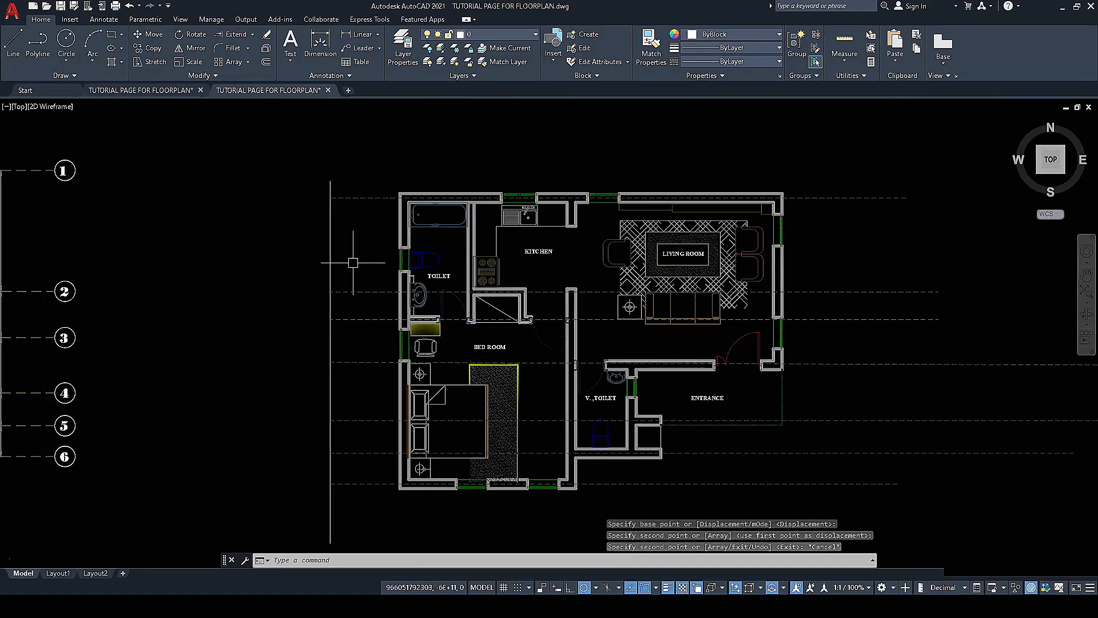
left_click(328, 255)
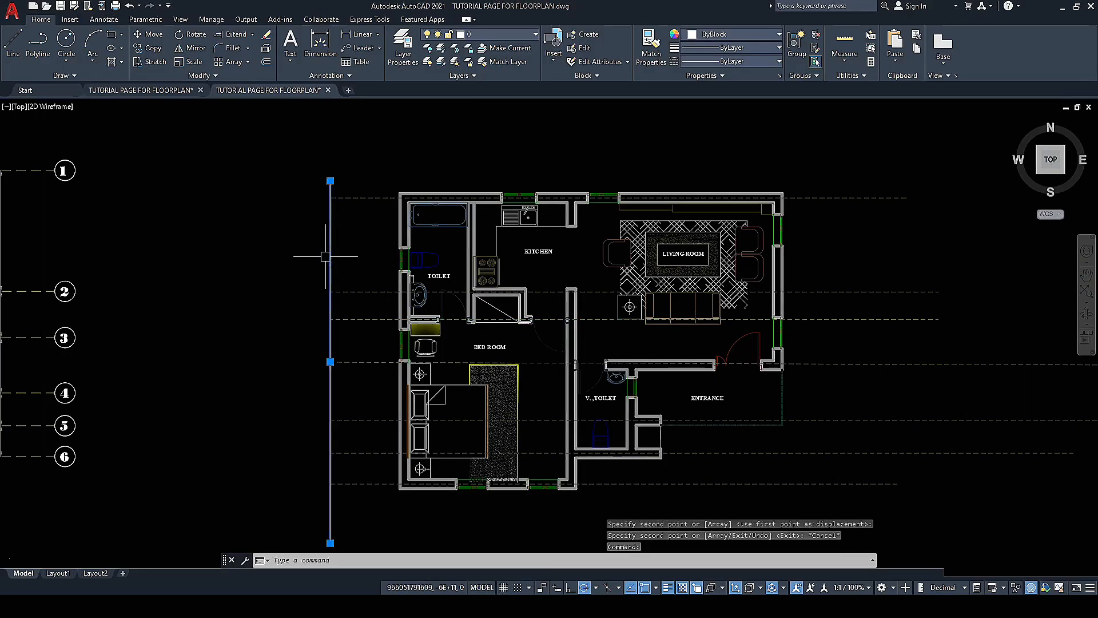
left_click(330, 362)
scroll(321, 359, "down", 4)
scroll(452, 356, "up", 5)
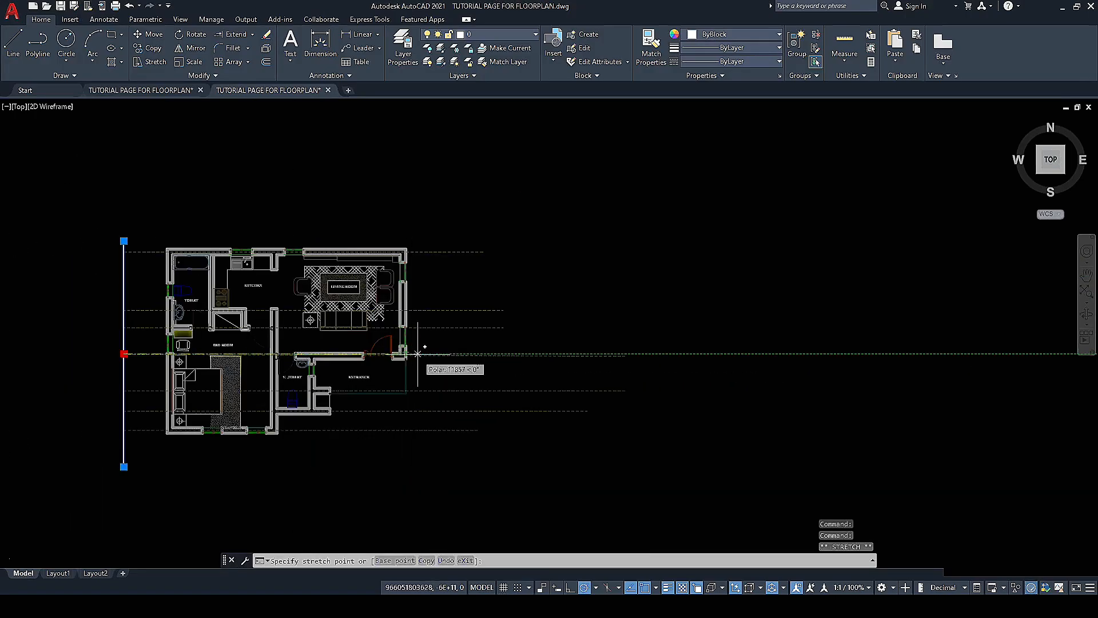
left_click(466, 355)
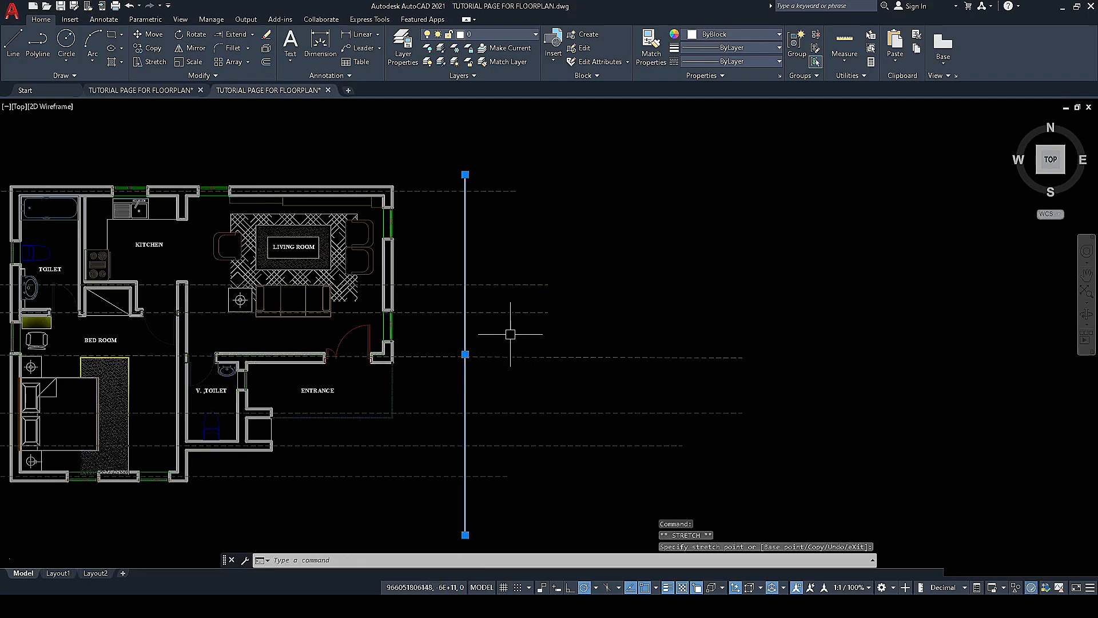
scroll(510, 334, "down", 3)
scroll(515, 324, "up", 3)
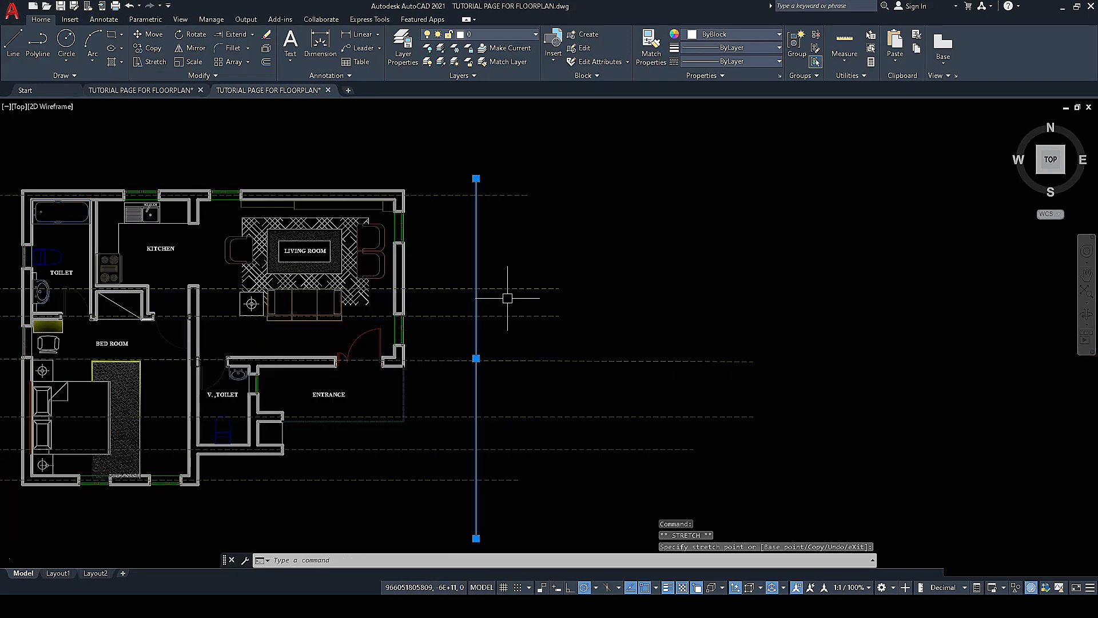
key("Escape")
Step: Trim all the horizontal dashed gridlines that overrun the vertical boundary line on the living room side
left_click(546, 289)
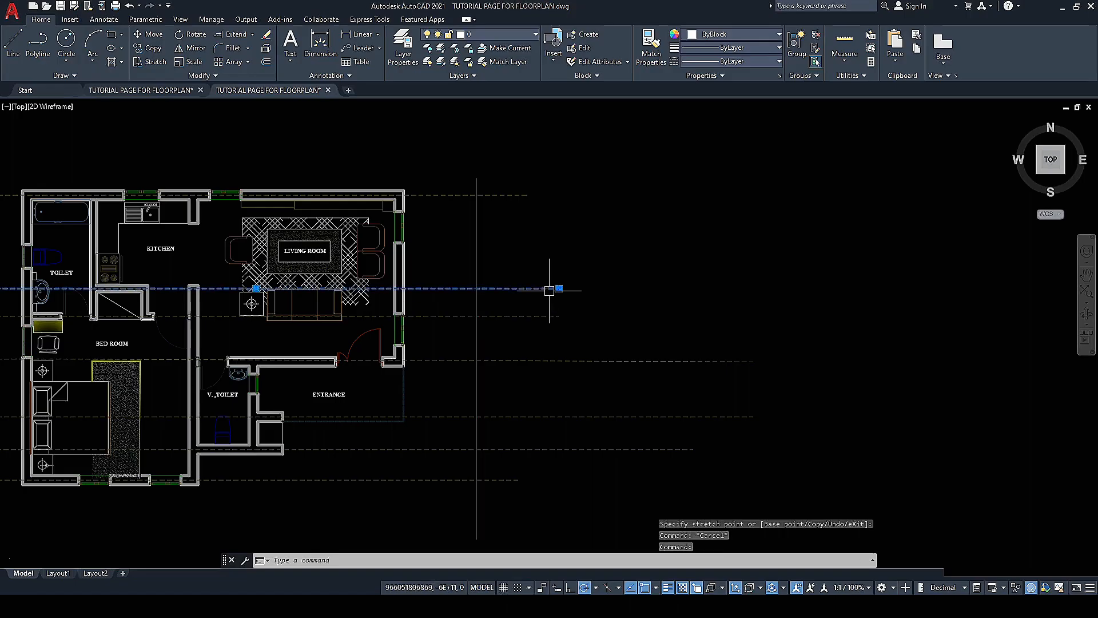
key("Escape")
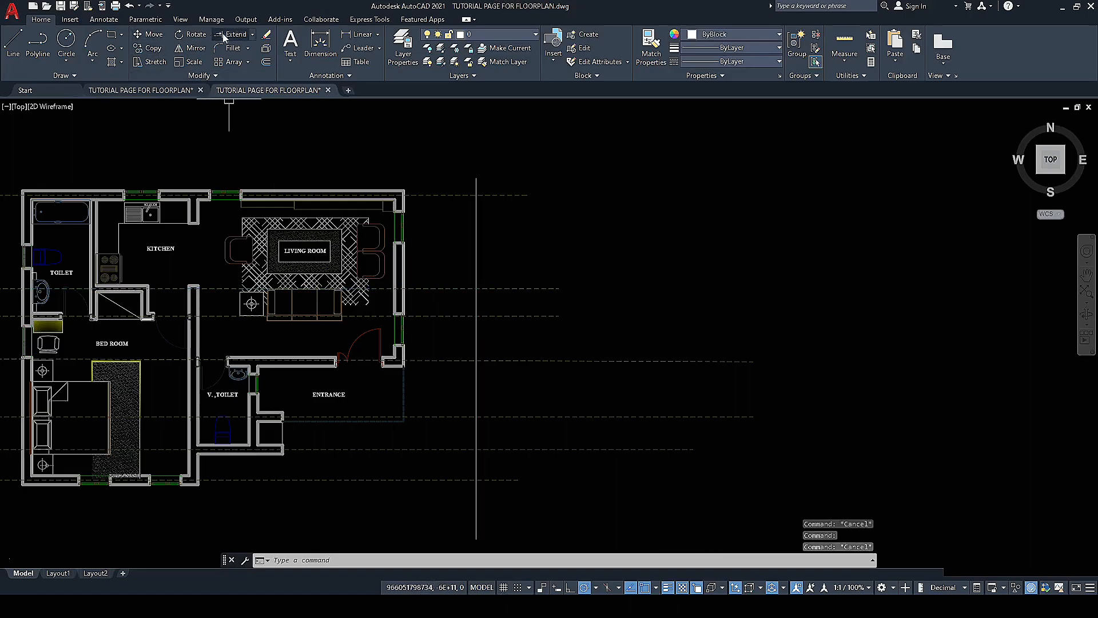
type("TR")
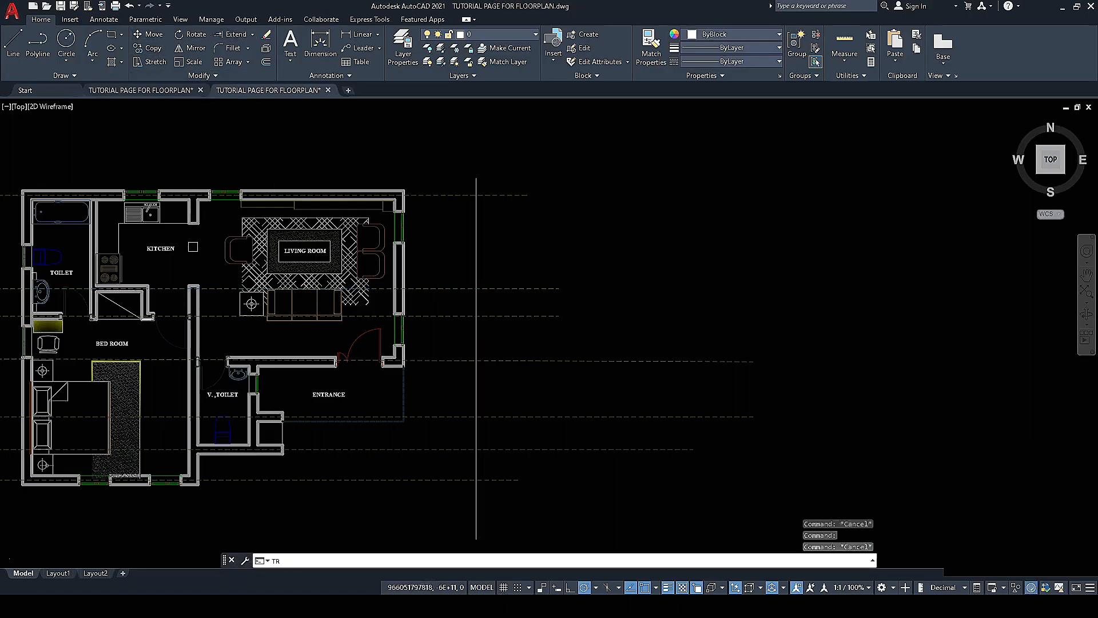
key("Return")
left_click(543, 289)
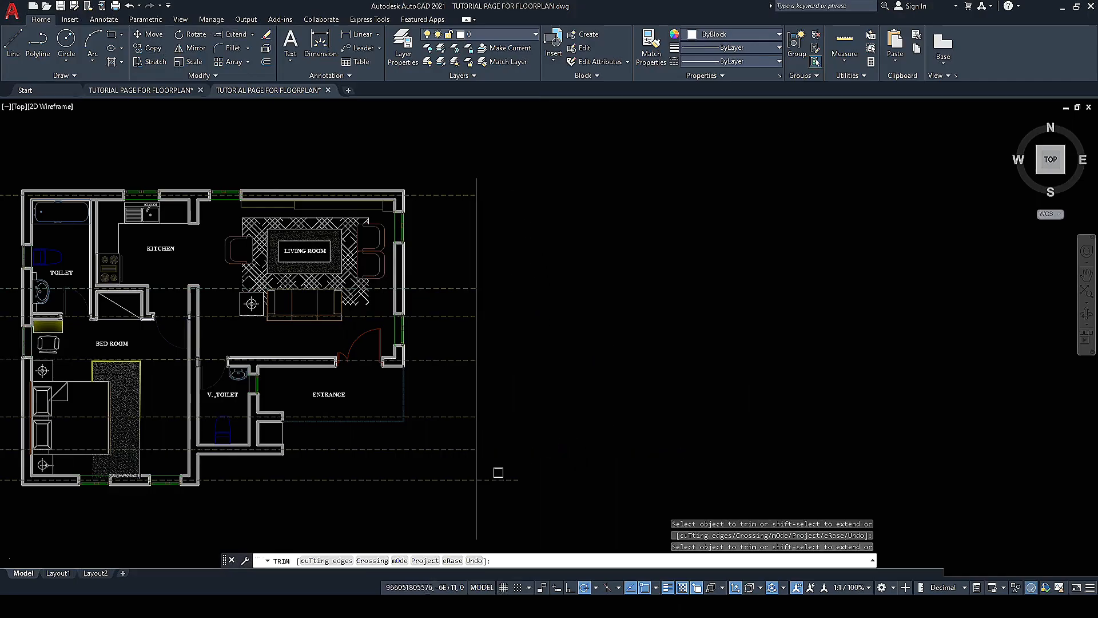
scroll(500, 480, "down", 2)
scroll(525, 393, "up", 2)
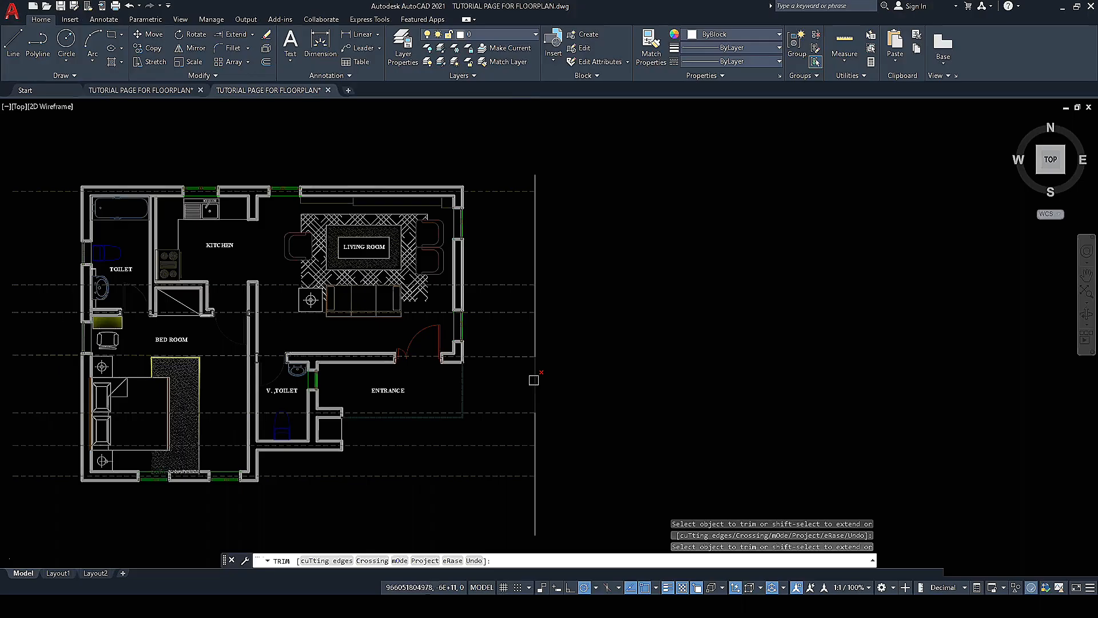
Step: Leave the Trim command and erase the vertical boundary line
key("Escape")
left_click(535, 372)
key("Delete")
Step: Draw a line on the outer face of the toilet's exterior wall, from the window's upper outer corner to the plan's upper-left outer corner
scroll(544, 352, "down", 3)
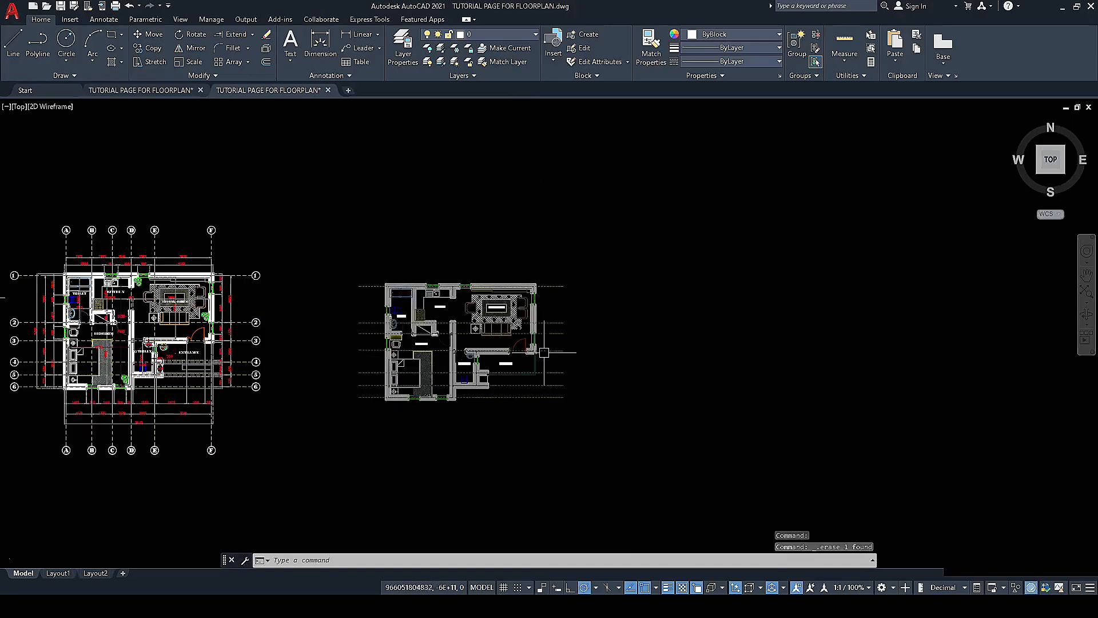
scroll(409, 341, "up", 2)
scroll(376, 230, "up", 4)
scroll(393, 248, "down", 4)
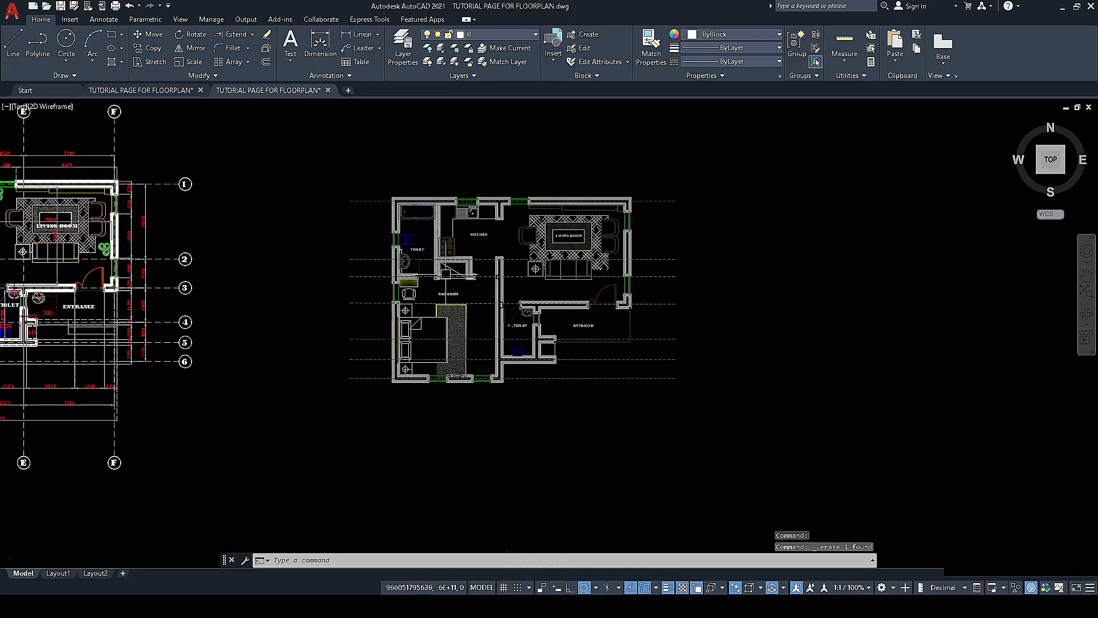
scroll(389, 200, "up", 6)
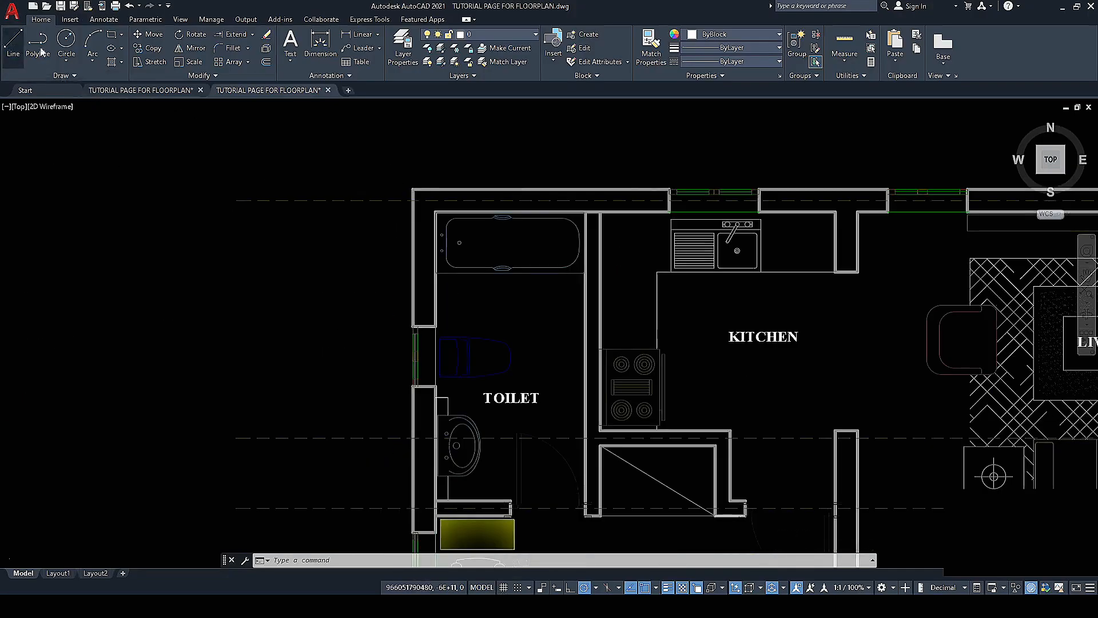
left_click(14, 45)
scroll(605, 361, "up", 2)
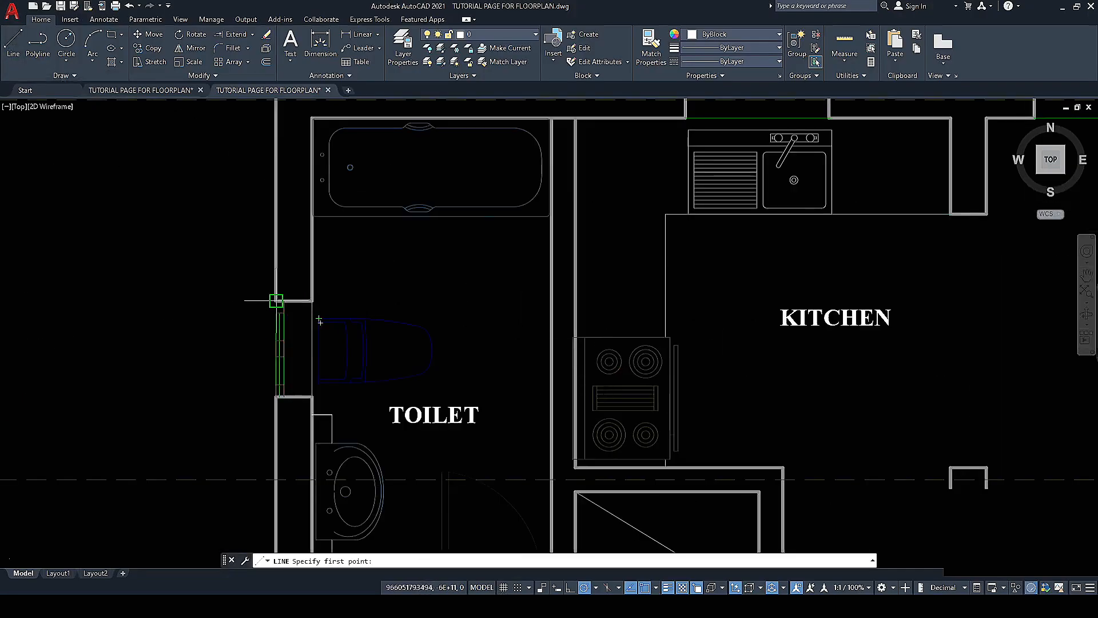
scroll(363, 363, "down", 5)
scroll(309, 235, "up", 7)
left_click(374, 263)
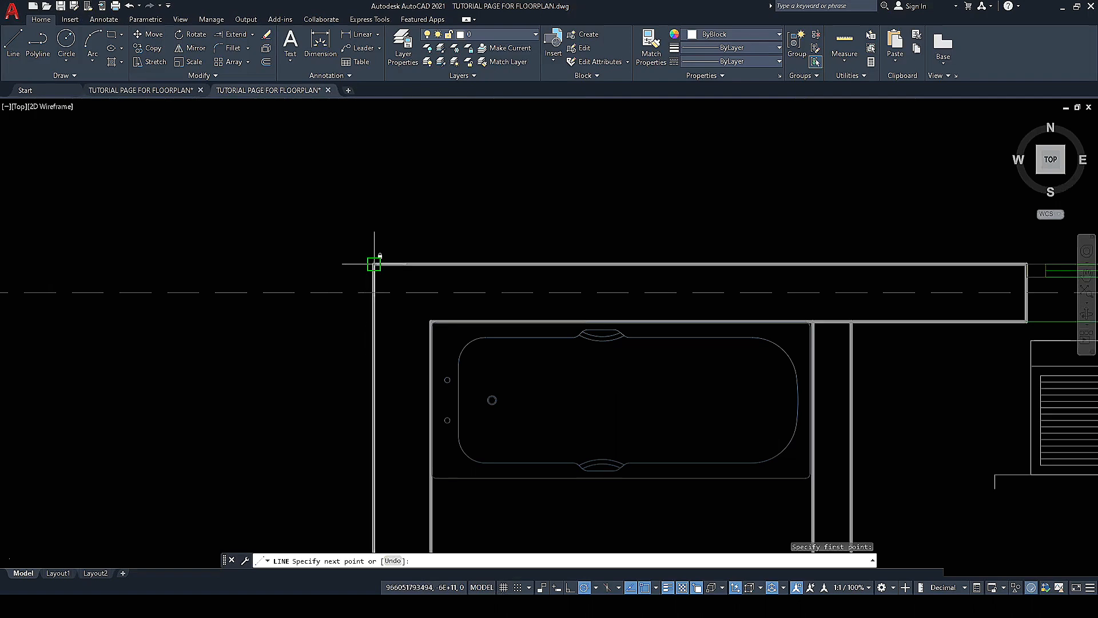
left_click(374, 264)
scroll(377, 206, "down", 3)
key("Escape")
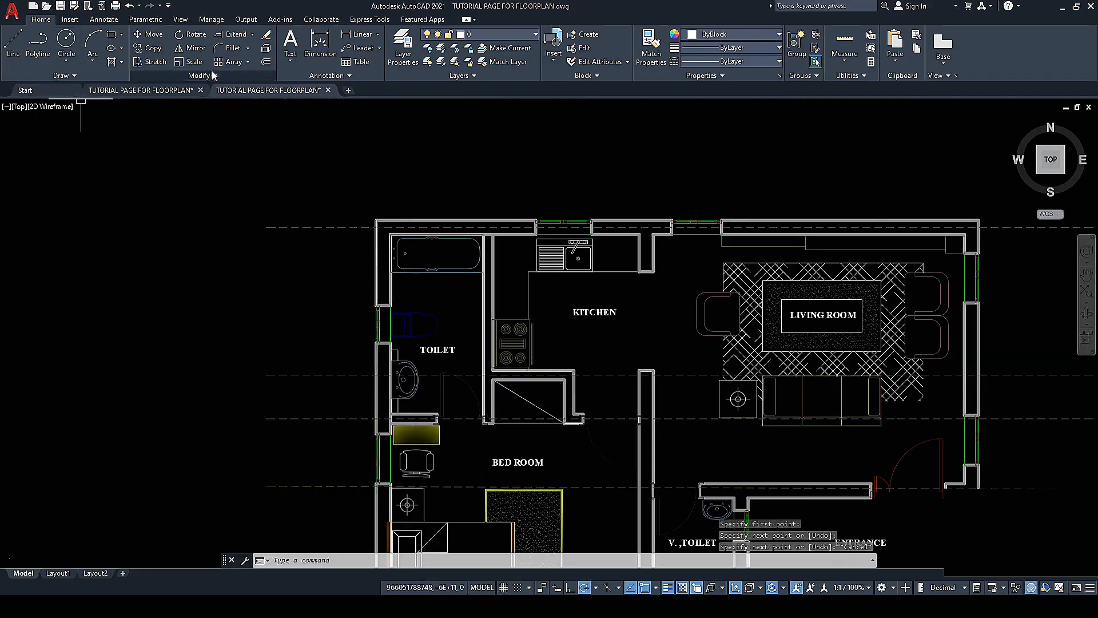
Step: Set the offset distance to 113 and try to offset the new line into the toilet's exterior wall
left_click(266, 61)
scroll(362, 264, "up", 4)
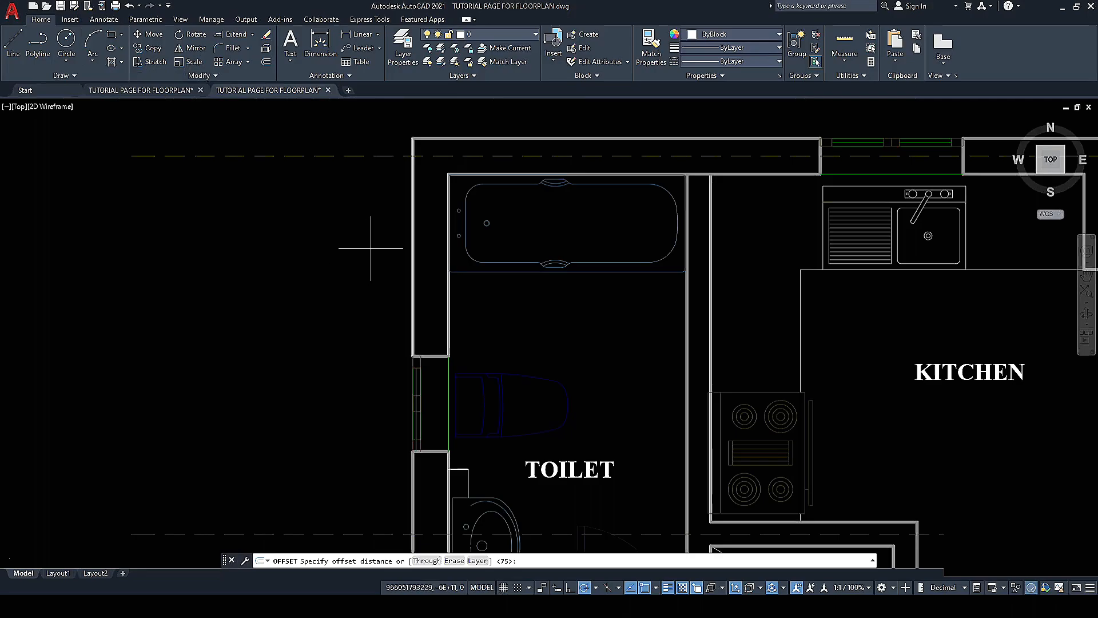
left_click(266, 64)
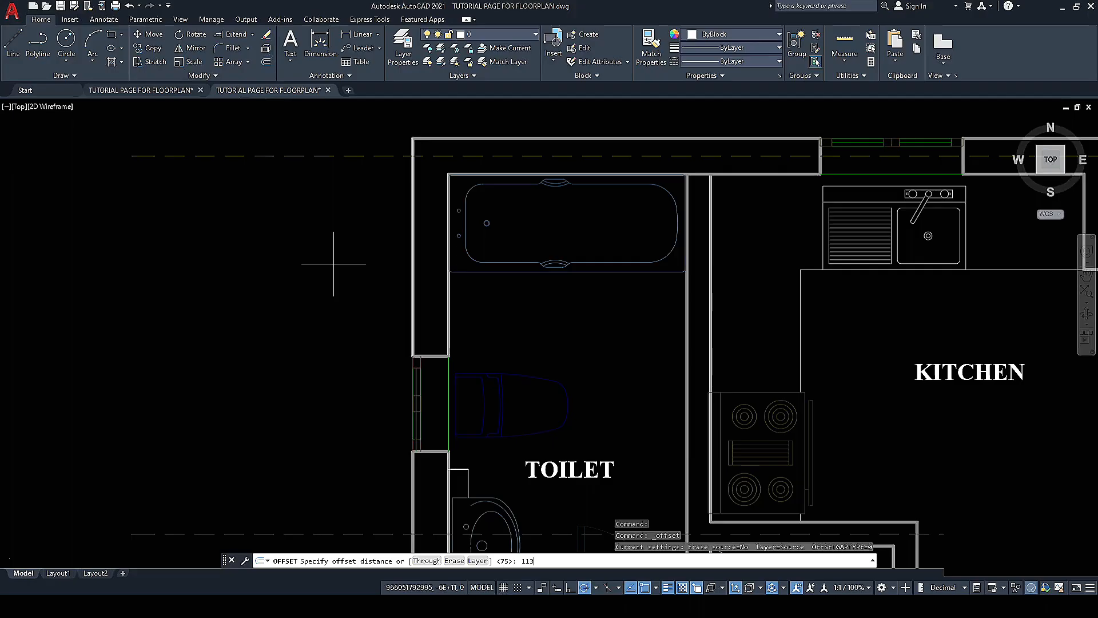
type("113")
key("Return")
left_click(412, 216)
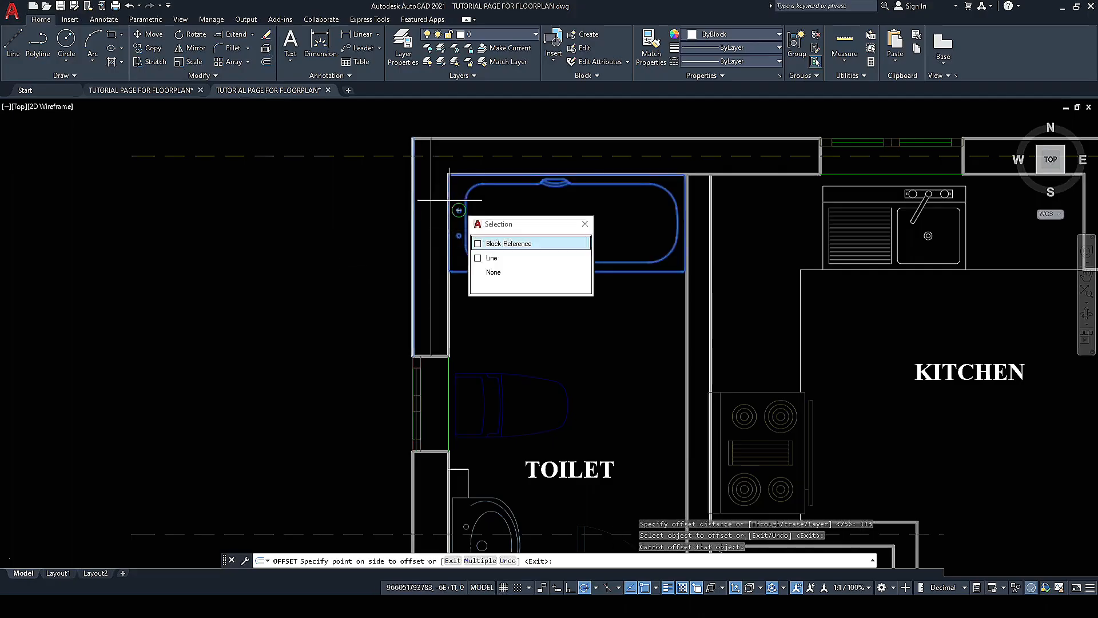
key("Escape")
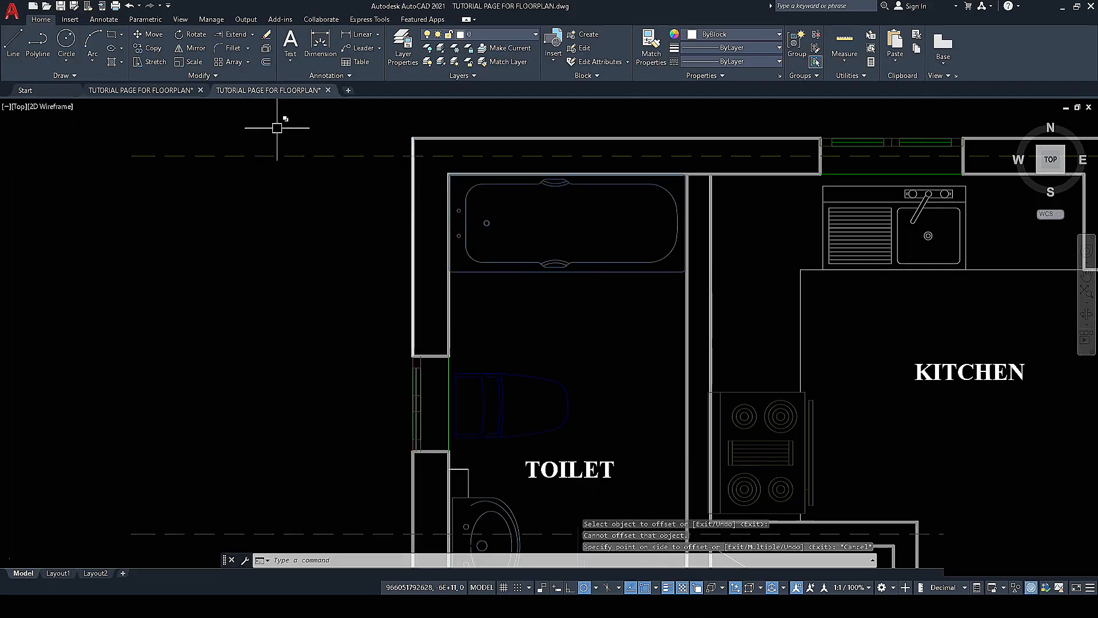
Step: Offset the outer-face line 113 into the toilet's exterior wall and erase the original line
left_click(266, 62)
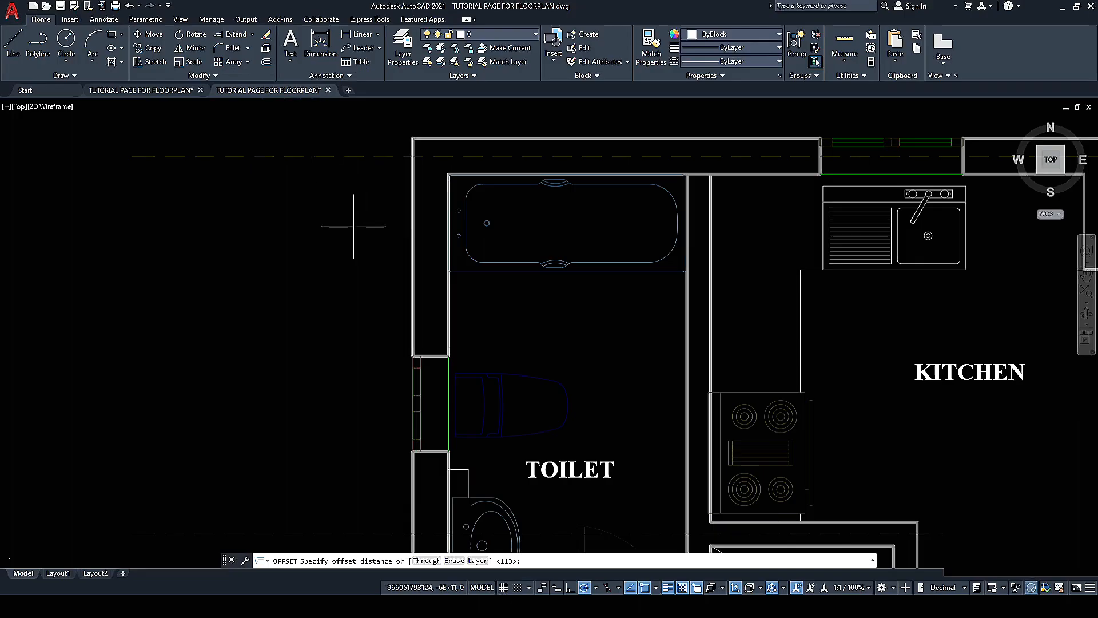
key("Return")
left_click(412, 221)
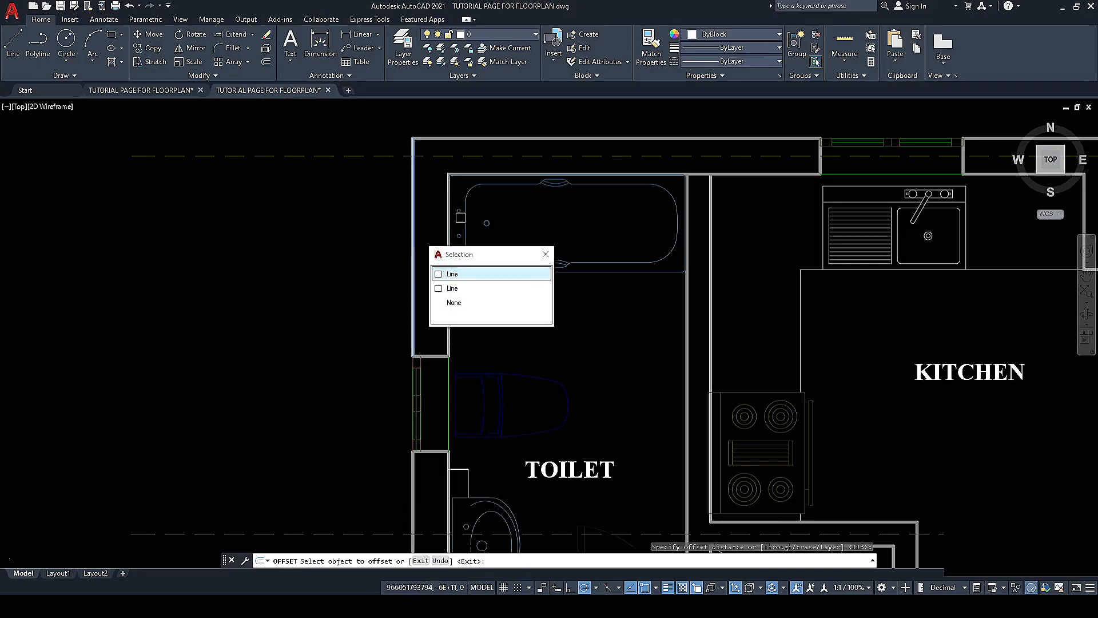
left_click(459, 215)
key("Escape")
left_click(413, 221)
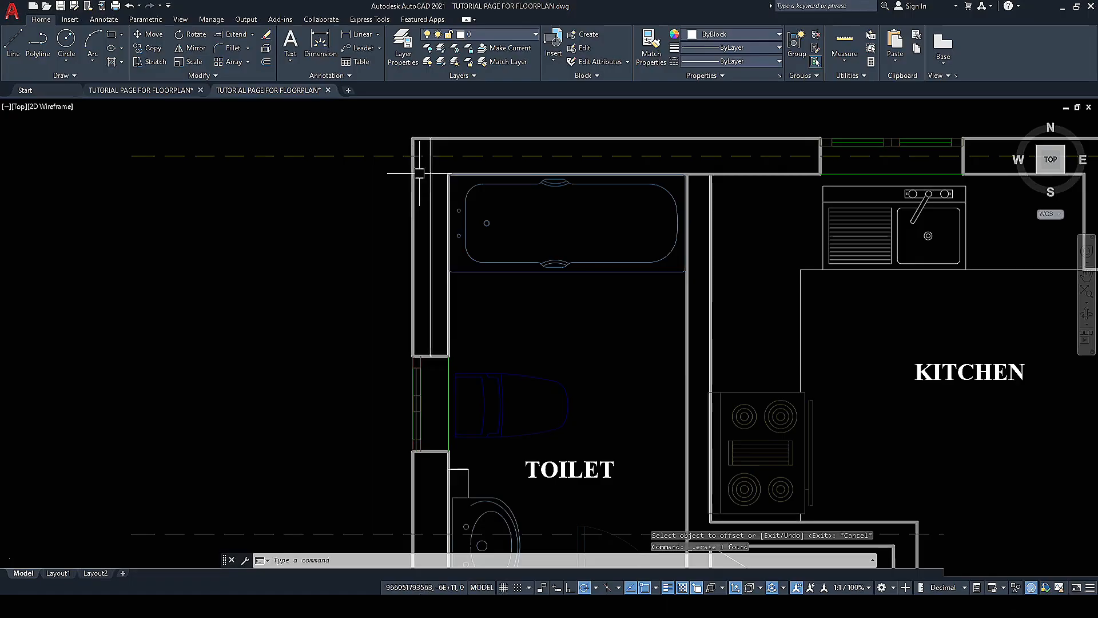
key("Delete")
Step: Match the properties of the upper horizontal dashed gridline onto the offset line inside the toilet's exterior wall
left_click(651, 46)
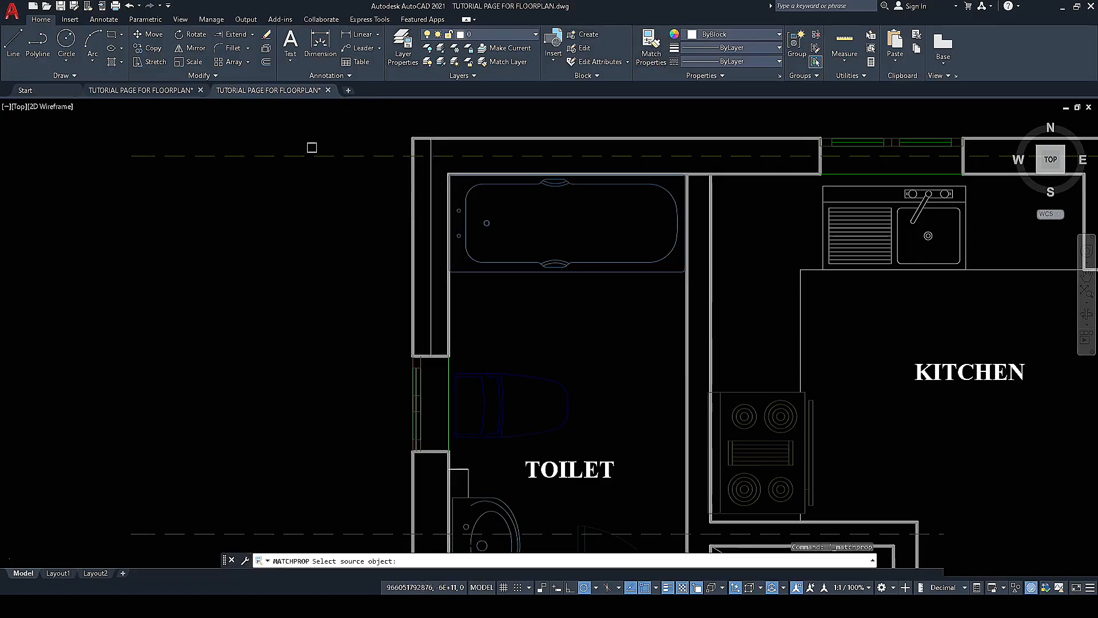
scroll(312, 147, "up", 2)
left_click(375, 159)
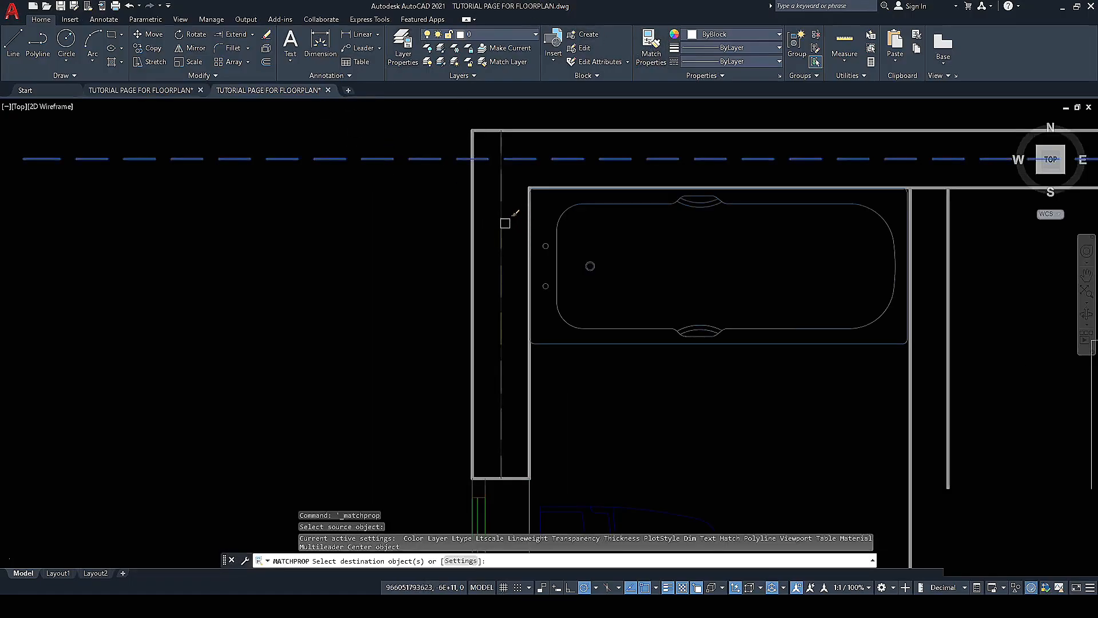
scroll(389, 294, "down", 4)
key("Escape")
Step: Stretch the upper end of the vertical dashed line straight up beyond the plan's upper wall
left_click(425, 263)
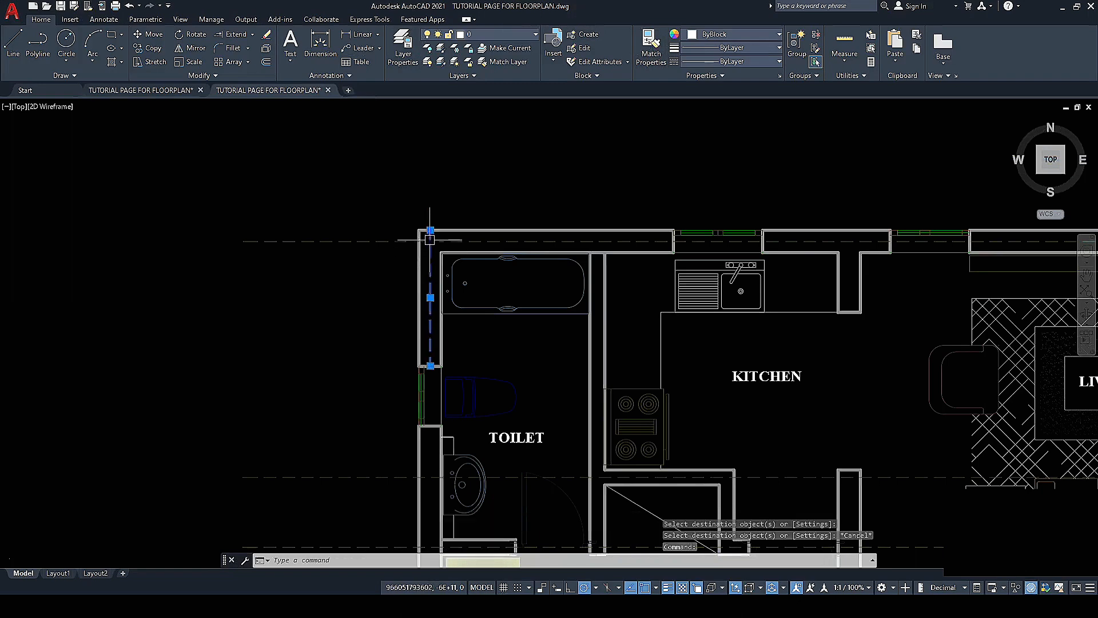
left_click(426, 230)
scroll(426, 230, "down", 5)
left_click(423, 211)
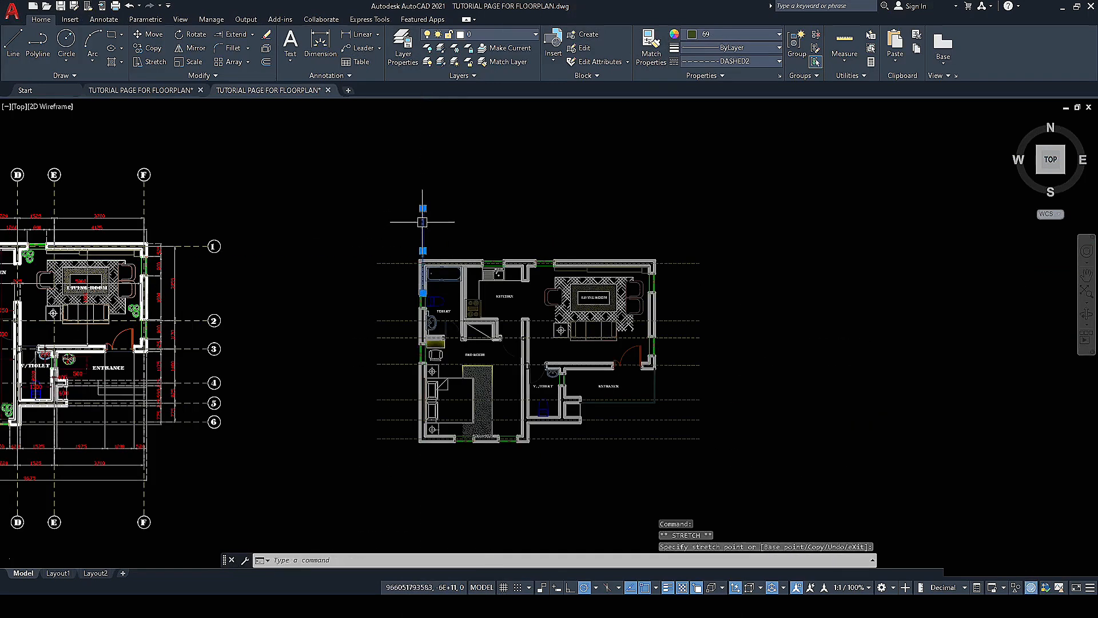
Step: Stretch the lower end of the vertical dashed line straight down beyond the bedroom's lower wall and deselect it
scroll(426, 286, "up", 4)
scroll(433, 271, "down", 3)
scroll(432, 343, "down", 4)
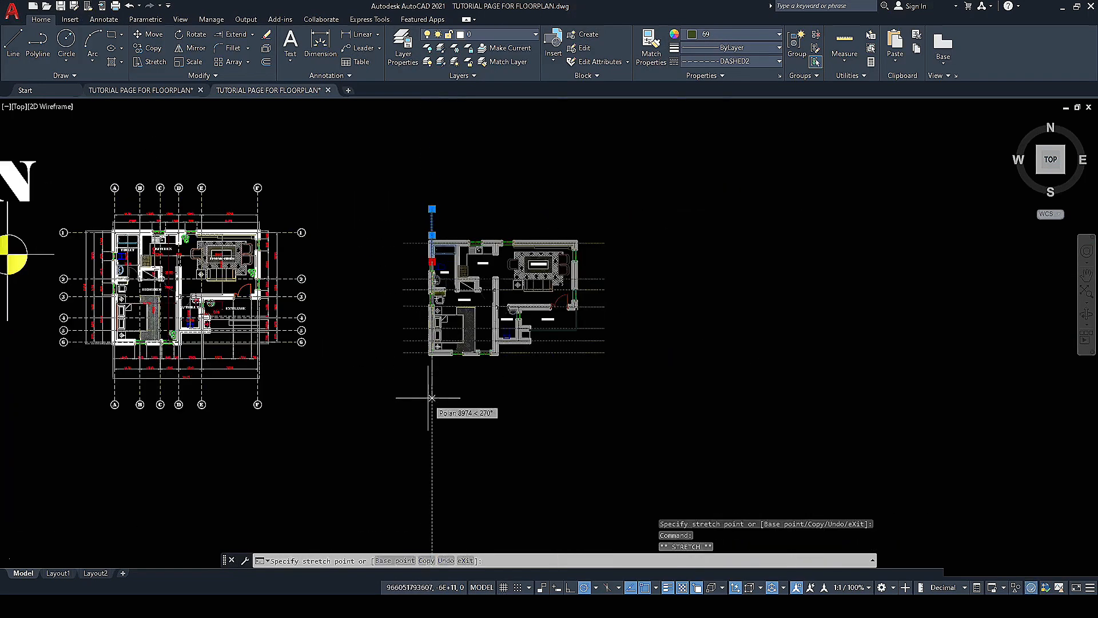
scroll(432, 394, "up", 4)
scroll(436, 381, "down", 2)
scroll(436, 380, "down", 2)
scroll(400, 246, "up", 4)
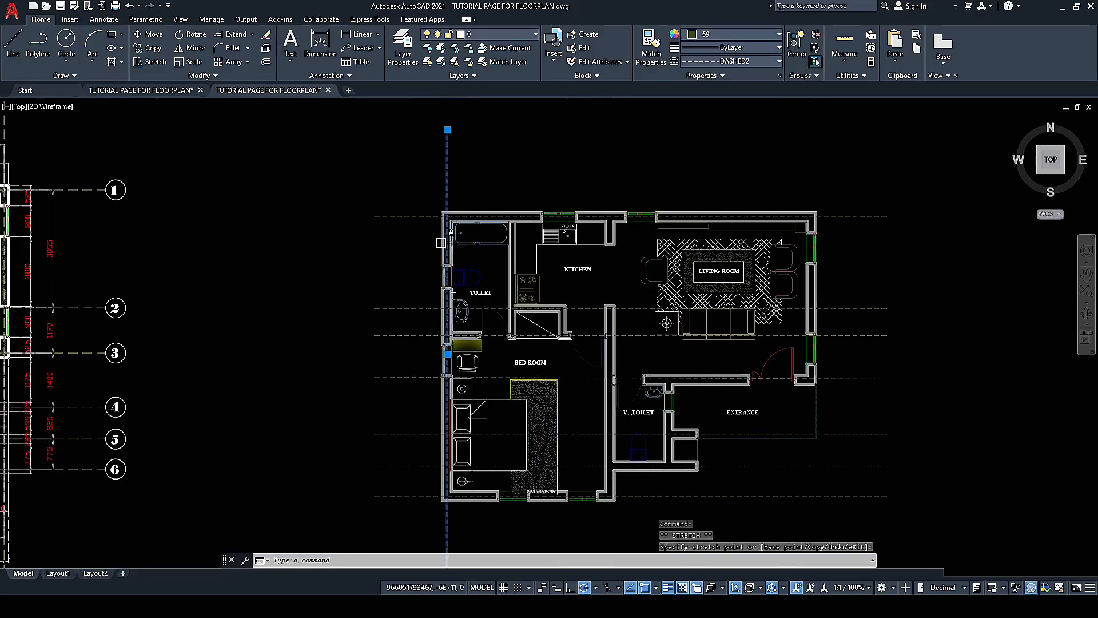
key("Escape")
Step: Start copying the vertical dashed gridline, using the toilet's upper-left inner corner as the base point
scroll(447, 192, "up", 5)
left_click(424, 172)
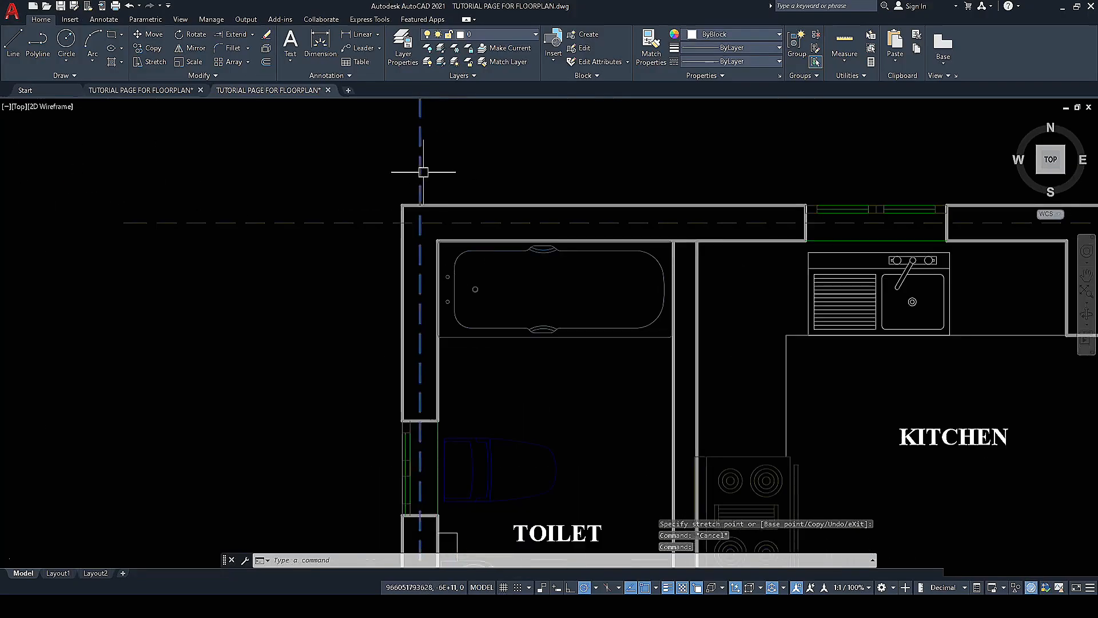
right_click(364, 175)
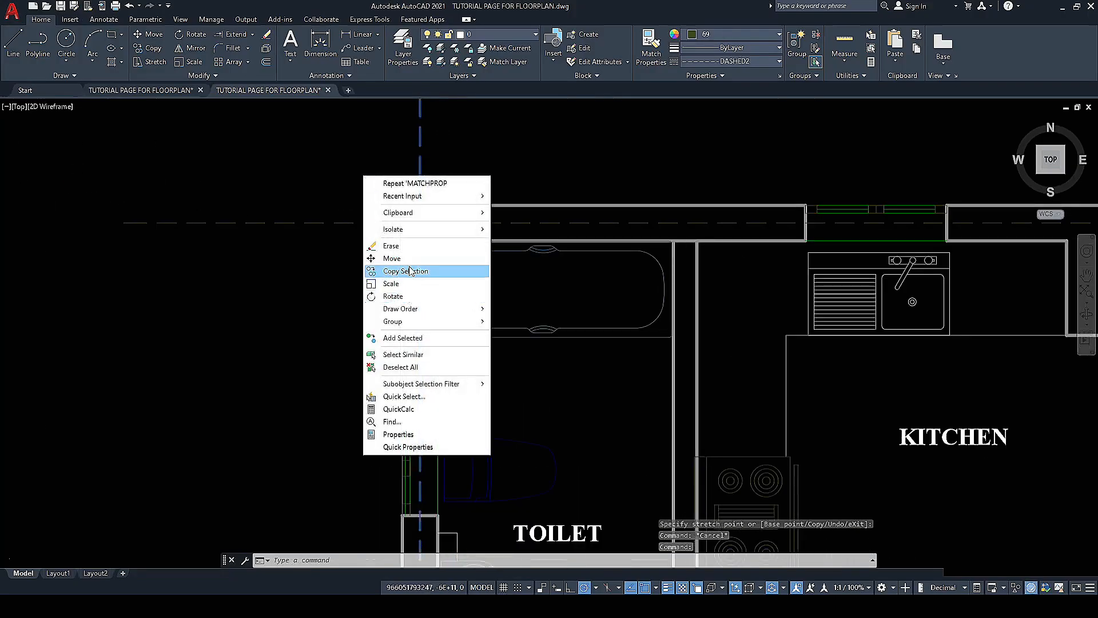
left_click(410, 270)
left_click(406, 239)
Step: Try placing a gridline copy at the lower-left corner of the kitchen window opening and undo that placement
scroll(406, 241, "down", 3)
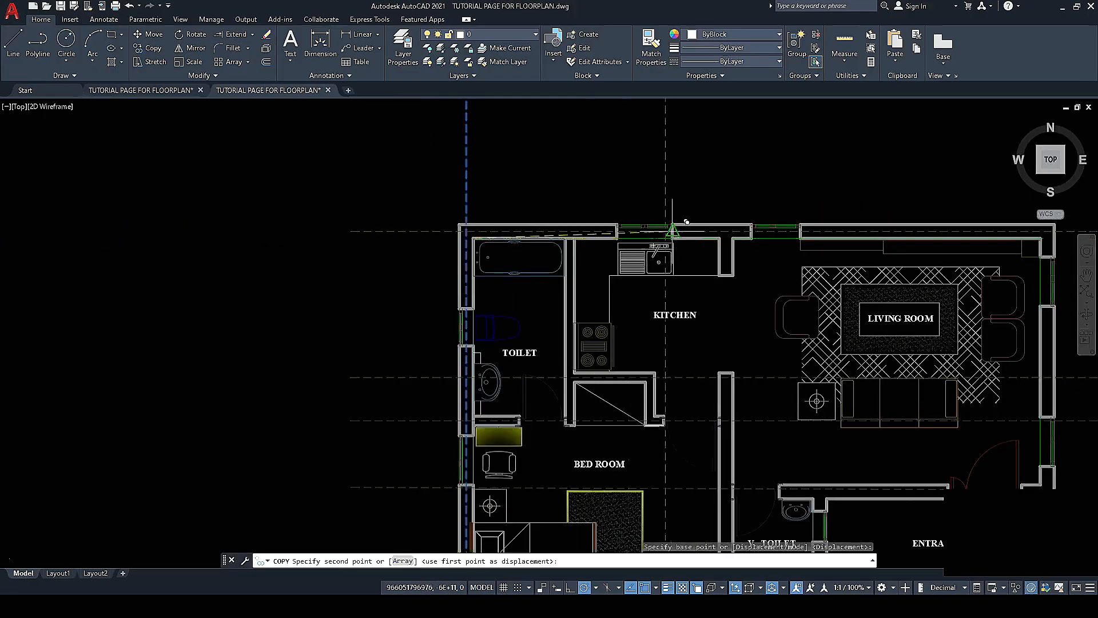
scroll(674, 229, "up", 10)
left_click(616, 235)
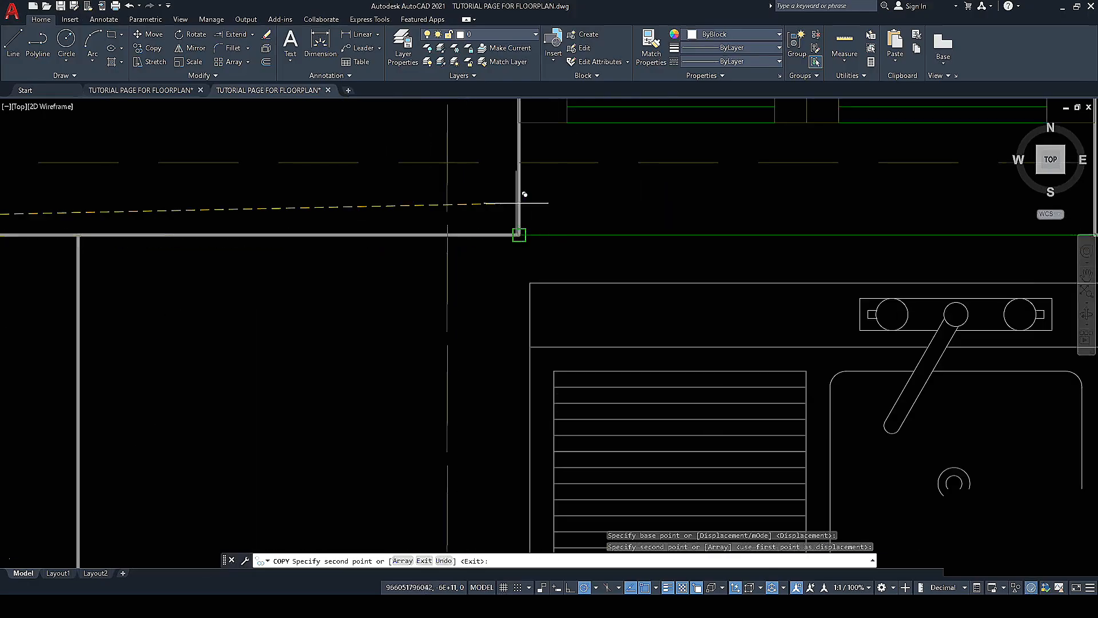
scroll(525, 194, "down", 4)
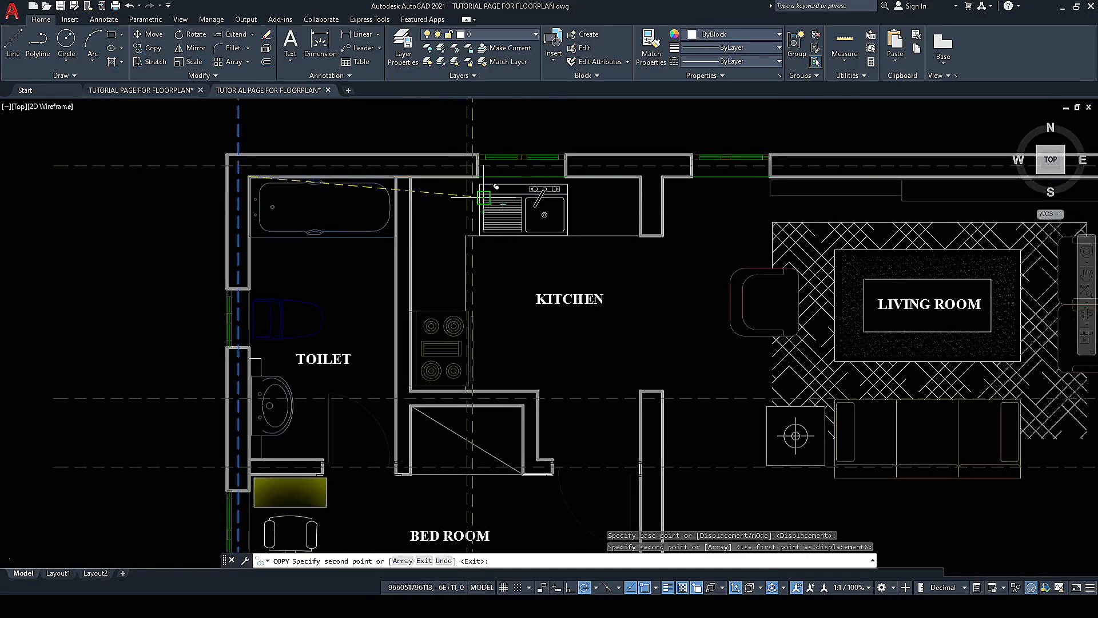
key("ctrl+z")
Step: Place a gridline copy in the wall between kitchen and living room, at its upper corner on the living room side
scroll(402, 185, "down", 3)
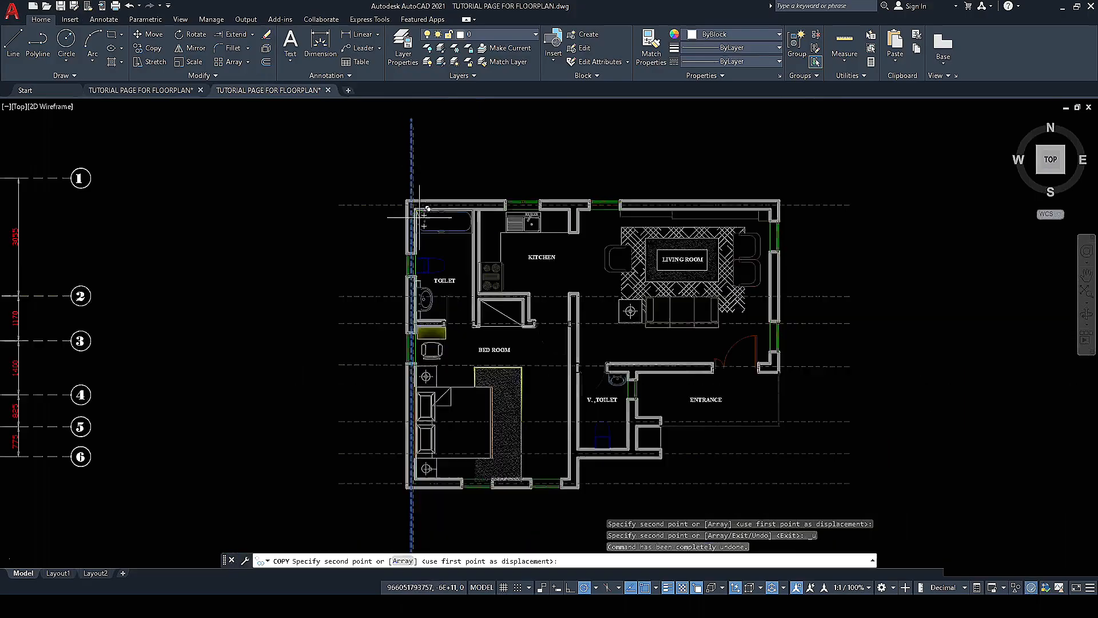
scroll(420, 217, "down", 1)
scroll(569, 172, "up", 9)
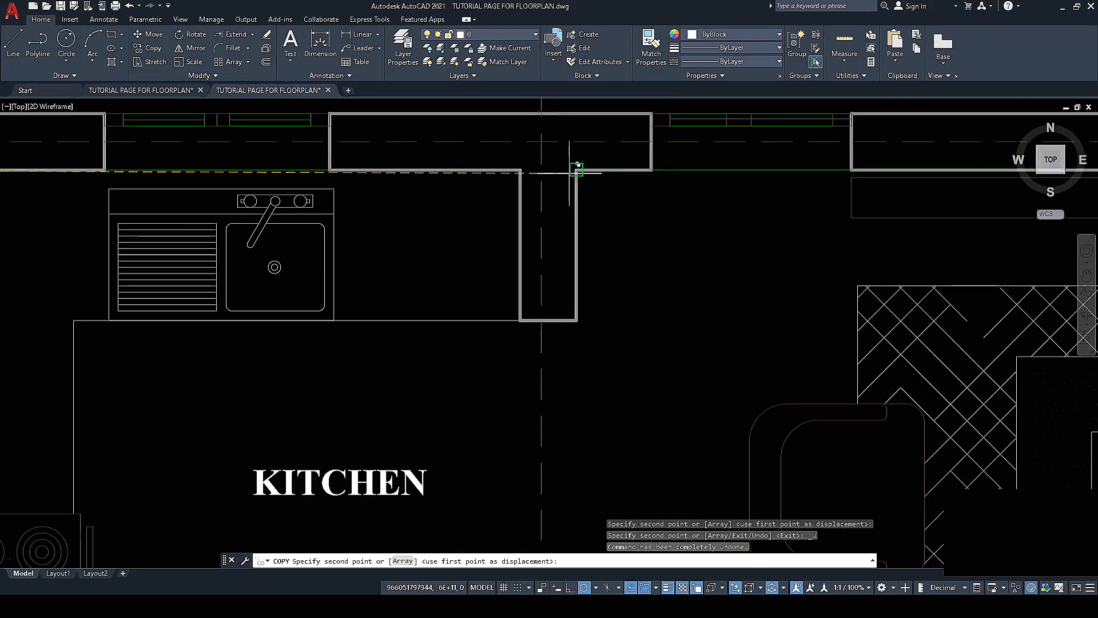
left_click(578, 168)
scroll(367, 189, "down", 9)
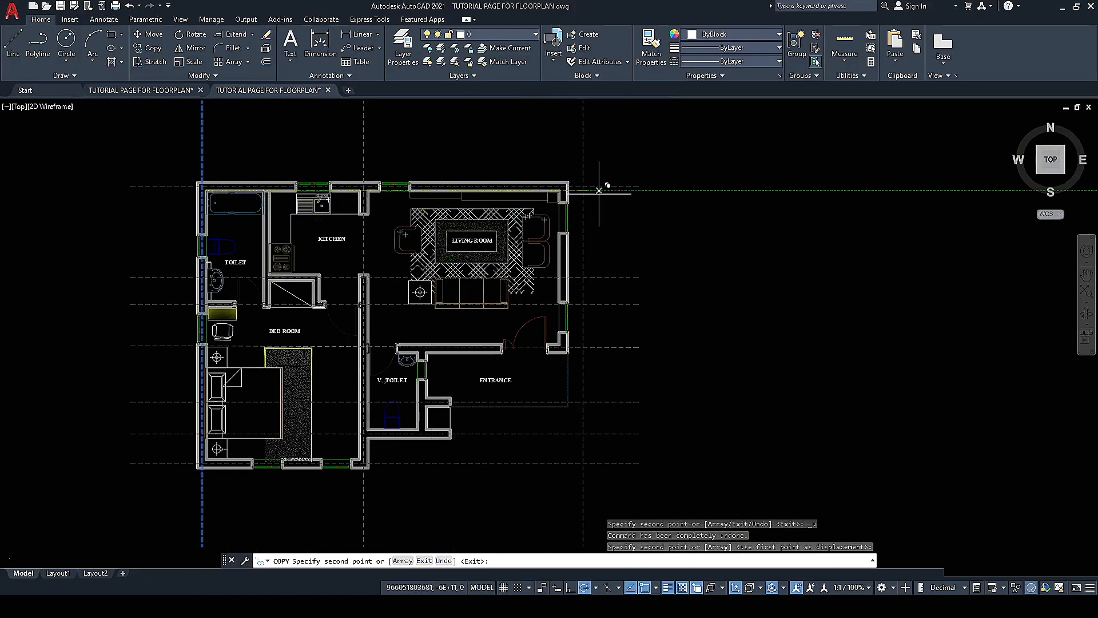
Step: Place another gridline copy in the living room's far exterior wall, snapping to its outer face level with the upper wall's inner face
scroll(599, 191, "up", 4)
scroll(506, 179, "up", 4)
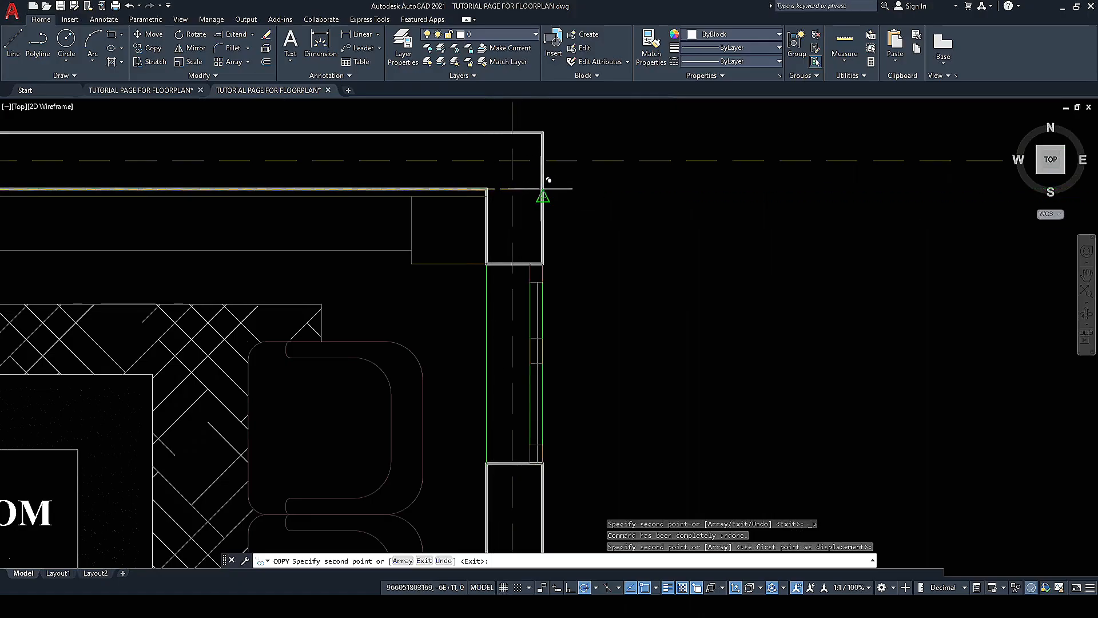
left_click(540, 188)
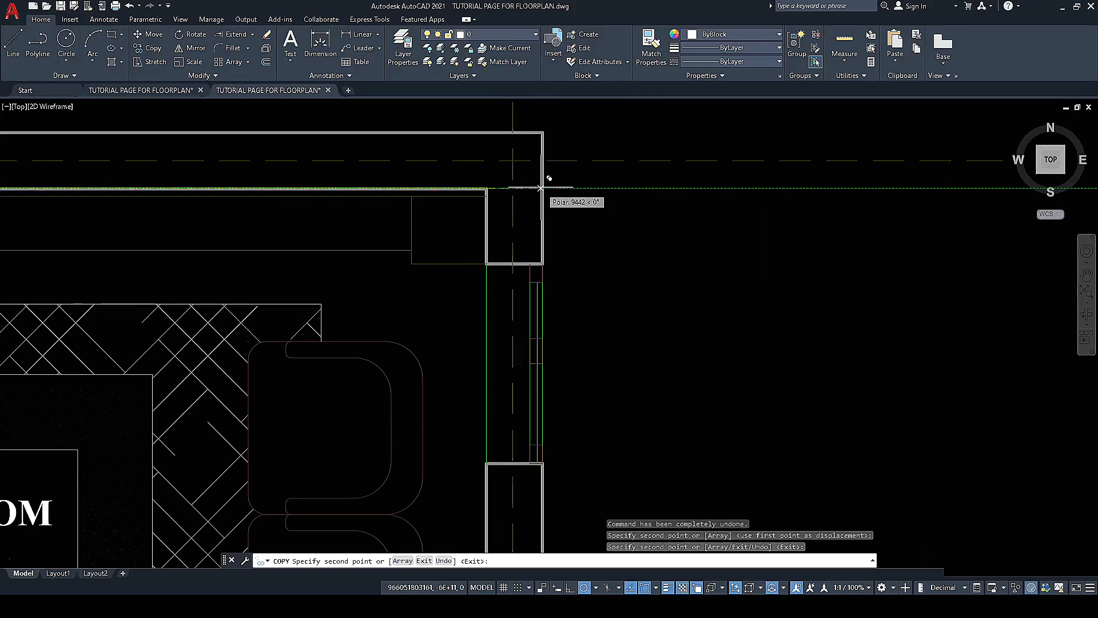
Step: Place a gridline copy in the wall between the V. toilet and the entrance, at its upper entrance-side corner, and end copying
scroll(543, 186, "down", 5)
scroll(408, 348, "down", 4)
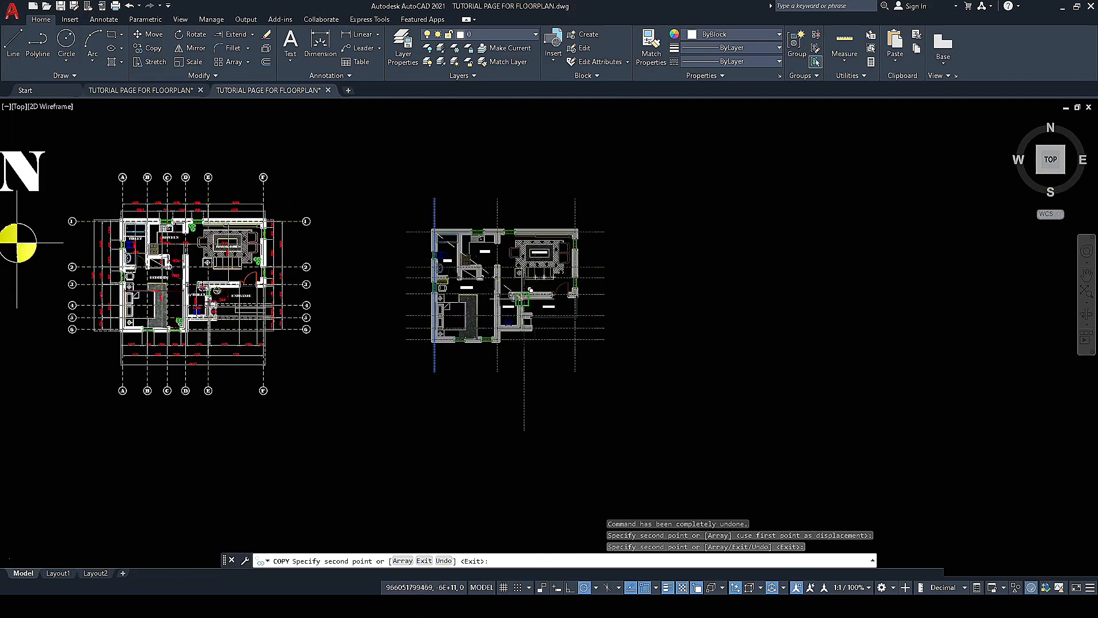
scroll(526, 303, "up", 10)
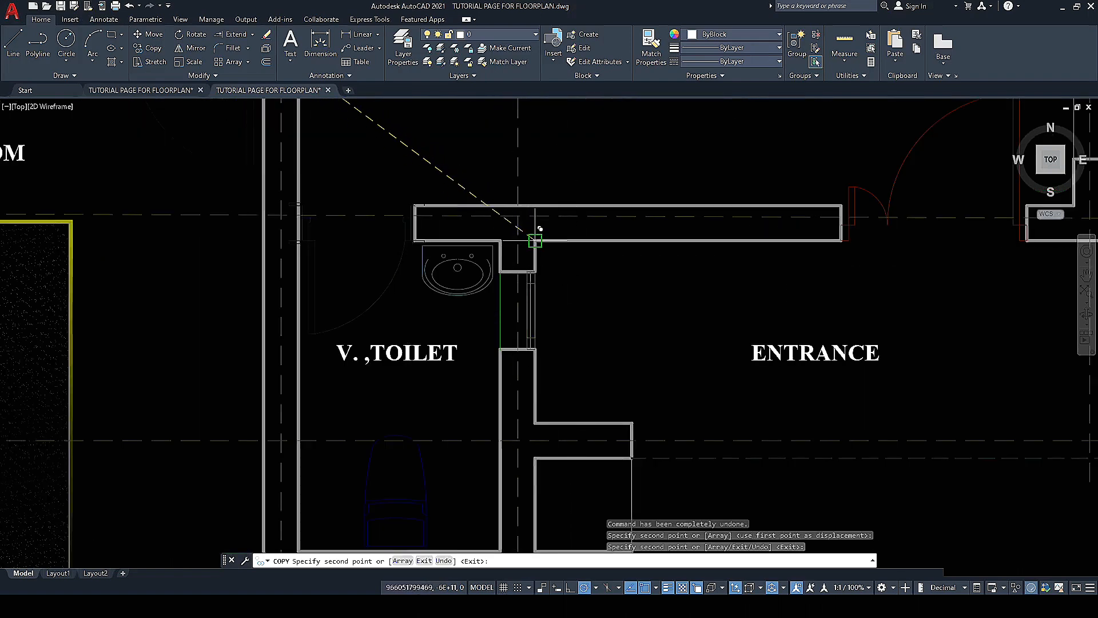
left_click(541, 212)
scroll(530, 183, "down", 6)
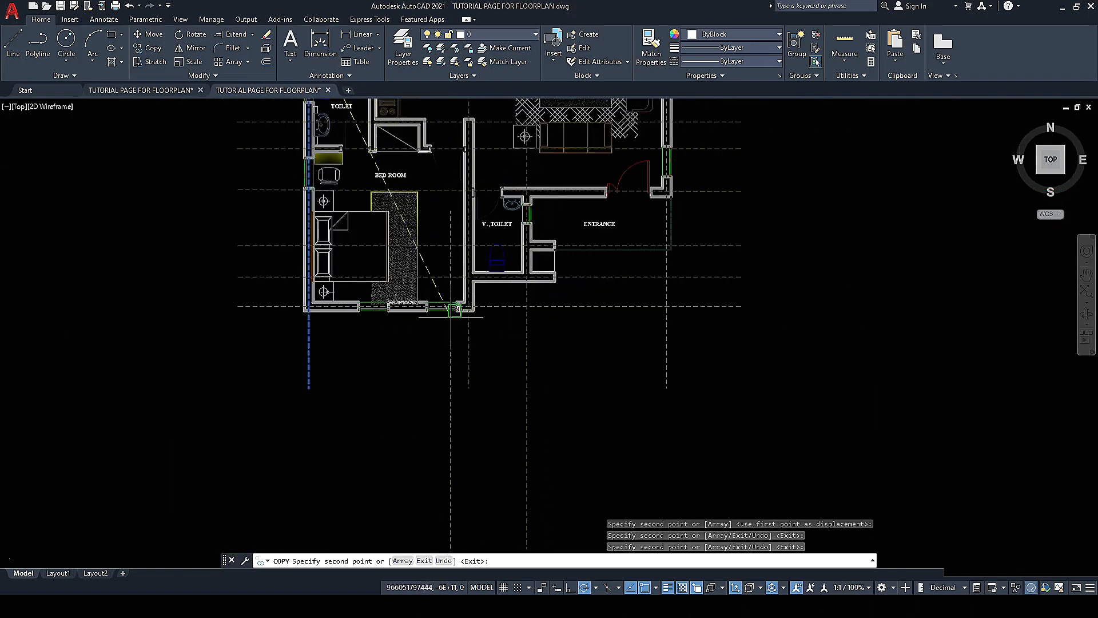
scroll(452, 320, "down", 3)
scroll(435, 274, "up", 2)
scroll(389, 321, "down", 2)
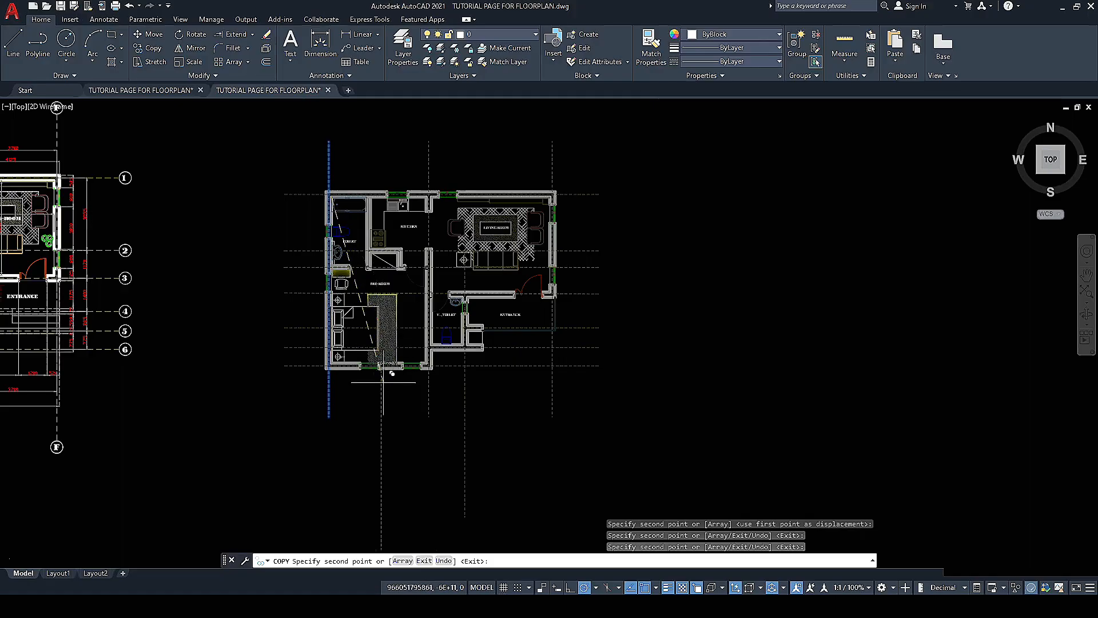
key("Escape")
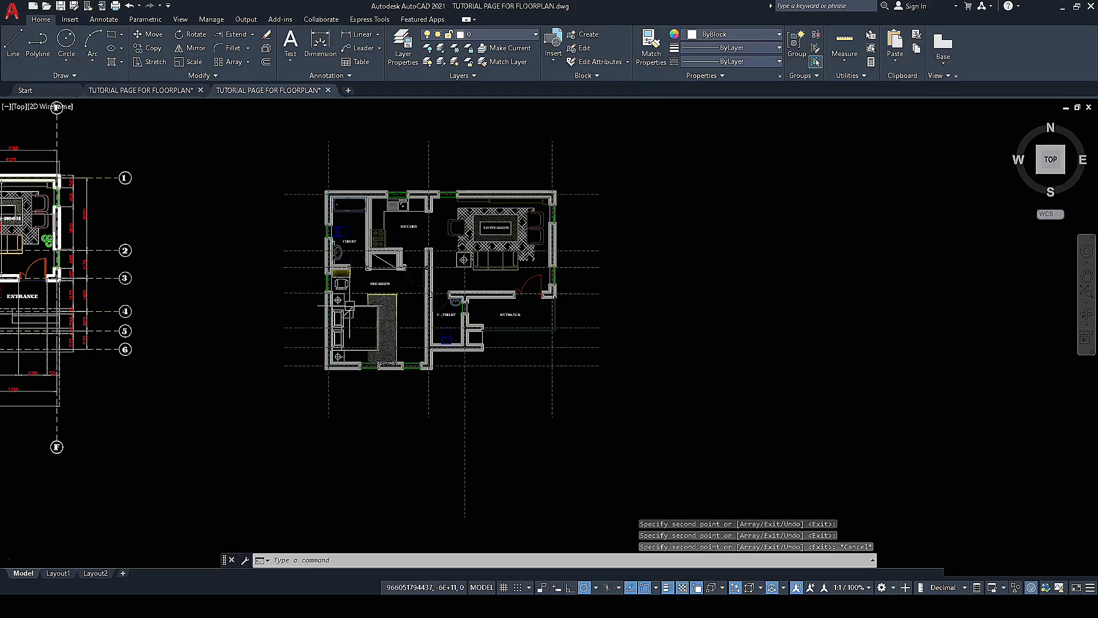
scroll(368, 143, "up", 2)
scroll(368, 142, "down", 2)
scroll(123, 203, "up", 4)
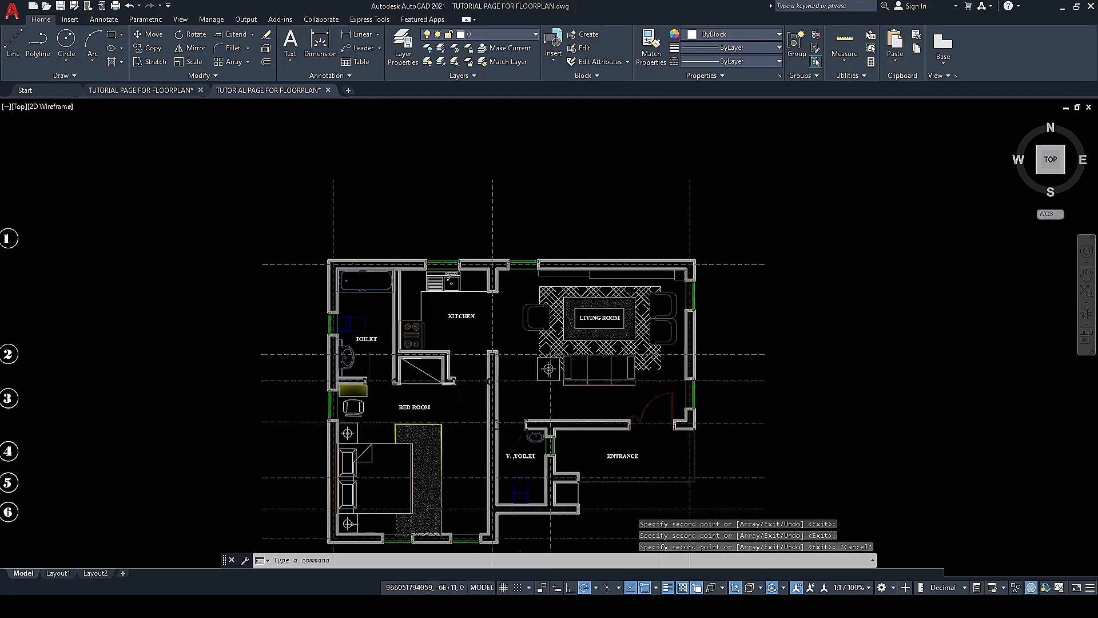
Step: Draw a horizontal line above the plan, crossing the upper ends of the vertical gridlines
left_click(13, 43)
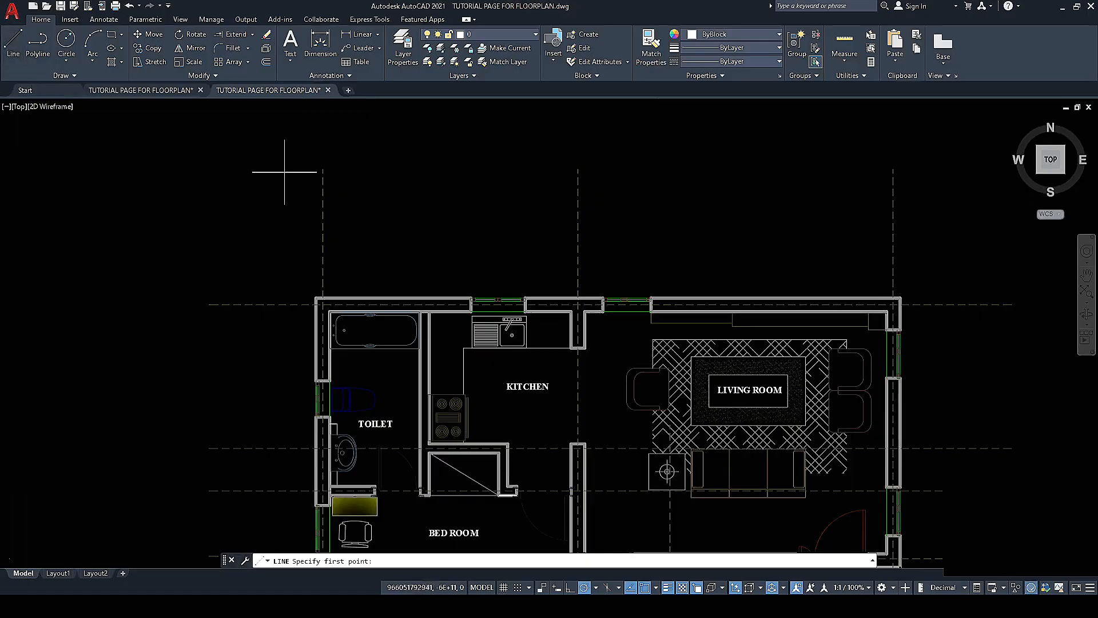
left_click(289, 178)
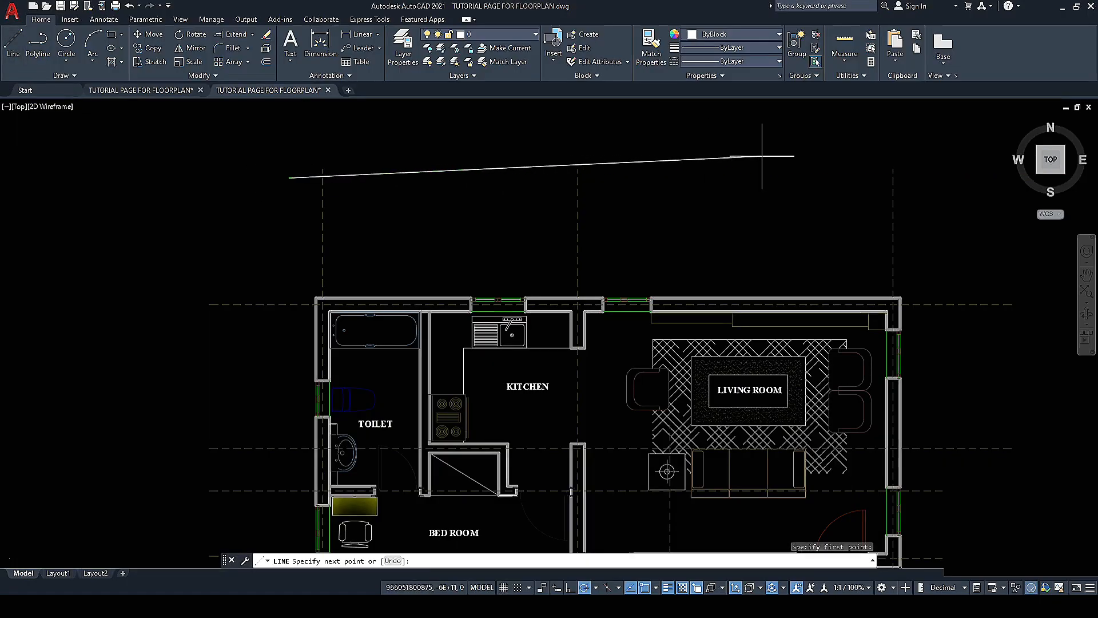
key("Escape")
scroll(350, 169, "up", 4)
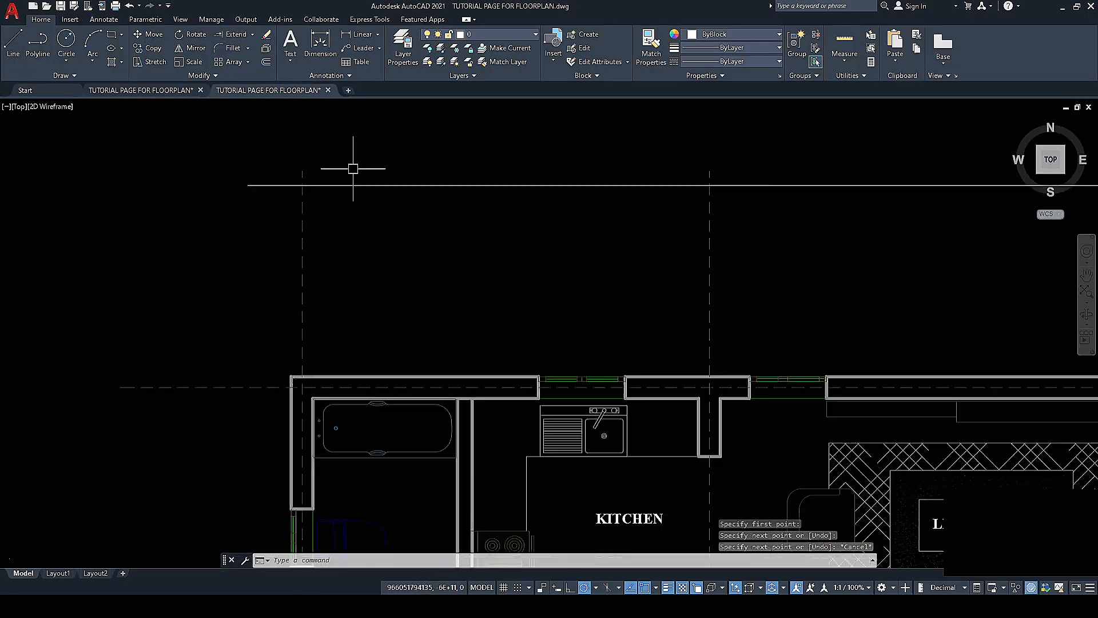
scroll(328, 188, "down", 7)
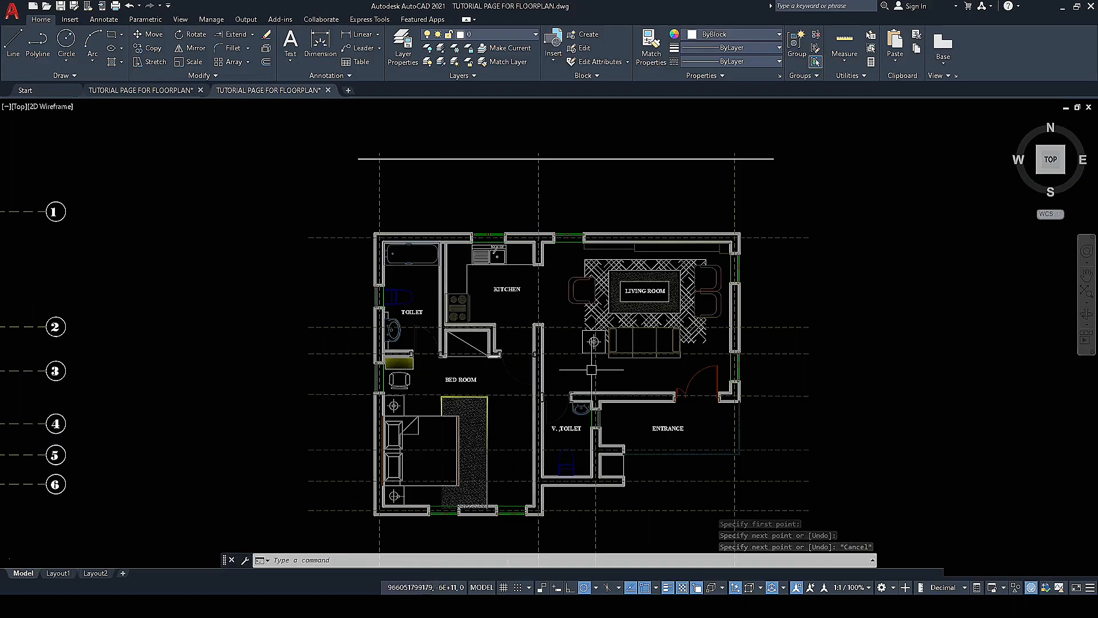
Step: Stretch the upper end of the V. toilet gridline to above the horizontal line
left_click(597, 348)
left_click(596, 313)
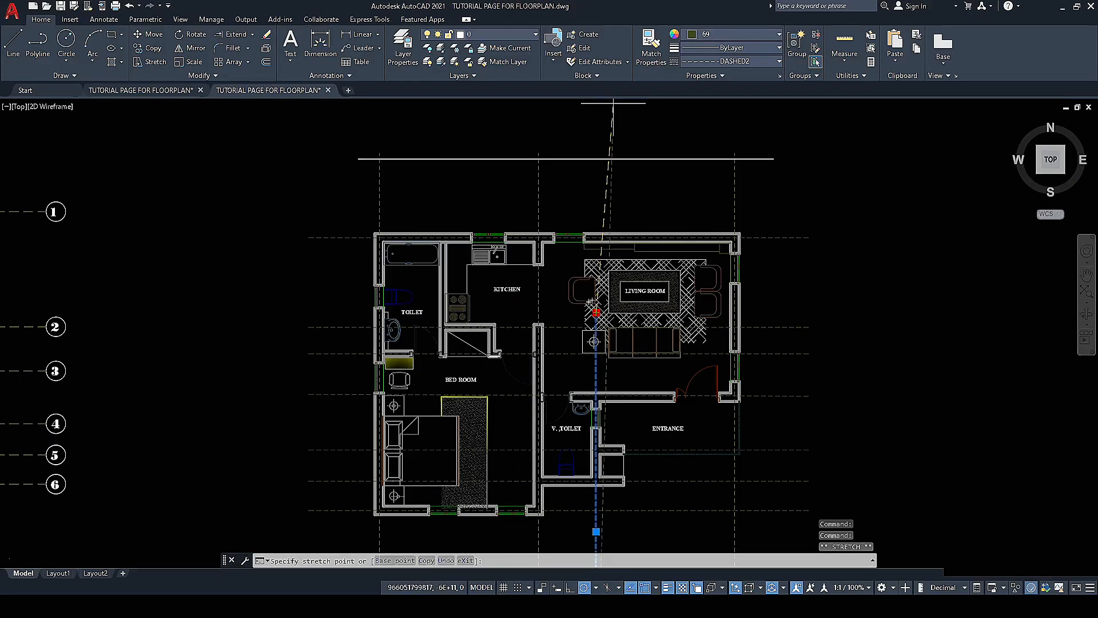
key("Escape")
Step: Draw a line along the toilet-side face of the wall between toilet and kitchen, from its upper corner to its lower end
scroll(435, 251, "up", 5)
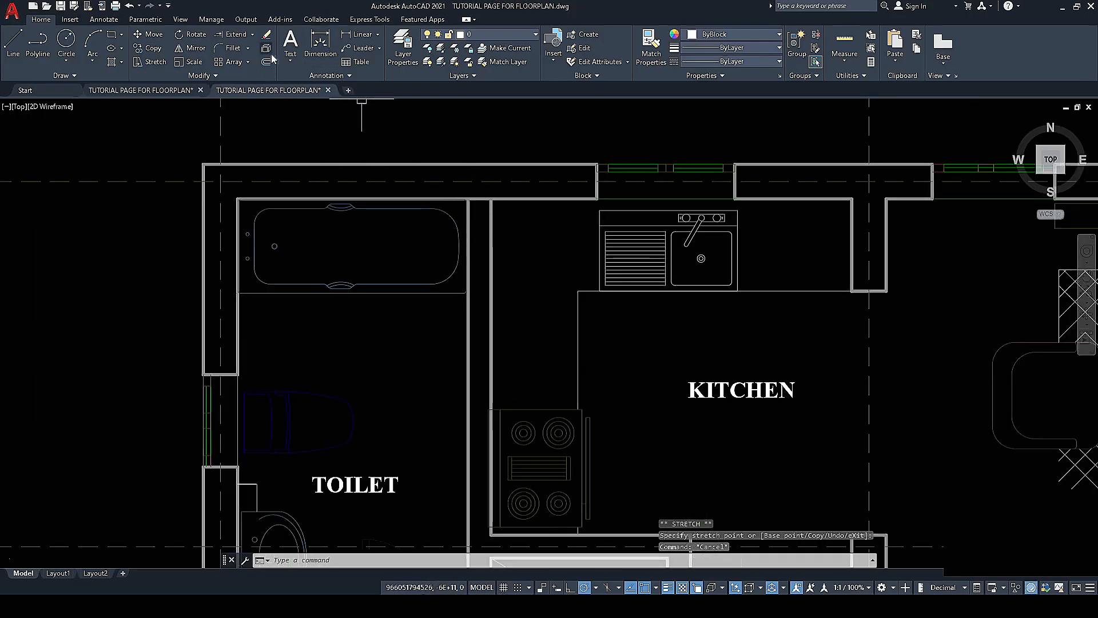
scroll(497, 211, "up", 2)
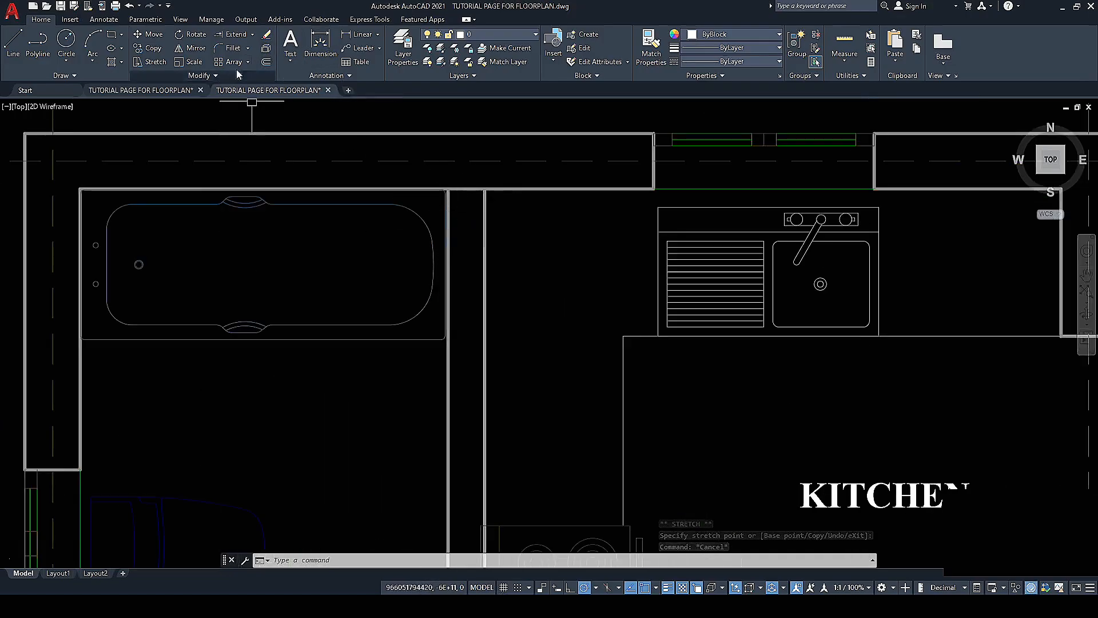
left_click(13, 43)
left_click(448, 189)
scroll(448, 177, "down", 5)
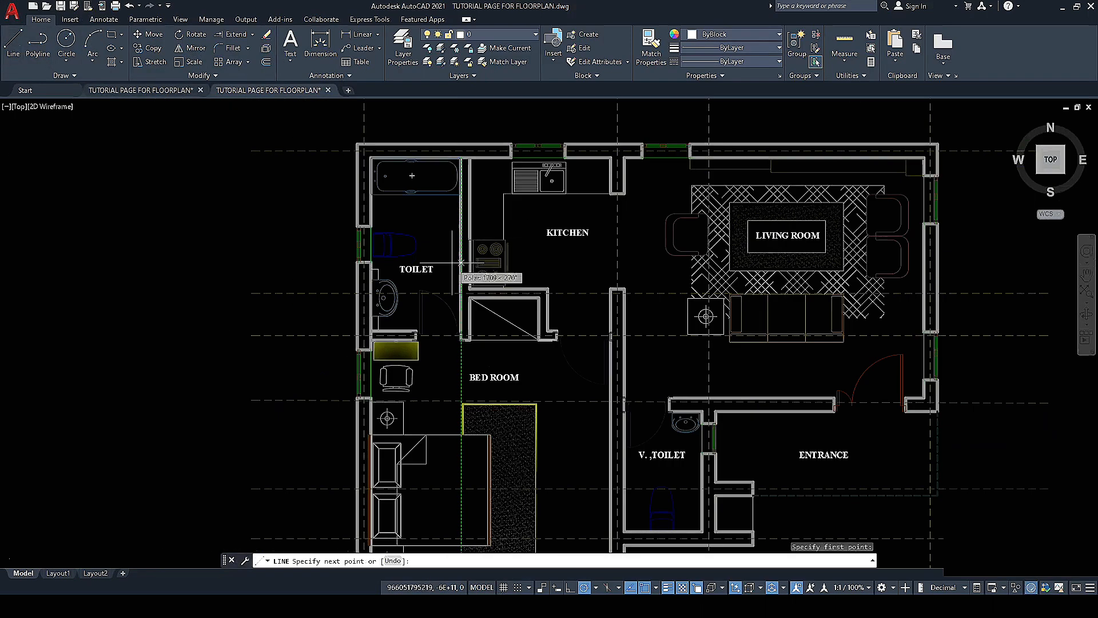
scroll(456, 338, "up", 6)
scroll(480, 357, "up", 4)
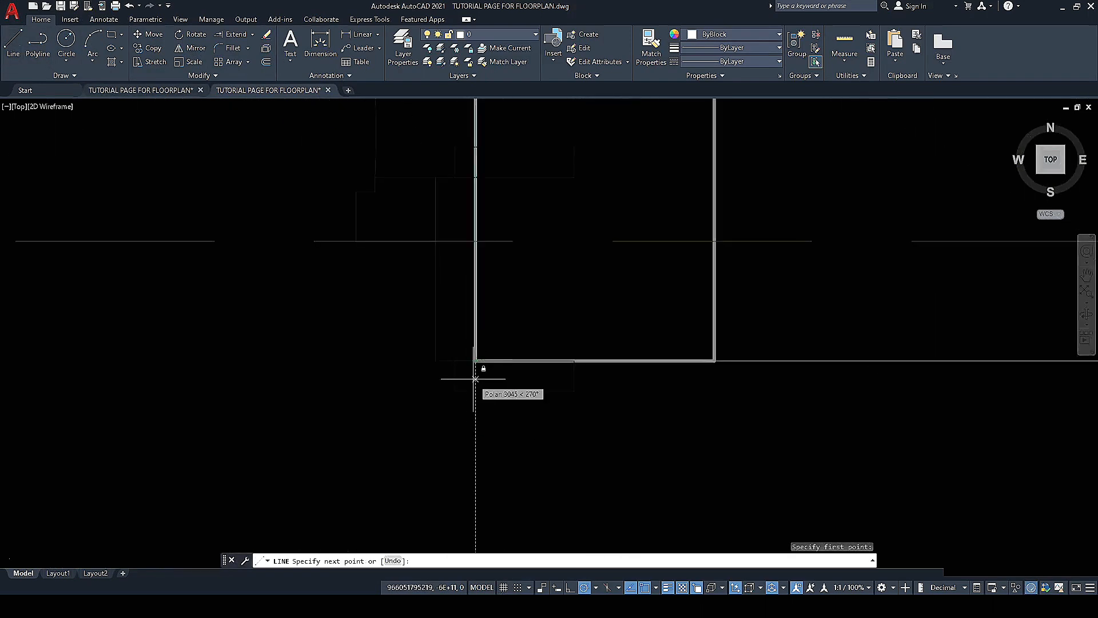
scroll(479, 360, "up", 3)
scroll(473, 380, "down", 5)
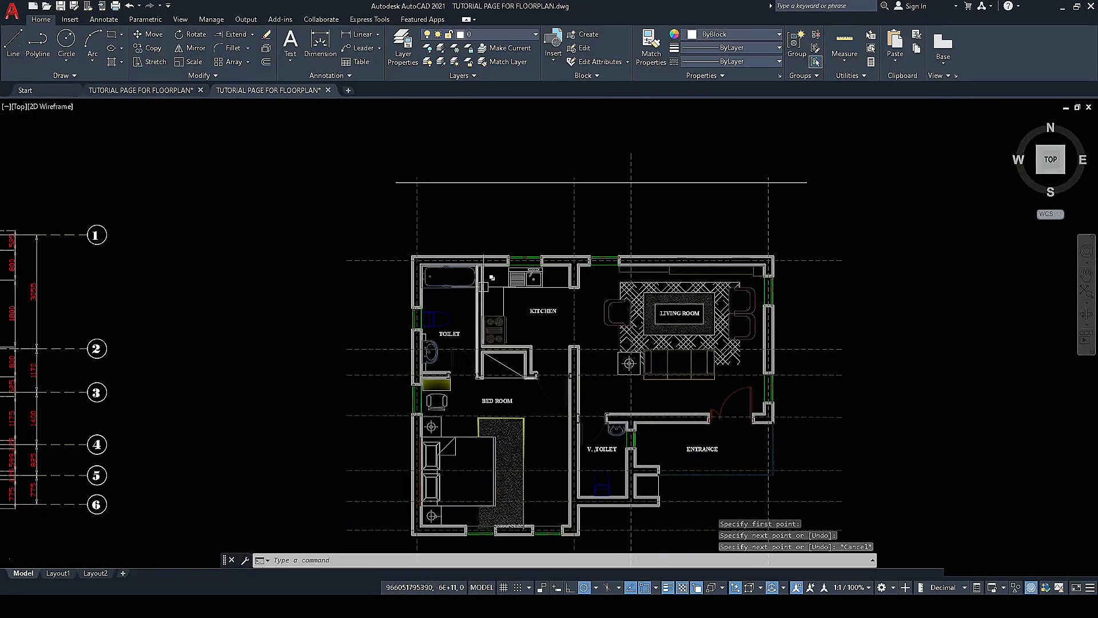
scroll(390, 214, "up", 6)
key("Escape")
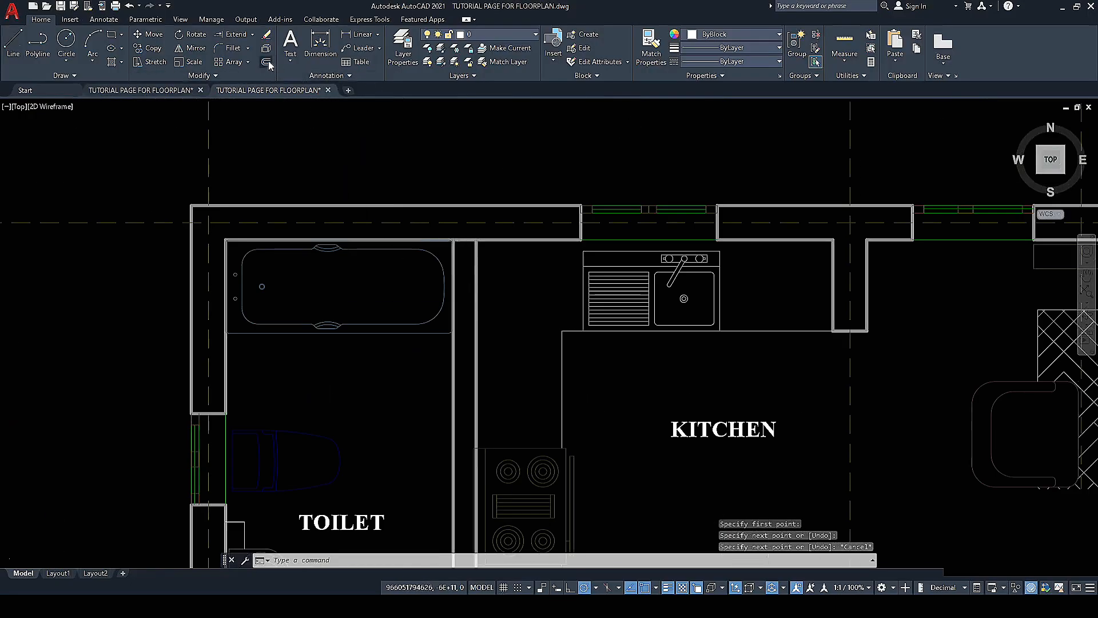
left_click(267, 63)
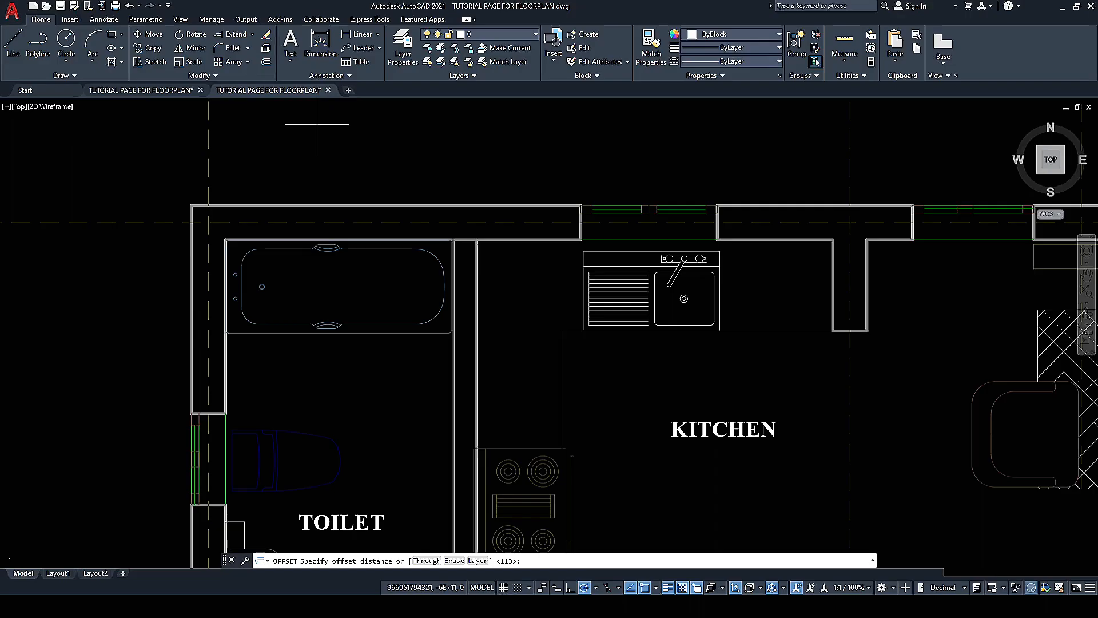
key("Return")
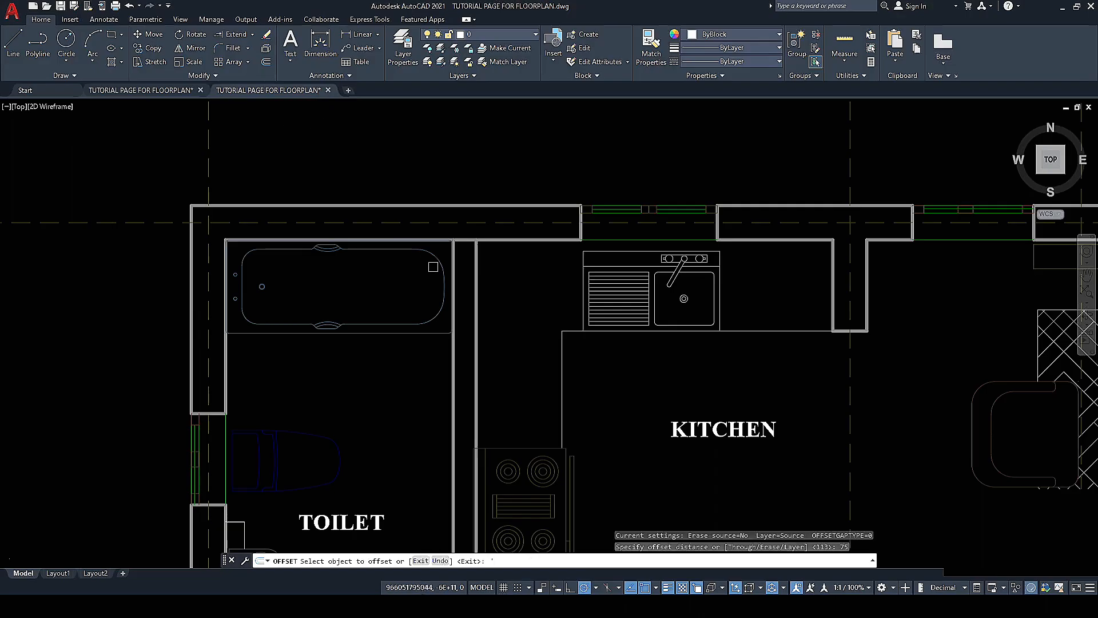
left_click(455, 275)
left_click(447, 291)
left_click(451, 375)
left_click(521, 360)
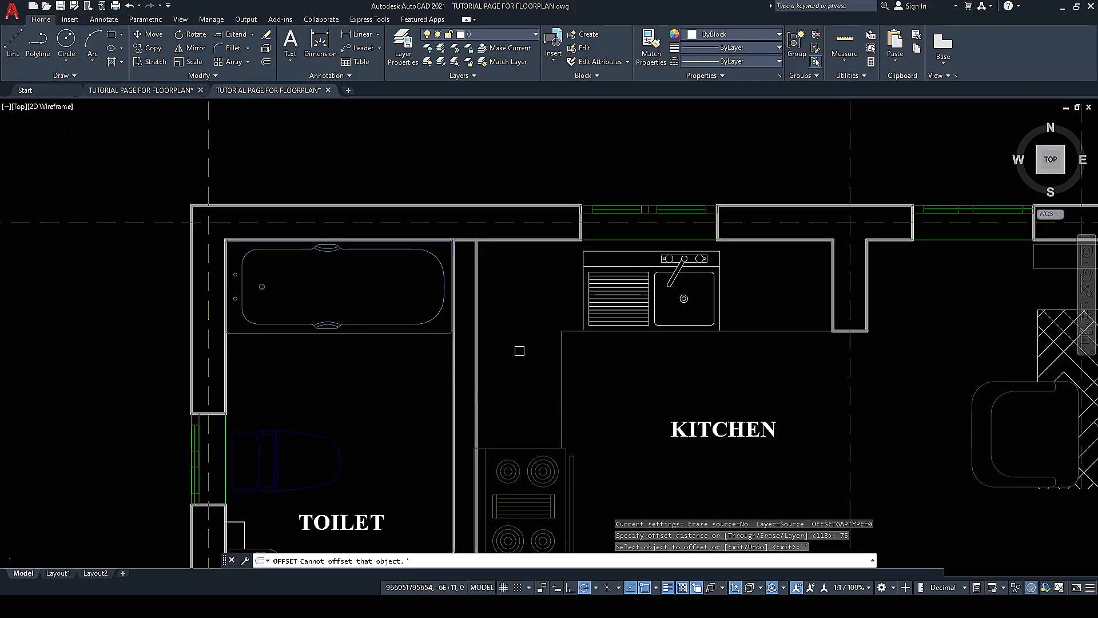
key("Escape")
Step: Offset the line on the toilet-side wall face 75 towards the kitchen and delete the original line
scroll(452, 319, "down", 4)
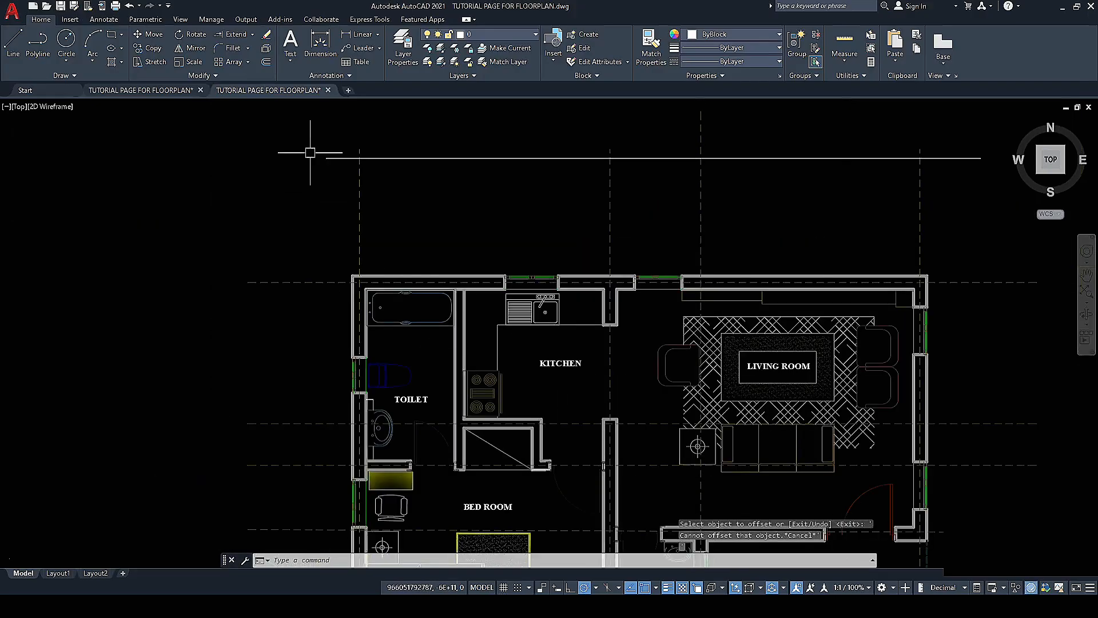
left_click(264, 64)
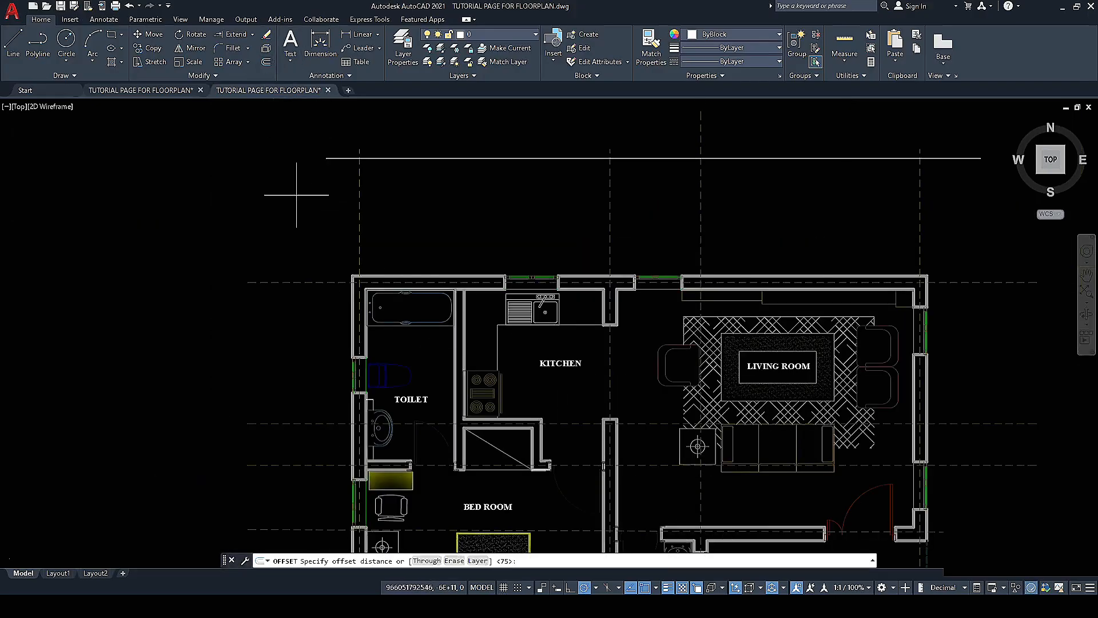
key("Return")
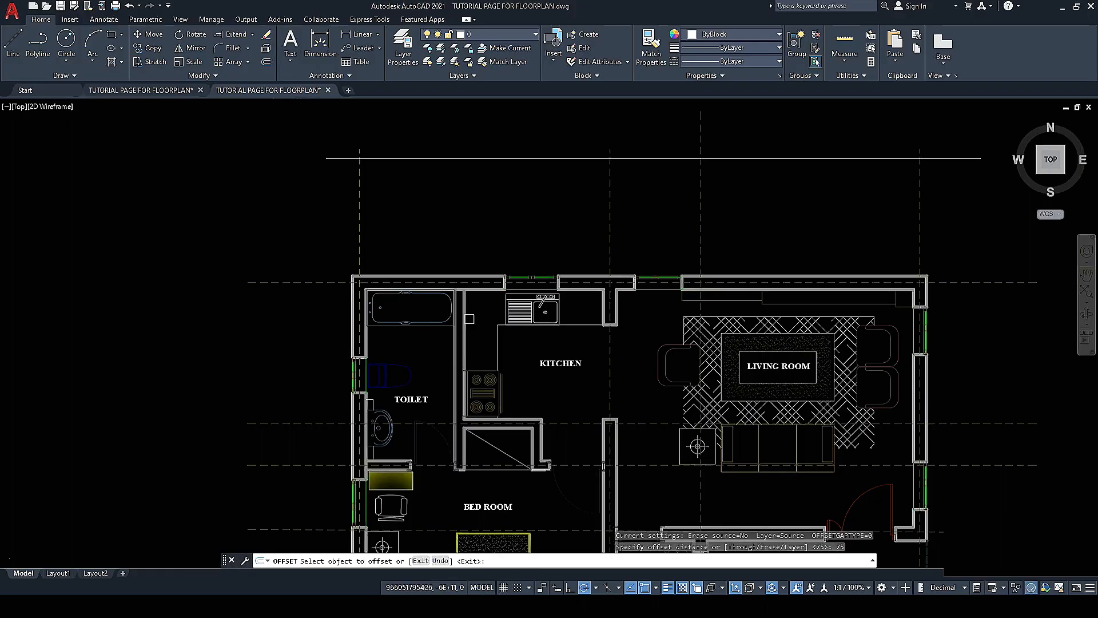
left_click(456, 351)
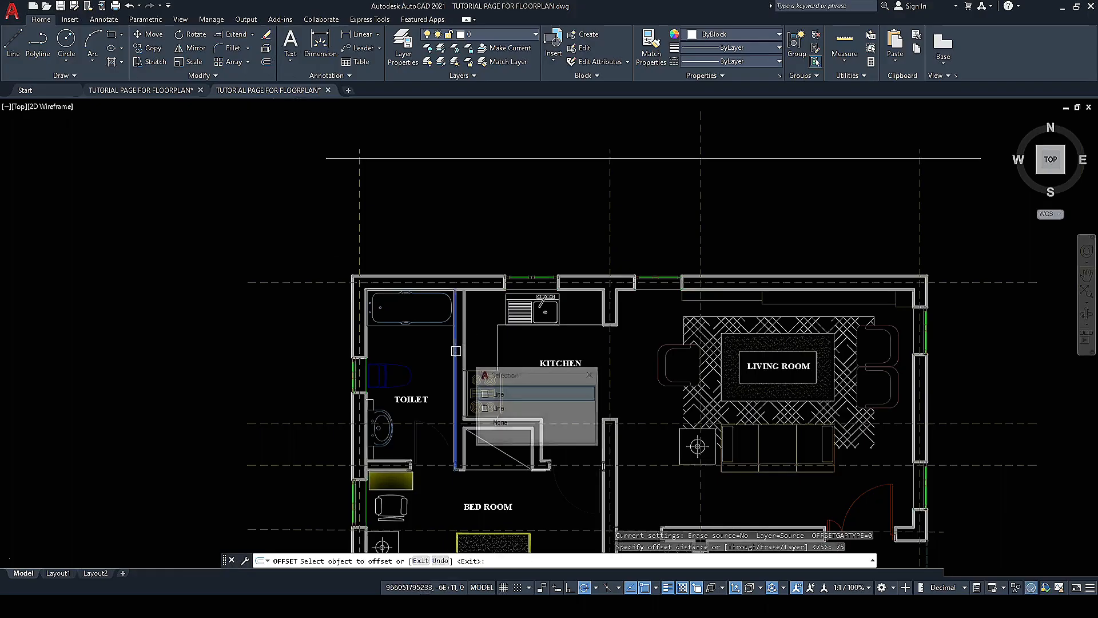
left_click(490, 393)
left_click(521, 355)
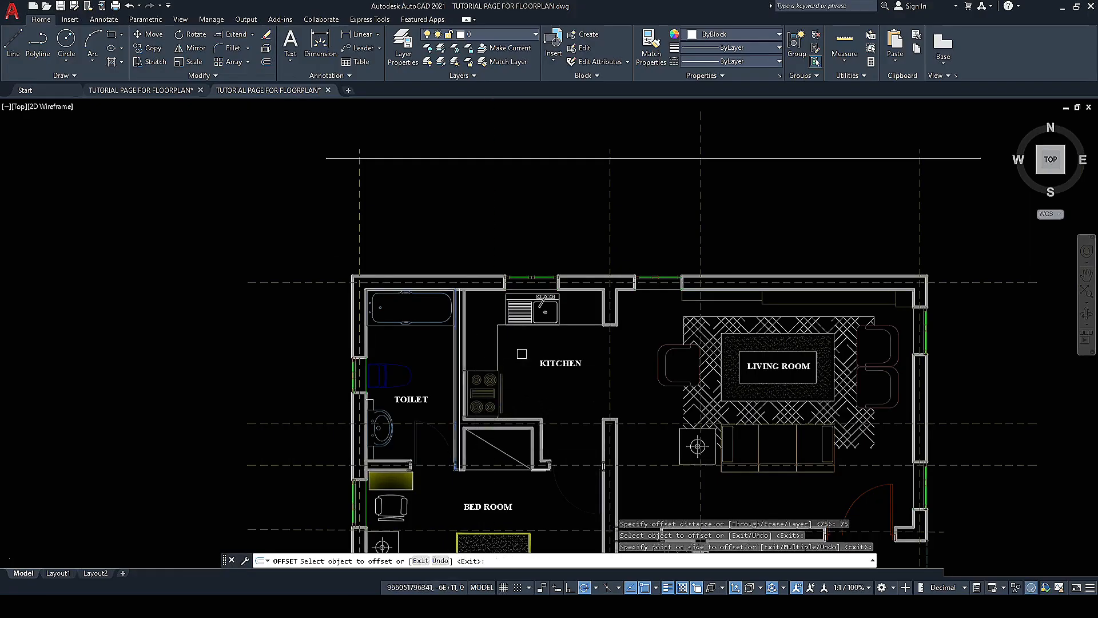
scroll(421, 333, "up", 4)
key("Escape")
left_click(507, 361)
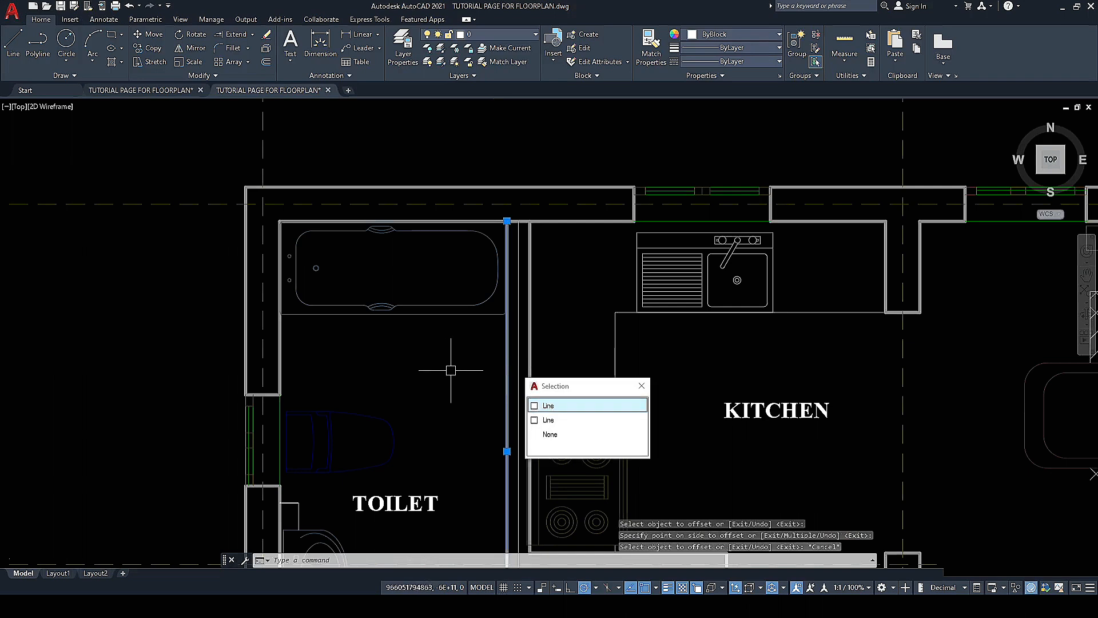
key("Delete")
Step: Match the properties of the dashed horizontal gridline in the upper wall to the offset line between toilet and kitchen
middle_click_drag(515, 265, 486, 259)
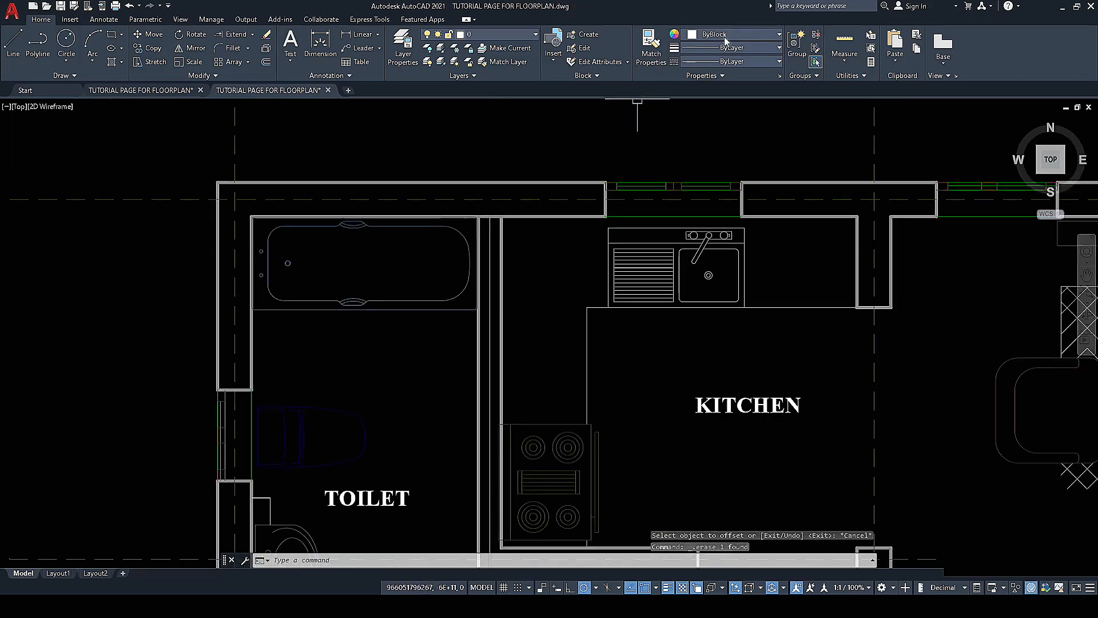
left_click(651, 46)
scroll(532, 174, "up", 2)
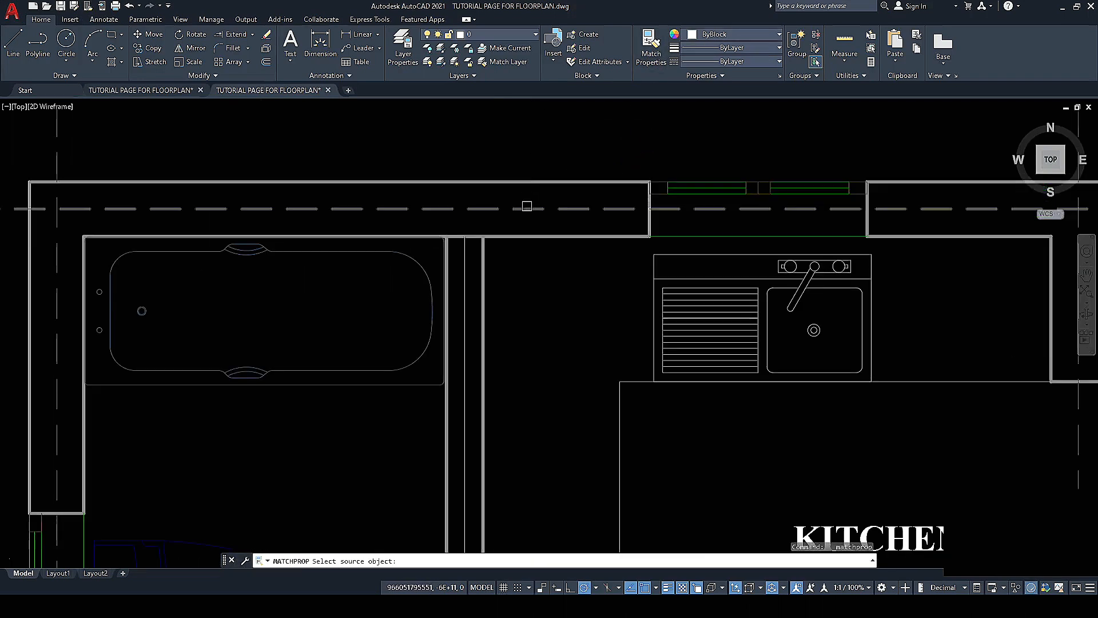
left_click(524, 206)
left_click(464, 261)
key("Return")
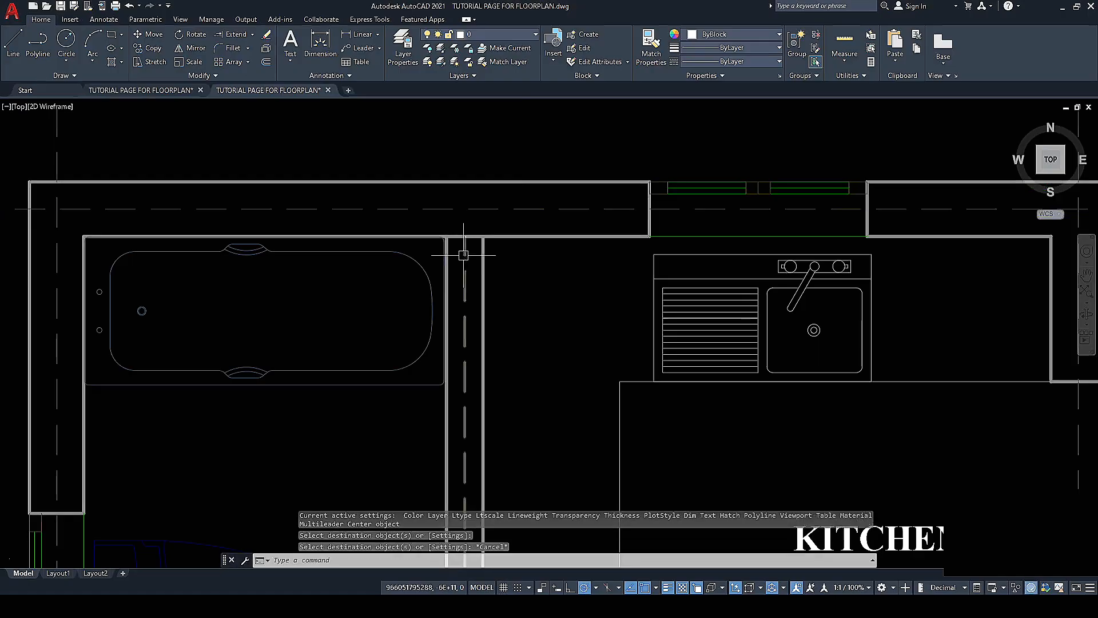
Step: Try stretching the upper end of the toilet–kitchen gridline above the horizontal line and undo that stretch
left_click(465, 241)
left_click(465, 236)
scroll(466, 236, "down", 6)
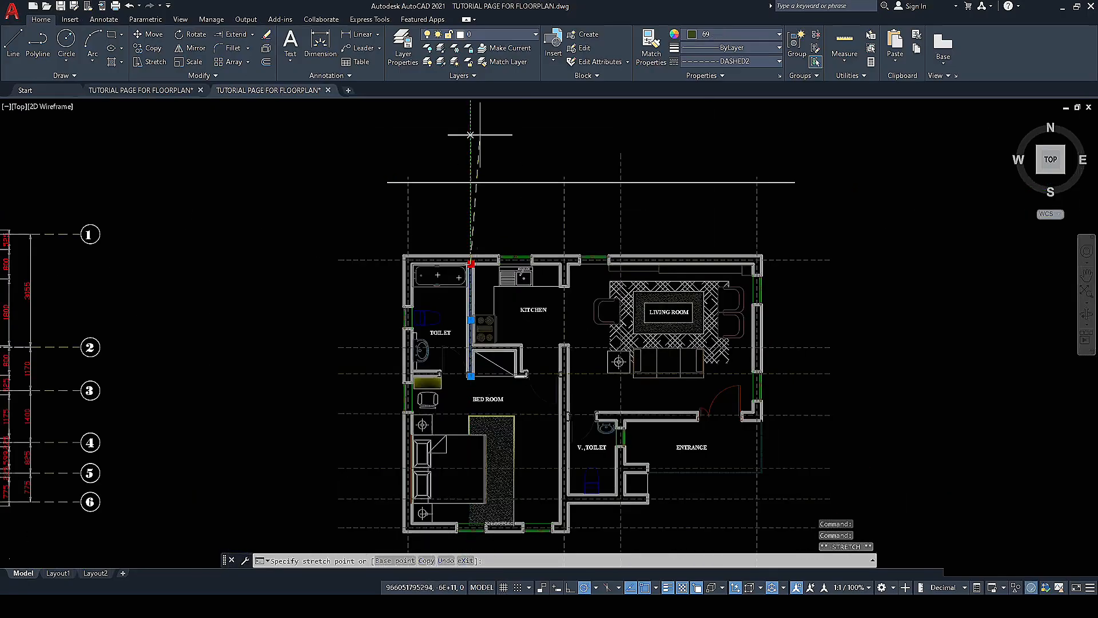
left_click(459, 140)
key("ctrl+z")
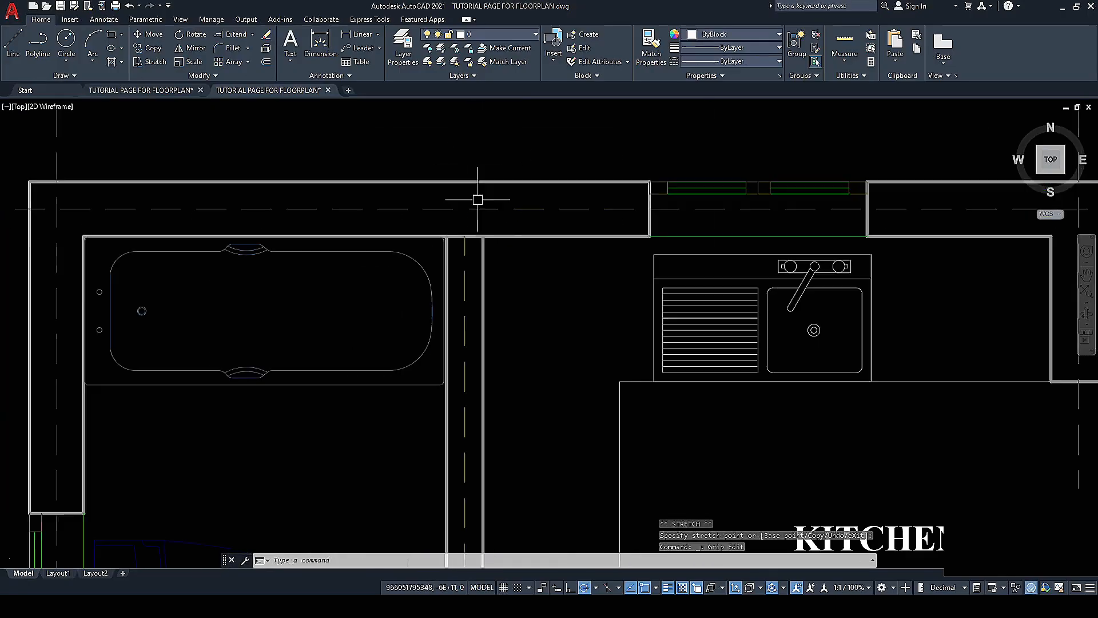
Step: Stretch the upper end of the toilet–kitchen gridline straight up past the horizontal line
left_click(466, 239)
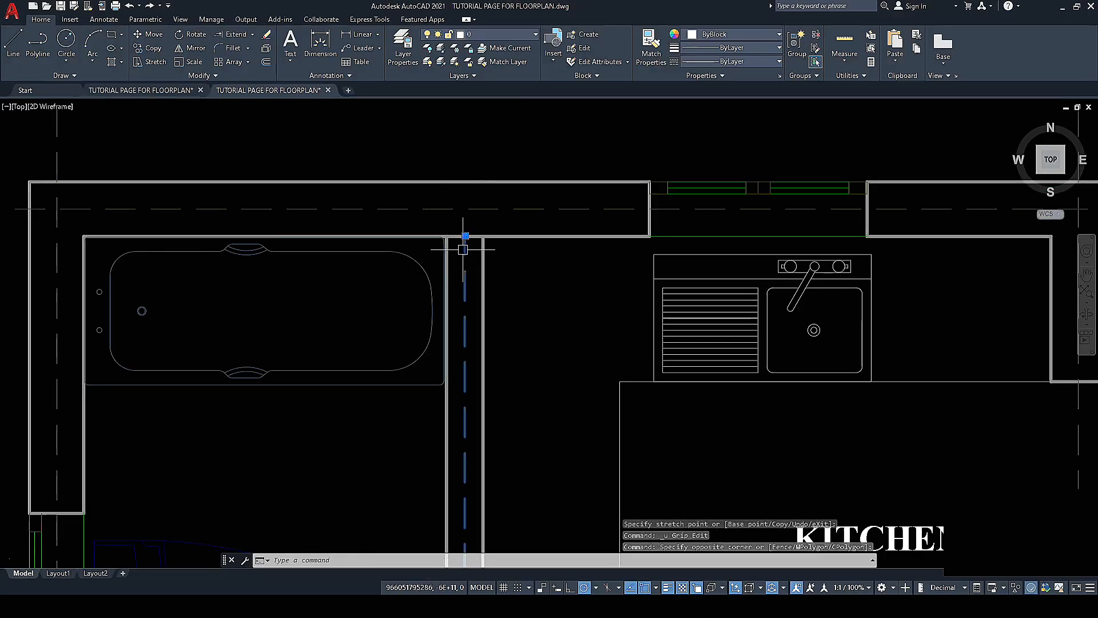
left_click(466, 237)
scroll(466, 237, "down", 6)
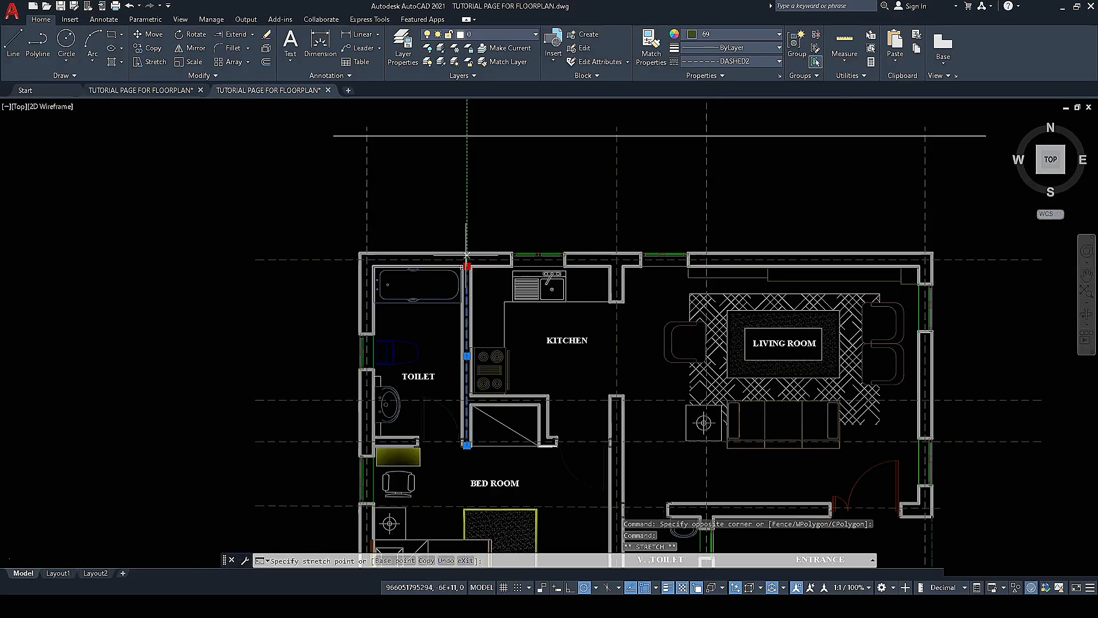
left_click(467, 116)
Step: Stretch the lower end of the toilet–kitchen gridline straight down beyond the bedroom's lower wall and clear the selection
left_click(467, 445)
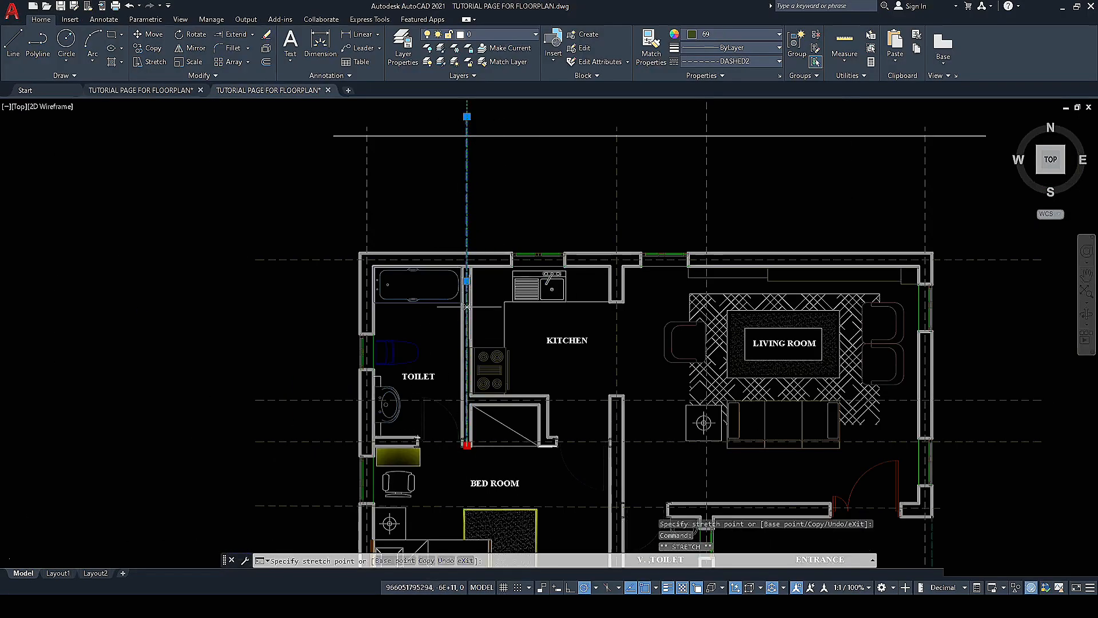
scroll(474, 282, "down", 6)
left_click(472, 421)
scroll(473, 204, "up", 6)
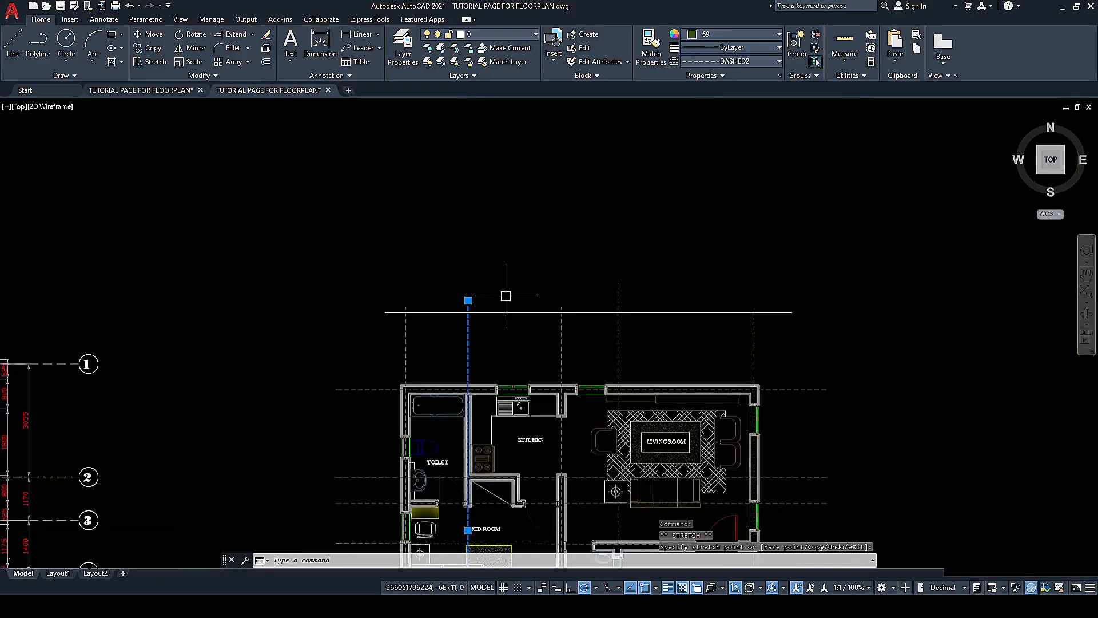
scroll(578, 346, "down", 4)
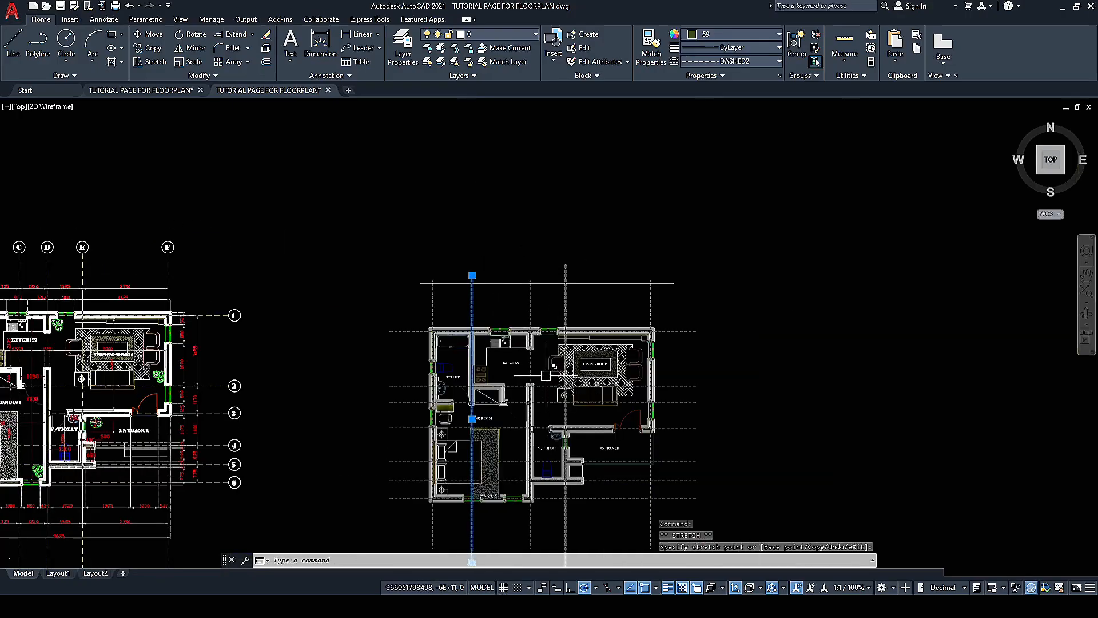
key("Escape")
Step: Trim the upper ends of all vertical dashed gridlines flush with the horizontal line above the copied plan
scroll(538, 291, "up", 4)
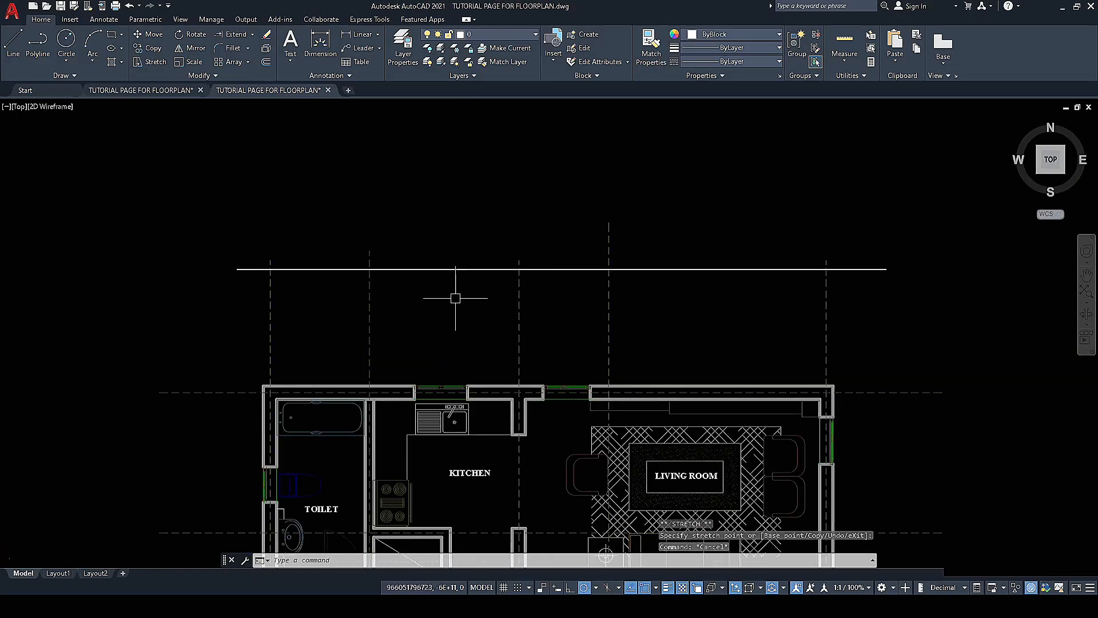
left_click(254, 33)
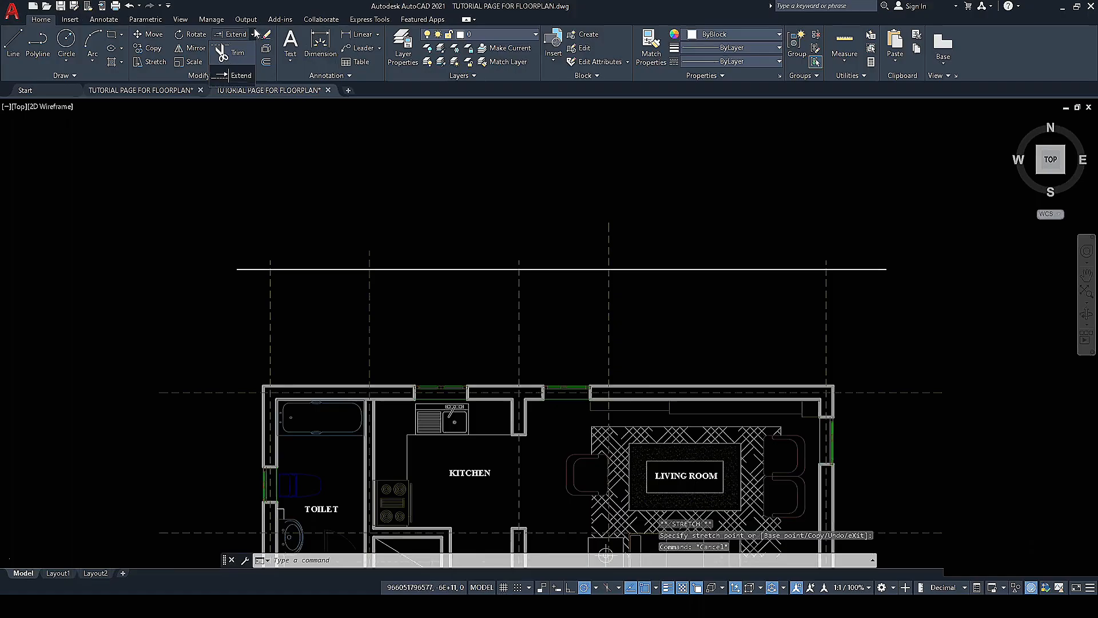
left_click(229, 48)
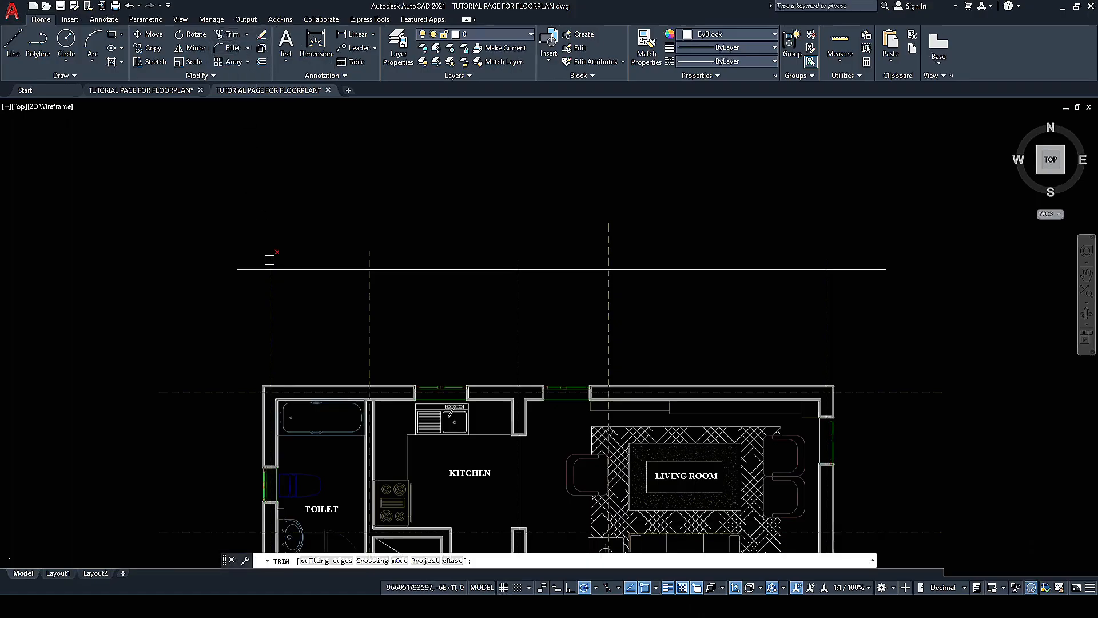
left_click(270, 260)
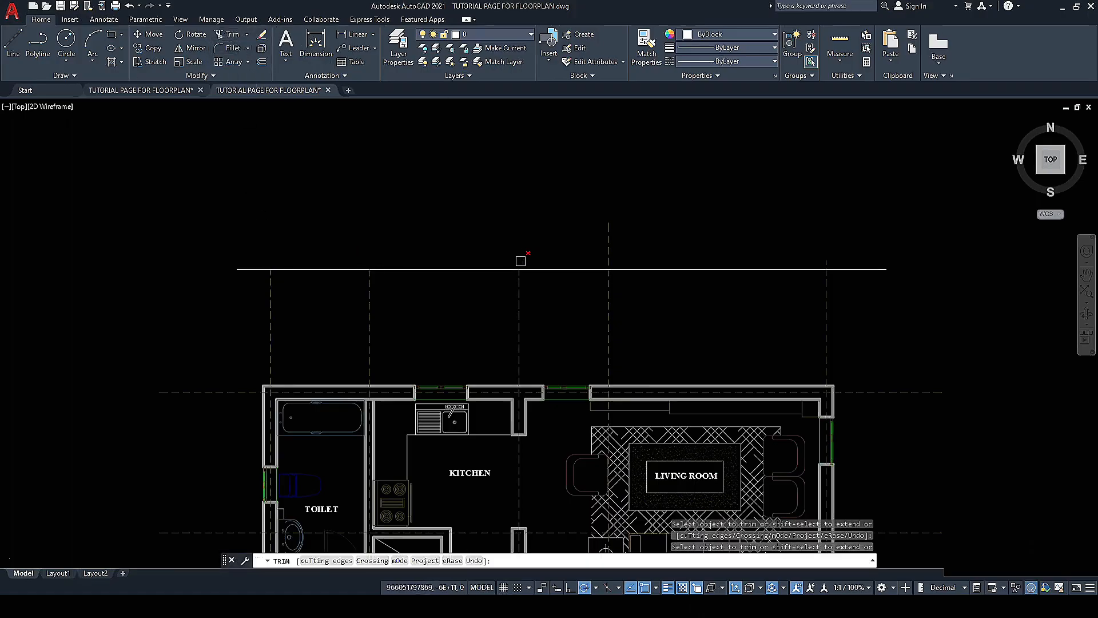
left_click(615, 233)
left_click(552, 218)
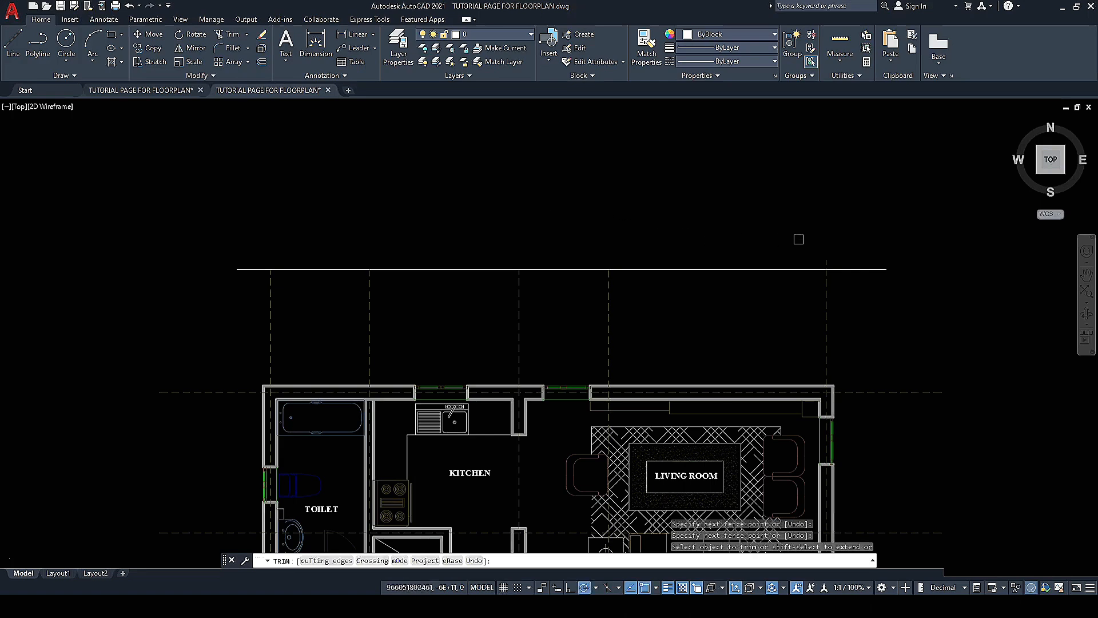
left_click(826, 261)
scroll(517, 174, "down", 5)
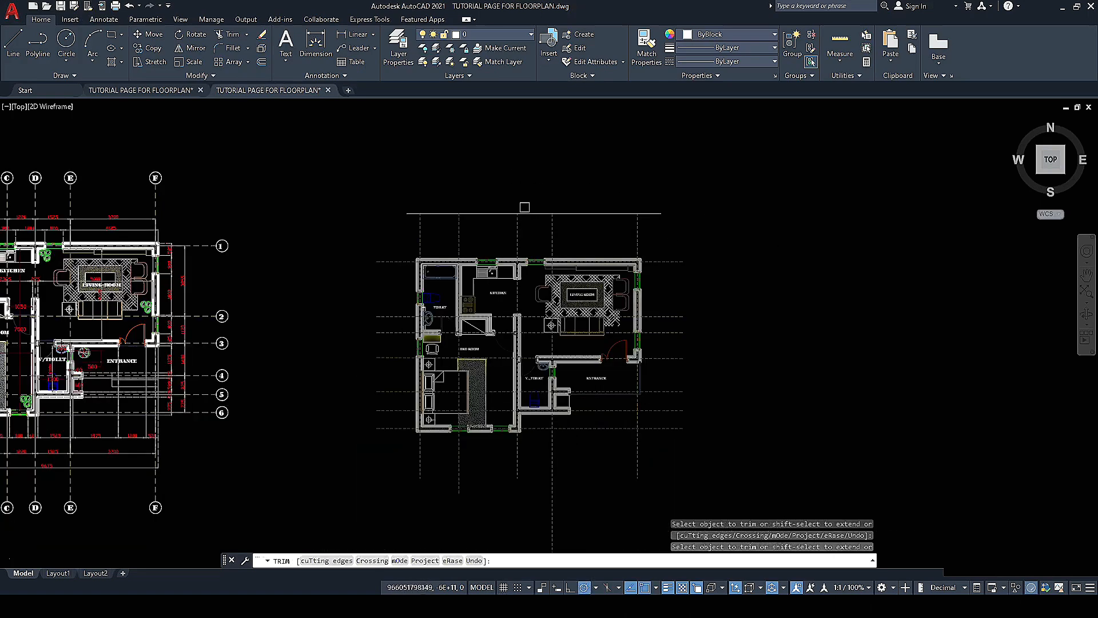
Step: Move the horizontal line straight down by its midpoint to cross the gridlines' lower ends below the bedroom's lower wall
scroll(522, 206, "up", 5)
key("Escape")
left_click(551, 222)
left_click(552, 222)
scroll(551, 189, "down", 5)
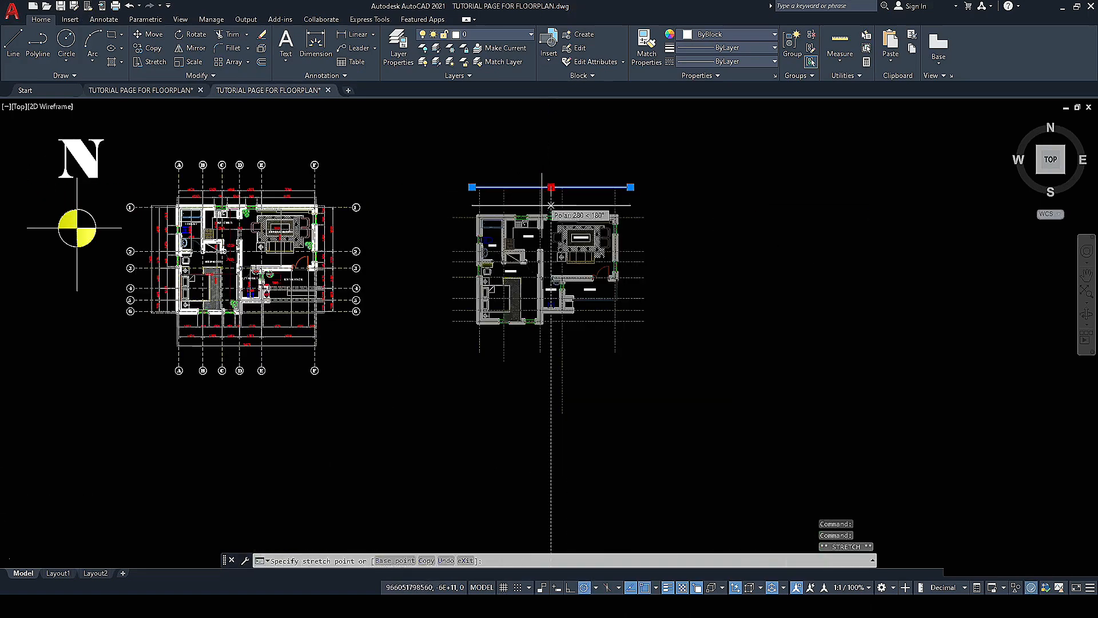
scroll(543, 351, "up", 2)
scroll(543, 350, "up", 4)
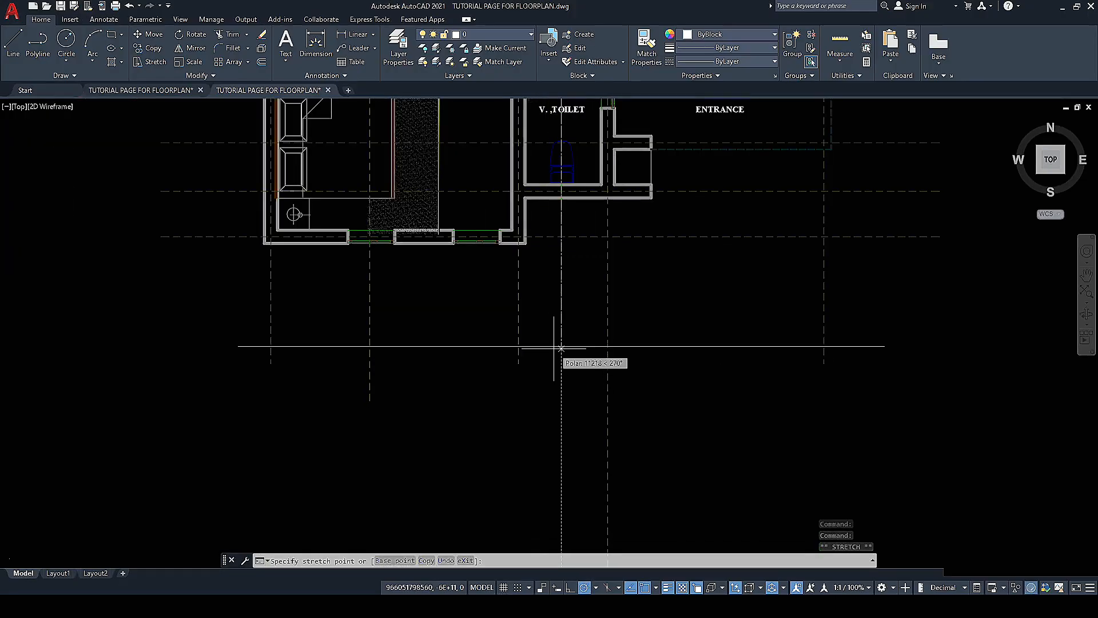
left_click(561, 352)
key("Escape")
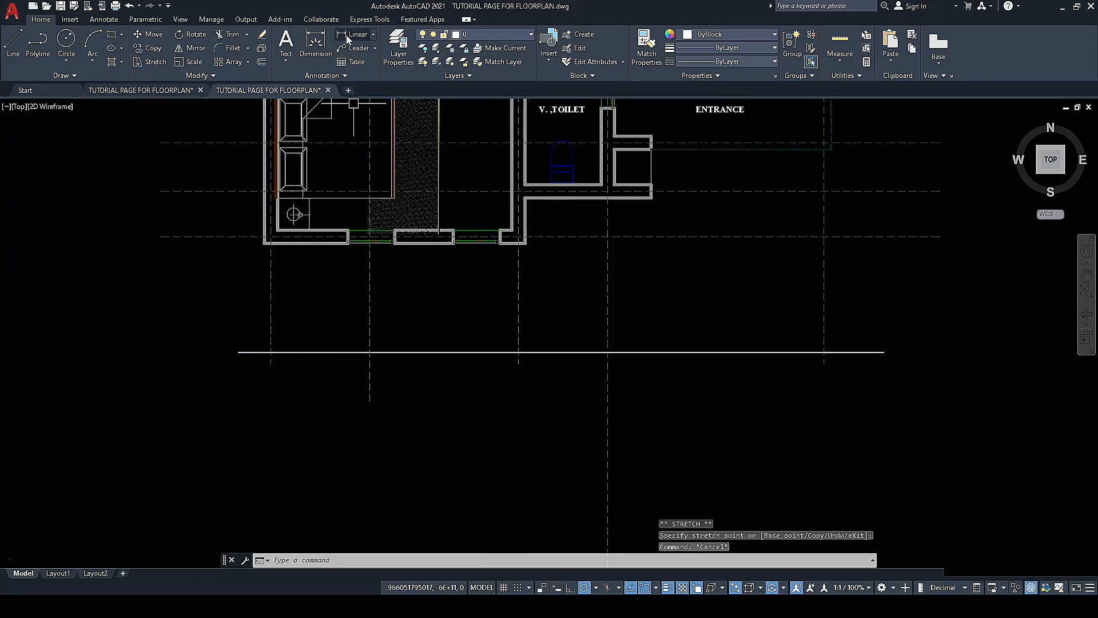
Step: Trim the lower ends of all vertical dashed gridlines flush with the horizontal line below the plan
left_click(234, 37)
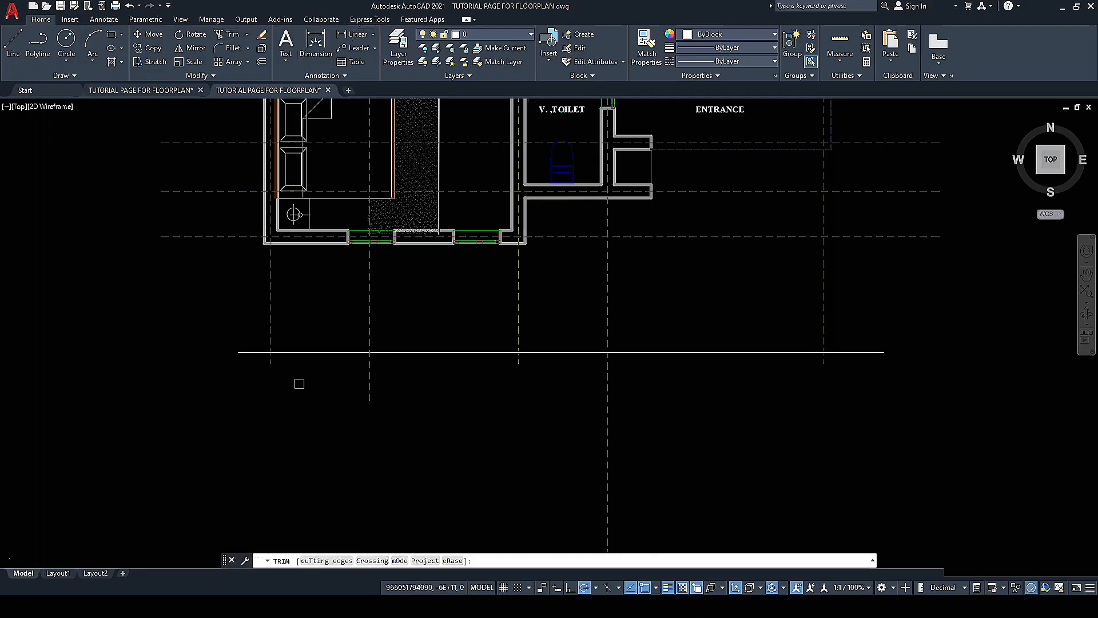
left_click(272, 365)
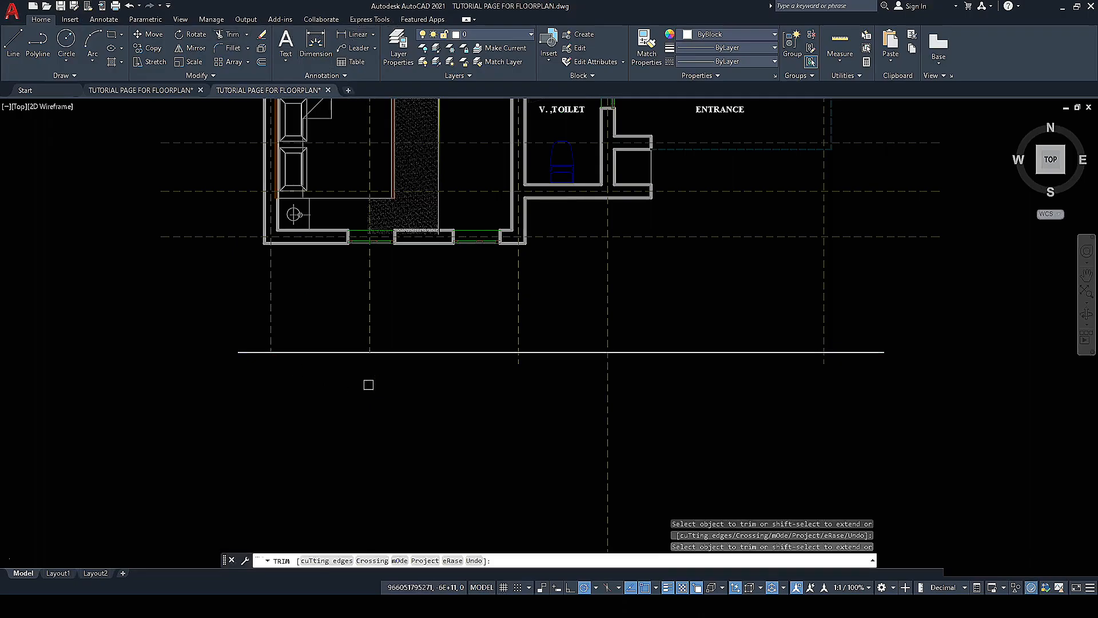
left_click_drag(624, 400, 577, 405)
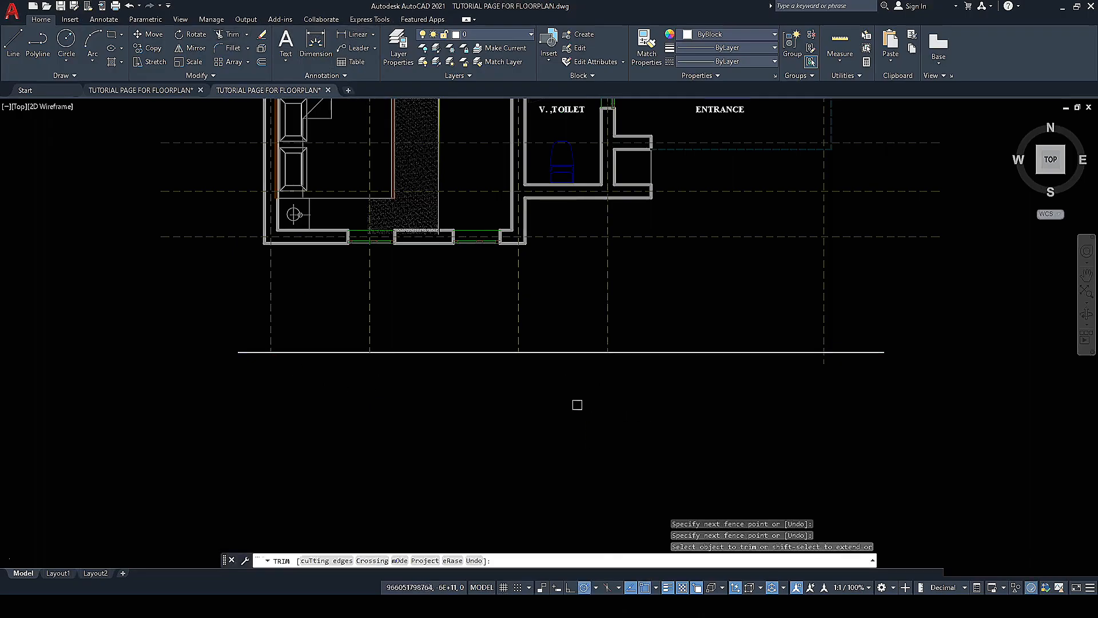
key("Escape")
Step: Erase the horizontal line that served as the trimming edge below the plan
left_click(711, 353)
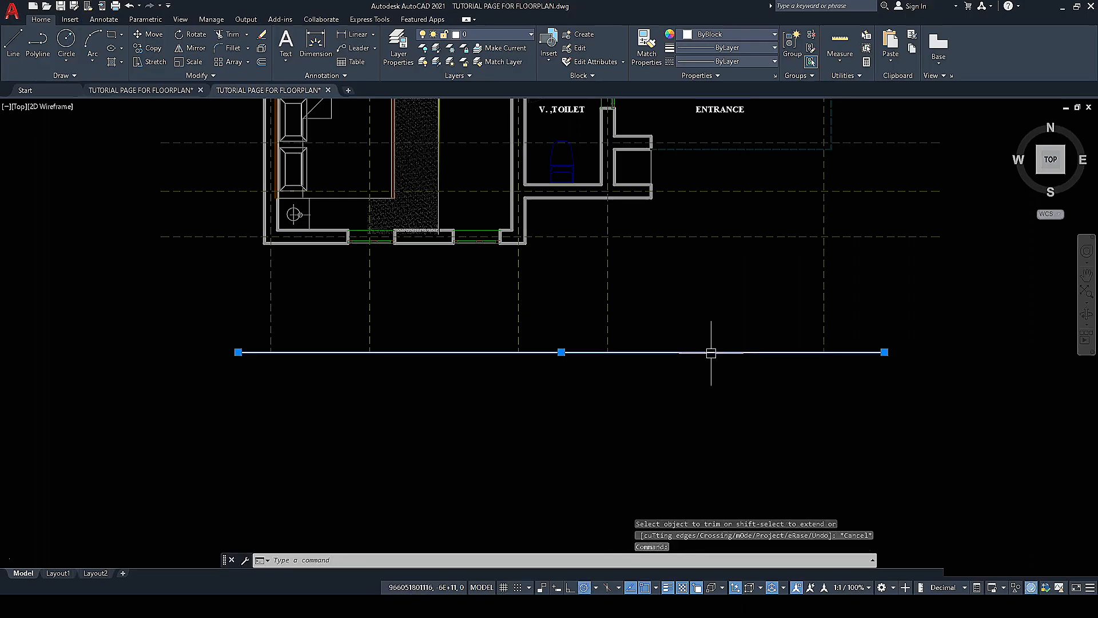
scroll(561, 400, "down", 5)
key("Delete")
Step: Examine the numbered and lettered grid bubbles on the reference plan and compare them with the copied plan's bare gridline ends
scroll(535, 439, "down", 2)
scroll(531, 412, "up", 2)
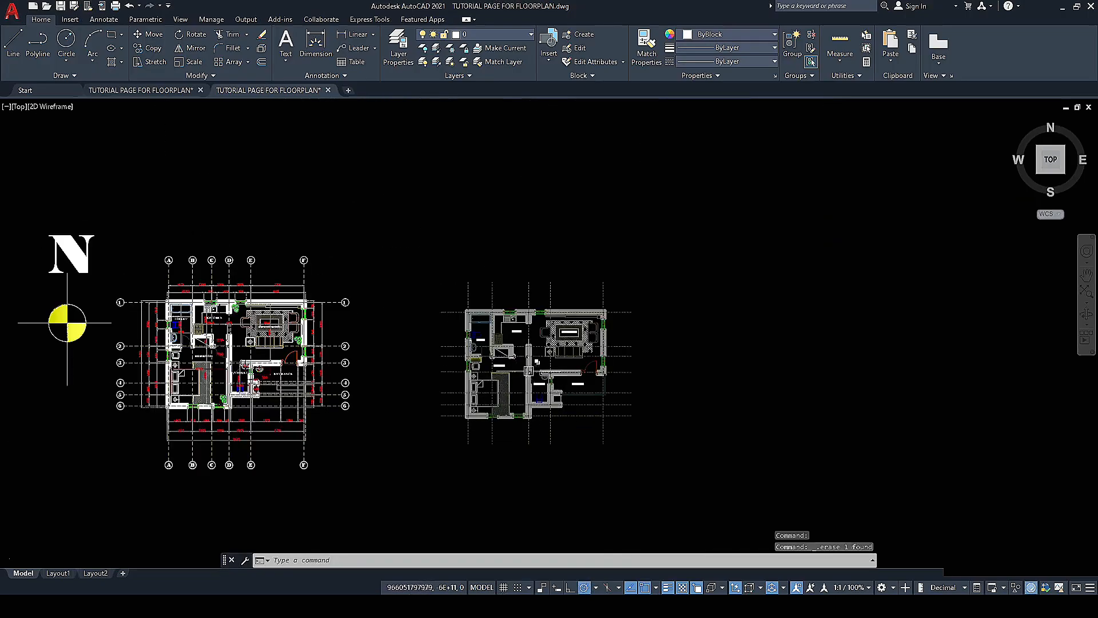
scroll(504, 322, "up", 3)
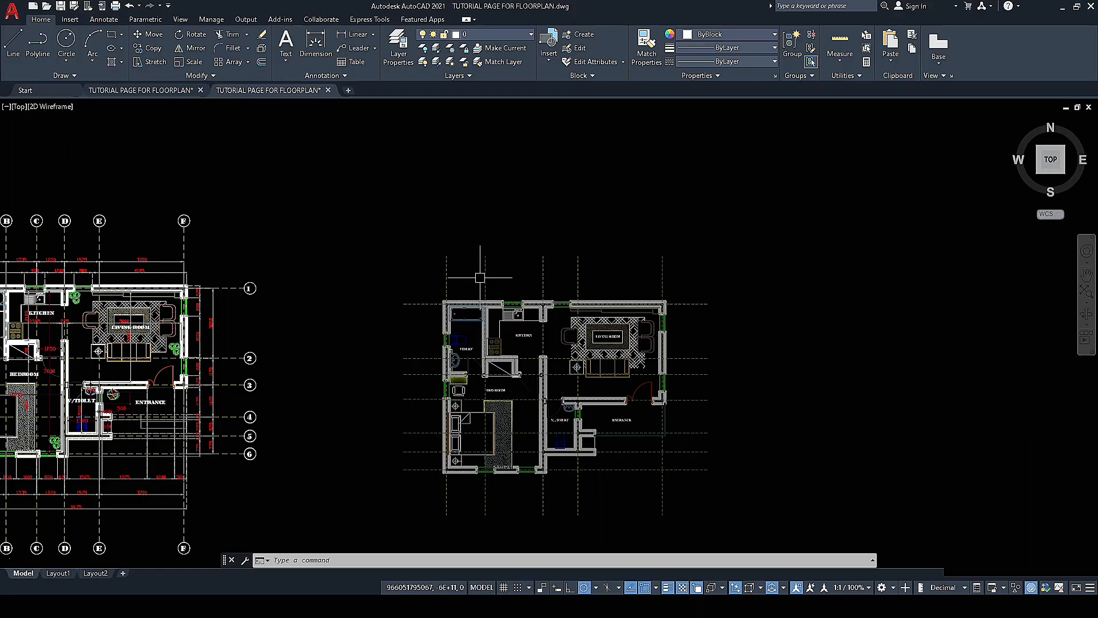
scroll(444, 253, "up", 4)
scroll(437, 246, "down", 4)
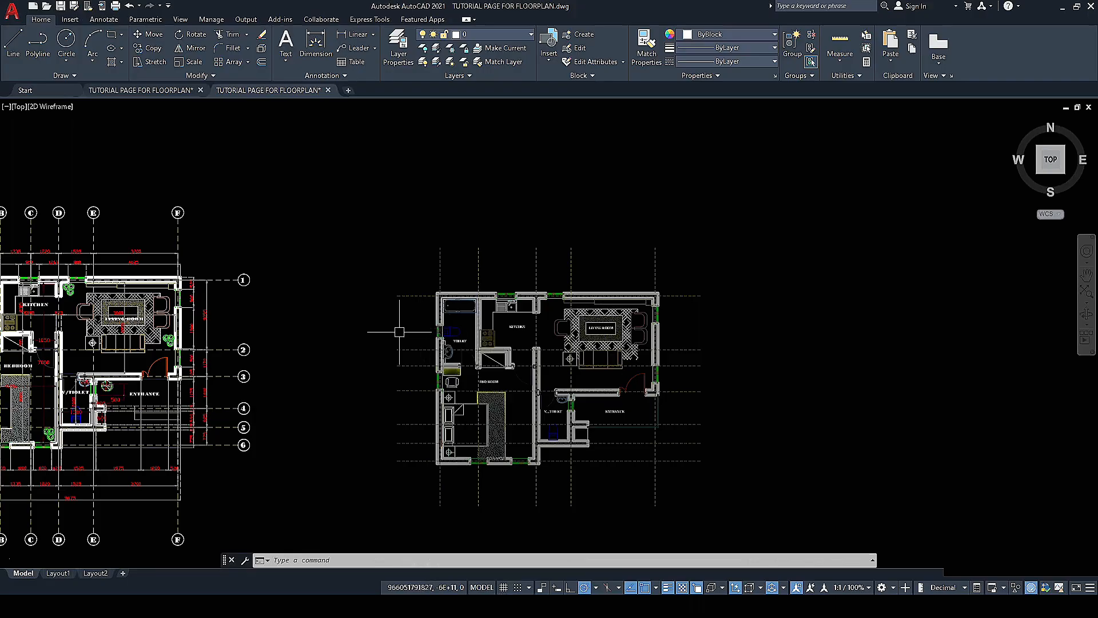
scroll(399, 332, "up", 3)
scroll(434, 286, "down", 5)
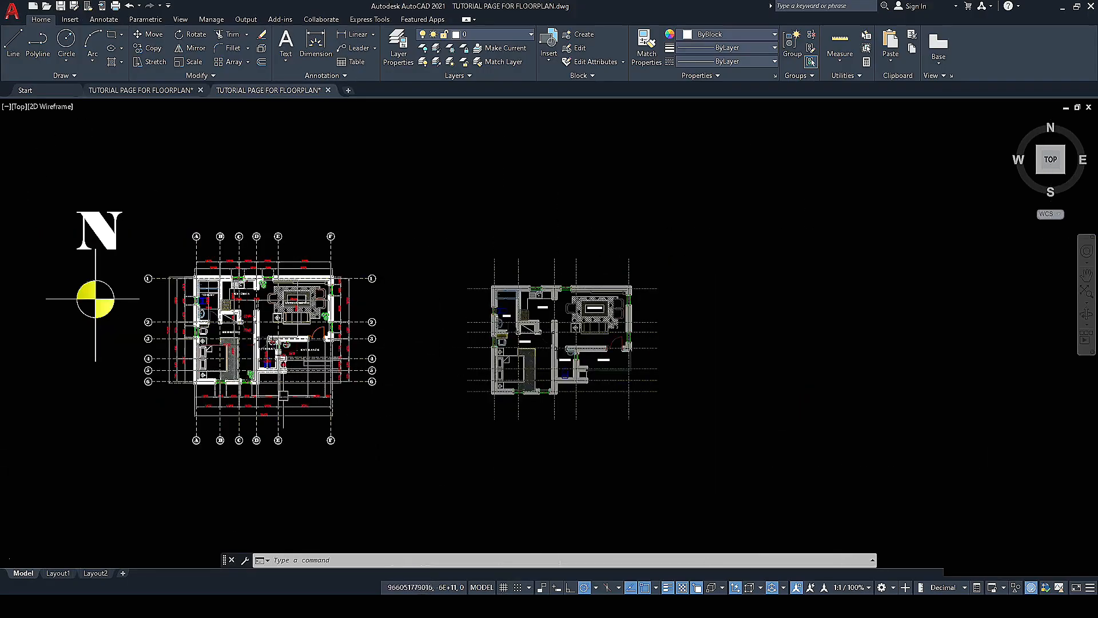
scroll(400, 397, "up", 2)
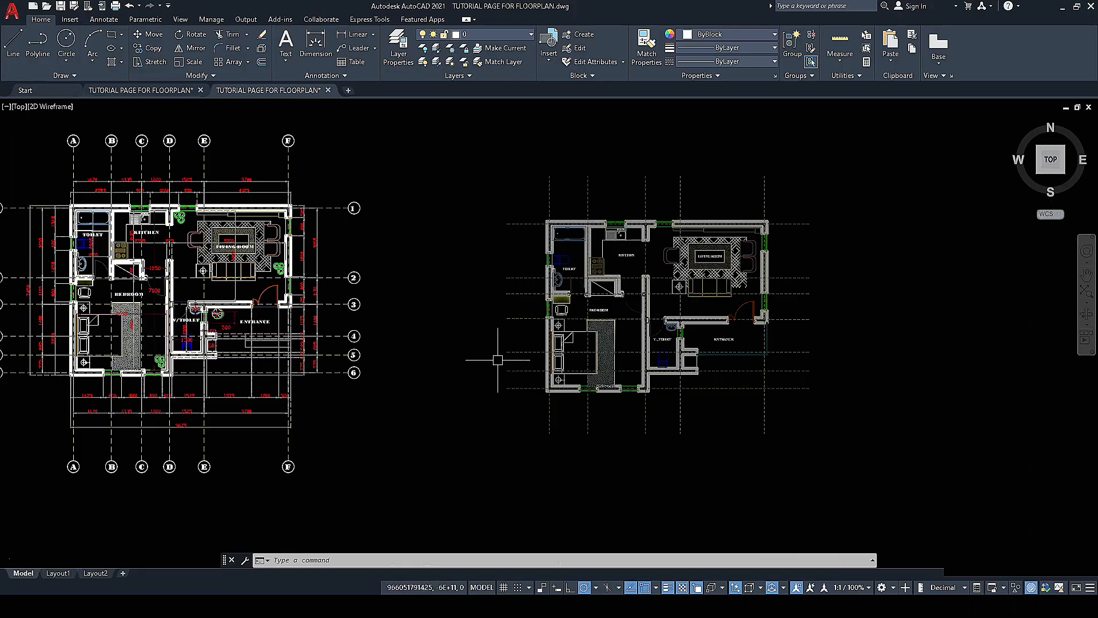
scroll(502, 230, "up", 2)
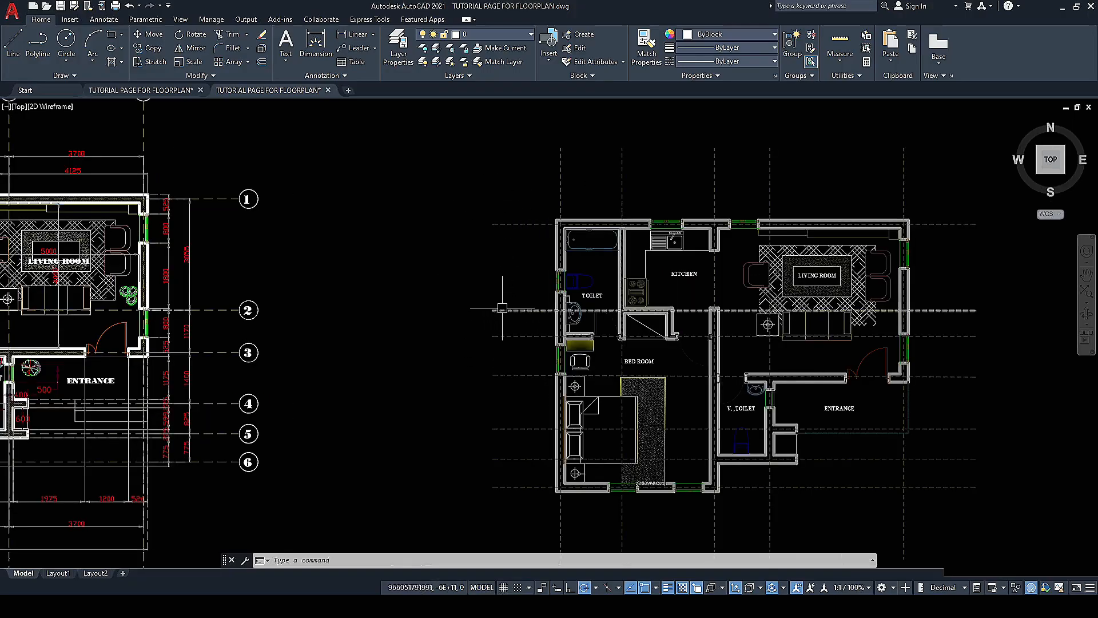
scroll(504, 307, "down", 2)
scroll(564, 262, "down", 3)
scroll(413, 353, "up", 6)
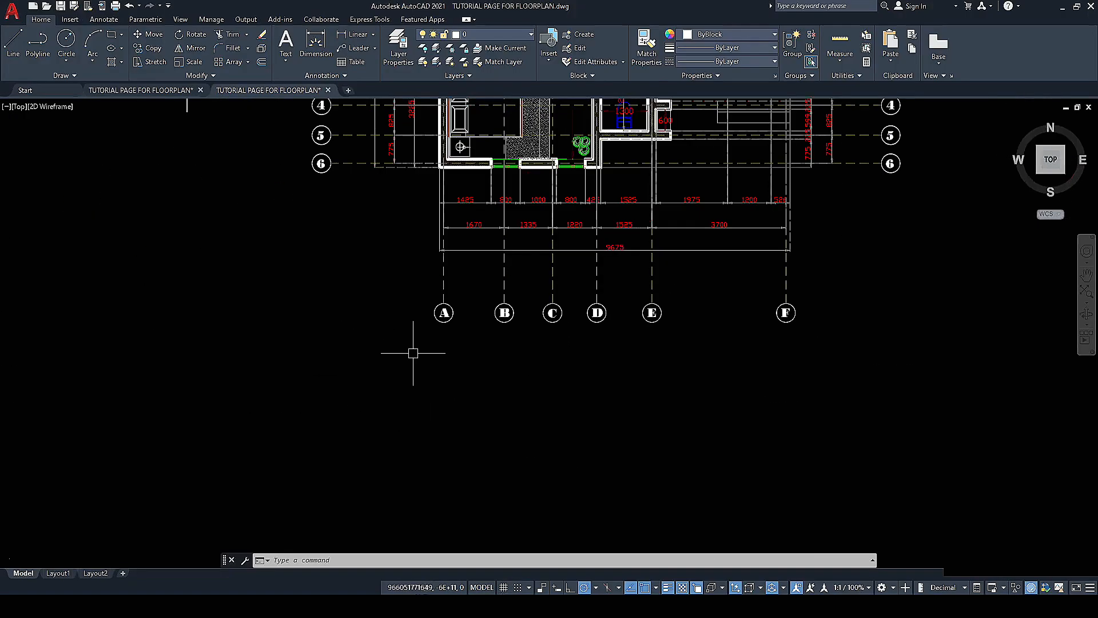
scroll(369, 354, "down", 4)
scroll(337, 271, "up", 10)
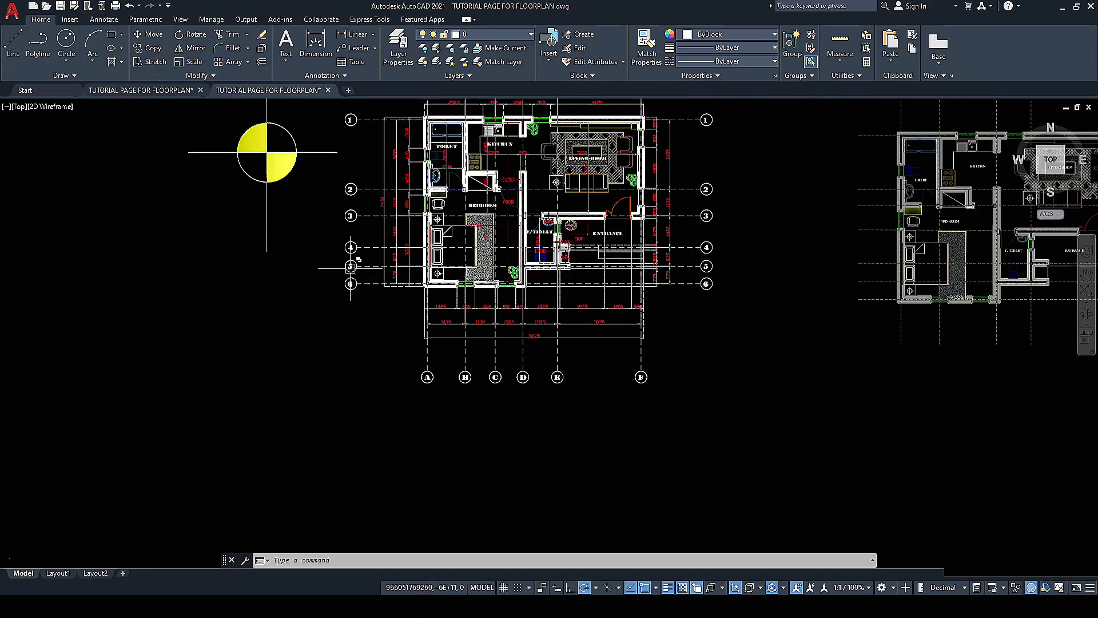
scroll(319, 341, "down", 8)
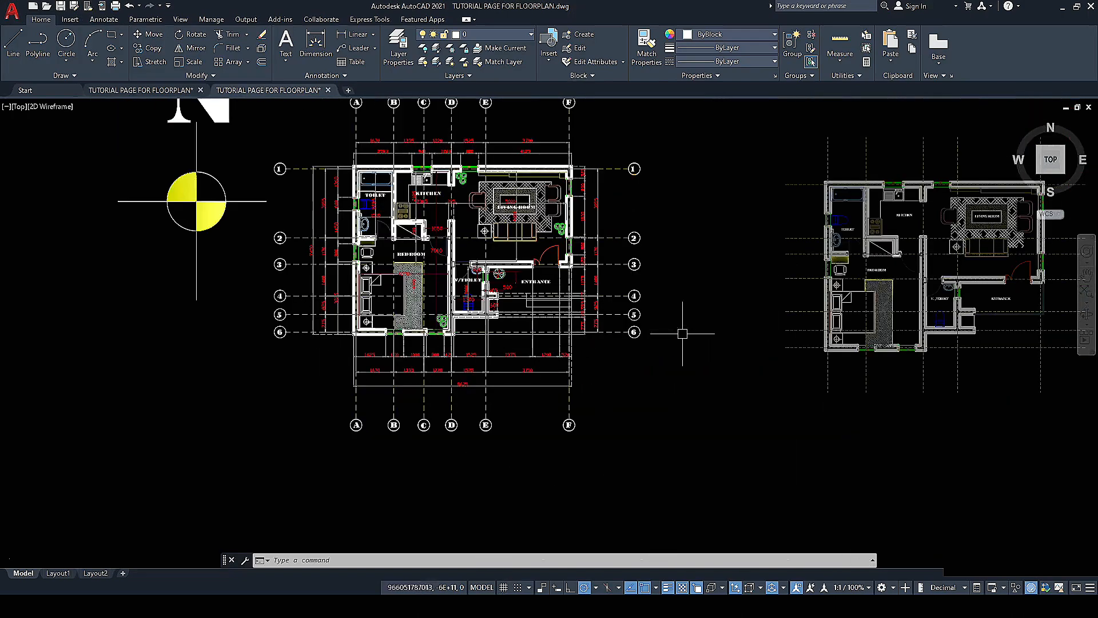
scroll(798, 350, "up", 4)
scroll(421, 290, "up", 6)
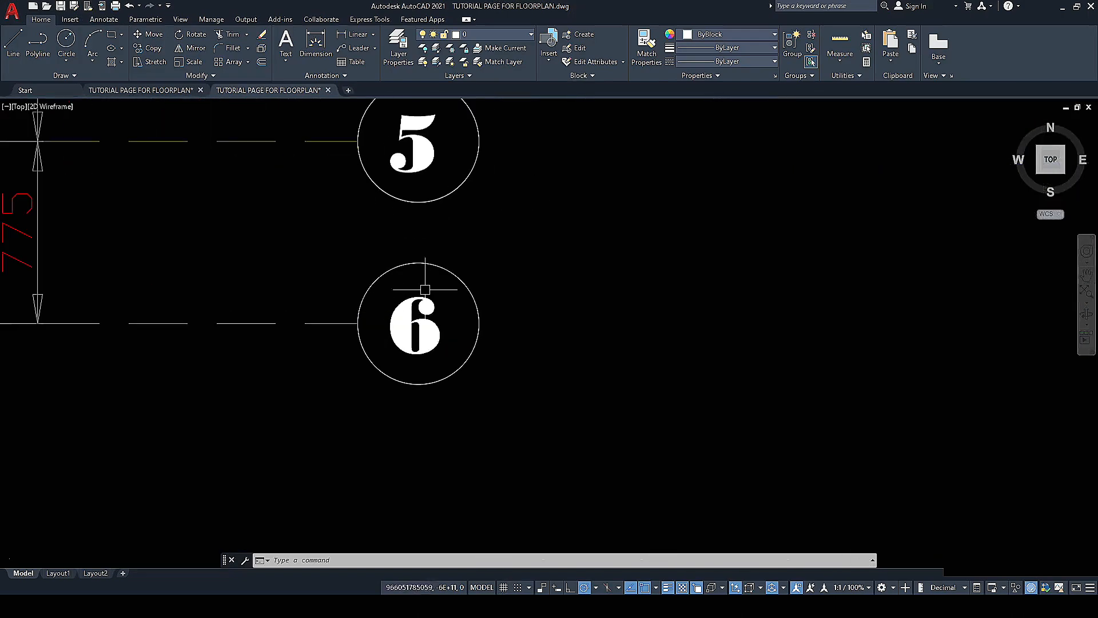
scroll(423, 332, "down", 8)
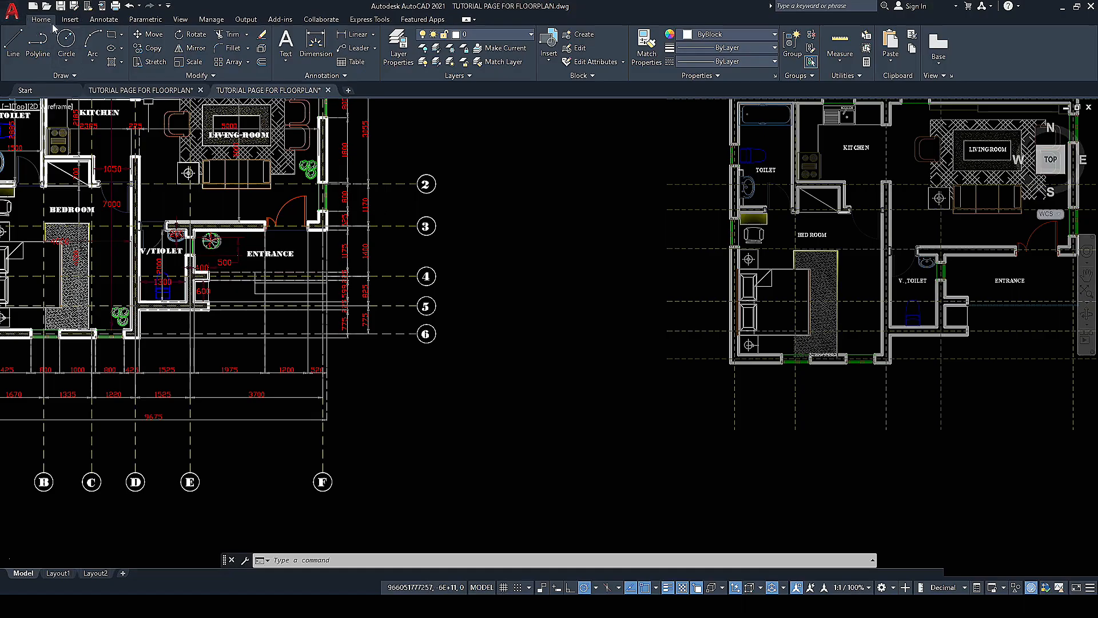
Step: Draw a grid bubble circle centred on the left end of the lowest horizontal gridline, roughly as large as the reference bubbles
left_click(65, 45)
scroll(677, 364, "up", 4)
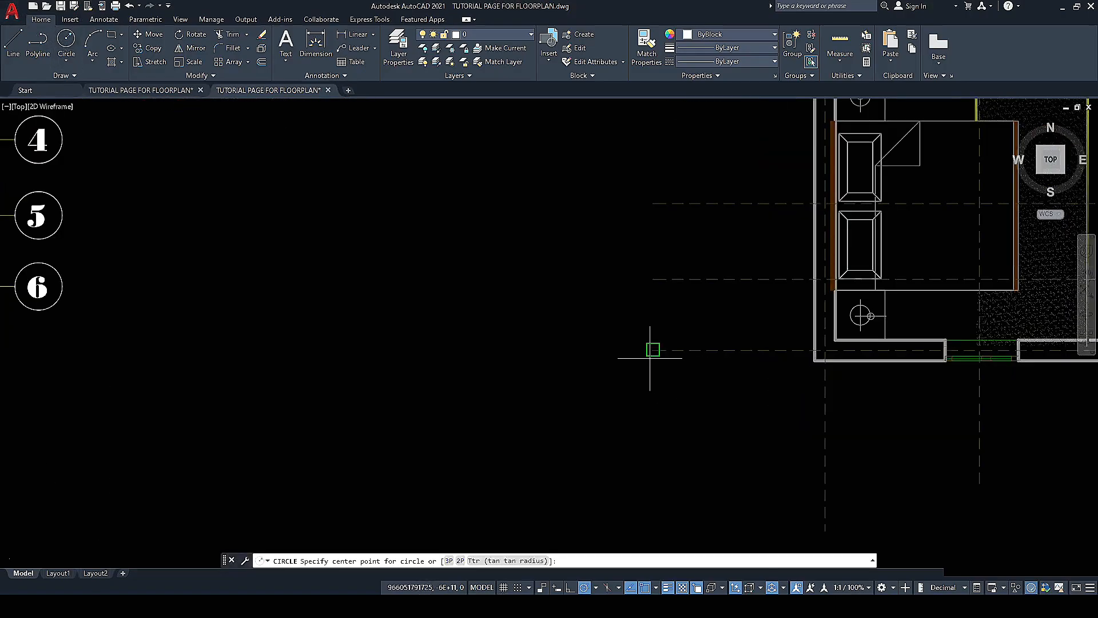
left_click(652, 352)
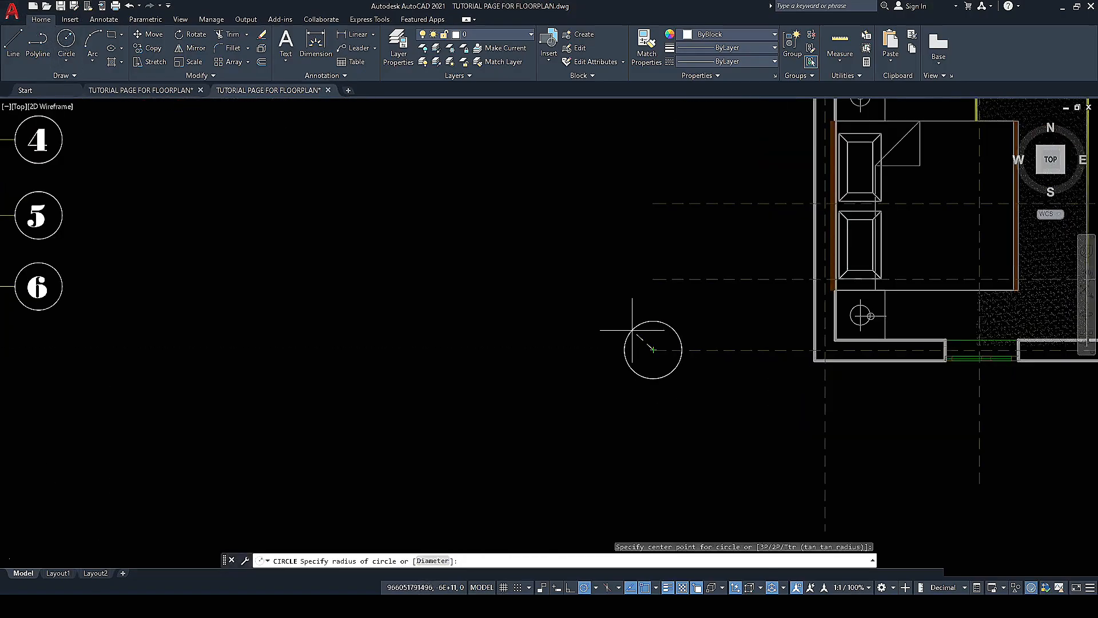
left_click(676, 350)
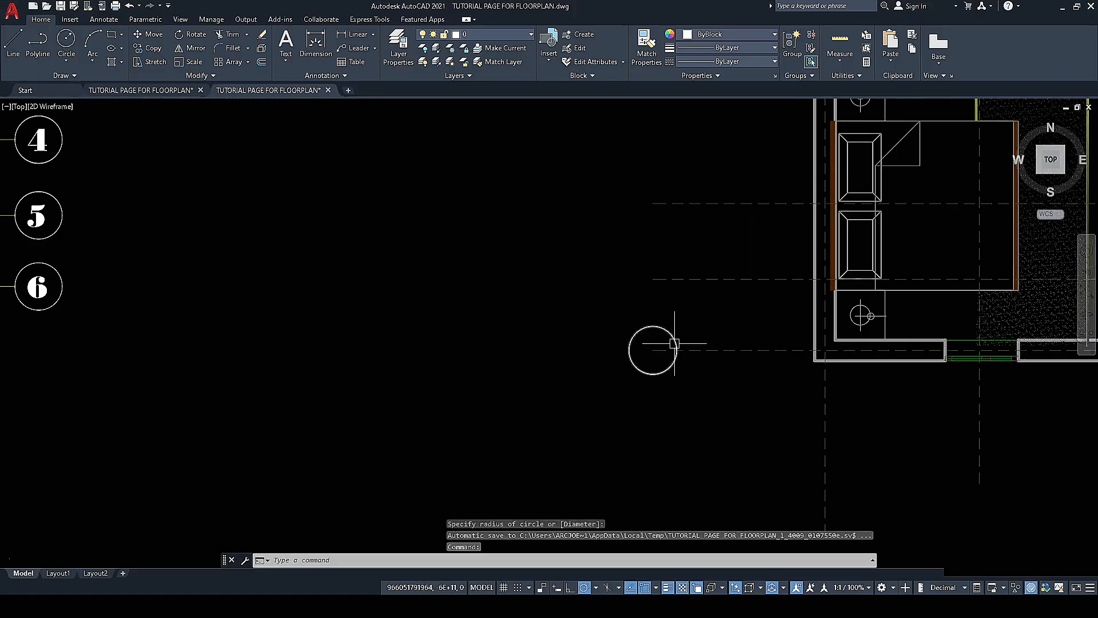
Step: Move the circle left along the gridline so that its right quadrant touches the lowest gridline's left end
left_click(676, 348)
scroll(678, 331, "up", 4)
right_click(679, 327)
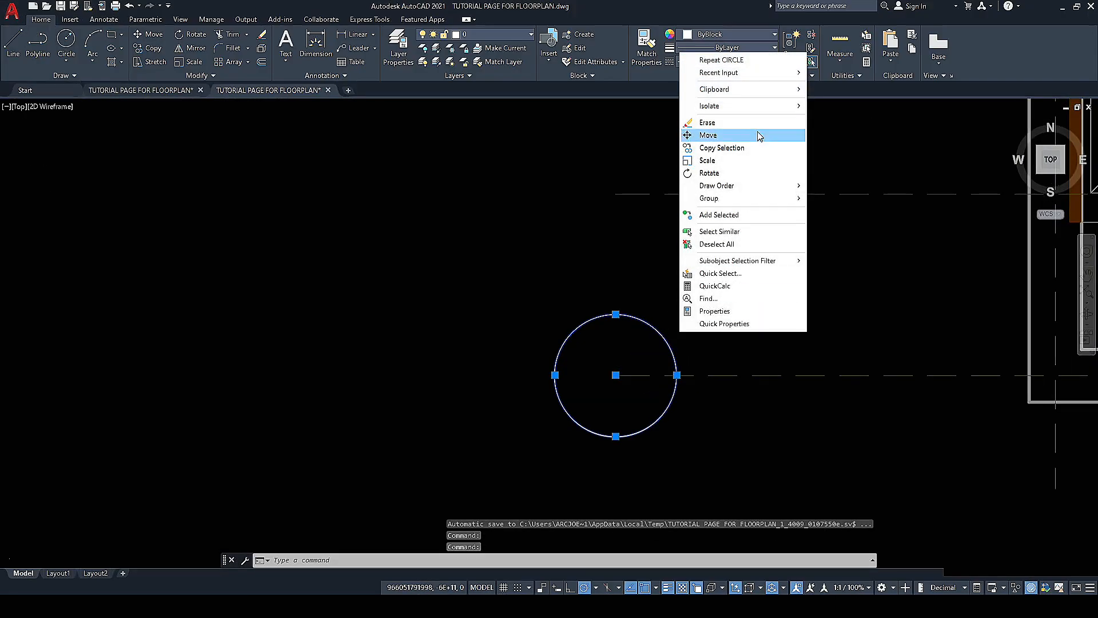
left_click(724, 135)
left_click(677, 375)
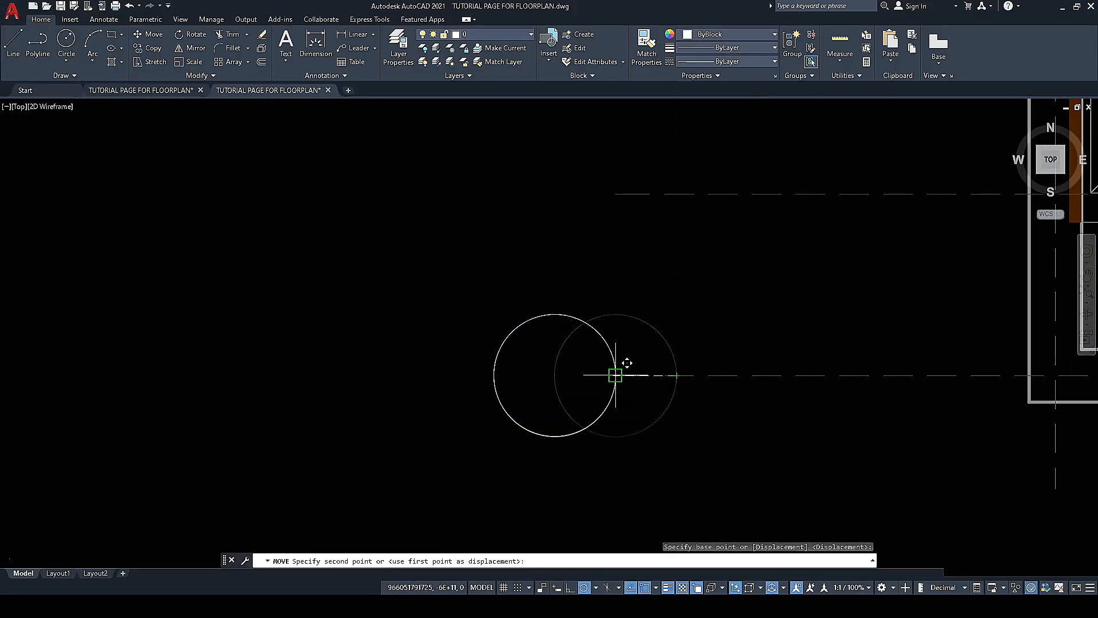
key("Escape")
Step: Copy the BED ROOM label from the bedroom onto the new grid bubble circle
scroll(632, 369, "down", 4)
scroll(520, 357, "down", 5)
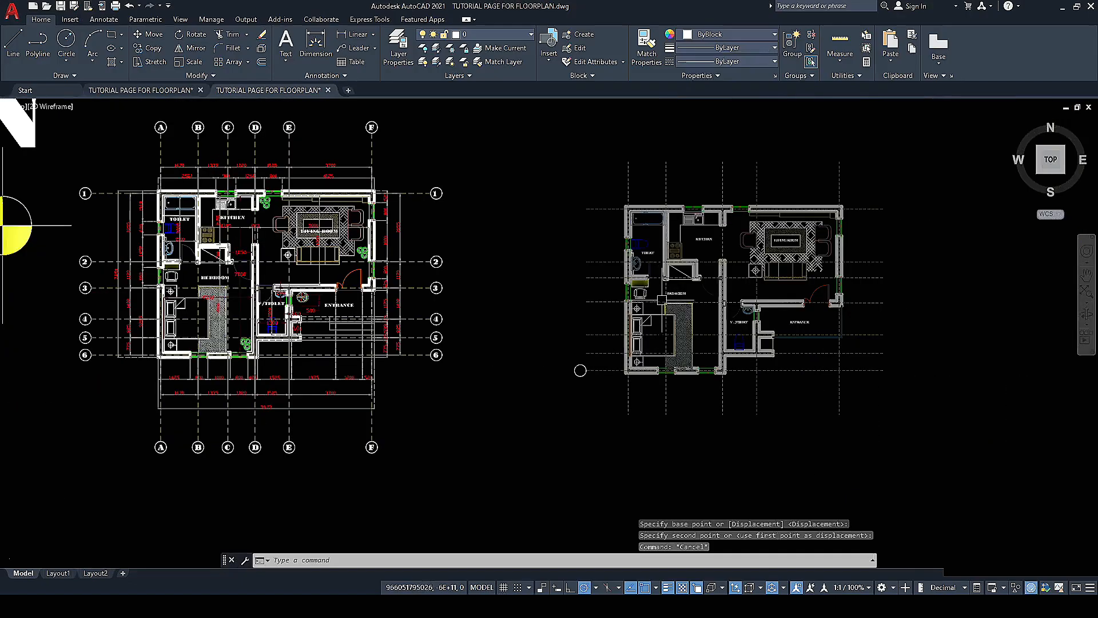
scroll(699, 294, "up", 6)
left_click(720, 280)
right_click(721, 279)
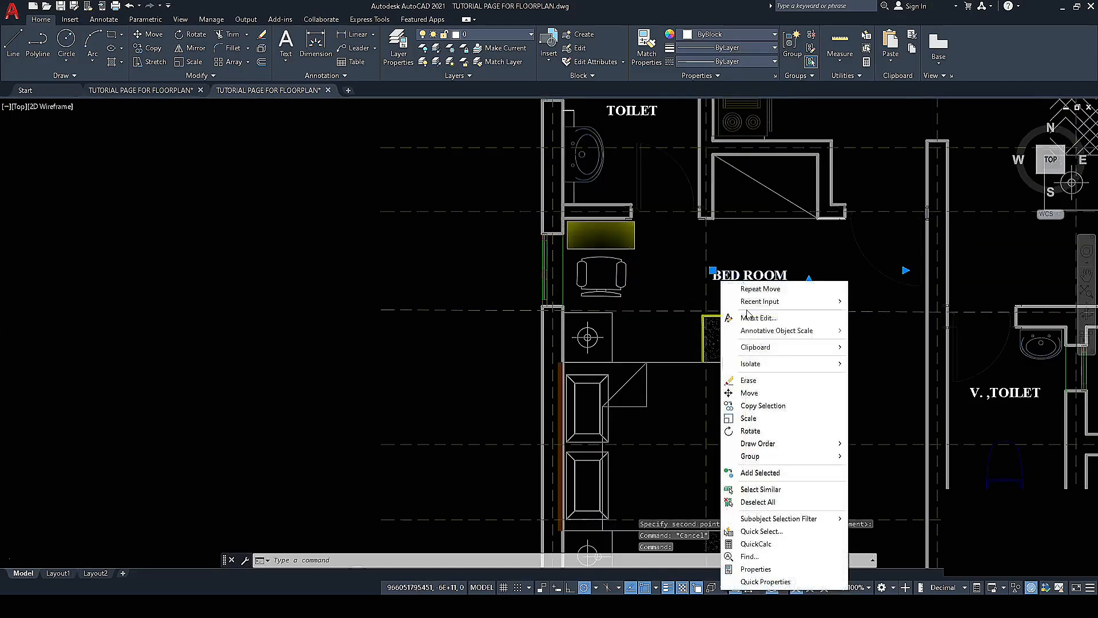
left_click(761, 413)
left_click(769, 279)
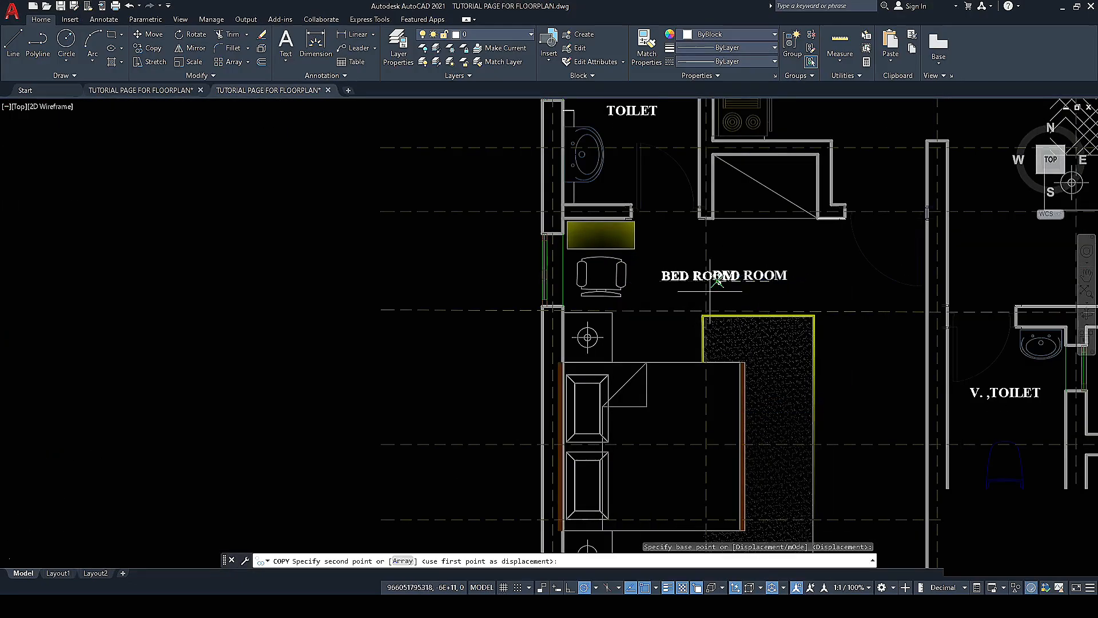
scroll(578, 403, "down", 5)
scroll(503, 403, "up", 7)
left_click(503, 402)
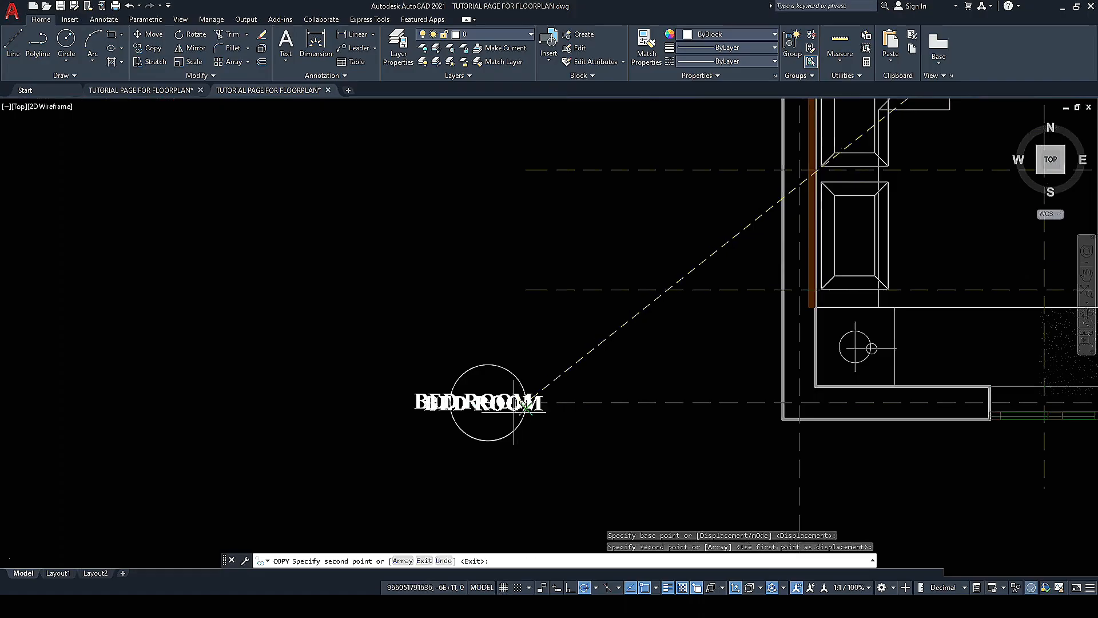
key("Escape")
Step: Replace the copied BED ROOM label's text at the grid bubble with 1
double_click(516, 410)
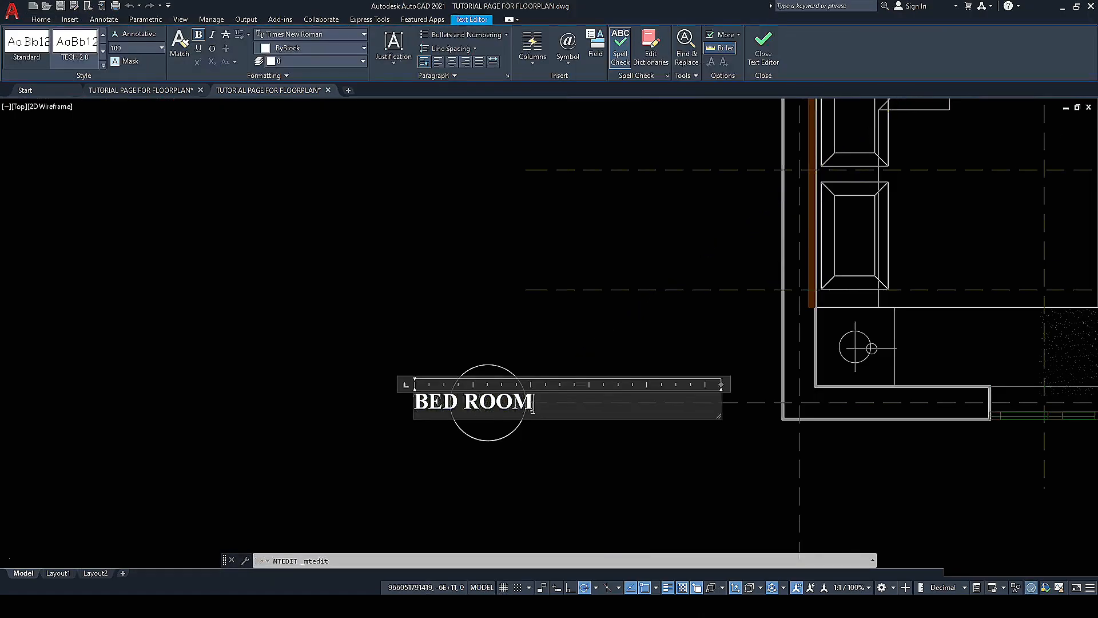
left_click_drag(532, 407, 368, 374)
scroll(561, 294, "down", 5)
scroll(561, 286, "up", 4)
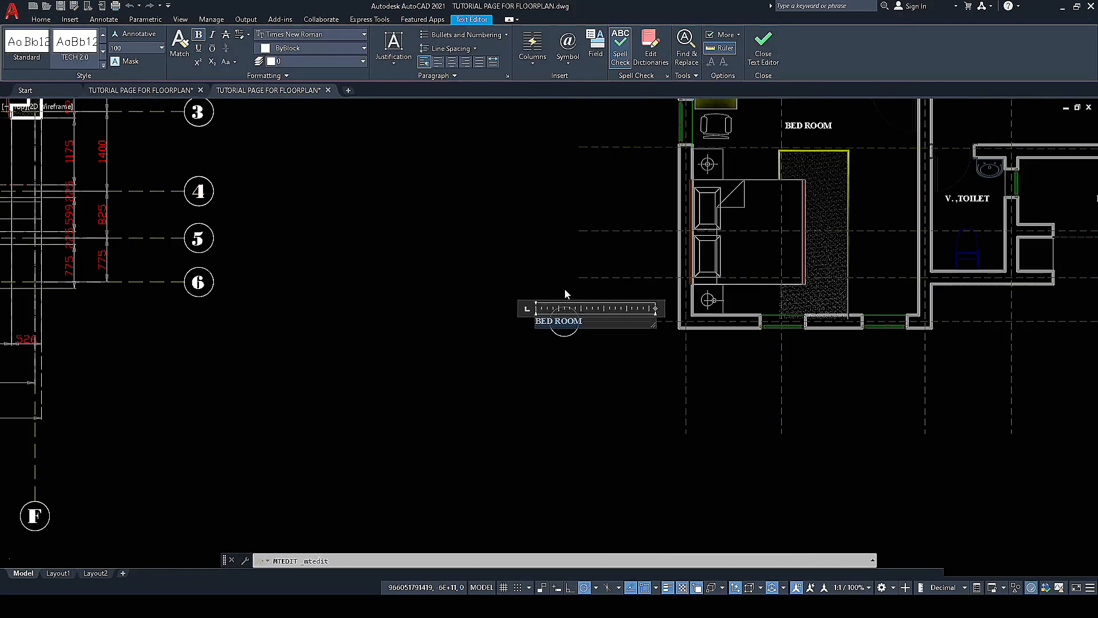
scroll(547, 315, "up", 5)
scroll(543, 343, "down", 3)
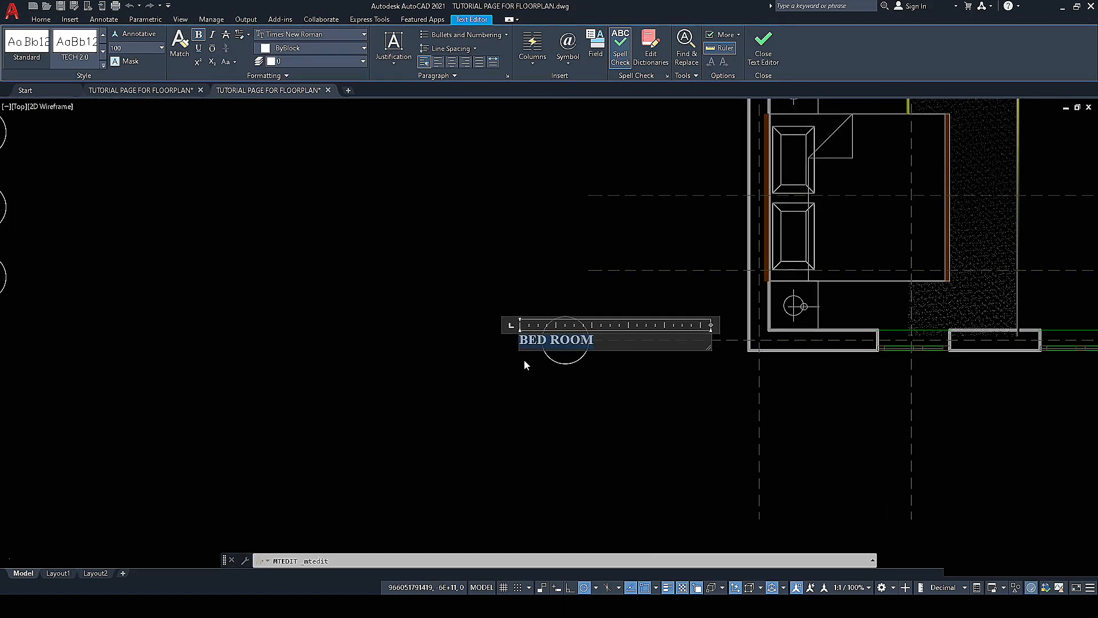
type("1")
key("Return")
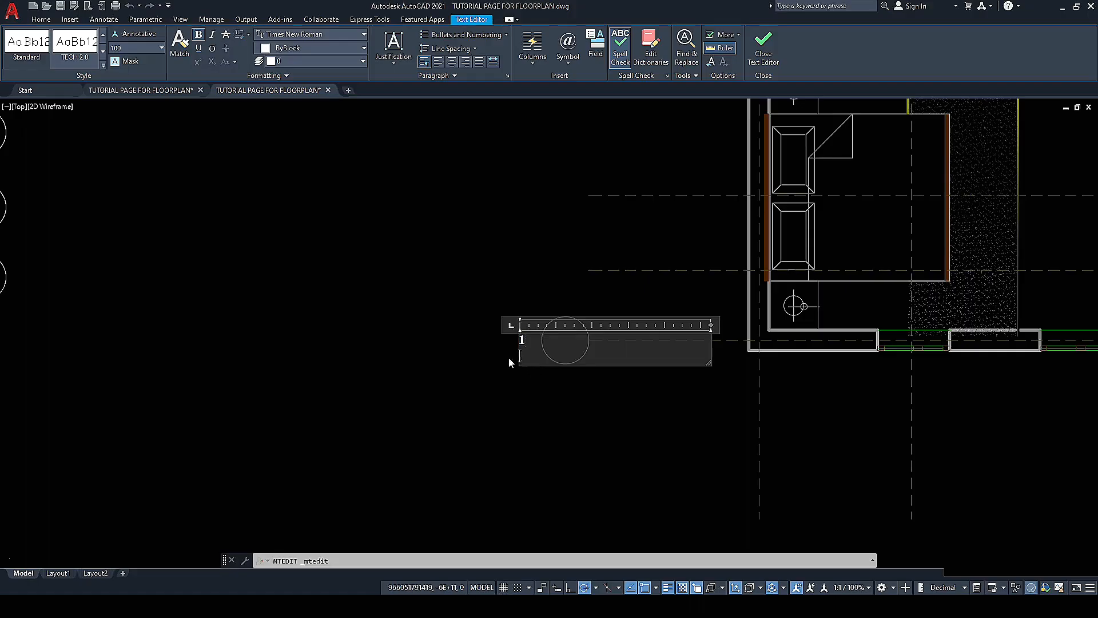
key("BackSpace")
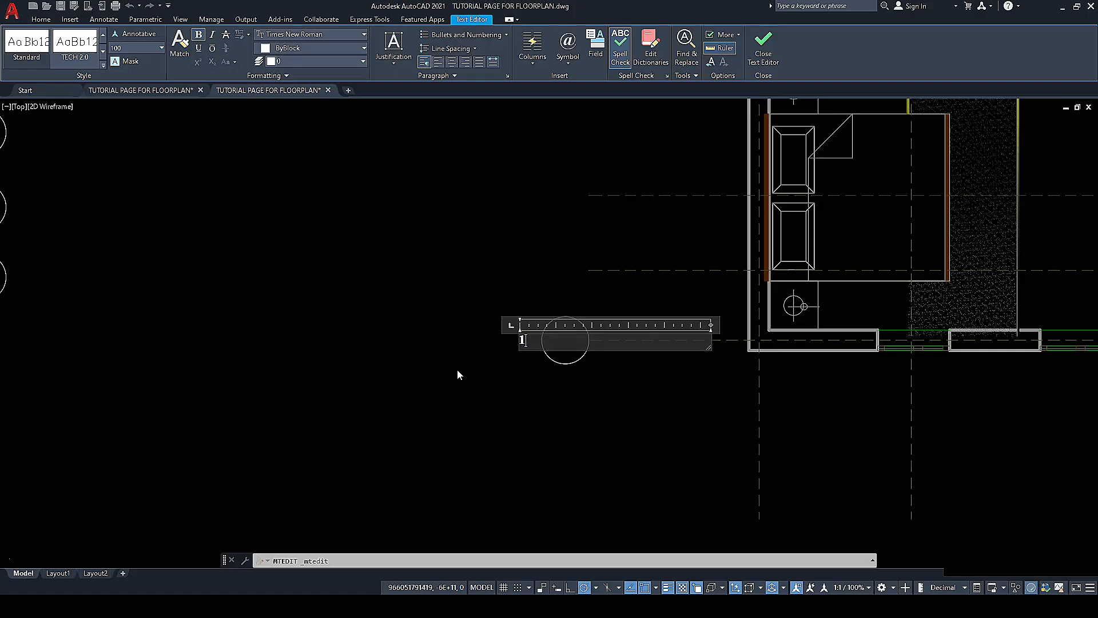
left_click(491, 373)
Step: Move the number 1 label by its insertion point to the middle of the grid bubble circle
scroll(526, 352, "up", 2)
left_click(514, 331)
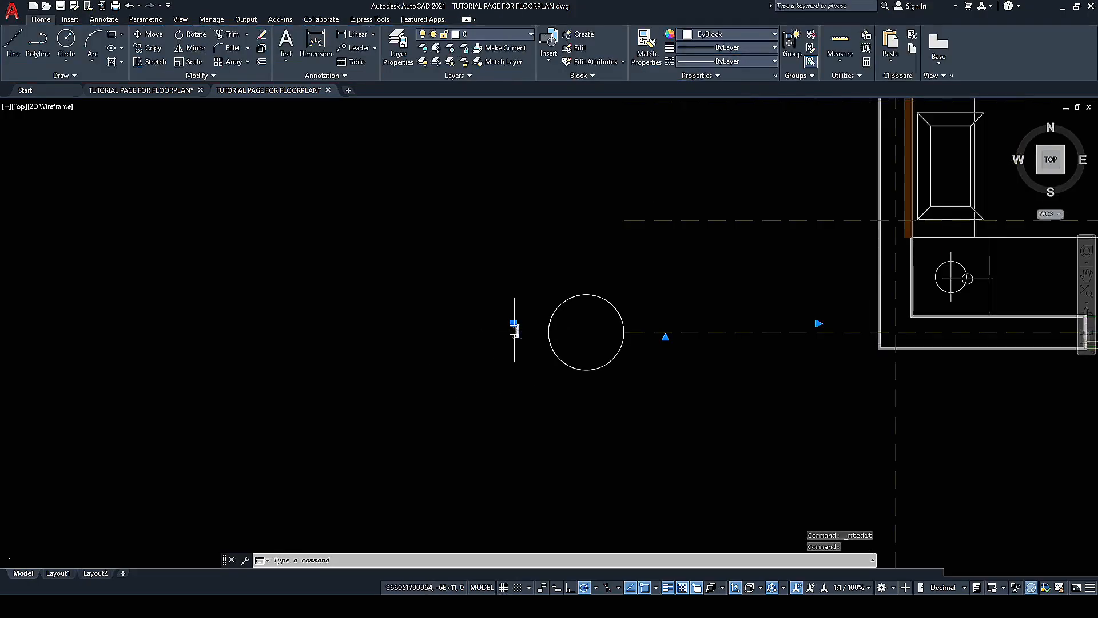
left_click(513, 324)
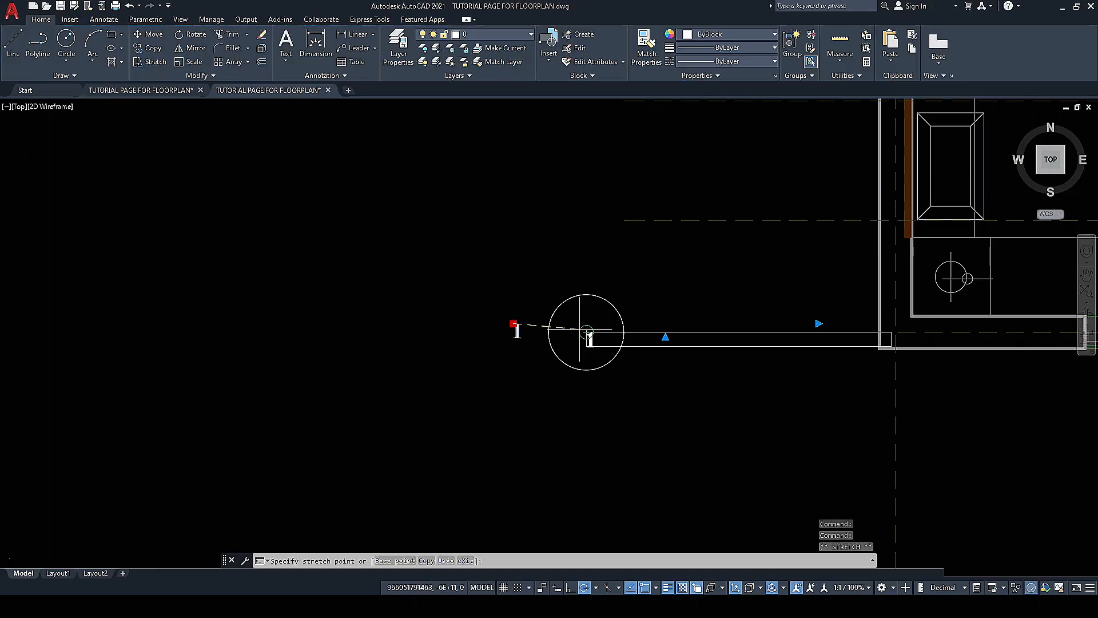
scroll(580, 330, "up", 5)
left_click(579, 313)
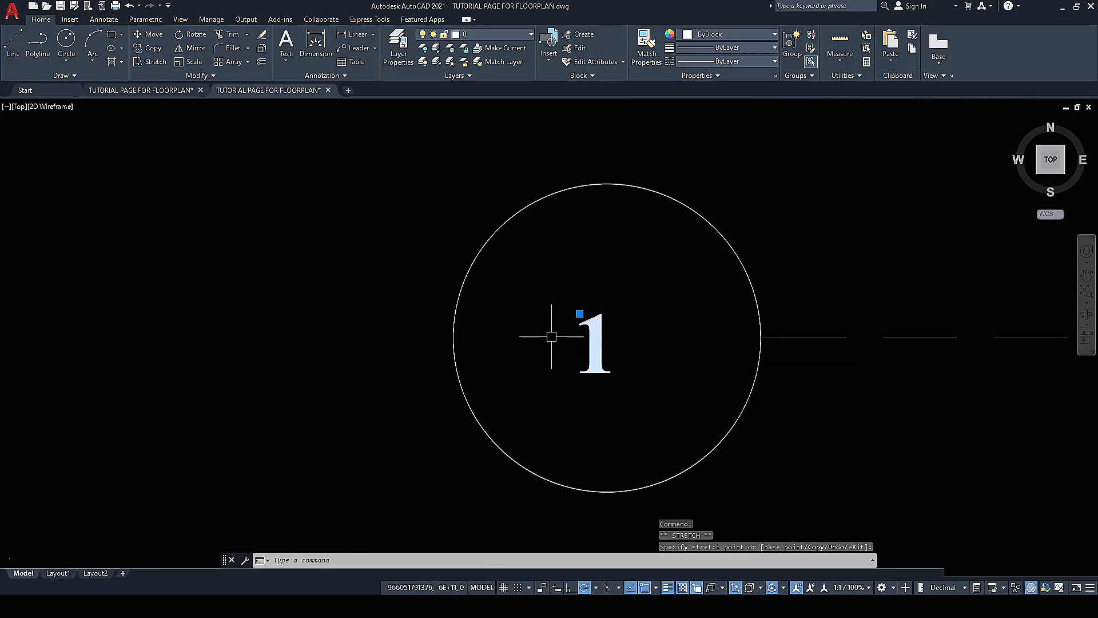
Step: Set the text height of the bubble's number 1 to 200
scroll(552, 336, "down", 4)
key("Escape")
double_click(531, 329)
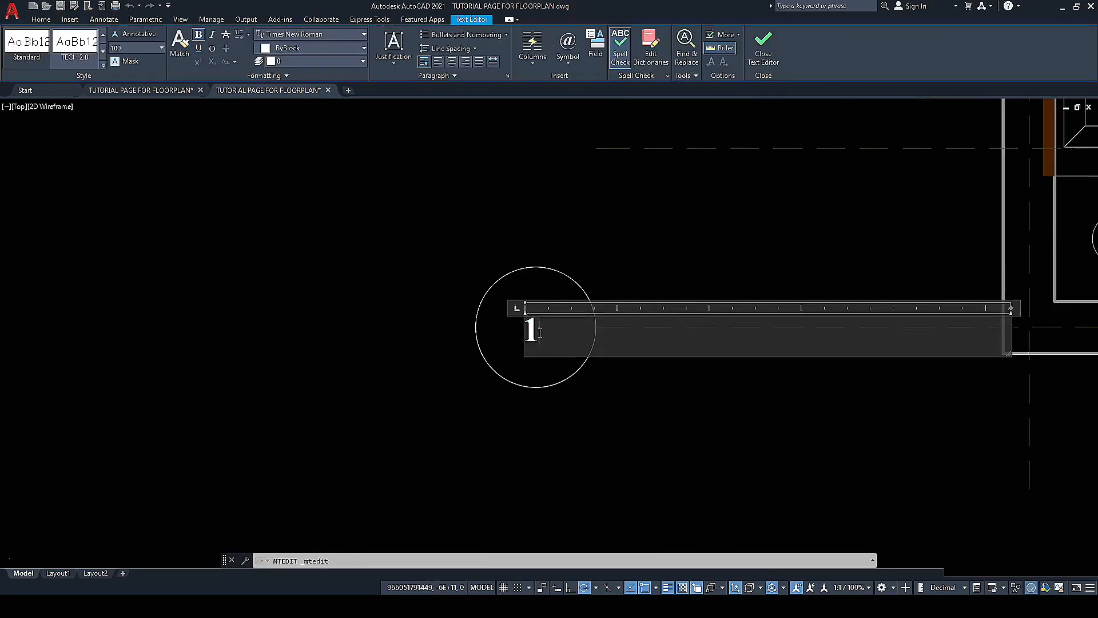
left_click(162, 48)
left_click(151, 68)
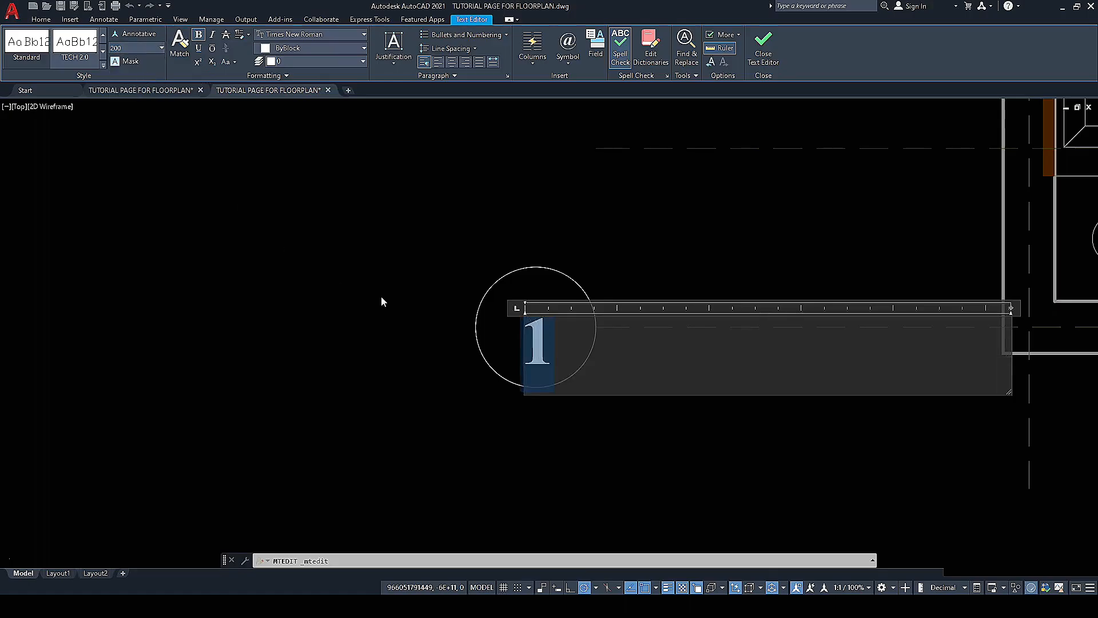
left_click(358, 296)
Step: Shift the enlarged number 1 slightly up and left so that it sits centrally in the grid bubble
left_click(542, 330)
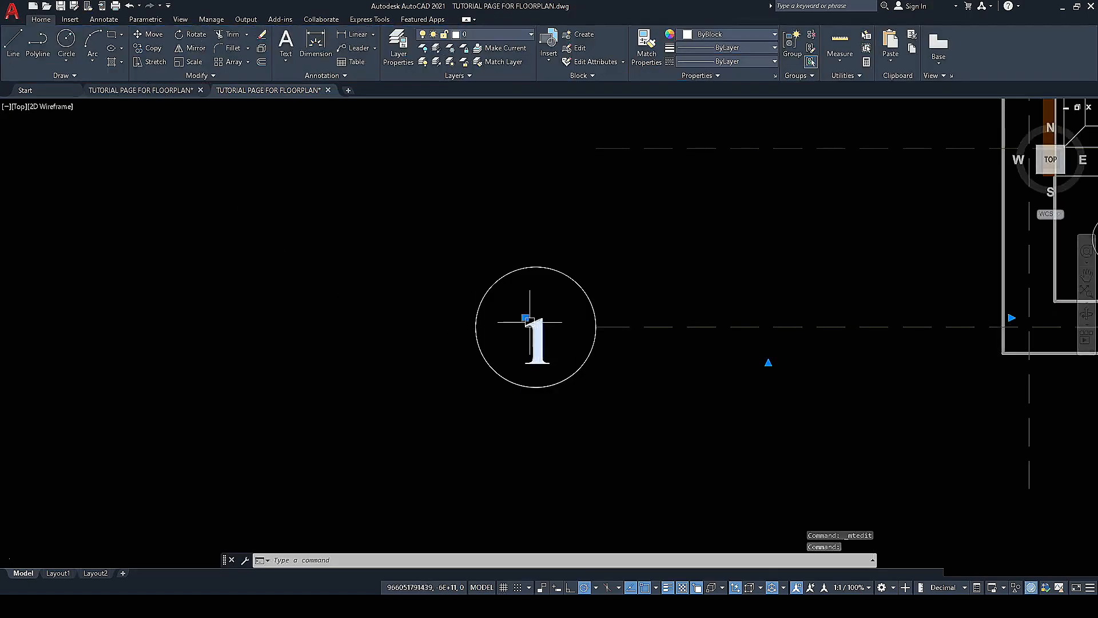
left_click(526, 319)
scroll(513, 307, "up", 5)
key("Escape")
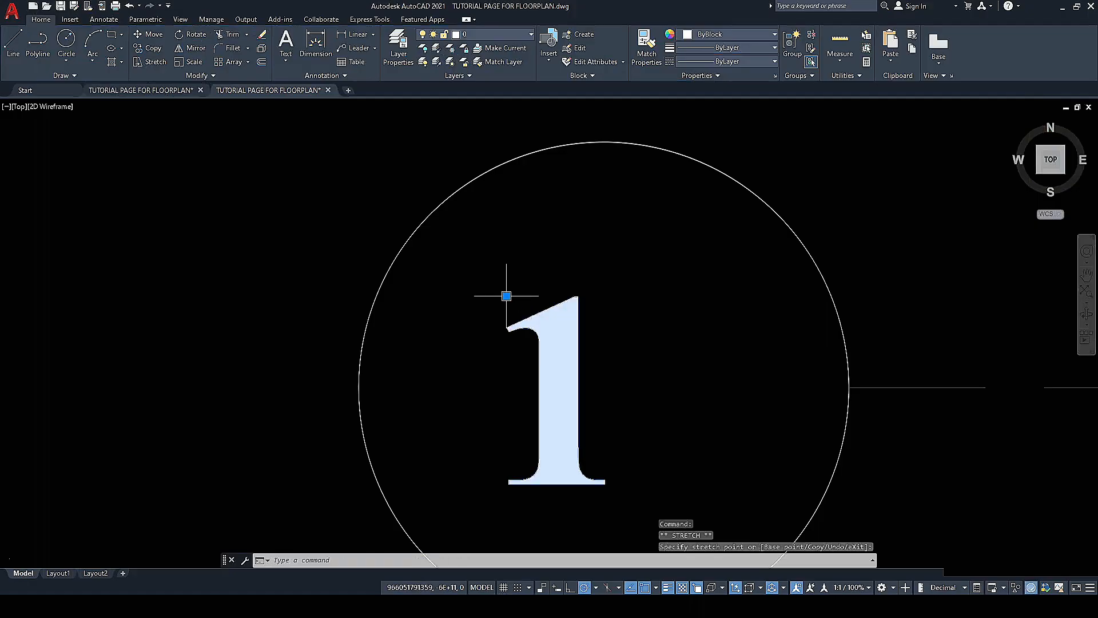
scroll(506, 295, "down", 8)
scroll(465, 343, "down", 3)
Step: Copy the numbered bubble from its right quadrant to the left ends of the top and second horizontal gridlines
left_click(474, 345)
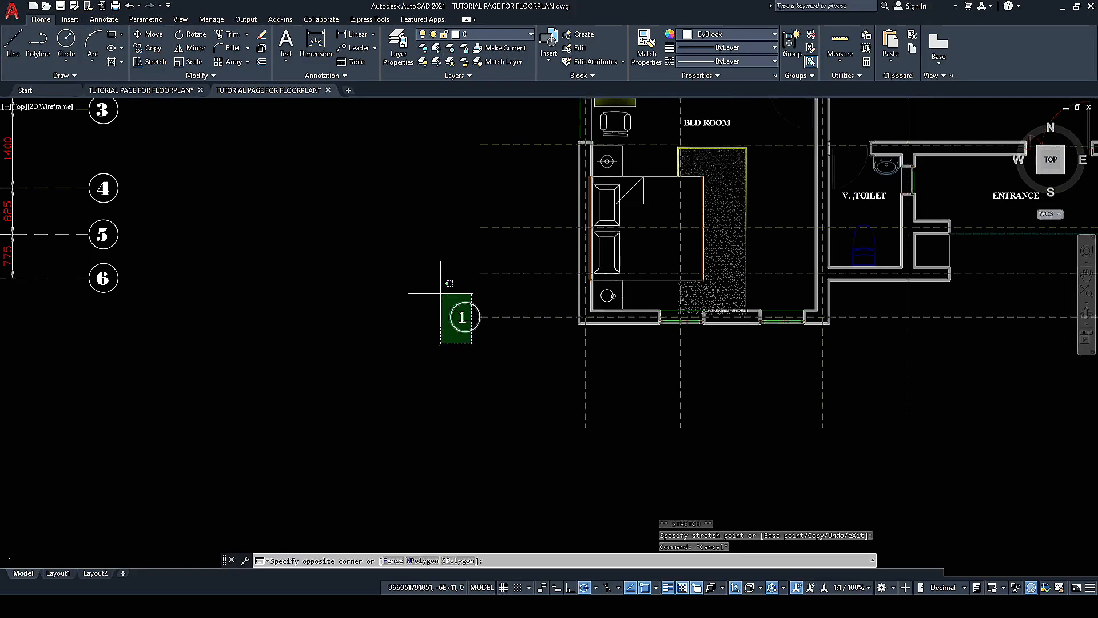
left_click(439, 280)
right_click(424, 288)
left_click(487, 384)
scroll(486, 326, "up", 5)
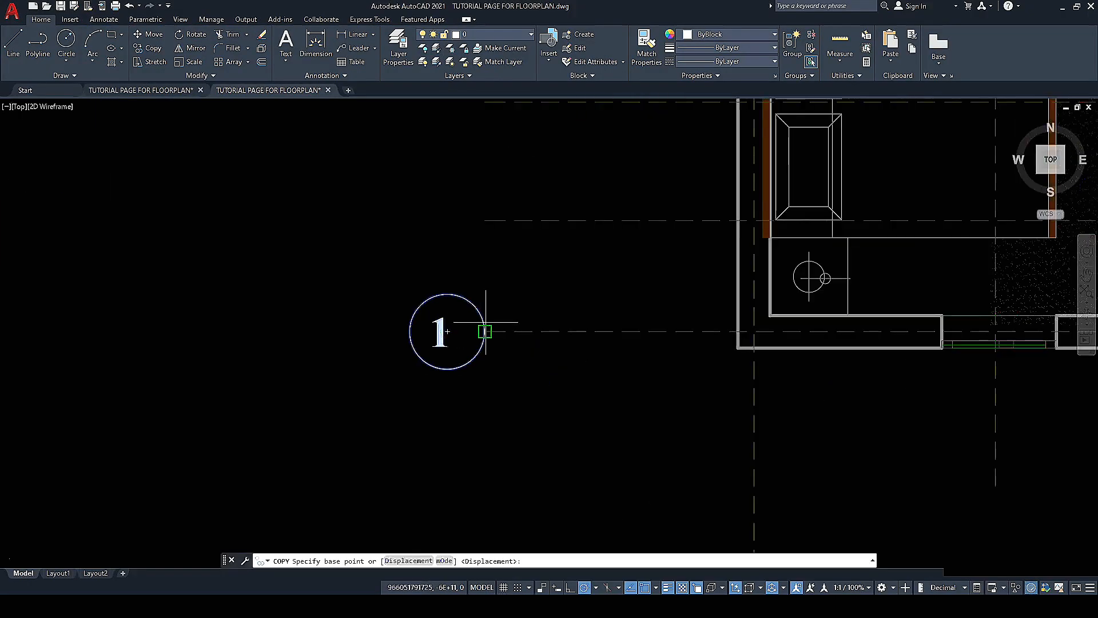
left_click(484, 326)
scroll(480, 309, "down", 6)
scroll(481, 177, "up", 5)
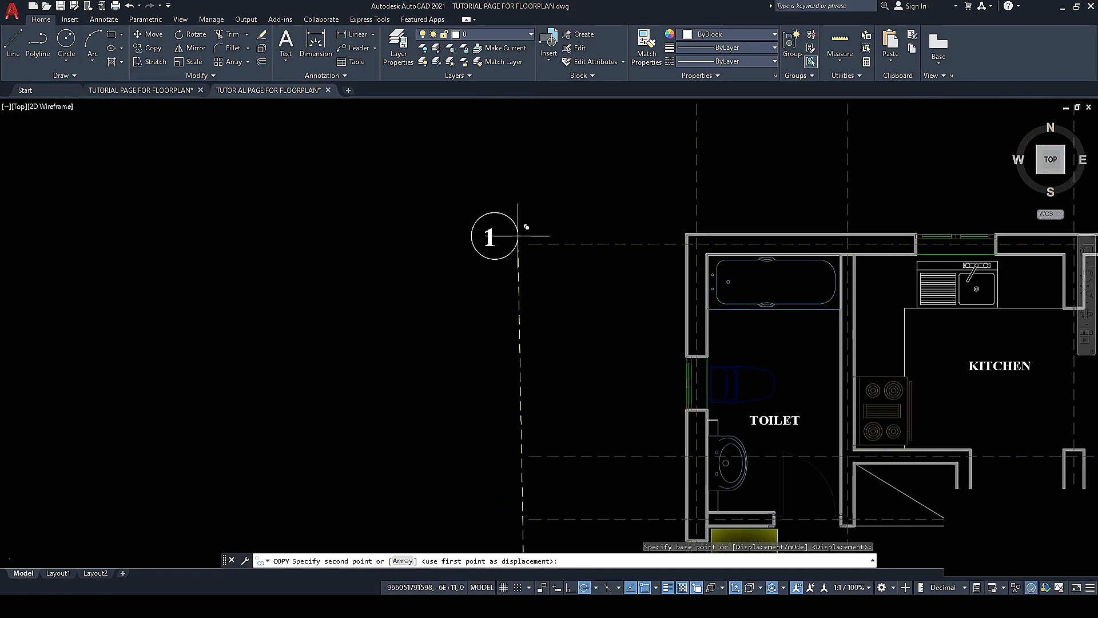
left_click(520, 244)
scroll(507, 245, "down", 2)
left_click(520, 377)
Step: Copy the bubble to the left ends of the third to sixth horizontal gridlines, undoing the misplaced copy
scroll(517, 376, "down", 4)
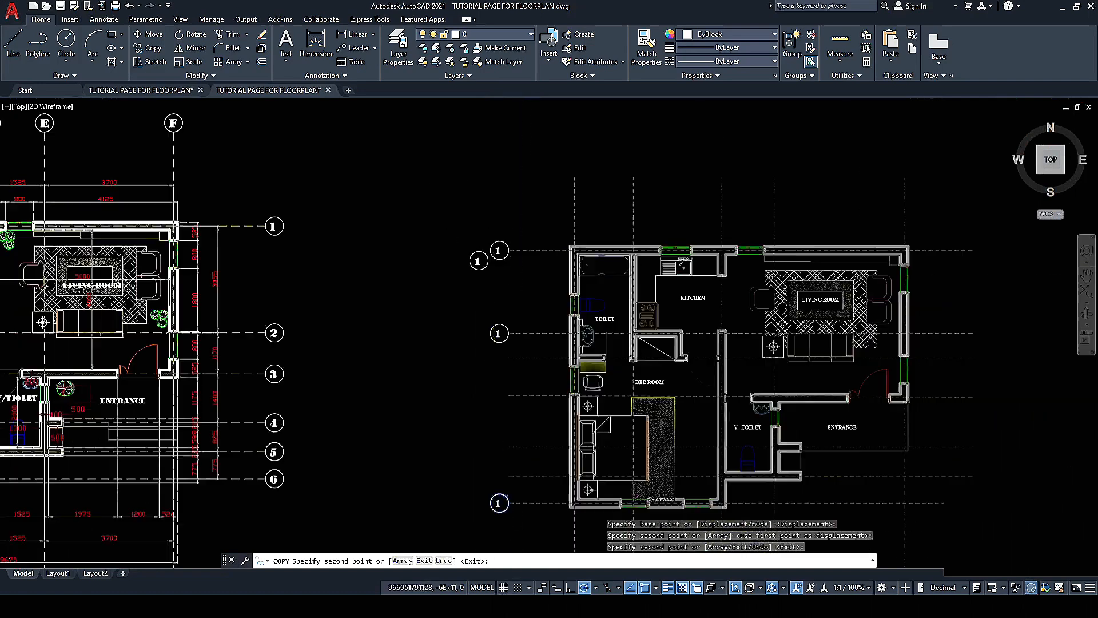
scroll(486, 215, "up", 4)
left_click(487, 196)
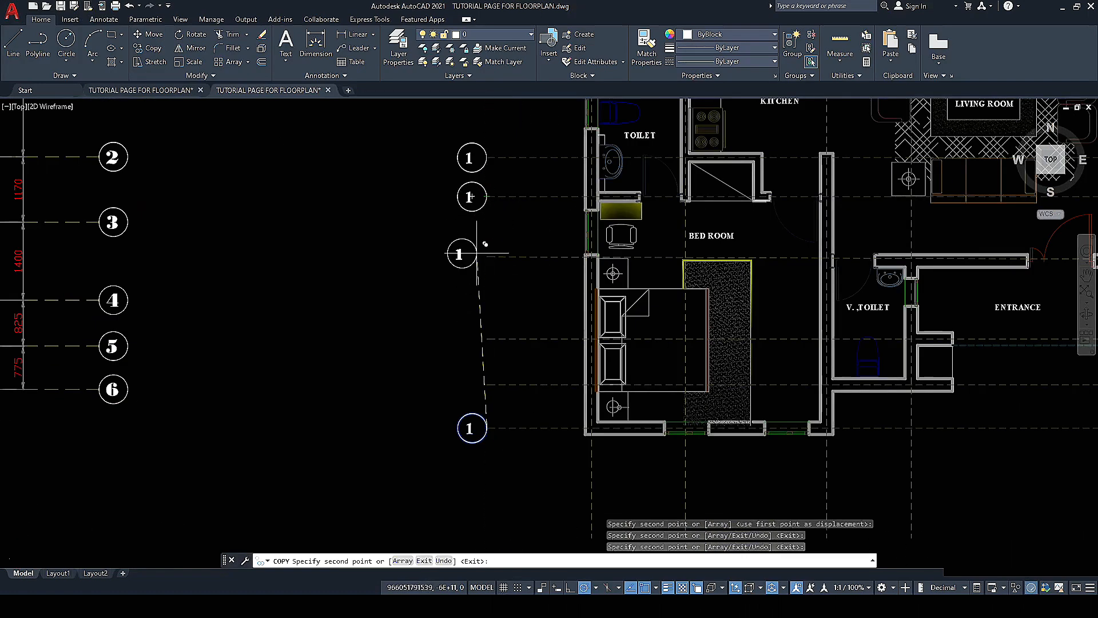
left_click(487, 253)
left_click(479, 332)
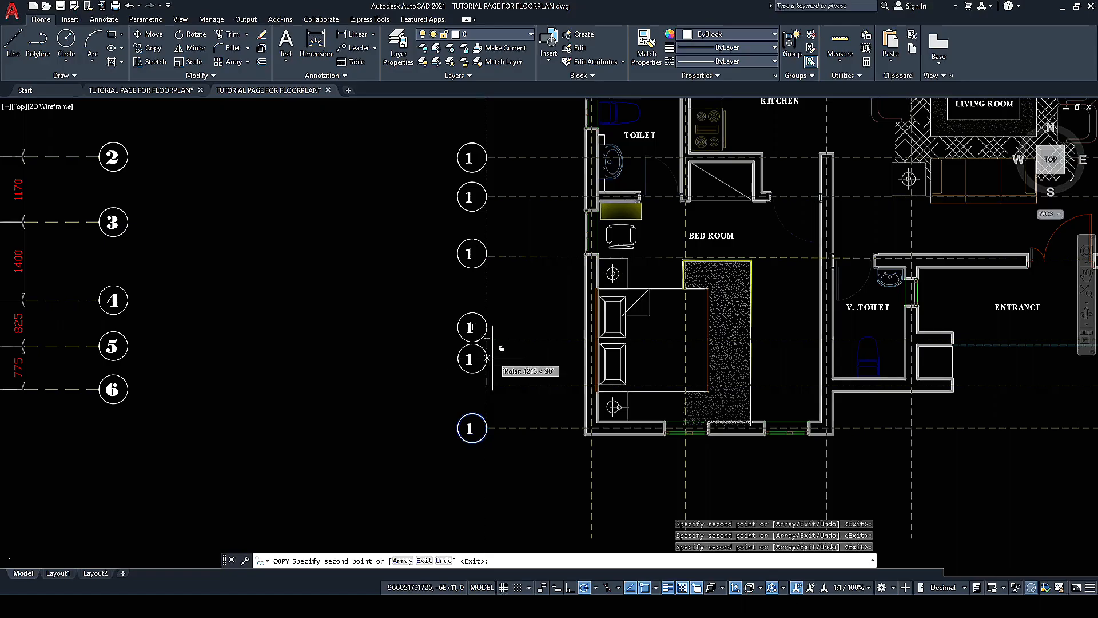
key("ctrl+z")
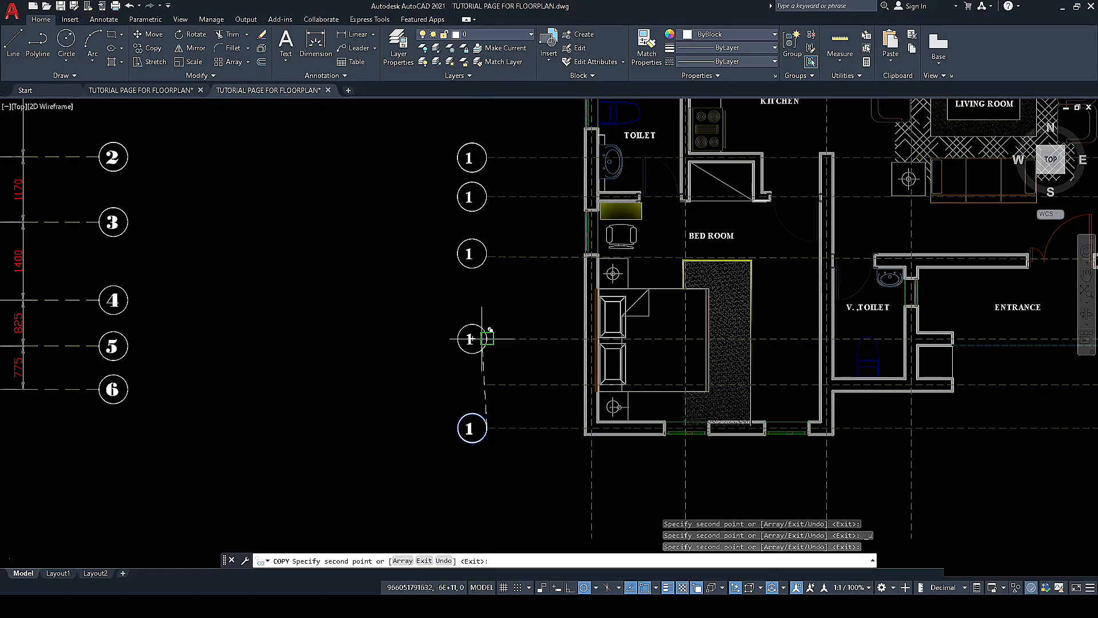
left_click(487, 383)
key("Escape")
Step: Change the number in the second horizontal gridline's left bubble to 2
scroll(458, 364, "down", 6)
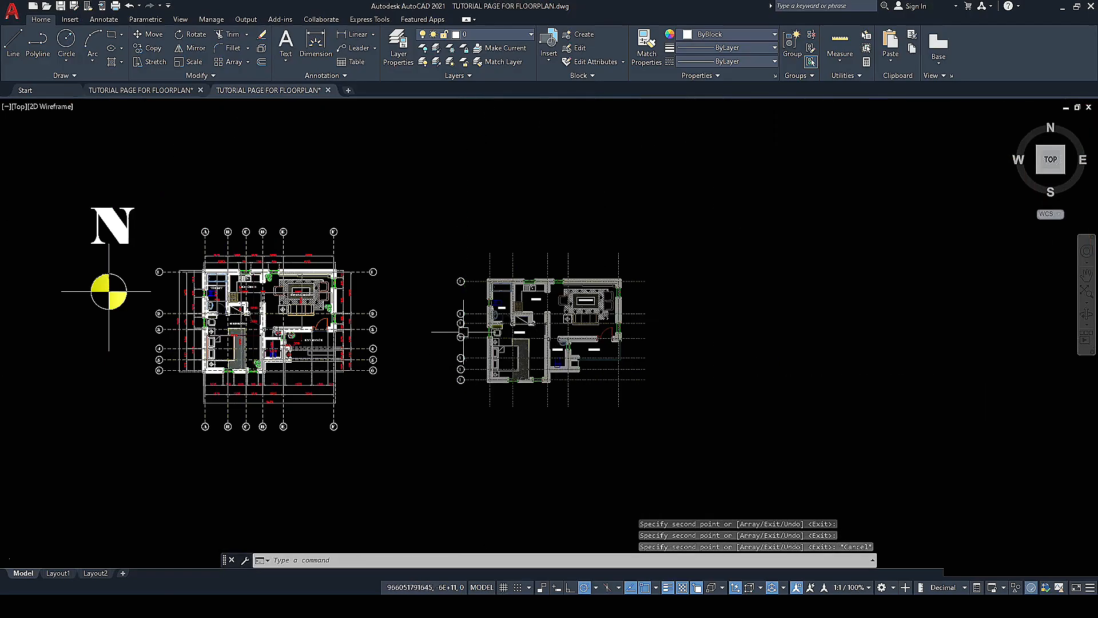
scroll(462, 332, "up", 6)
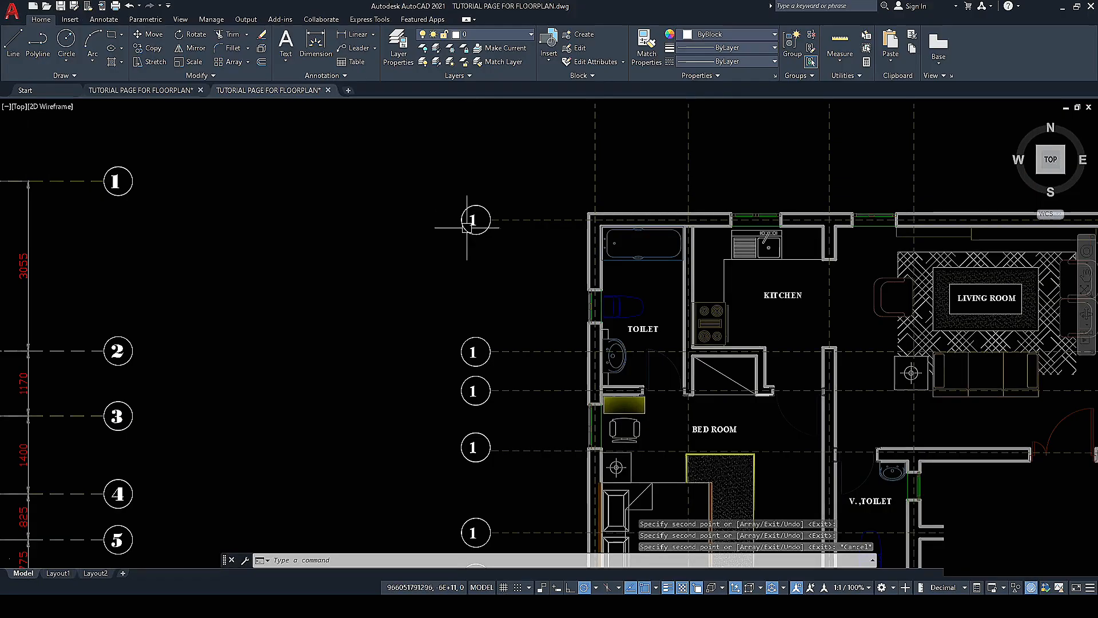
double_click(472, 351)
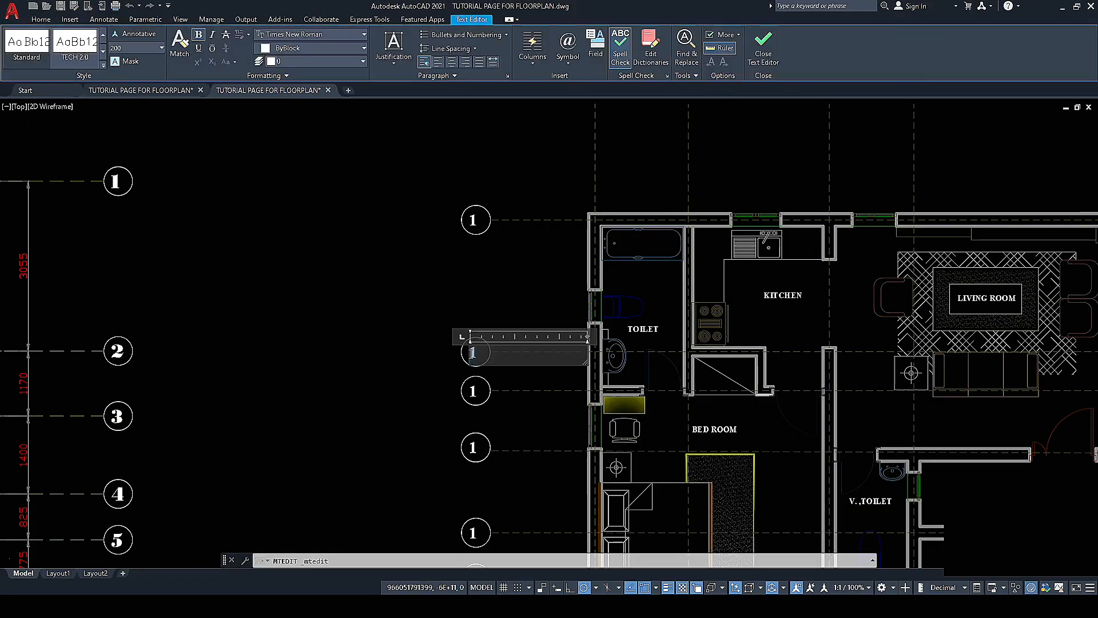
type("2")
left_click(440, 347)
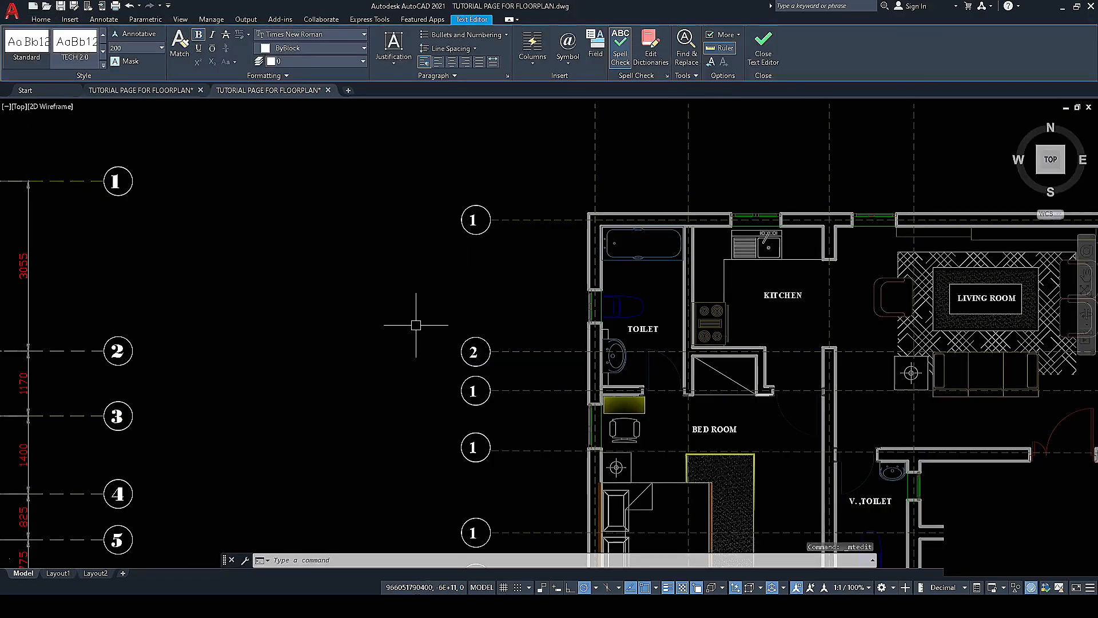
Step: Examine the numbered and lettered grid bubbles around all sides of the copied floor plan
scroll(417, 319, "down", 6)
scroll(444, 334, "up", 2)
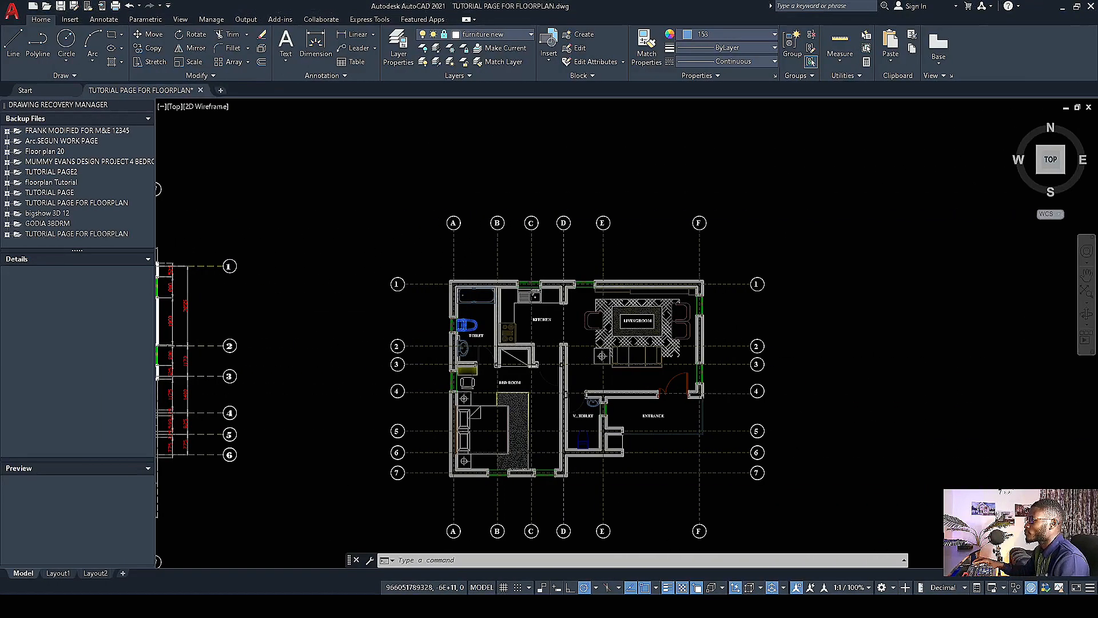
scroll(347, 325, "down", 2)
scroll(403, 338, "up", 3)
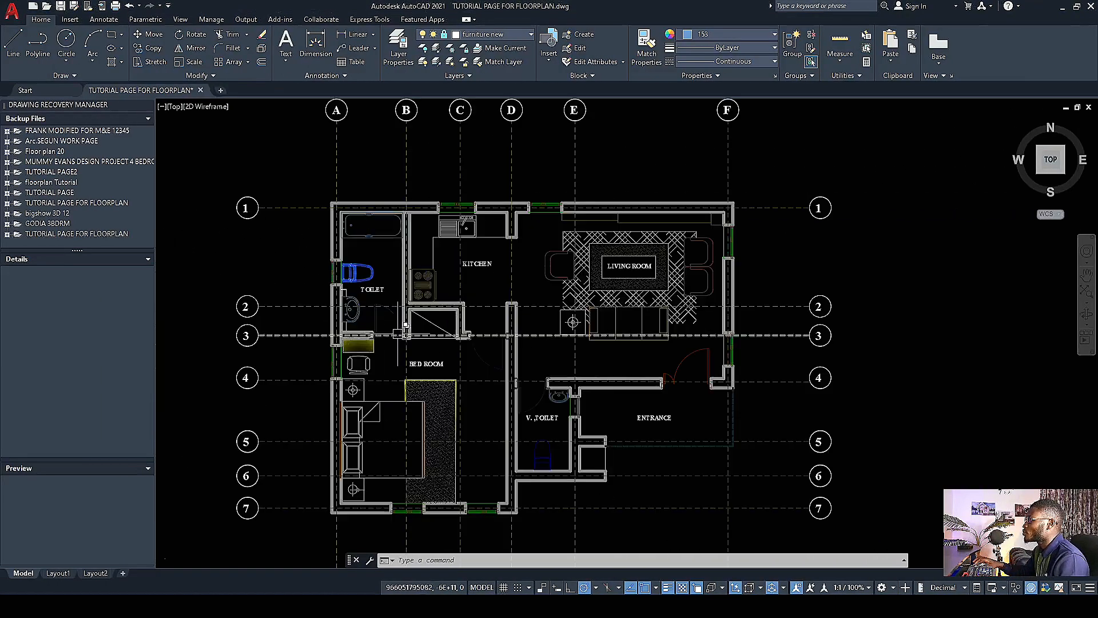
scroll(250, 308, "up", 2)
scroll(406, 308, "down", 4)
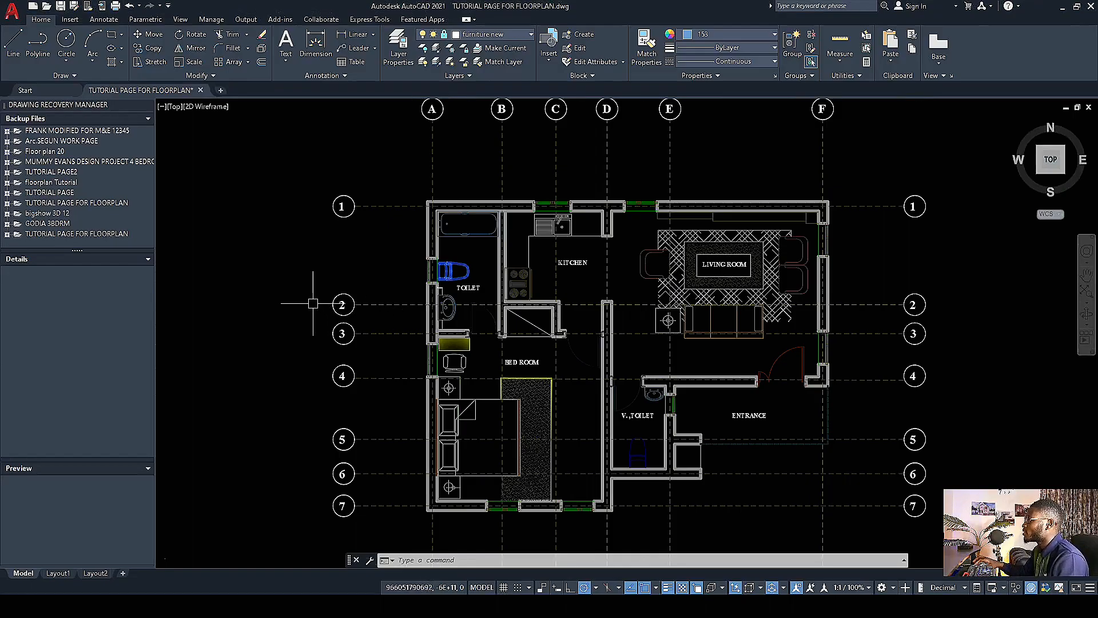
scroll(309, 307, "up", 3)
scroll(344, 313, "down", 5)
scroll(403, 343, "up", 3)
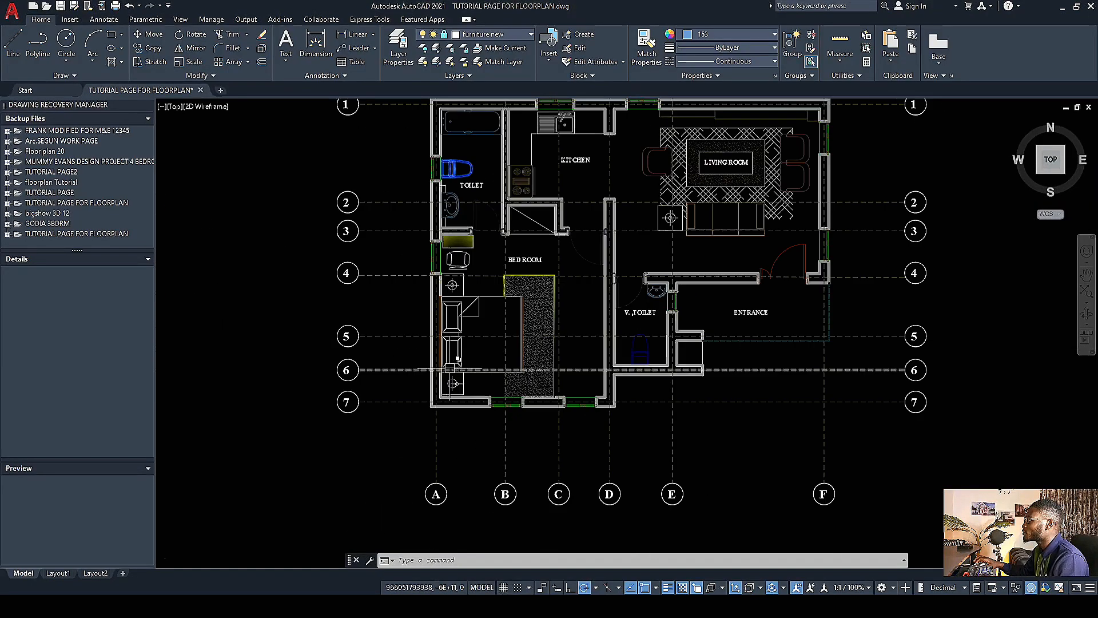
scroll(433, 412, "down", 2)
scroll(481, 226, "up", 3)
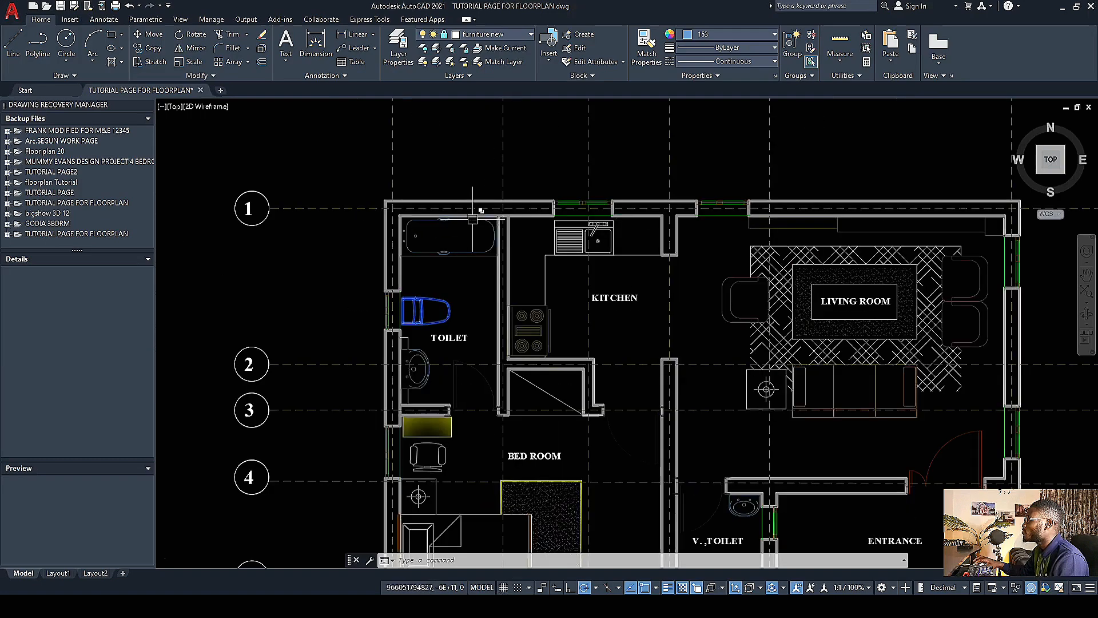
Step: Examine the reference plan's dimensions, wall hatching and plants as details for the copied plan
scroll(589, 242, "down", 5)
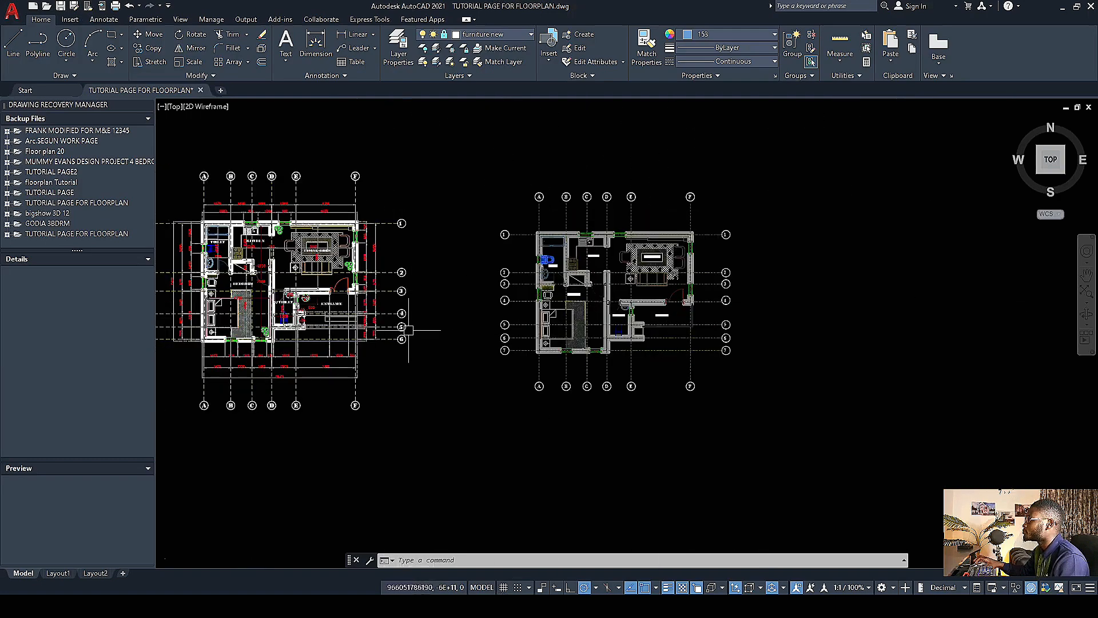
scroll(348, 265, "up", 10)
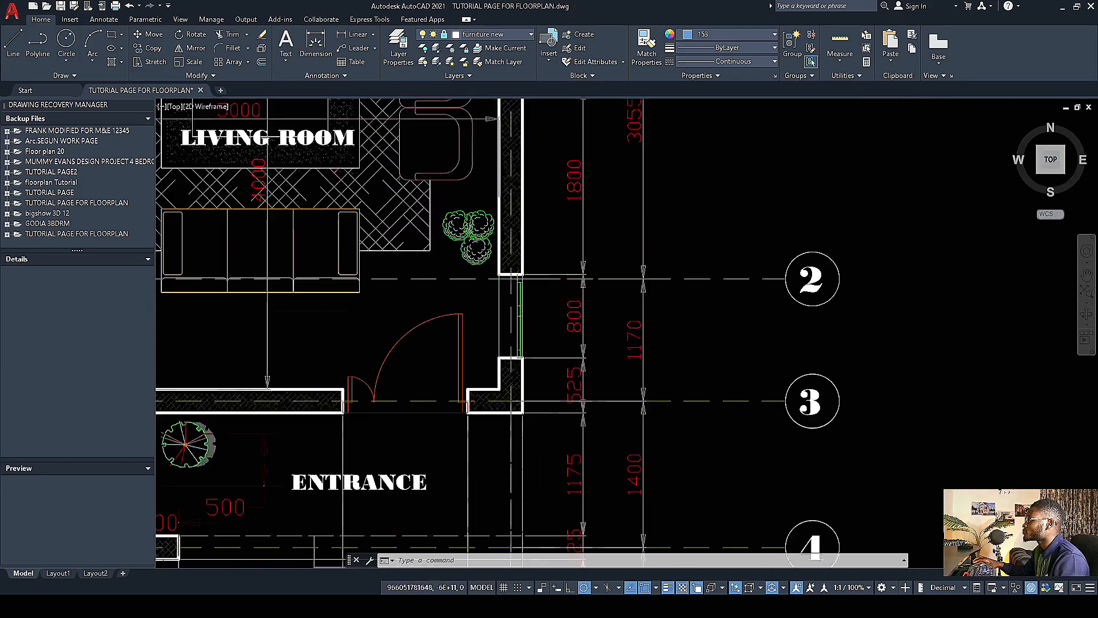
scroll(456, 250, "down", 6)
scroll(462, 273, "up", 7)
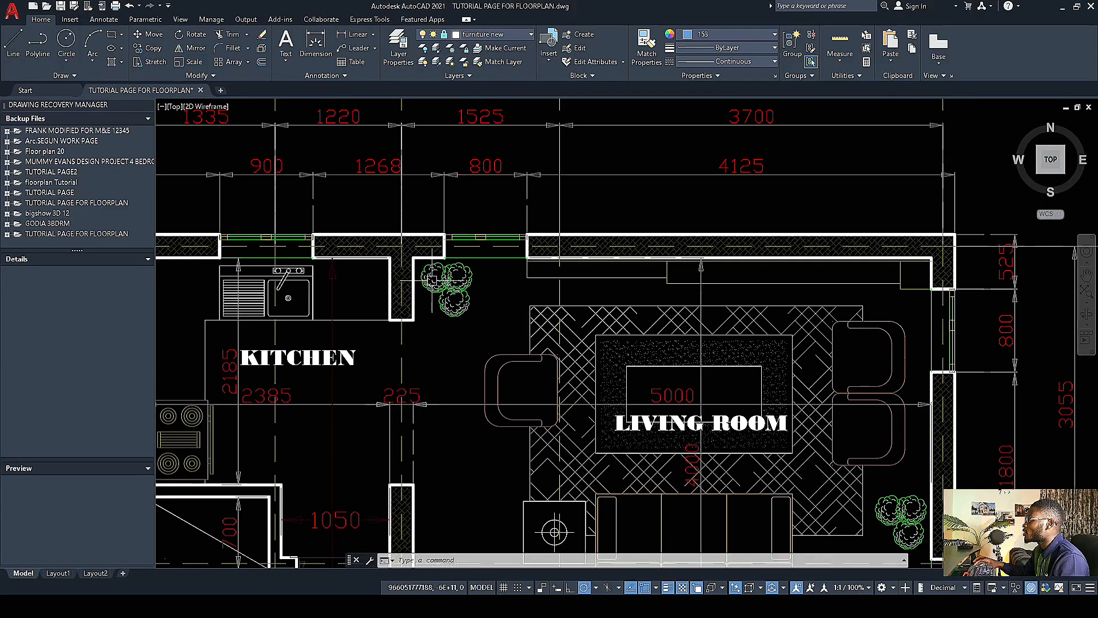
scroll(463, 273, "down", 7)
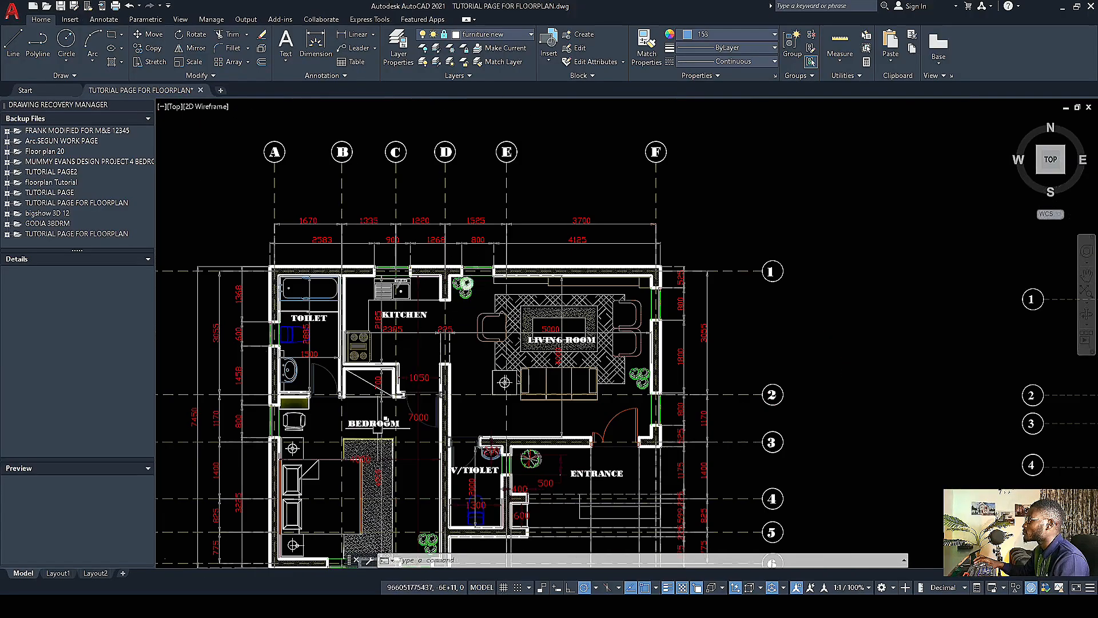
scroll(388, 536, "up", 4)
scroll(388, 536, "down", 4)
scroll(454, 438, "up", 9)
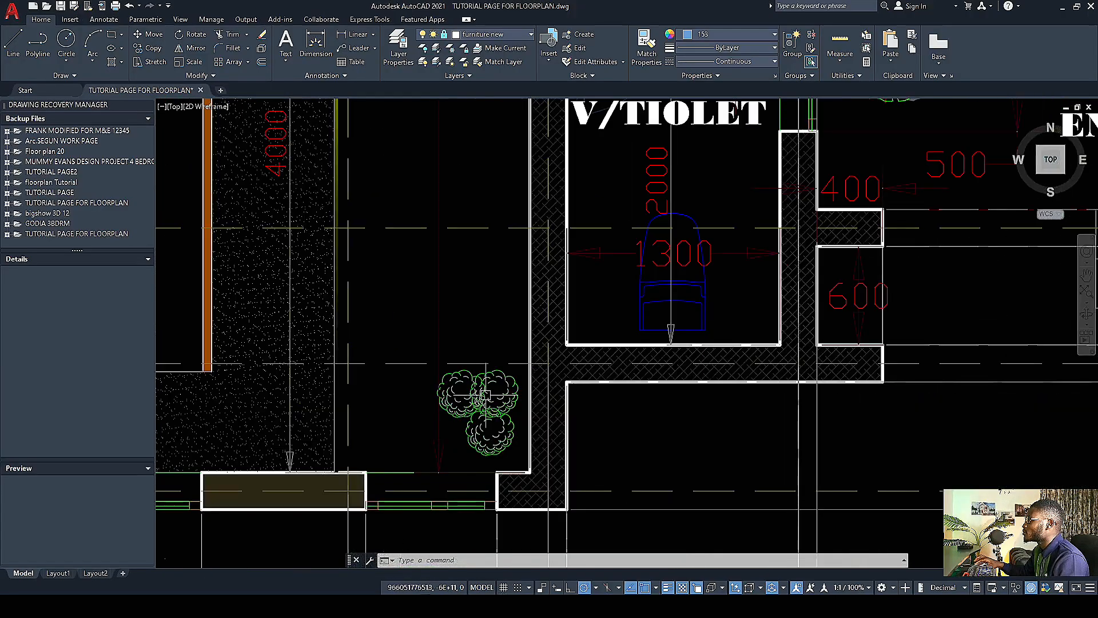
scroll(449, 424, "down", 6)
scroll(473, 309, "up", 7)
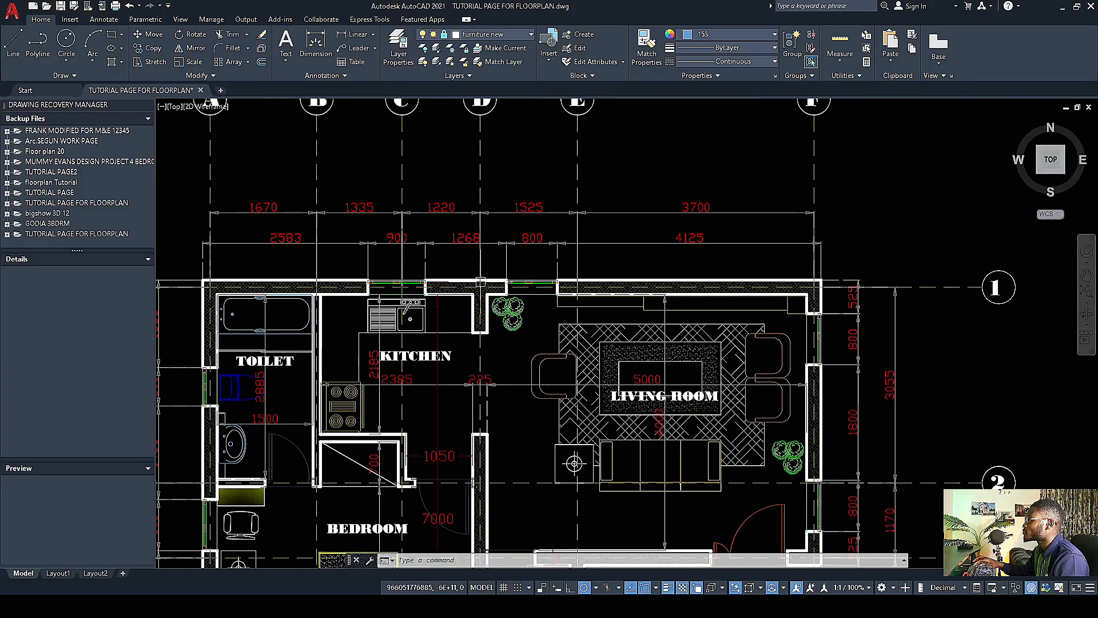
scroll(517, 309, "up", 2)
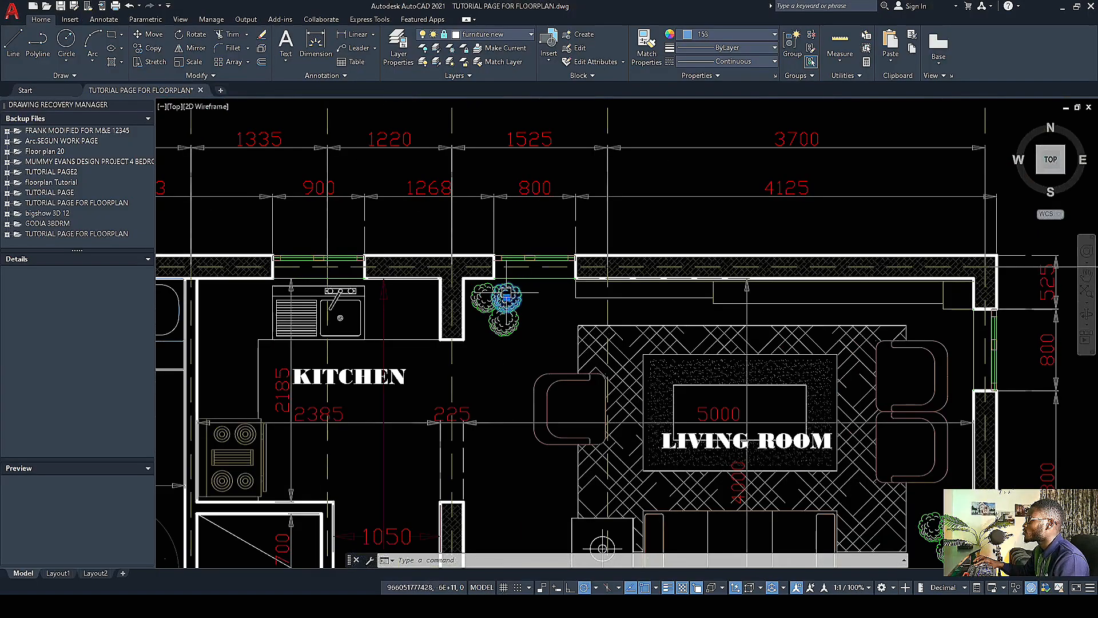
Step: Copy the three-shrub plant cluster from the reference plan into the copied plan's living room corner beside the kitchen wall
left_click(506, 295)
right_click(477, 297)
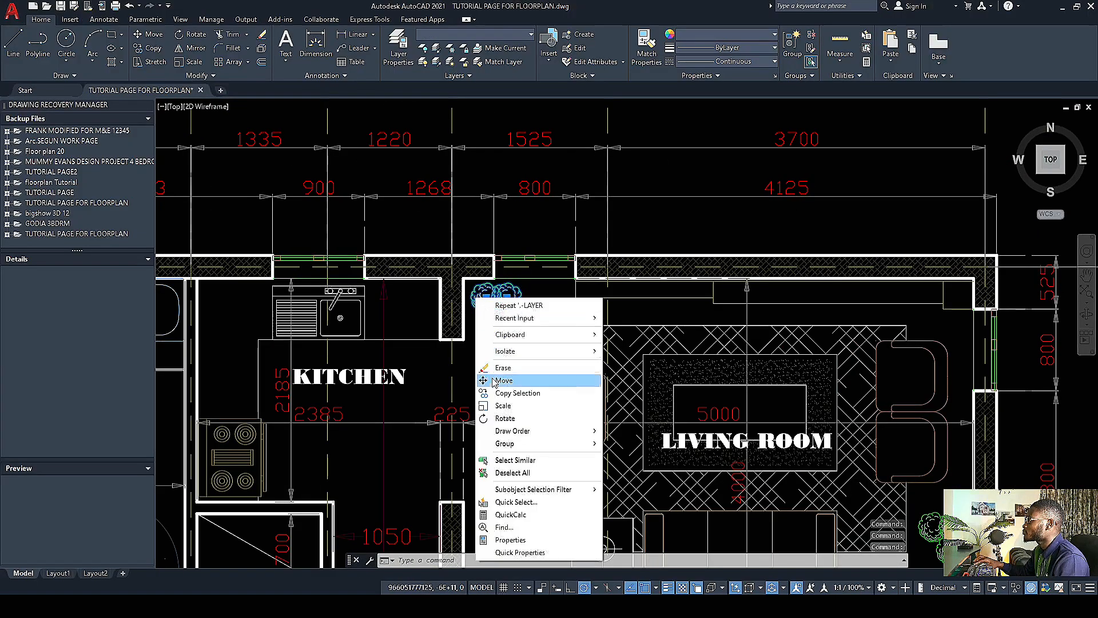
left_click(503, 394)
left_click(507, 302)
scroll(508, 302, "down", 8)
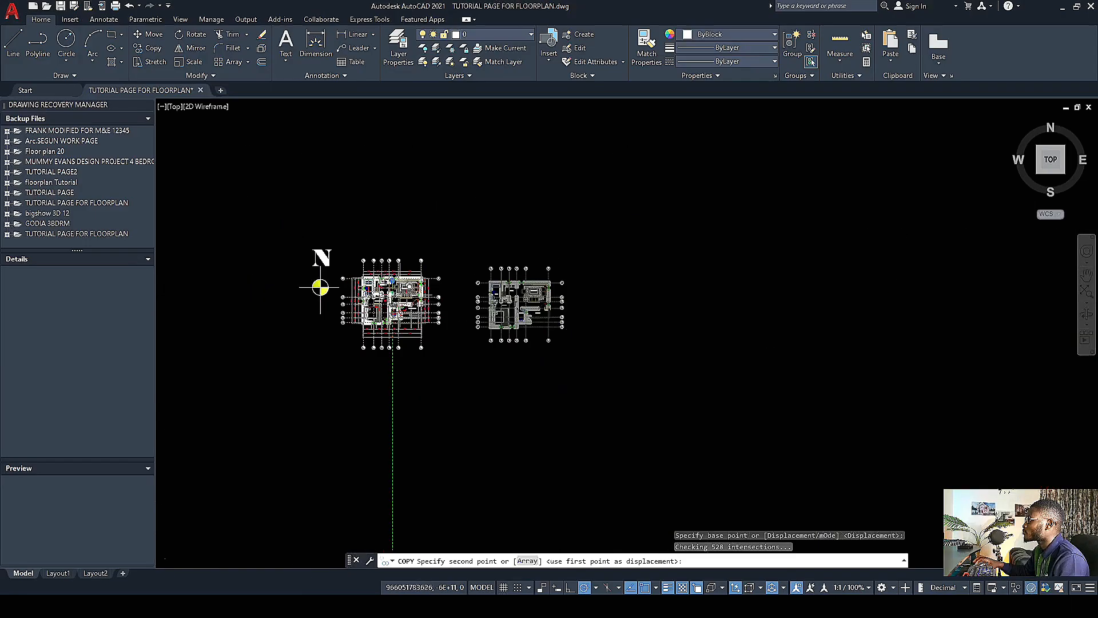
scroll(209, 287, "up", 6)
scroll(570, 283, "up", 5)
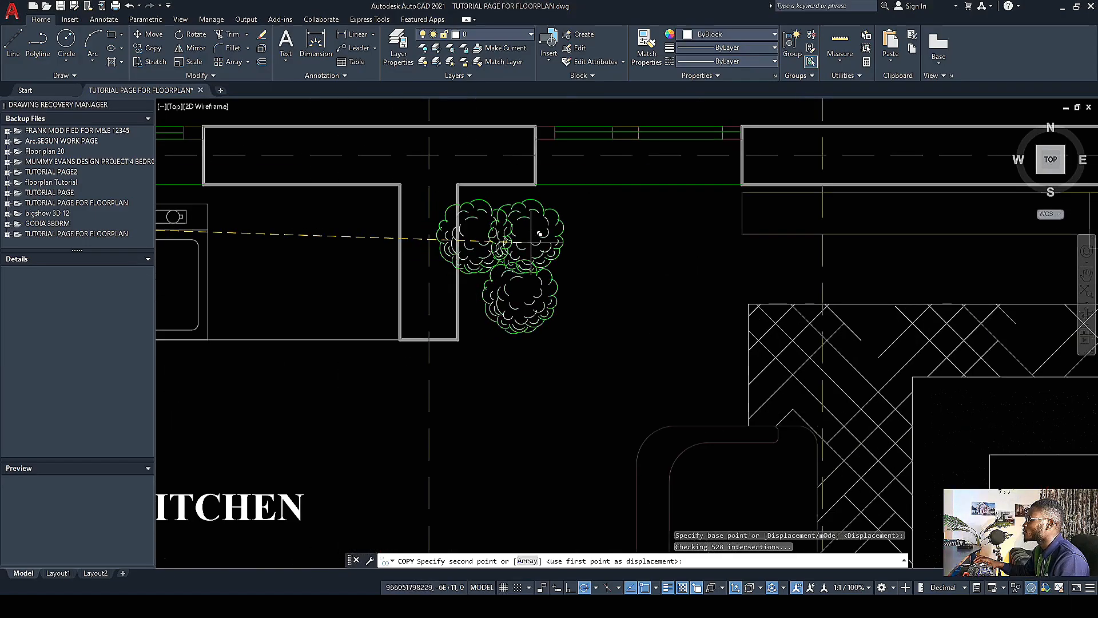
left_click(564, 247)
Step: Place another copy of the plant cluster in the living room against the outer wall, above the entrance door
scroll(563, 247, "down", 5)
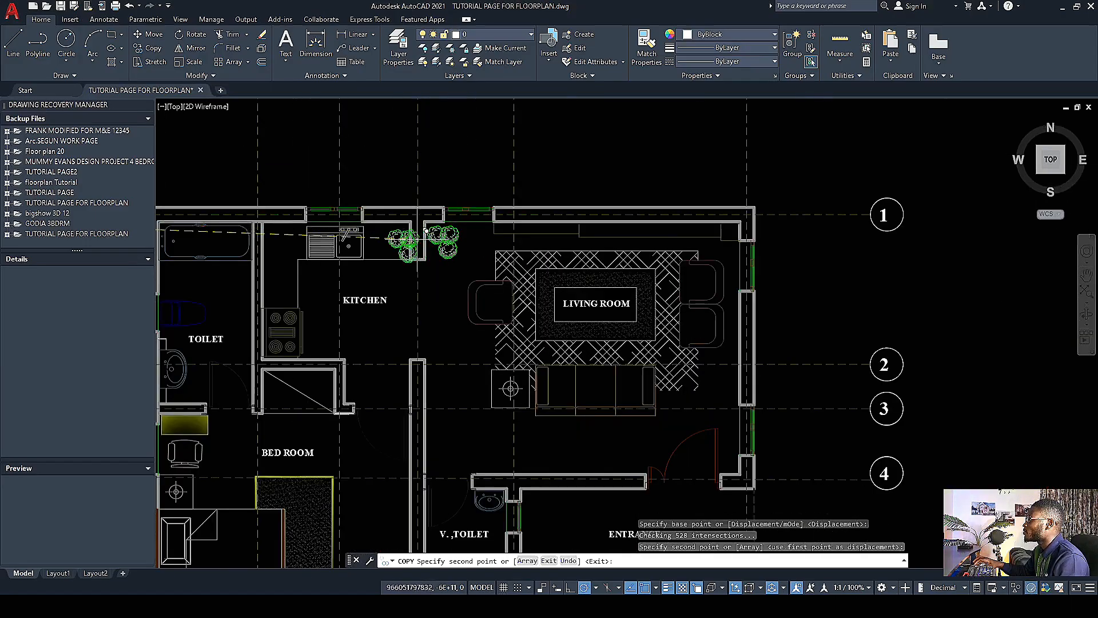
scroll(669, 245, "down", 4)
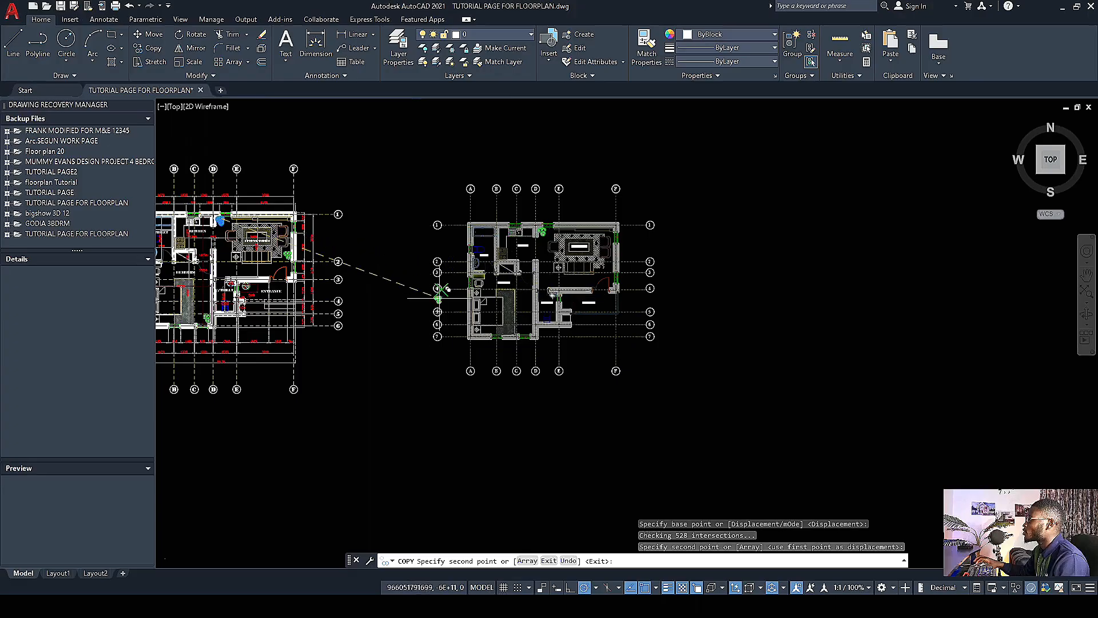
scroll(590, 266, "up", 8)
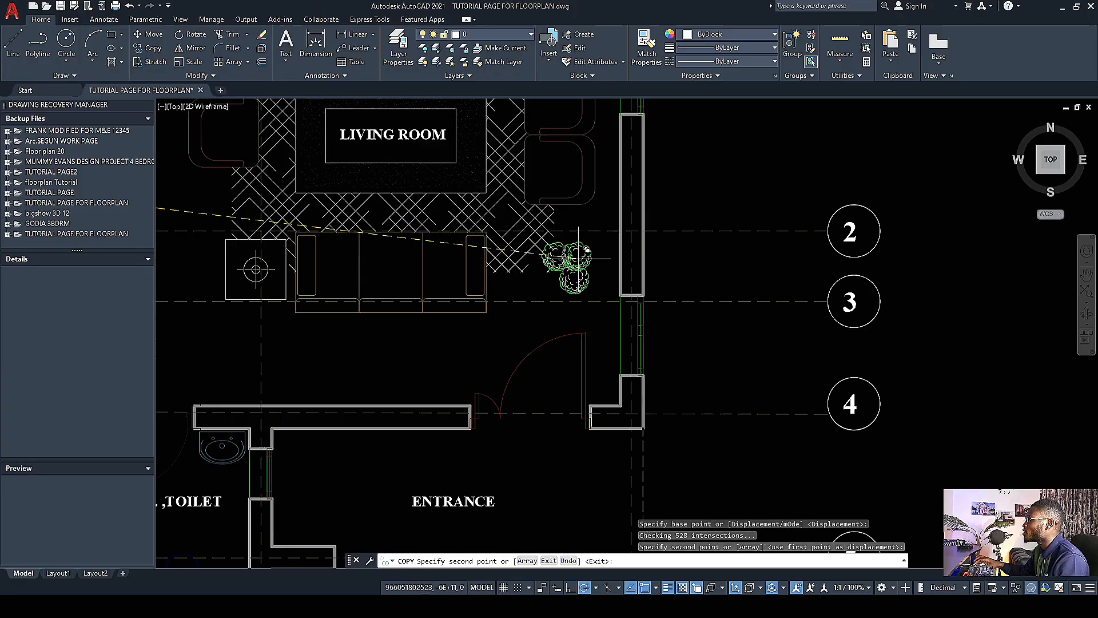
left_click(612, 291)
Step: Place a third copy of the plant cluster in the bedroom's lower corner near gridline D, and finish copying
scroll(612, 291, "down", 8)
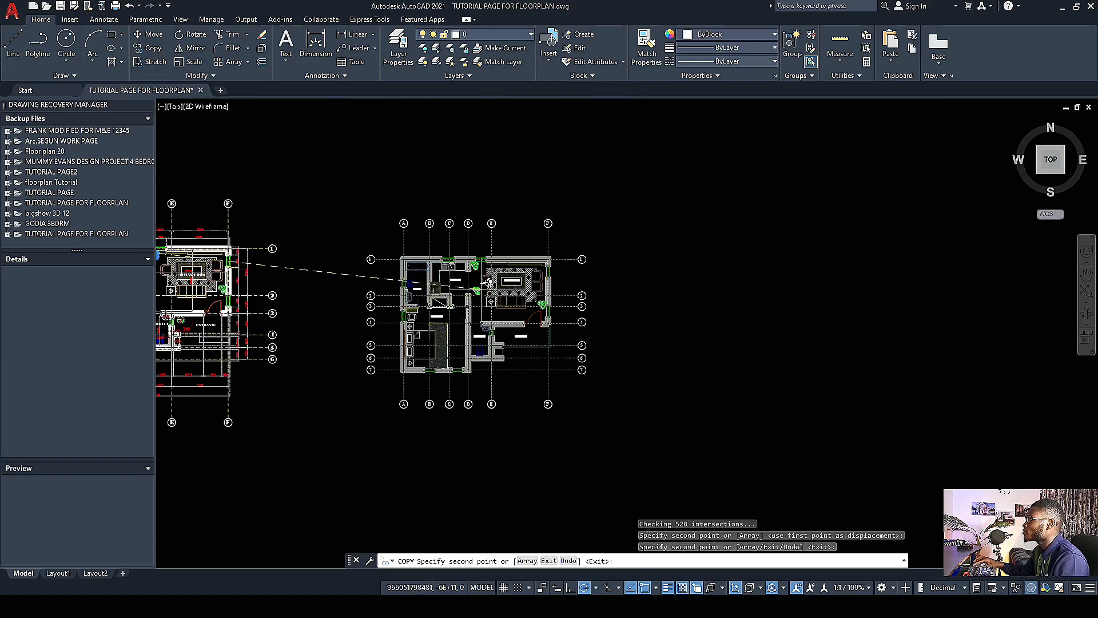
scroll(515, 286, "down", 2)
scroll(265, 292, "up", 4)
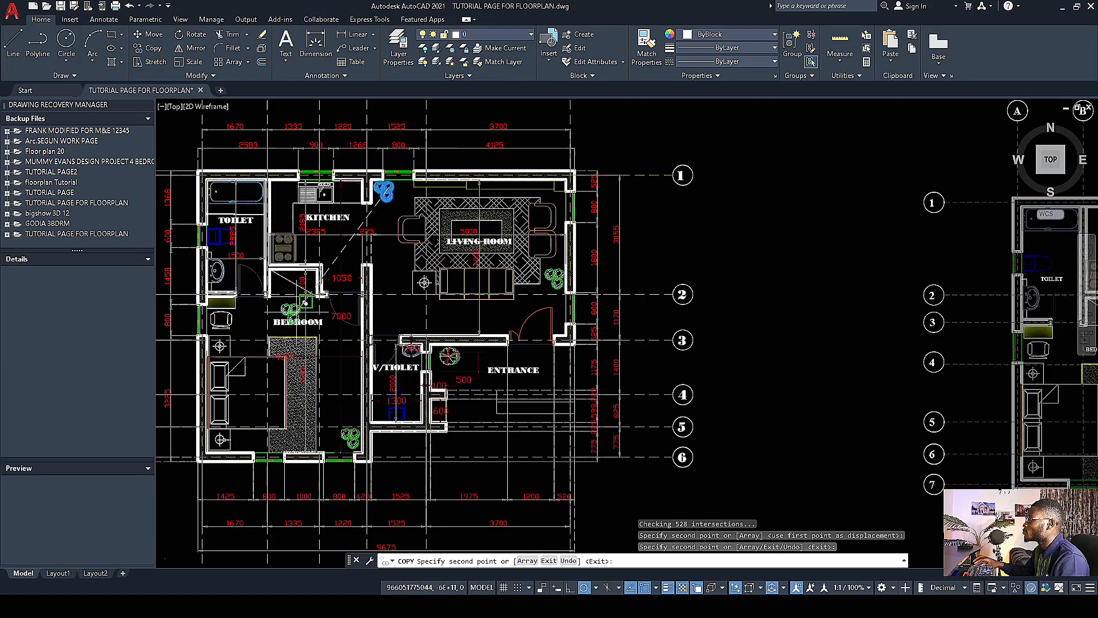
scroll(307, 388, "down", 4)
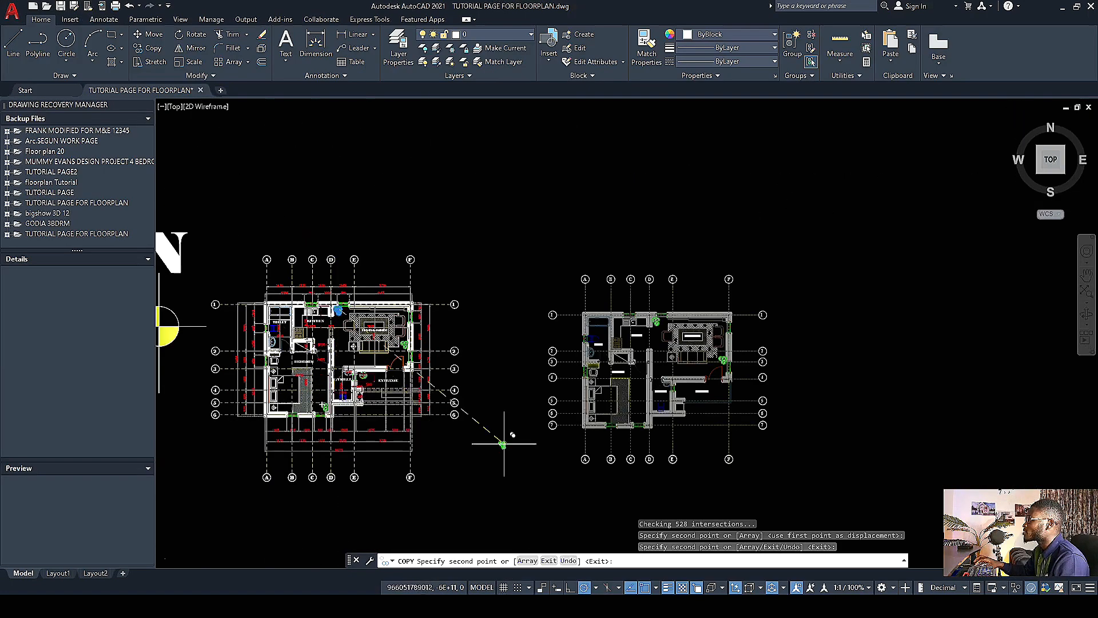
scroll(651, 425, "up", 7)
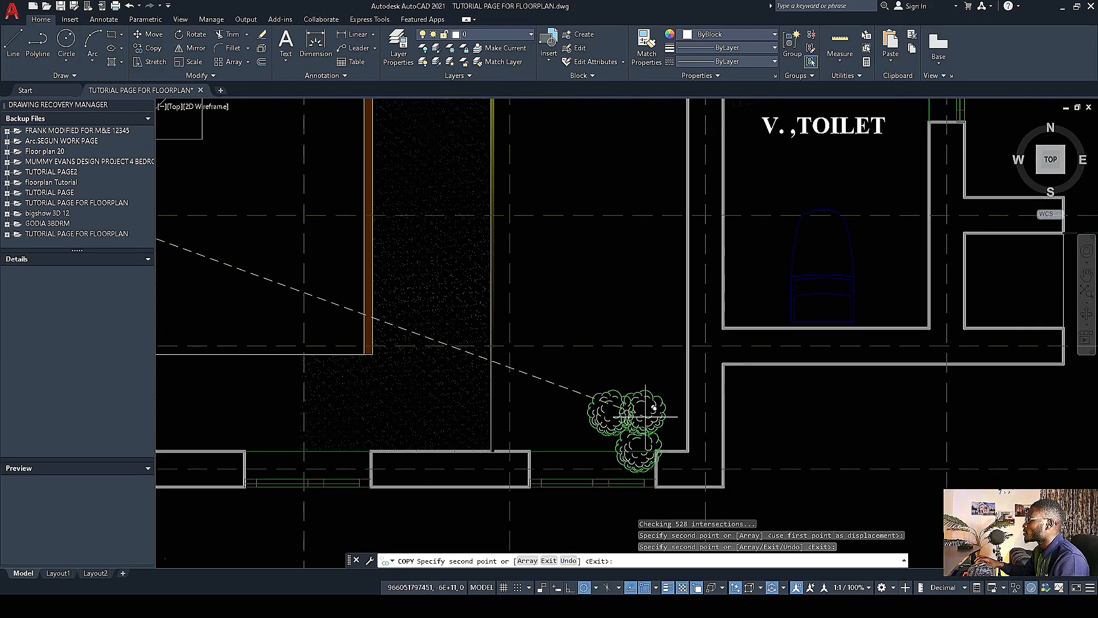
scroll(658, 390, "up", 2)
left_click(664, 375)
scroll(492, 372, "down", 5)
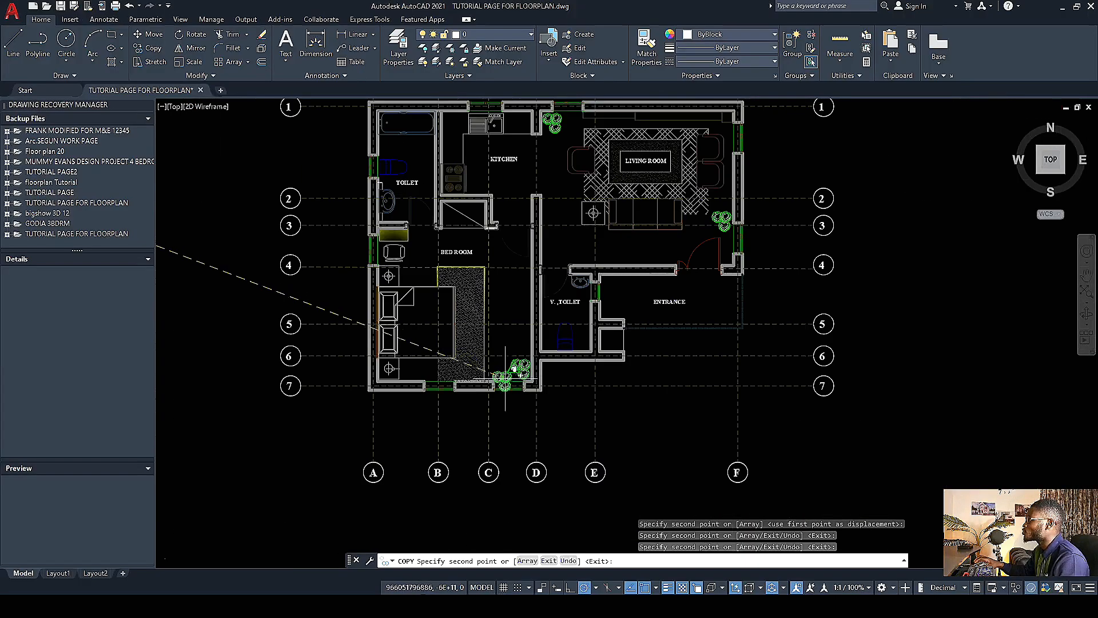
key("Escape")
Step: Copy the round potted plant from the reference entrance to the copied plan's entrance, aligned by the wall corner beside the visitor's toilet
scroll(412, 359, "down", 4)
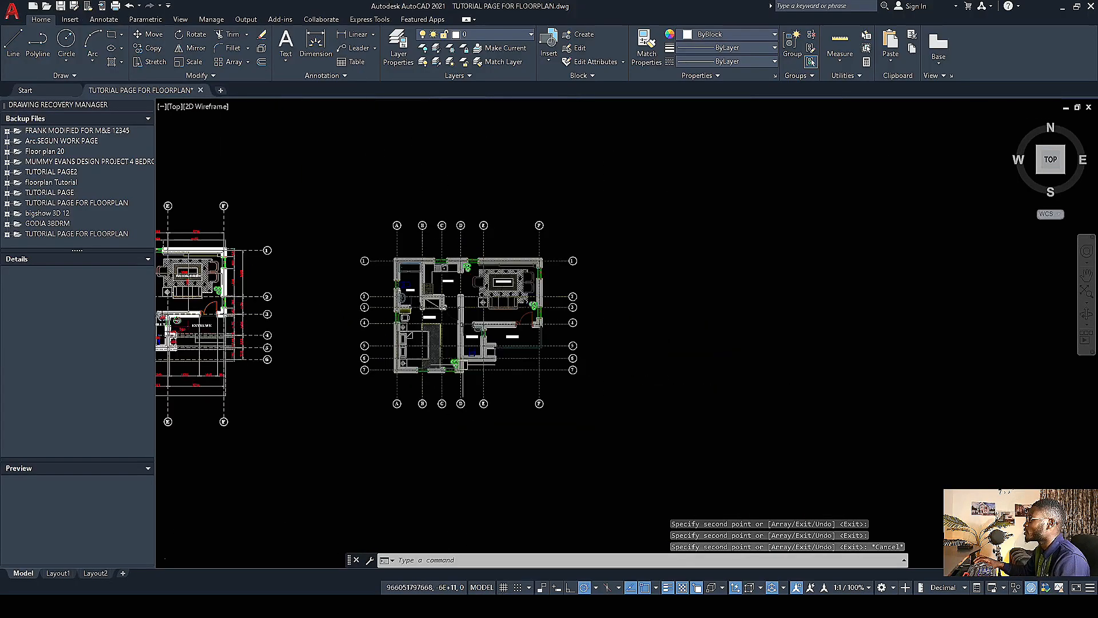
scroll(498, 336, "down", 4)
scroll(351, 314, "up", 6)
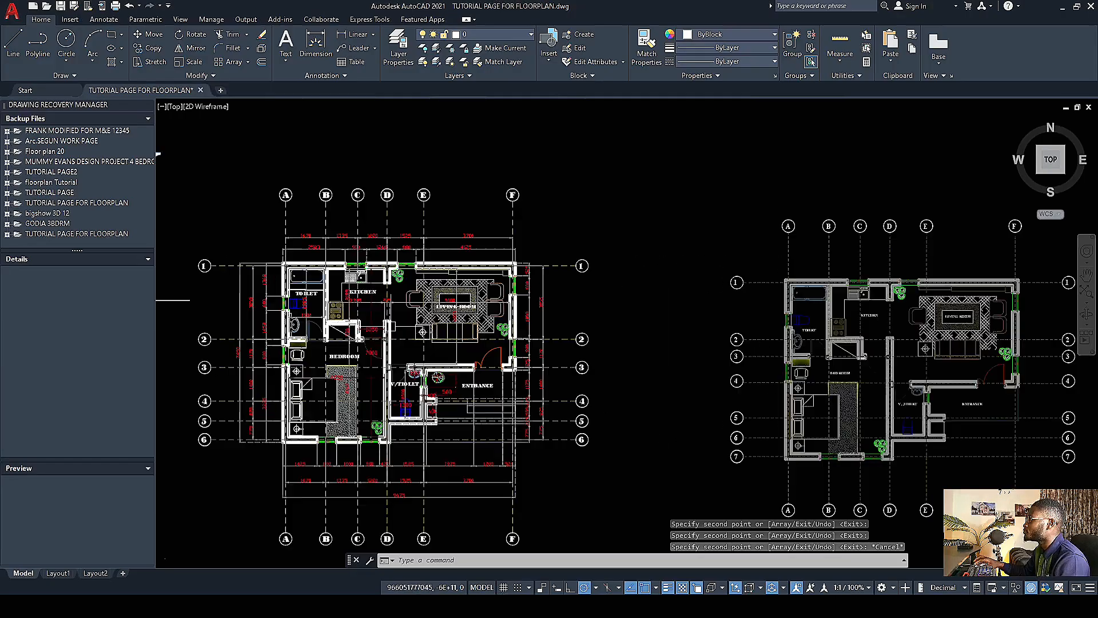
scroll(405, 343, "up", 2)
scroll(318, 368, "down", 4)
scroll(373, 380, "up", 10)
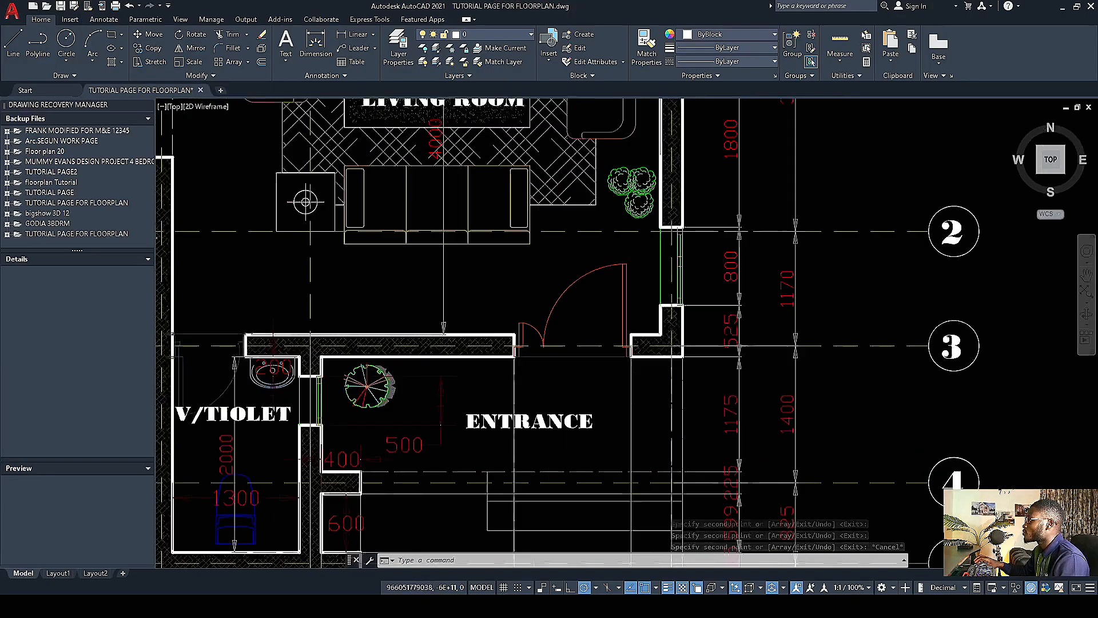
left_click(519, 467)
left_click(301, 379)
right_click(303, 378)
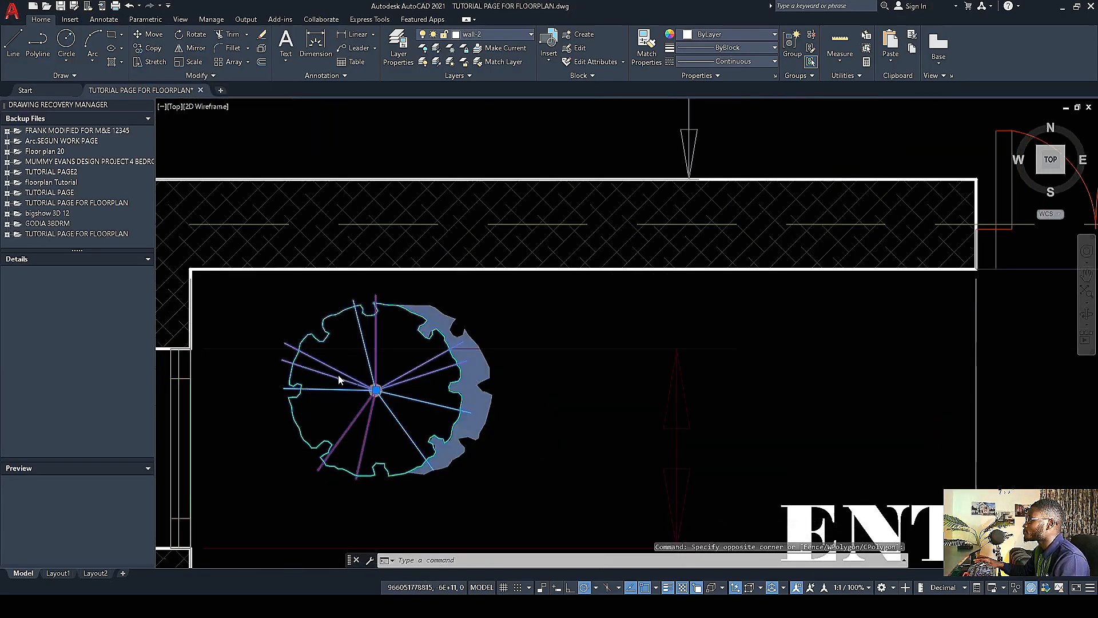
left_click(347, 195)
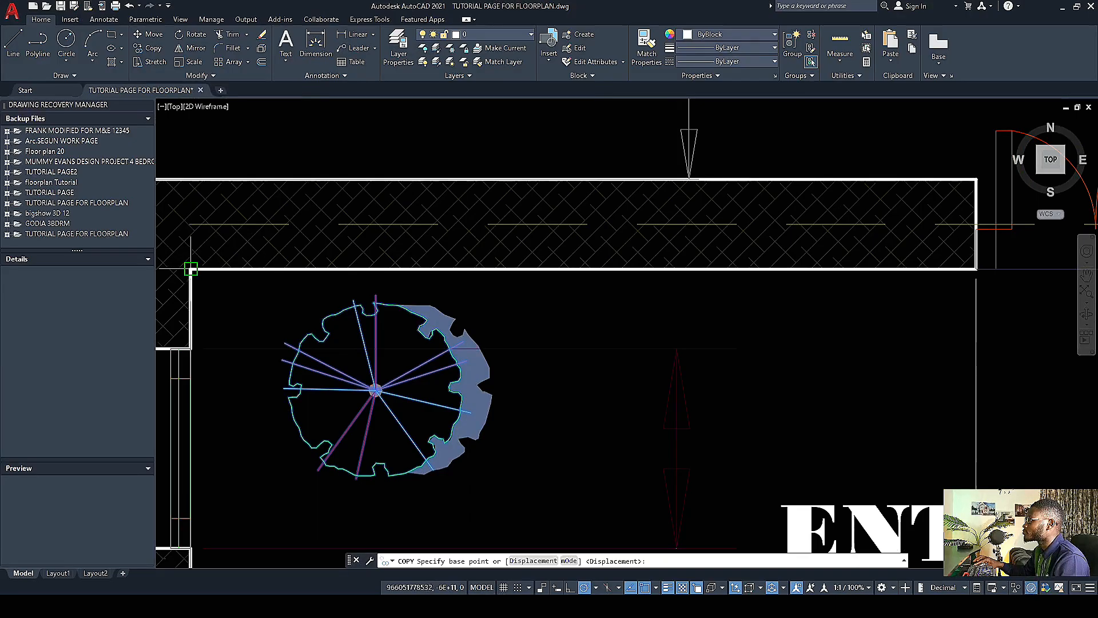
left_click(375, 390)
scroll(343, 300, "down", 10)
scroll(714, 284, "up", 10)
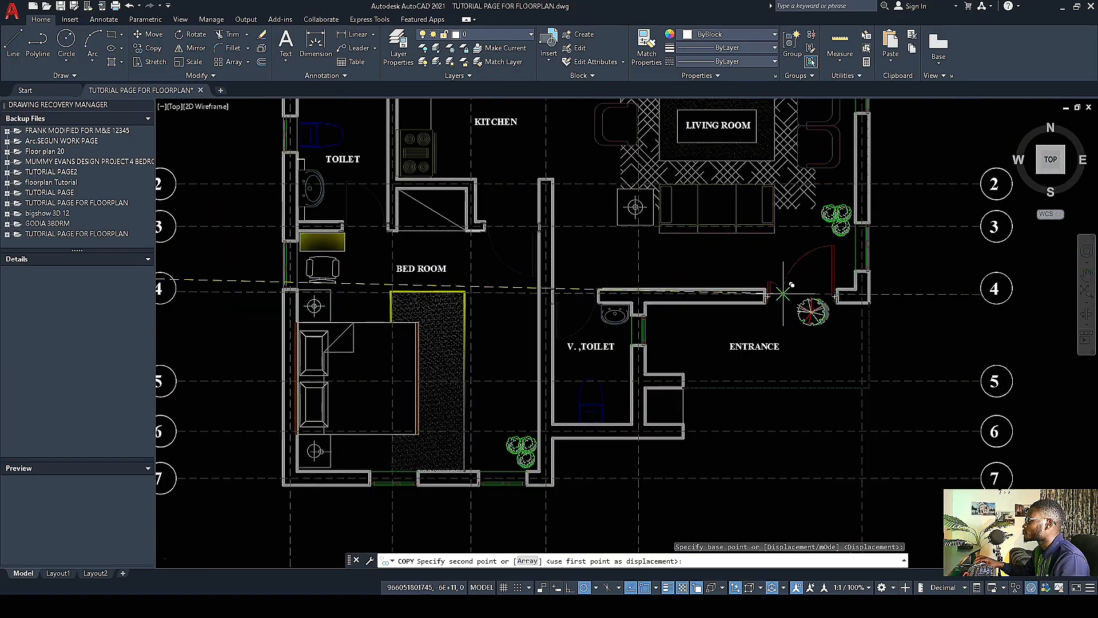
left_click(586, 271)
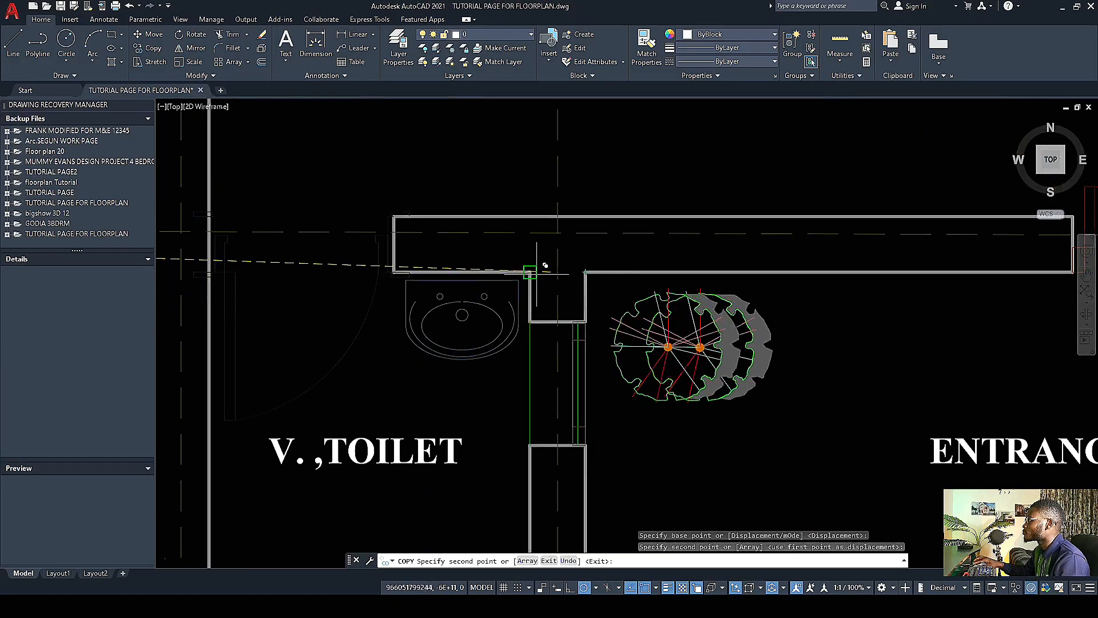
scroll(515, 297, "down", 8)
key("Escape")
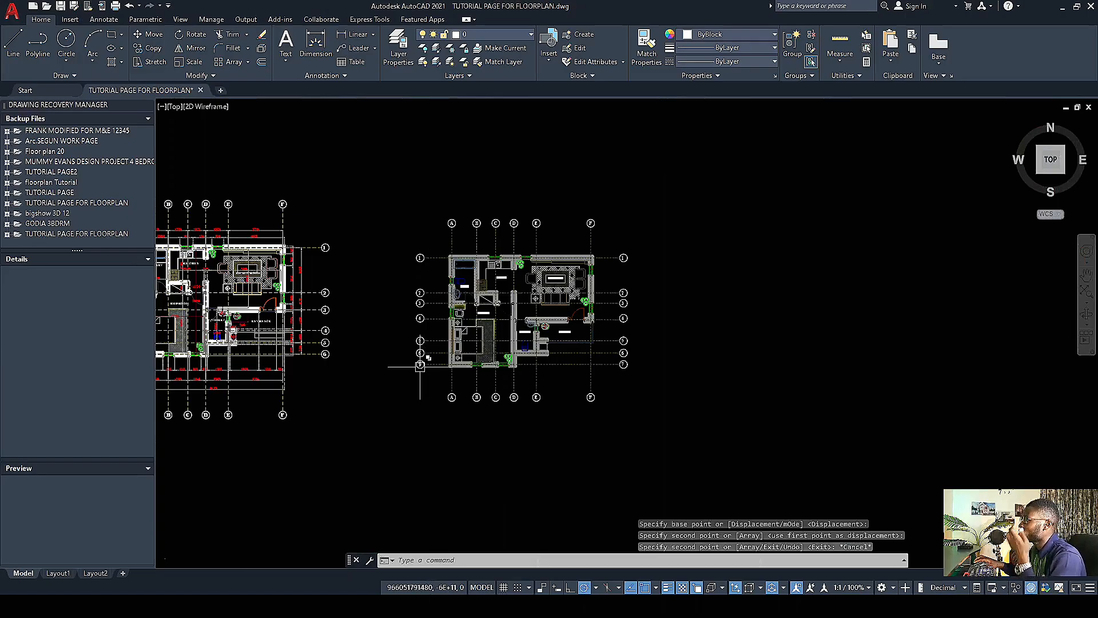
Step: Compare the copied floor plan with the reference plan to find which details are still missing
scroll(478, 359, "down", 2)
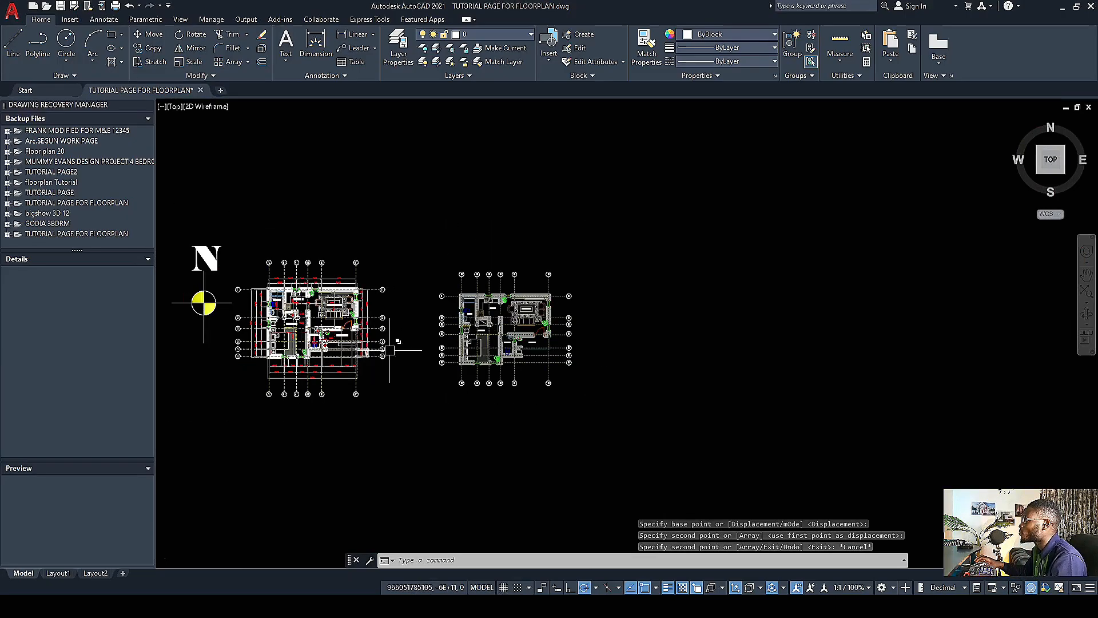
scroll(412, 321, "up", 2)
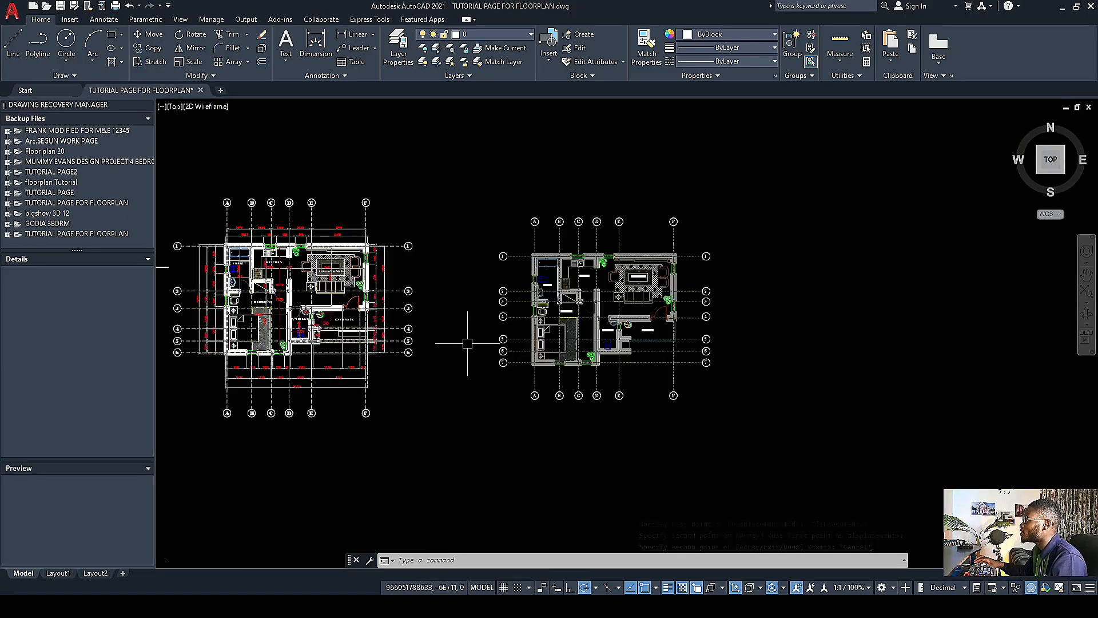
scroll(491, 371, "up", 4)
scroll(384, 343, "down", 4)
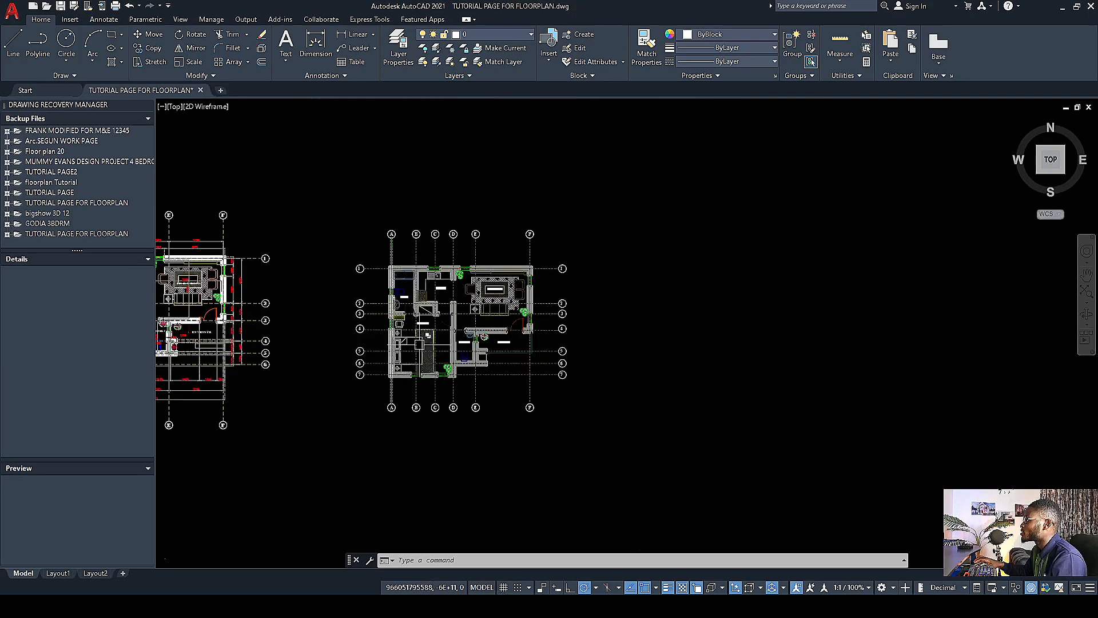
scroll(386, 323, "up", 2)
scroll(501, 354, "down", 2)
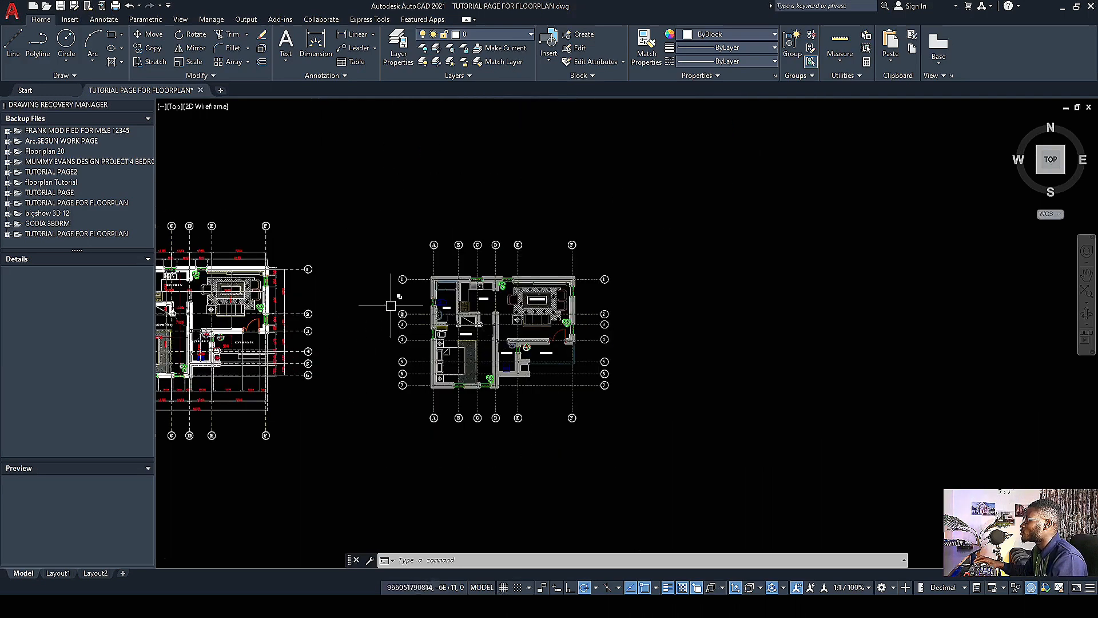
scroll(520, 304, "down", 2)
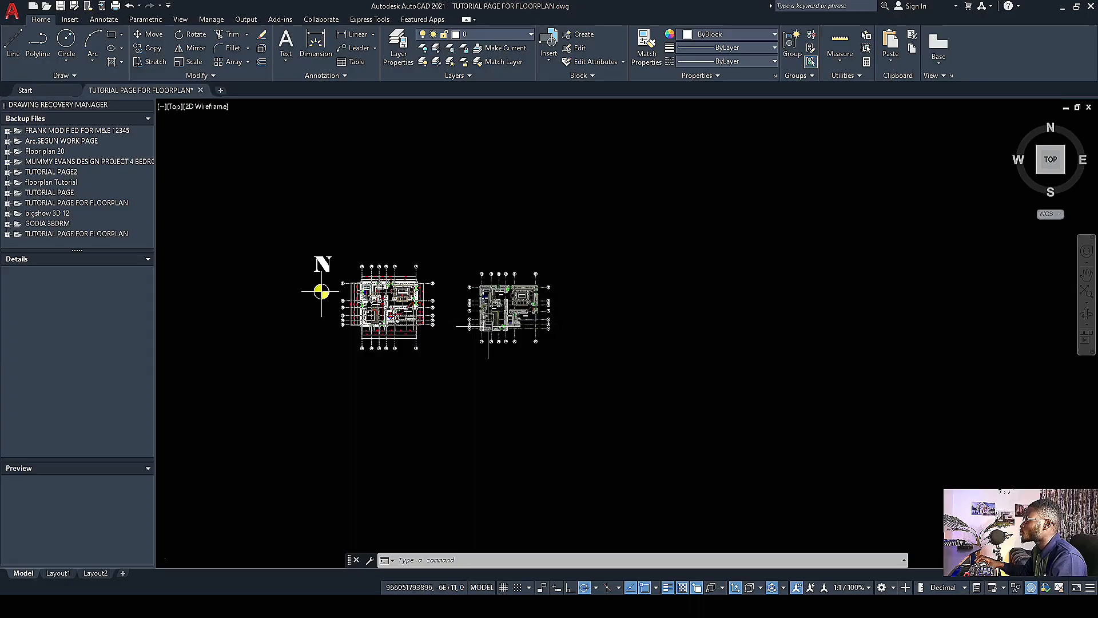
scroll(457, 332, "up", 5)
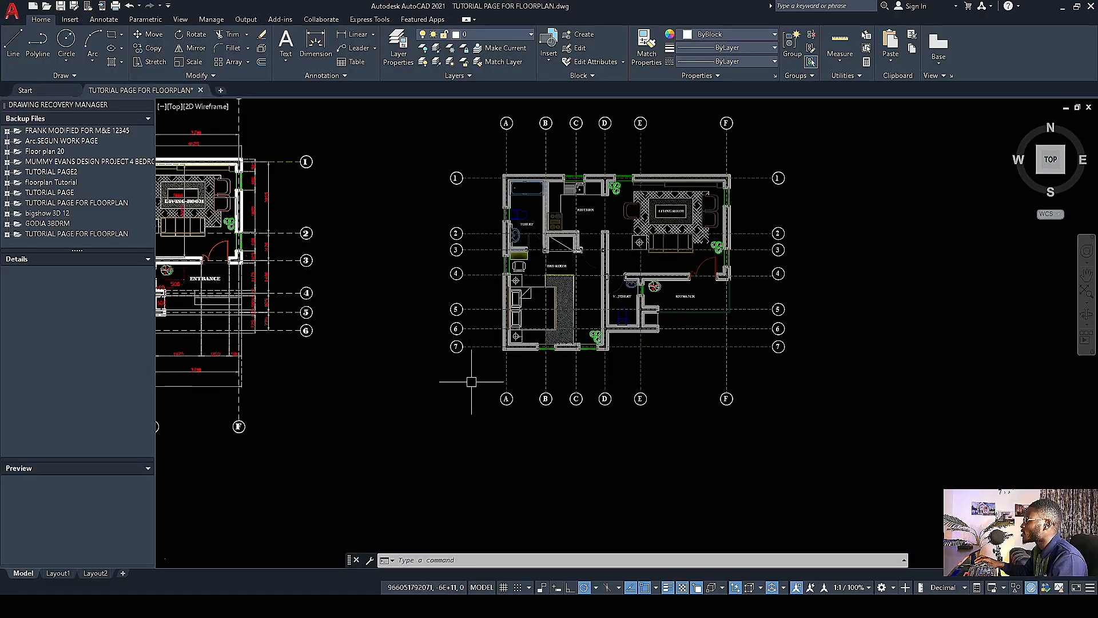
scroll(506, 360, "up", 4)
scroll(480, 355, "down", 8)
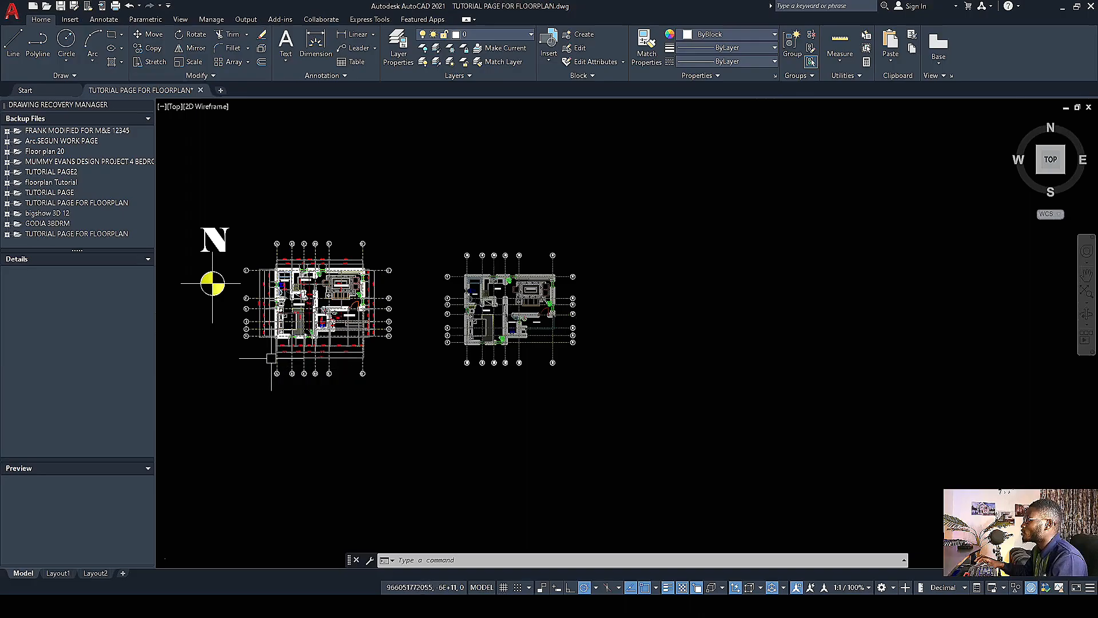
scroll(271, 358, "up", 4)
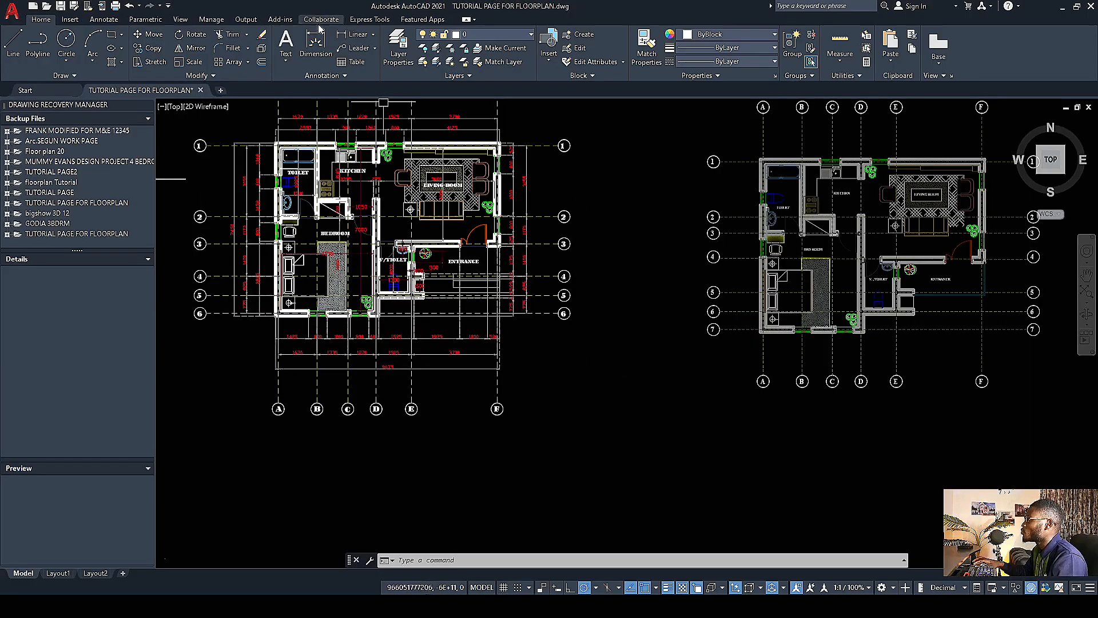
left_click(358, 34)
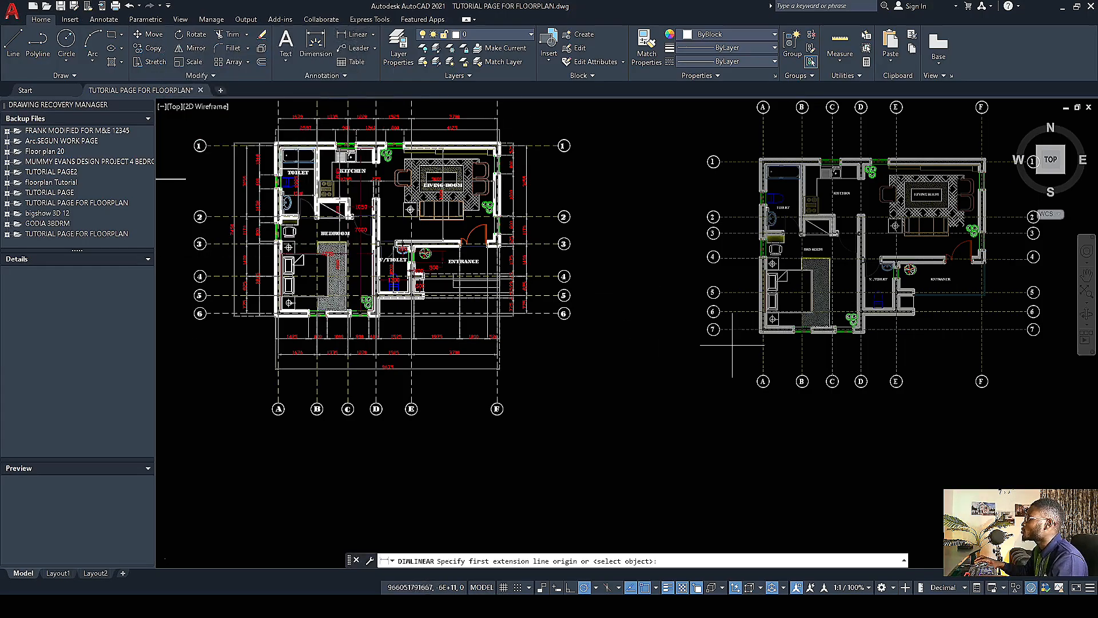
scroll(573, 348, "down", 4)
scroll(406, 331, "up", 7)
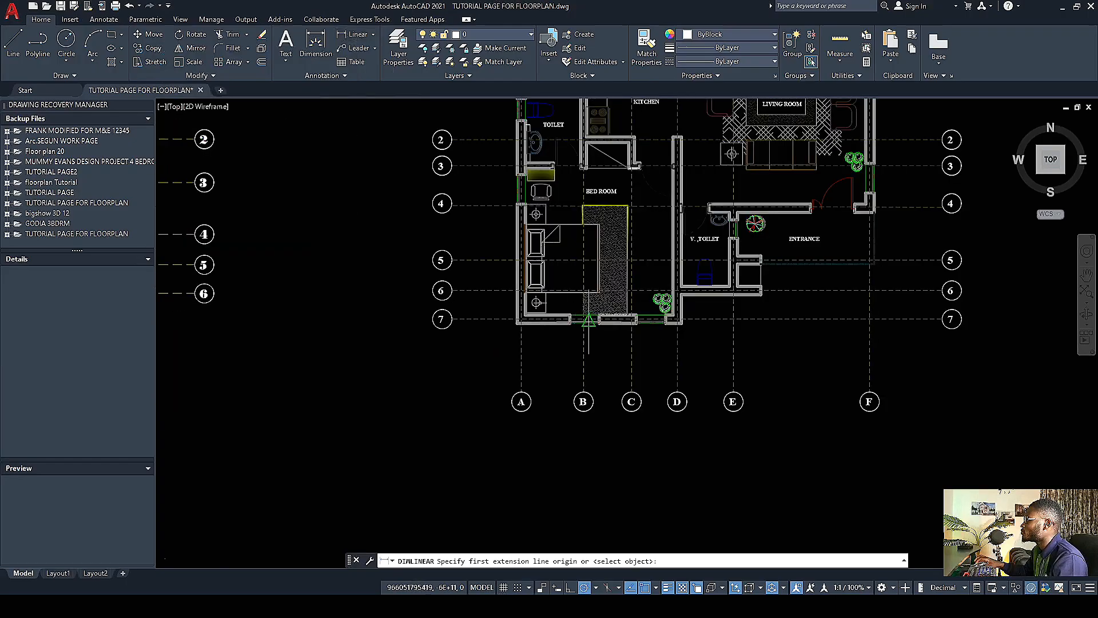
scroll(390, 331, "down", 3)
scroll(512, 320, "up", 6)
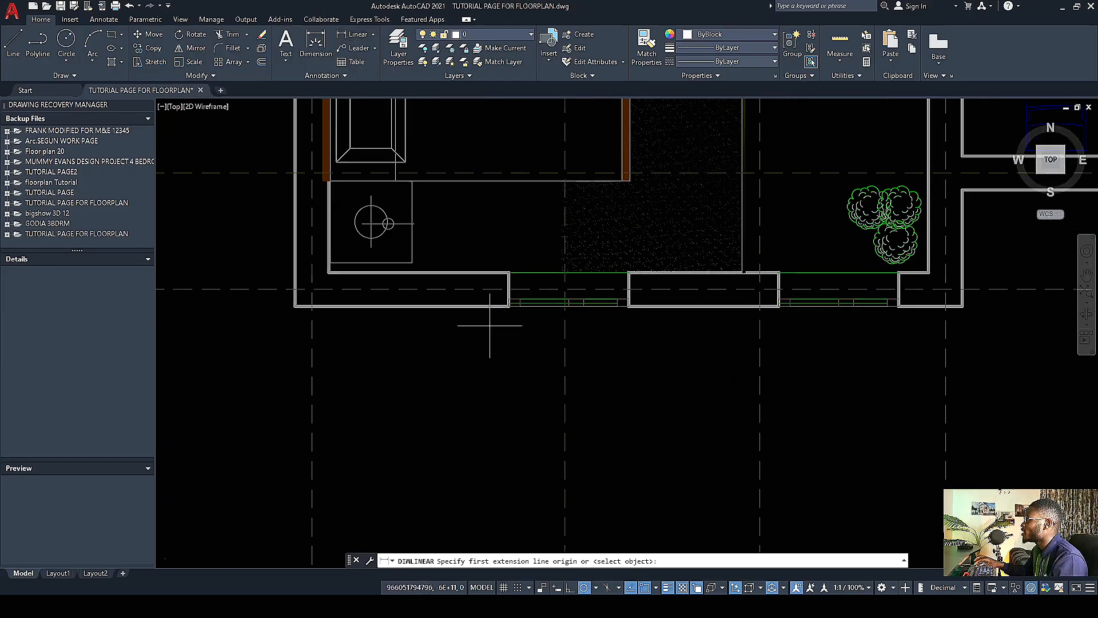
scroll(383, 324, "down", 5)
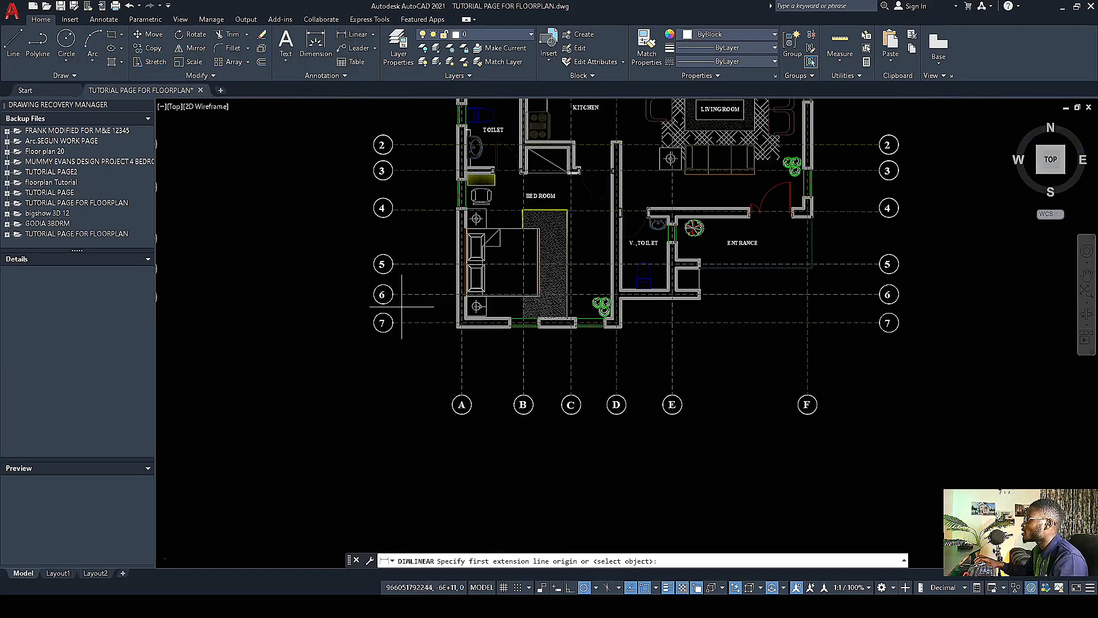
left_click(355, 38)
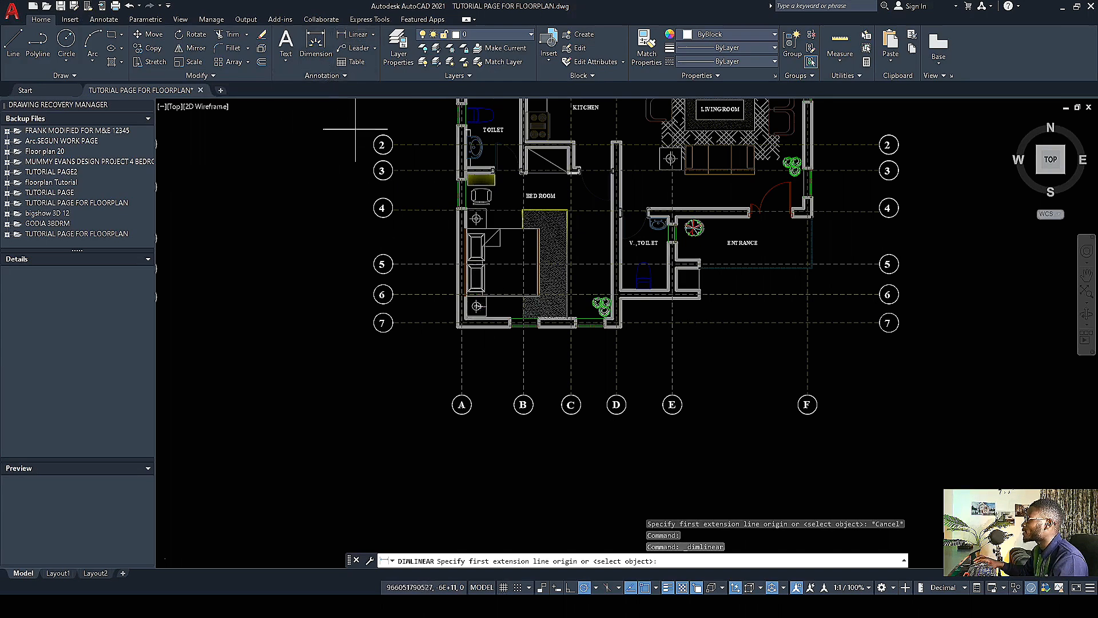
scroll(372, 286, "up", 5)
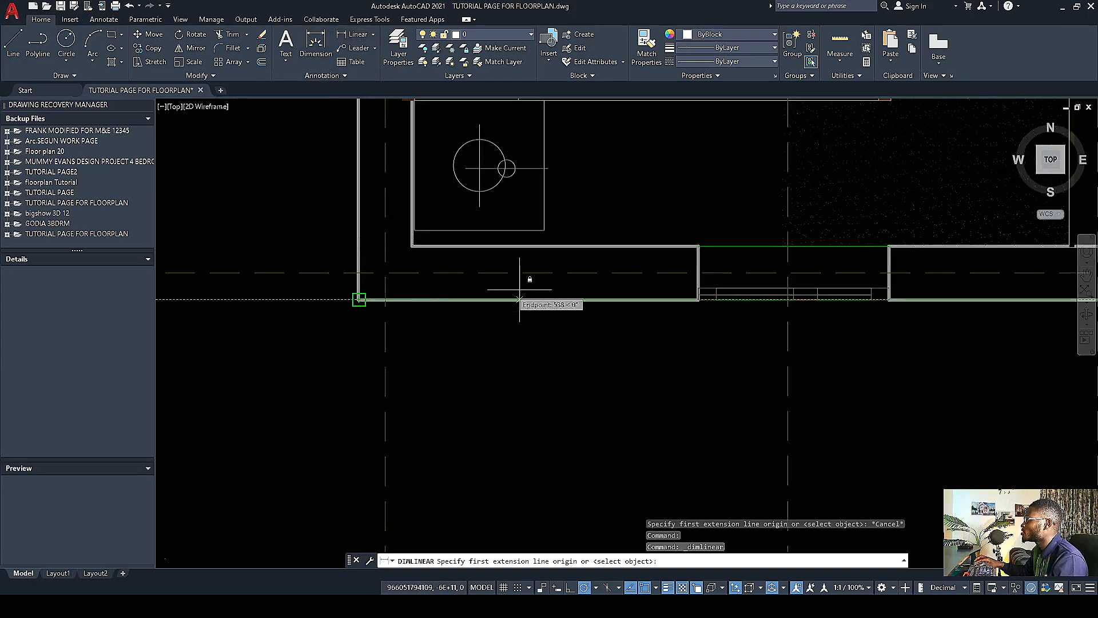
scroll(504, 294, "down", 12)
scroll(540, 311, "up", 3)
key("Escape")
Step: Examine how the reference plan's lower outer wall, window openings and entrance door opening are dimensioned from corner to corner
scroll(621, 317, "up", 6)
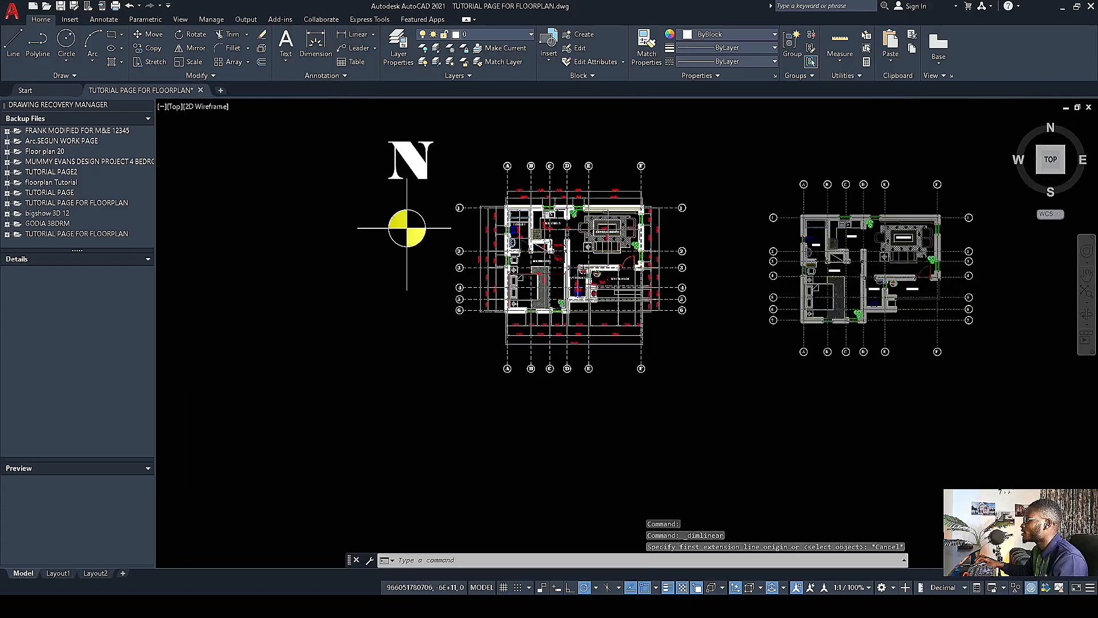
scroll(346, 304, "up", 3)
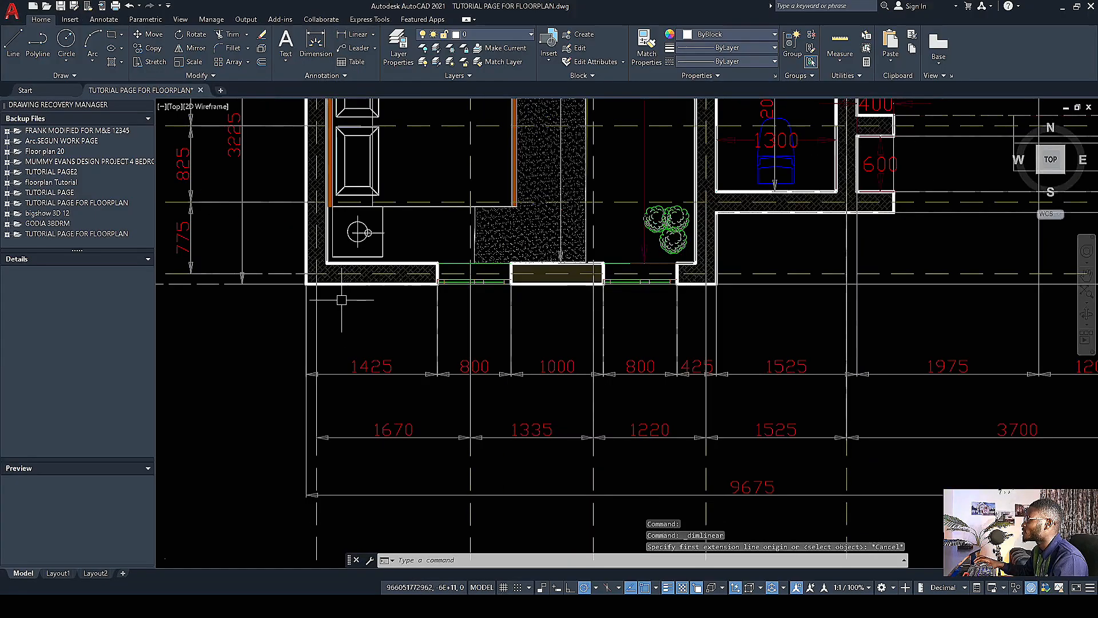
scroll(290, 276, "up", 2)
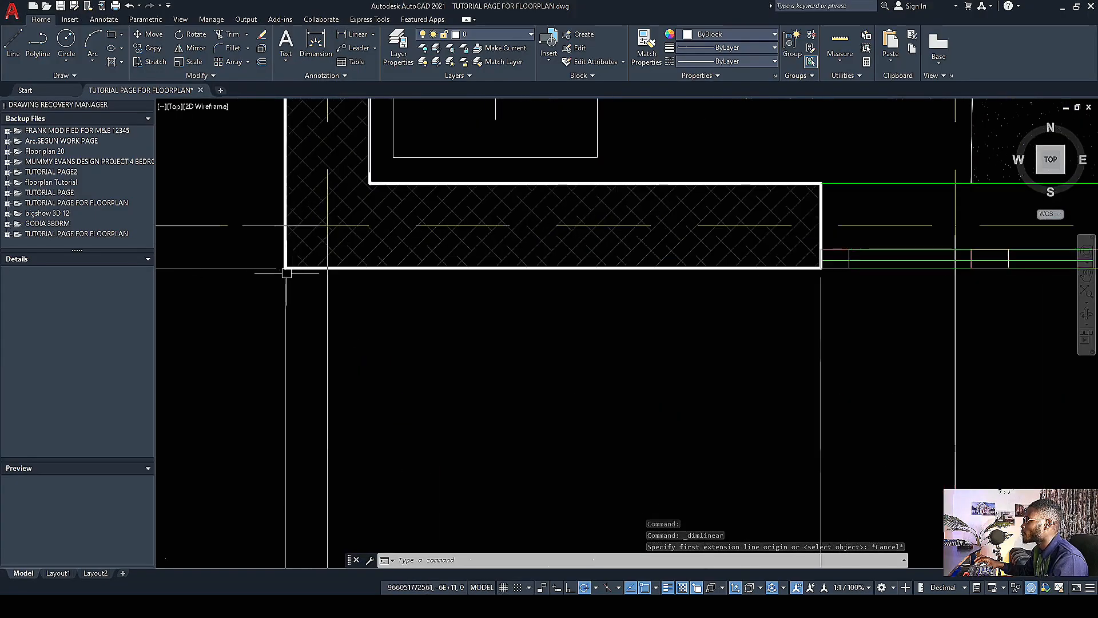
scroll(287, 268, "up", 4)
scroll(282, 262, "down", 2)
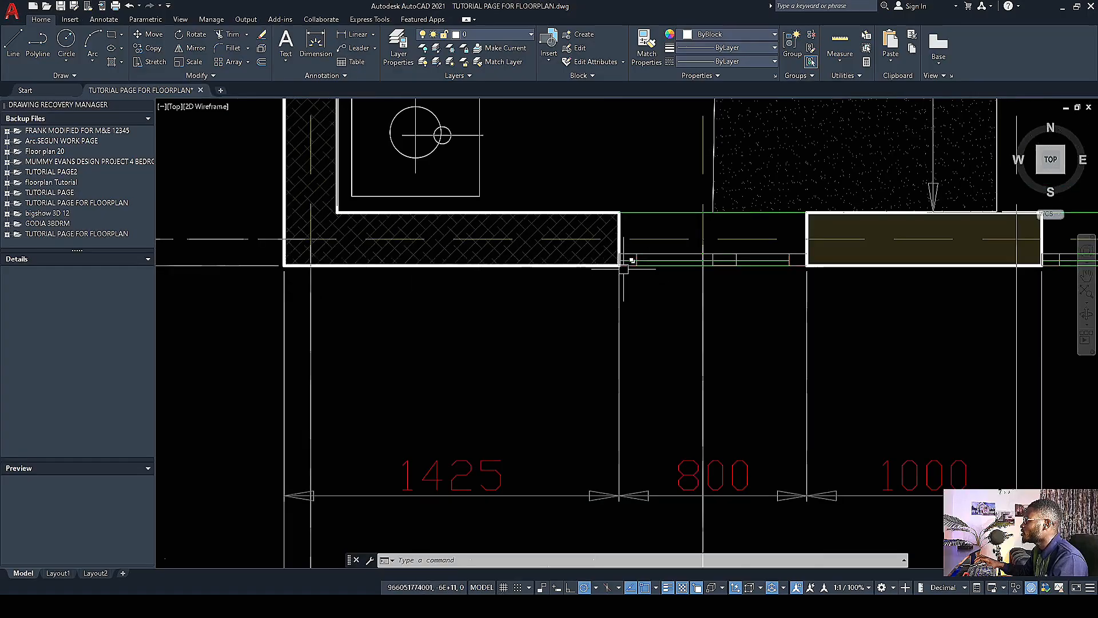
scroll(498, 269, "down", 4)
scroll(480, 270, "up", 2)
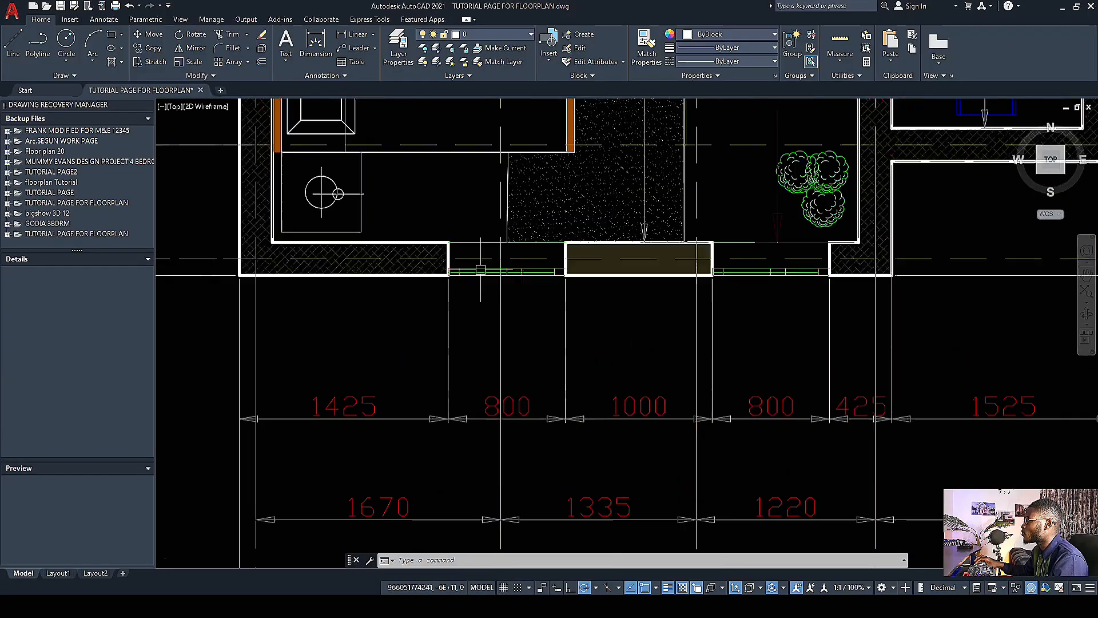
scroll(481, 270, "up", 2)
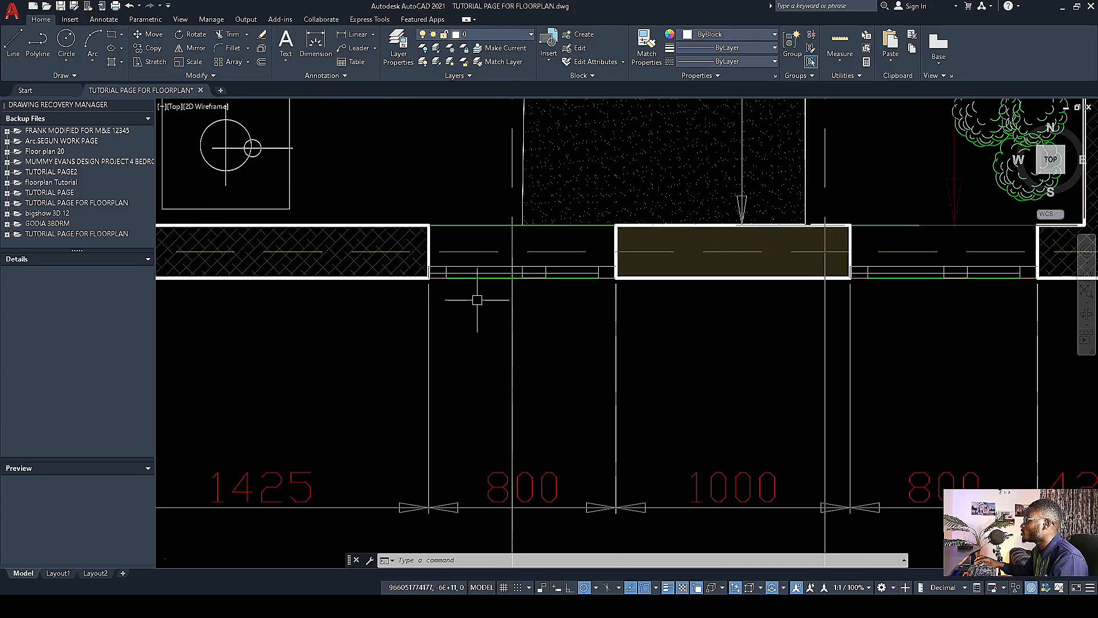
scroll(477, 299, "down", 3)
scroll(434, 297, "up", 3)
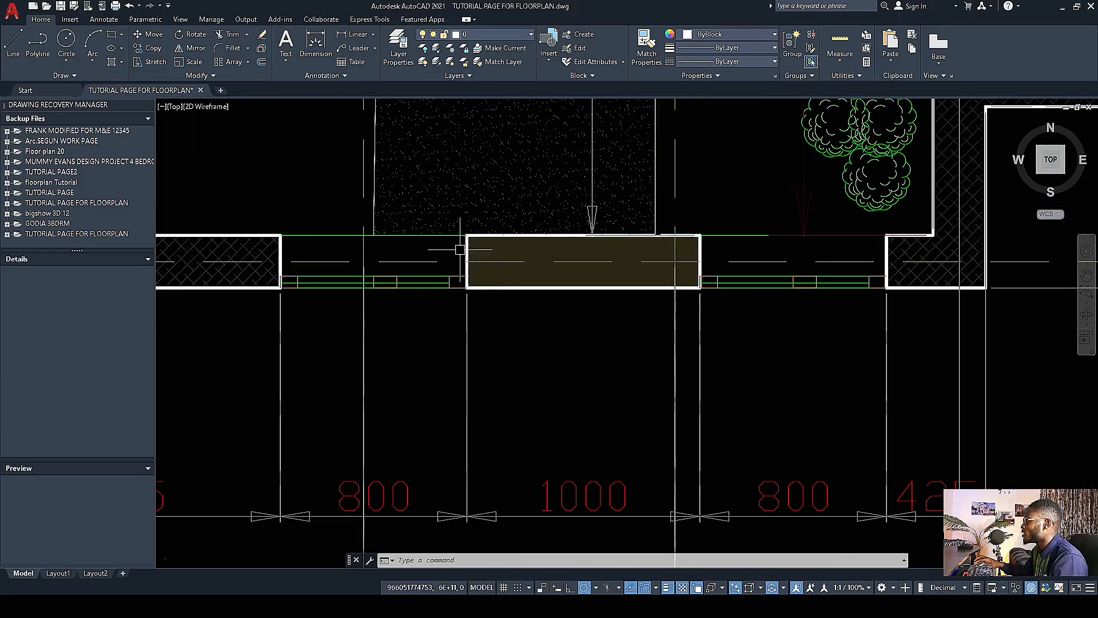
scroll(461, 287, "down", 4)
scroll(549, 277, "up", 2)
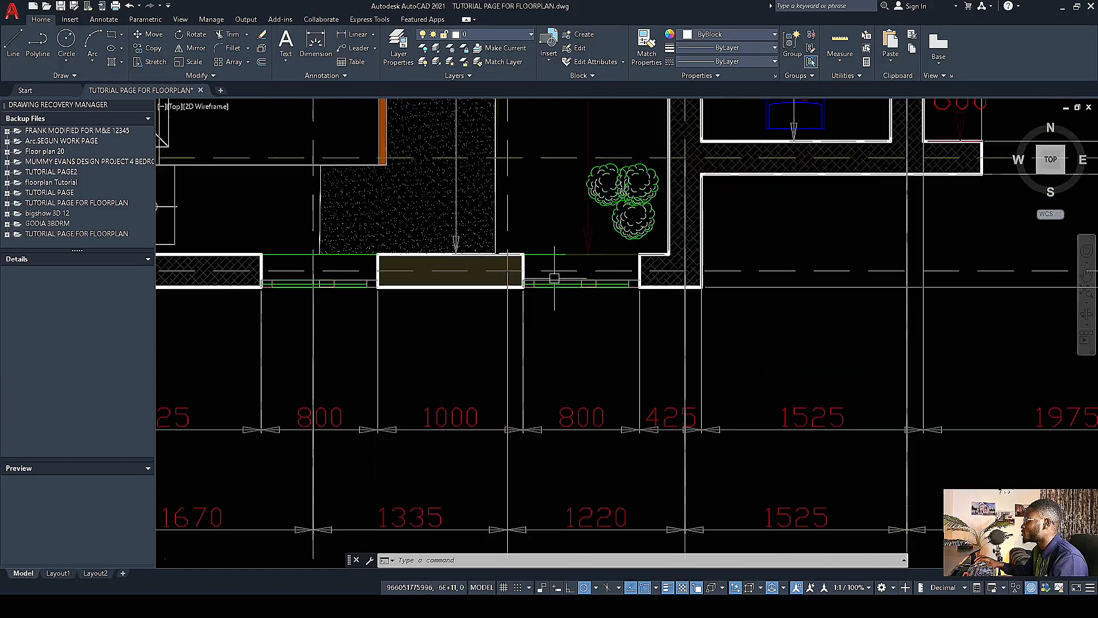
scroll(572, 263, "down", 3)
scroll(564, 245, "up", 3)
scroll(321, 257, "down", 6)
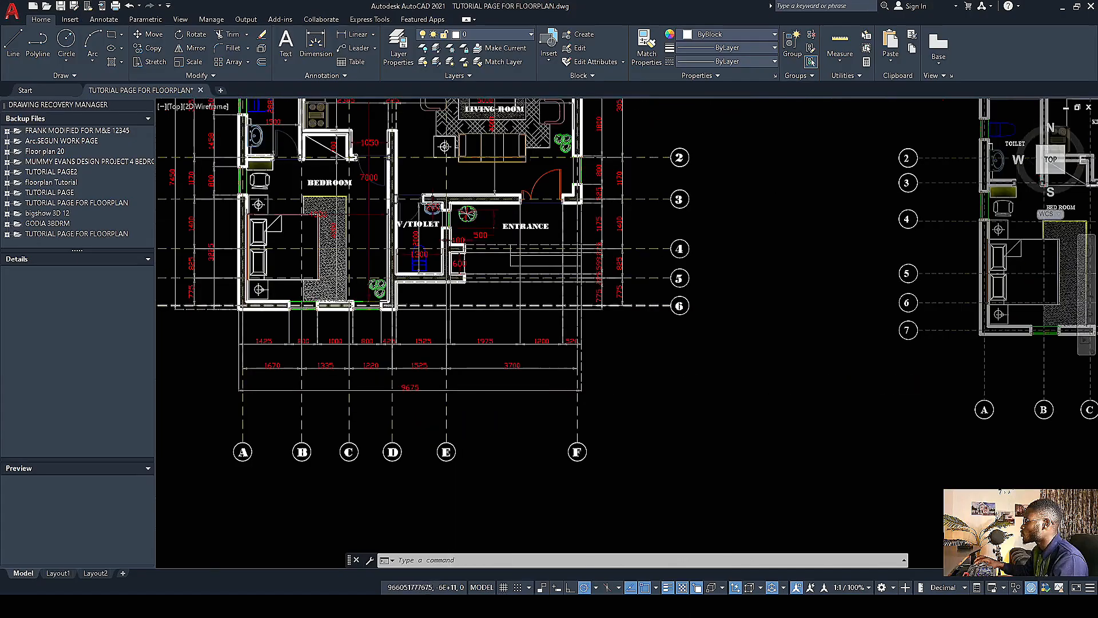
scroll(401, 315, "up", 10)
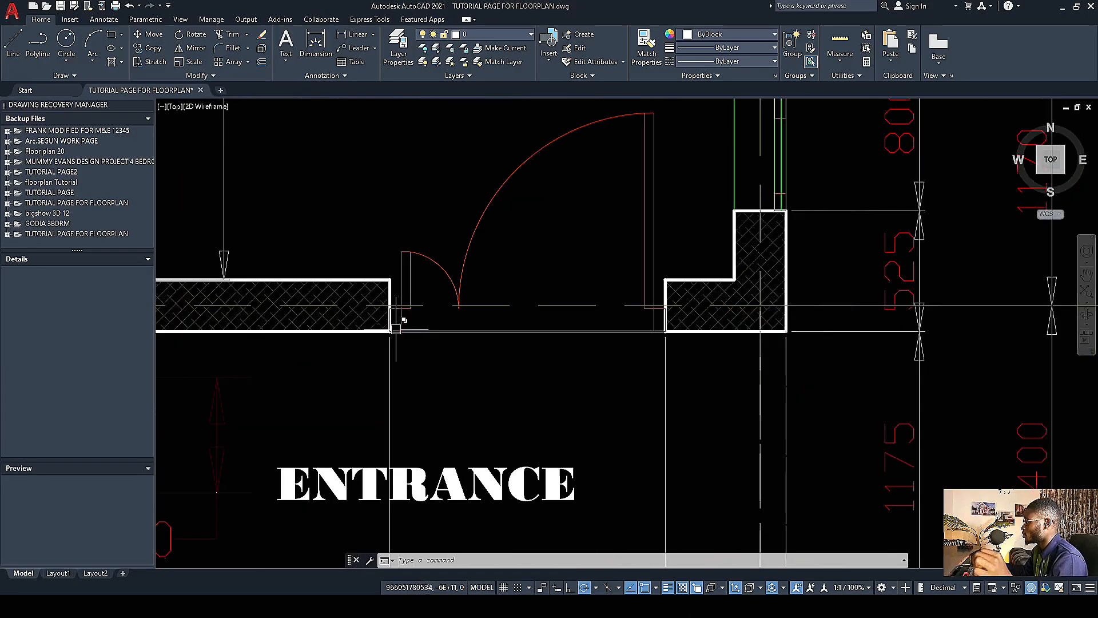
scroll(366, 333, "down", 10)
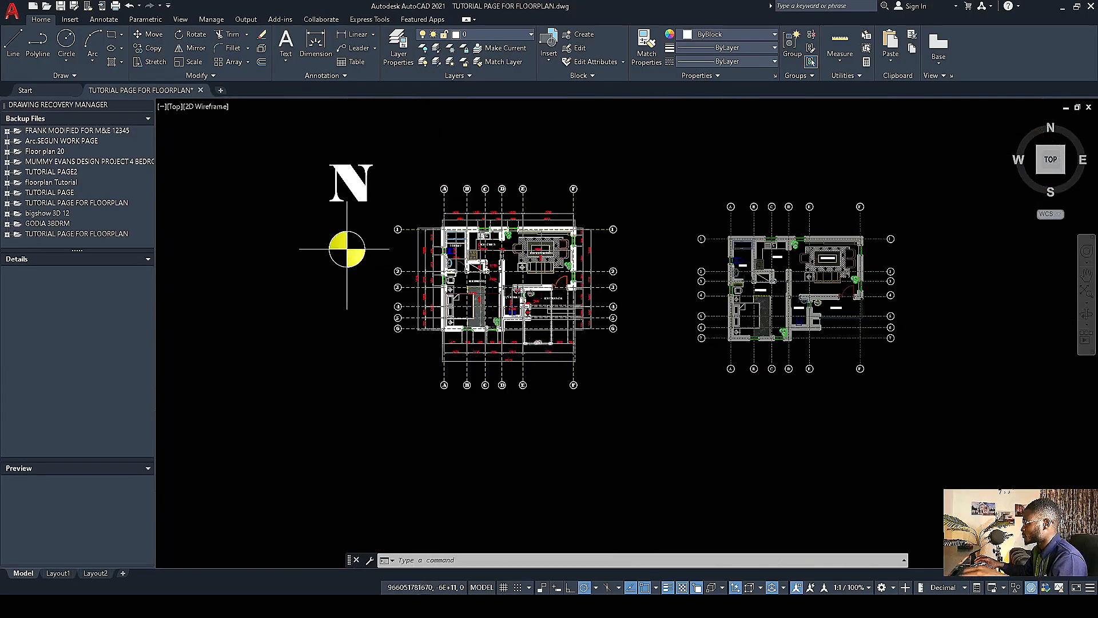
Step: Study the rows of dimensions below the reference plan, covering wall segments, gridline spacing and overall width
scroll(538, 342, "up", 10)
scroll(603, 362, "down", 4)
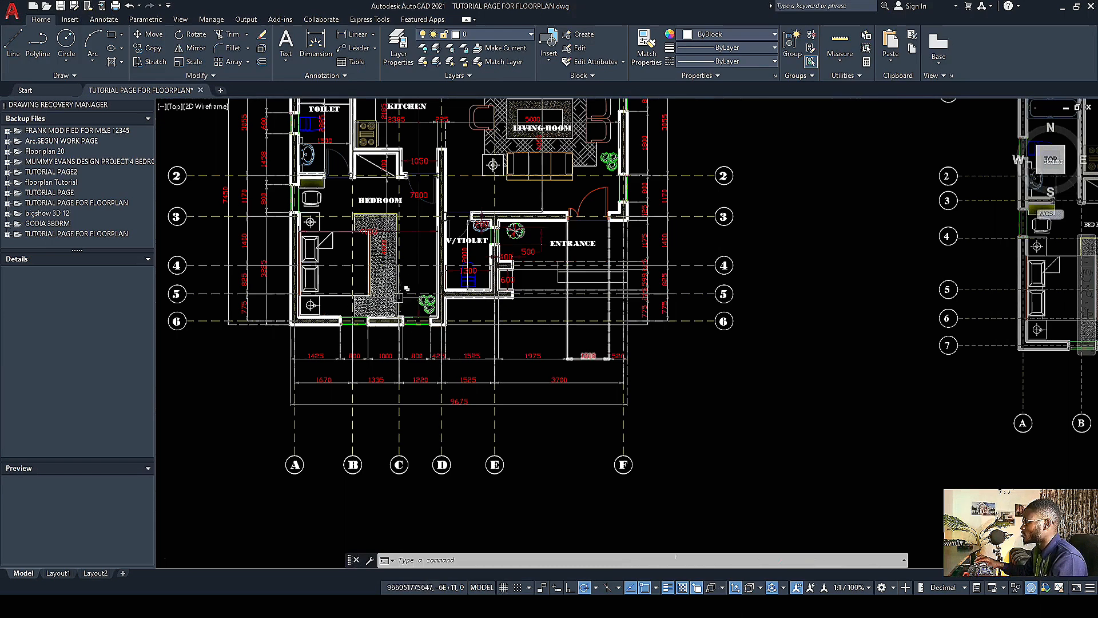
scroll(378, 355, "up", 5)
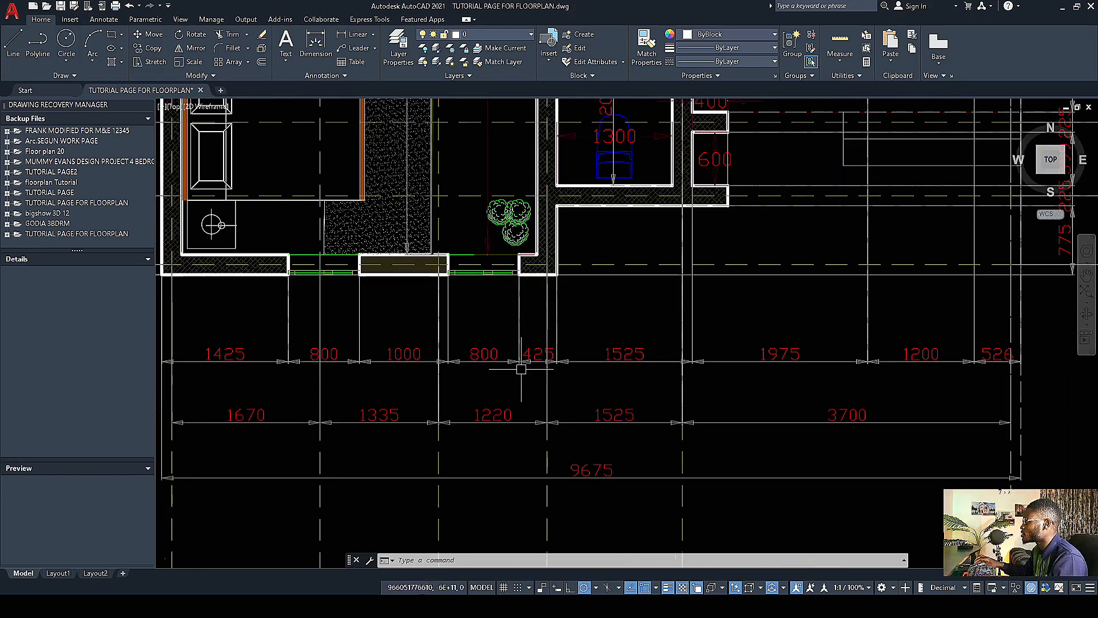
scroll(517, 370, "down", 2)
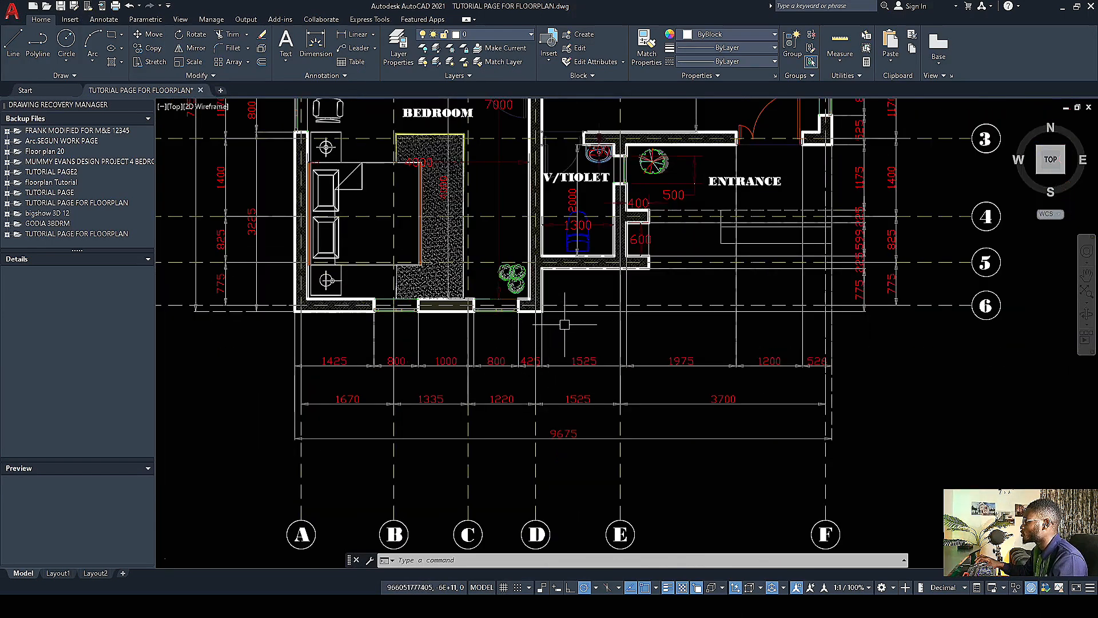
scroll(620, 244, "up", 2)
scroll(366, 320, "down", 4)
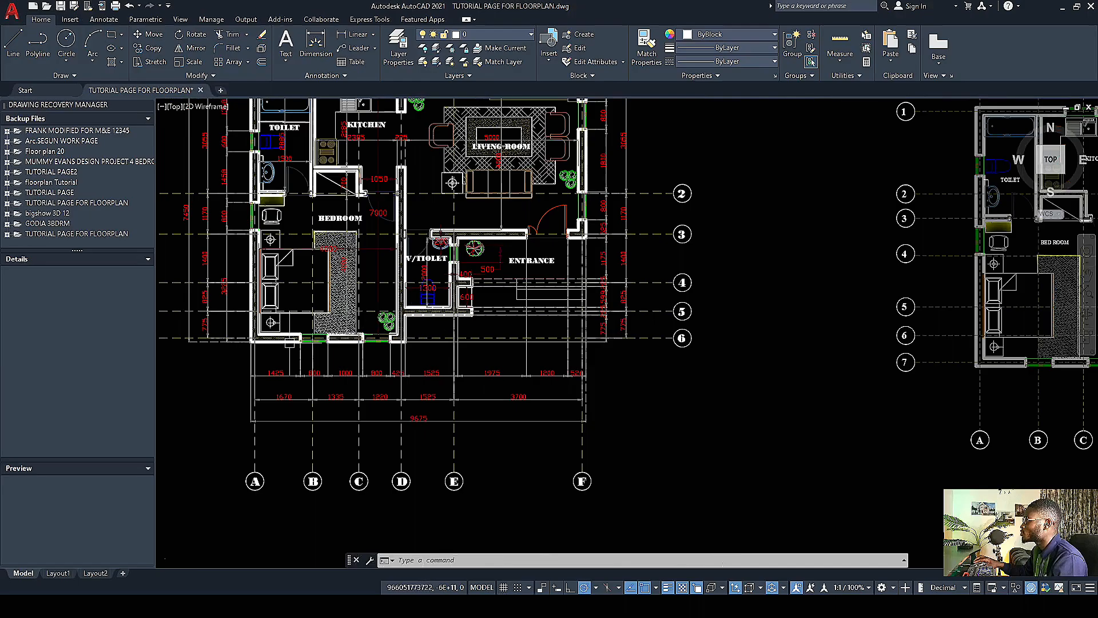
scroll(263, 350, "up", 3)
scroll(252, 331, "down", 1)
scroll(255, 291, "up", 5)
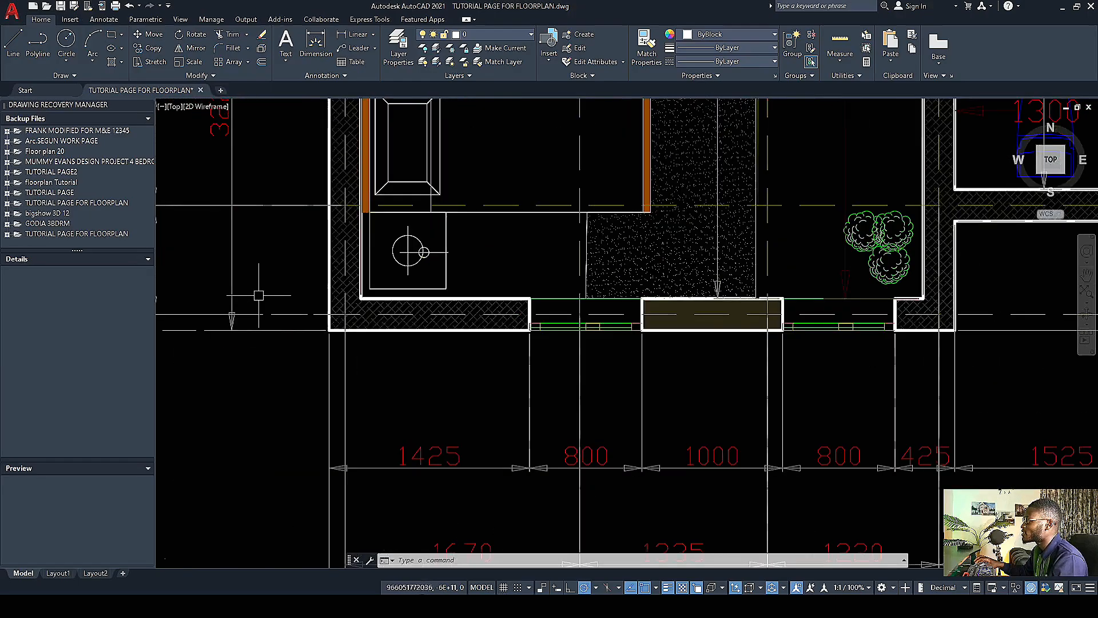
scroll(435, 328, "down", 5)
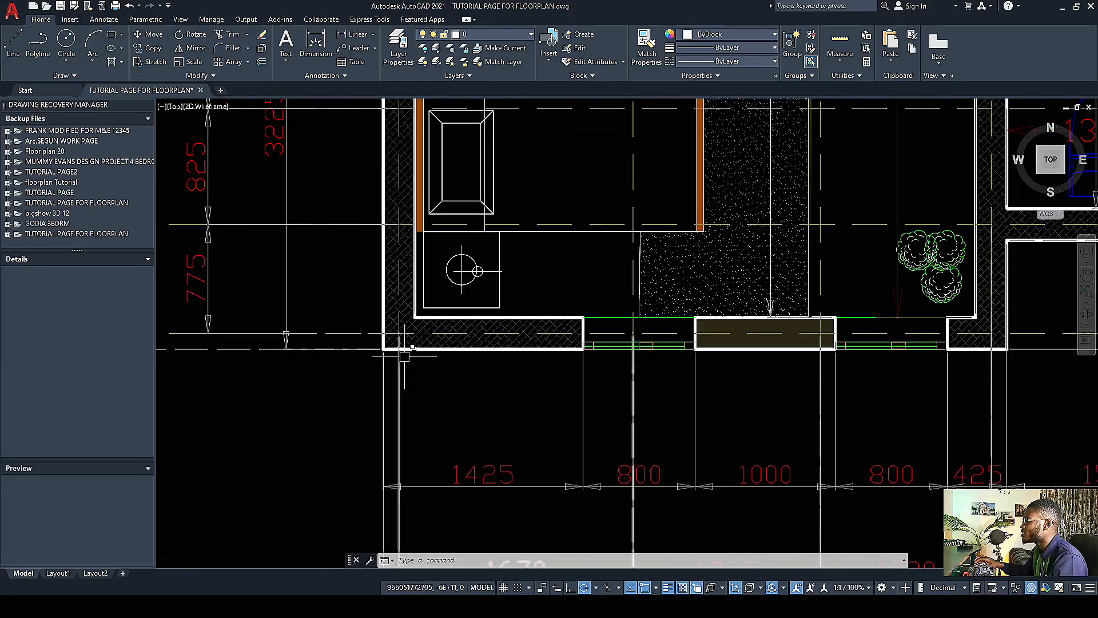
scroll(400, 351, "down", 3)
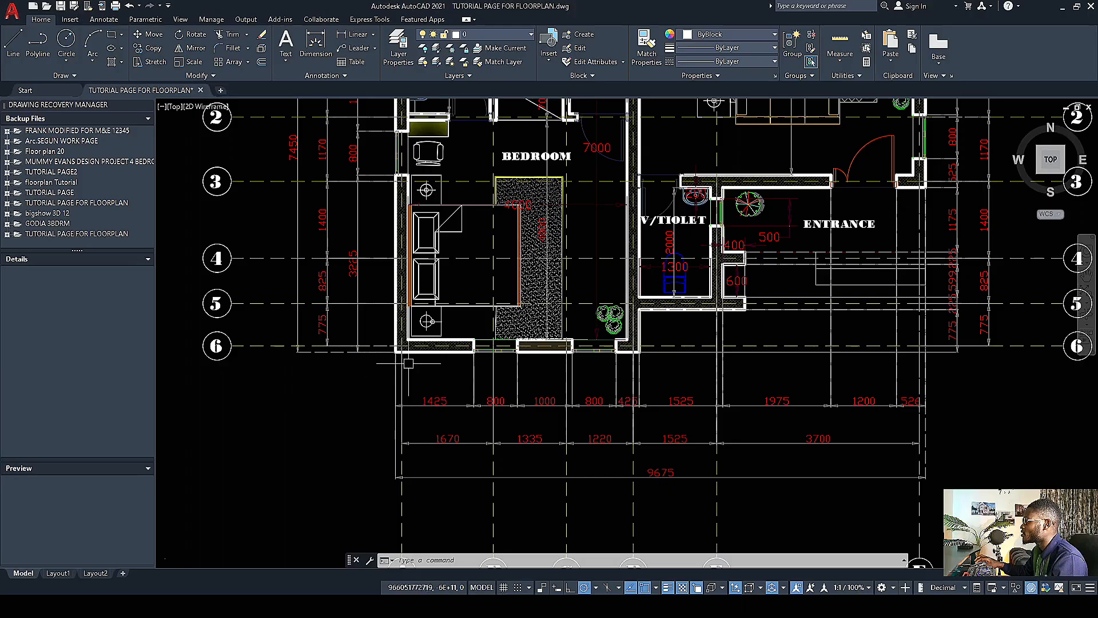
scroll(486, 369, "up", 4)
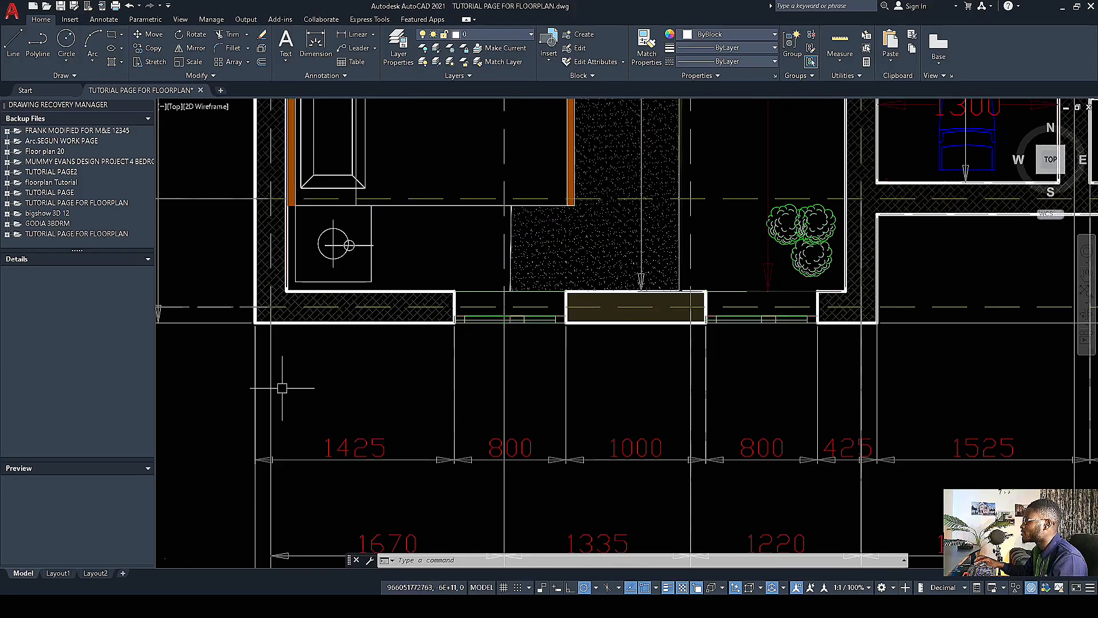
scroll(275, 375, "down", 2)
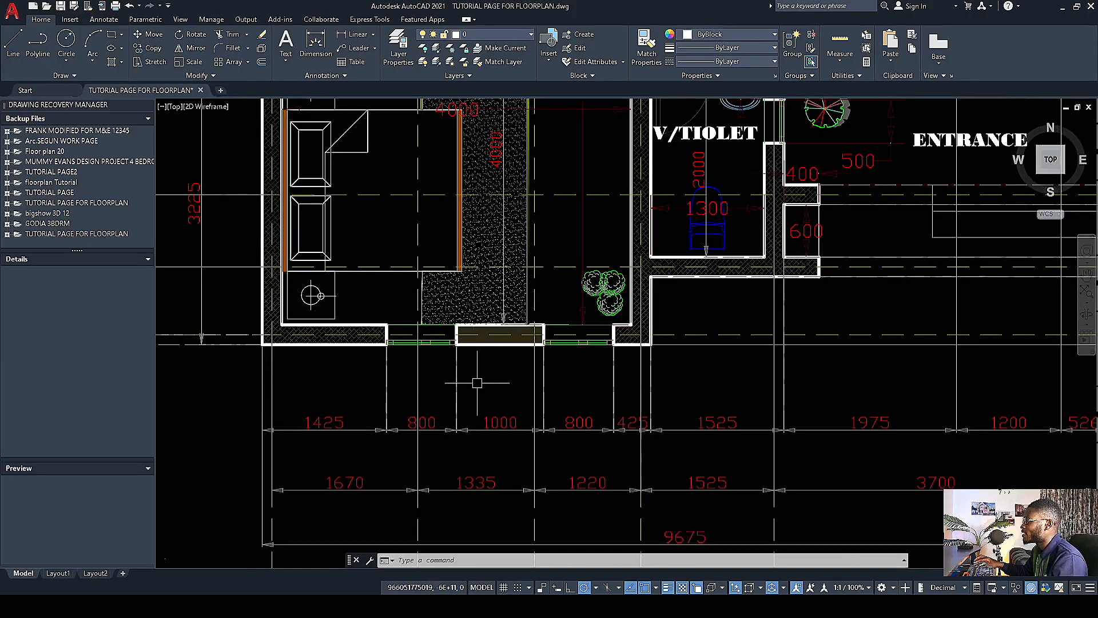
scroll(477, 383, "down", 7)
scroll(519, 415, "up", 4)
scroll(387, 458, "down", 5)
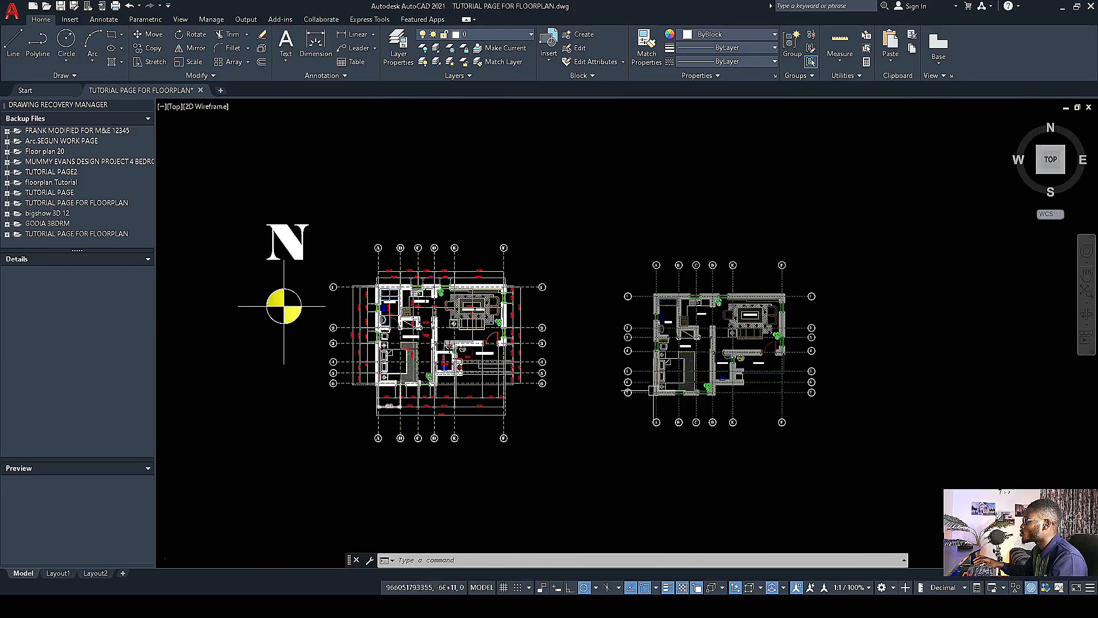
Step: Add a linear dimension below the copied plan's bedroom wall, from the outer corner at gridline A to the first window opening
scroll(748, 412, "up", 5)
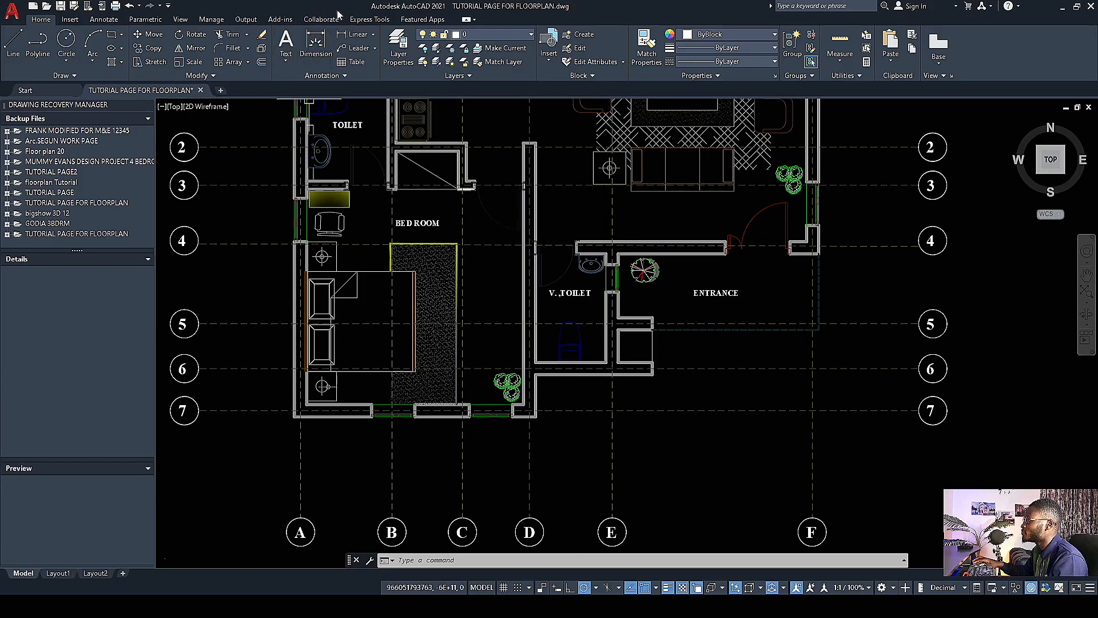
left_click(351, 34)
scroll(263, 417, "up", 7)
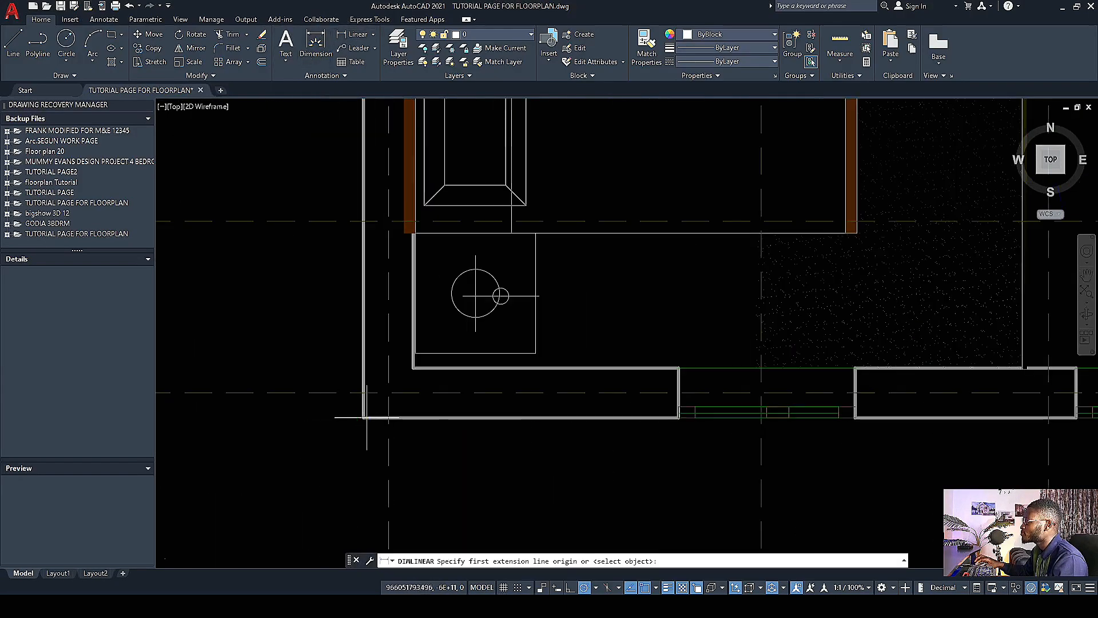
scroll(364, 417, "down", 5)
scroll(461, 363, "up", 5)
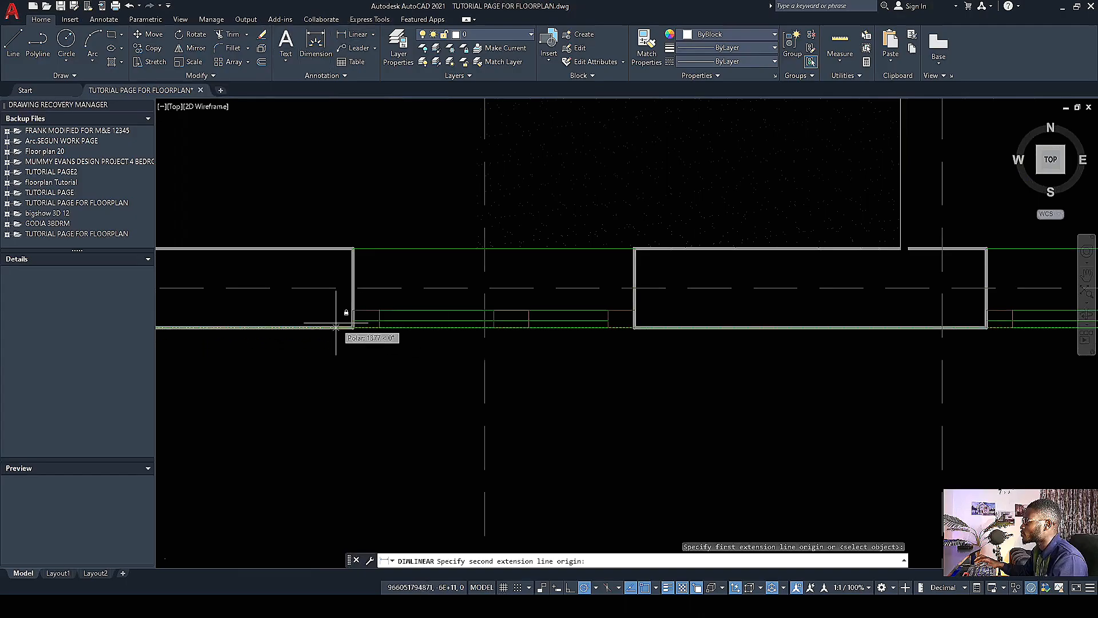
left_click(353, 327)
left_click(353, 327)
scroll(506, 240, "down", 6)
scroll(464, 282, "up", 4)
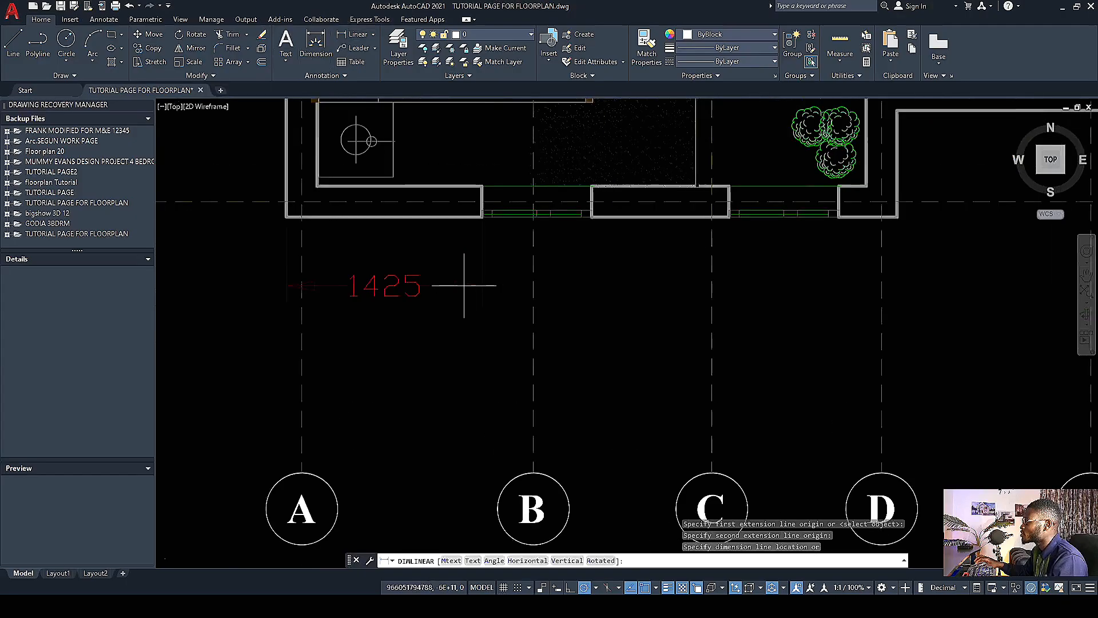
left_click(464, 278)
Step: Add a linear dimension across the first bedroom window opening near gridline B, with its dimension line aligned to the previous one
scroll(492, 177, "up", 3)
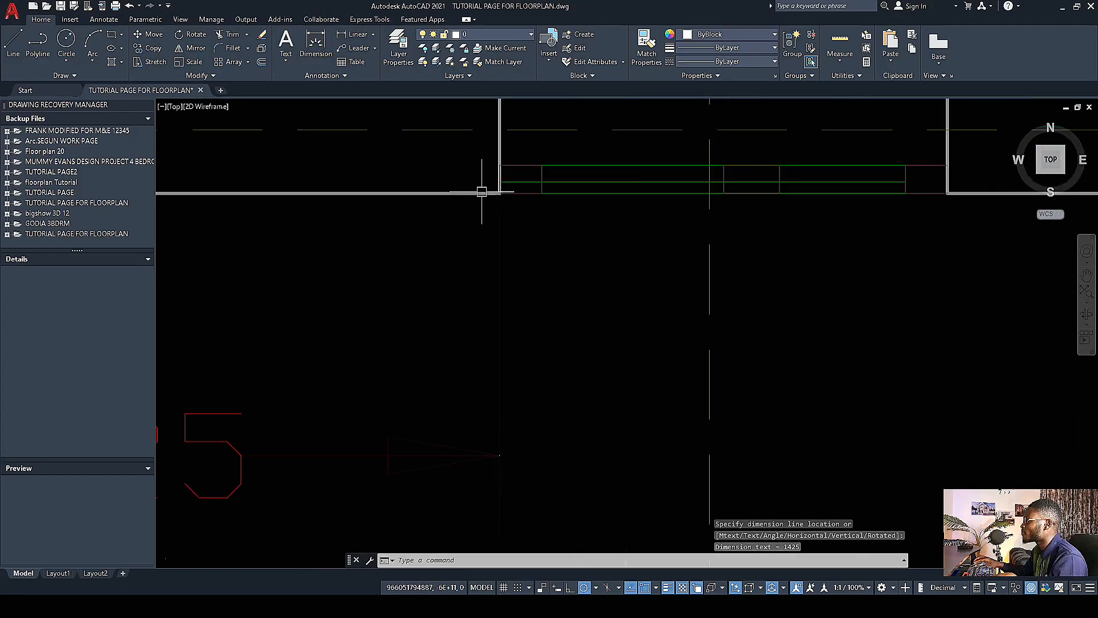
key("Return")
left_click(498, 189)
scroll(344, 219, "down", 3)
scroll(566, 204, "up", 4)
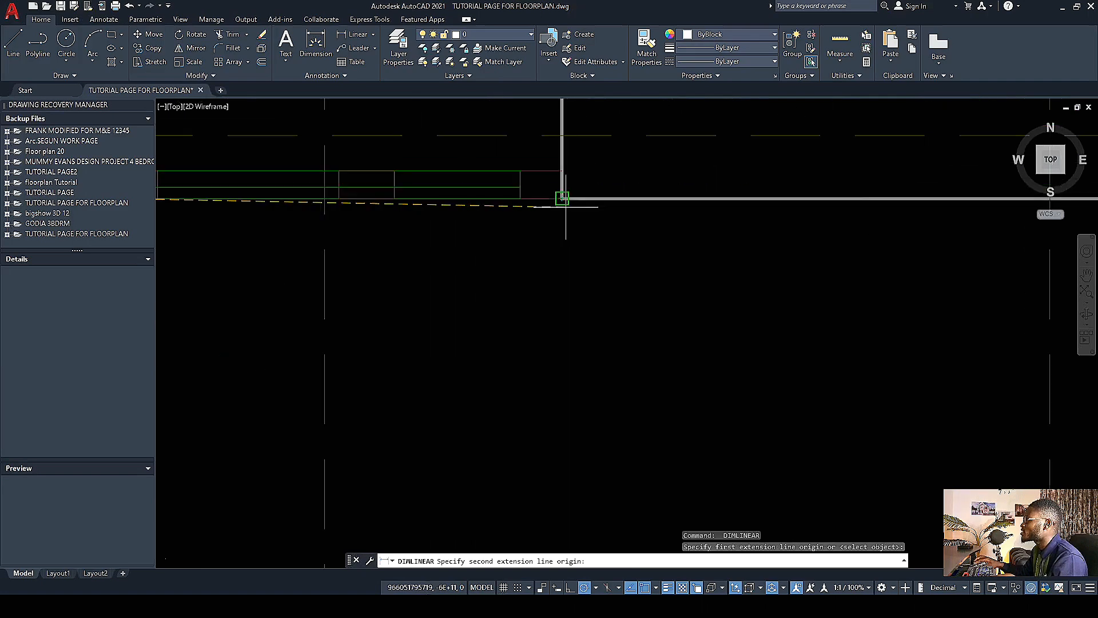
left_click(564, 204)
scroll(549, 229, "down", 6)
scroll(546, 235, "up", 4)
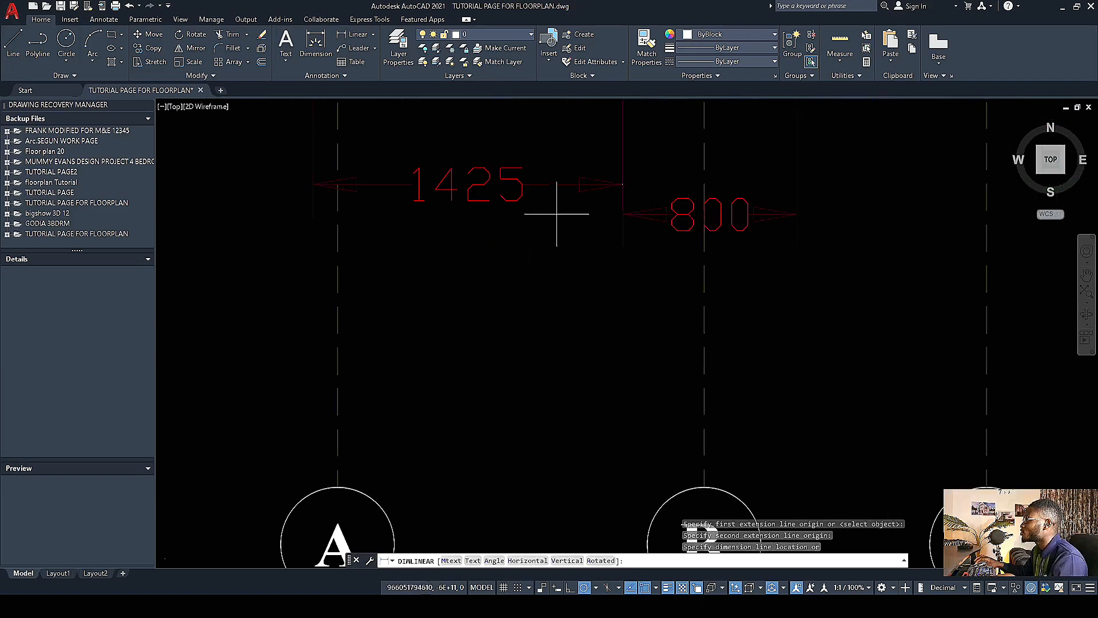
left_click(625, 179)
Step: Dimension the lower wall segment between the two bedroom windows, with its dimension line aligned to the same row
scroll(326, 246, "down", 6)
key("Return")
scroll(463, 224, "up", 4)
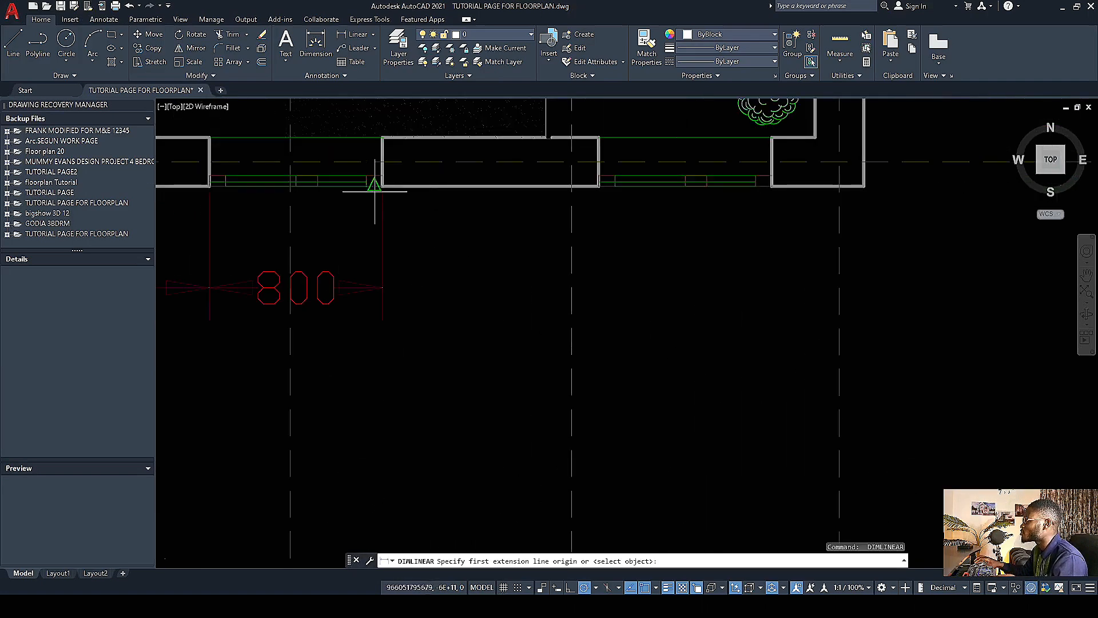
scroll(375, 192, "up", 4)
left_click(402, 166)
scroll(402, 172, "down", 4)
scroll(591, 219, "up", 4)
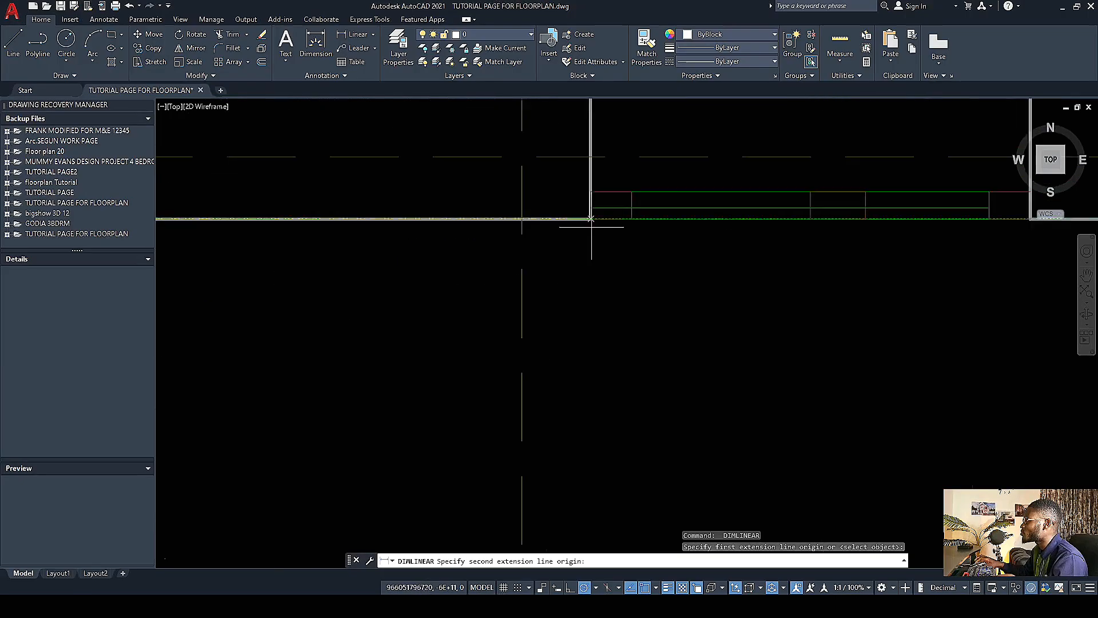
left_click(592, 219)
scroll(590, 218, "down", 4)
scroll(465, 238, "up", 4)
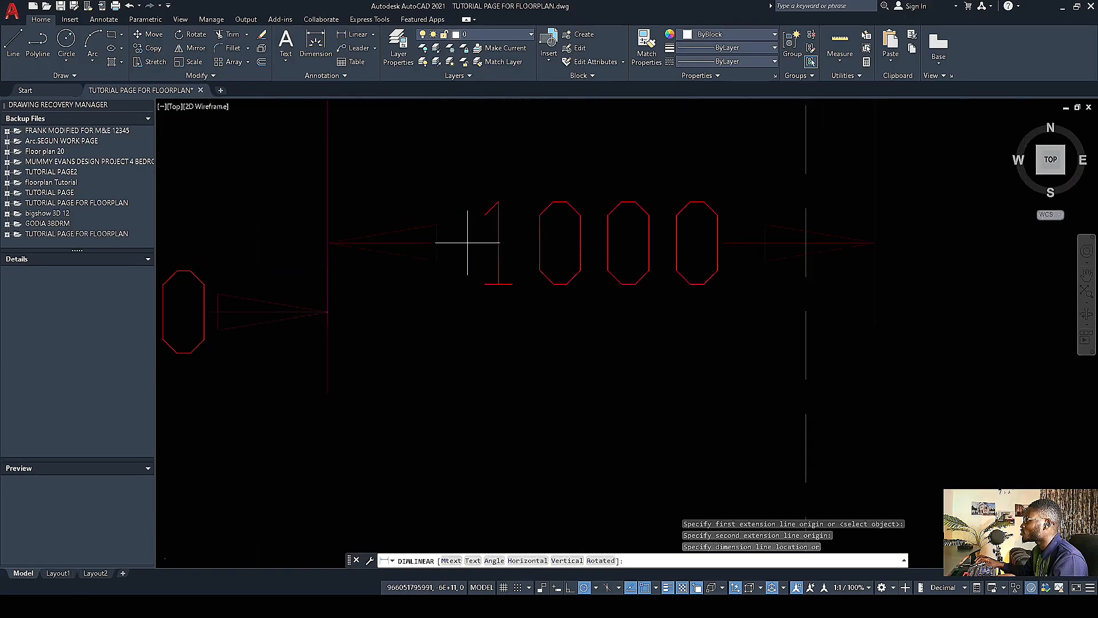
left_click(324, 309)
Step: Dimension the second bedroom window opening between gridlines C and D, in line with the existing row of dimensions
scroll(324, 309, "down", 5)
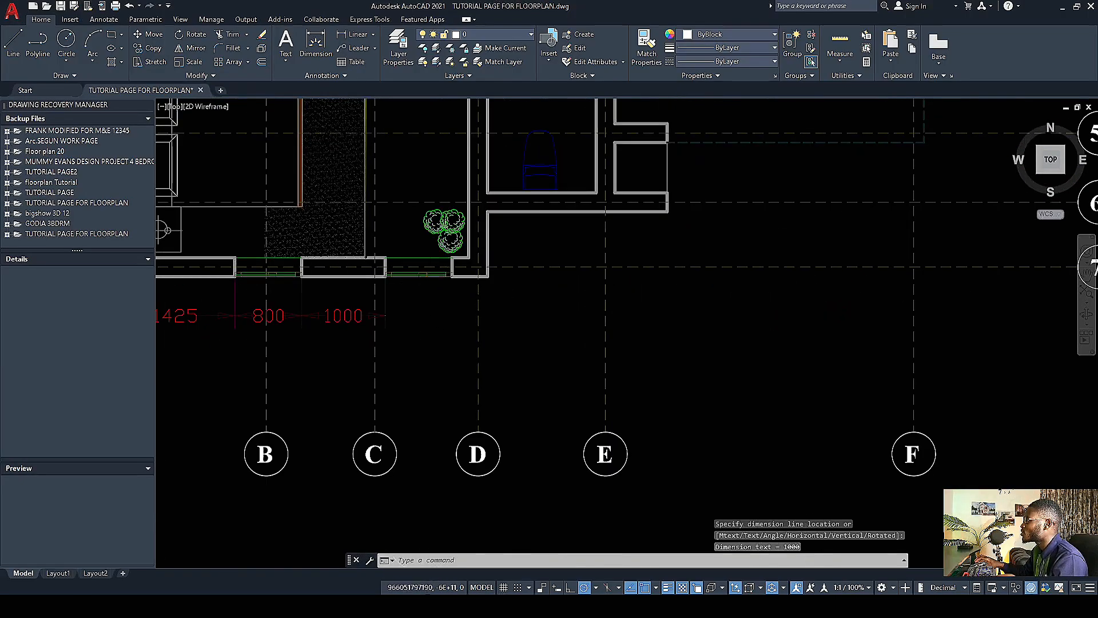
scroll(400, 275, "up", 4)
key("Return")
scroll(260, 272, "up", 2)
left_click(269, 269)
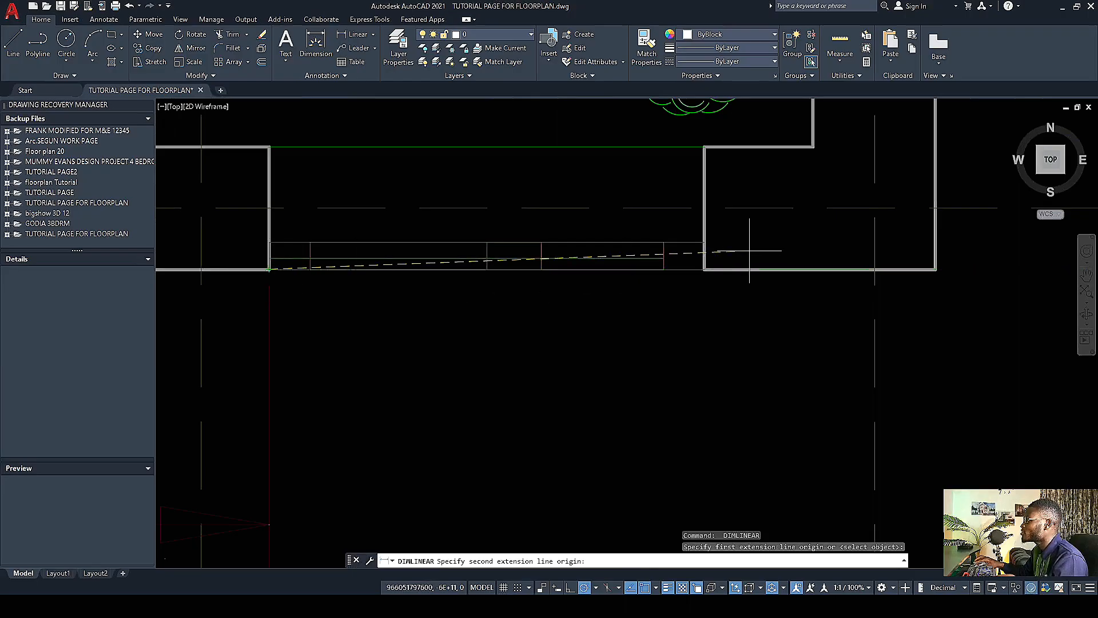
left_click(705, 269)
scroll(705, 269, "down", 3)
scroll(515, 249, "up", 5)
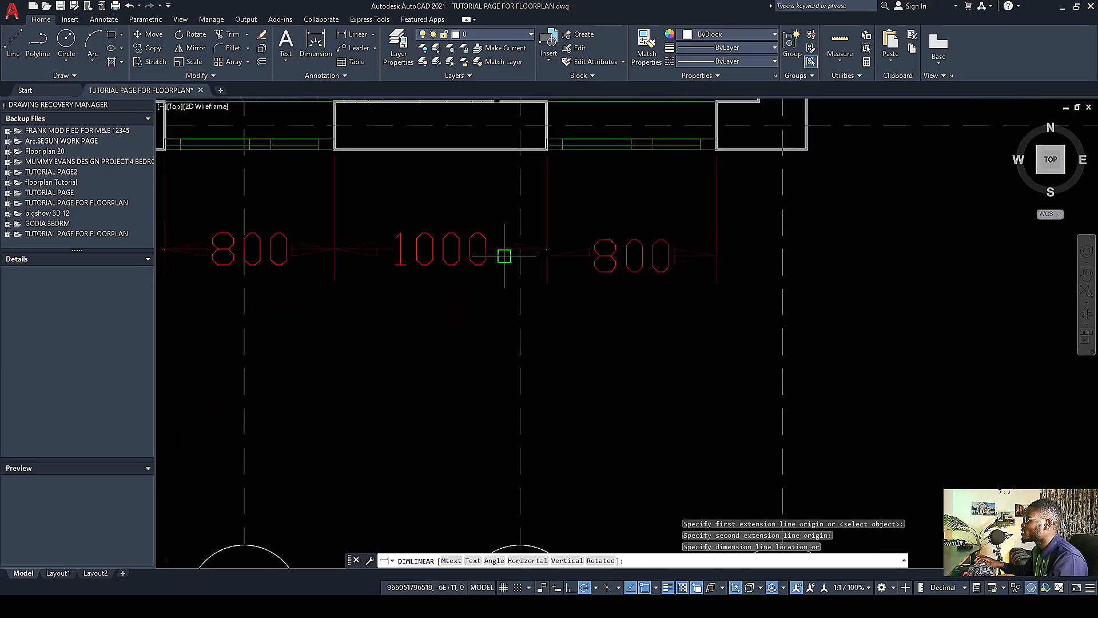
left_click(572, 242)
scroll(566, 242, "down", 5)
scroll(473, 223, "up", 3)
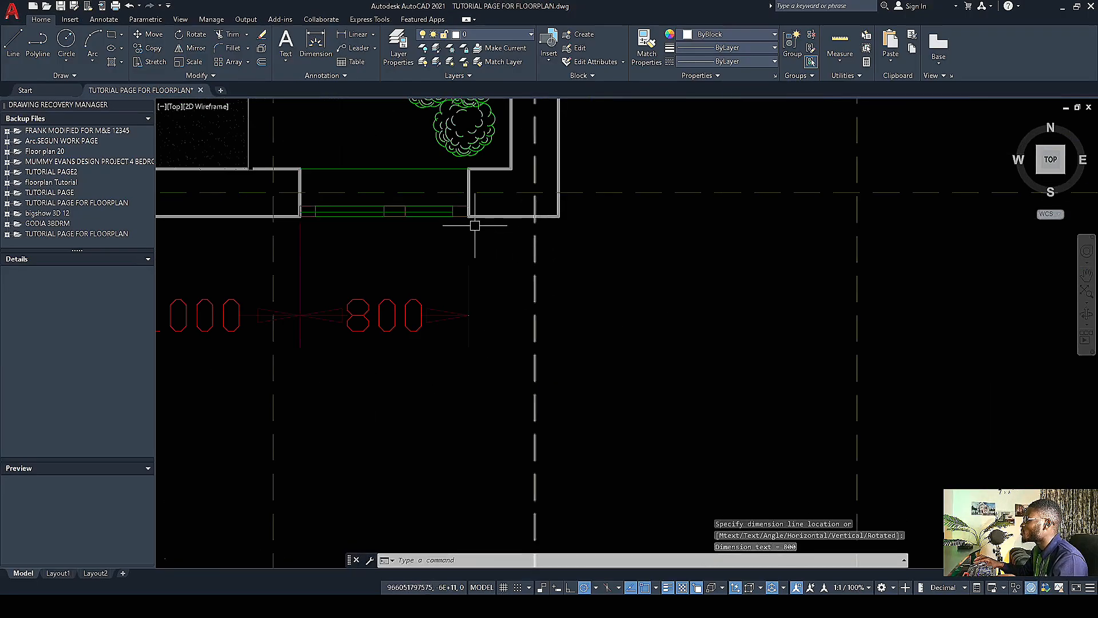
Step: Dimension the short wall segment from the second bedroom window to the outer corner near gridline D, in line with the existing row
key("Return")
scroll(467, 220, "up", 4)
left_click(466, 213)
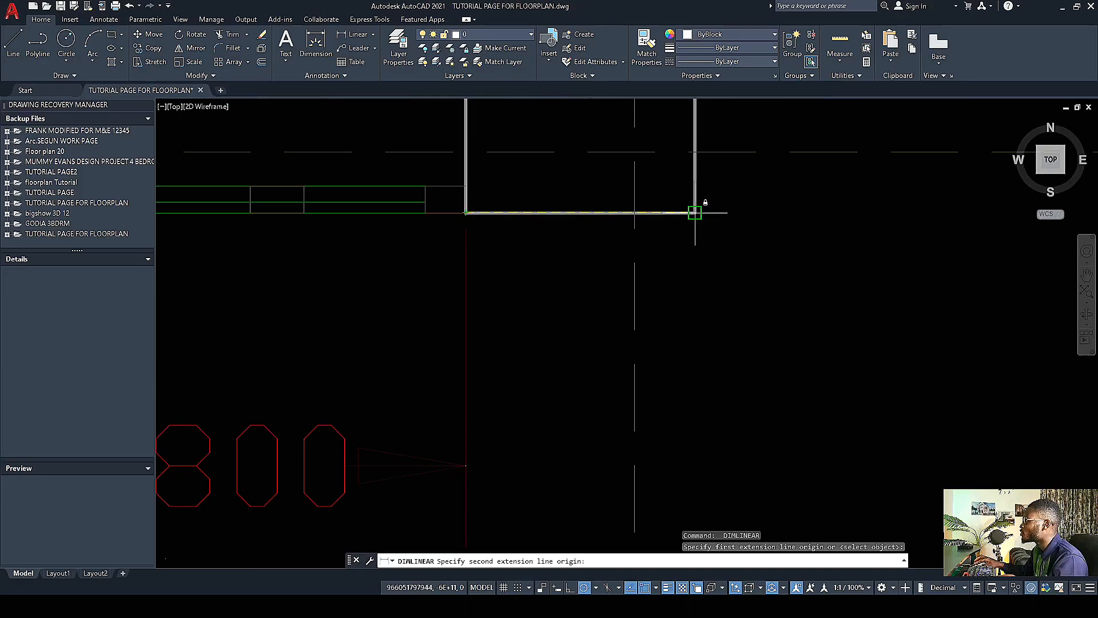
left_click(695, 212)
scroll(696, 213, "down", 5)
left_click(400, 363)
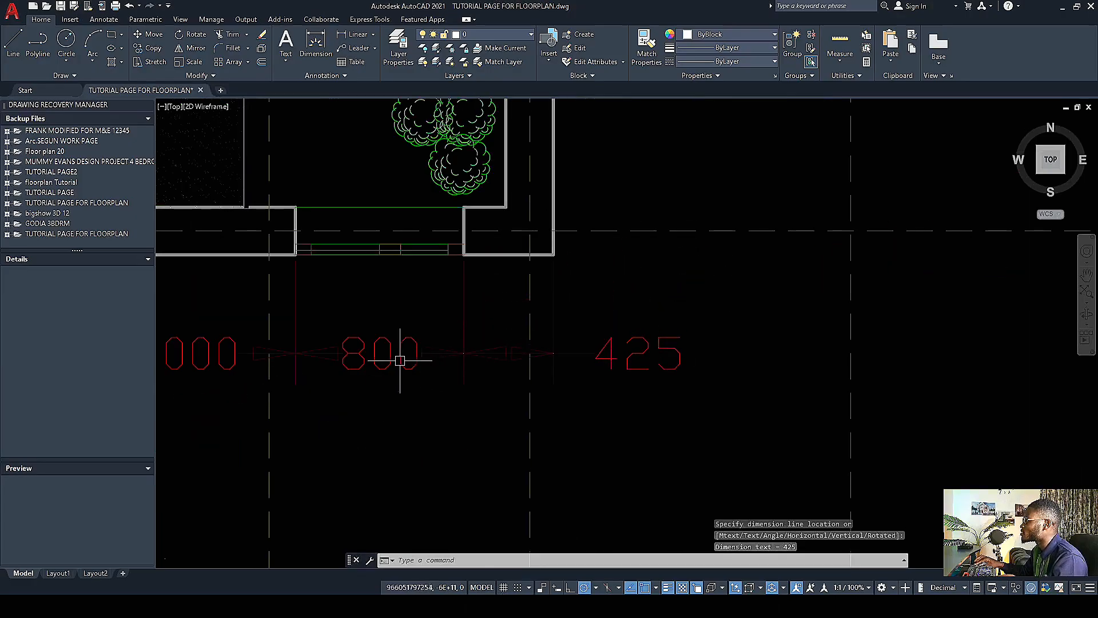
Step: Dimension from the bedroom's outer corner near gridline D to the end of the toilet's lower wall past gridline E, in the same row
key("Return")
scroll(435, 312, "up", 4)
left_click(416, 278)
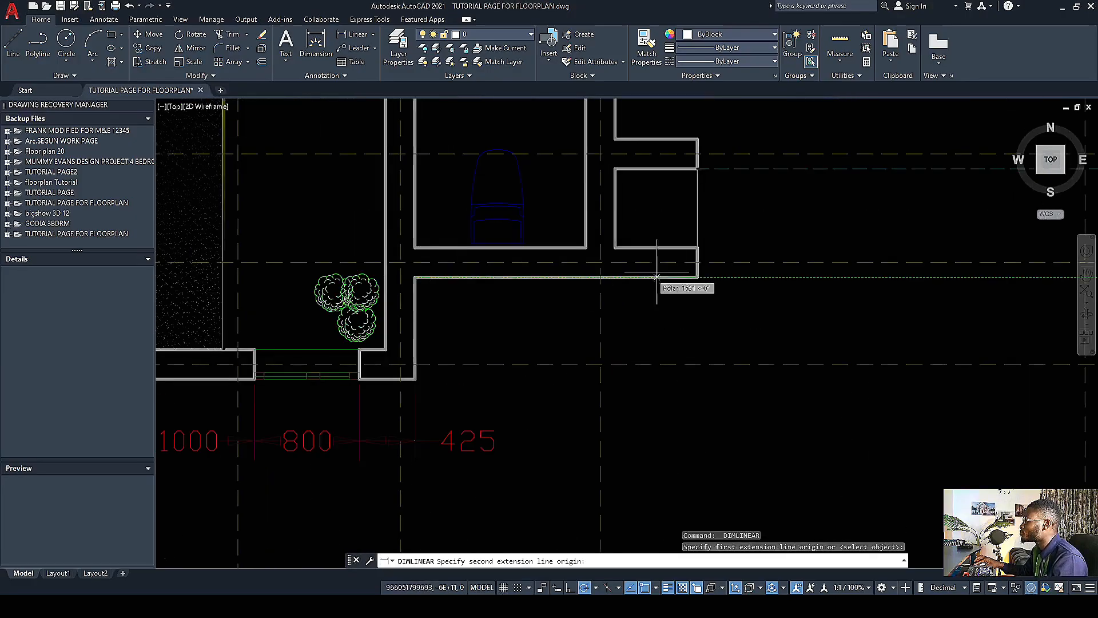
left_click(697, 277)
scroll(423, 451, "up", 4)
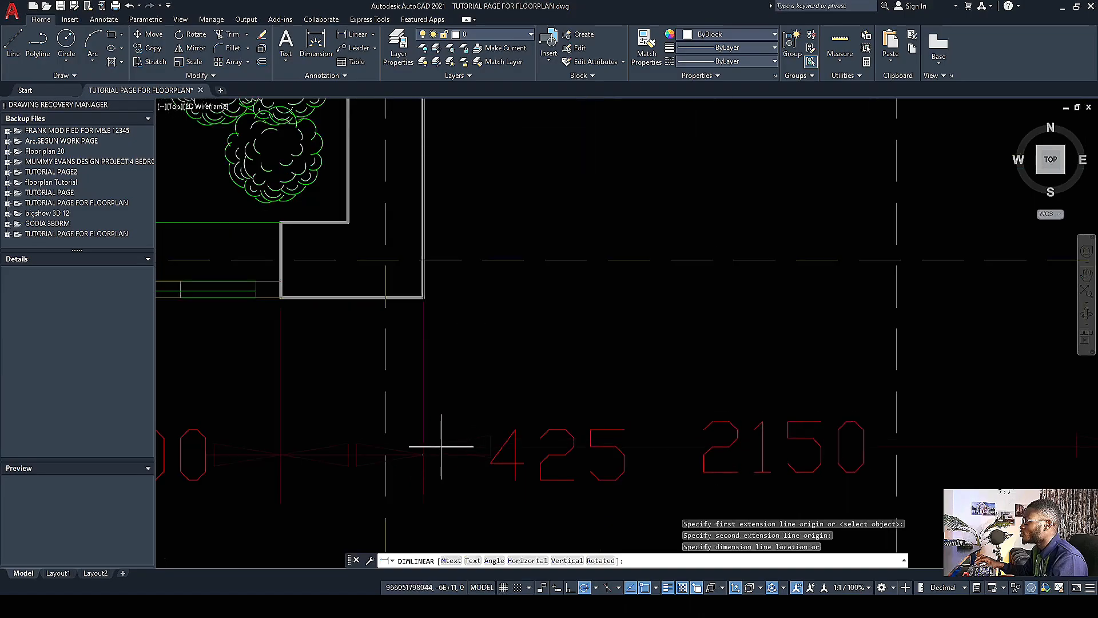
left_click(423, 455)
scroll(336, 404, "down", 4)
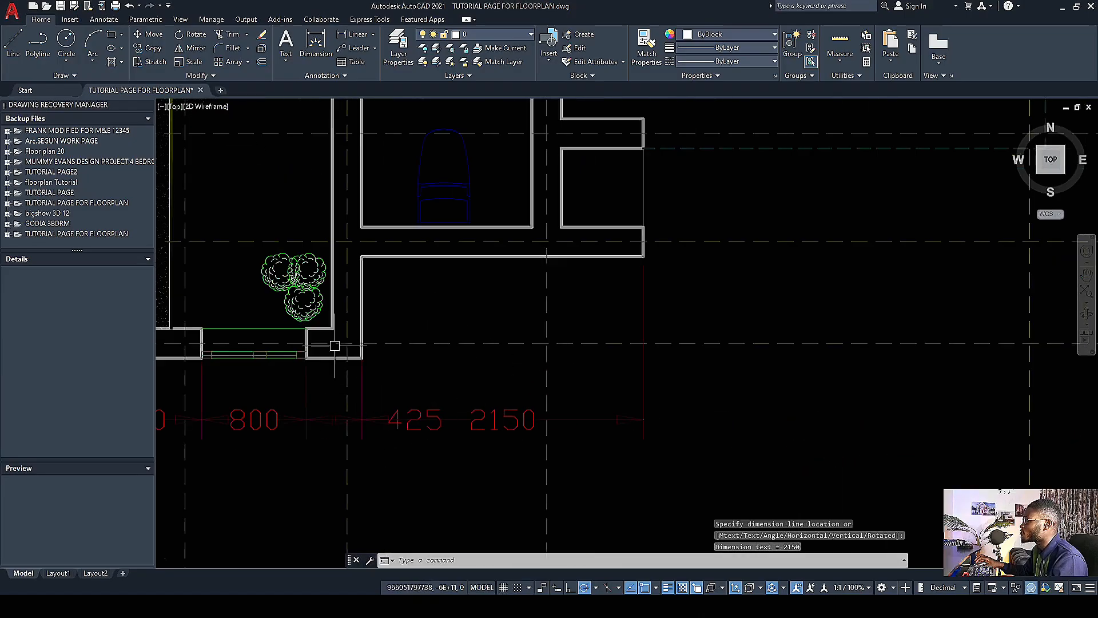
Step: Dimension from the end of the short wall beside the entrance to the near jamb of the entrance door, aligned with the same row
scroll(334, 346, "down", 5)
scroll(444, 294, "up", 5)
scroll(307, 257, "down", 4)
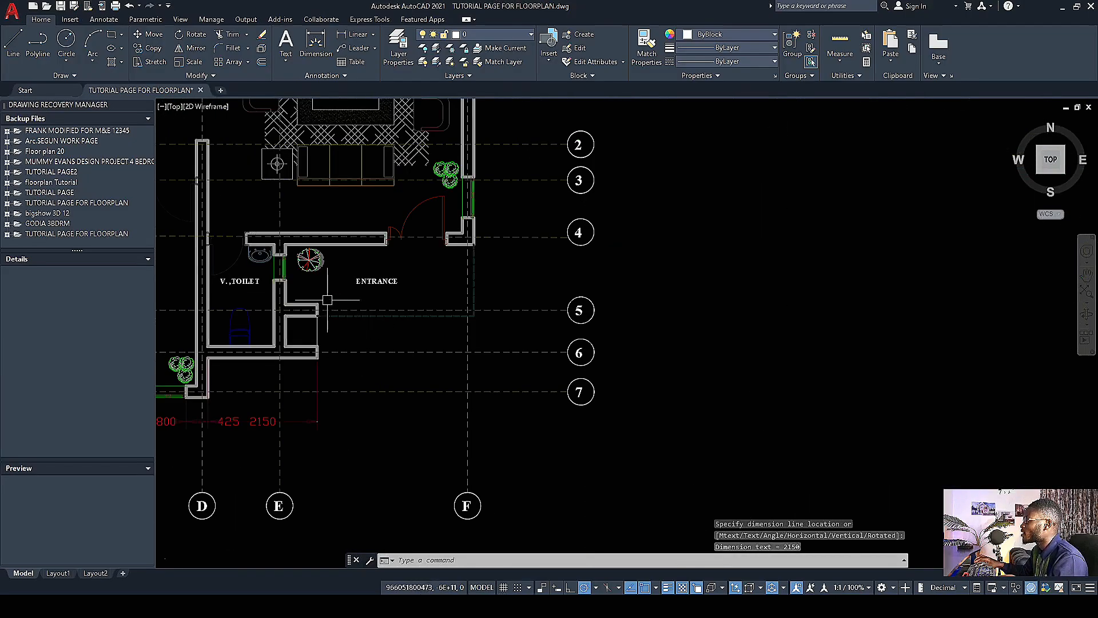
scroll(324, 282, "up", 2)
scroll(322, 329, "up", 3)
key("space")
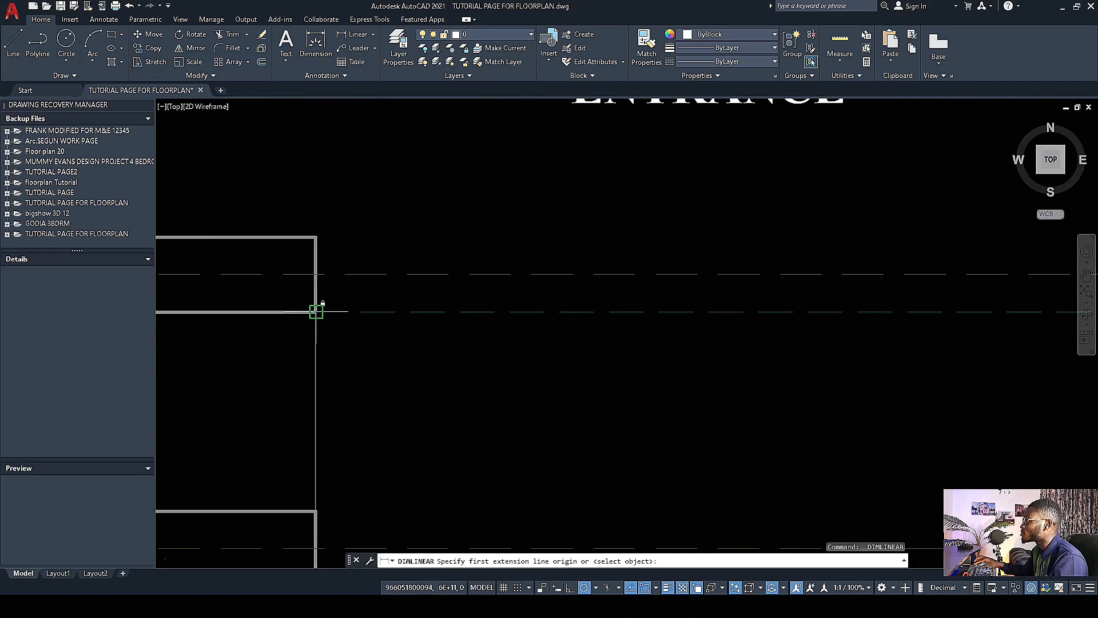
left_click(316, 311)
scroll(383, 314, "down", 4)
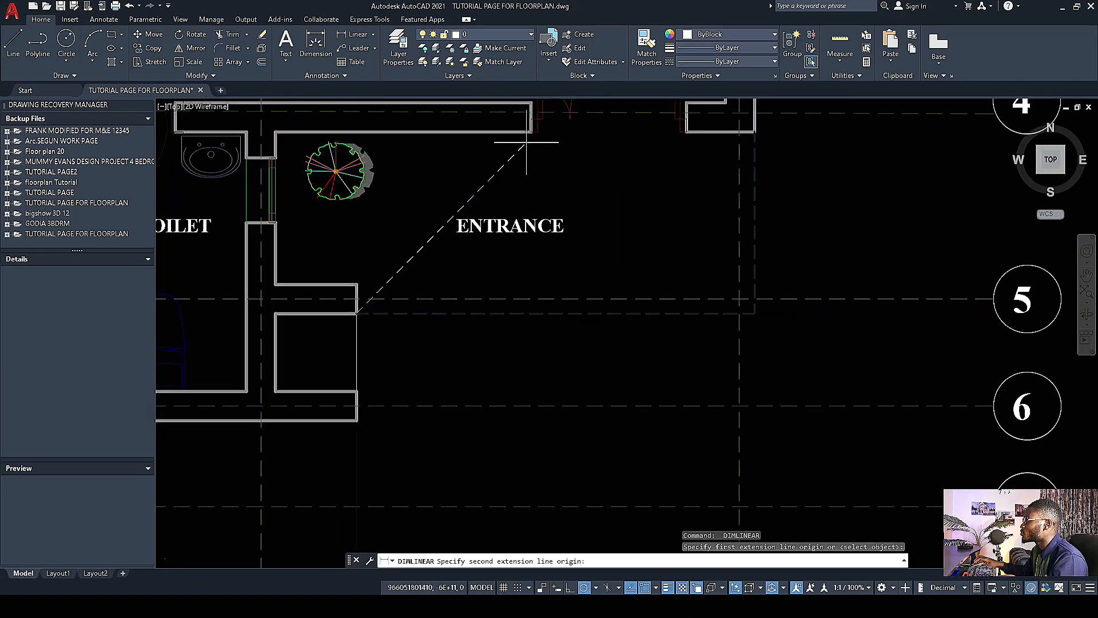
left_click(527, 123)
scroll(498, 238, "down", 4)
scroll(470, 318, "up", 5)
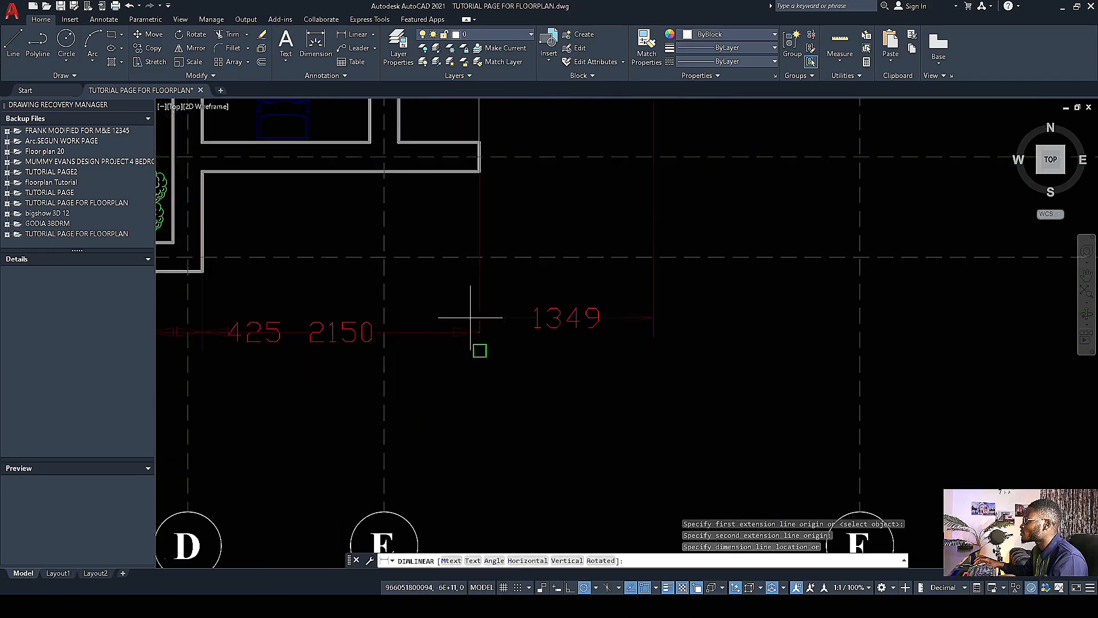
left_click(481, 323)
Step: Add a linear dimension across the entrance door opening, with its dimension line aligned to the row below the plan
scroll(481, 323, "down", 5)
scroll(386, 293, "up", 5)
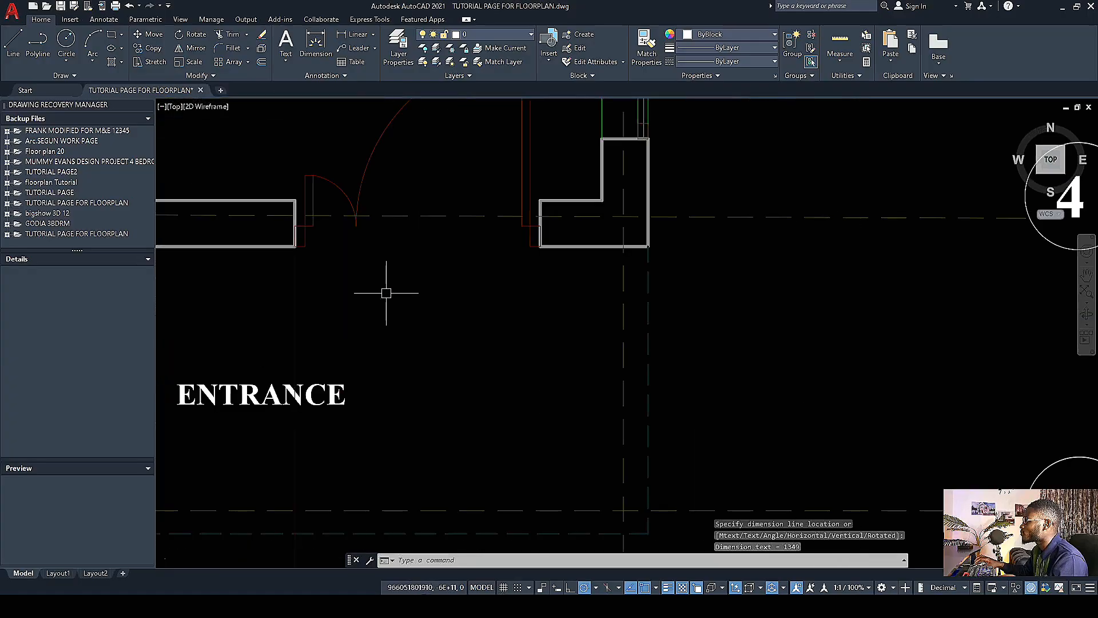
key("Return")
left_click(295, 246)
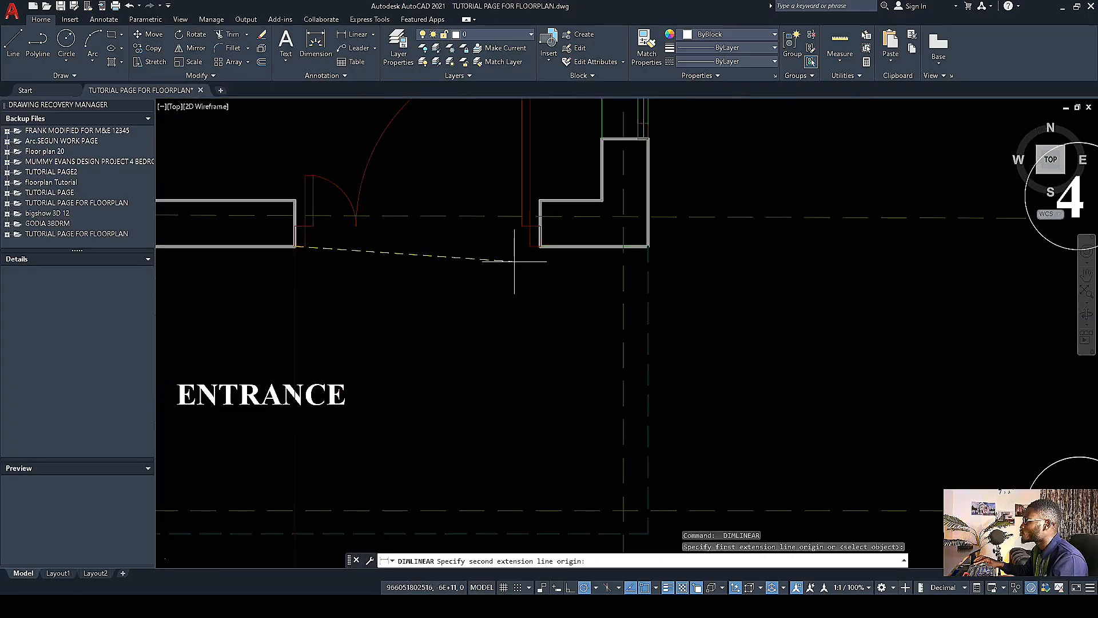
left_click(541, 246)
scroll(566, 243, "down", 3)
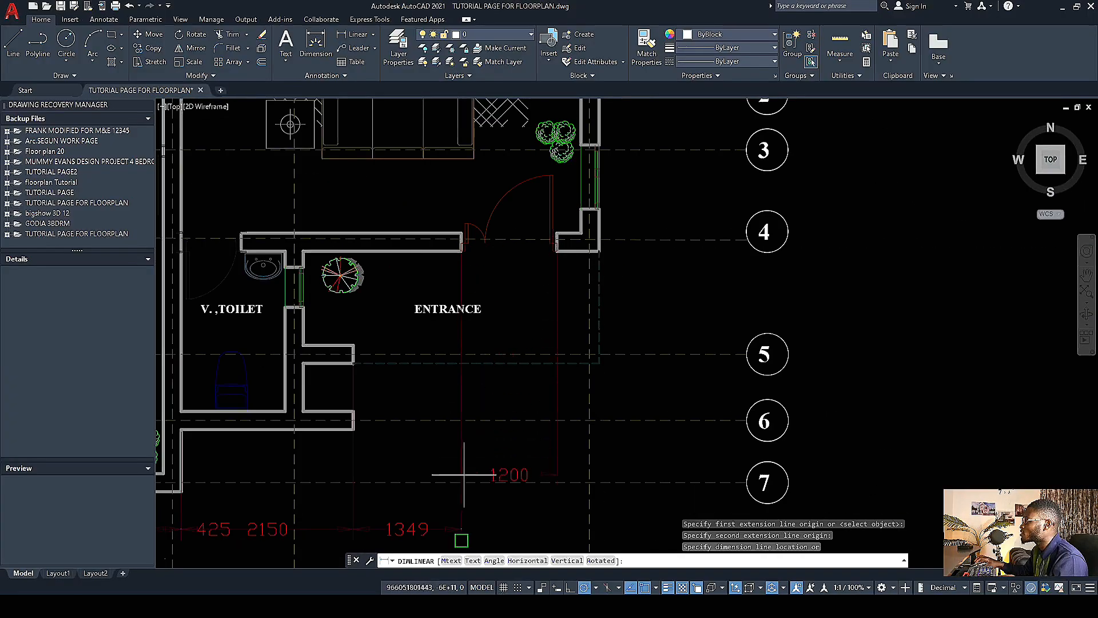
scroll(464, 475, "down", 5)
scroll(438, 441, "up", 5)
left_click(460, 441)
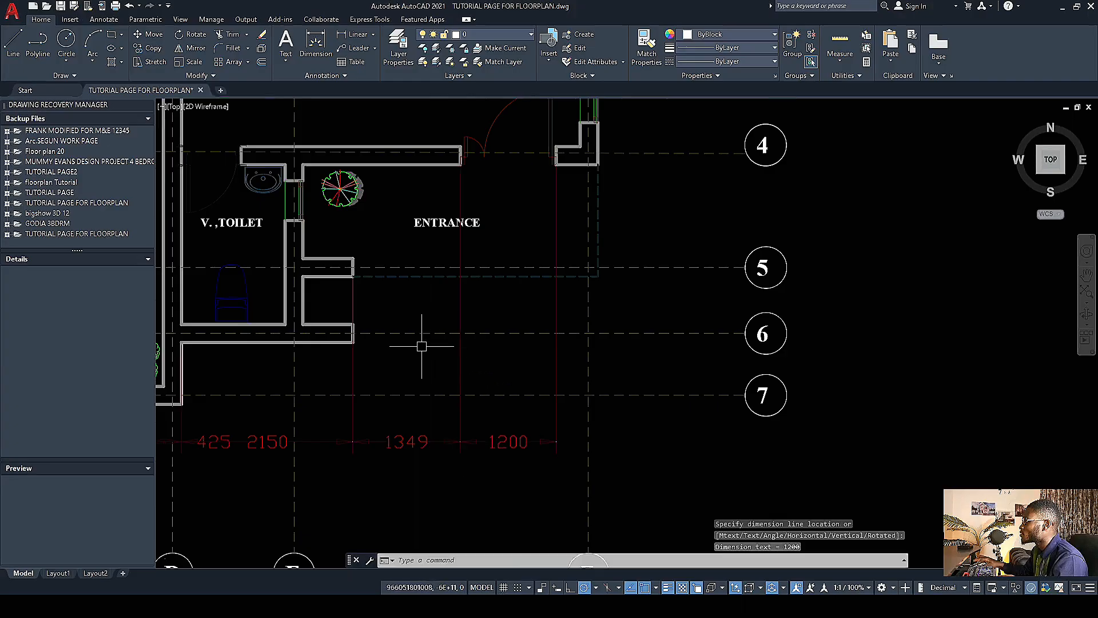
Step: Dimension the wall segment from the entrance door's far jamb to the outer corner at gridline F, completing the first row
scroll(421, 343, "down", 5)
scroll(505, 238, "up", 6)
key("space")
left_click(489, 262)
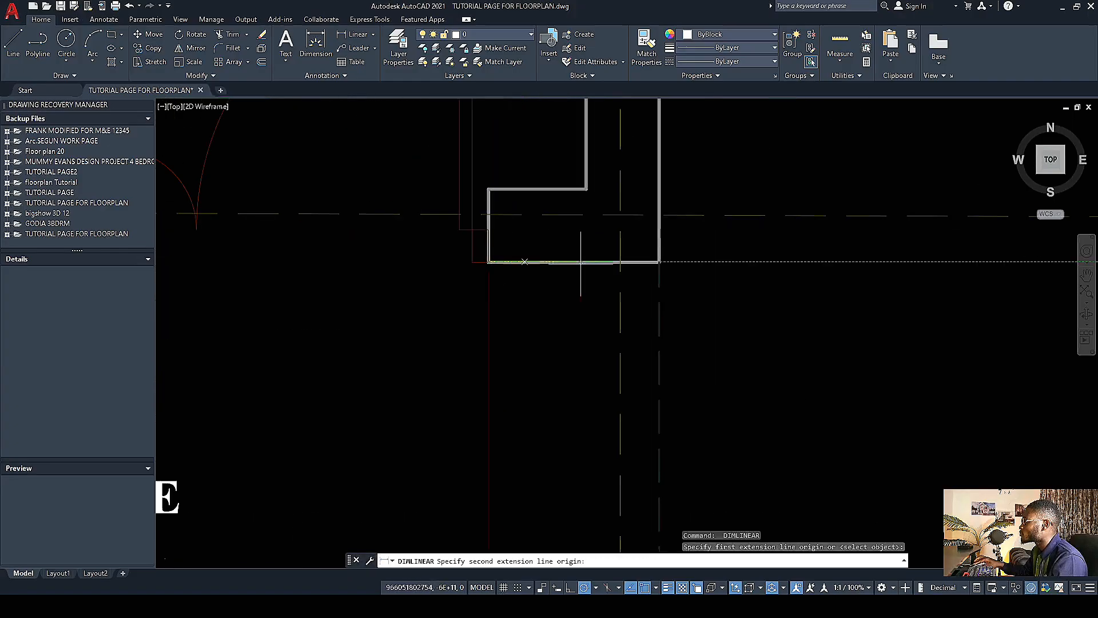
left_click(659, 262)
scroll(475, 200, "down", 4)
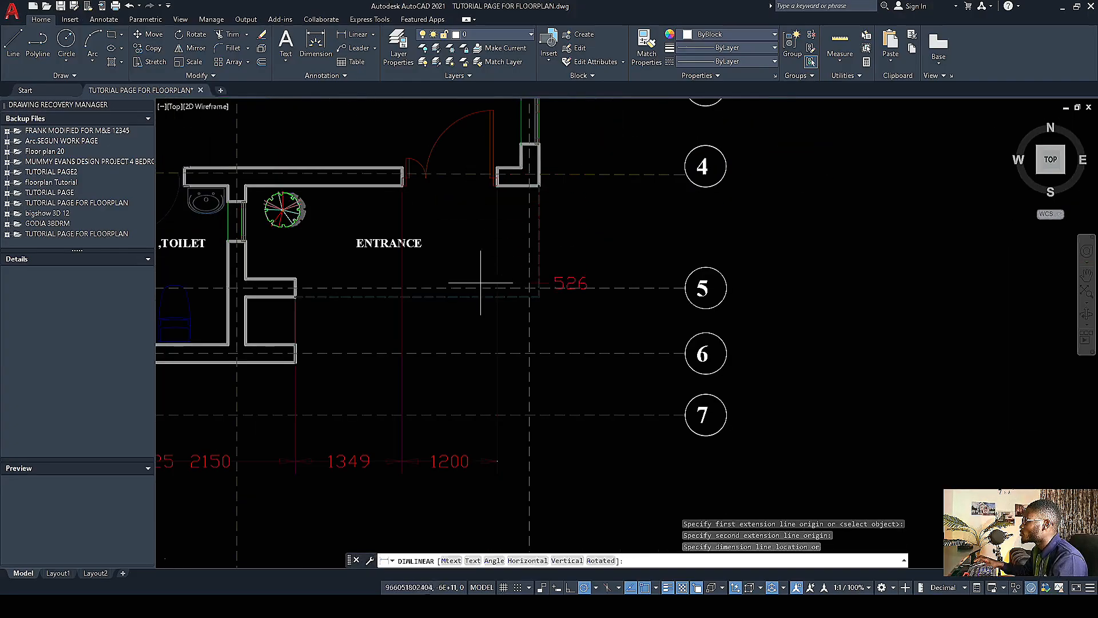
left_click(505, 461)
Step: Start a second dimension row below the first with a linear dimension between gridlines A and B, picked at their intersections with gridline 7
scroll(613, 331, "down", 4)
scroll(326, 380, "up", 5)
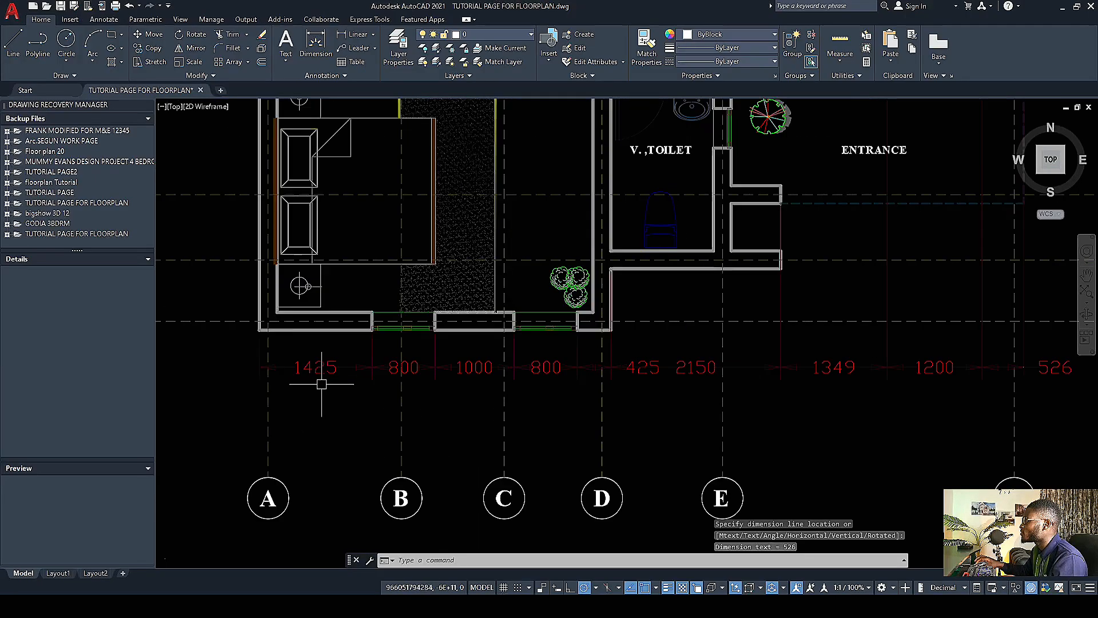
scroll(362, 378, "down", 2)
scroll(391, 343, "down", 3)
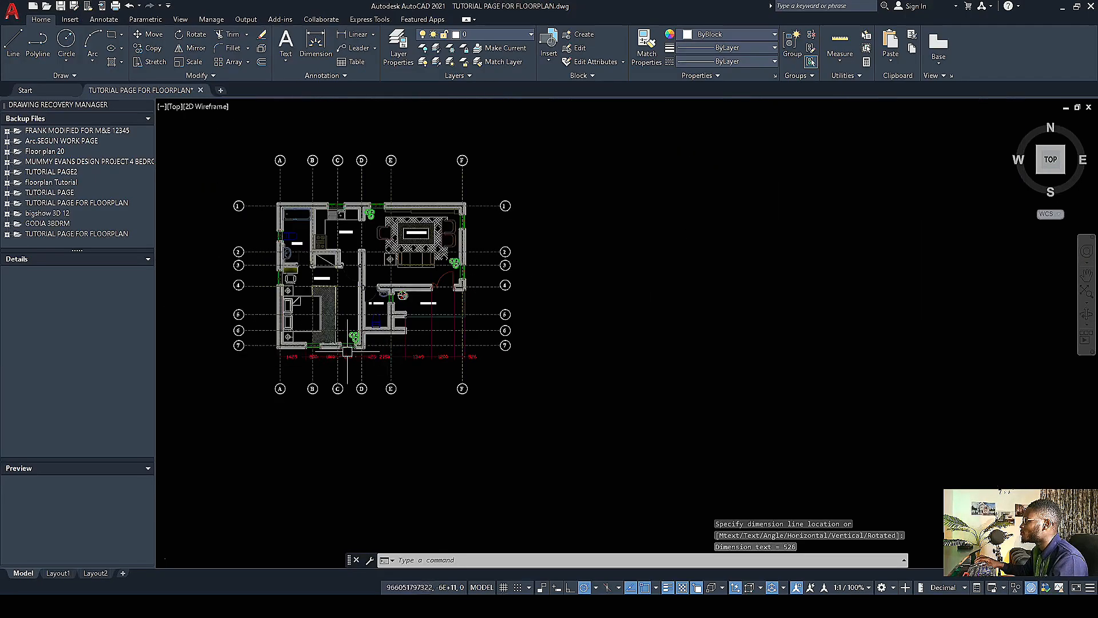
scroll(347, 351, "up", 8)
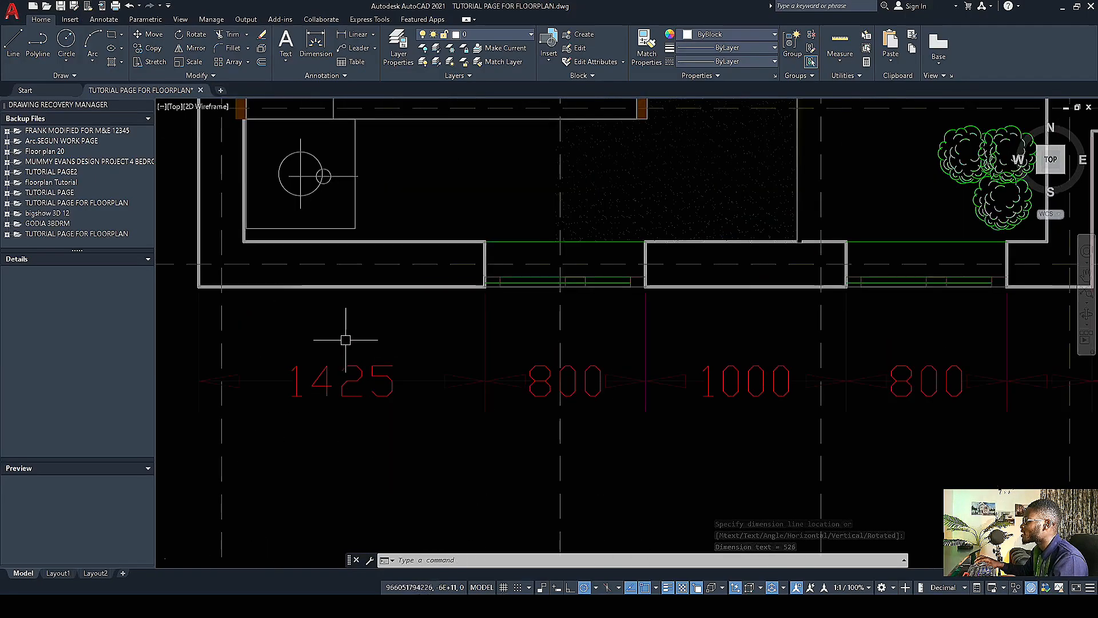
scroll(337, 346, "down", 3)
scroll(298, 344, "up", 2)
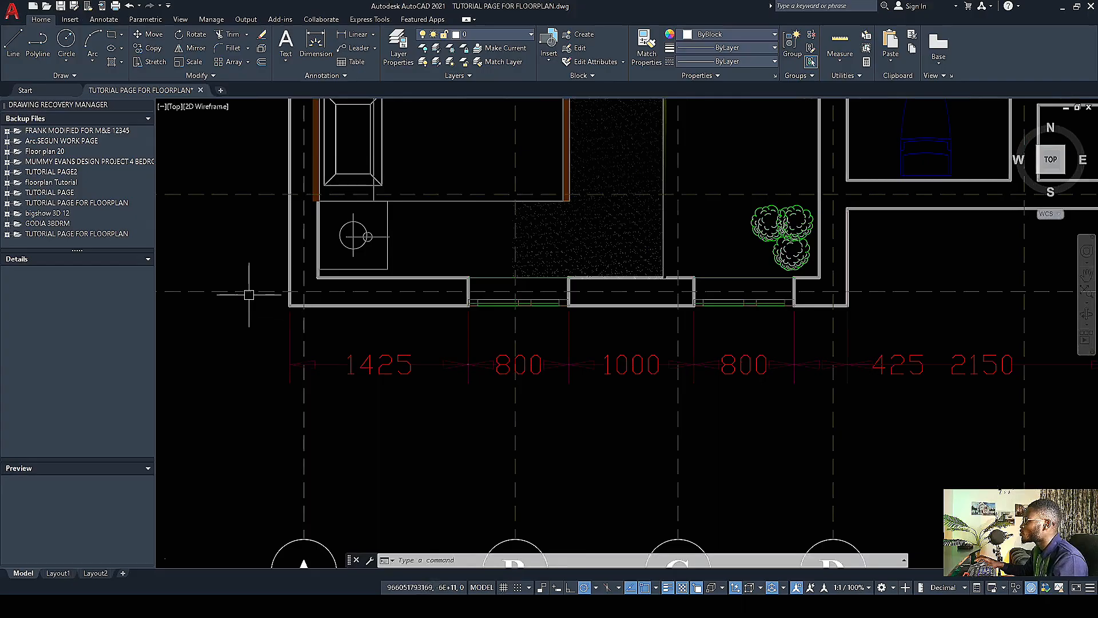
key("space")
left_click(304, 291)
scroll(296, 309, "down", 3)
scroll(378, 301, "up", 3)
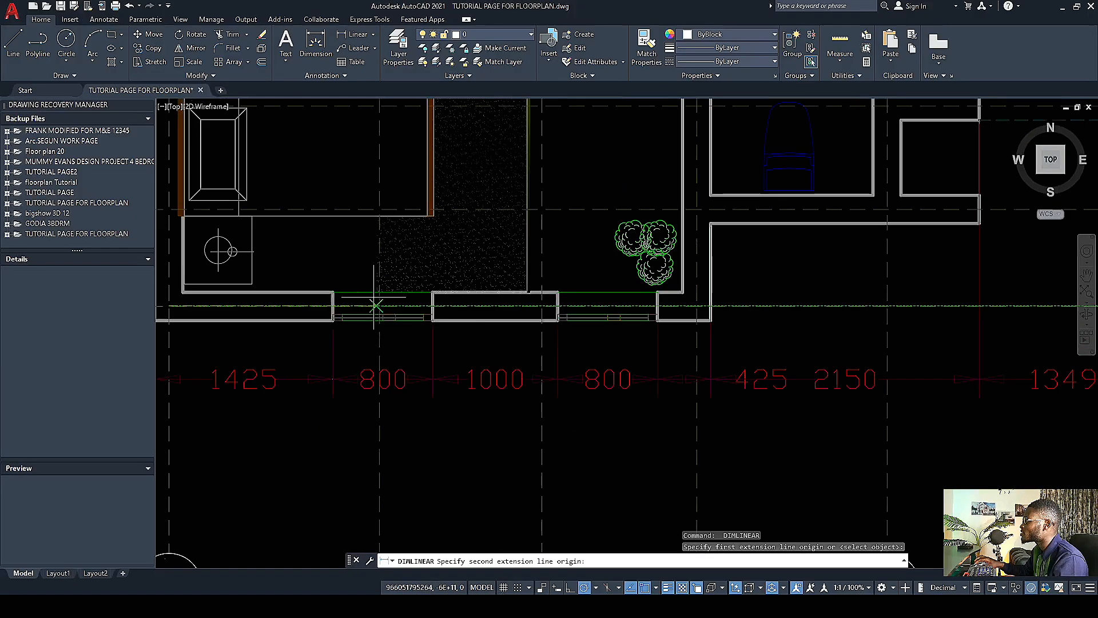
scroll(376, 305, "up", 4)
left_click(414, 310)
scroll(470, 245, "down", 6)
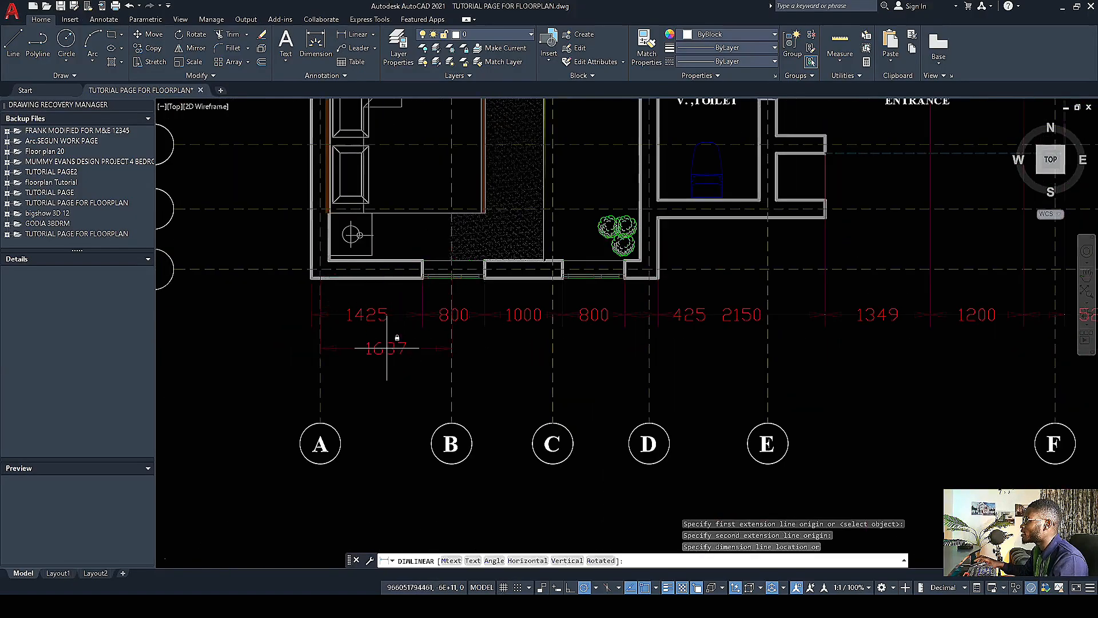
scroll(378, 345, "up", 2)
left_click(387, 355)
scroll(401, 337, "down", 2)
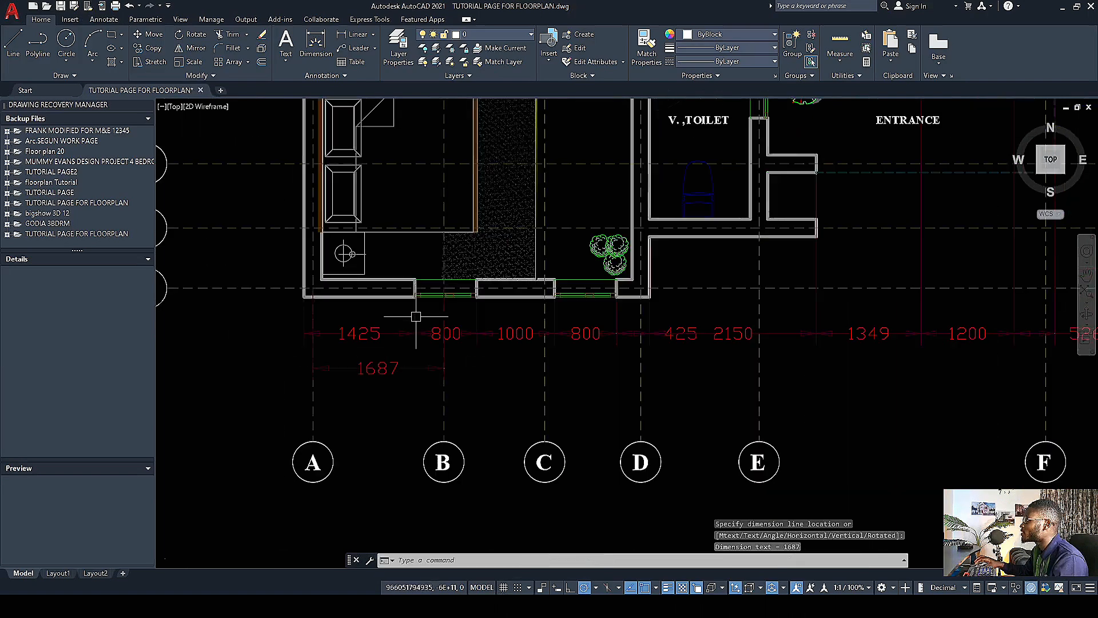
Step: Try to dimension the distance between gridlines B and C in the second row, in line with the A–B dimension
scroll(448, 250, "up", 3)
scroll(429, 305, "up", 4)
key("space")
left_click(443, 302)
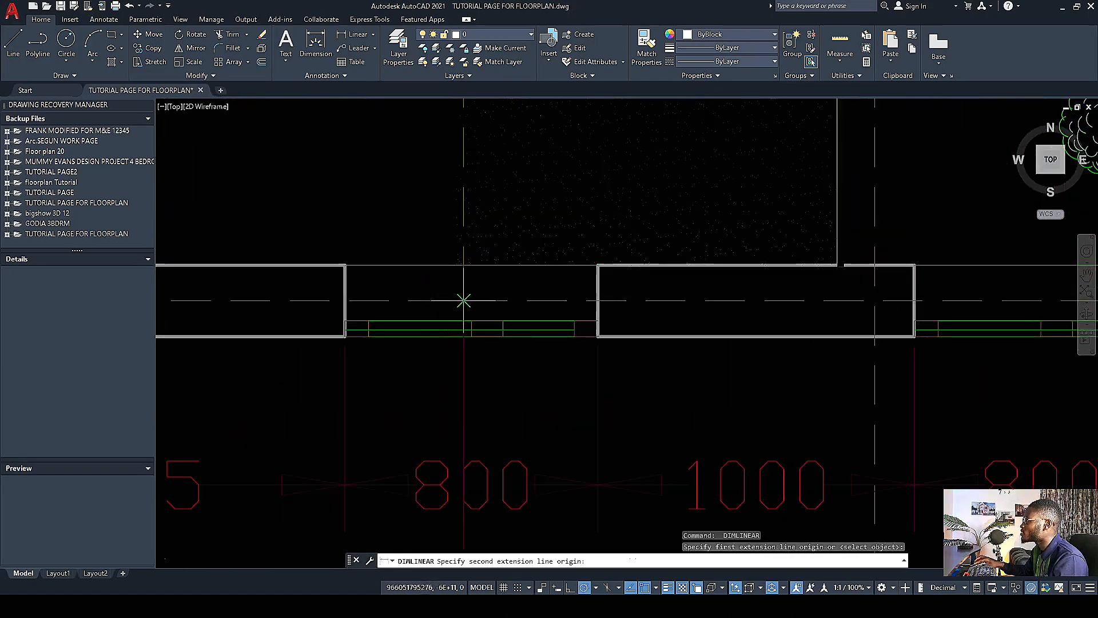
scroll(448, 304, "down", 4)
scroll(446, 304, "up", 5)
scroll(588, 289, "down", 5)
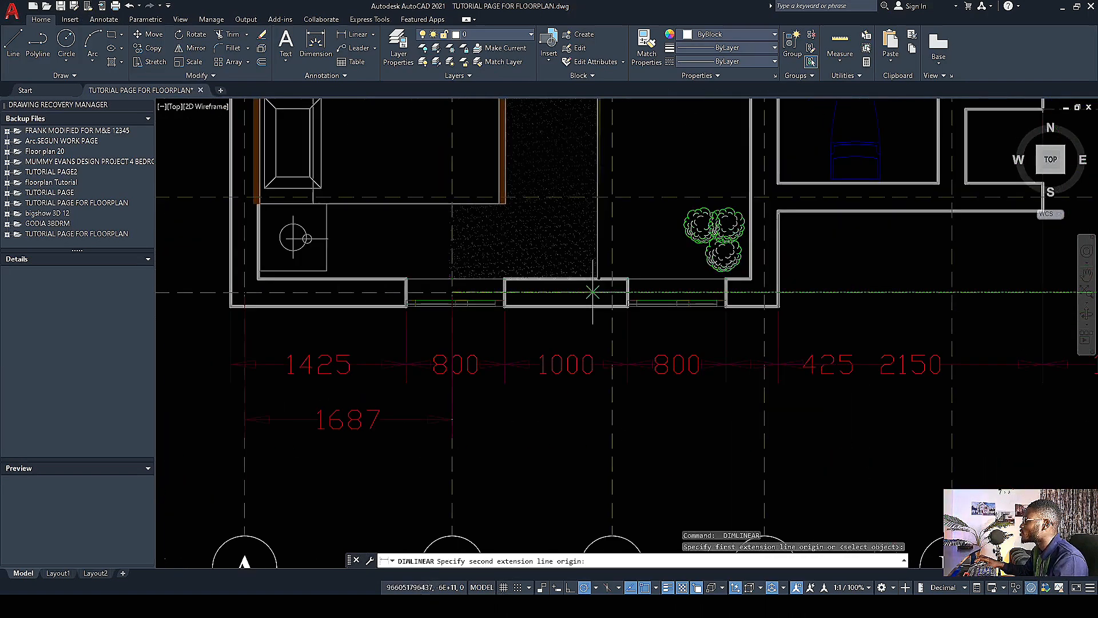
scroll(621, 277, "up", 5)
scroll(581, 307, "down", 5)
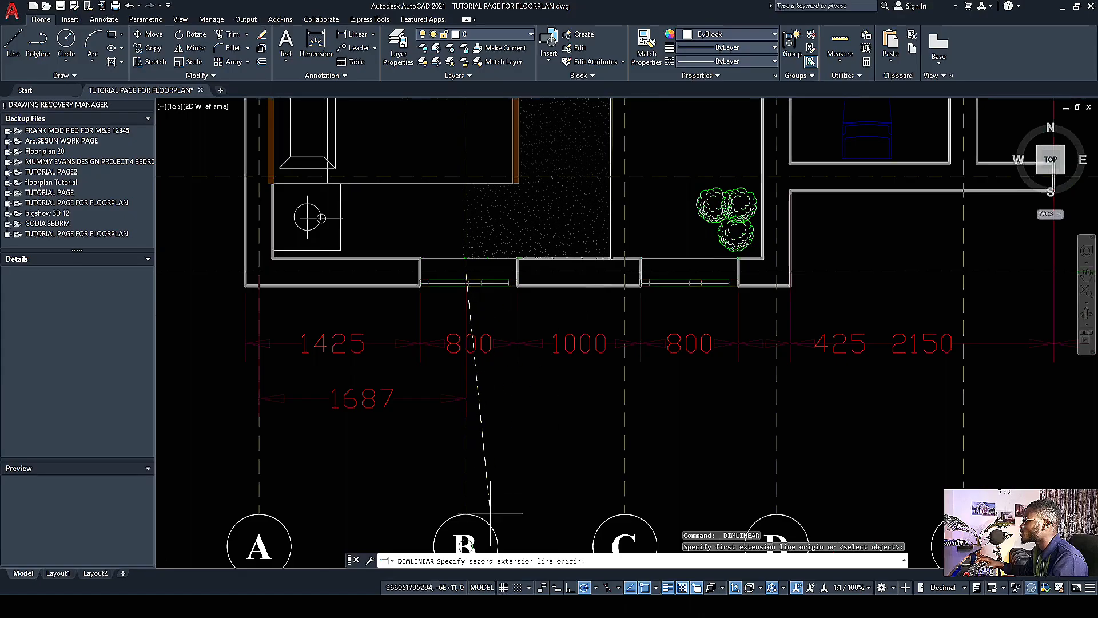
scroll(610, 280, "up", 5)
left_click(678, 269)
scroll(678, 269, "down", 5)
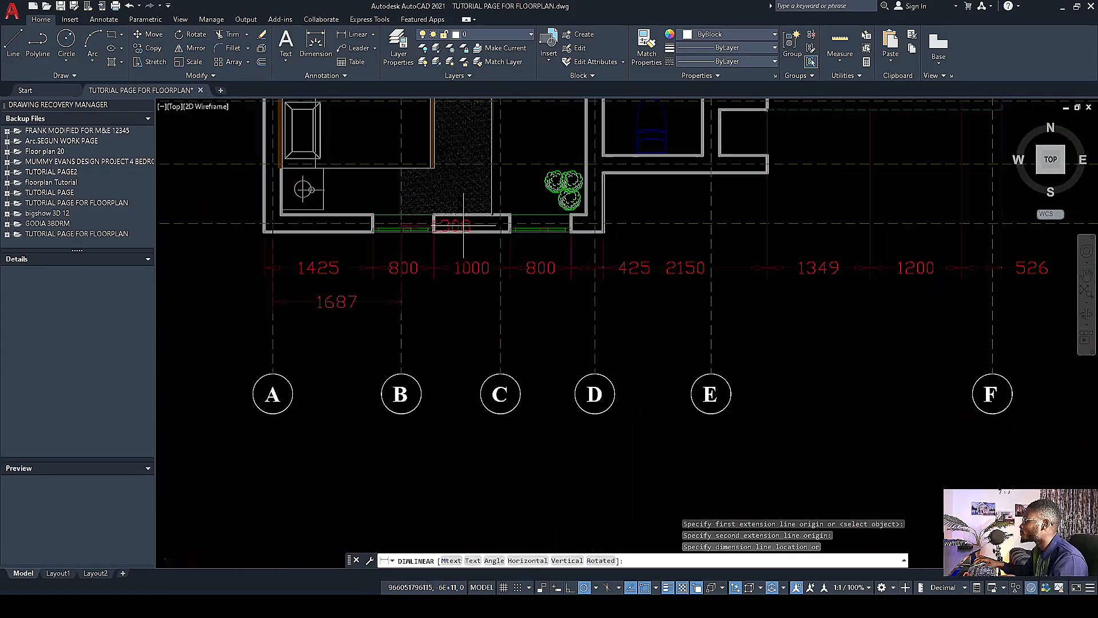
scroll(437, 326, "up", 5)
left_click(400, 302)
scroll(349, 343, "down", 5)
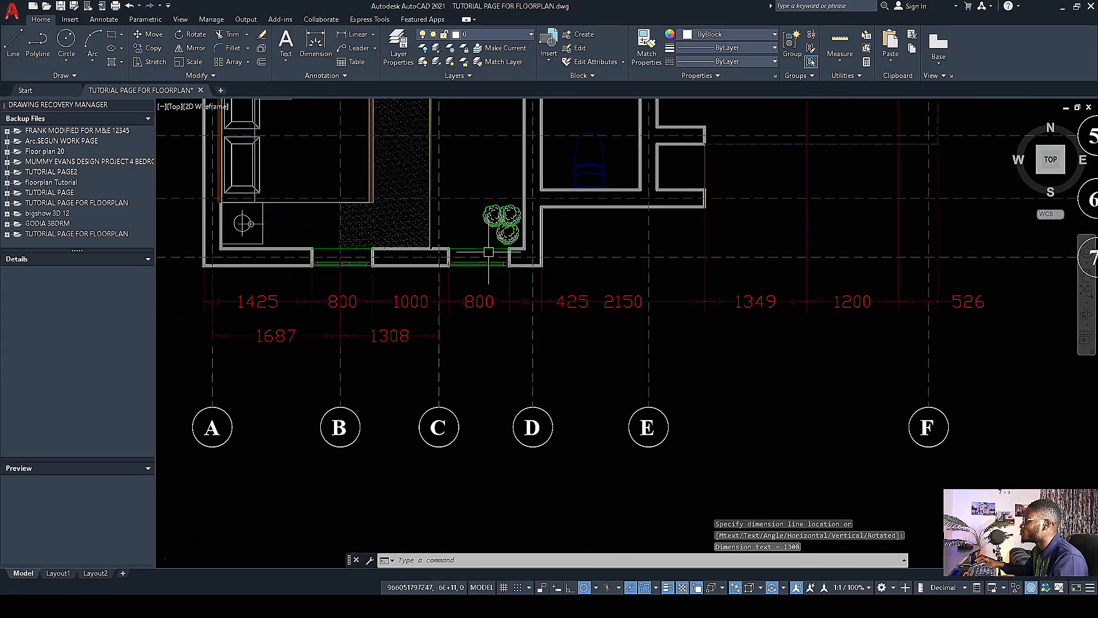
Step: Delete the dimension between gridlines B and C from the second row
scroll(212, 370, "up", 6)
key("space")
scroll(197, 385, "down", 3)
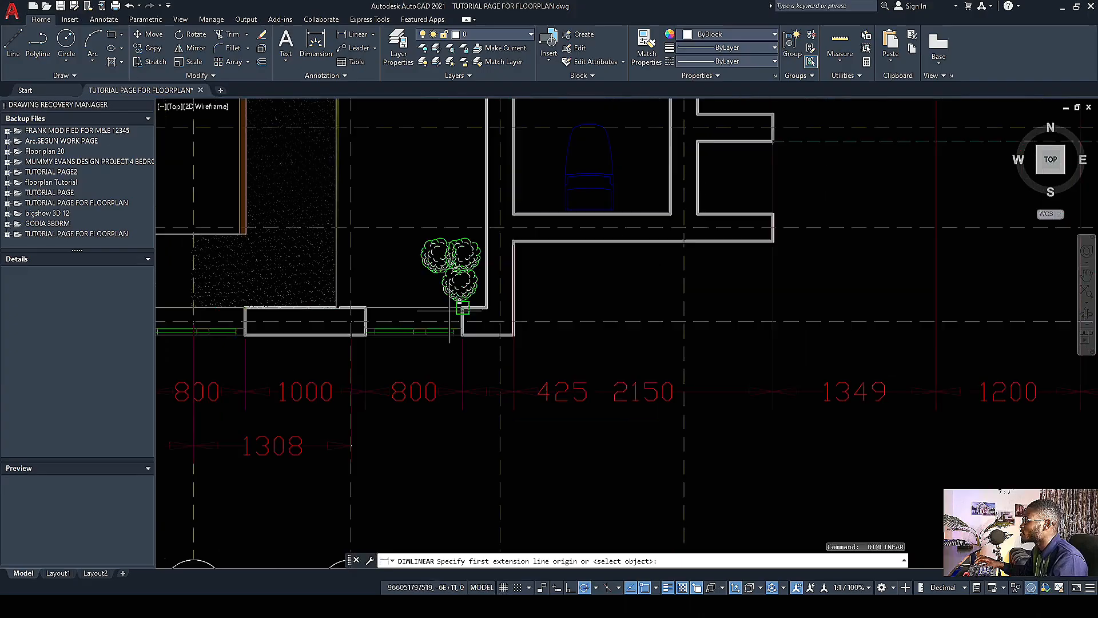
key("Escape")
scroll(356, 410, "down", 2)
left_click(319, 436)
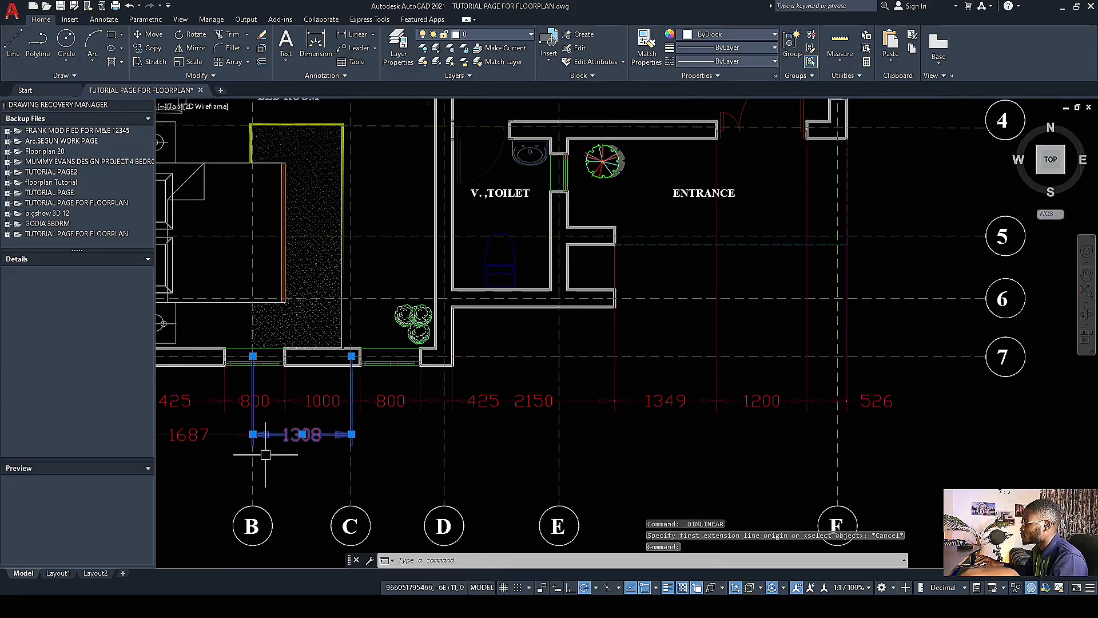
key("Delete")
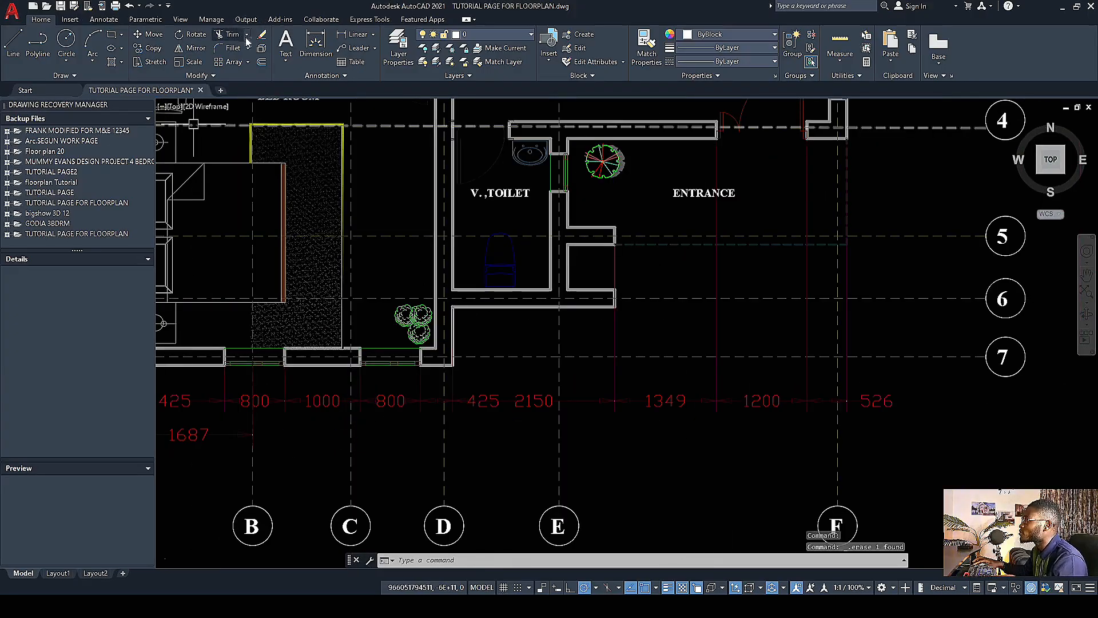
Step: Add a linear dimension between the gridline 7 intersections of gridlines B and C, aligned with the second row
left_click(357, 35)
scroll(296, 206, "up", 4)
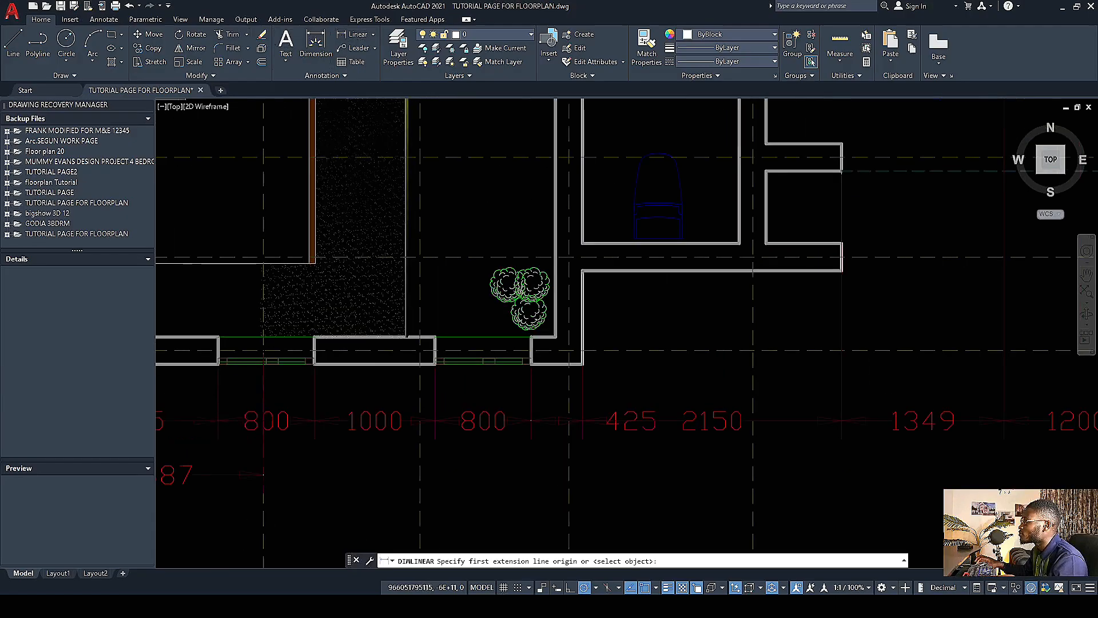
left_click(291, 239)
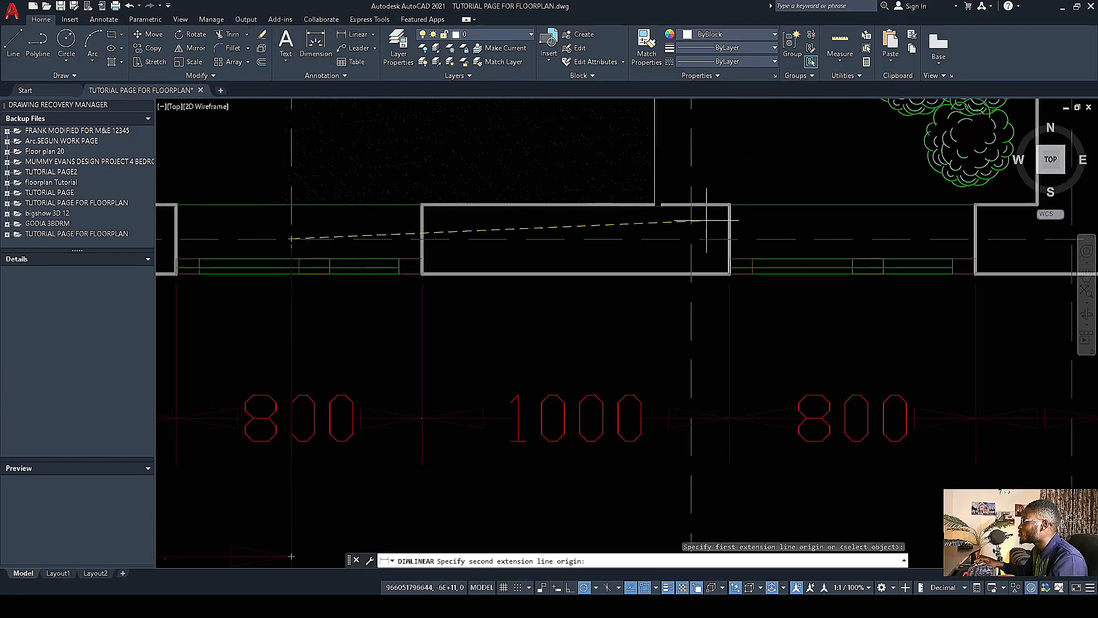
scroll(691, 239, "down", 5)
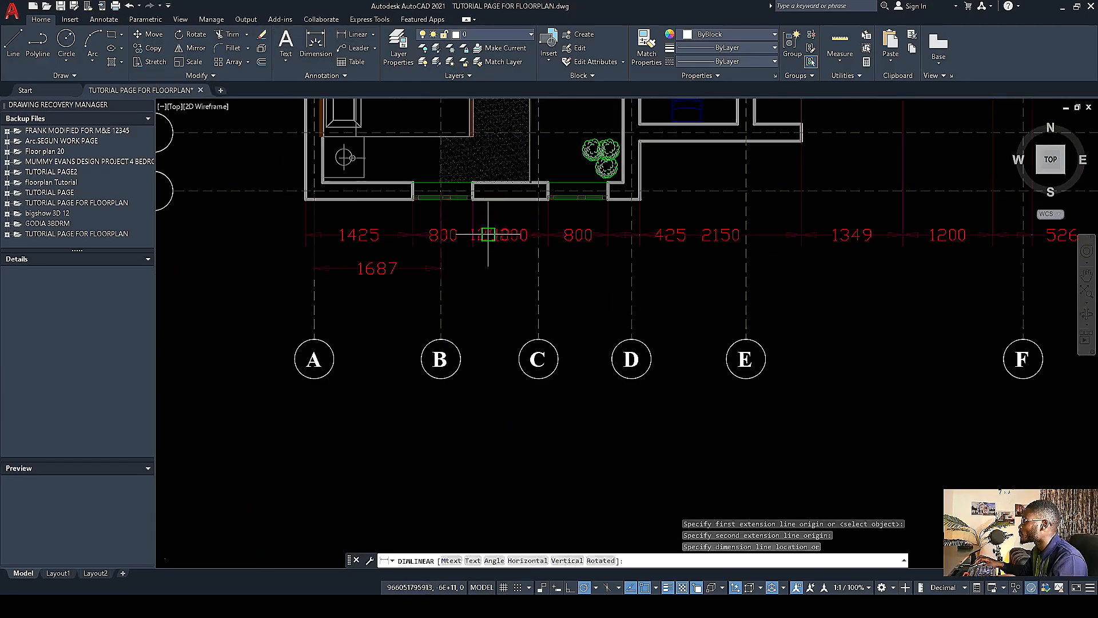
scroll(498, 232, "up", 4)
left_click(407, 256)
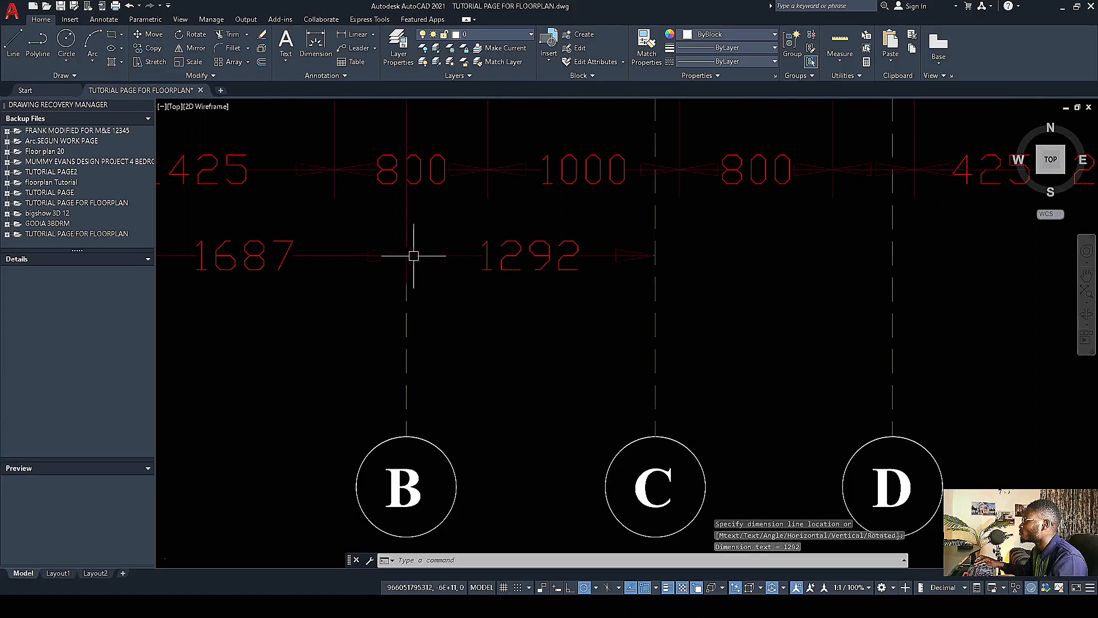
Step: Delete the second-row dimension between gridlines B and C
scroll(559, 228, "down", 5)
scroll(483, 277, "up", 8)
key("Return")
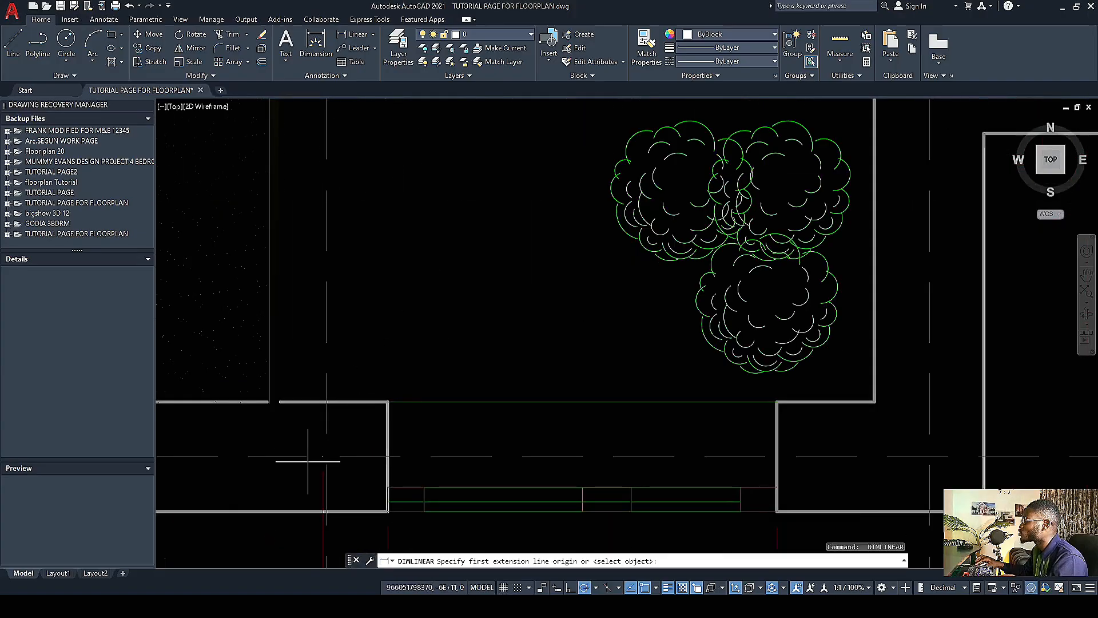
scroll(327, 456, "down", 6)
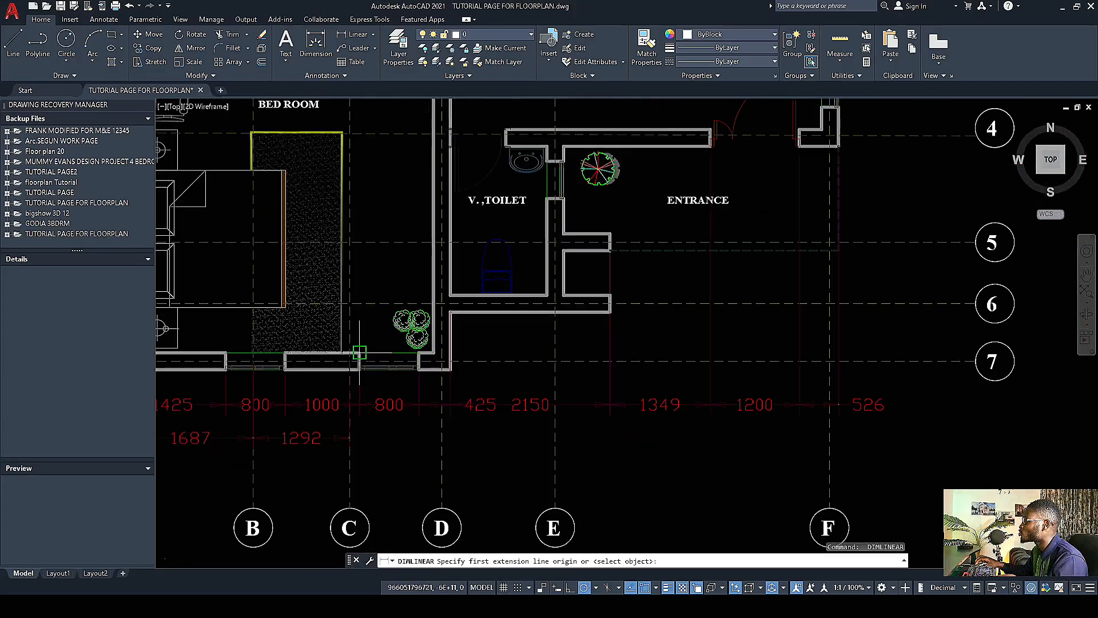
key("Escape")
key("Escape")
left_click(330, 439)
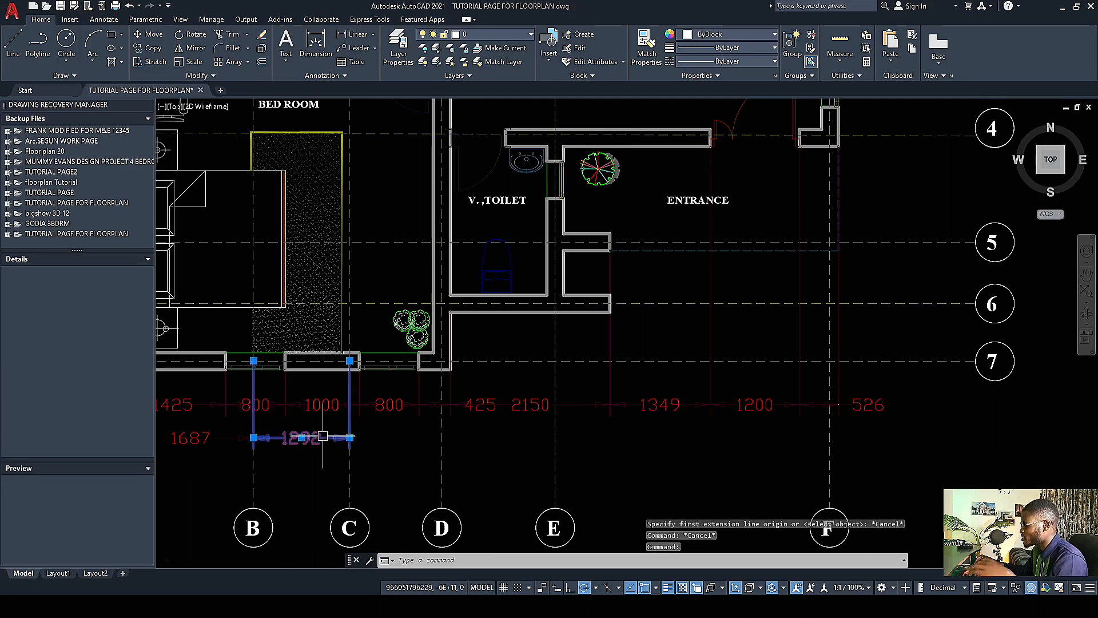
key("Delete")
Step: Redo the second-row linear dimension between gridlines B and C from their intersections with gridline 7, in line with the A–B dimension
left_click(351, 34)
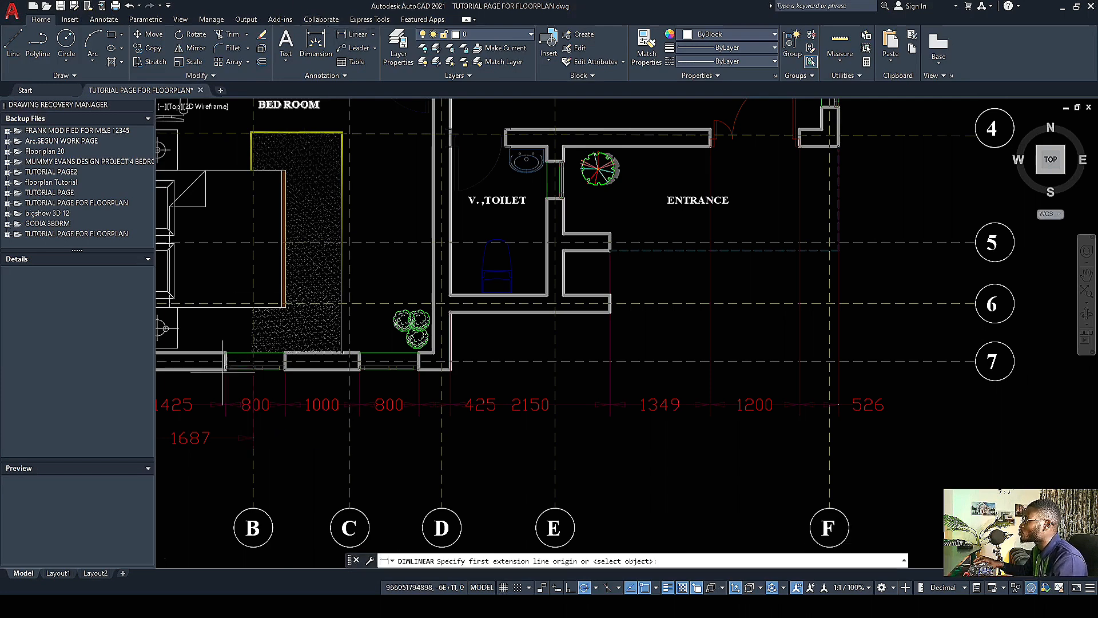
scroll(343, 355, "up", 8)
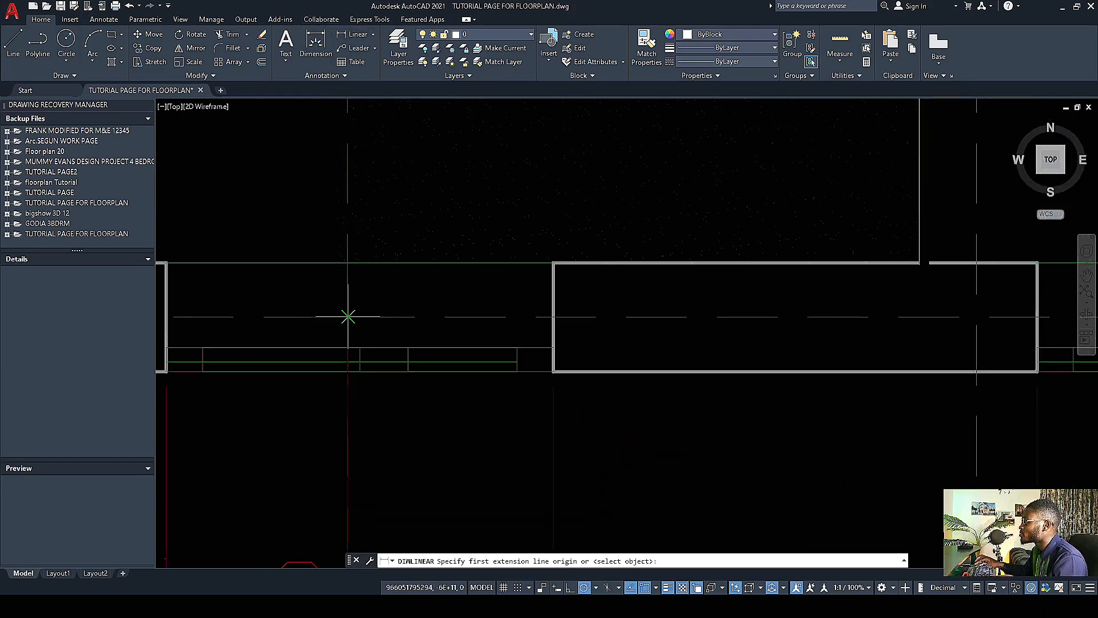
left_click(287, 314)
scroll(286, 314, "down", 5)
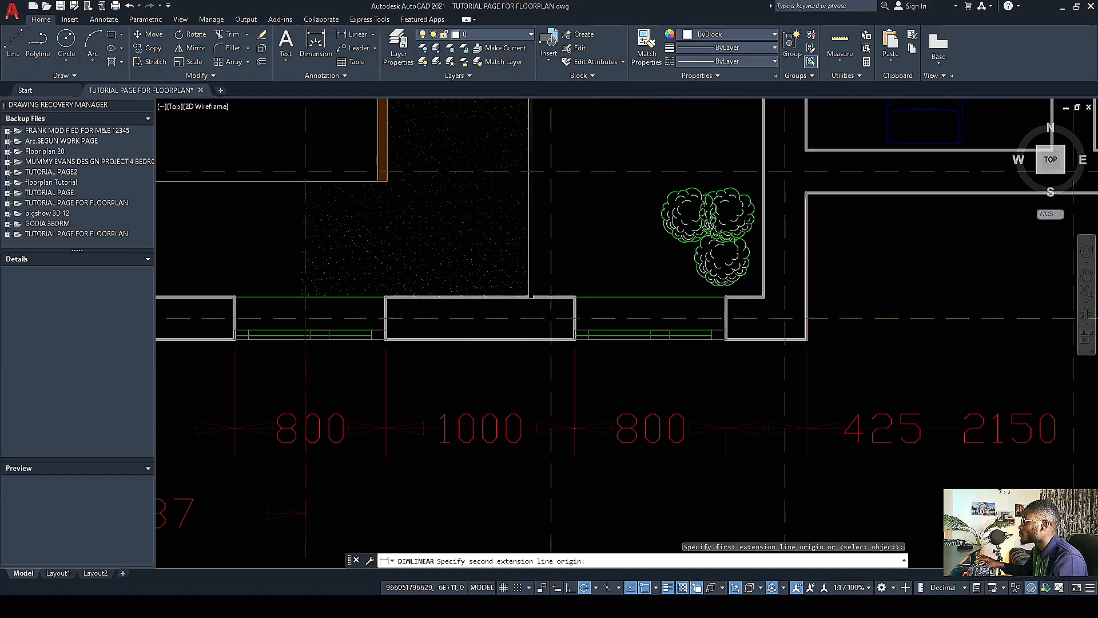
scroll(561, 321, "down", 4)
scroll(512, 312, "up", 8)
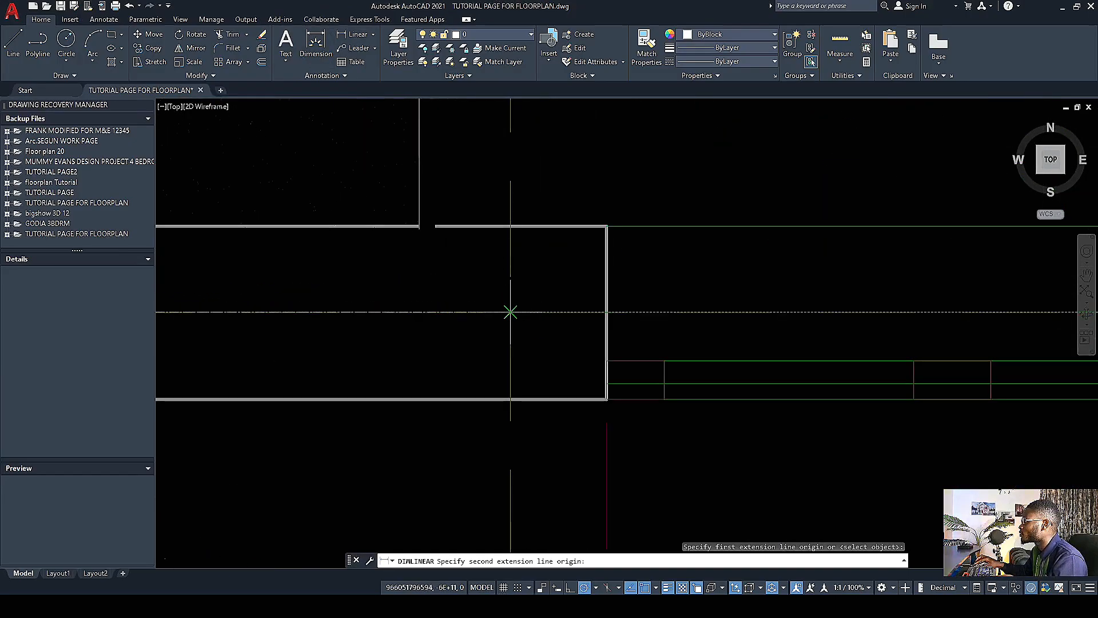
scroll(518, 306, "down", 3)
left_click(515, 305)
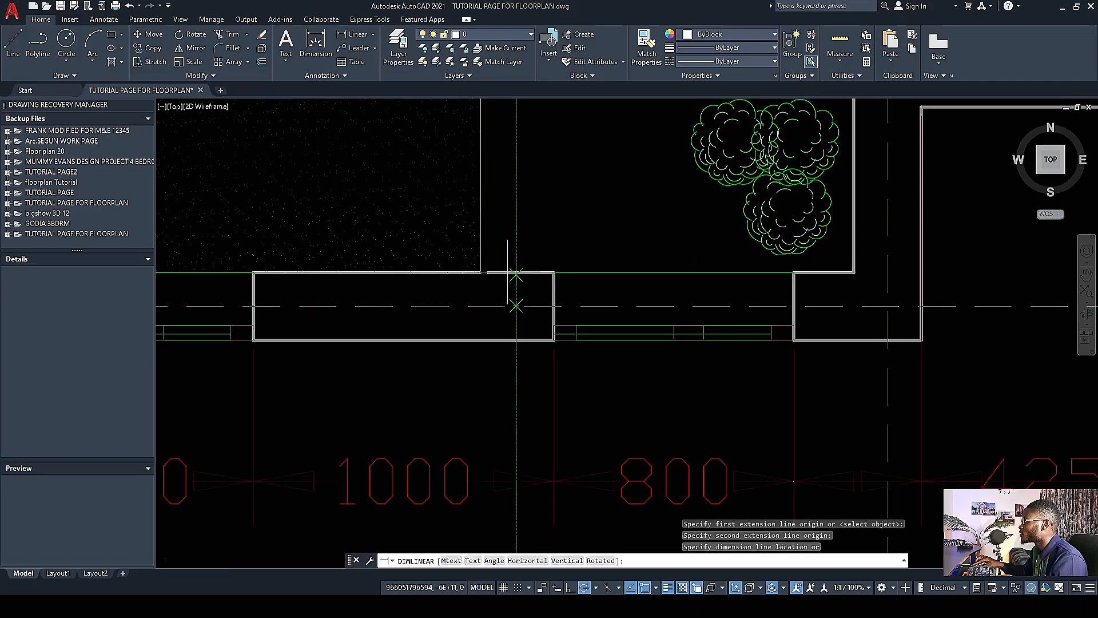
scroll(515, 304, "down", 5)
scroll(404, 294, "up", 6)
left_click(428, 300)
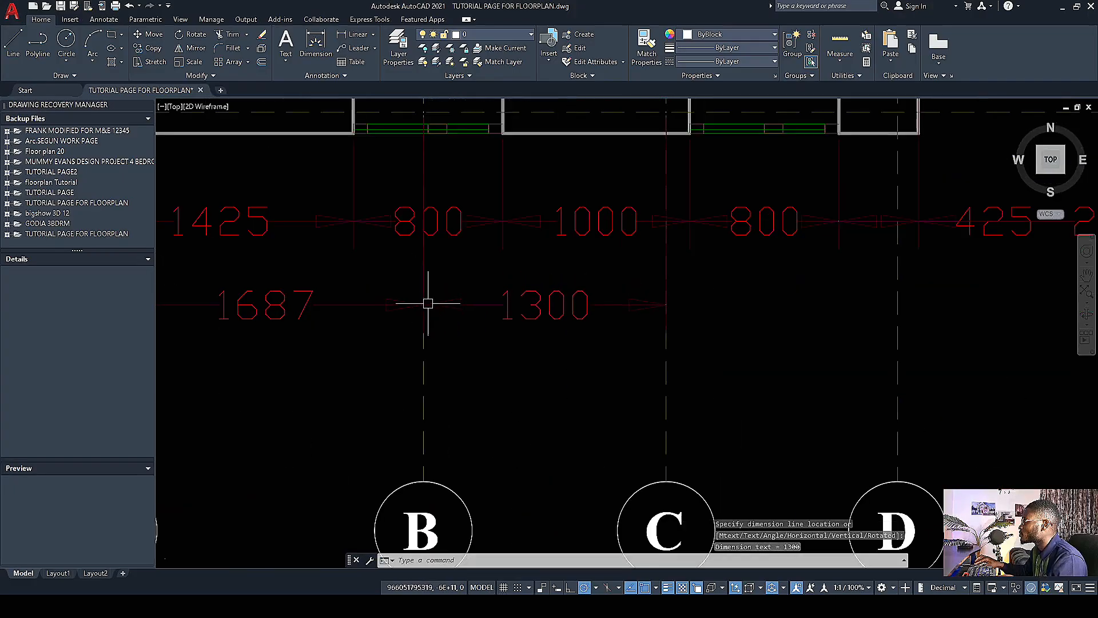
Step: Add a linear dimension between the gridline 7 intersections of gridlines C and D, aligned with the second row
scroll(490, 315, "down", 6)
scroll(504, 288, "up", 5)
key("Return")
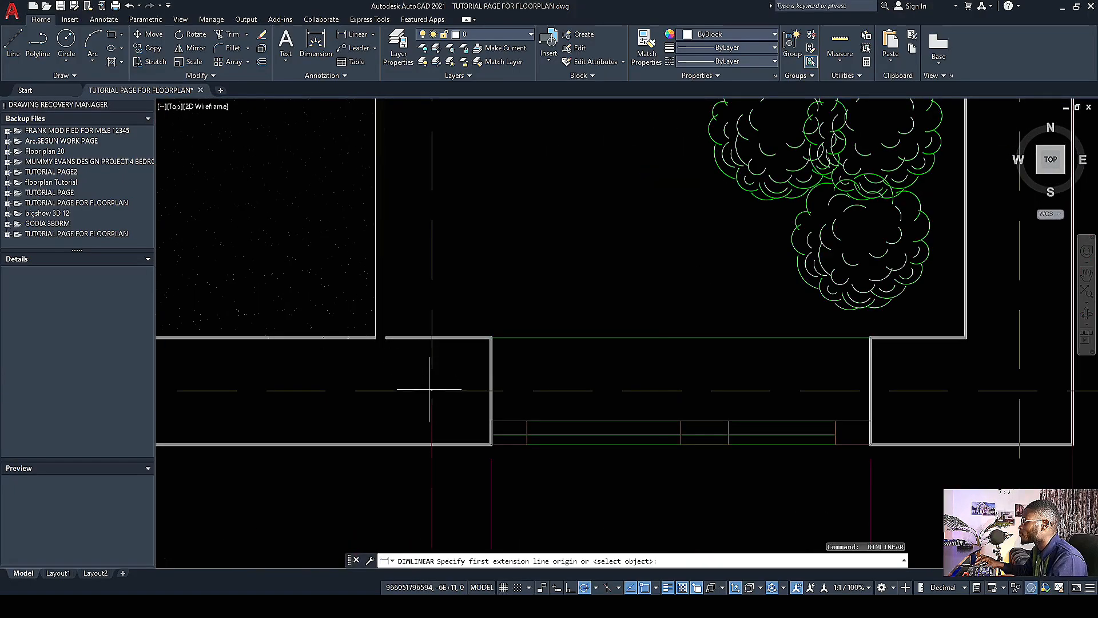
left_click(431, 389)
scroll(434, 366, "down", 2)
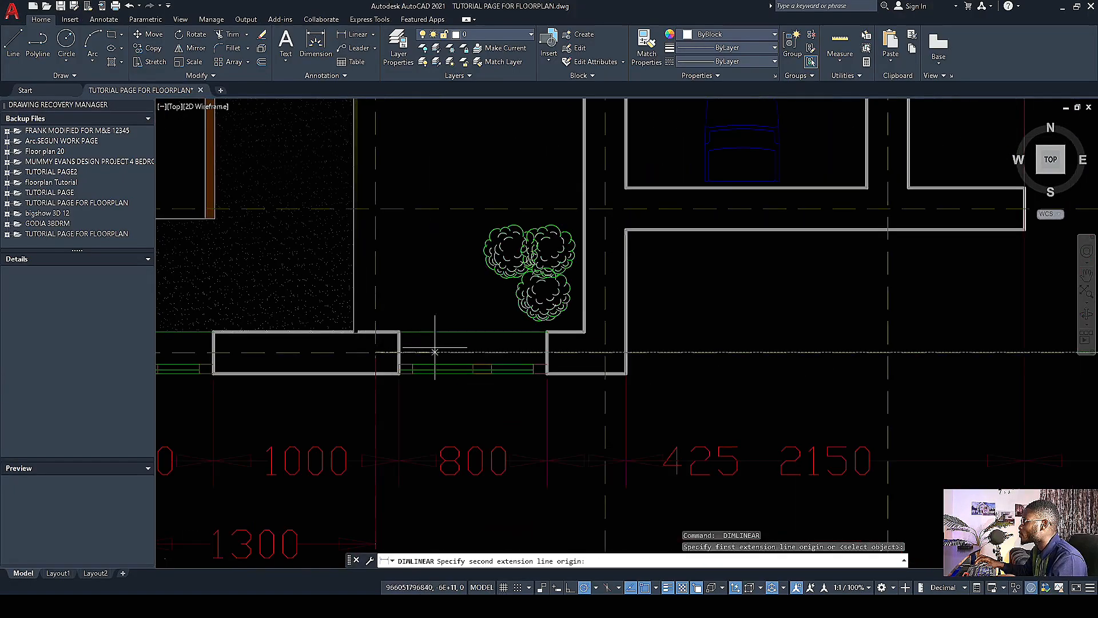
left_click(605, 353)
scroll(605, 353, "down", 5)
scroll(422, 404, "up", 5)
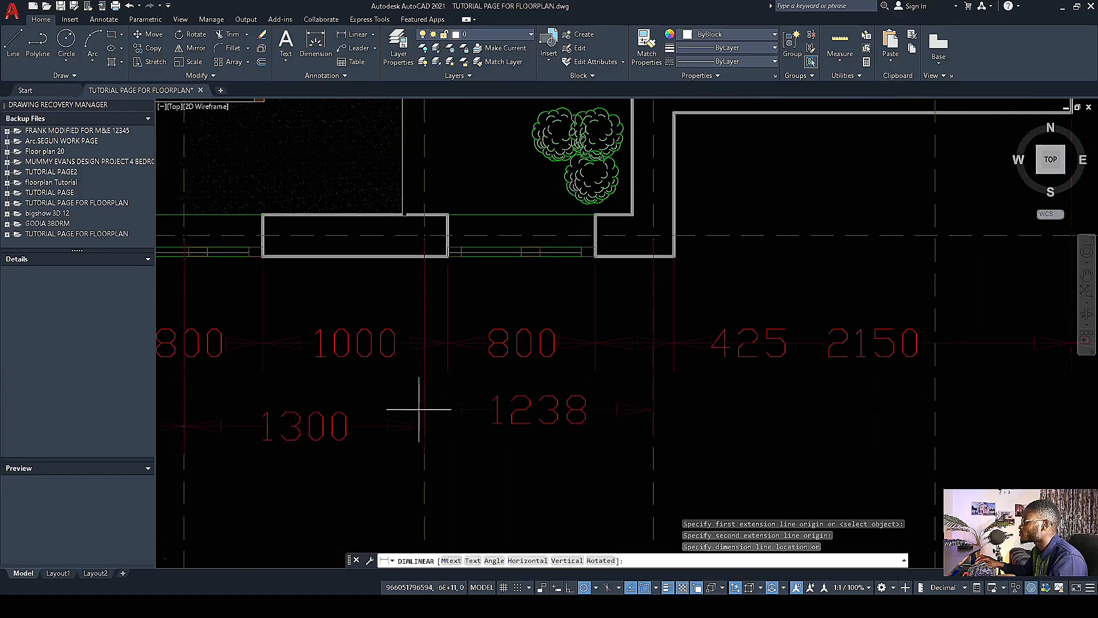
left_click(425, 425)
scroll(341, 360, "down", 5)
scroll(340, 383, "up", 7)
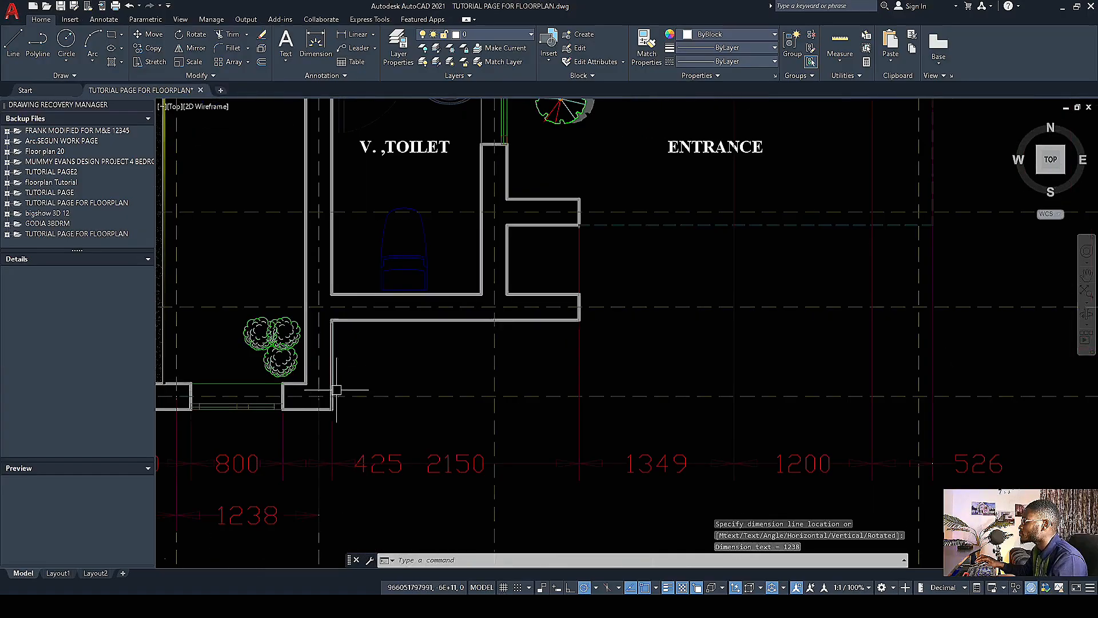
key("Return")
left_click(299, 392)
scroll(515, 326, "down", 3)
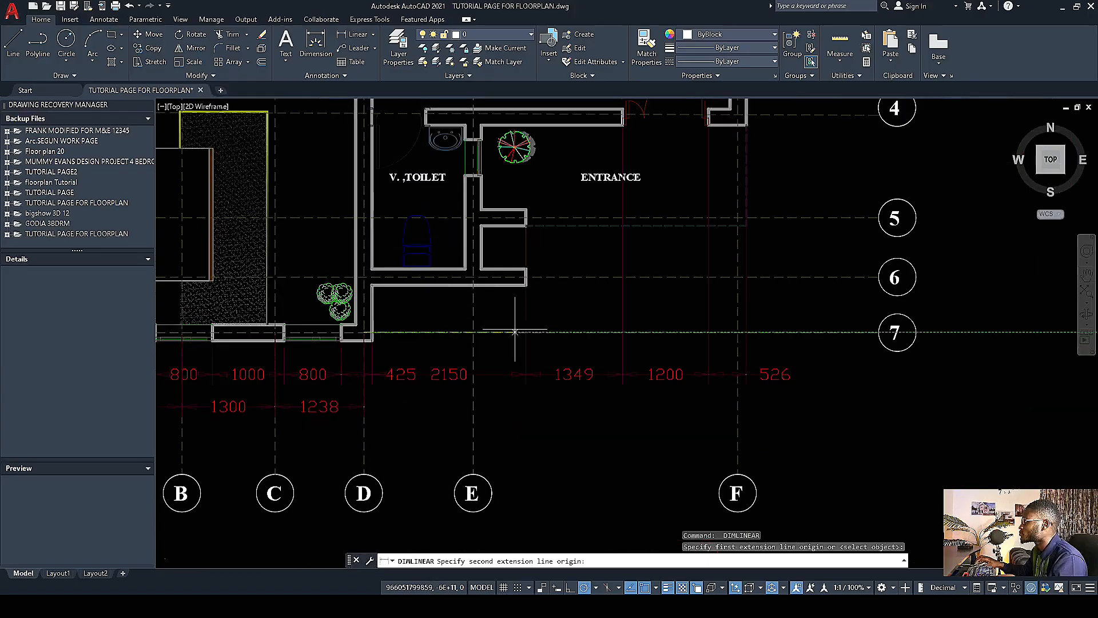
scroll(502, 331, "up", 1)
left_click(468, 331)
key("Escape")
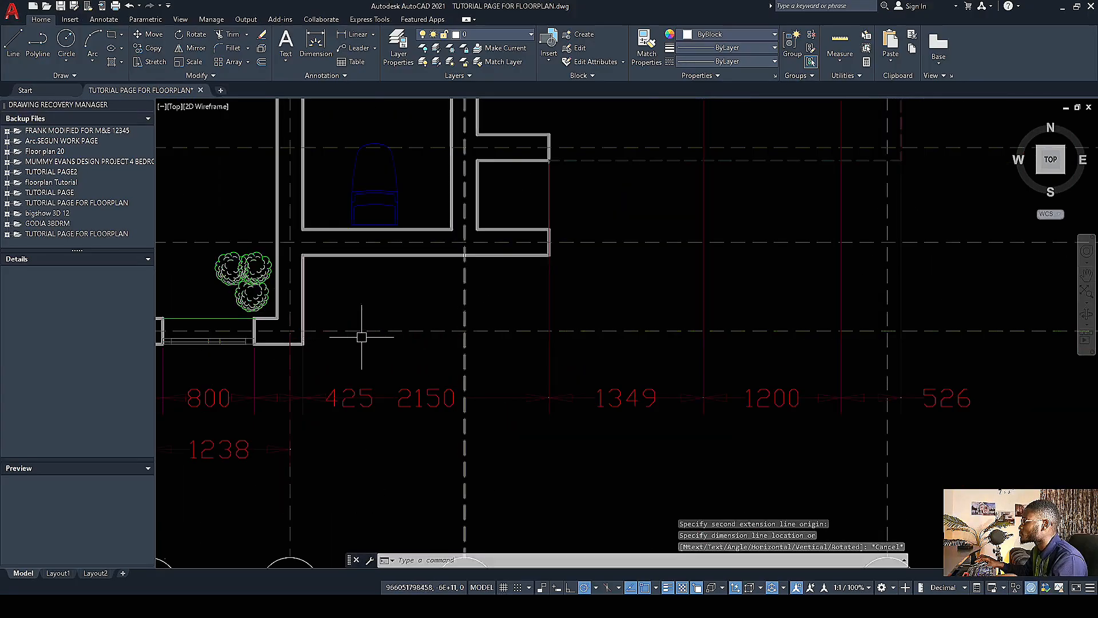
Step: Add a second-row linear dimension between gridlines D and E, starting at the gridline D and 7 intersection
key("Return")
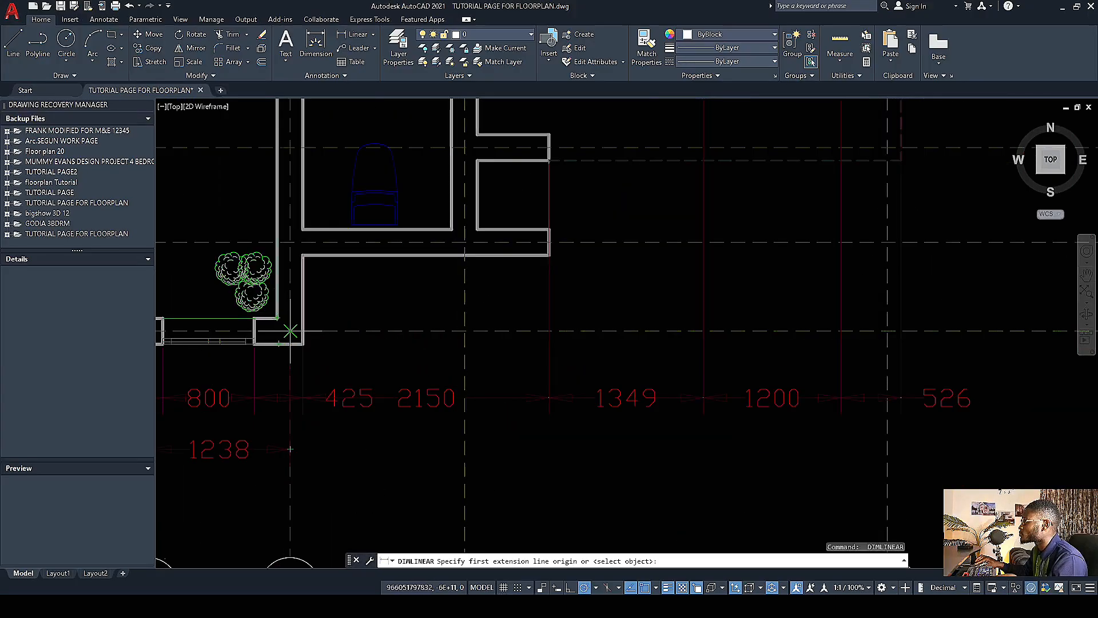
left_click(290, 331)
scroll(466, 331, "down", 3)
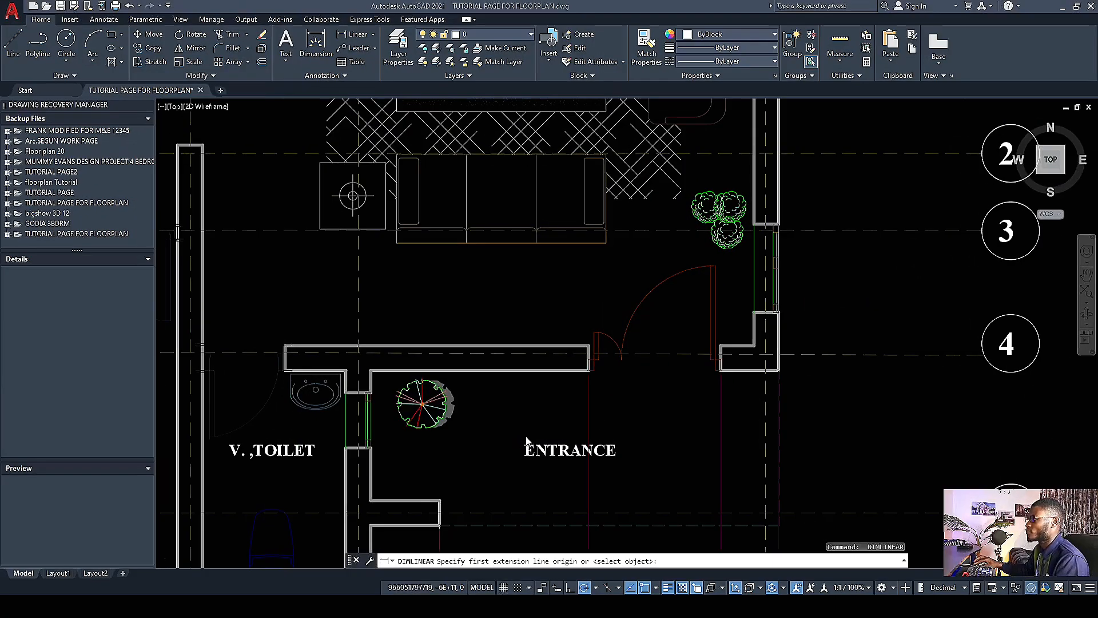
Step: Add a linear dimension between gridlines E and F from their intersections with gridline 6, aligned with the second row
scroll(498, 423, "down", 4)
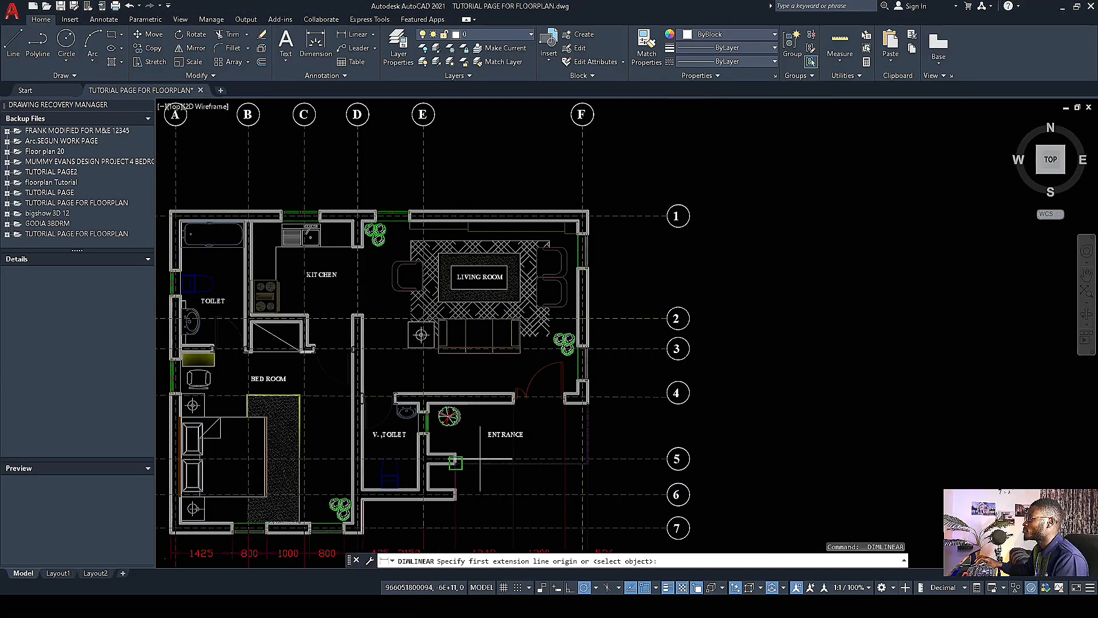
scroll(480, 458, "up", 2)
scroll(383, 464, "down", 5)
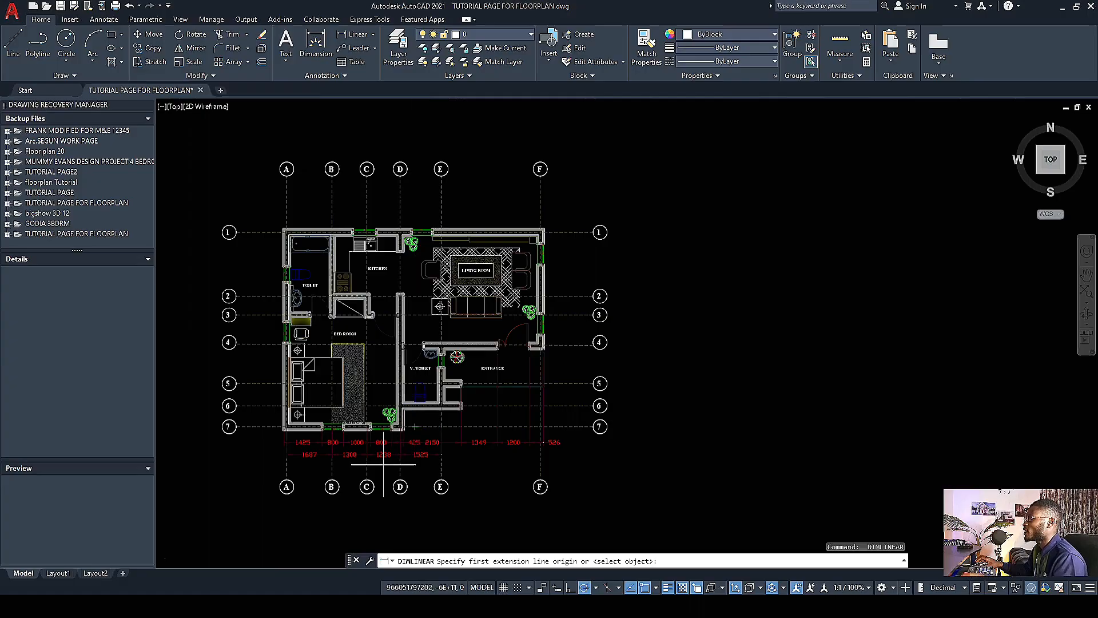
scroll(432, 453, "up", 4)
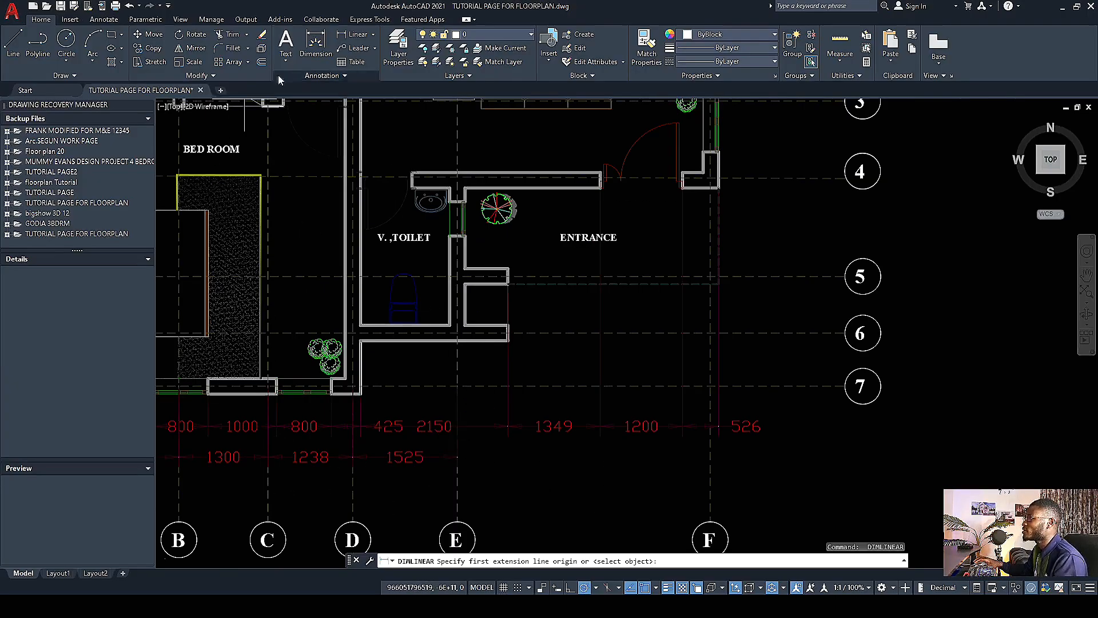
left_click(349, 33)
scroll(452, 319, "up", 5)
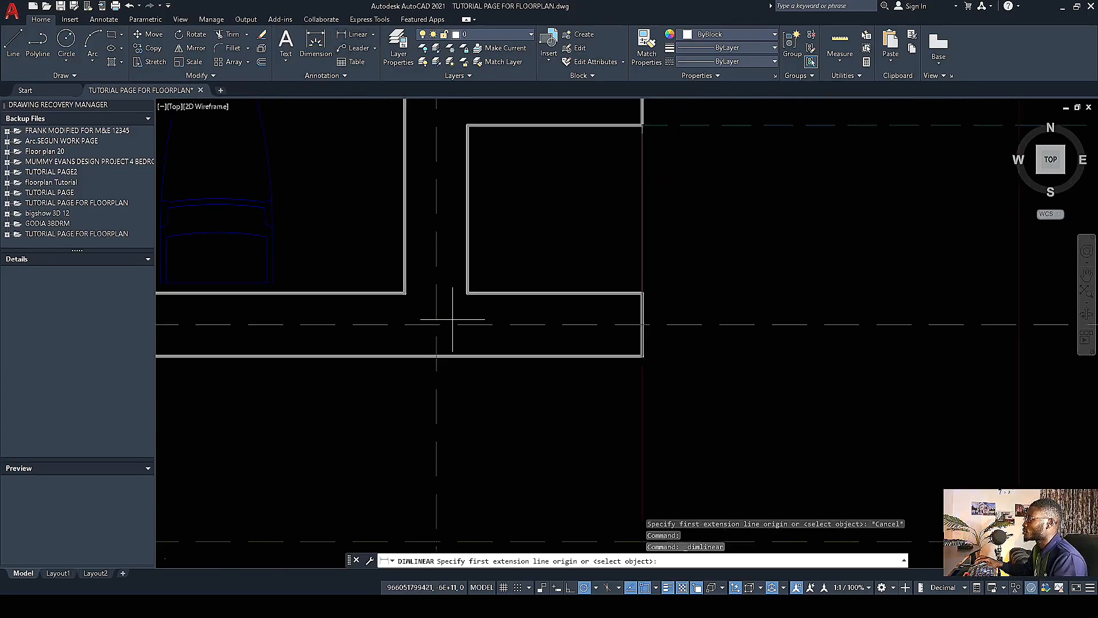
left_click(436, 324)
scroll(436, 325, "down", 5)
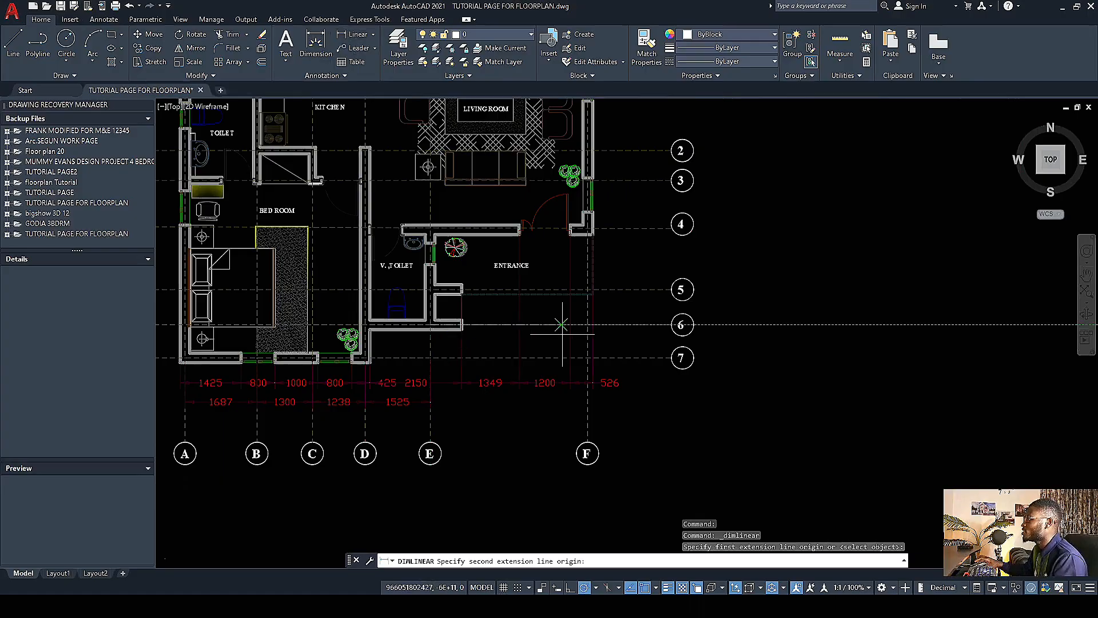
scroll(572, 323, "up", 2)
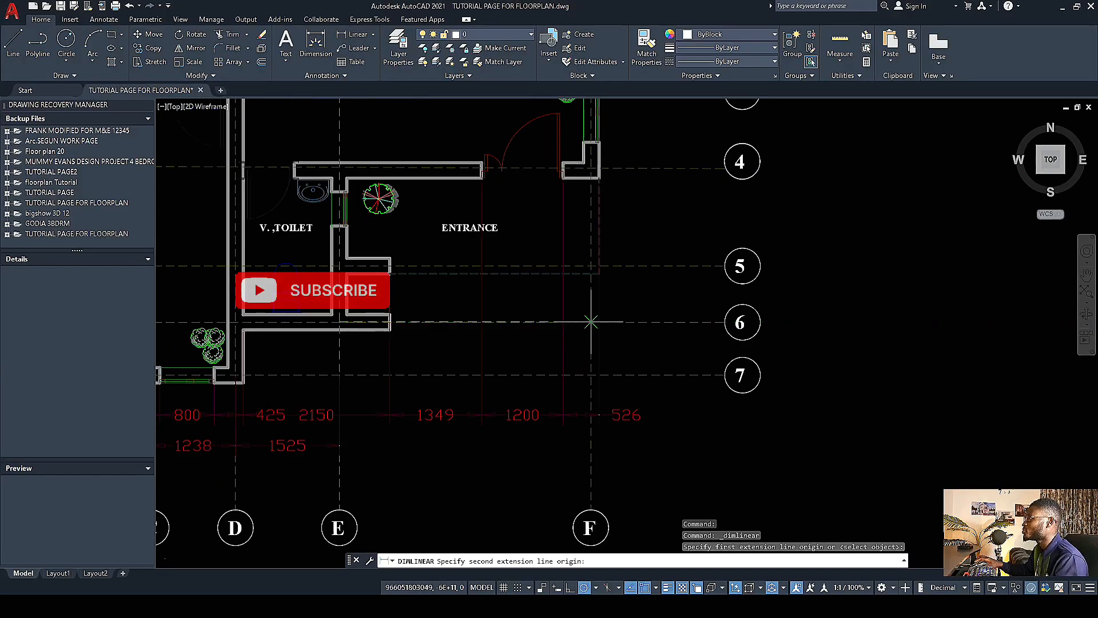
scroll(585, 323, "up", 4)
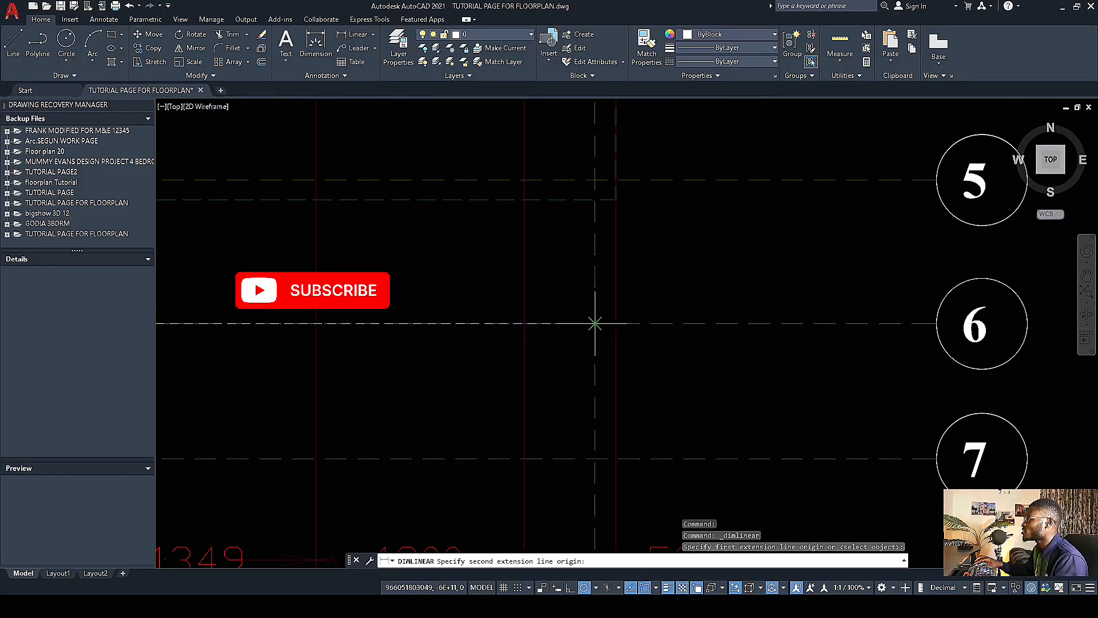
left_click(595, 324)
scroll(498, 368, "down", 5)
scroll(427, 393, "up", 6)
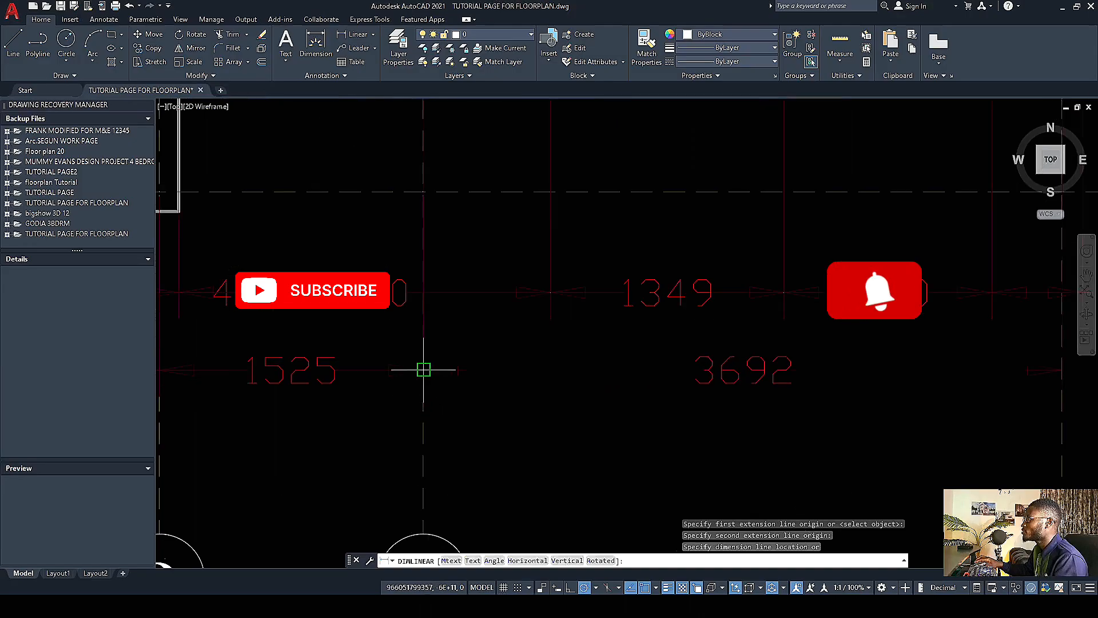
left_click(423, 370)
scroll(435, 375, "down", 2)
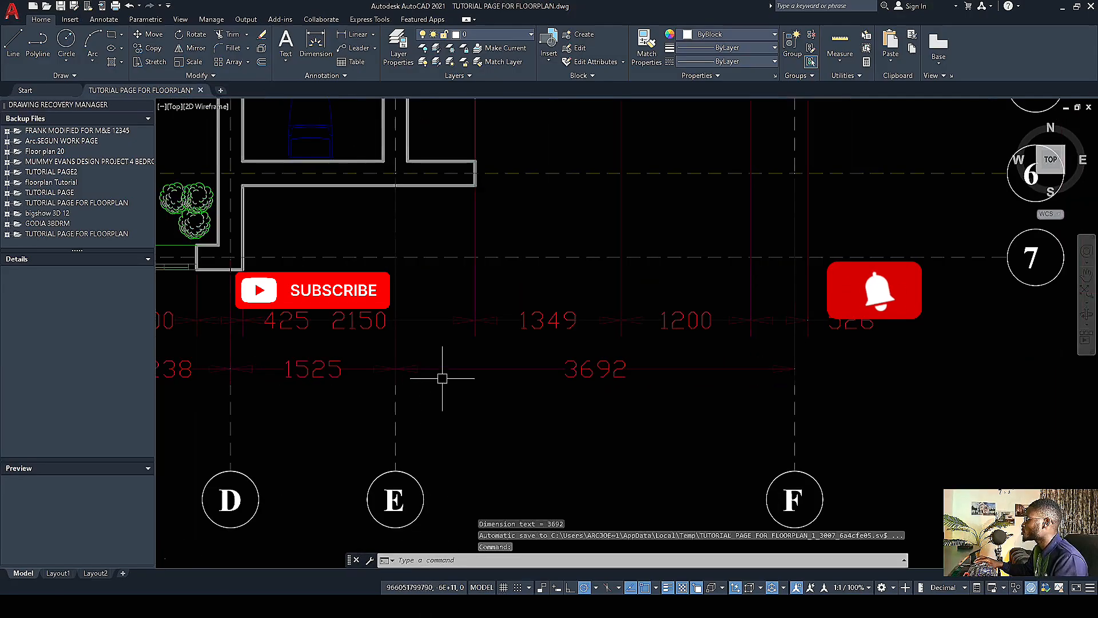
scroll(442, 378, "down", 5)
scroll(320, 337, "up", 7)
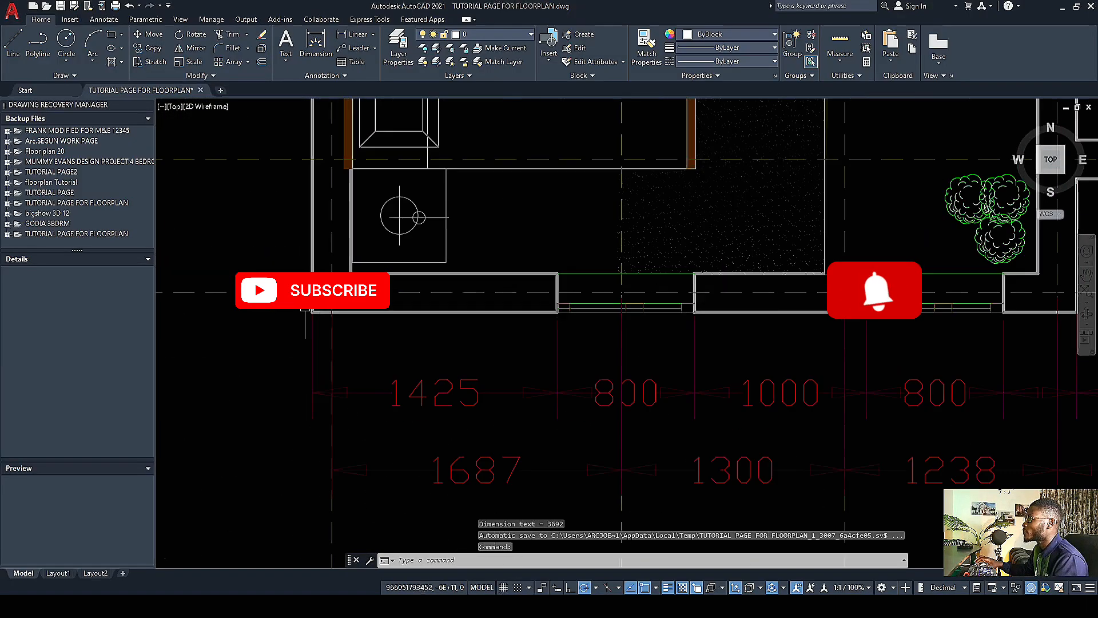
key("Return")
left_click(310, 311)
scroll(263, 317, "down", 3)
scroll(256, 309, "up", 3)
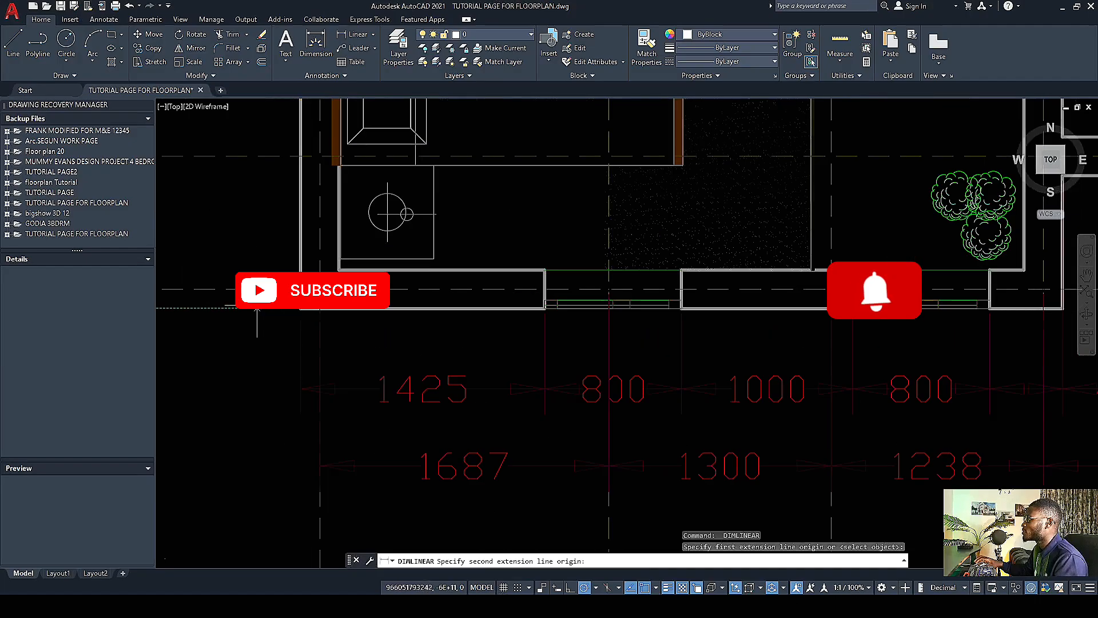
key("Escape")
Step: Add an overall width dimension below the second row, from the outer wall corner at gridlines A and 7 to the outer corner at F and 4
scroll(260, 315, "up", 3)
scroll(265, 323, "down", 7)
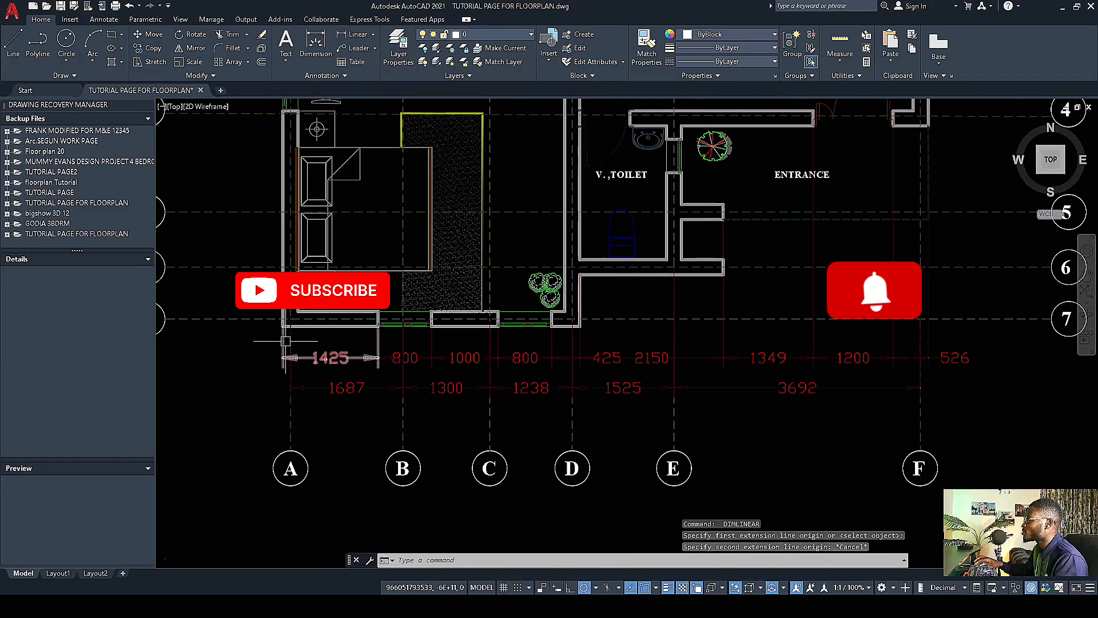
scroll(280, 321, "up", 4)
key("Return")
left_click(277, 319)
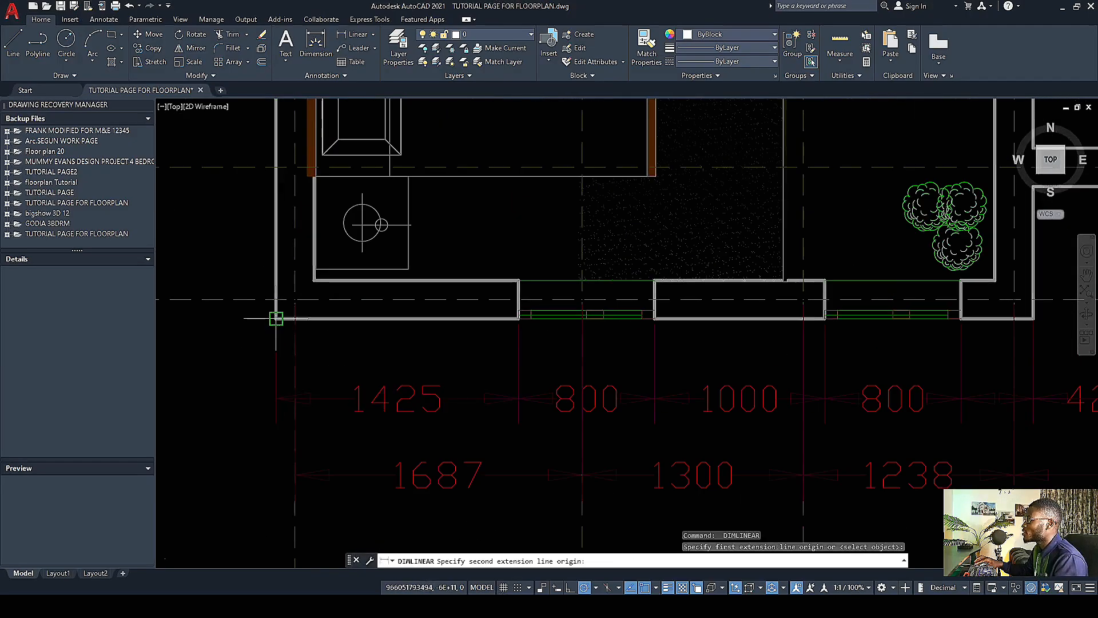
scroll(277, 318, "down", 6)
scroll(638, 216, "up", 4)
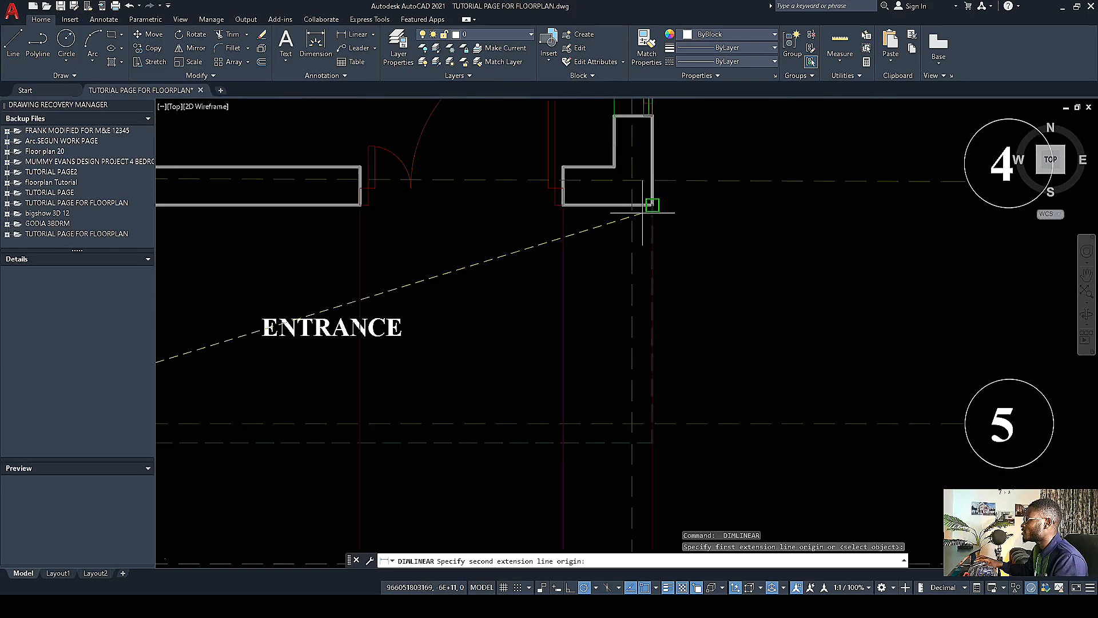
left_click(652, 206)
scroll(655, 209, "down", 5)
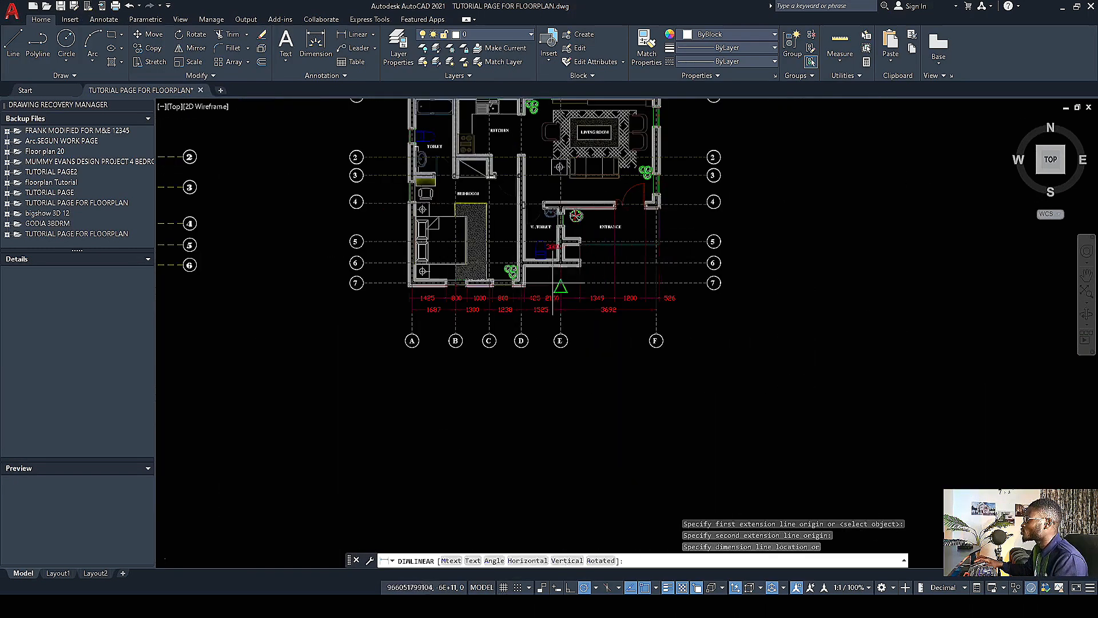
scroll(547, 297, "up", 6)
scroll(501, 392, "down", 2)
scroll(588, 378, "up", 2)
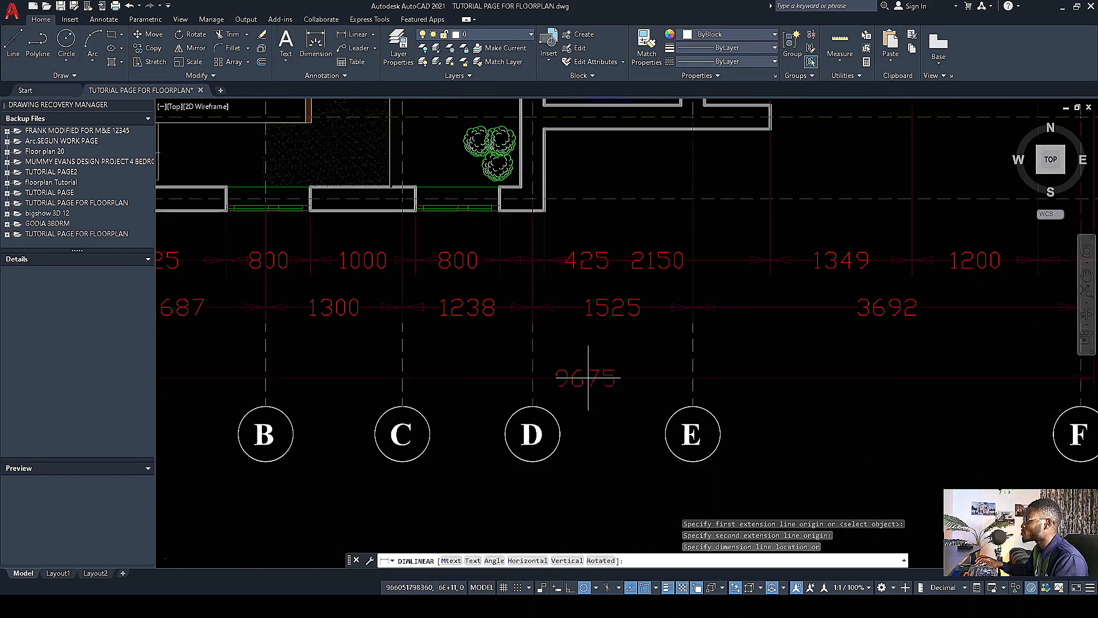
left_click(610, 348)
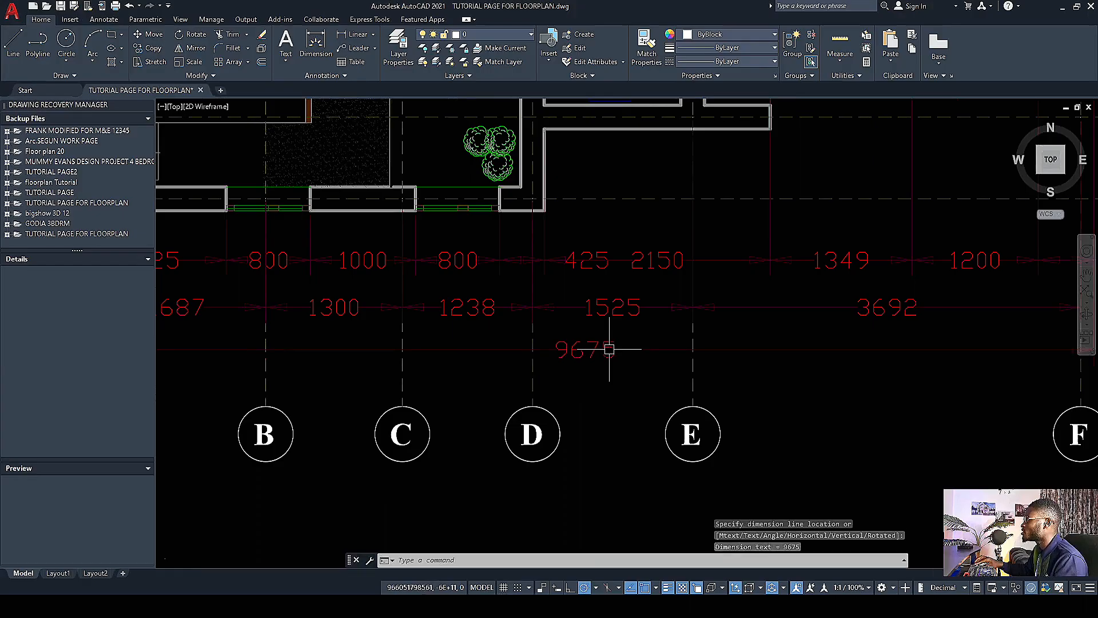
scroll(572, 337, "down", 4)
scroll(516, 325, "up", 2)
scroll(516, 325, "down", 4)
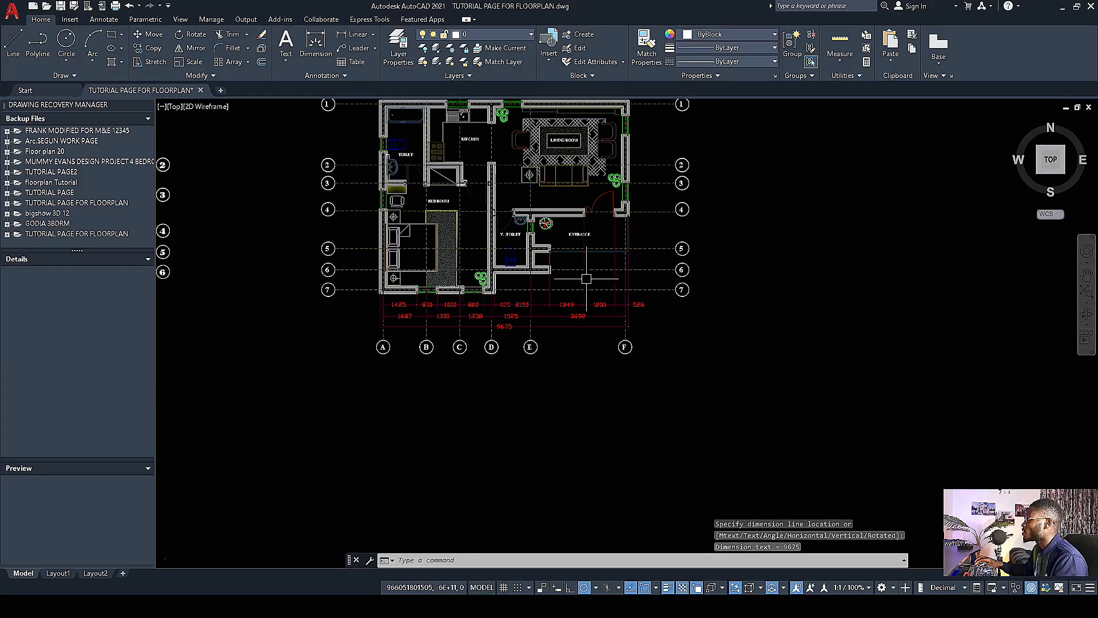
Step: Check the wall, gridline and overall dimension rows on all sides of the copied floor plan
scroll(406, 313, "up", 3)
scroll(406, 314, "down", 3)
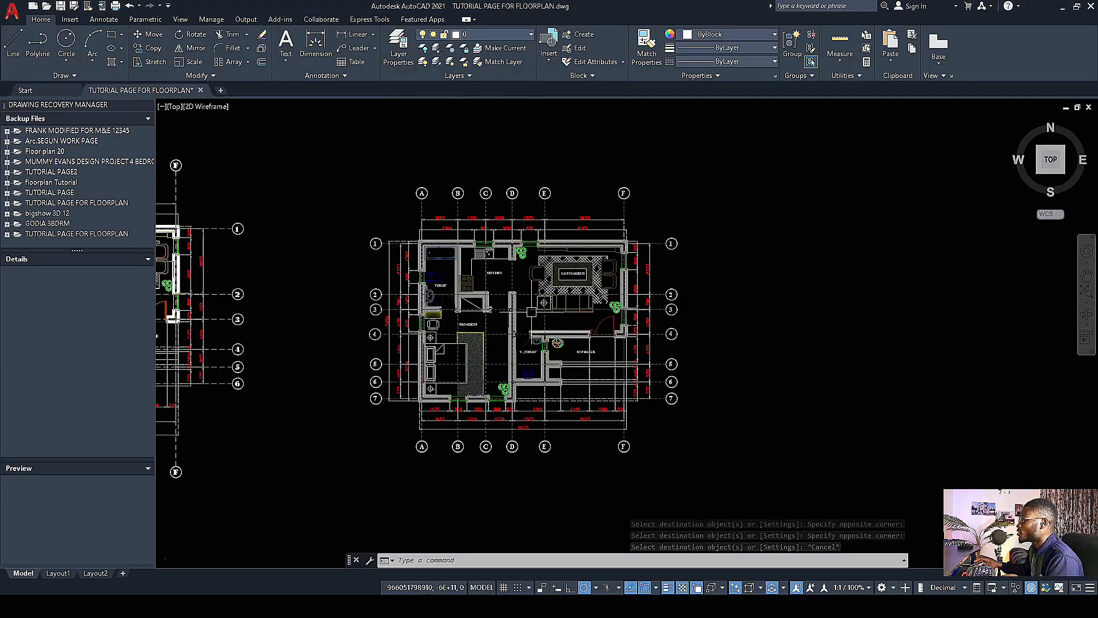
scroll(493, 229, "up", 4)
scroll(494, 228, "down", 3)
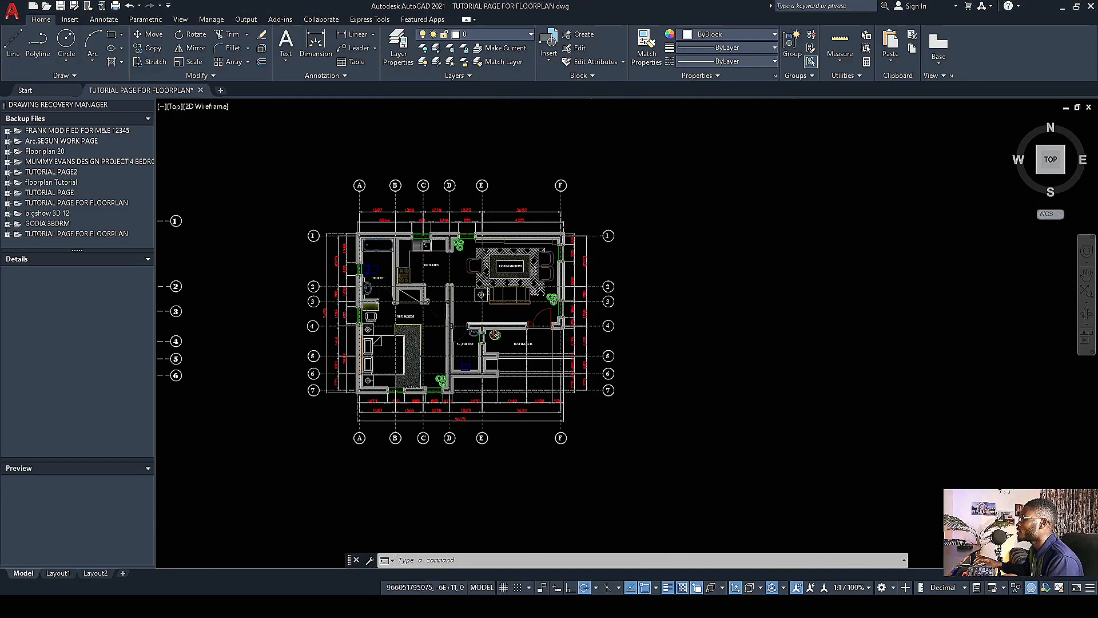
scroll(494, 229, "up", 3)
scroll(343, 212, "up", 5)
scroll(303, 232, "down", 5)
scroll(299, 246, "up", 2)
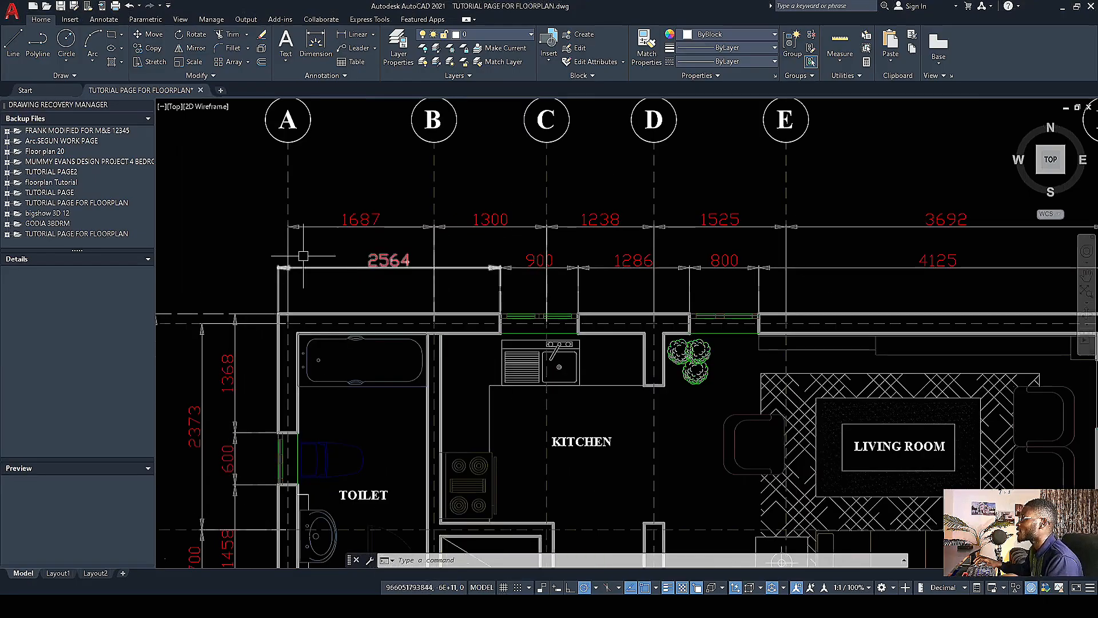
scroll(332, 241, "down", 4)
scroll(308, 401, "down", 1)
scroll(320, 440, "up", 5)
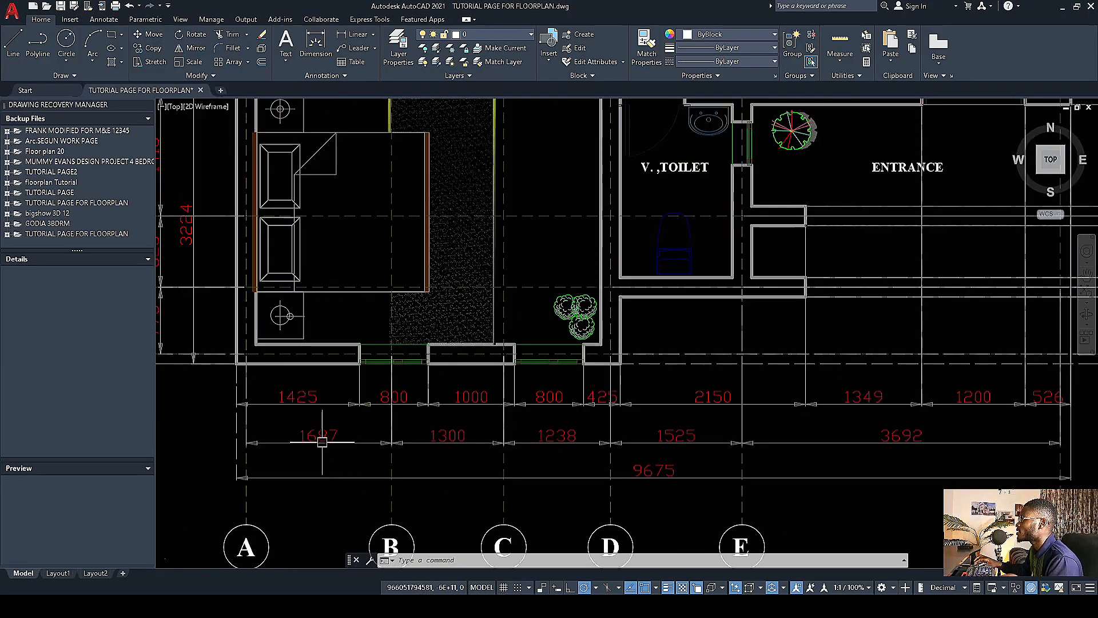
scroll(312, 401, "down", 2)
scroll(562, 347, "up", 2)
scroll(415, 336, "down", 3)
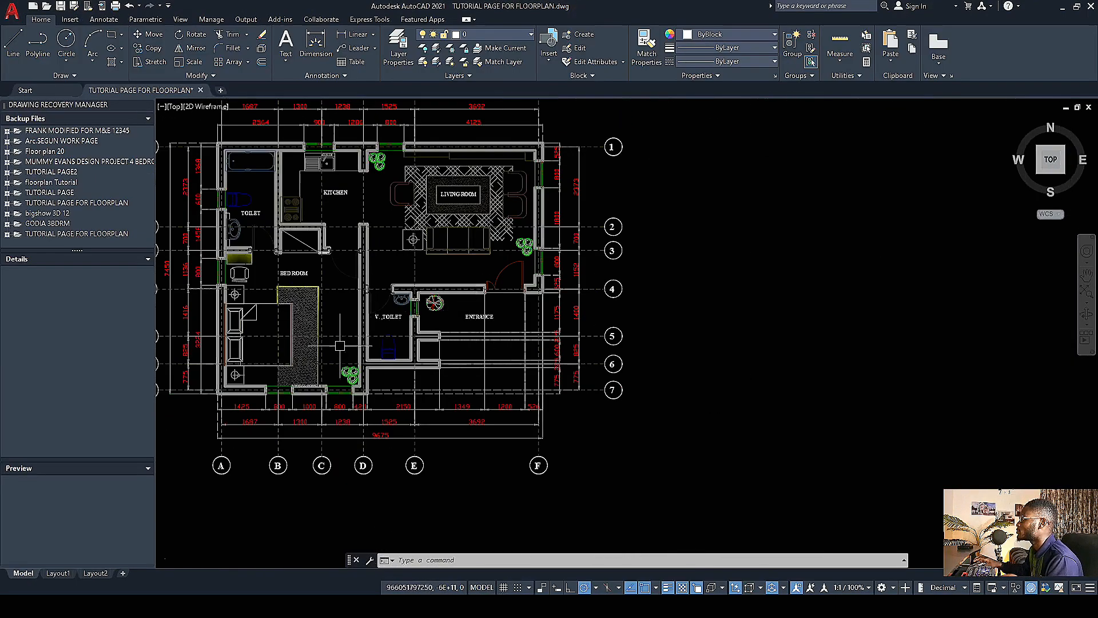
scroll(286, 418, "up", 2)
scroll(294, 378, "down", 4)
scroll(350, 359, "up", 3)
scroll(350, 359, "up", 8)
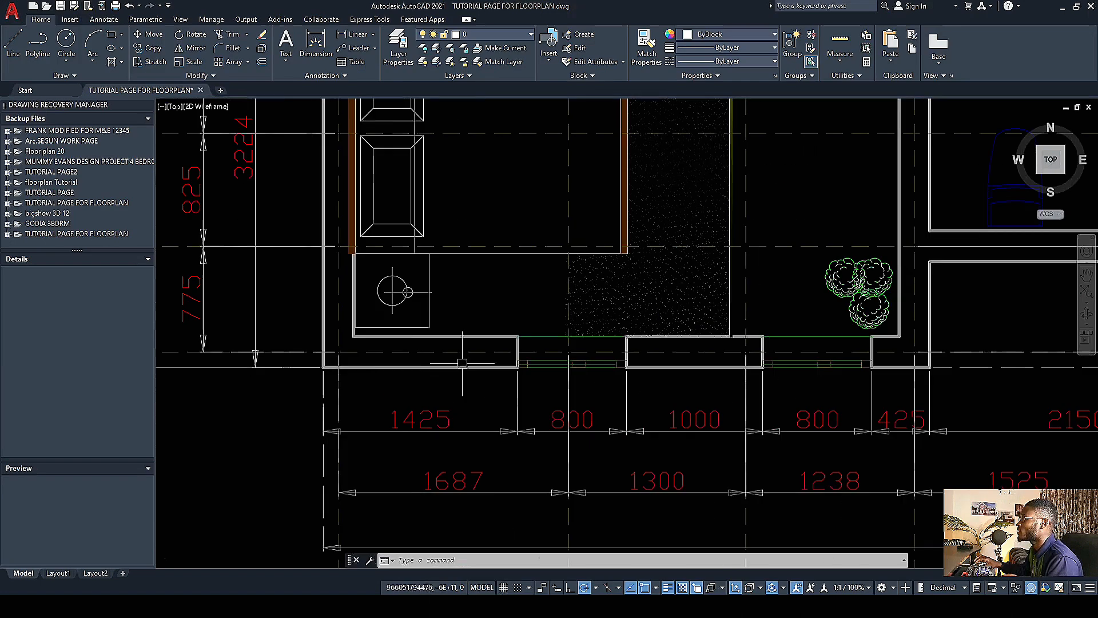
scroll(503, 375, "down", 8)
scroll(363, 364, "down", 5)
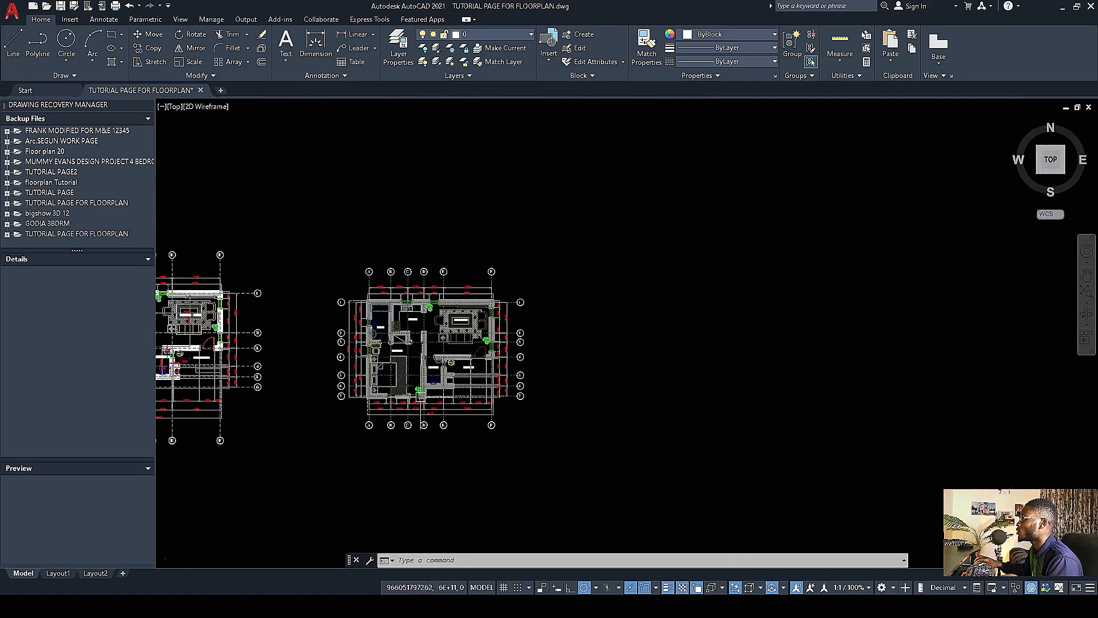
scroll(366, 354, "up", 5)
scroll(321, 298, "down", 6)
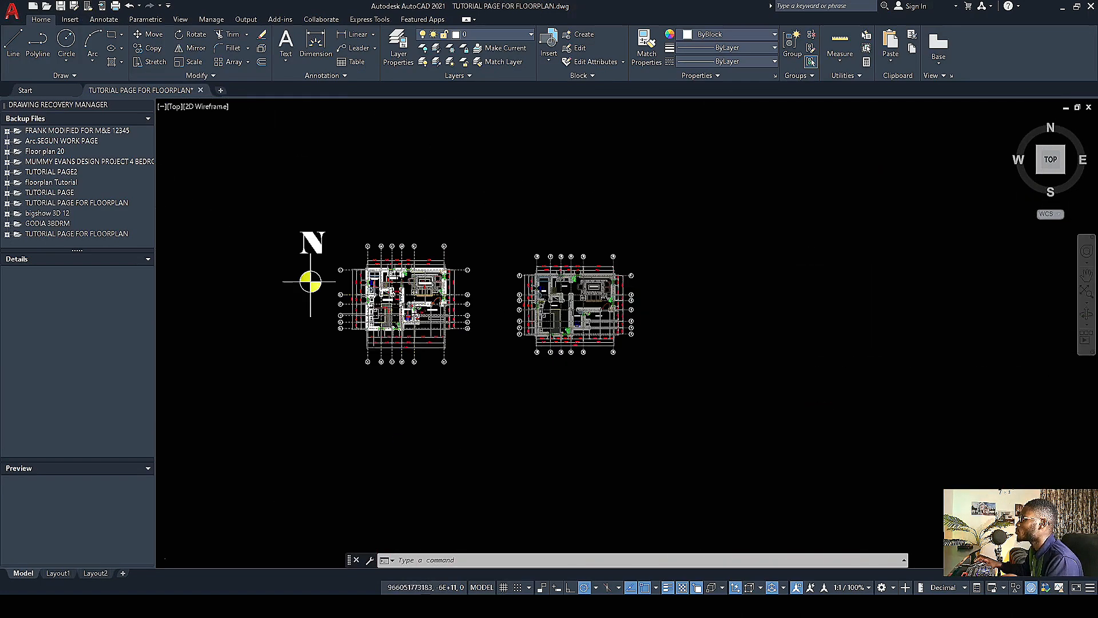
Step: Examine the interior room and wall-thickness dimensions on the reference plan, especially around the kitchen, living room, bedroom and toilets
scroll(386, 309, "up", 6)
scroll(443, 283, "up", 5)
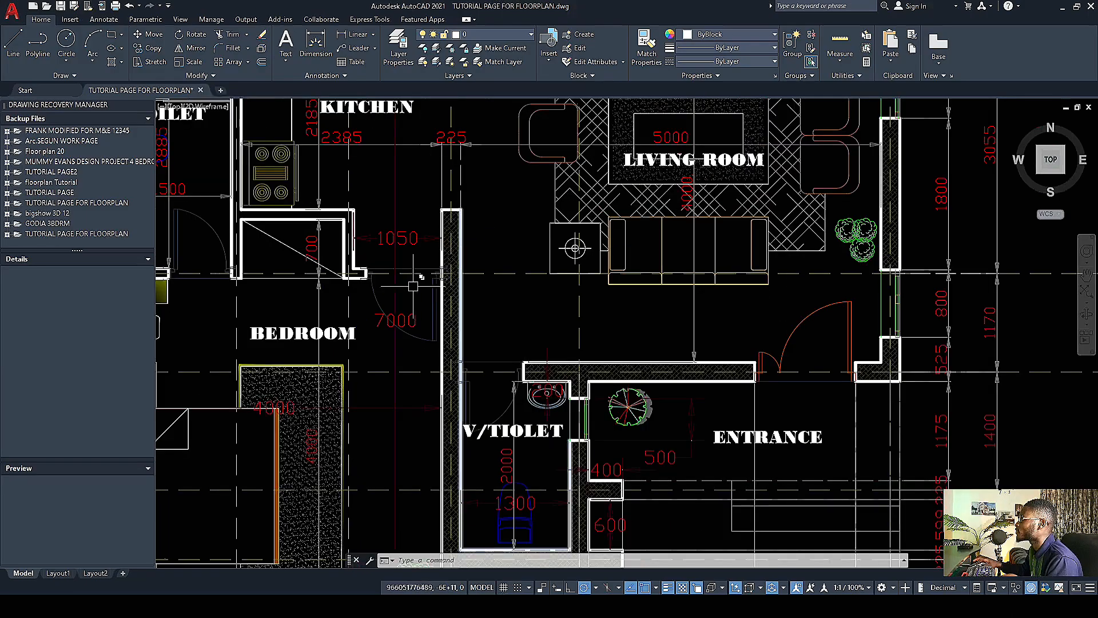
scroll(435, 275, "down", 5)
scroll(451, 262, "up", 5)
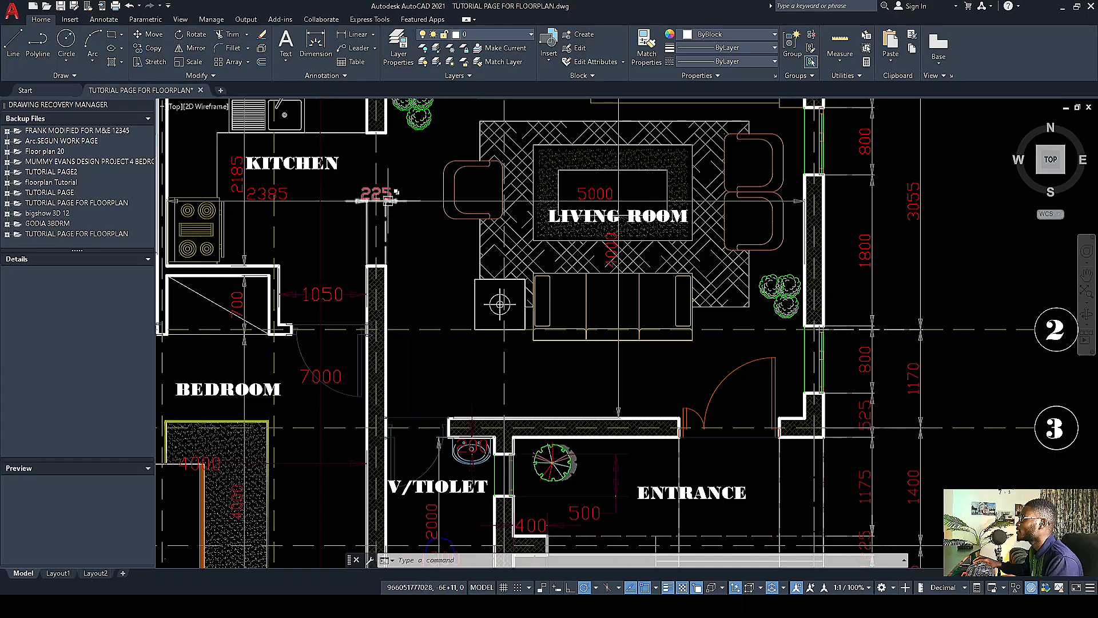
scroll(410, 261, "down", 6)
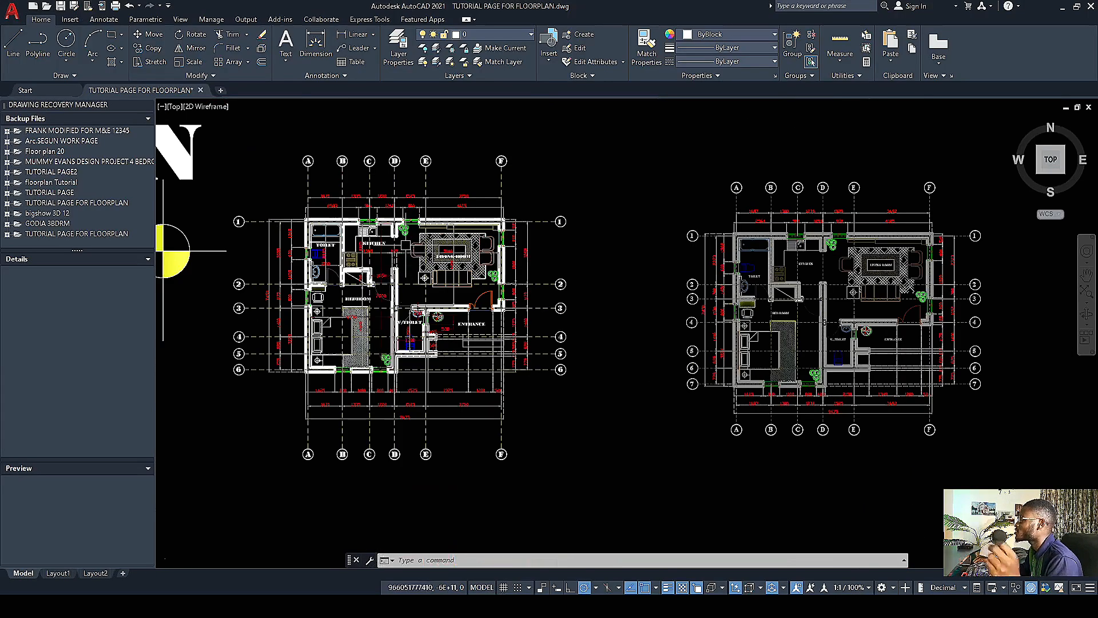
scroll(404, 245, "up", 4)
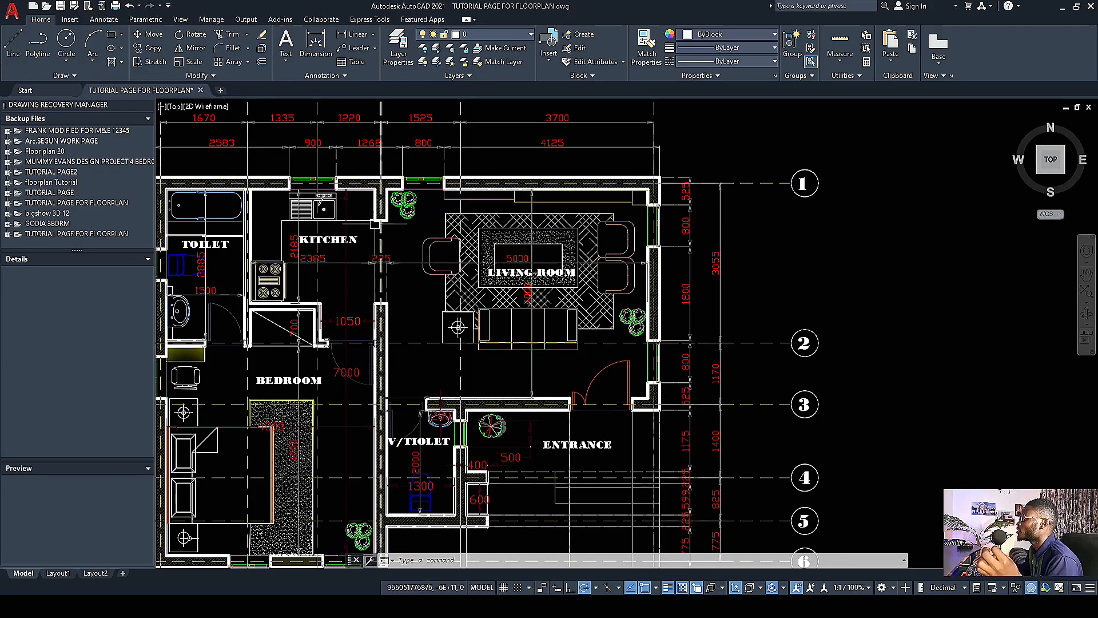
scroll(438, 253, "down", 6)
scroll(367, 279, "up", 6)
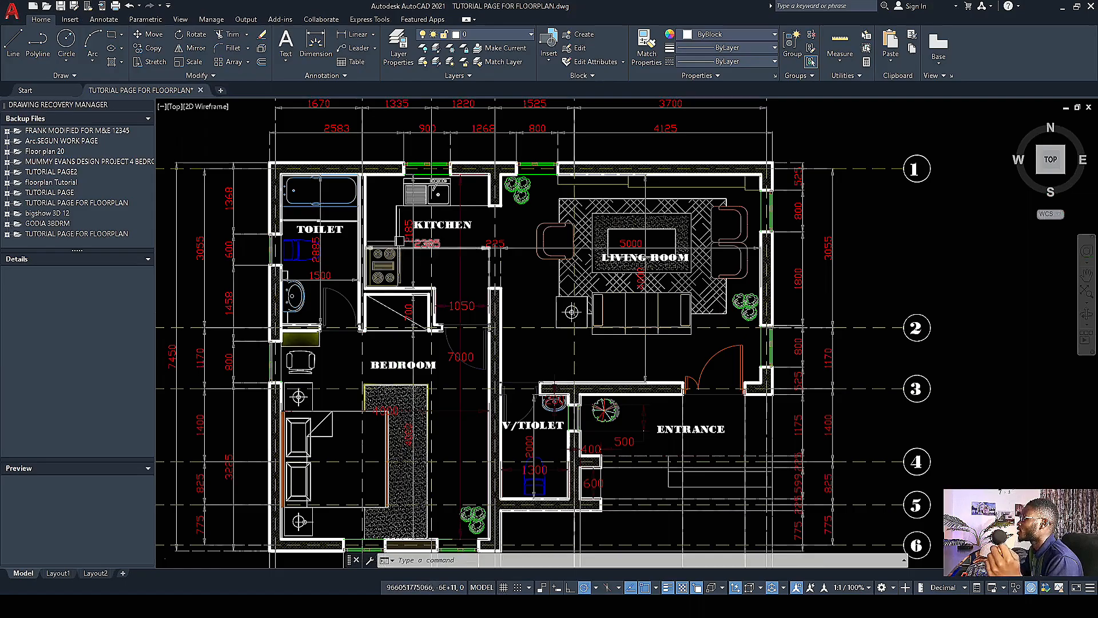
scroll(488, 247, "down", 6)
scroll(430, 253, "up", 6)
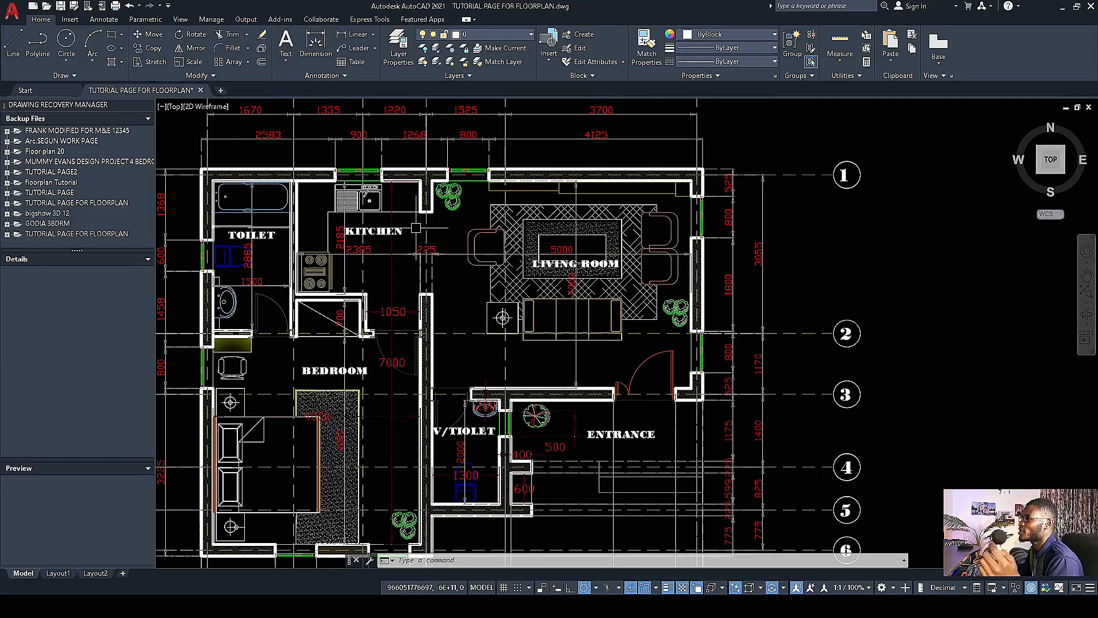
scroll(448, 247, "up", 3)
scroll(404, 293, "down", 6)
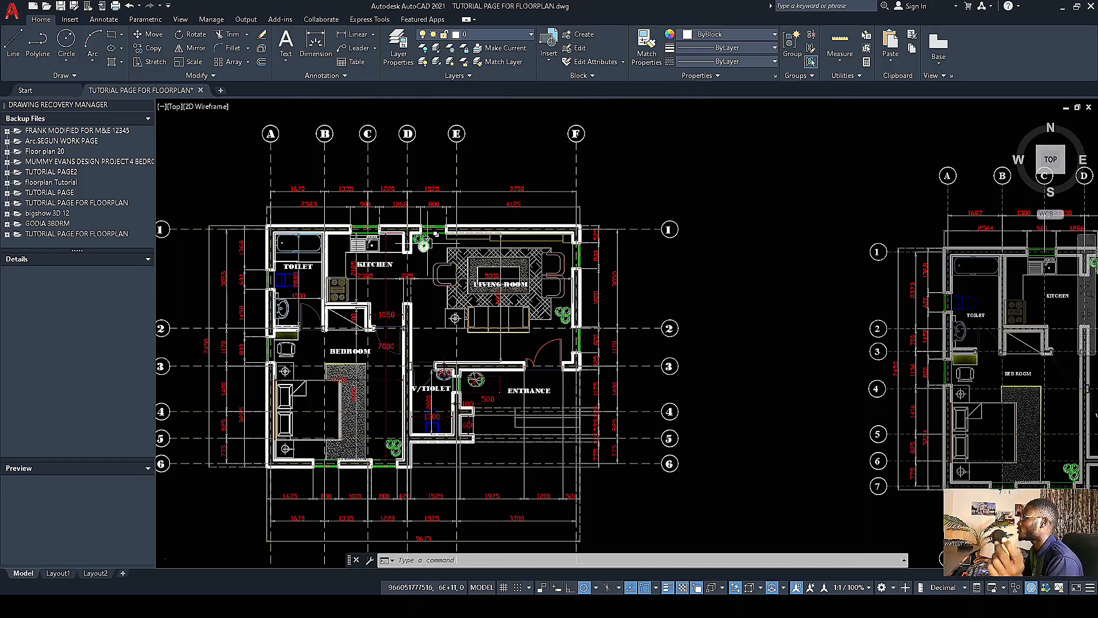
scroll(455, 231, "up", 2)
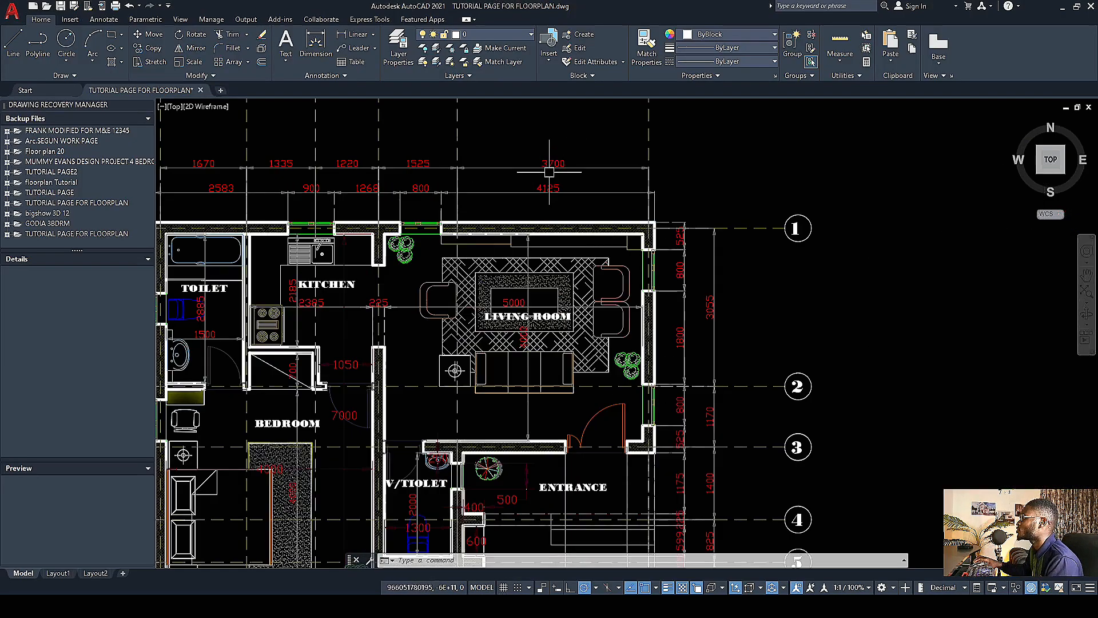
scroll(598, 183, "up", 4)
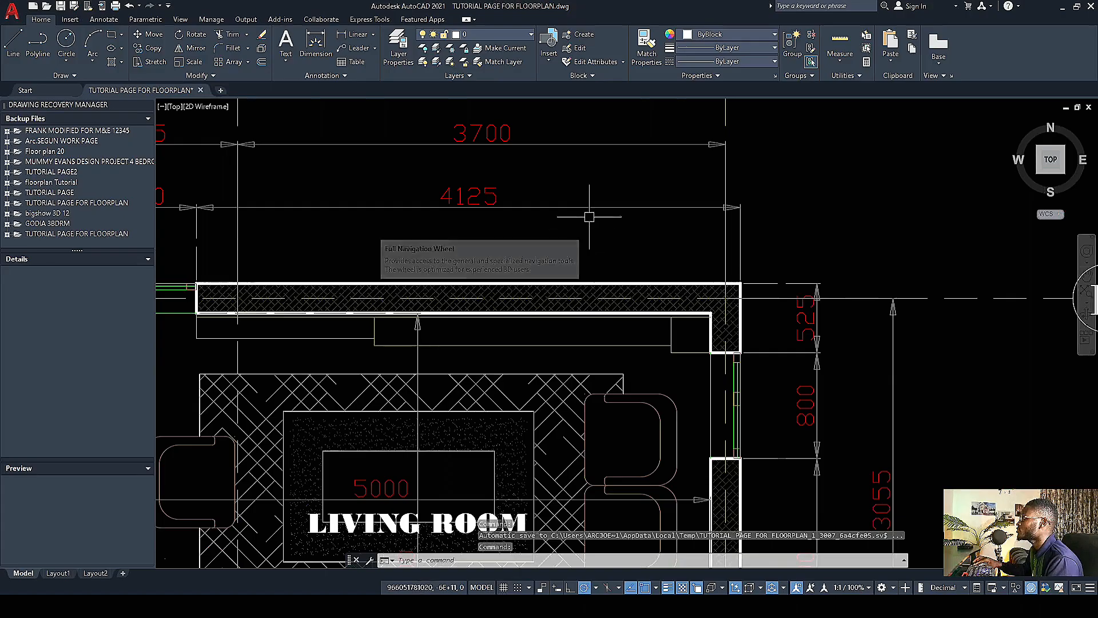
scroll(653, 207, "down", 2)
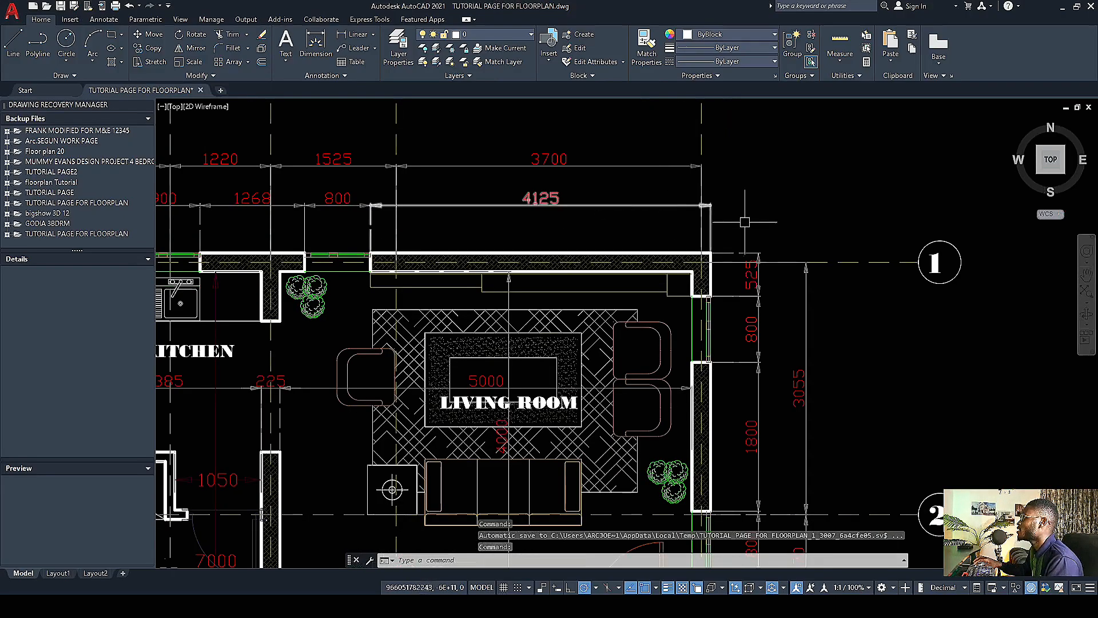
scroll(457, 320, "down", 4)
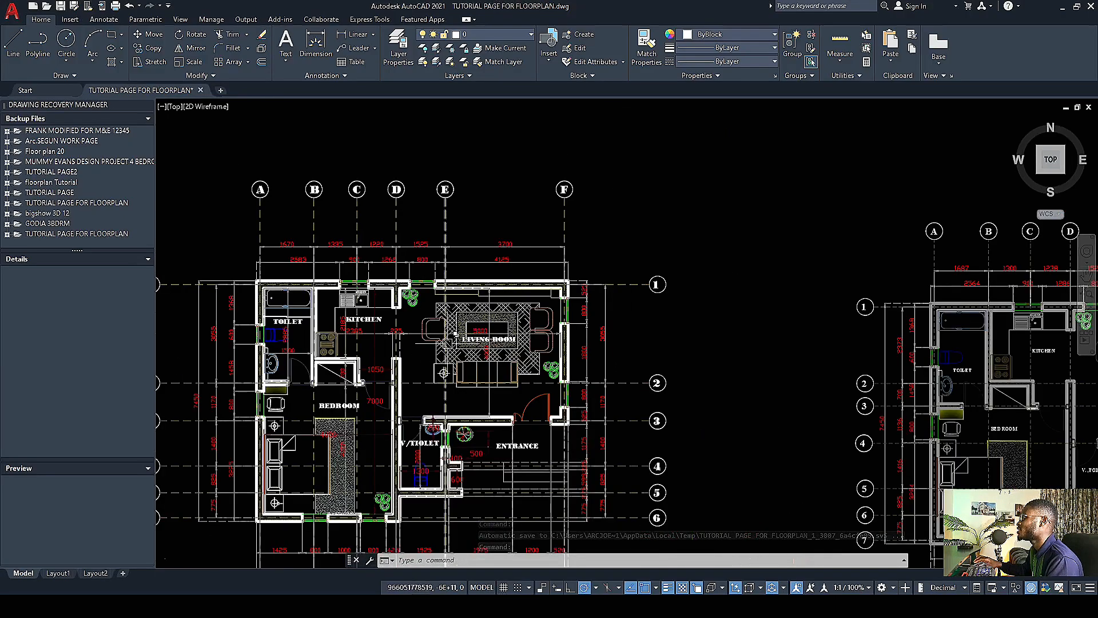
scroll(390, 334, "up", 5)
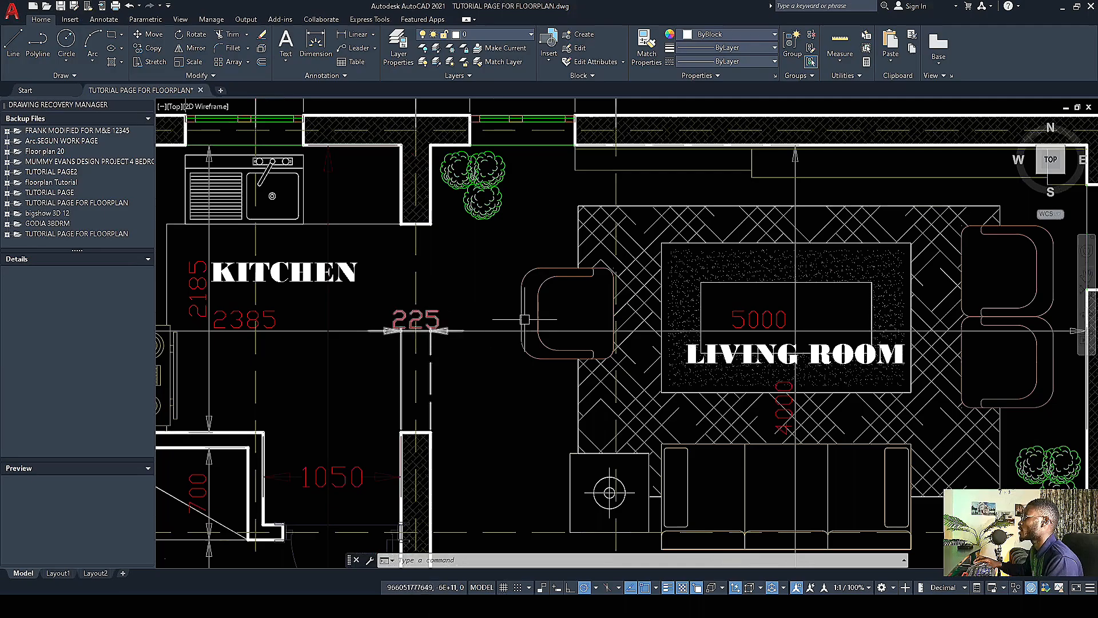
scroll(441, 329, "down", 5)
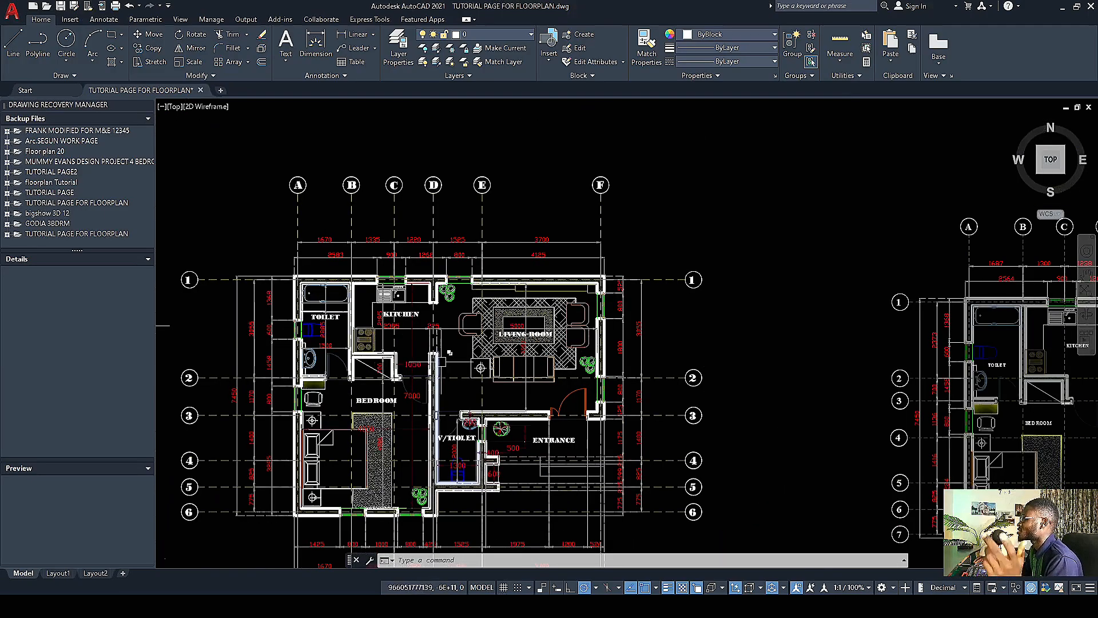
scroll(392, 330, "up", 4)
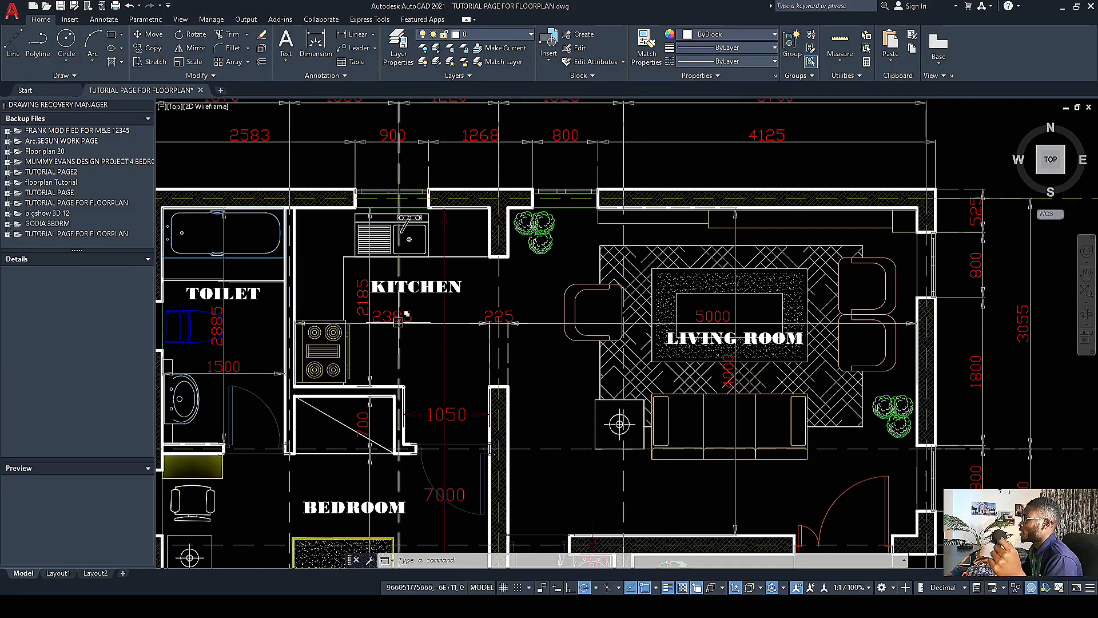
scroll(318, 330, "down", 4)
scroll(341, 342, "down", 2)
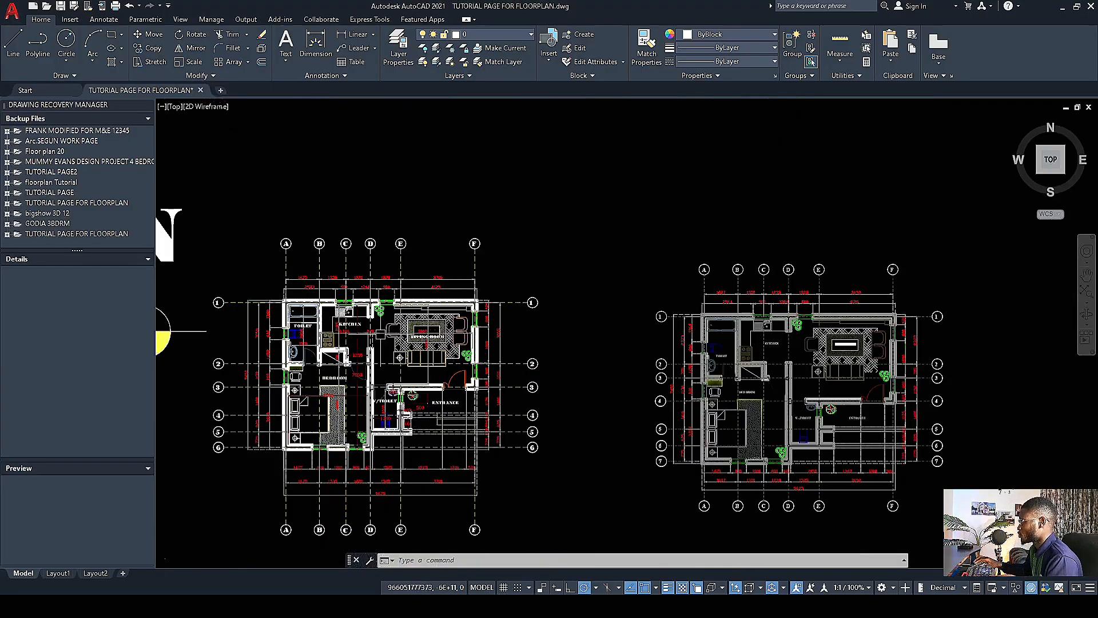
scroll(380, 335, "up", 6)
scroll(357, 338, "down", 4)
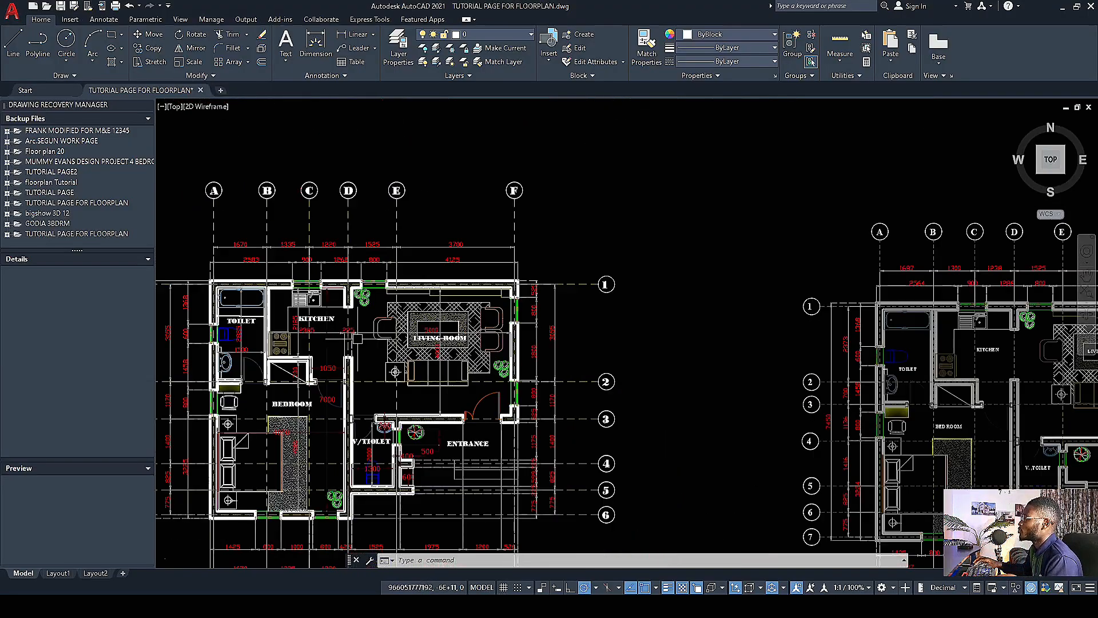
scroll(320, 337, "up", 2)
scroll(320, 337, "down", 4)
scroll(885, 338, "up", 4)
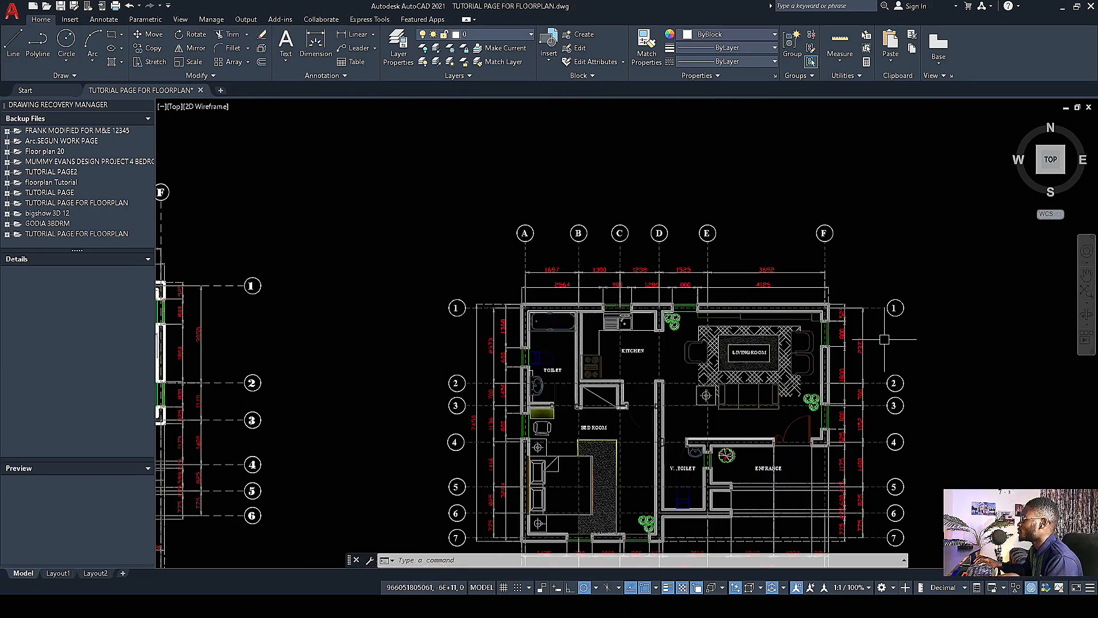
Step: Add a horizontal linear dimension across the copied plan's living room, from the gridline F wall's inner face to the kitchen-side wall's face
left_click(359, 36)
scroll(801, 314, "up", 6)
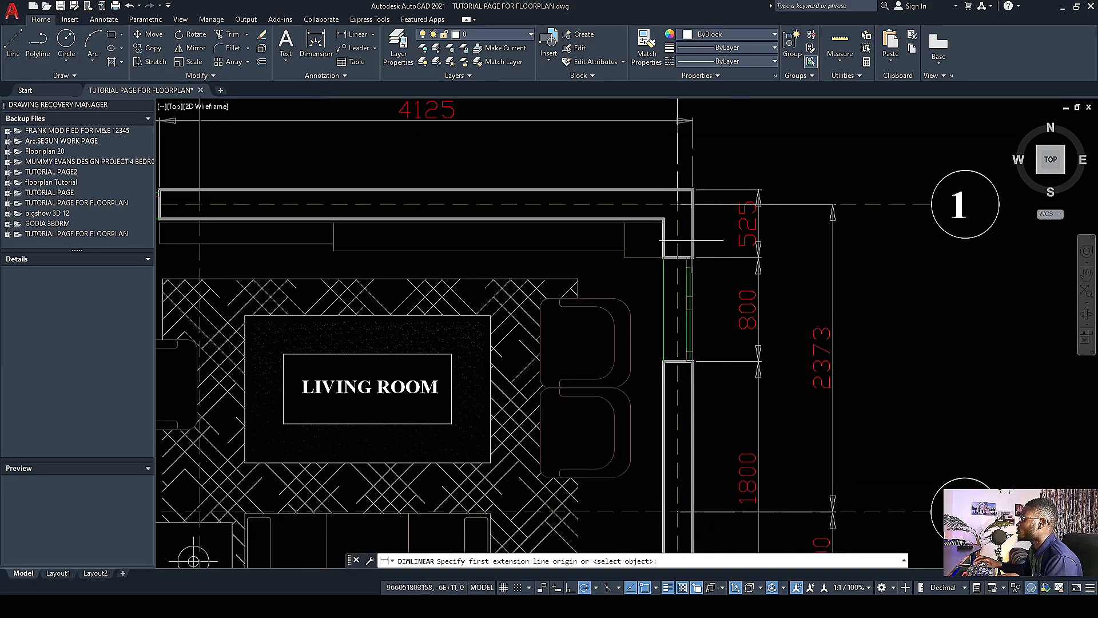
left_click(787, 311)
scroll(767, 234, "down", 4)
scroll(549, 246, "up", 4)
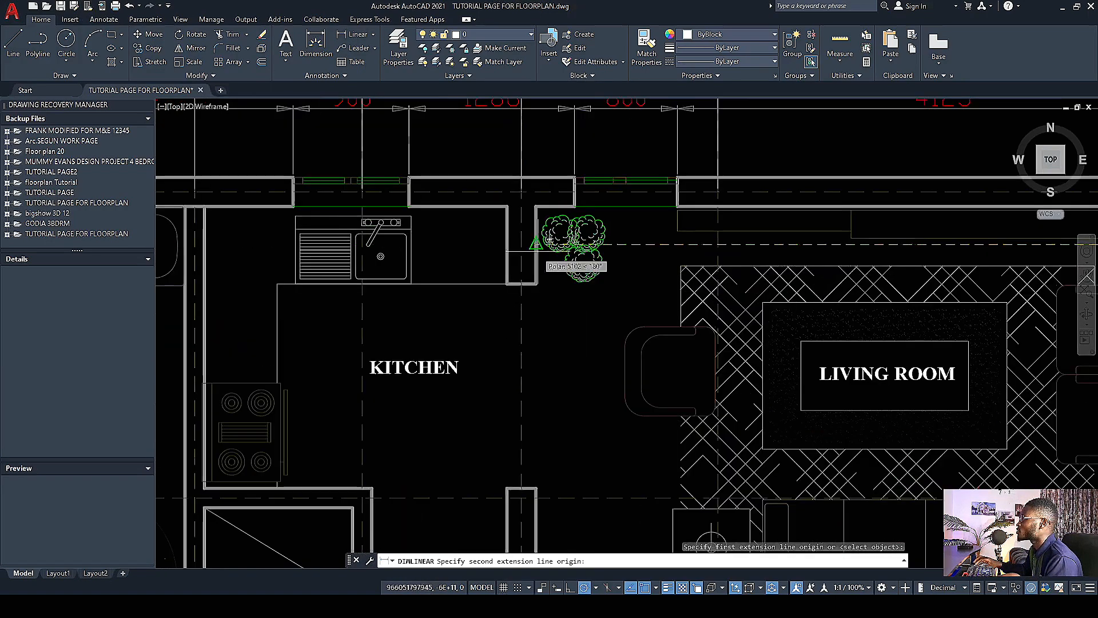
left_click(536, 246)
scroll(536, 257, "down", 3)
scroll(670, 286, "up", 2)
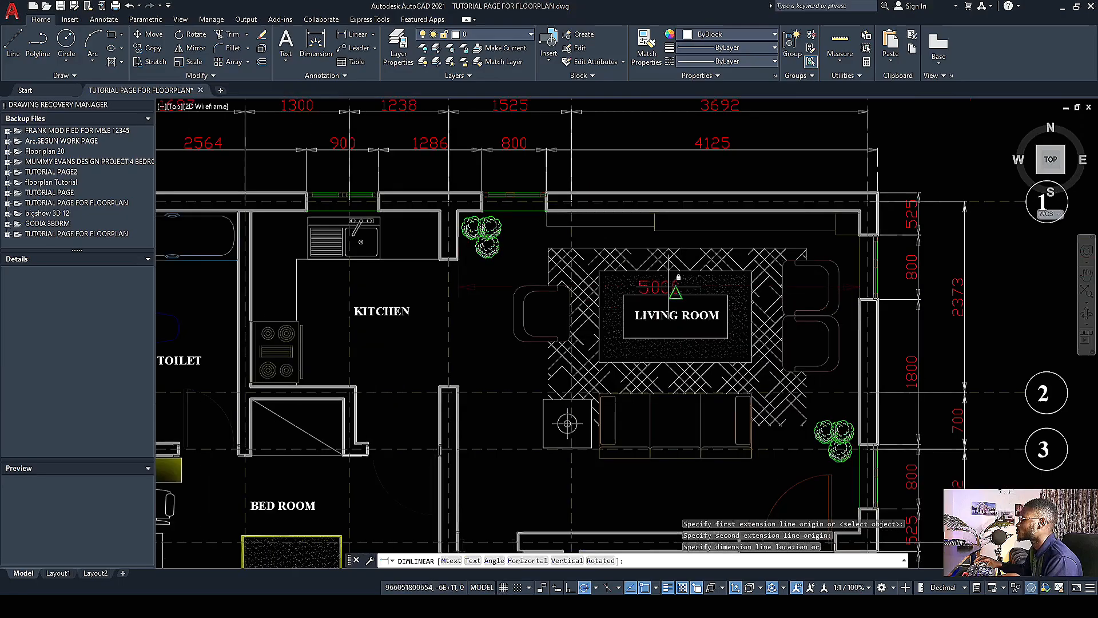
left_click(668, 286)
scroll(691, 293, "down", 3)
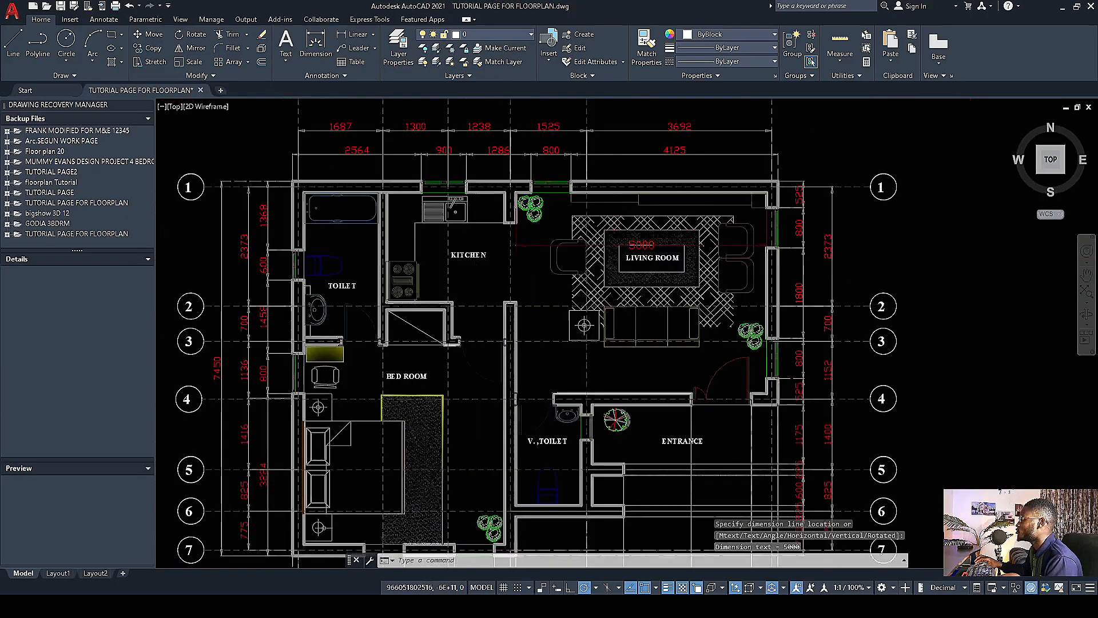
Step: Add a vertical linear dimension through the living room, between the inner faces of the walls on gridlines 4 and 1
scroll(769, 422, "up", 4)
key("Return")
left_click(769, 422)
scroll(769, 423, "down", 3)
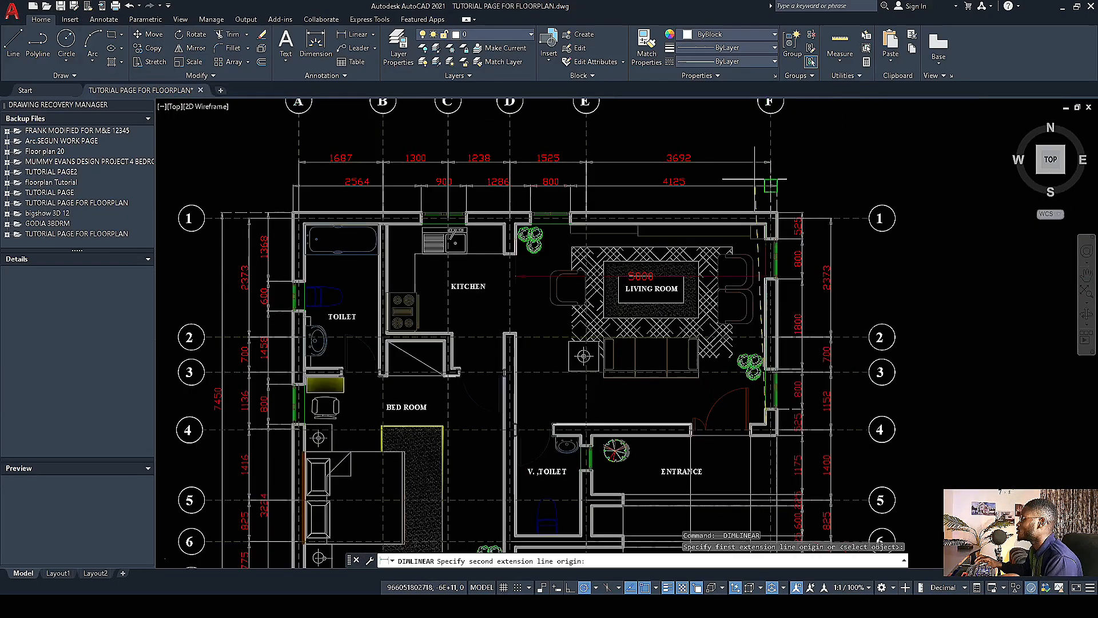
scroll(779, 233, "up", 3)
left_click(779, 230)
scroll(657, 221, "down", 3)
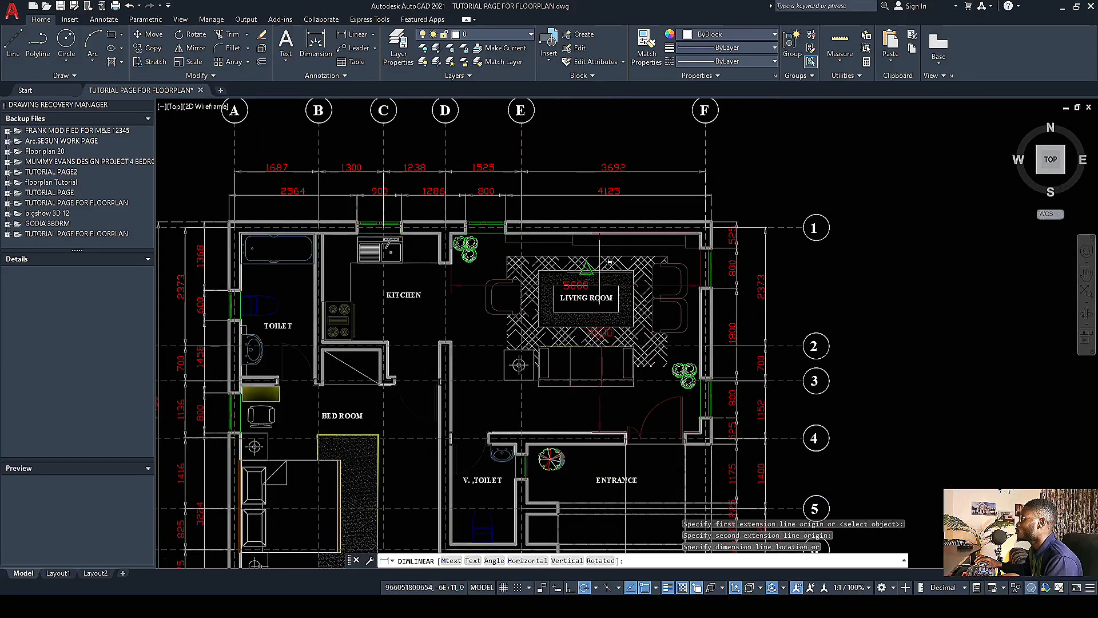
scroll(611, 284, "up", 3)
left_click(611, 285)
scroll(611, 286, "down", 3)
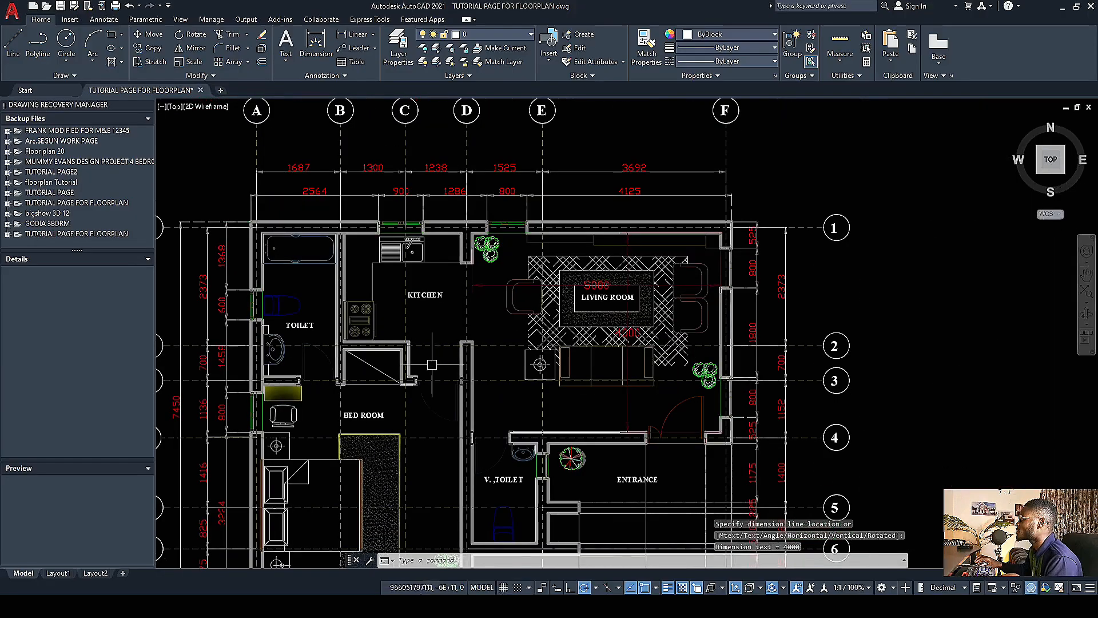
Step: Add a horizontal linear dimension across the thickness of the gridline D wall between the kitchen and living room on the copied plan
scroll(433, 365, "up", 3)
scroll(576, 350, "down", 6)
scroll(605, 389, "up", 4)
scroll(592, 369, "down", 1)
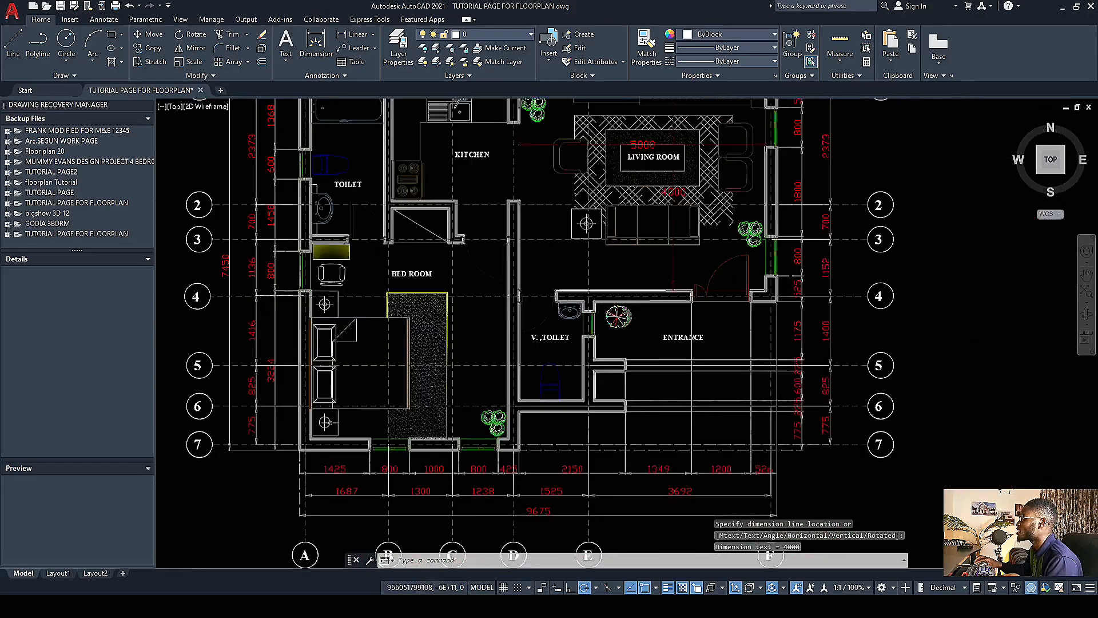
scroll(509, 241, "down", 2)
scroll(561, 242, "up", 4)
key("Return")
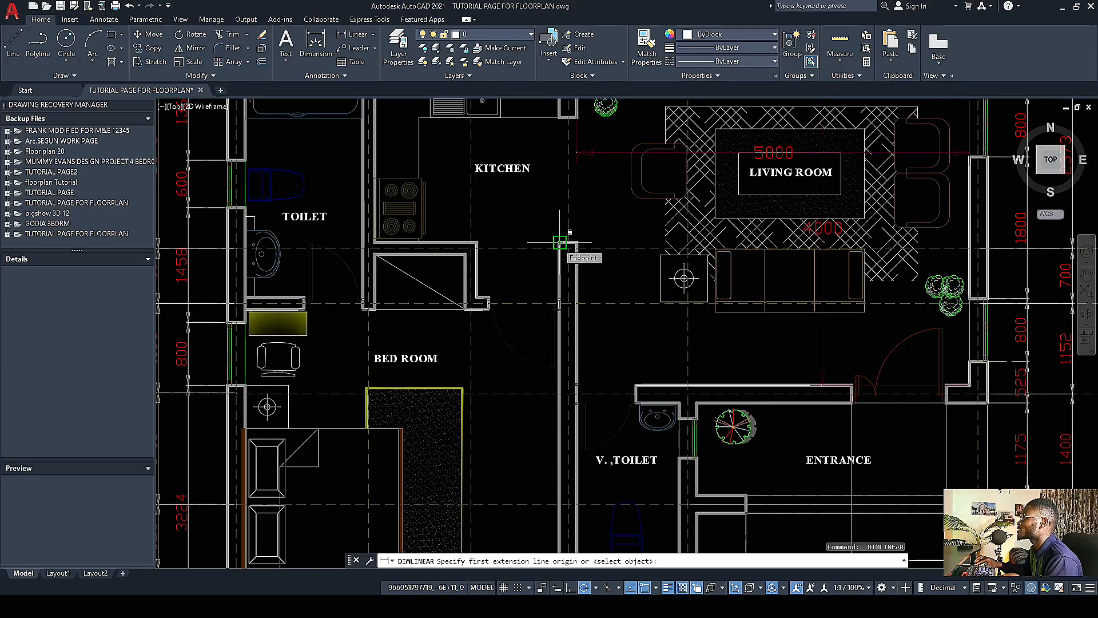
left_click(560, 242)
left_click(578, 243)
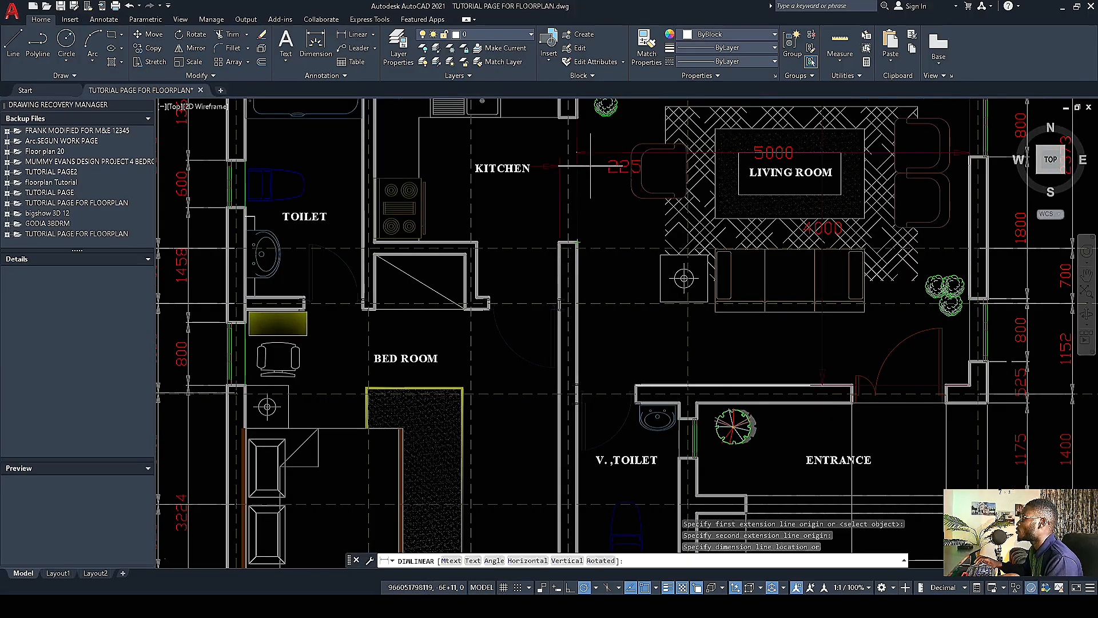
scroll(624, 103, "up", 2)
left_click(578, 191)
Step: Add a horizontal linear dimension across the kitchen, from the gridline D wall's inner face to the gridline B wall, in line with the wall-thickness dimension
scroll(509, 325, "up", 2)
key("Return")
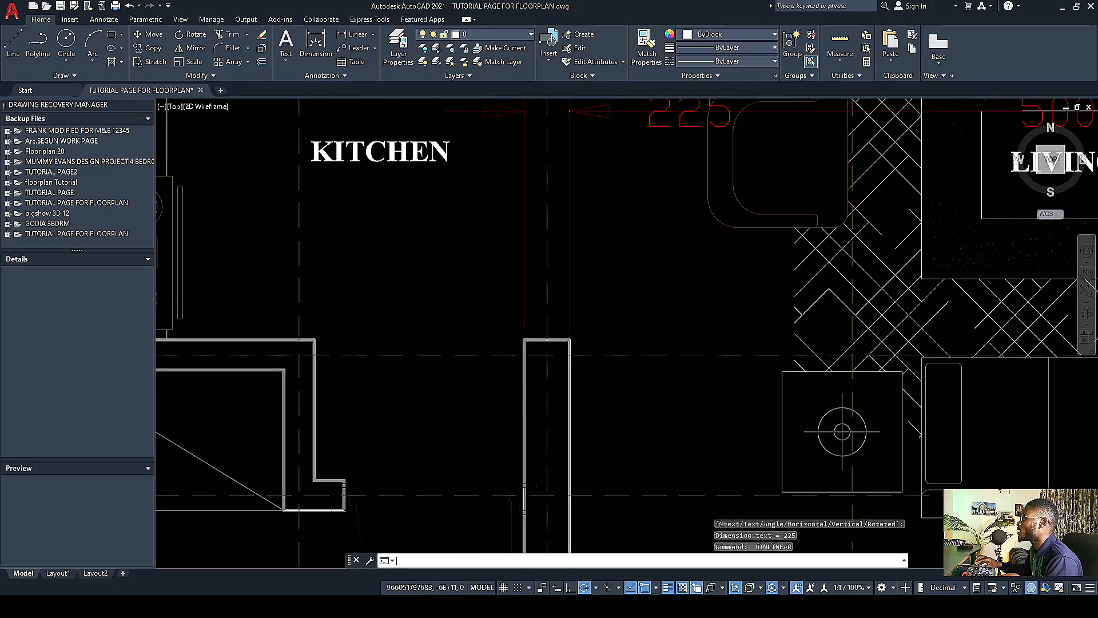
left_click(519, 335)
scroll(522, 314, "down", 5)
scroll(439, 328, "up", 3)
scroll(439, 328, "down", 3)
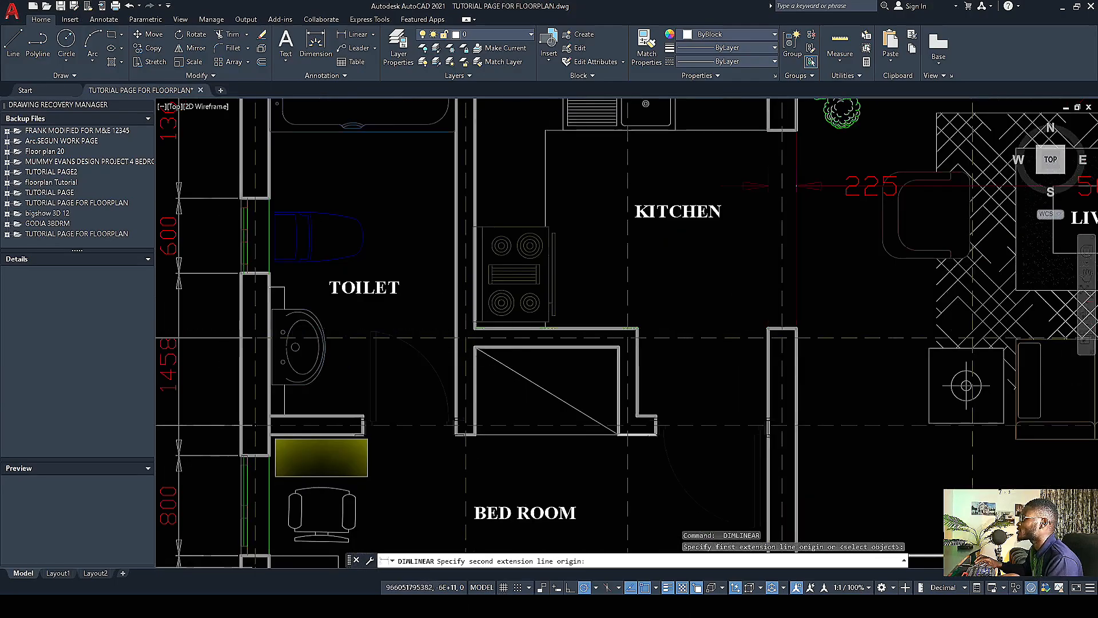
scroll(466, 326, "up", 4)
left_click(466, 326)
scroll(645, 330, "down", 3)
scroll(686, 312, "up", 3)
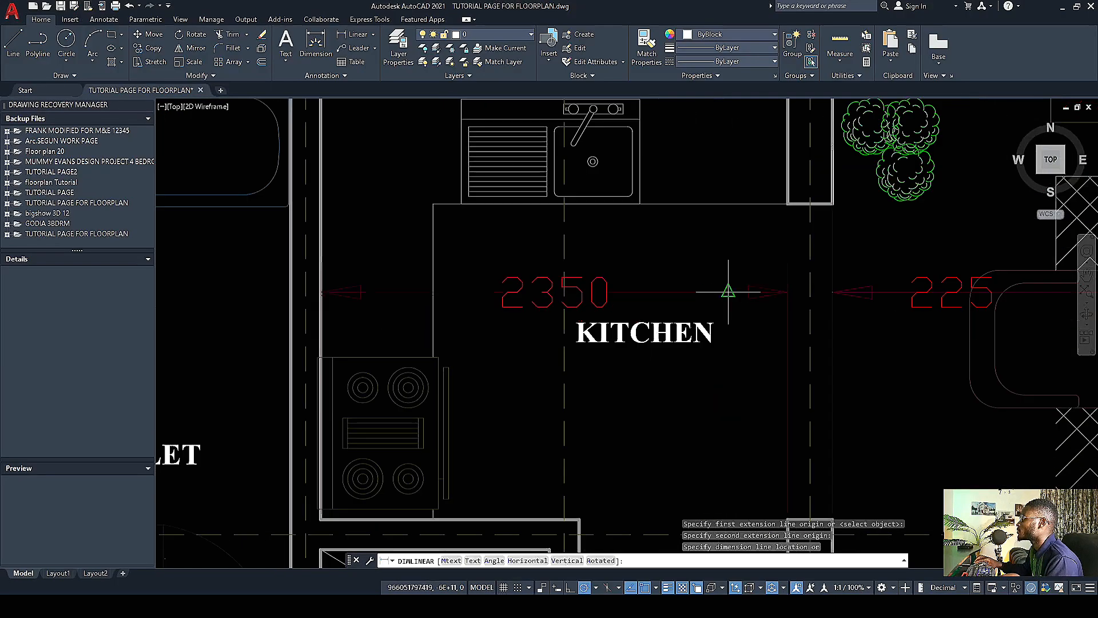
left_click(774, 292)
Step: Add a vertical linear dimension through the bedroom, from the wardrobe wall's lower face near gridline 3 to the gridline 7 wall's inner face
scroll(620, 274, "down", 5)
scroll(545, 332, "up", 2)
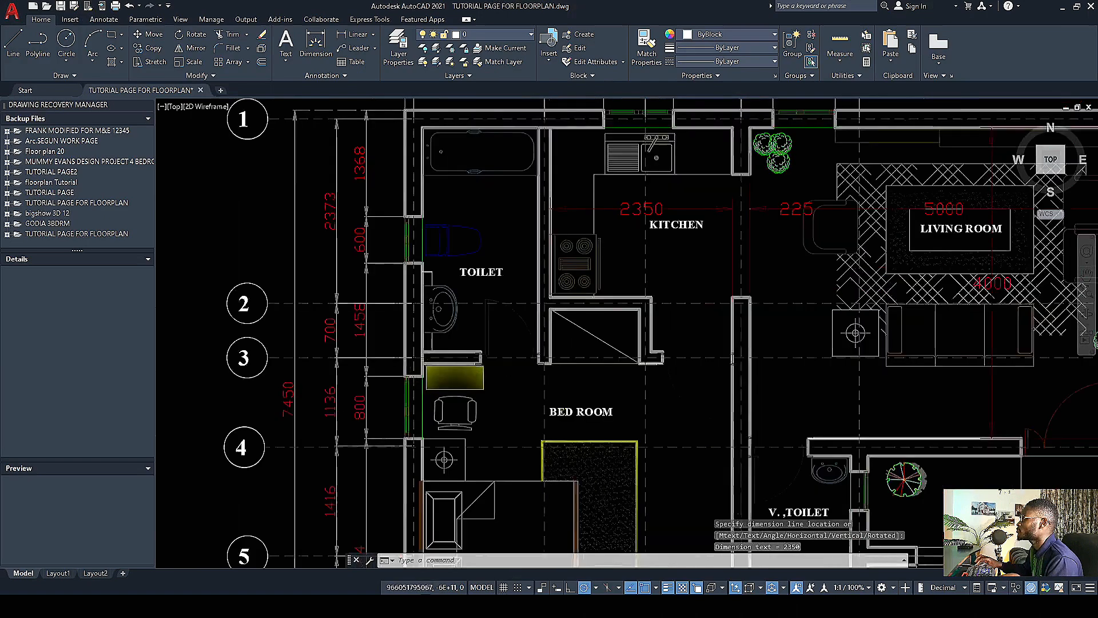
scroll(515, 344, "up", 2)
scroll(584, 356, "down", 2)
scroll(587, 334, "down", 3)
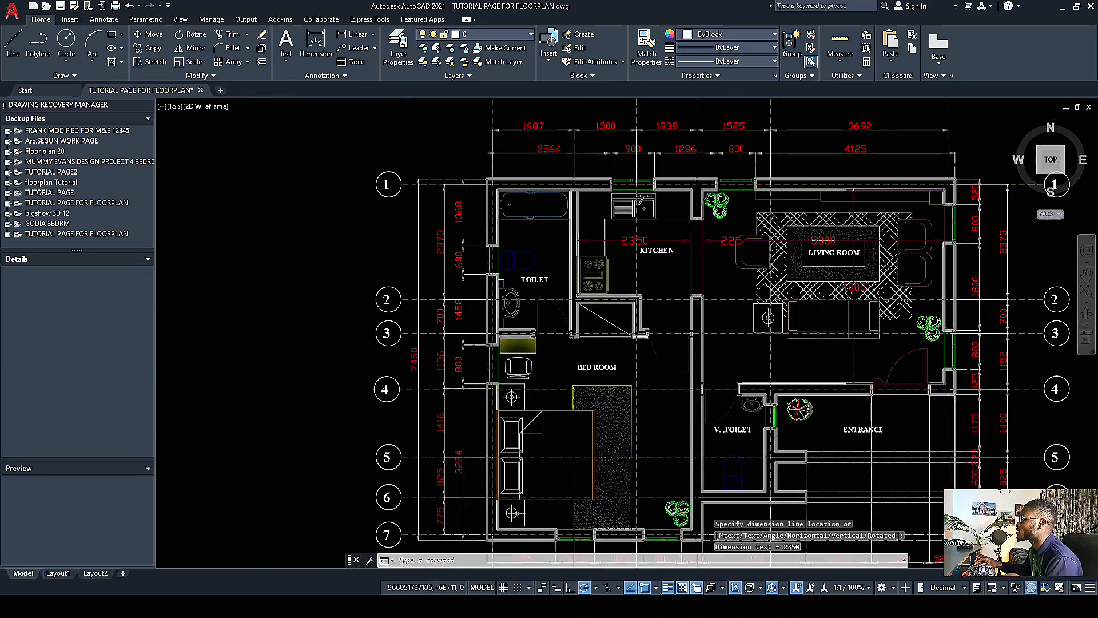
scroll(626, 312, "up", 4)
key("space")
scroll(627, 301, "up", 4)
left_click(631, 303)
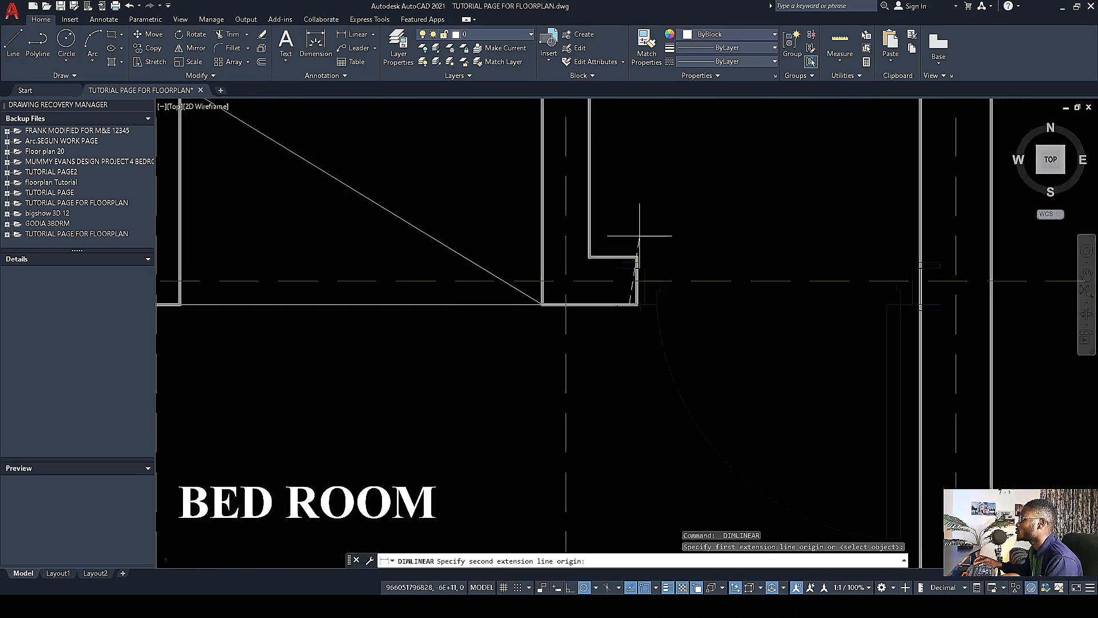
scroll(635, 389, "down", 8)
scroll(630, 394, "up", 6)
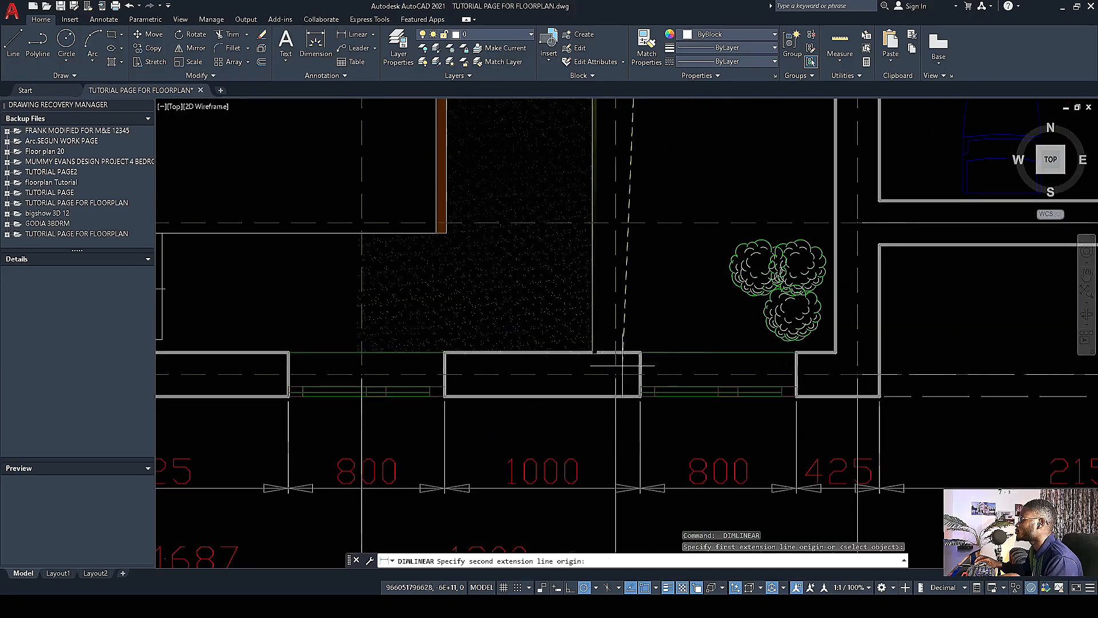
left_click(641, 352)
scroll(637, 352, "down", 5)
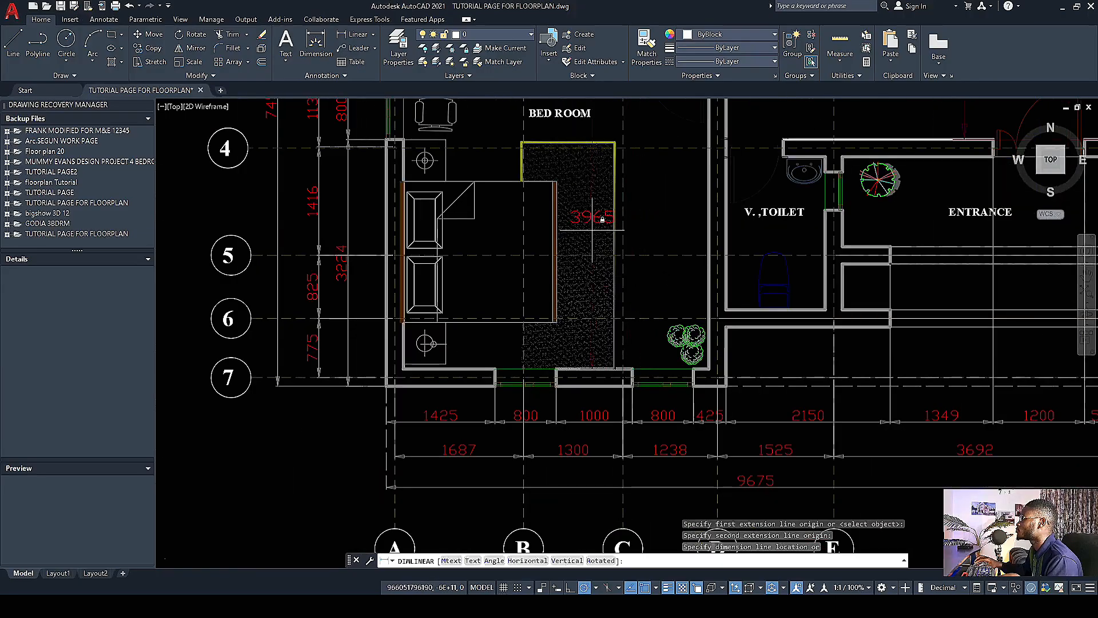
left_click(599, 222)
Step: Add a horizontal linear dimension across the bedroom, between the inner faces of the walls on gridlines A and D
scroll(595, 229, "down", 5)
scroll(456, 373, "up", 8)
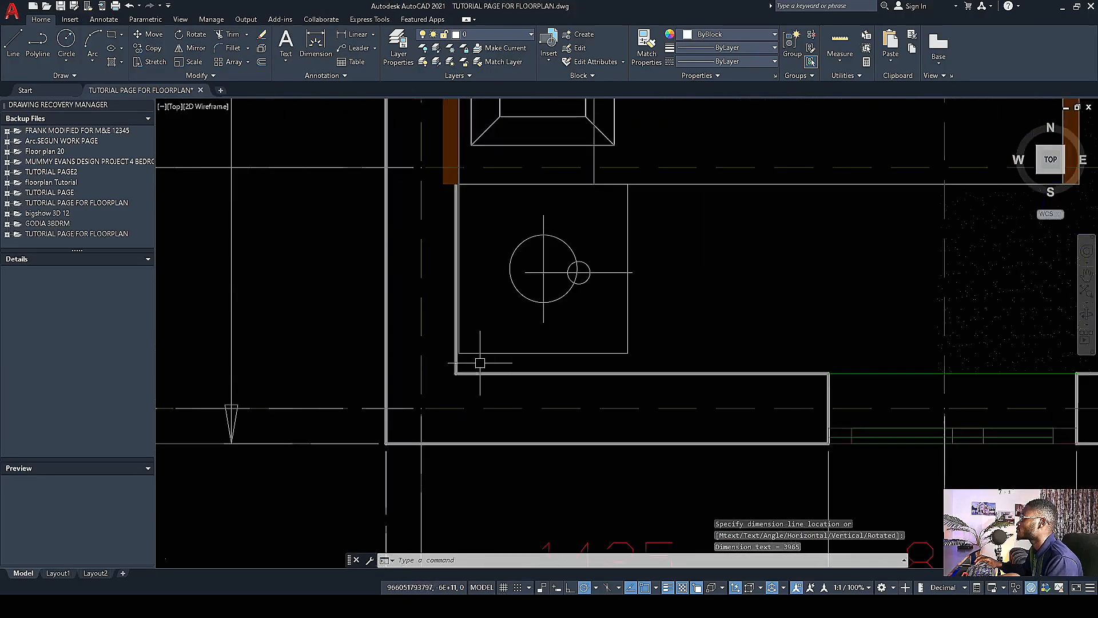
key("Return")
left_click(456, 373)
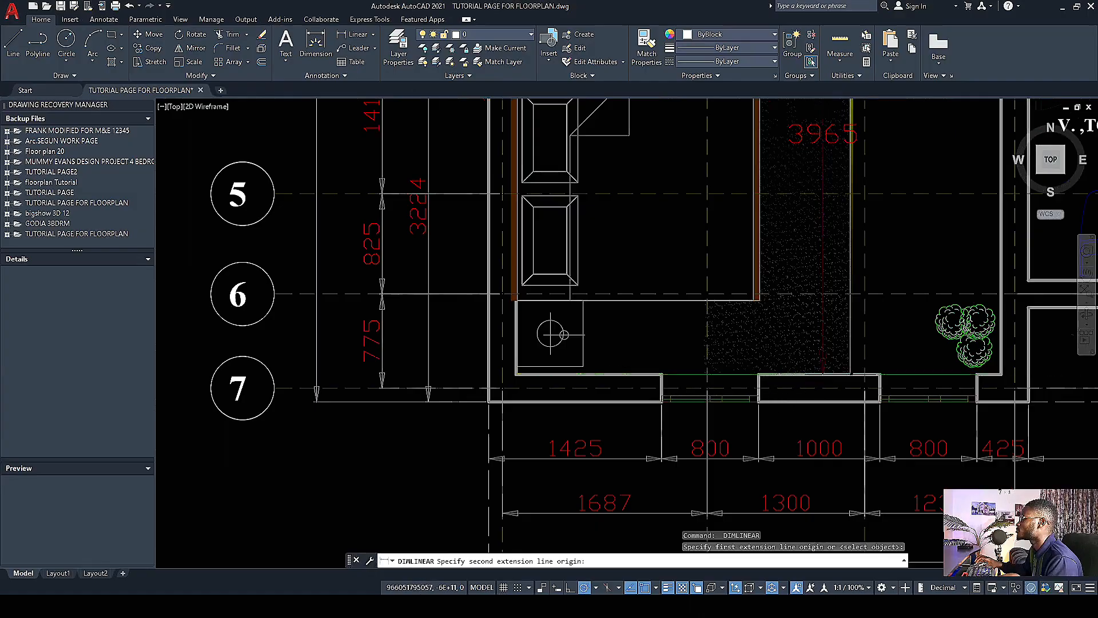
scroll(681, 364, "down", 2)
scroll(889, 381, "up", 6)
left_click(891, 380)
scroll(890, 380, "down", 6)
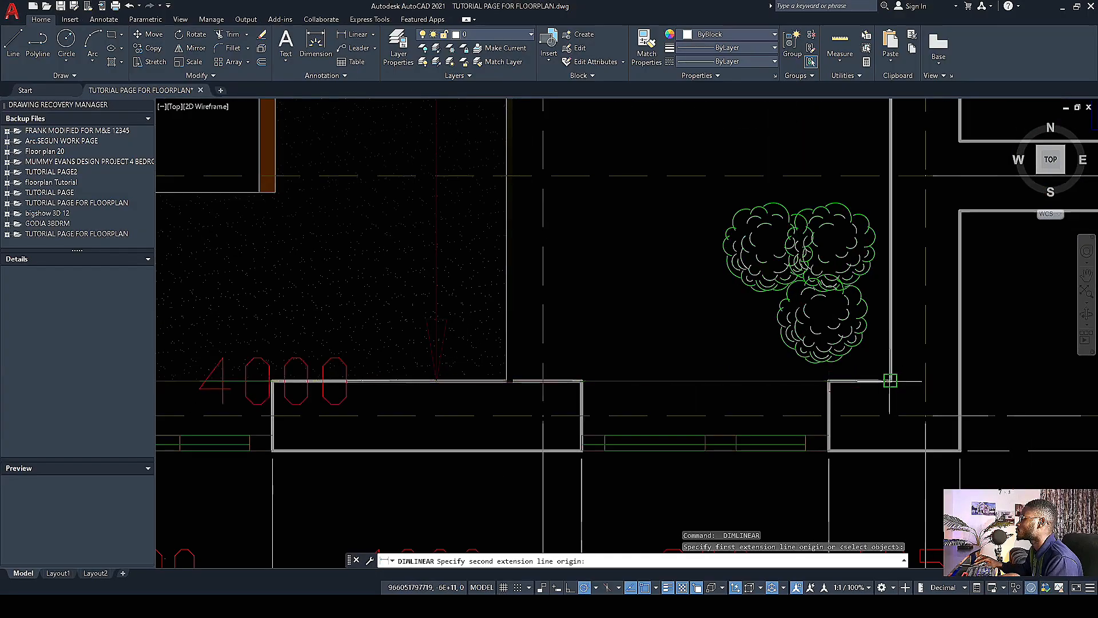
scroll(741, 308, "up", 2)
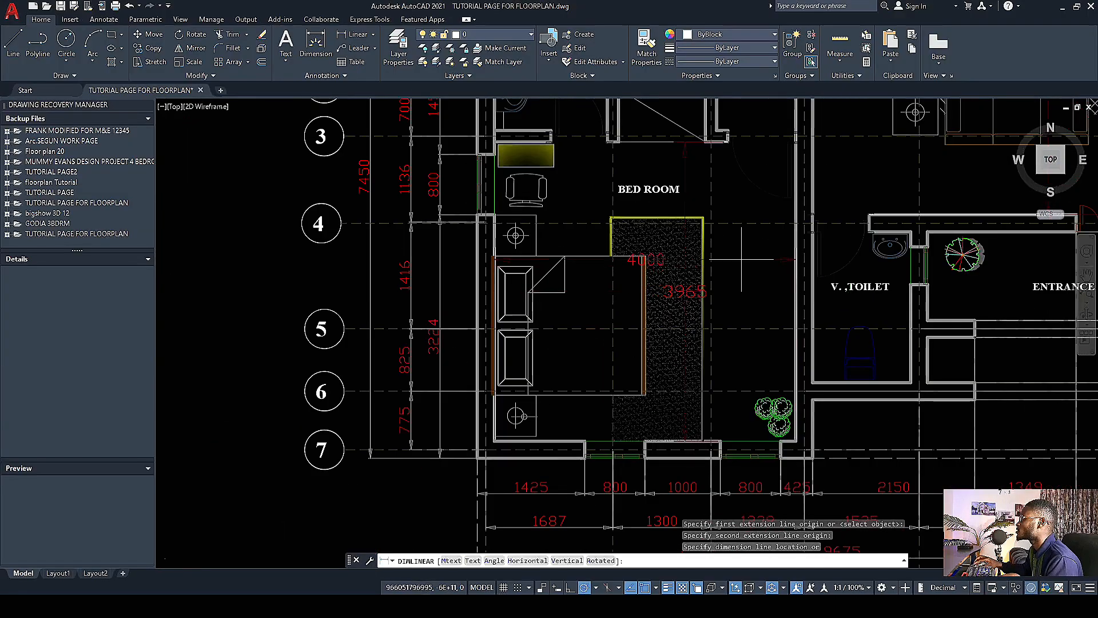
left_click(742, 259)
Step: Compare the copied plan with the reference plan, checking the interior dimensions, the bedroom and toilet walls and the overall appearance
scroll(701, 147, "up", 6)
scroll(557, 246, "down", 6)
scroll(552, 309, "down", 3)
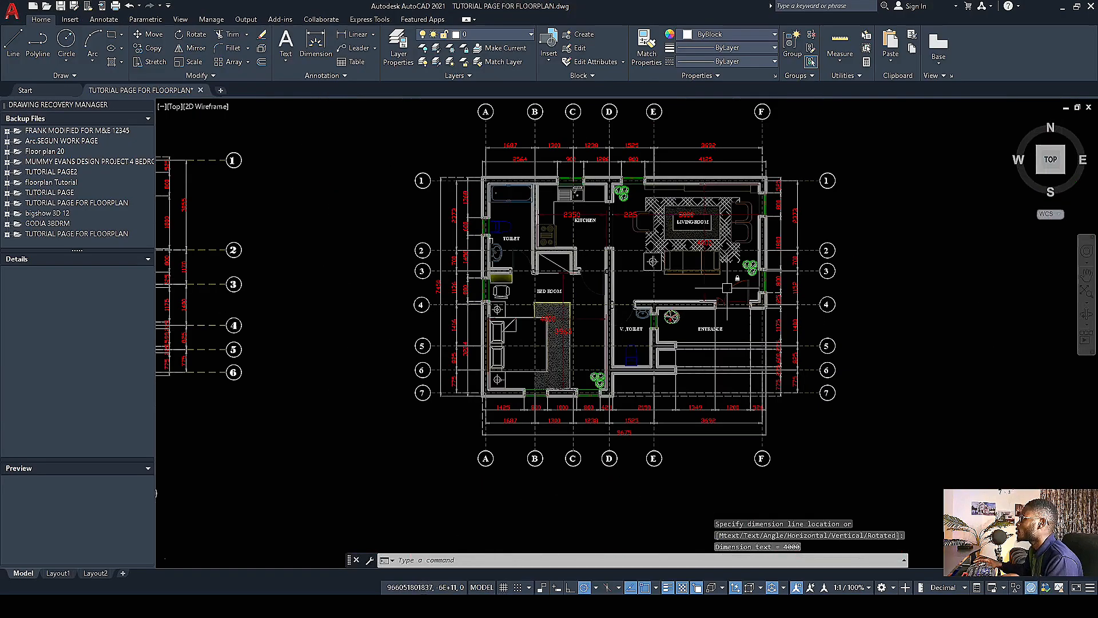
scroll(536, 279, "down", 3)
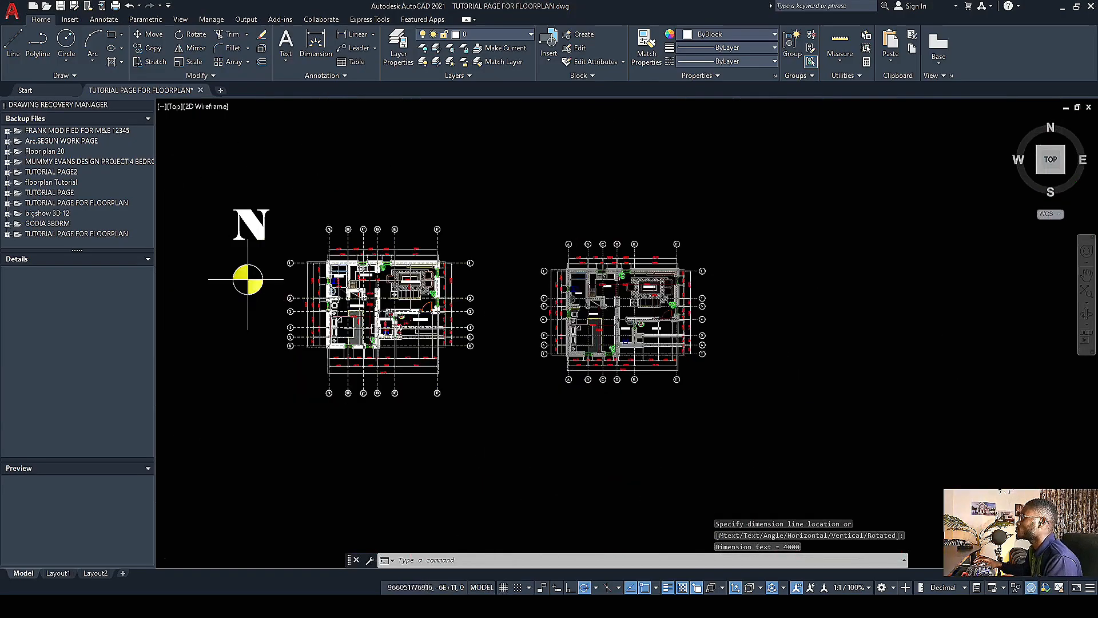
scroll(488, 303, "up", 1)
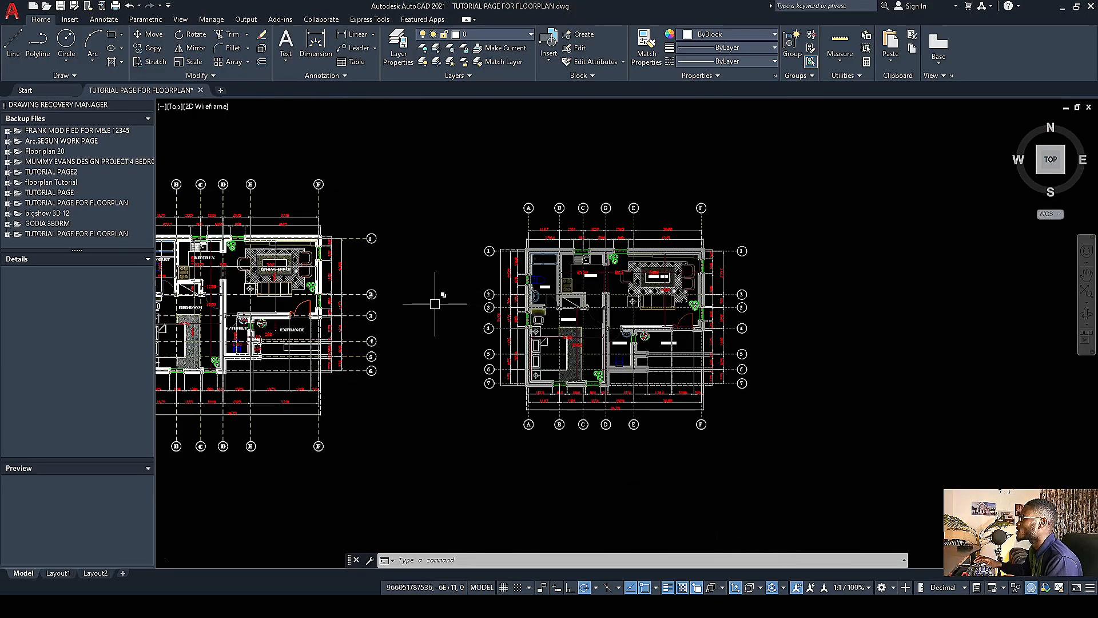
scroll(595, 248, "down", 3)
scroll(423, 281, "up", 2)
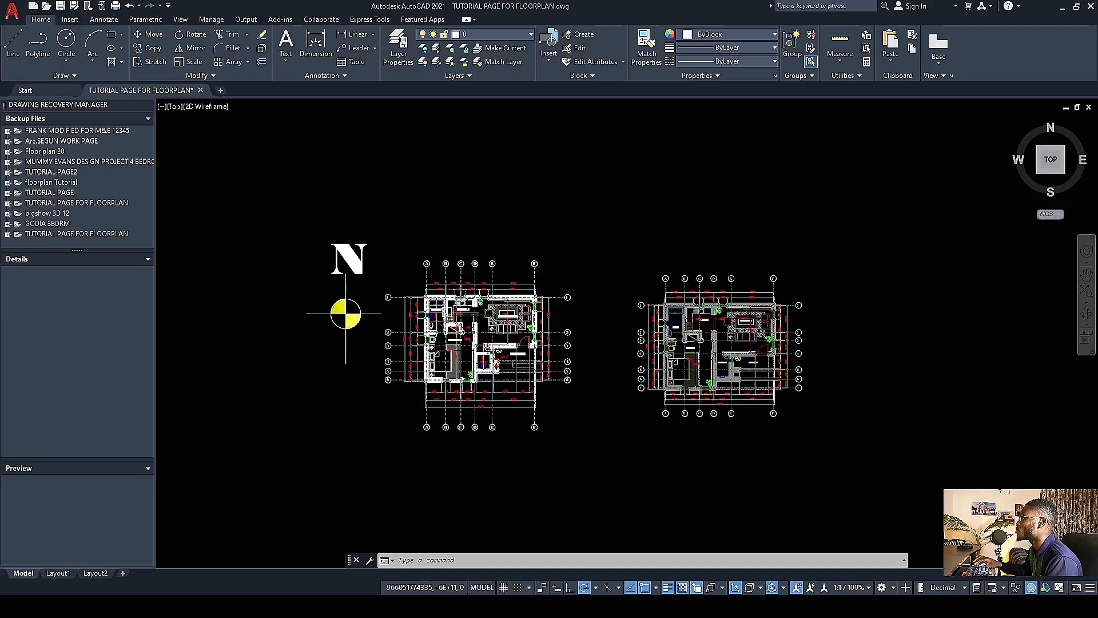
scroll(452, 327, "up", 2)
scroll(387, 343, "down", 3)
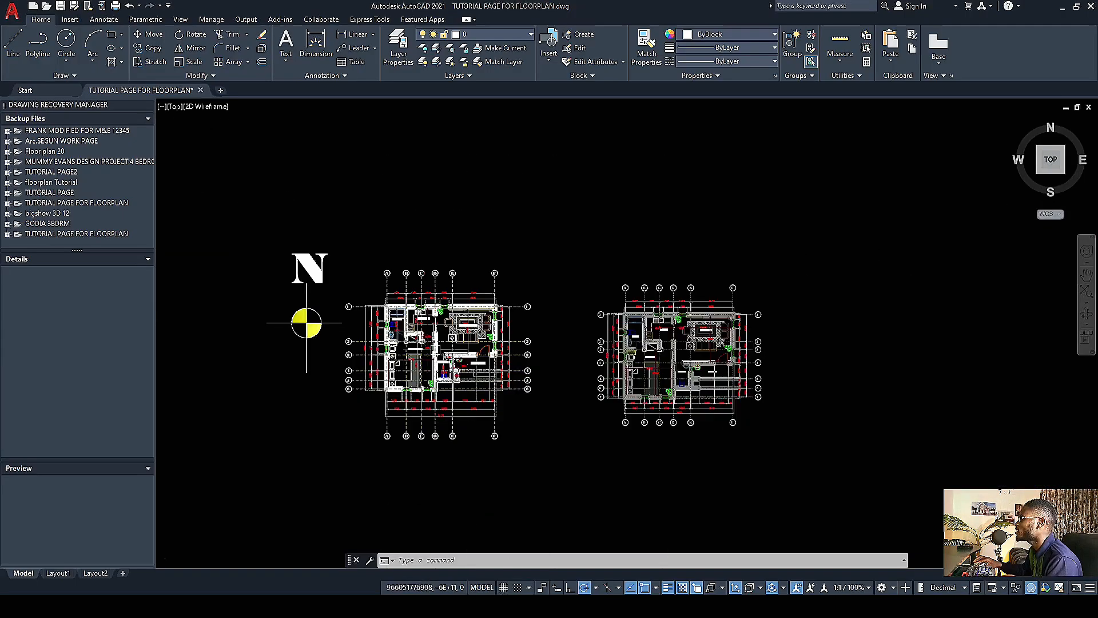
scroll(678, 342, "up", 3)
scroll(439, 266, "down", 2)
scroll(486, 317, "up", 1)
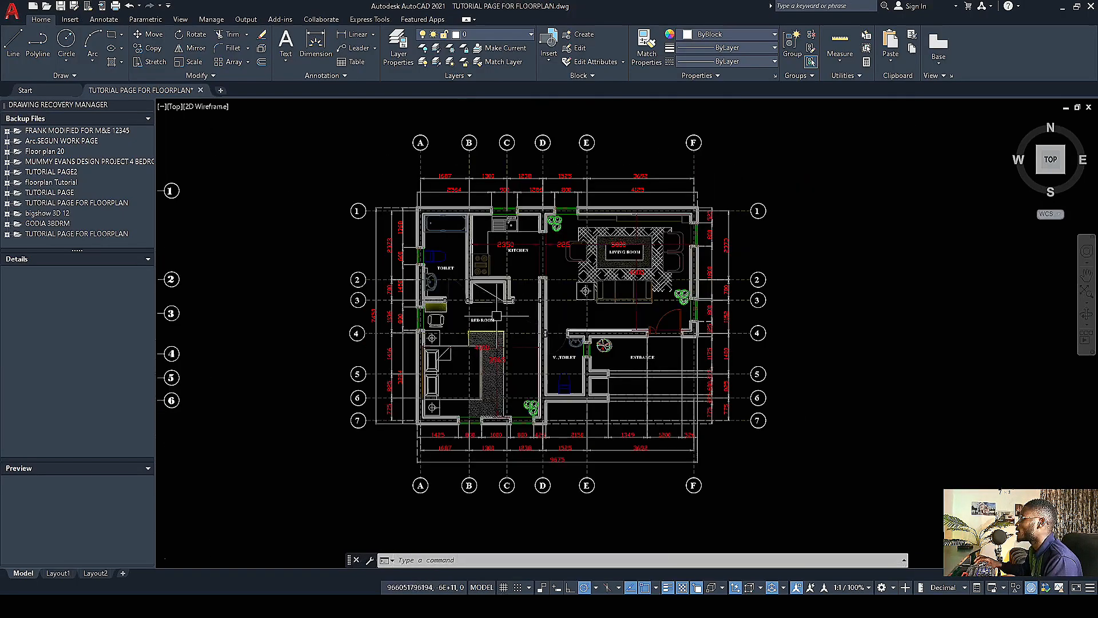
scroll(509, 320, "up", 2)
scroll(438, 300, "down", 2)
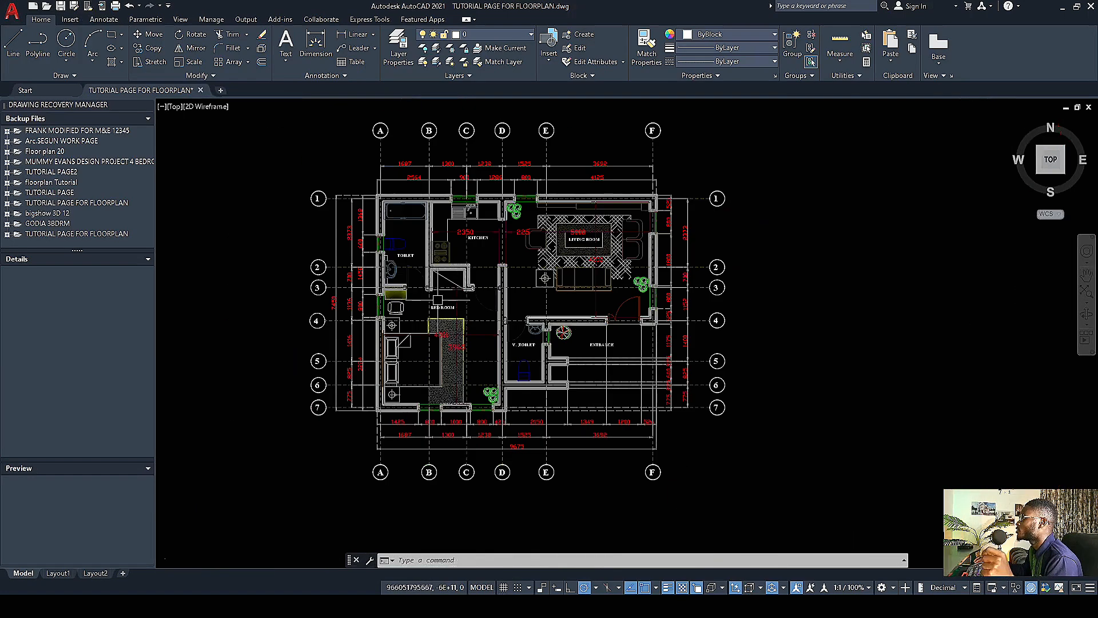
scroll(382, 291, "up", 8)
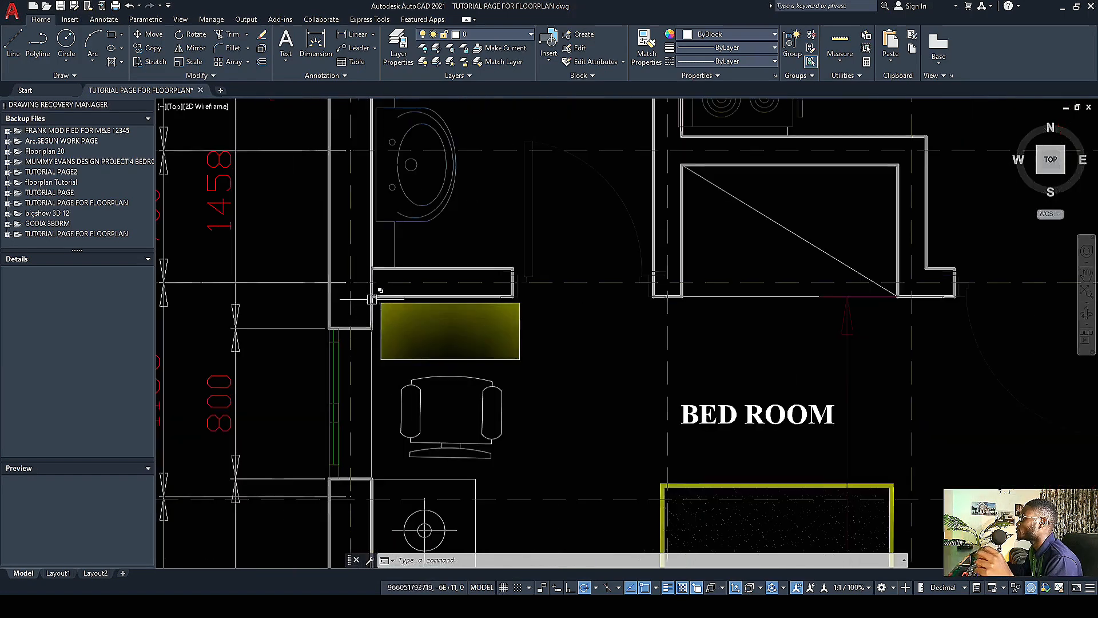
scroll(455, 331, "down", 6)
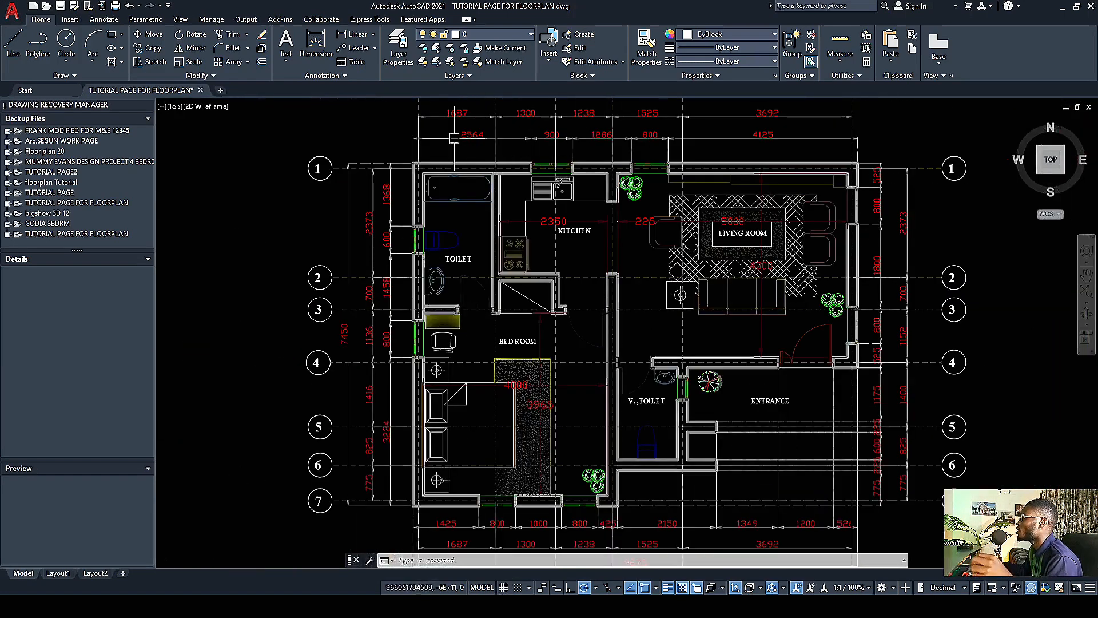
scroll(454, 138, "down", 1)
scroll(486, 220, "up", 1)
scroll(486, 221, "down", 4)
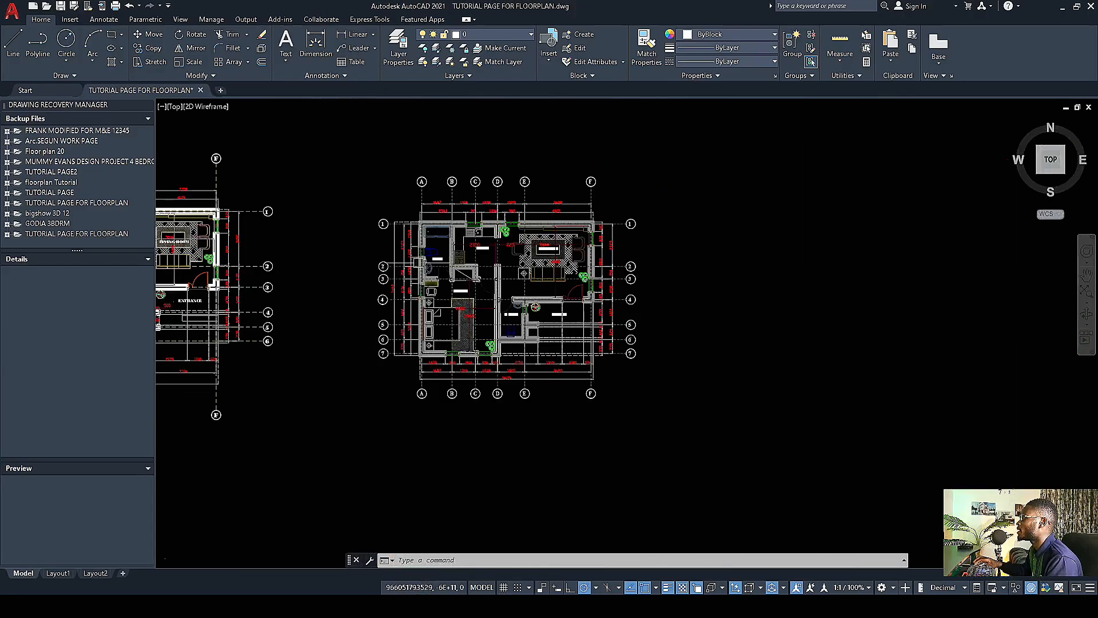
scroll(411, 243, "up", 2)
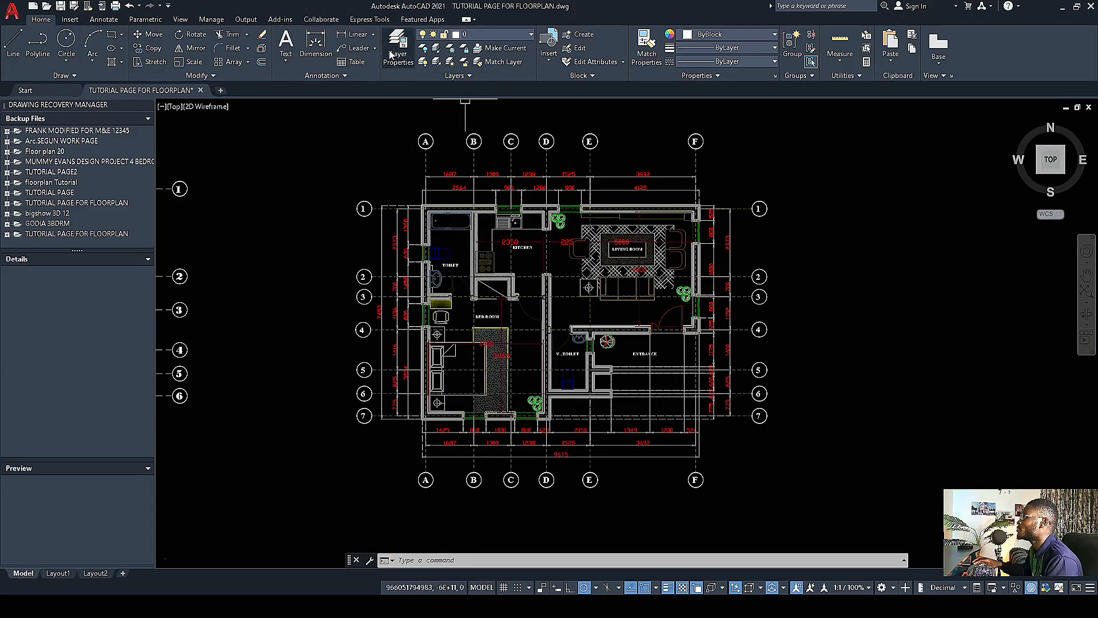
Step: Unlock the layers doors new, furniture new, walls new and windows new, and save the drawing
left_click(531, 35)
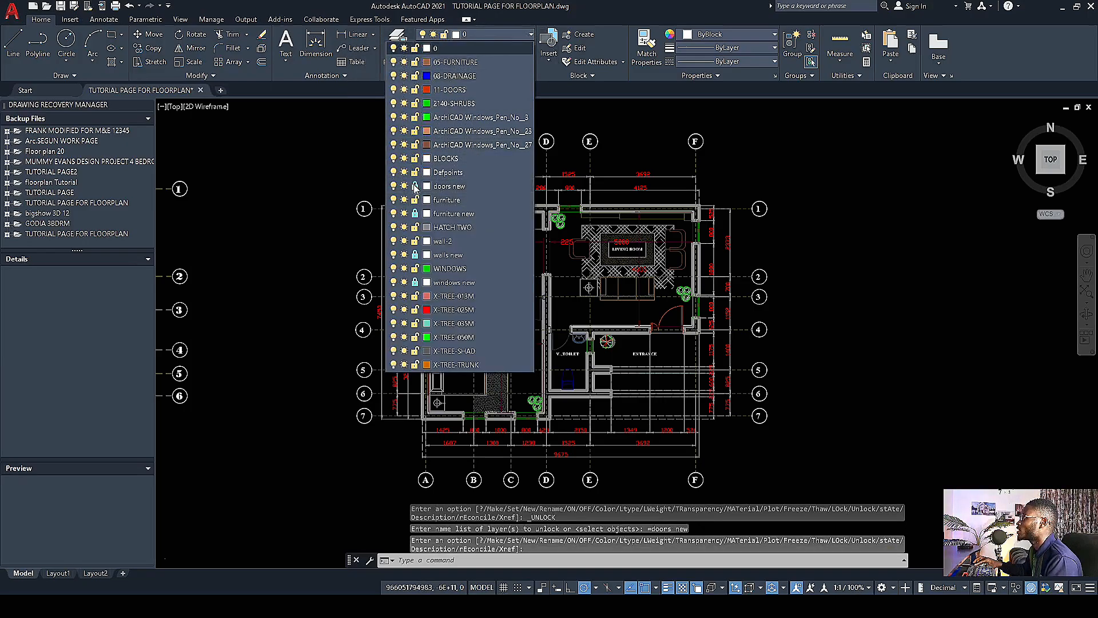
left_click(416, 214)
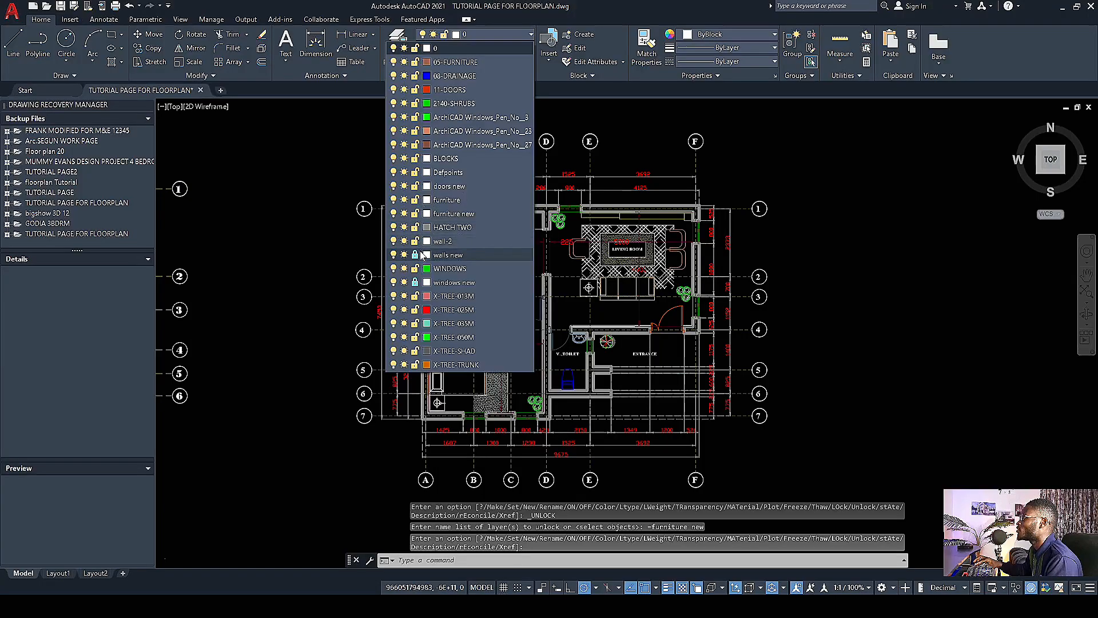
left_click(415, 255)
left_click(416, 282)
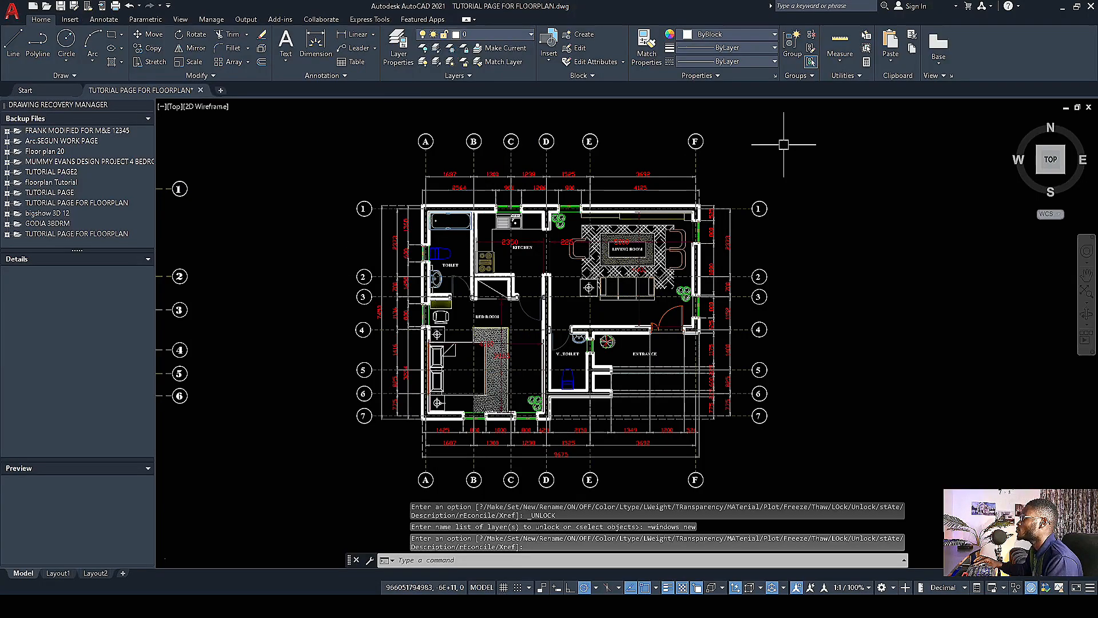
key("Escape")
scroll(568, 244, "down", 2)
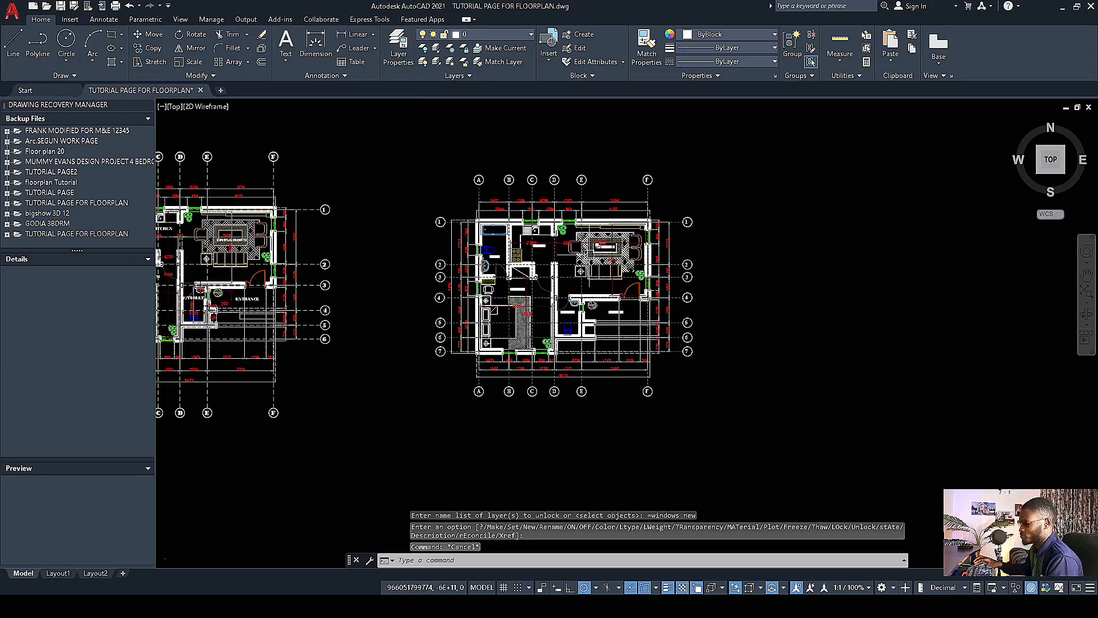
key("ctrl+s")
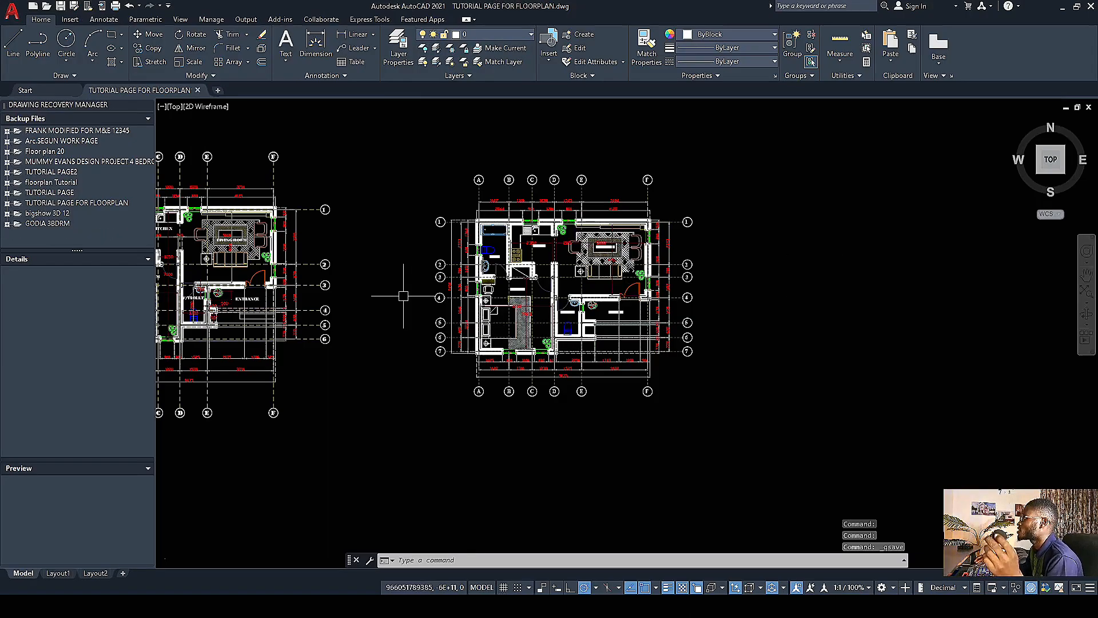
scroll(400, 292, "up", 2)
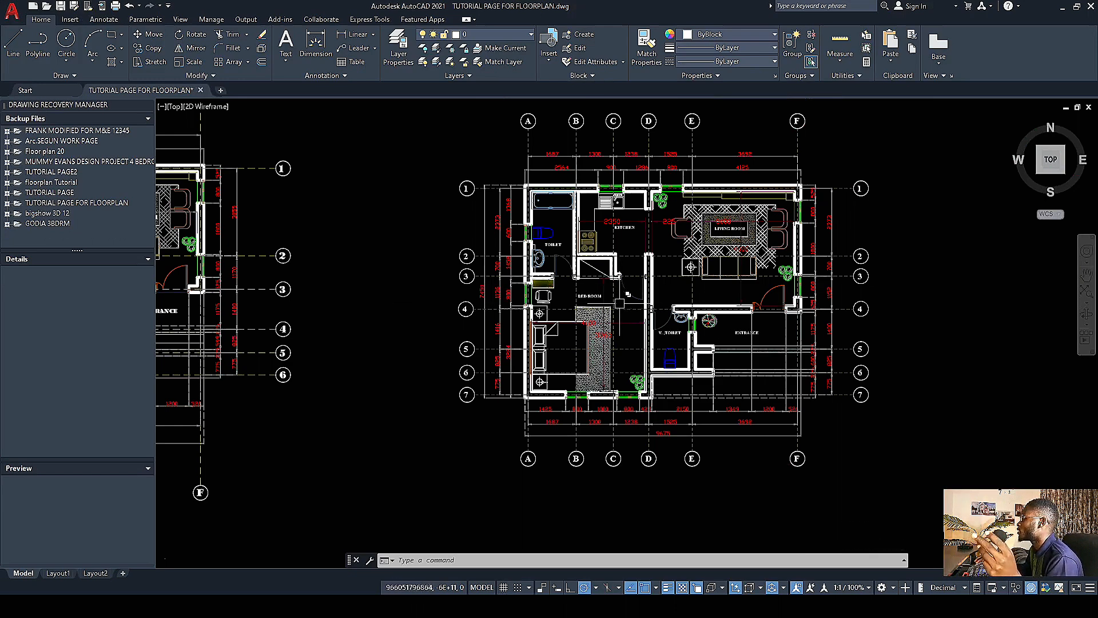
scroll(439, 235, "up", 2)
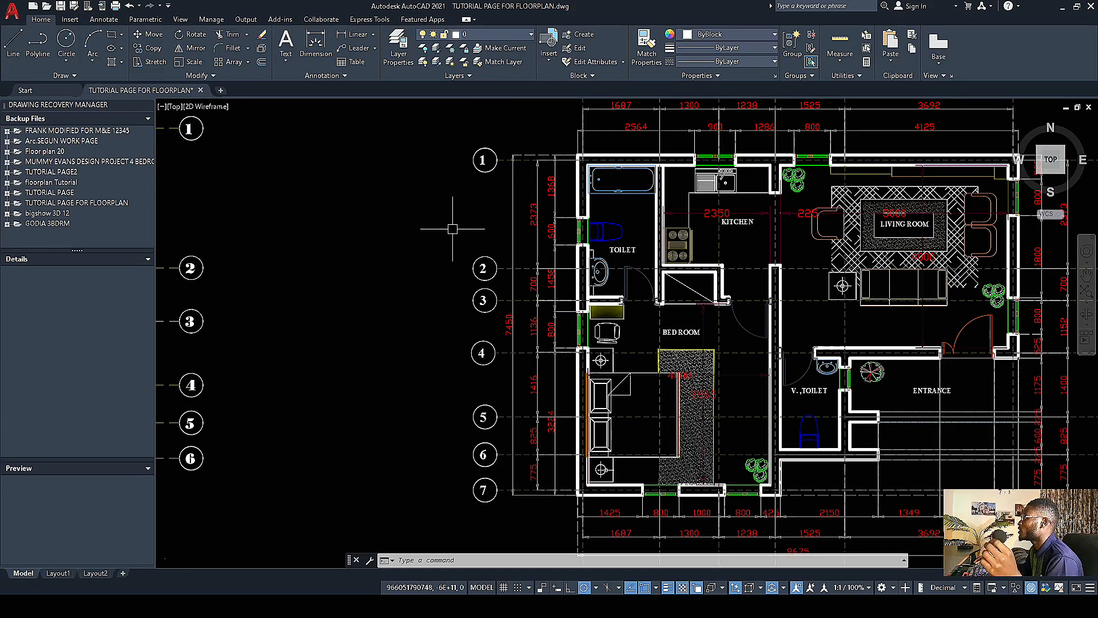
scroll(455, 252, "down", 2)
scroll(636, 203, "up", 2)
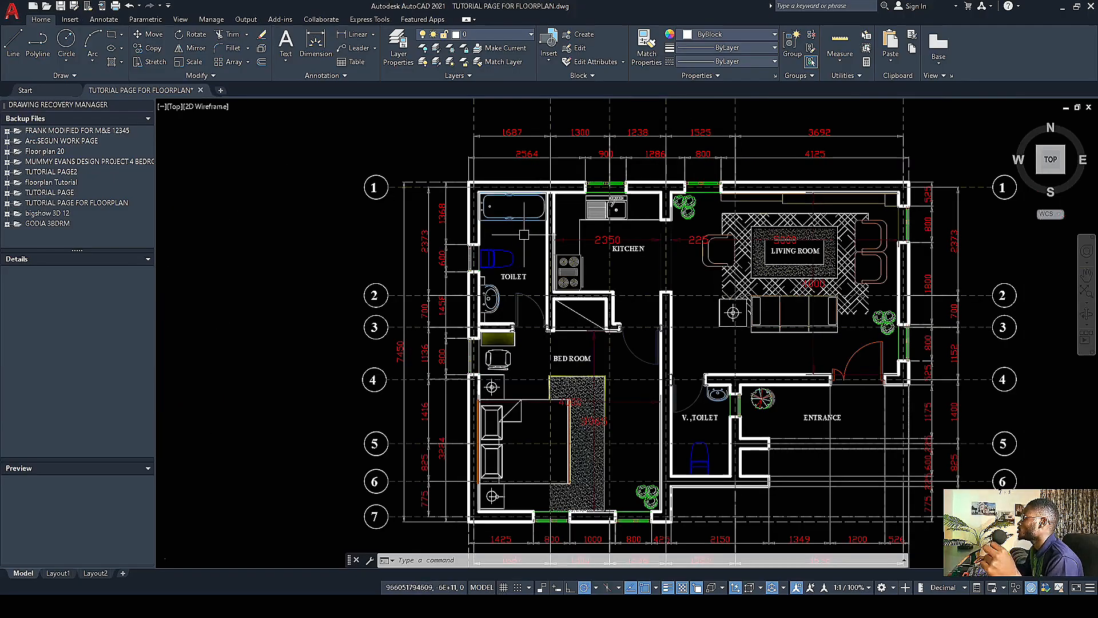
scroll(559, 260, "down", 2)
scroll(813, 257, "up", 4)
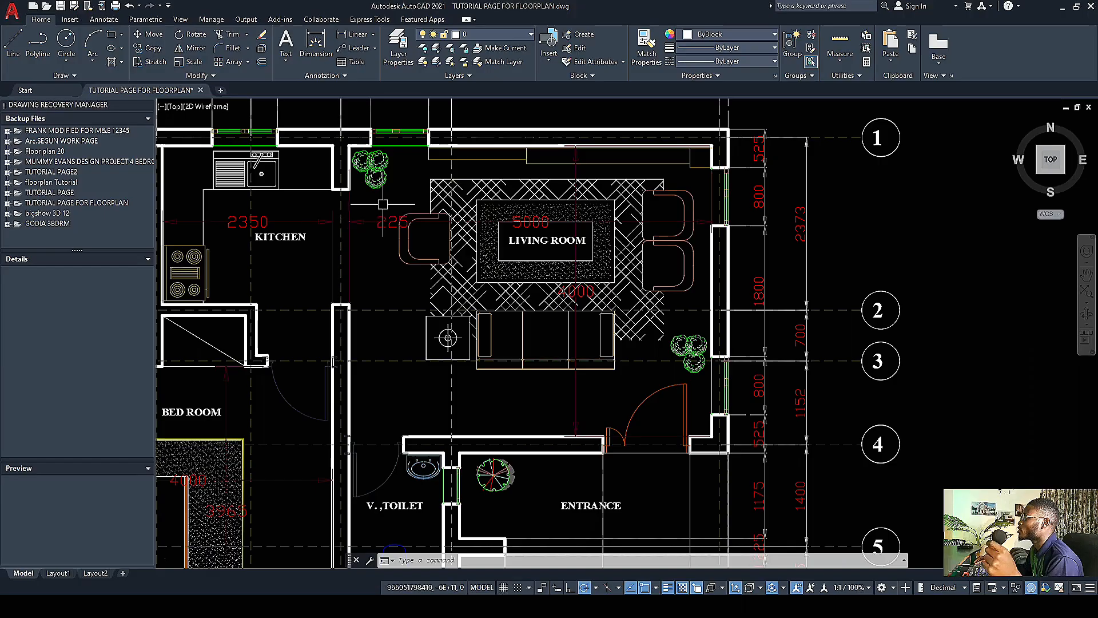
Step: Review the copied plan against the reference plan, checking the overall layout, room labels, furniture and interior and exterior dimensions
scroll(416, 224, "down", 6)
scroll(621, 272, "down", 2)
scroll(382, 267, "up", 2)
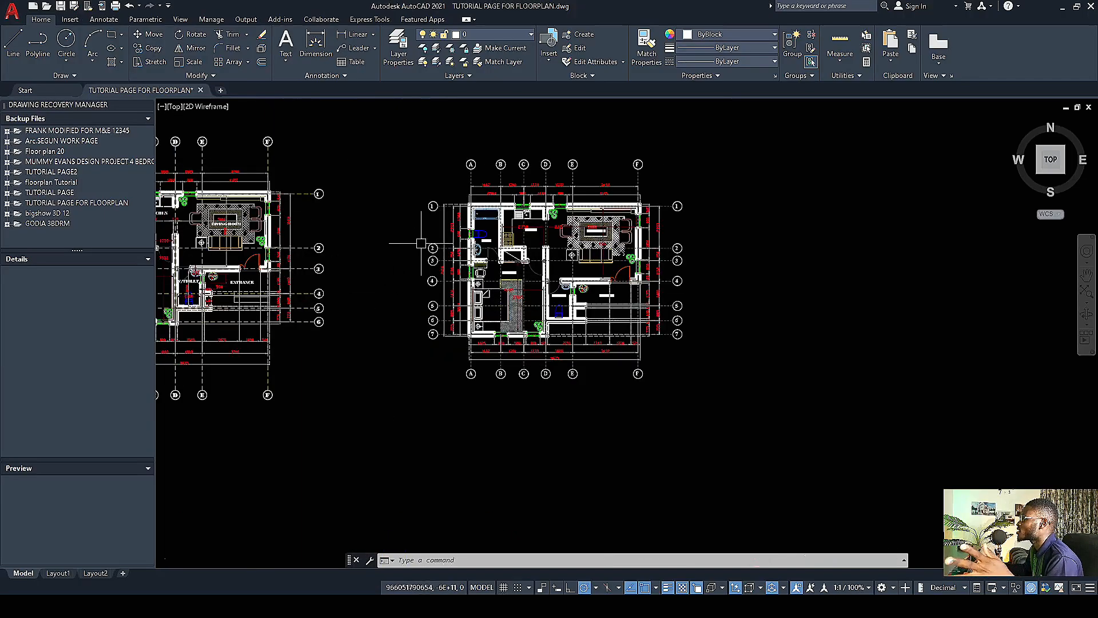
scroll(509, 234, "up", 4)
scroll(639, 303, "down", 4)
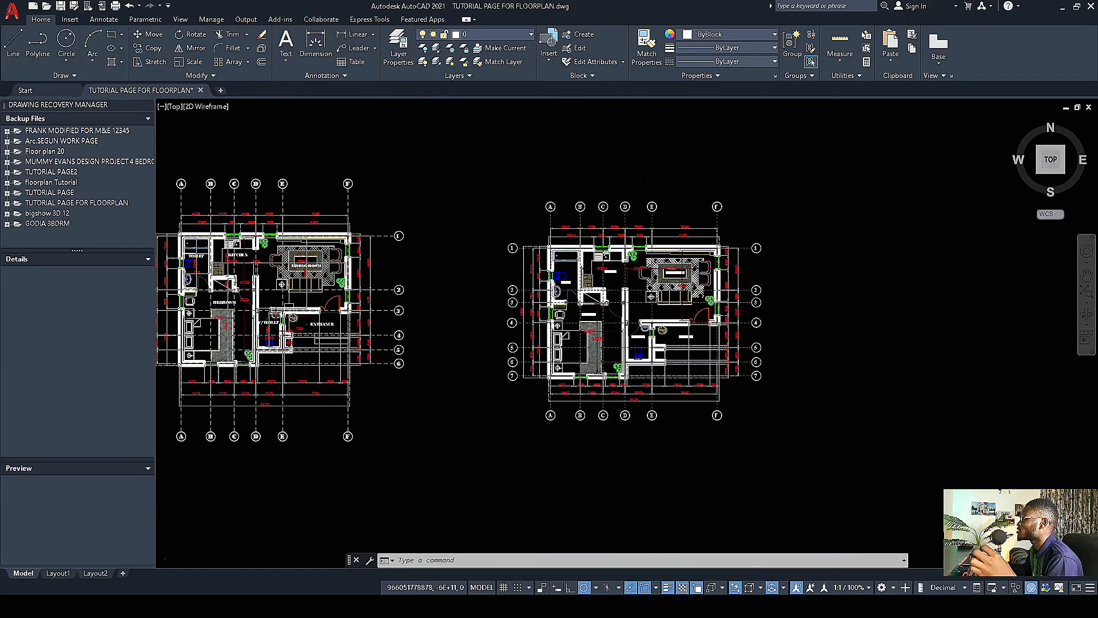
scroll(539, 320, "down", 4)
scroll(440, 309, "up", 2)
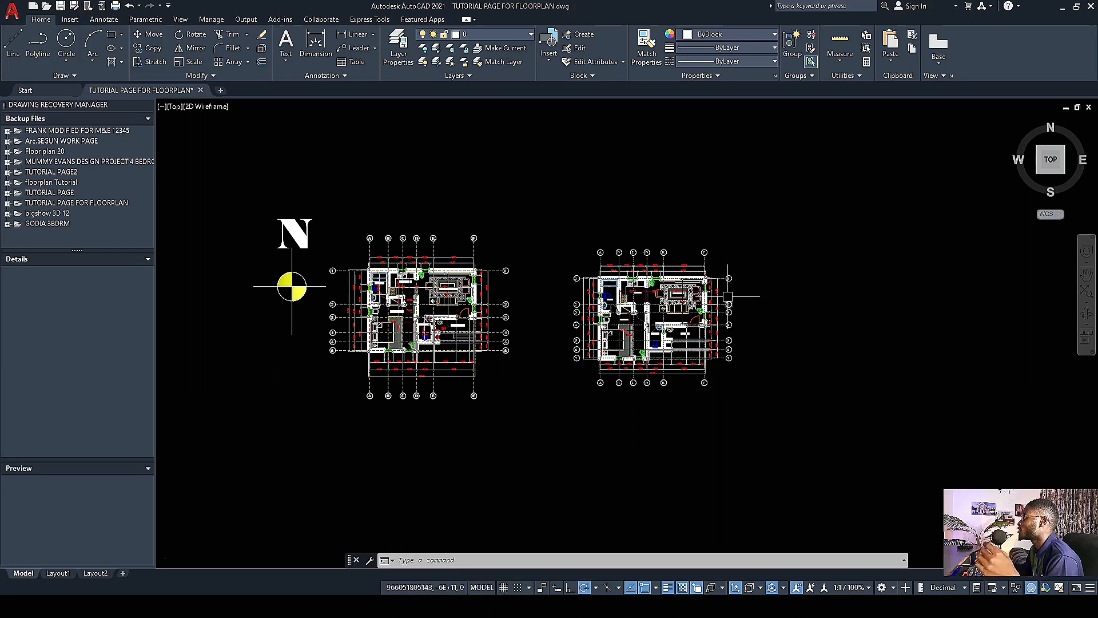
scroll(726, 293, "up", 4)
scroll(744, 229, "down", 3)
scroll(650, 218, "up", 2)
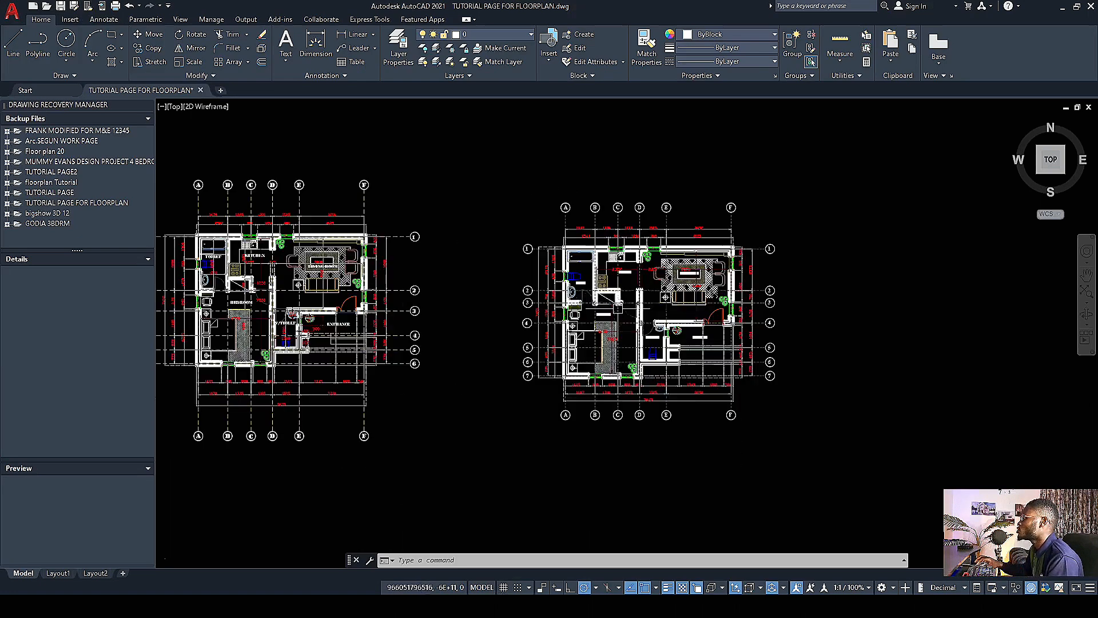
scroll(723, 312, "up", 2)
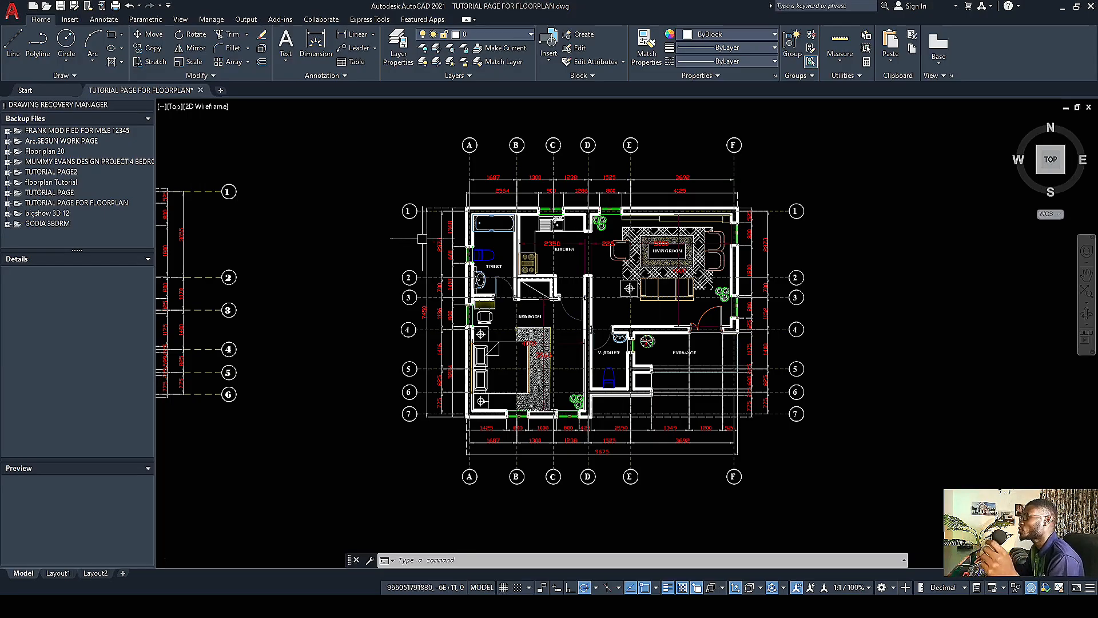
scroll(442, 238, "up", 2)
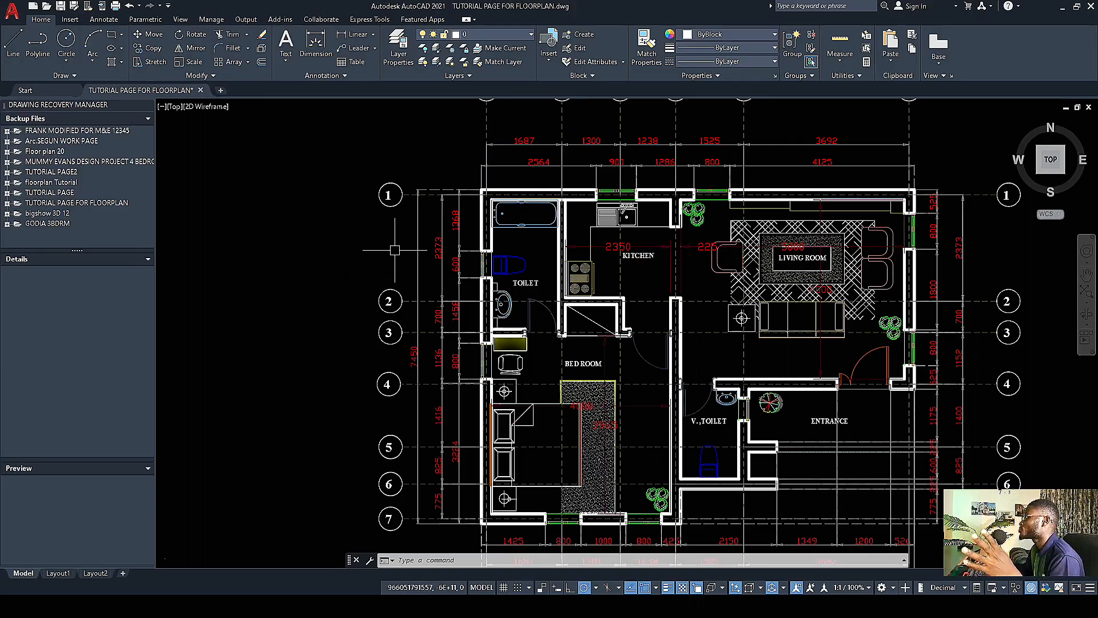
scroll(343, 241, "down", 2)
scroll(349, 269, "up", 2)
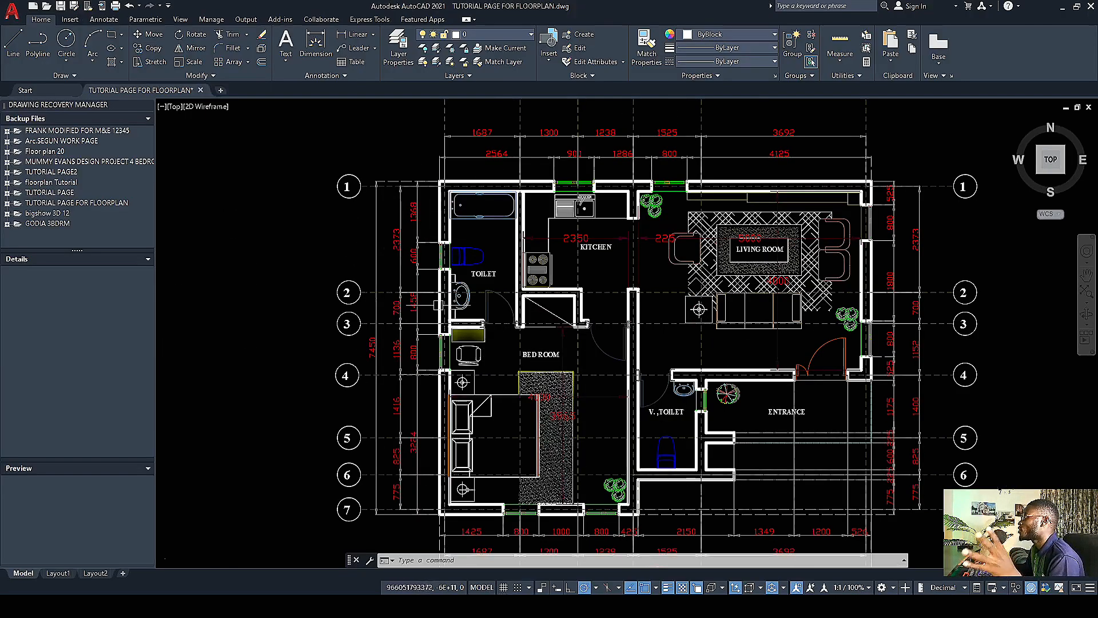
scroll(384, 271, "down", 1)
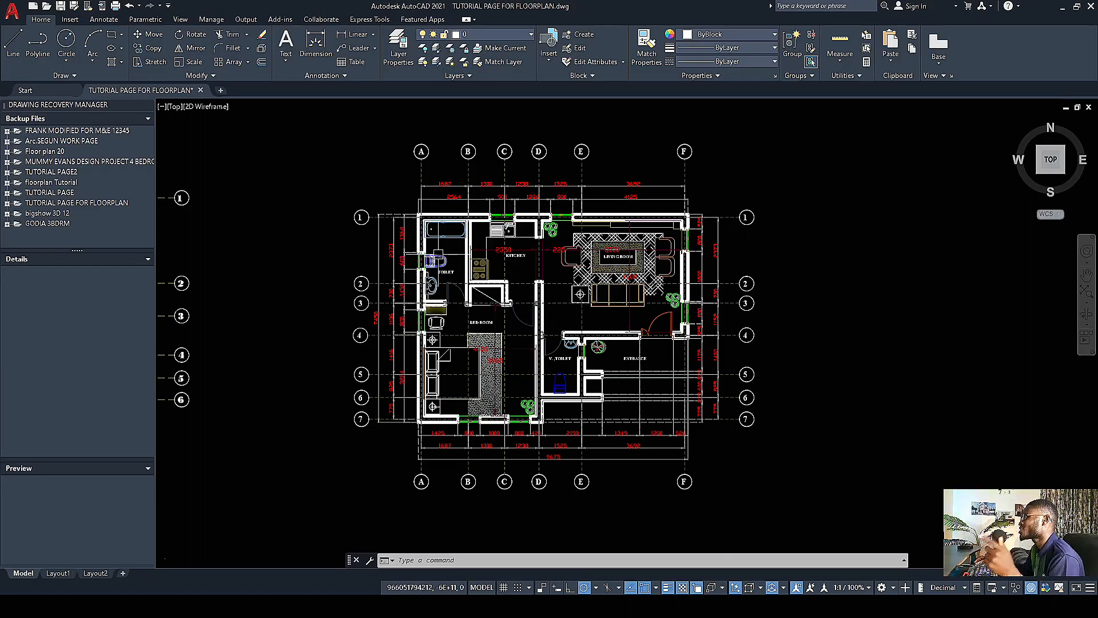
left_click(435, 258)
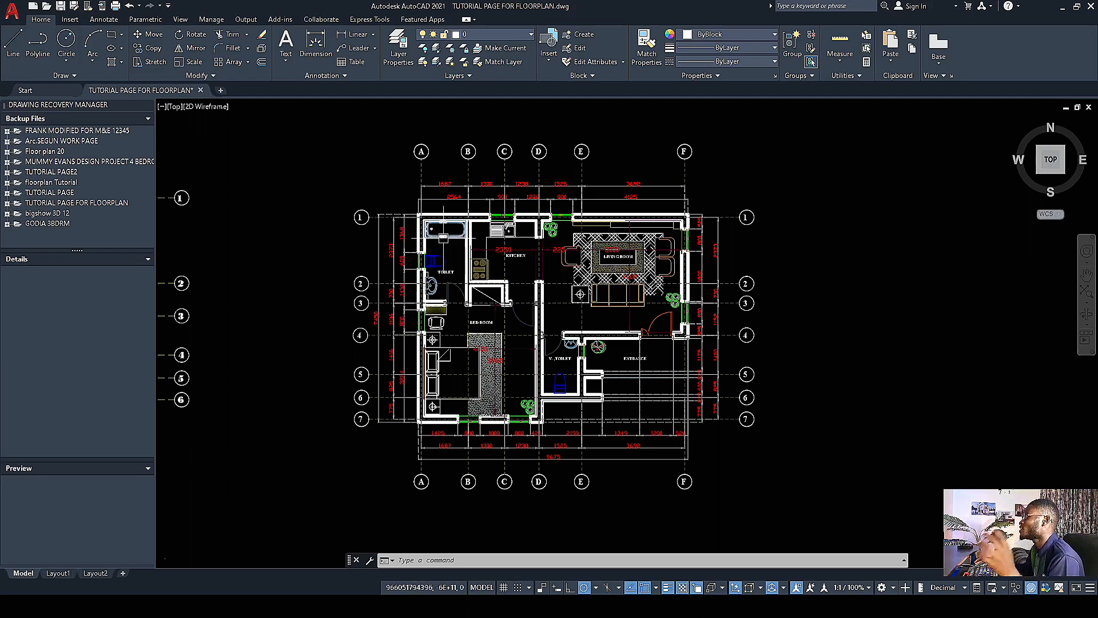
scroll(444, 236, "up", 2)
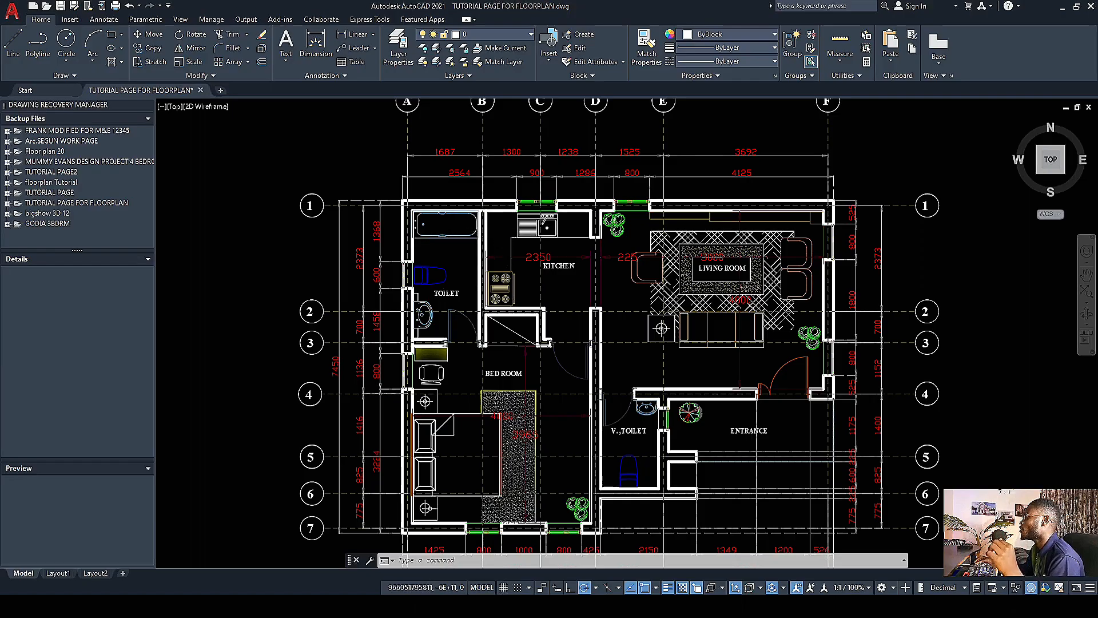
Step: Check the reference plan and its north symbol for elements still missing from the copied plan
scroll(450, 263, "down", 4)
scroll(539, 296, "down", 2)
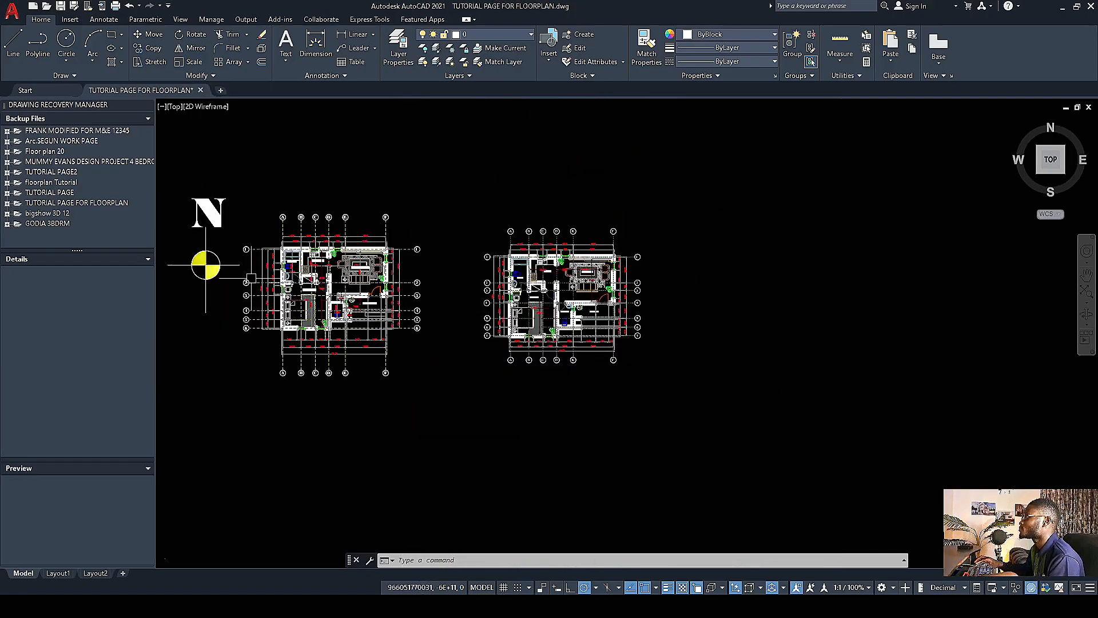
scroll(249, 278, "up", 2)
scroll(396, 282, "up", 2)
scroll(329, 273, "up", 2)
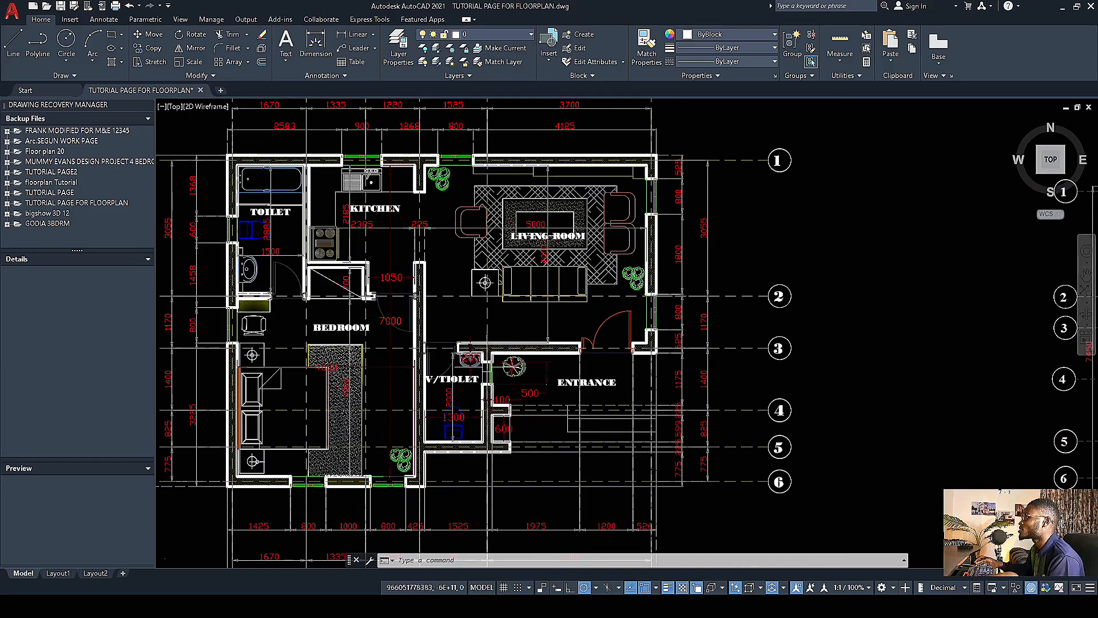
scroll(472, 370, "down", 3)
scroll(434, 366, "up", 2)
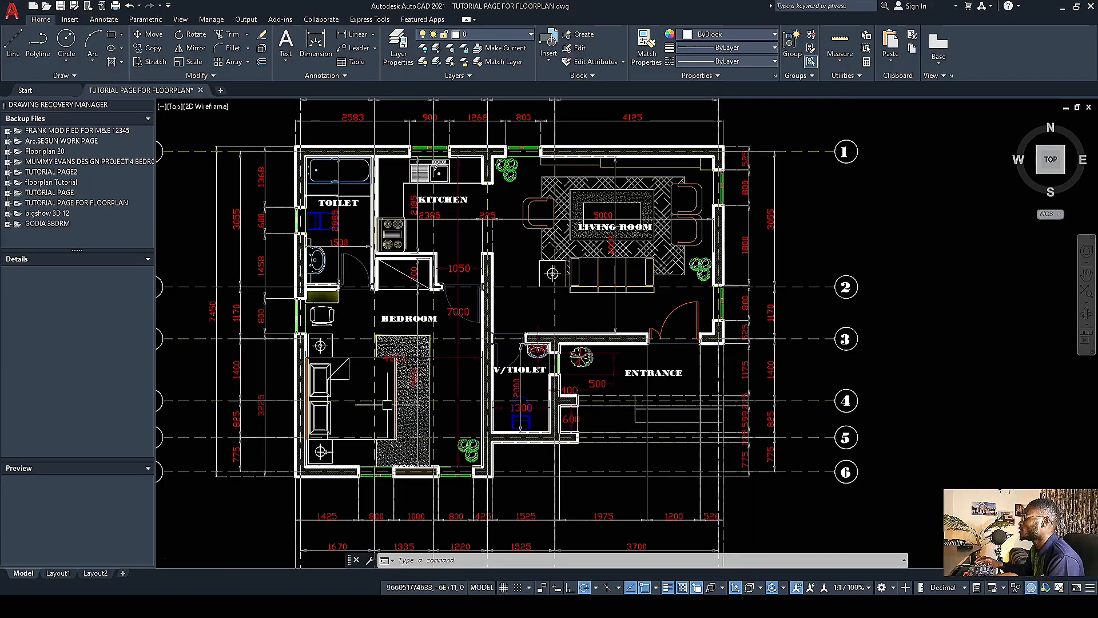
scroll(357, 319, "down", 2)
scroll(366, 320, "down", 2)
scroll(550, 332, "up", 4)
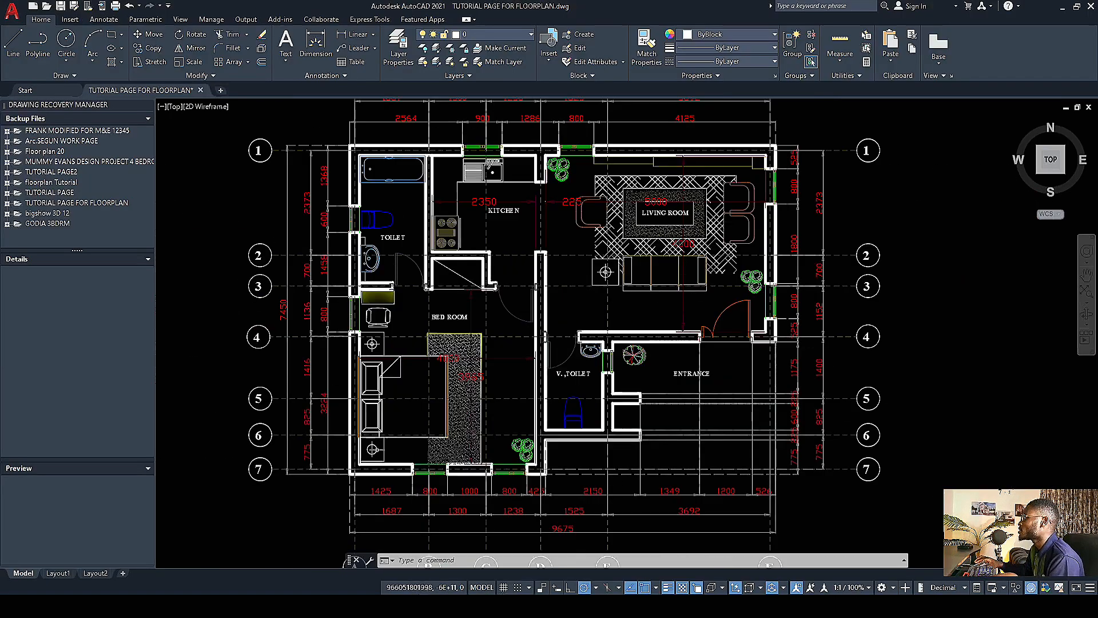
scroll(733, 349, "down", 4)
scroll(344, 334, "up", 4)
scroll(366, 349, "down", 2)
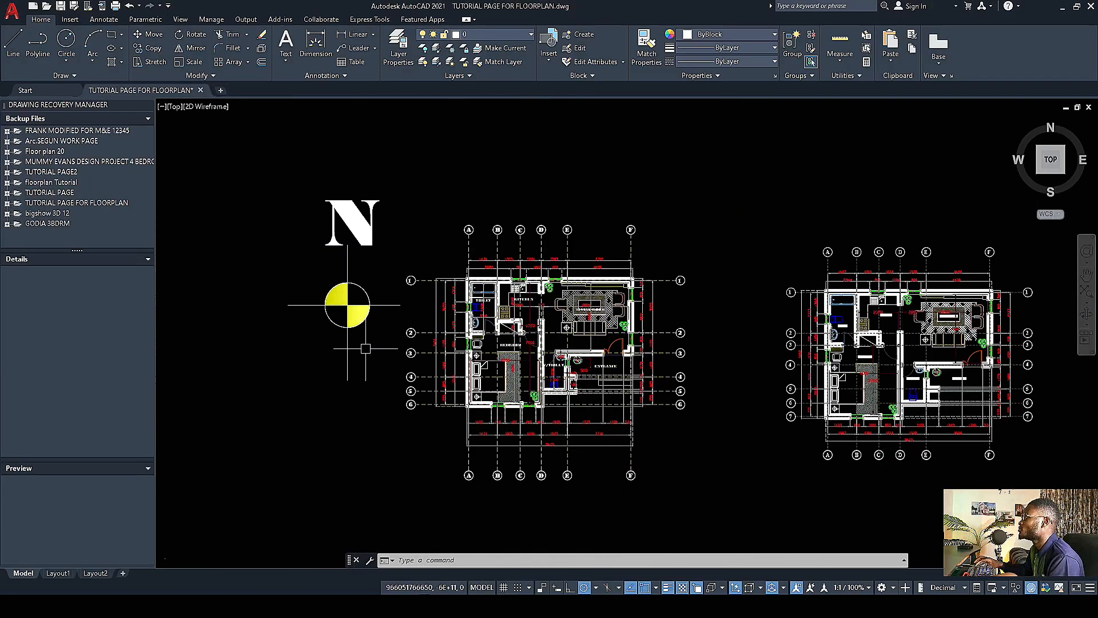
Step: Copy the north symbol with its letter N from beside the reference plan, placing it horizontally across beside the copied plan
left_click(365, 349)
left_click(287, 195)
right_click(284, 213)
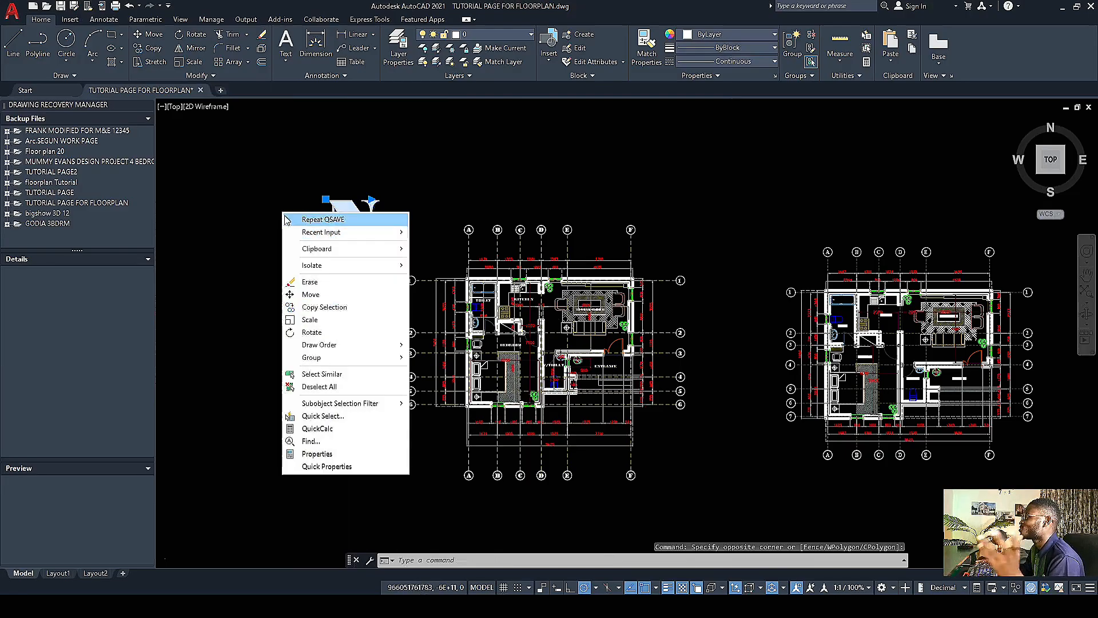
left_click(315, 307)
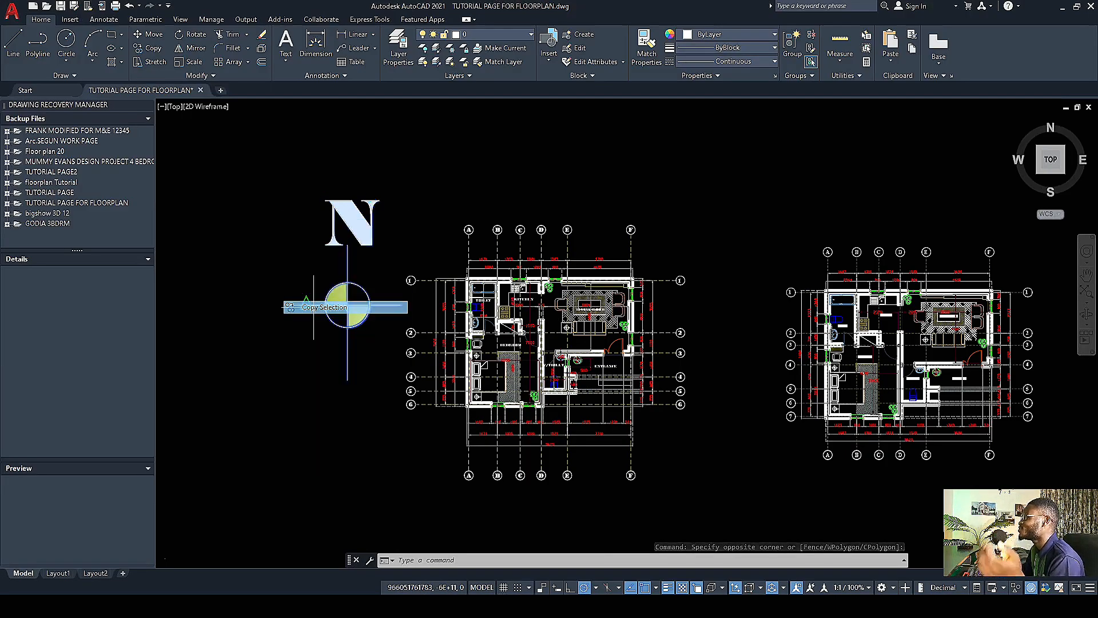
left_click(347, 304)
scroll(380, 299, "down", 5)
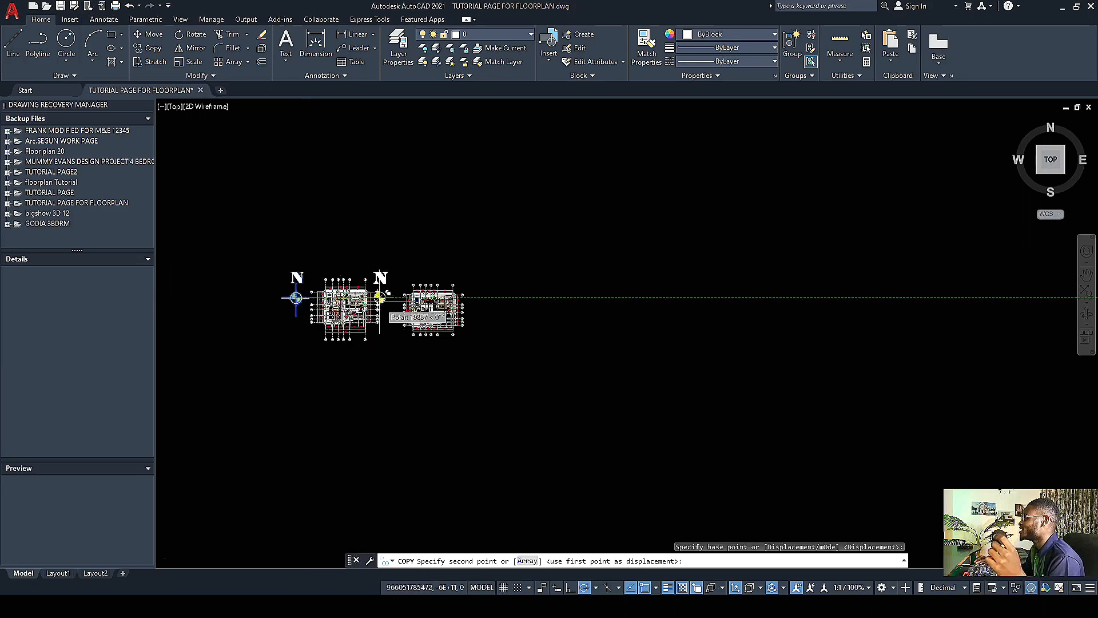
scroll(421, 290, "up", 5)
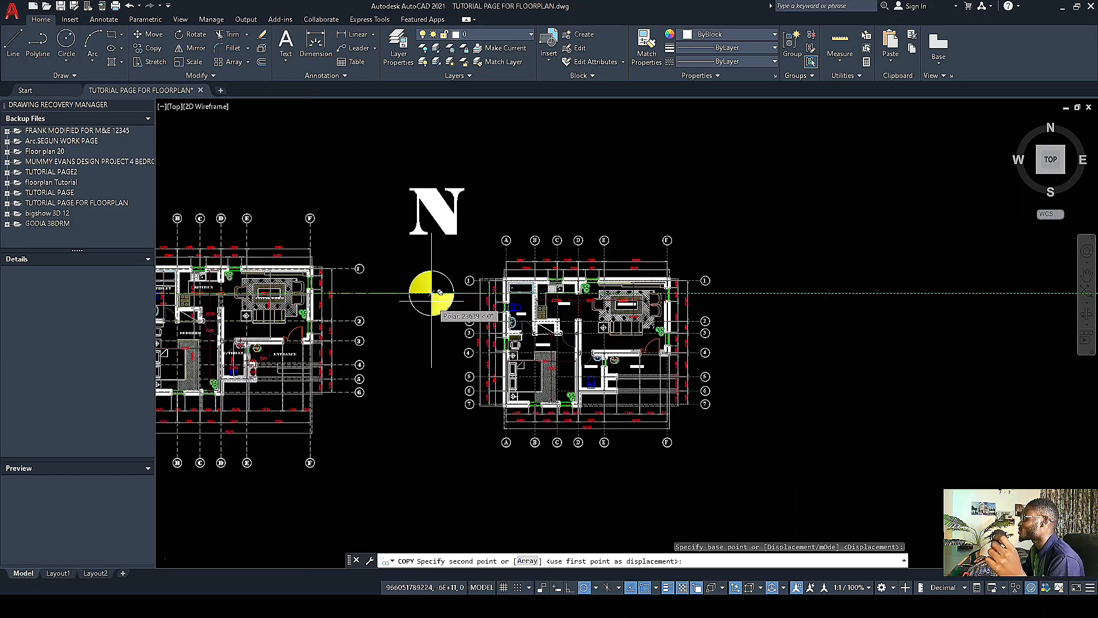
left_click(432, 293)
key("Escape")
Step: Move the copied plan together with its north symbol farther east, away from the reference plan
scroll(403, 306, "down", 5)
scroll(479, 313, "up", 5)
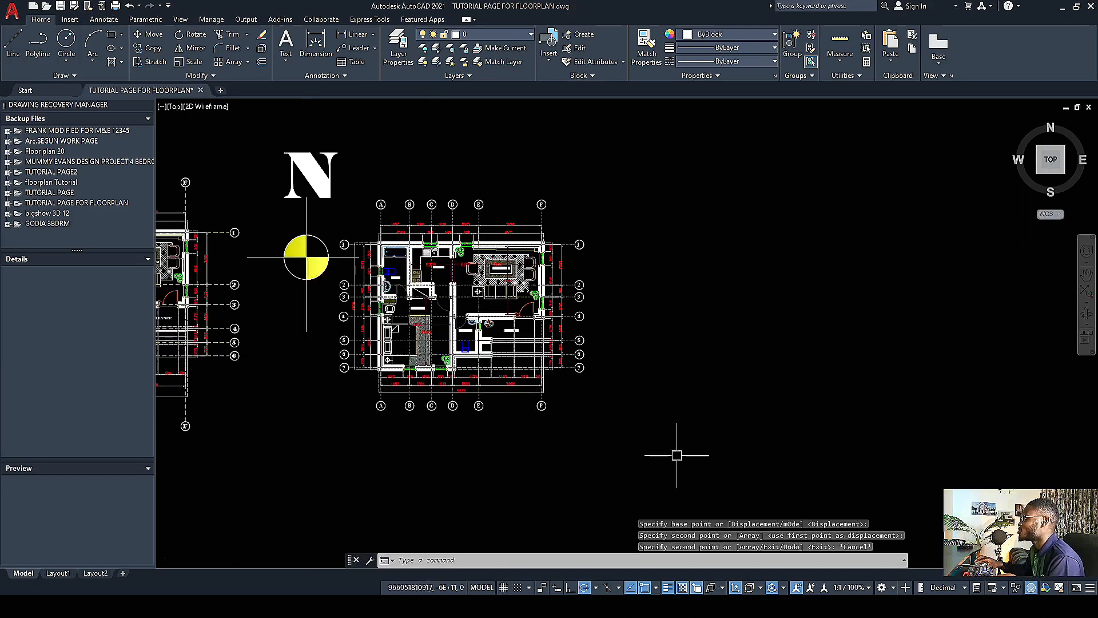
left_click(699, 471)
left_click(288, 138)
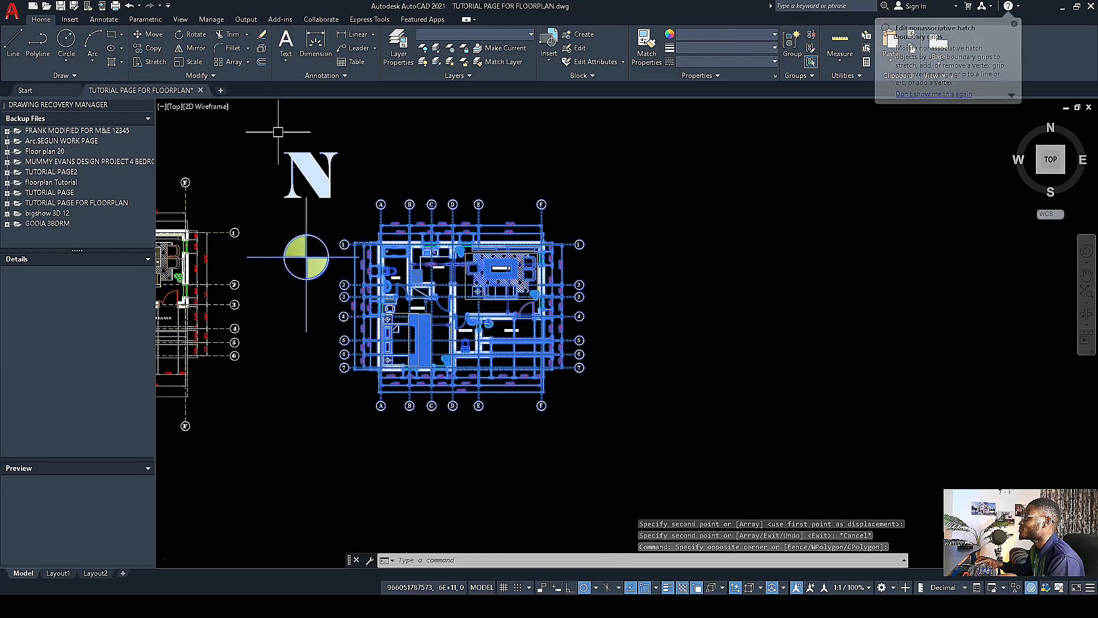
right_click(279, 132)
left_click(311, 216)
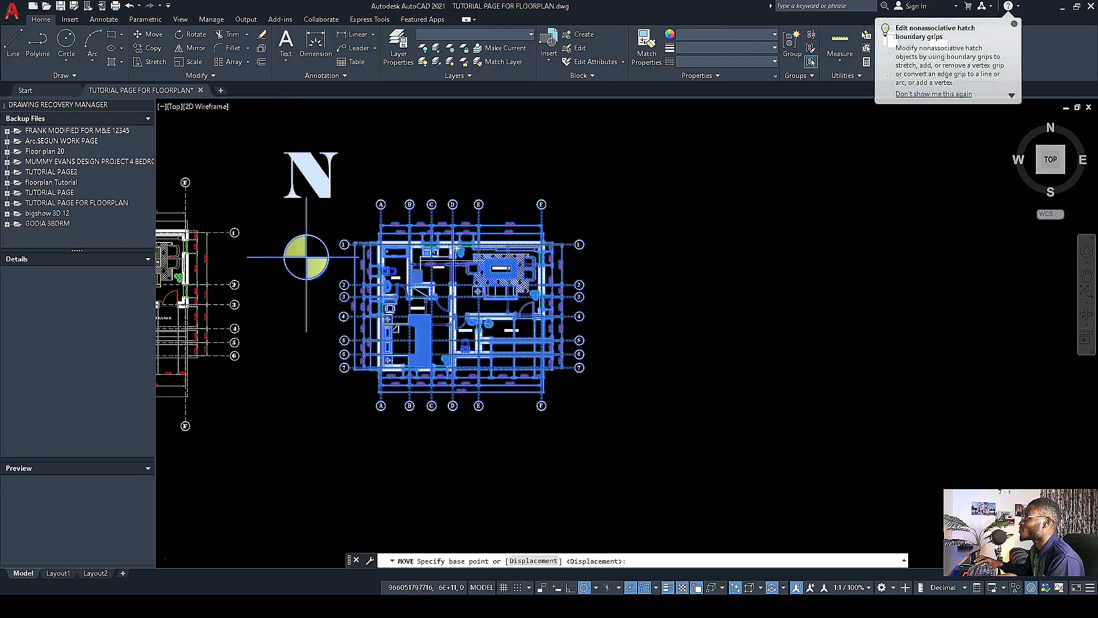
left_click(481, 292)
scroll(460, 214, "down", 4)
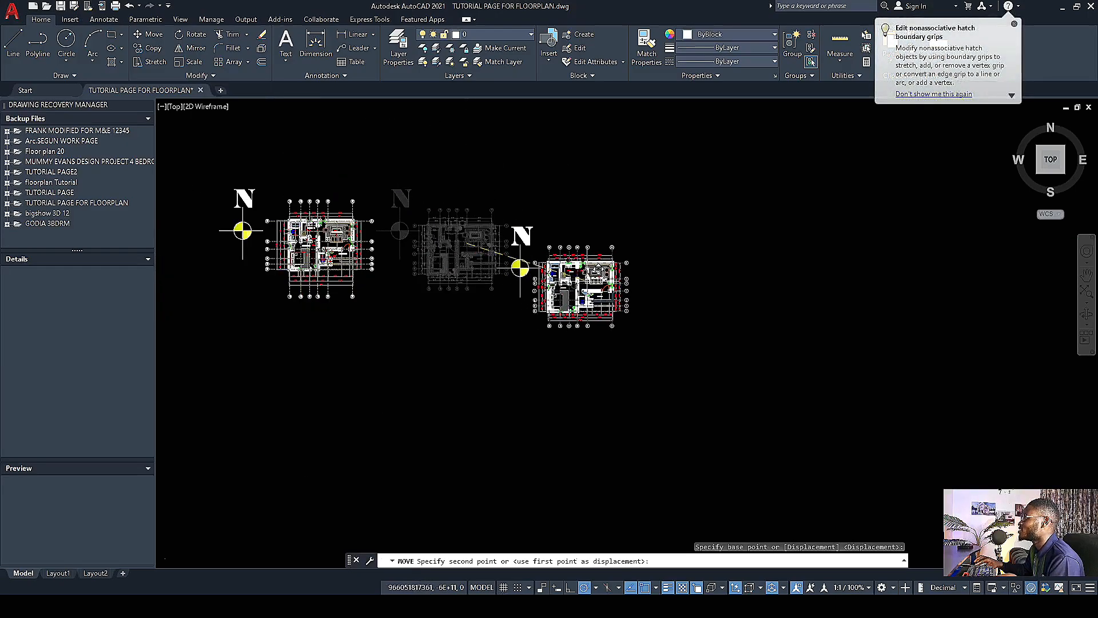
left_click(613, 250)
scroll(425, 267, "down", 2)
scroll(425, 267, "up", 6)
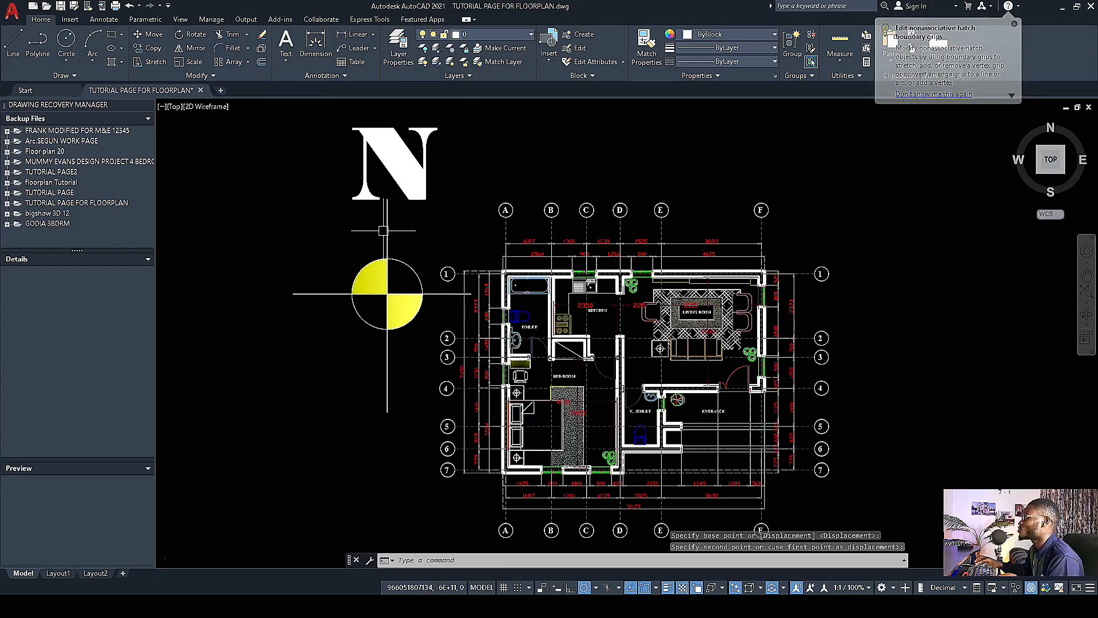
scroll(360, 225, "down", 3)
scroll(358, 199, "up", 4)
scroll(361, 200, "down", 2)
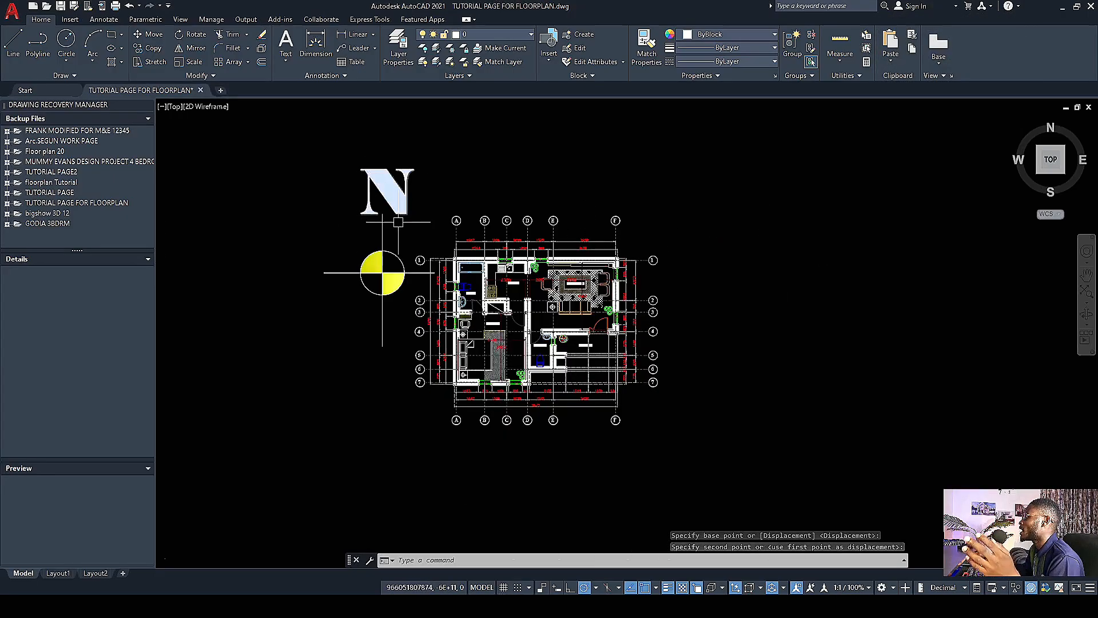